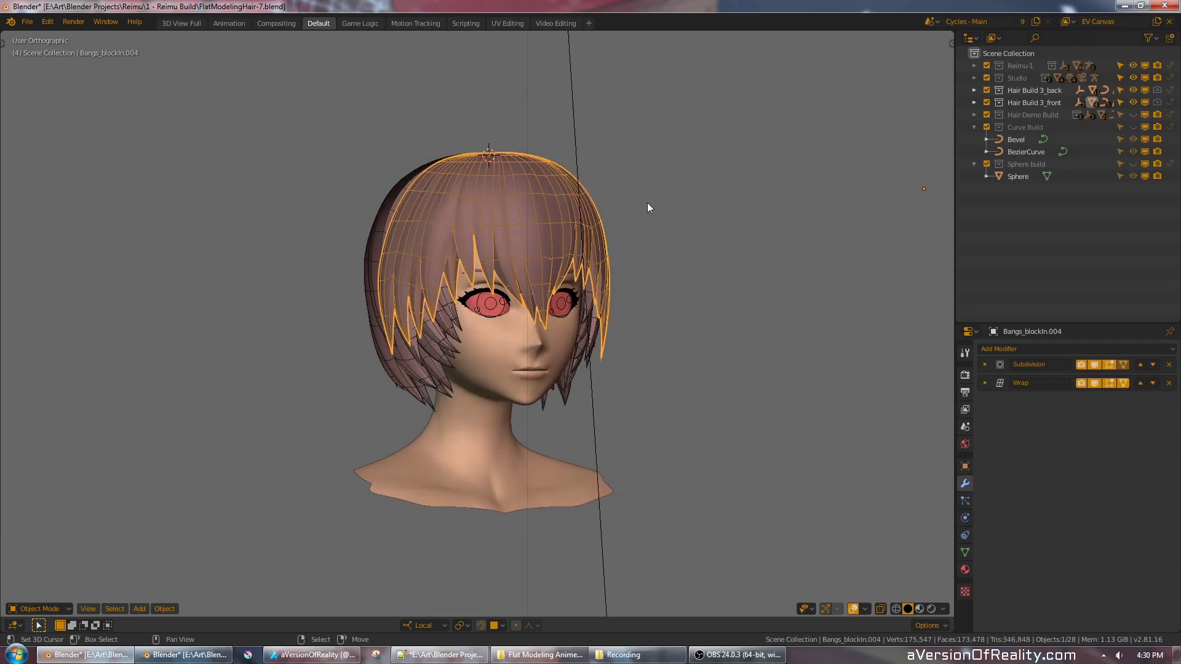
- Display the finished hair in rendered shading and examine it from the front and both sides
mouse_move(648, 206)
middle_down()
mouse_move(654, 219)
mouse_move(557, 203)
mouse_move(632, 207)
middle_up()
key(z)
click(632, 139)
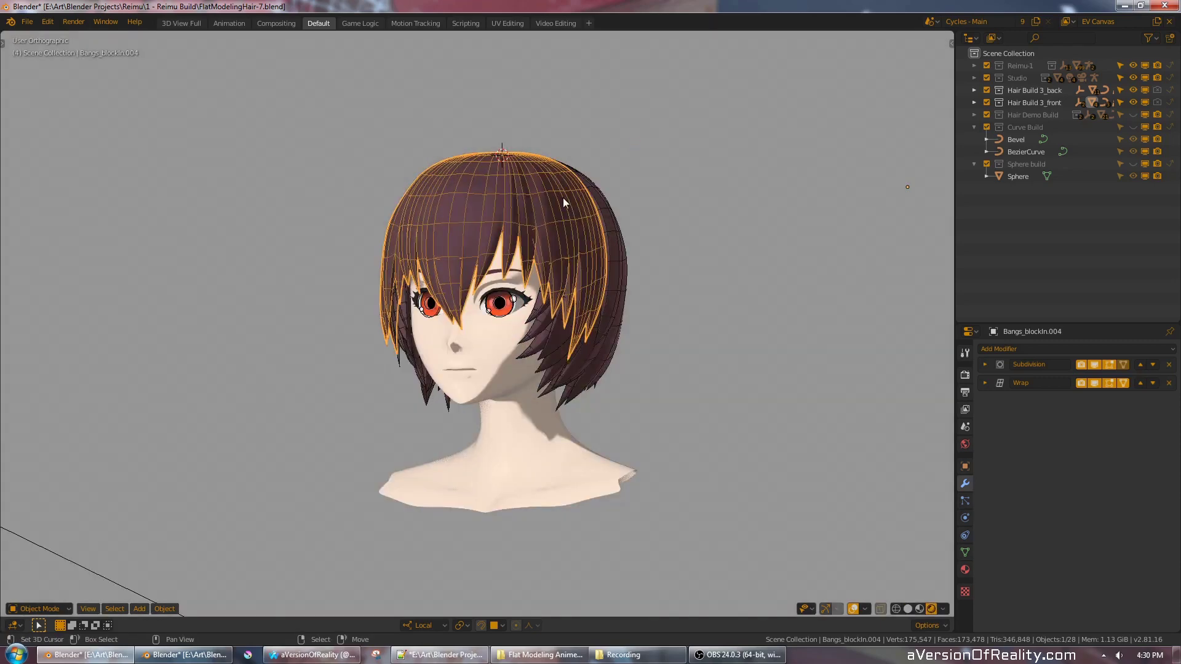
mouse_move(563, 197)
middle_down()
mouse_move(593, 211)
mouse_move(496, 202)
mouse_move(571, 198)
middle_up()
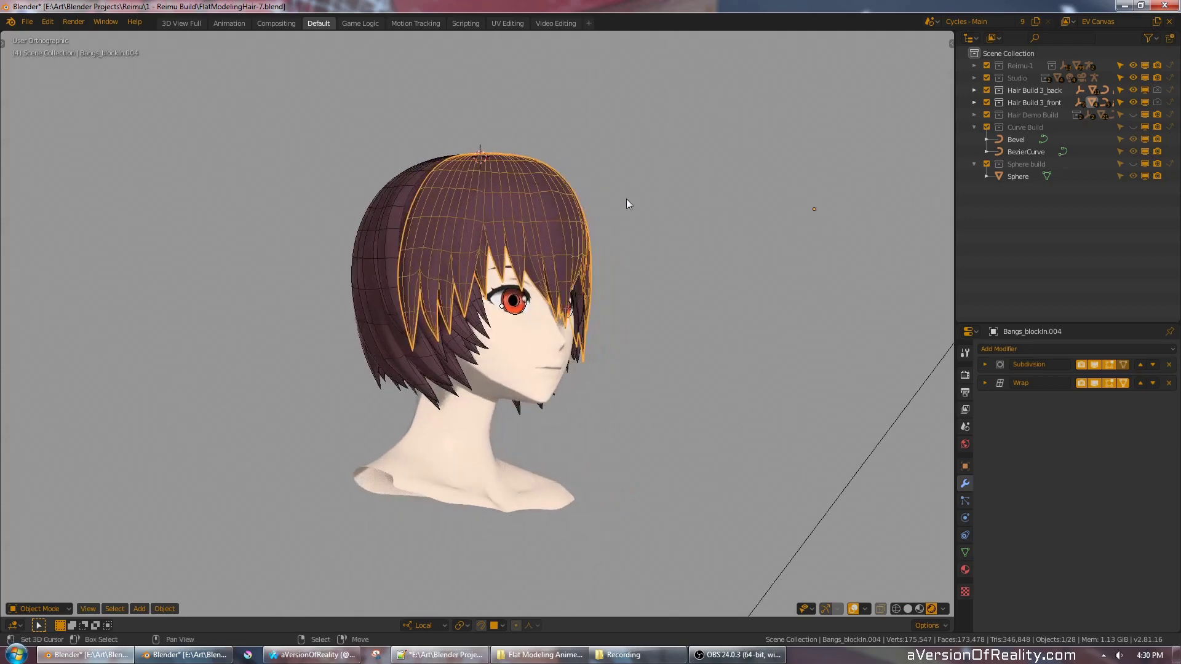
middle_drag(691, 203, 570, 212)
key(KP_1)
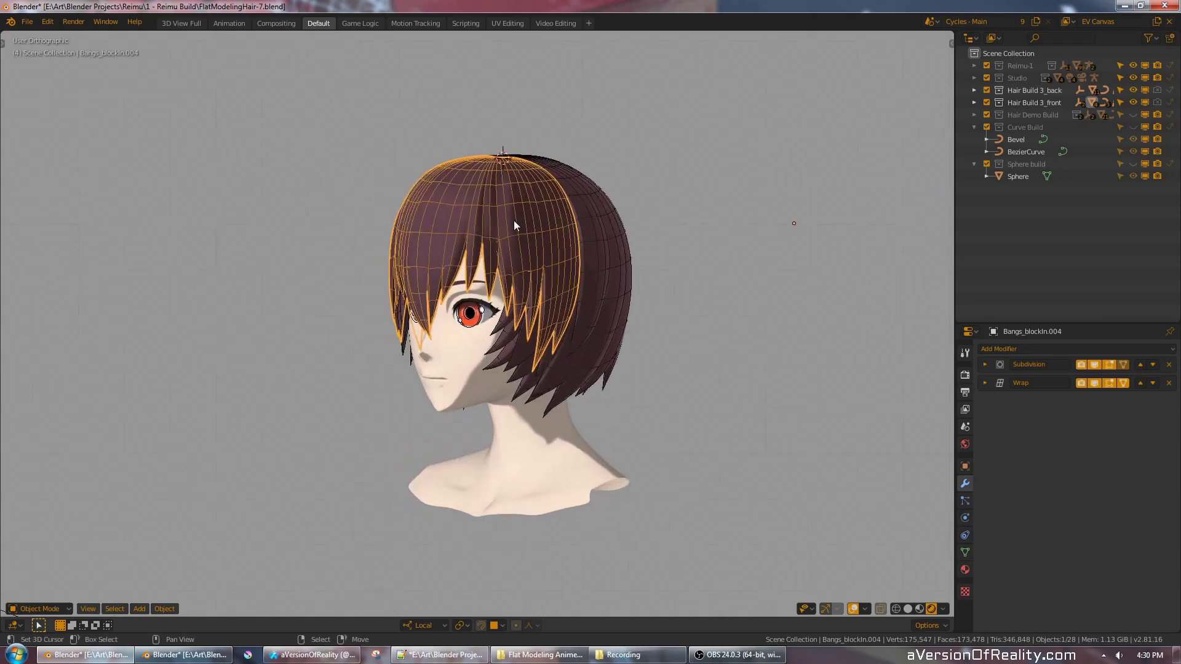
key(KP_1)
middle_drag(492, 217, 602, 192)
click(400, 246)
click(567, 197)
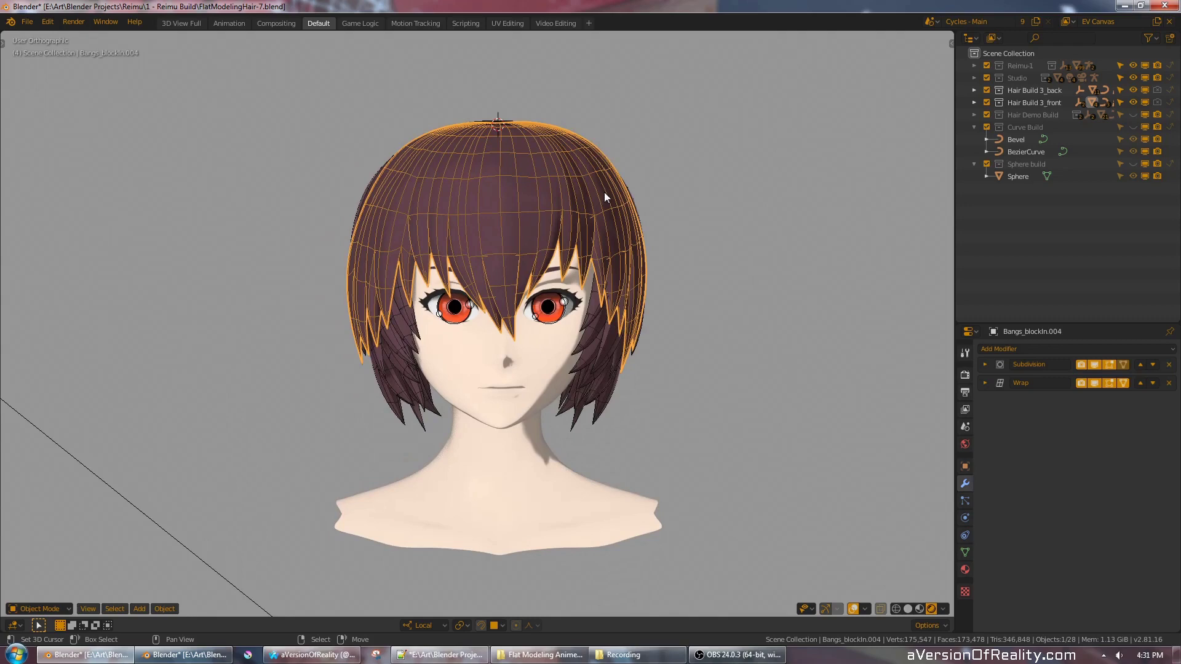
key(KP_1)
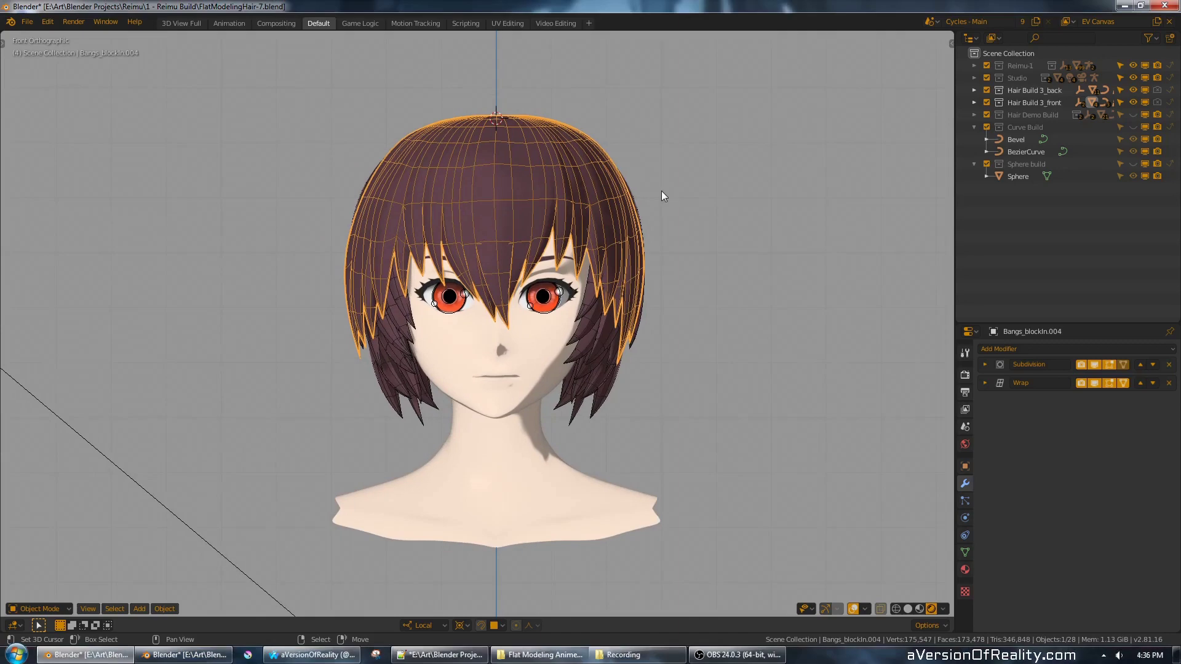
- Return the viewport to solid shading and examine the hair model from several angles and the front
key(z)
click(743, 190)
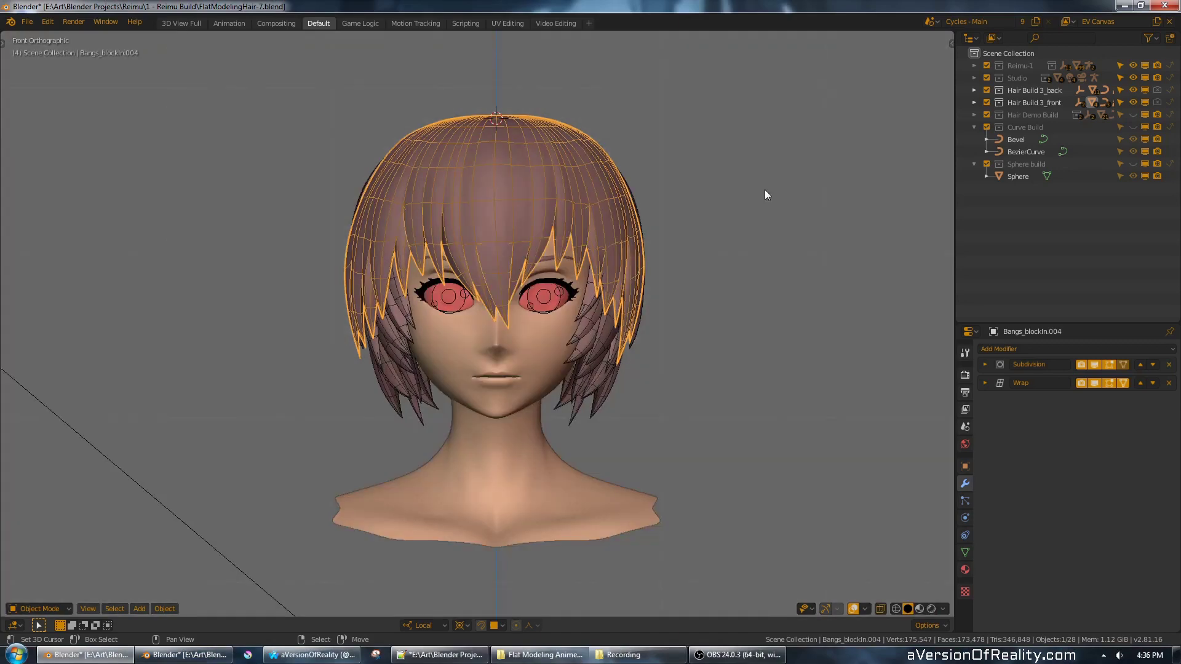
middle_drag(765, 189, 698, 215)
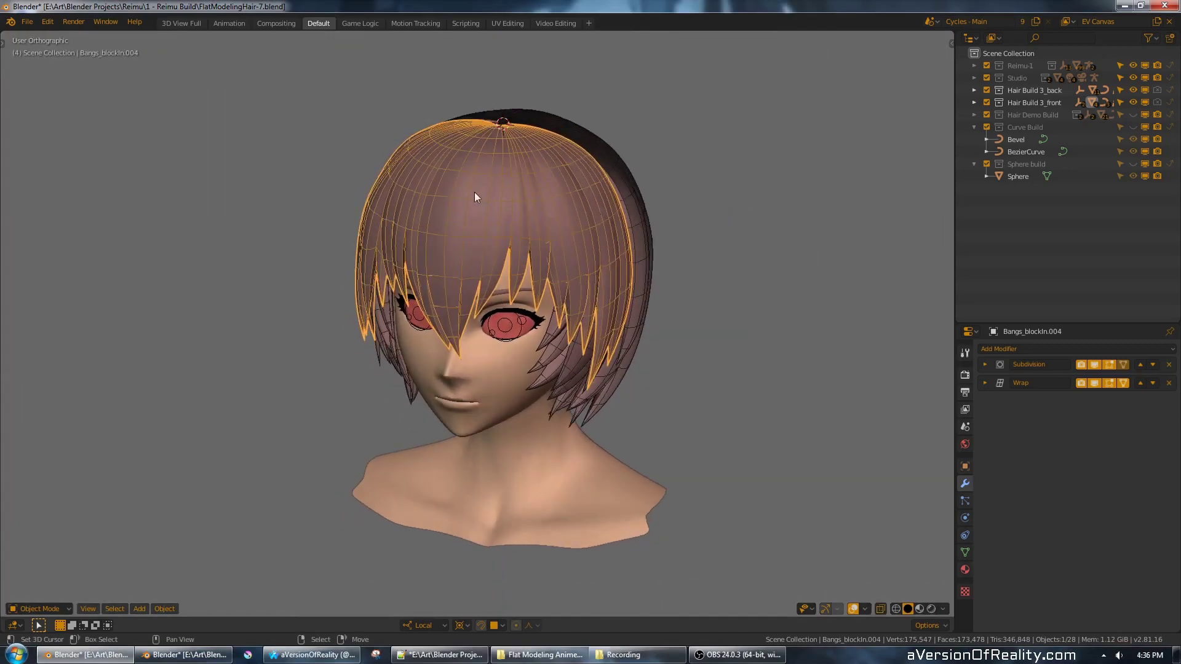
middle_drag(474, 197, 581, 178)
middle_drag(460, 178, 544, 202)
middle_drag(710, 192, 562, 210)
key(KP_1)
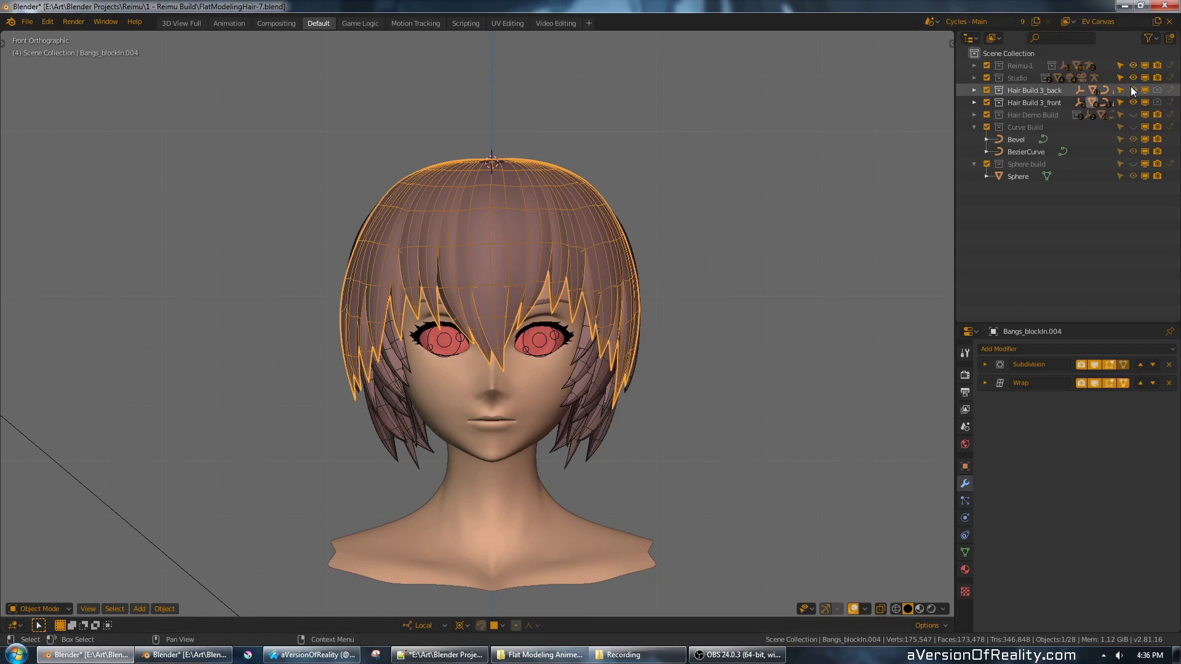
- Hide the Hair Build 3_back and Hair Build 3_front collections, show Curve Build, and select the BezierCurve hair strand
drag(1133, 90, 1133, 102)
click(1040, 128)
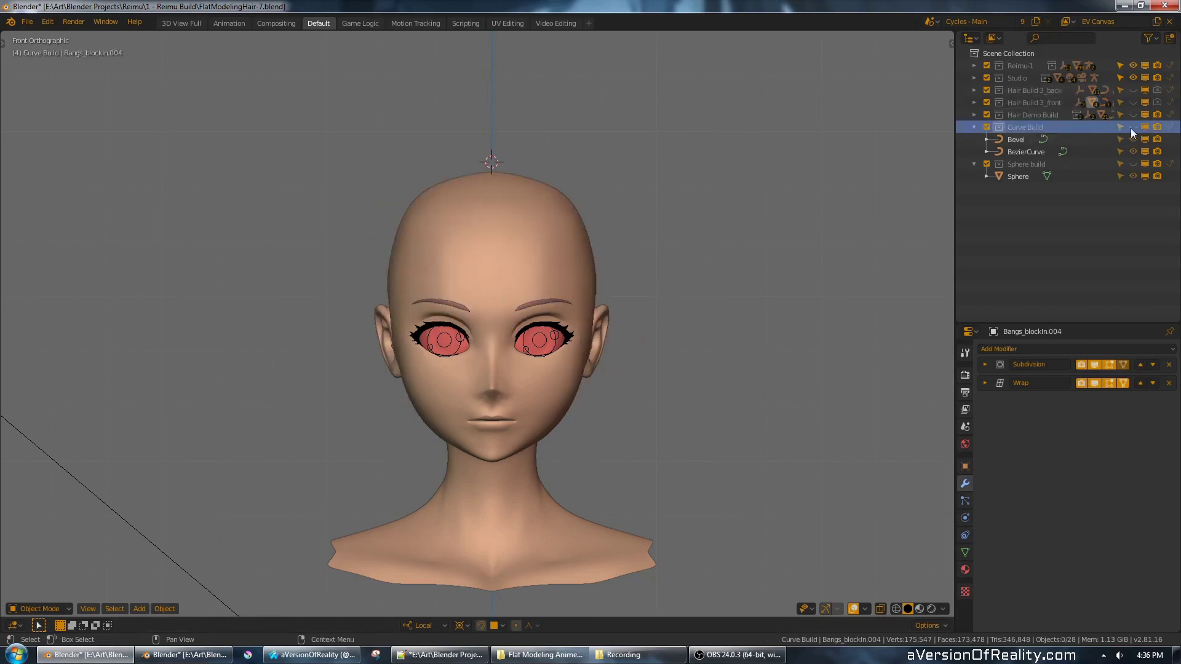
click(1133, 127)
shift+middle_drag(638, 184, 625, 166)
right_click(591, 210)
middle_drag(702, 149, 609, 174)
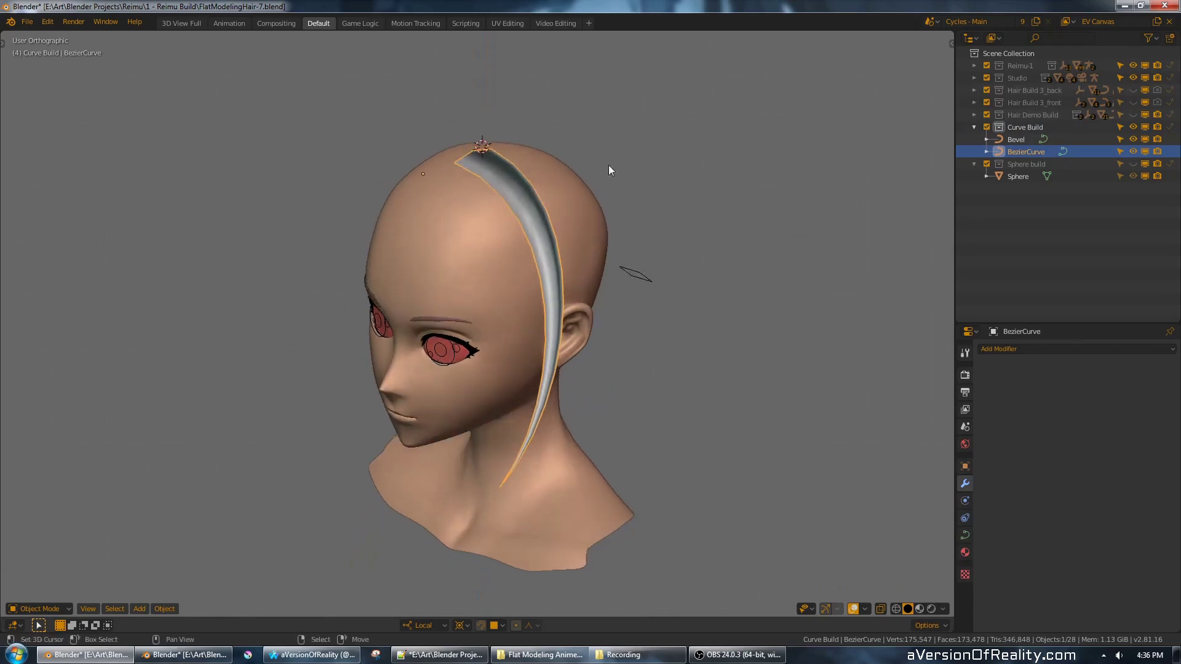
key(Tab)
middle_drag(659, 211, 650, 174)
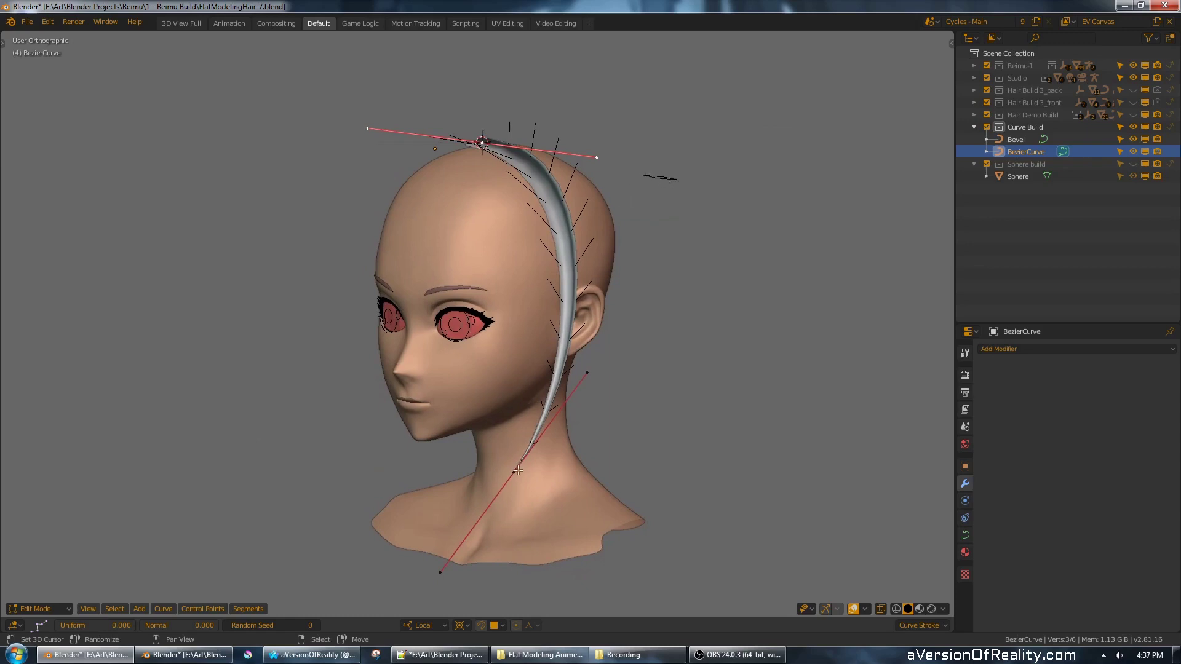
key(a)
right_click(522, 443)
key(ctrl+t)
right_click(498, 439)
middle_drag(684, 228, 636, 232)
key(Tab)
right_click(700, 316)
right_click(578, 376)
- Duplicate the hair strand in Edit Mode, rotate the copy -18.6° about local Z, and scale it to about 0.89
key(Tab)
key(a)
key(shift+d)
right_click(637, 233)
key(r)
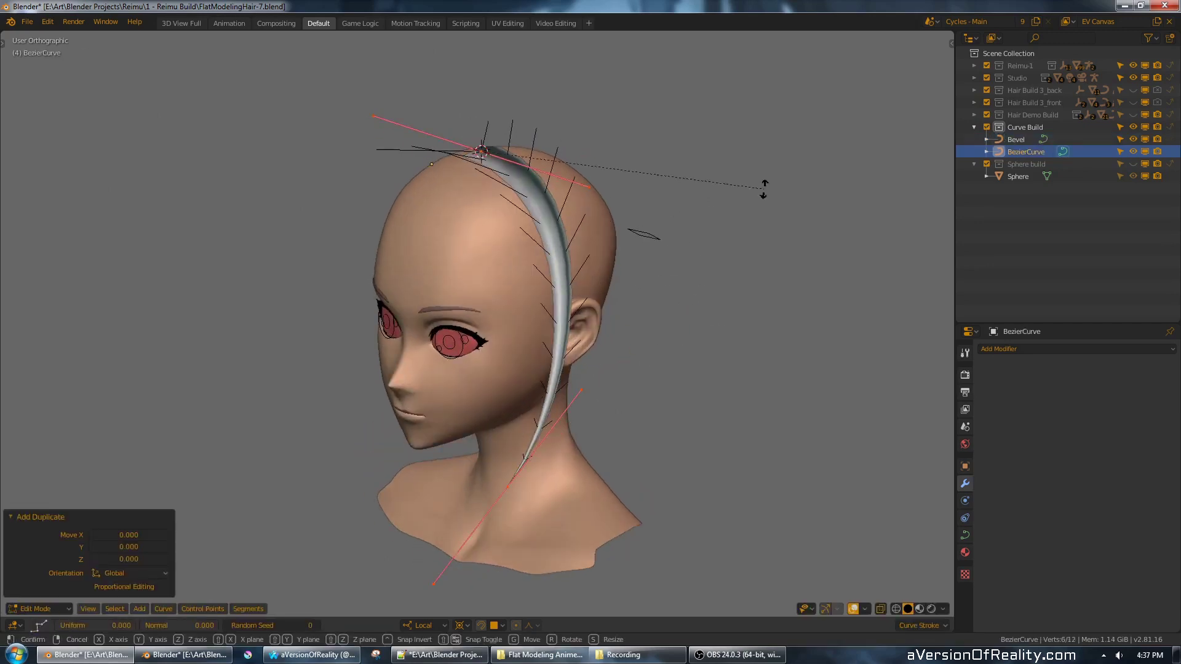
key(z)
click(643, 424)
key(s)
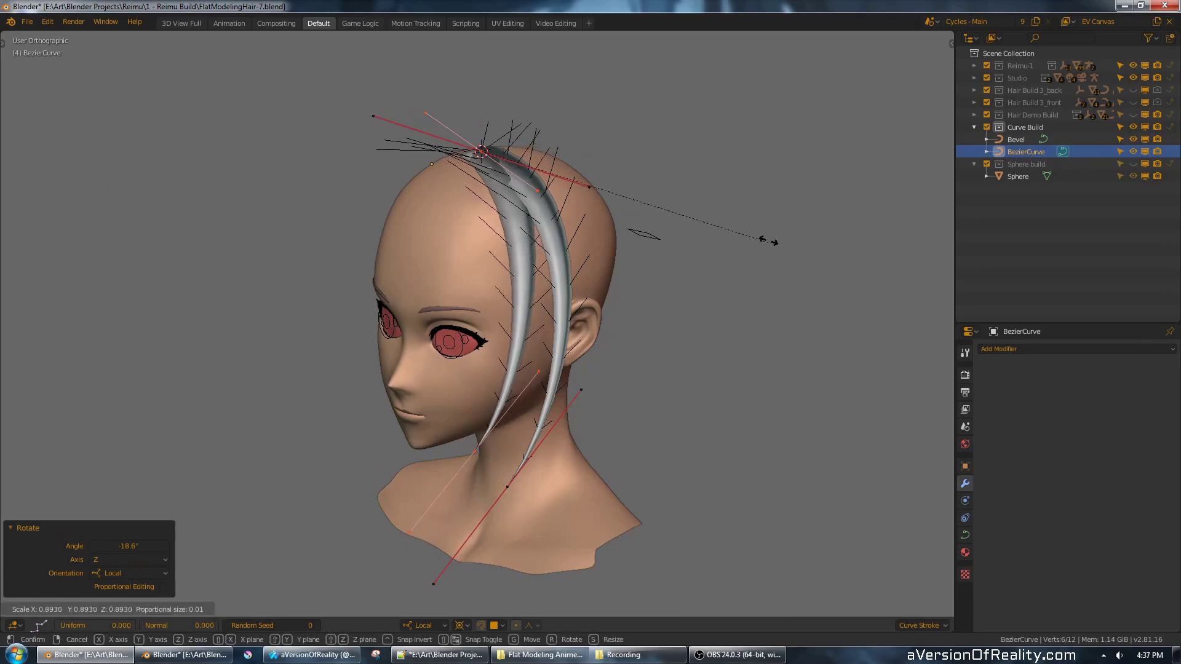
click(763, 241)
- Duplicate the new strand in place, rotate the copy about 14° around local Z between the other two, and rescale it
key(shift+d)
right_click(720, 236)
key(r)
key(z)
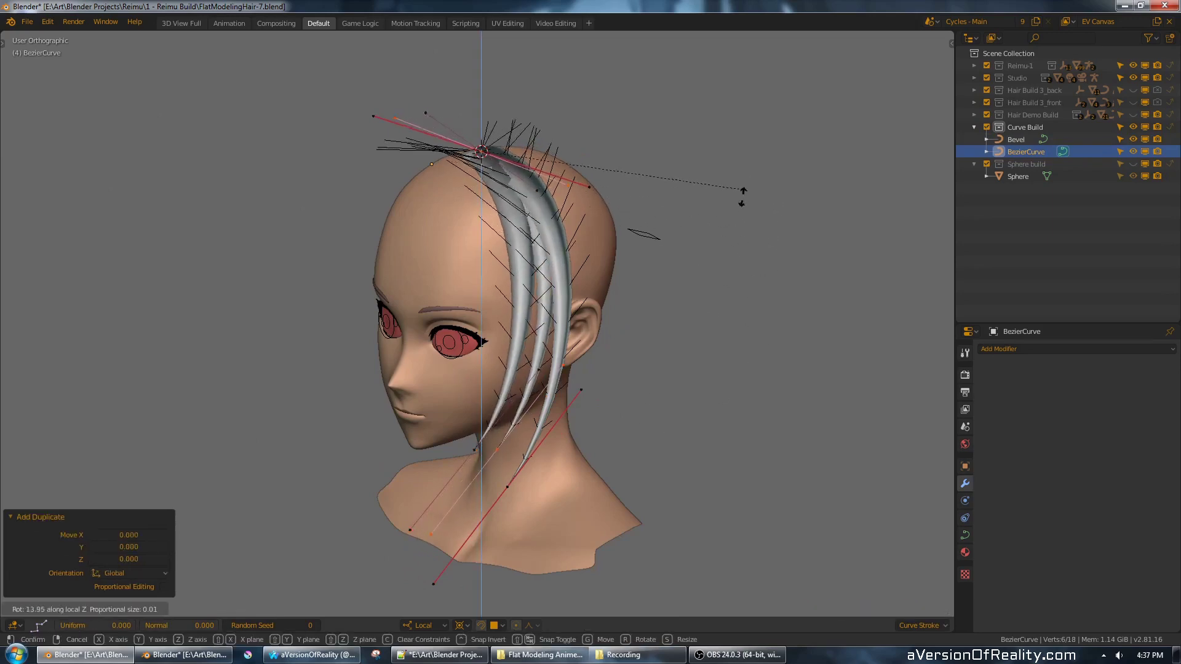
click(743, 193)
key(s)
click(748, 266)
- Move the middle strand's tip control point by about 0.022 in X, -0.004 in Y and -0.004 in Z, and tilt it 18.4°
right_click(490, 422)
middle_drag(490, 422, 657, 369)
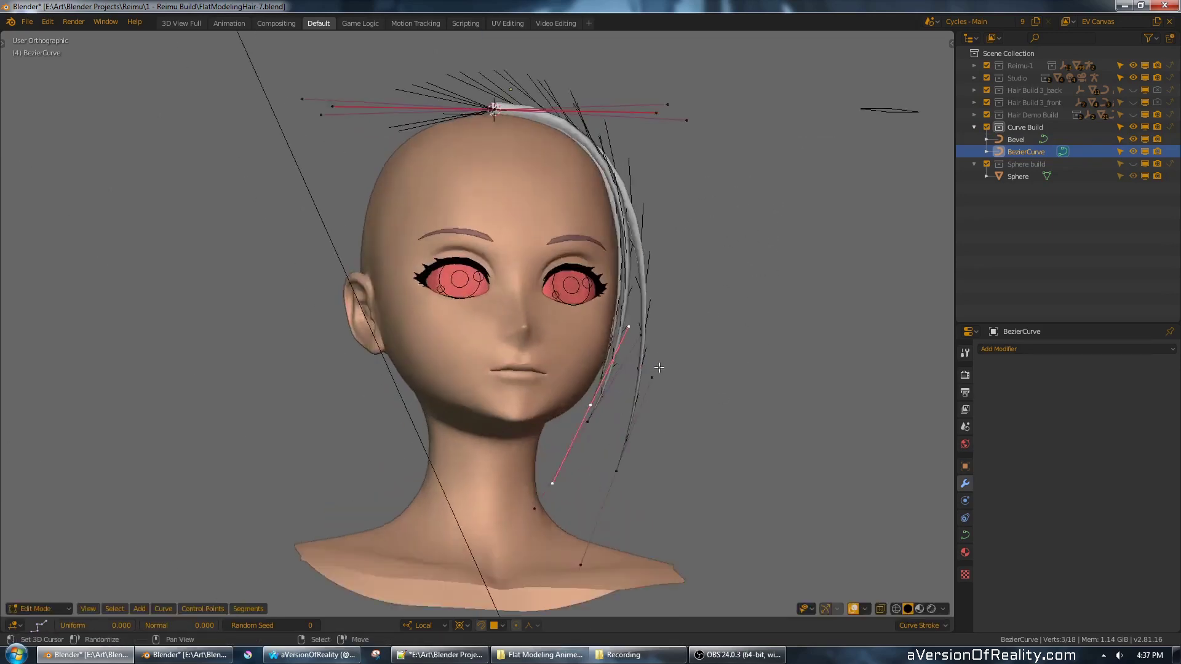
scroll(657, 369, up, 1)
key(g)
click(728, 325)
middle_drag(853, 203, 722, 221)
key(ctrl+t)
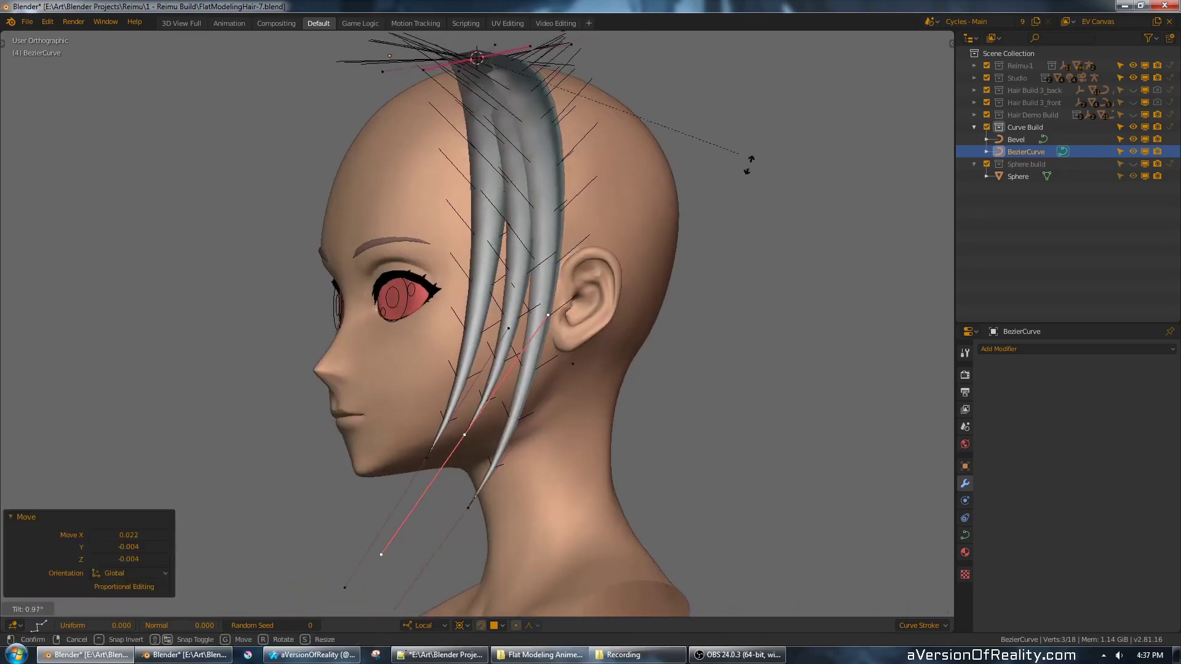
click(825, 277)
- Nudge the middle strand's tip control point slightly further and return to Object Mode
middle_drag(825, 276, 726, 222)
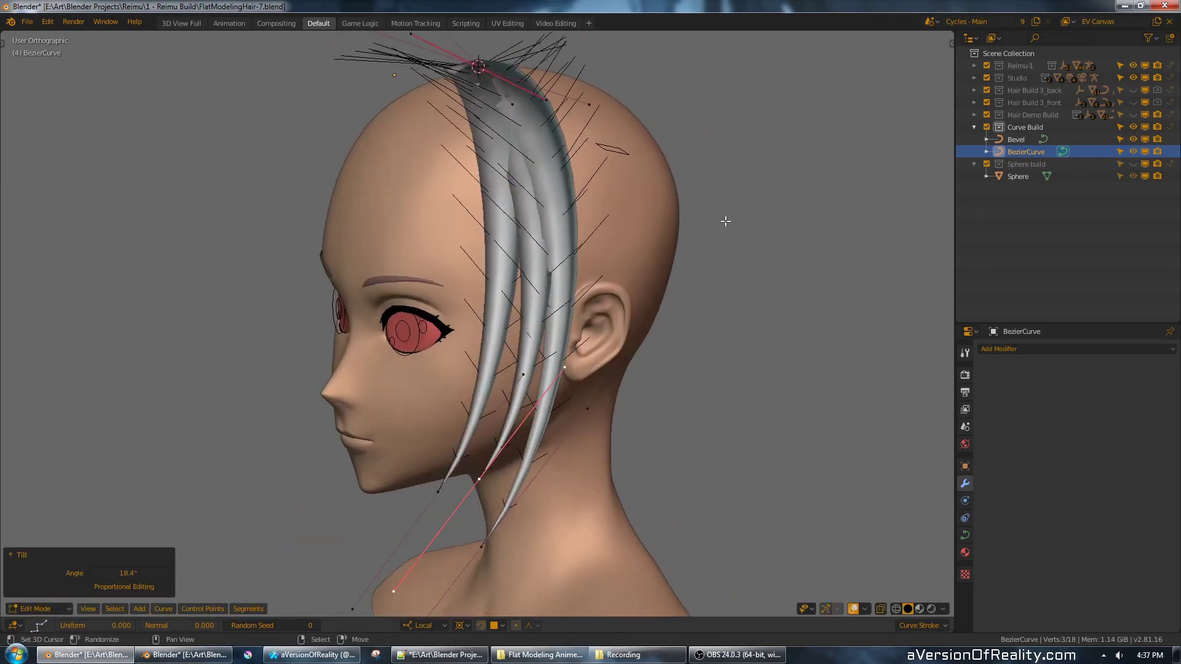
key(g)
click(717, 219)
middle_drag(712, 175, 757, 221)
key(Tab)
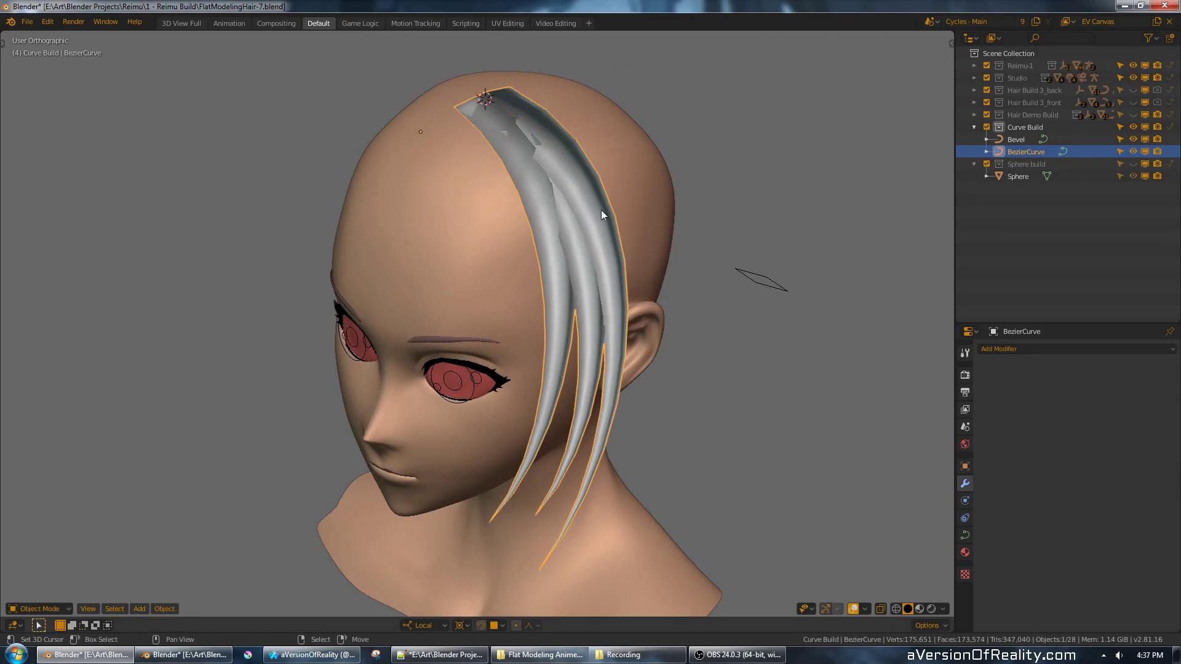
- Check the Bevel profile curve, then select BezierCurve and enable Wireframe in its viewport display settings
click(761, 282)
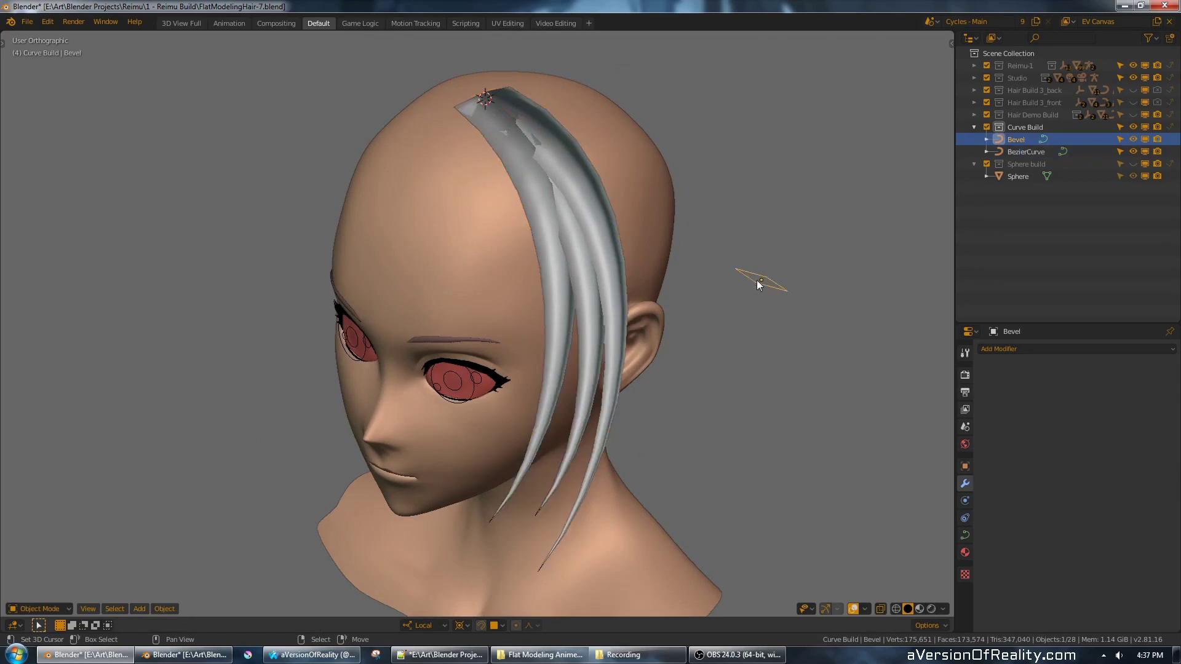
click(610, 207)
middle_drag(610, 207, 588, 216)
scroll(665, 254, up, 1)
click(965, 466)
click(1150, 554)
scroll(588, 216, down, 1)
shift+middle_drag(572, 292, 543, 263)
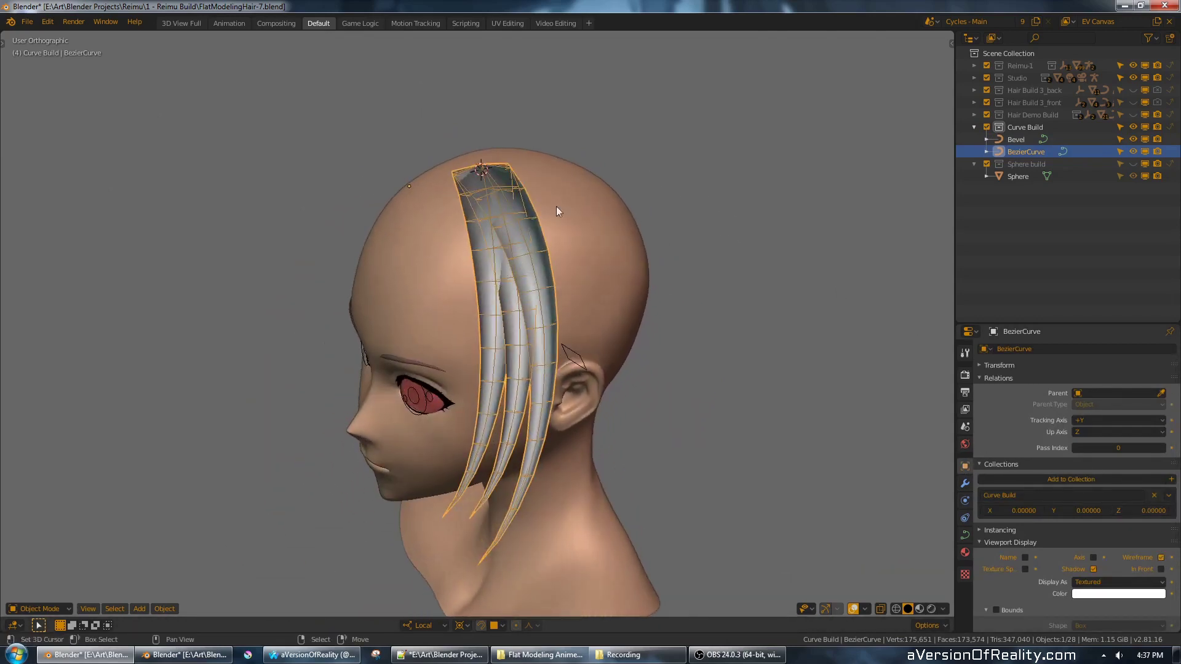
- Examine up close how the wireframed hair strands overlap and intersect near the crown
middle_drag(556, 206, 587, 207)
scroll(587, 207, up, 2)
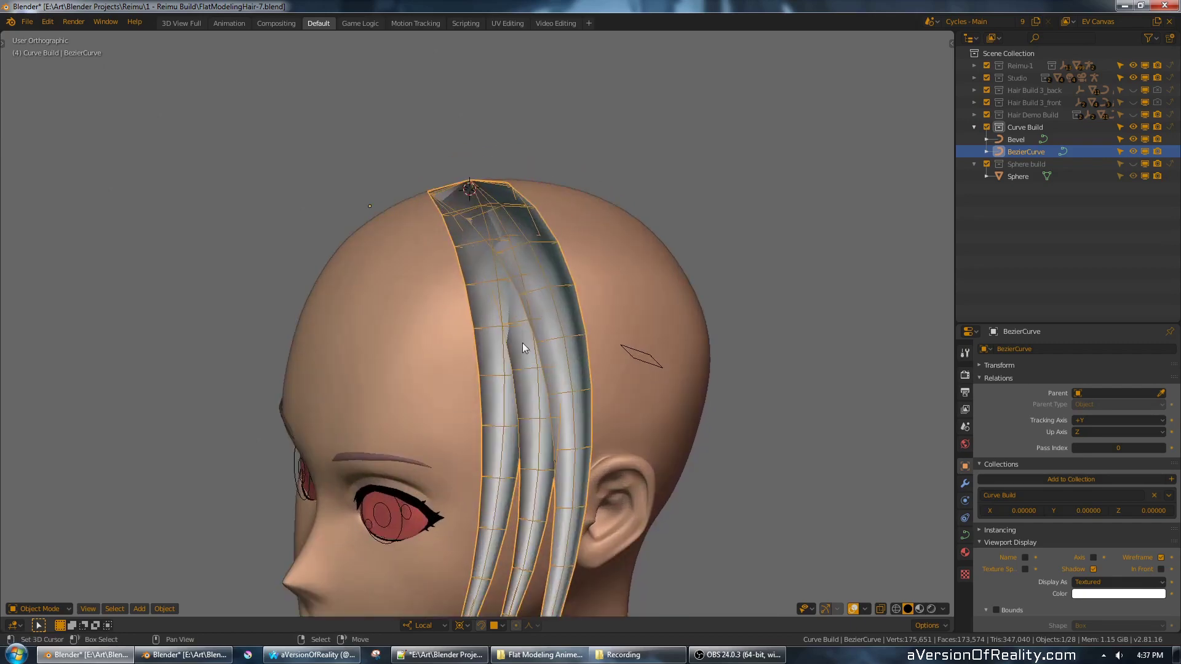
middle_drag(613, 300, 589, 239)
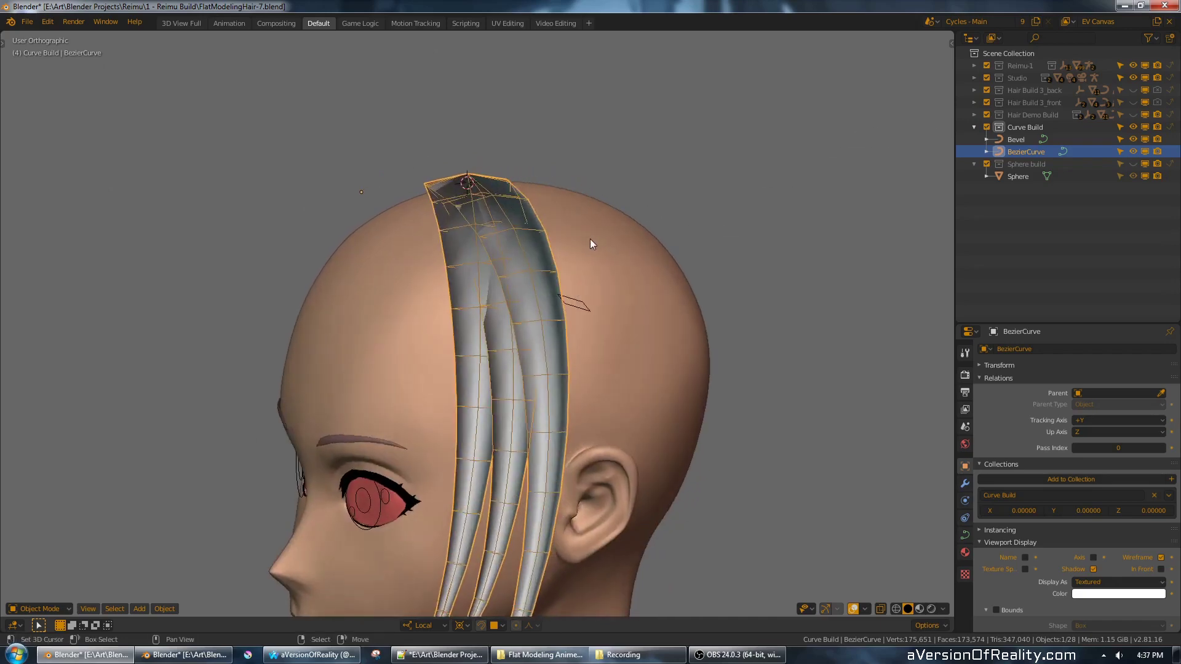
scroll(588, 242, up, 2)
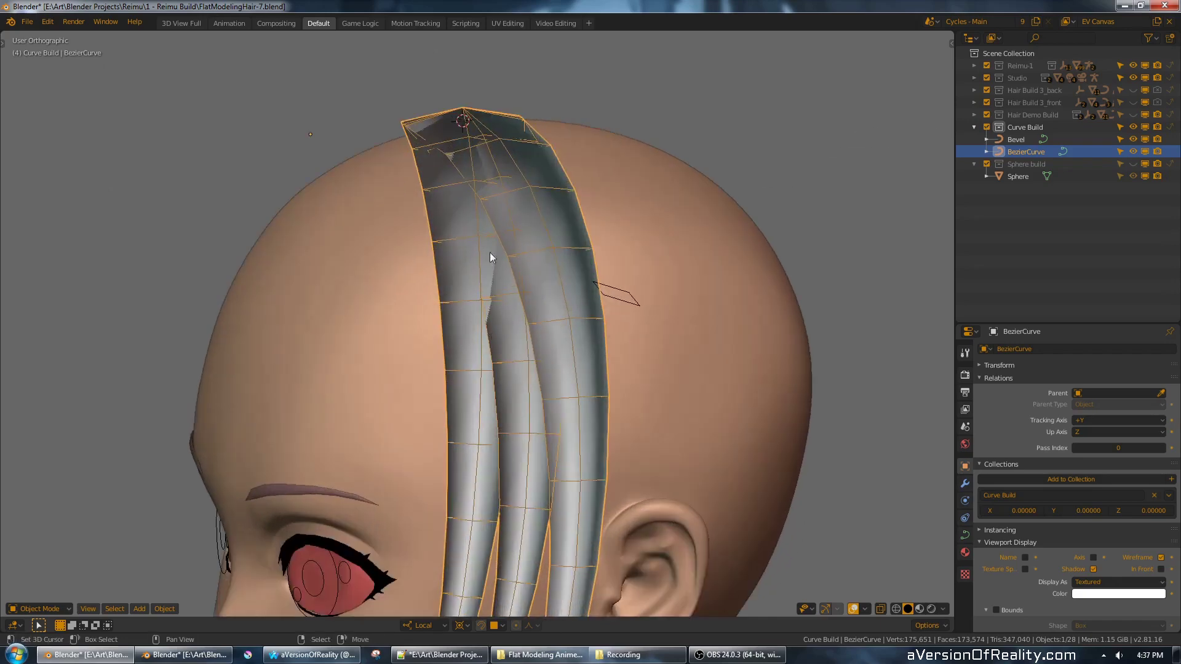
middle_drag(532, 246, 555, 150)
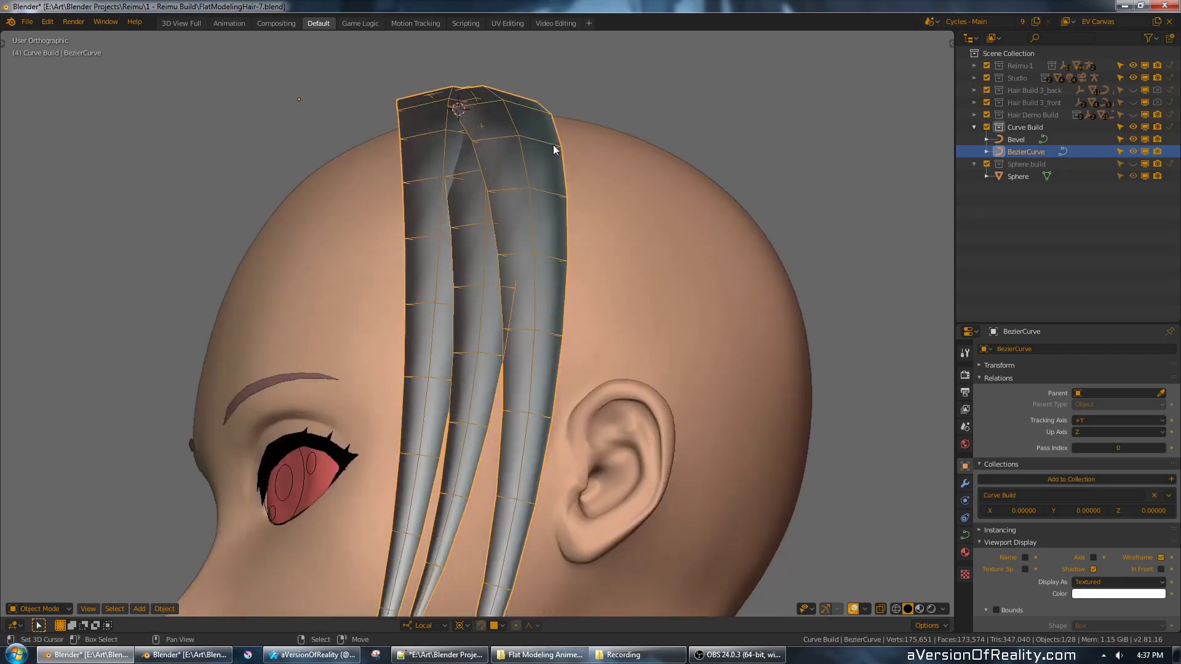
middle_drag(471, 139, 663, 144)
scroll(664, 149, down, 2)
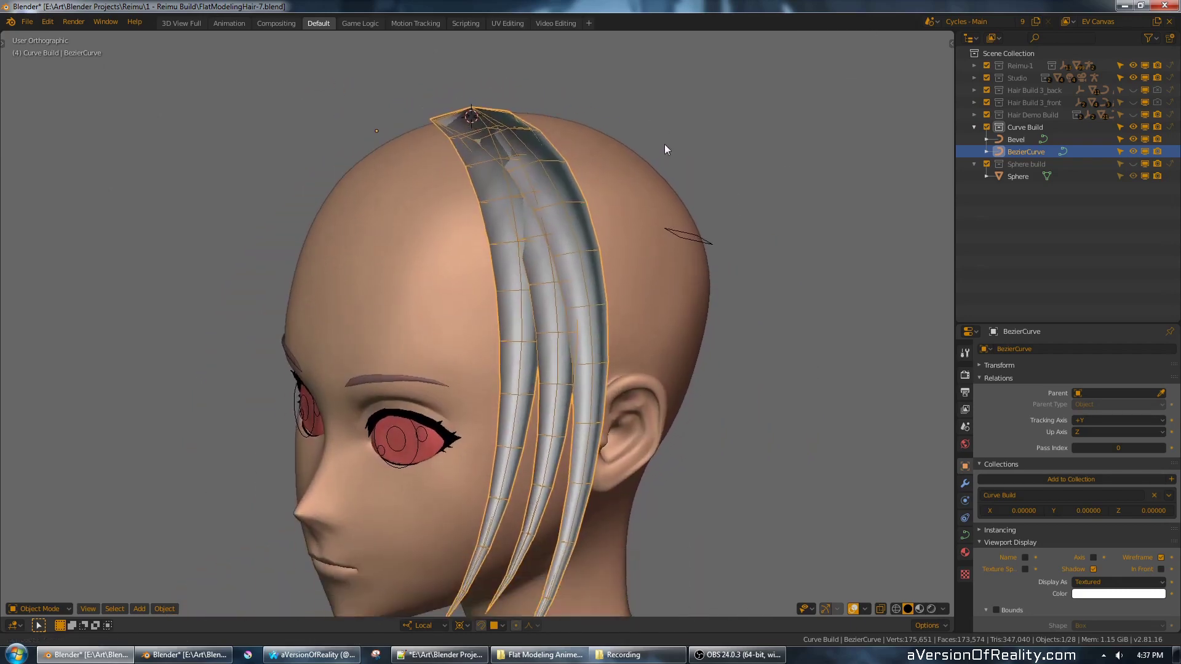
scroll(663, 144, down, 1)
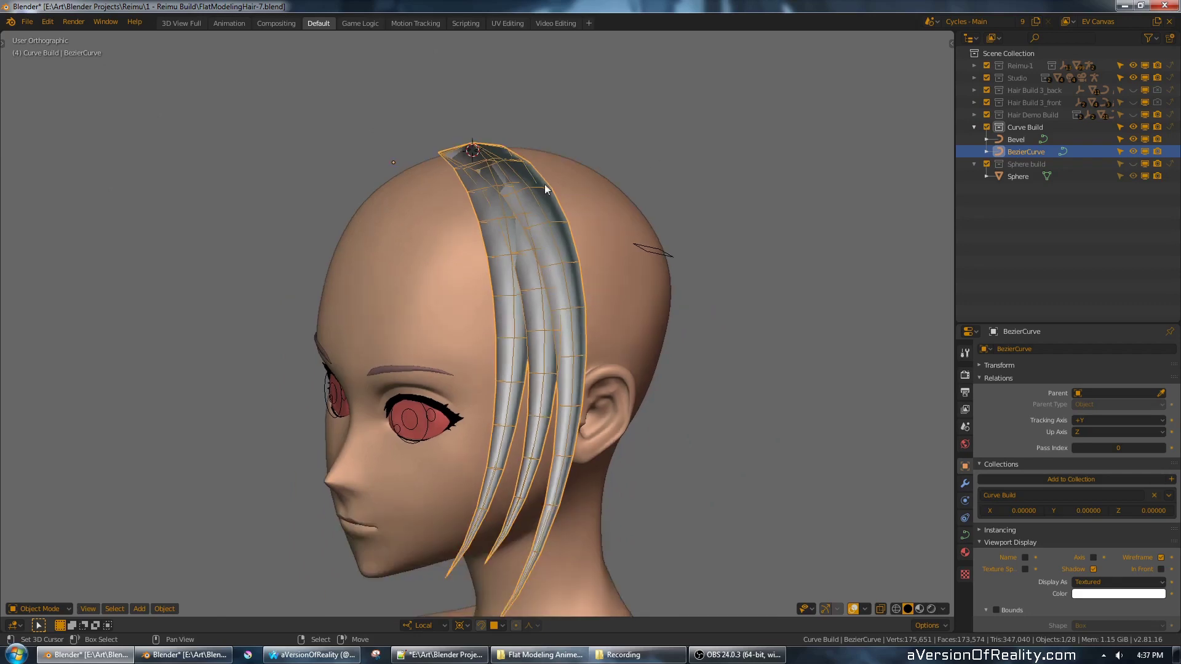
- Examine the strands' layering and mesh flow along the side of the head and from the front
middle_drag(544, 183, 589, 172)
middle_drag(717, 137, 669, 84)
scroll(678, 167, up, 1)
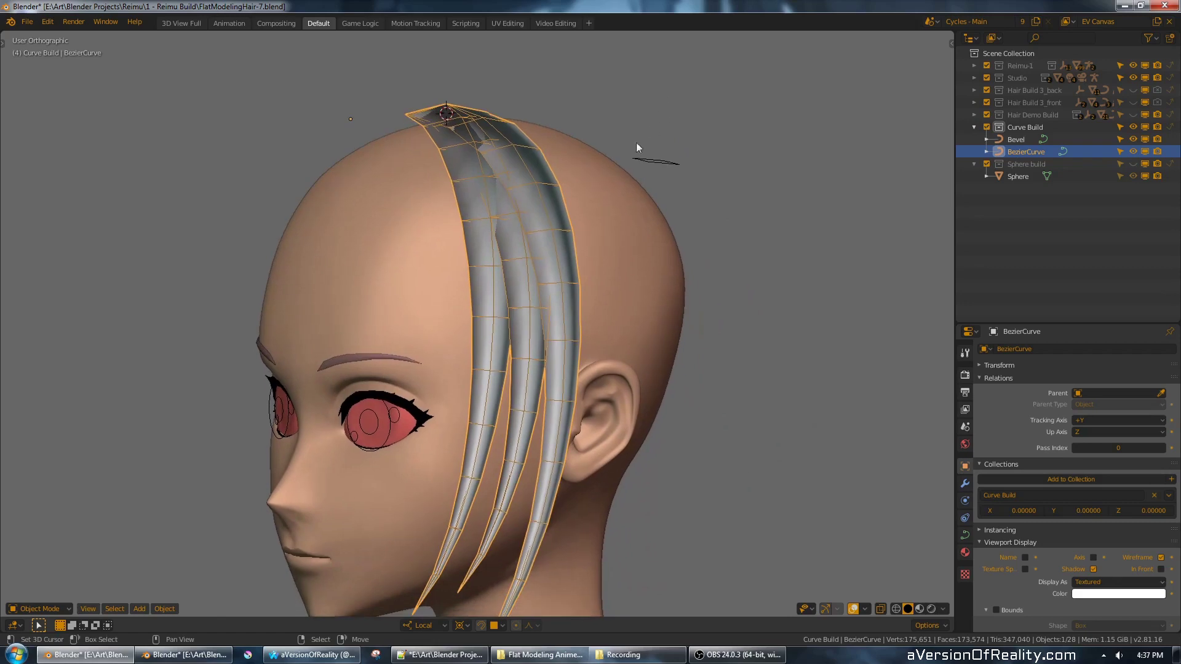
scroll(625, 156, down, 1)
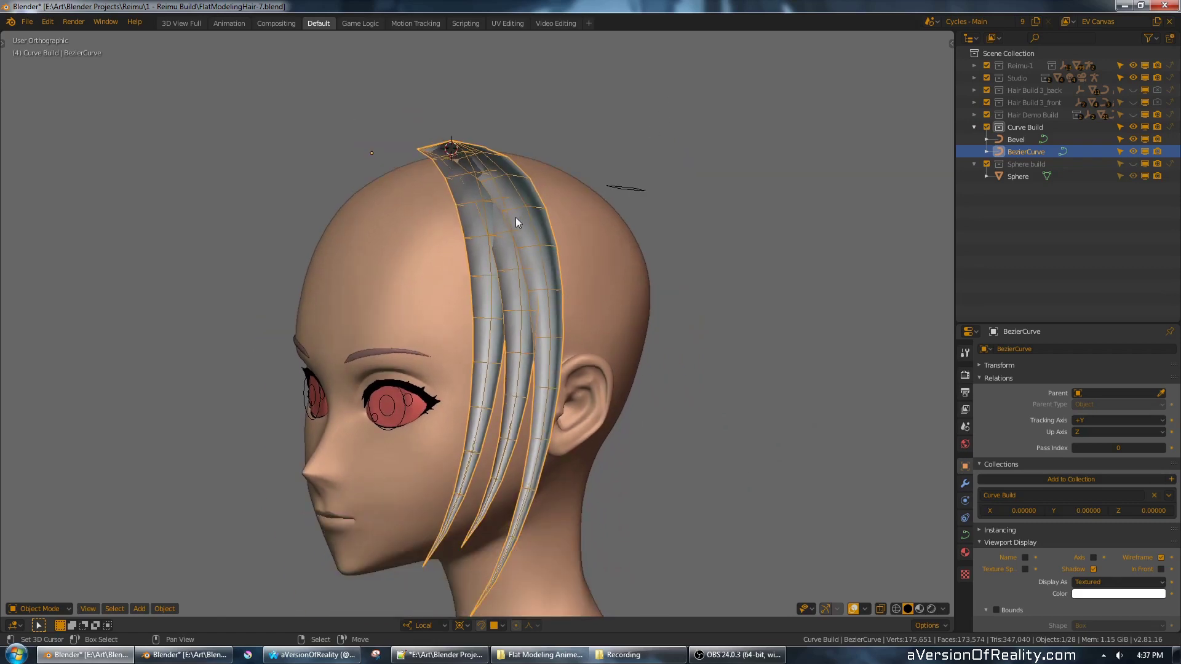
scroll(516, 228, up, 1)
shift+middle_drag(586, 185, 578, 234)
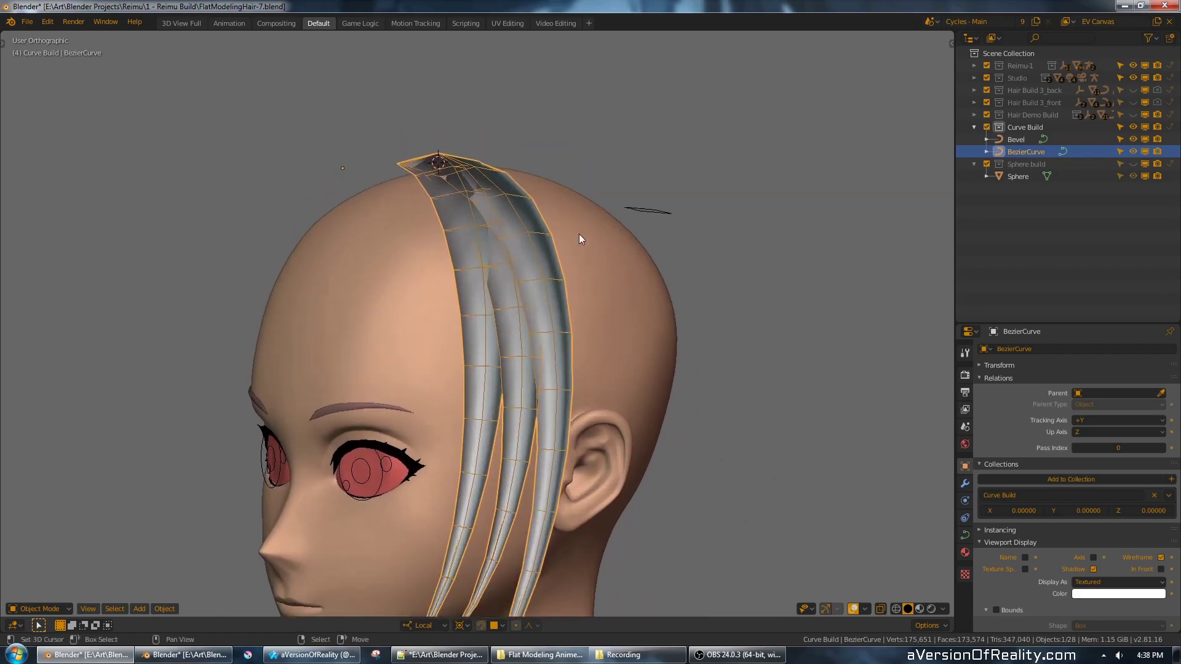
mouse_move(632, 170)
shift+middle_down()
mouse_move(580, 204)
mouse_move(611, 207)
mouse_move(585, 164)
mouse_move(619, 154)
mouse_move(654, 179)
mouse_move(675, 147)
mouse_move(693, 163)
mouse_move(627, 171)
shift+middle_up()
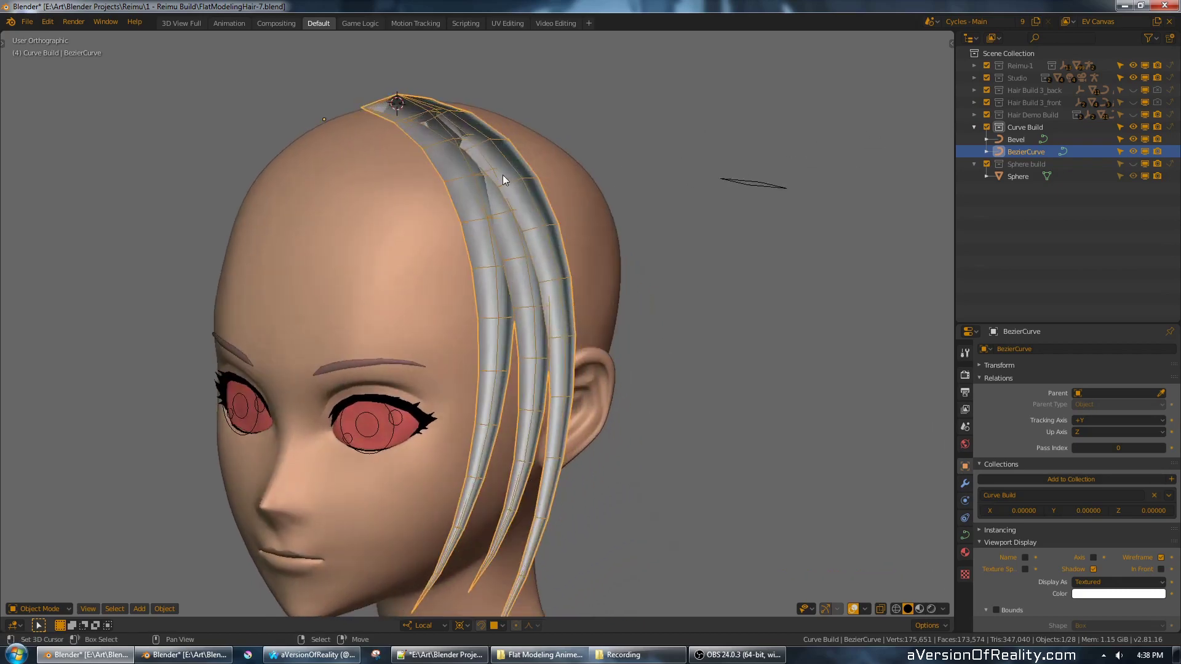
scroll(503, 175, down, 1)
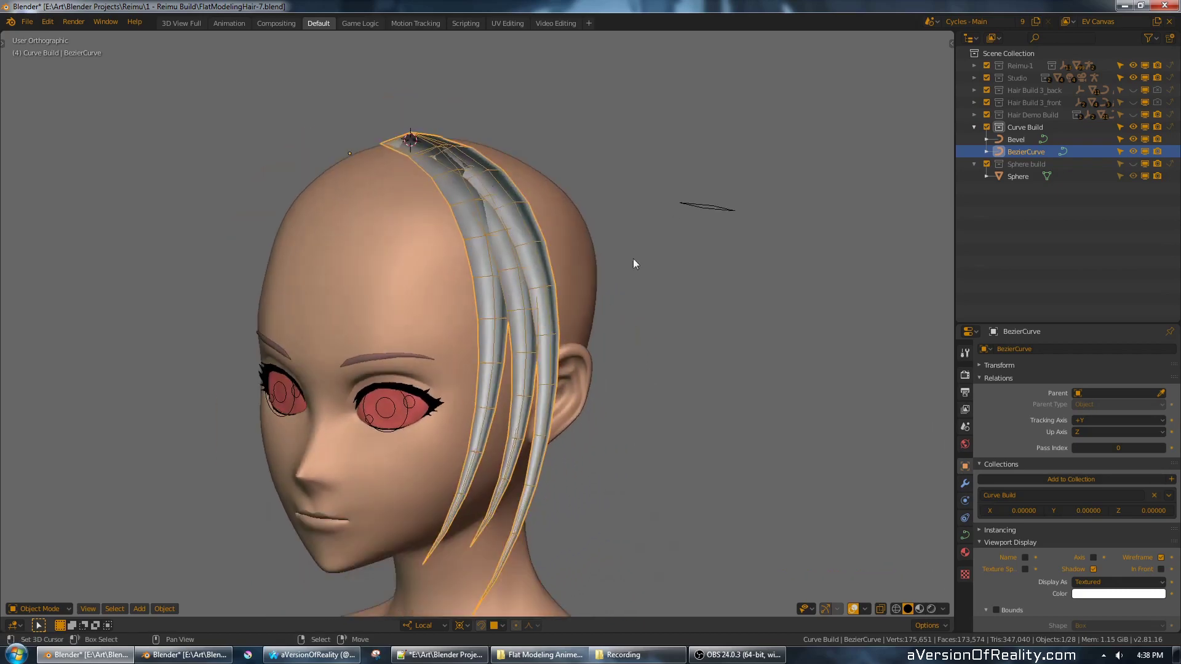
middle_drag(633, 259, 682, 206)
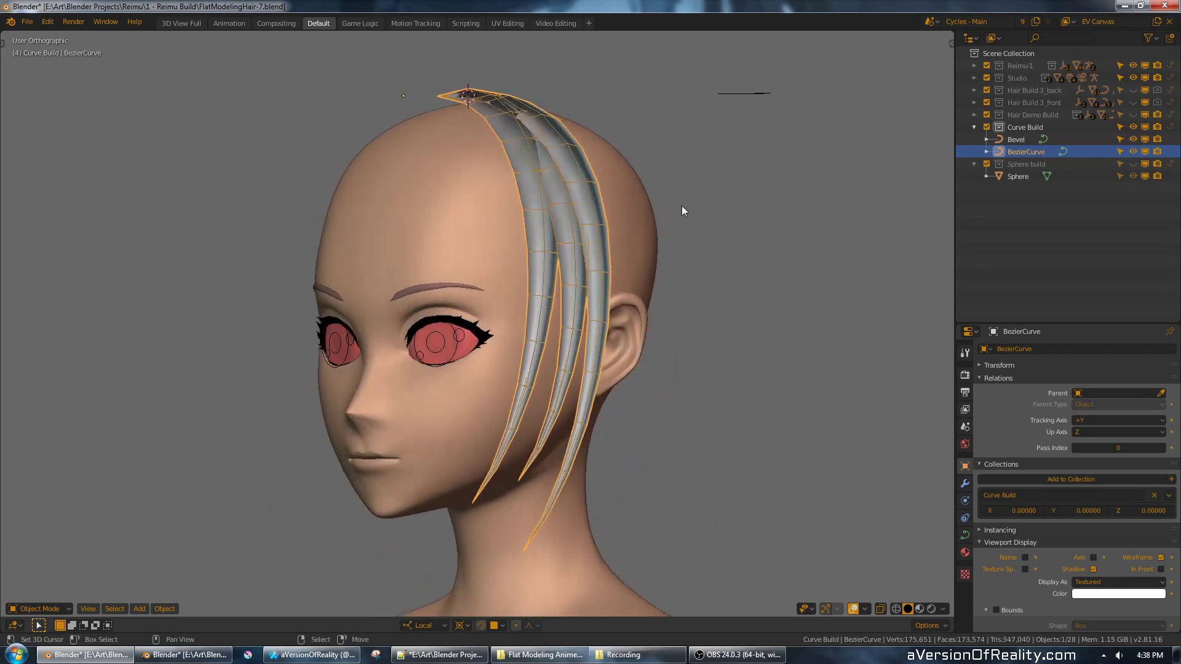
shift+middle_drag(684, 154, 692, 180)
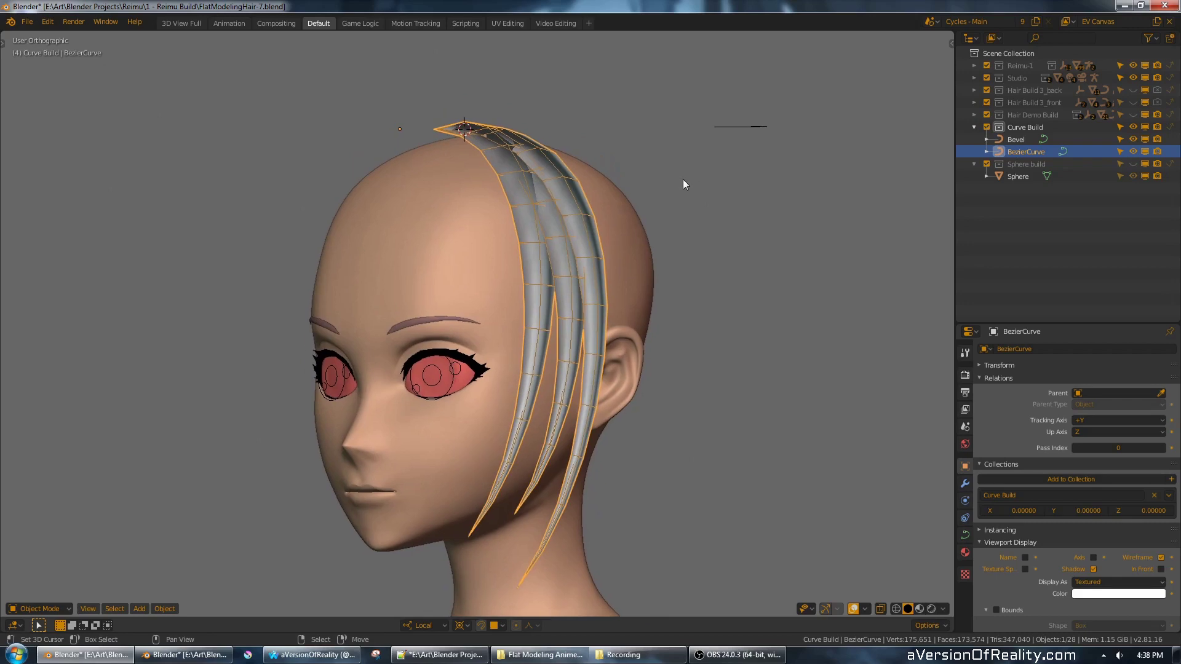
middle_drag(659, 150, 683, 195)
key(KP_1)
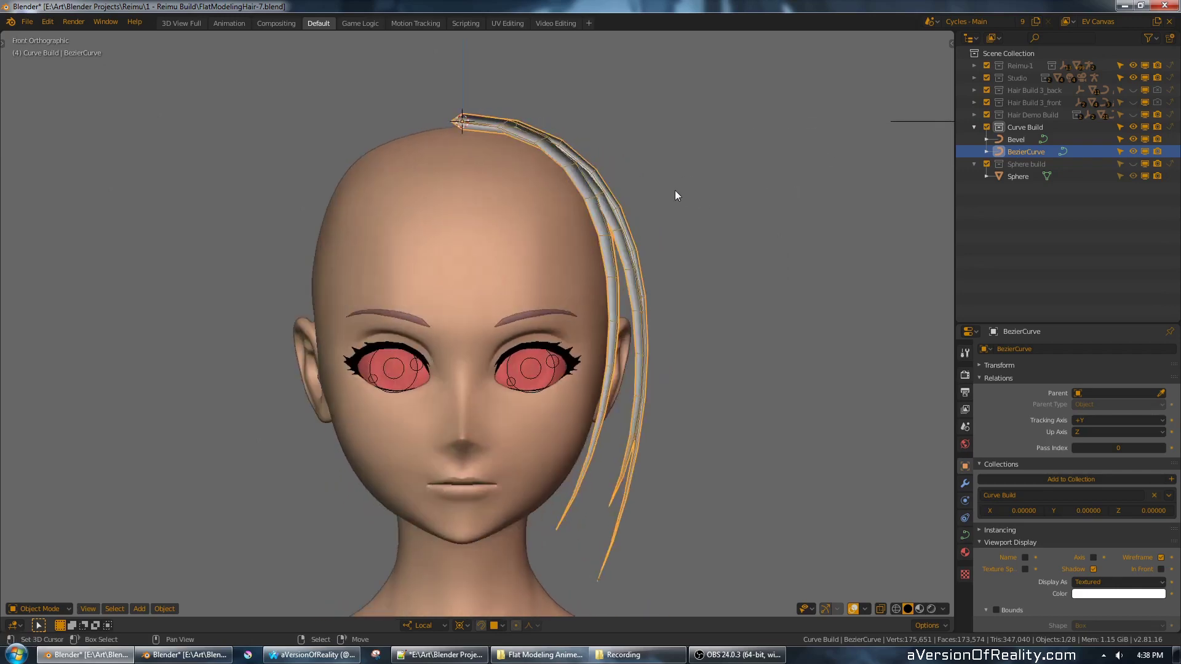
scroll(674, 190, down, 1)
middle_drag(711, 193, 696, 203)
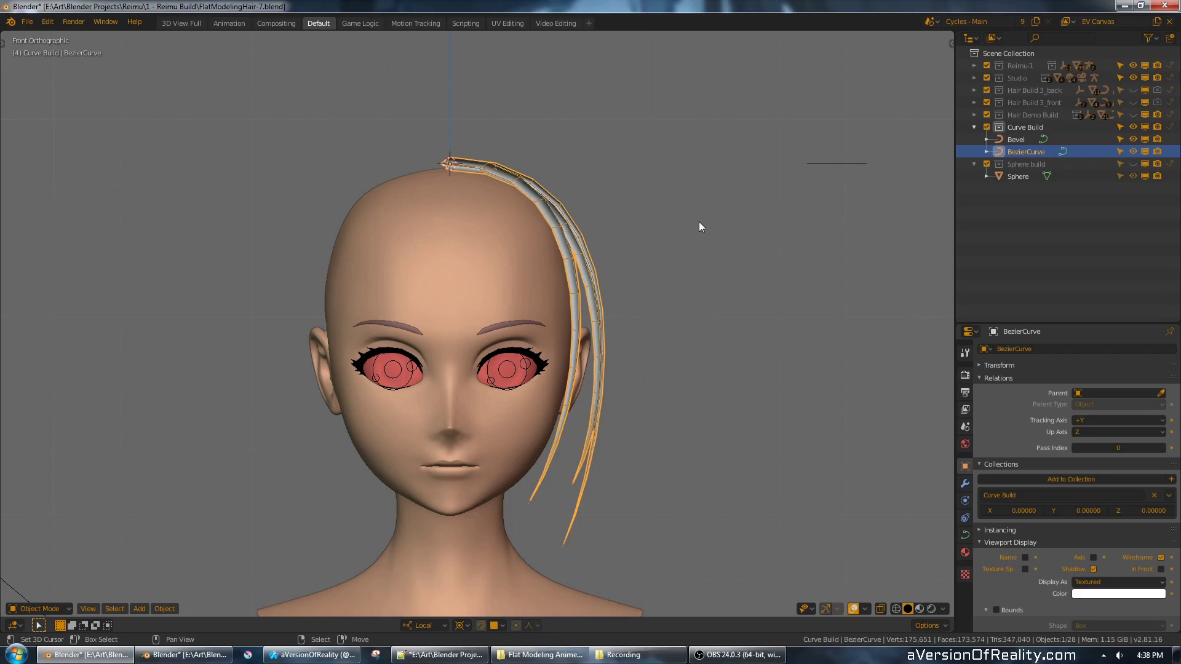
- Hide the Curve Build collection, show the Sphere build collection and select the sphere over the head
shift+middle_drag(673, 247, 704, 214)
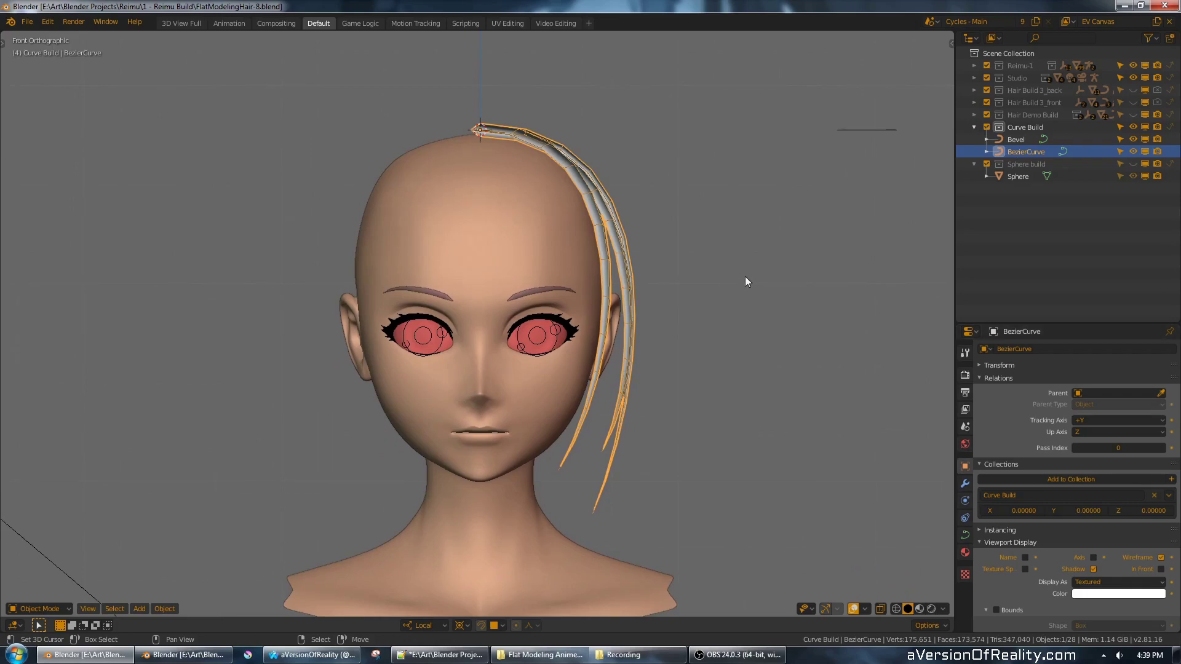
click(1133, 127)
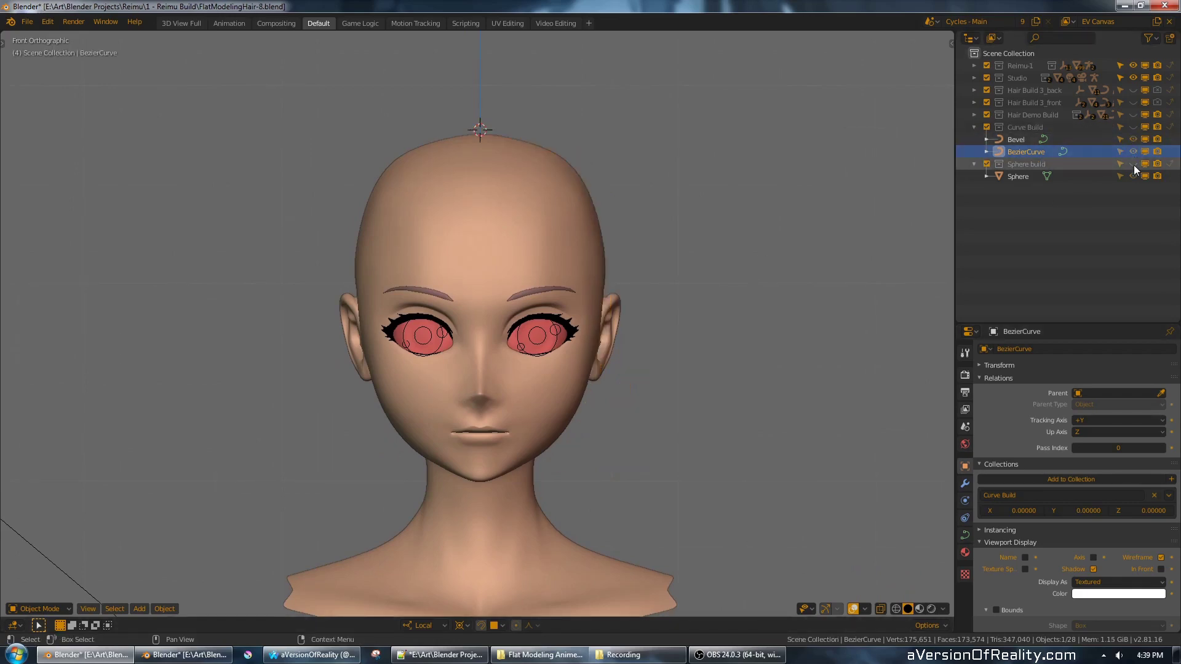
click(1133, 164)
click(585, 190)
middle_drag(693, 170, 640, 177)
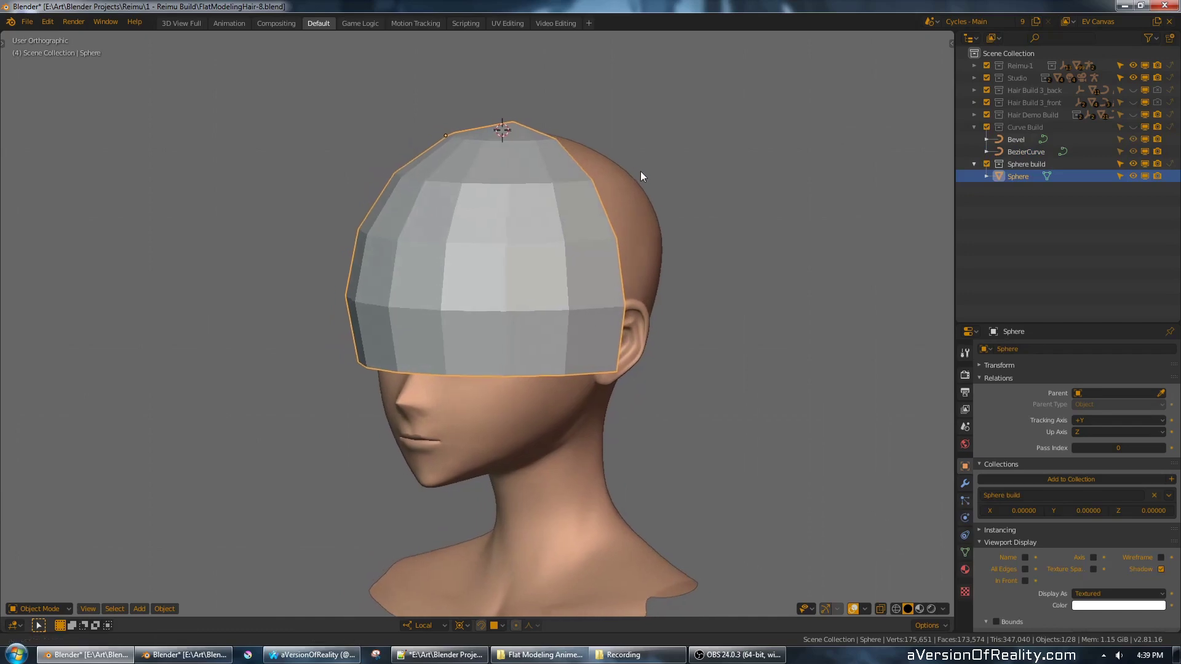
- Rip the vertical edge line at the sphere's front in Edit Mode and slide the ripped edges by a factor of 0.125 to open a gap
scroll(641, 176, up, 1)
key(Tab)
middle_drag(547, 175, 580, 167)
alt+right_click(521, 183)
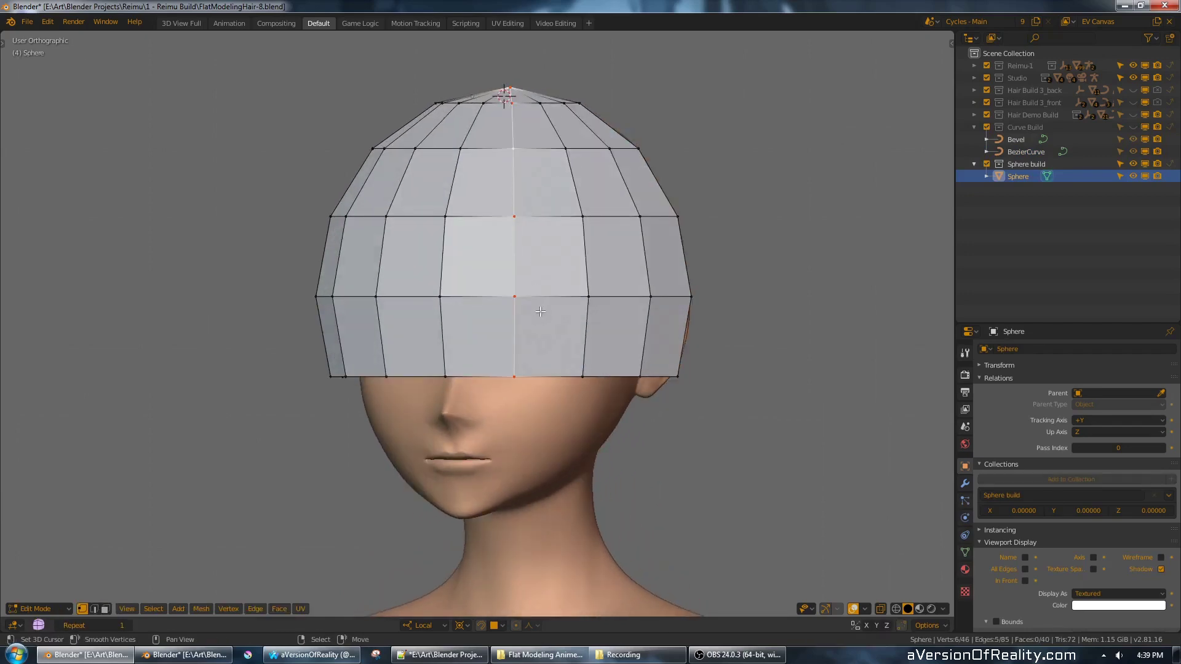
key(v)
right_click(534, 293)
key(g)
key(g)
click(559, 228)
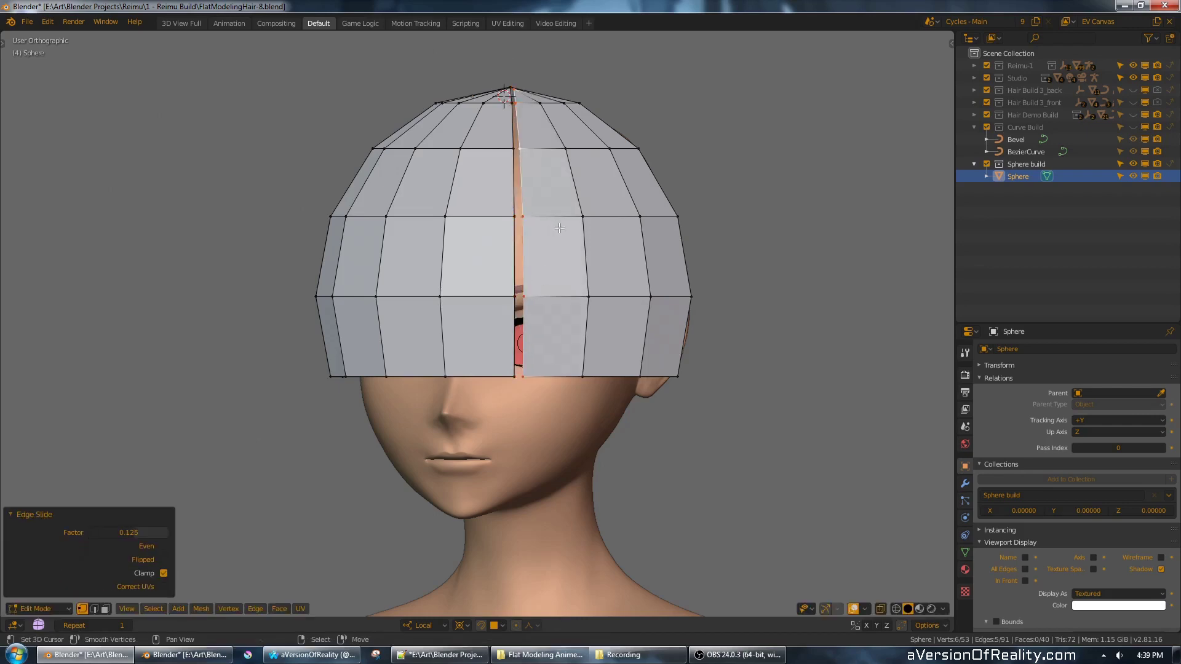
- Rip the next vertical edge line beside the gap, leaving the ripped edges in place
key(a)
alt+right_click(585, 346)
key(v)
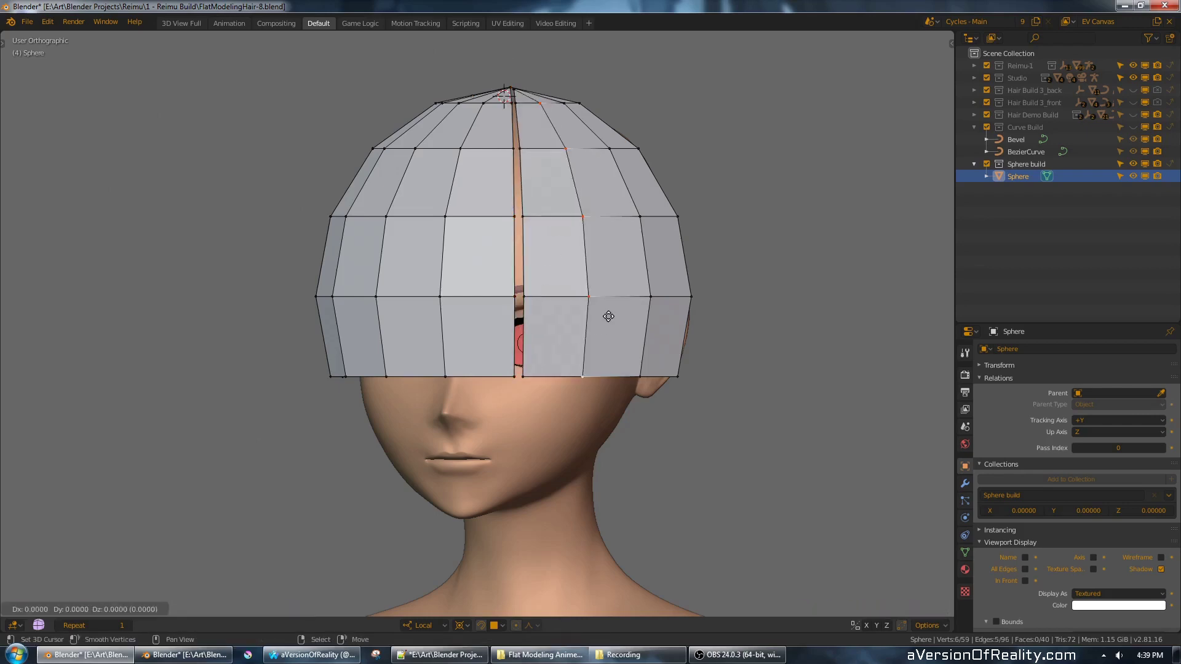
right_click(608, 316)
- Move the ripped strip's bottom edge with sharp proportional editing and Shrink/Fatten it by -0.005 with a proportional size of 0.078
alt+right_click(578, 362)
middle_drag(630, 335, 640, 313)
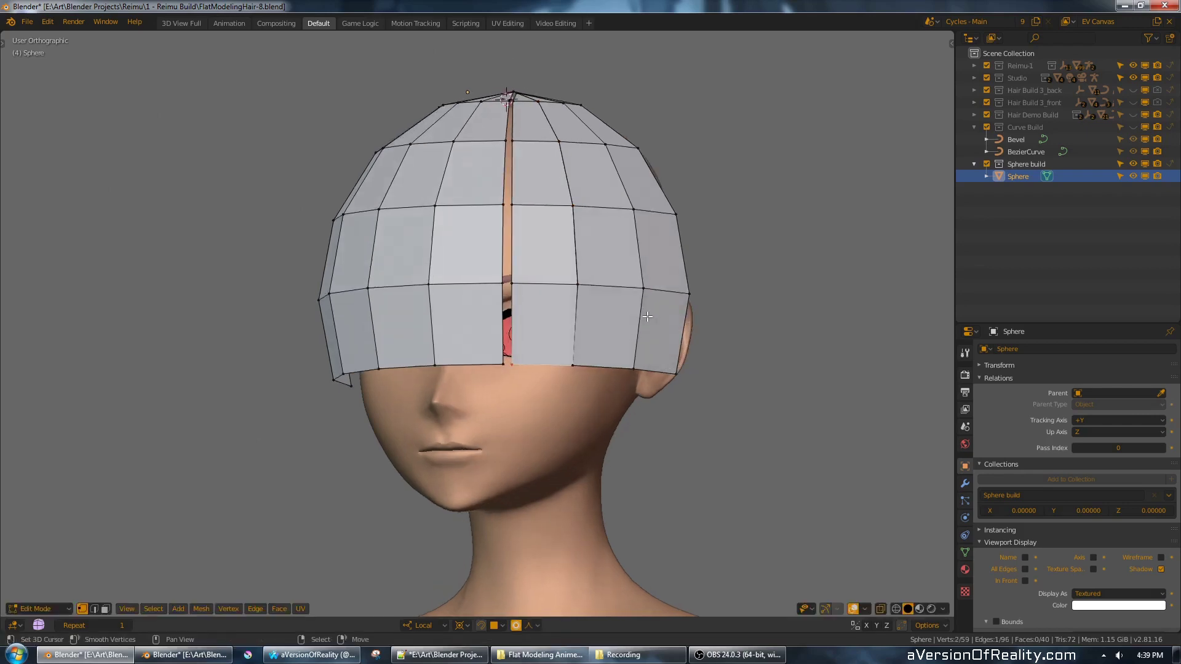
key(g)
scroll(643, 310, down, 19)
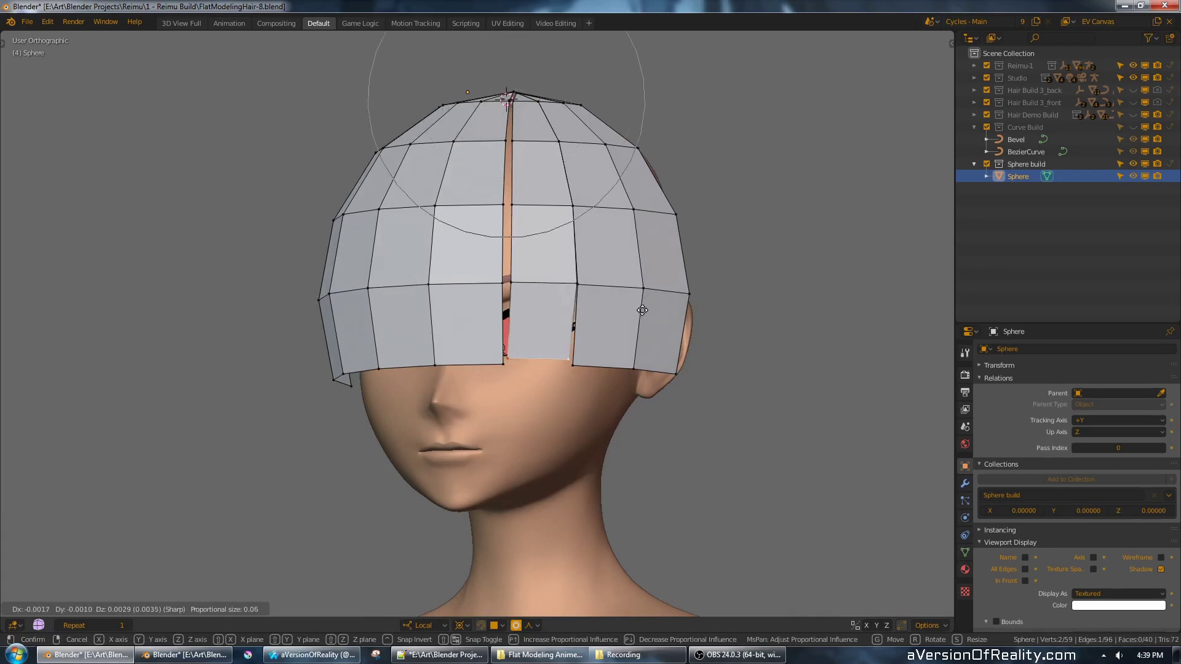
click(640, 315)
key(alt+s)
click(749, 305)
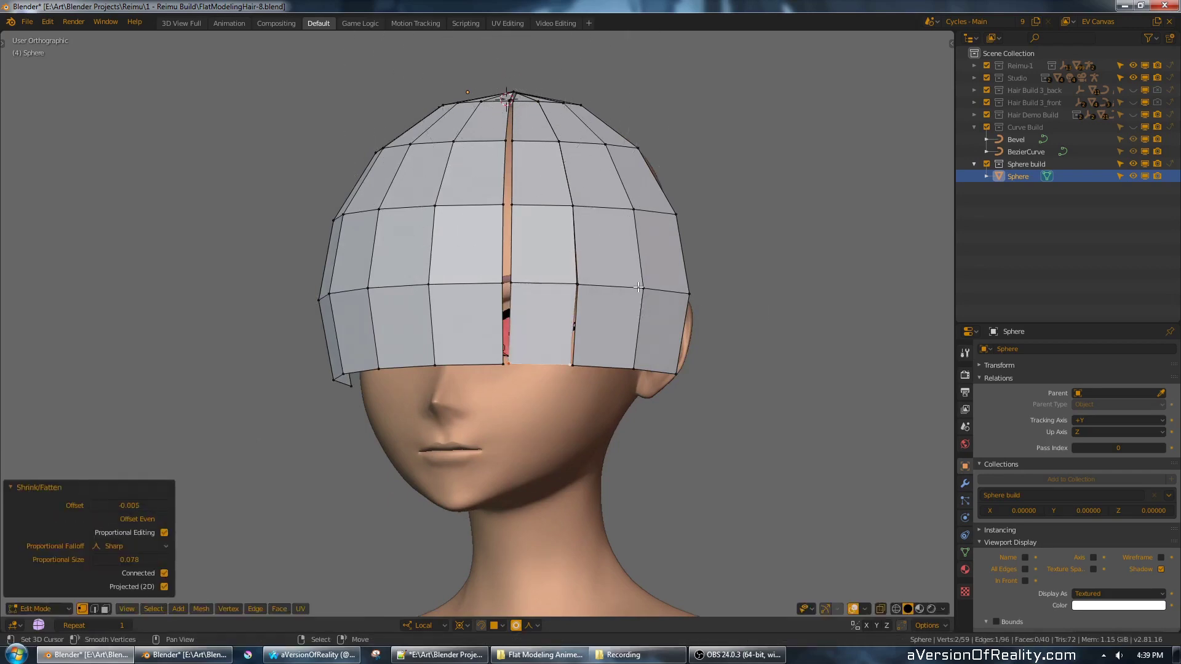
- Widen the front gap by moving the opposite panel's bottom corner vertex about -0.005 in X and -0.002 in Y with proportional editing
right_click(506, 355)
key(g)
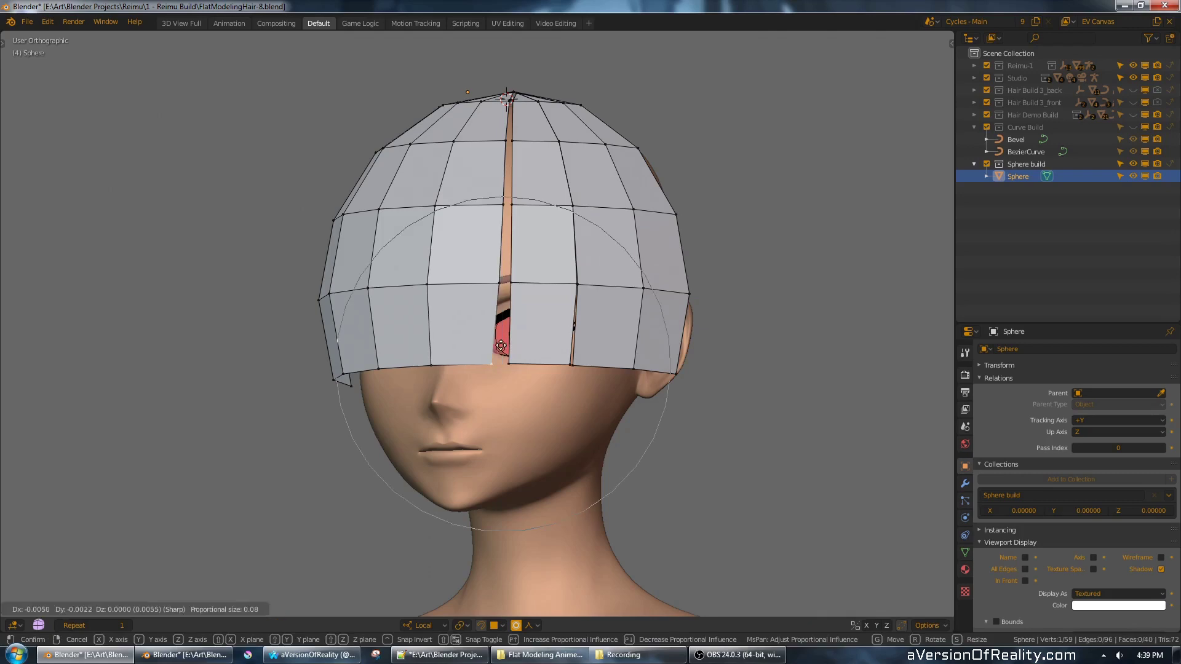
click(503, 345)
- Add two evenly spaced vertical loop cuts to the panel beside the front gap
middle_drag(516, 324, 531, 328)
key(ctrl+r)
scroll(496, 300, up, 2)
scroll(496, 300, down, 1)
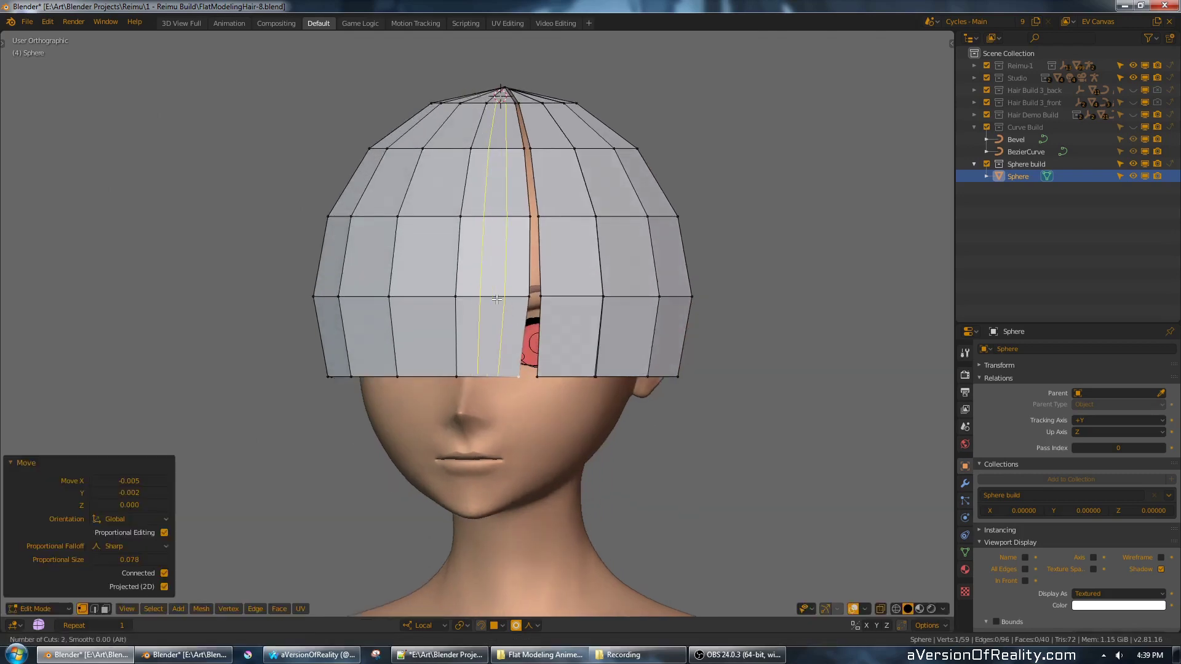
click(496, 299)
right_click(496, 300)
- Add one centered horizontal loop cut across the bottom row of faces on the subdivided panel's side
key(alt+a)
scroll(502, 376, up, 2)
key(ctrl+r)
click(490, 331)
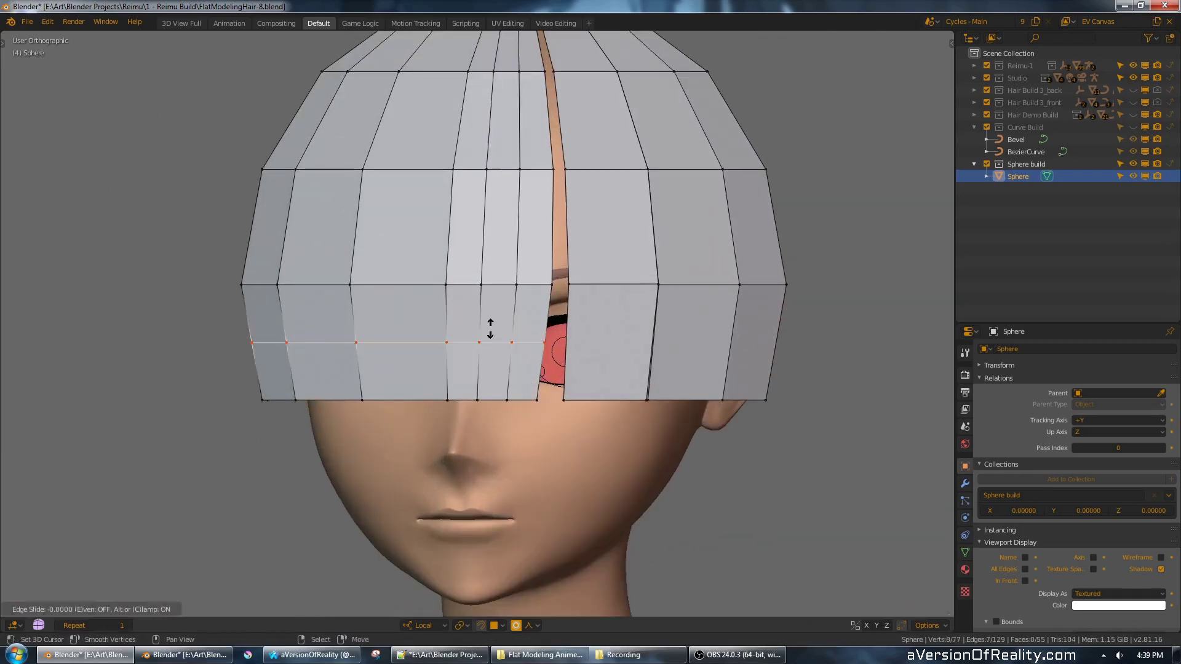
right_click(490, 331)
- Delete the middle of the three narrow bottom faces next to the front gap
key(alt+a)
key(3)
click(498, 377)
key(x)
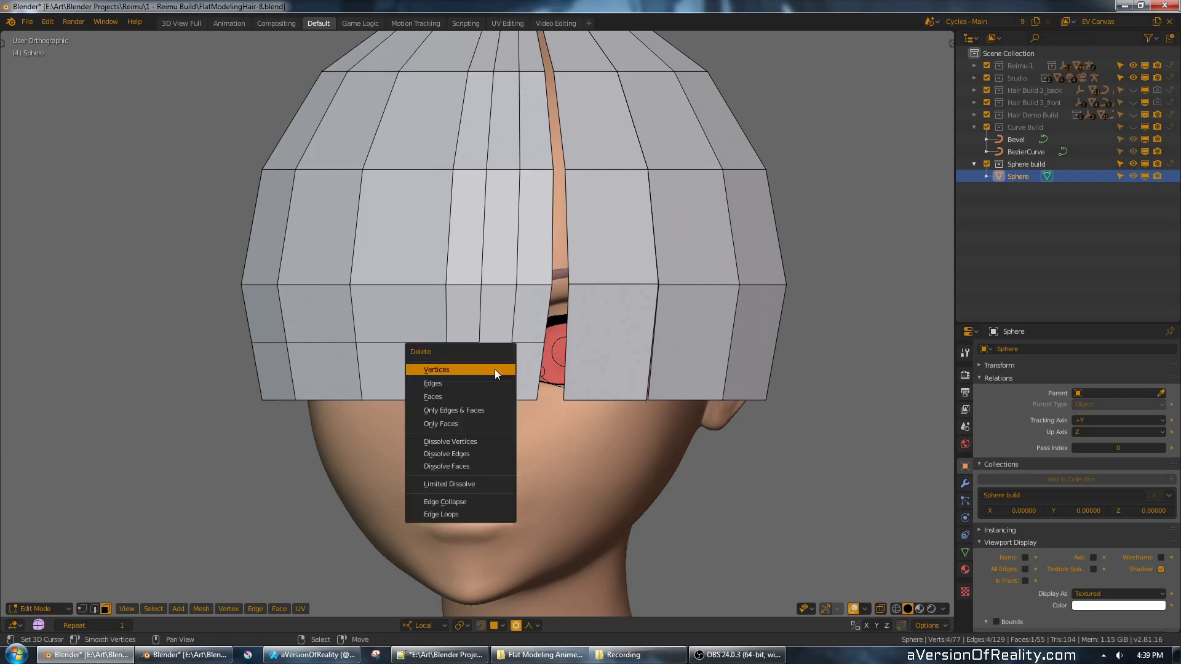
- Scale the narrow strand's two bottom vertices to 0.147 to taper its tip
right_click(546, 347)
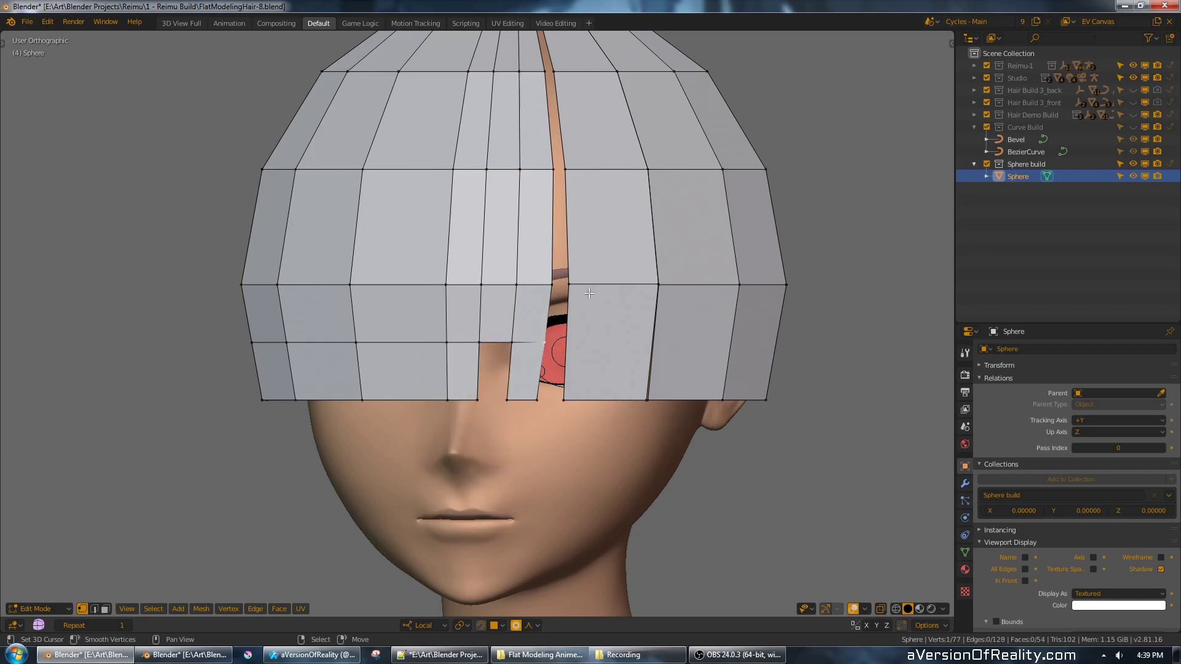
shift+middle_drag(545, 350, 553, 358)
right_click(528, 417)
shift+right_click(555, 418)
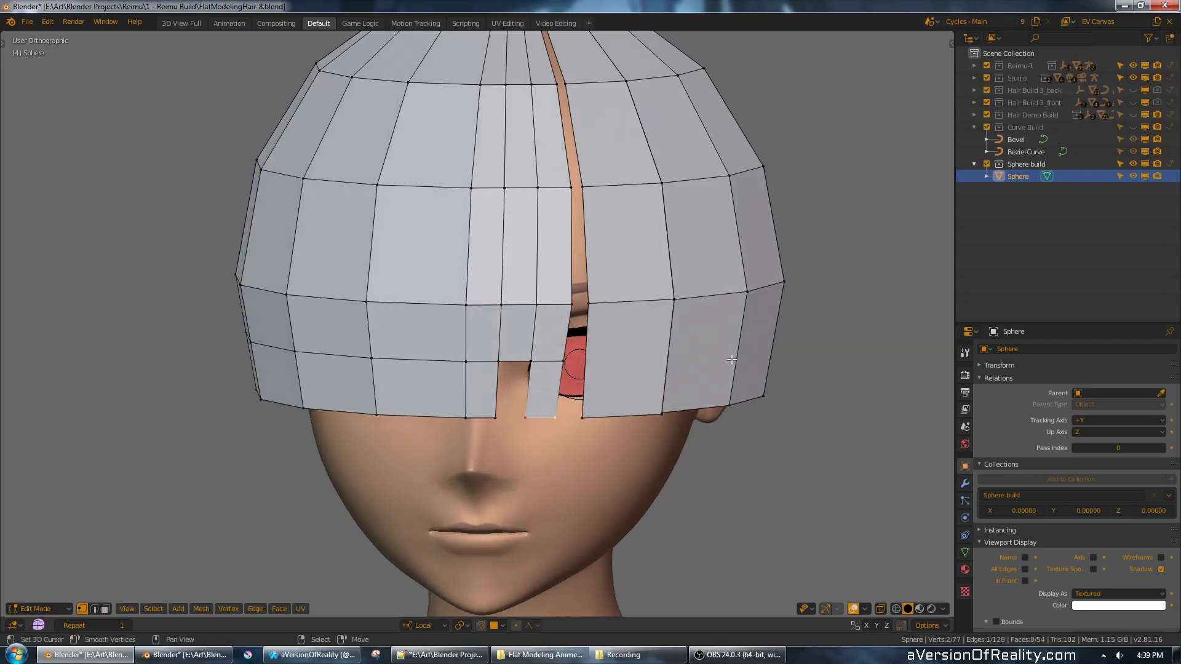
key(s)
click(579, 404)
scroll(624, 335, down, 3)
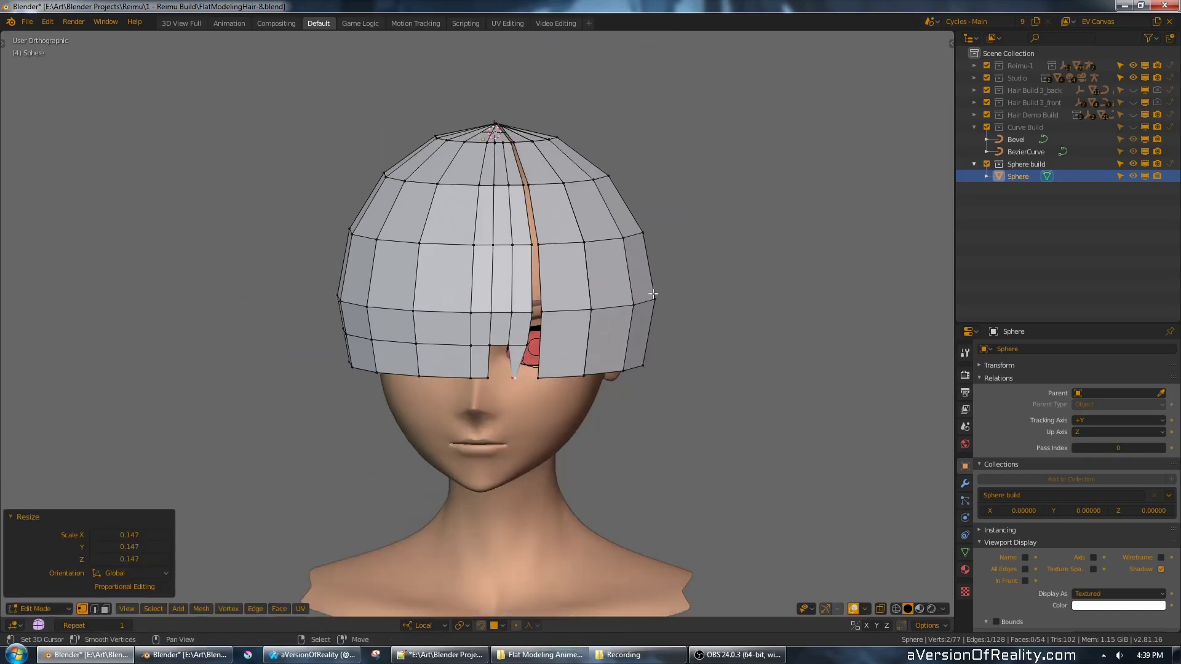
- Examine the front gap, the tapered strand and the vertical edge flow toward the crown from several angles
scroll(664, 331, up, 2)
middle_drag(653, 294, 616, 313)
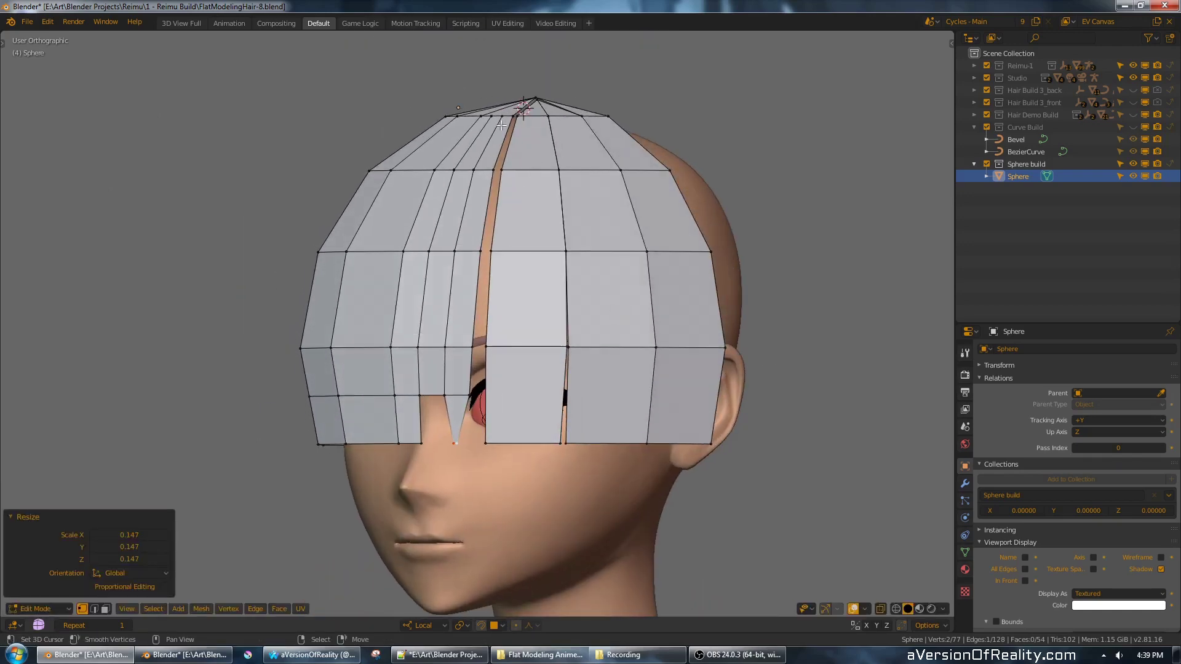
middle_drag(501, 125, 485, 115)
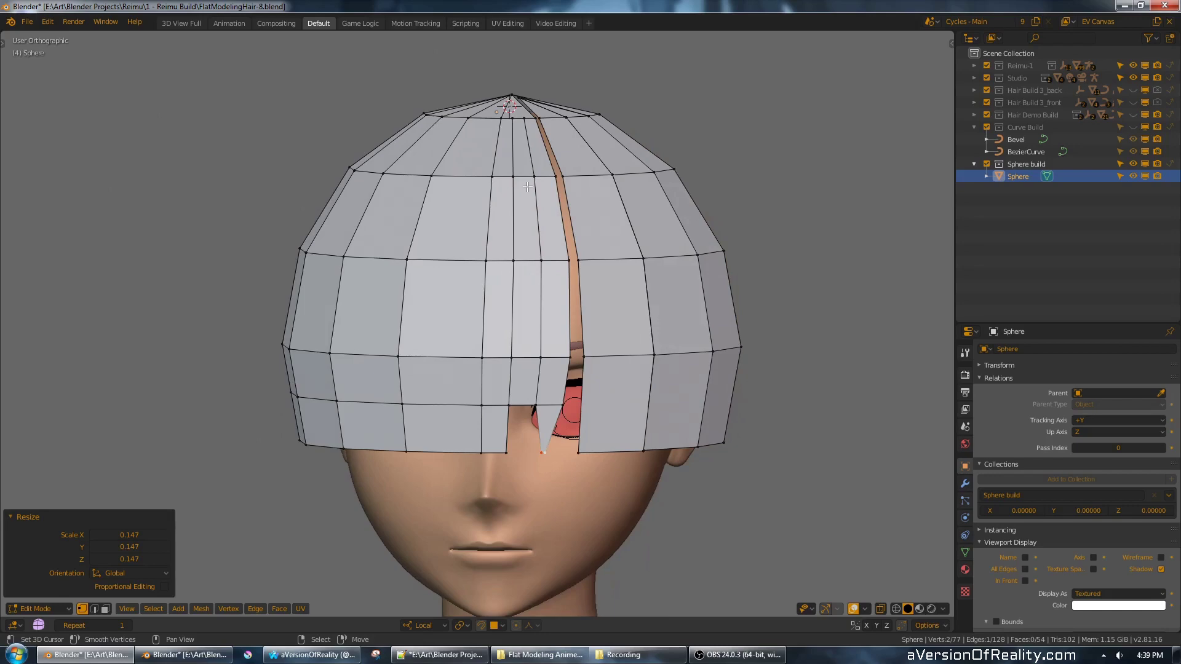
middle_drag(569, 169, 621, 235)
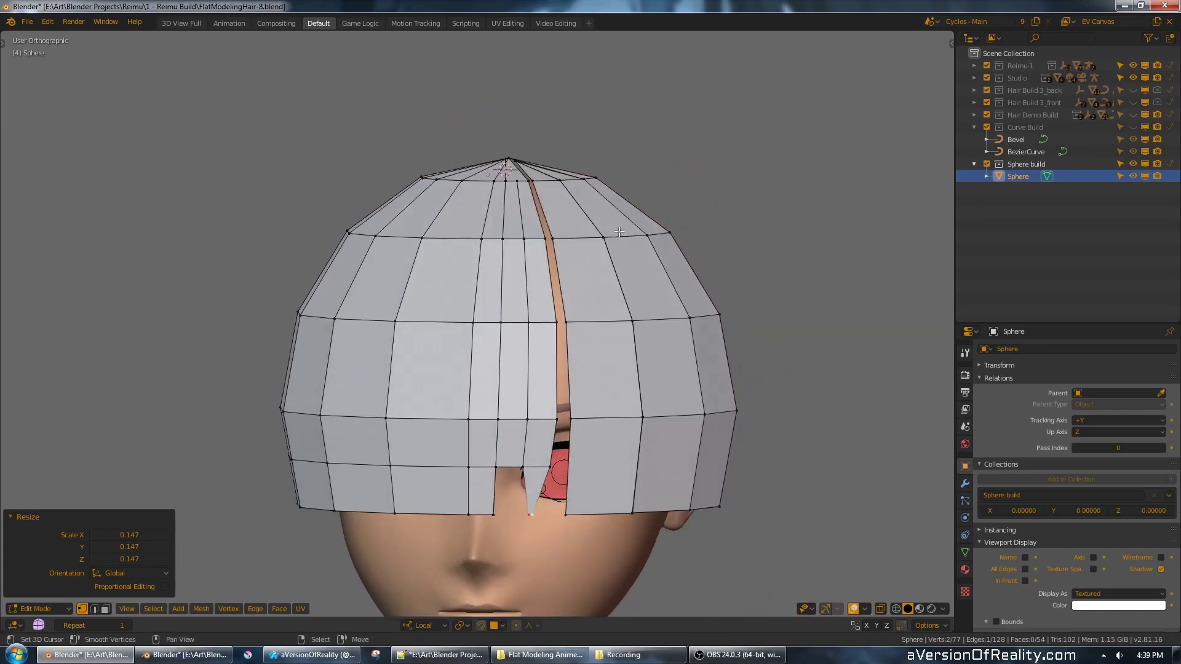
scroll(620, 232, down, 1)
scroll(629, 244, up, 2)
middle_drag(689, 249, 560, 209)
scroll(592, 204, down, 1)
alt+right_click(694, 280)
middle_drag(732, 271, 684, 307)
key(g)
key(g)
right_click(688, 261)
scroll(684, 258, down, 1)
middle_drag(631, 247, 670, 245)
key(alt+a)
- Return to Object Mode in front view and save the file
scroll(658, 239, down, 1)
scroll(671, 247, up, 1)
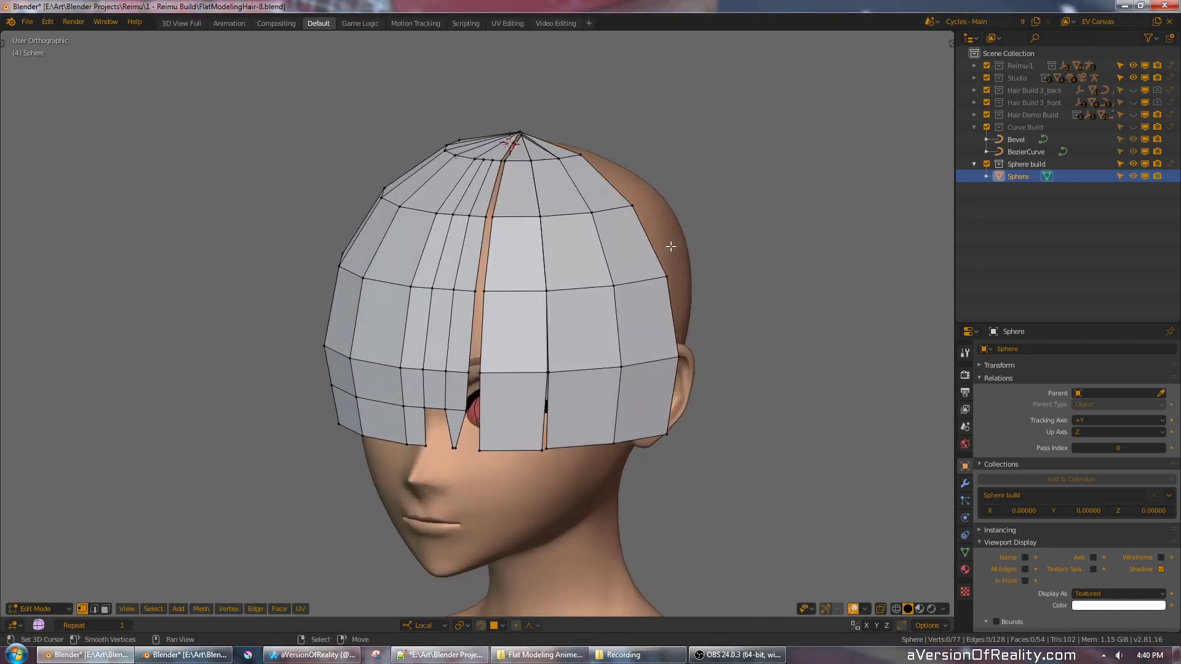
key(KP_1)
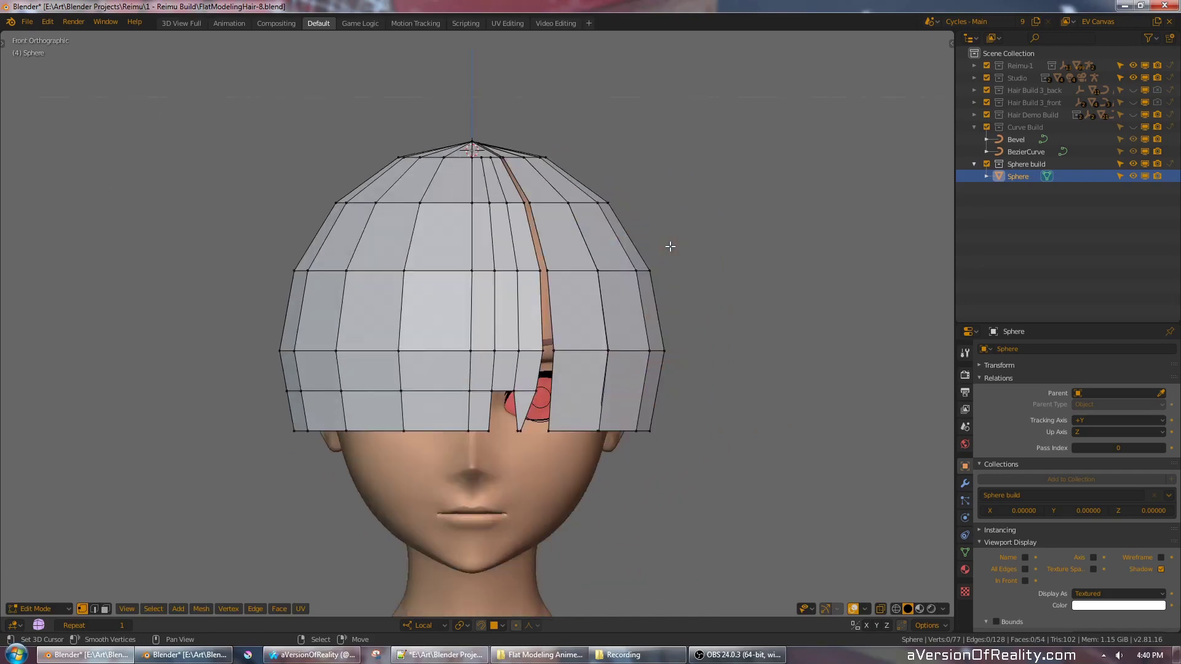
key(Tab)
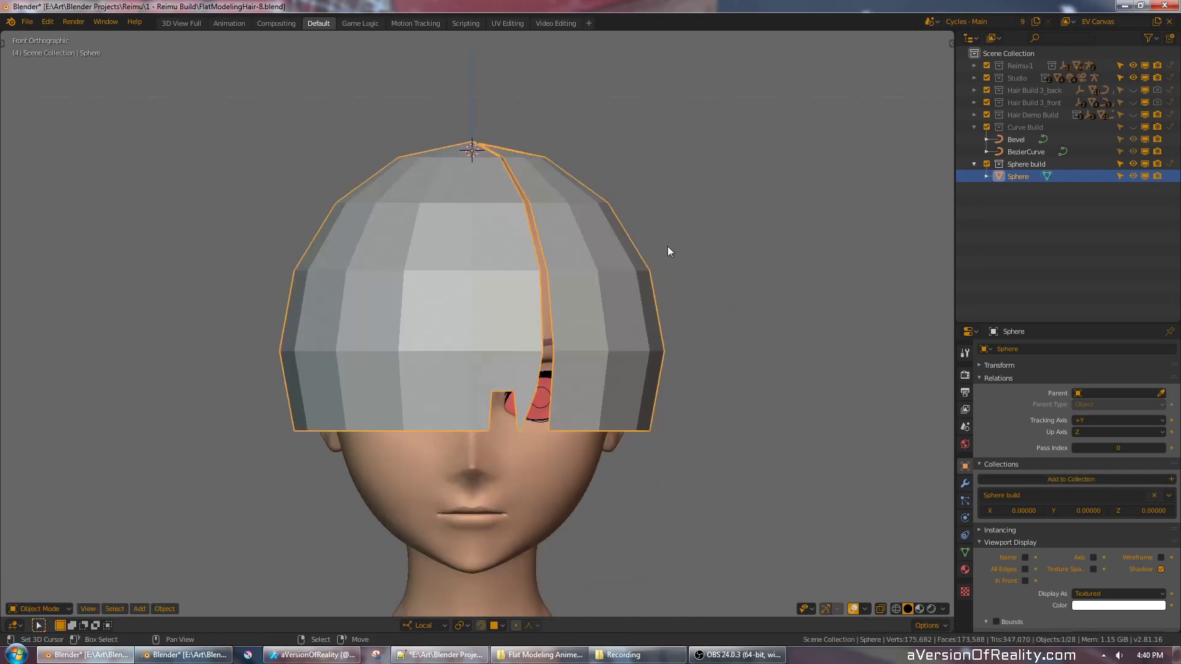
shift+middle_drag(666, 257, 674, 249)
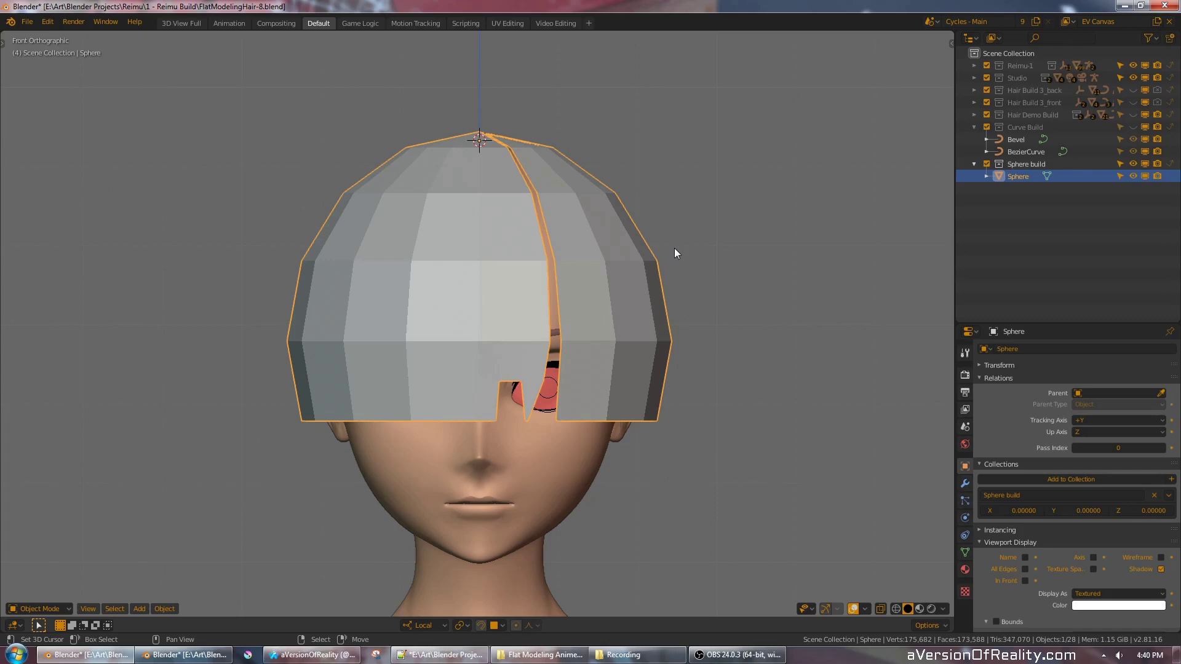
key(ctrl+s)
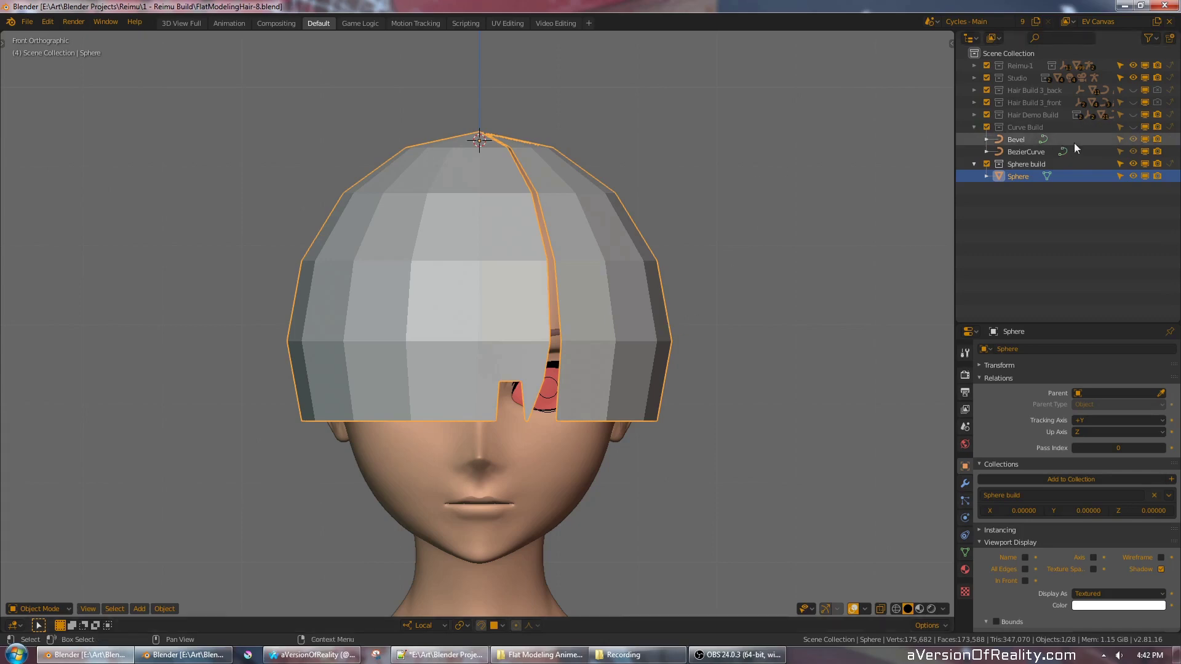
- Hide the Sphere build collection, show Hair Build 3_back and Hair Build 3_front, and select the bangs mesh
click(1133, 163)
click(1133, 89)
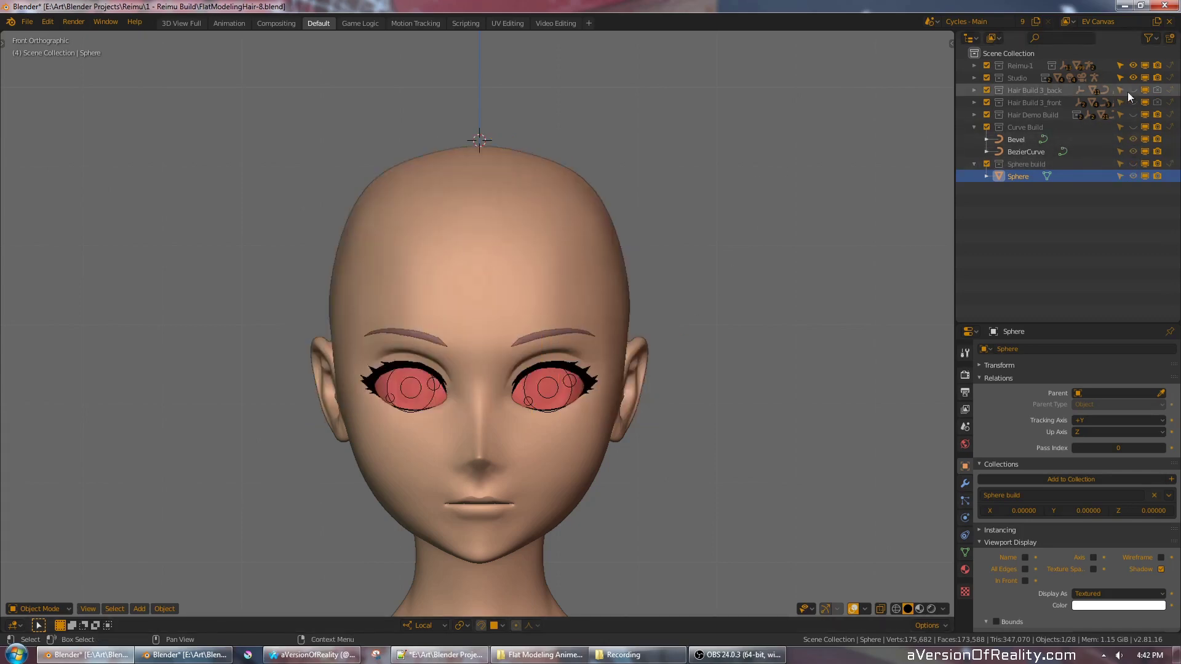
click(1134, 102)
click(627, 264)
- Turn off the viewport display of the bangs' Wrap modifier and inspect the flat mesh beside the head
scroll(629, 263, down, 4)
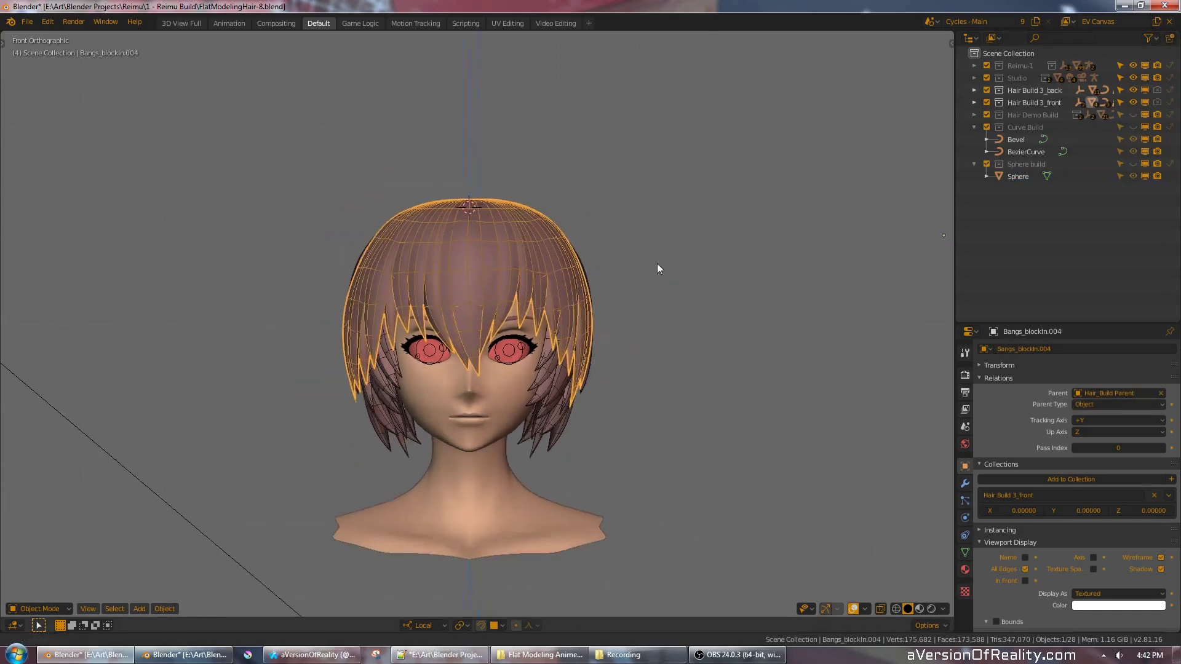
scroll(656, 263, up, 2)
middle_drag(696, 229, 604, 239)
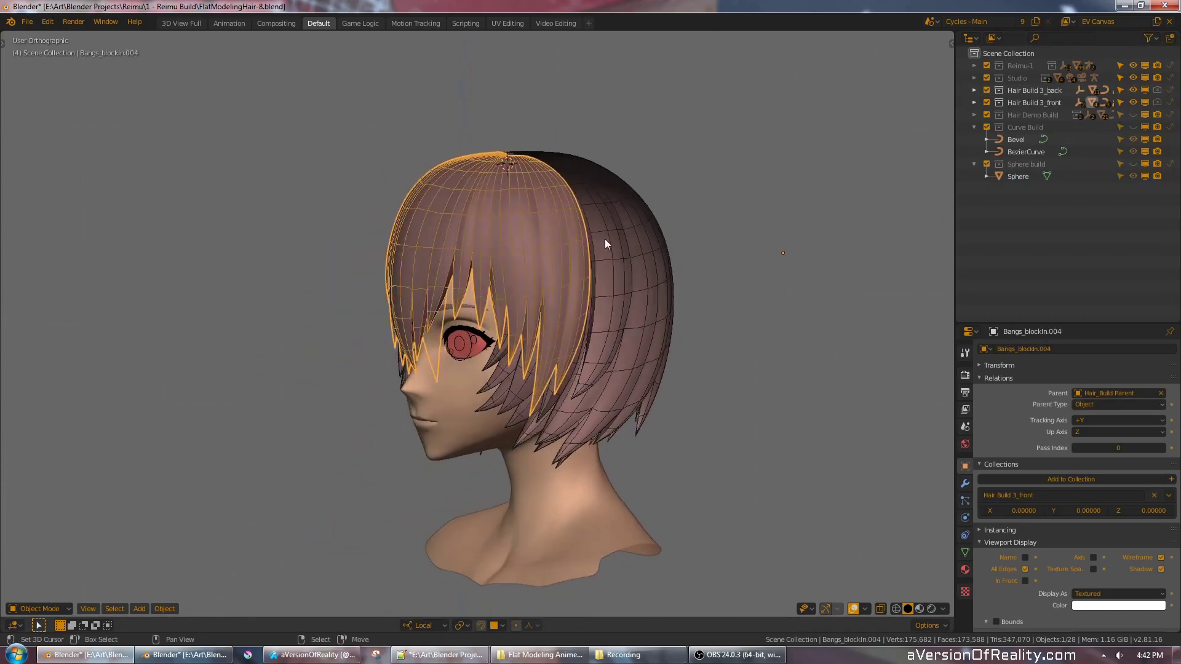
key(KP_1)
scroll(615, 237, down, 3)
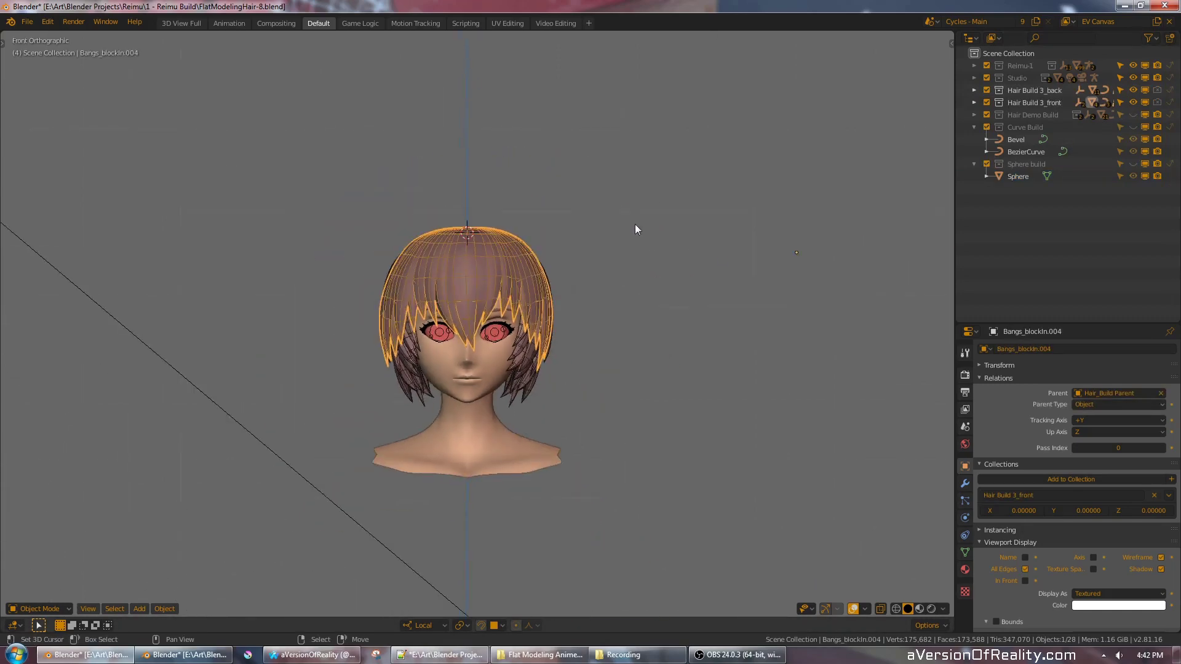
click(965, 483)
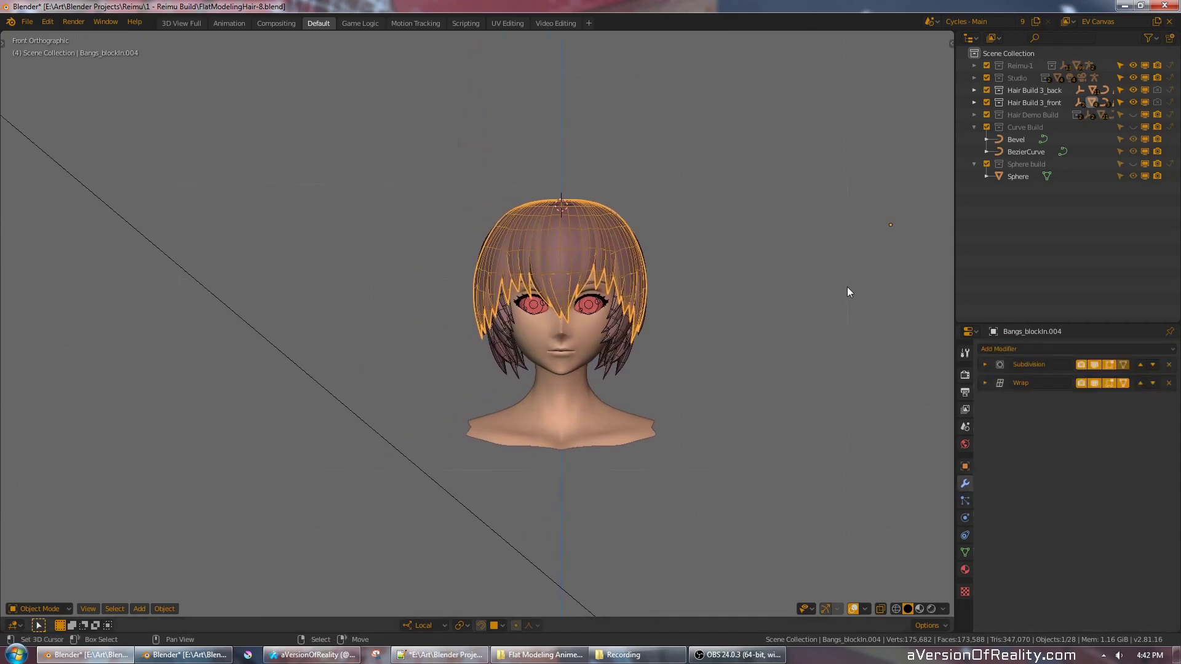
shift+middle_drag(900, 304, 741, 306)
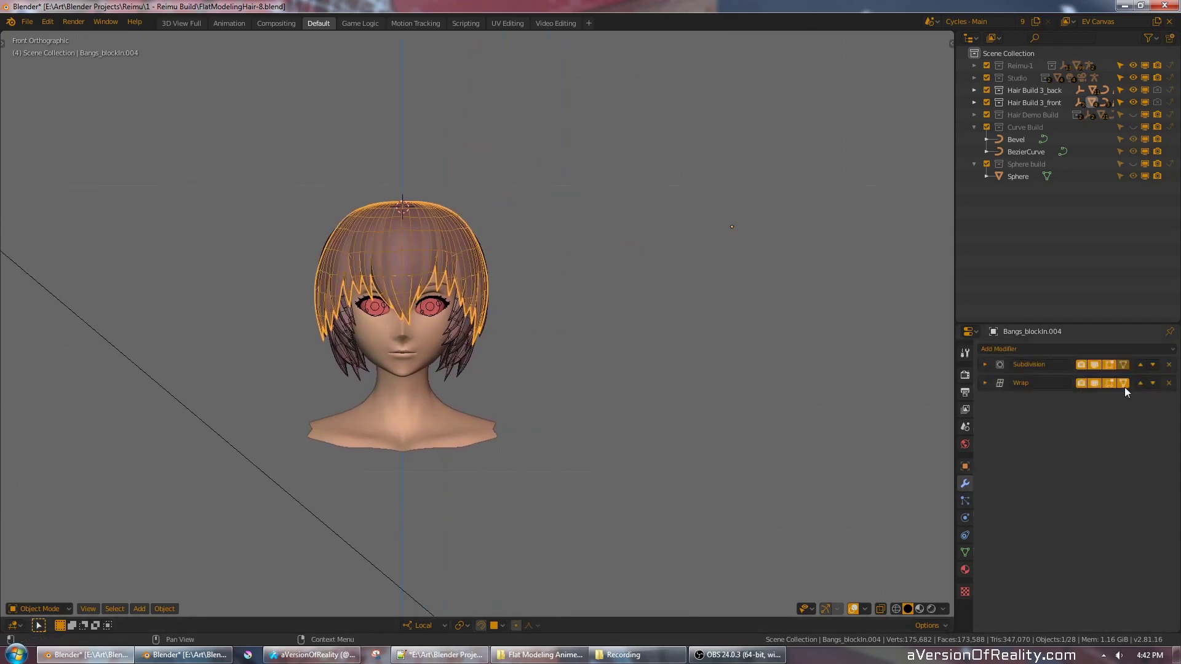
click(1097, 385)
shift+middle_drag(794, 243, 715, 278)
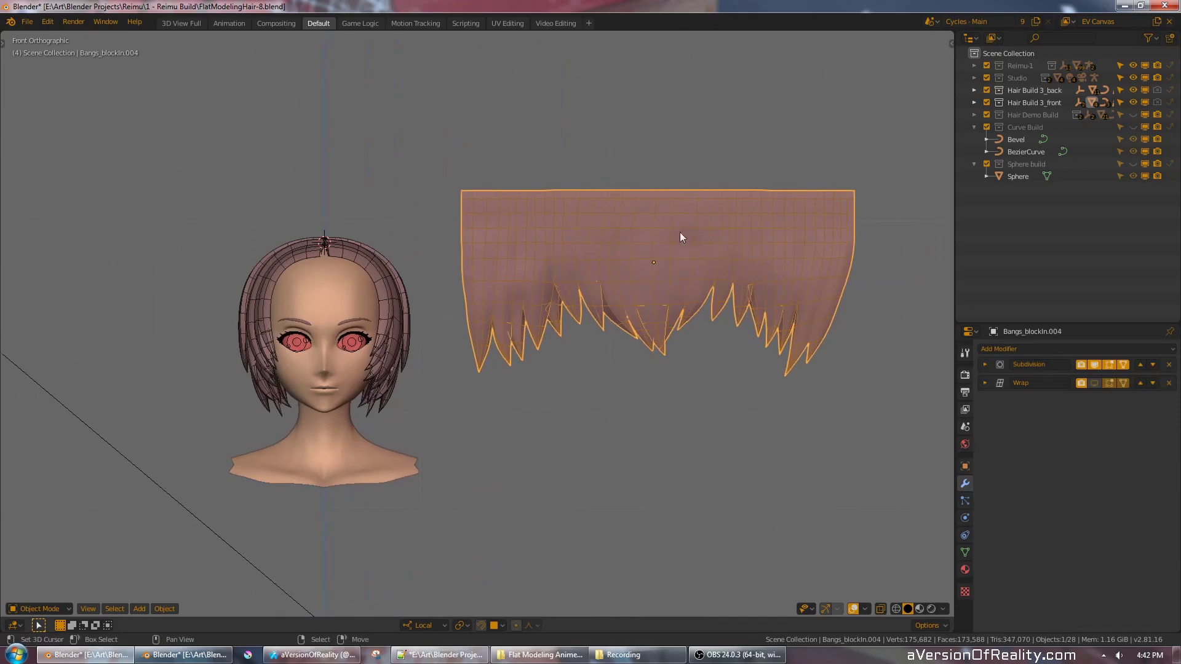
middle_drag(680, 237, 727, 278)
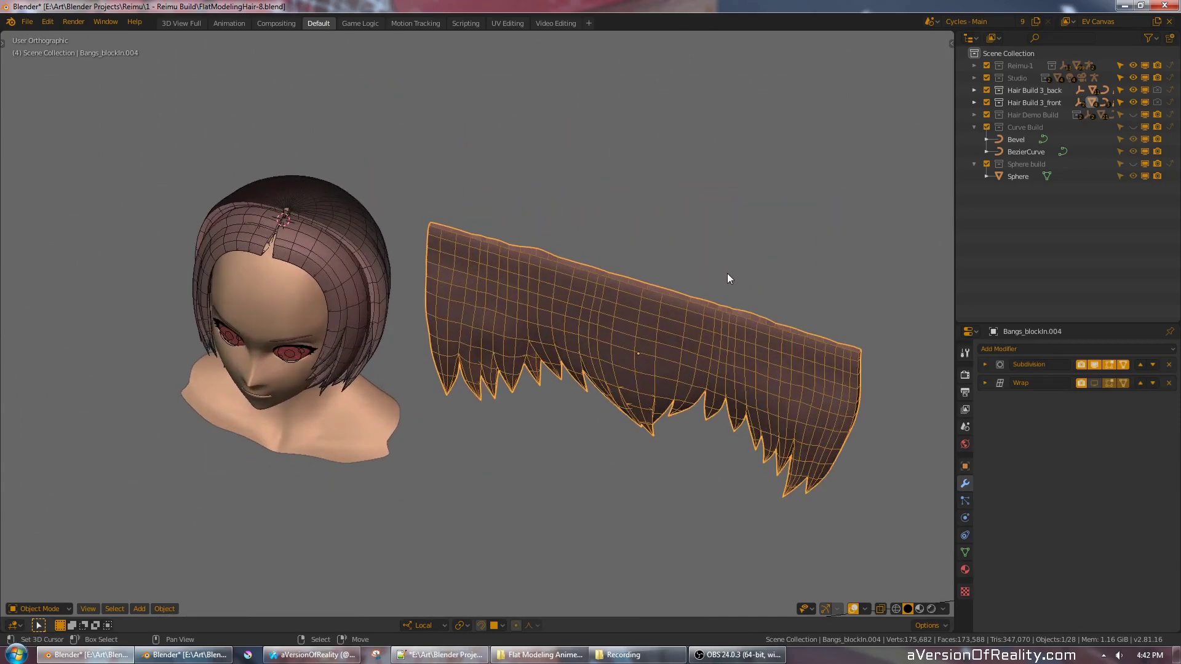
- Select the back hair mesh and turn off its Lattice_wrap modifier in the viewport, switching Lattice_shape off and back on
click(379, 230)
key(KP_1)
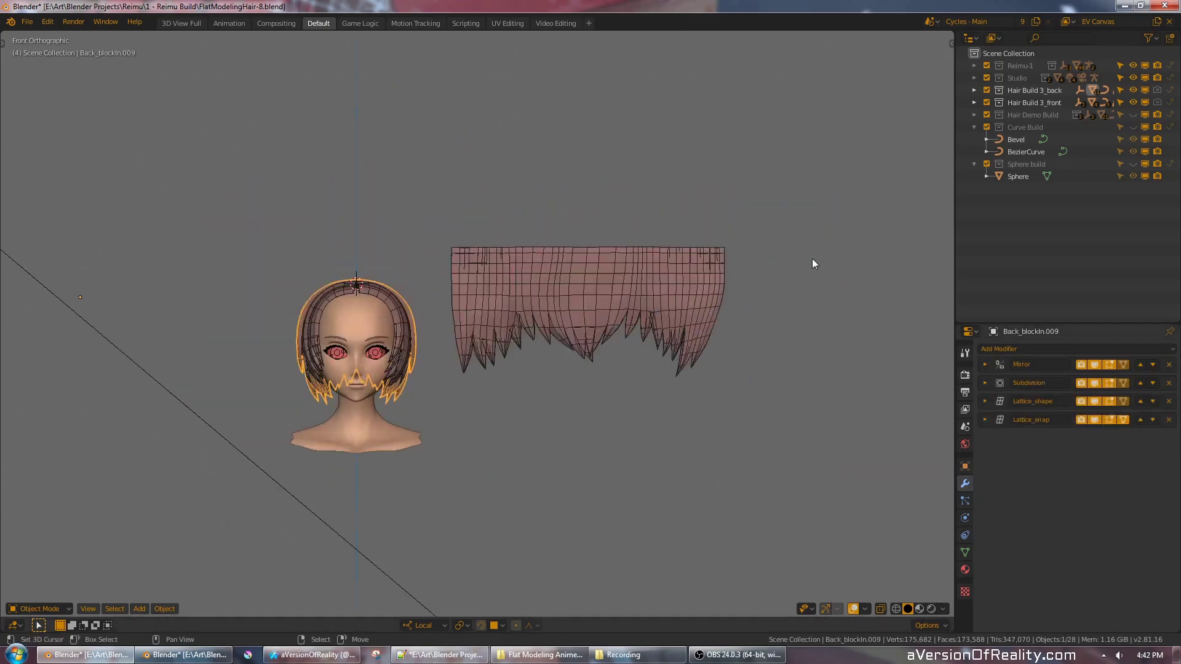
click(1096, 401)
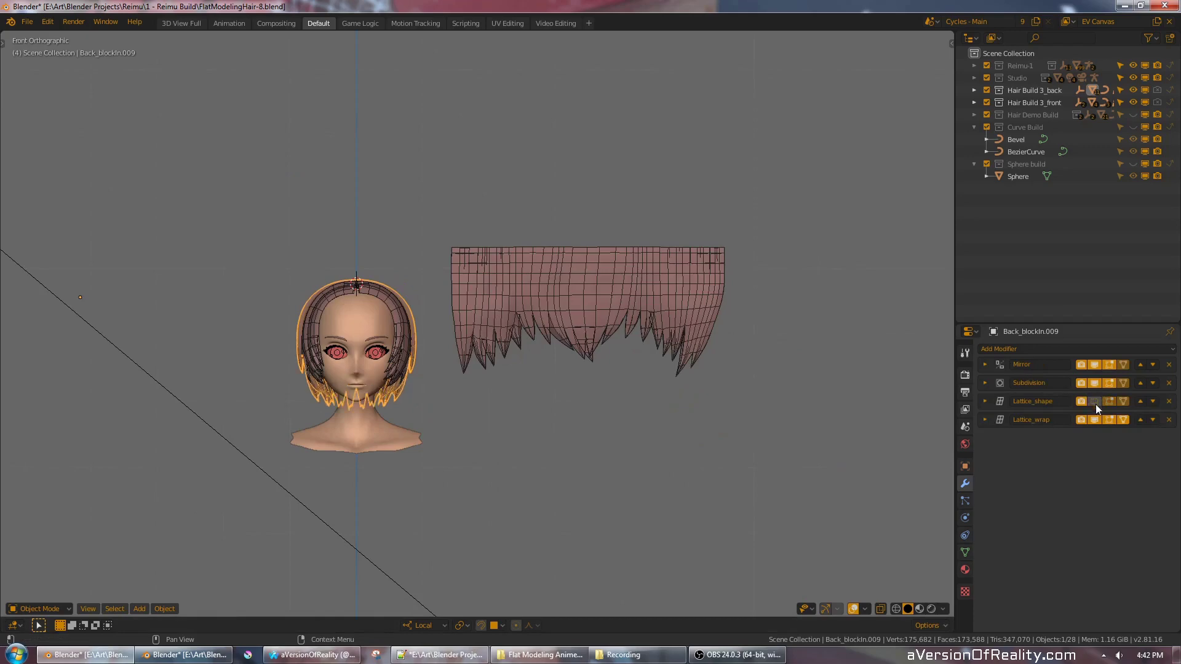
click(1094, 418)
click(1093, 404)
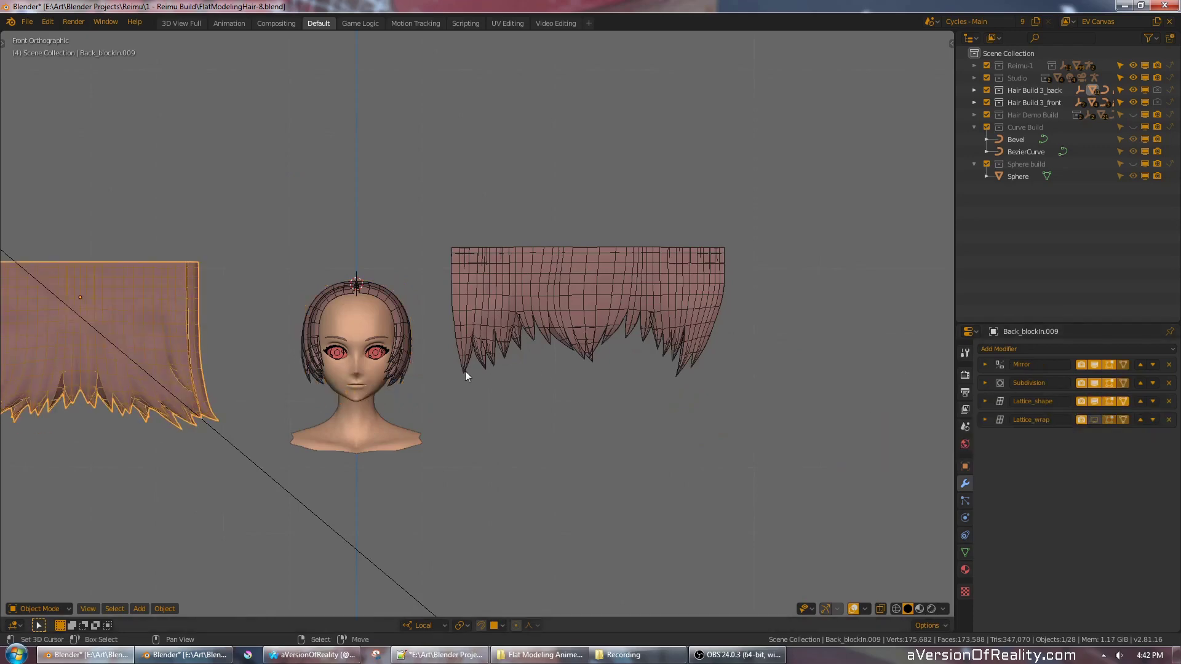
- Select the two cheek hair meshes in turn and turn off the viewport display of each one's Curve modifier
shift+middle_drag(591, 307, 753, 303)
scroll(543, 282, up, 2)
middle_drag(544, 282, 600, 290)
right_click(506, 281)
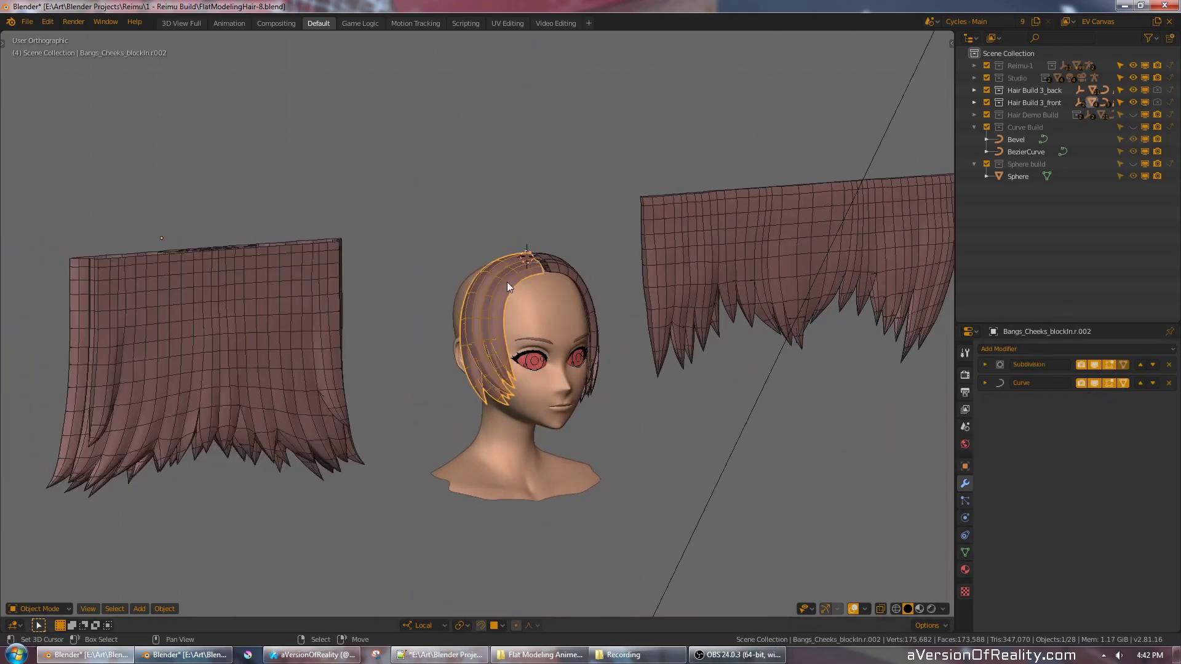
middle_drag(743, 294, 692, 292)
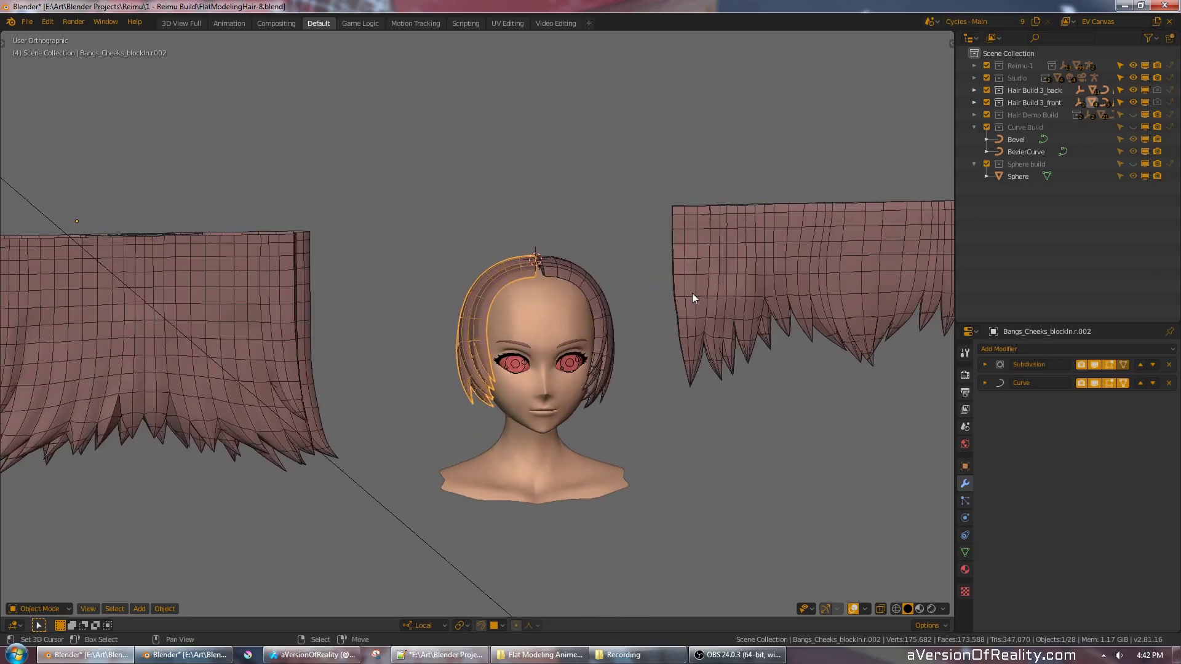
click(1095, 383)
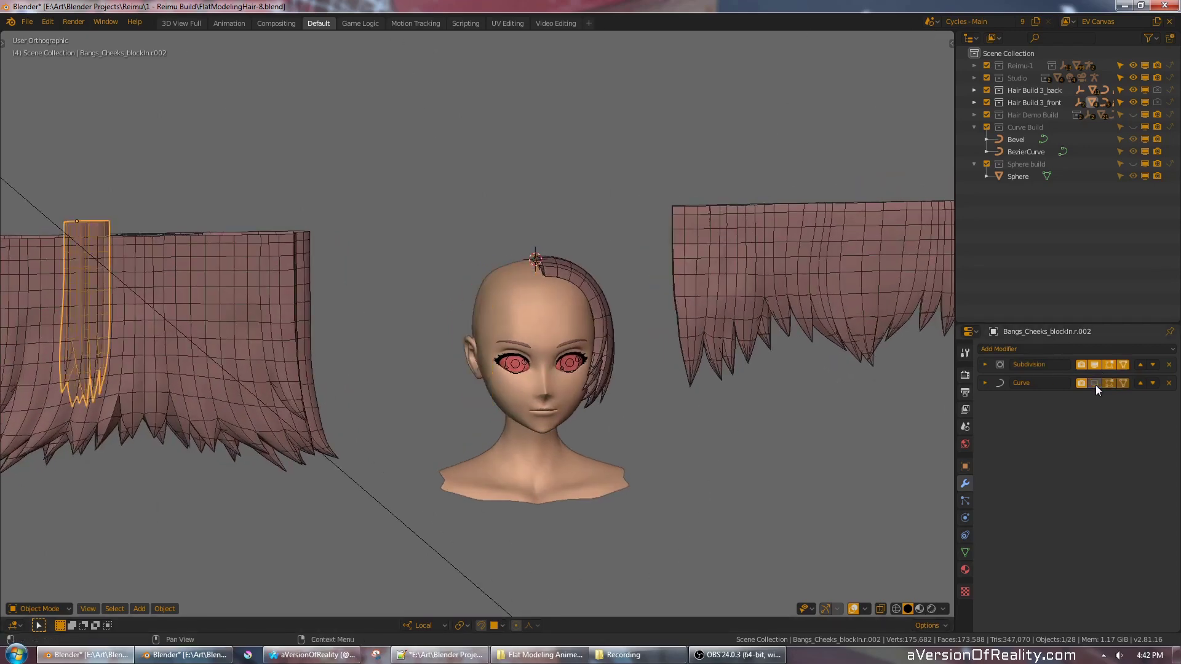
right_click(603, 322)
click(1094, 383)
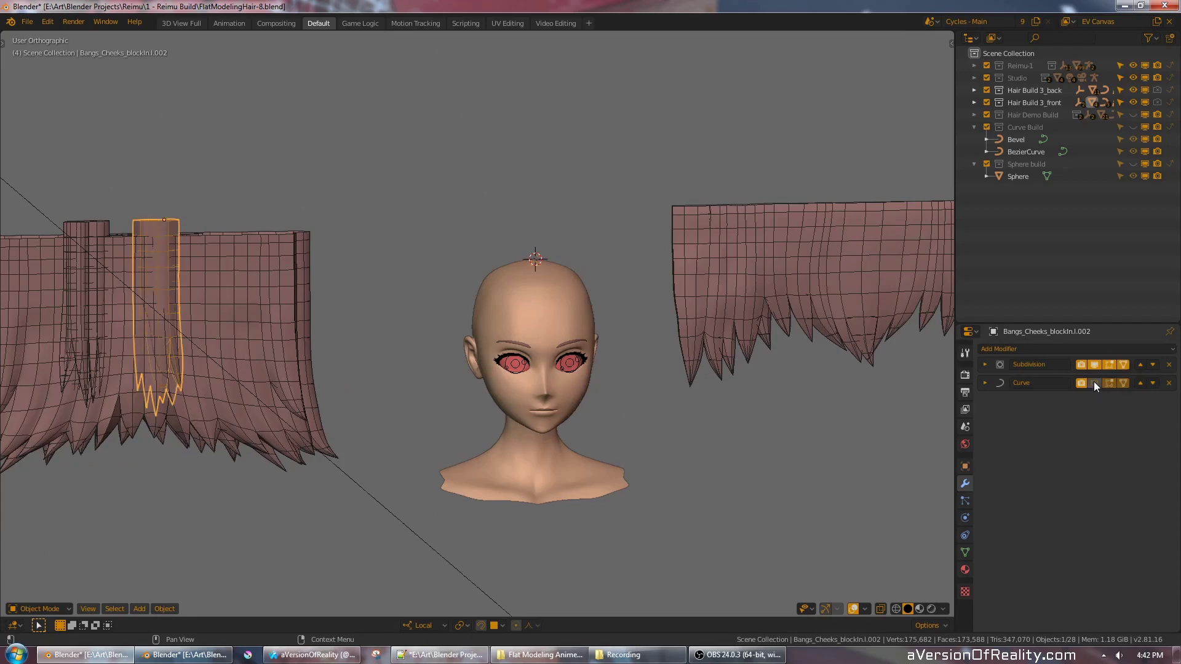
- Turn the Curve modifiers of both cheek hair meshes back on in the viewport
click(1094, 382)
right_click(106, 227)
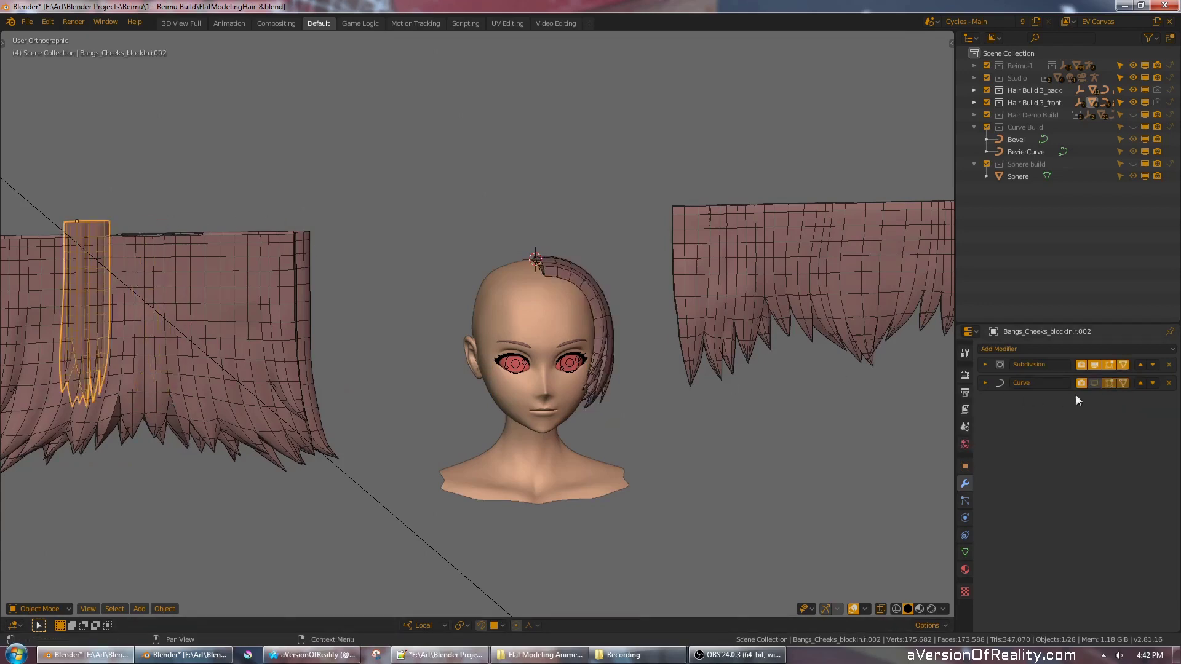
click(1094, 383)
- Select the flat bangs mesh beside the head and show its topology in Edit Mode from the front view
right_click(758, 253)
key(KP_1)
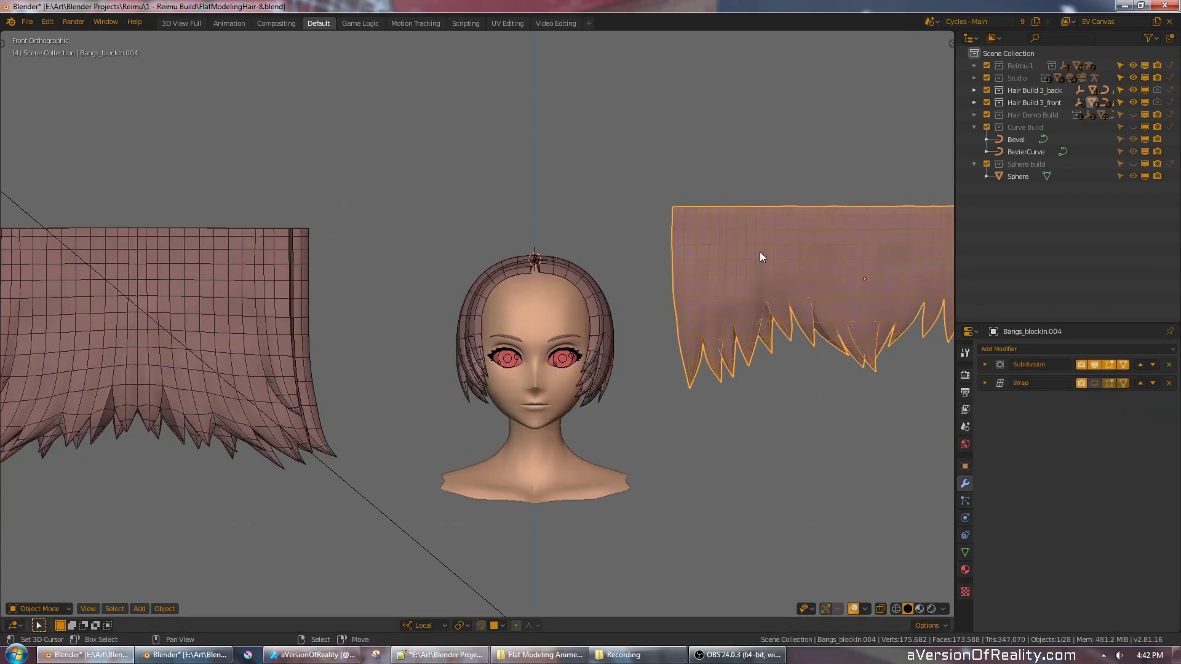
shift+middle_drag(780, 204, 460, 201)
scroll(460, 201, up, 2)
shift+middle_drag(643, 161, 641, 181)
scroll(681, 175, up, 1)
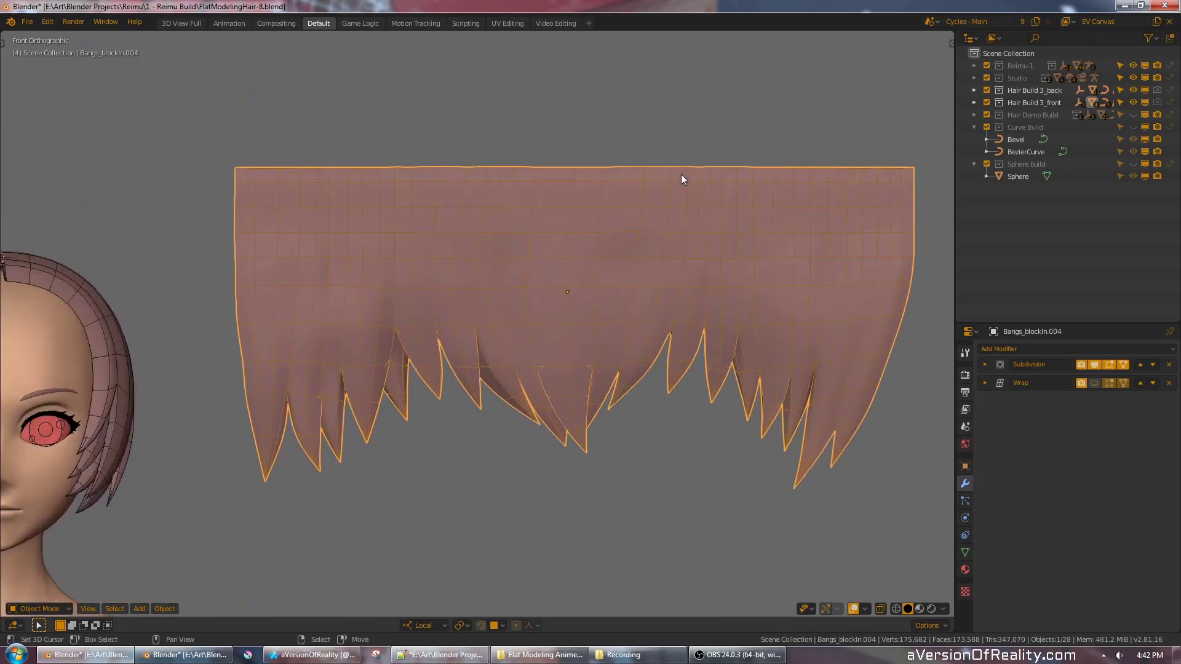
key(Tab)
middle_drag(572, 144, 580, 198)
scroll(580, 197, up, 1)
key(KP_1)
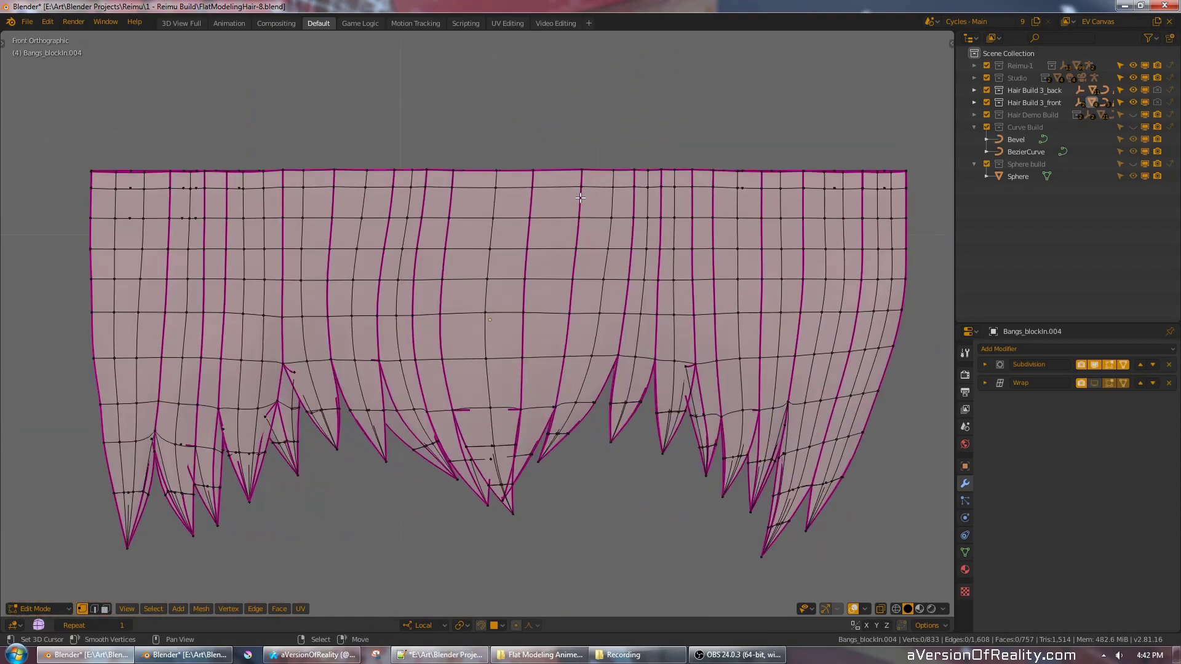
- Examine the strands and edge flow of the flat bangs mesh, and return to Object Mode
shift+middle_drag(685, 309, 690, 218)
scroll(560, 233, down, 1)
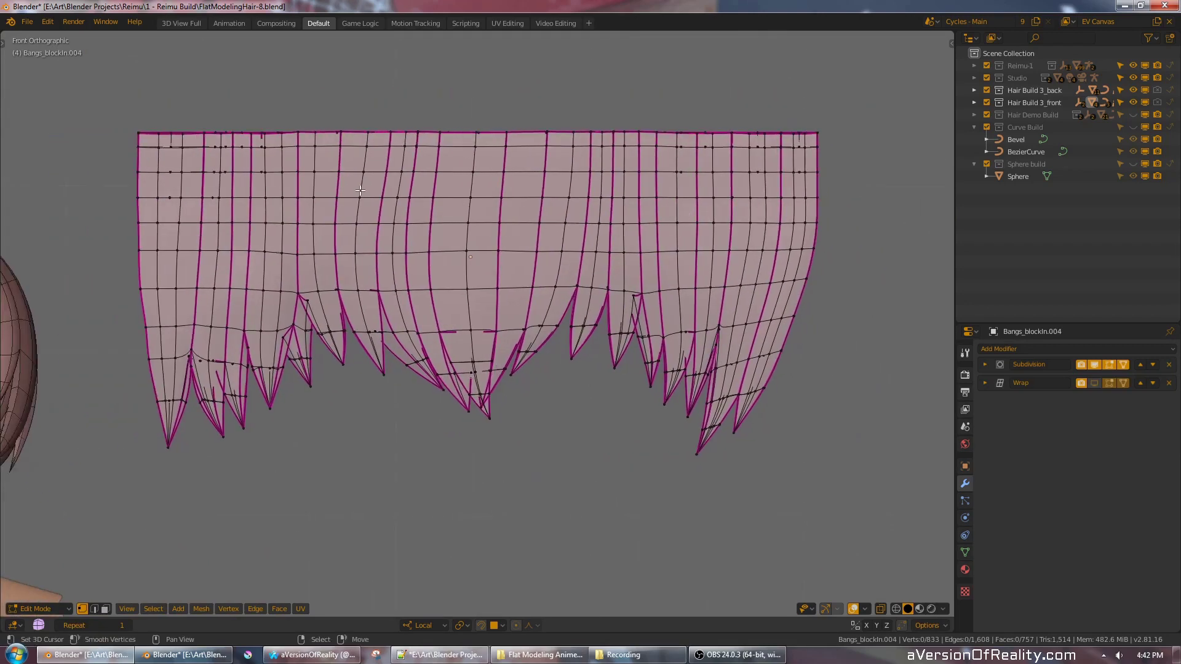
shift+middle_drag(625, 251, 697, 240)
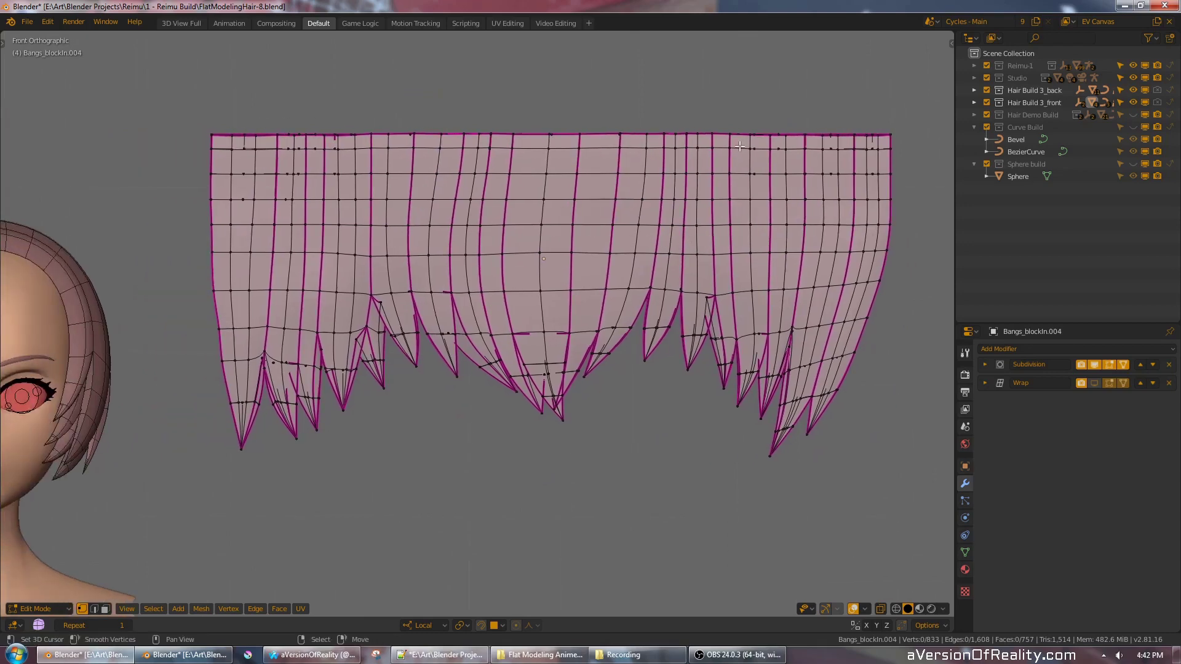
scroll(677, 176, down, 2)
middle_drag(611, 204, 732, 187)
key(Tab)
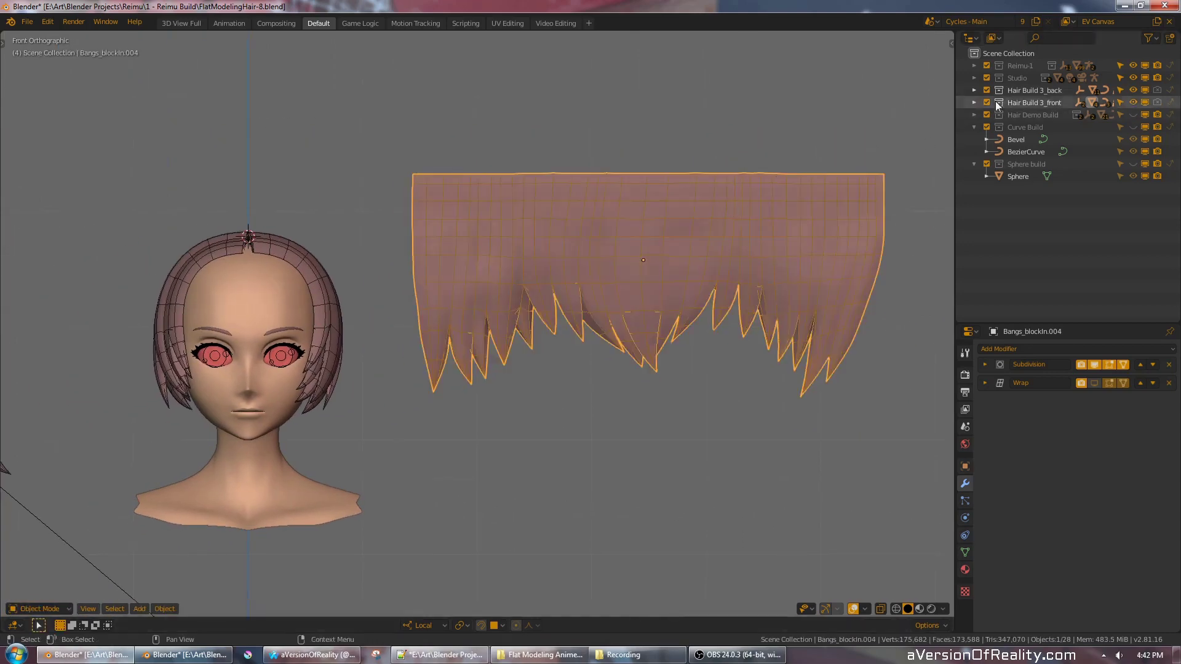
- Expand the Hair Build 3_front collection and unhide Cheek_Curve.l, Cheek_Curve.r, Lattice_tweak_front and Lattice_wrap_bangs
click(974, 102)
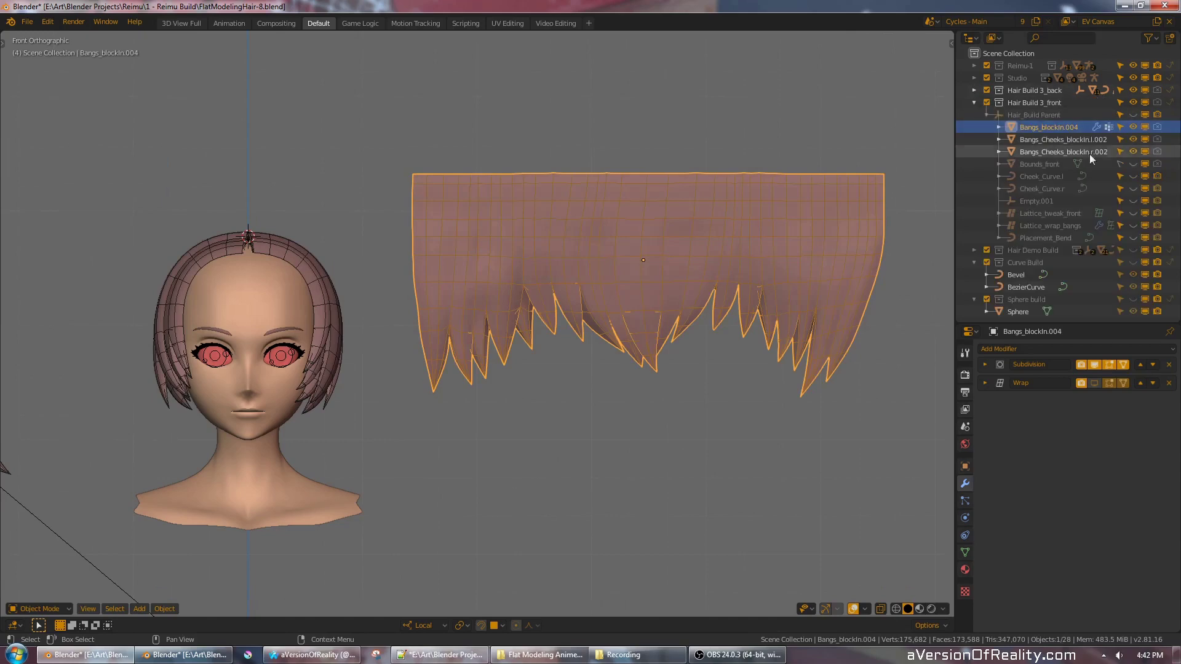
click(1133, 176)
click(1134, 188)
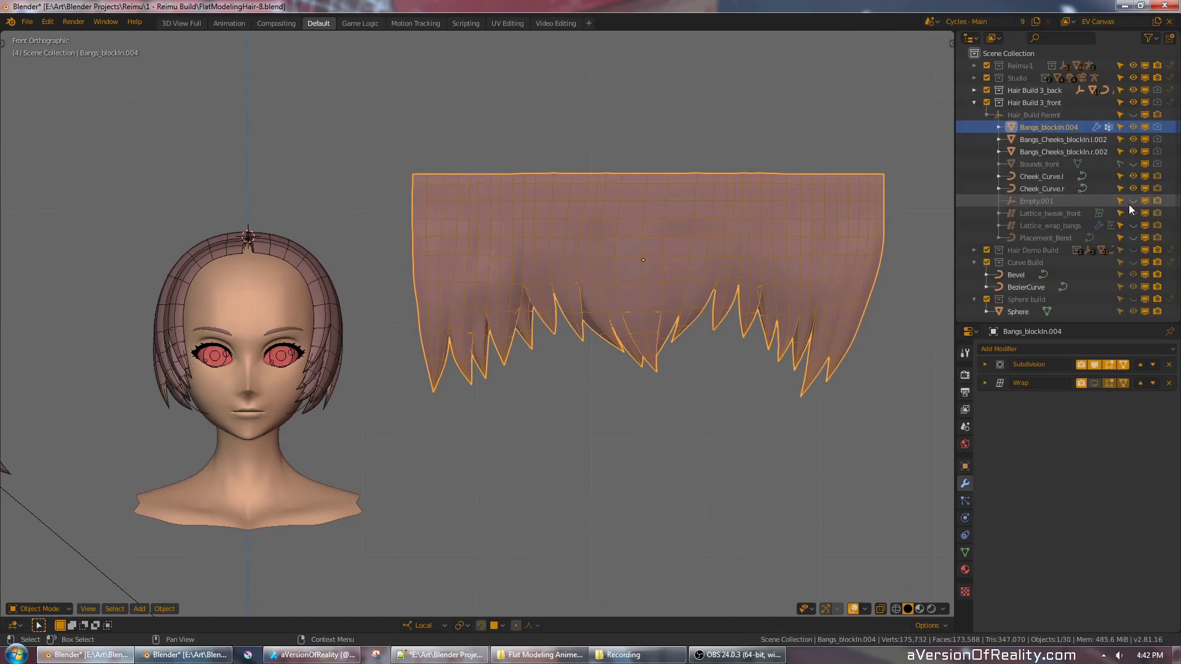
click(1133, 212)
click(1133, 225)
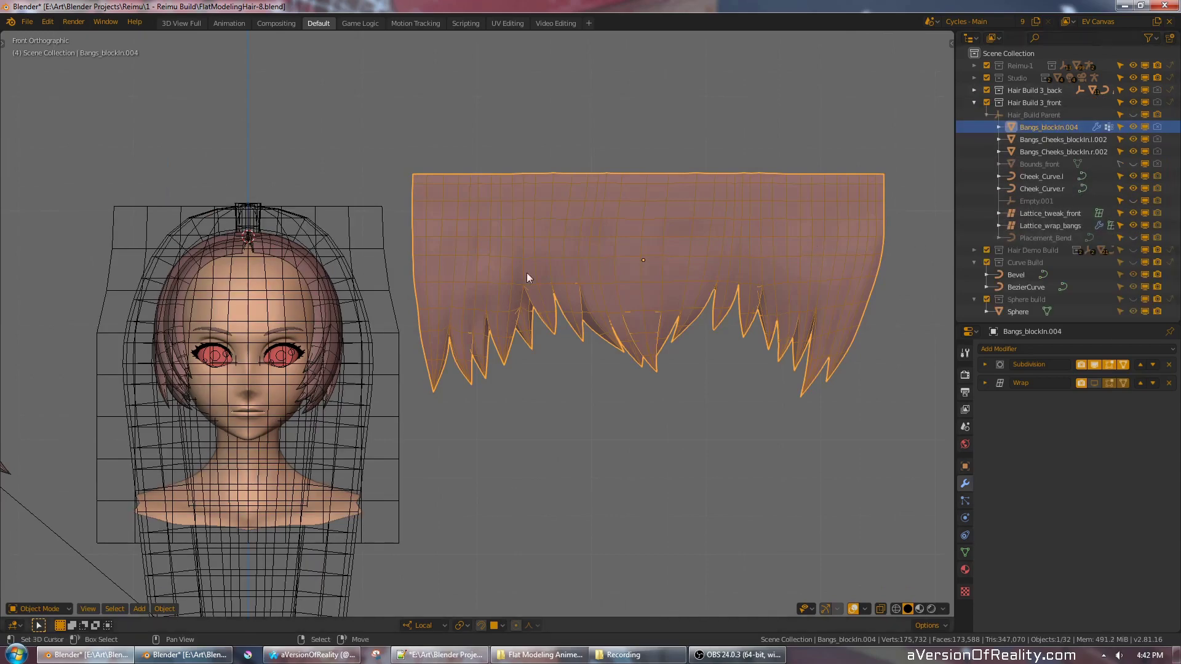
- Select Lattice_wrap_bangs and turn off its Curve, SimpleDeform and Lattice modifiers in the viewport, flattening the lattice over the bangs
click(371, 375)
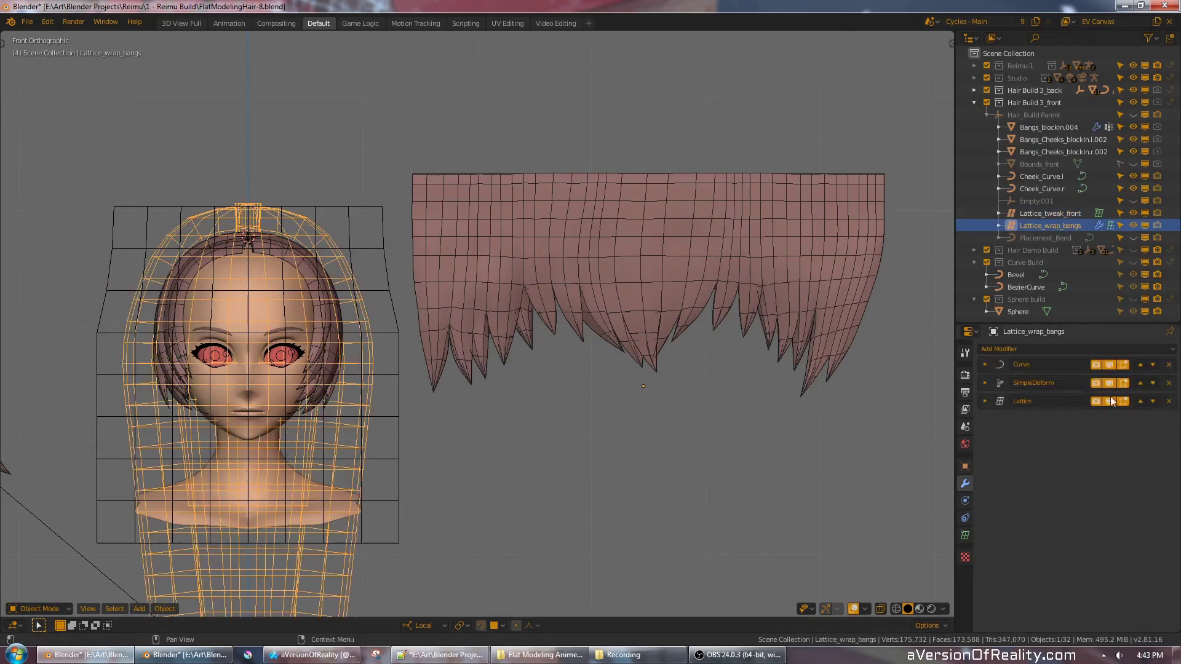
click(1110, 404)
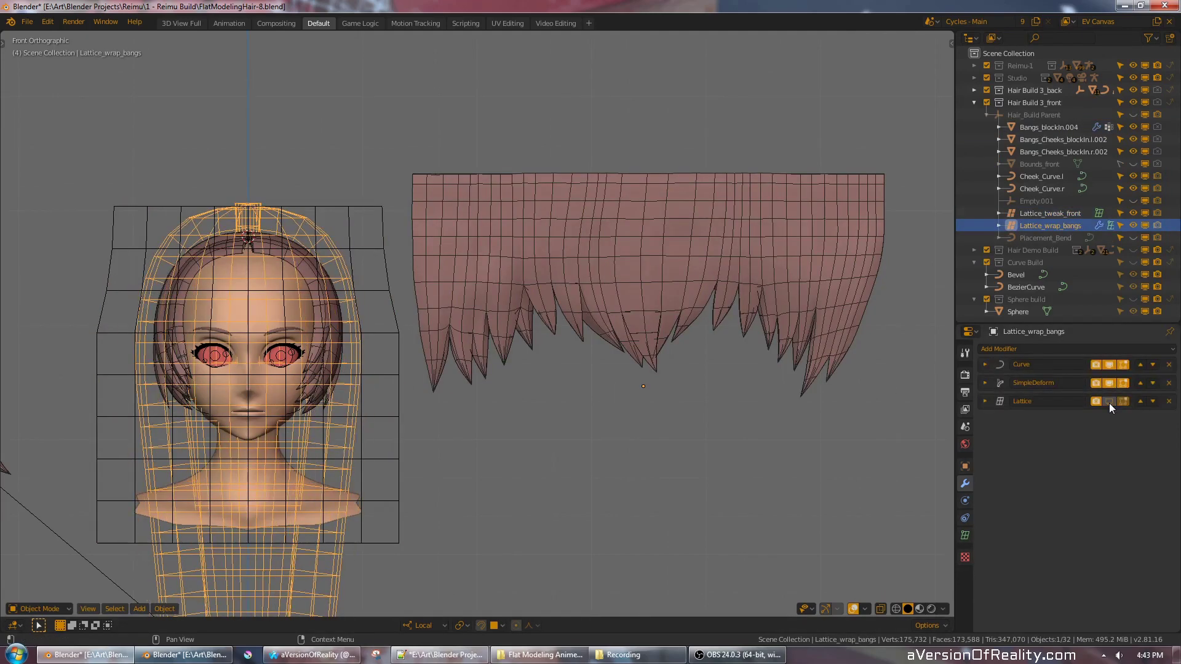
click(1110, 405)
click(1109, 368)
click(1109, 382)
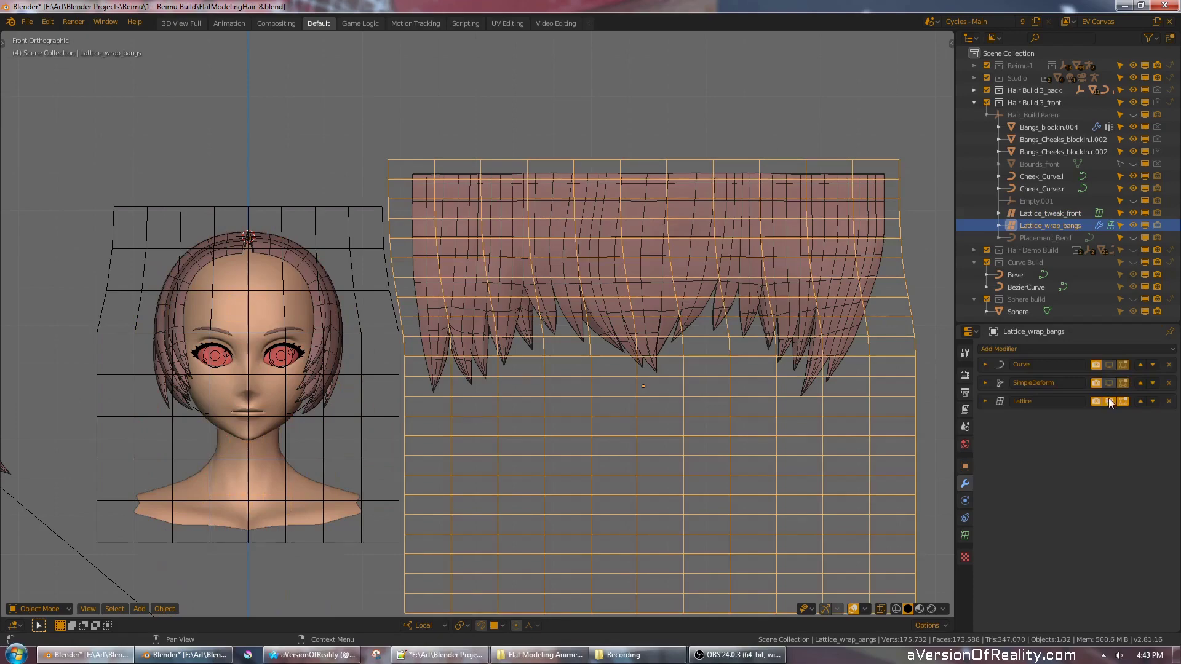
click(1109, 399)
- Enable the bangs' Wrap modifier in the viewport, and turn Lattice_wrap_bangs' Curve, SimpleDeform and Lattice modifiers back on one by one
click(835, 263)
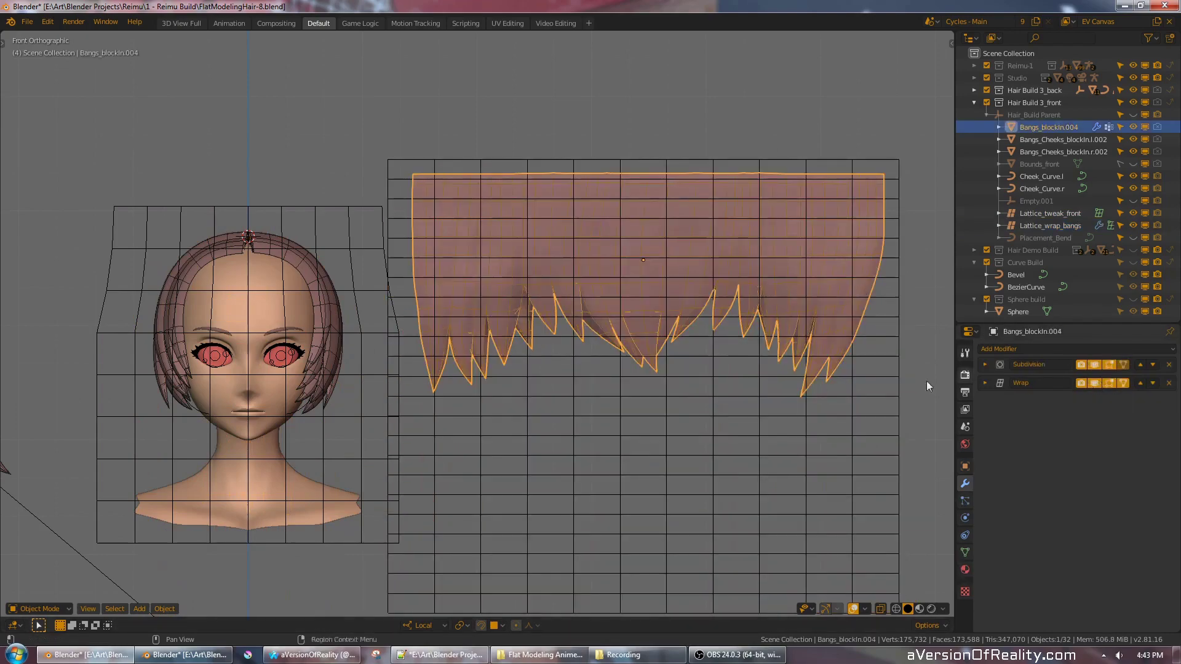
click(900, 374)
middle_drag(856, 225, 794, 244)
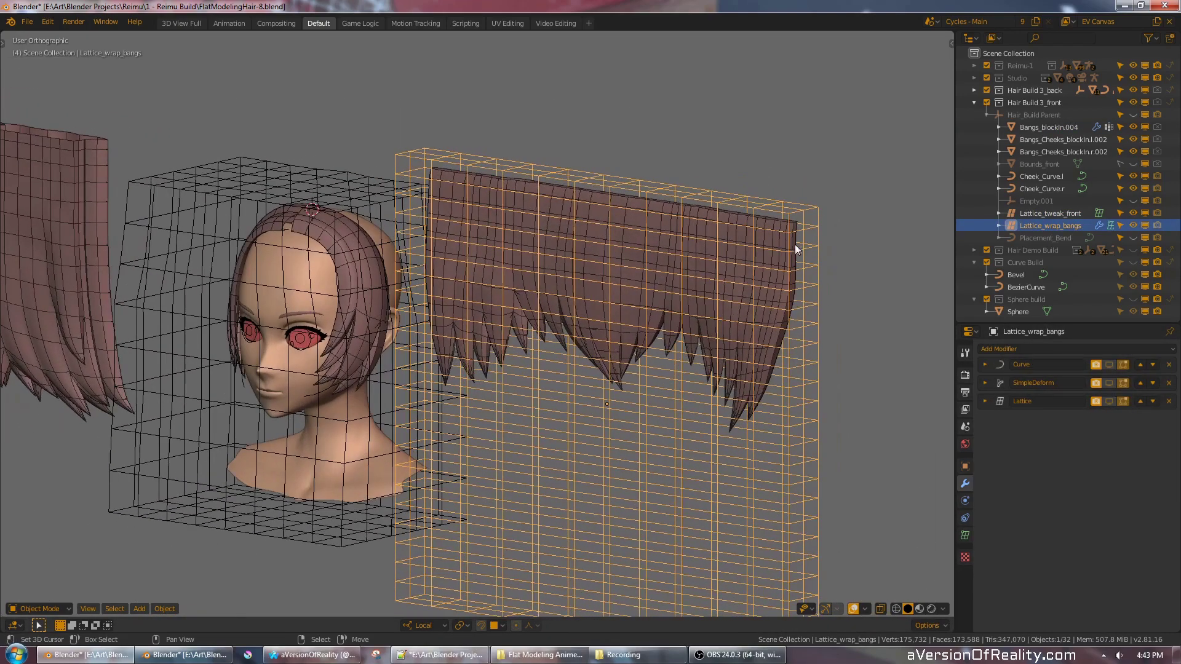
click(1109, 365)
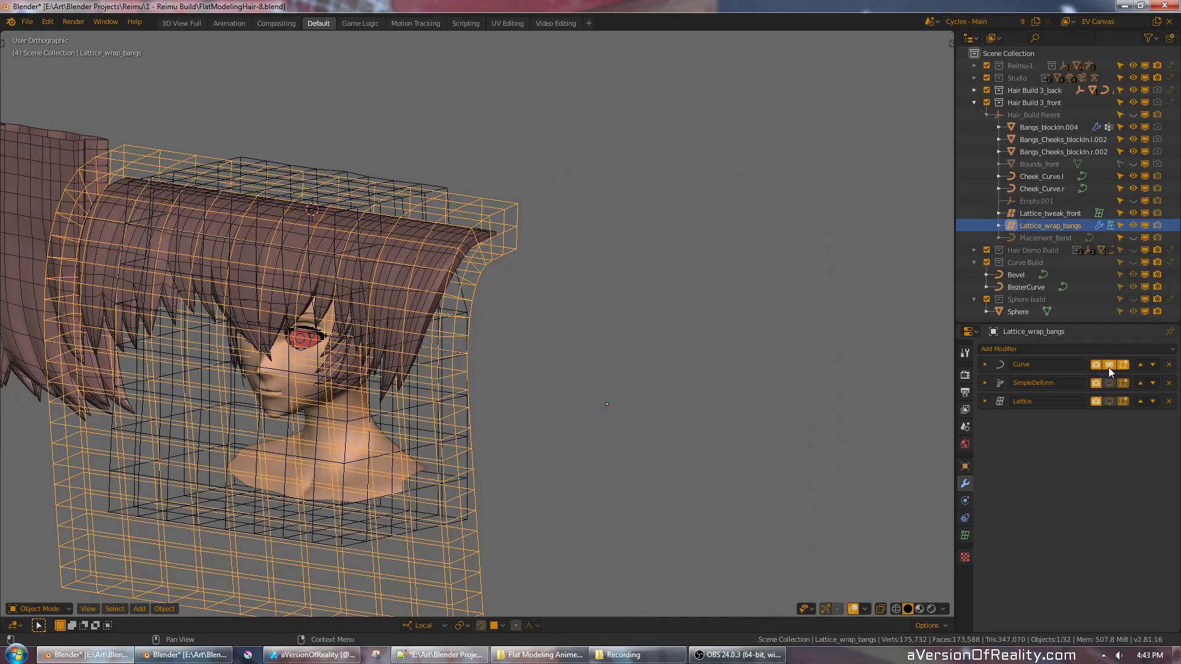
click(1109, 385)
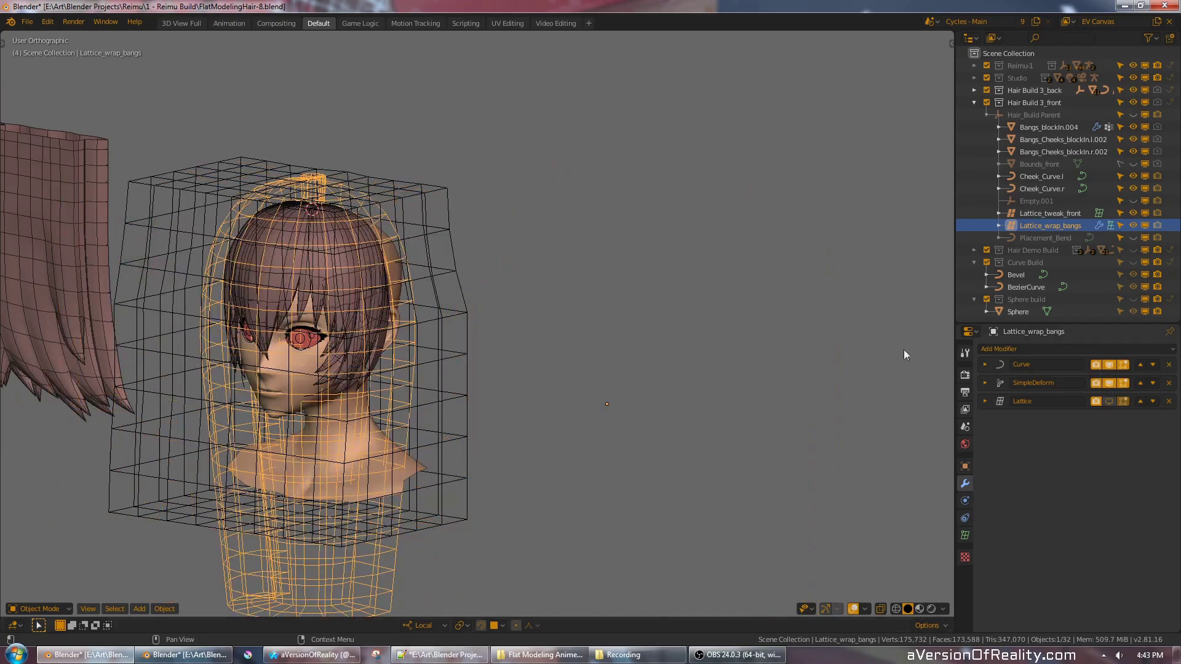
middle_drag(668, 313, 703, 311)
middle_drag(548, 289, 653, 281)
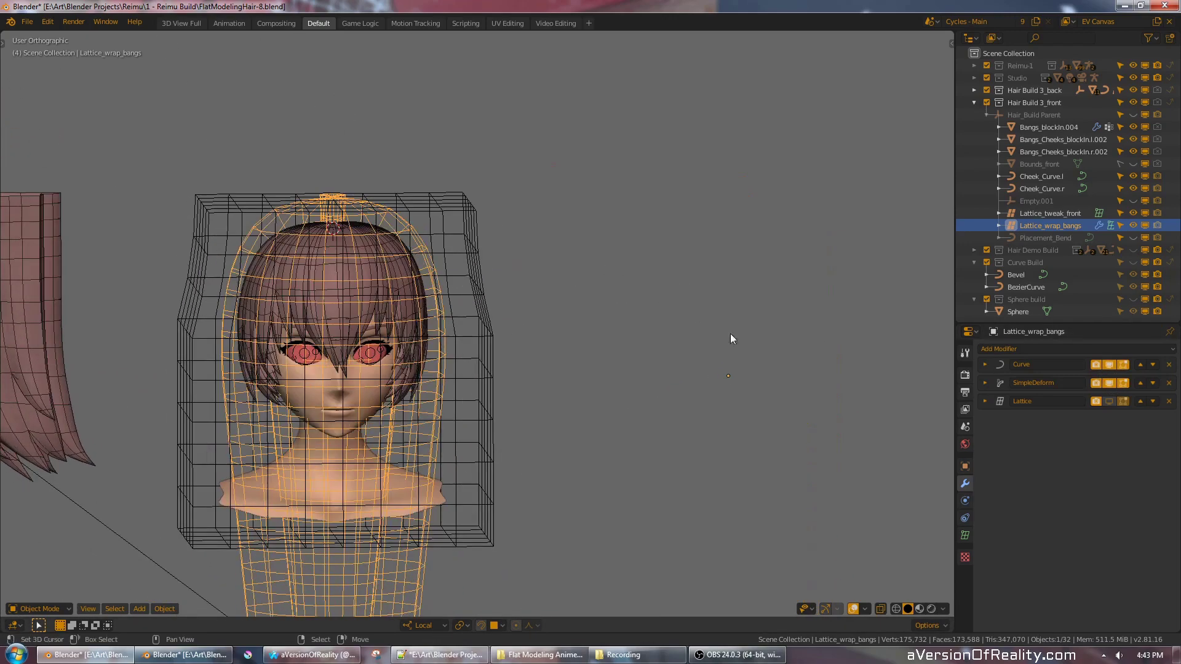
click(1109, 400)
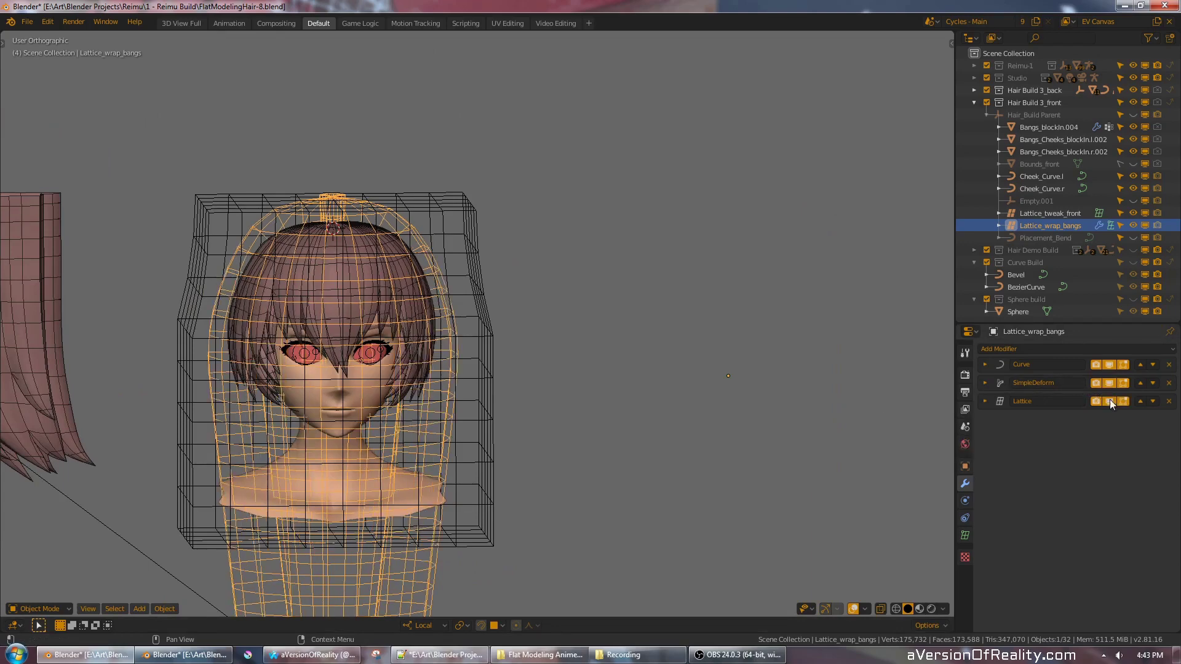
- Select the Lattice_tweak_front lattice around the head and view it from the front
click(488, 310)
key(KP_1)
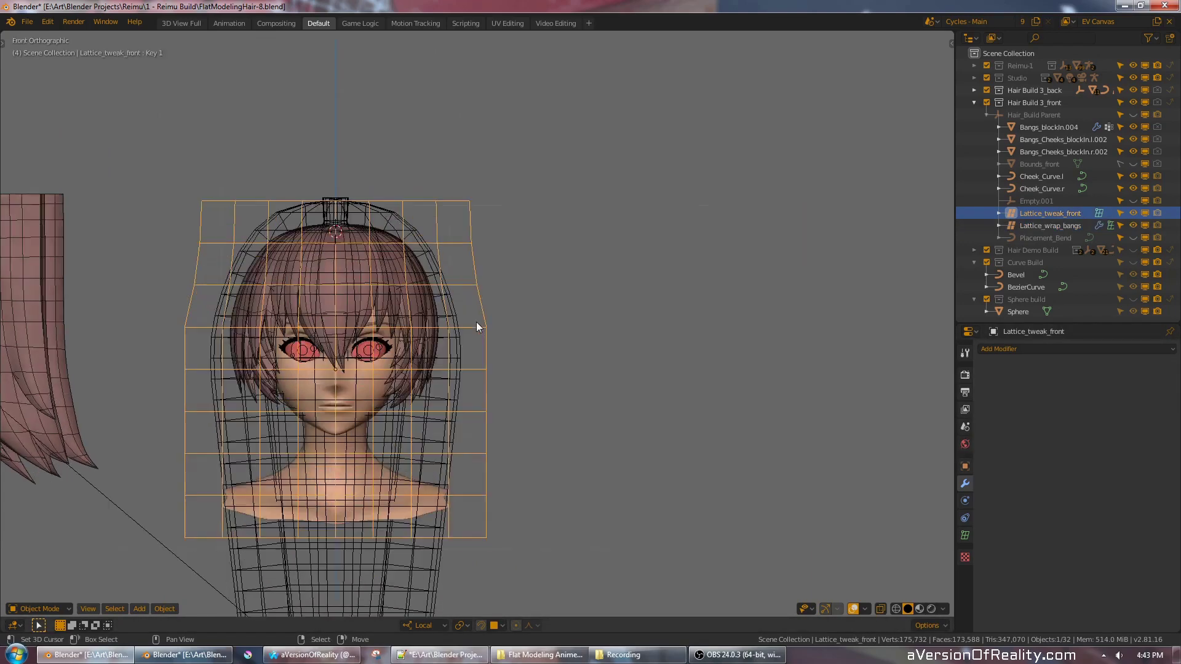
shift+middle_drag(393, 231, 545, 209)
scroll(545, 209, up, 1)
- Try to move the lower control point of Cheek_Curve.l in Edit Mode to reshape the cheek hair, and return to Object Mode
right_click(563, 401)
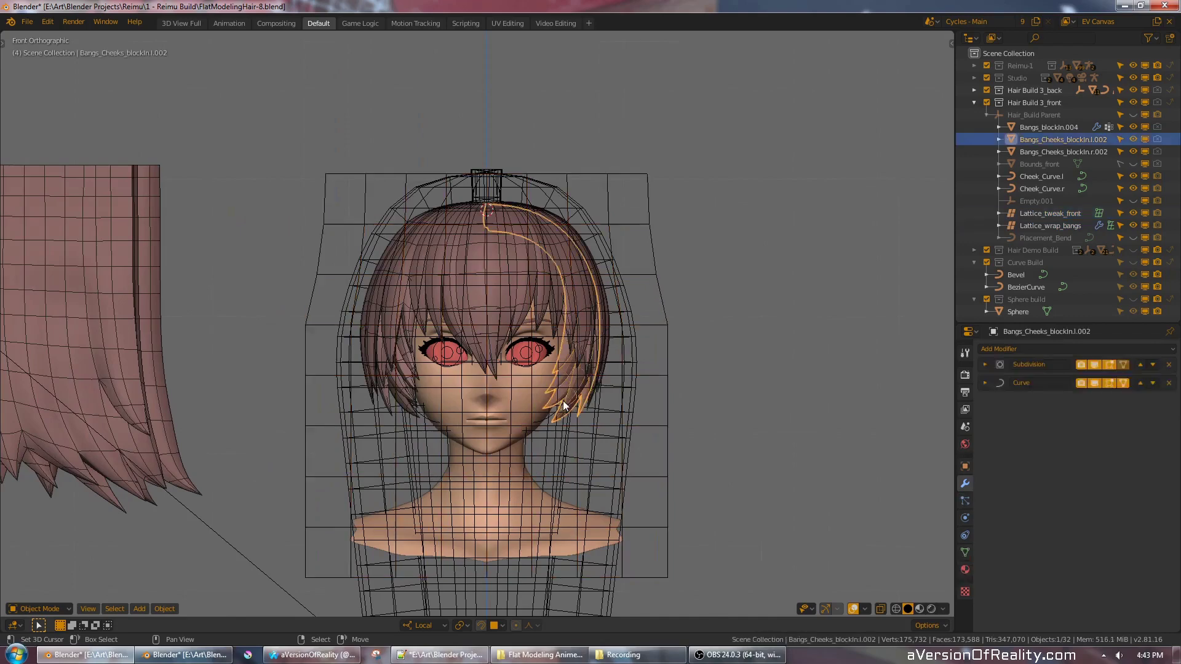
shift+middle_drag(729, 373, 630, 293)
scroll(630, 293, up, 3)
right_click(421, 361)
key(Tab)
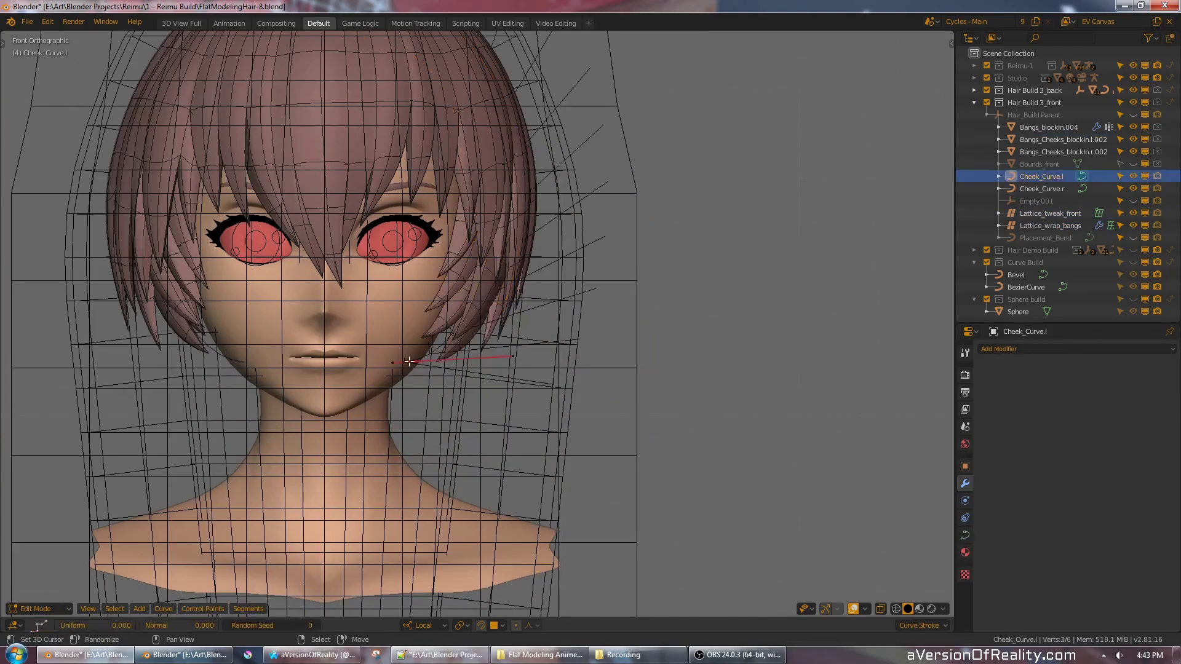
key(g)
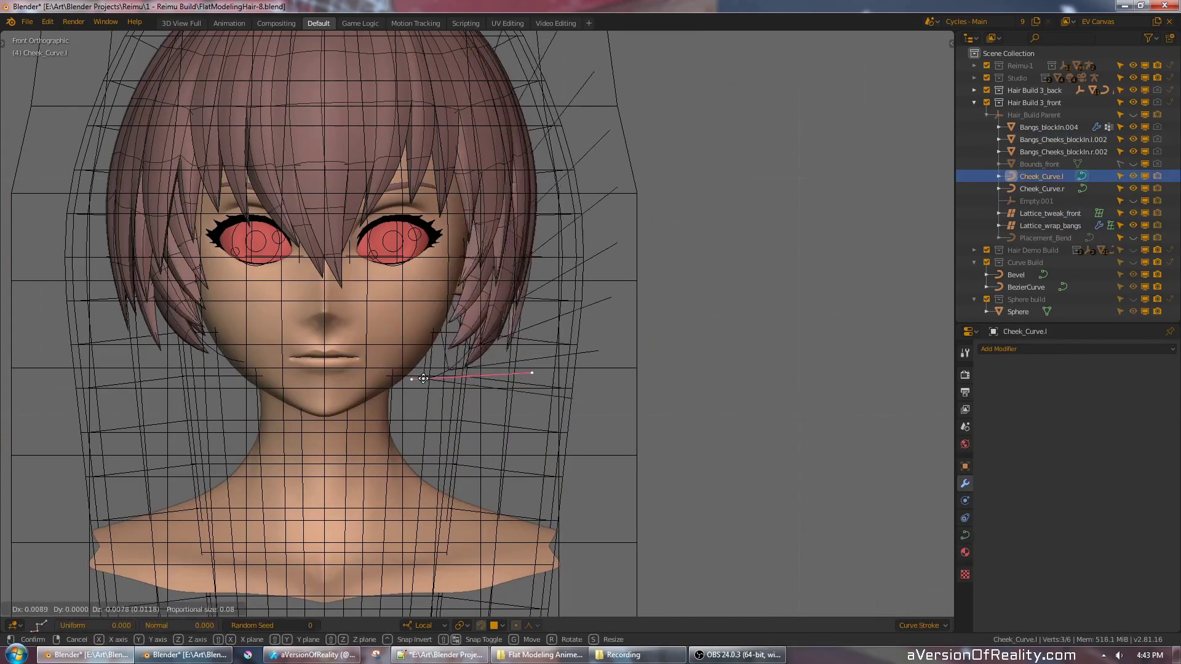
right_click(443, 369)
scroll(523, 292, down, 3)
key(Tab)
- Select the bangs mesh, turn off its Wrap modifier in the viewport, and frame the flat mesh
right_click(404, 193)
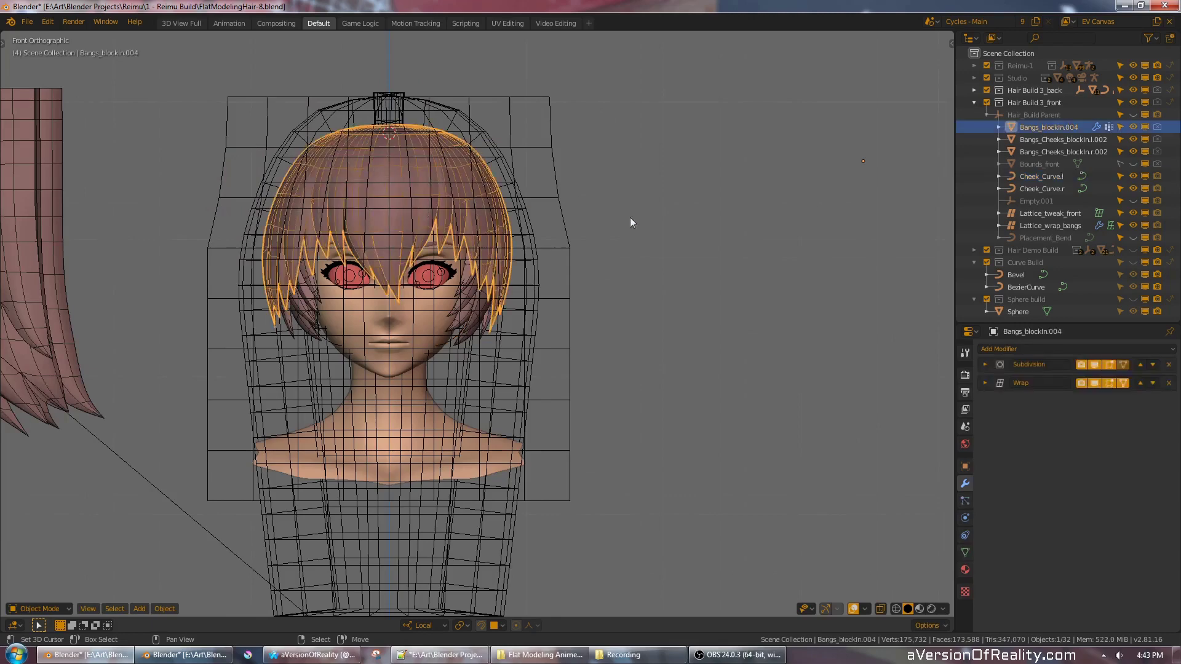
click(1095, 383)
mouse_move(799, 148)
middle_down()
mouse_move(577, 241)
mouse_move(575, 219)
middle_up()
mouse_move(622, 187)
shift+middle_down()
mouse_move(526, 186)
mouse_move(644, 191)
mouse_move(644, 175)
mouse_move(551, 229)
shift+middle_up()
scroll(535, 180, up, 1)
scroll(543, 172, down, 3)
scroll(638, 191, up, 1)
scroll(551, 229, up, 2)
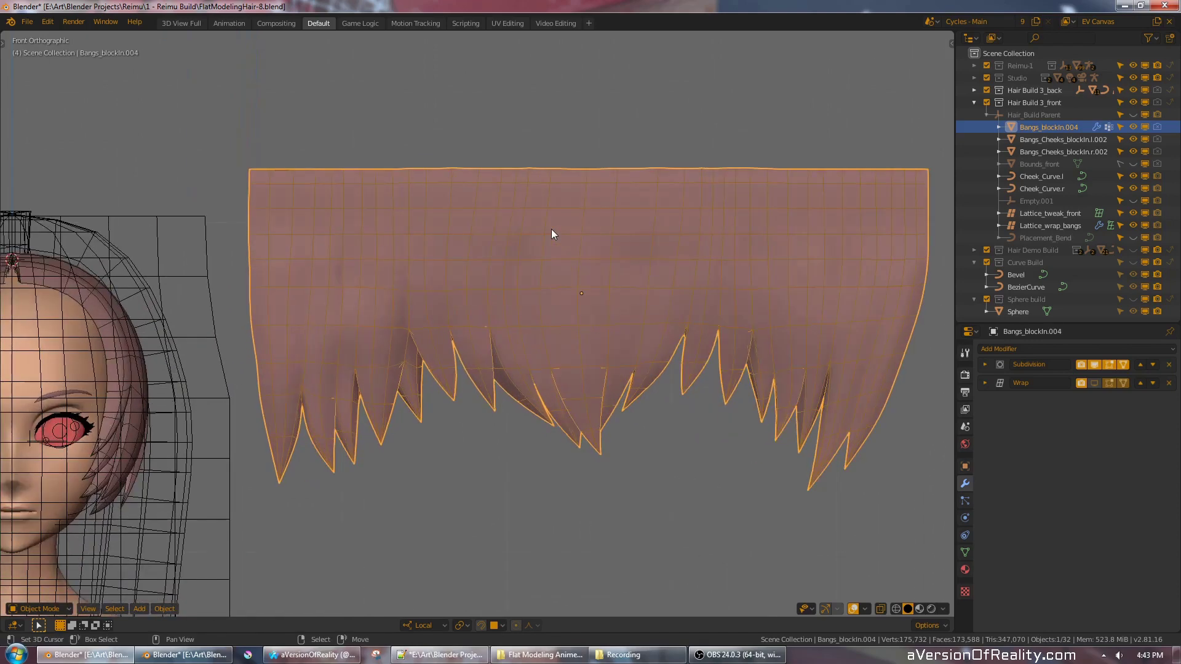
- Enter Edit Mode on the flat bangs in wireframe shading and circle-select the vertices at one strand's tip
key(Tab)
key(z)
click(457, 427)
key(c)
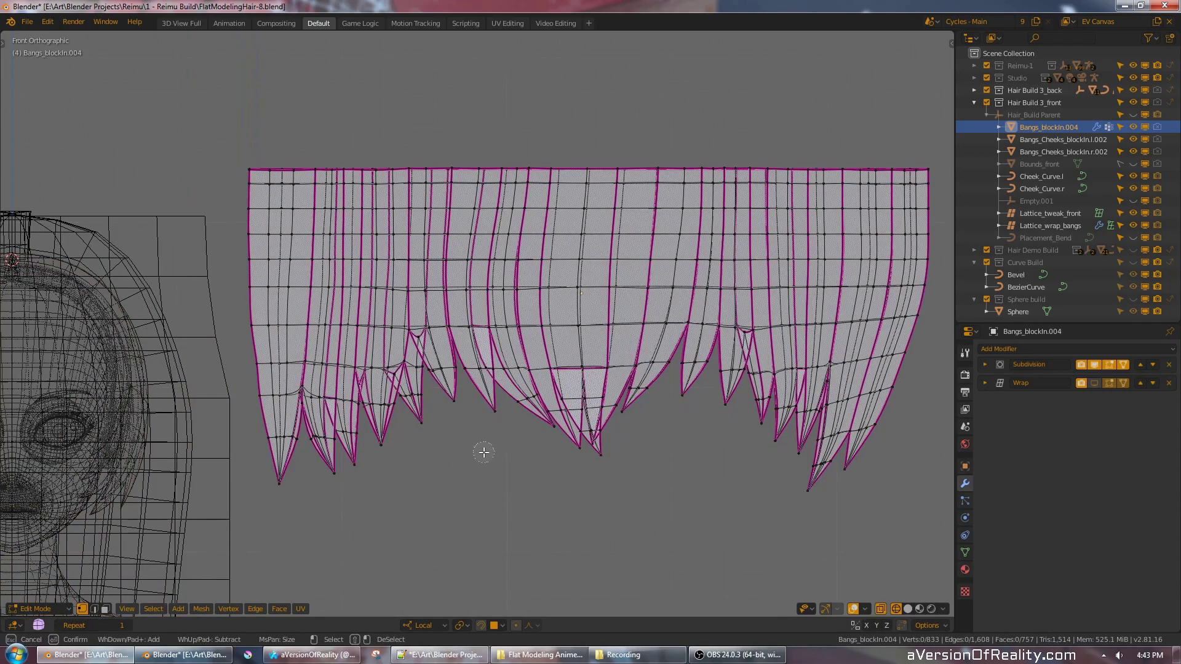
click(493, 422)
right_click(495, 422)
key(period)
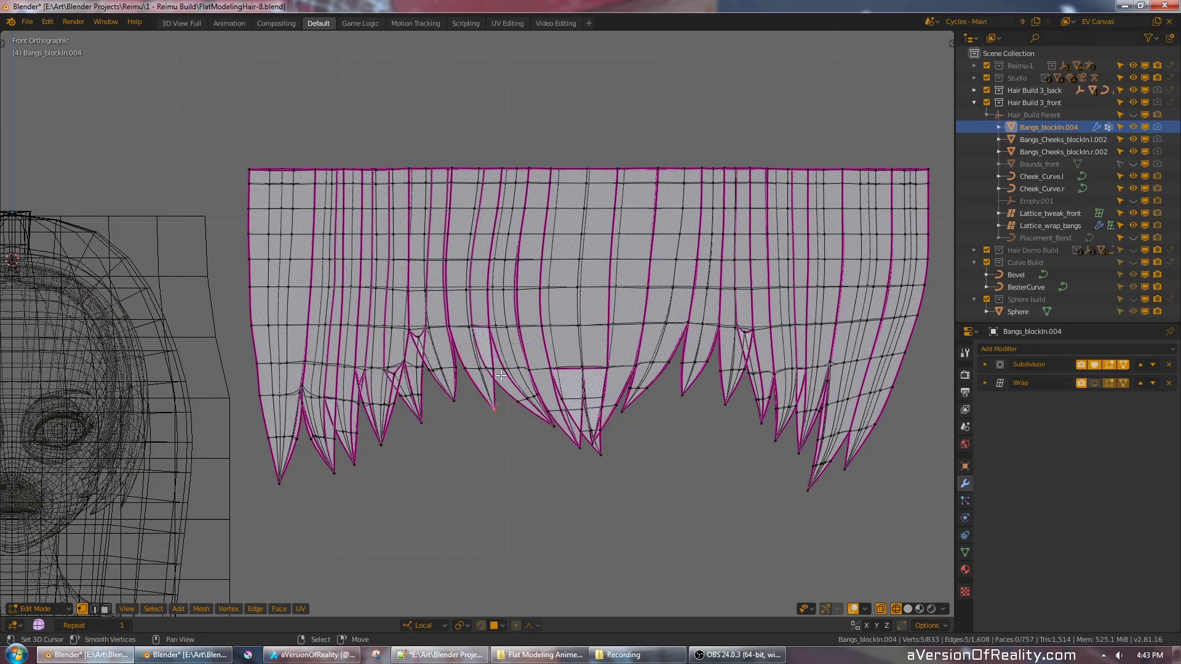
- Try to move the selected strand tip, first on its own and again with proportional editing enabled
key(g)
right_click(583, 429)
key(o)
key(g)
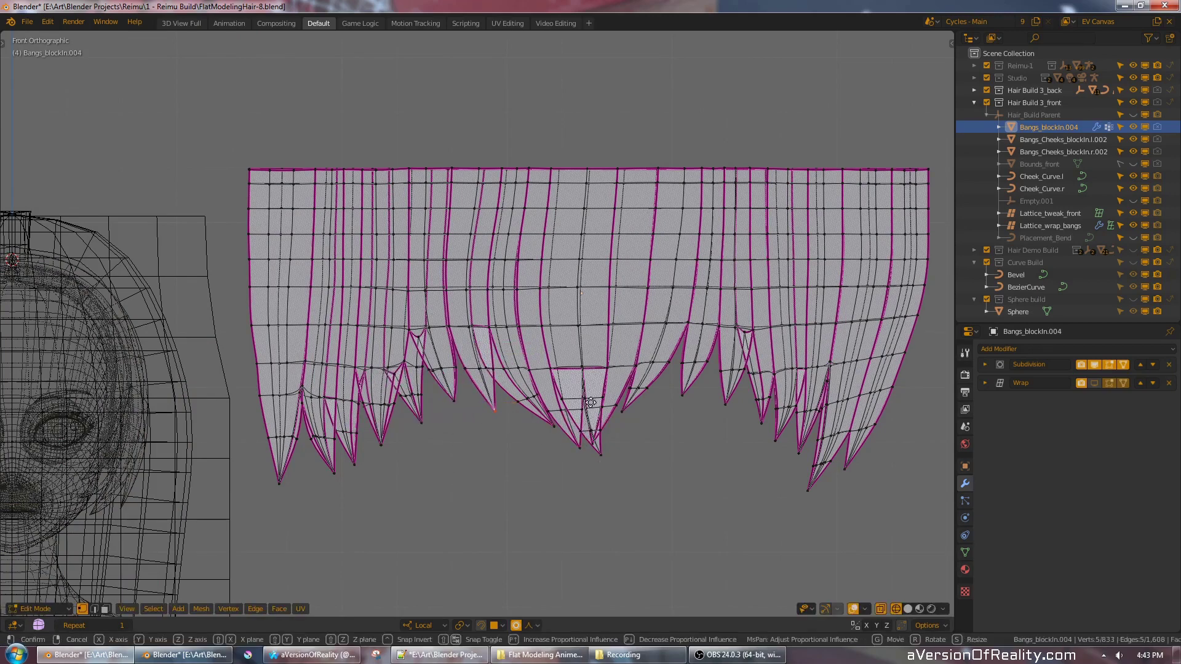
right_click(590, 345)
- Return to Object Mode with solid shading and bring the head and both flat hair meshes into view
key(Tab)
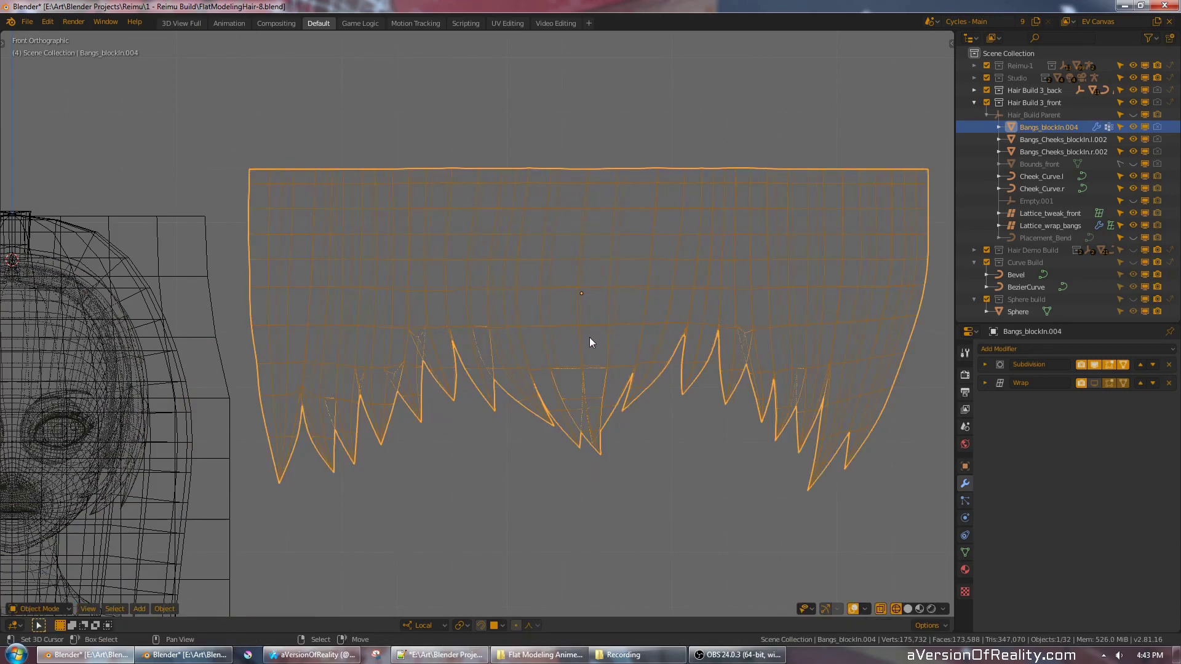
key(z)
click(659, 337)
scroll(523, 188, down, 4)
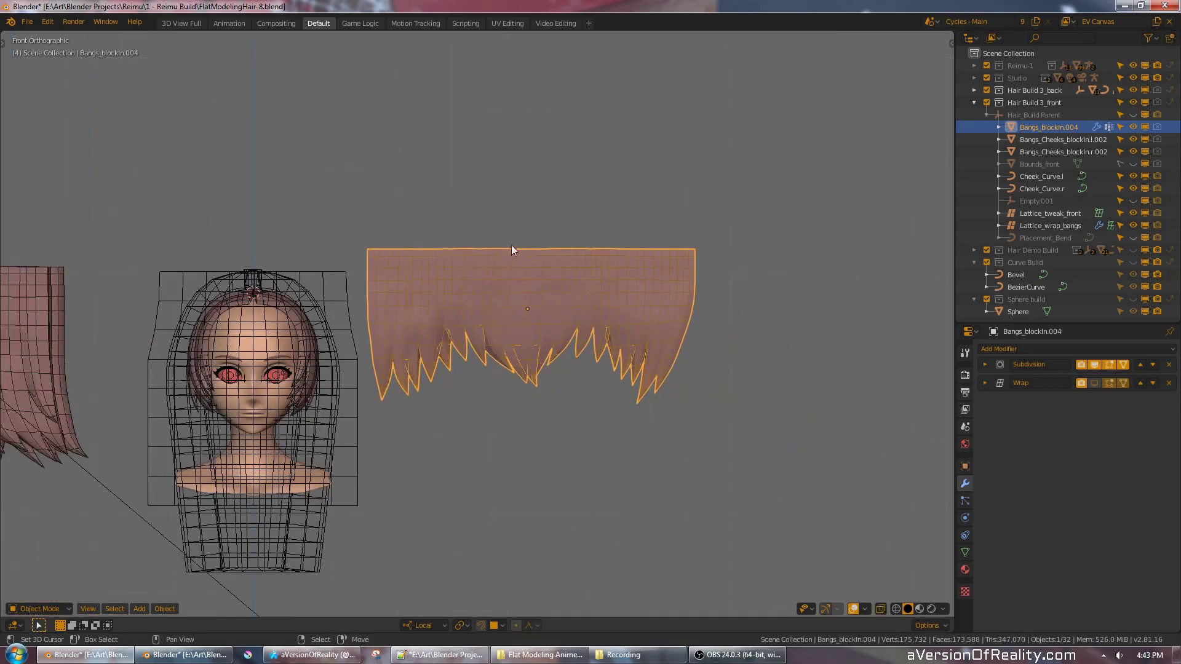
shift+middle_drag(539, 234, 643, 195)
scroll(644, 194, up, 1)
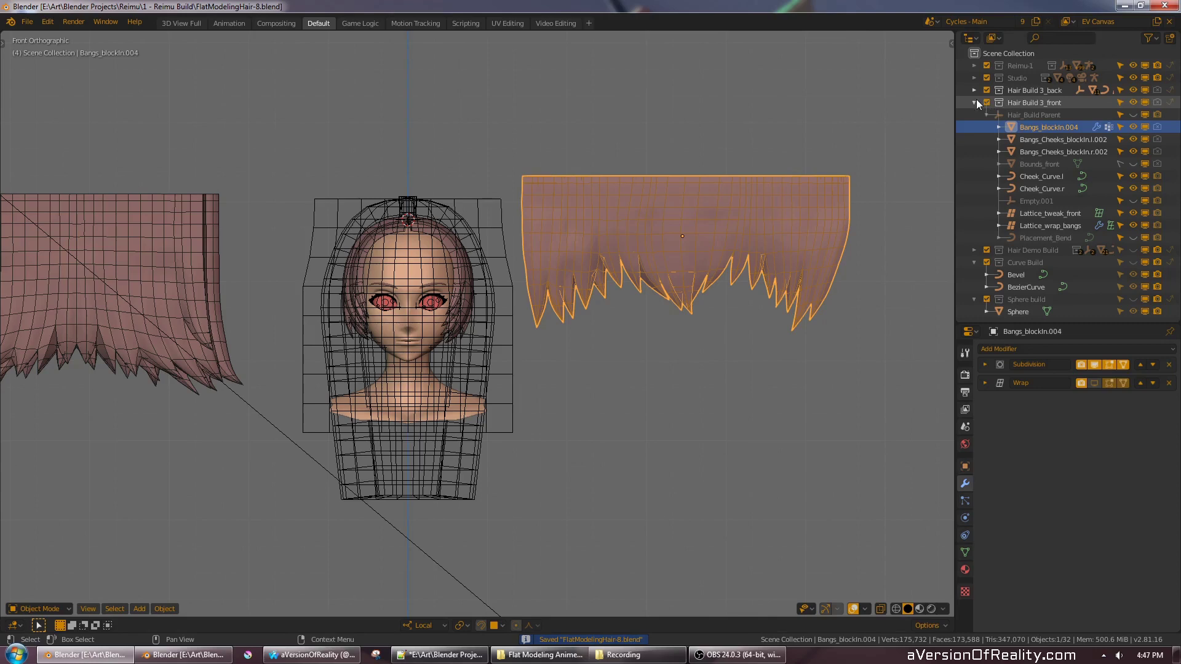
- Hide the Hair Build 3_back and Hair Build 3_front collections and show the Hair Demo Build collection
click(975, 102)
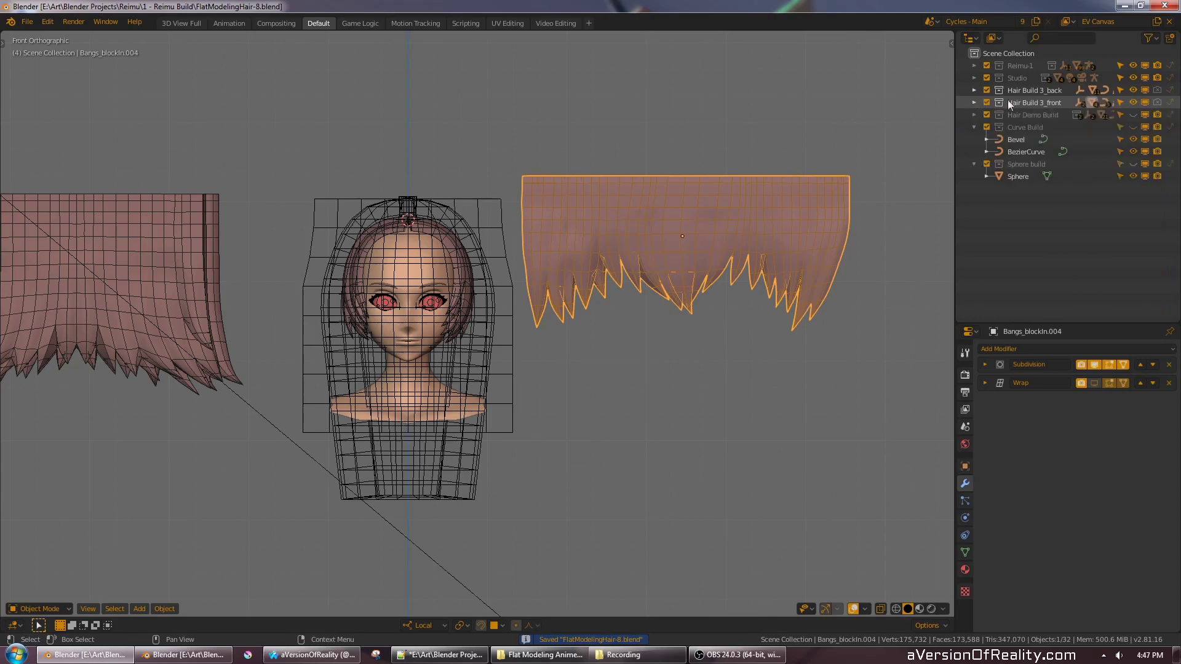
click(1133, 89)
click(1133, 102)
click(1133, 114)
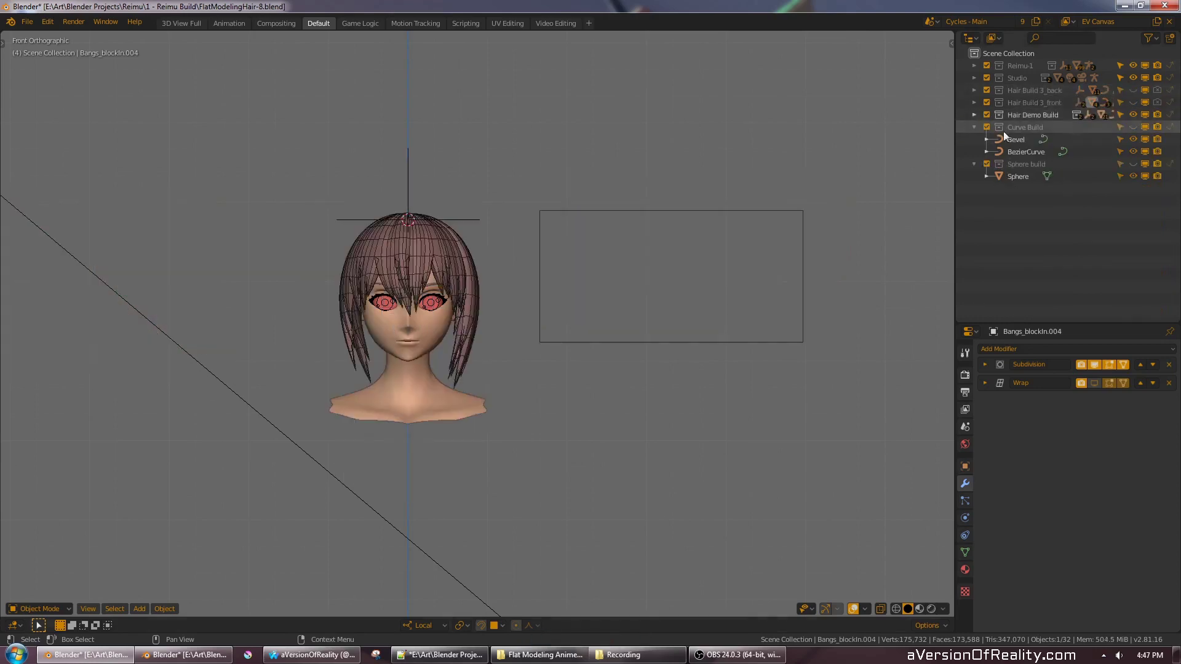
- Hide Hair_front_complete in the Hair Demo Build collection and briefly show the Clumps collection to view its flat strands
click(453, 256)
click(974, 115)
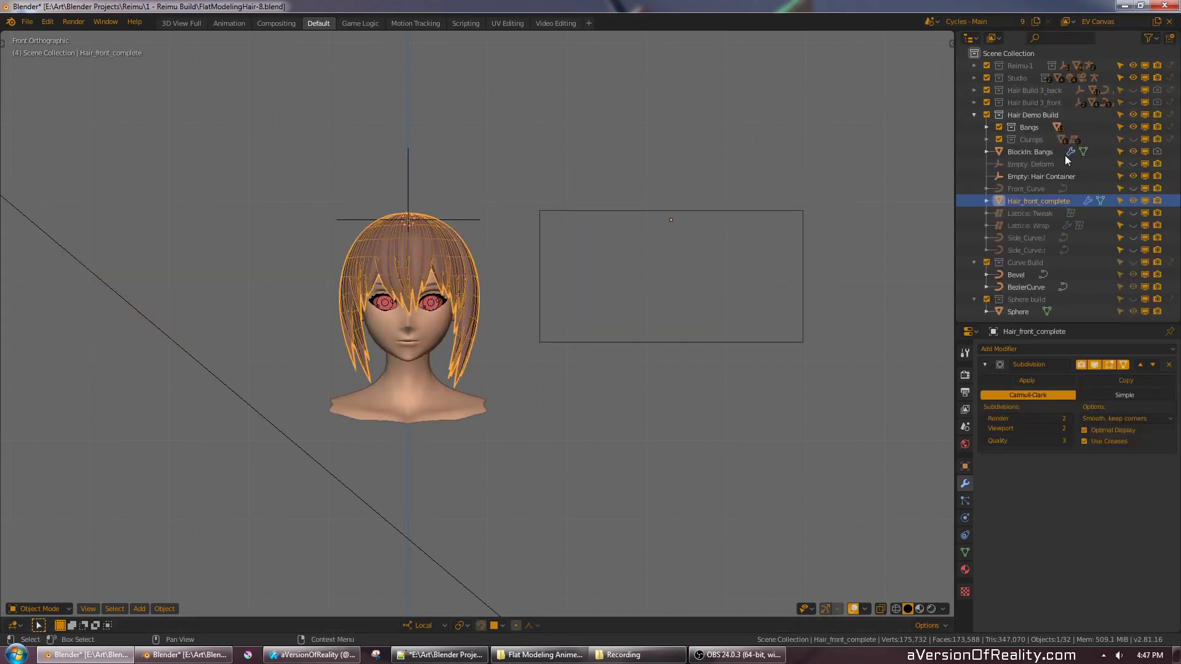
click(1136, 201)
click(1135, 139)
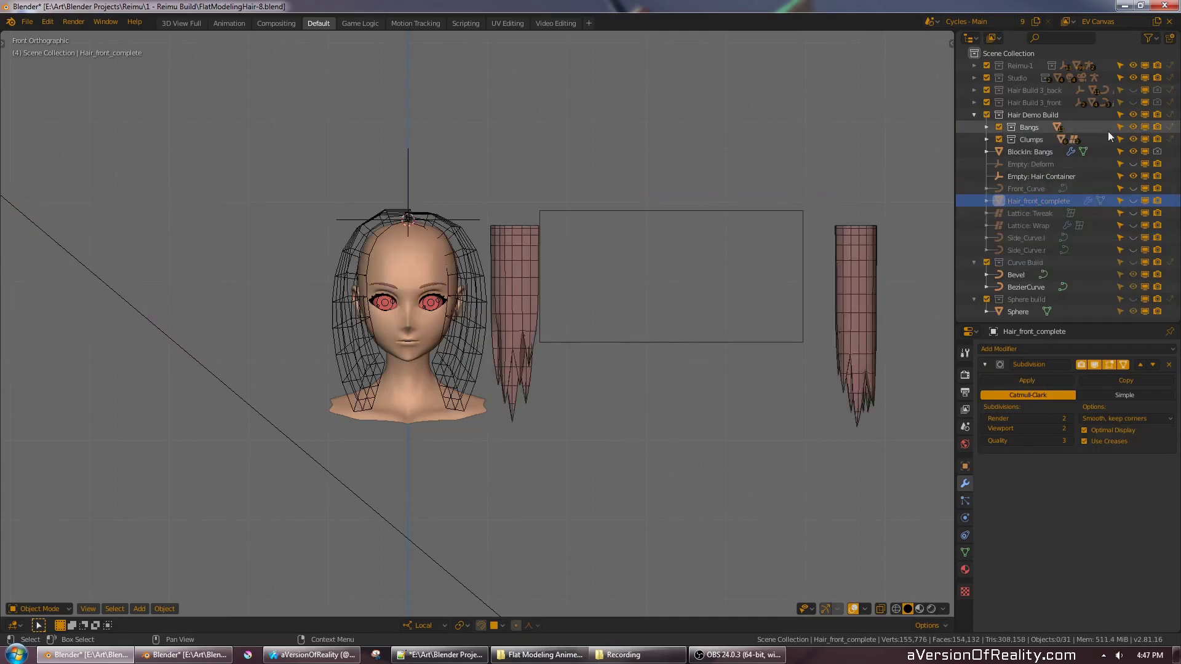
click(1133, 140)
- List the objects of the Bangs collection, preview Bangs.012 briefly, and show only Bangs.000
click(986, 126)
scroll(1076, 213, down, 2)
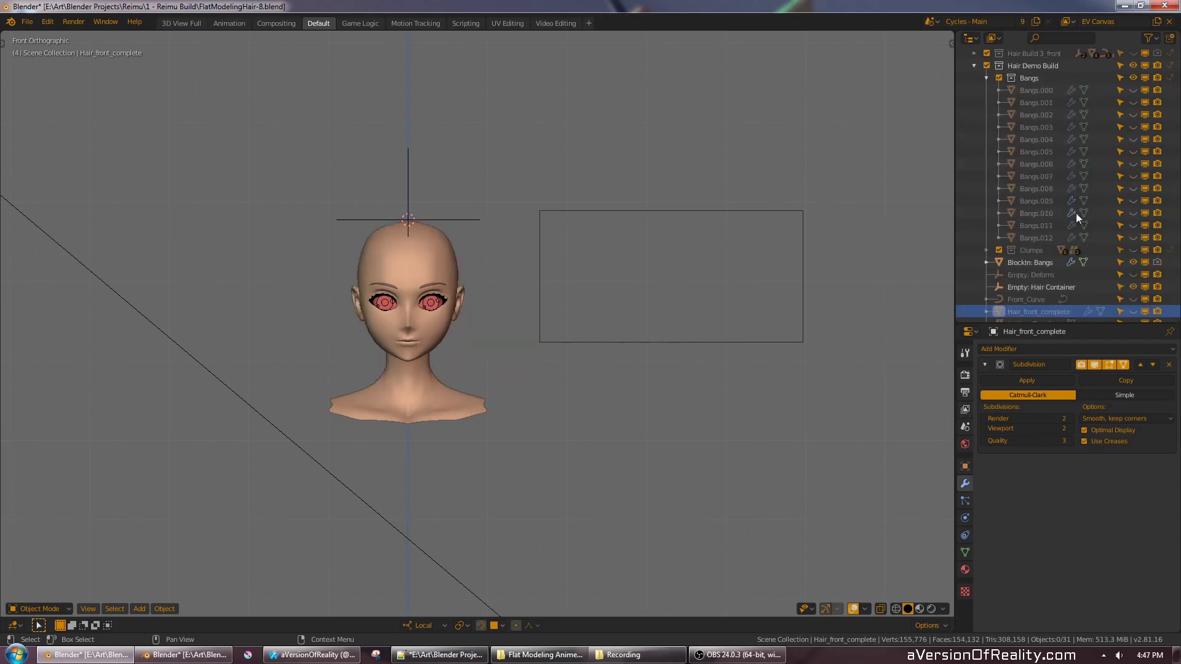
click(1134, 238)
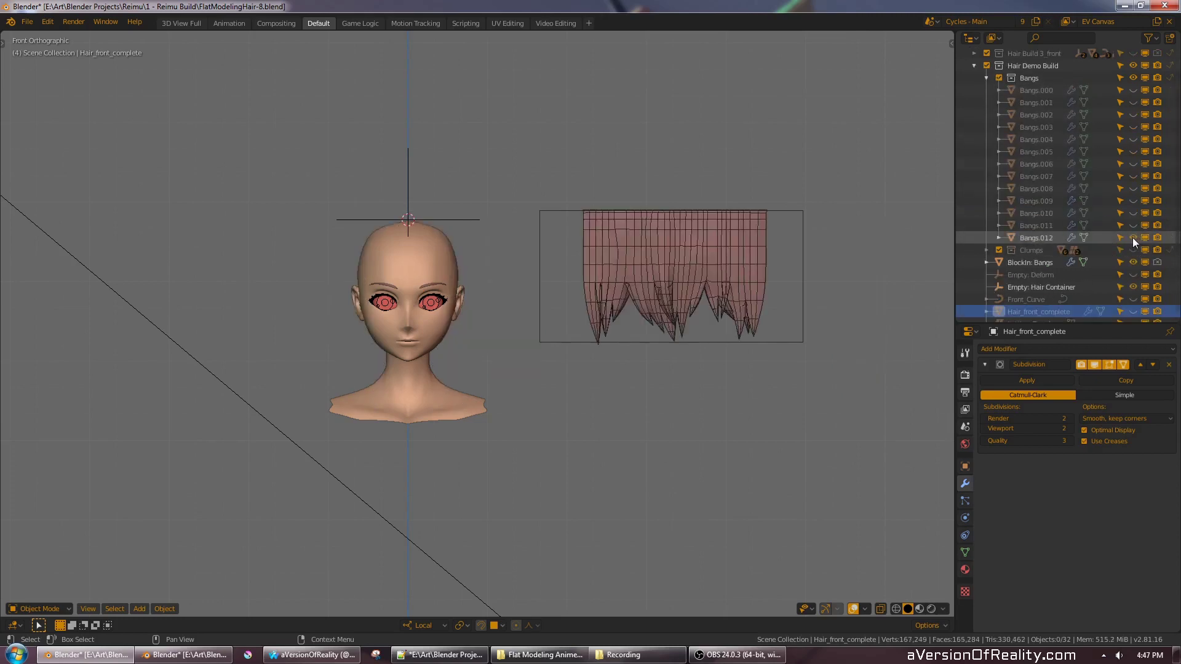
click(1132, 237)
click(1132, 91)
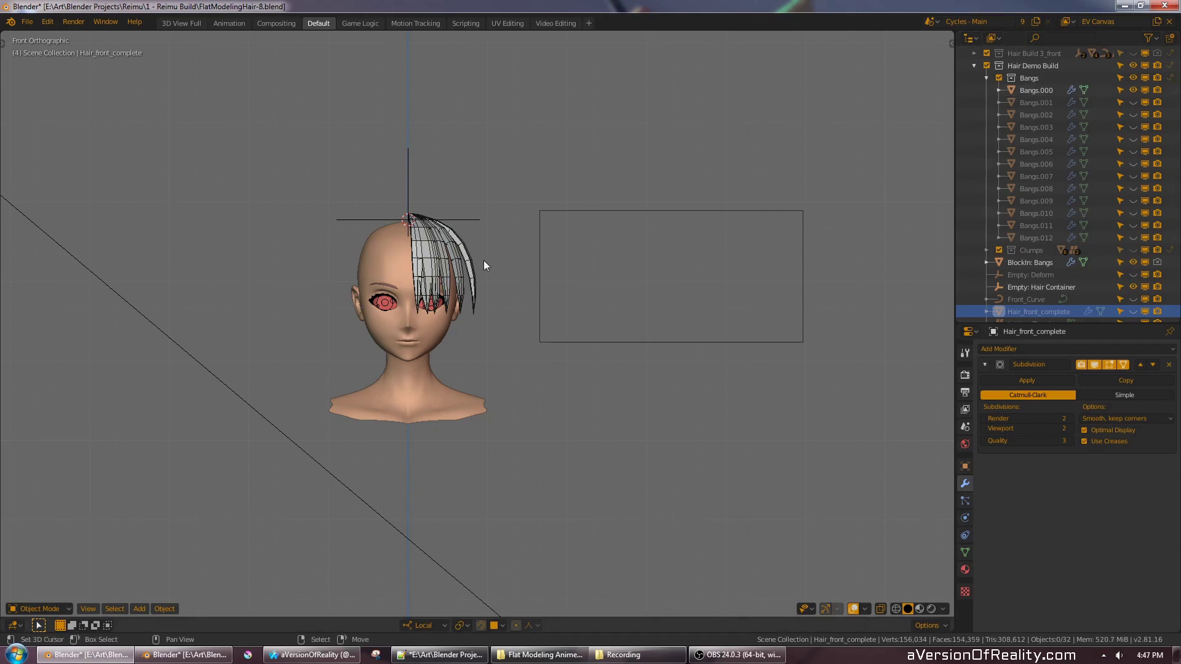
- Enter Edit Mode on Bangs.000, select one whole linked strand, and try to move it along X
click(1036, 91)
key(Tab)
scroll(863, 231, up, 2)
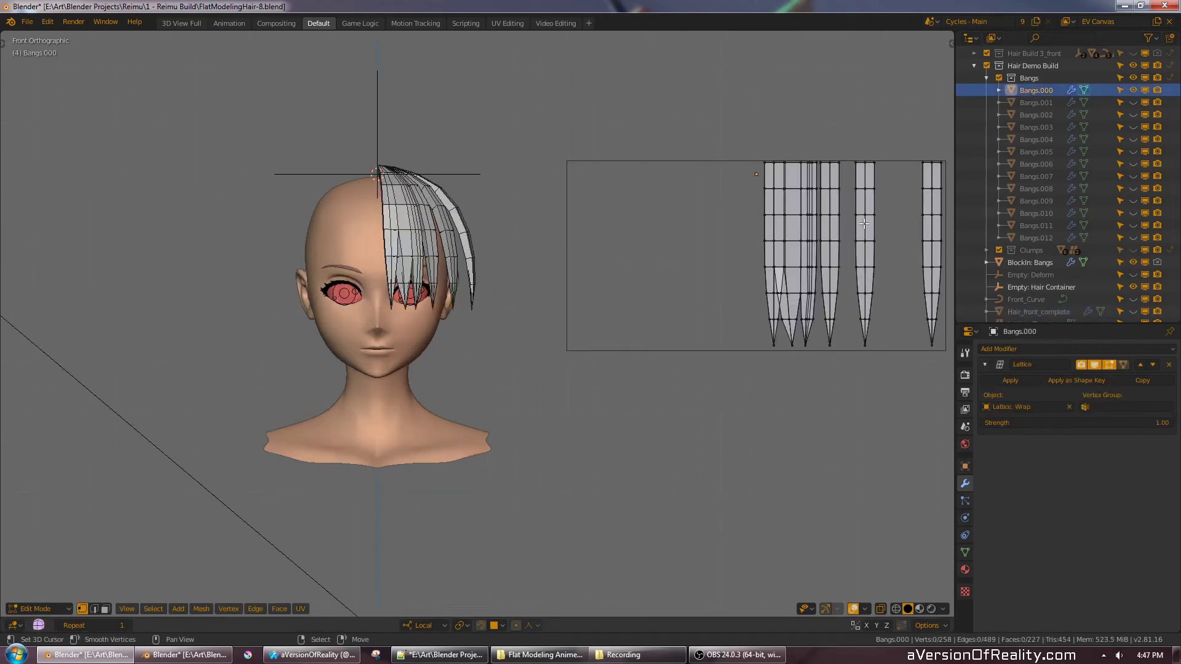
key(l)
middle_drag(864, 224, 801, 242)
key(g)
key(x)
right_click(870, 193)
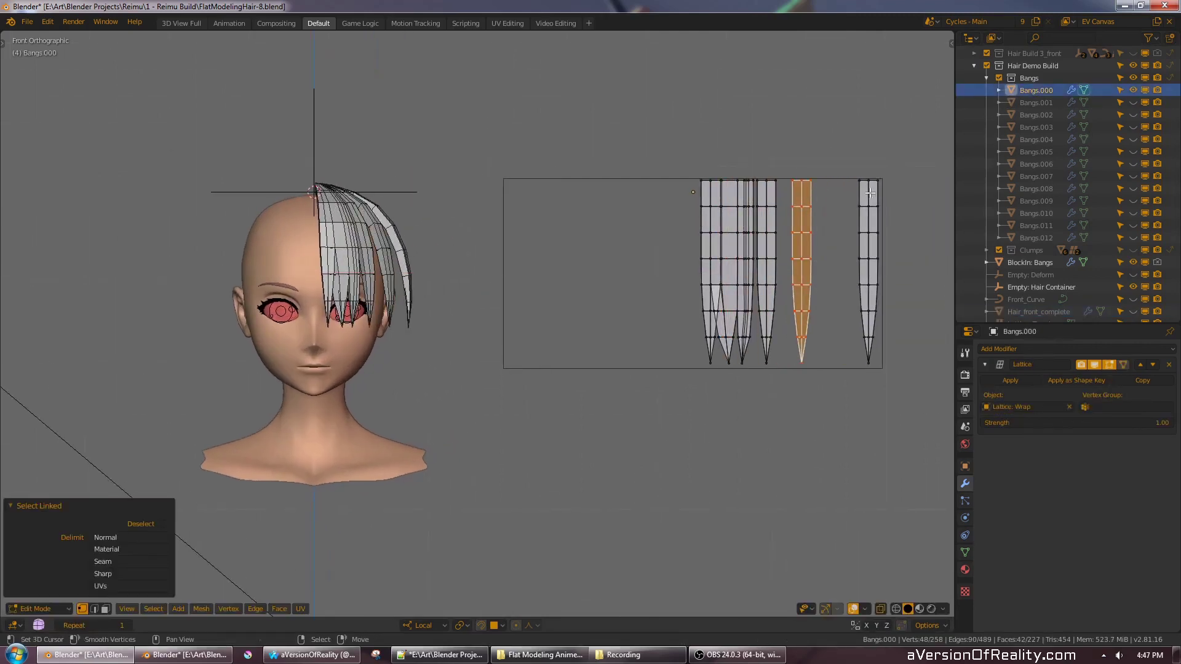
- Try to move the linked cluster of overlapping strands along X, and return to Object Mode
click(741, 227)
key(l)
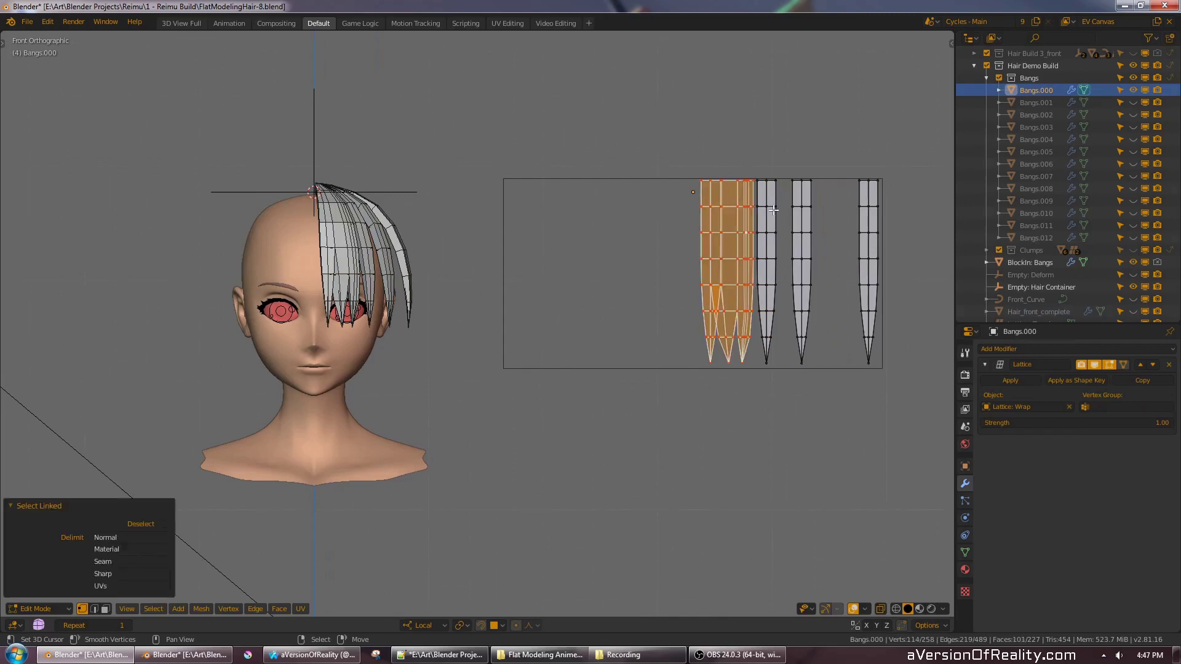
key(g)
key(x)
right_click(777, 209)
key(Tab)
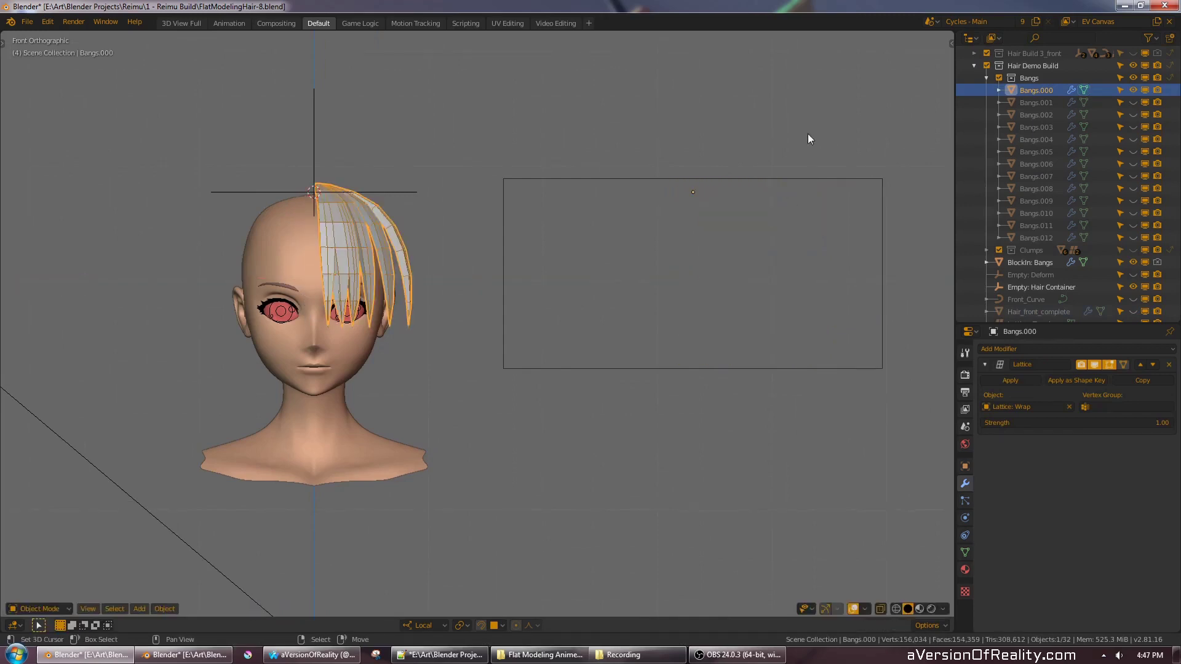
- Hide Bangs.000 and show the finished flat bangs mesh Bangs.012
middle_drag(807, 134, 826, 147)
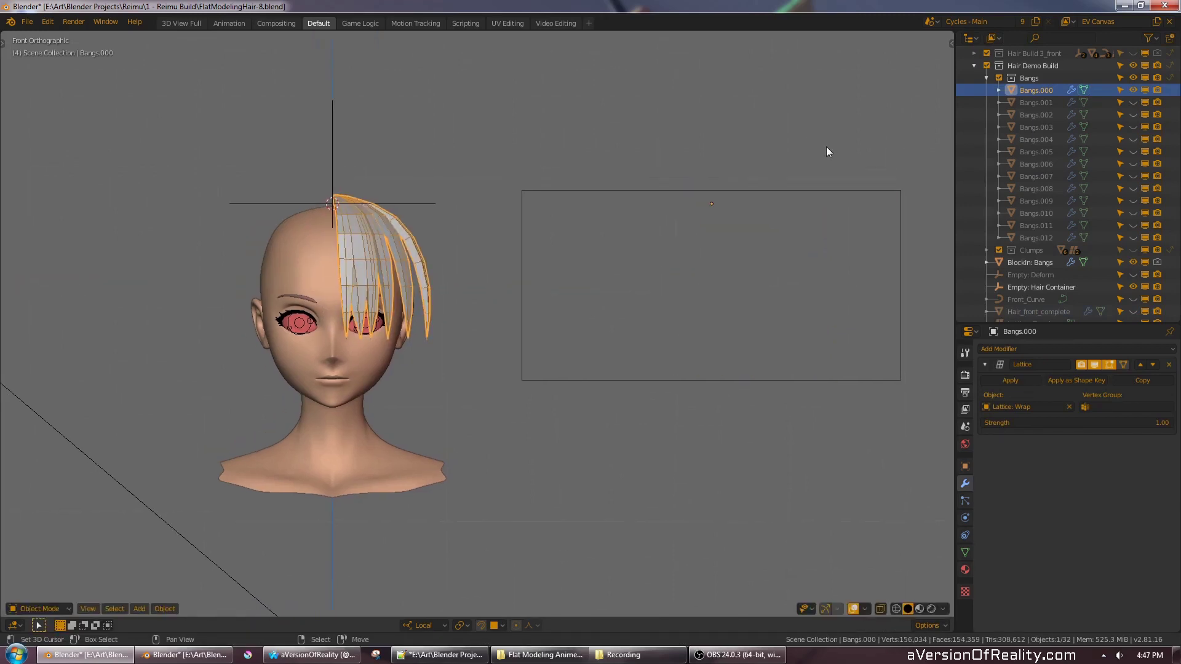
click(1133, 90)
click(1132, 235)
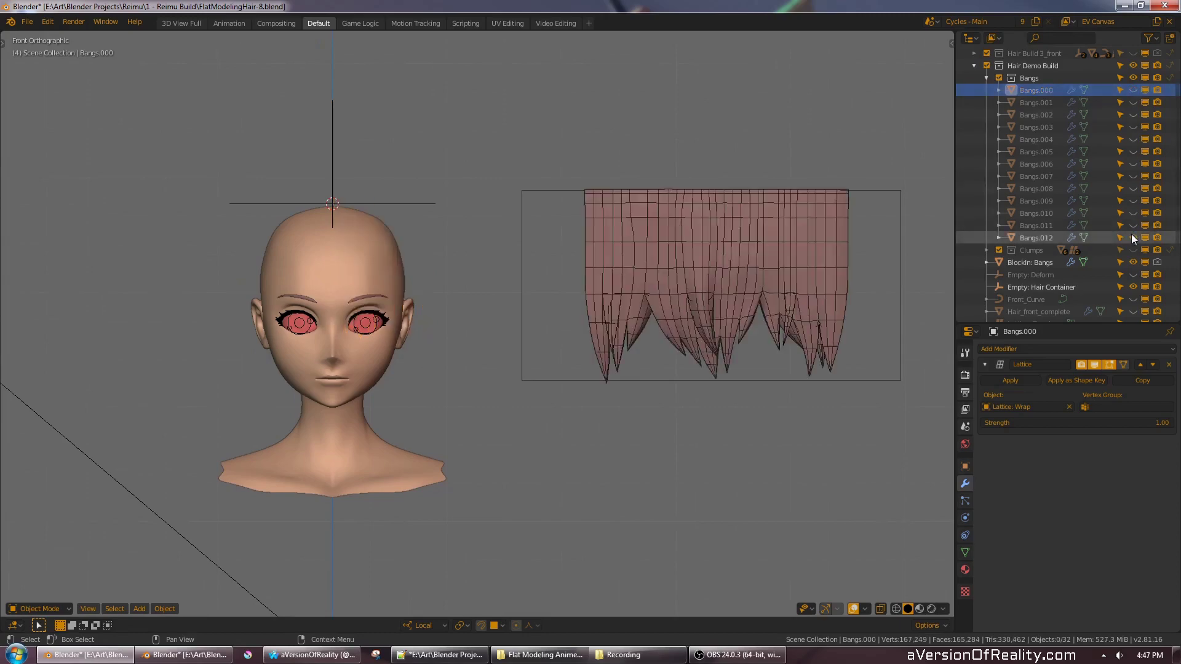
- Examine the topology of the flat Bangs.012 mesh in Edit Mode from the front, and return to Object Mode
click(768, 236)
scroll(693, 236, up, 4)
middle_drag(836, 233, 725, 191)
key(Tab)
key(KP_1)
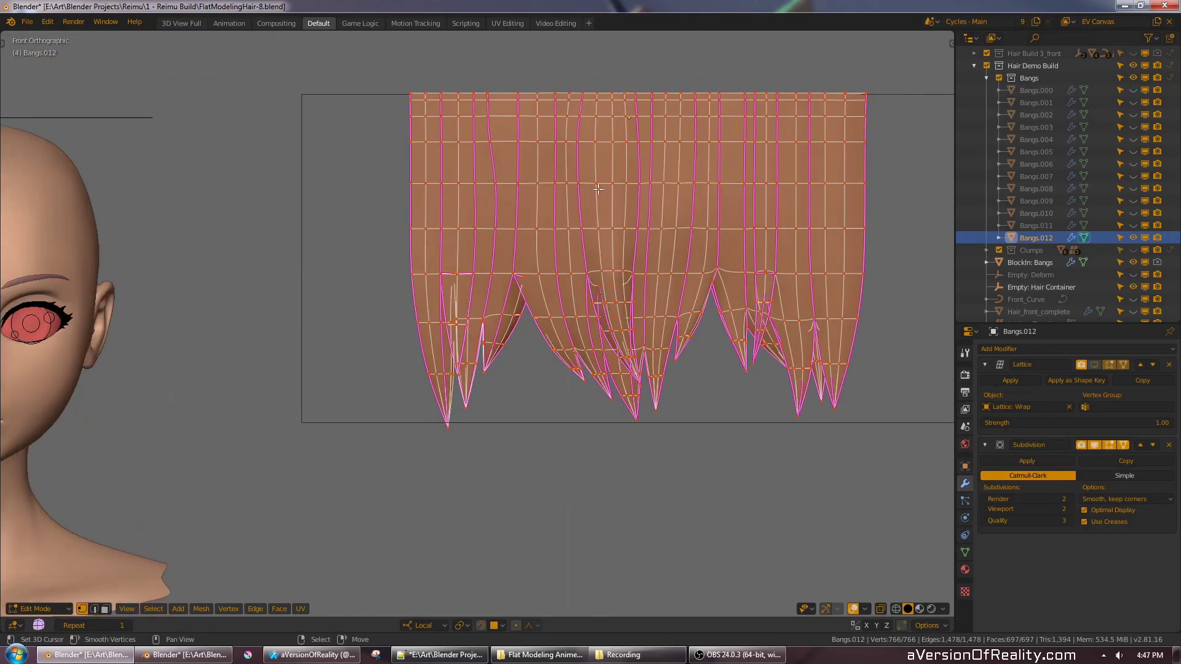
scroll(598, 189, down, 1)
middle_drag(598, 189, 679, 190)
key(Tab)
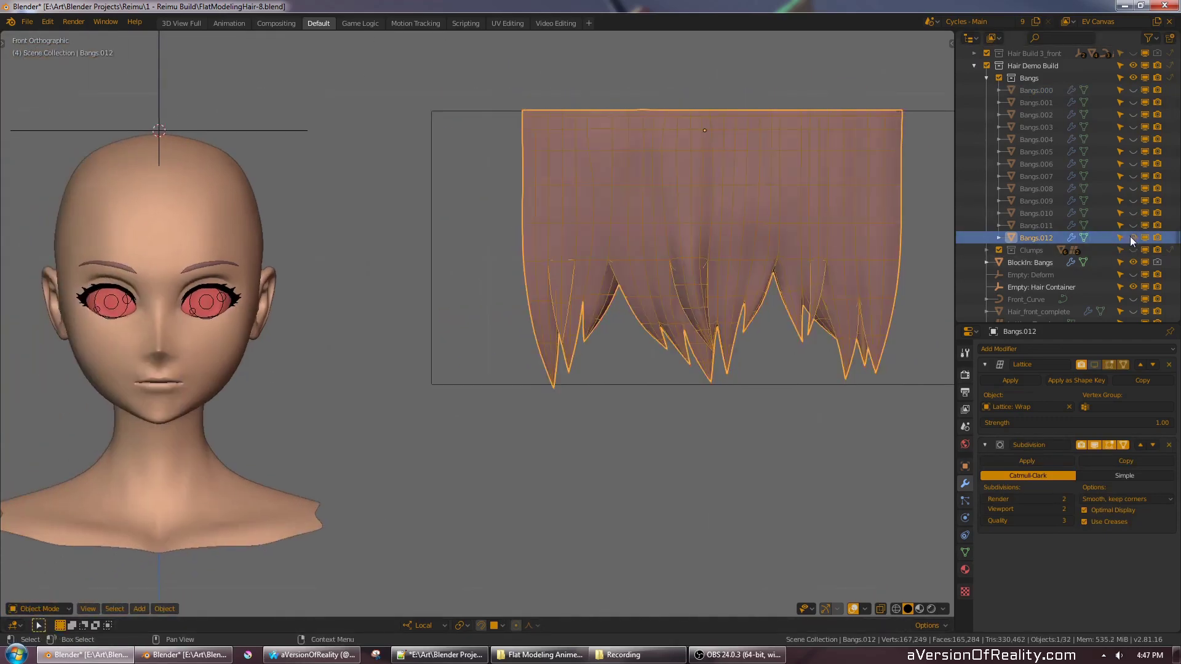
- Hide Bangs.012 and show Hair_front_complete on the head again
click(1132, 239)
scroll(1134, 278, down, 2)
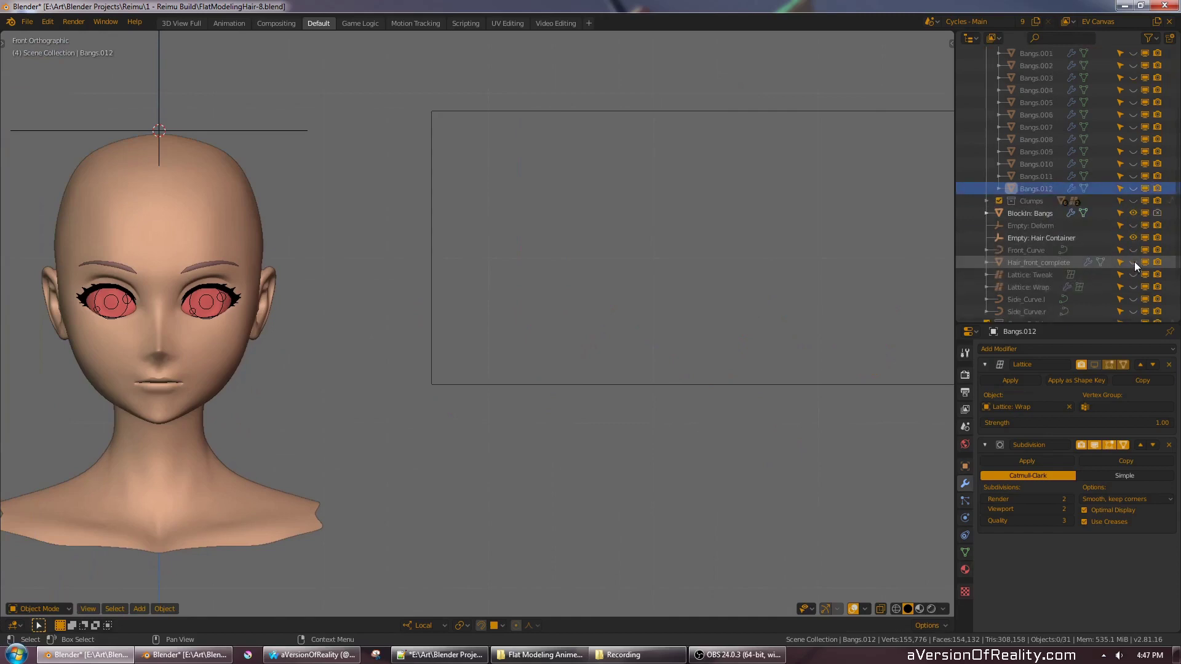
click(1134, 263)
scroll(627, 263, down, 1)
middle_drag(326, 235, 545, 235)
right_click(545, 235)
middle_drag(697, 270, 709, 254)
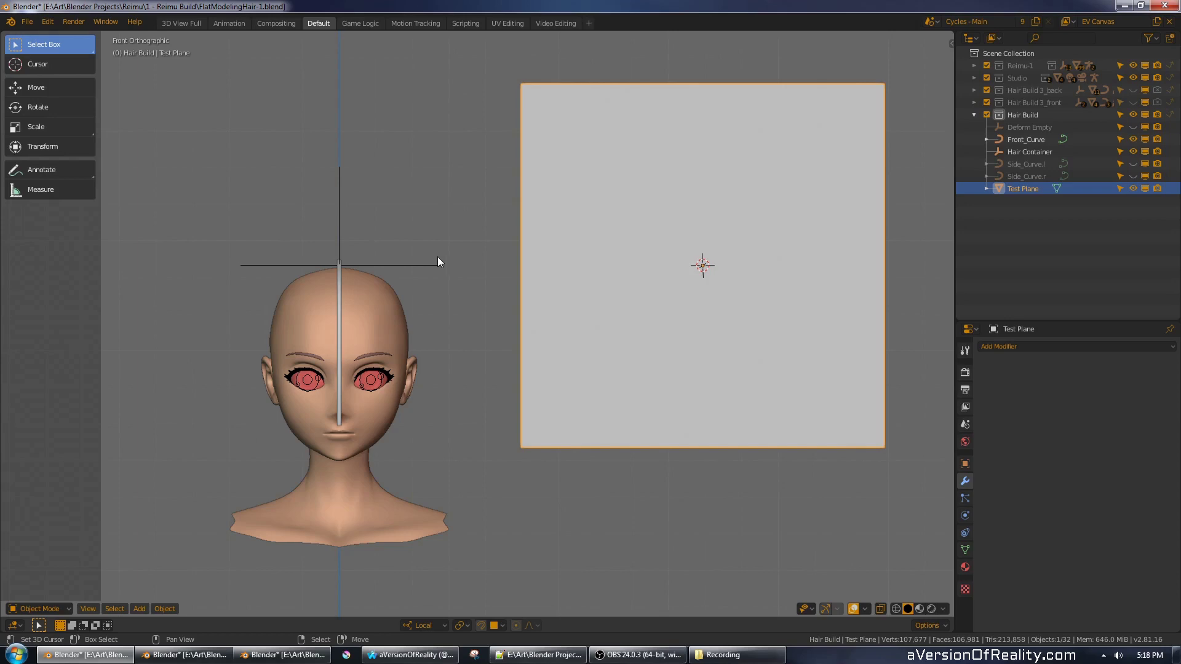
- Examine the front curve over the forehead and the Test Plane beside the head from several angles
middle_drag(537, 228, 538, 202)
scroll(511, 227, up, 1)
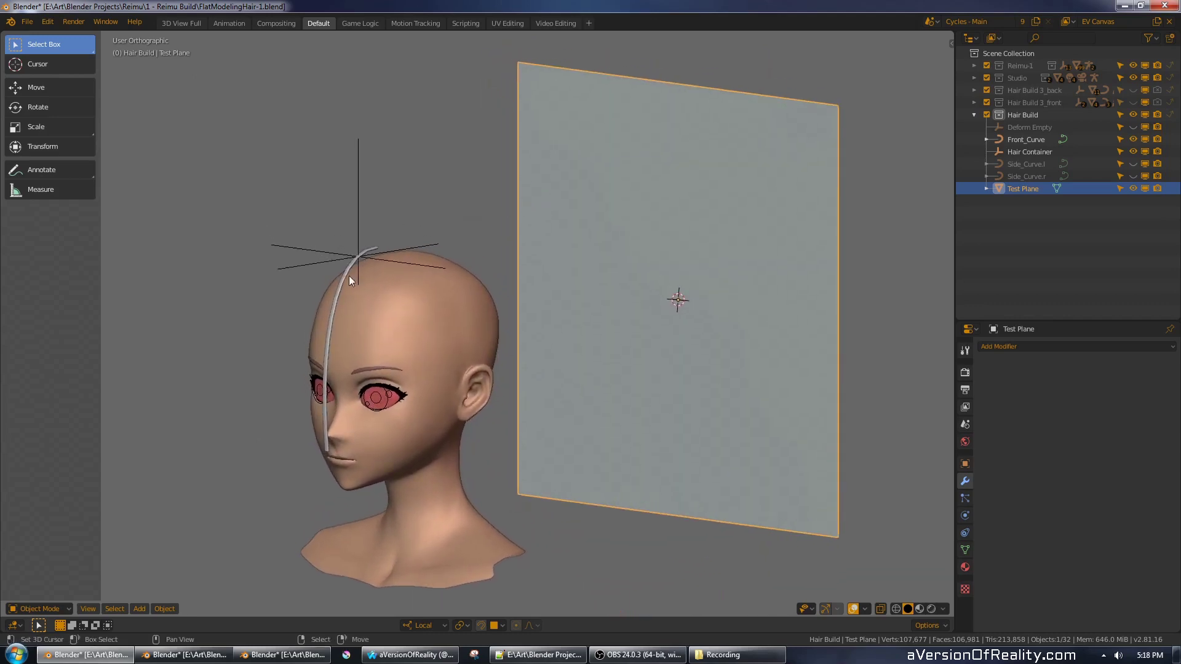
click(346, 269)
click(556, 174)
middle_drag(744, 179, 690, 186)
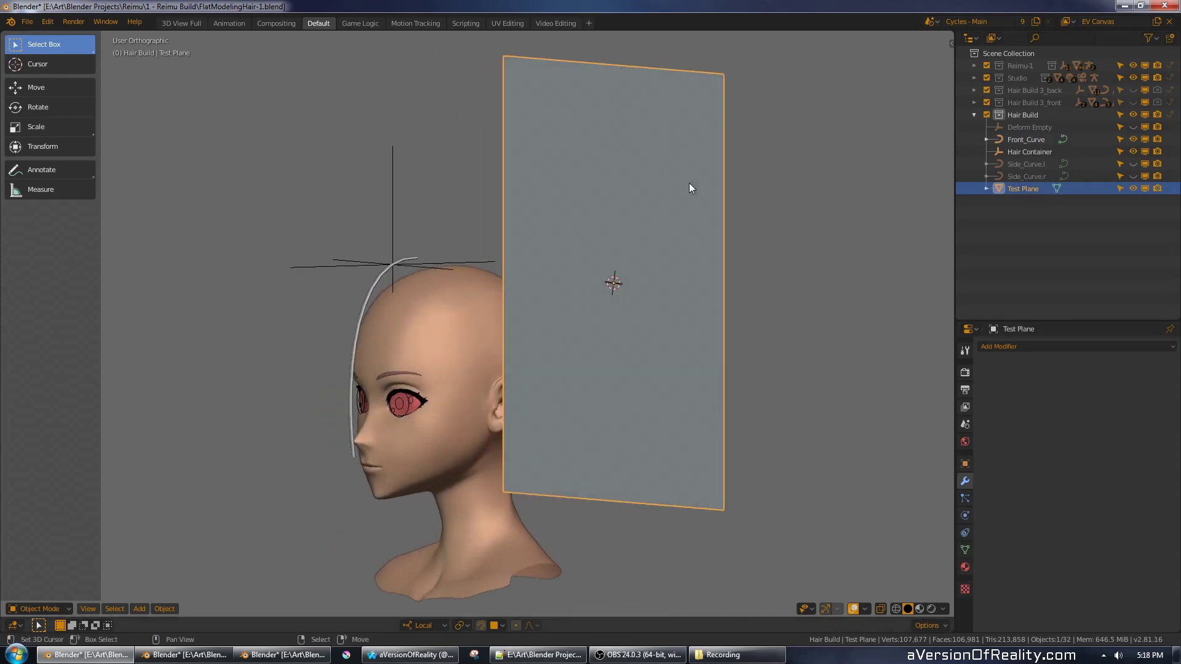
right_click(368, 301)
middle_drag(368, 301, 390, 271)
right_click(569, 170)
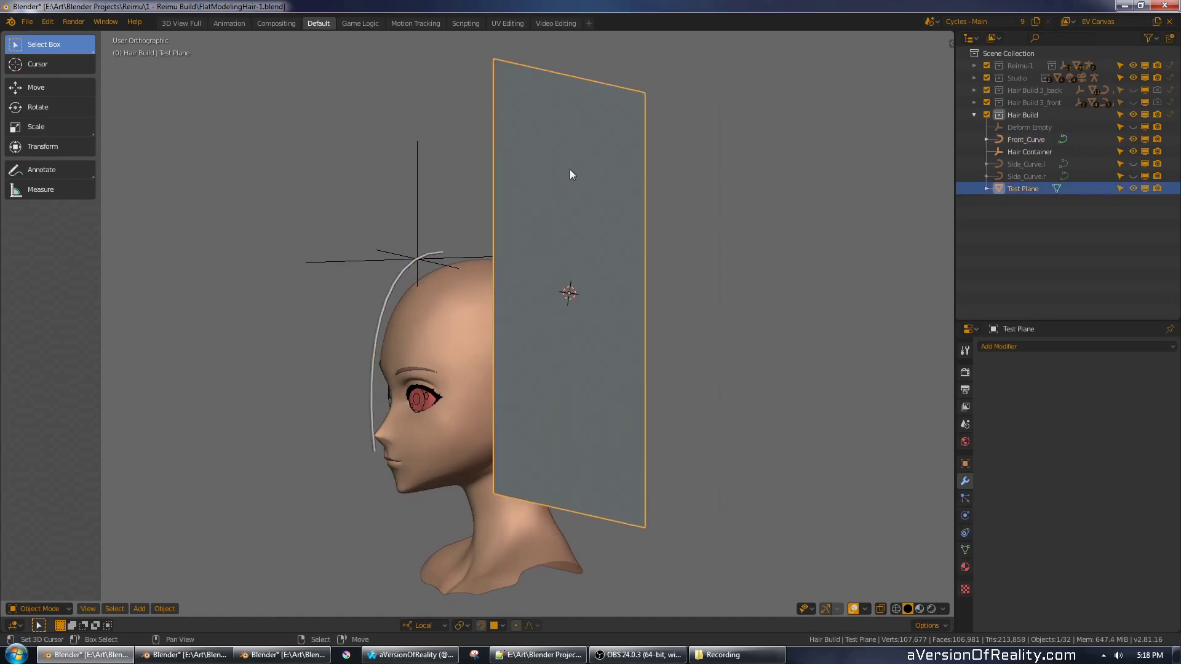
- Select Front_Curve and examine its control points and normals in Edit Mode from the side, then return to Object Mode in front view
click(387, 297)
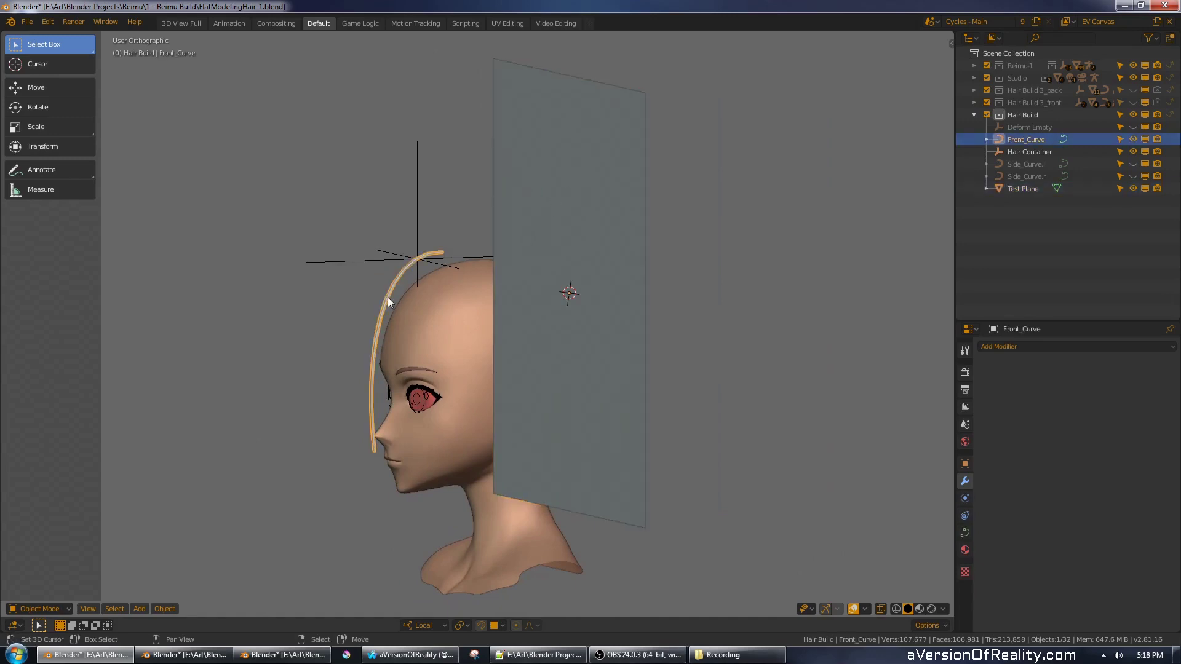
key(KP_3)
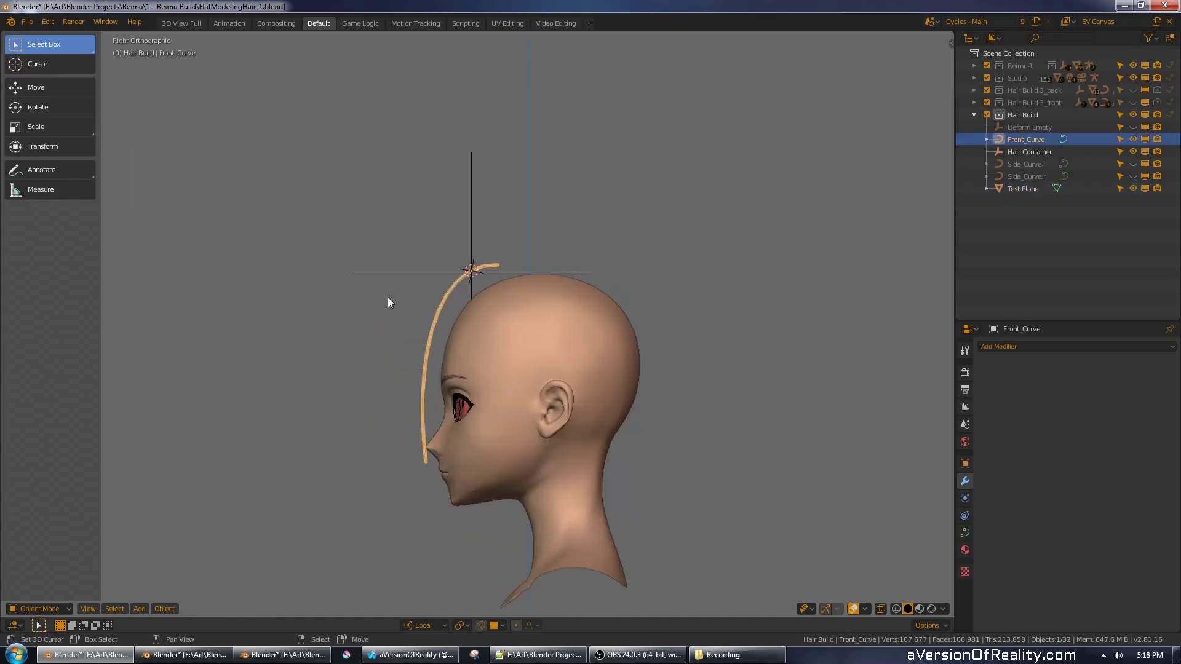
key(Tab)
scroll(387, 297, up, 2)
middle_drag(388, 297, 463, 249)
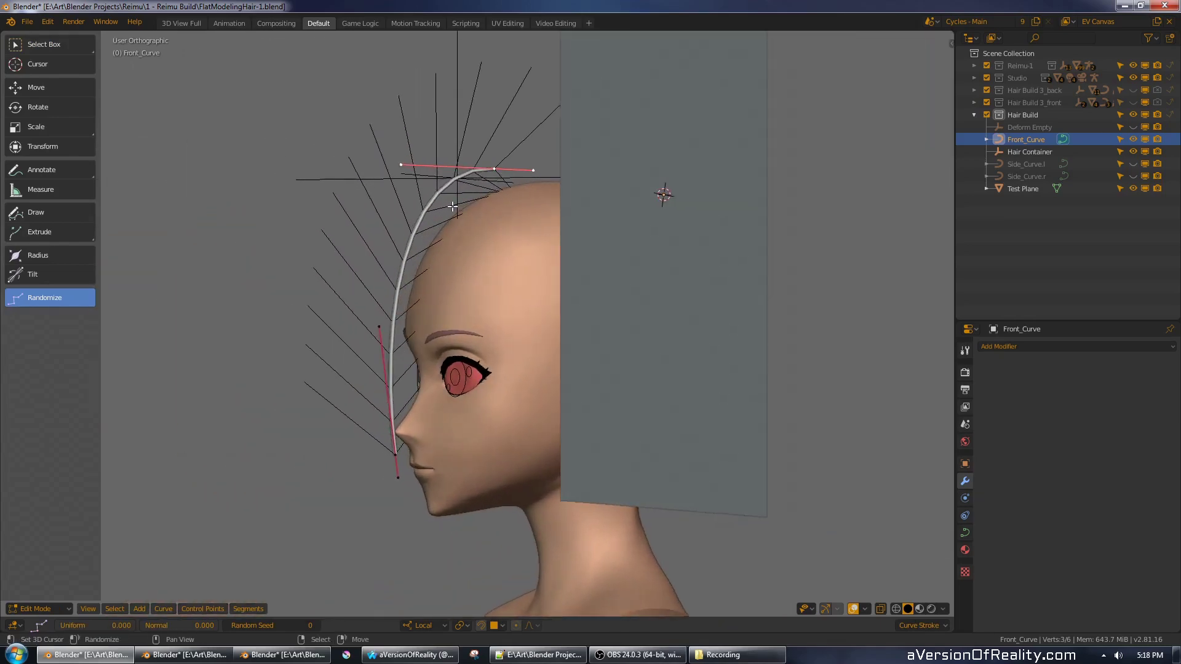
key(KP_3)
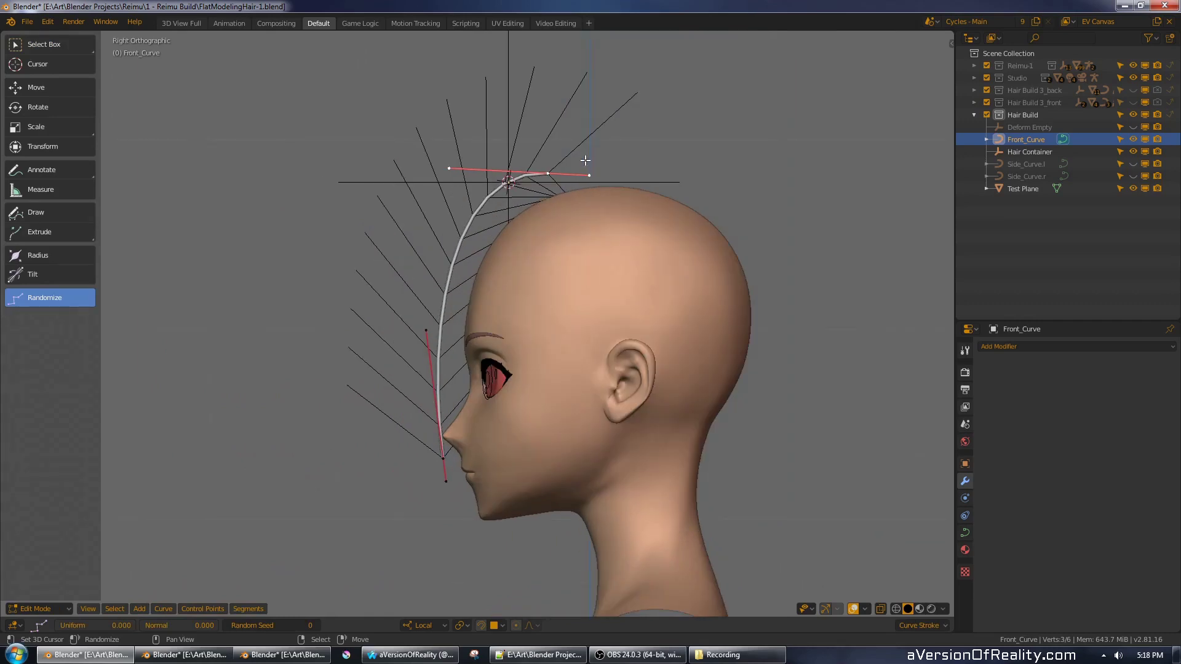
middle_drag(415, 162, 476, 238)
scroll(476, 238, up, 2)
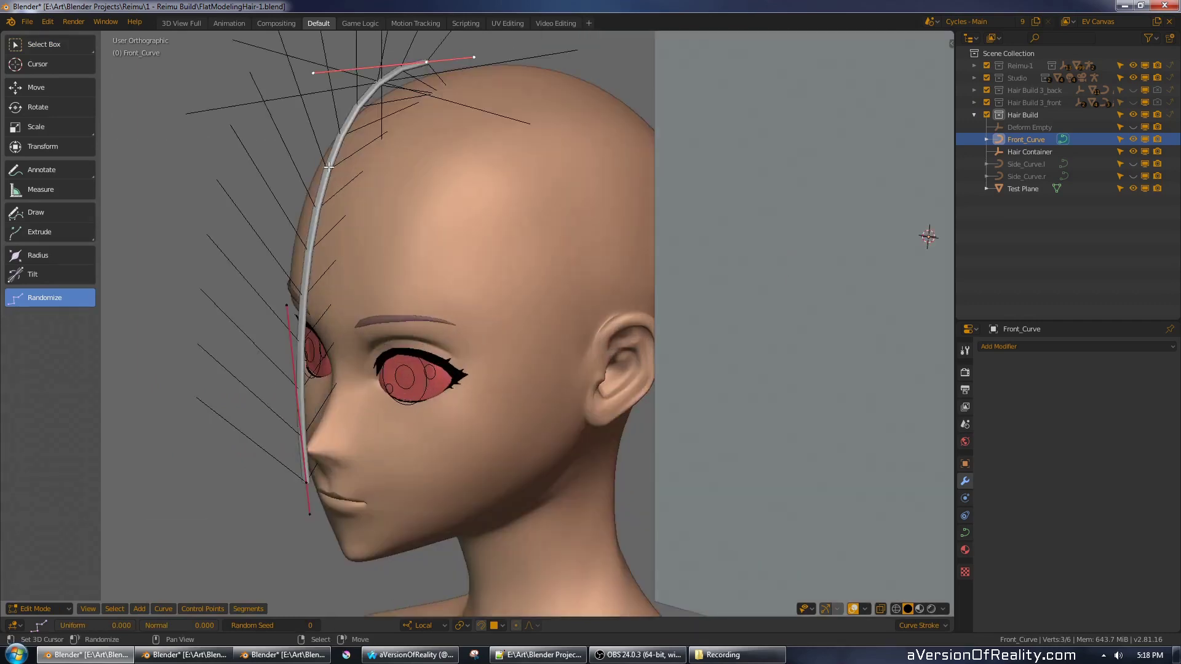
key(Tab)
key(KP_1)
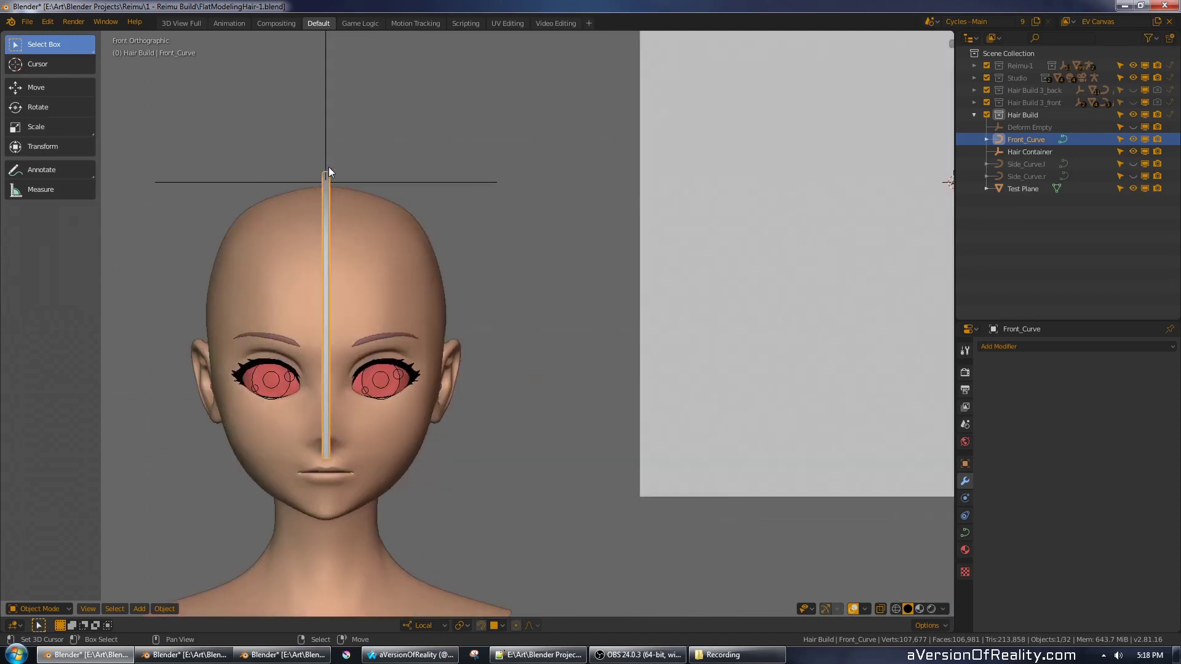
- Add a Curve modifier to Test Plane and pick Front_Curve as its deforming object
scroll(328, 167, down, 1)
shift+middle_drag(533, 172, 443, 231)
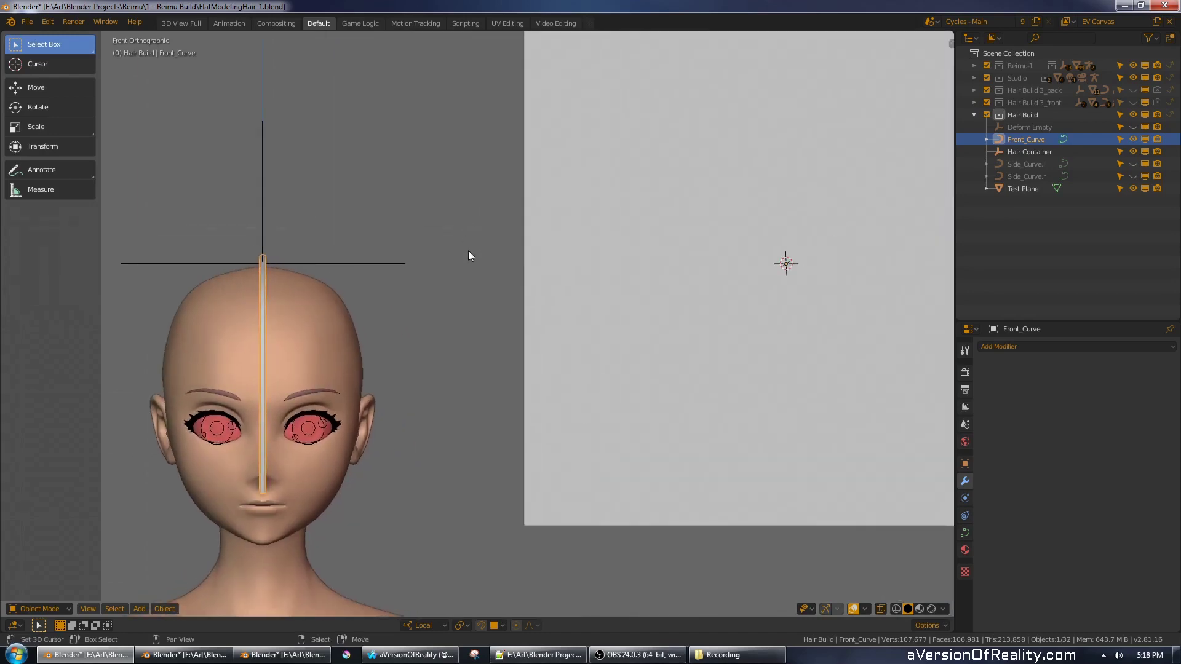
click(663, 237)
scroll(652, 264, down, 2)
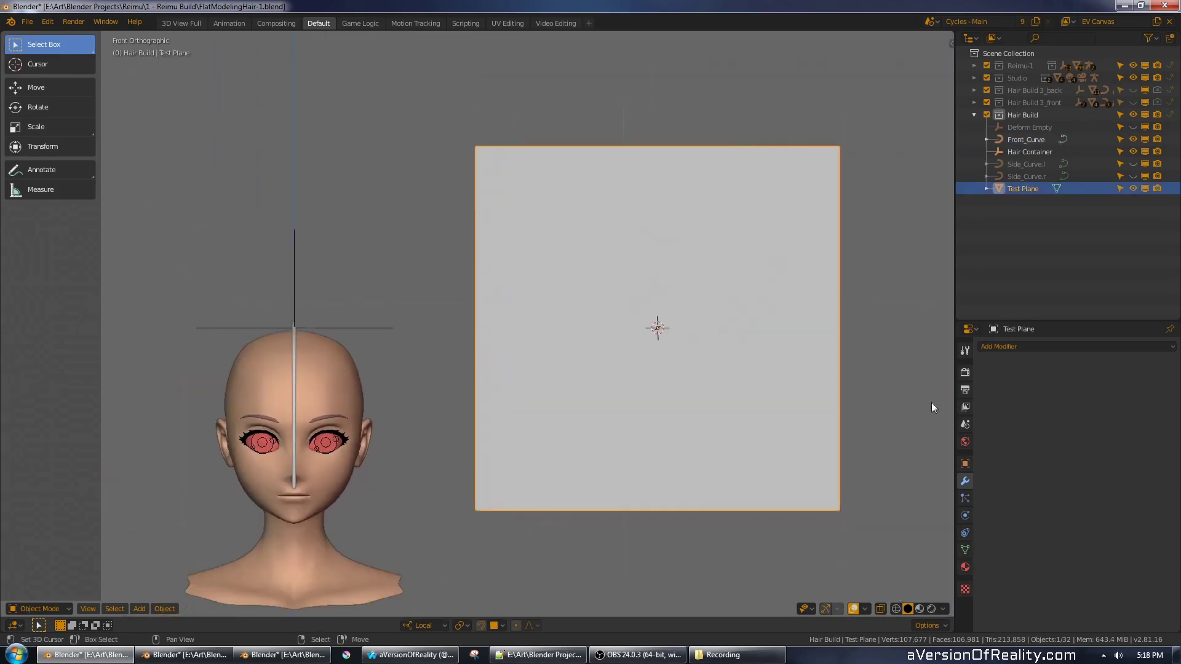
click(1061, 346)
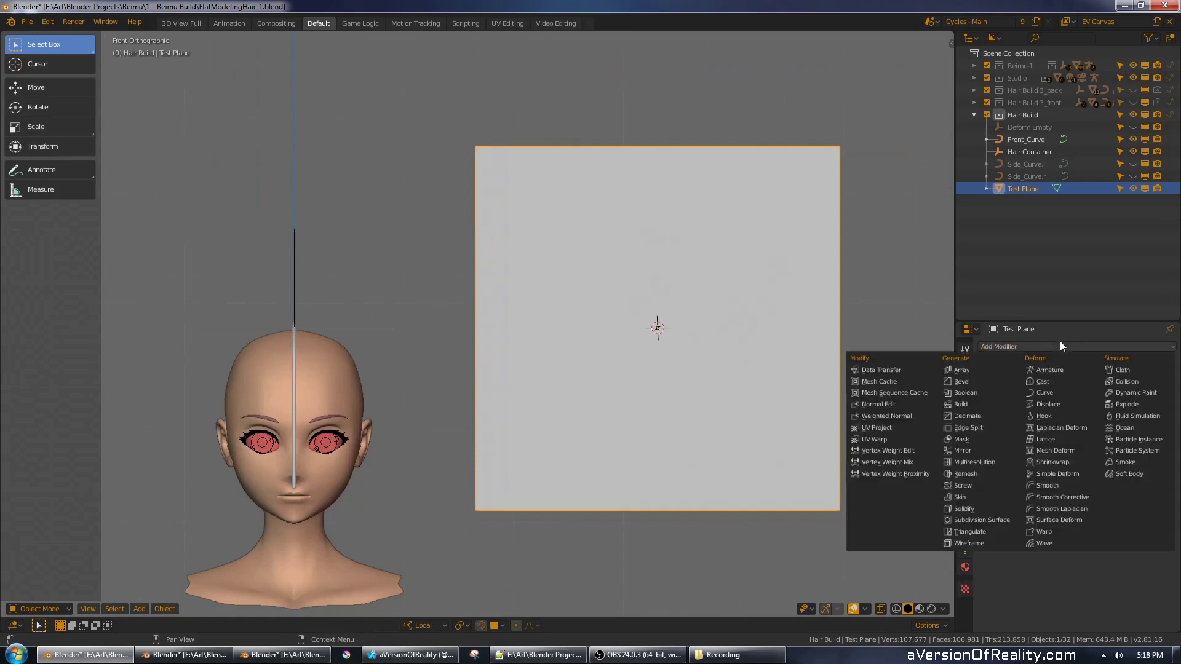
click(1066, 392)
middle_drag(706, 253, 785, 291)
click(1071, 404)
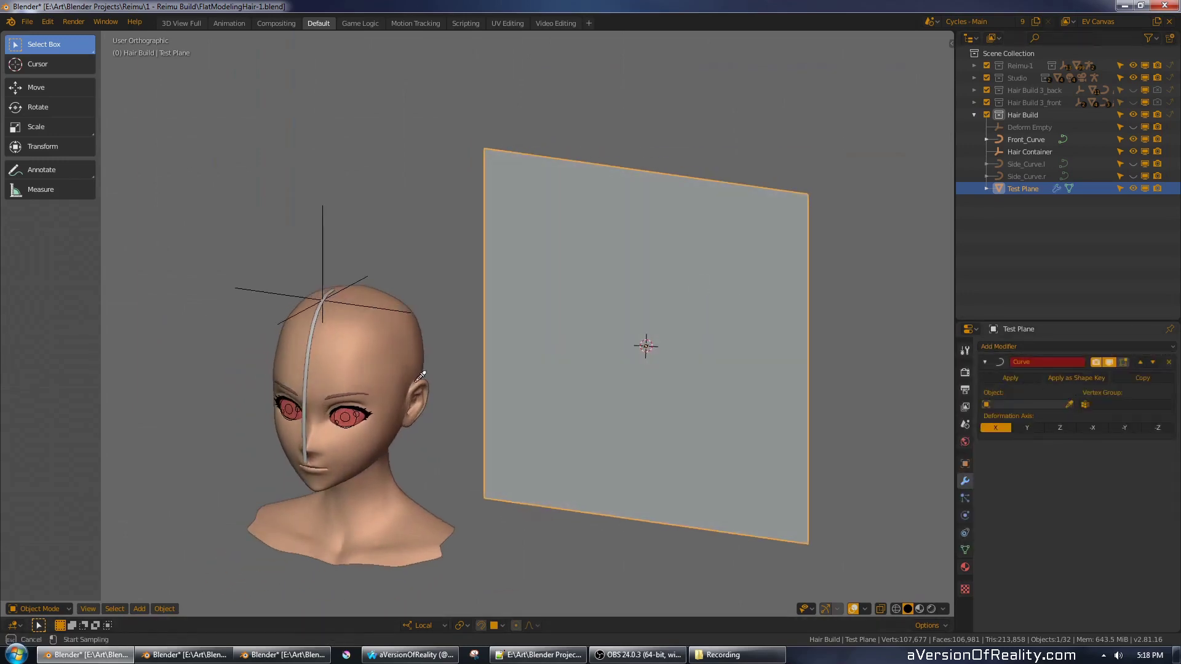
click(307, 378)
- Enter Edit Mode on Test Plane and enable the Curve modifier's display in Edit Mode
shift+middle_drag(660, 355, 758, 267)
key(Tab)
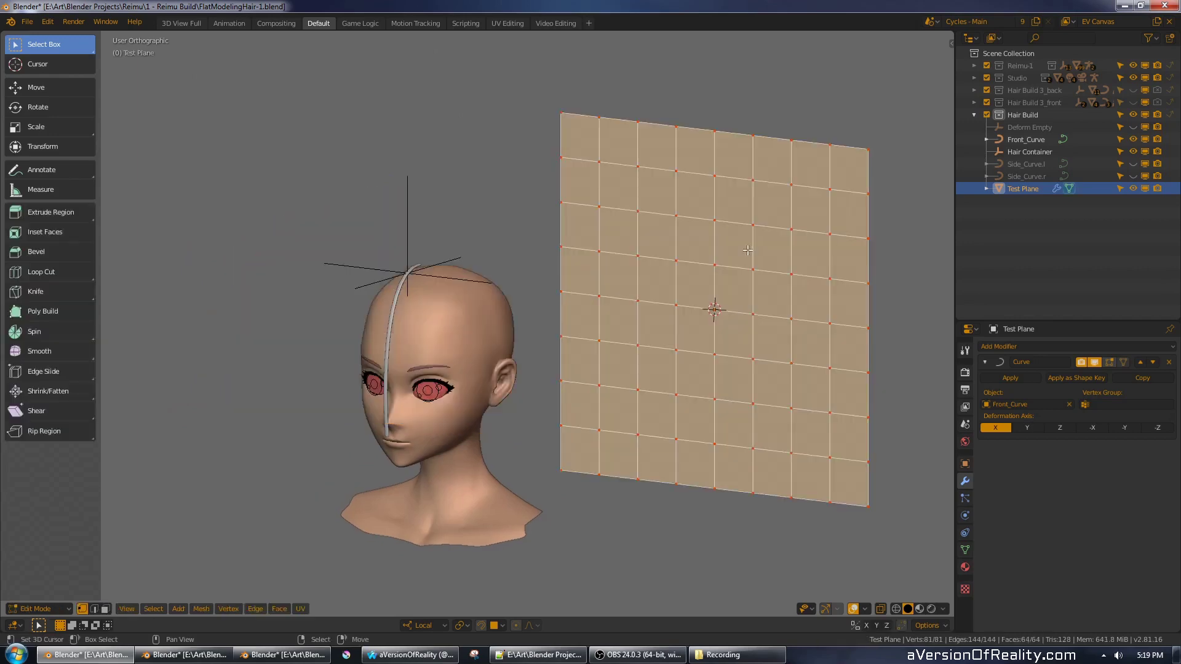
click(1113, 364)
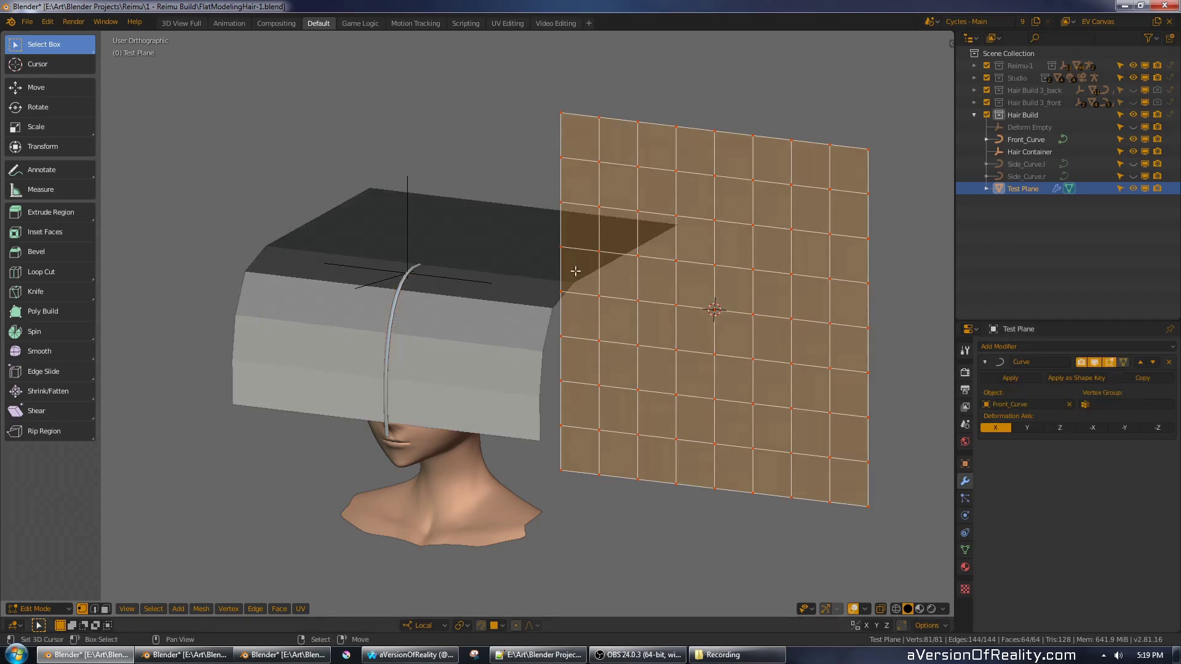
- Move the flat plane's upper corner vertex farthest from the head 0.045 along local Y and examine the matching deformation
right_click(862, 154)
shift+middle_drag(897, 162, 826, 218)
key(g)
key(y)
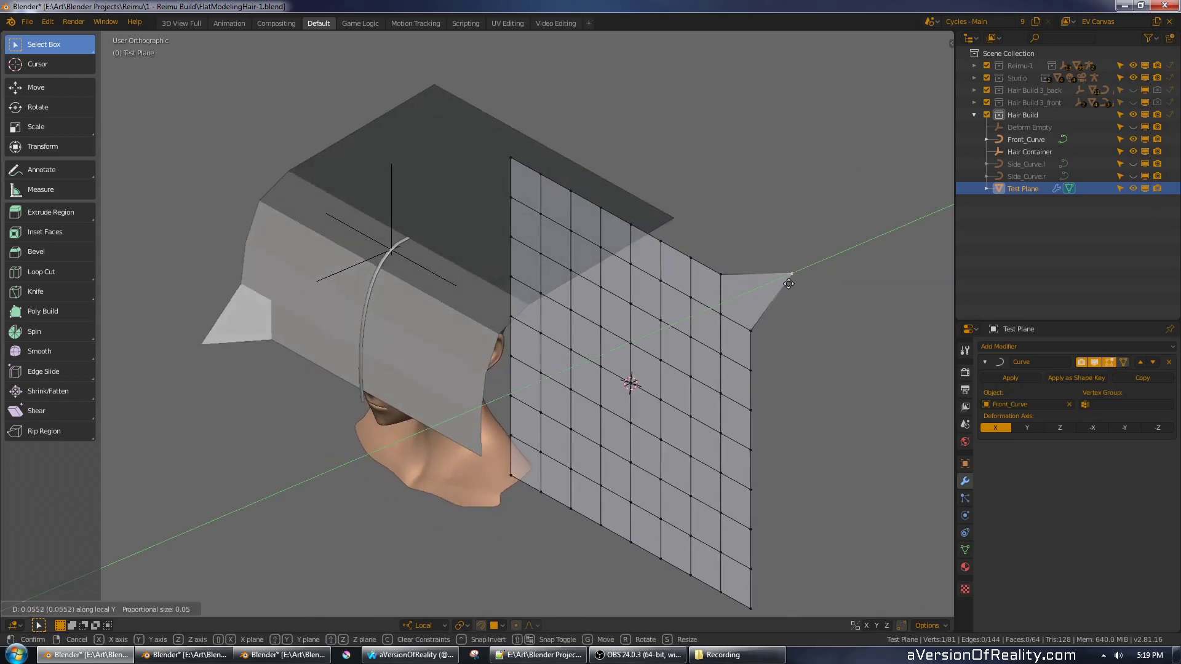
click(802, 268)
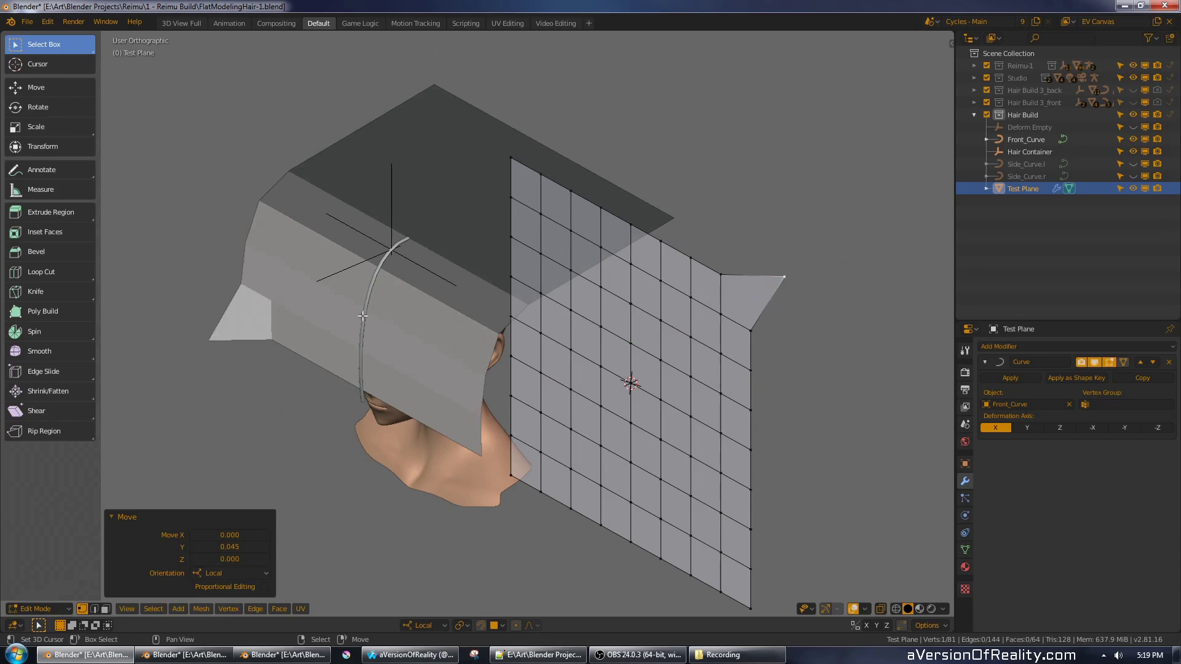
middle_drag(363, 317, 673, 302)
middle_drag(795, 243, 797, 286)
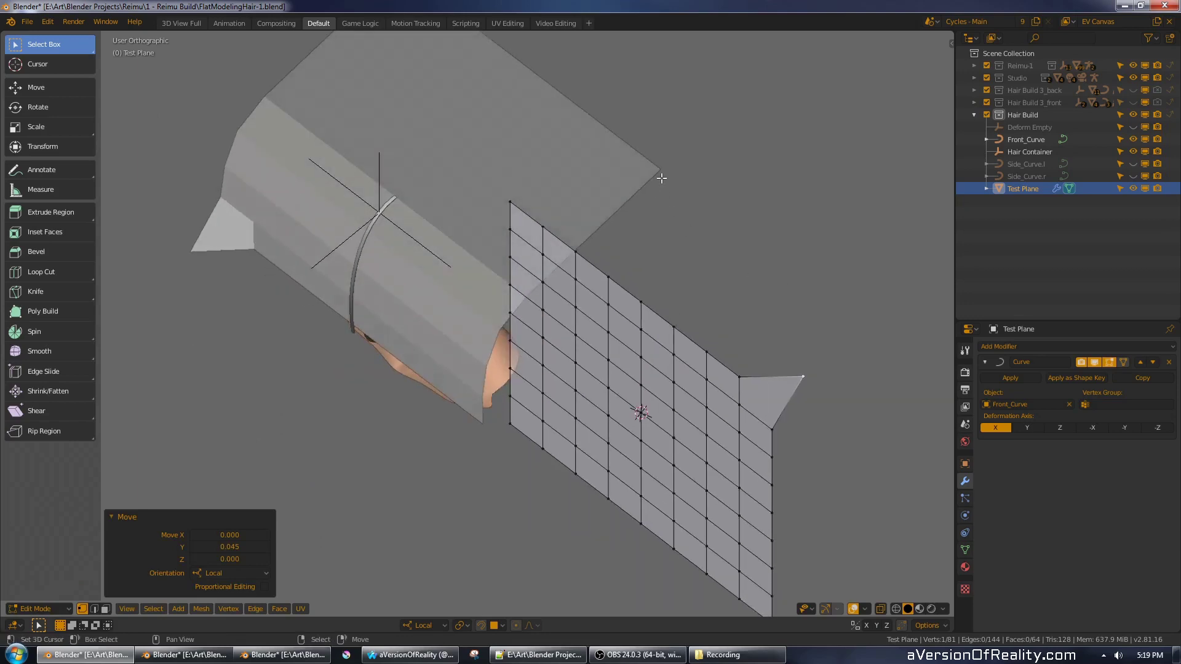
- Undo the corner vertex move and try each deformation axis on the Curve modifier, ending on -Z
middle_drag(704, 274, 720, 227)
key(ctrl+z)
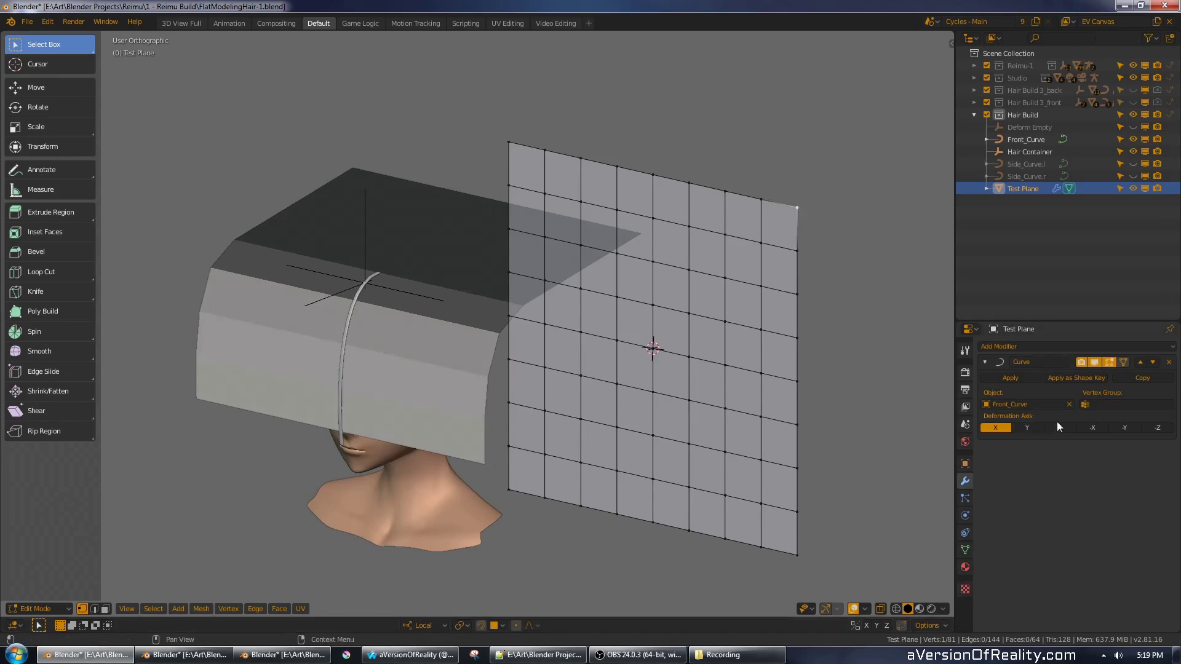
click(1027, 427)
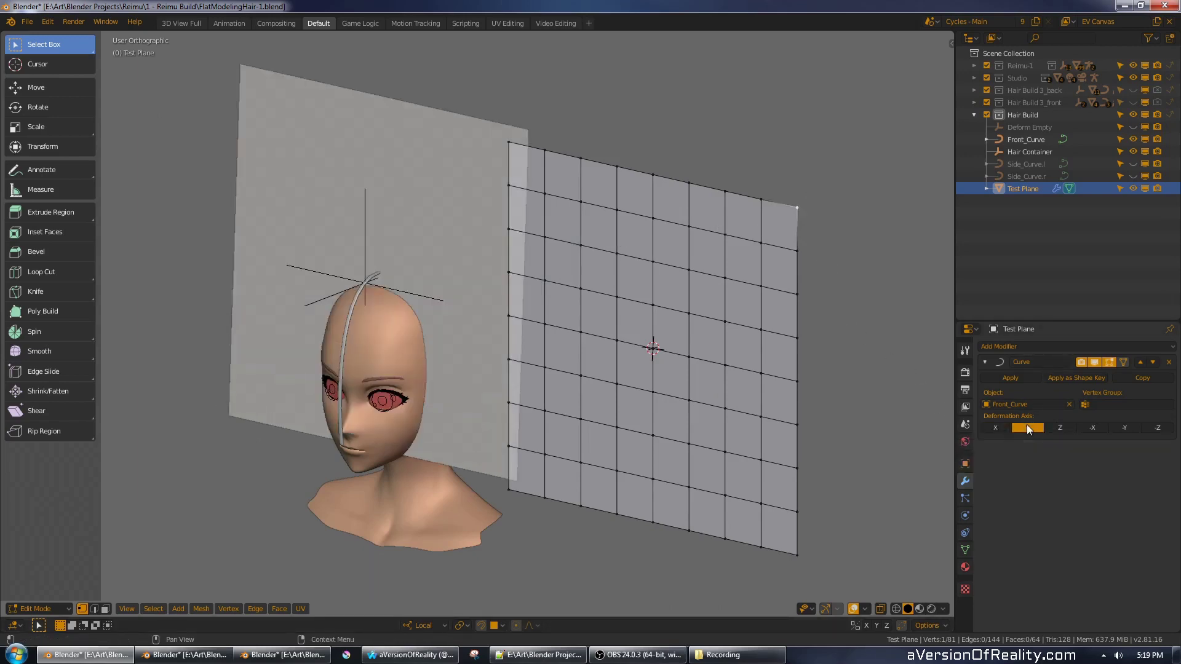
click(1056, 428)
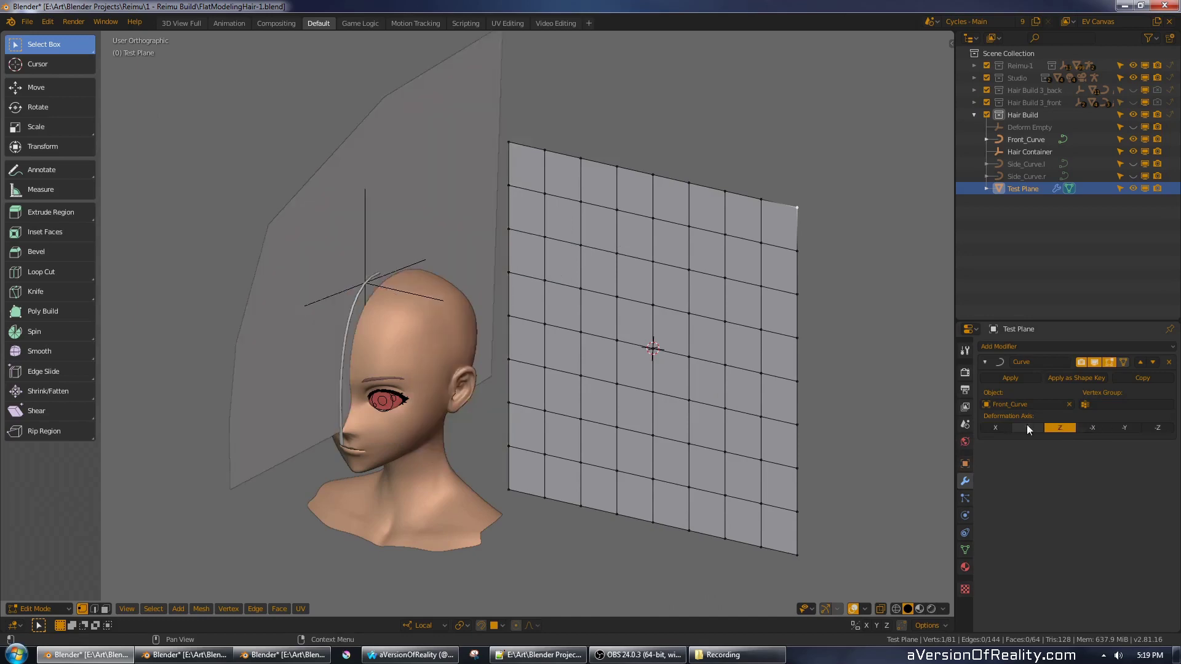
click(1092, 428)
click(1127, 429)
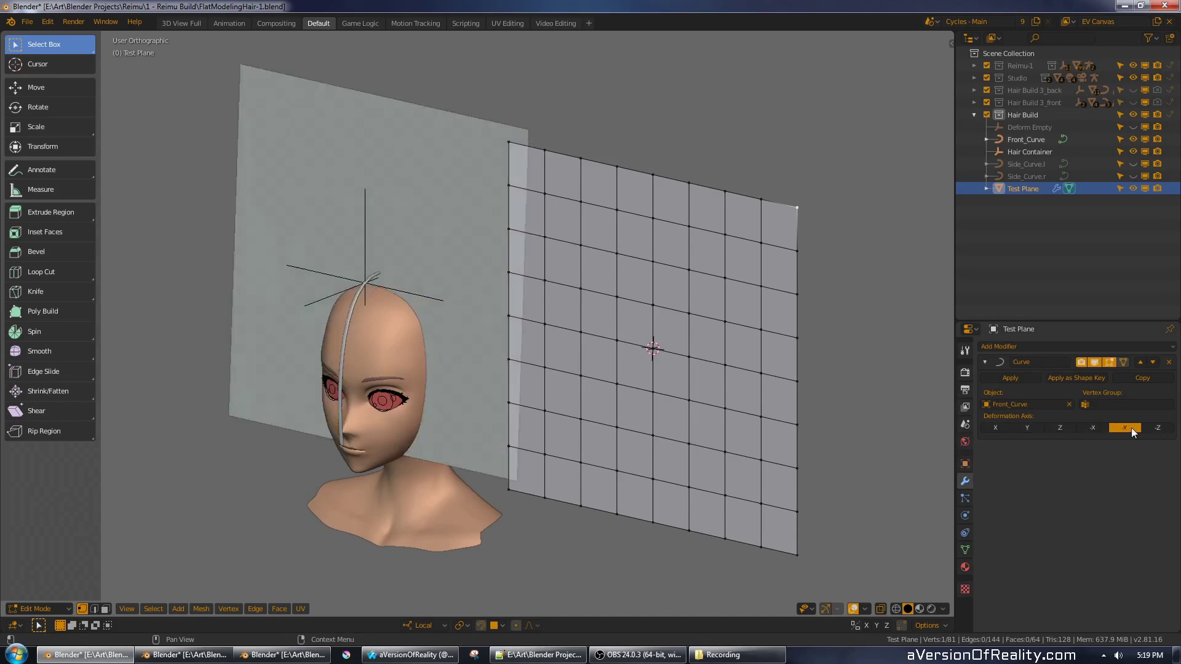
click(1166, 429)
- Try to move the flat plane's upper corner vertex along local Y with the -Z deformation axis active
mouse_move(791, 349)
middle_down()
mouse_move(754, 341)
mouse_move(780, 341)
middle_up()
key(g)
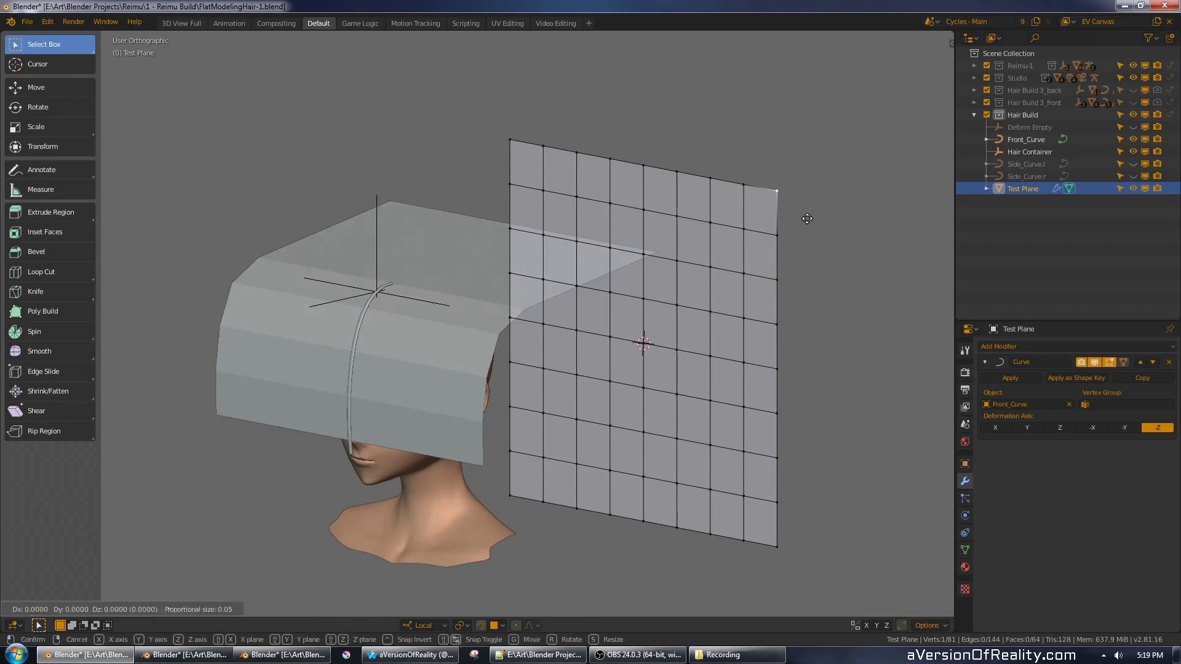
key(y)
right_click(797, 218)
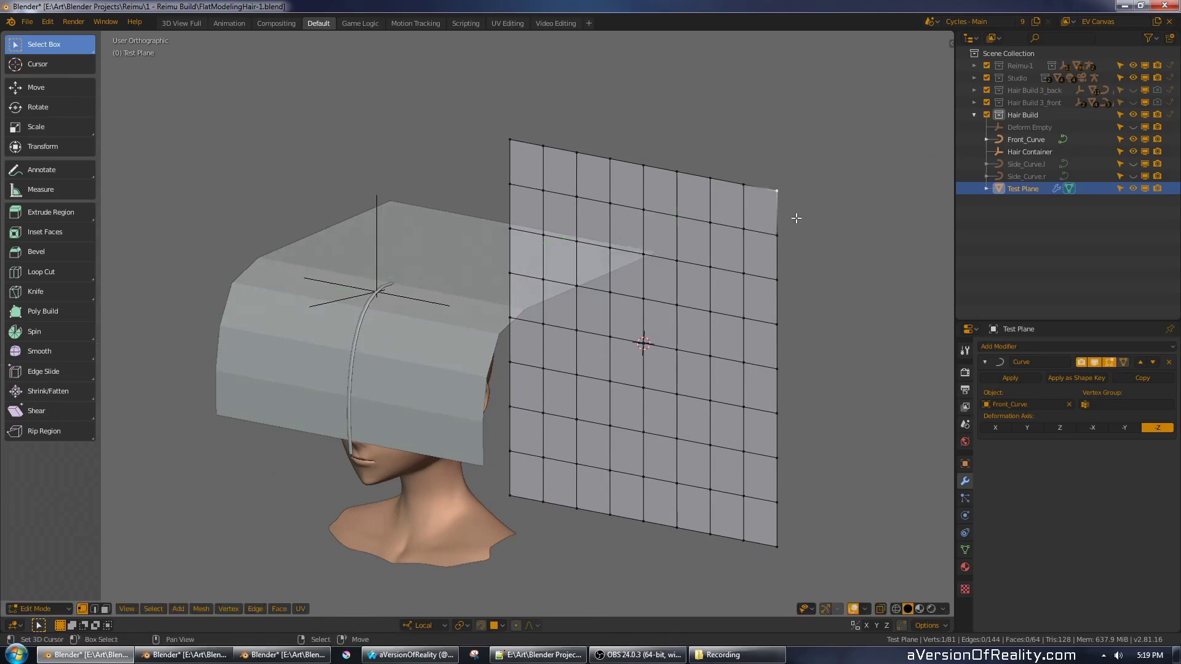
middle_drag(797, 218, 785, 301)
- Select all of Test Plane's vertices and try sliding them down along local Z
key(a)
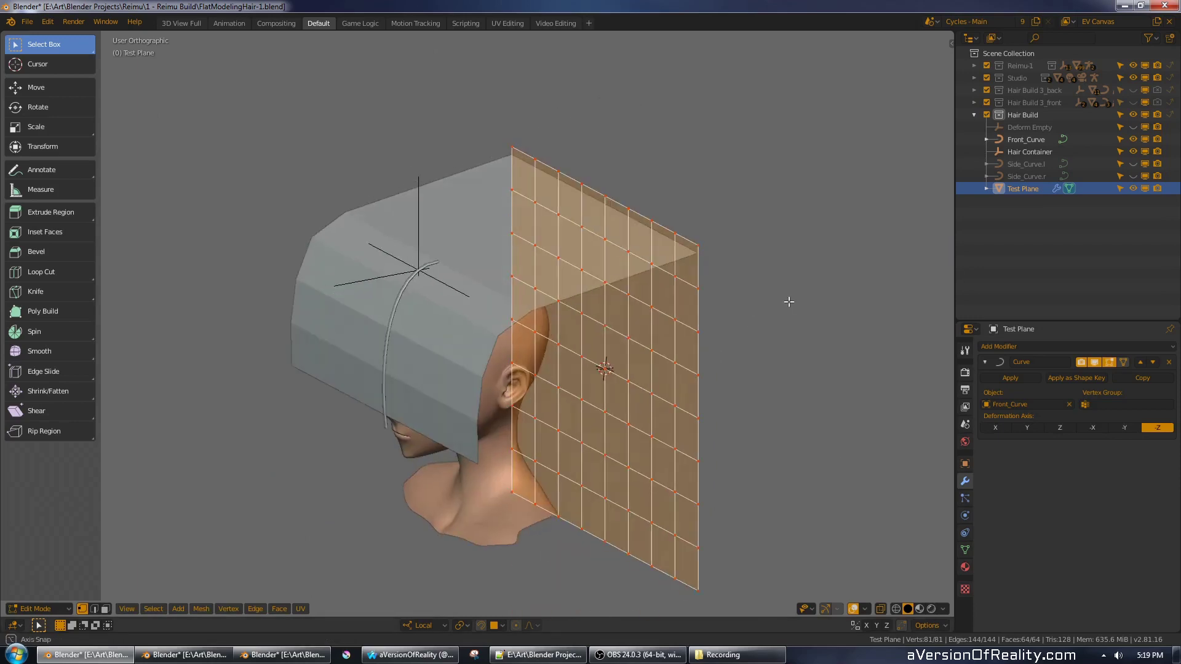
key(g)
key(z)
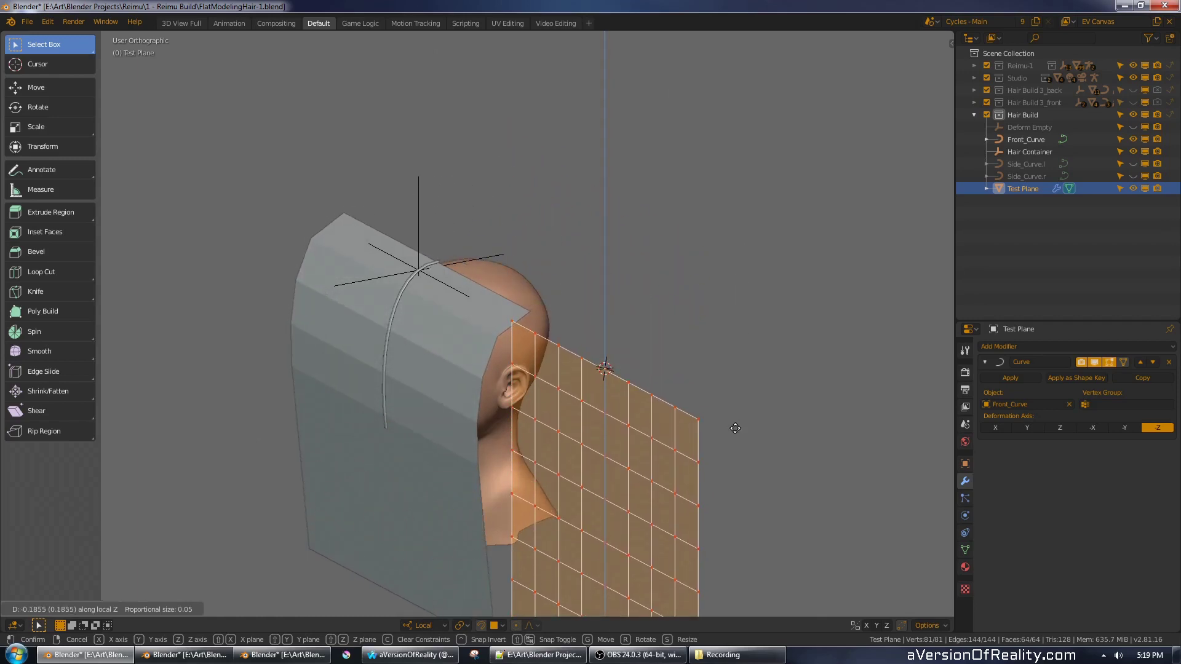
click(741, 395)
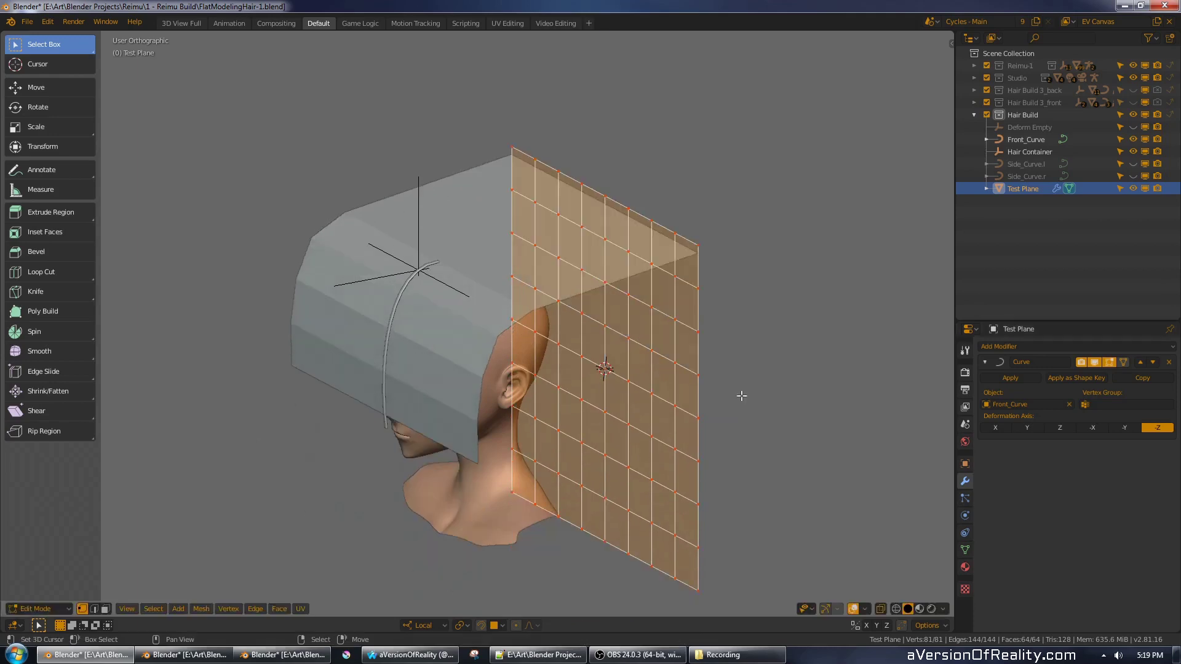
- Return to Object Mode in front view and turn off the Curve modifier's viewport display
key(KP_1)
key(Tab)
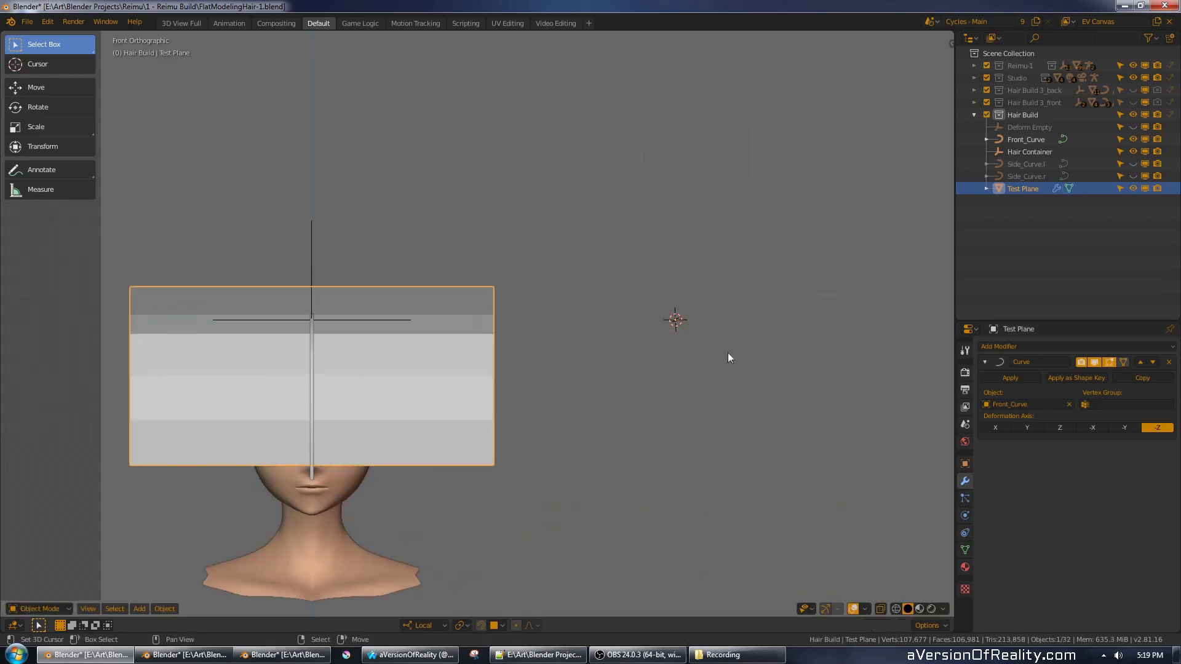
click(1095, 362)
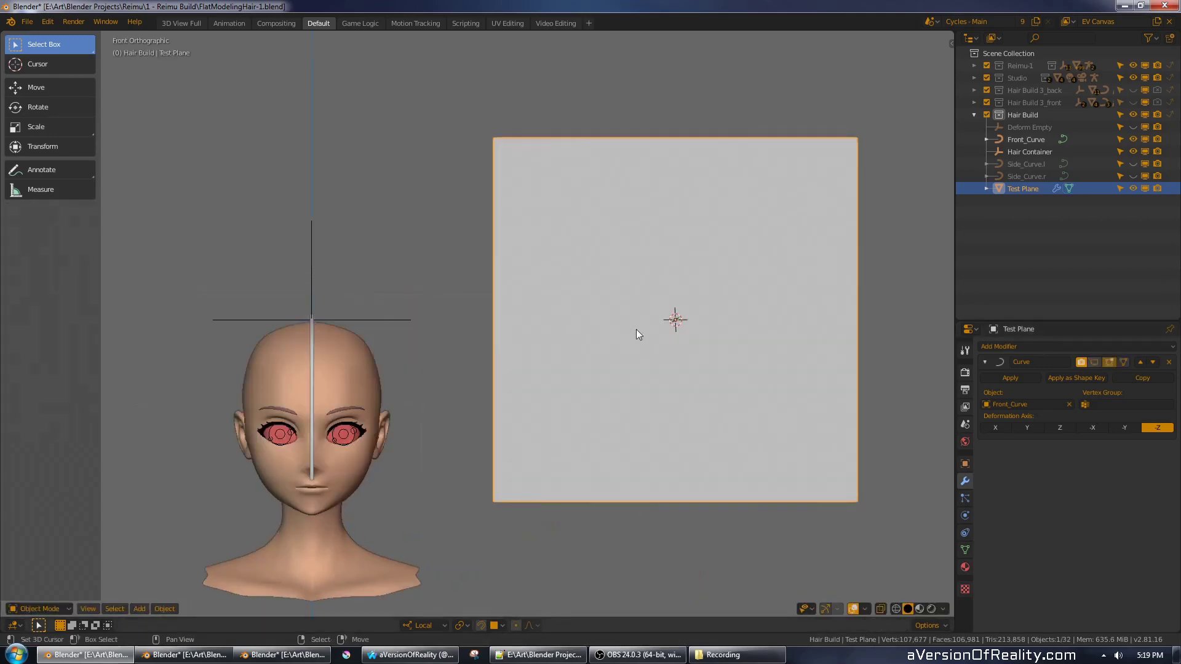
- Try moving Front_Curve as an object while Test Plane is shown undeformed
click(312, 347)
key(g)
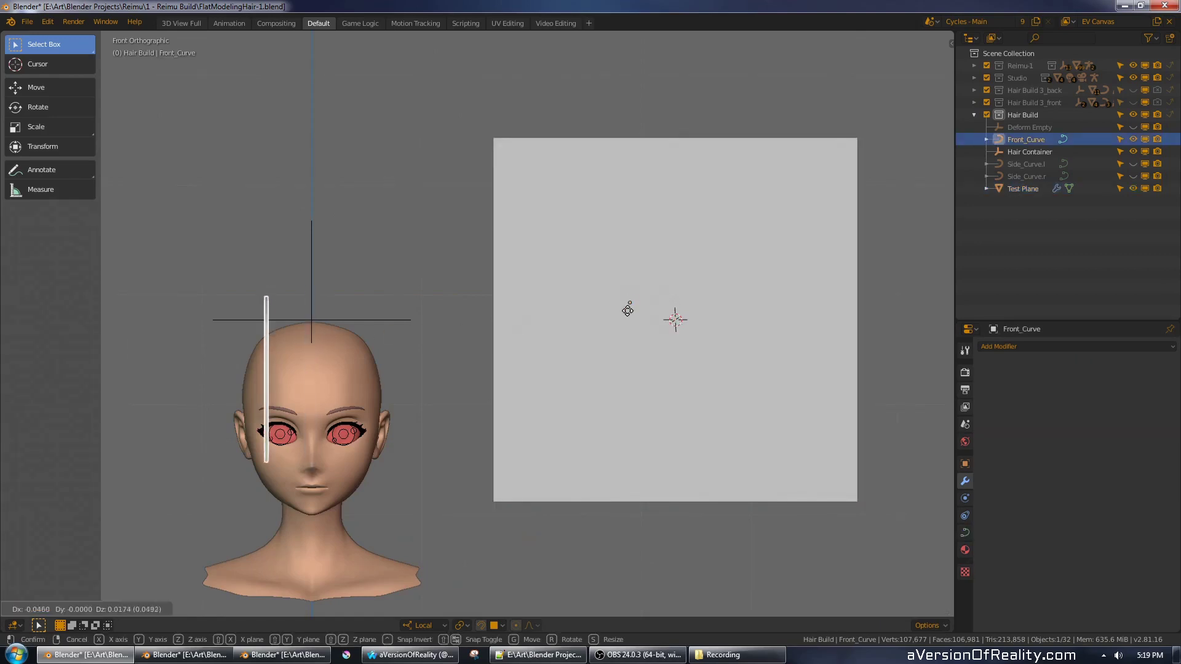
right_click(696, 296)
- Alternately select Test Plane and Front_Curve to compare their origins and positions relative to the head
middle_drag(695, 295, 697, 305)
right_click(655, 256)
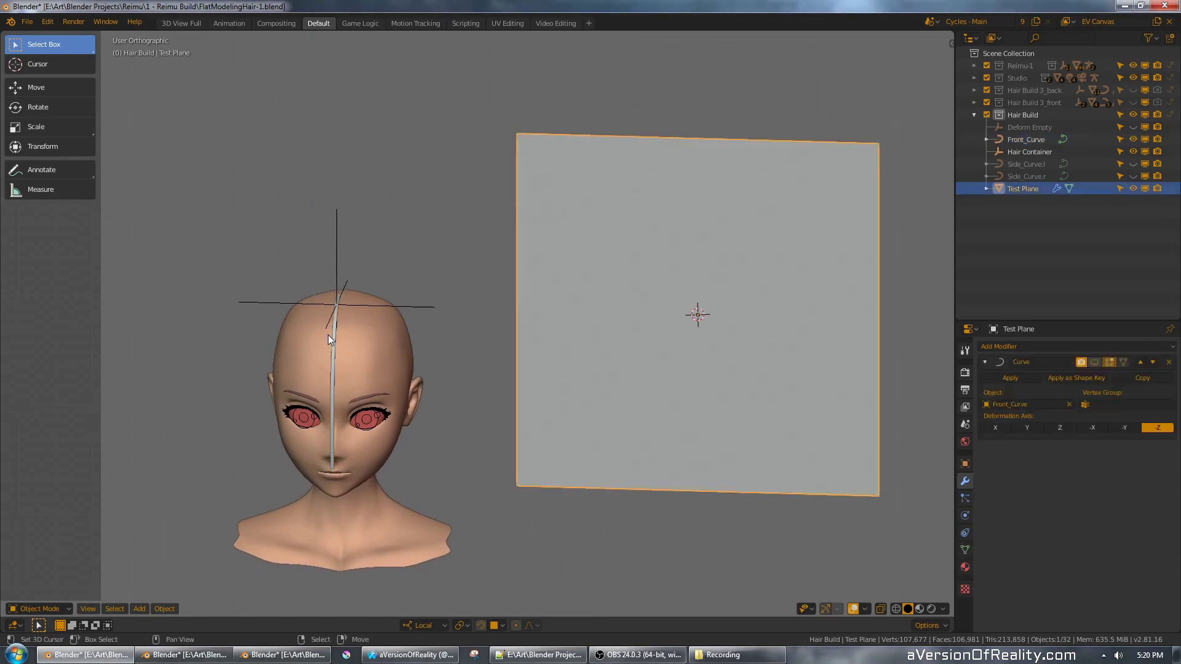
right_click(339, 337)
right_click(662, 232)
middle_drag(601, 266, 533, 278)
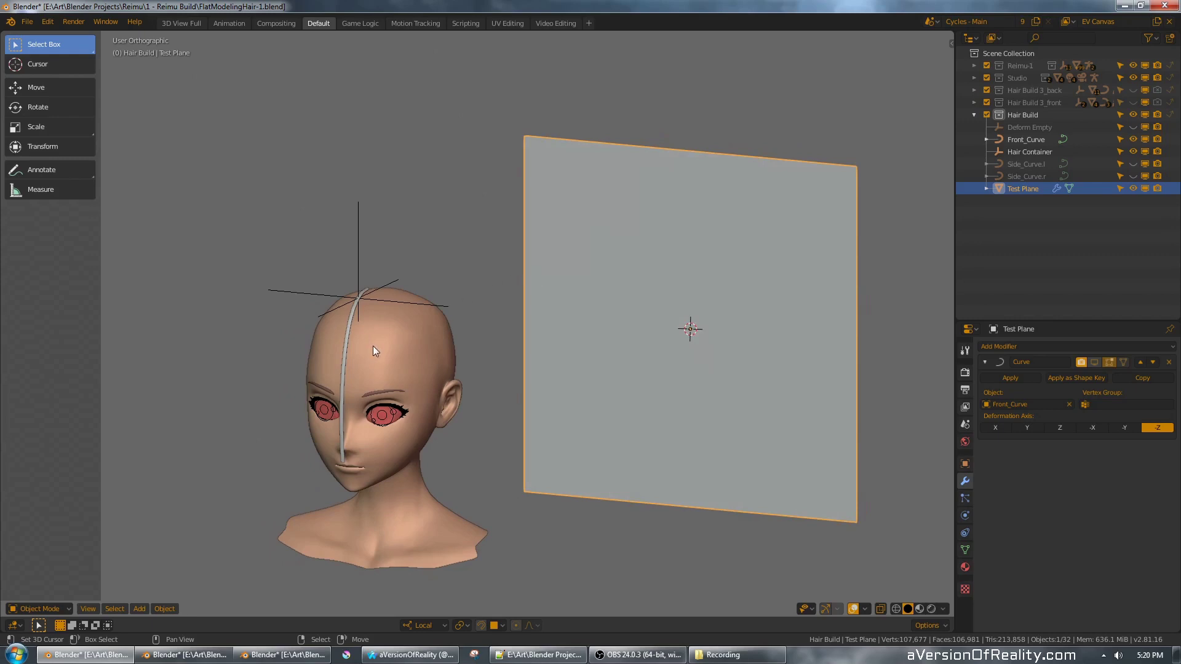
right_click(349, 334)
right_click(524, 294)
key(KP_1)
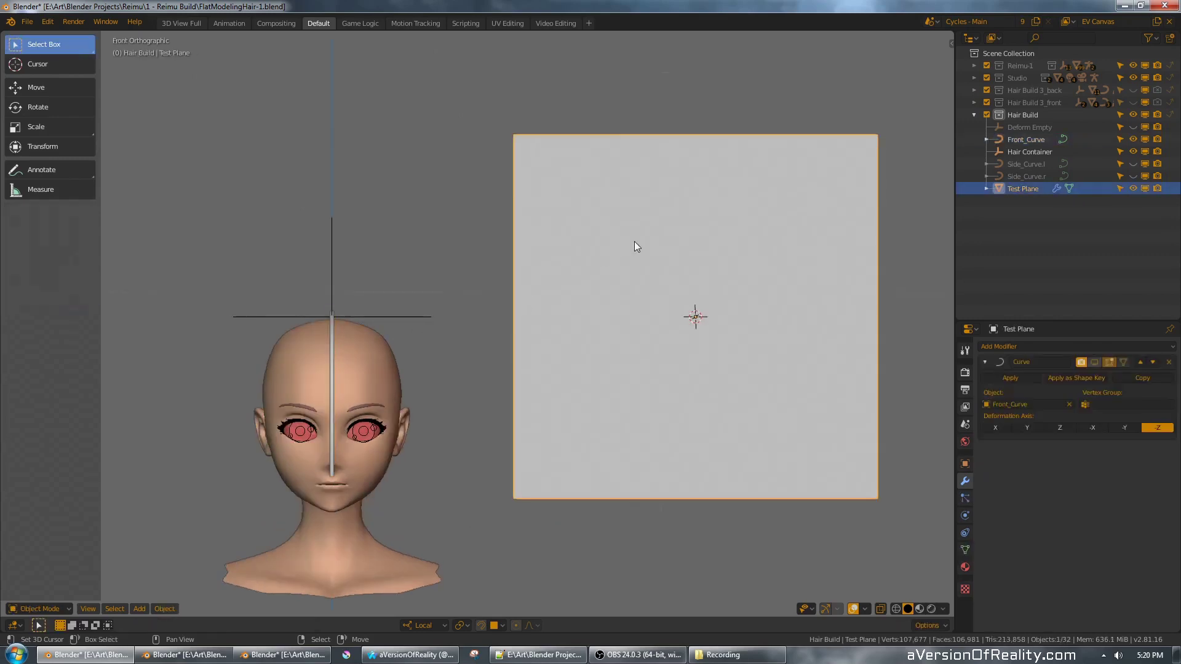
- Turn the Curve modifier's viewport display back on and try moving Front_Curve as an object against the wrapped plane
click(1094, 363)
middle_drag(452, 335, 541, 303)
right_click(413, 335)
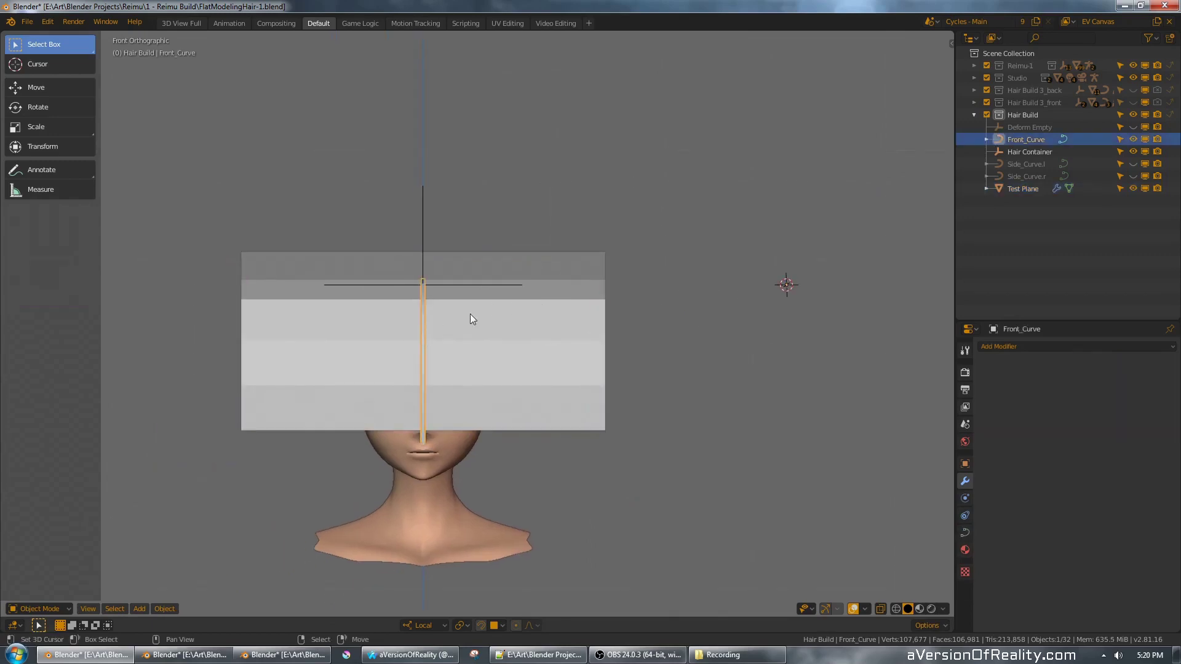
key(g)
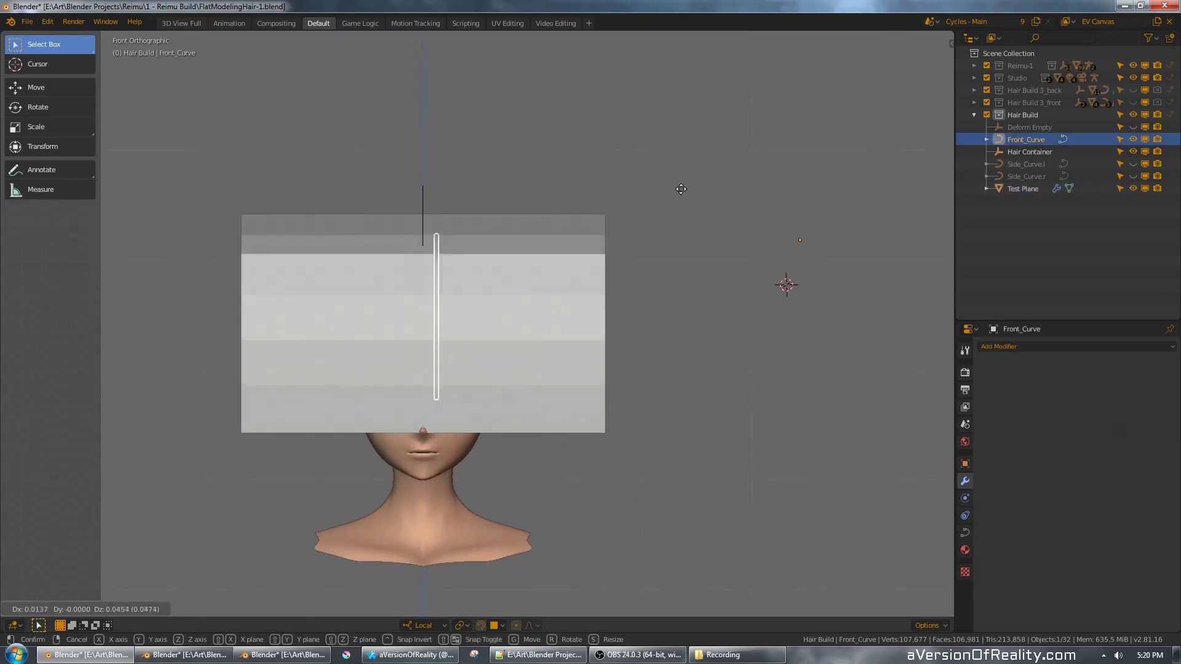
right_click(672, 206)
- Try moving all of Front_Curve's control points together in Edit Mode, and return to Object Mode
key(Tab)
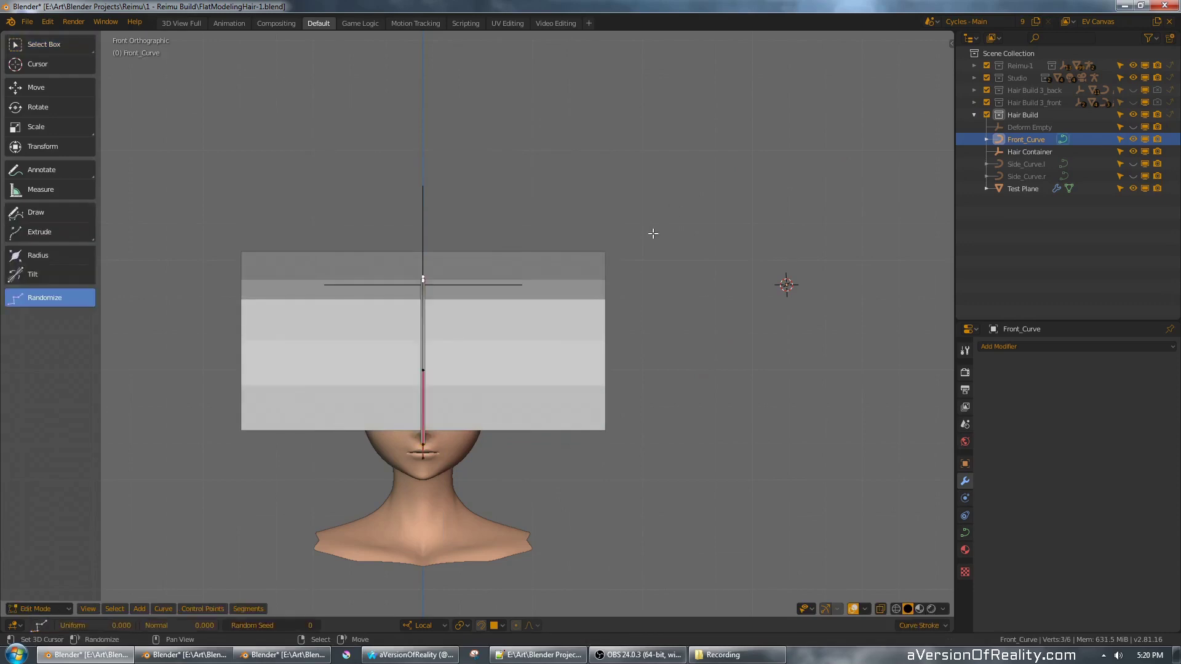
key(a)
key(g)
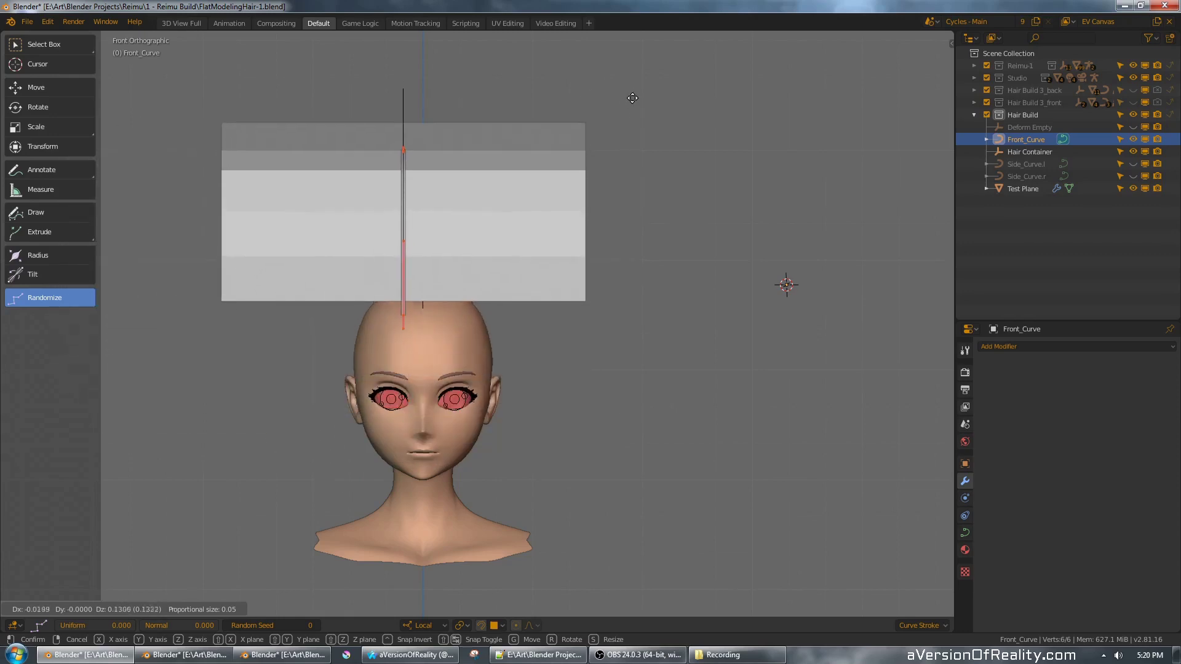
right_click(564, 84)
middle_drag(635, 157, 627, 186)
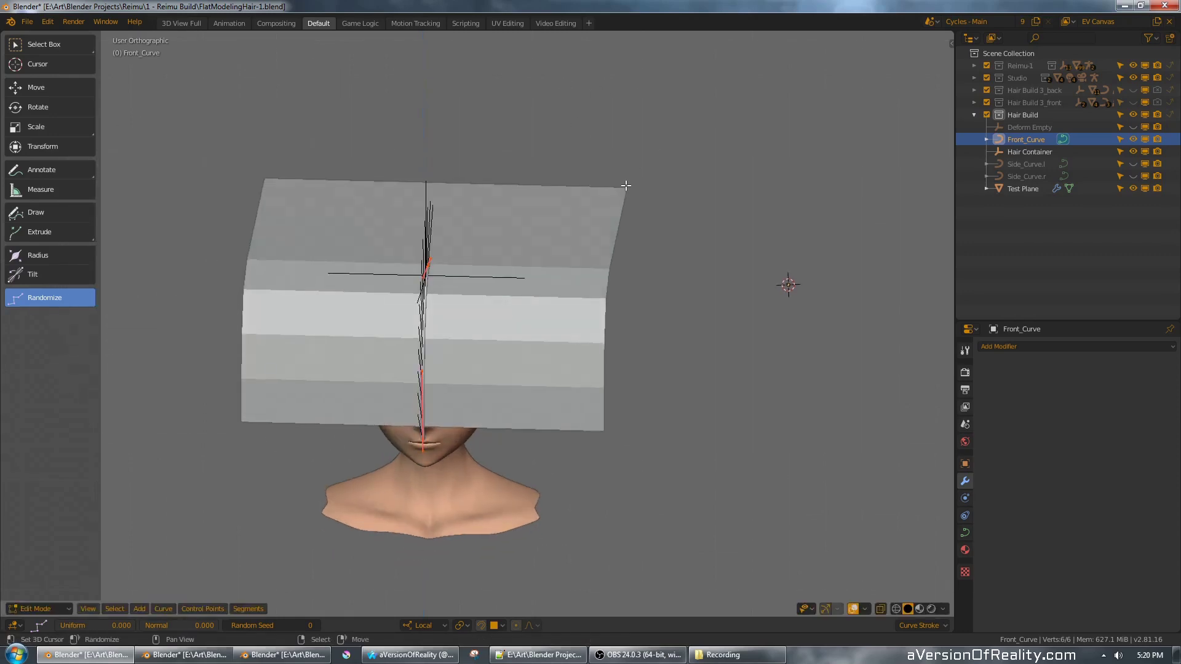
key(Tab)
- Select Test Plane and try sliding the whole object along local Z from the front and at an angle
click(597, 257)
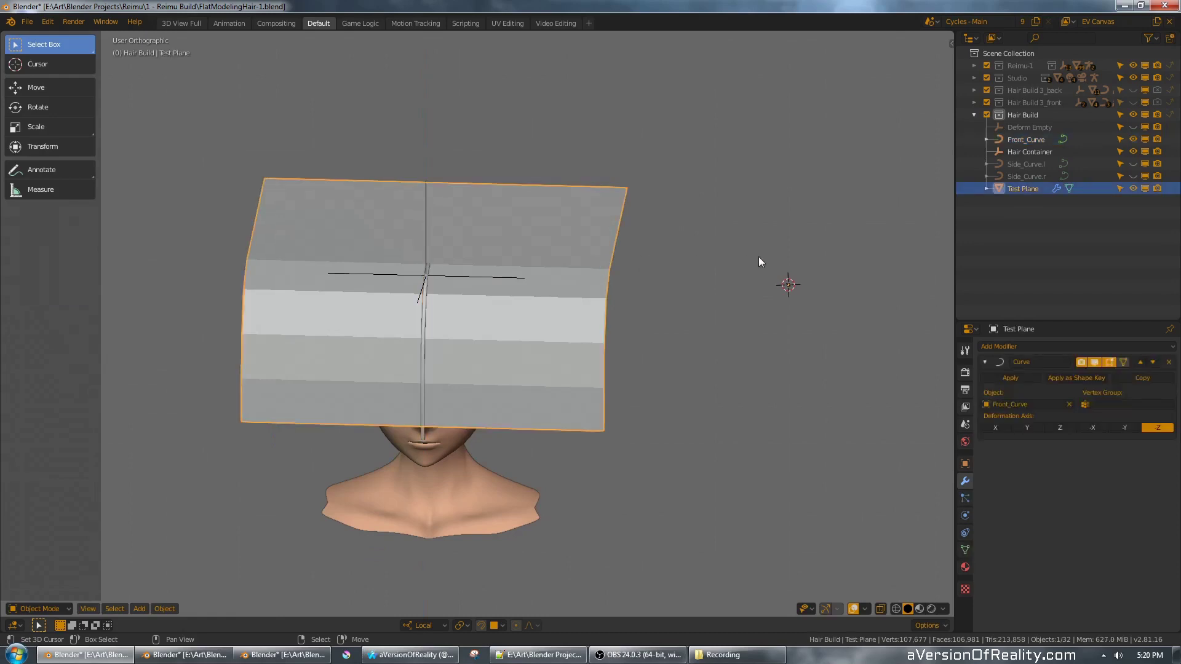
key(g)
key(z)
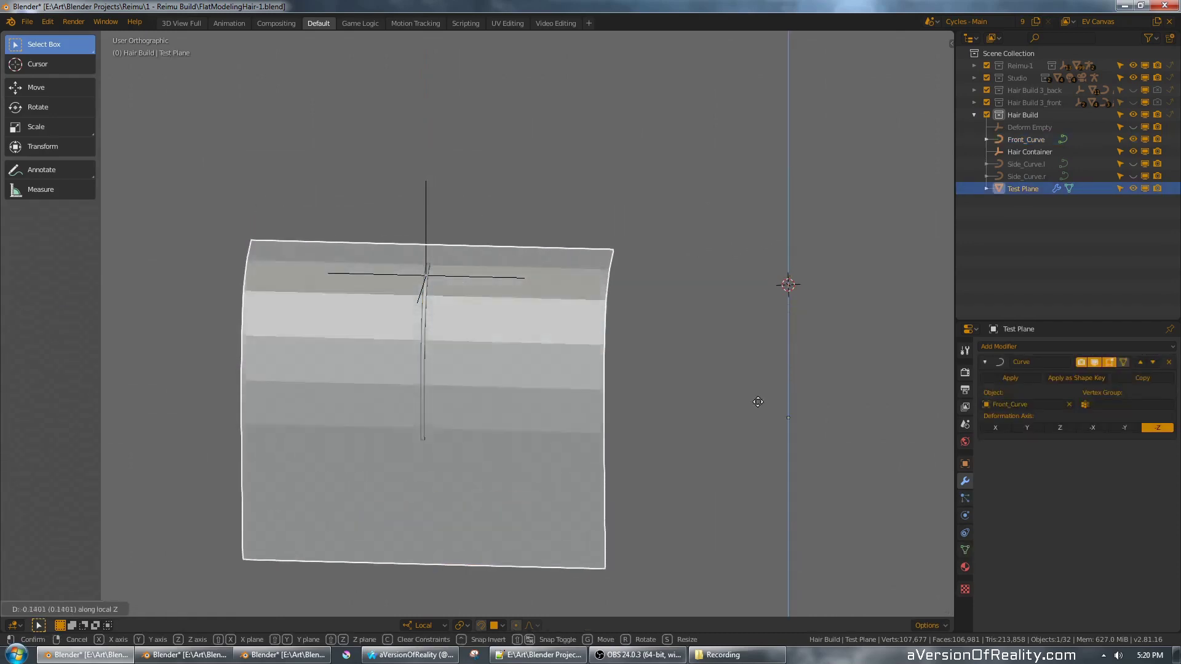
right_click(787, 354)
middle_drag(787, 353, 736, 290)
key(g)
key(z)
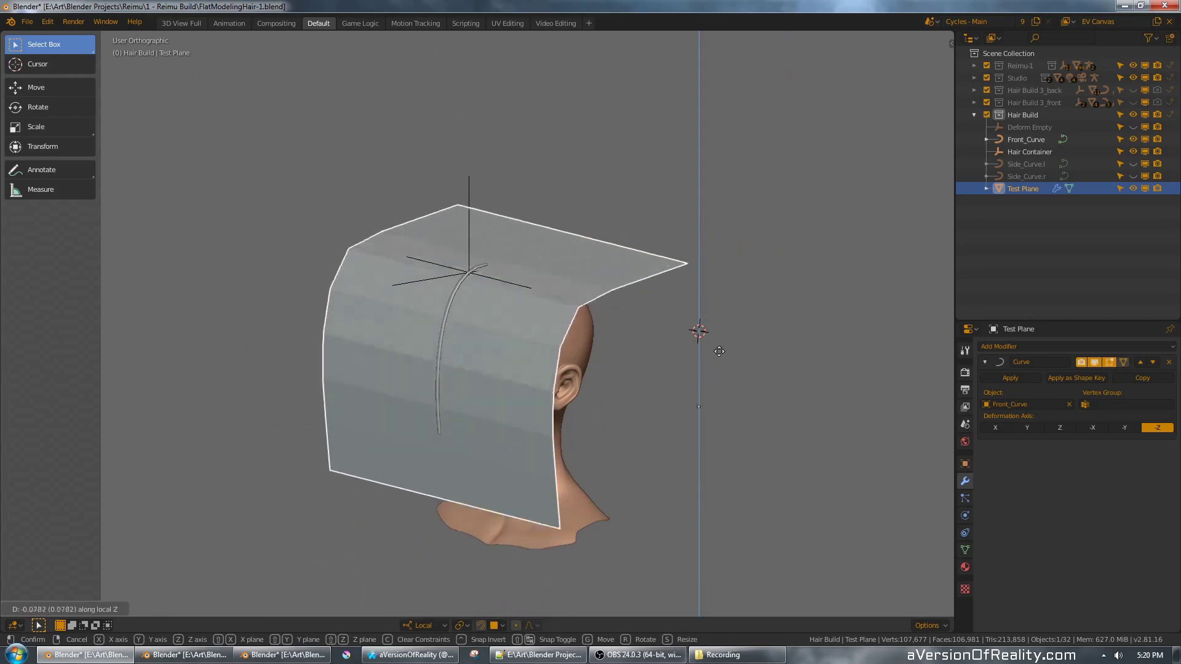
click(761, 294)
- Try sliding Test Plane's mesh along local Z in Edit Mode, and examine its alignment with the curve from the side
key(Tab)
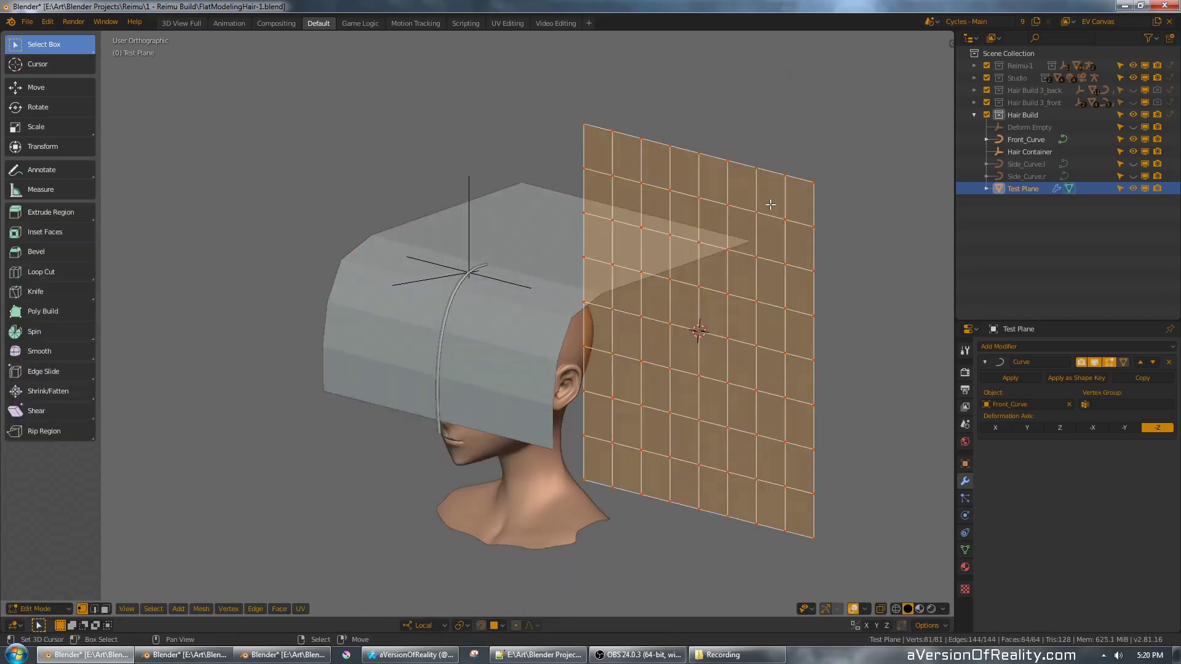
key(g)
key(z)
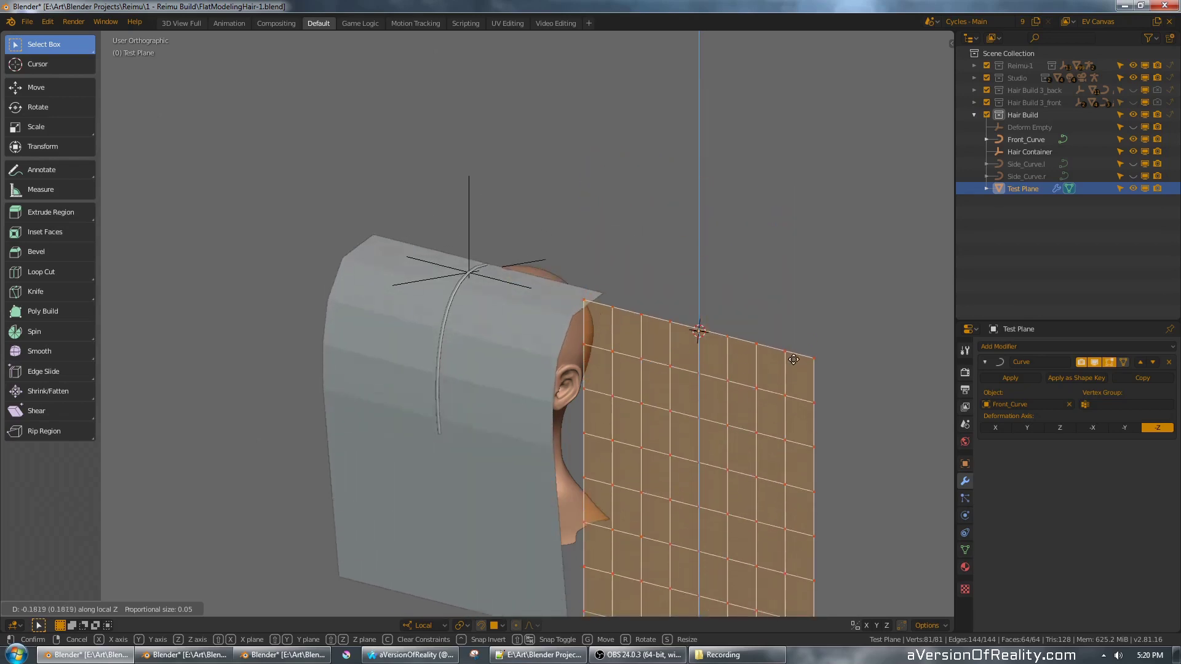
right_click(797, 273)
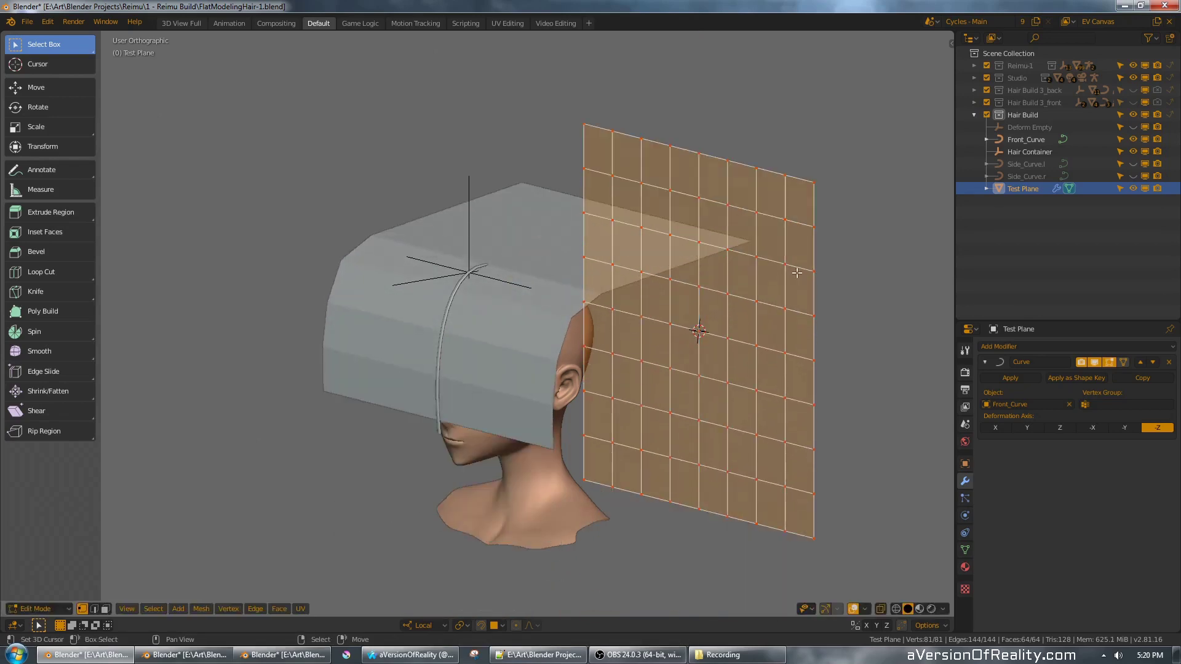
key(KP_1)
key(KP_3)
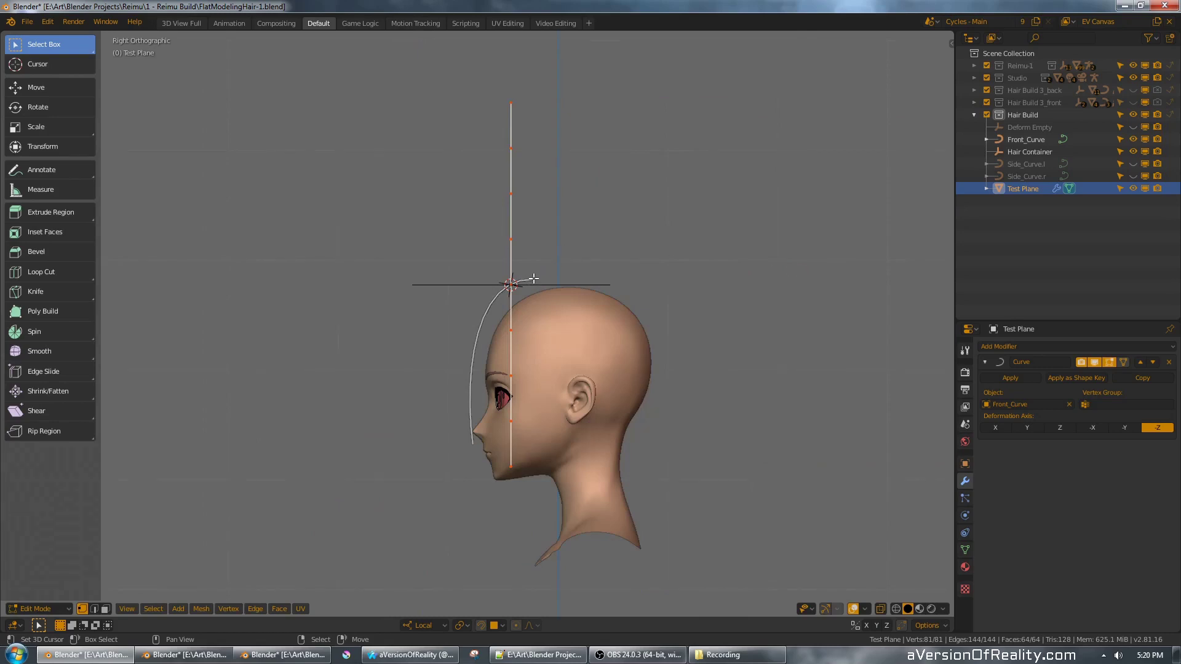
key(KP_1)
- Try moving Test Plane's whole mesh -0.184 along local Z in front view, and undo the move
middle_drag(736, 192, 618, 208)
key(g)
key(z)
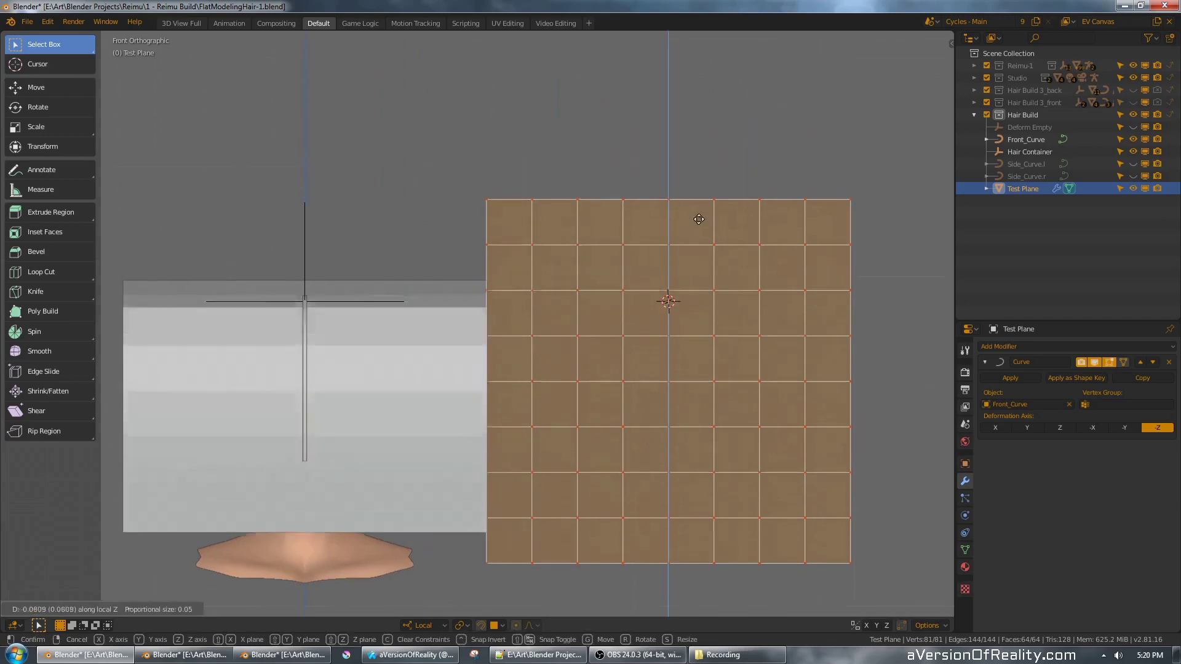
click(694, 308)
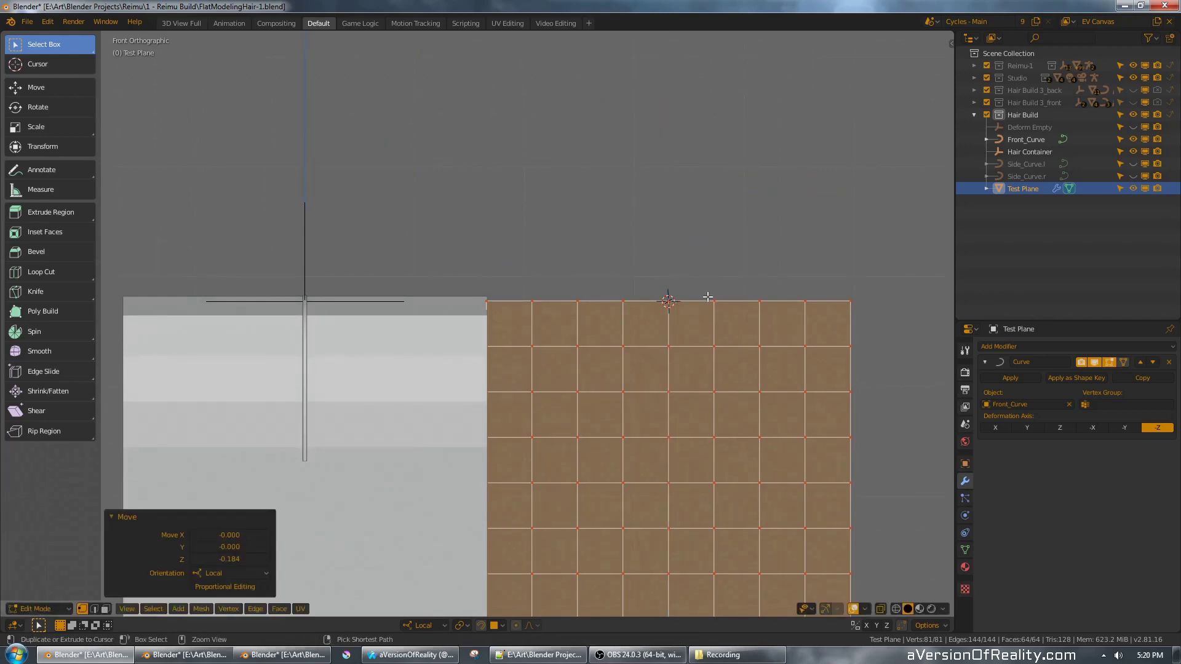
key(ctrl+z)
- Select Test Plane's top edge row and snap the 3D cursor to it
alt+click(697, 130)
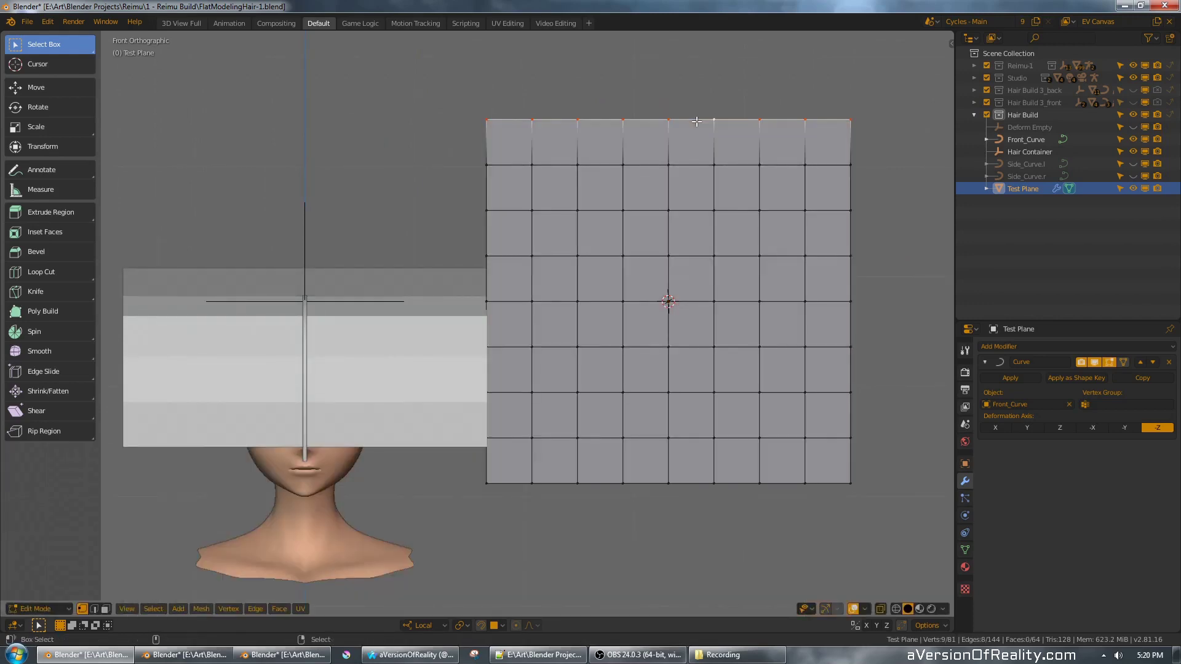
key(shift+s)
click(695, 187)
- In Object Mode, hide the Curve modifier's viewport effect and set Test Plane's origin to the 3D cursor
key(Tab)
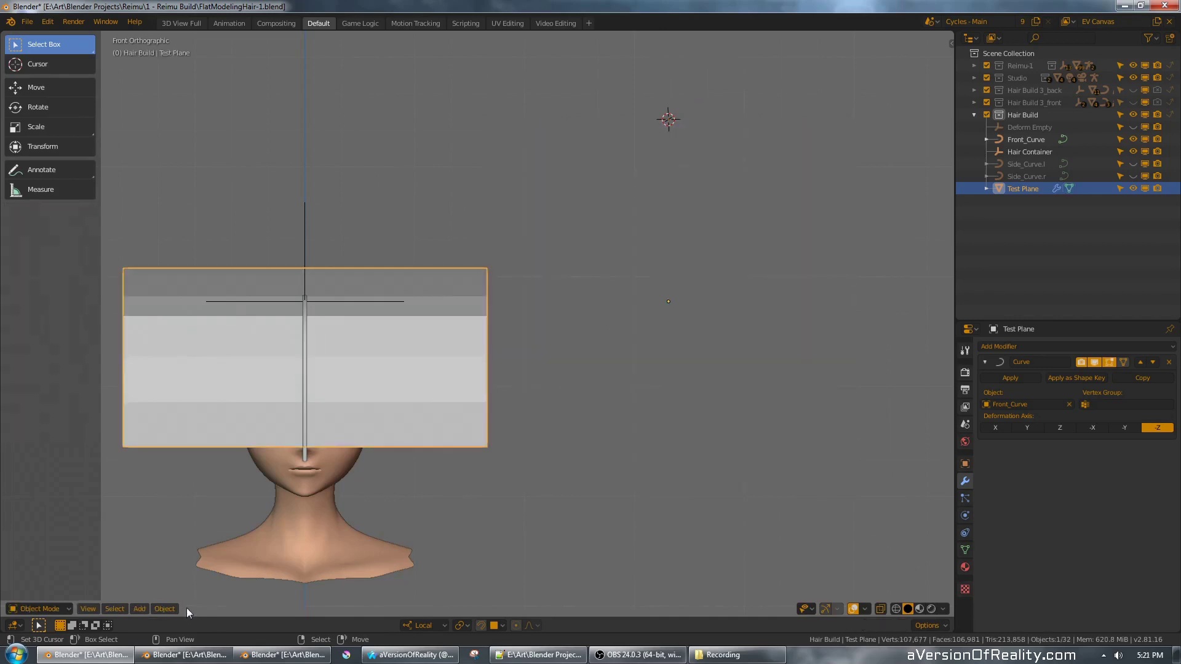
click(1091, 363)
click(164, 608)
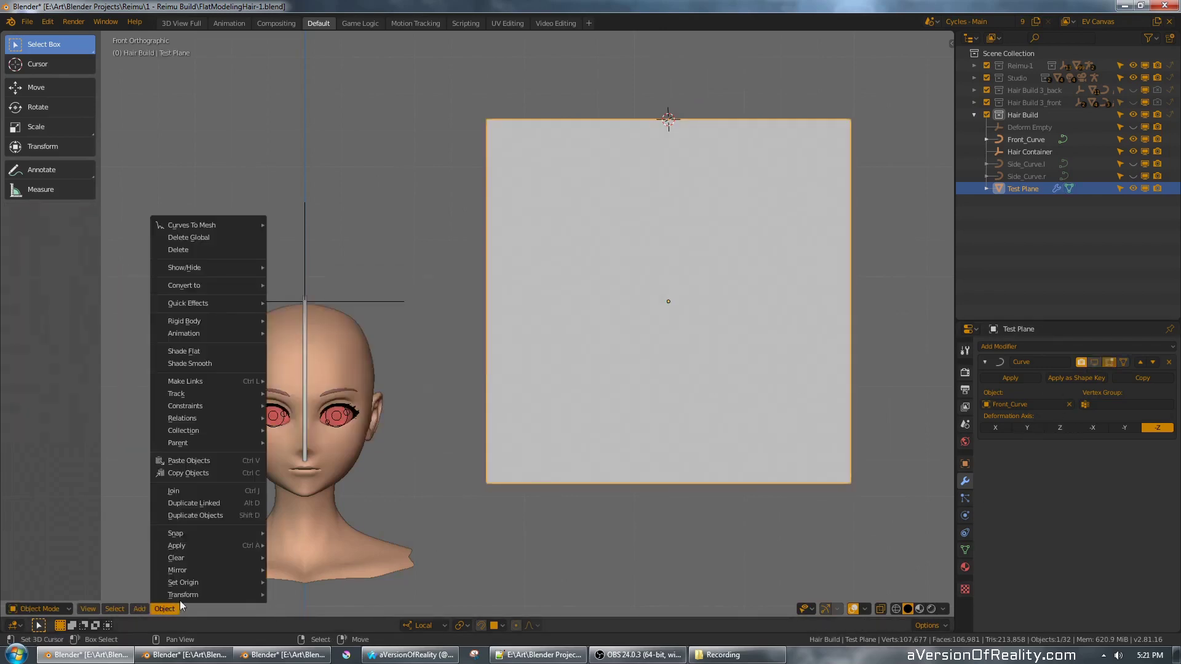
mouse_move(229, 583)
click(379, 554)
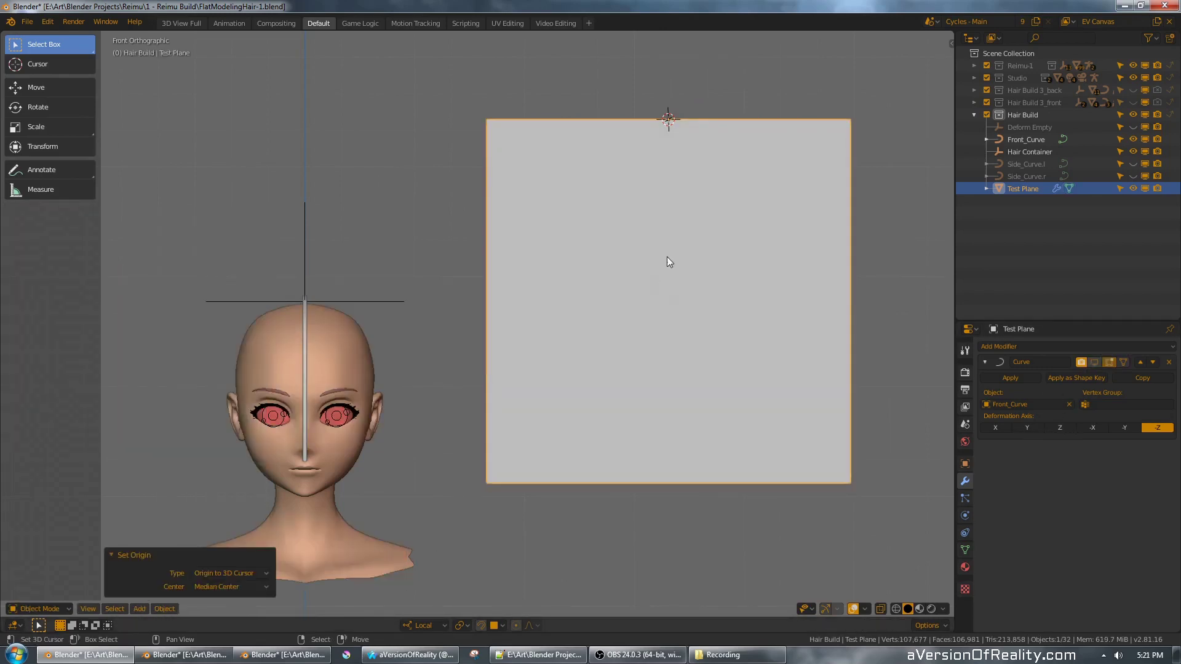
- Snap the 3D cursor to Front_Curve's origin and snap Test Plane to the cursor
right_click(305, 311)
key(shift+s)
click(535, 273)
right_click(615, 183)
key(shift+s)
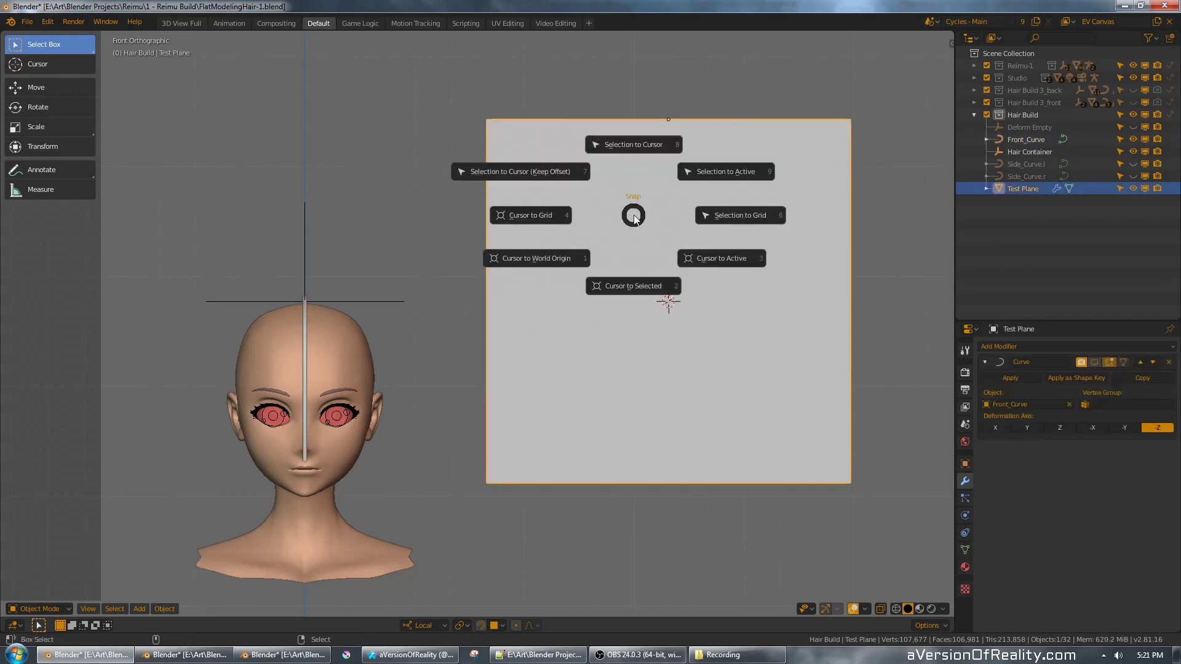
click(634, 150)
- Enable the Curve modifier's viewport display on the repositioned Test Plane and view the wrapped mesh at an angle
middle_drag(658, 252, 648, 283)
shift+middle_drag(658, 323, 659, 256)
click(1095, 362)
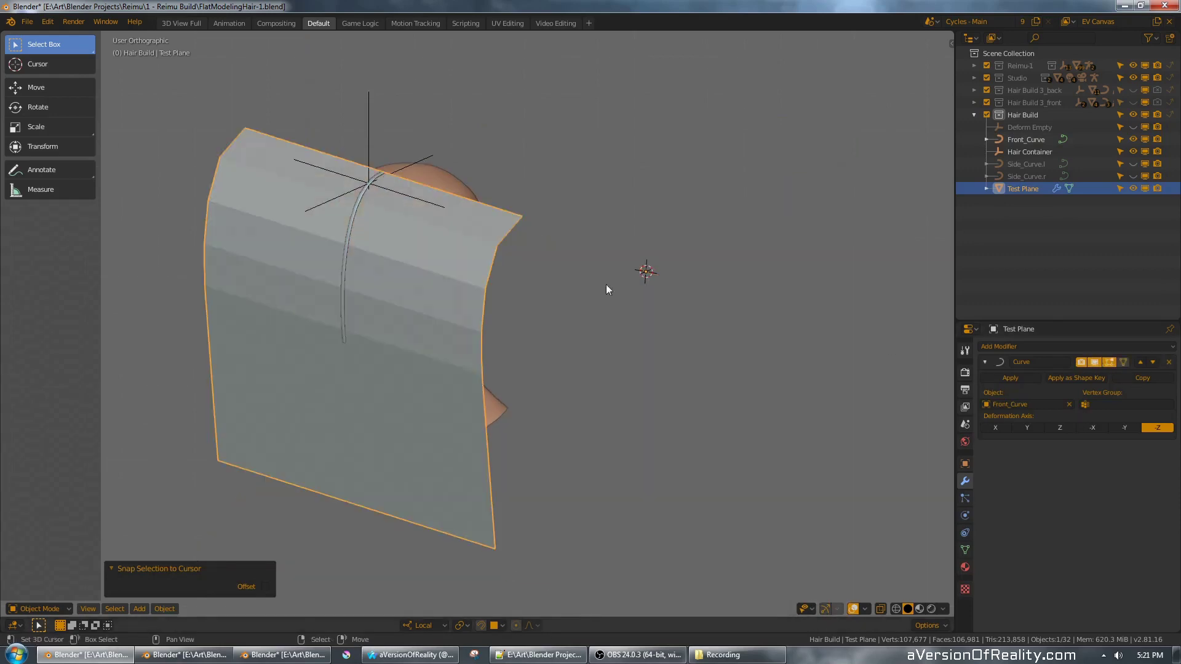
- In Edit Mode, enable the Curve modifier's on-cage display for Test Plane, examine the deformed editing cage, and return to Object Mode
middle_drag(606, 285, 508, 234)
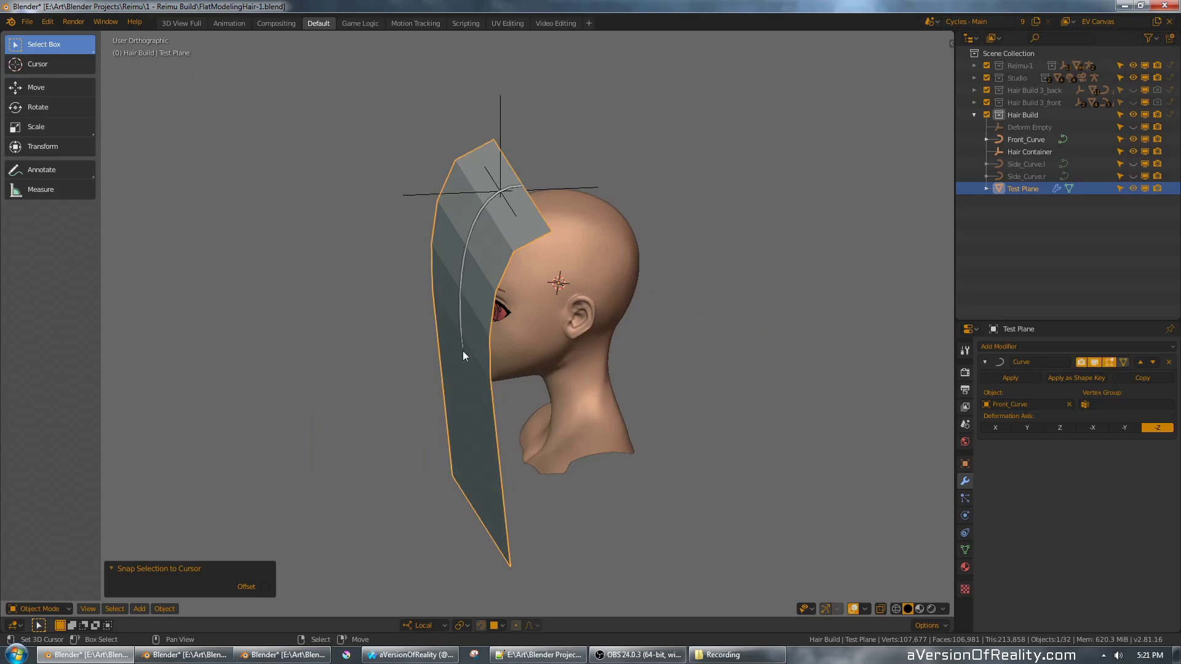
middle_drag(462, 350, 569, 346)
key(Tab)
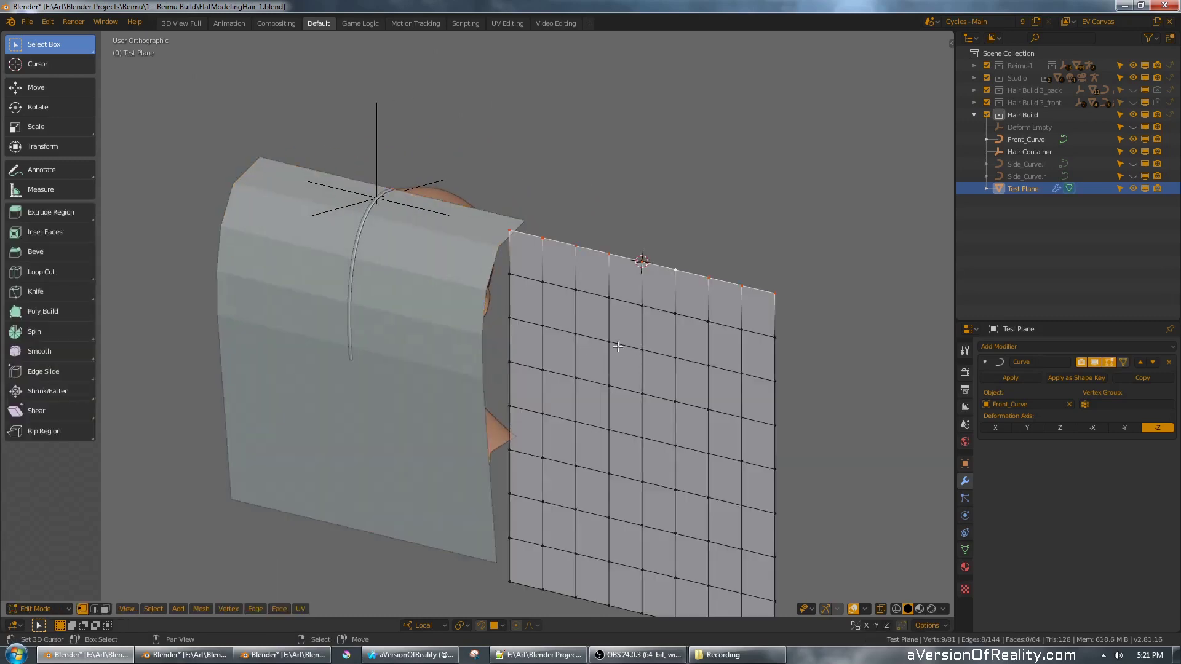
click(1123, 362)
middle_drag(670, 343, 632, 315)
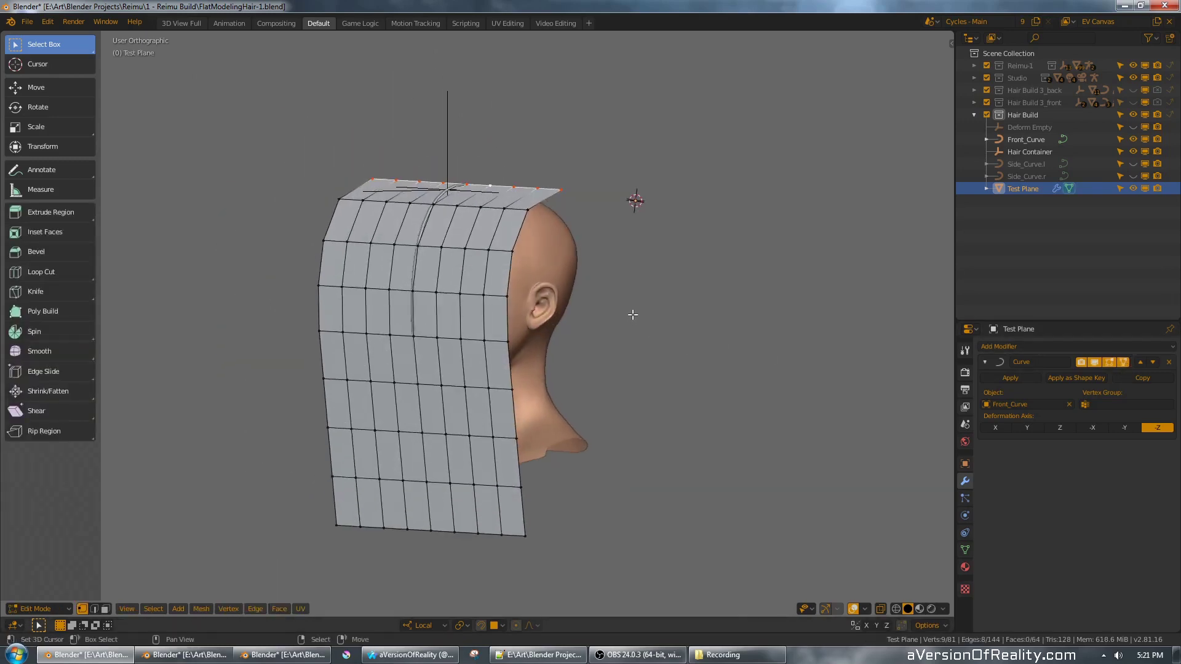
shift+middle_drag(565, 328, 640, 279)
scroll(640, 279, up, 3)
middle_drag(502, 303, 545, 299)
scroll(389, 382, down, 1)
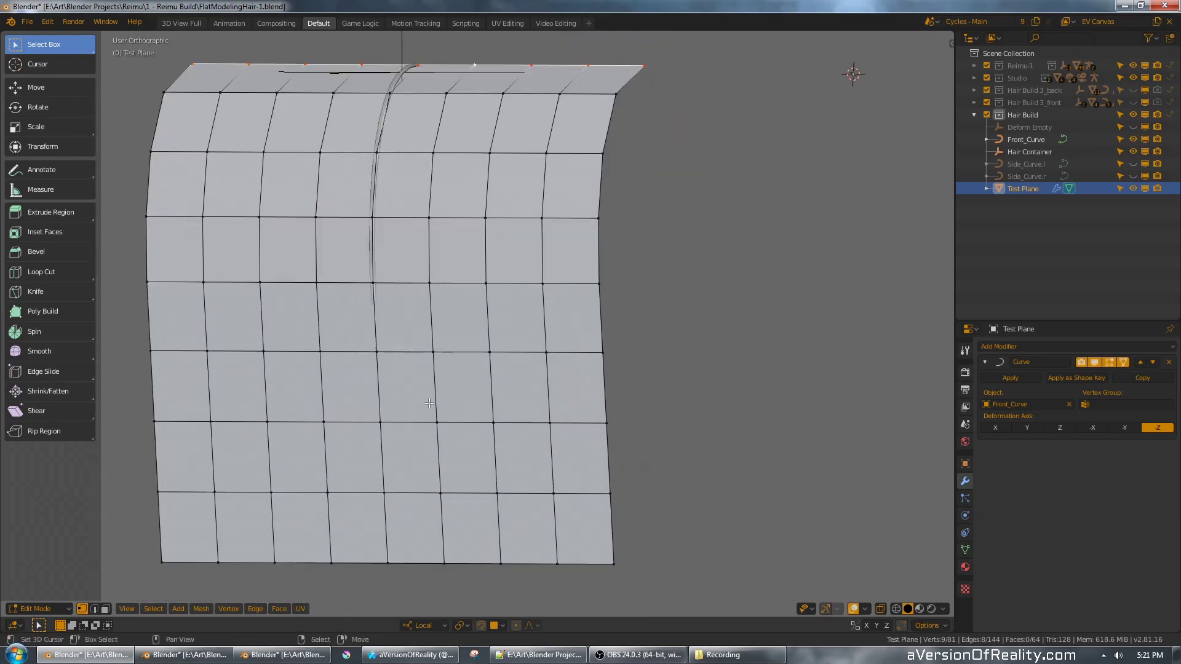
key(KP_1)
key(Tab)
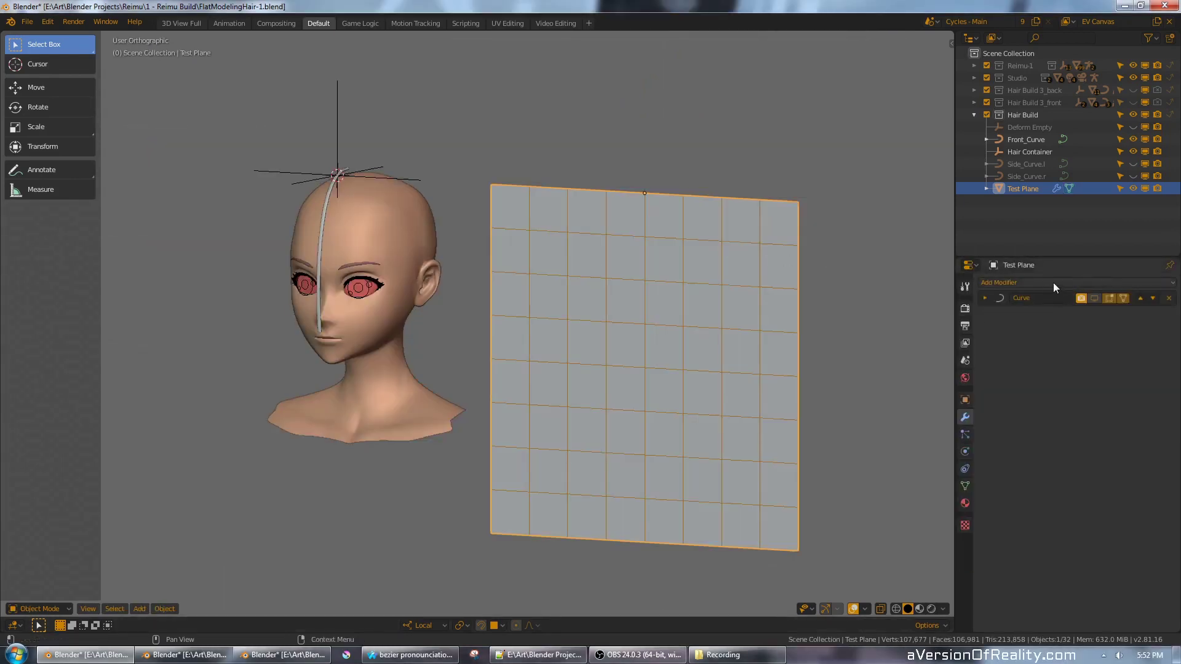
- Add a Simple Deform modifier to Test Plane, compare its Taper and Stretch modes, and set it to Bend with a 100° angle
click(1053, 282)
click(1068, 410)
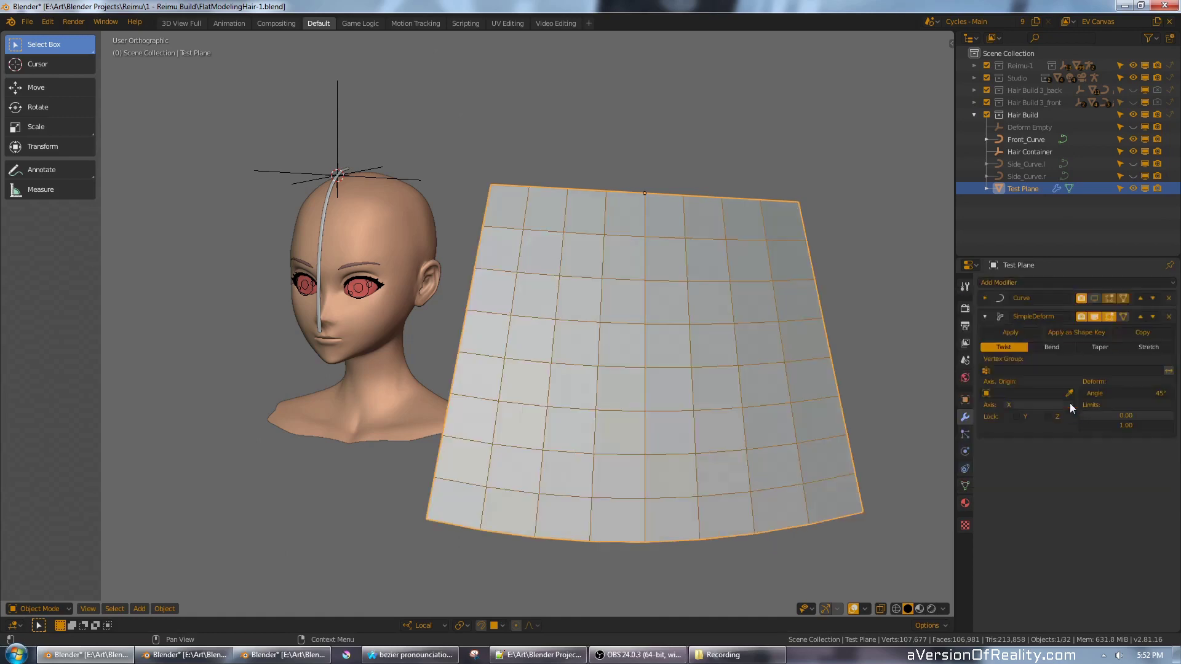
middle_drag(886, 295, 861, 285)
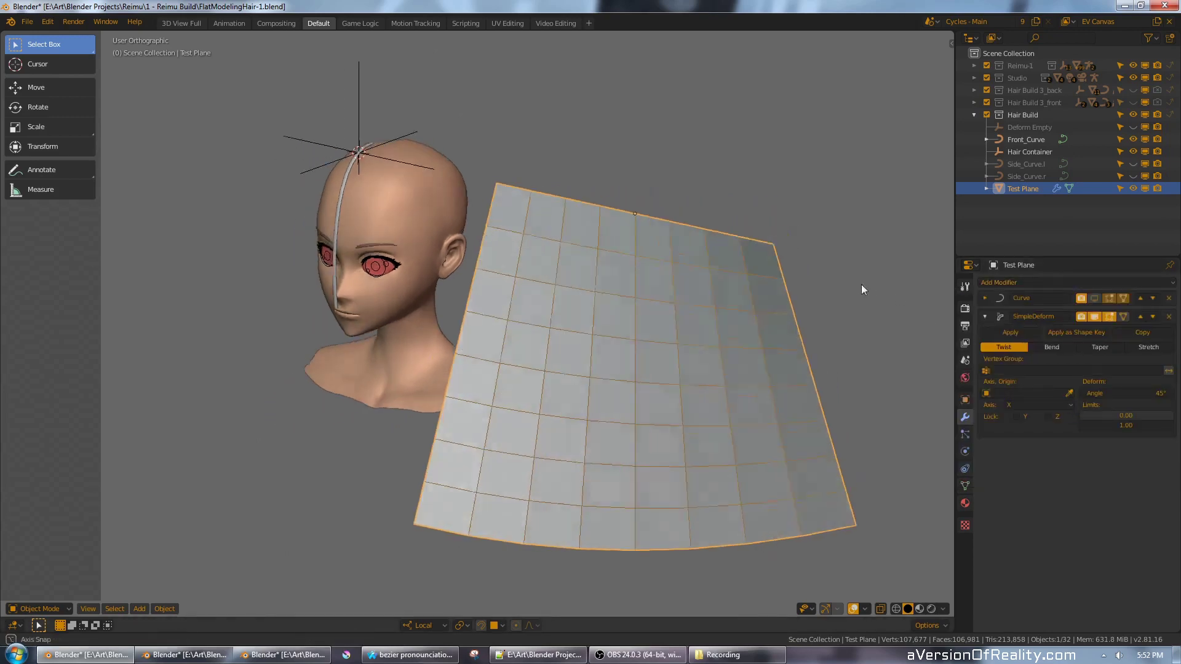
click(1056, 349)
click(1111, 349)
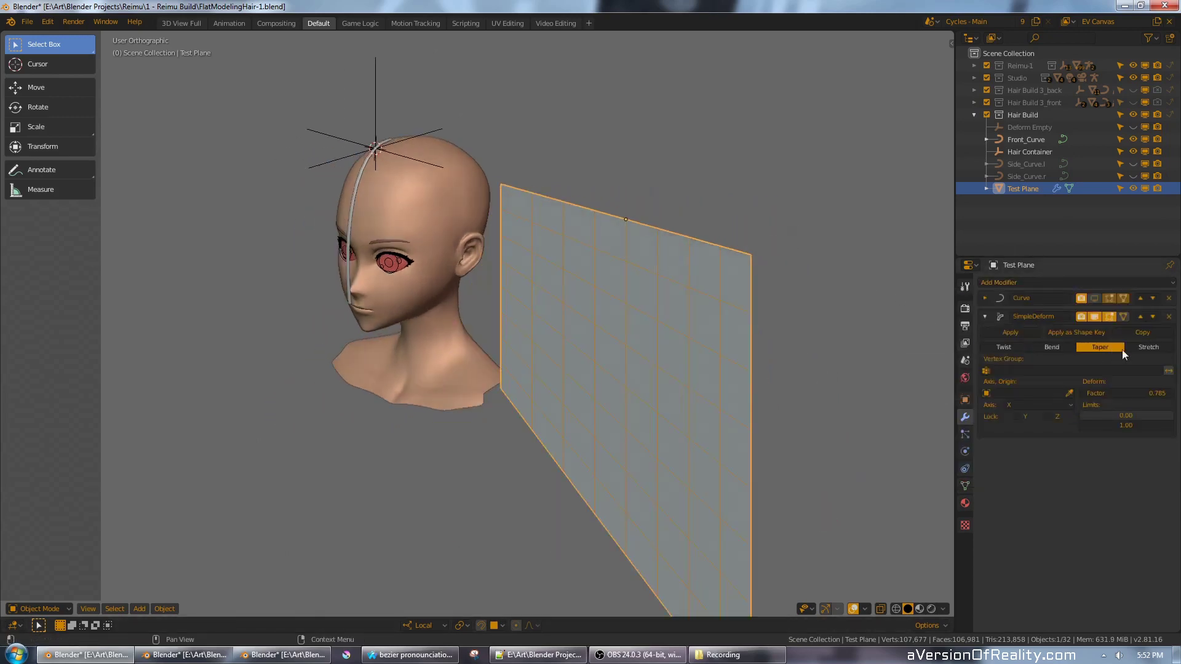
click(1153, 349)
click(1092, 348)
click(1056, 348)
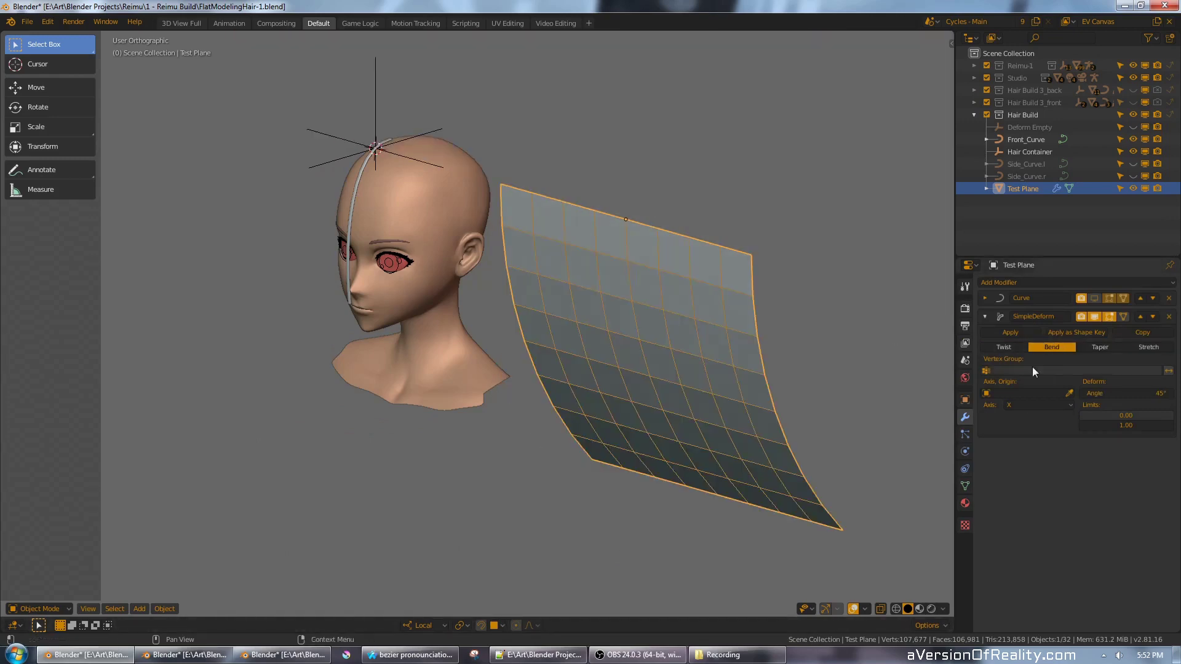
drag(1100, 393, 1151, 393)
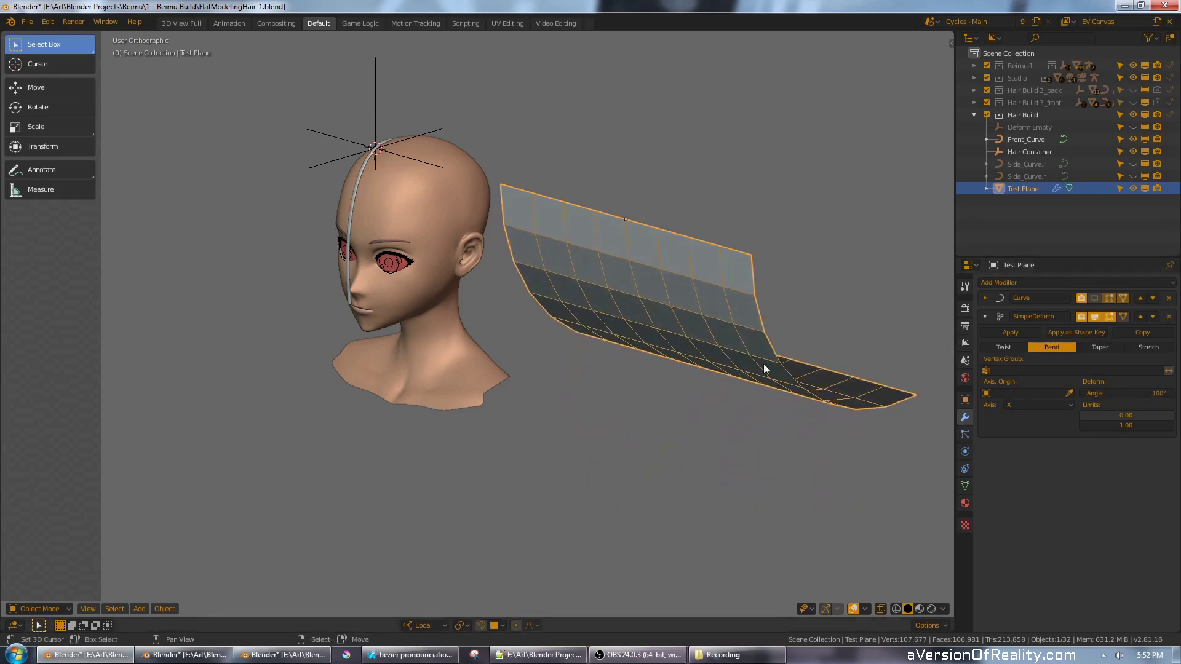
- Compare the bend on the Z, Y and X axes, set Simple Deform's axis to Z, and view the curved plane from several angles
click(1021, 406)
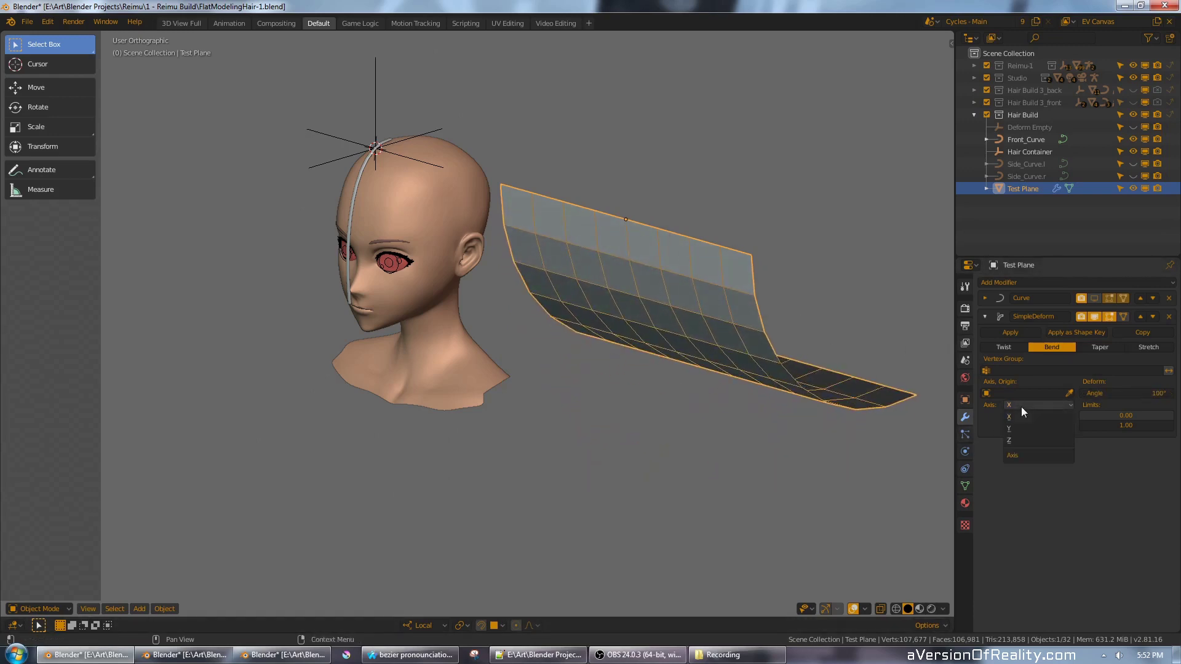
click(1031, 442)
click(1043, 407)
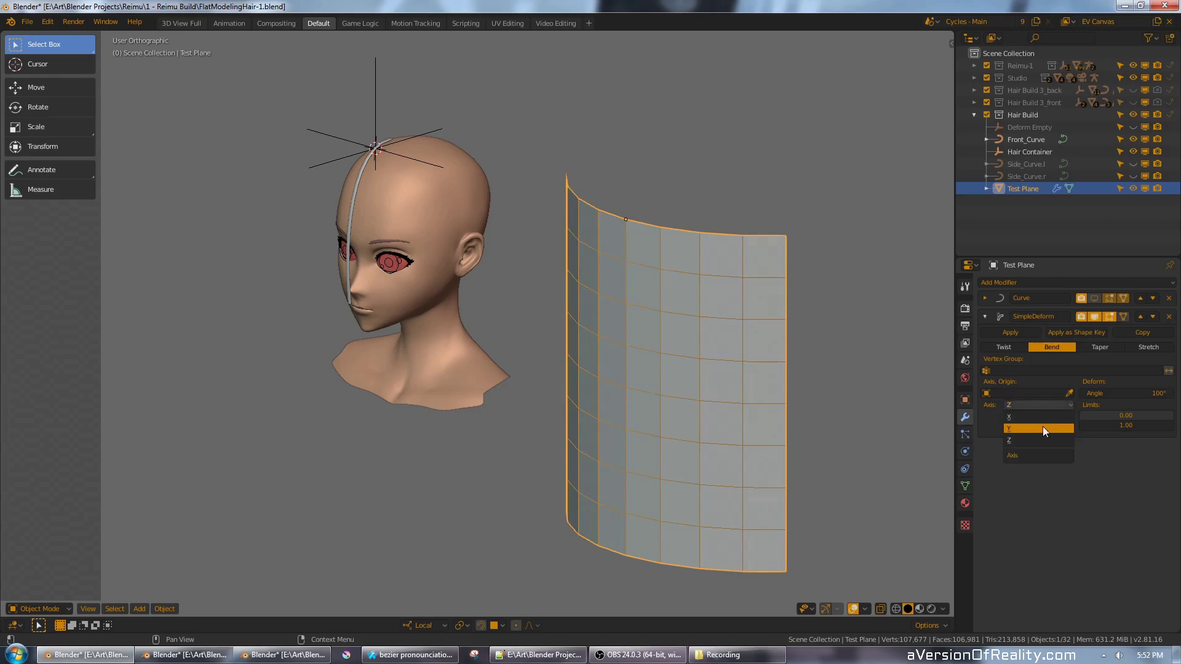
click(1043, 426)
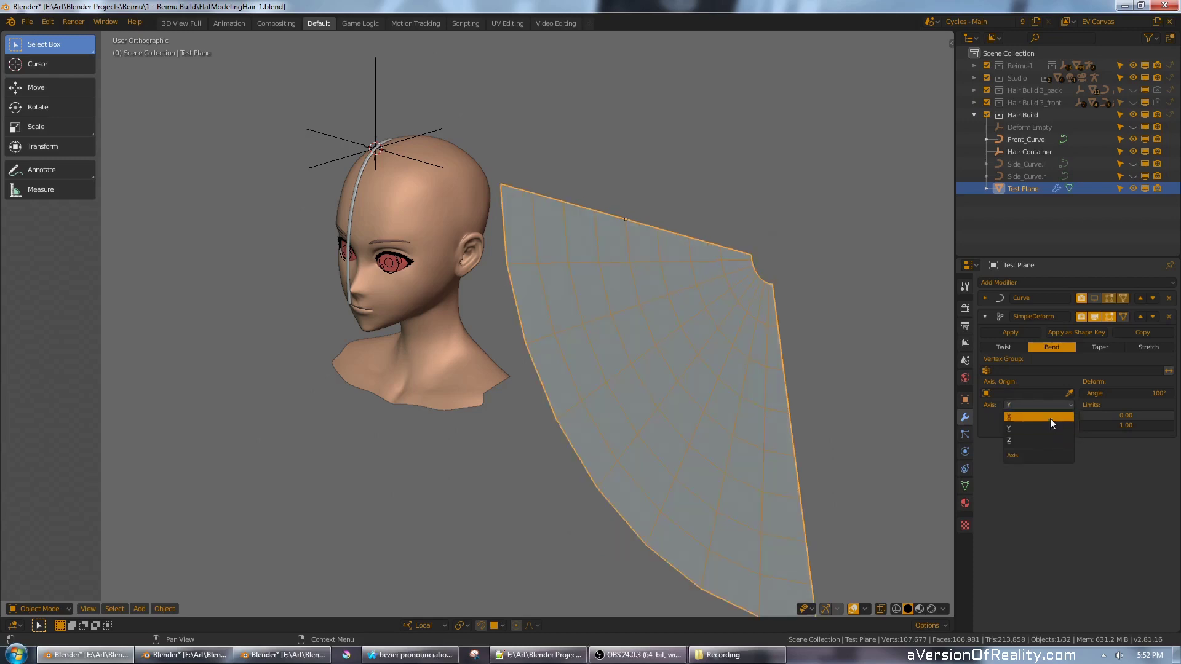
click(1051, 417)
drag(1159, 427, 1103, 418)
click(1059, 441)
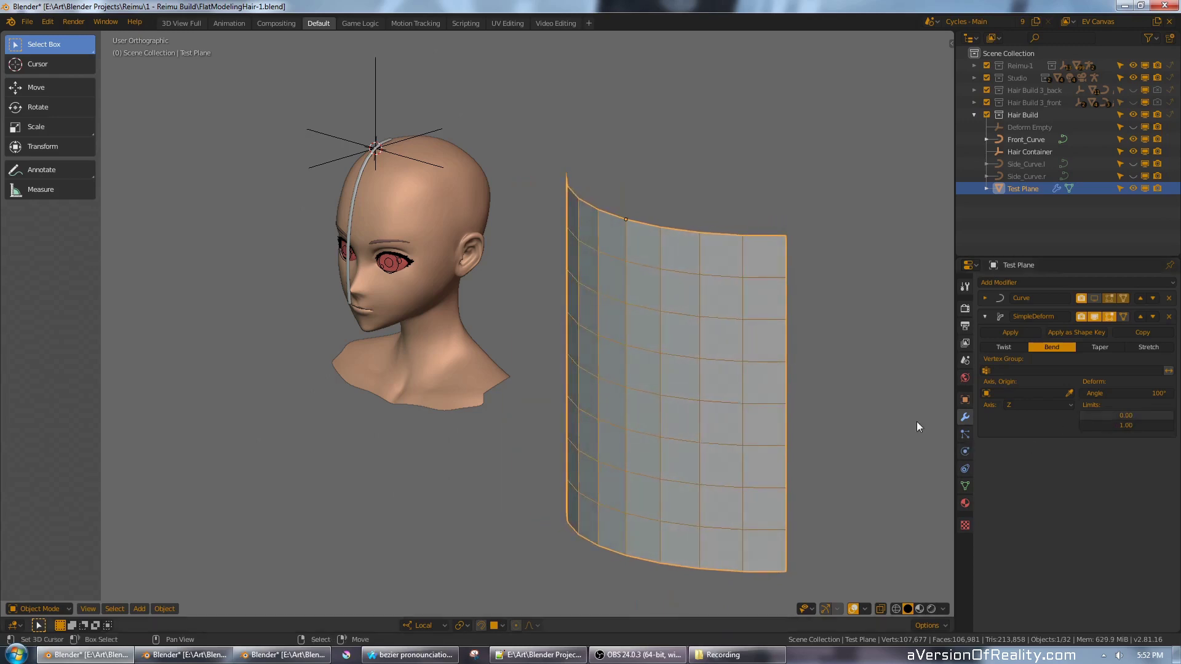
middle_drag(843, 360, 801, 356)
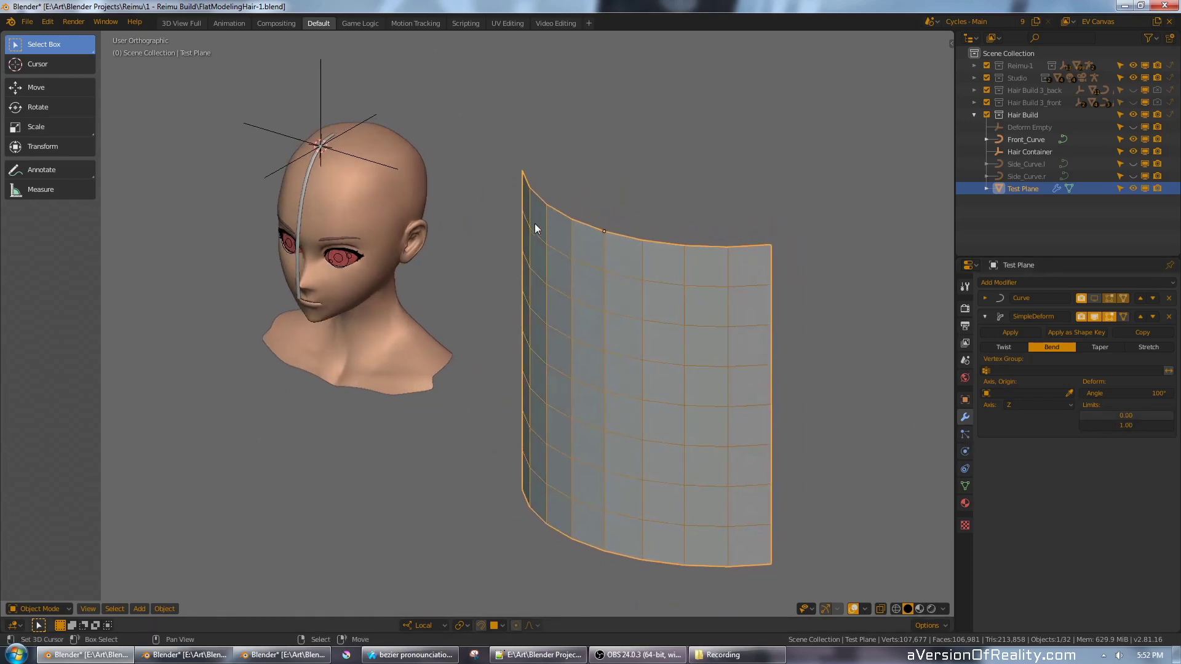
middle_drag(535, 223, 581, 279)
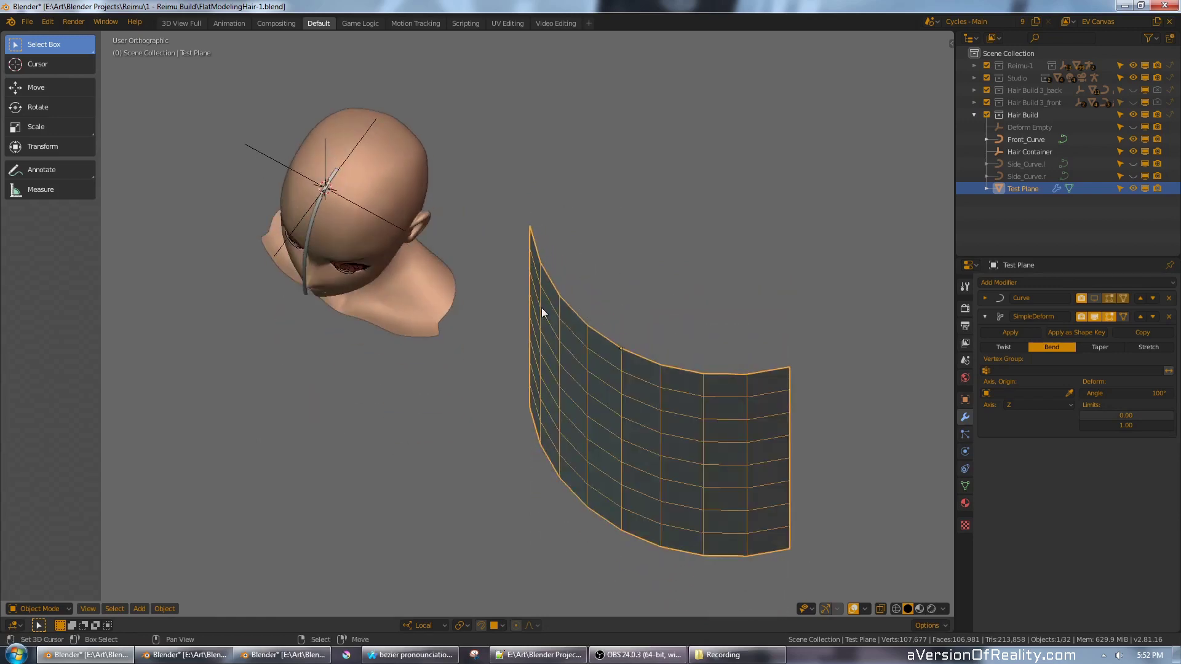
middle_drag(814, 400, 807, 326)
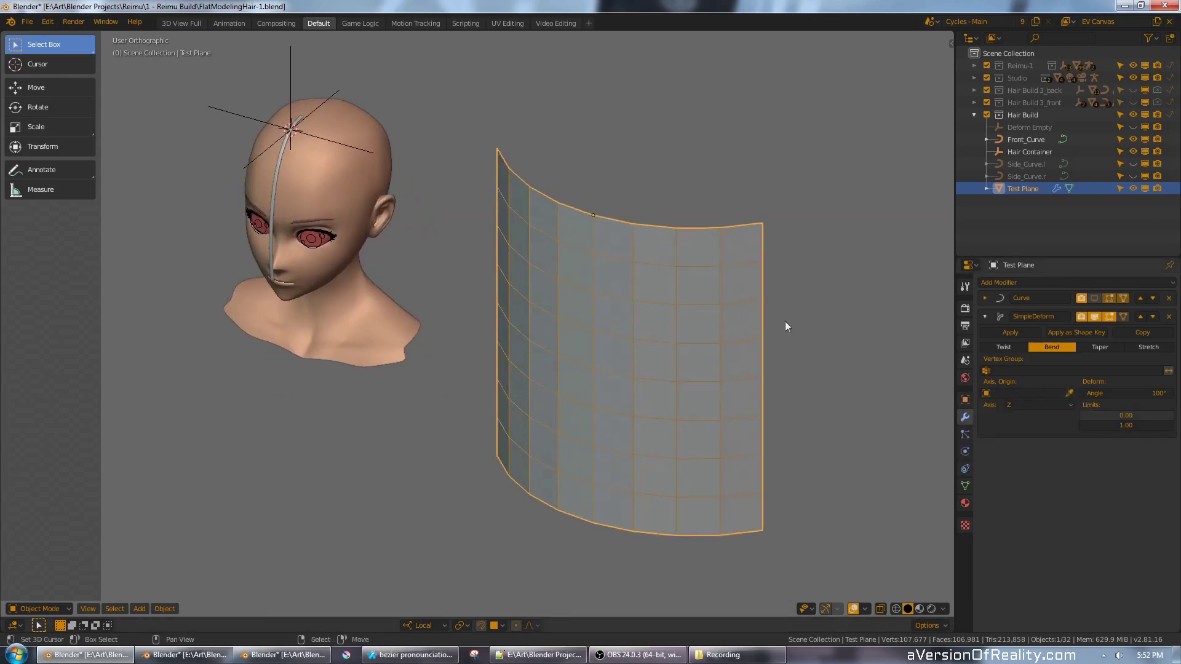
- Add an Arrows empty at the 3D cursor on Test Plane's origin and set its display size to 0.1
key(shift+a)
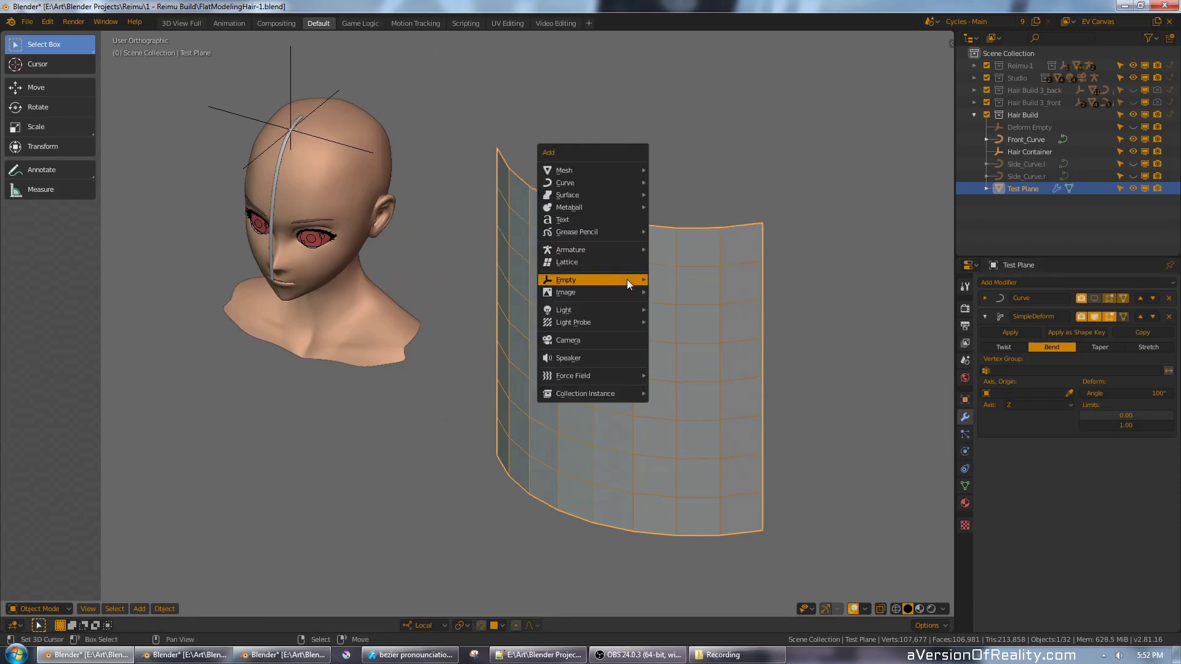
mouse_move(626, 280)
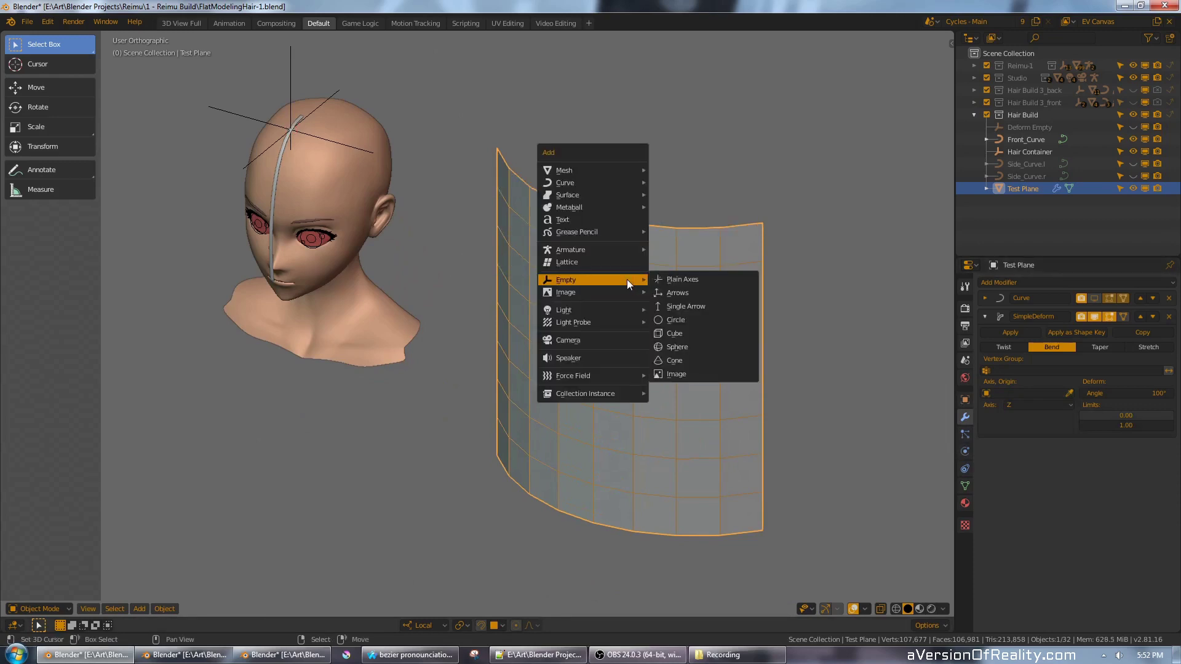
click(712, 292)
click(965, 452)
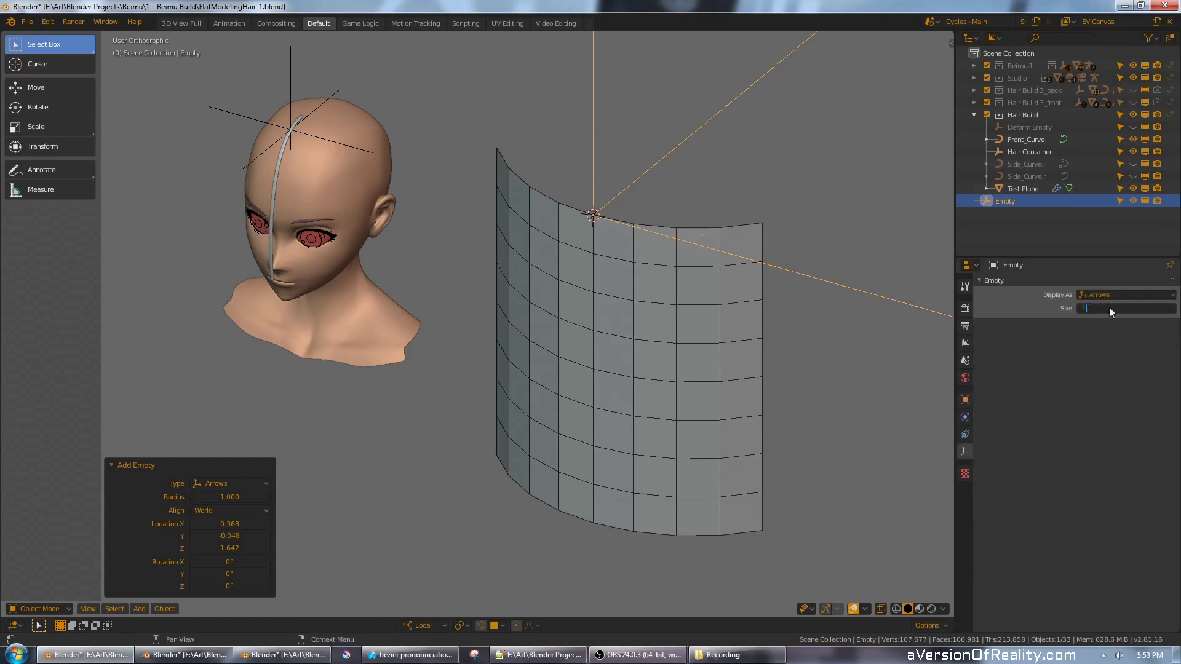
key(Return)
- Assign the Empty as the axis origin of Test Plane's Simple Deform modifier and select the Empty
click(725, 243)
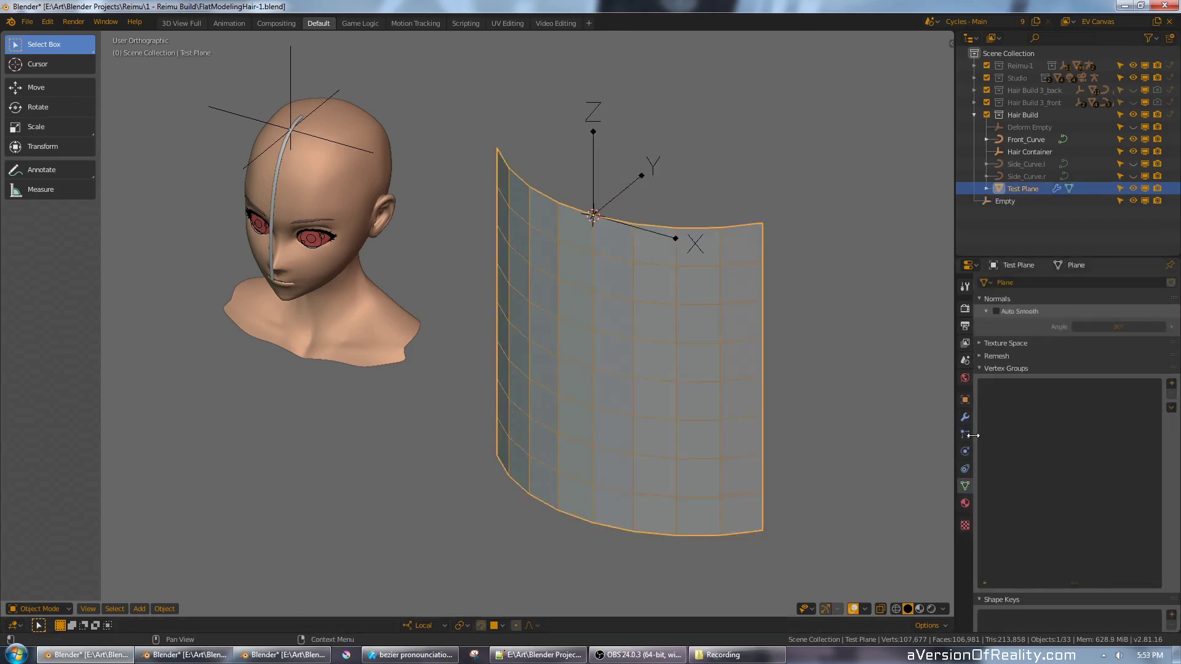
click(966, 417)
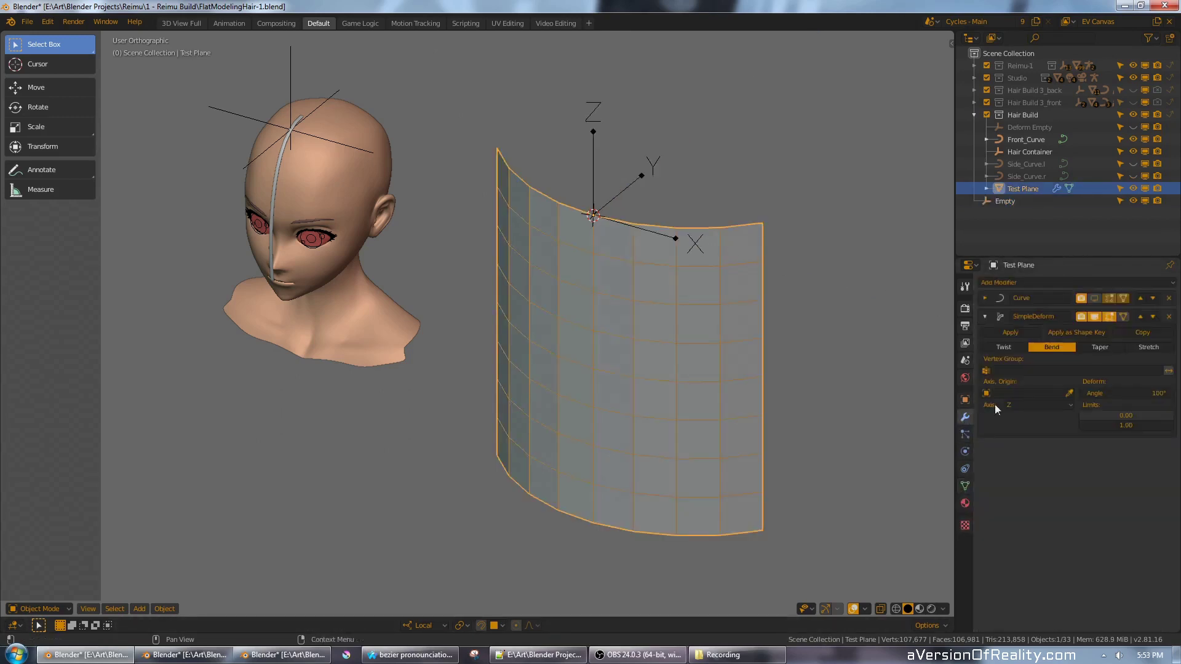
click(630, 182)
- Try moving the Empty along its local X, Z and Y axes to preview its influence on the bend
key(g)
key(x)
key(x)
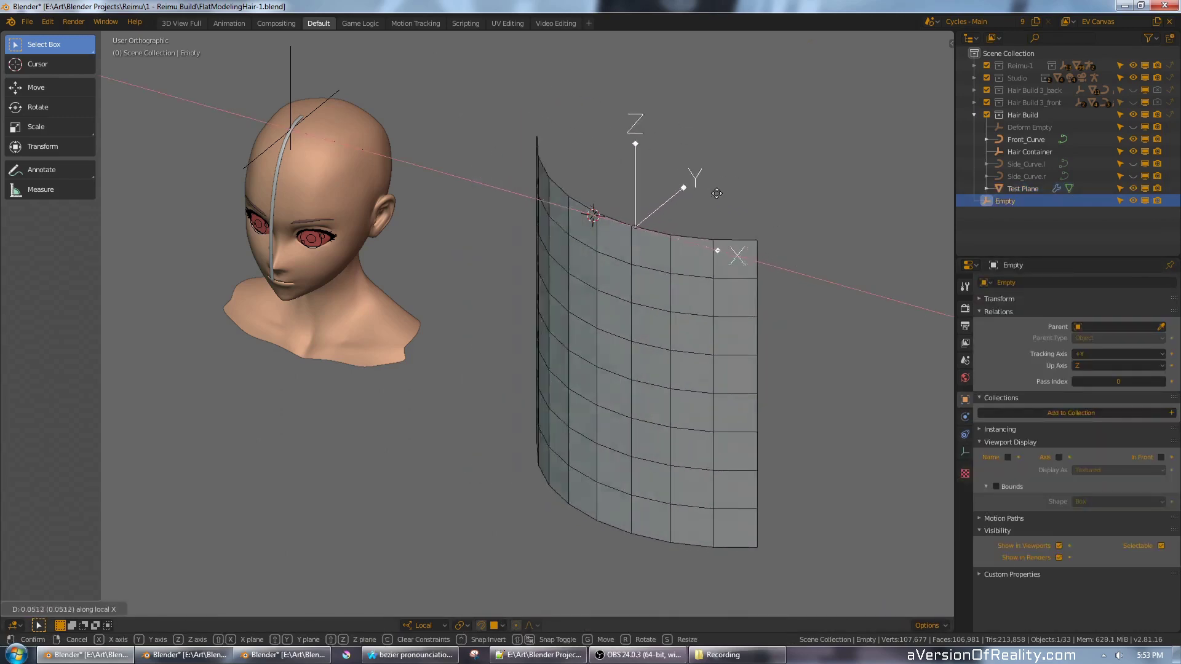
key(z)
key(z)
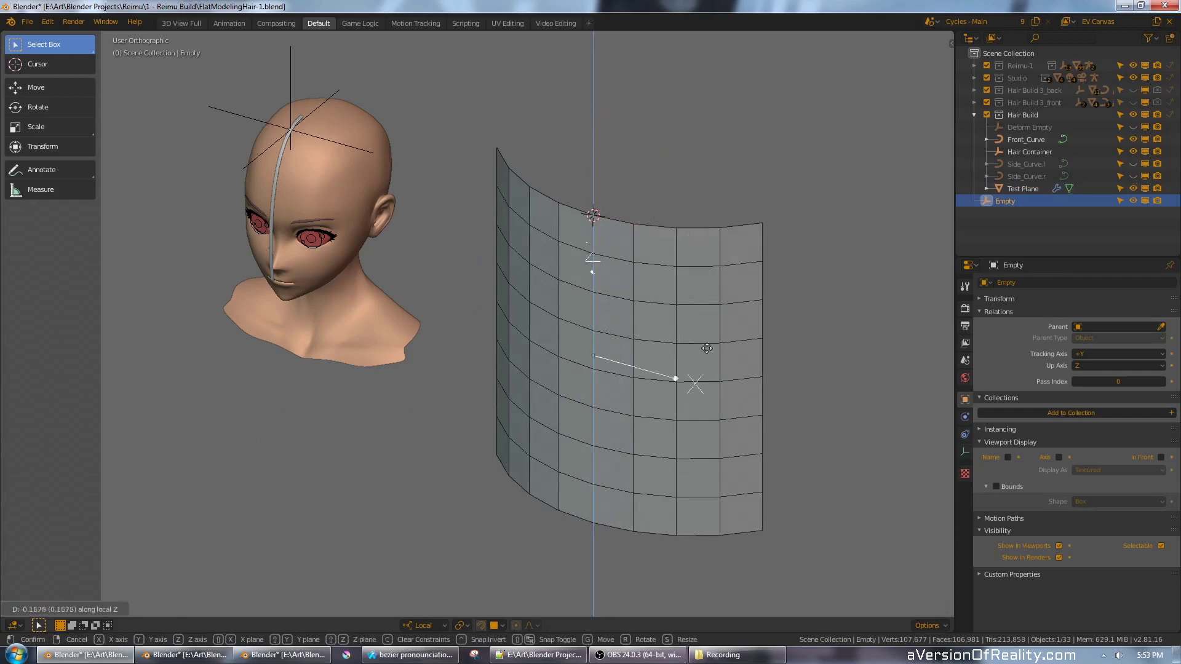
key(y)
key(y)
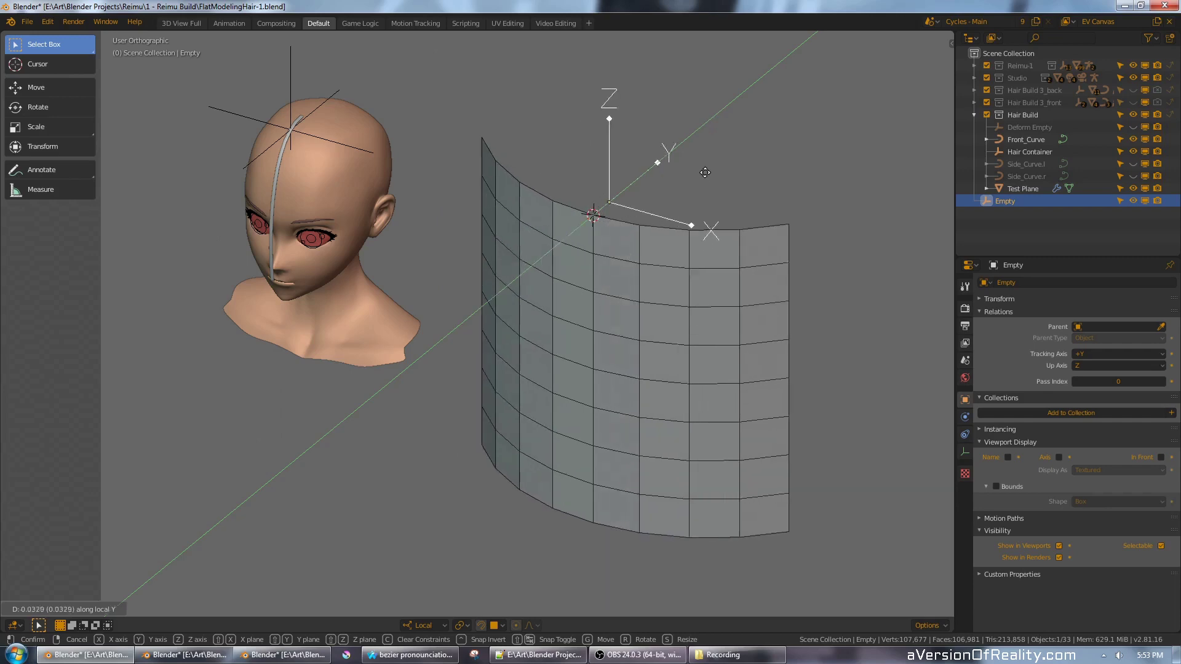
right_click(685, 220)
- On Test Plane, hide the Simple Deform modifier's viewport effect and show the Curve modifier's effect
middle_drag(685, 221, 858, 273)
right_click(708, 221)
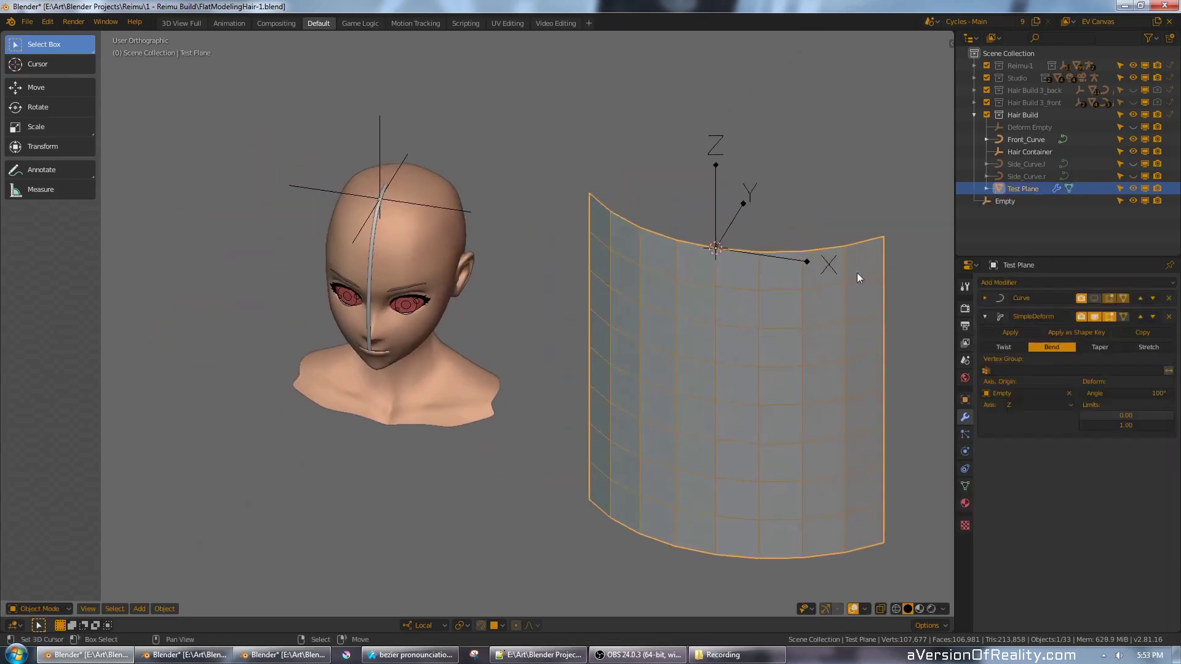
click(1094, 316)
click(1095, 298)
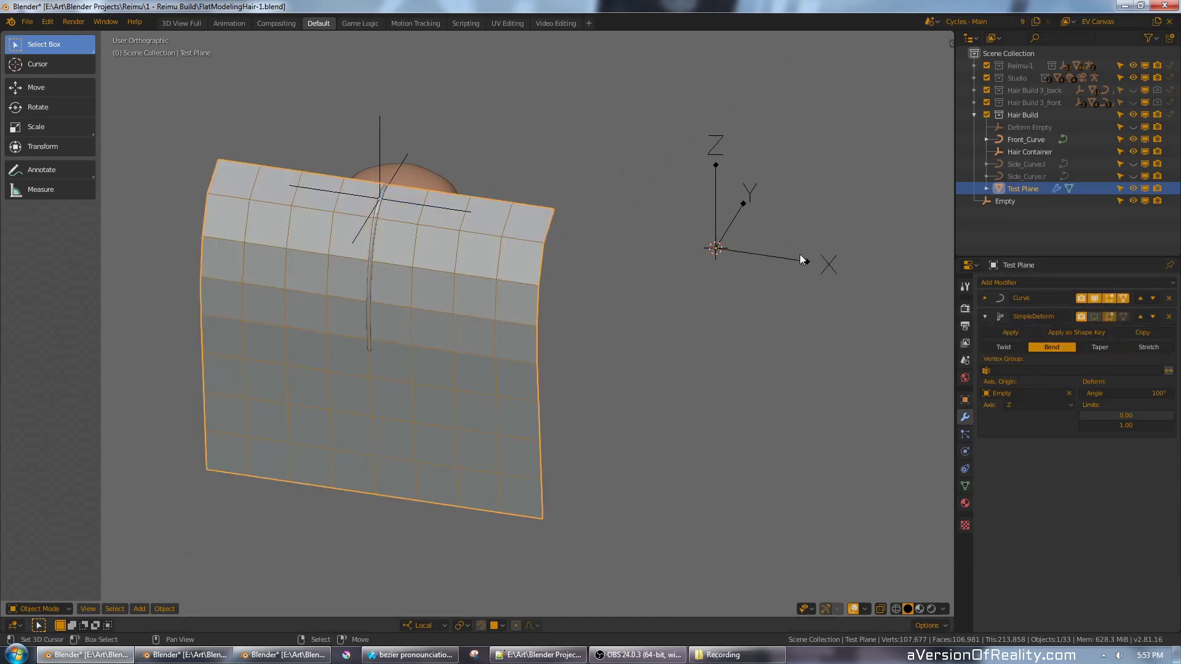
- Snap the 3D cursor to the curve's start point on top of the head and snap the Empty to the cursor
middle_drag(799, 254, 778, 272)
right_click(732, 250)
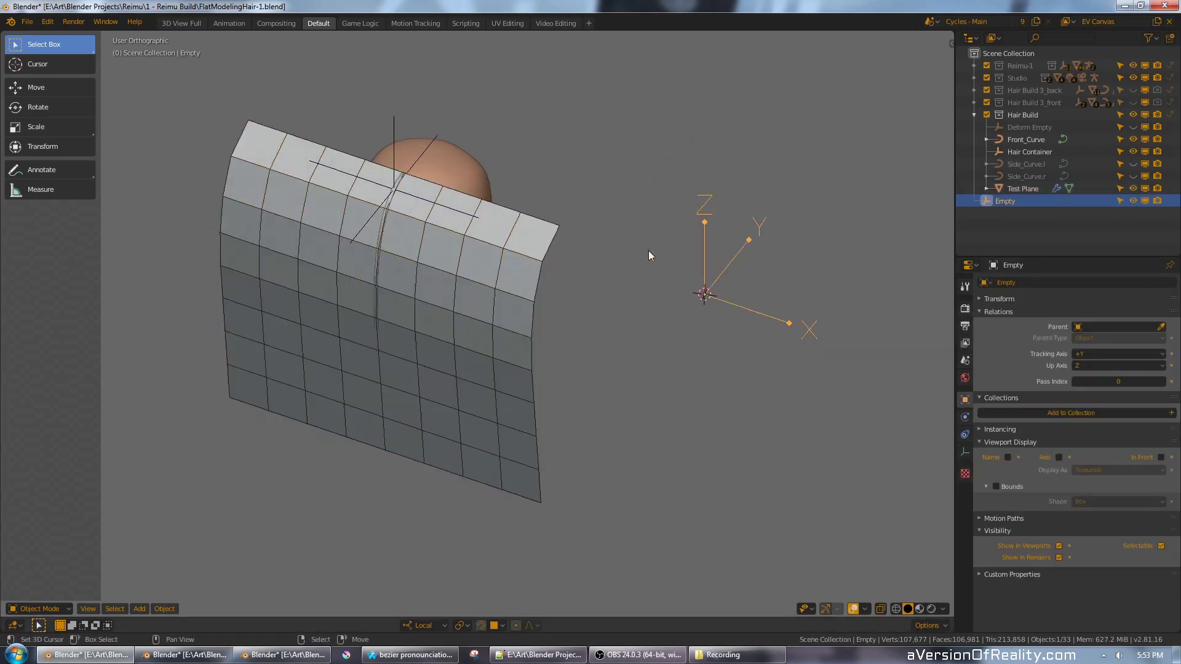
right_click(395, 185)
key(shift+s)
click(597, 244)
right_click(737, 268)
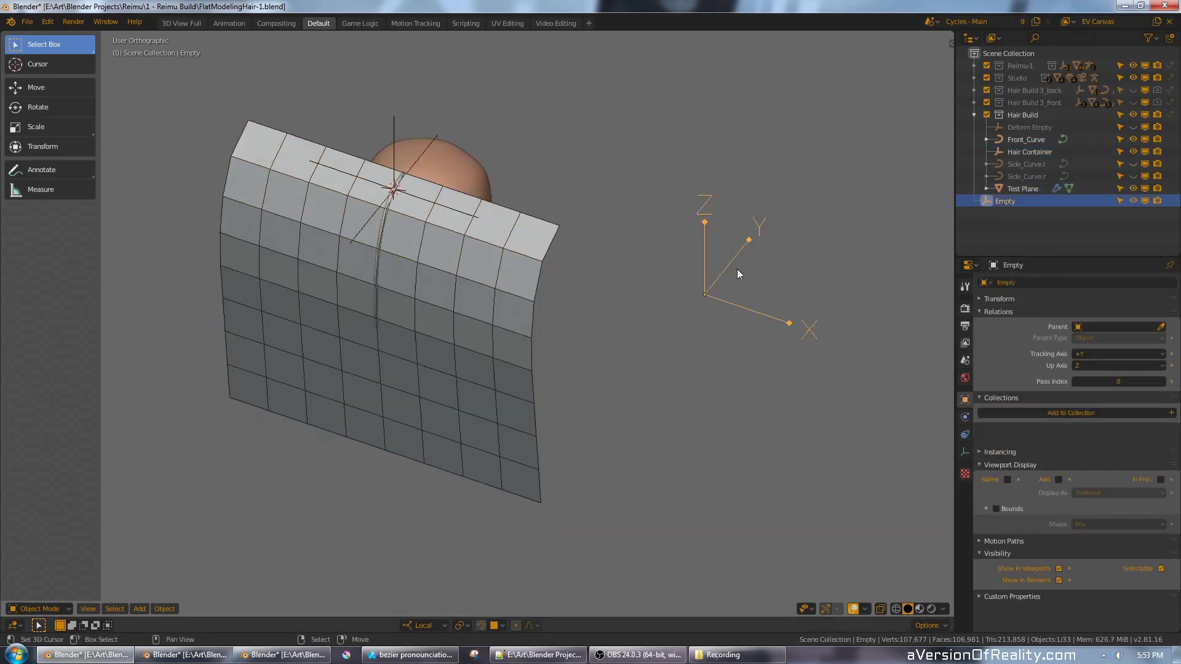
key(shift+s)
click(736, 201)
- Show Test Plane's Simple Deform effect in the viewport and move the Empty about -0.131 along its local Y axis
right_click(549, 240)
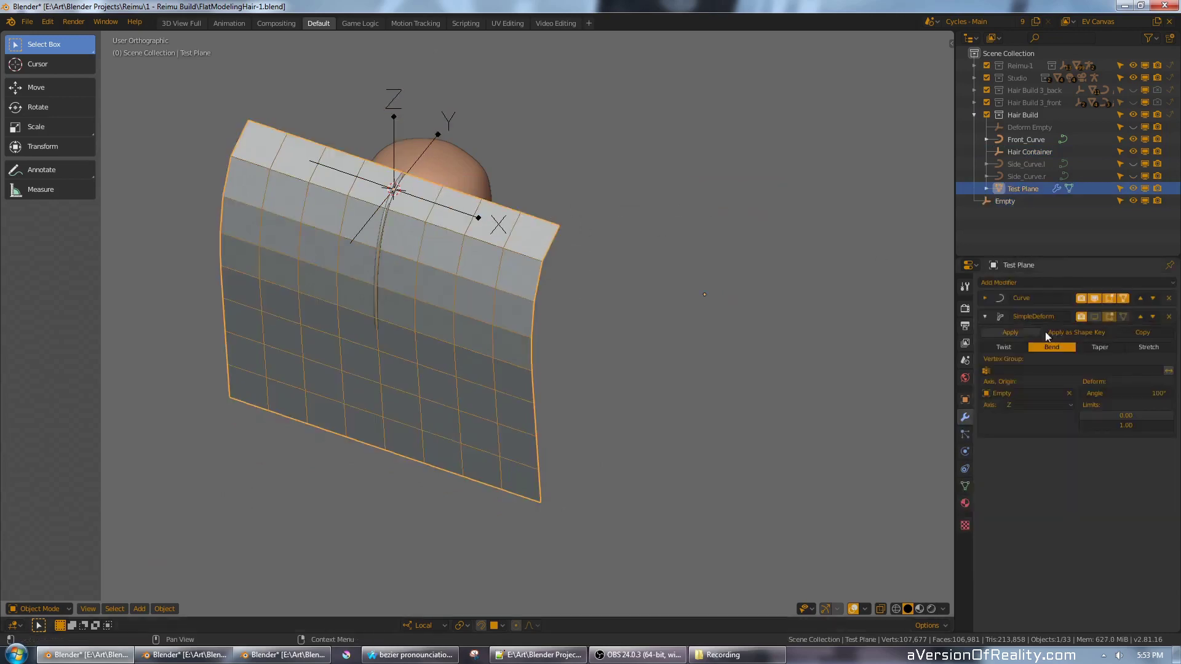
click(1095, 316)
right_click(419, 150)
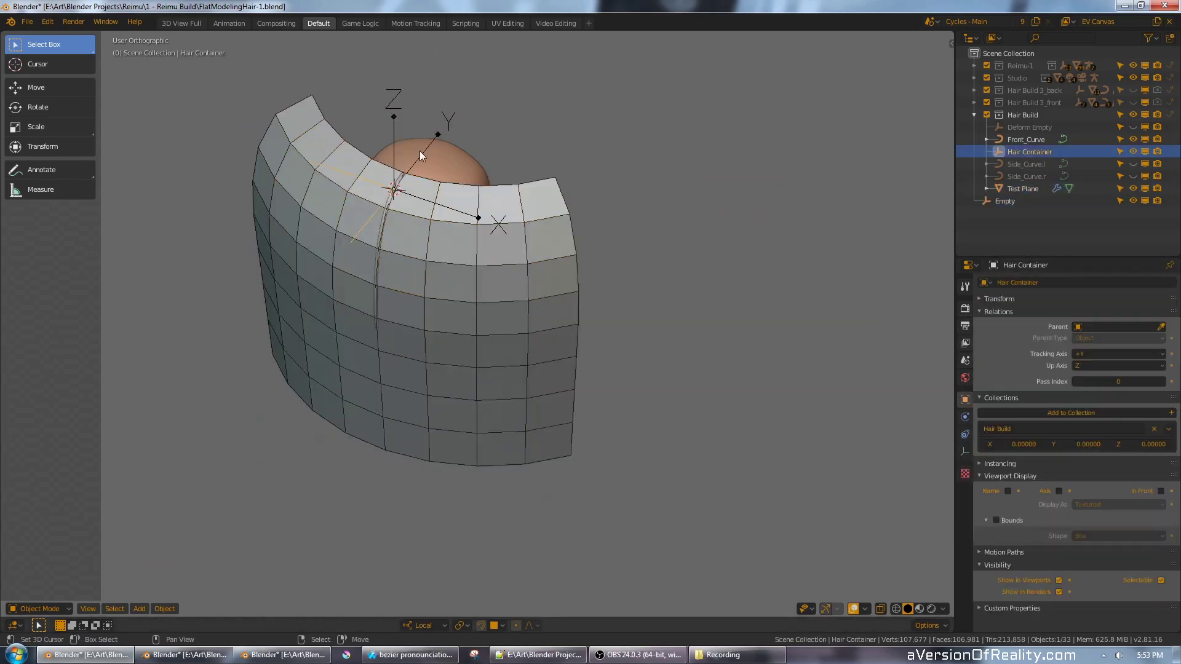
key(g)
key(y)
key(y)
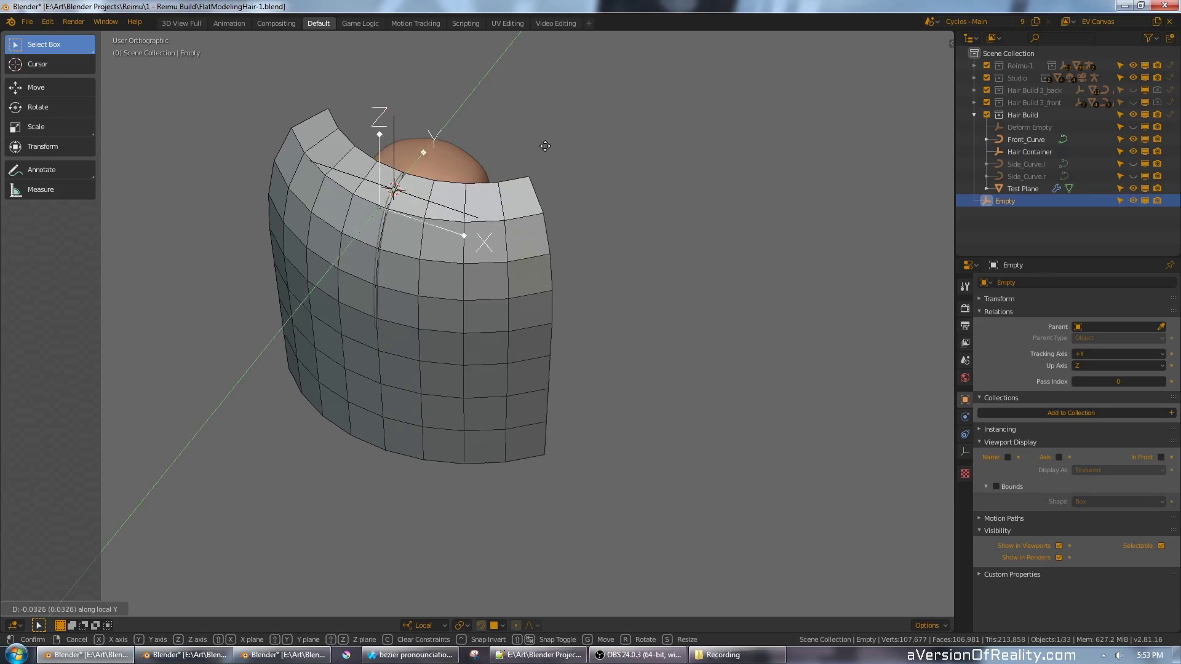
click(490, 258)
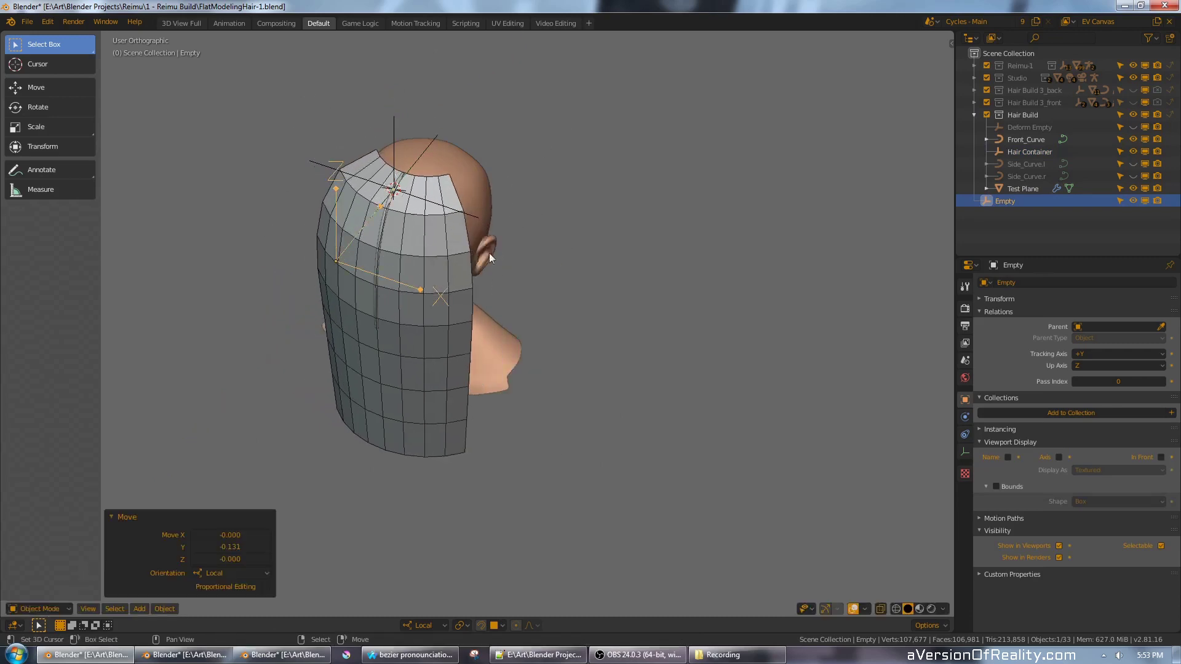
- Set Test Plane's Simple Deform bend angle to 137° and view the wrapped mesh from the side
right_click(470, 282)
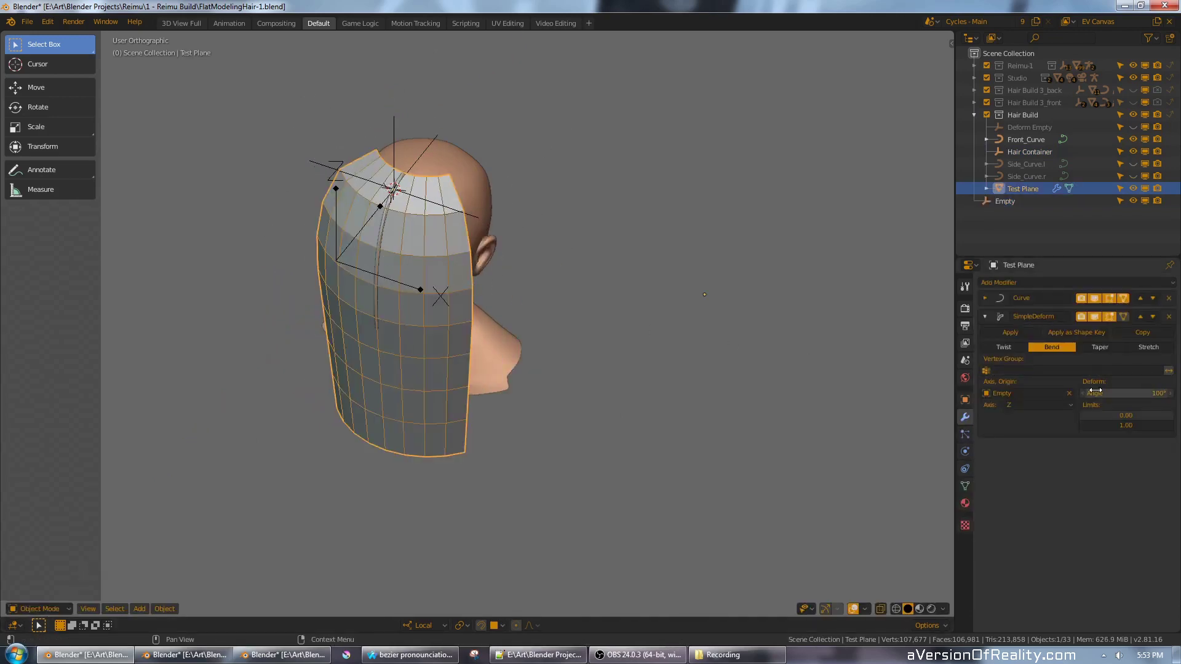
drag(1095, 391, 1096, 391)
middle_drag(787, 362, 701, 349)
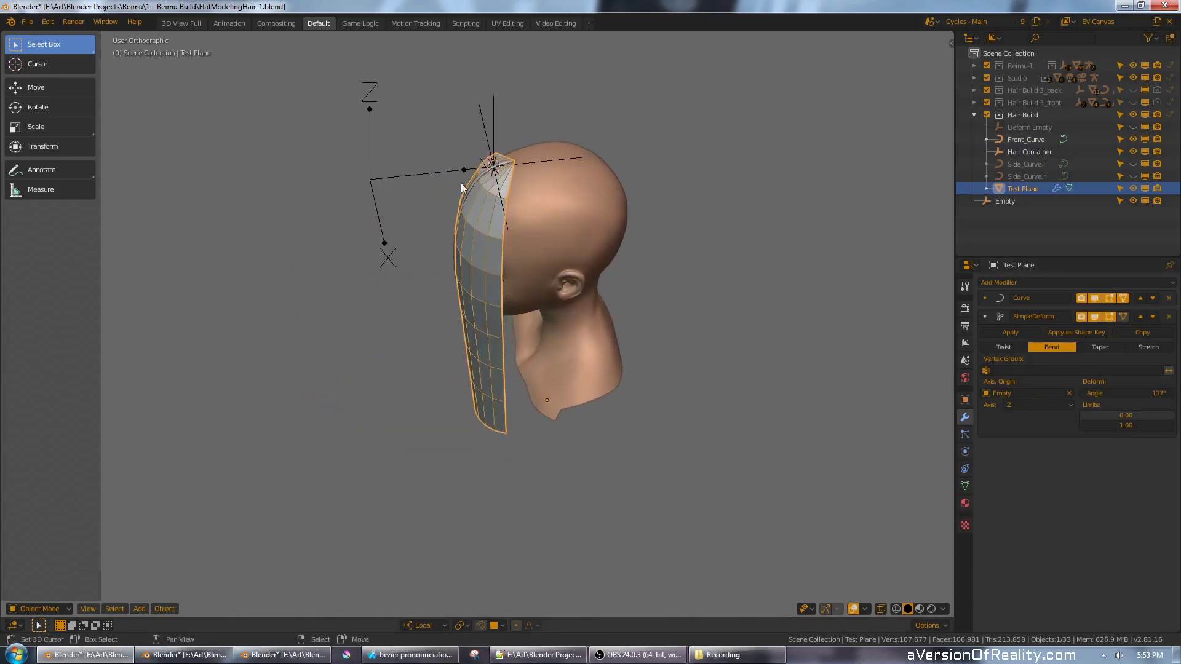
- Move the Empty along its local Y axis, closer to the front of the head
right_click(441, 168)
key(g)
key(y)
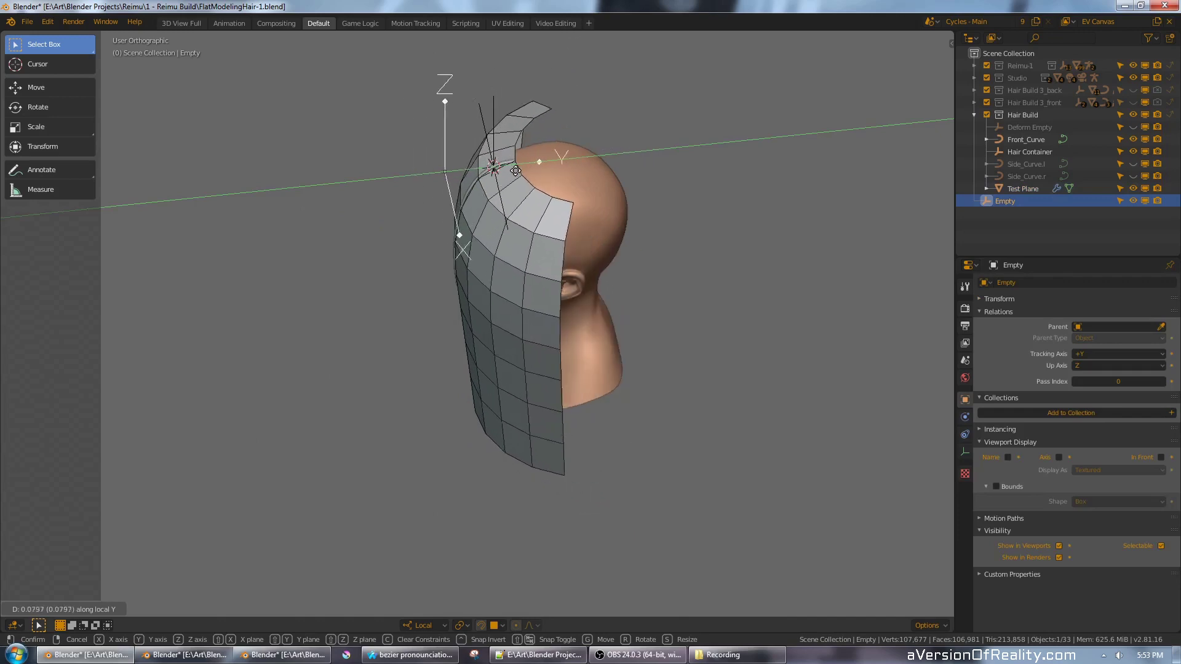
click(499, 173)
- Set Test Plane's Simple Deform bend angle to 200° and view the wrap from above the head
right_click(533, 246)
drag(1096, 394, 1139, 395)
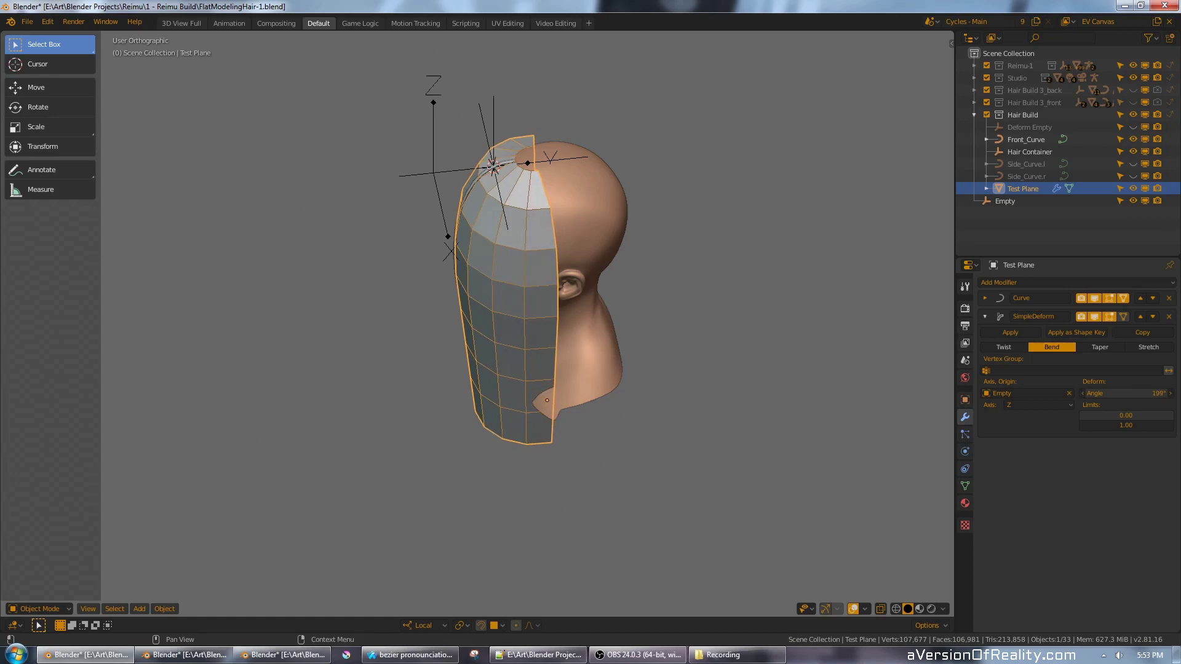
shift+middle_drag(788, 322, 801, 402)
middle_drag(762, 338, 757, 380)
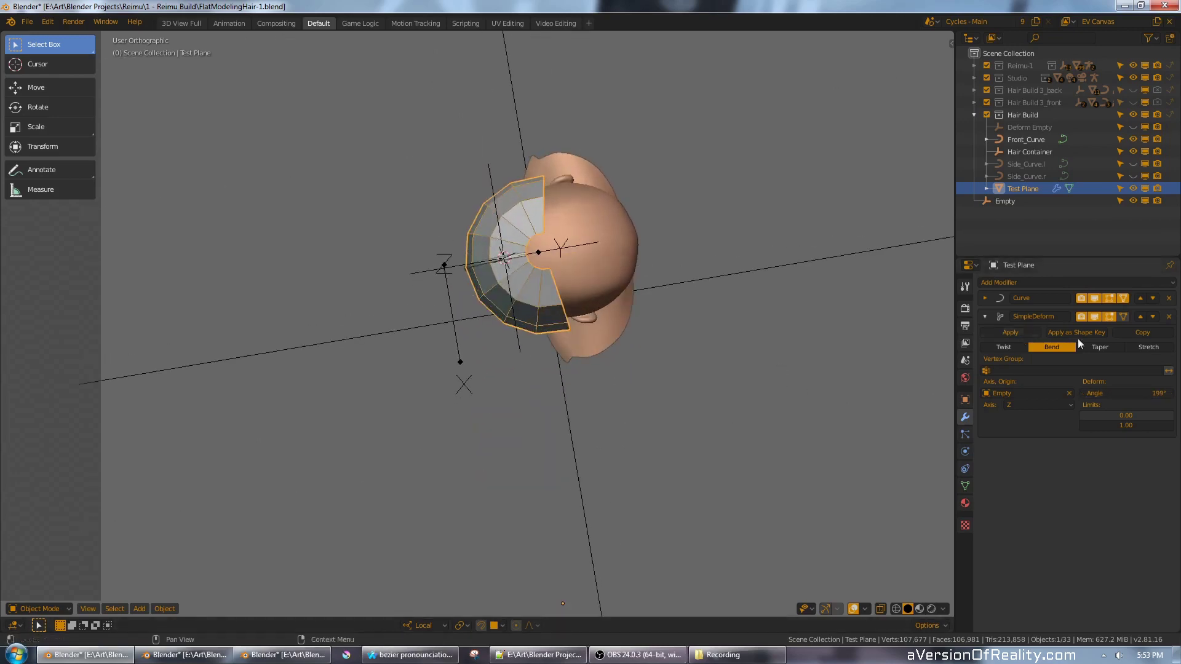
key(Return)
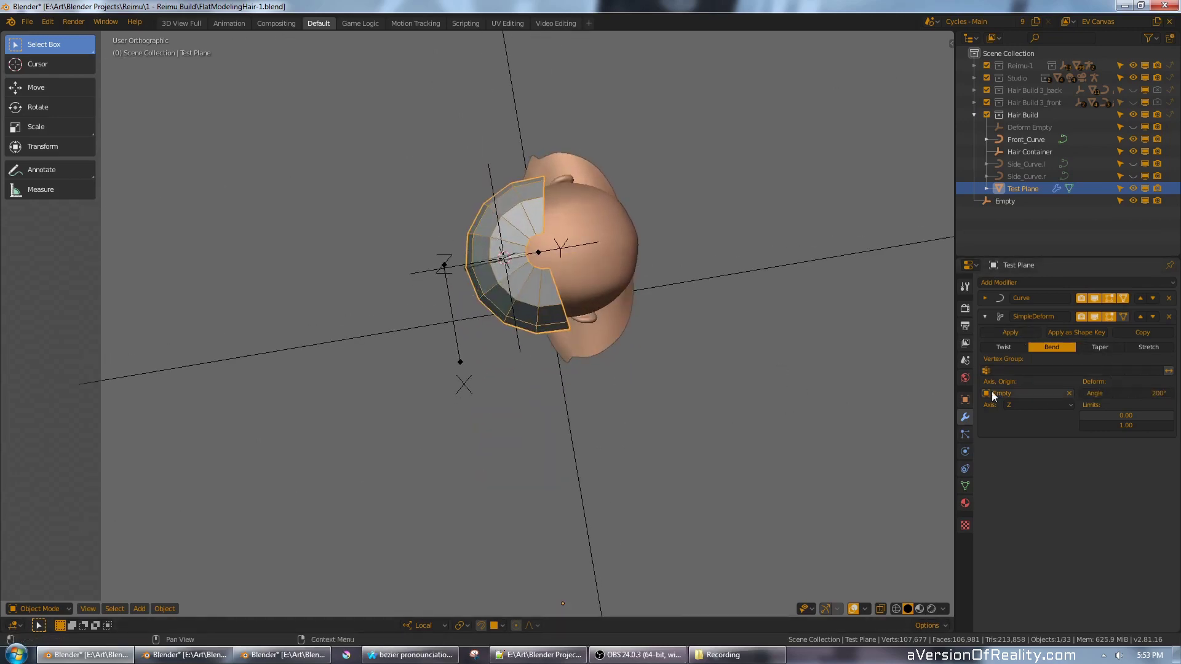
- In the wireframe right view, try to raise Front_Curve's top control point
key(KP_3)
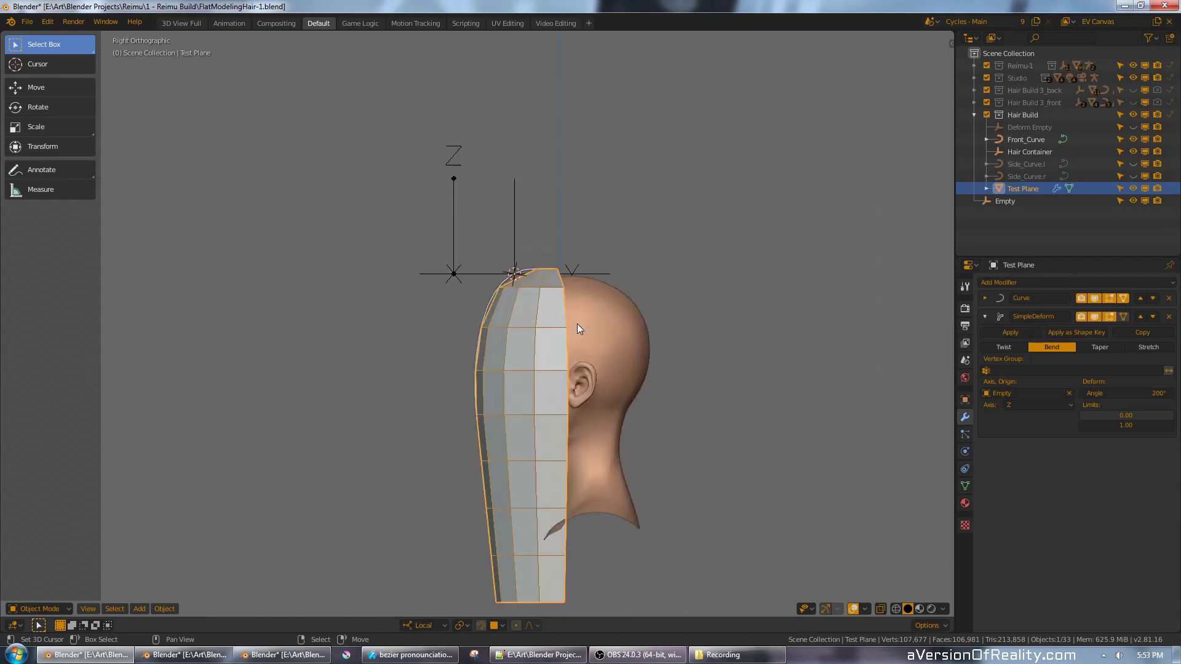
scroll(577, 323, up, 3)
key(z)
click(549, 308)
shift+middle_drag(549, 307, 559, 200)
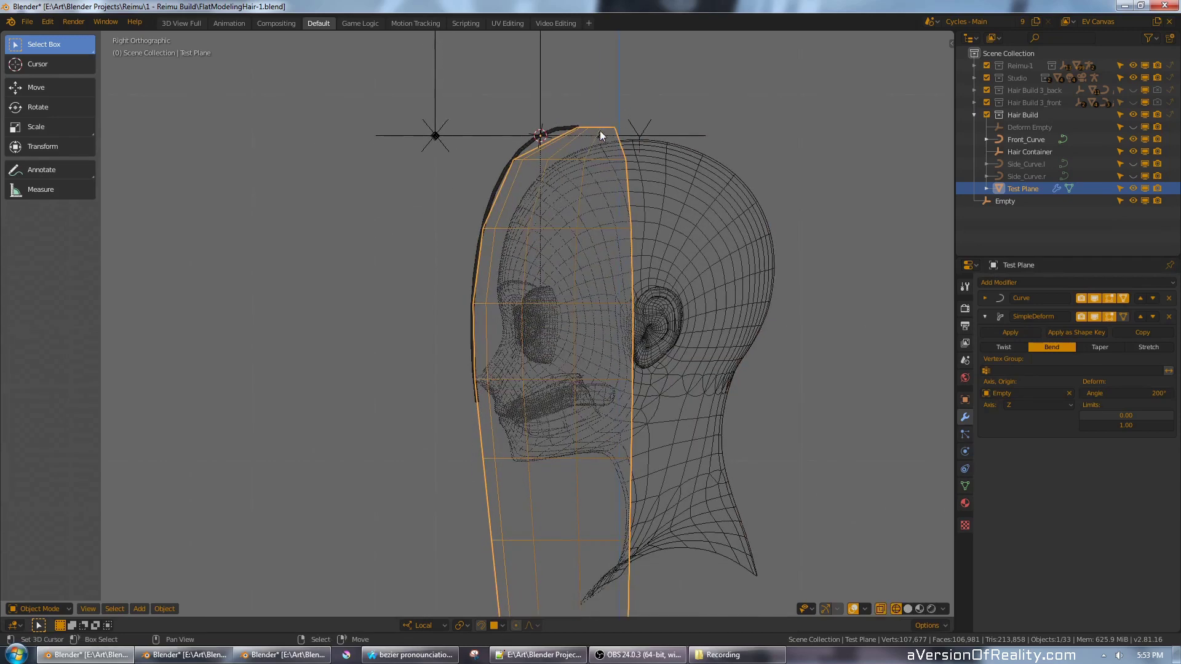
right_click(503, 180)
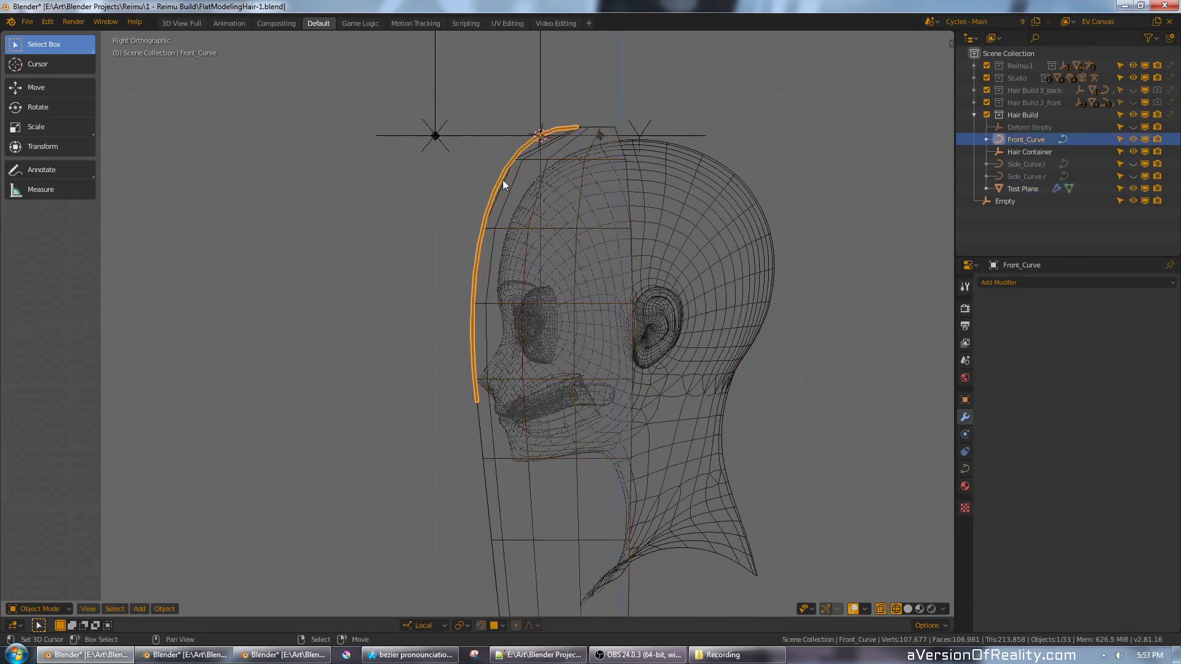
key(Tab)
right_click(578, 122)
key(g)
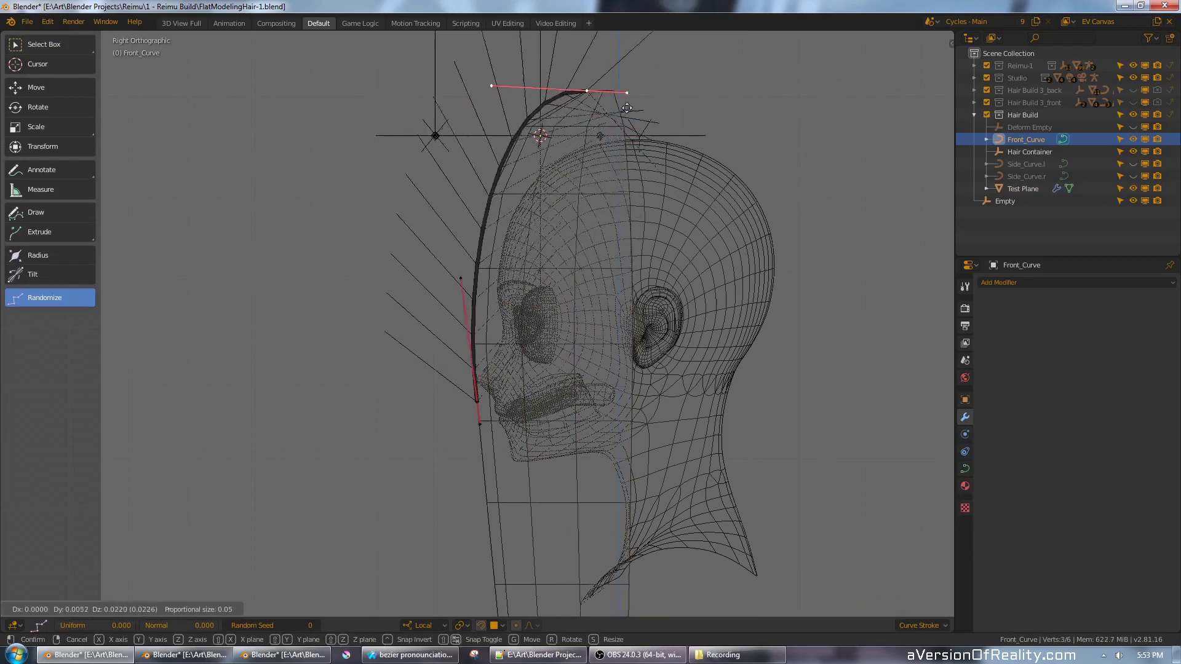
right_click(575, 148)
key(Tab)
key(Tab)
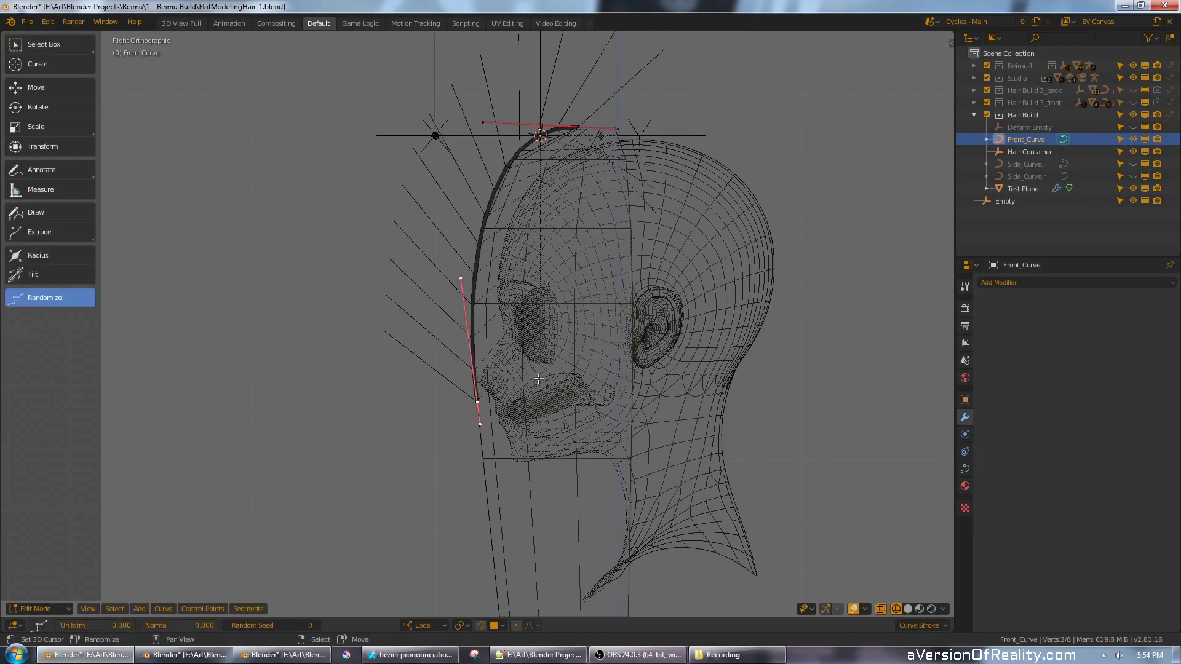
- Try moving Front_Curve's lower control point forward along local Y, first in wireframe and again in solid shading
scroll(538, 379, down, 5)
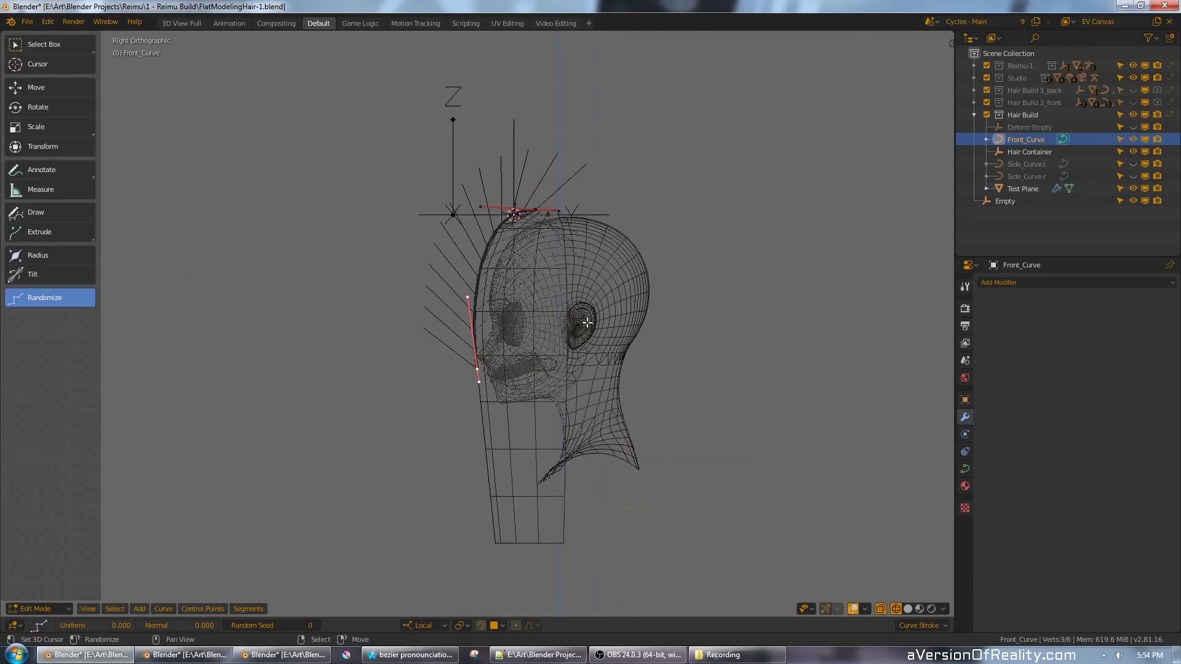
key(g)
key(y)
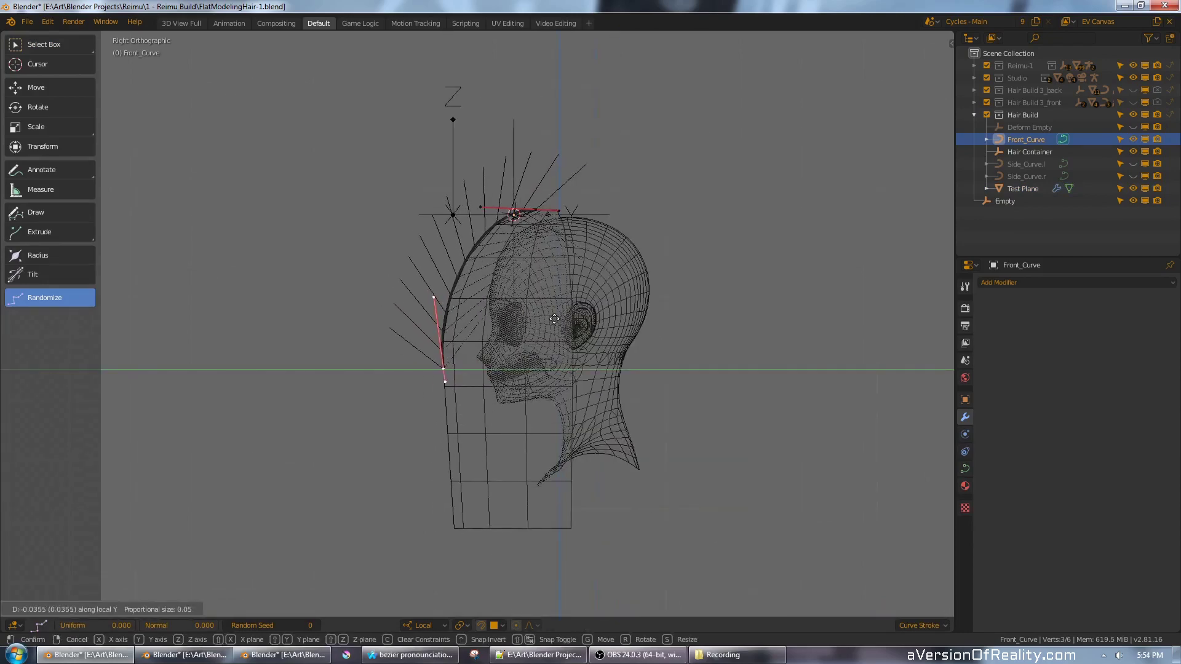
right_click(556, 315)
mouse_move(575, 225)
middle_down()
mouse_move(603, 286)
mouse_move(683, 272)
middle_up()
key(z)
click(653, 291)
key(g)
key(y)
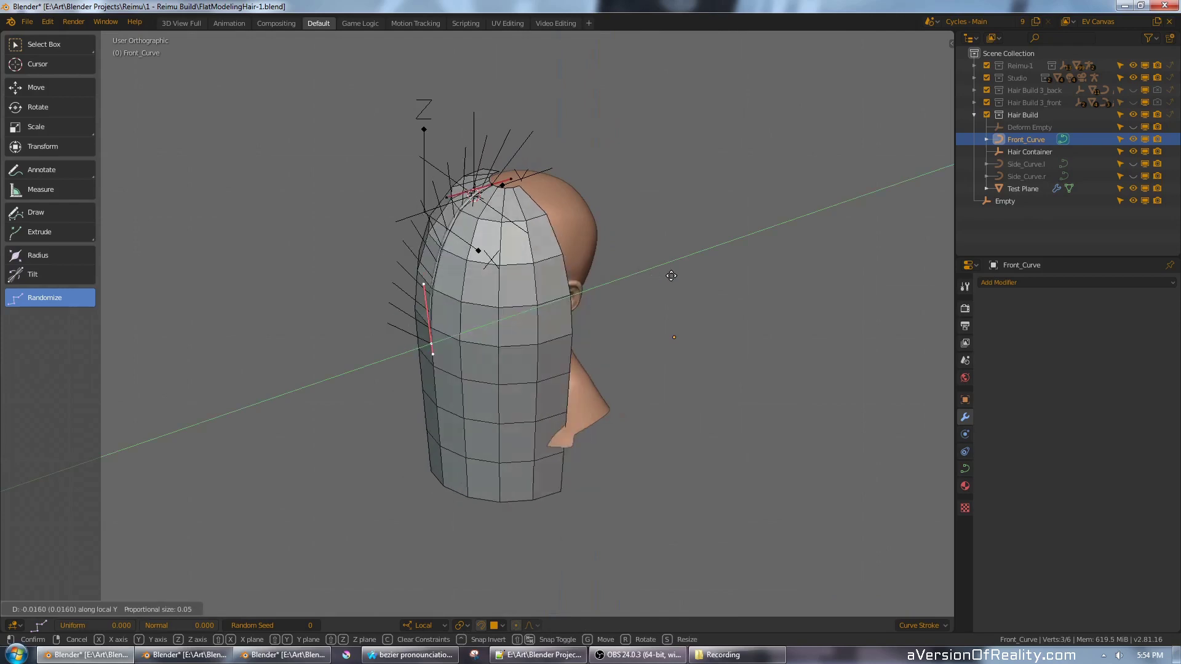
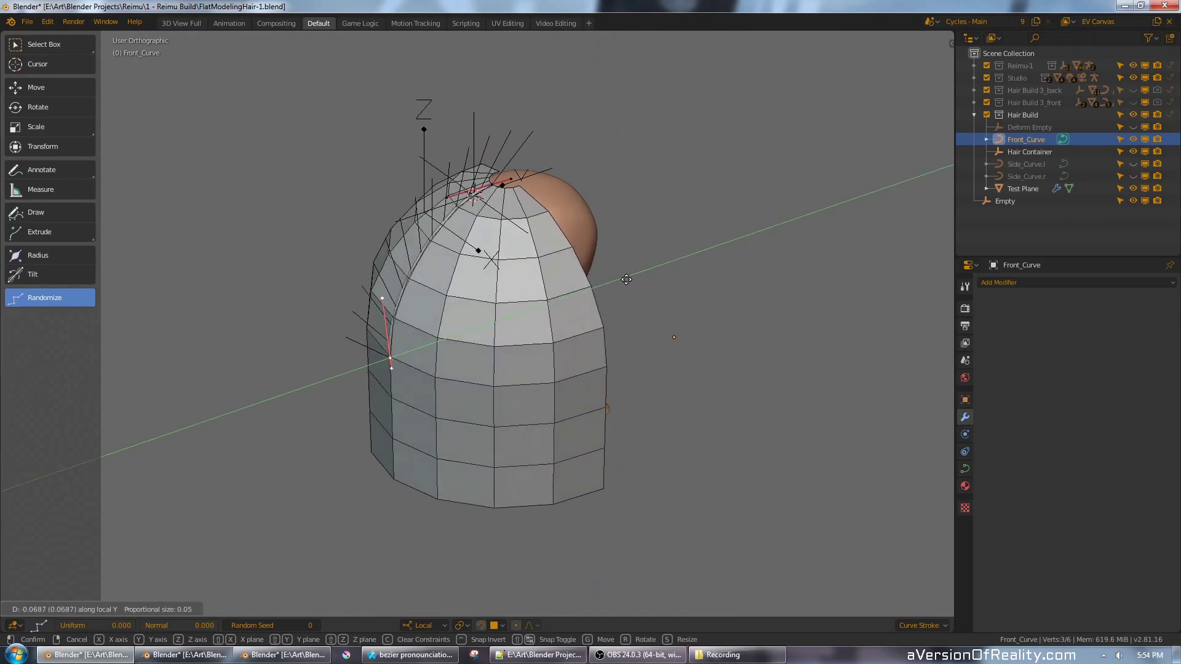
right_click(627, 280)
- Leave curve editing and try sliding the Empty along its local Y axis
key(KP_3)
key(Tab)
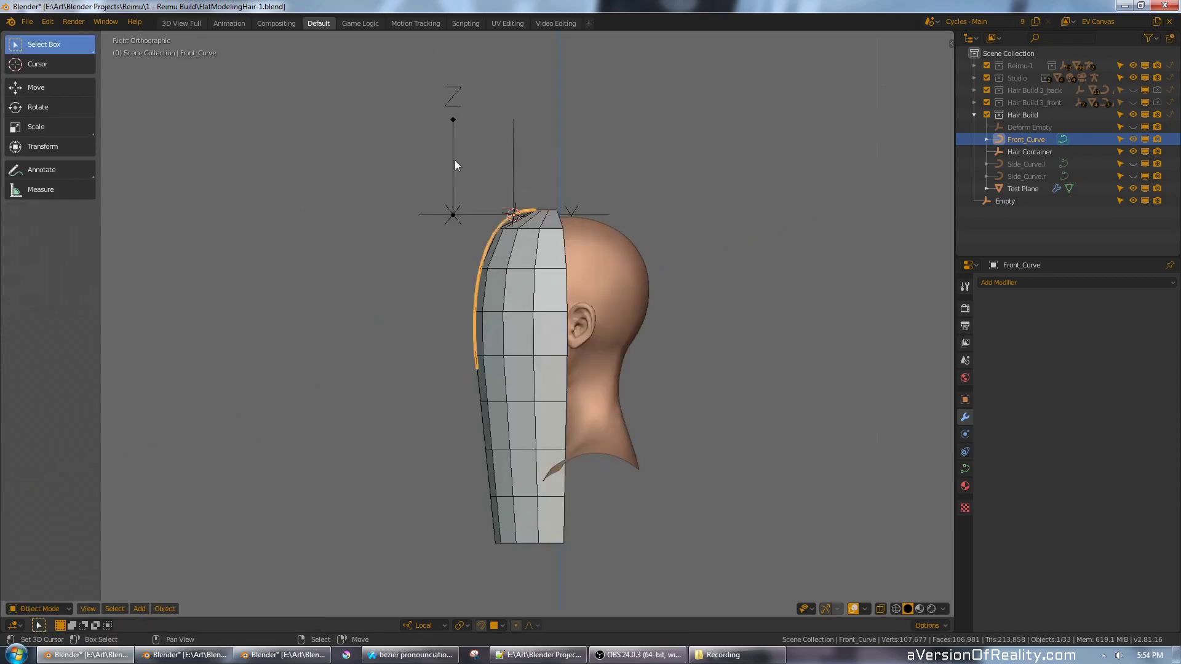
right_click(456, 160)
key(g)
click(533, 165)
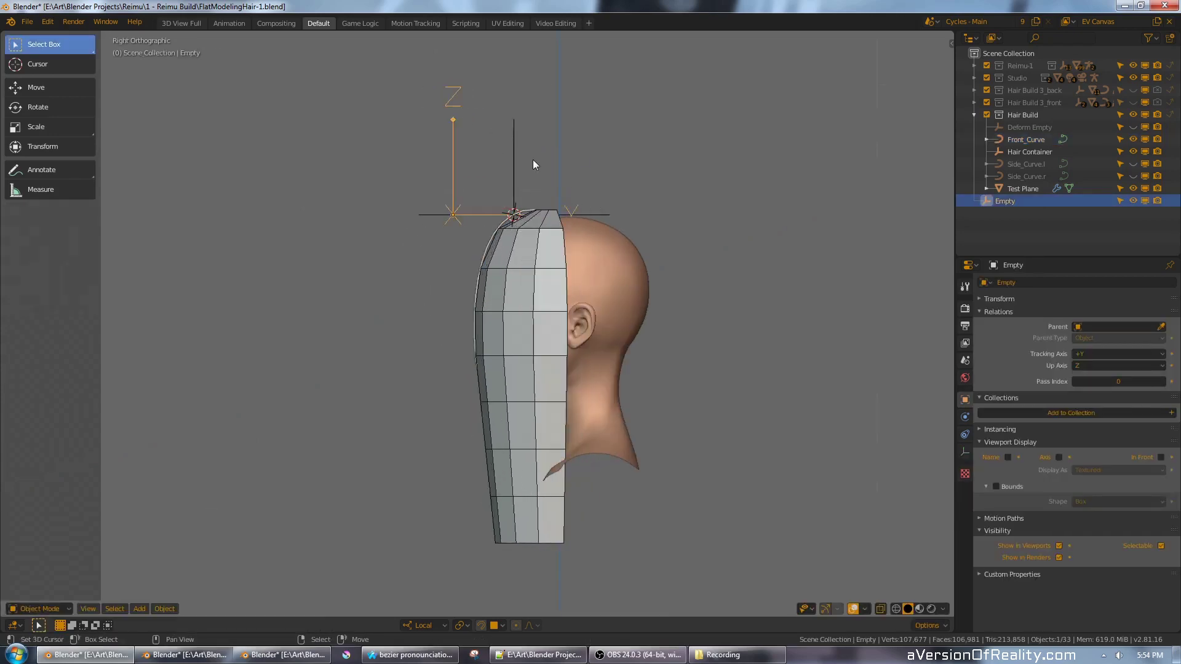
scroll(526, 237, up, 1)
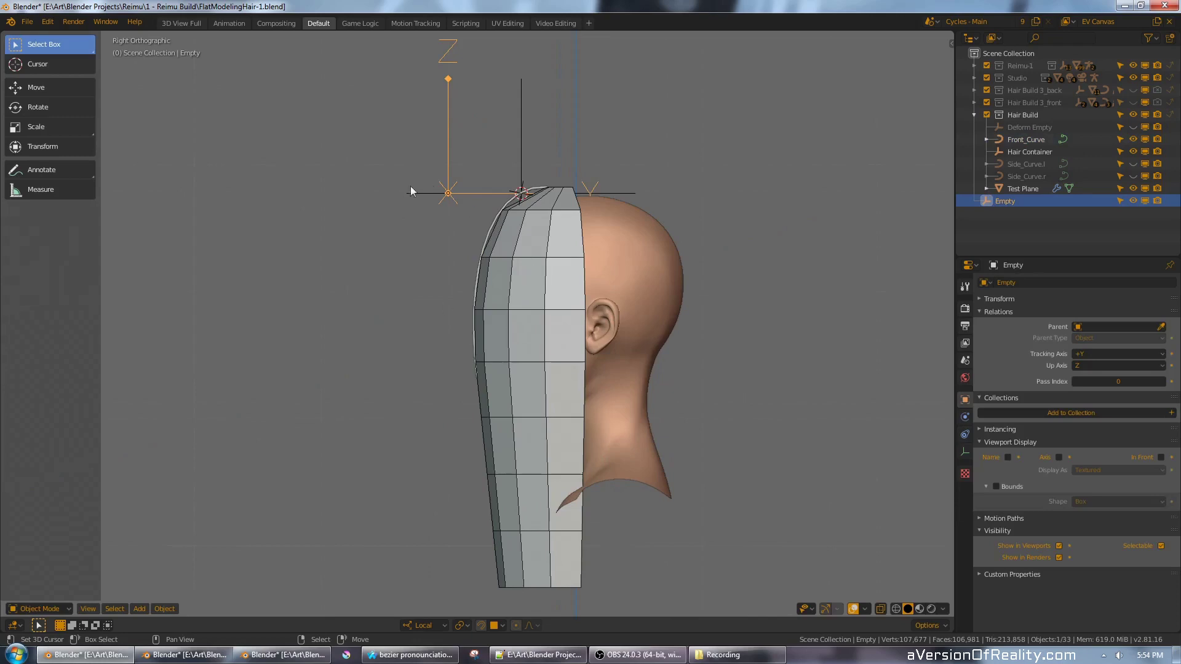
middle_drag(508, 155, 446, 201)
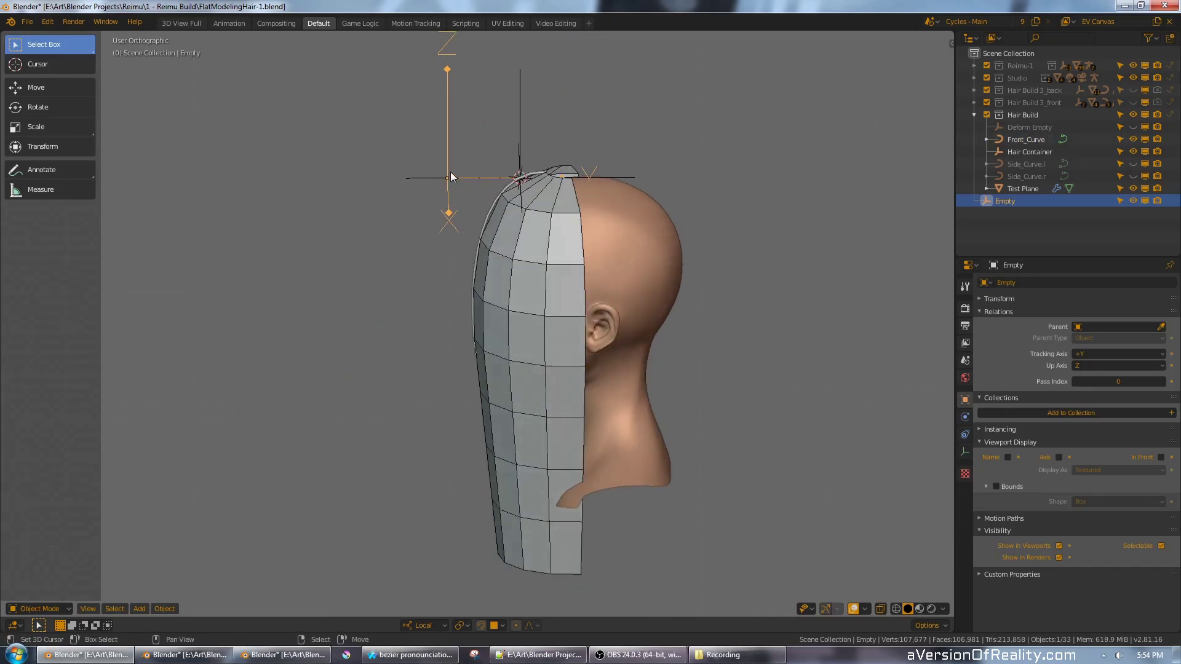
key(g)
key(y)
key(y)
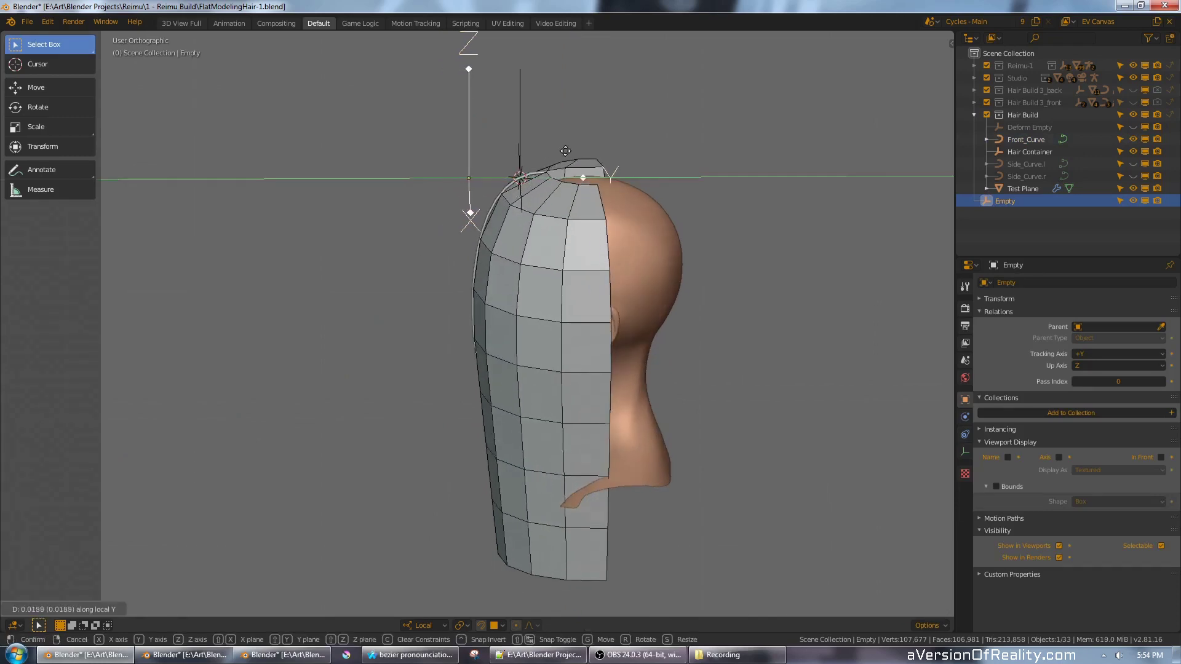
right_click(503, 151)
- Select all of Test Plane's vertices in Edit Mode and toggle Simple Deform's on-cage display on and back off
right_click(531, 219)
middle_drag(659, 149, 692, 182)
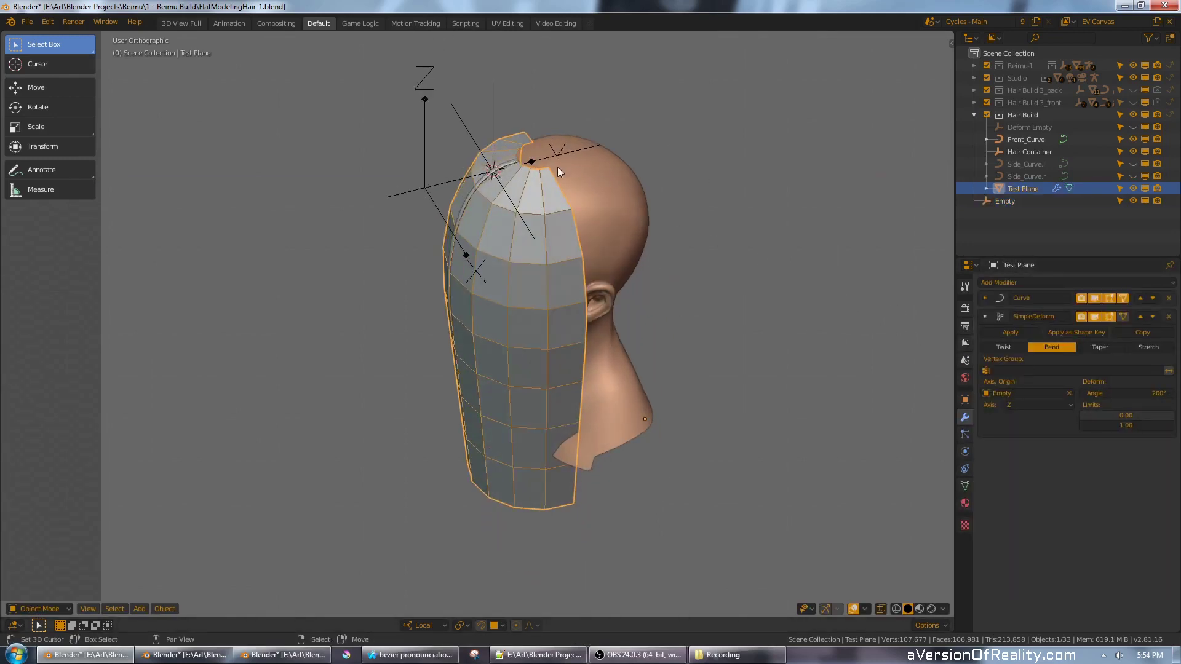
middle_drag(594, 186, 569, 159)
scroll(557, 172, up, 1)
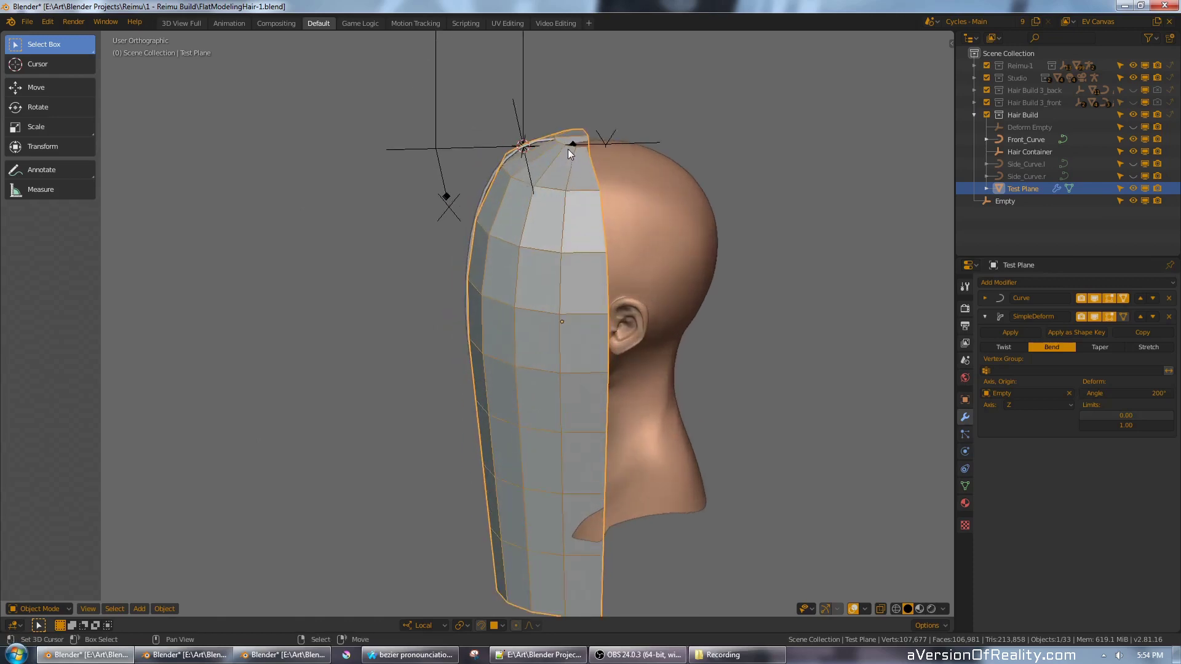
scroll(569, 150, down, 1)
middle_drag(649, 186, 668, 200)
scroll(668, 200, down, 2)
key(Tab)
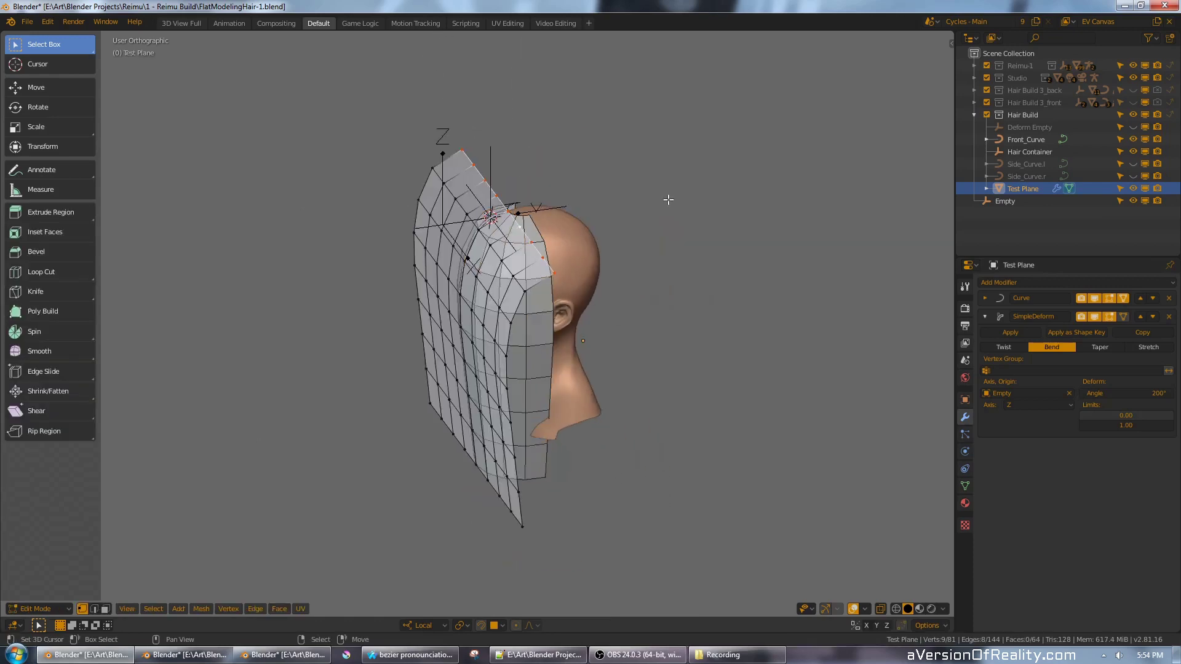
key(a)
click(1124, 317)
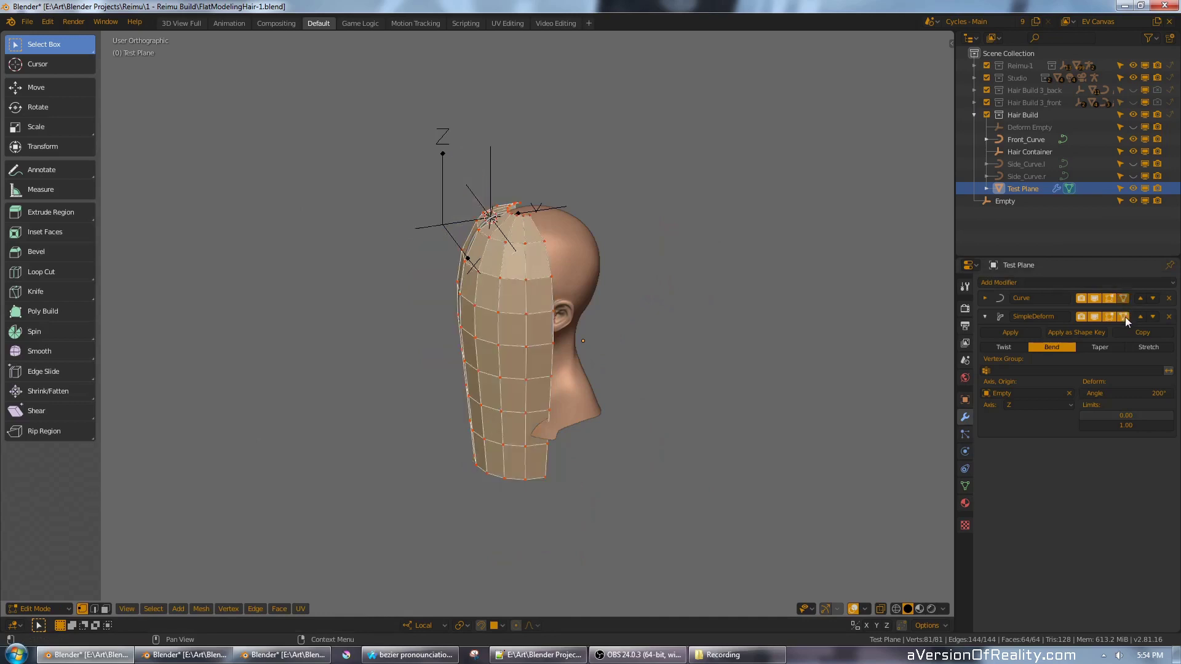
scroll(696, 272, up, 2)
click(1125, 316)
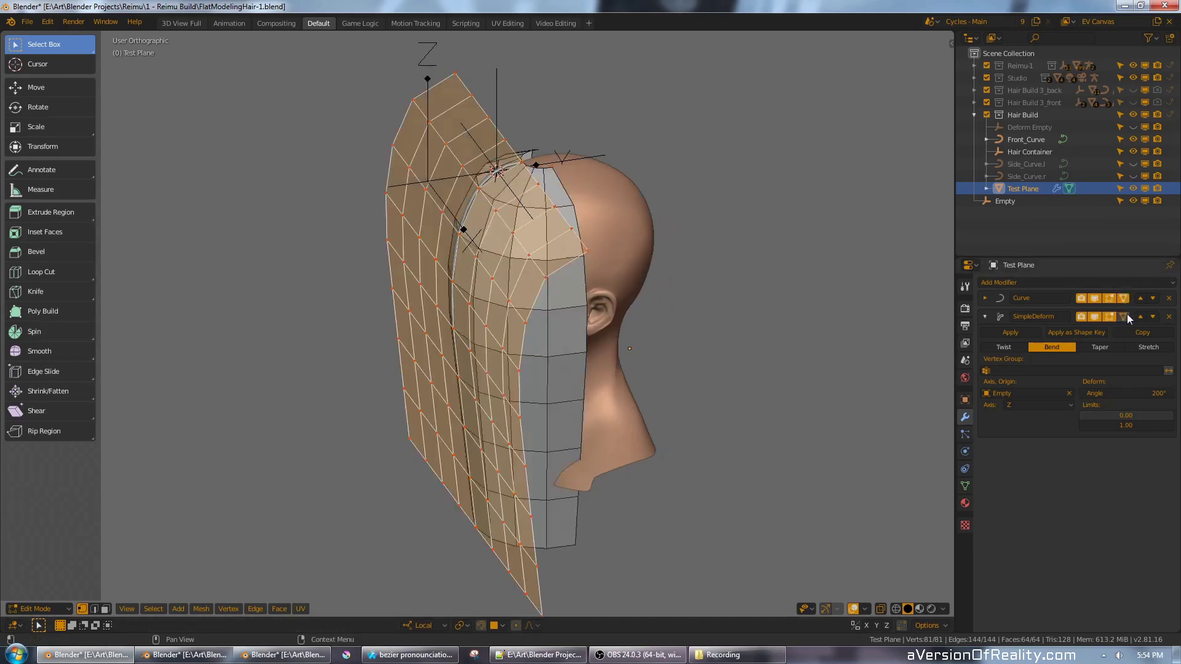
- Turn off the Curve modifier's on-cage display and move Test Plane's whole flat mesh 0.013 along local Z
click(1123, 298)
scroll(778, 284, down, 2)
key(g)
key(z)
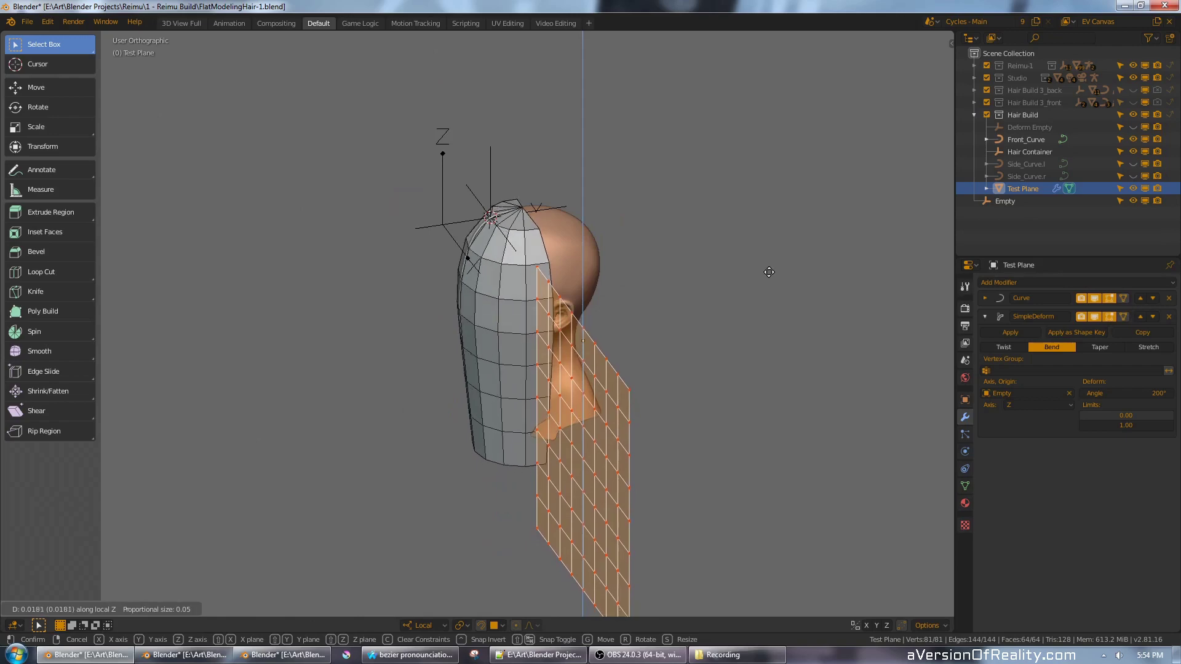
click(722, 272)
- Compare Test Plane's flat editing grid with its wrapped result on the head from the front and the side
middle_drag(722, 271, 762, 208)
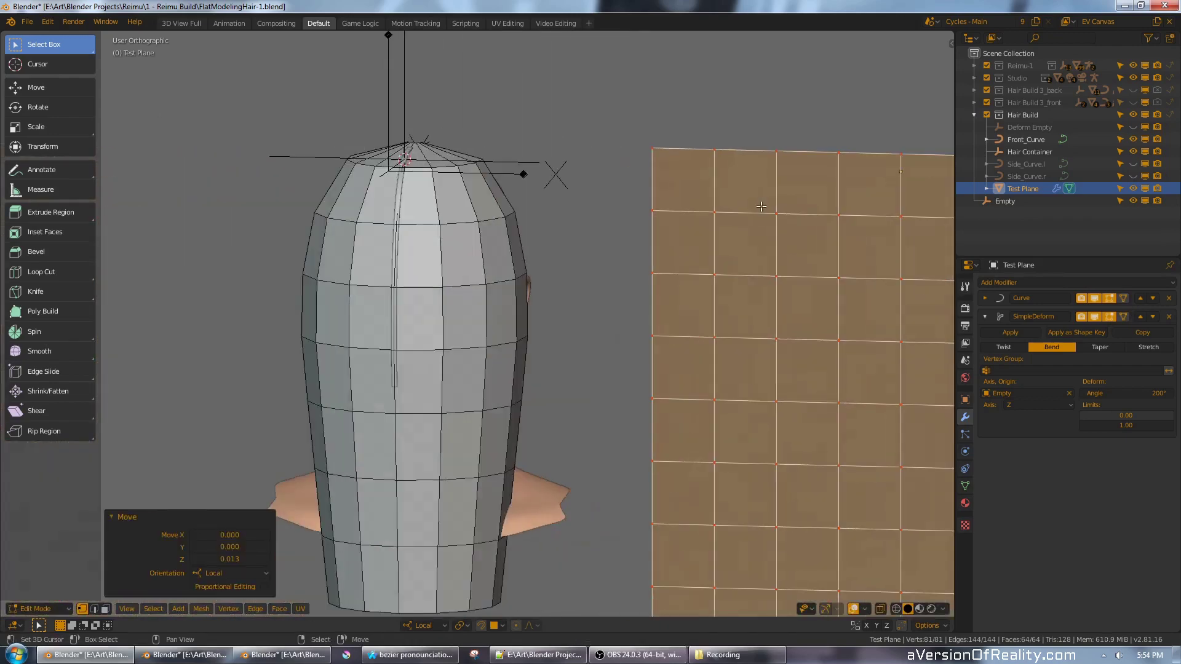
key(KP_1)
scroll(722, 205, down, 1)
scroll(722, 205, down, 1)
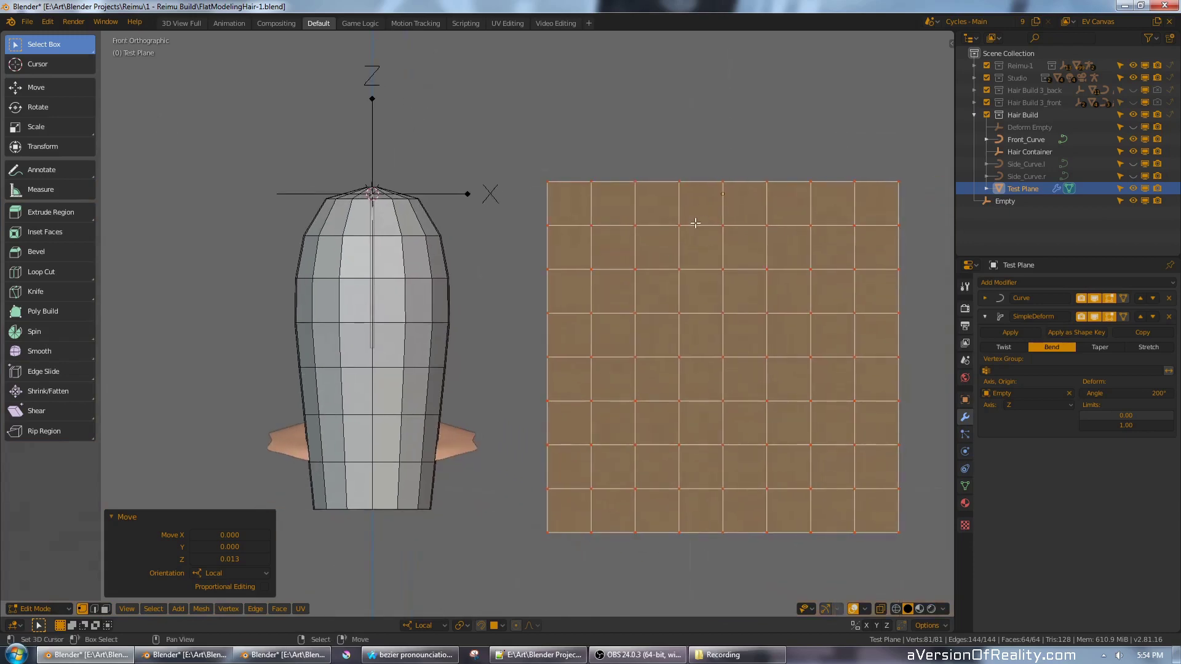
scroll(695, 176, up, 2)
scroll(658, 151, down, 1)
middle_drag(664, 131, 665, 165)
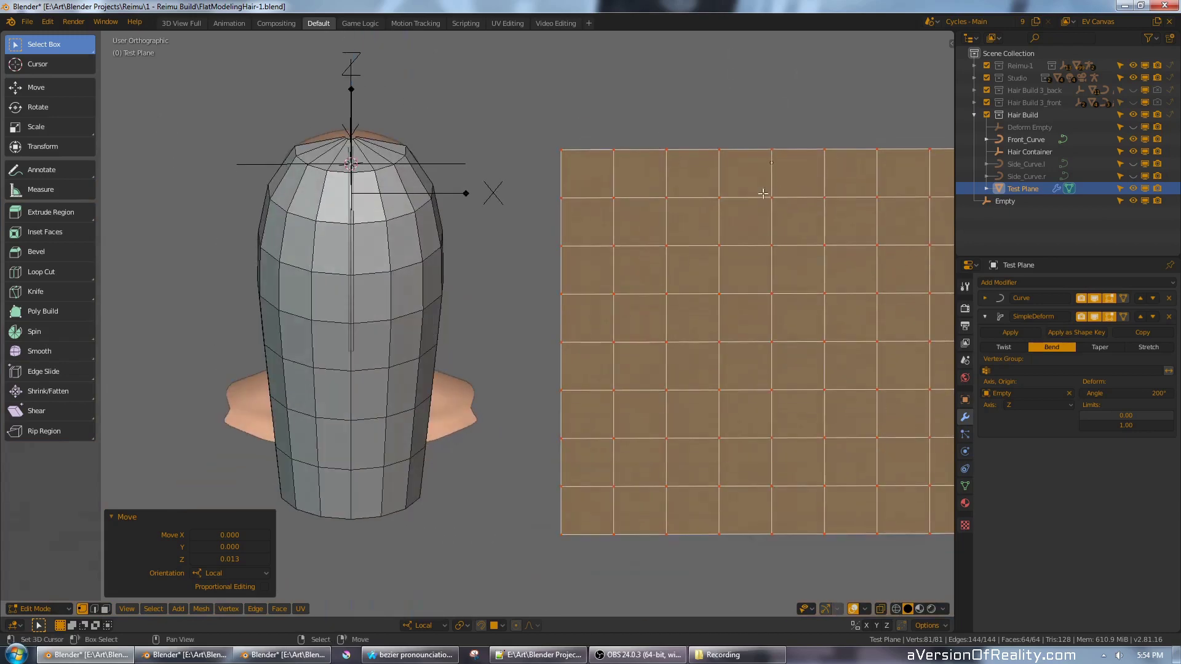
shift+middle_drag(807, 160, 761, 193)
shift+middle_drag(686, 215, 748, 212)
middle_drag(575, 157, 603, 181)
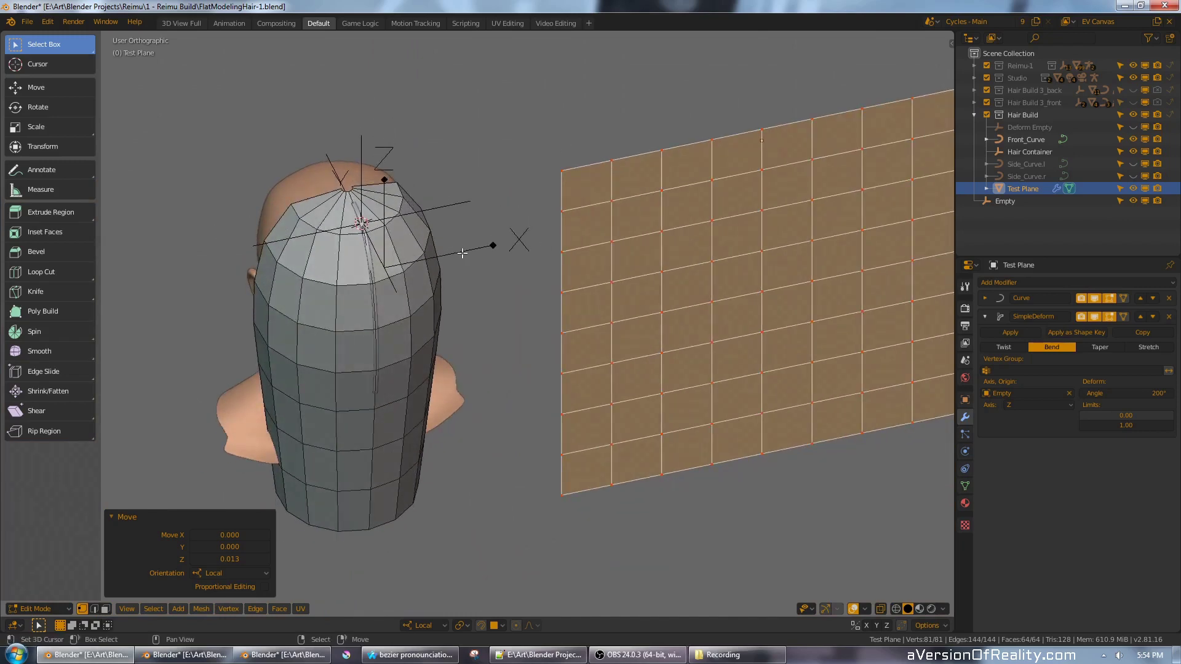
middle_drag(462, 252, 428, 203)
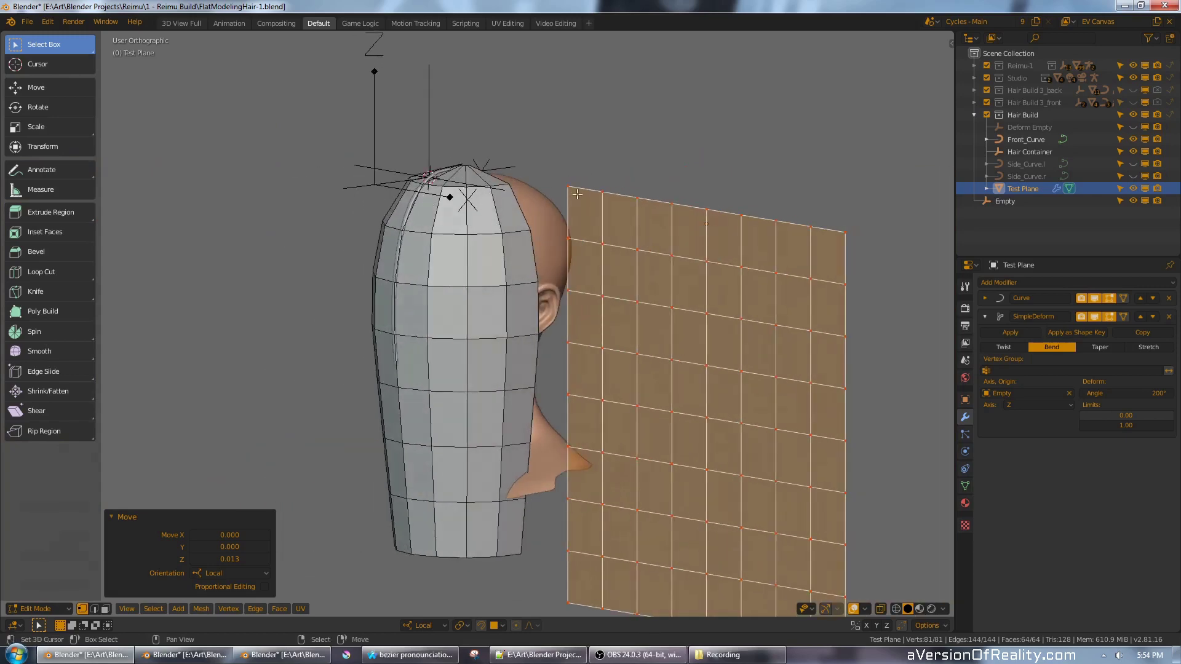
scroll(577, 194, down, 2)
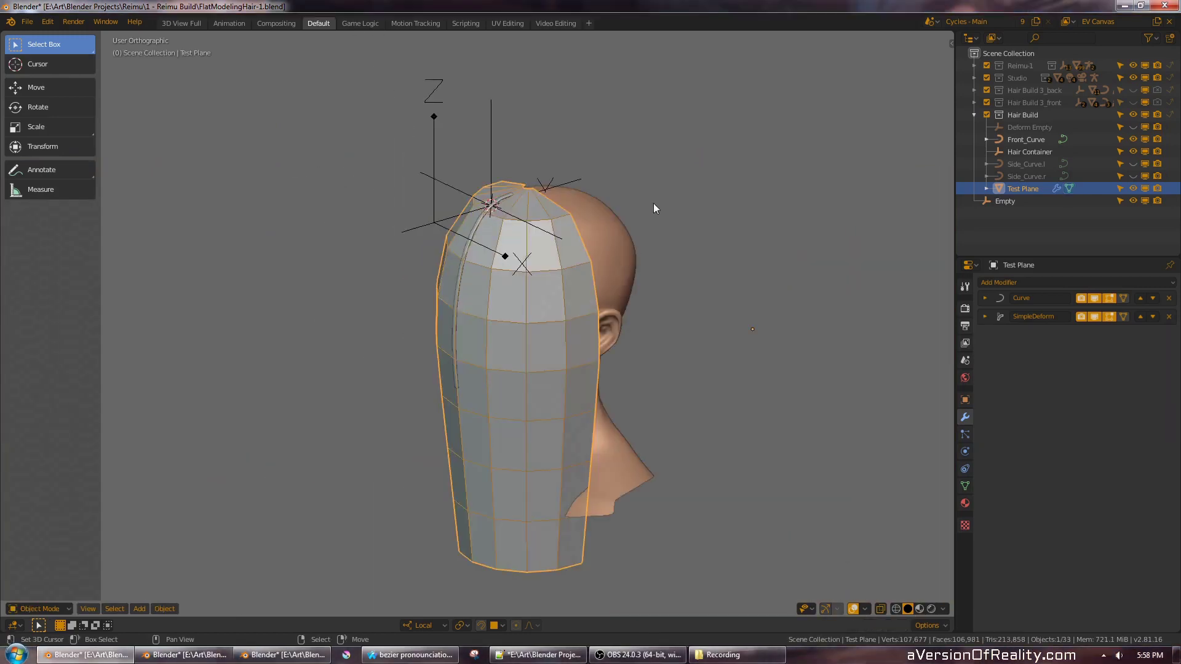
- Select the Empty and shift it slightly along its local Y axis
middle_drag(615, 209, 605, 217)
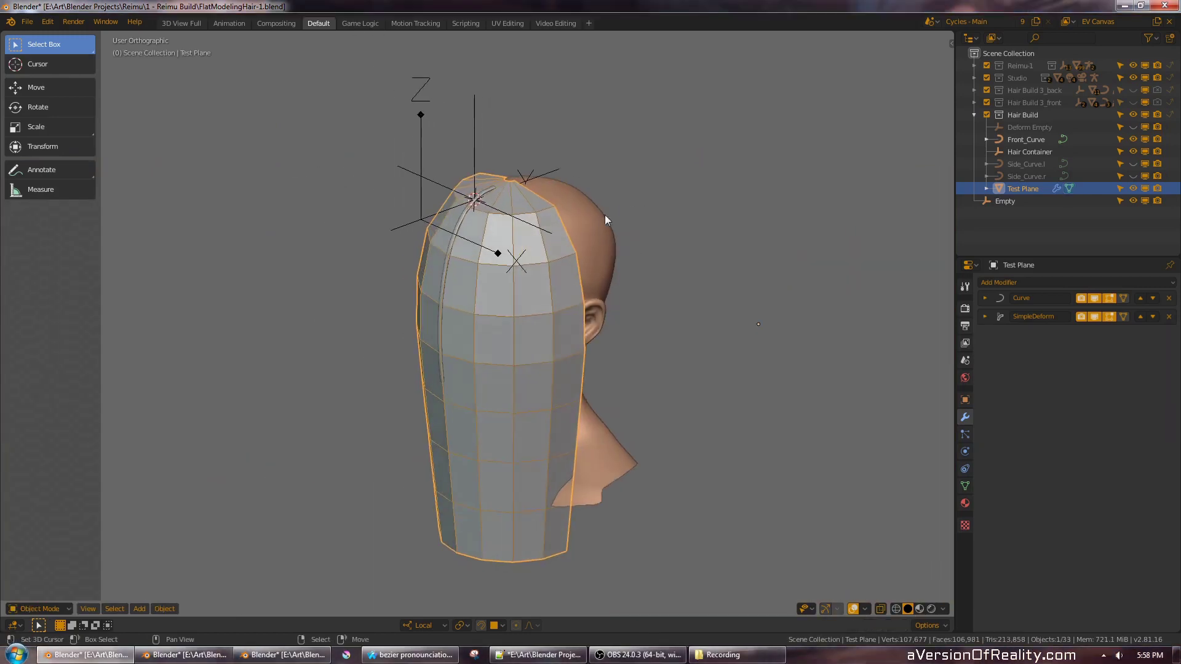
click(425, 217)
key(g)
key(y)
key(y)
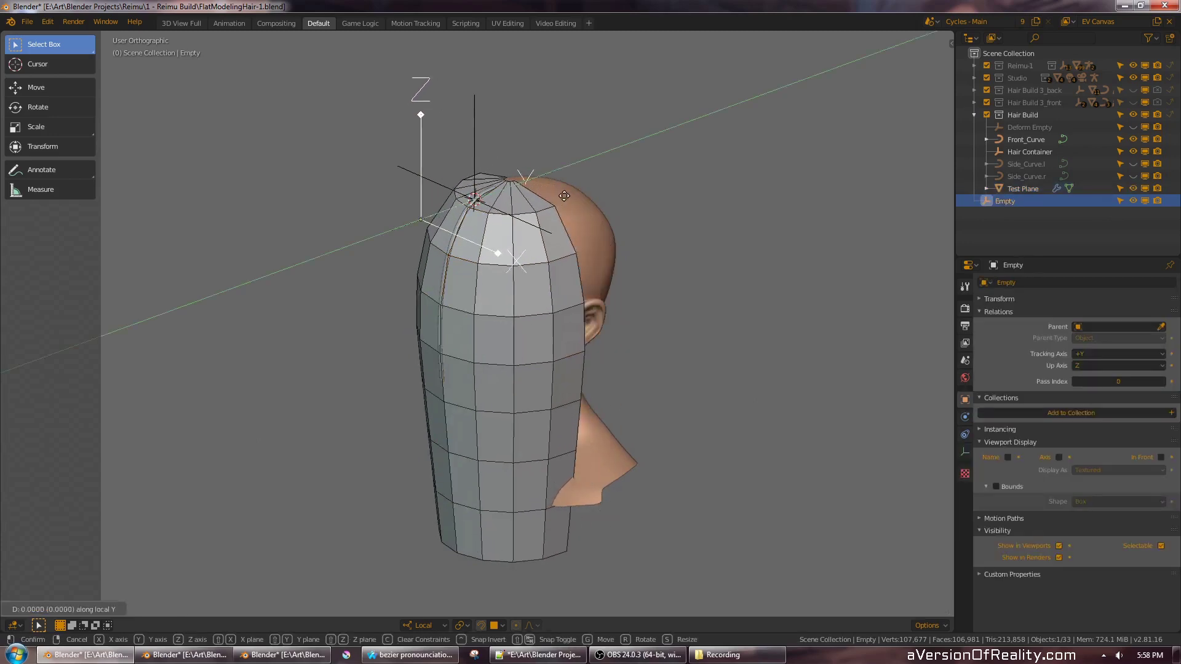
click(577, 195)
- Select Test Plane and, in Edit Mode, delete the vertices of its flat mesh's two lowest horizontal edge loops
middle_drag(599, 193, 630, 213)
right_click(566, 227)
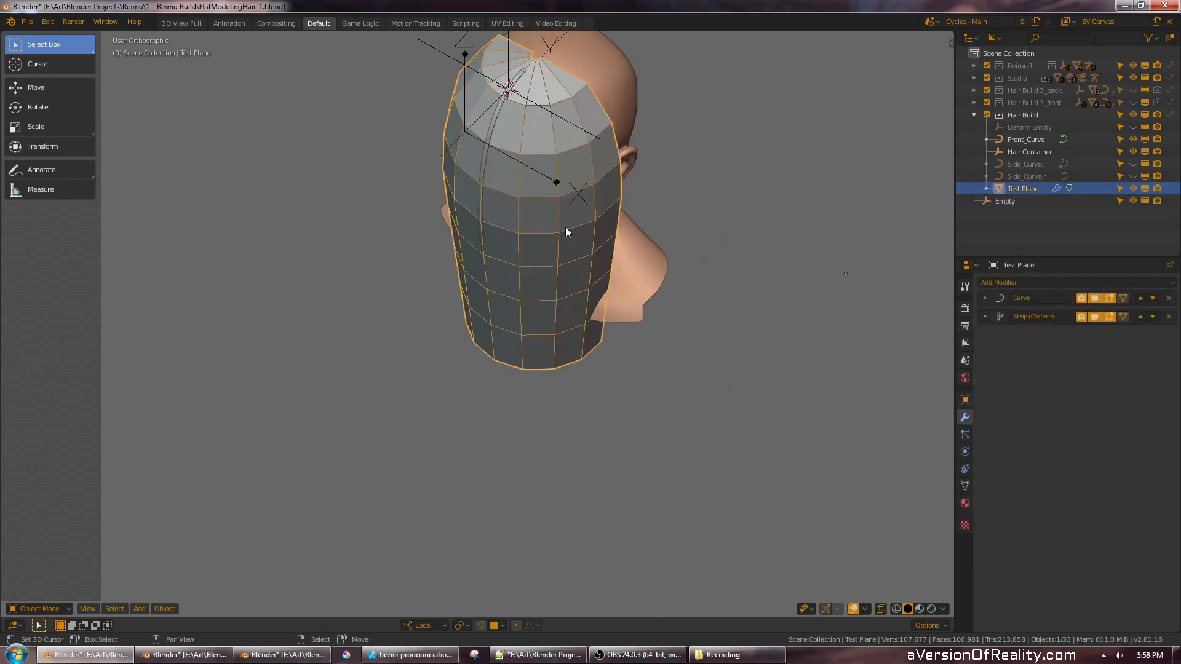
key(KP_1)
key(Tab)
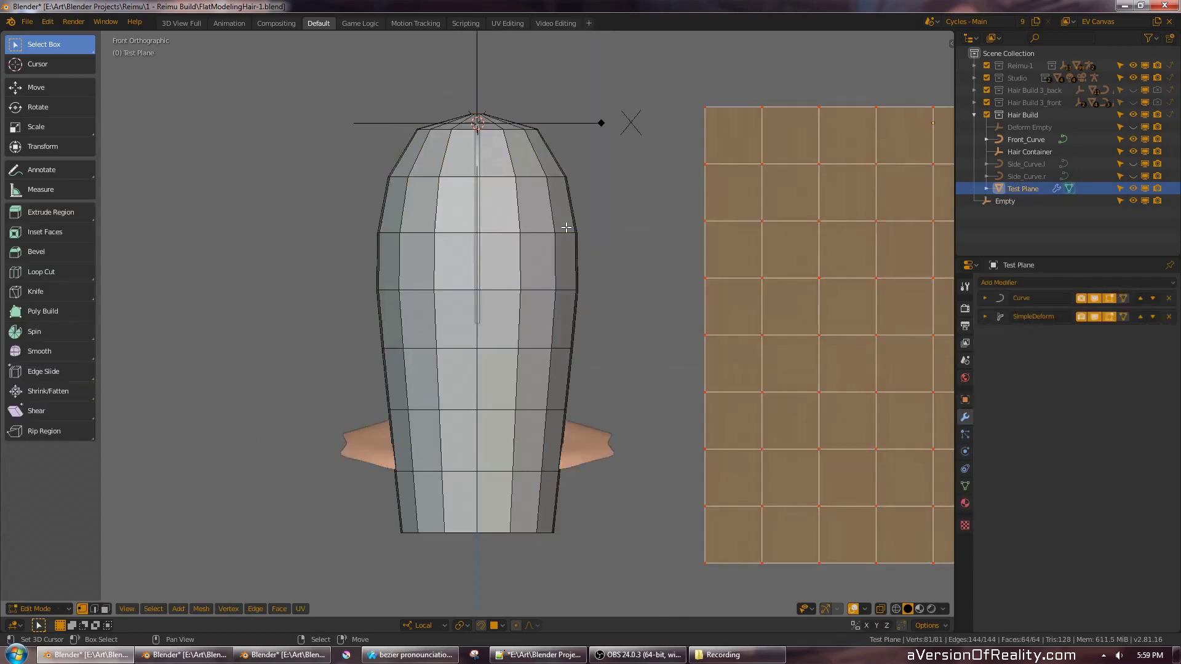
alt+right_click(785, 562)
alt+shift+right_click(788, 517)
key(x)
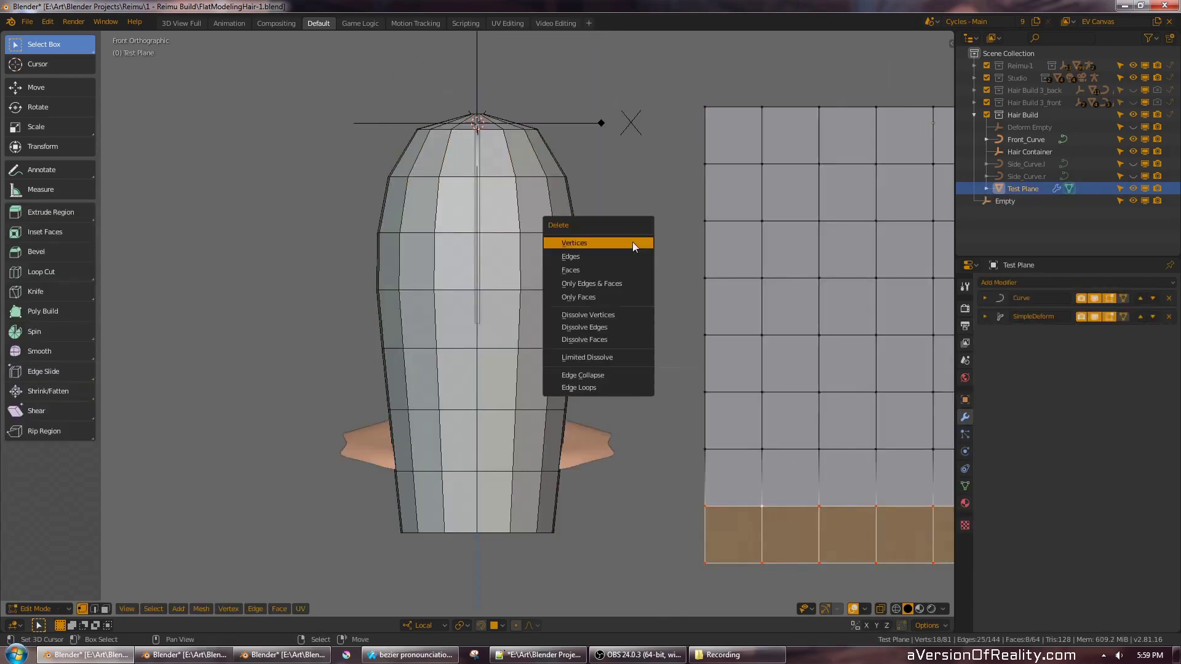
click(632, 242)
middle_drag(692, 270, 603, 271)
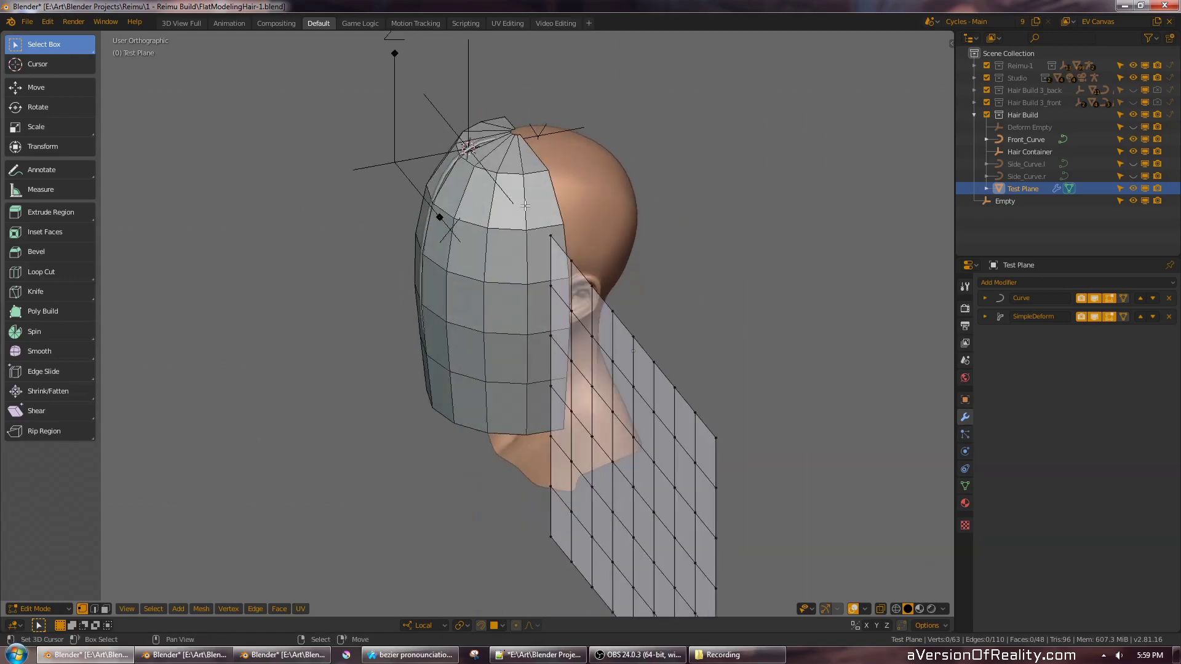
- Try scaling Test Plane's whole flat mesh by about 1.2 along local X
middle_drag(620, 226, 631, 229)
key(a)
key(s)
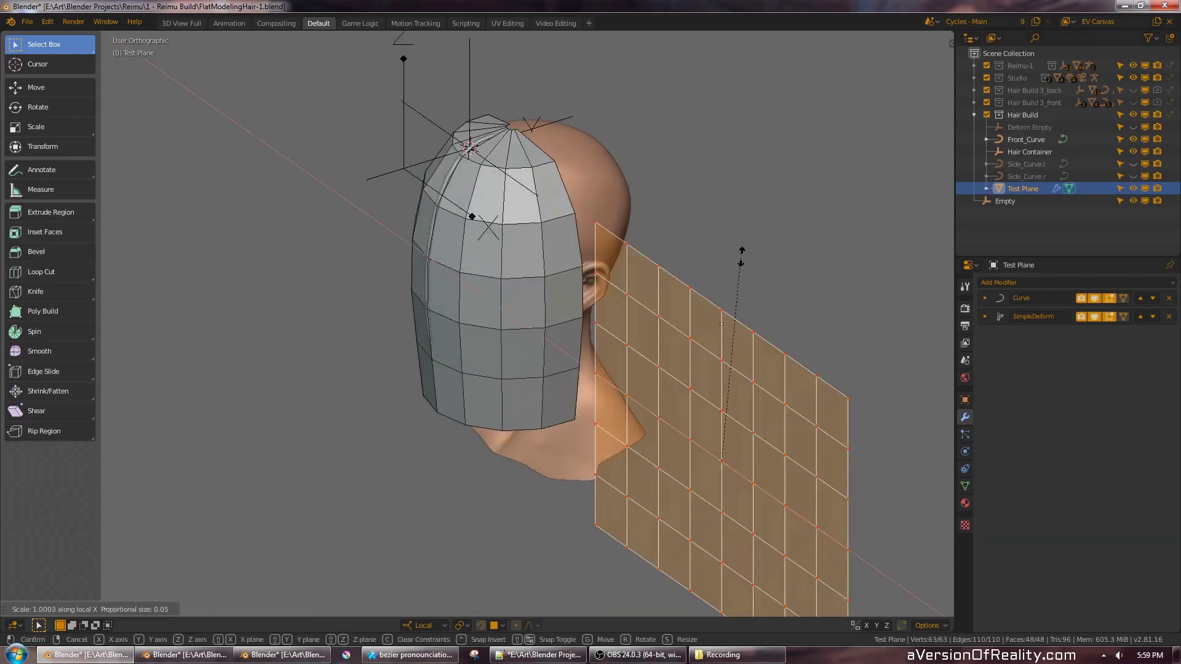
key(x)
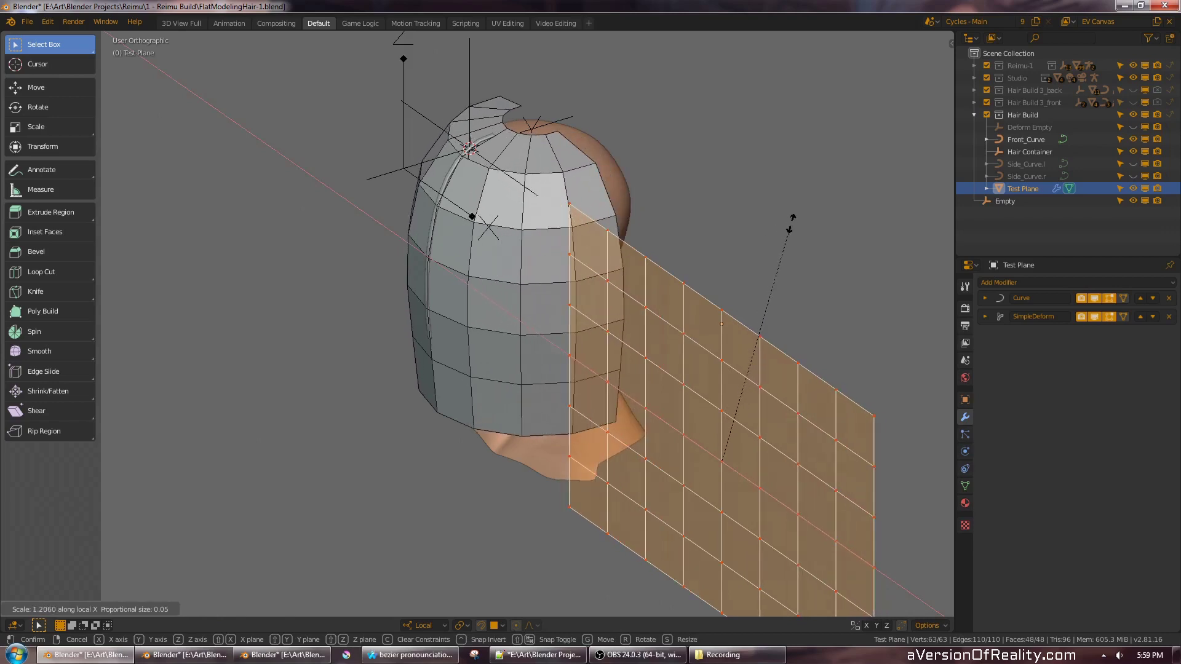
right_click(791, 223)
key(alt+a)
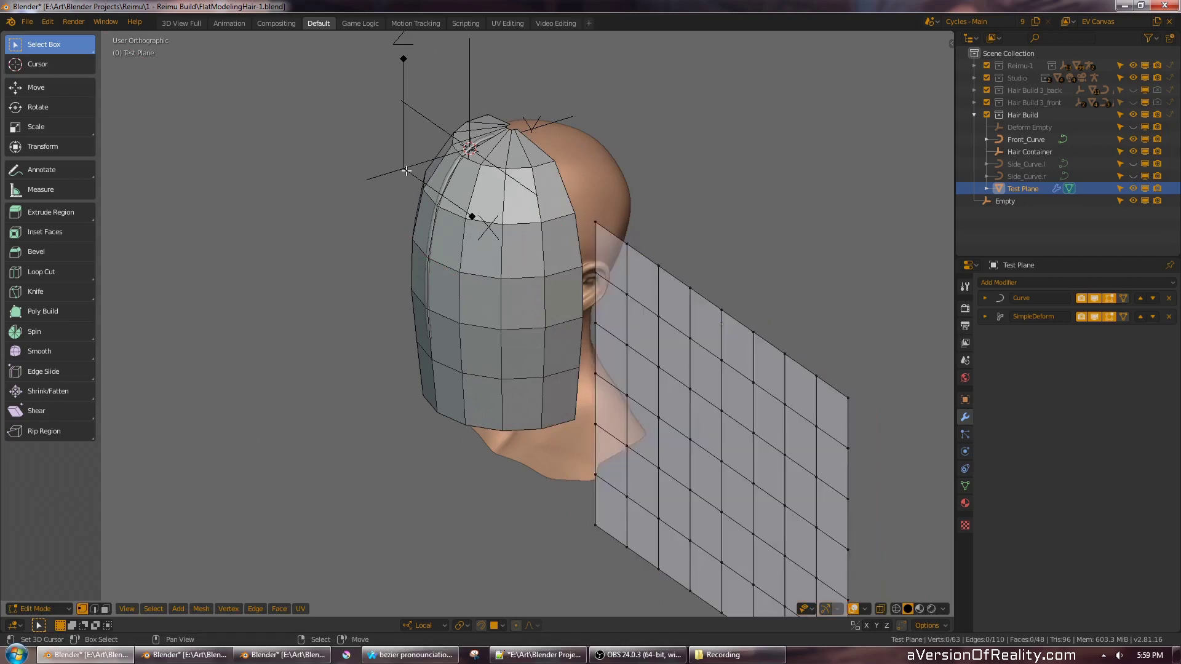
- Leave Edit Mode and nudge the Empty slightly along its local Y axis
key(Tab)
click(406, 167)
key(g)
key(y)
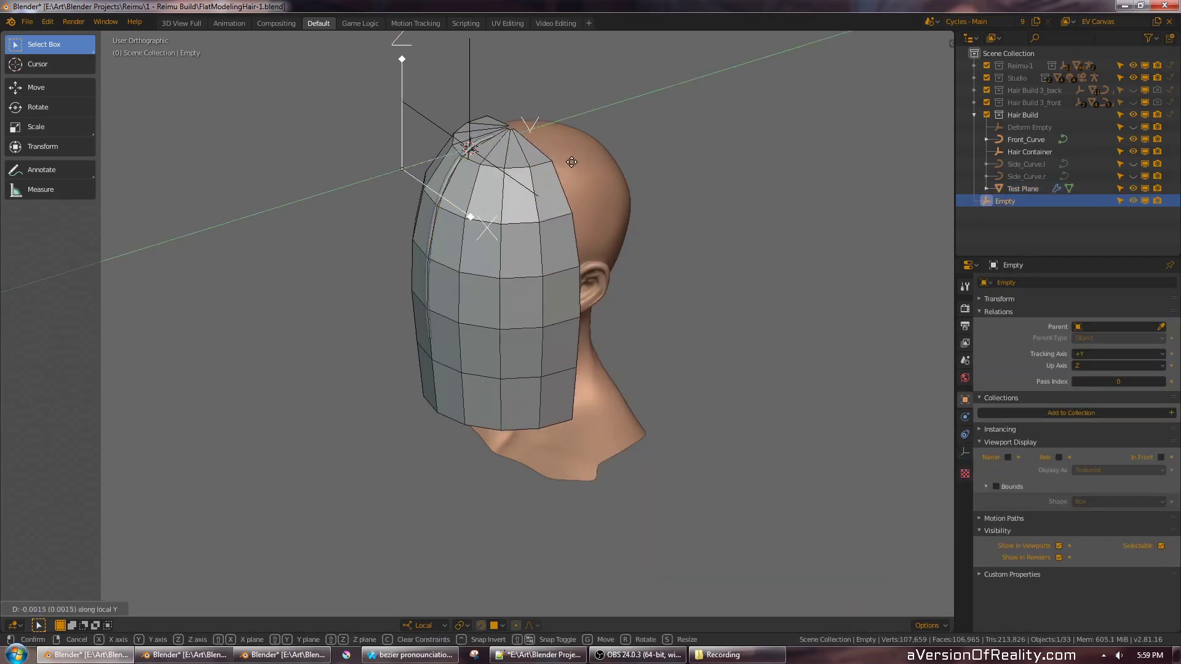
click(574, 162)
middle_drag(664, 230, 612, 187)
- Add a lattice object at the 3D cursor and scale it down uniformly by 0.362
right_click(546, 245)
key(KP_1)
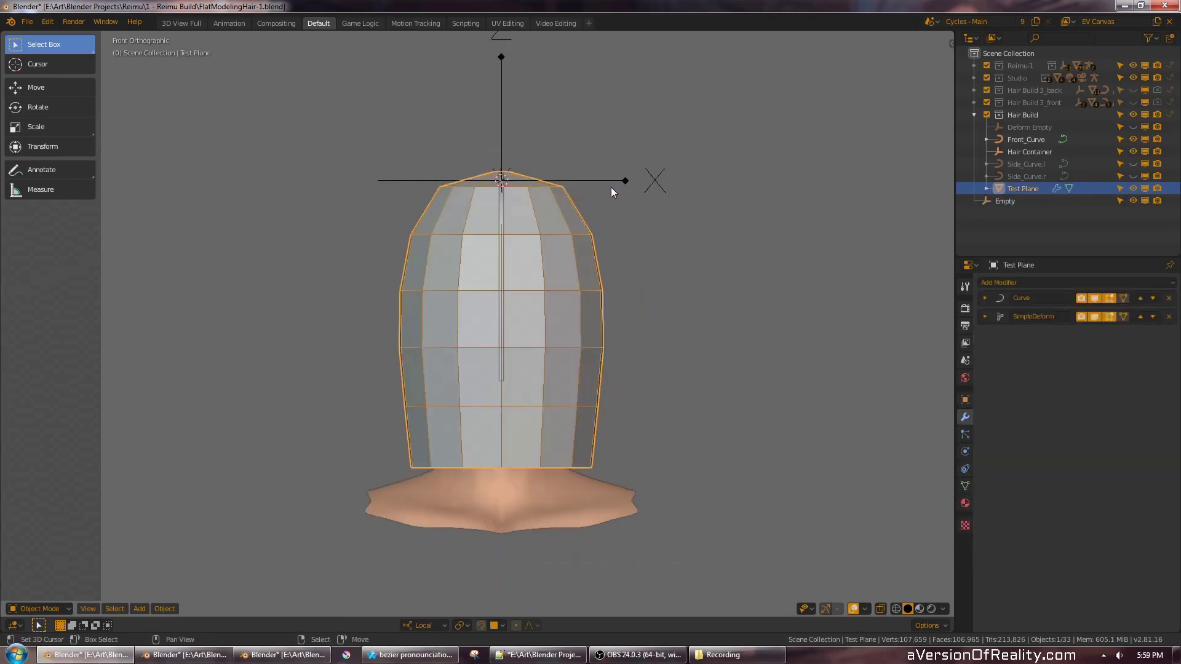
key(shift+s)
key(Escape)
key(shift+a)
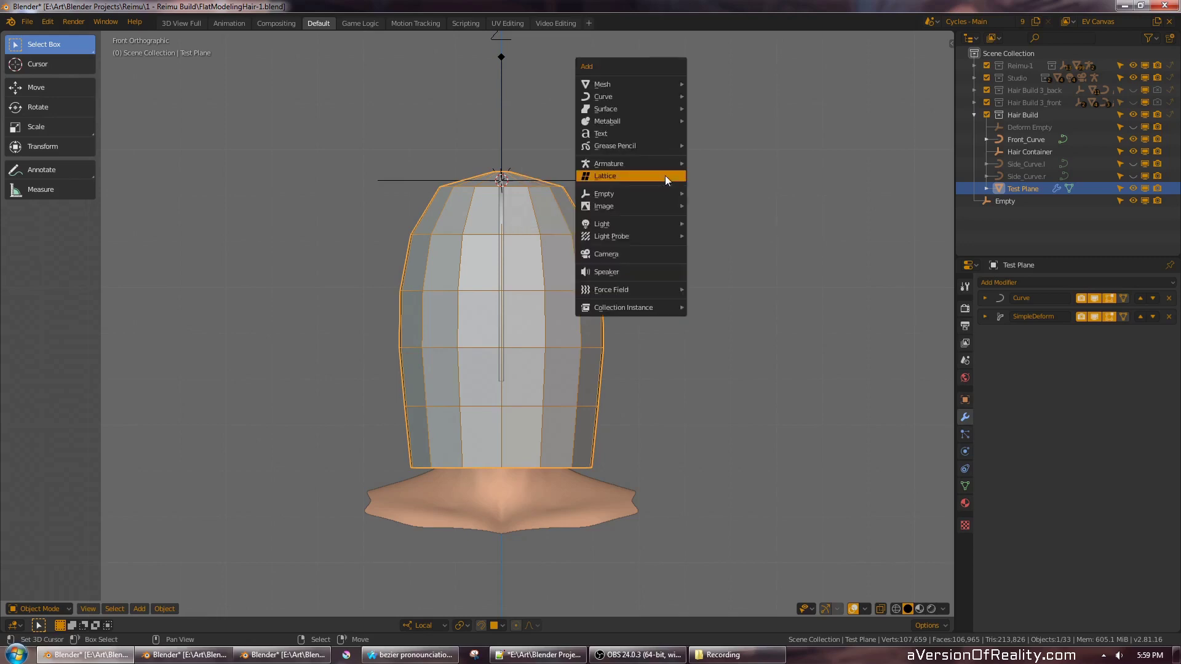
click(666, 175)
middle_drag(674, 179, 698, 232)
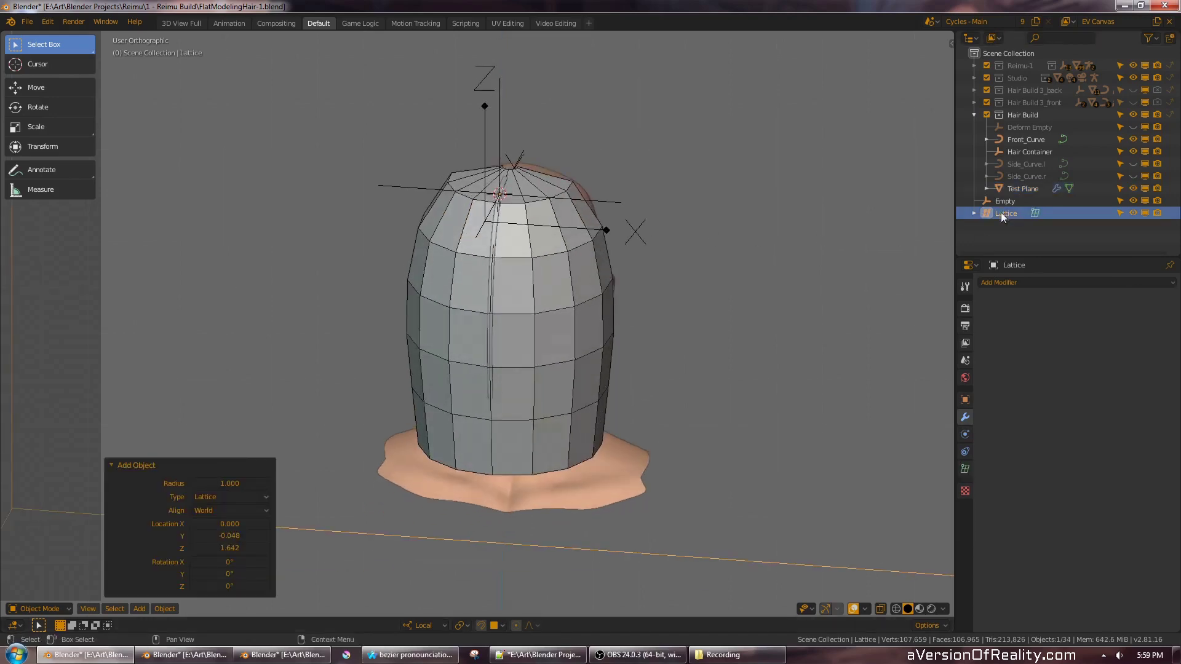
click(1001, 213)
scroll(768, 203, down, 5)
click(605, 223)
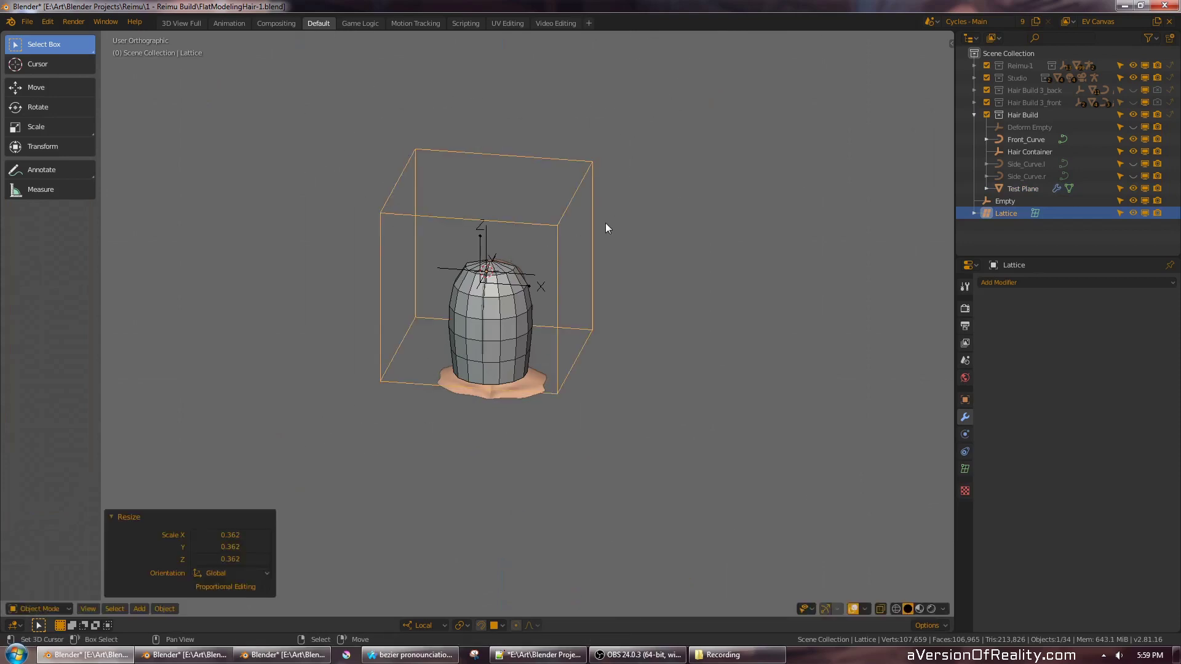
- Lower the lattice along local Z over the wrapped mesh and scale it uniformly by 0.843
key(KP_1)
scroll(604, 223, up, 3)
key(g)
key(z)
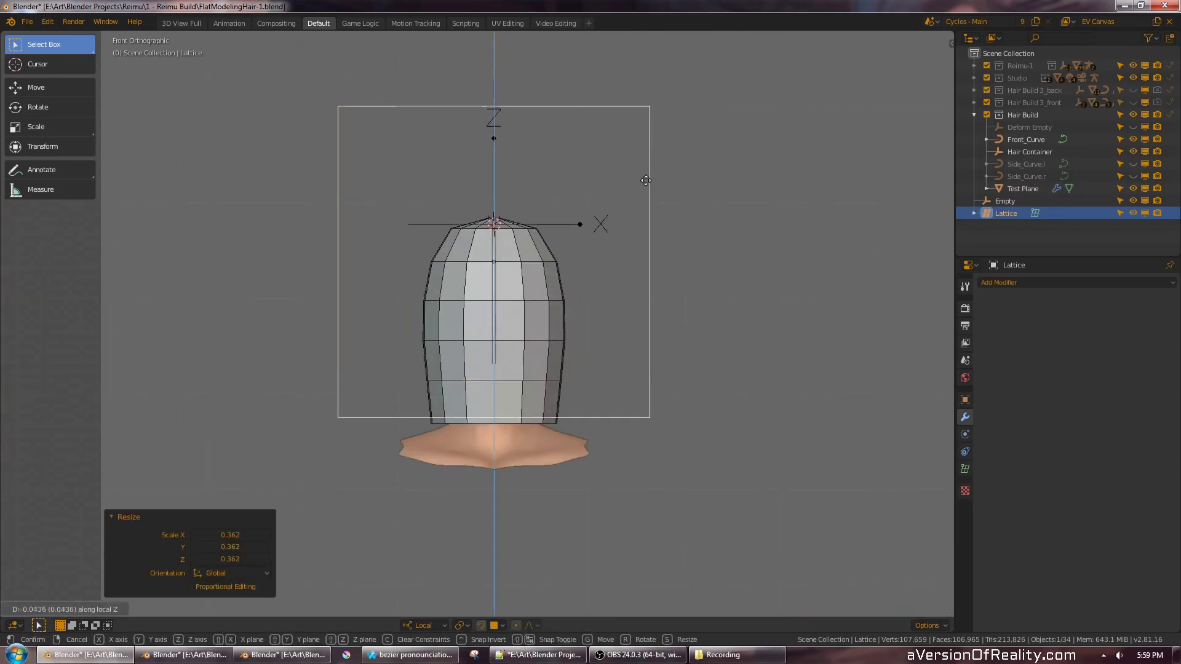
click(645, 208)
key(s)
click(733, 207)
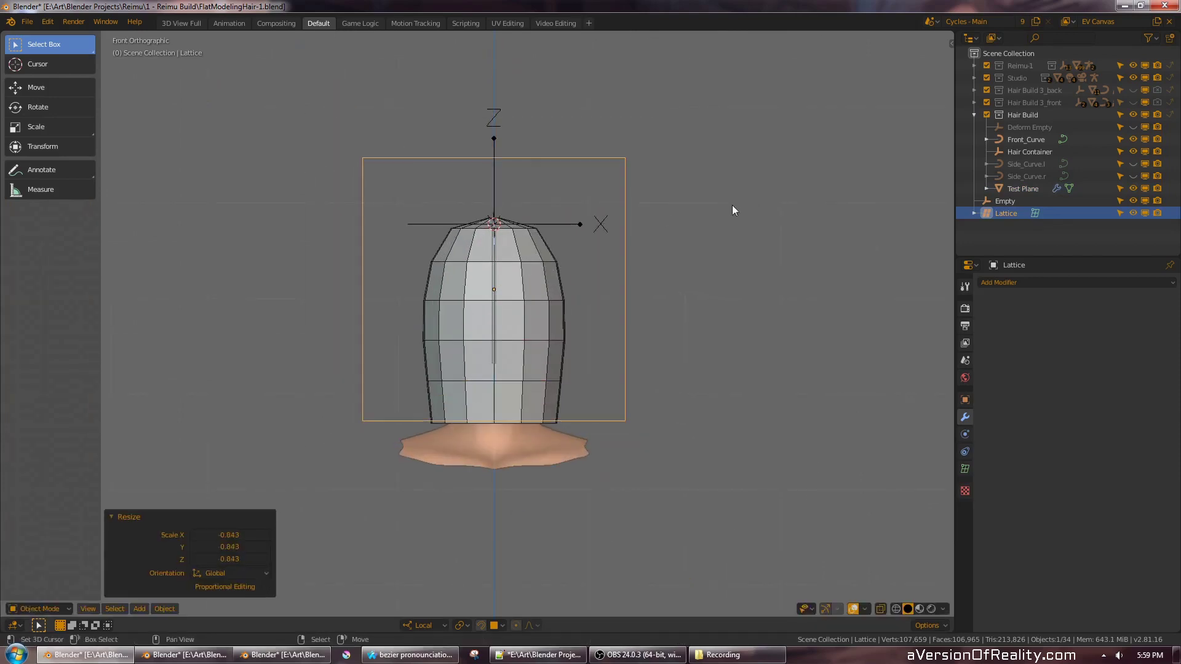
- Adjust the lattice's height along local Z again and scale it uniformly by 0.926
key(g)
key(z)
click(735, 219)
key(s)
click(740, 220)
- Scale the lattice by 0.588 along local Y and move it 0.013 in Y and -0.015 in Z to enclose the wrapped mesh
middle_drag(739, 221, 660, 236)
scroll(657, 238, up, 2)
key(KP_3)
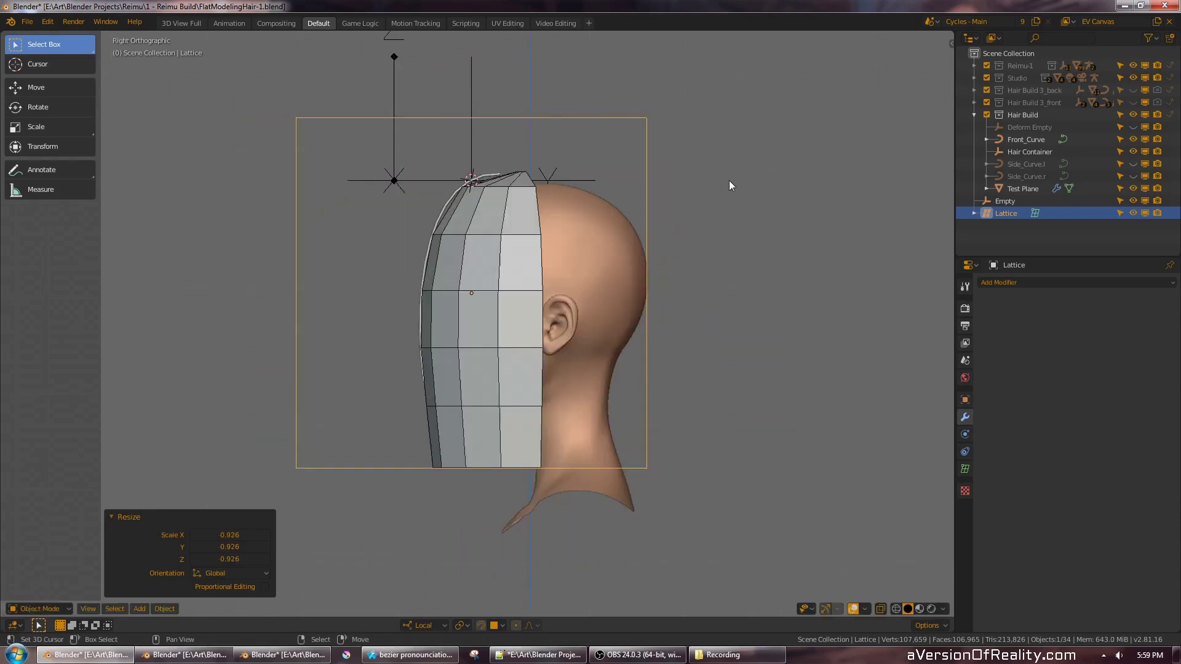
key(s)
key(y)
click(603, 191)
key(g)
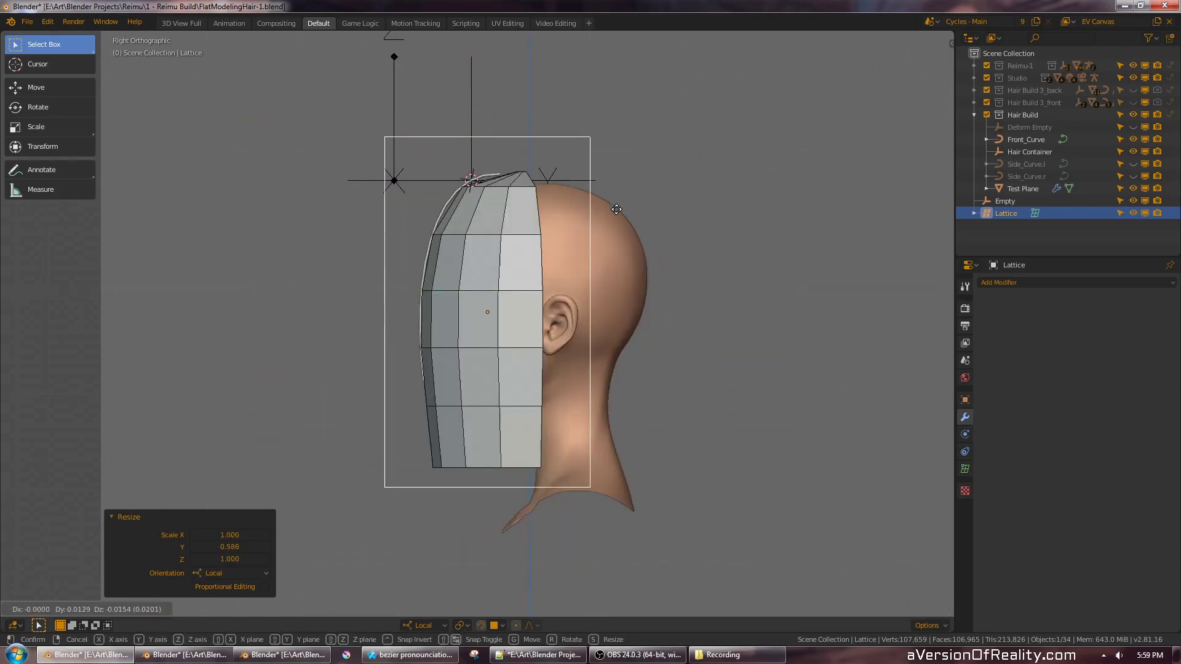
click(617, 206)
middle_drag(537, 208, 668, 261)
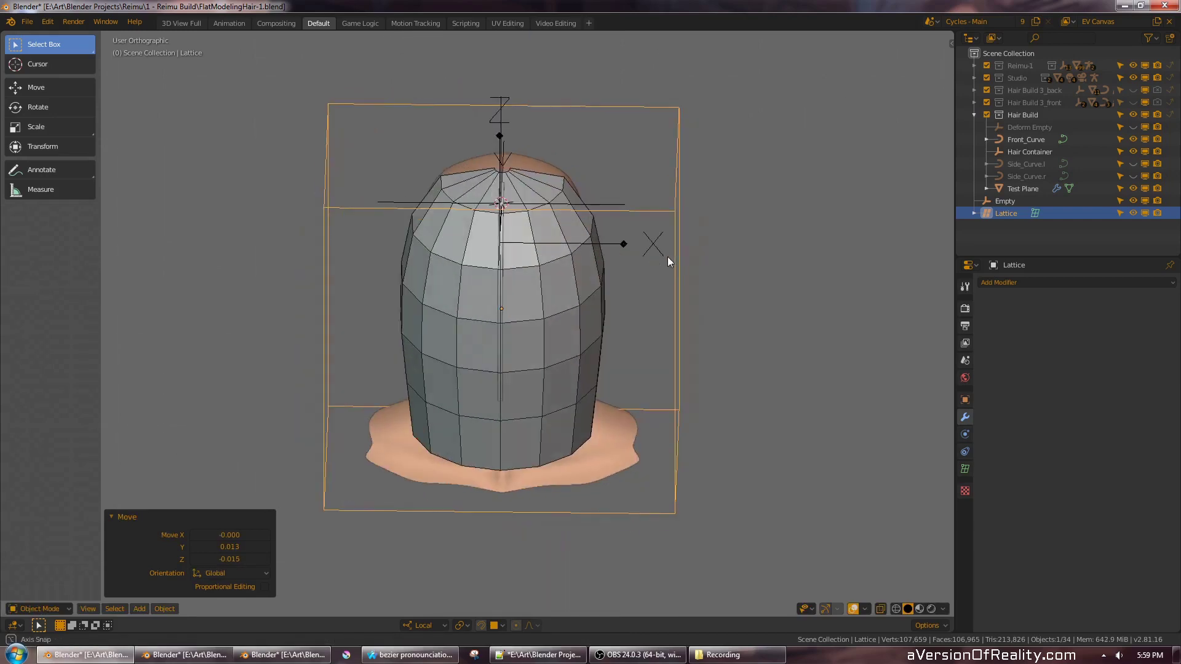
- Add a Lattice modifier to Test Plane with the new lattice as its object
click(600, 296)
click(1029, 283)
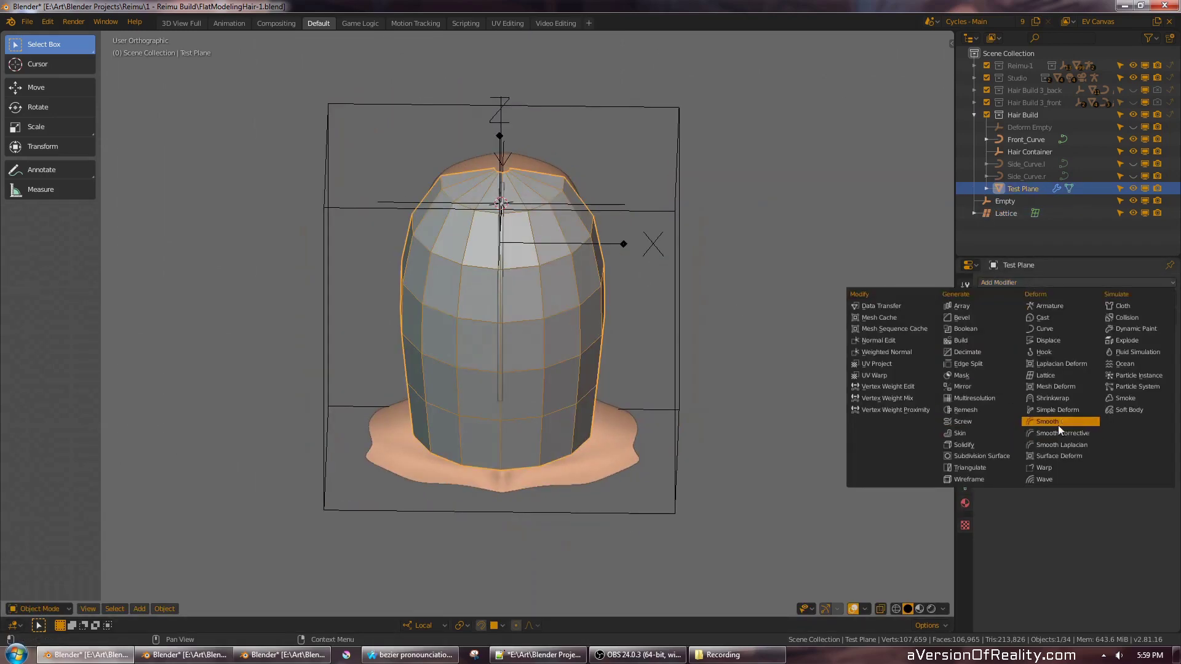
click(1065, 376)
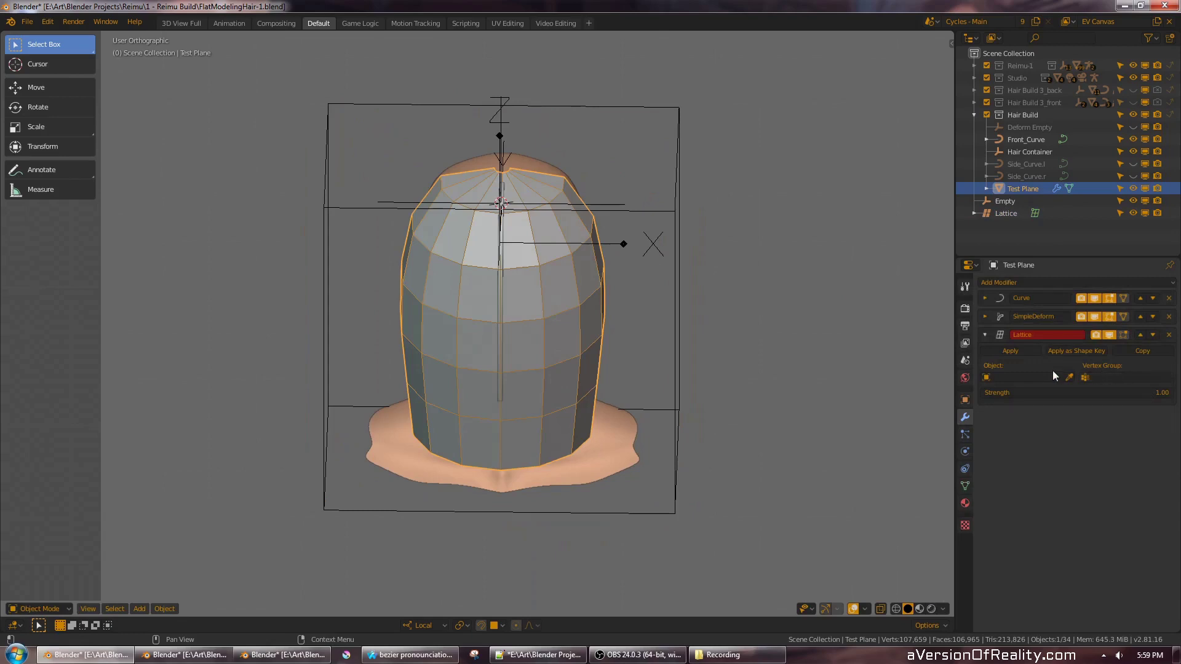
click(688, 156)
- Try moving the lattice's two upper control points on the positive X side in Edit Mode, freely and along local Y
right_click(677, 174)
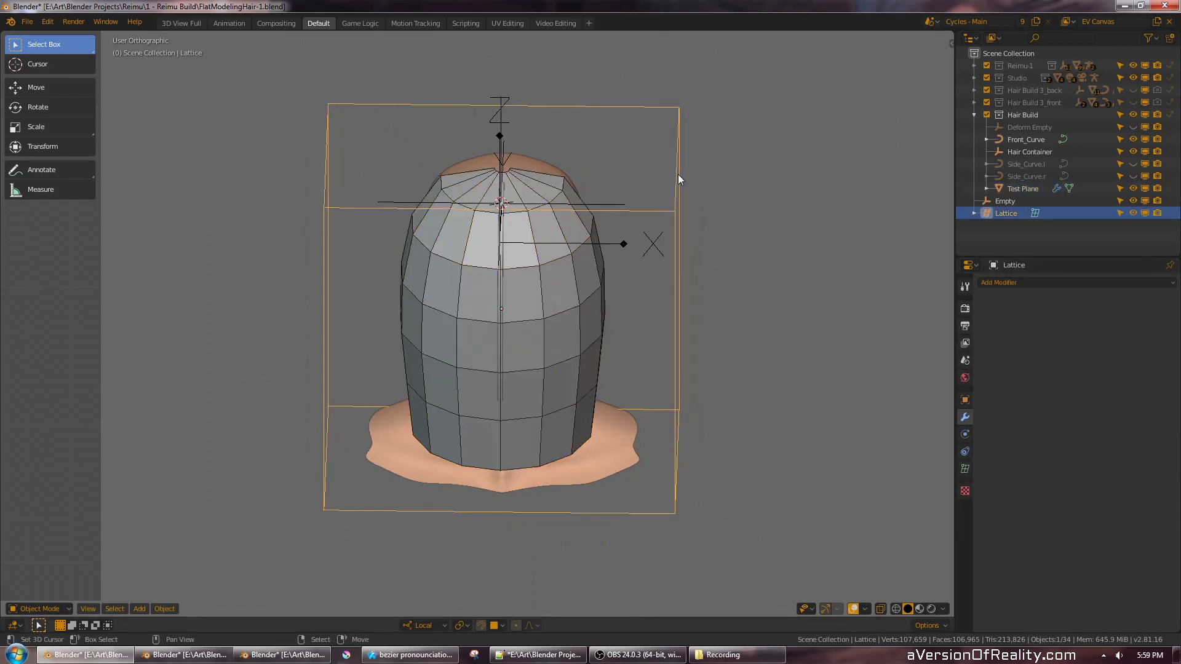
key(Tab)
key(KP_1)
key(shift+z)
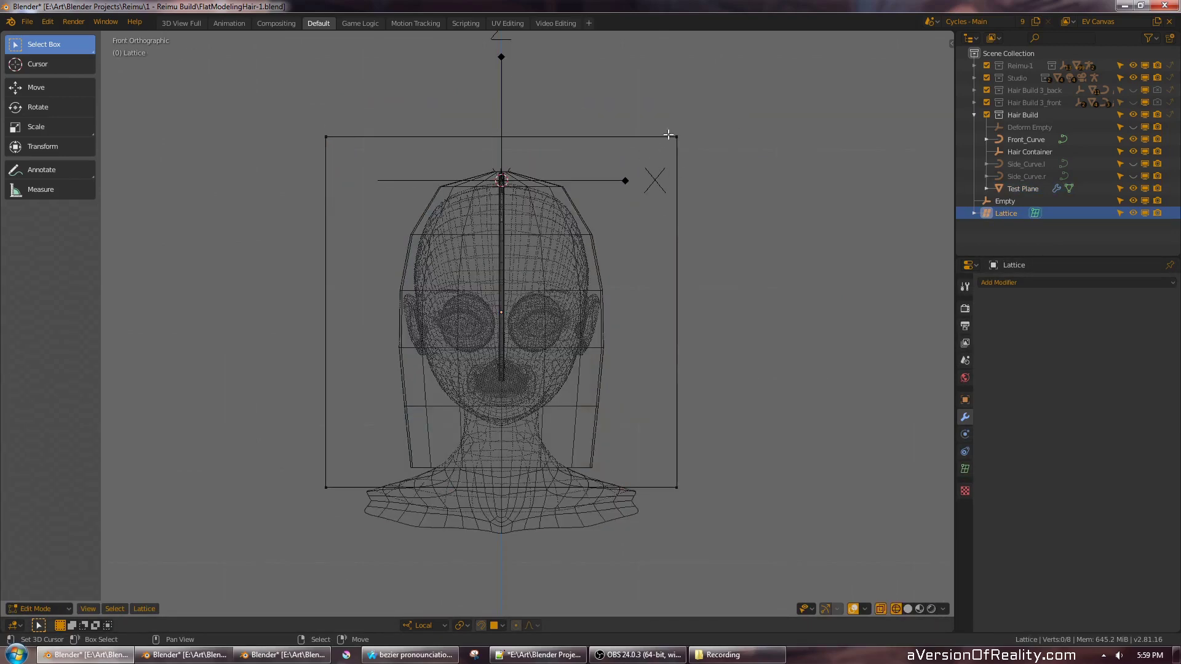
key(z)
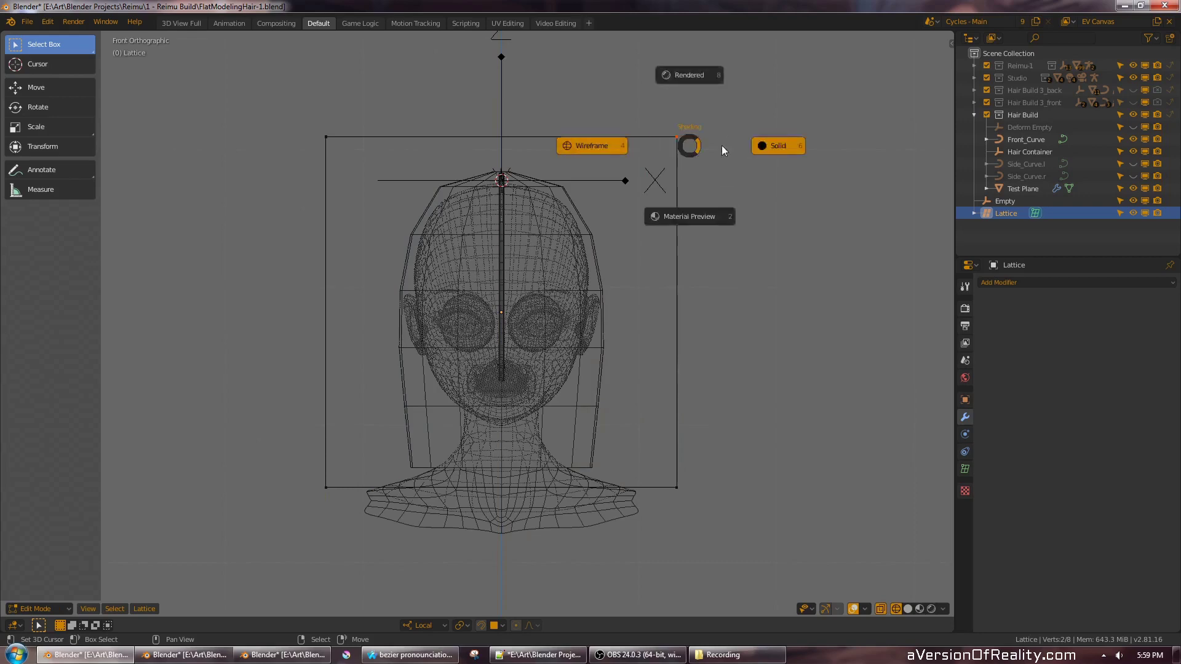
click(725, 149)
key(g)
right_click(736, 123)
middle_drag(735, 123, 694, 176)
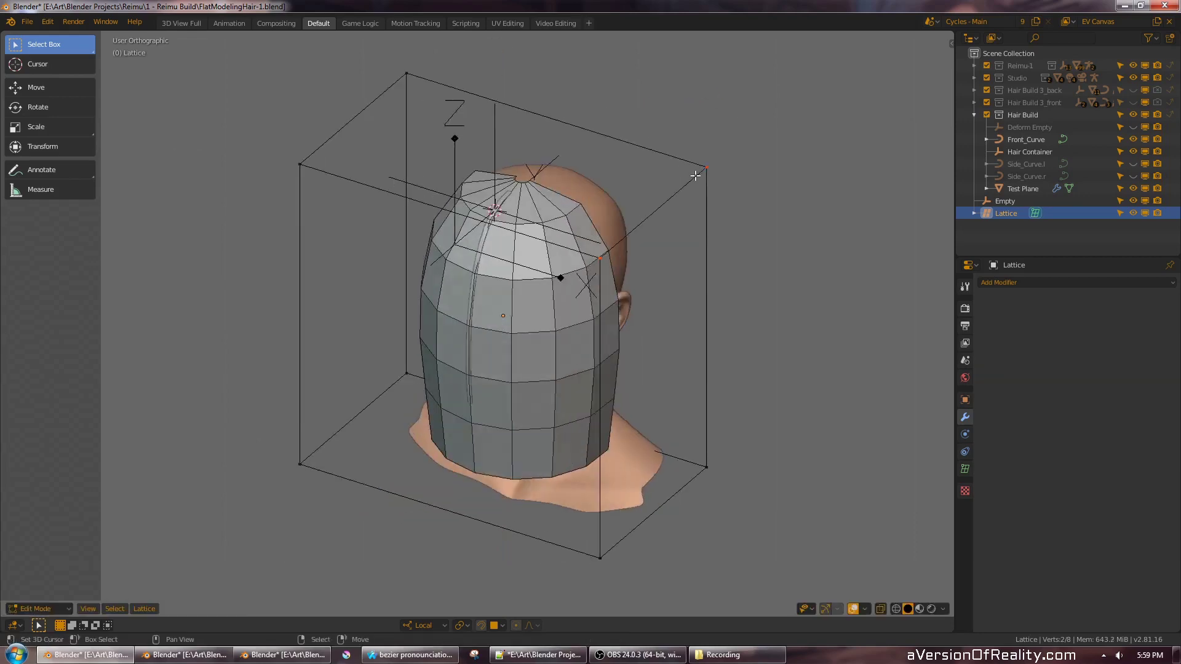
key(g)
key(y)
right_click(721, 176)
key(Tab)
- Set the lattice's U, V and W resolution to 5 and enable Outside
click(964, 470)
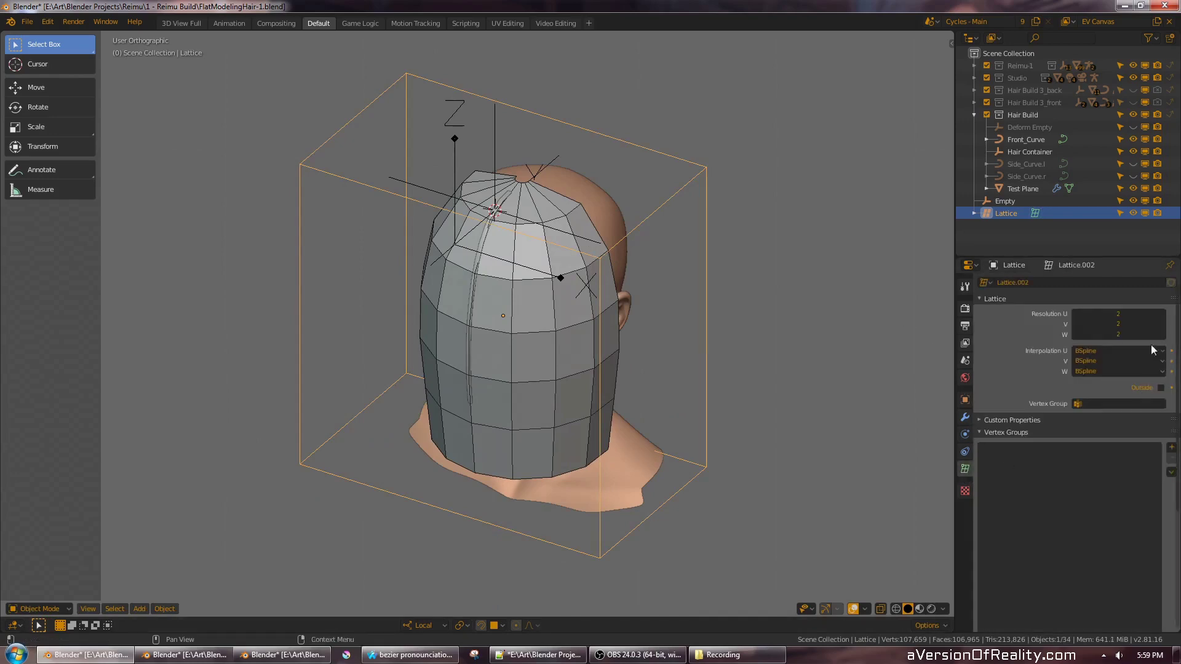
click(1163, 315)
click(1163, 315)
click(1163, 315)
click(1162, 334)
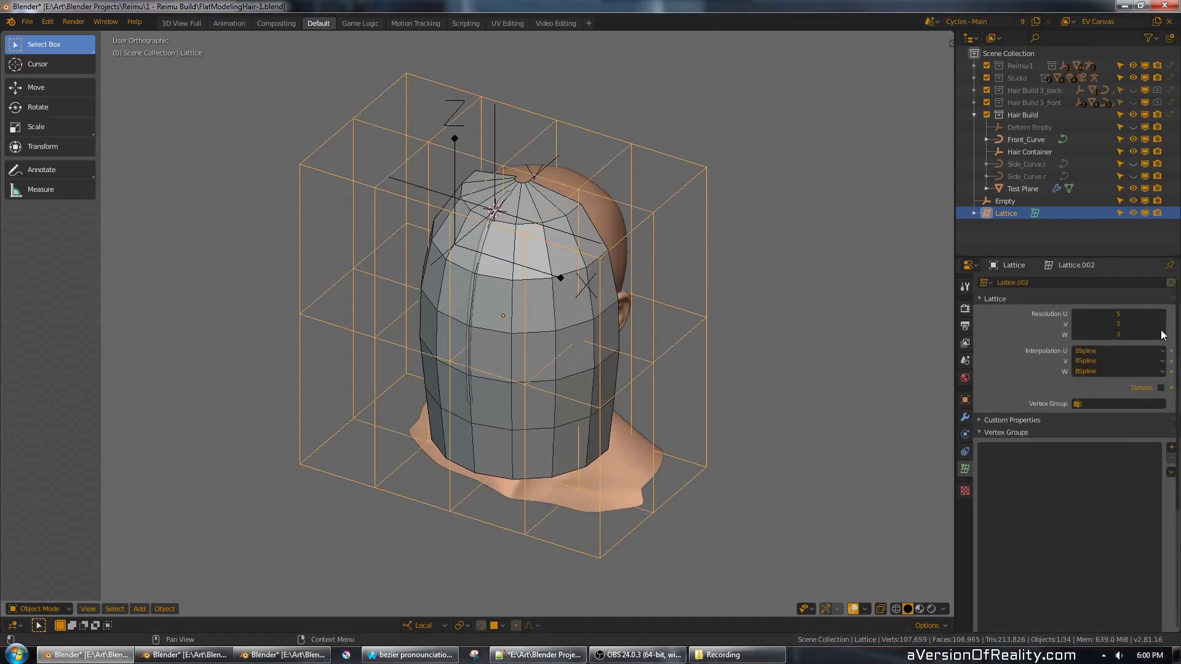
click(1162, 333)
click(1162, 334)
click(1162, 323)
click(1162, 324)
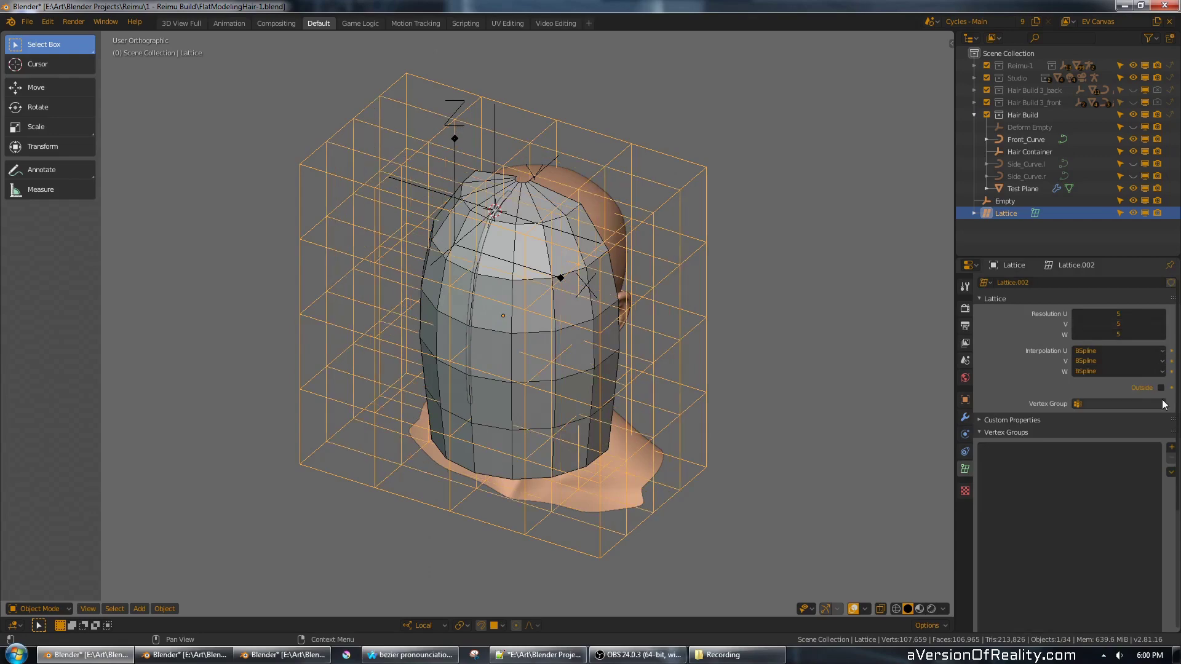
click(1161, 388)
- Circle-select a block of the lattice's points in front wireframe view and try moving them along local Y
middle_drag(783, 274, 667, 264)
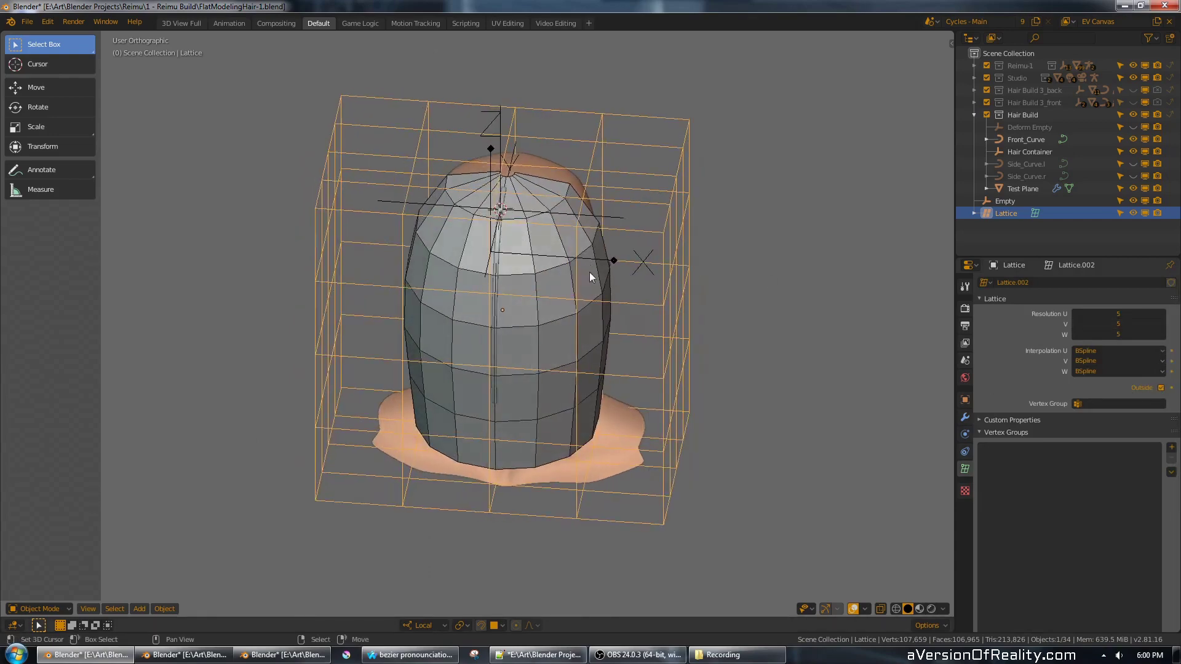
middle_drag(589, 272, 656, 263)
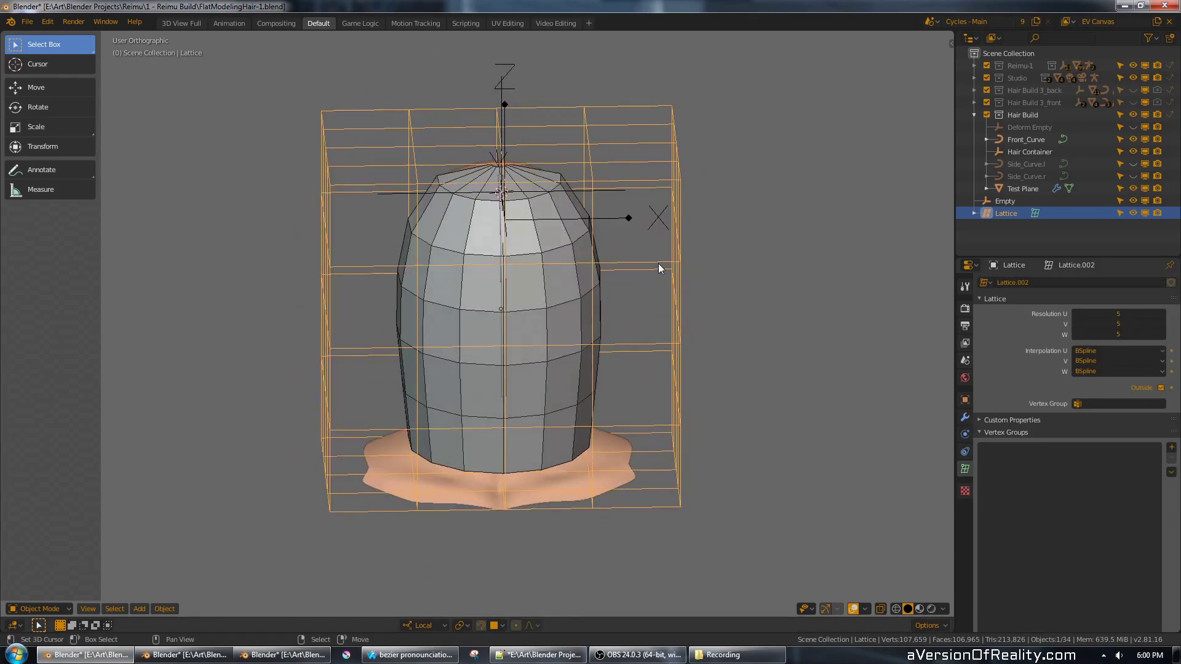
key(KP_1)
key(Tab)
key(z)
click(583, 266)
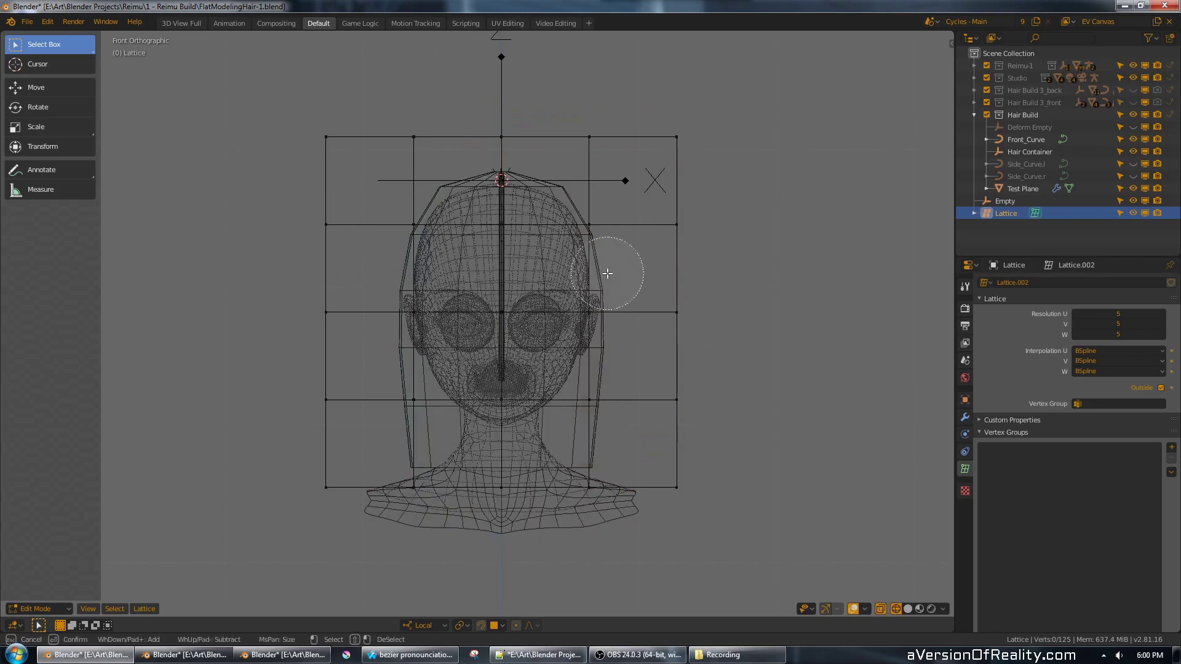
scroll(607, 274, down, 8)
drag(606, 272, 548, 264)
key(Escape)
key(g)
key(y)
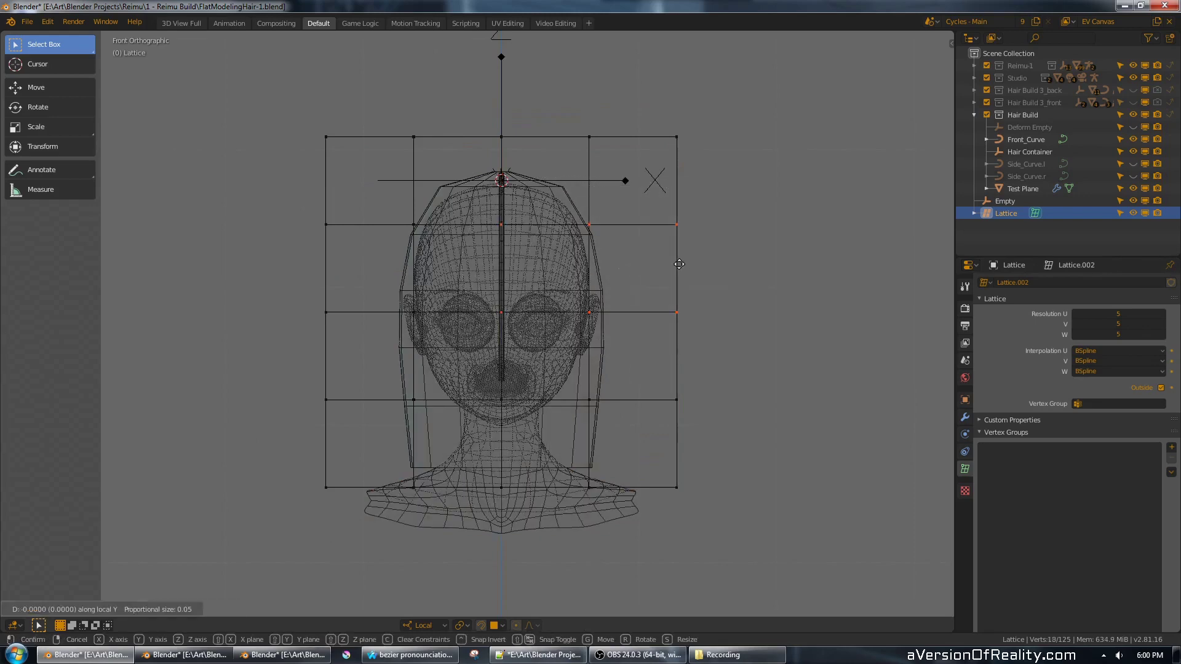
right_click(679, 263)
- Select only the lattice's middle horizontal layer of points and try scaling it by about 1.27 along local X in solid shading
key(alt+a)
key(c)
drag(689, 307, 387, 309)
right_click(387, 308)
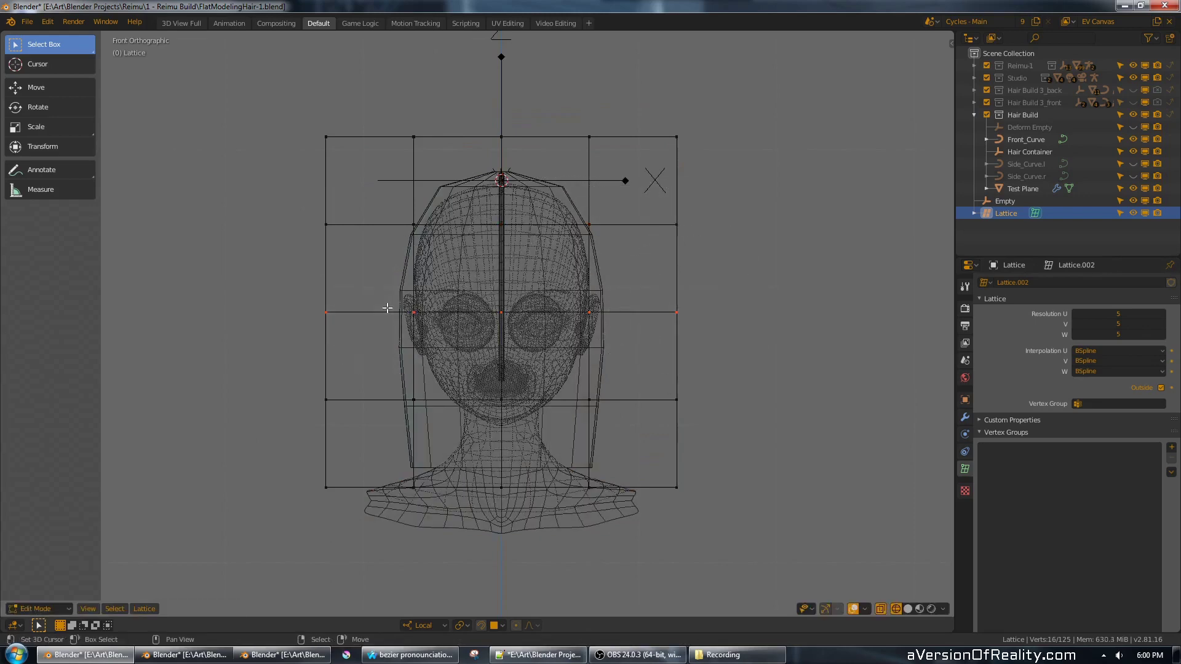
middle_drag(735, 303, 718, 321)
key(s)
key(x)
right_click(762, 320)
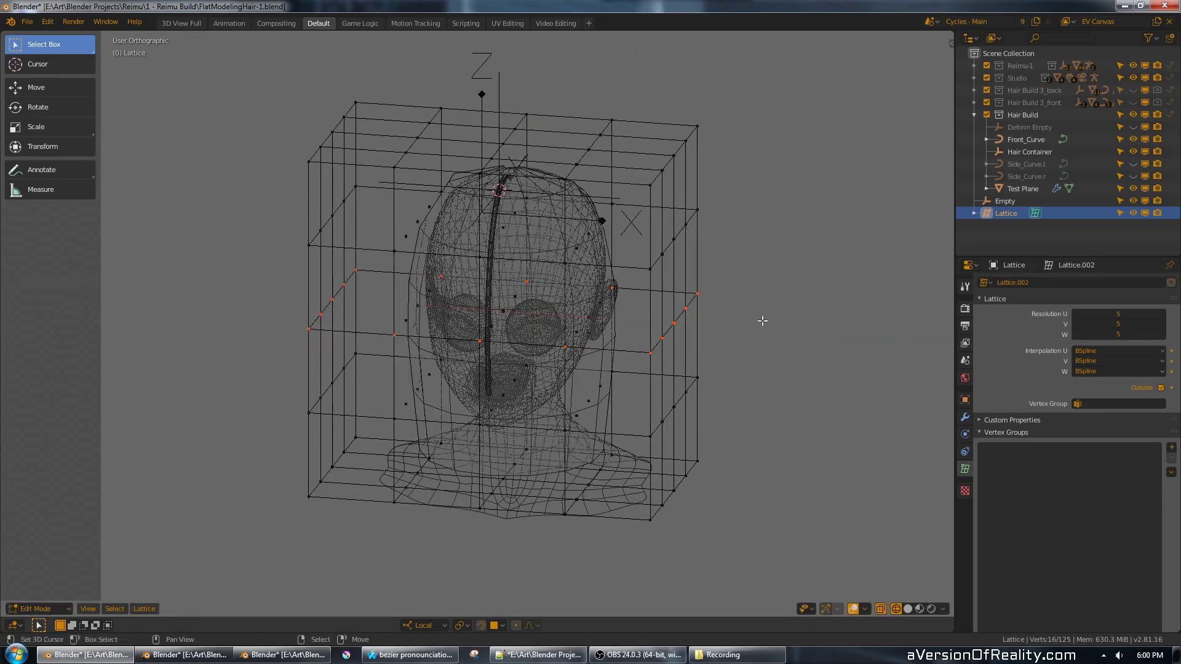
key(z)
key(s)
key(x)
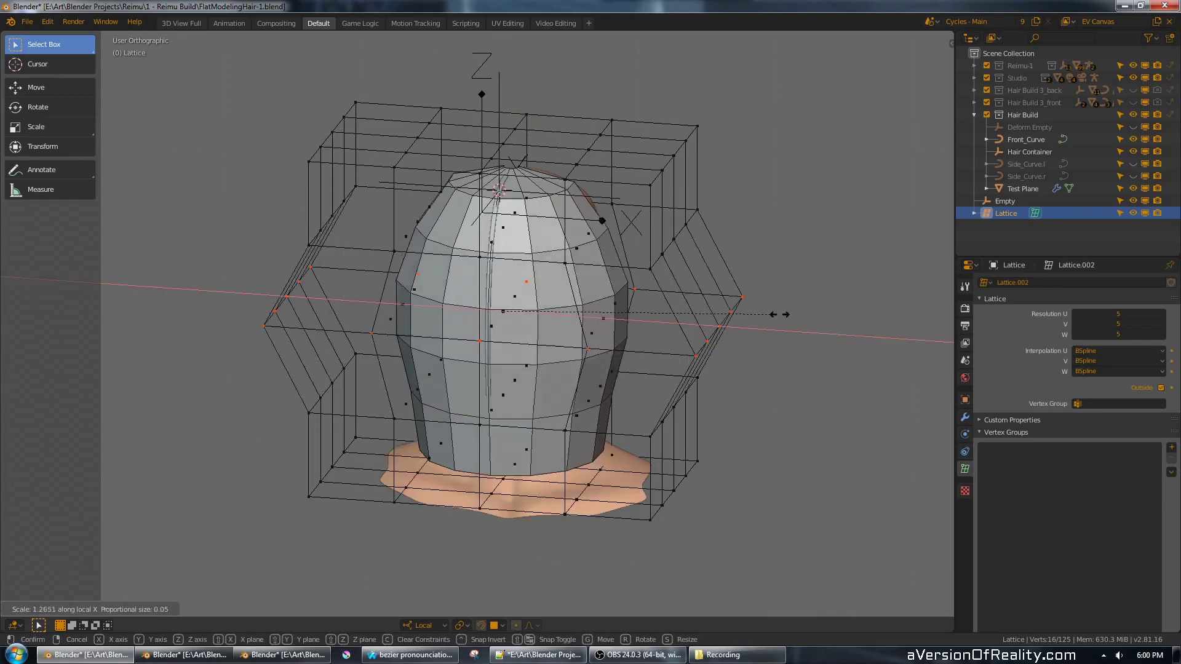
right_click(782, 314)
- Try scaling the lattice's middle layer of points by about 0.94 along local Y, and return to Object Mode
middle_drag(782, 314, 707, 317)
key(s)
key(y)
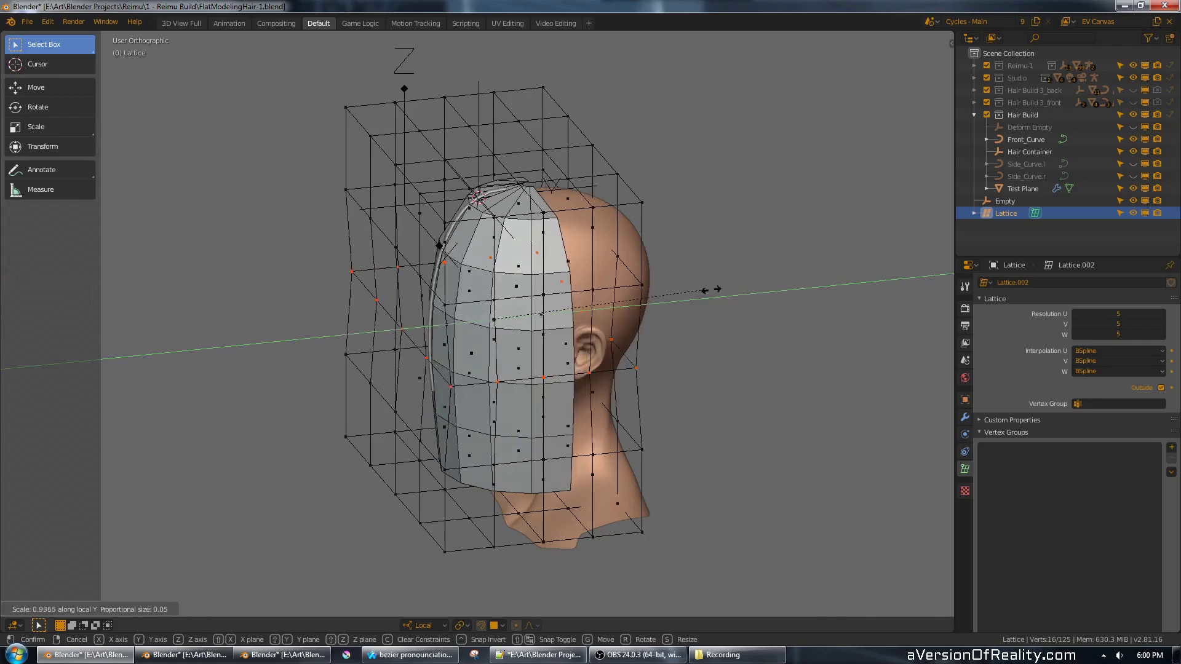
right_click(714, 293)
mouse_move(714, 293)
middle_down()
mouse_move(721, 326)
mouse_move(658, 299)
mouse_move(722, 303)
middle_up()
key(Tab)
scroll(1170, 488, down, 4)
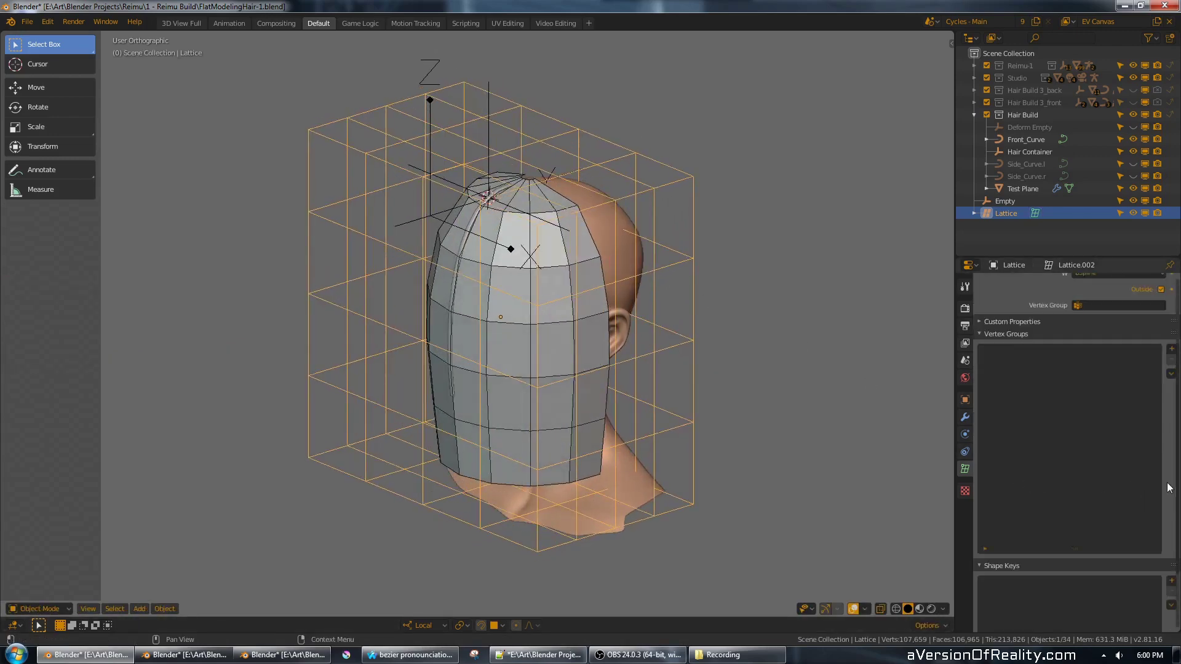
- Add the Basis and Key 1 shape keys to the lattice and set Key 1's value to 1
scroll(1140, 530, down, 3)
click(1173, 508)
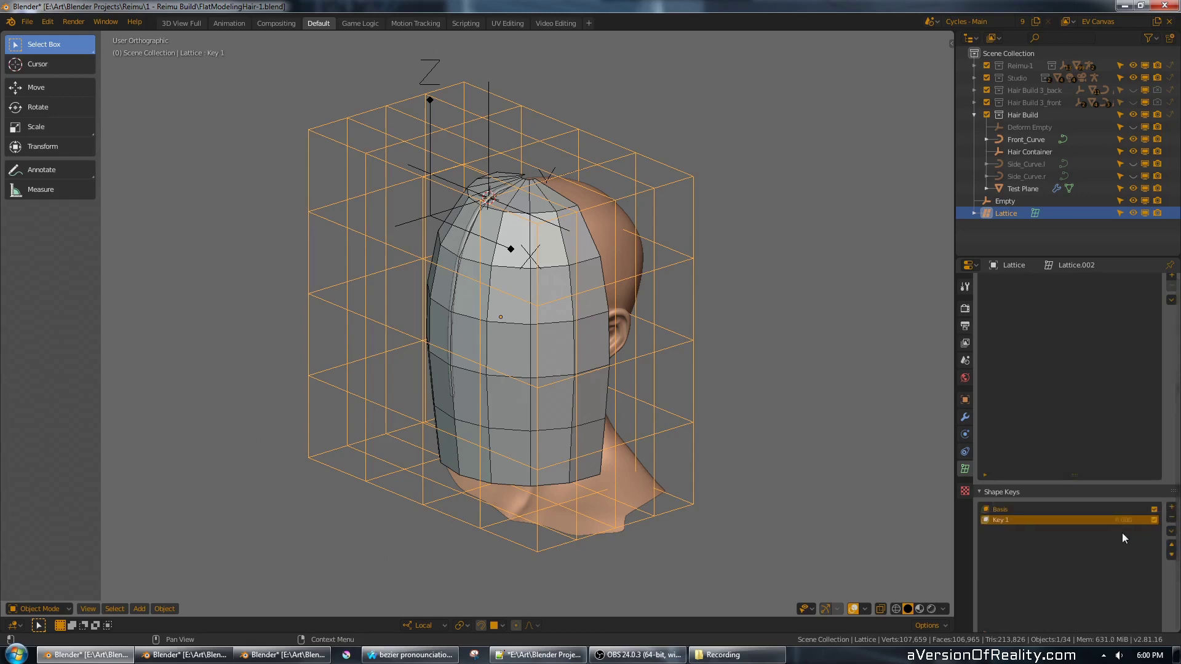
key(Return)
- Scale the lattice's middle layer of points by about 1.728 along local Y in Key 1, and return to Object Mode
middle_drag(659, 371, 688, 362)
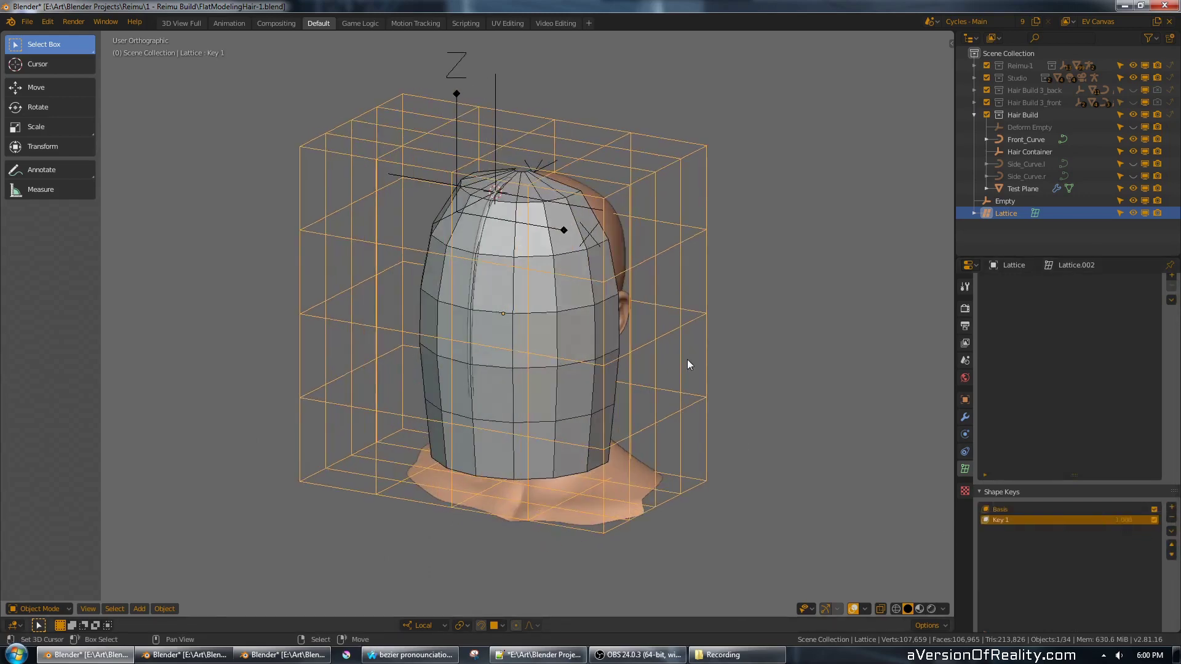
key(Tab)
key(c)
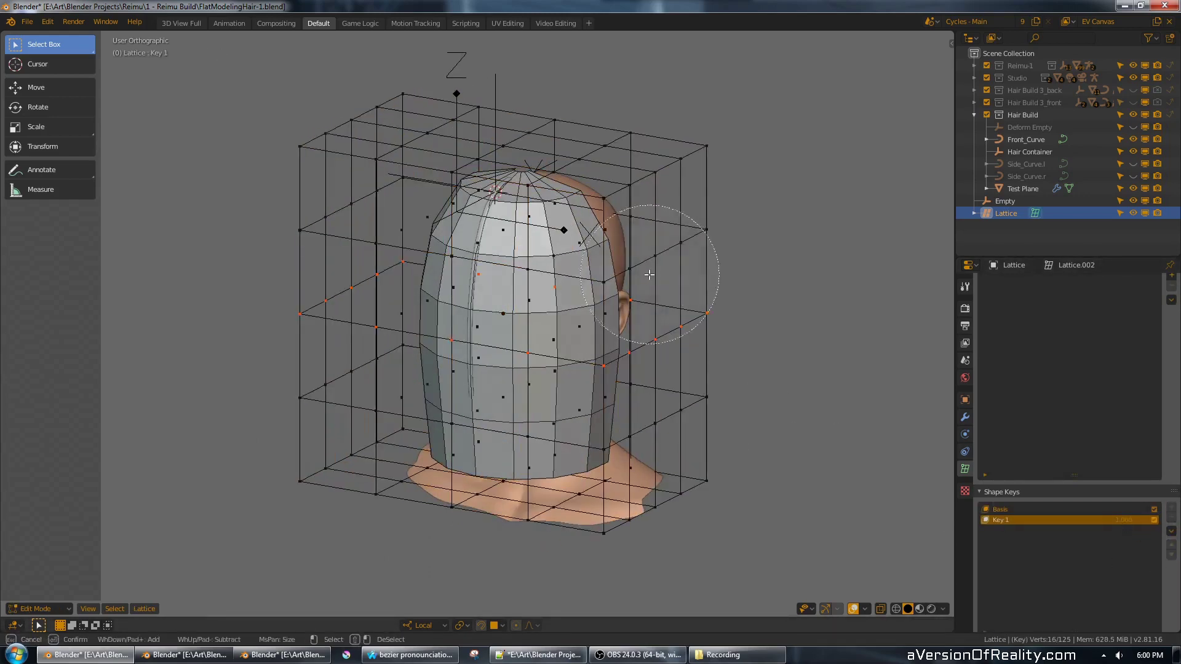
key(Escape)
key(s)
key(y)
click(828, 282)
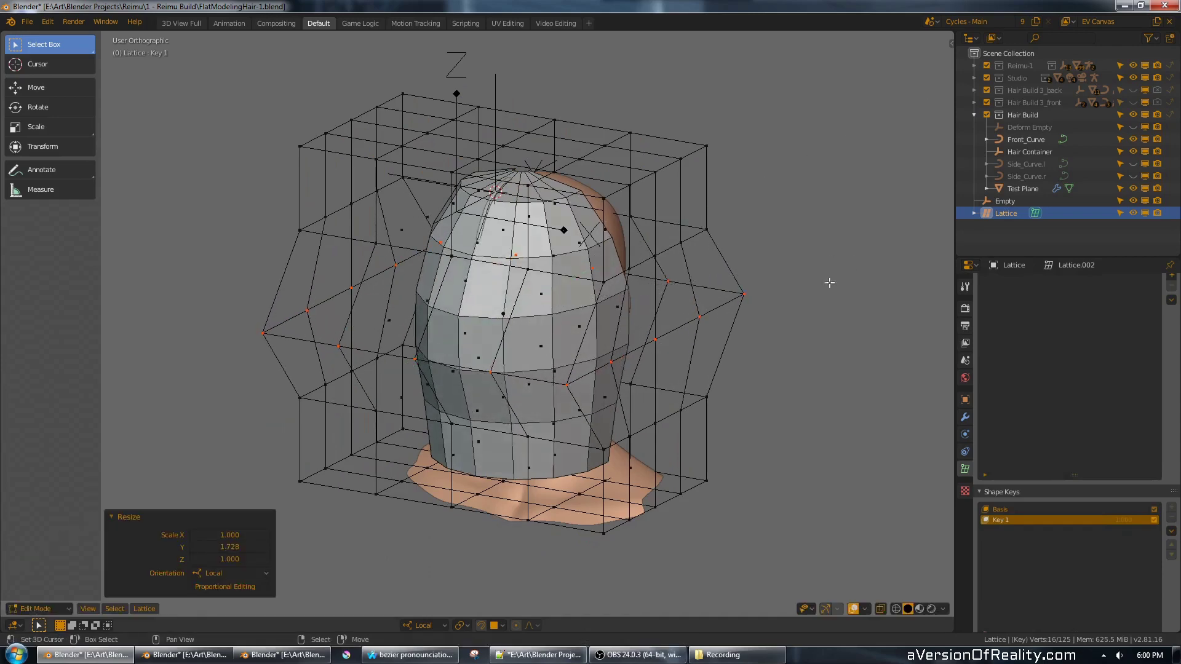
key(Tab)
- Toggle Key 1 off and on to compare the lattice shapes, and remove Key 1, keeping Basis
middle_drag(826, 284, 776, 369)
click(1152, 519)
click(1152, 520)
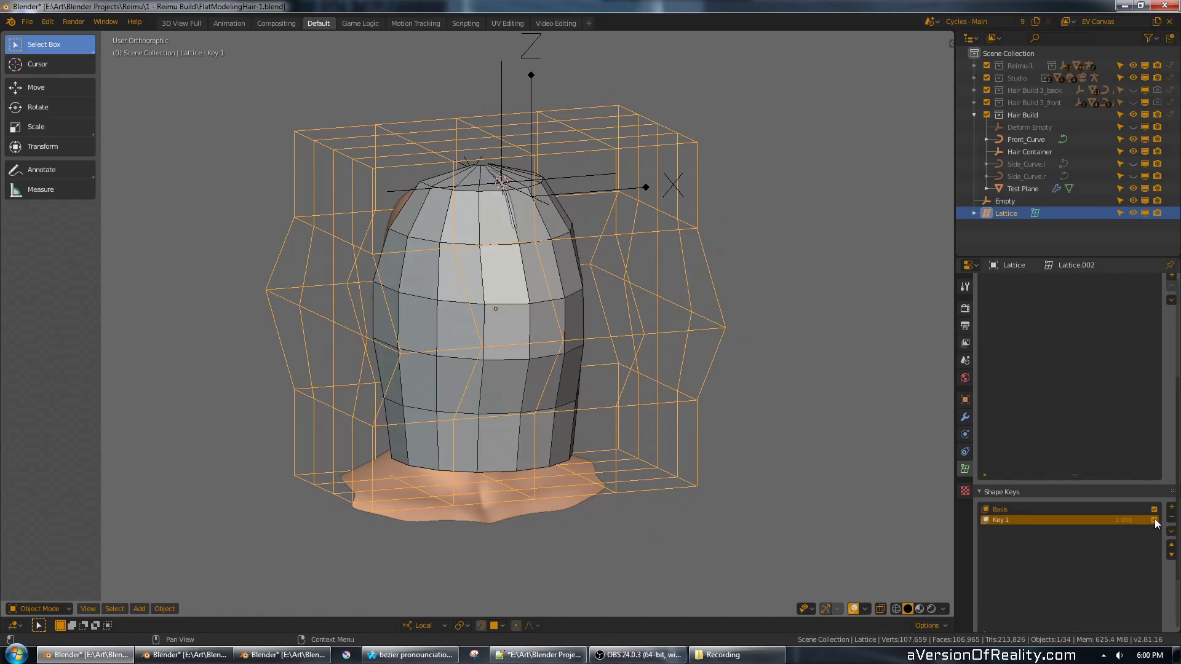
click(1152, 520)
click(1172, 518)
- Select the test plane and turn off viewport display for its Curve, SimpleDeform and Lattice modifiers
middle_drag(846, 261, 751, 299)
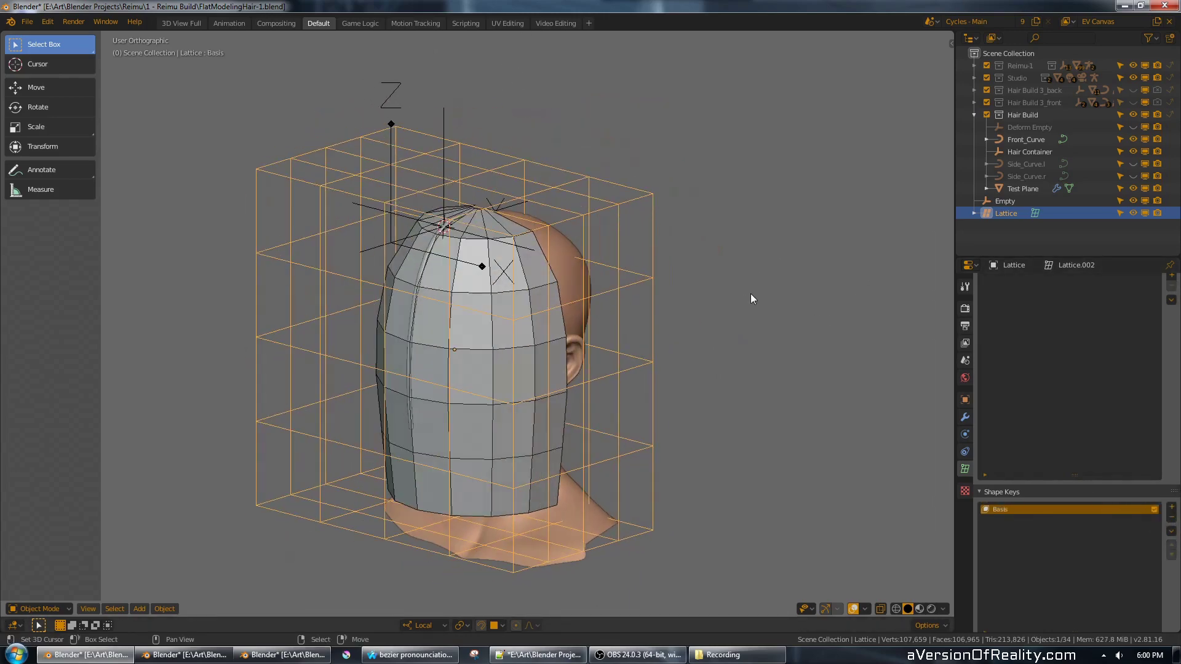
key(KP_1)
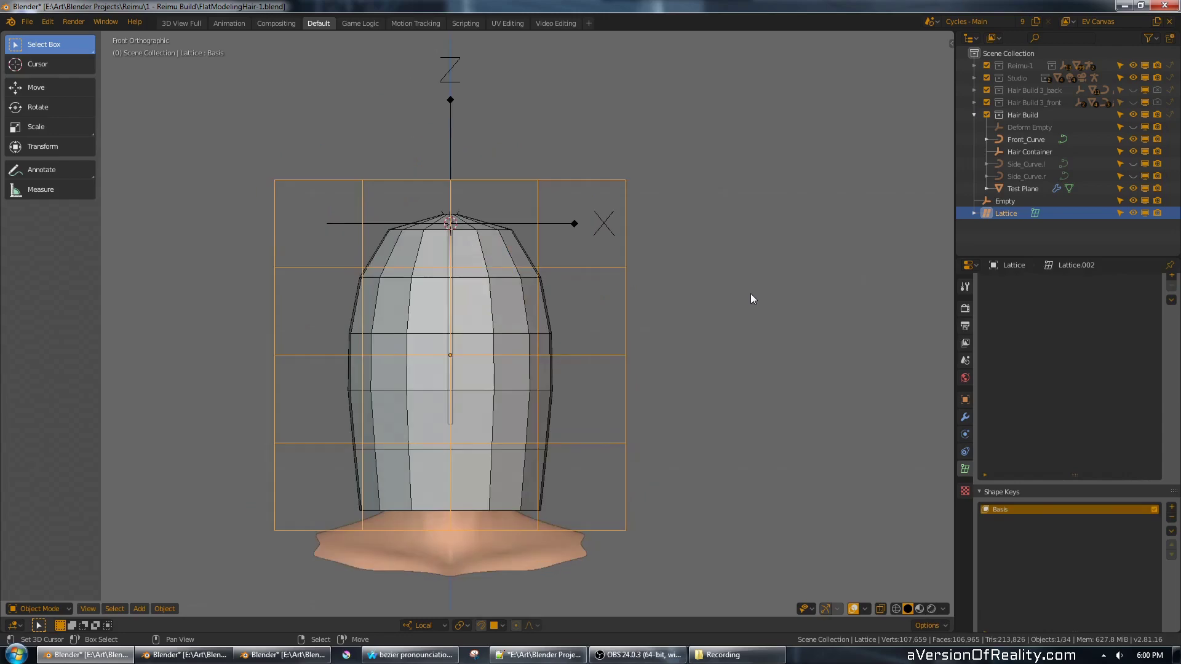
click(479, 295)
middle_drag(707, 298, 896, 403)
click(965, 417)
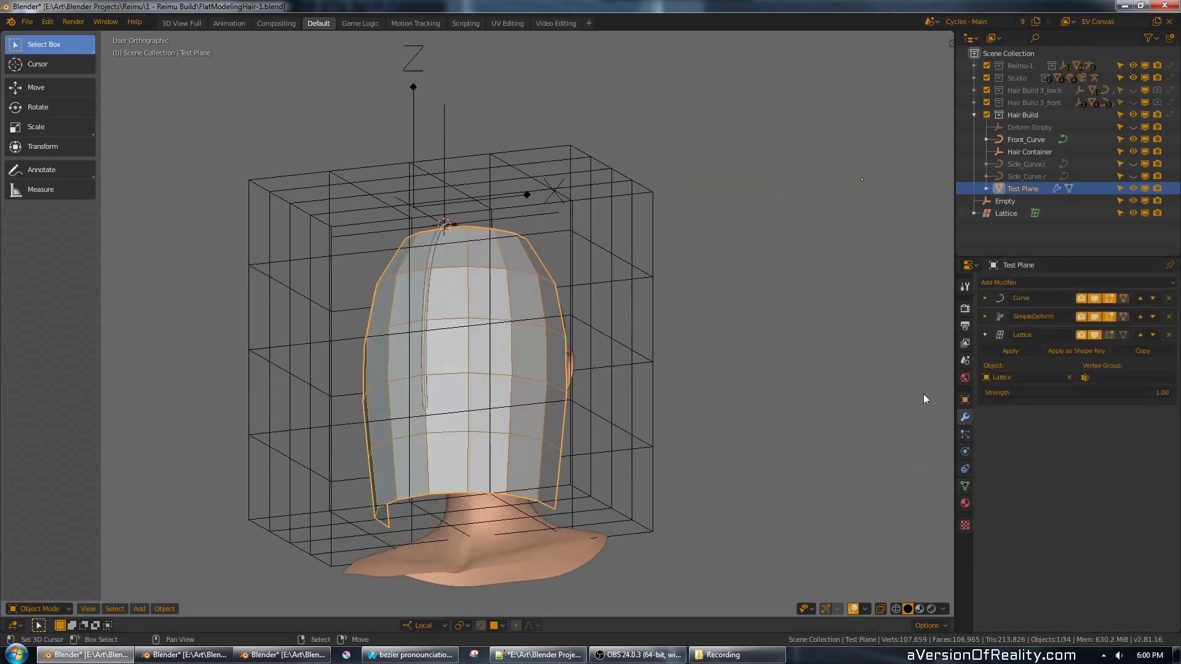
key(KP_1)
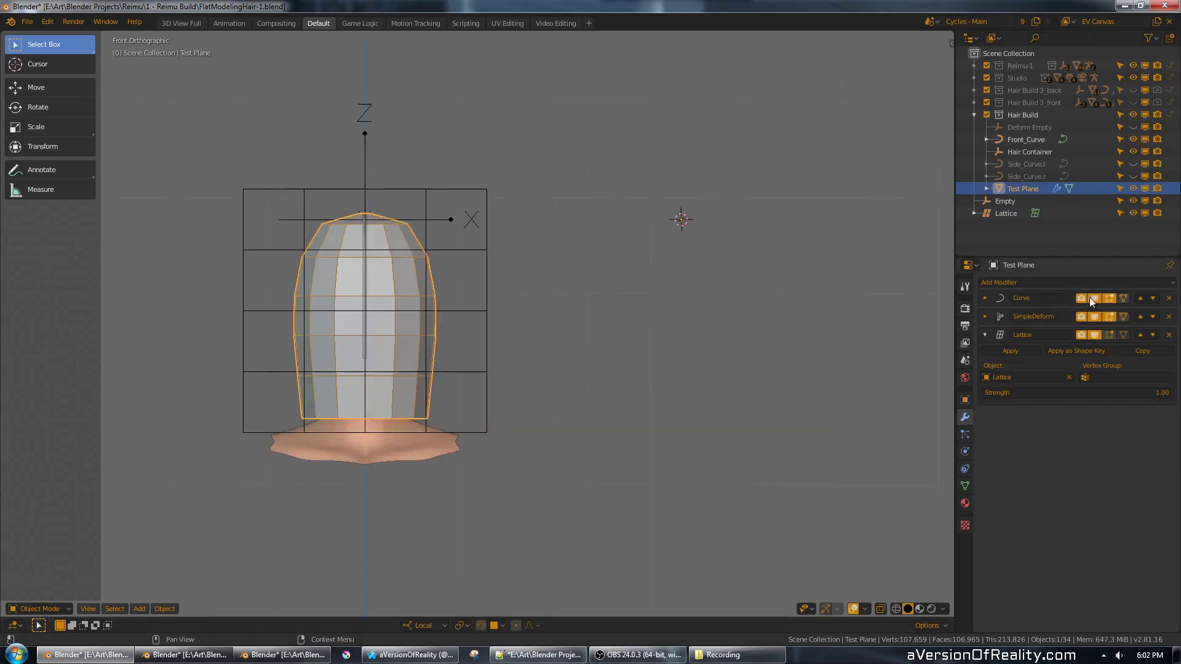
drag(1093, 299, 1095, 331)
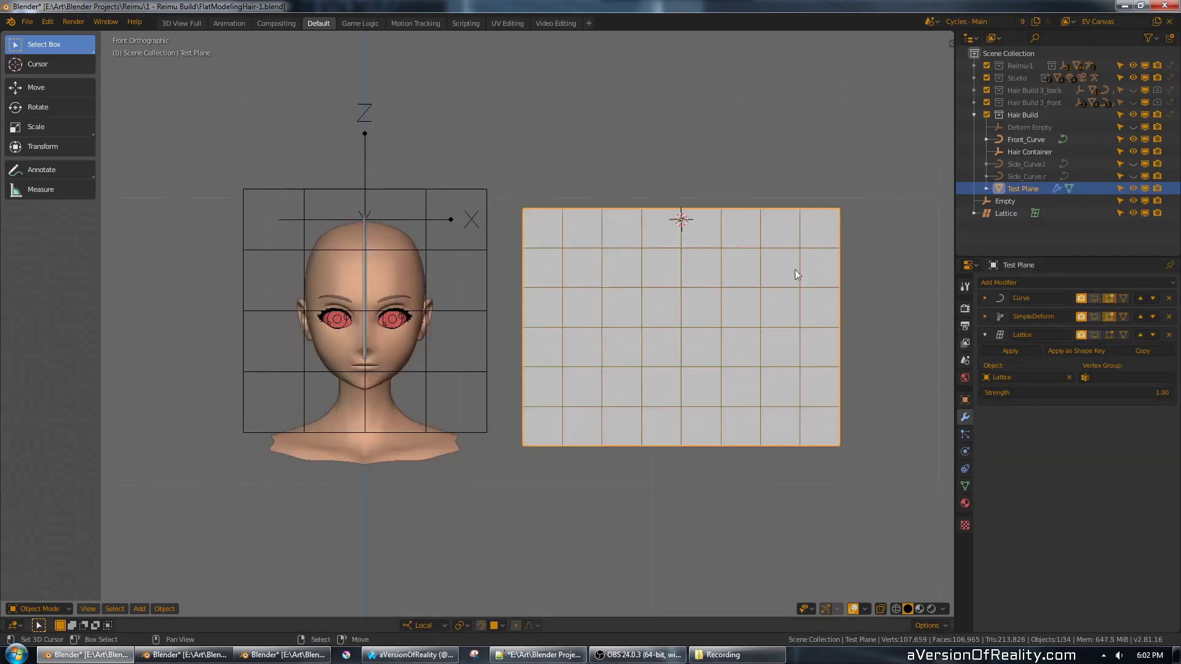
- Add a new lattice at the 3D cursor on the flat plane and scale it by about 0.511
shift+middle_drag(795, 269, 740, 249)
key(shift+a)
click(740, 249)
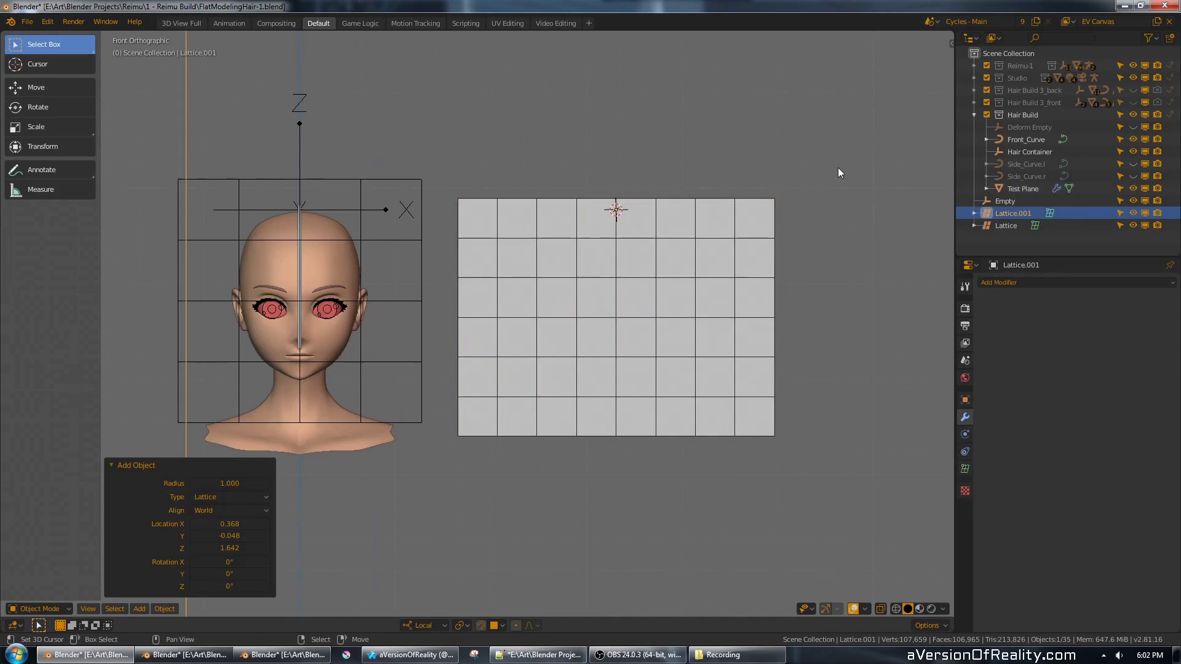
scroll(864, 131, down, 4)
scroll(869, 123, up, 2)
key(s)
click(747, 182)
scroll(824, 117, up, 2)
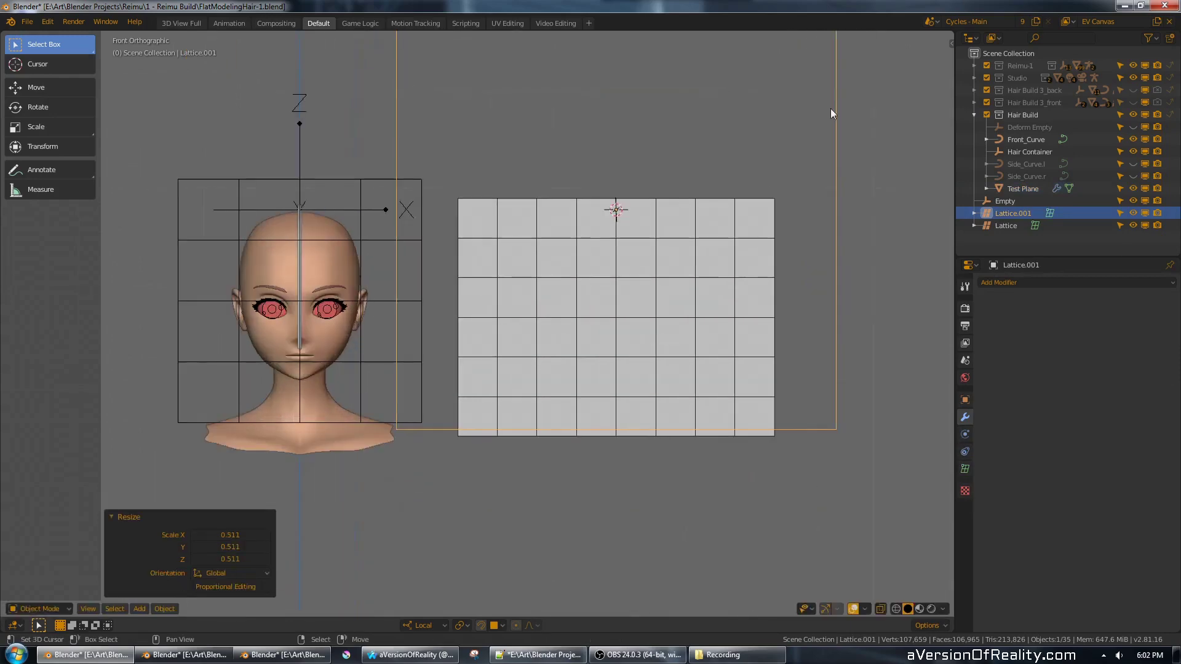
- Move the new lattice about 0.135 down along Z and scale it uniformly by about 0.764 around the plane
key(g)
key(z)
click(833, 229)
key(s)
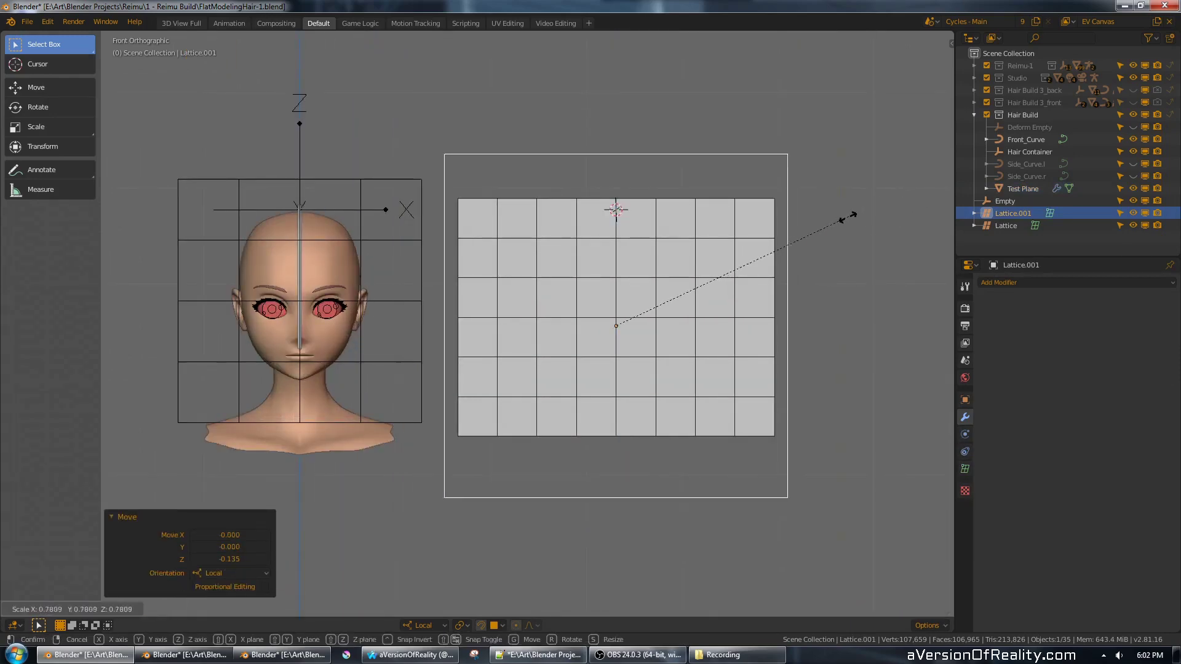
click(845, 220)
- Flatten the new lattice around the plane by scaling it along local Y by about 0.238 and again by about 0.795
middle_drag(867, 180, 789, 256)
key(s)
key(y)
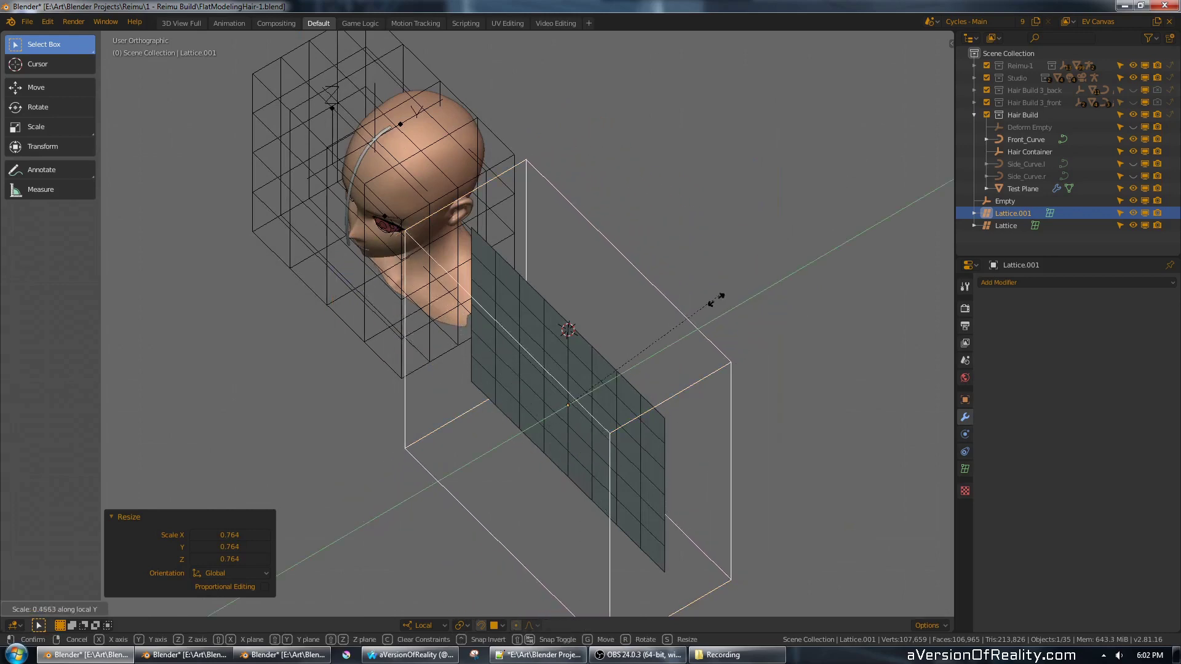
click(657, 360)
key(KP_7)
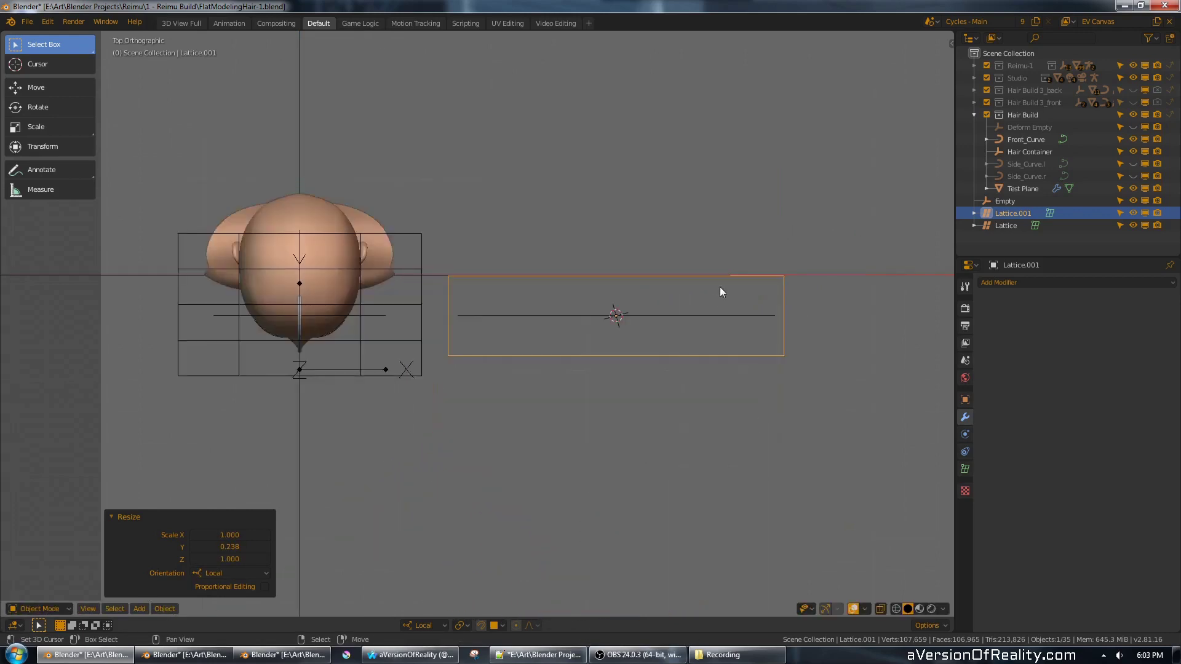
key(s)
key(y)
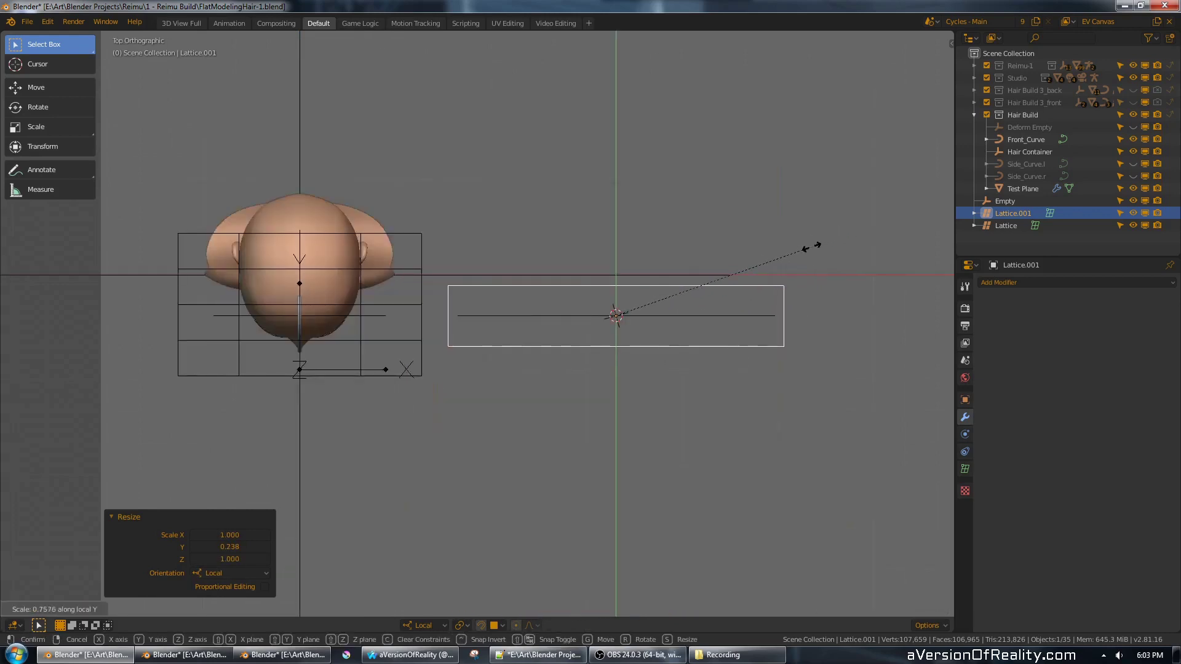
click(819, 241)
- Scale the new lattice by about 0.880 along local Z in front view and move it up about 0.006
key(KP_1)
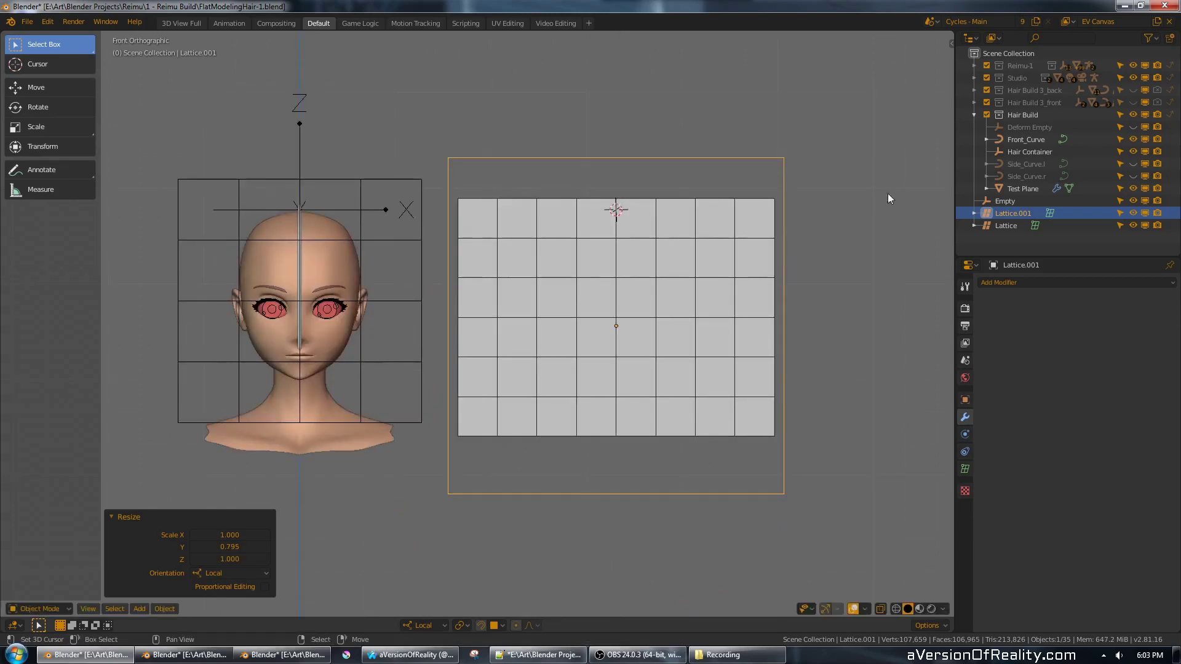
key(s)
key(z)
click(853, 206)
key(g)
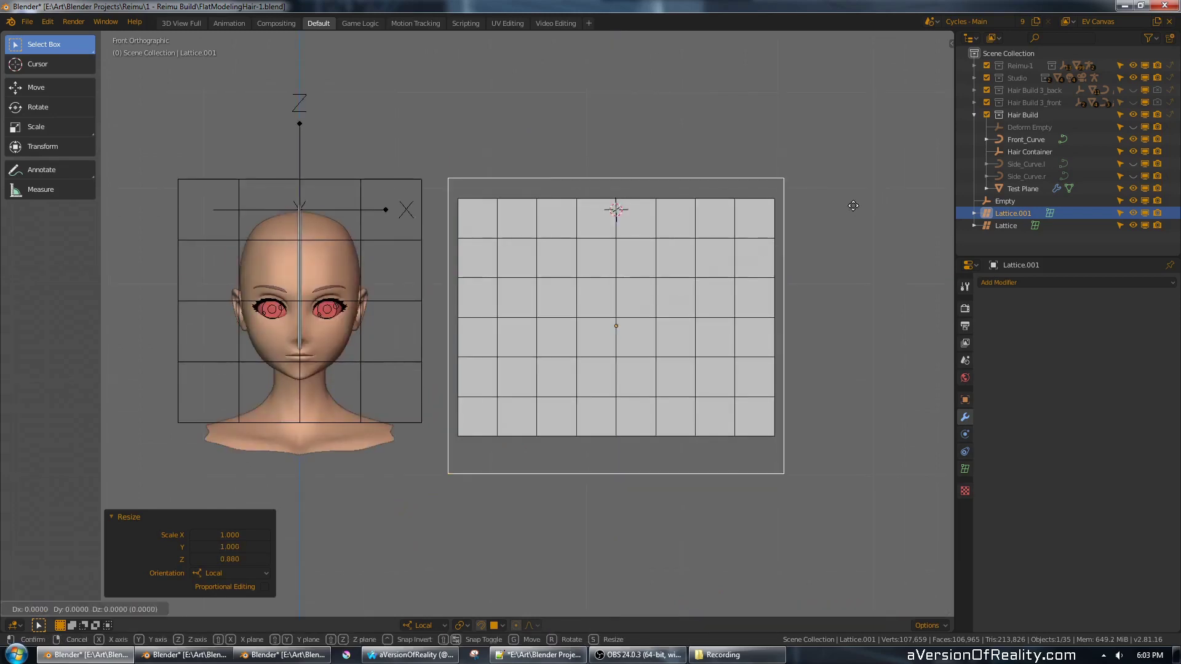
key(z)
click(855, 200)
middle_drag(865, 220, 815, 218)
scroll(815, 217, up, 1)
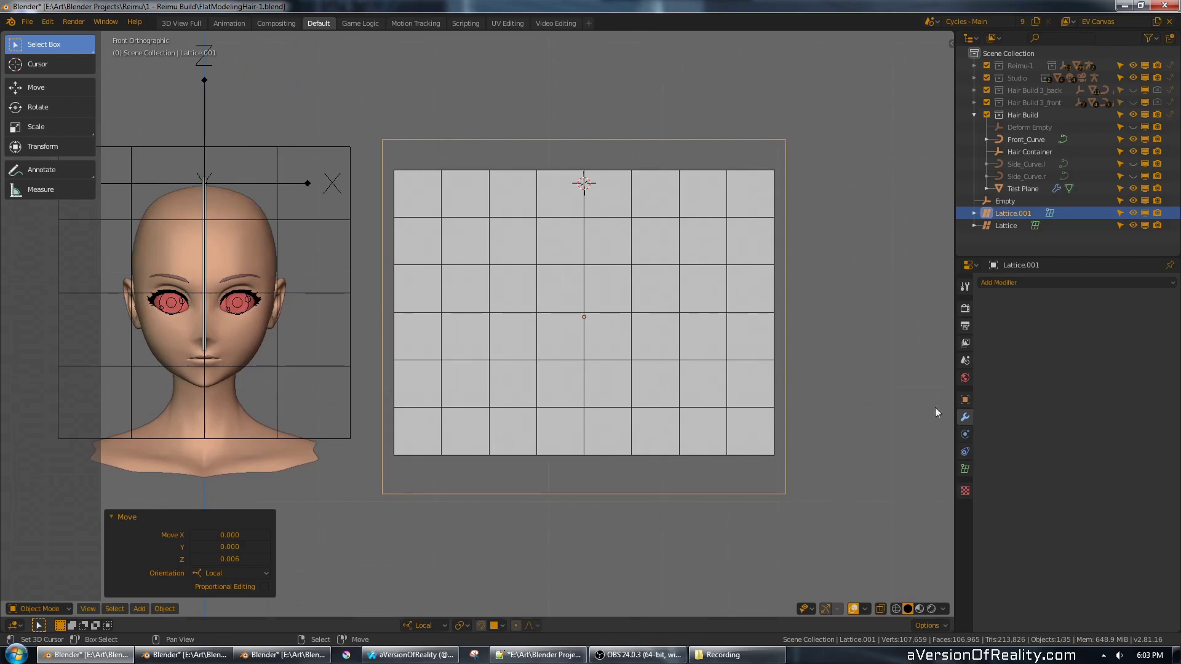
- Enable Outside for the new lattice and set its resolution to 10 in U and 4 in V
click(965, 469)
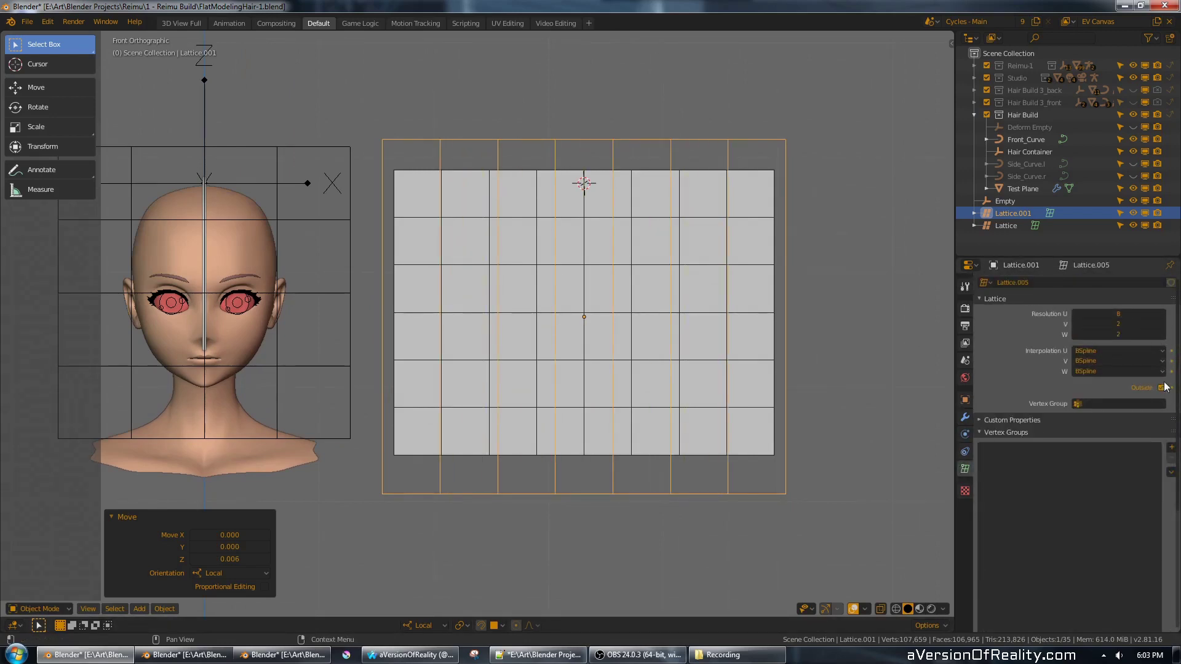
click(1162, 314)
click(1162, 313)
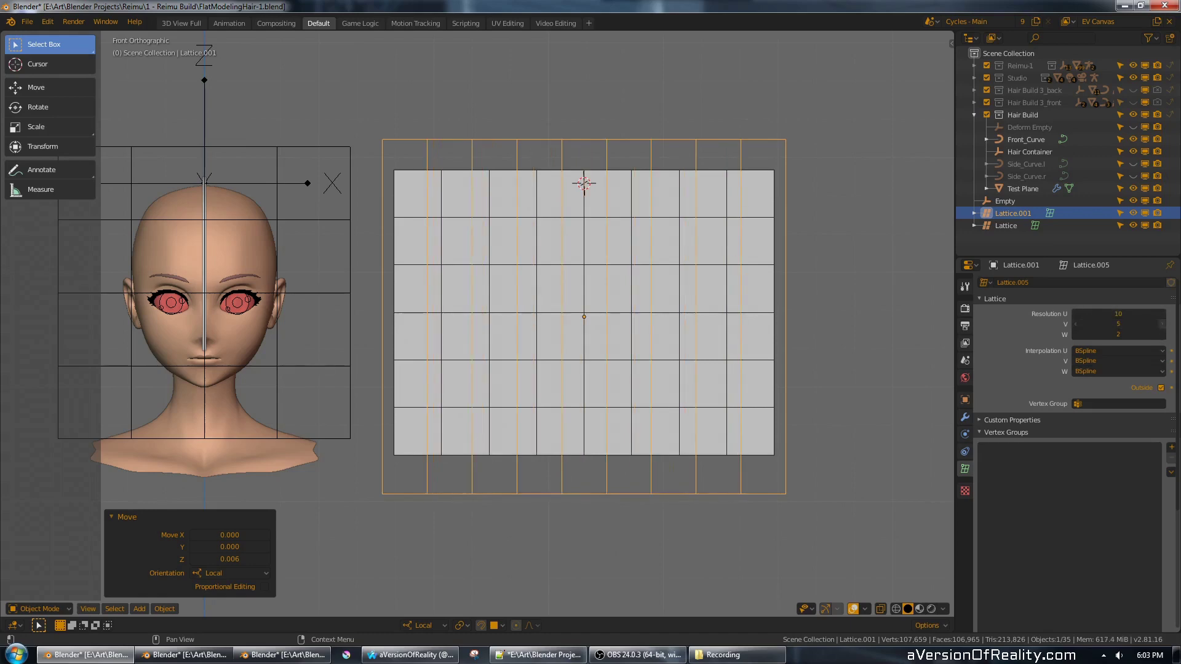
middle_drag(805, 299, 761, 336)
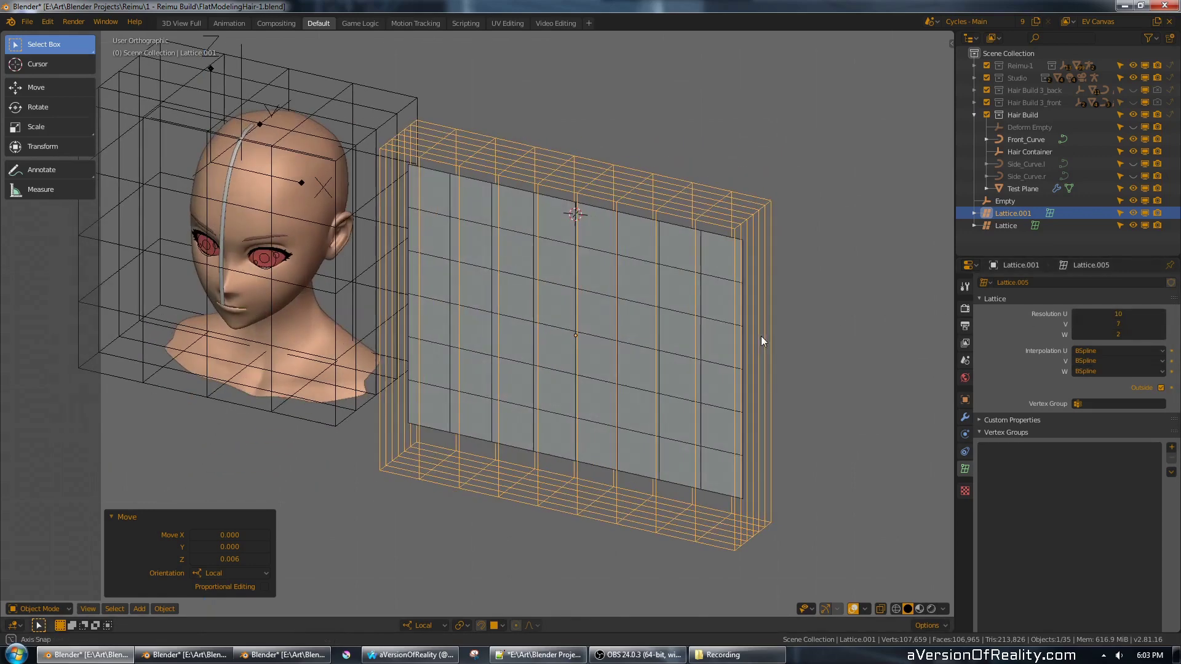
click(1077, 327)
click(1077, 327)
click(1078, 326)
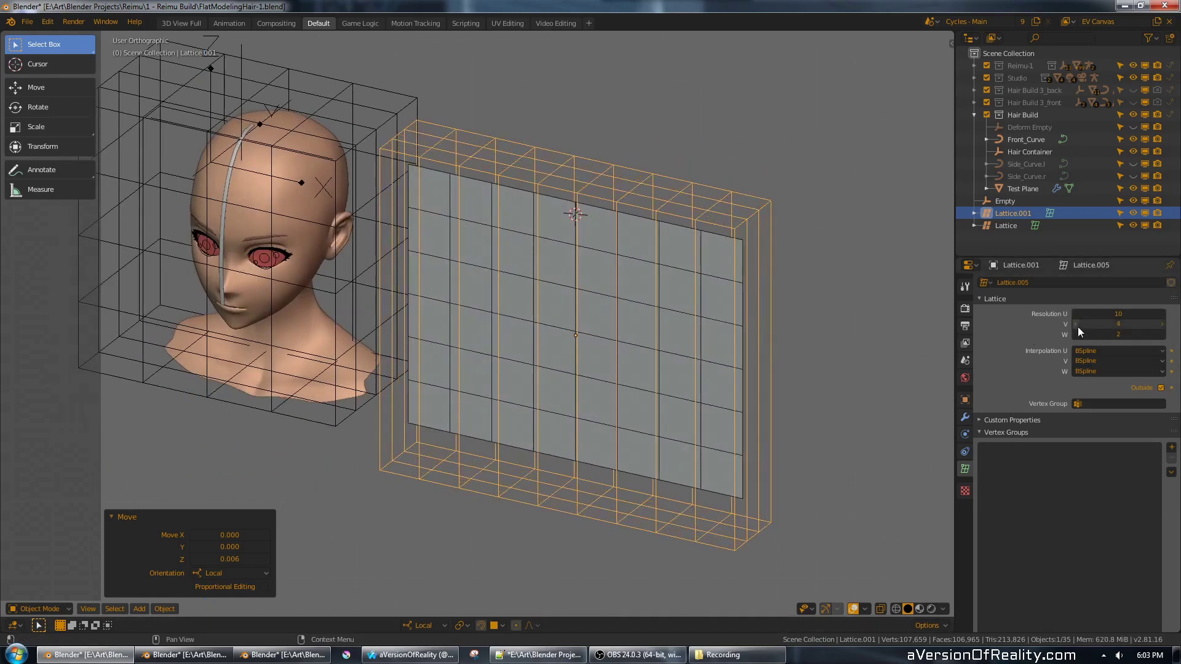
- Set the new lattice's W resolution to 9
click(1162, 336)
click(1163, 336)
click(1163, 336)
click(1163, 336)
click(1163, 336)
click(1163, 336)
key(KP_1)
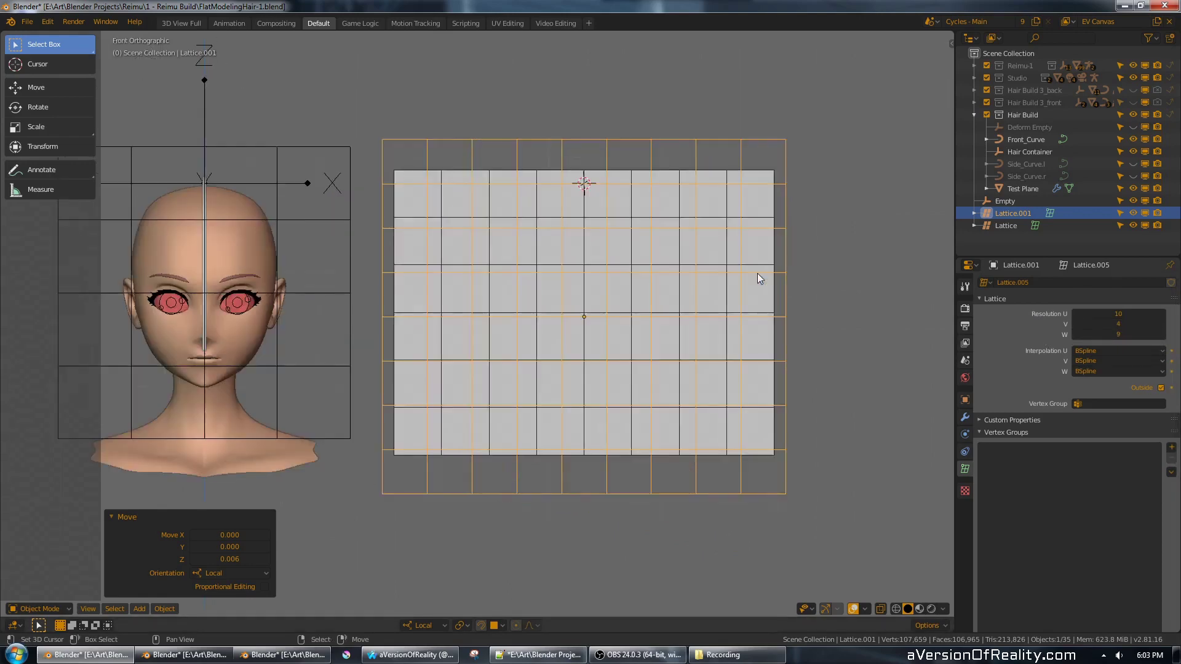
- Examine the modifier settings of the flat test plane and of the lattice surrounding it
shift+middle_drag(829, 223, 791, 227)
middle_drag(828, 275, 828, 304)
click(731, 219)
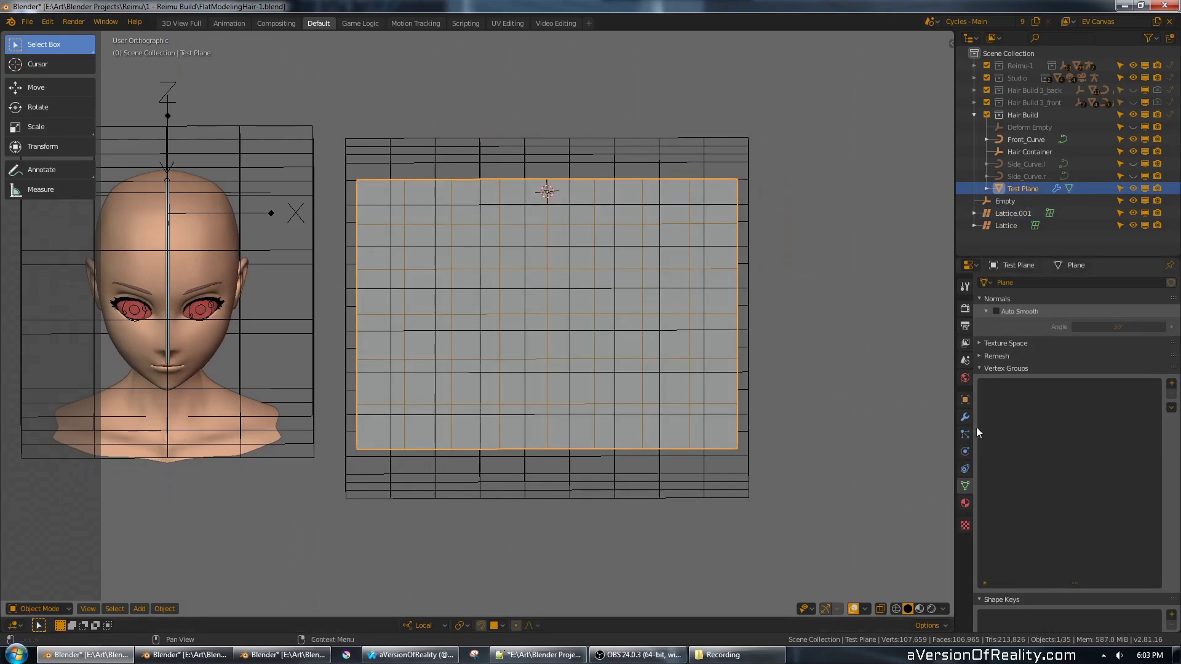
click(964, 417)
middle_drag(790, 227, 721, 267)
click(732, 218)
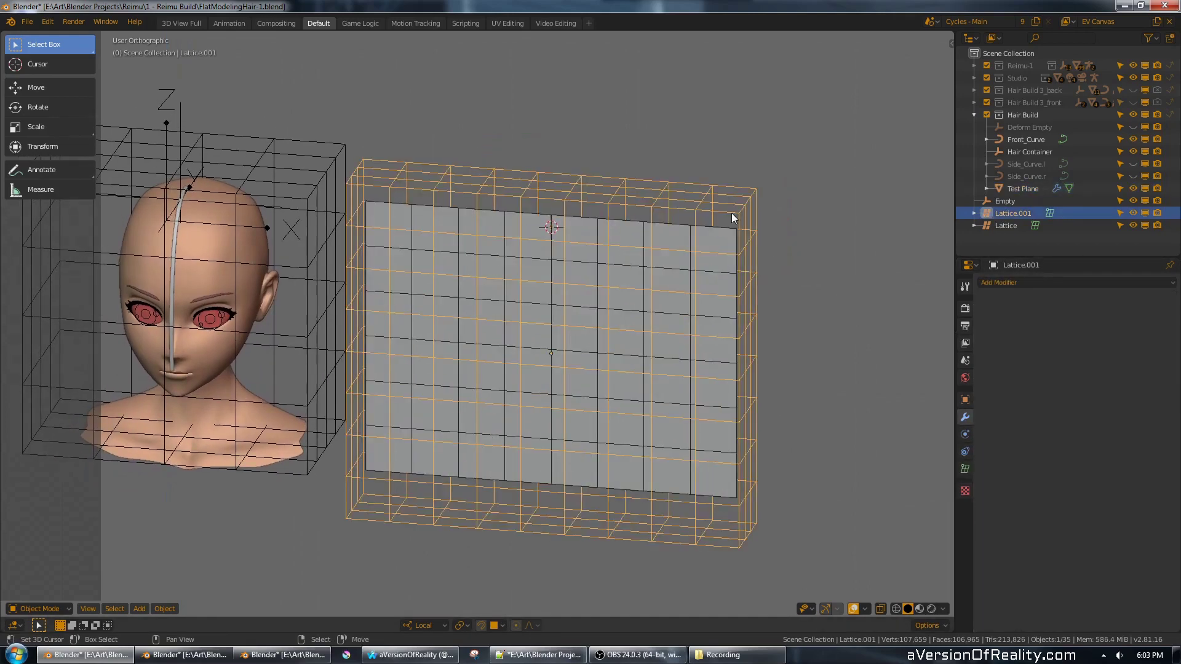
click(711, 252)
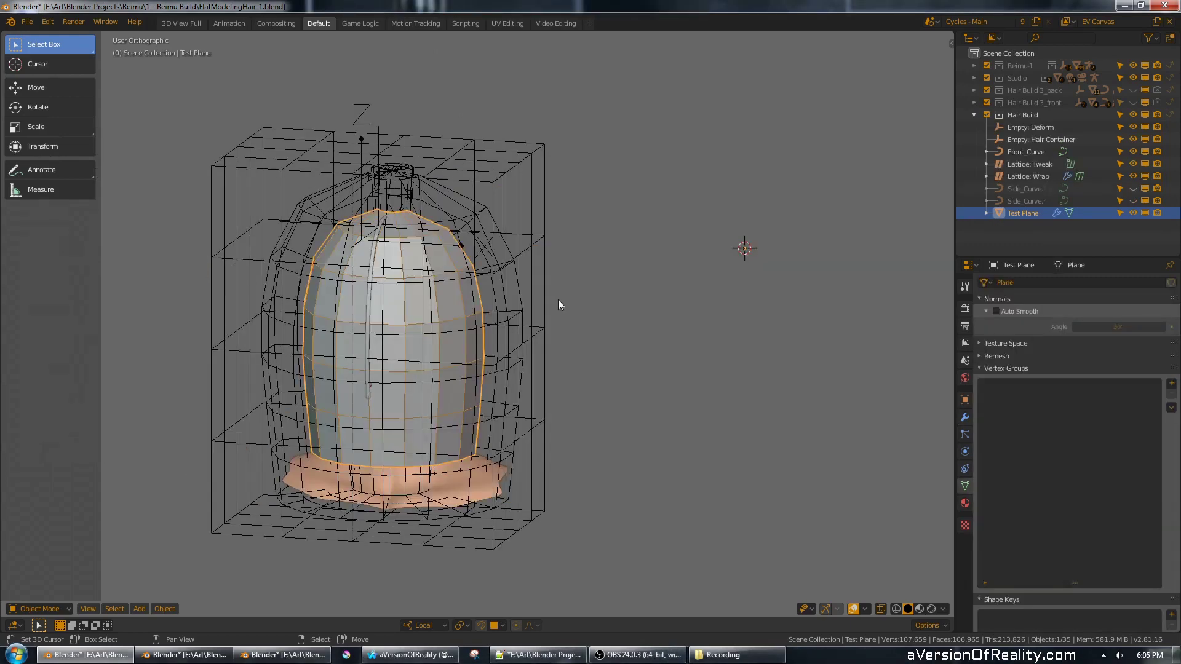
- Select Lattice: Wrap and turn off viewport display for its SimpleDeform, Curve and Lattice modifiers
click(520, 313)
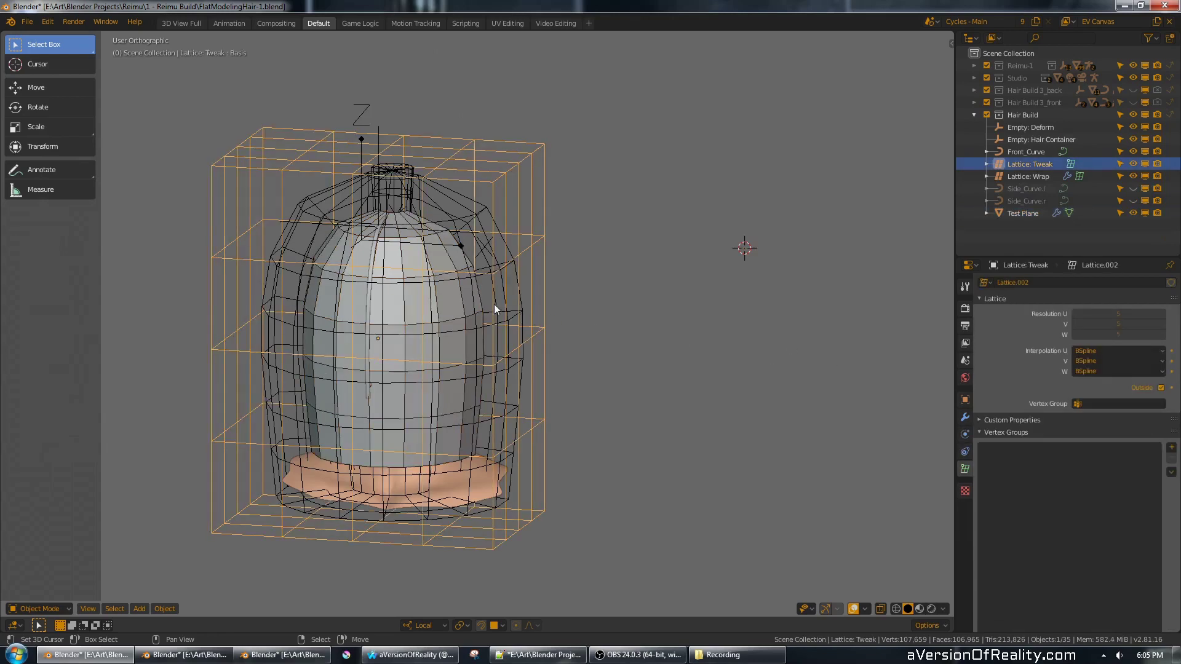
click(524, 313)
click(965, 417)
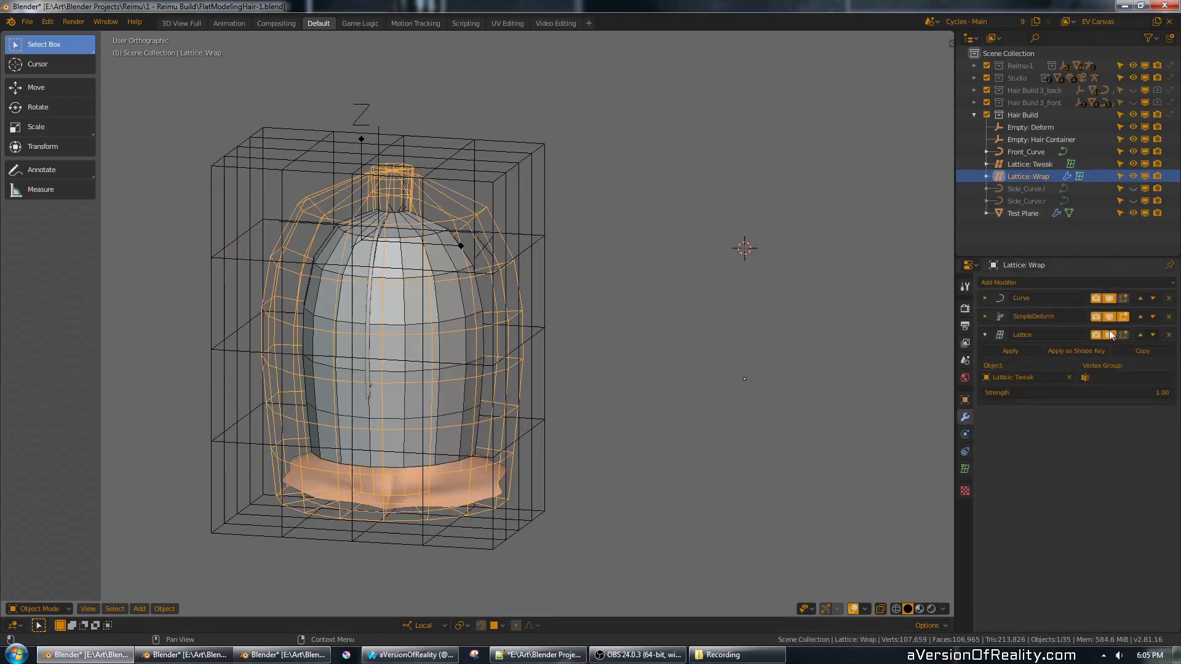
click(1110, 317)
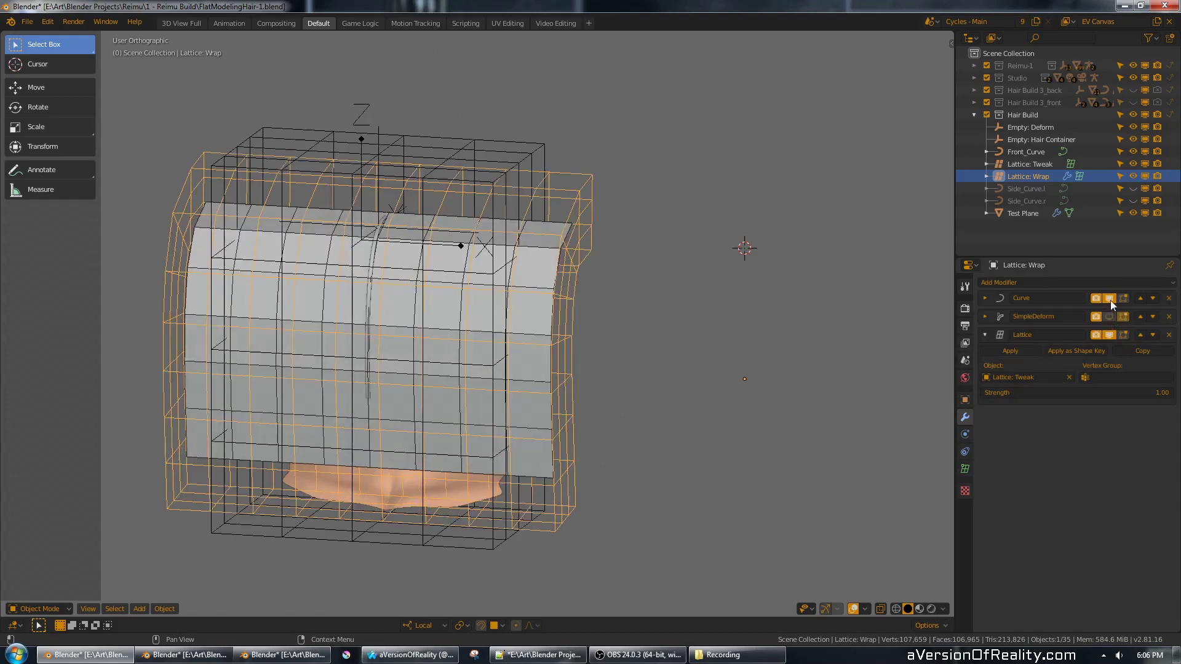
click(1110, 300)
click(1110, 335)
middle_drag(874, 278, 743, 272)
- Circle-select the points along one upper corner of Lattice: Wrap in Edit Mode and try moving them
key(Tab)
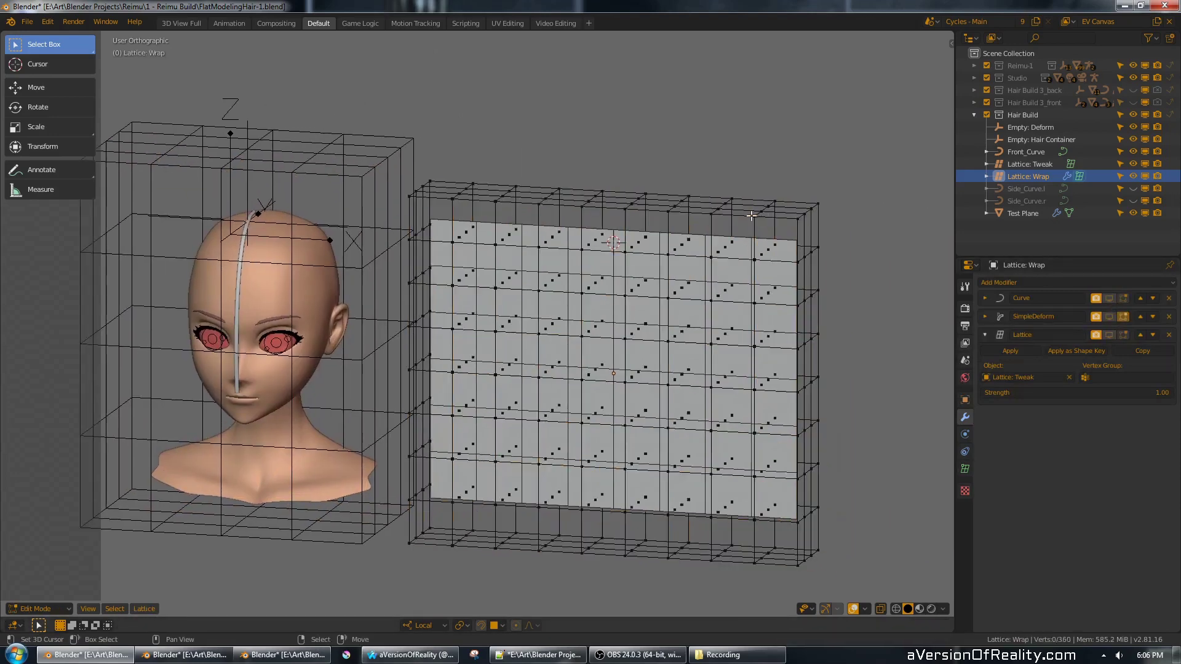
key(alt+a)
key(c)
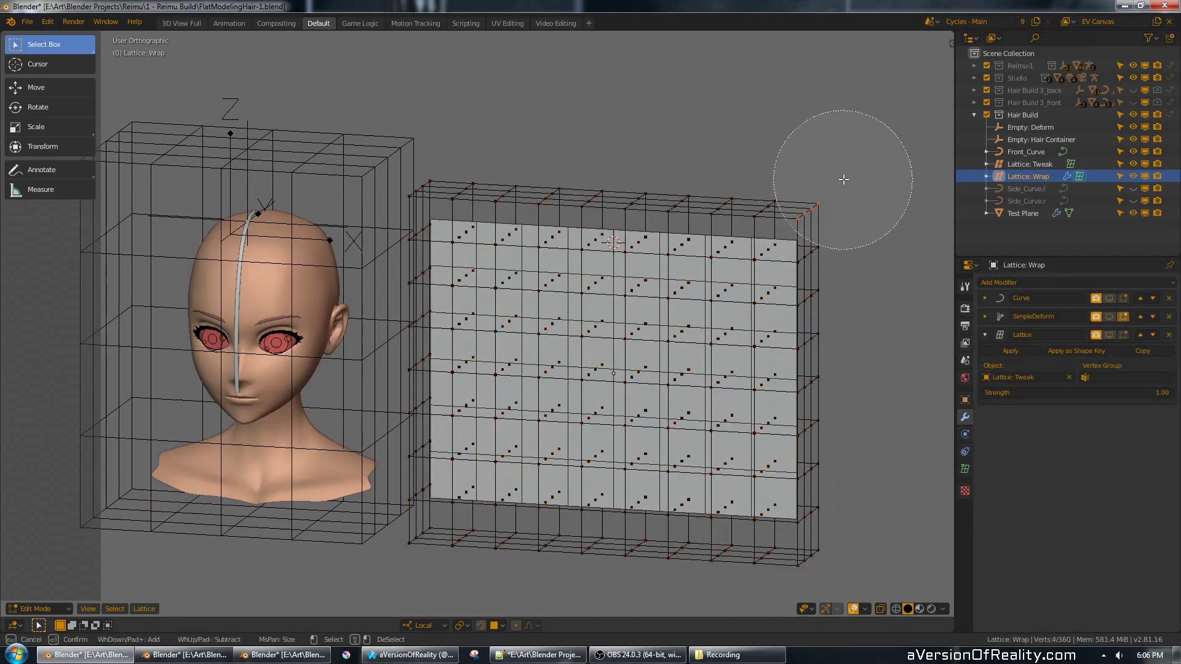
right_click(843, 179)
key(g)
right_click(812, 199)
- Extend the circle selection to a larger block of points around that corner, try moving them, and return to Object Mode
key(c)
scroll(809, 202, down, 4)
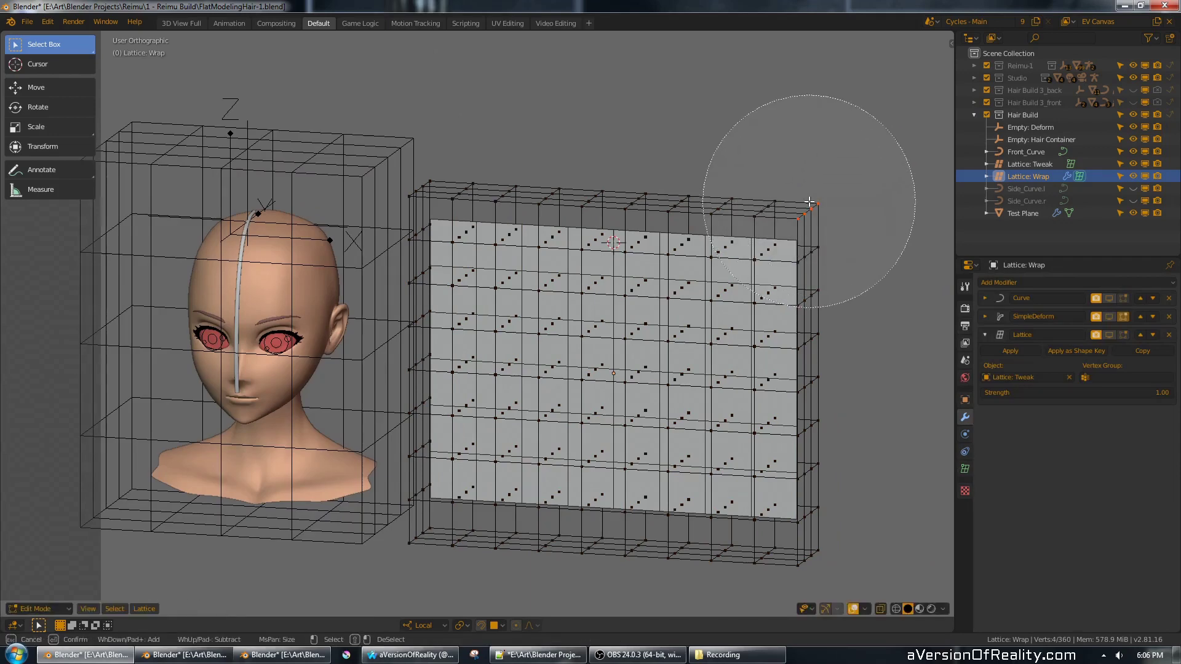
click(810, 202)
right_click(810, 202)
key(g)
right_click(859, 201)
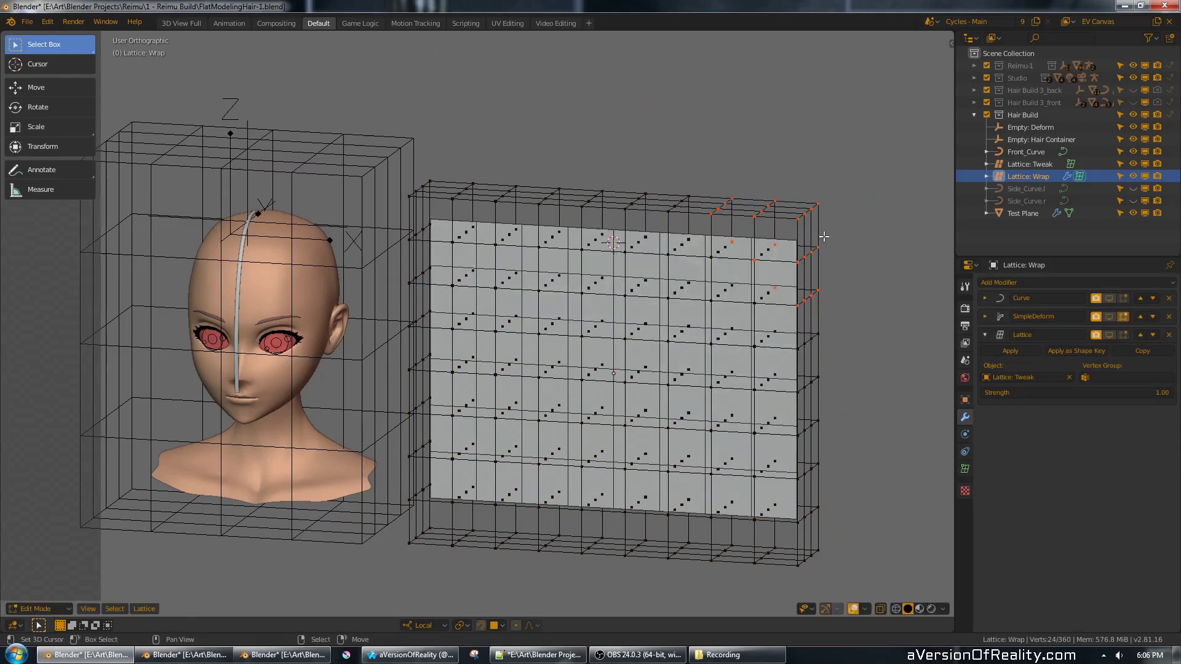
middle_drag(802, 256, 812, 272)
mouse_move(812, 231)
middle_down()
mouse_move(865, 243)
mouse_move(826, 219)
middle_up()
key(Tab)
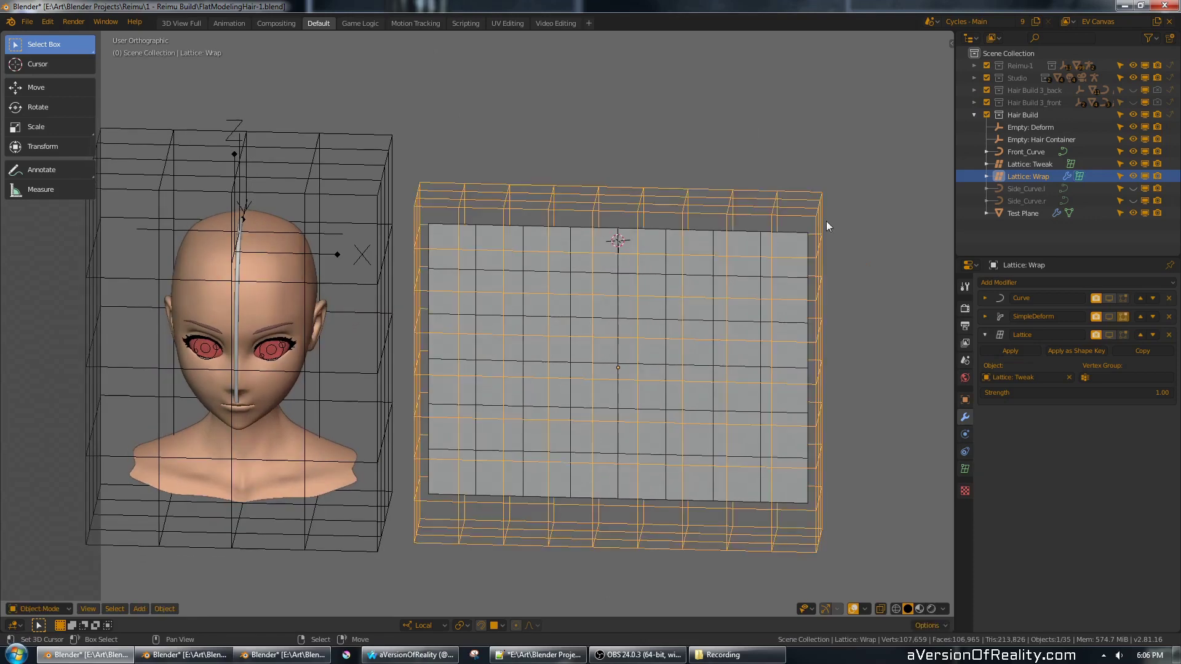
- Select Lattice: Wrap and turn viewport display on for its Curve and SimpleDeform modifiers
click(793, 244)
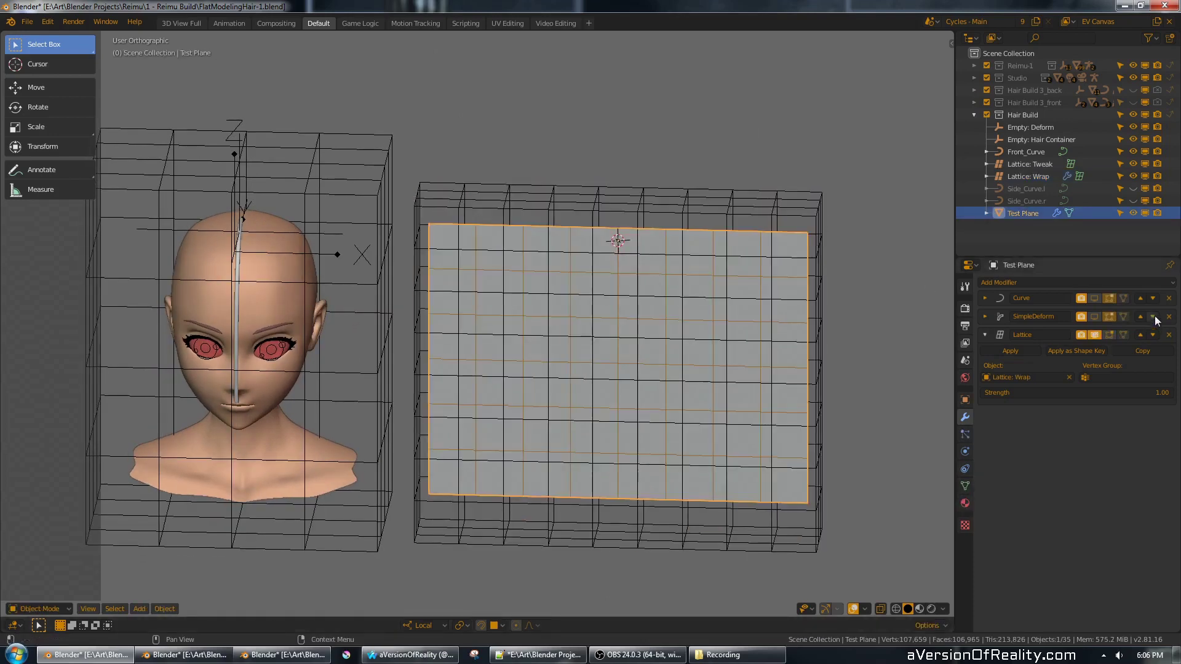
click(778, 209)
click(1110, 299)
shift+middle_drag(672, 297, 740, 282)
click(1111, 318)
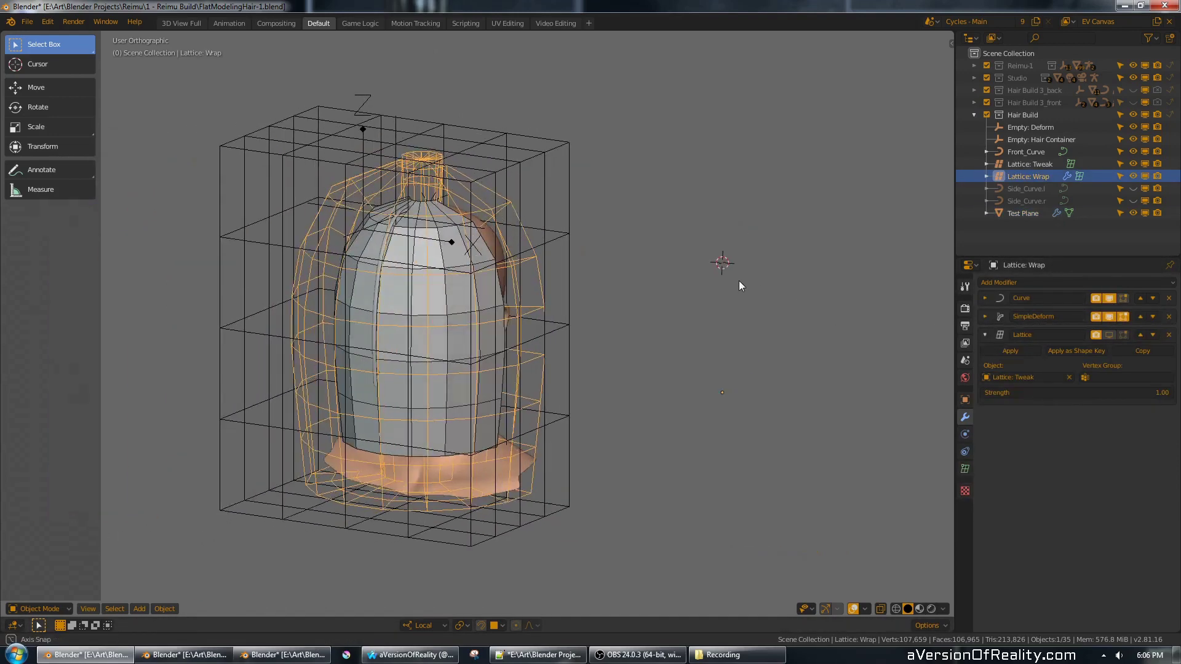
- Try scaling the middle layer of Lattice: Tweak points along local X and then Y in Edit Mode, and return to Object Mode
right_click(566, 232)
shift+middle_drag(584, 245, 639, 249)
key(Tab)
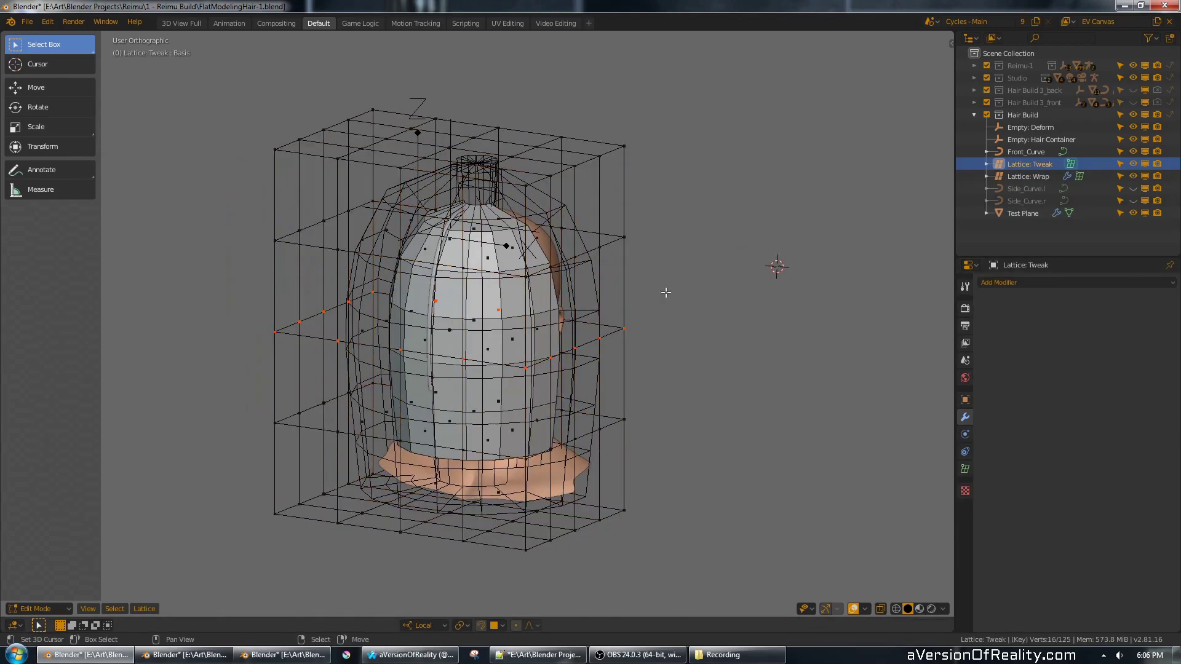
key(s)
key(x)
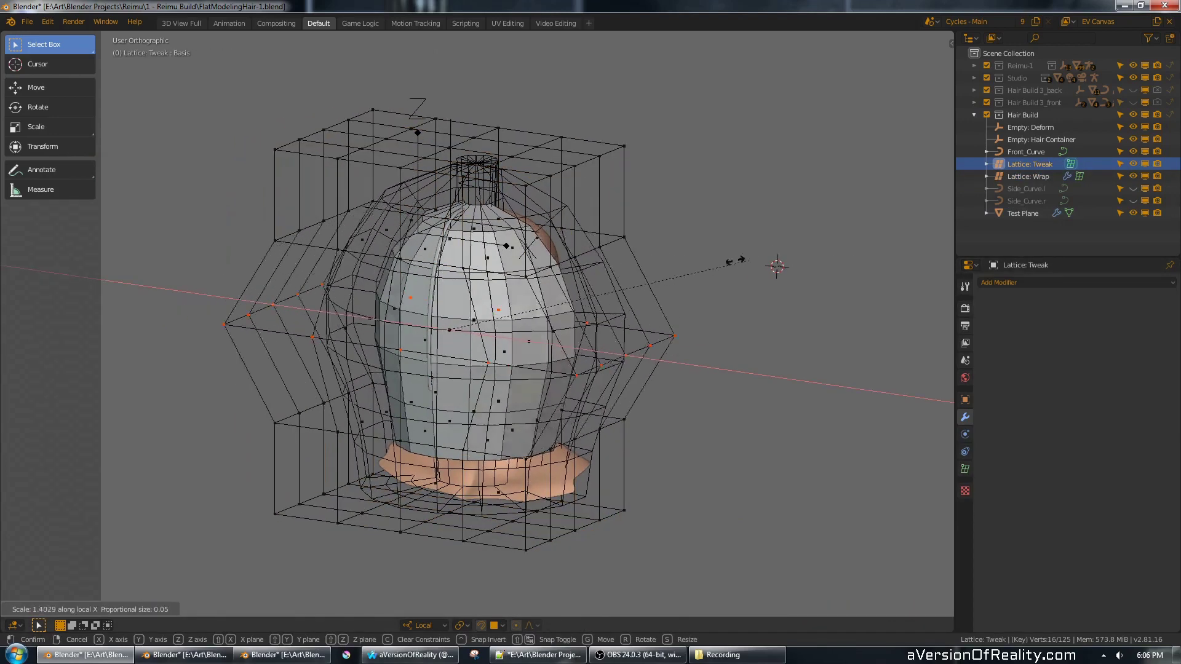
key(y)
key(y)
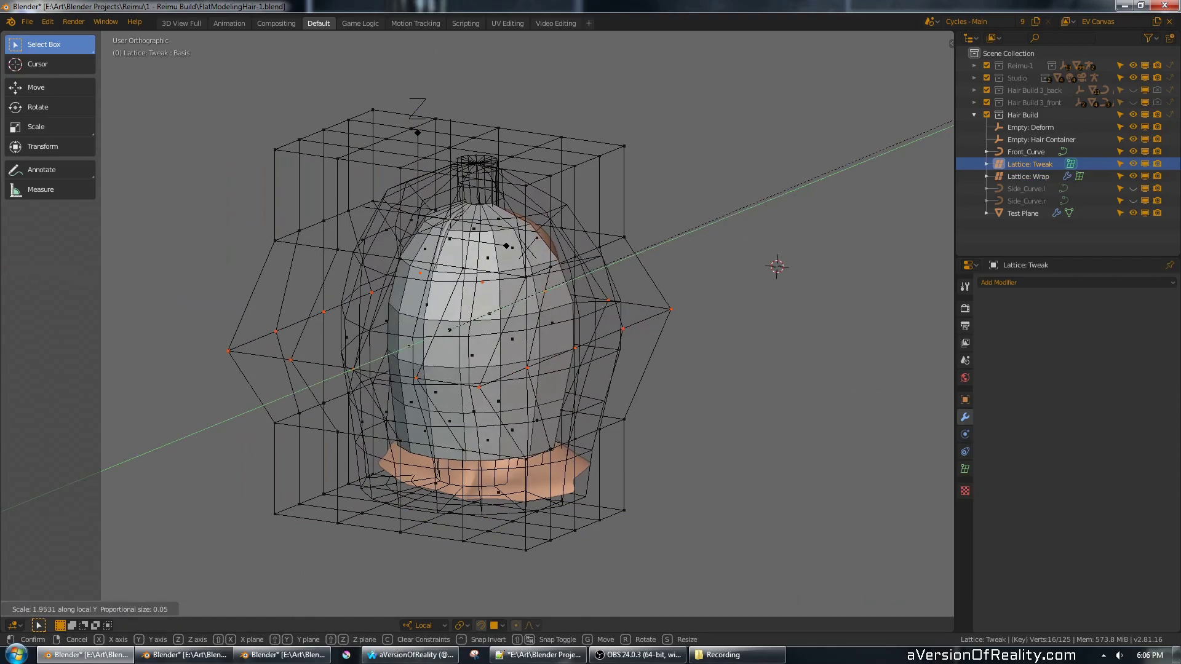
right_click(797, 167)
middle_drag(785, 165, 710, 216)
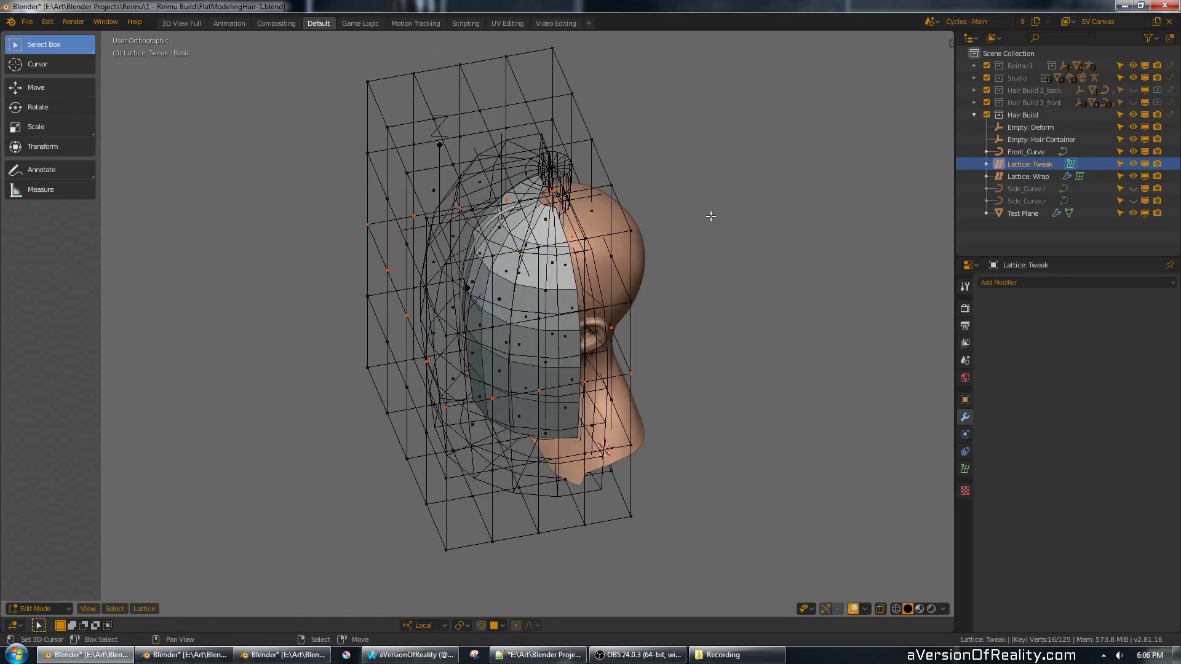
key(Tab)
- Switch to the front view and hide Lattice: Tweak in the viewport
middle_drag(629, 223, 703, 186)
key(KP_1)
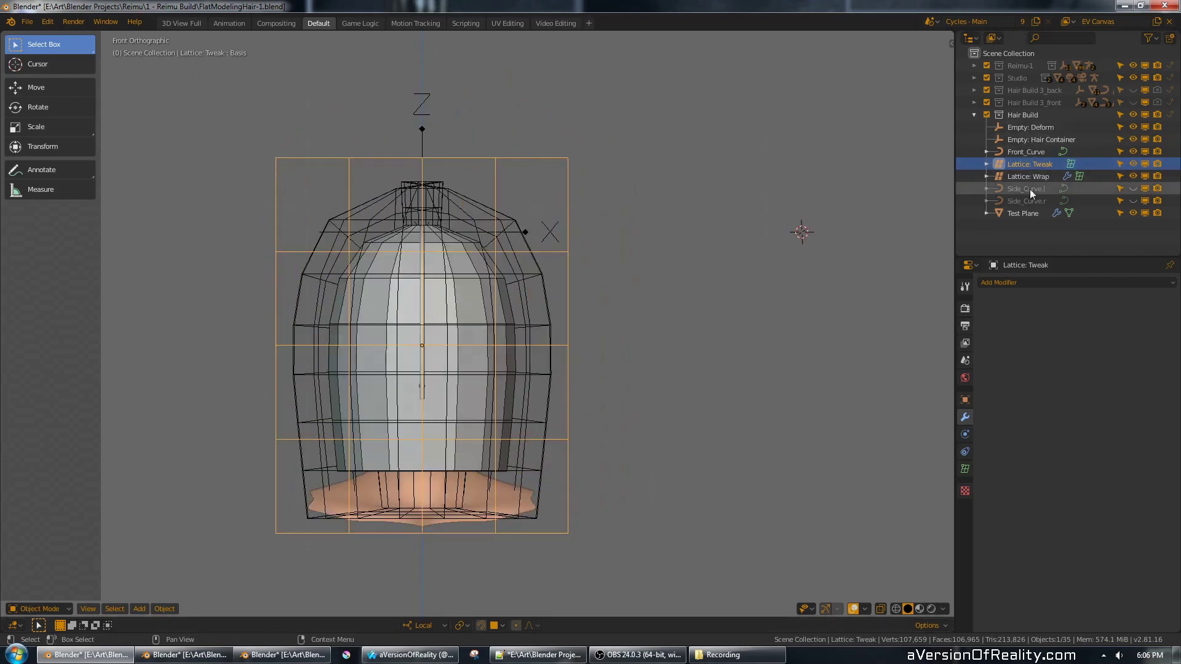
shift+middle_drag(796, 191, 825, 180)
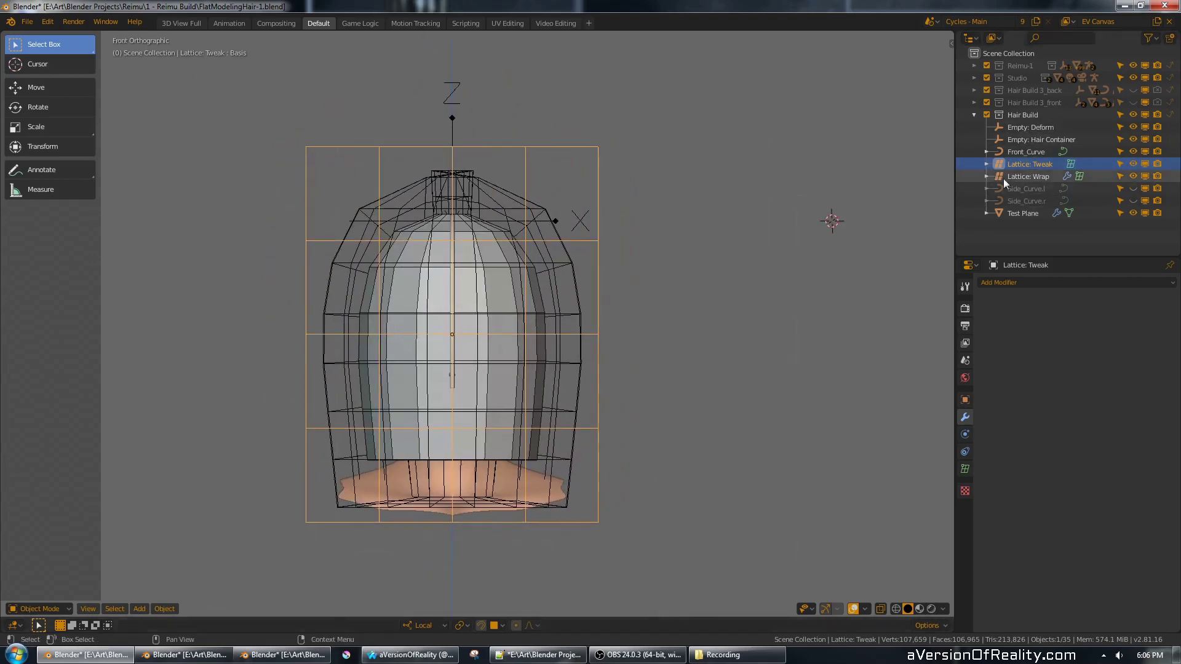
click(1133, 166)
- Select Lattice: Wrap and turn off viewport display for its SimpleDeform and Curve modifiers
right_click(576, 283)
shift+middle_drag(701, 248, 632, 225)
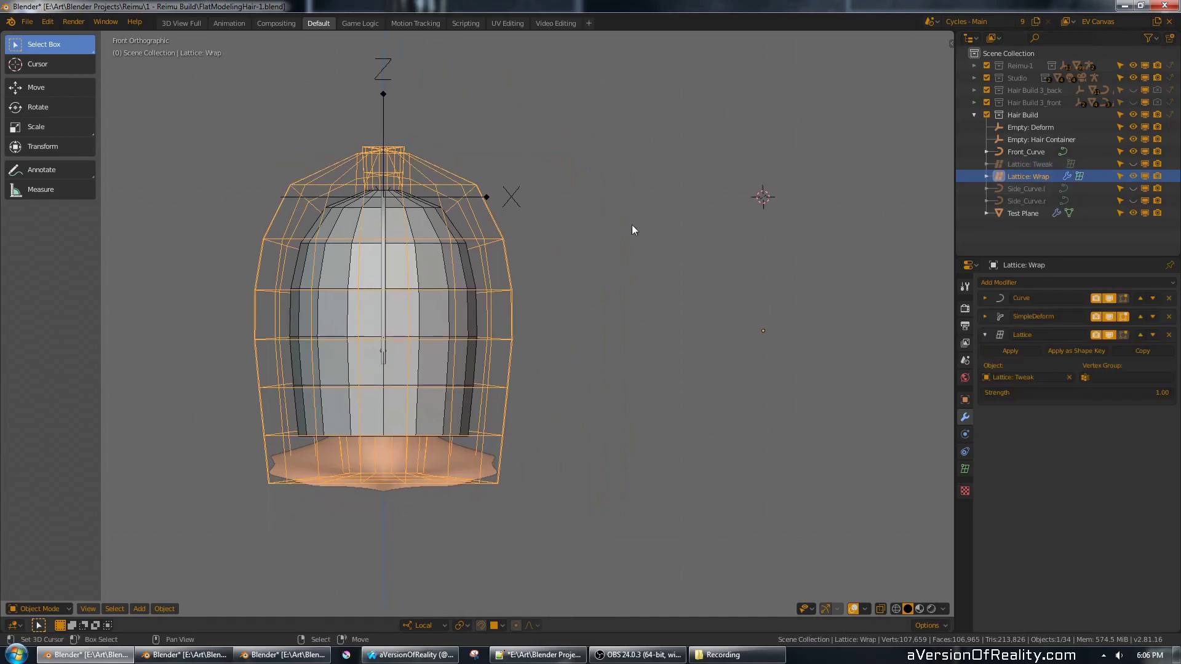
click(1109, 318)
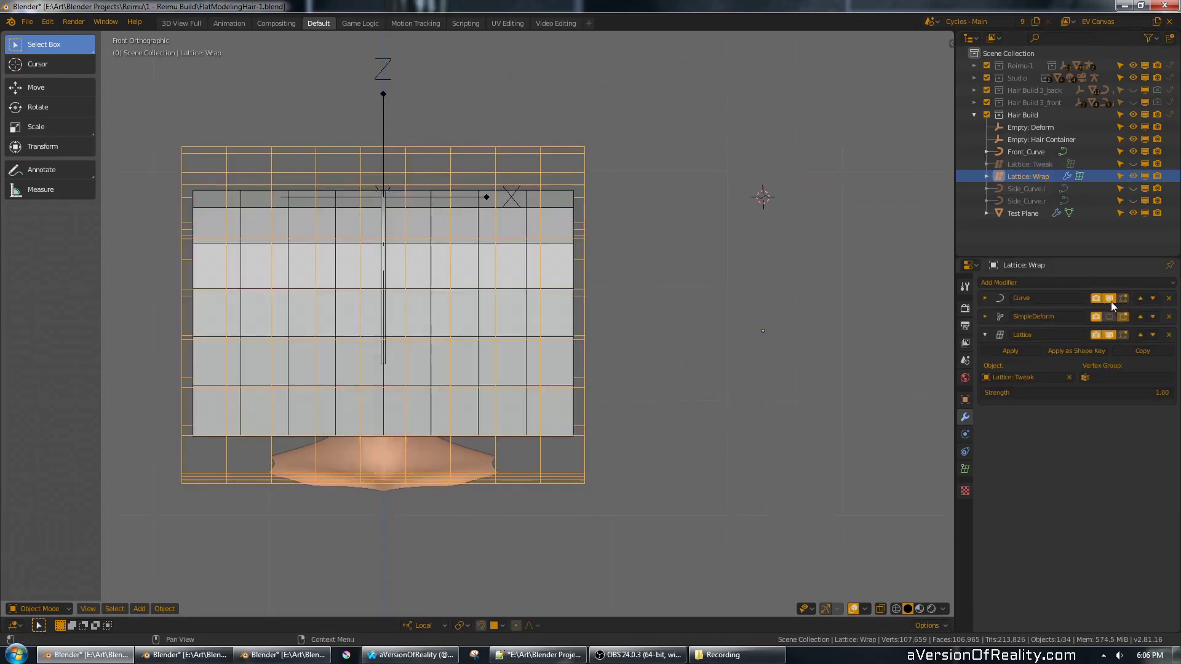
click(1110, 300)
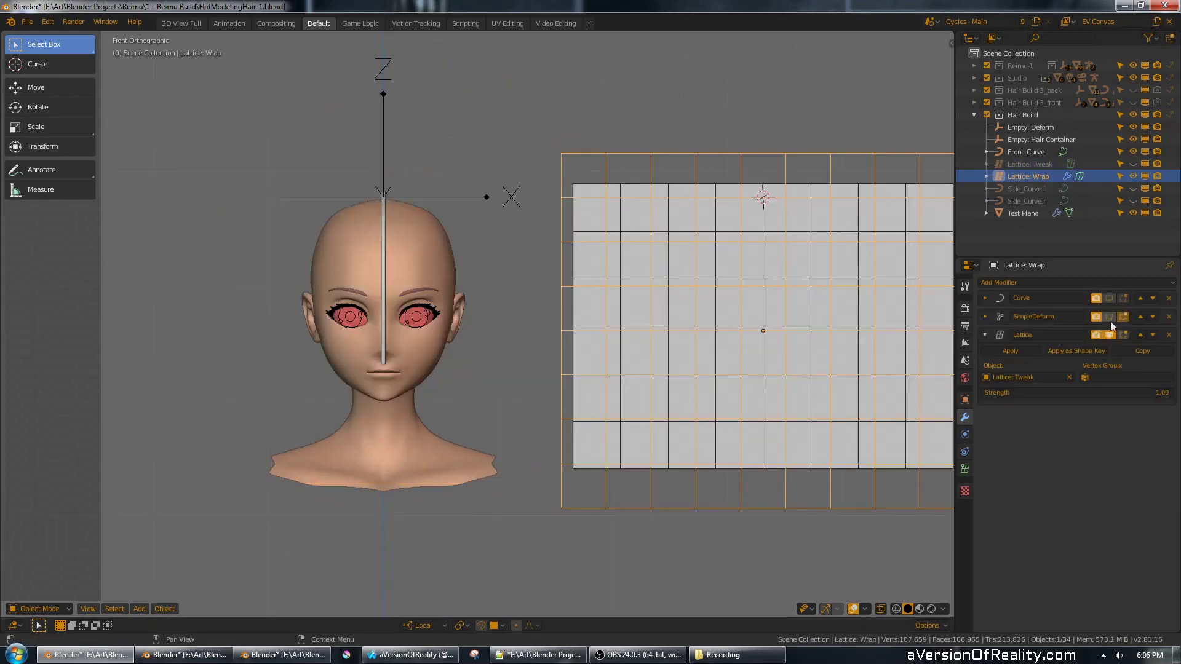
- Select the flat Test Plane and examine how it sits inside the wrap lattice, along with its Lattice modifier
shift+middle_drag(859, 215, 652, 217)
right_click(677, 208)
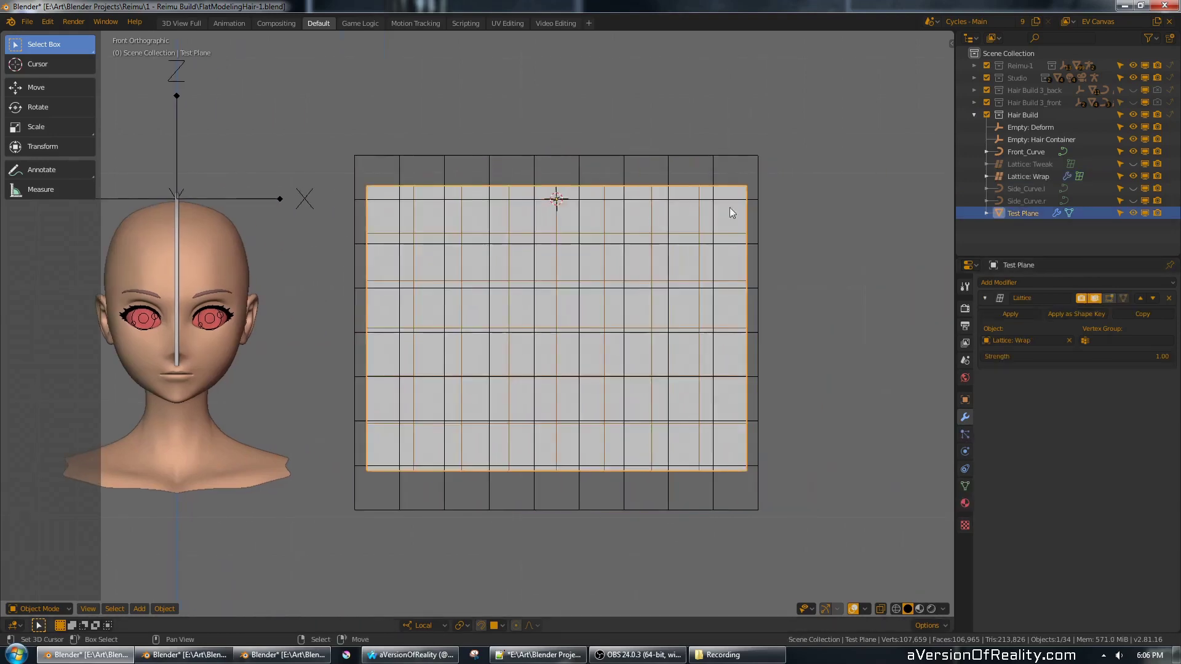
middle_drag(728, 113, 743, 179)
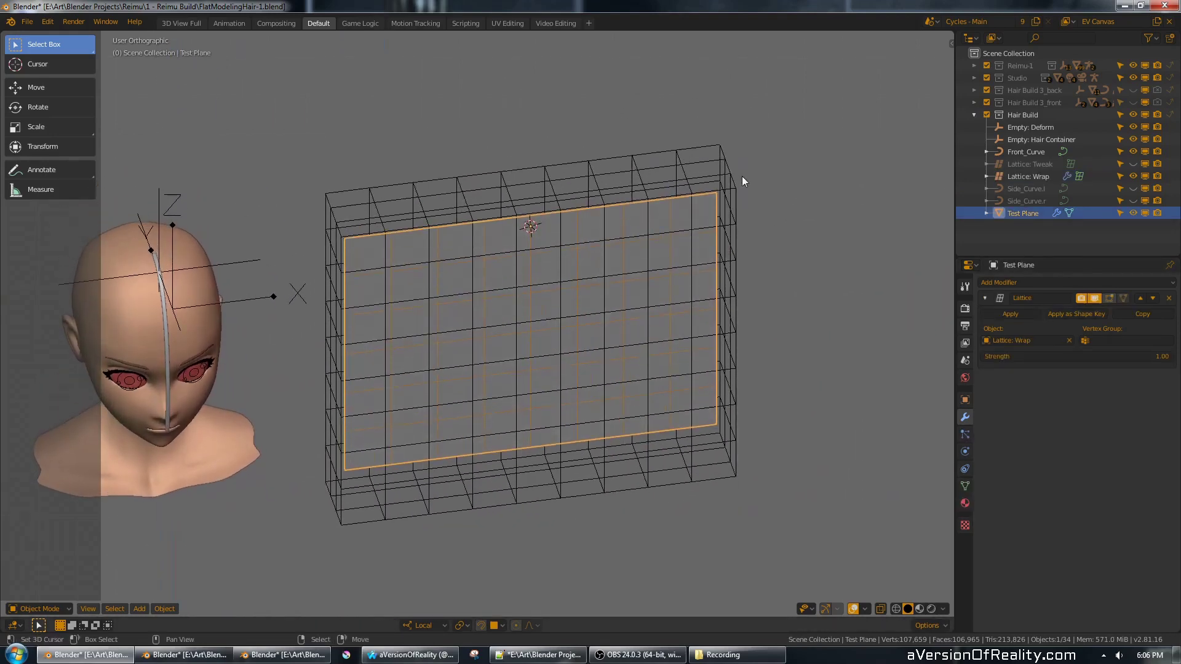
scroll(735, 184, up, 2)
right_click(749, 120)
right_click(685, 182)
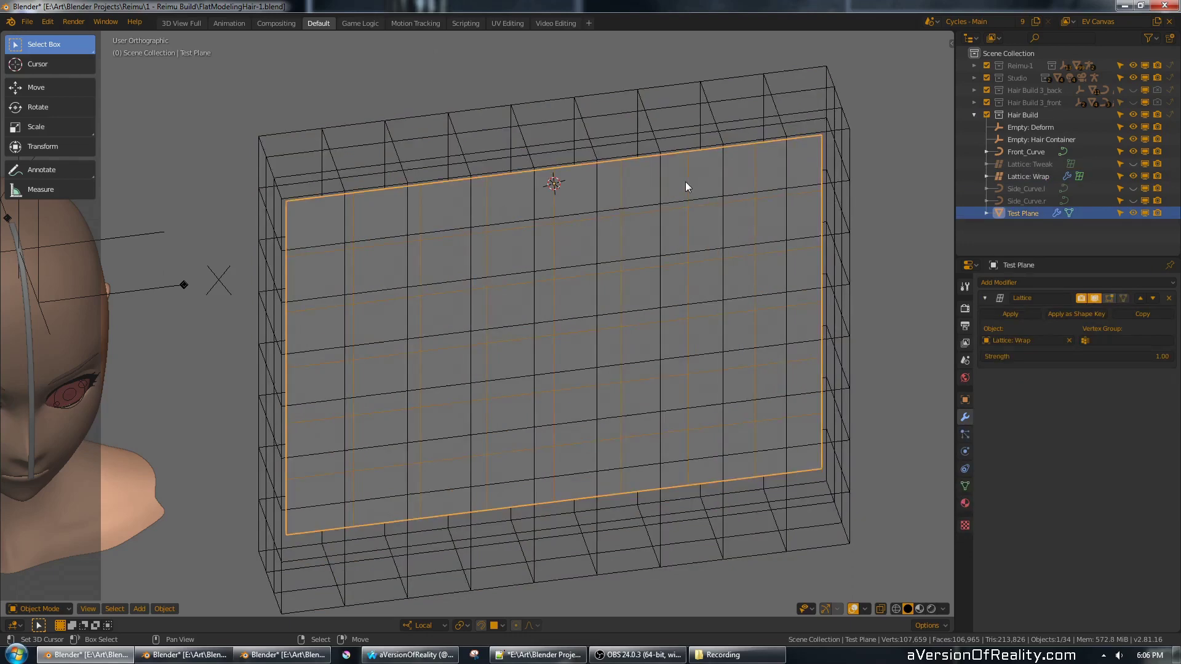
key(alt+a)
key(shift+a)
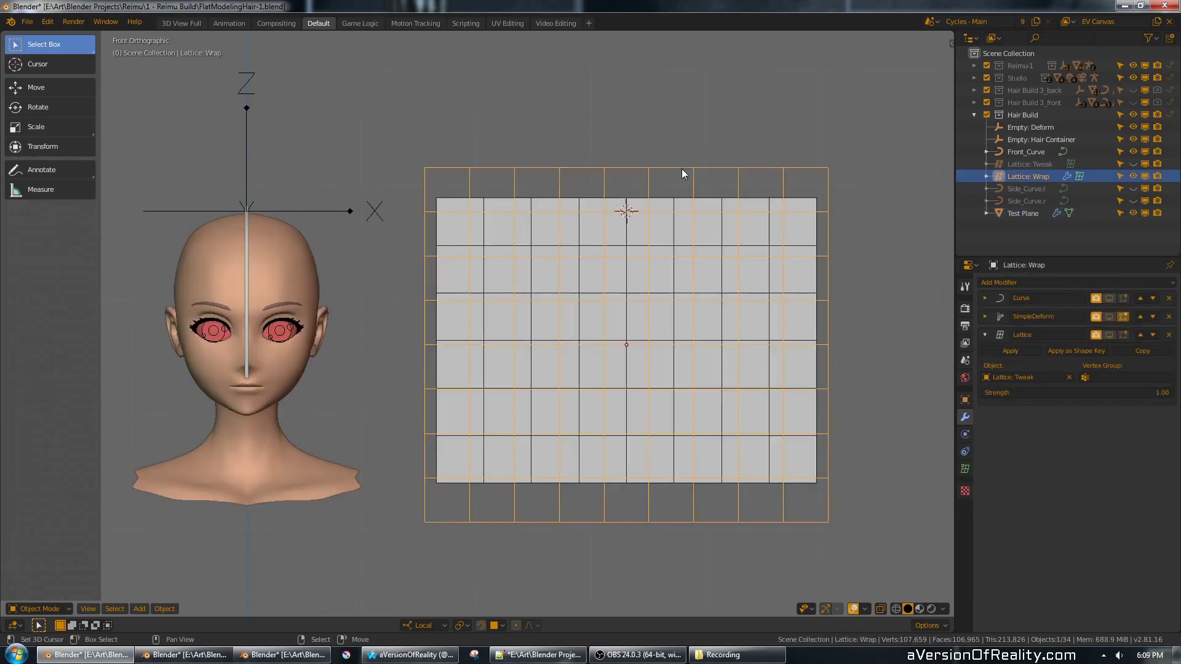
- Turn on viewport display for the Curve, SimpleDeform and Lattice modifiers of Lattice: Wrap, and hide that lattice
middle_drag(659, 175, 701, 161)
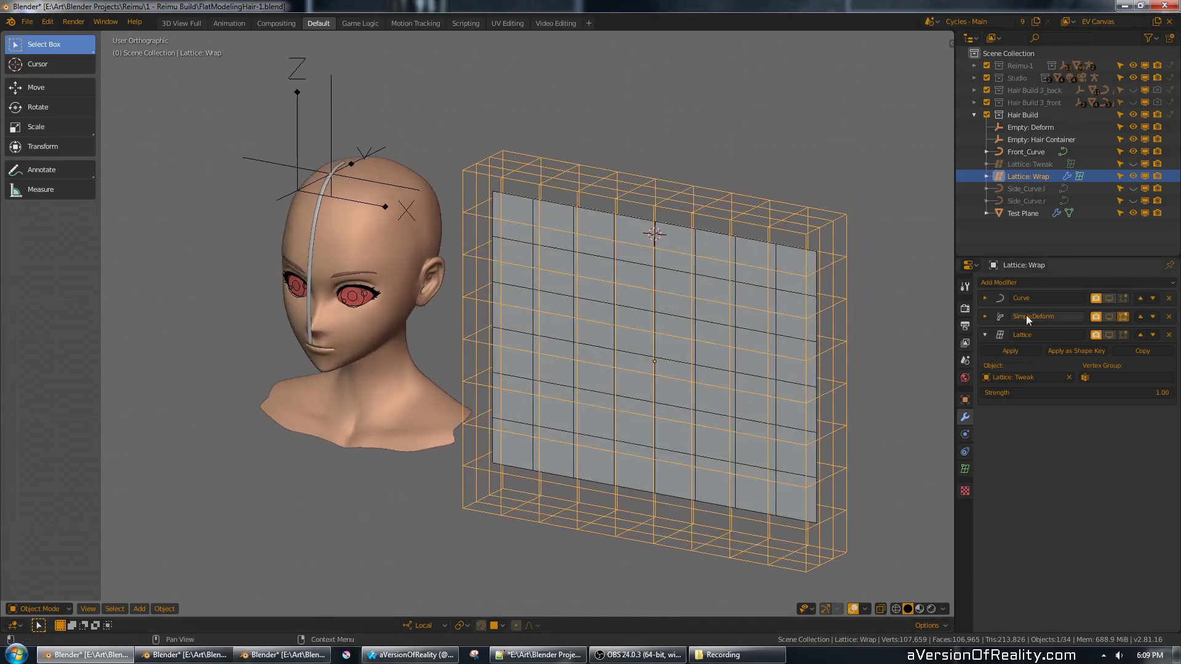
click(1109, 300)
click(1109, 315)
click(1111, 334)
shift+middle_drag(768, 238, 854, 260)
click(1134, 177)
scroll(703, 324, up, 2)
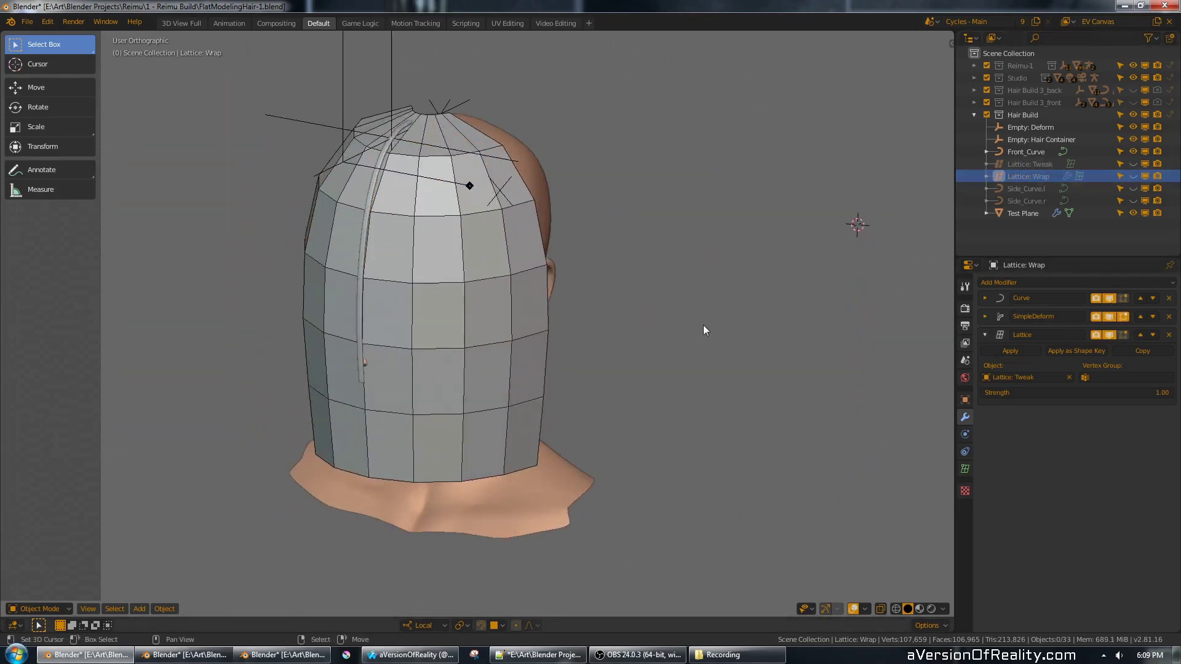
- Select the wrapped Test Plane and examine its fit around the head and its curvature from the right side and other angles
click(521, 337)
key(KP_3)
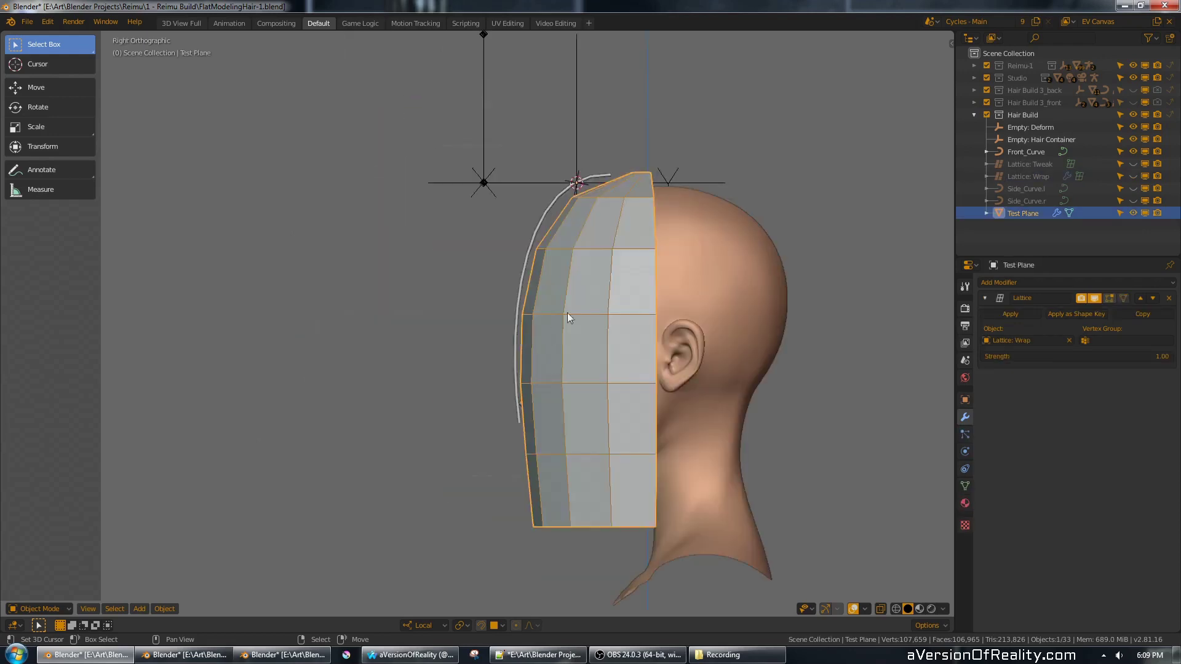
middle_drag(601, 252, 476, 241)
middle_drag(490, 341, 345, 233)
middle_drag(636, 258, 689, 240)
middle_drag(711, 301, 702, 237)
key(KP_3)
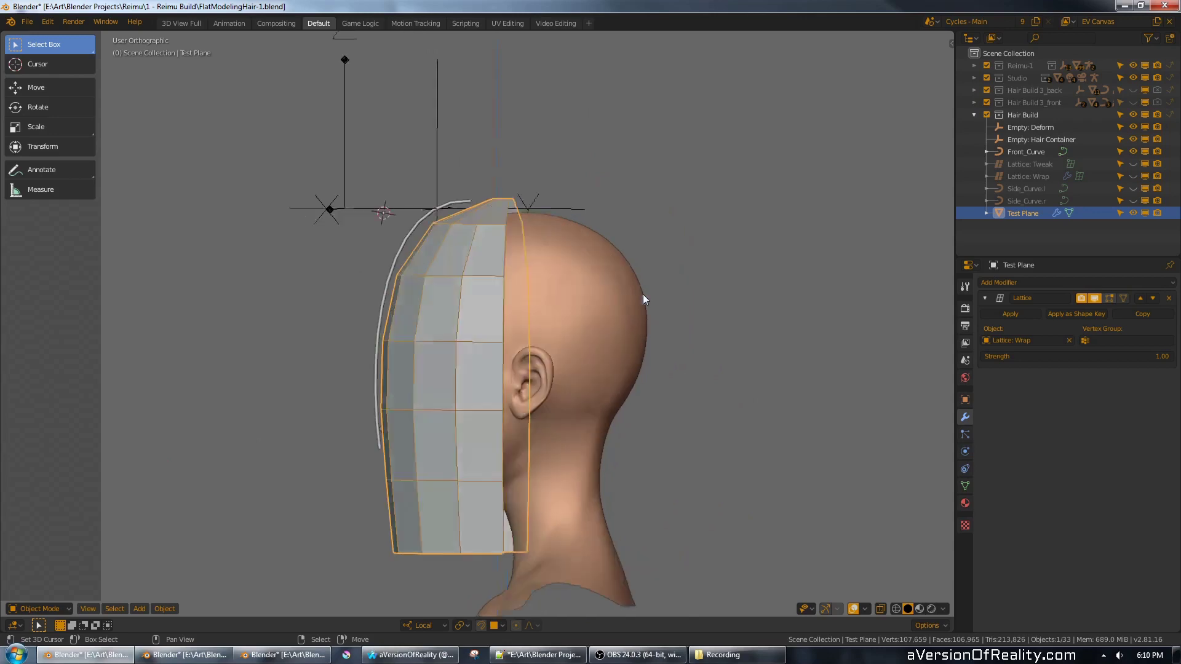
shift+middle_drag(603, 116, 601, 136)
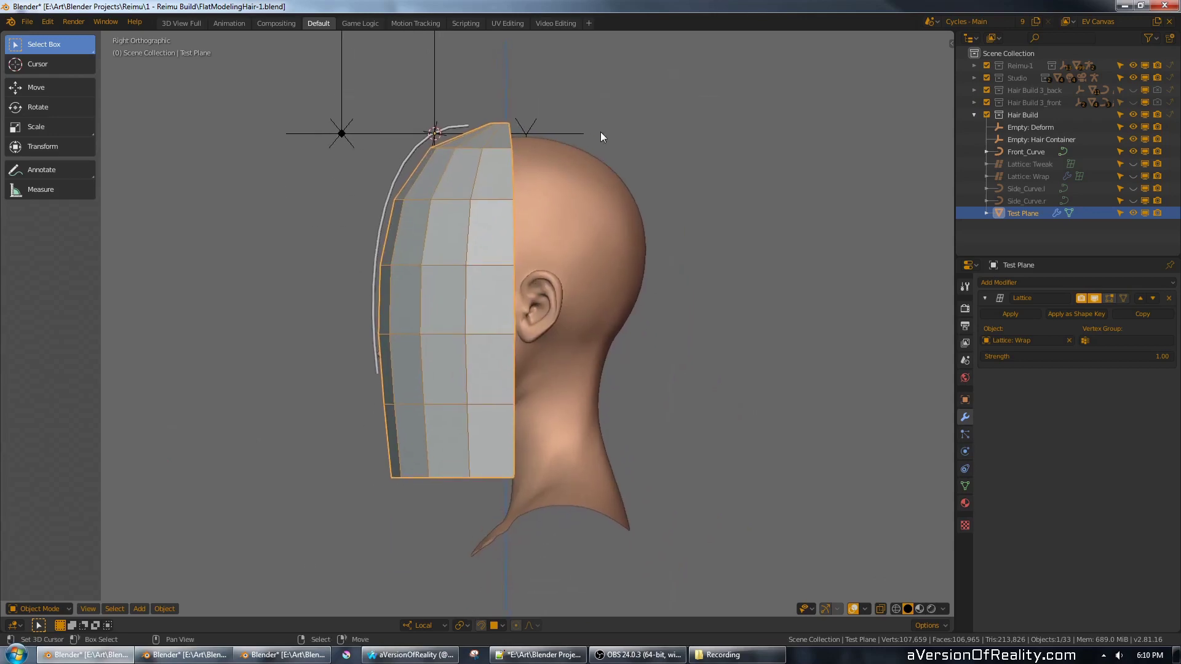
middle_drag(477, 162, 286, 197)
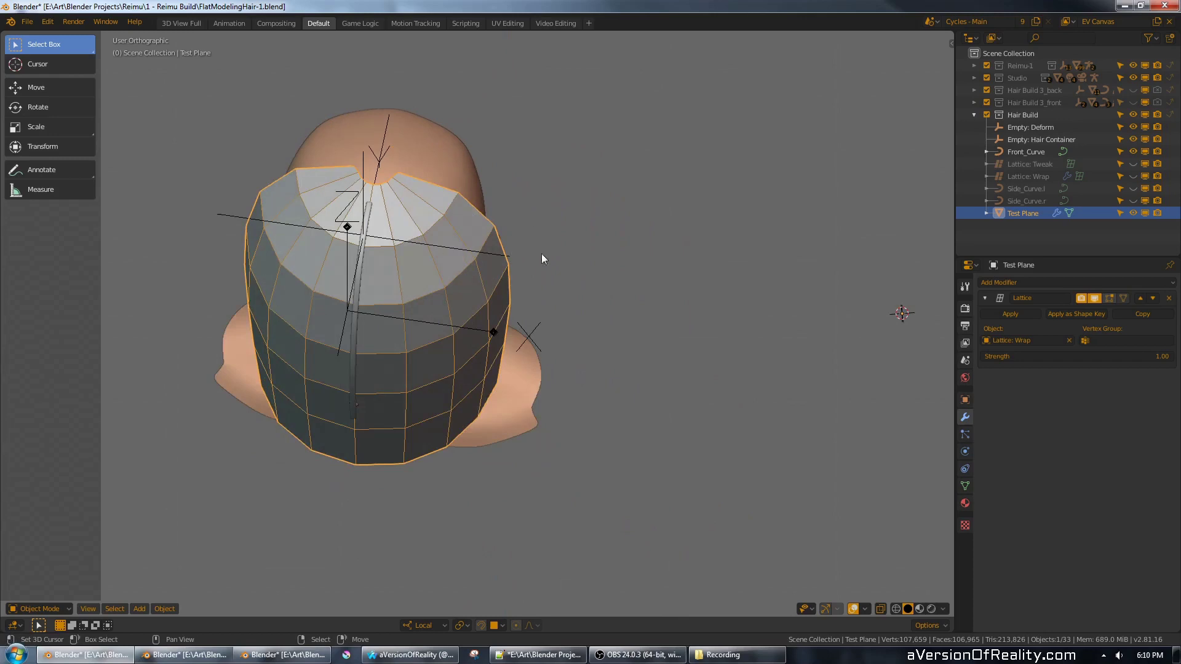
middle_drag(541, 258, 499, 198)
key(KP_3)
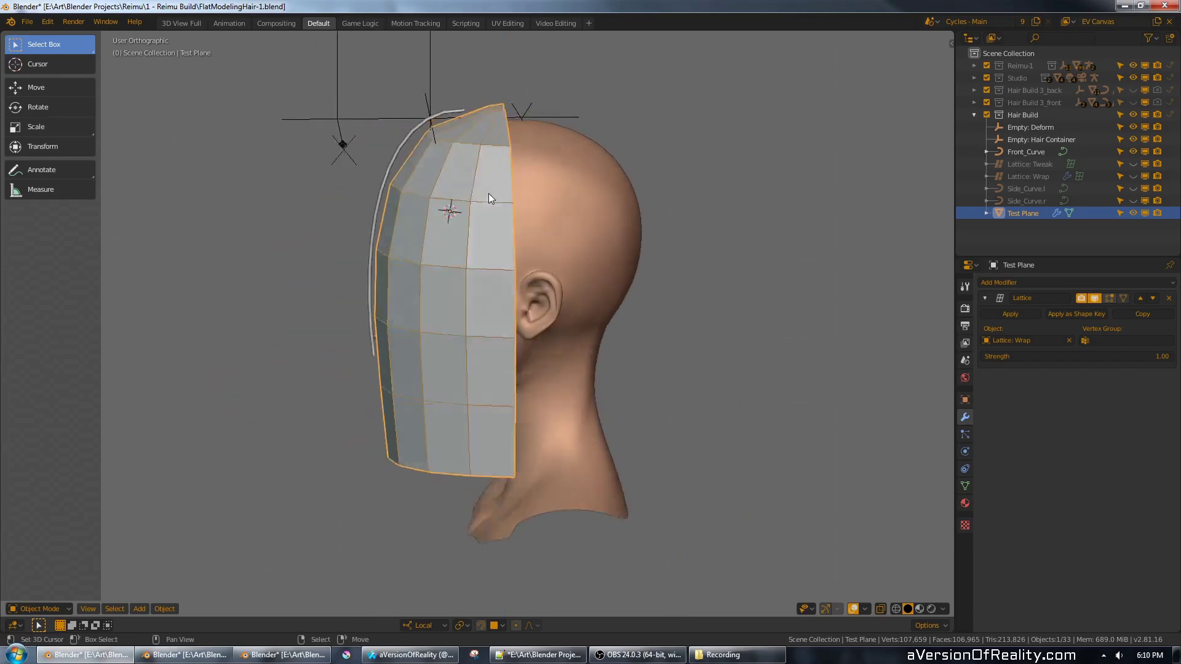
- Show the Test Plane's lattice-wrapped cage in Edit Mode and delete its bottom row of vertices
key(Tab)
middle_drag(489, 239, 571, 269)
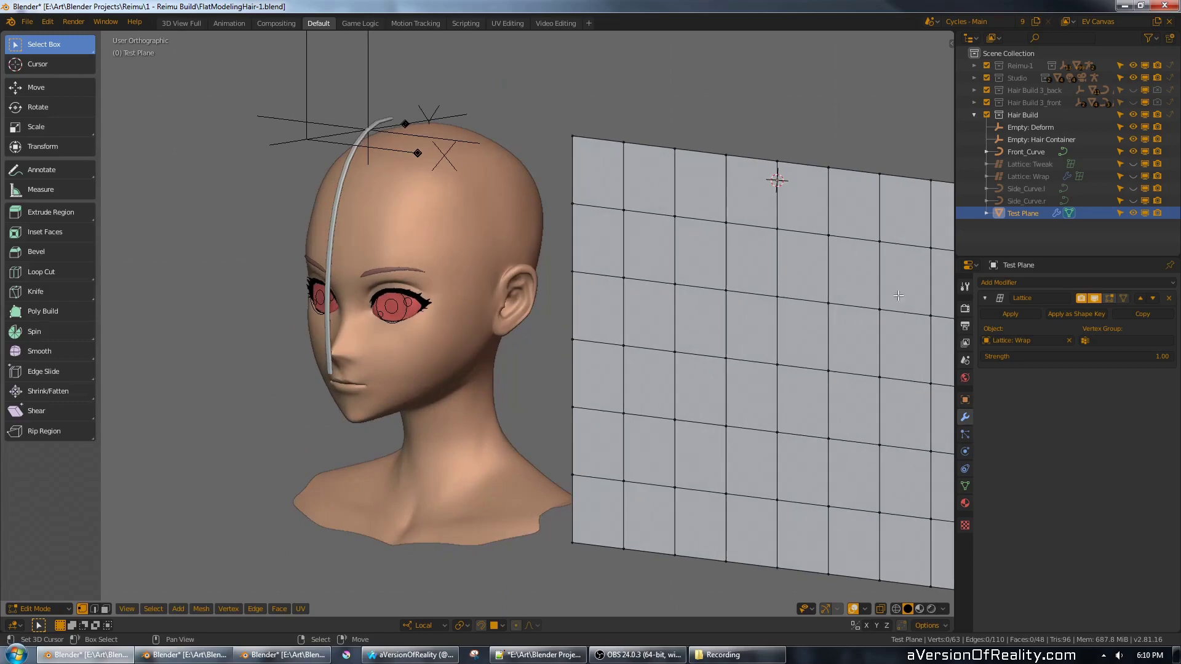
click(1123, 299)
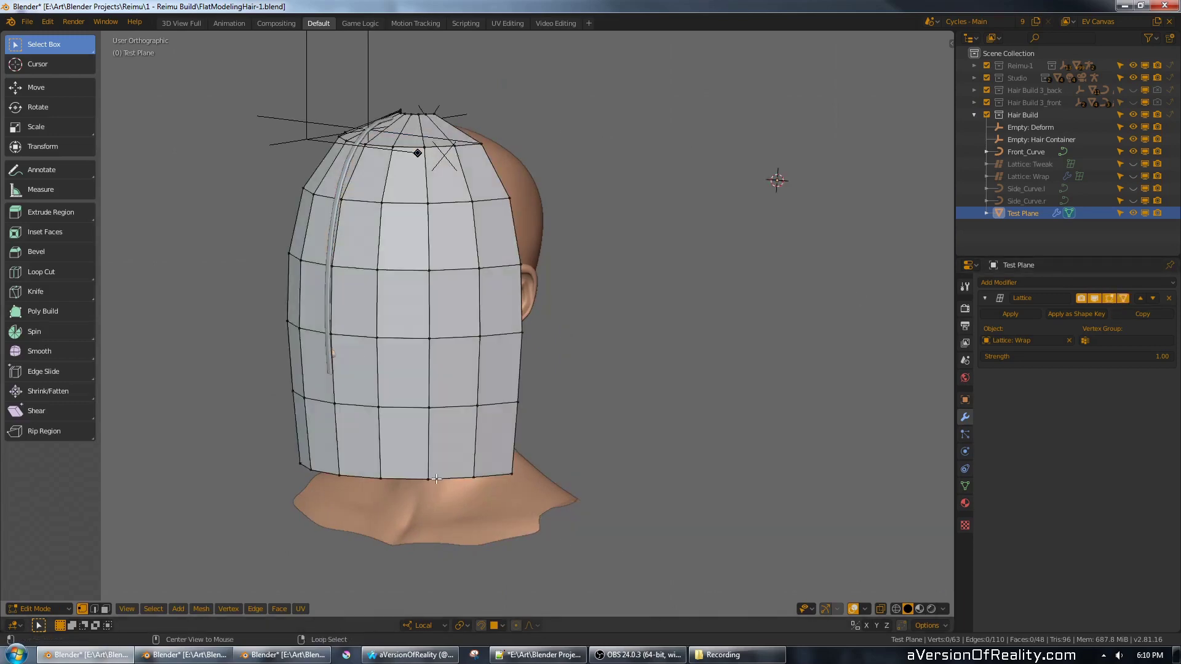
alt+click(436, 479)
key(x)
click(585, 289)
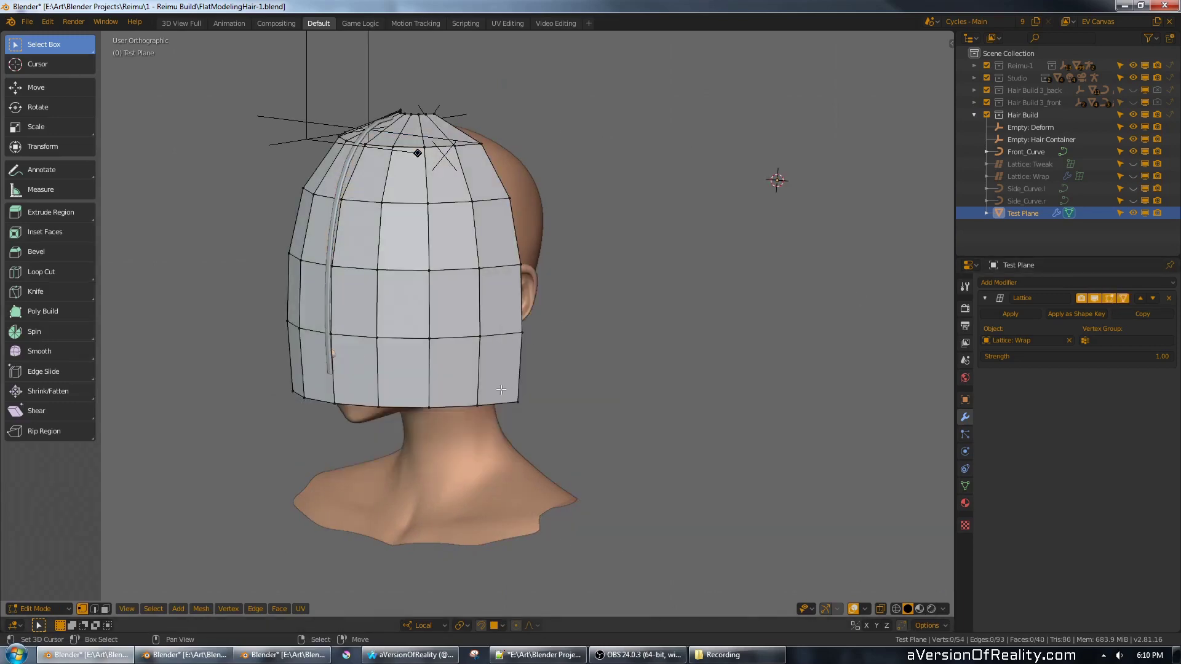
- In wireframe shading, delete the middle vertices of the bottom row in front of the face
middle_drag(442, 399, 473, 401)
key(z)
click(390, 406)
key(c)
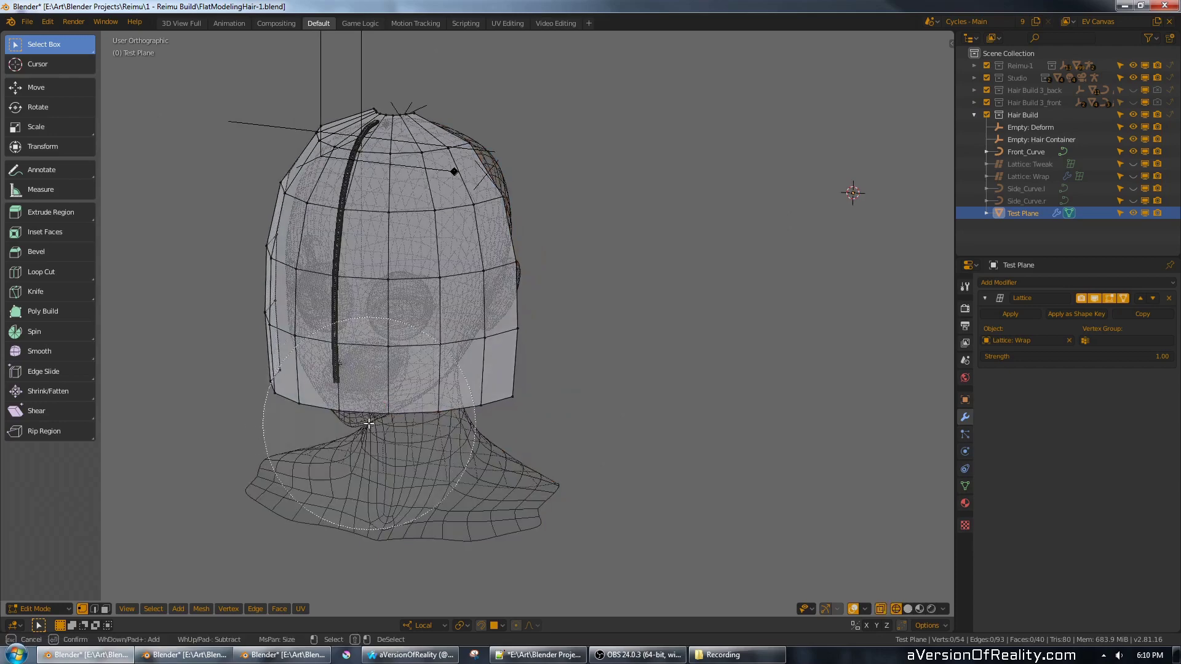
scroll(370, 425, up, 3)
click(399, 425)
right_click(401, 425)
middle_drag(401, 425, 492, 430)
key(c)
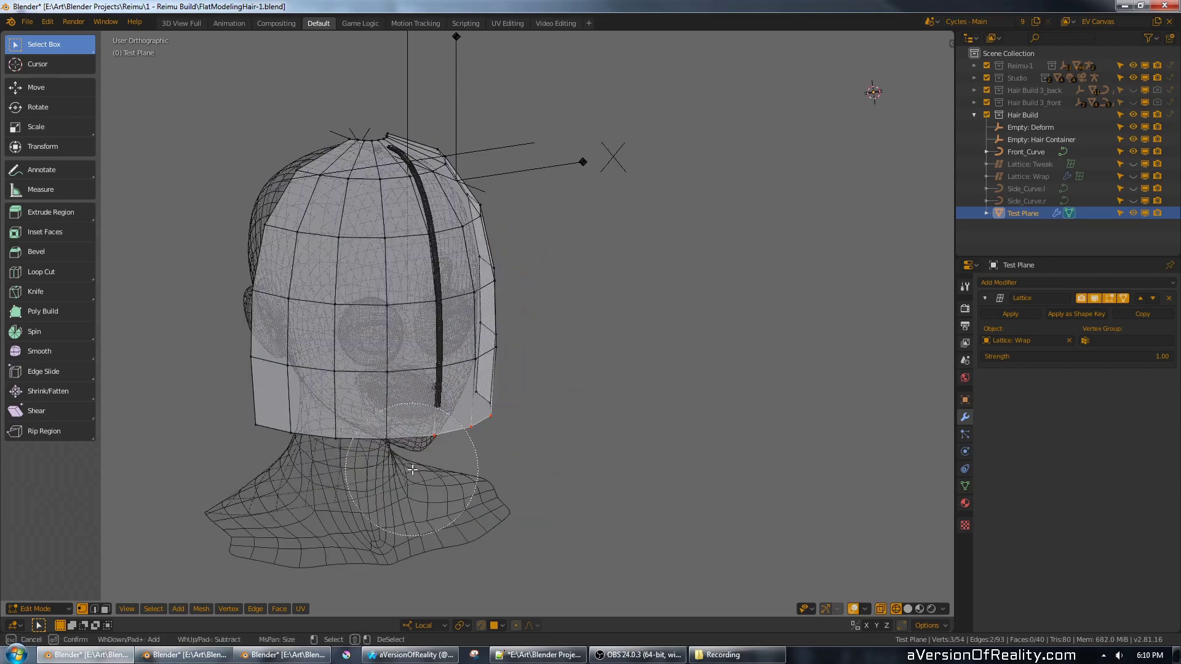
click(411, 467)
right_click(415, 471)
key(x)
click(427, 309)
- Delete one more bottom vertex to narrow the wider side strip to one face, and return to solid shading
middle_drag(427, 309, 377, 406)
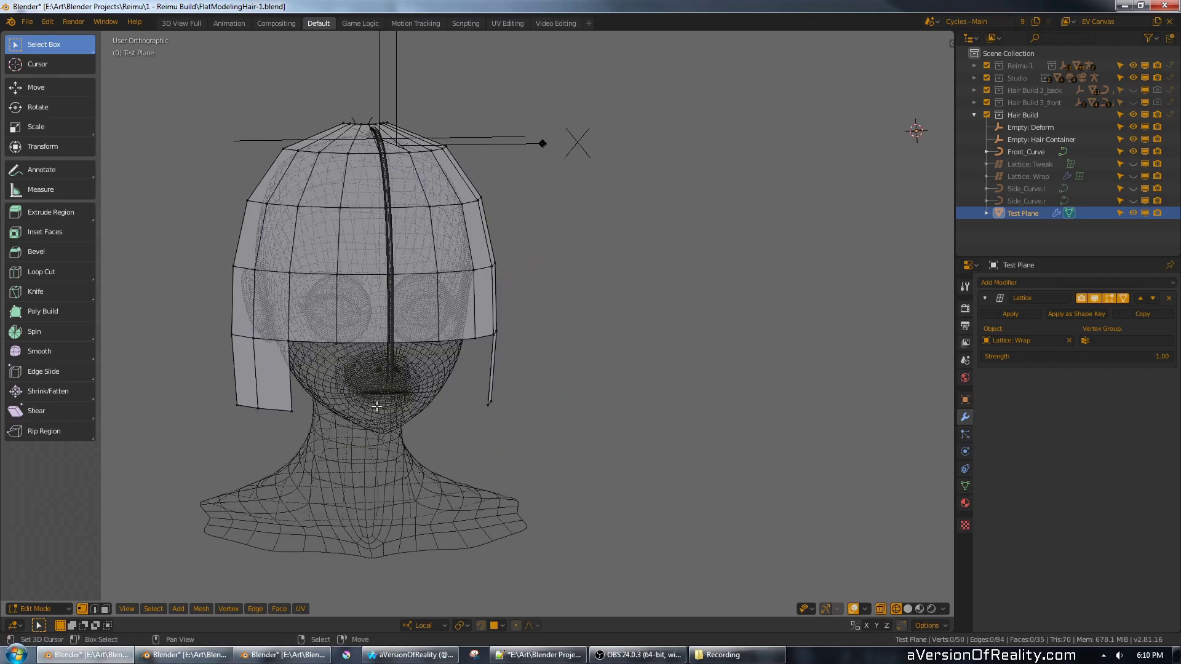
key(x)
click(398, 314)
key(z)
click(627, 301)
- Try to move the bottom edge of one side strip along its local X axis
middle_drag(627, 301, 585, 297)
alt+right_click(495, 404)
middle_drag(634, 351, 602, 336)
key(g)
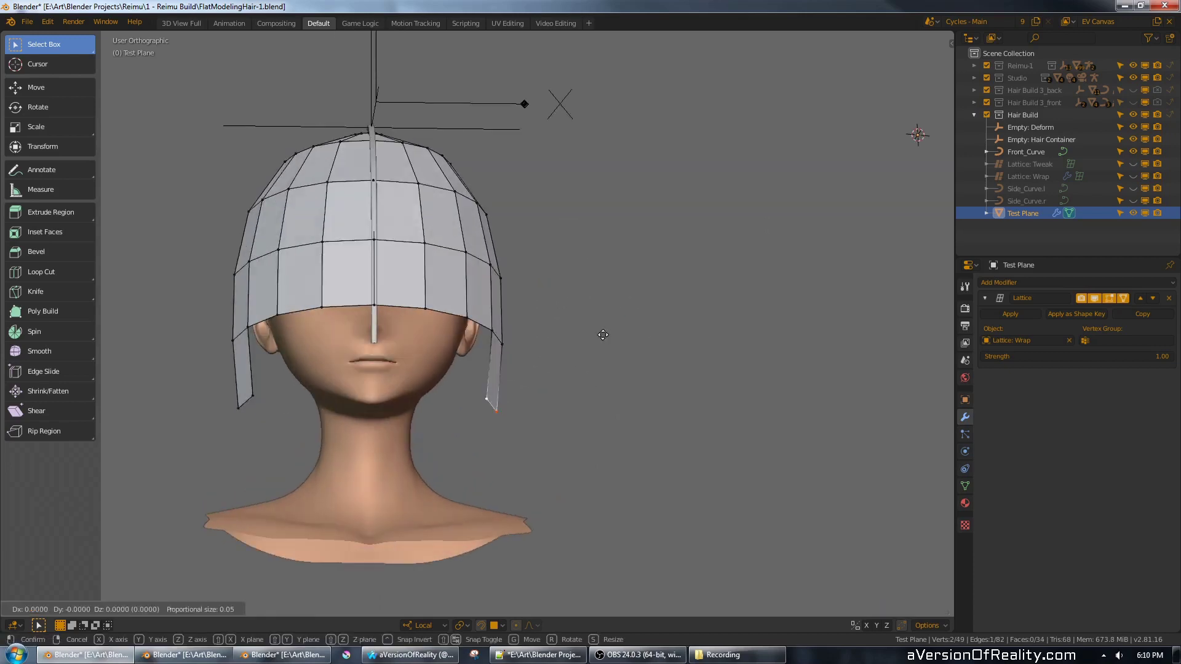
key(x)
right_click(554, 364)
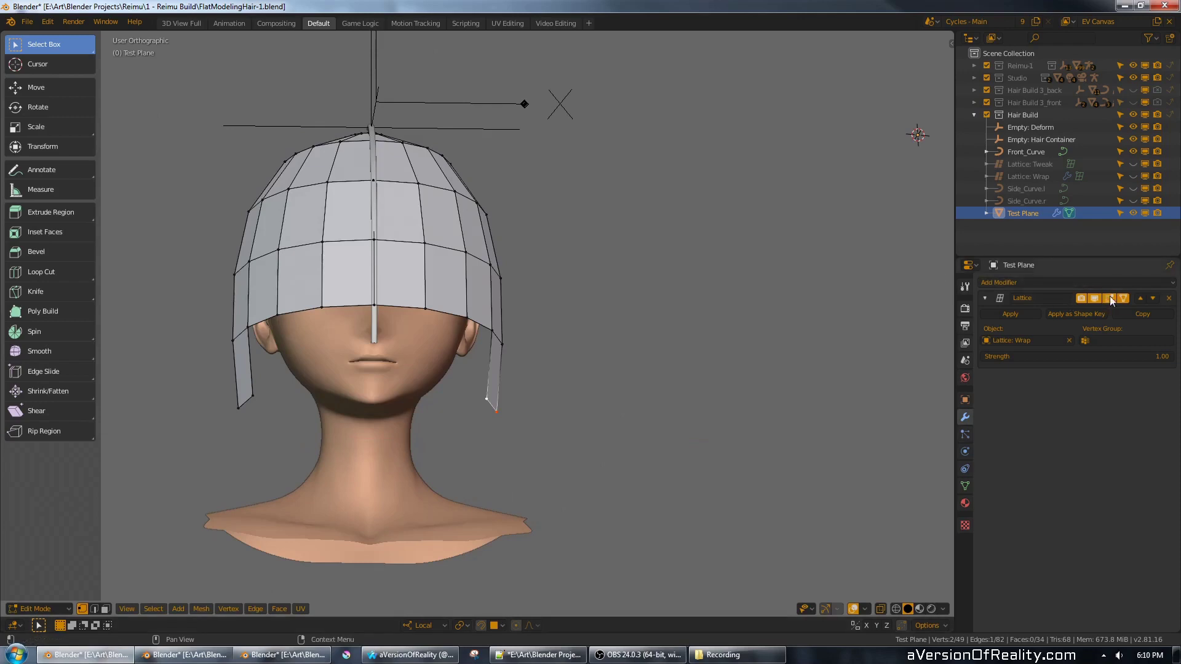
- Turn off the Lattice modifier's on-cage editing to work on the flat mesh beside the head
click(1122, 300)
scroll(883, 295, down, 2)
middle_drag(878, 306, 782, 328)
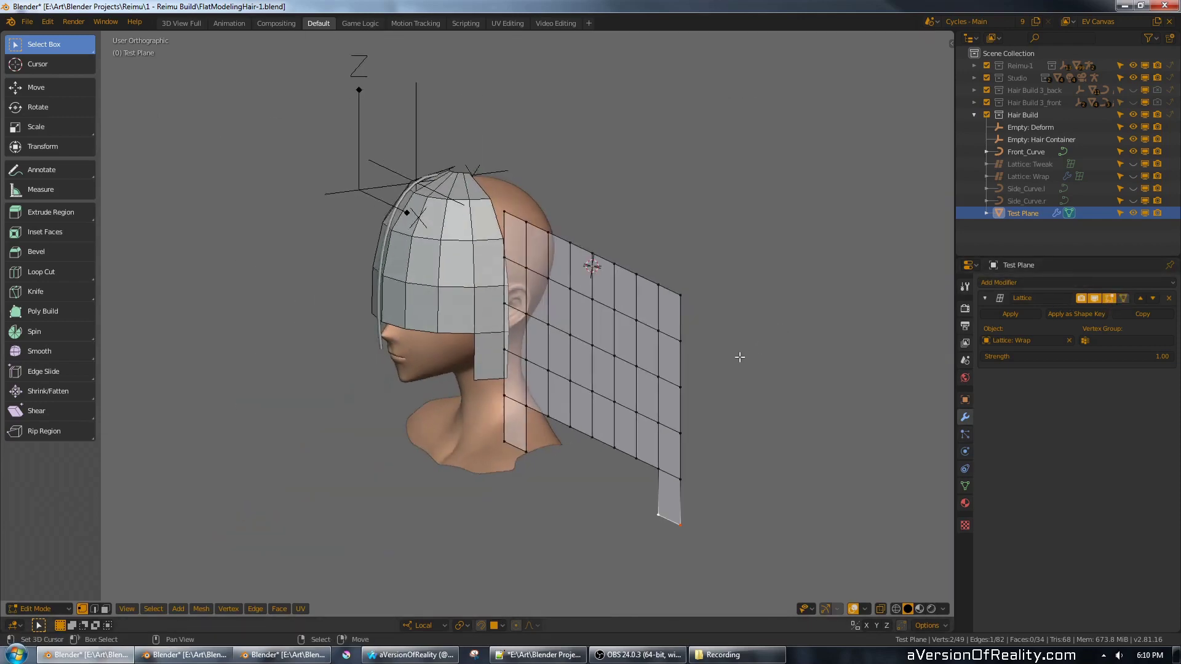
- Try to move the flat strip's bottom edge along its local Y axis
key(g)
key(y)
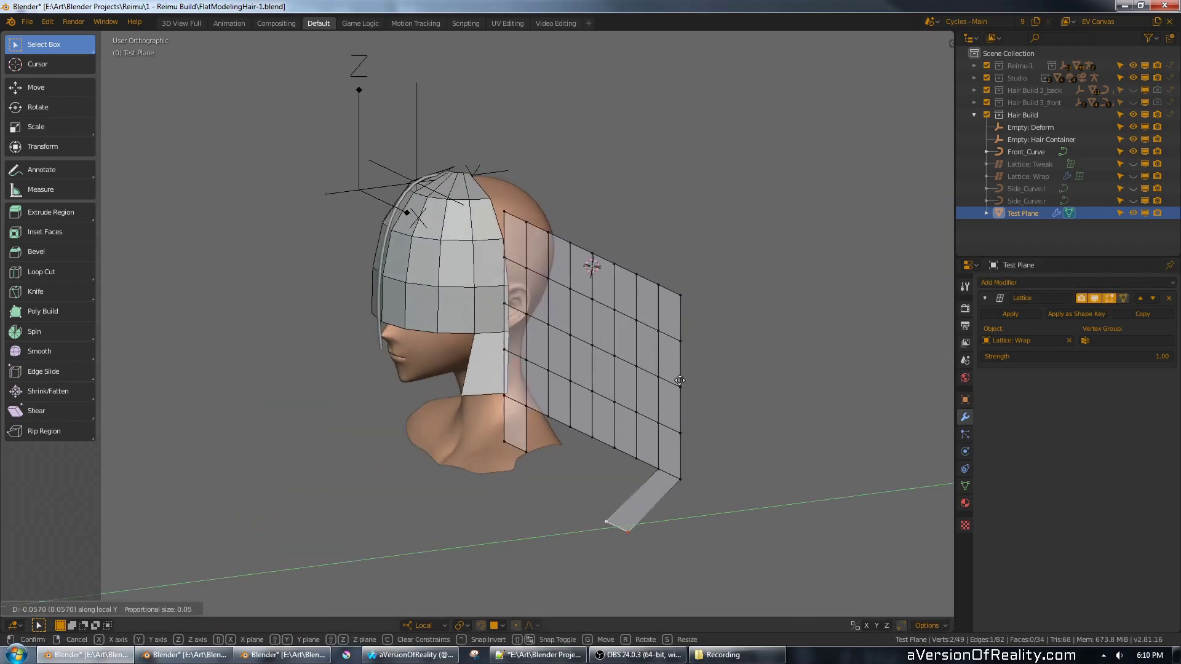
right_click(758, 349)
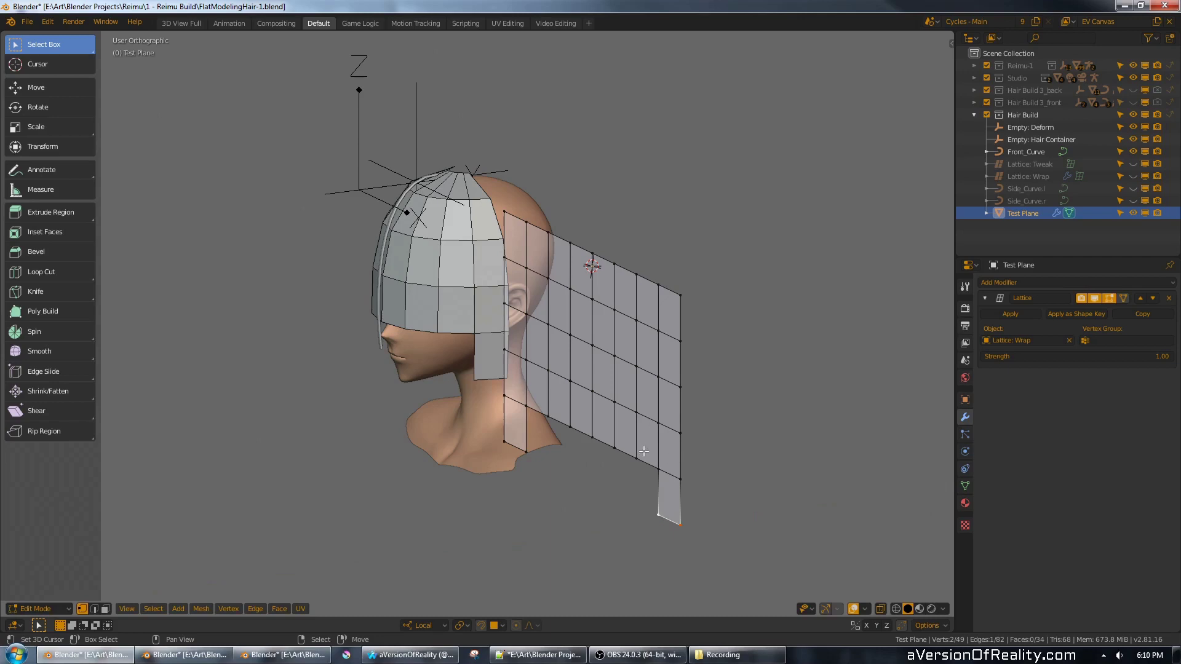
- Try to move the flat mesh's whole outer edge column along local Y, away from the plane
key(c)
scroll(726, 490, up, 3)
right_click(728, 491)
alt+shift+right_click(685, 462)
key(g)
key(y)
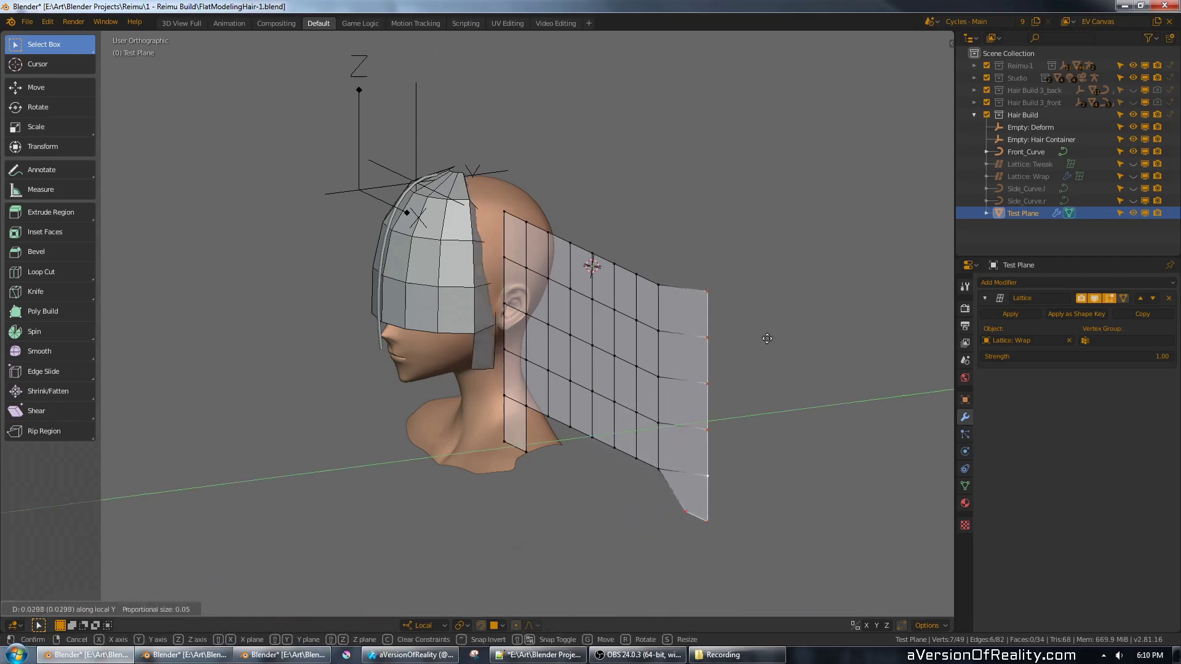
right_click(731, 352)
- Try to move the flat mesh's central edge column along local Y, and clear the selection
alt+click(619, 355)
key(g)
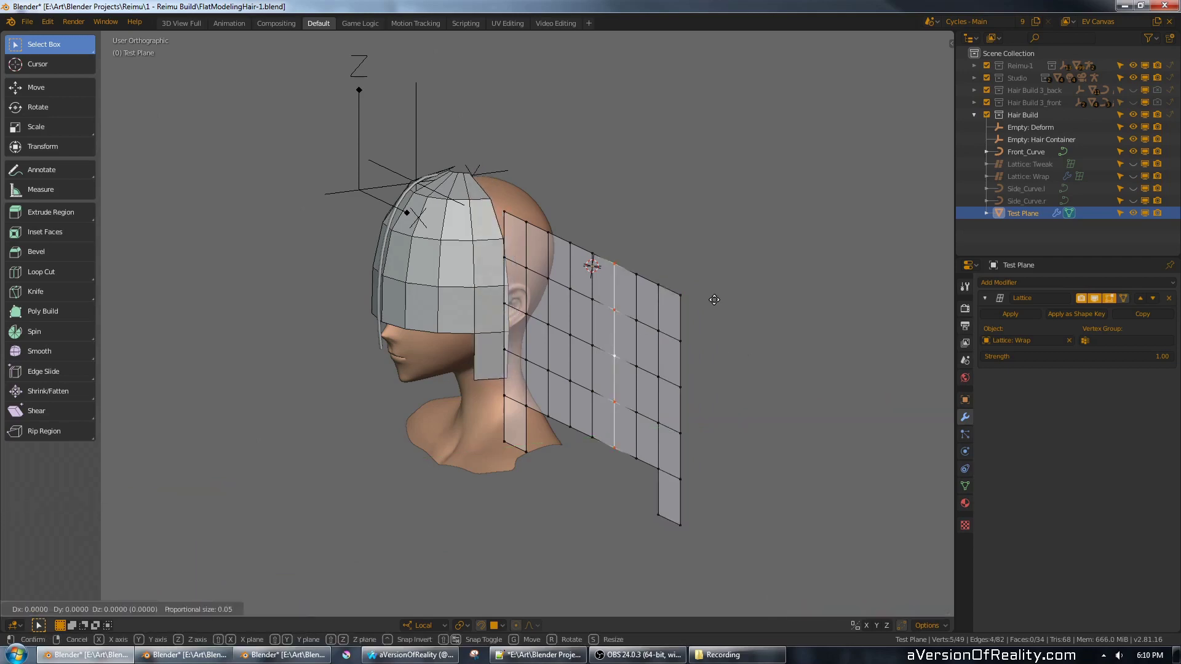
key(y)
right_click(708, 300)
middle_drag(631, 299, 715, 288)
key(alt+a)
key(KP_1)
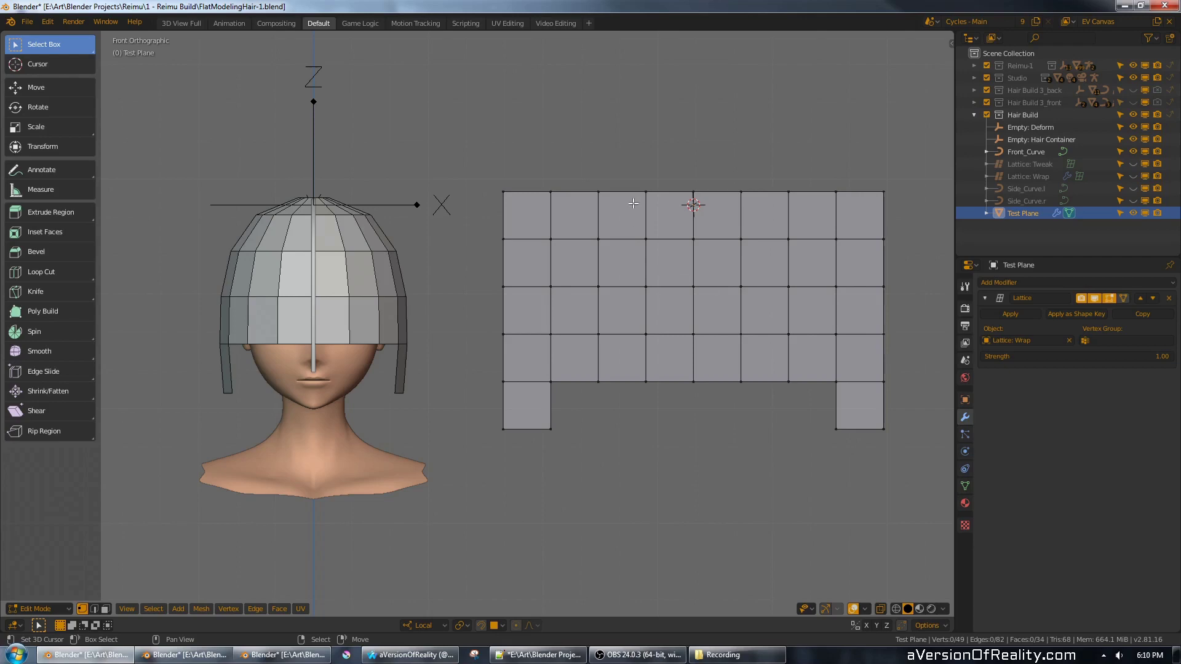
- Try deleting the outermost vertex column of the flat mesh, and undo the deletion
shift+middle_drag(635, 189, 611, 216)
key(Tab)
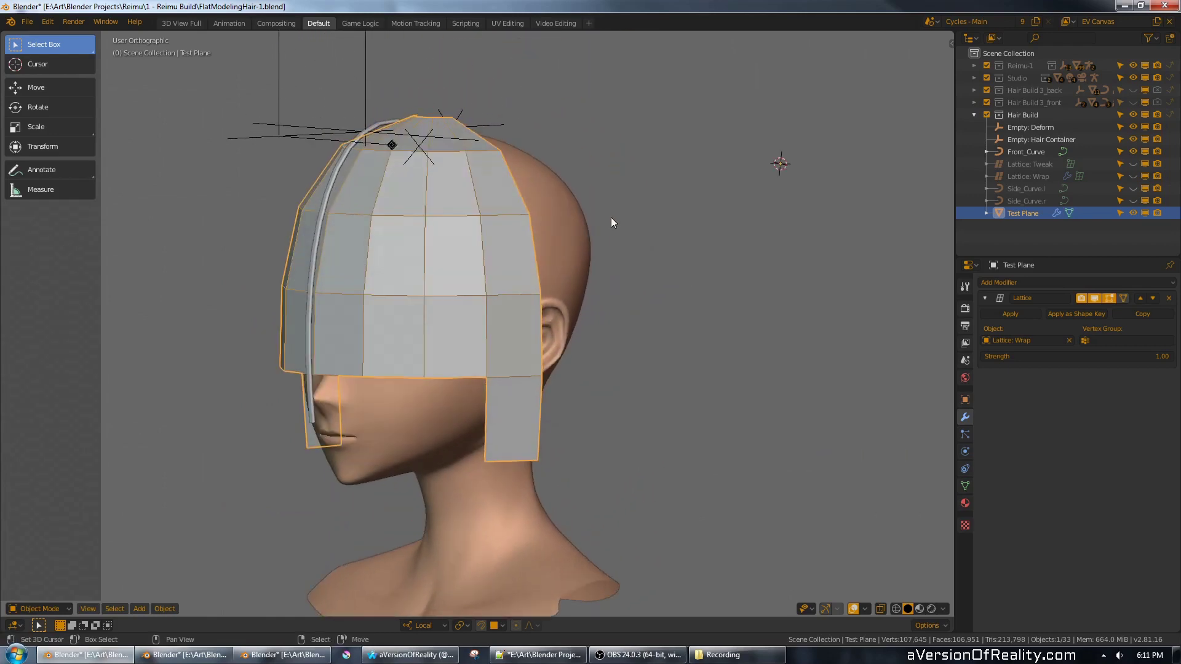
key(Tab)
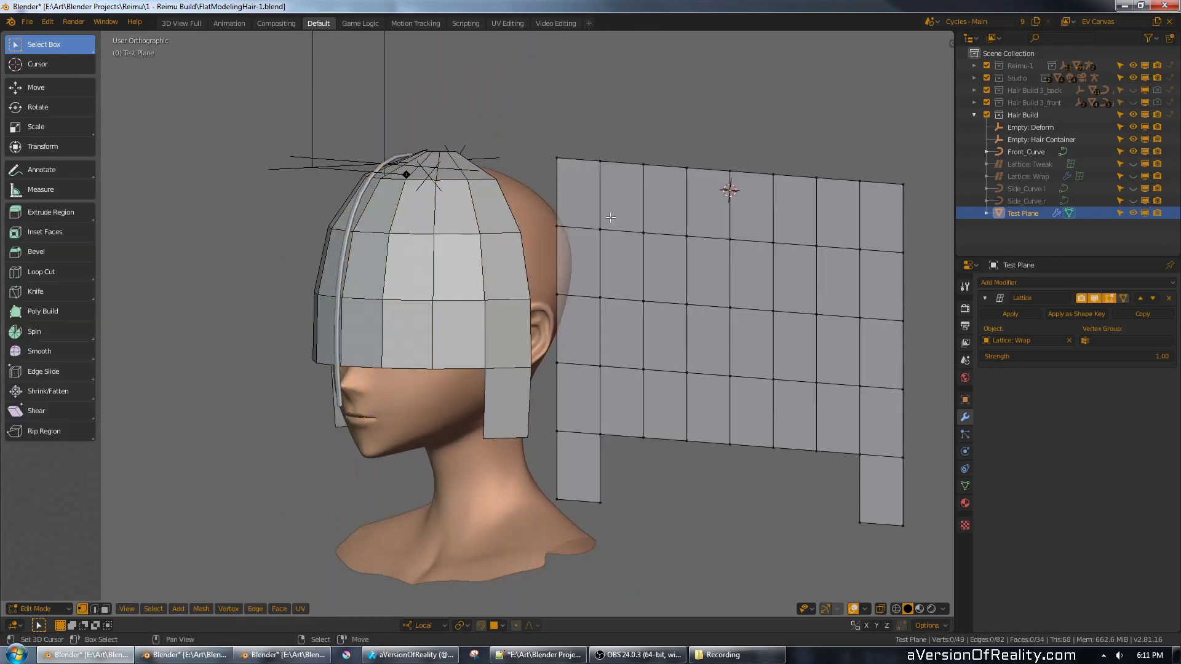
alt+click(902, 414)
key(x)
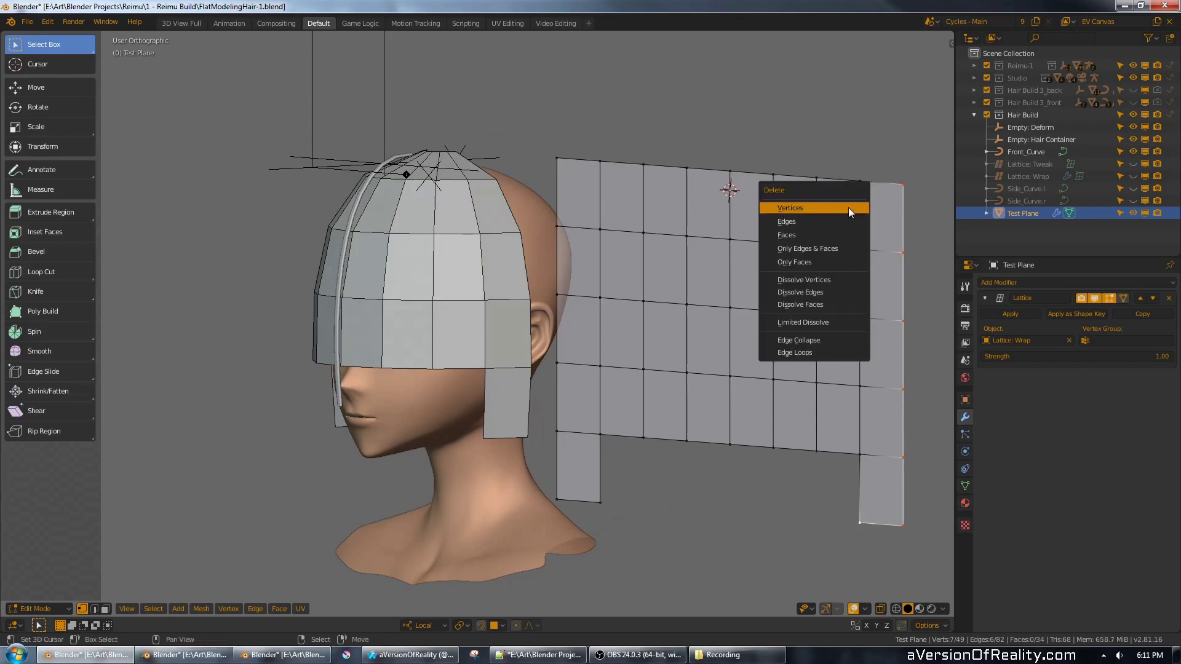
click(848, 208)
middle_drag(740, 208, 623, 163)
key(ctrl+z)
key(ctrl+z)
- Delete the bottom vertices of both side strips to leave a straight lower edge, and exit Edit Mode
scroll(676, 447, down, 2)
key(c)
click(460, 446)
click(739, 506)
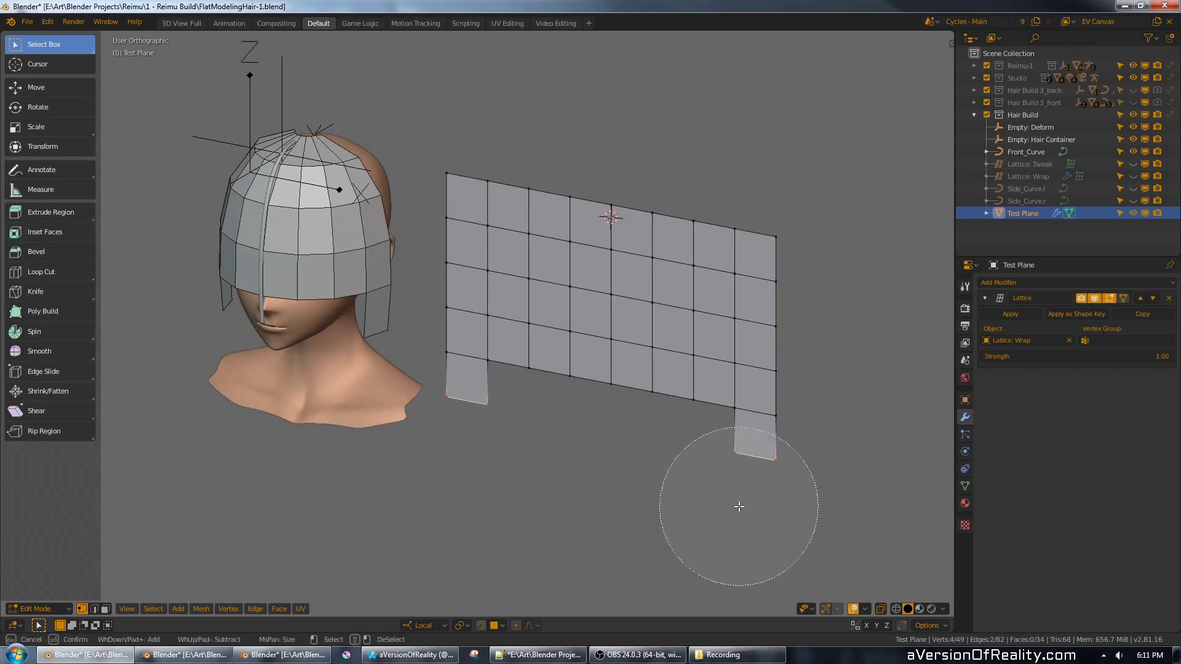
right_click(739, 506)
key(x)
click(702, 142)
key(Tab)
- Rename Test Plane as "Bangs Block In" and hide it in the viewport
middle_drag(707, 237, 616, 202)
key(KP_1)
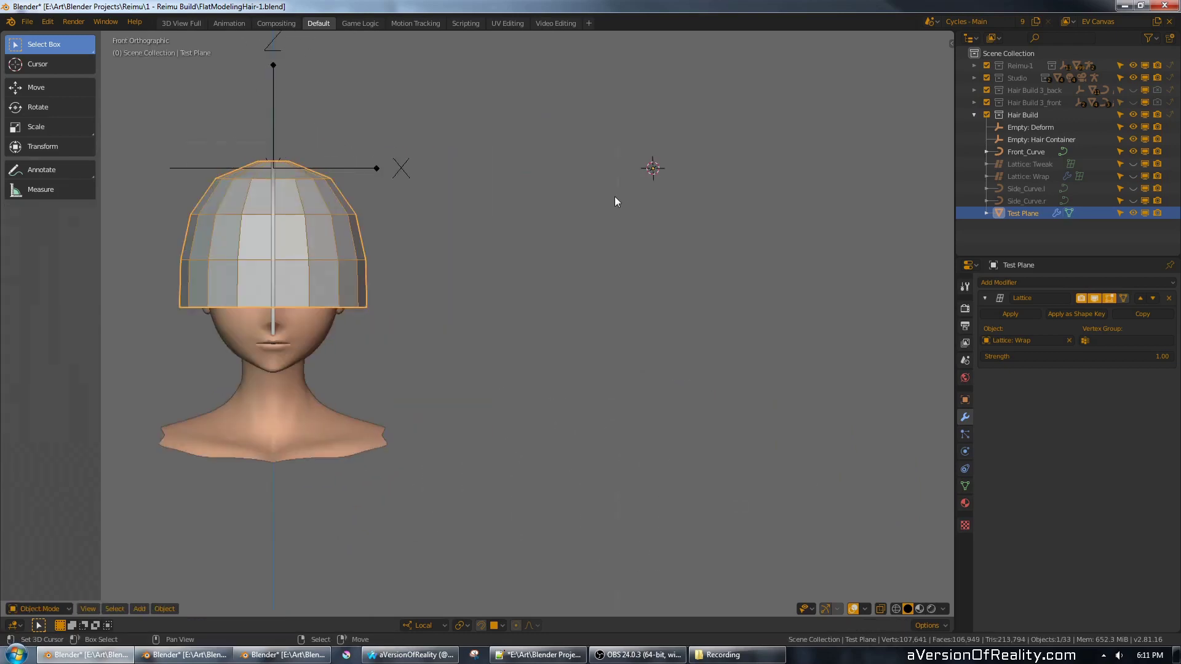
shift+middle_drag(514, 173, 631, 188)
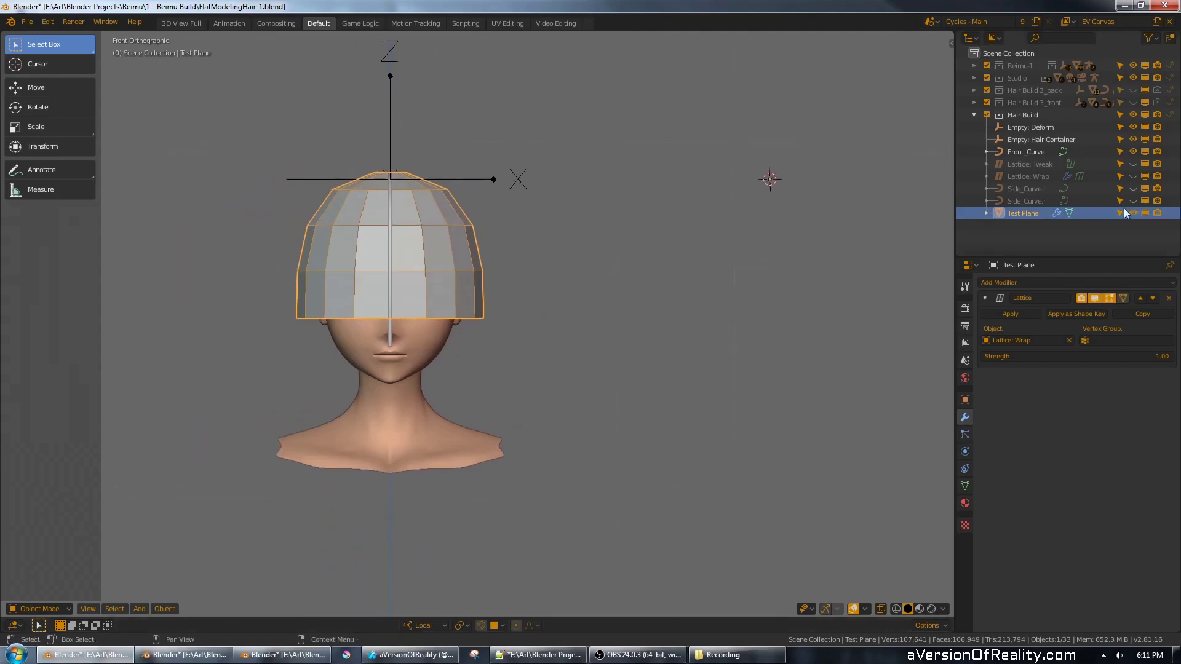
double_click(1022, 214)
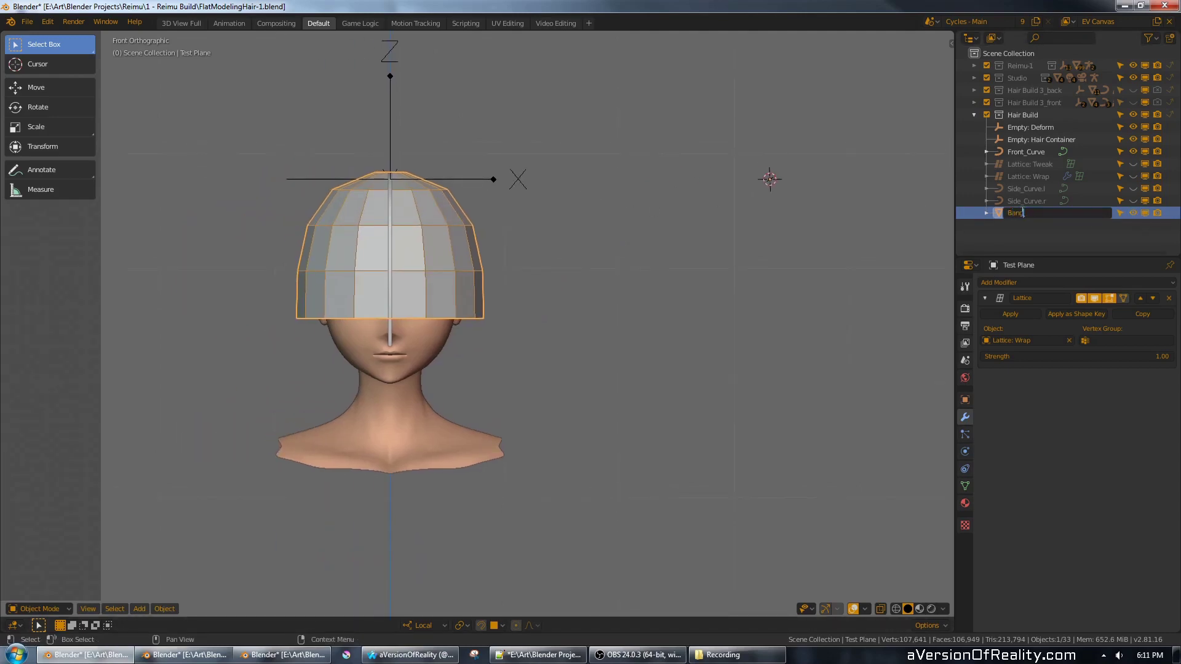
text(Bangs Block In)
key(Return)
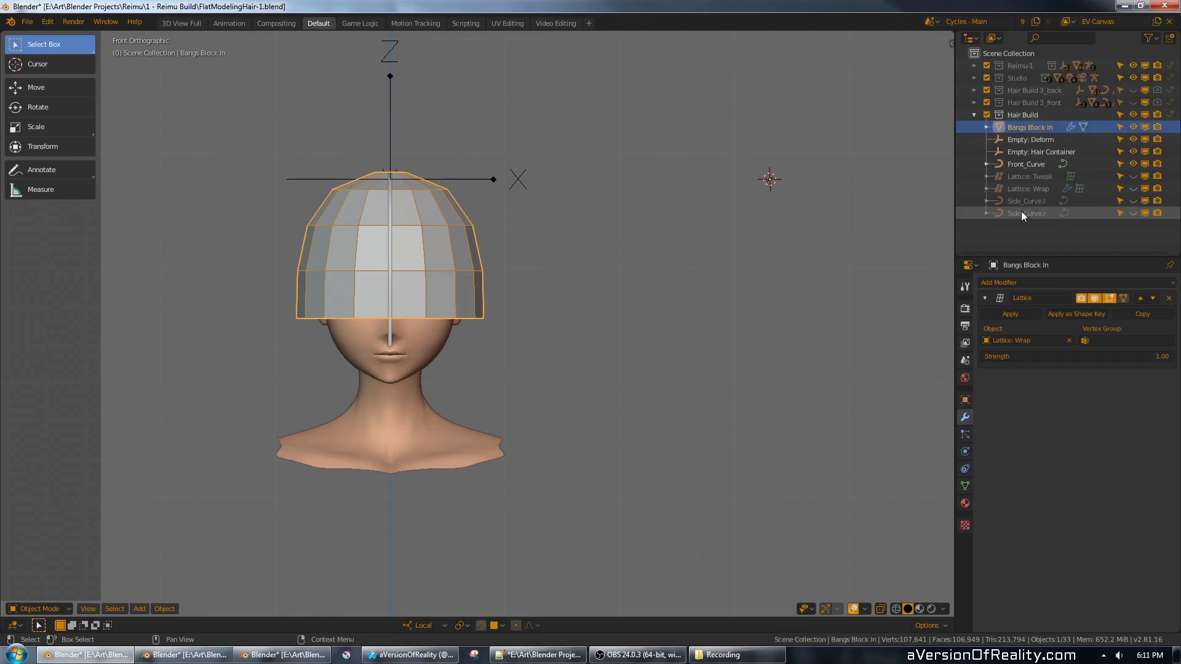
click(1133, 127)
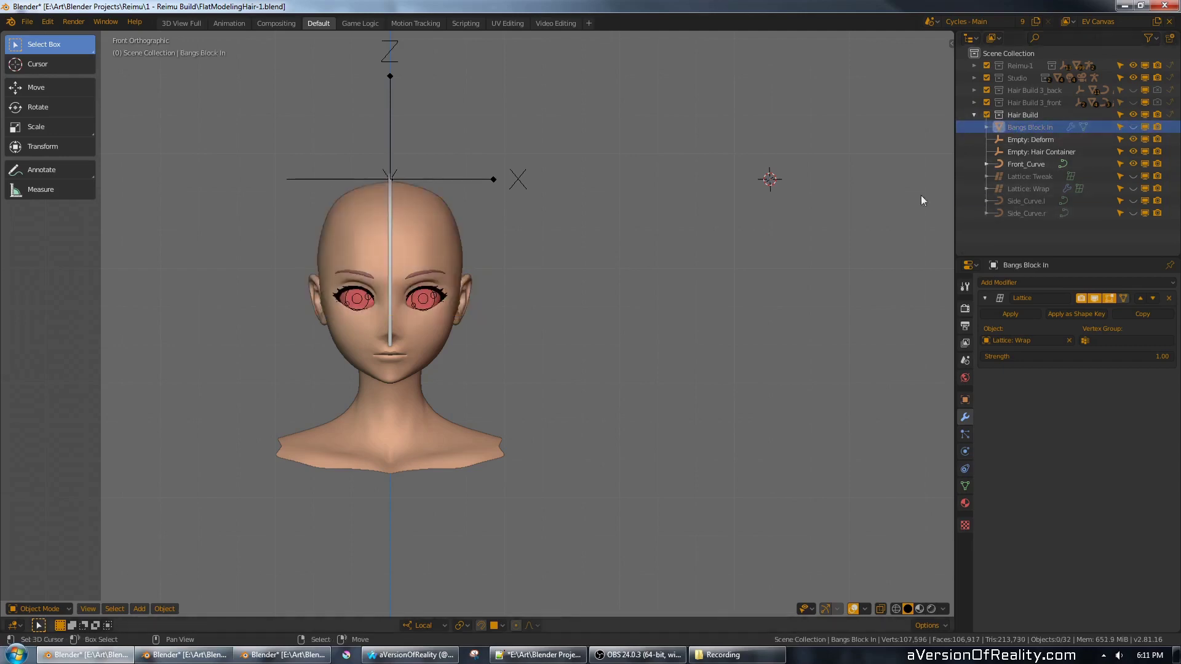
- Unhide Side_Curve.l and Side_Curve.r, and select Side_Curve.l beside the head
click(1134, 201)
click(1133, 213)
shift+middle_drag(465, 215, 542, 217)
scroll(547, 239, up, 2)
click(577, 234)
middle_drag(708, 183, 665, 216)
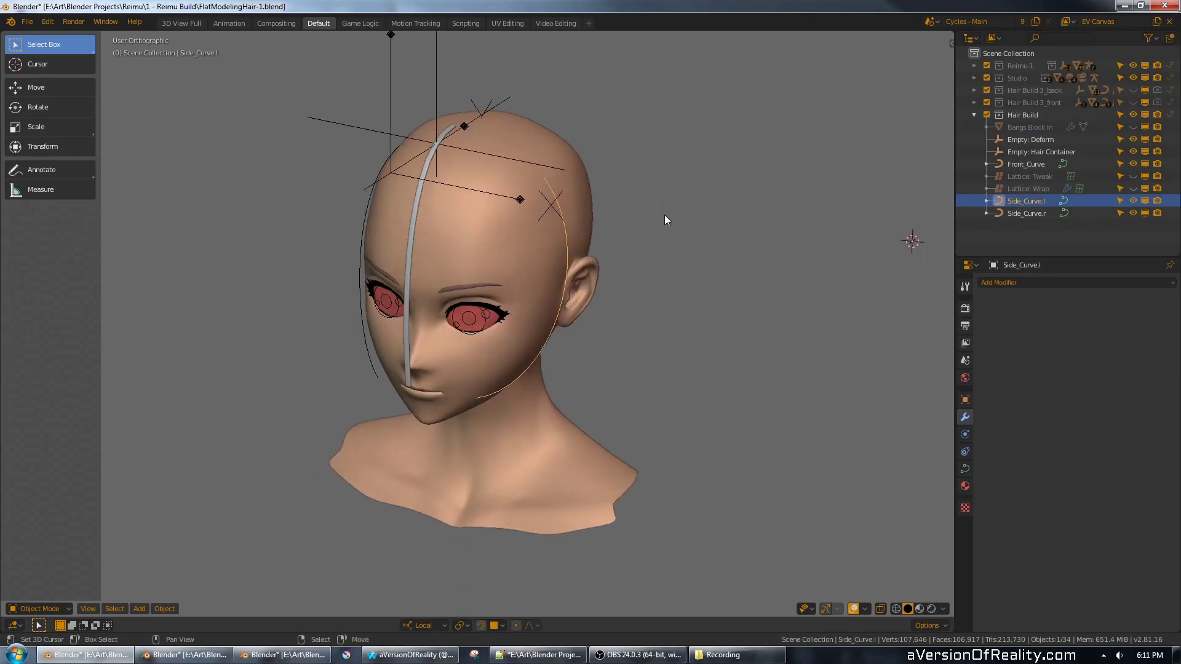
- Examine the shape and control points of Side_Curve.l along the side of the head
key(Tab)
middle_drag(720, 244, 631, 203)
scroll(626, 208, up, 1)
middle_drag(502, 324, 648, 259)
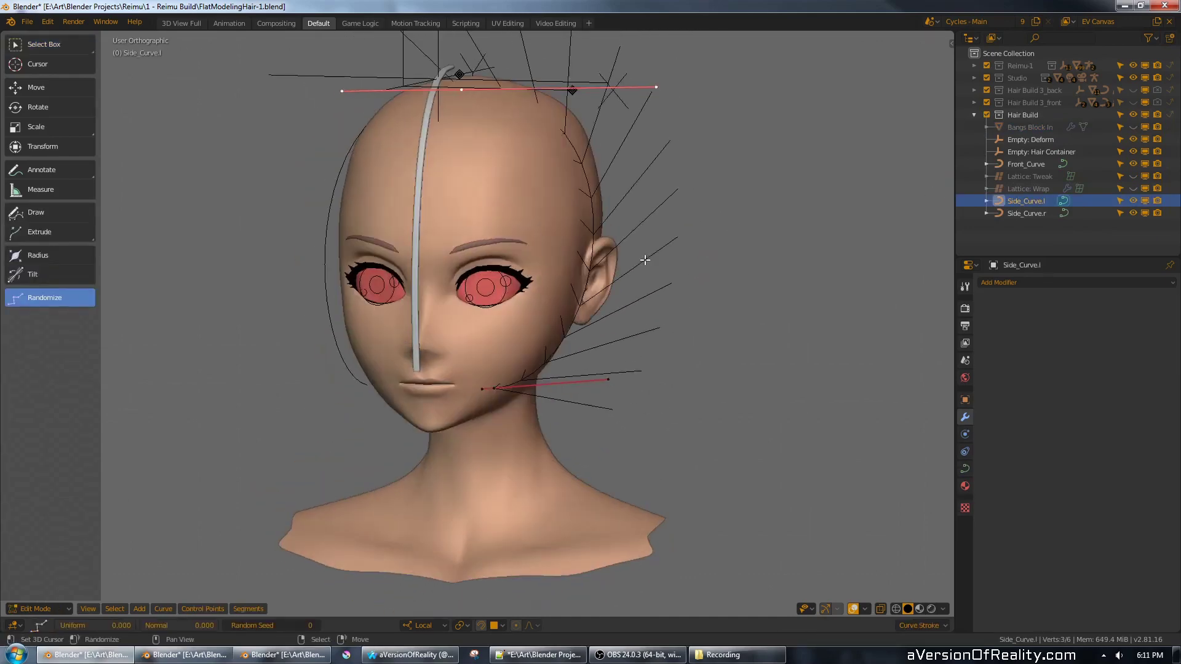
key(Tab)
key(KP_1)
key(alt+a)
scroll(644, 261, down, 4)
shift+middle_drag(673, 212, 551, 222)
scroll(536, 236, up, 2)
click(378, 338)
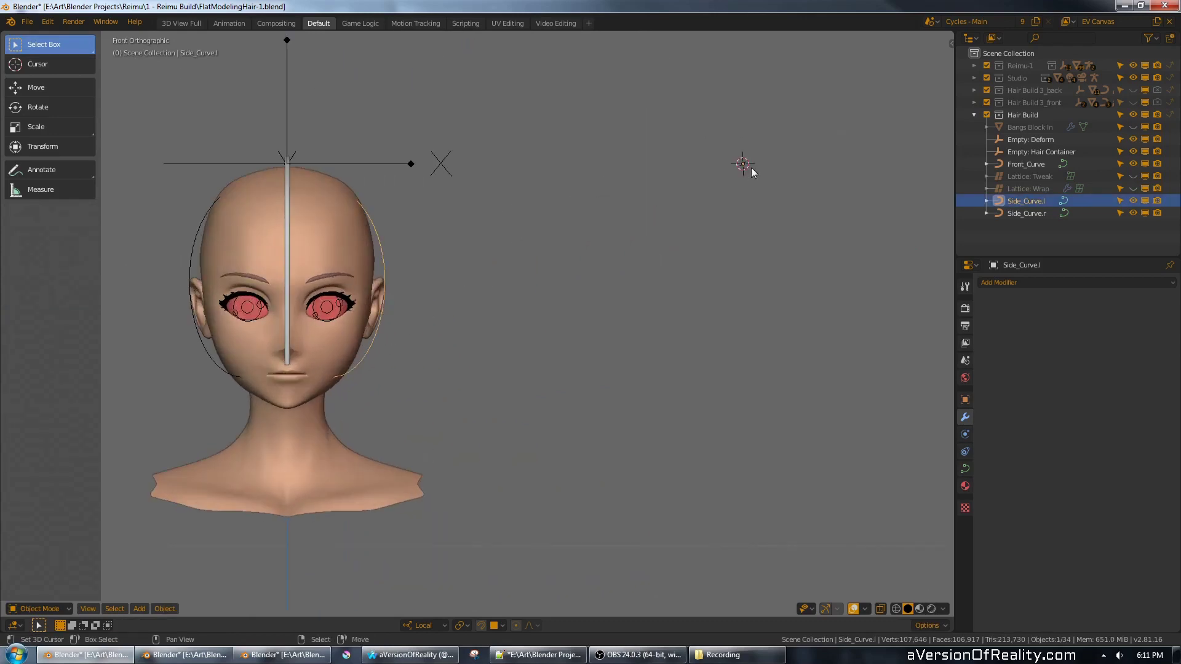
shift+middle_drag(774, 142, 745, 155)
- Add a cylinder mesh at the 3D cursor with 8 vertices and cap fill type Nothing
key(alt+a)
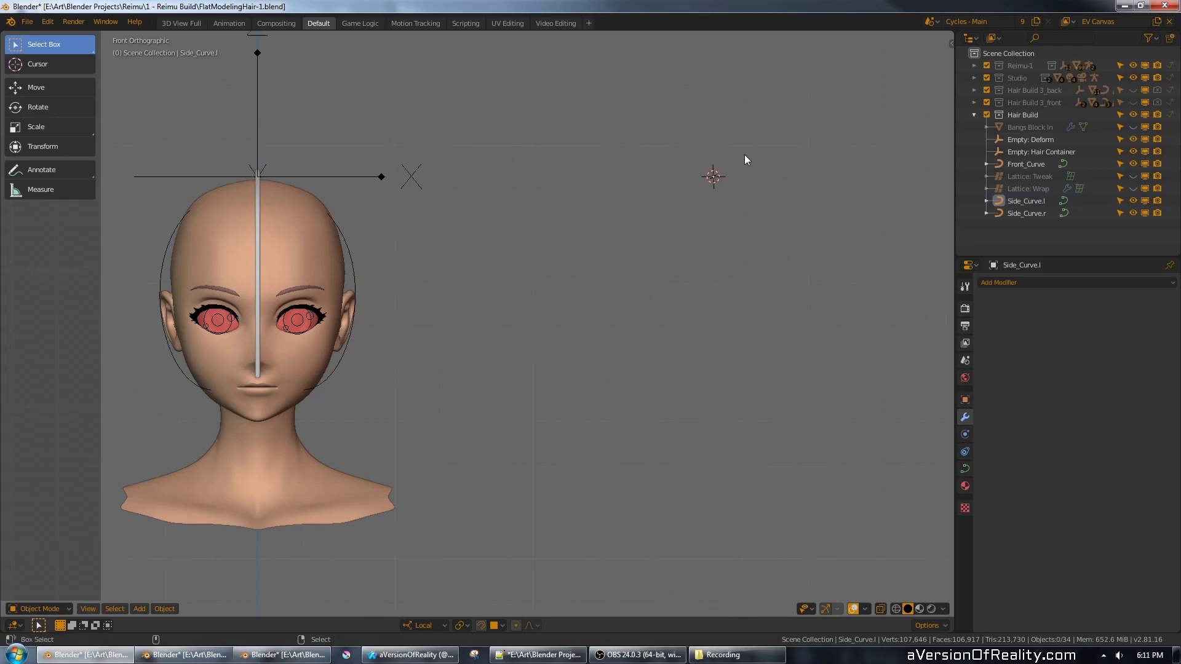
key(shift+a)
scroll(571, 234, down, 4)
scroll(546, 236, up, 3)
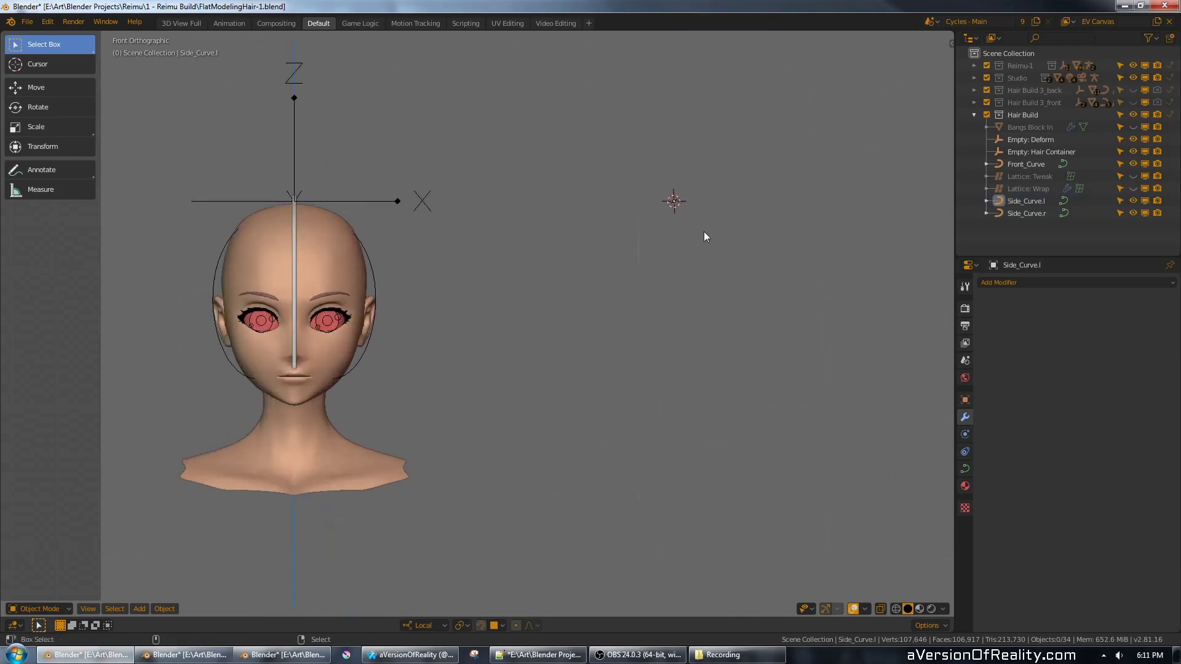
key(shift+a)
mouse_move(666, 138)
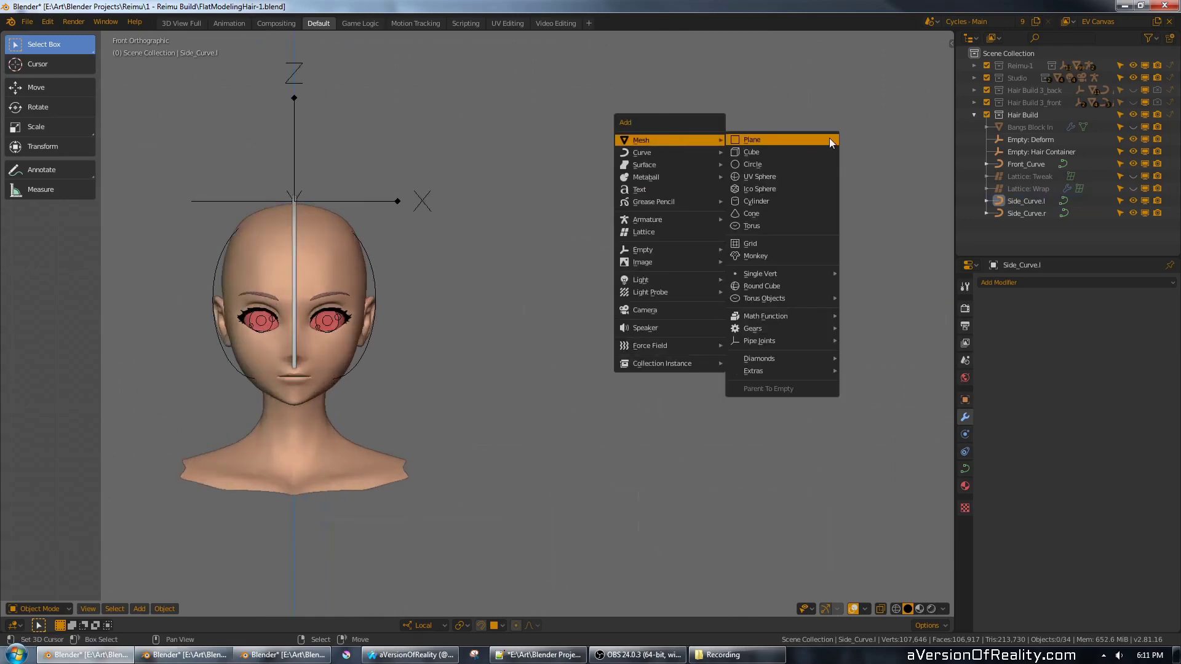
click(790, 201)
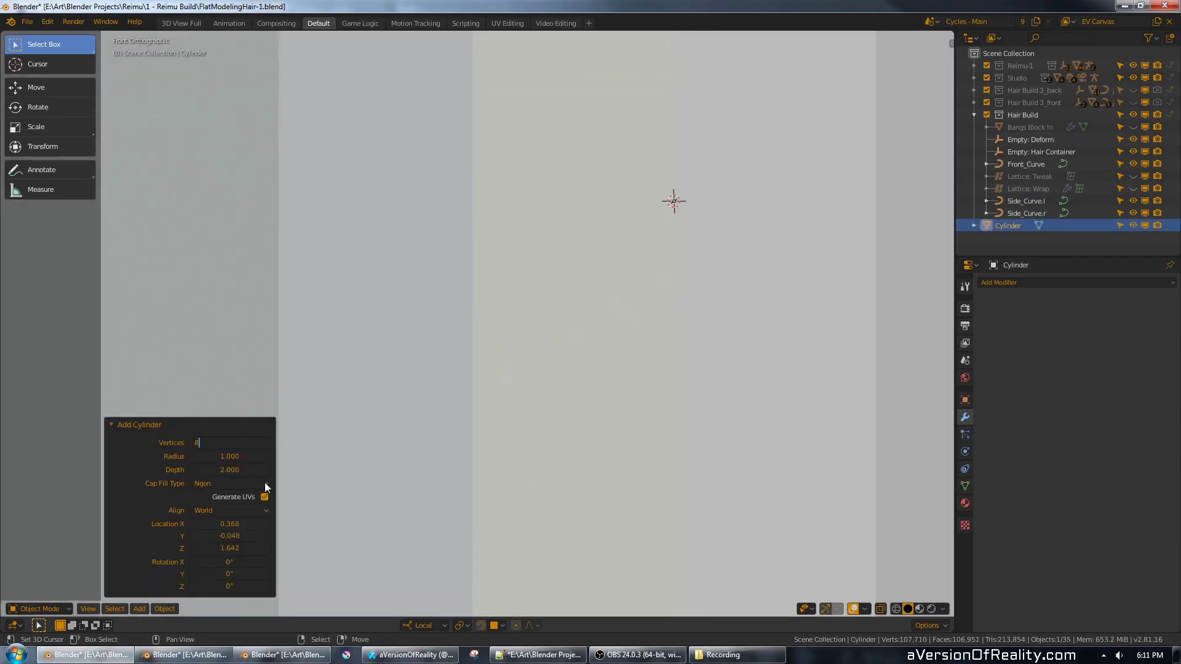
text(8)
key(Return)
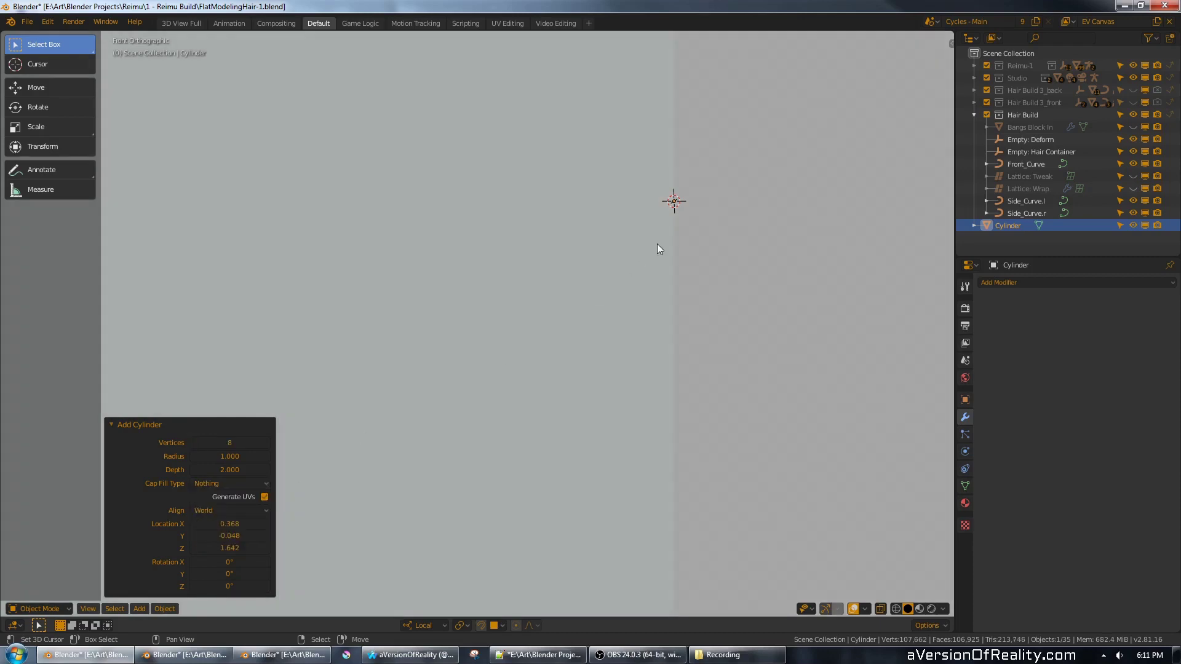
- In Edit Mode with wireframe shading, scale the whole cylinder down uniformly to about 0.158
scroll(657, 244, down, 5)
key(Tab)
scroll(657, 243, down, 6)
key(z)
click(722, 218)
key(s)
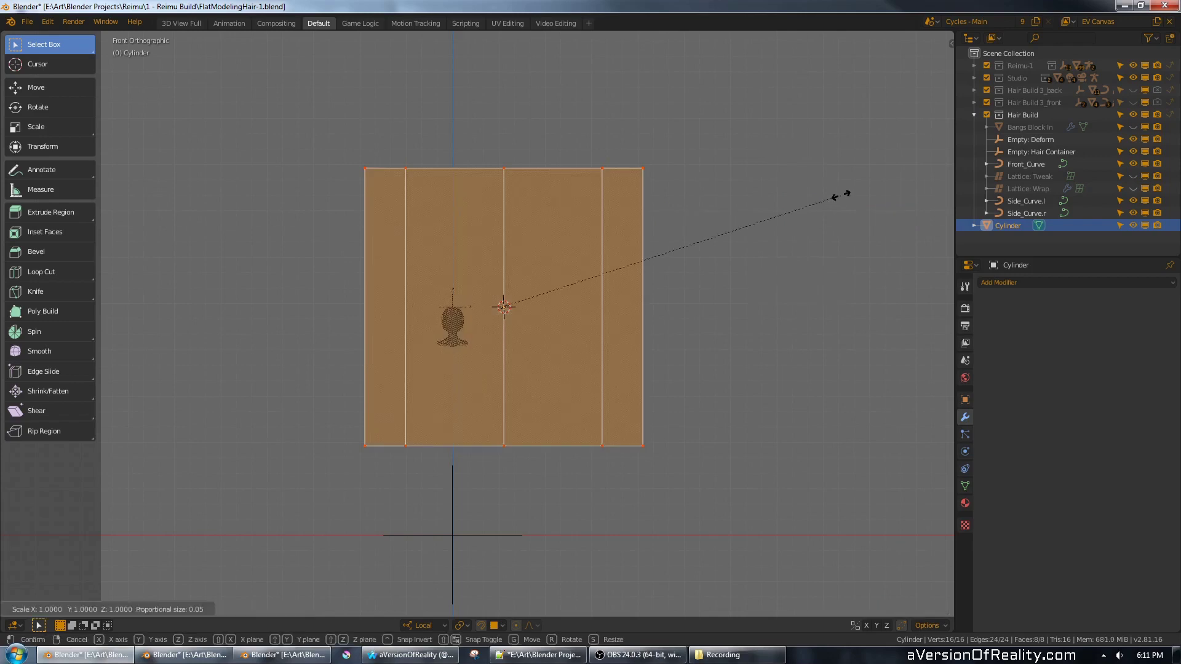
click(557, 290)
- Narrow the cylinder to about 0.218 in X and Y, leaving its Z scale locked
scroll(730, 282, up, 7)
key(s)
key(shift+z)
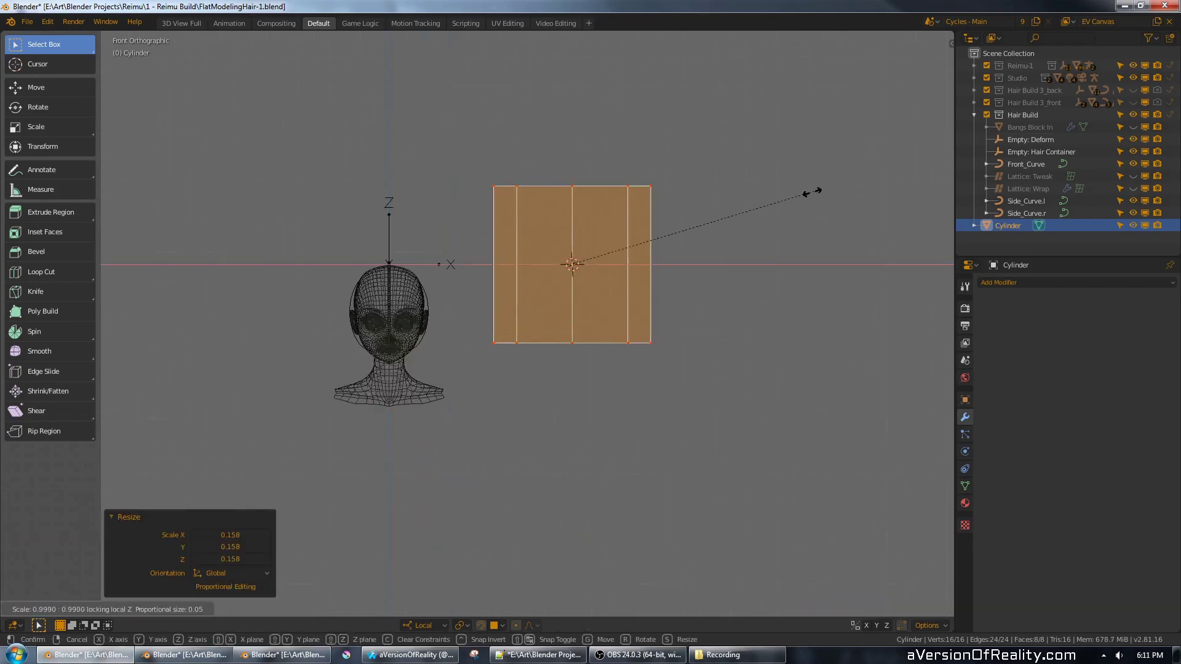
click(581, 265)
scroll(678, 233, up, 3)
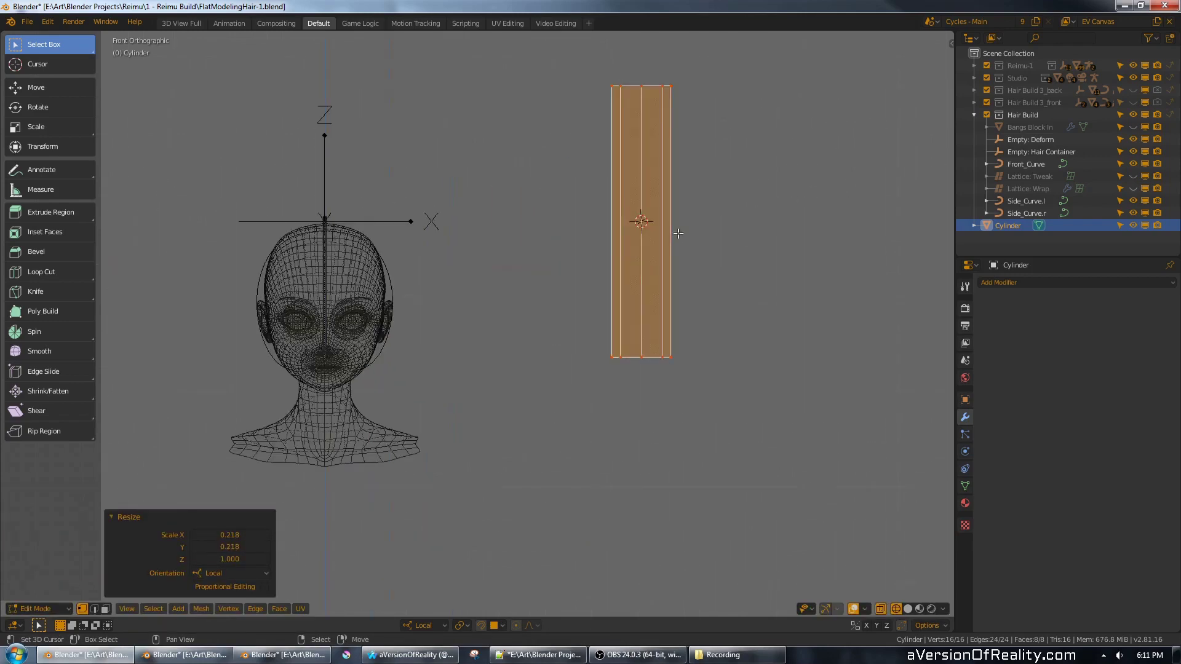
key(alt+a)
key(ctrl+r)
scroll(646, 206, up, 4)
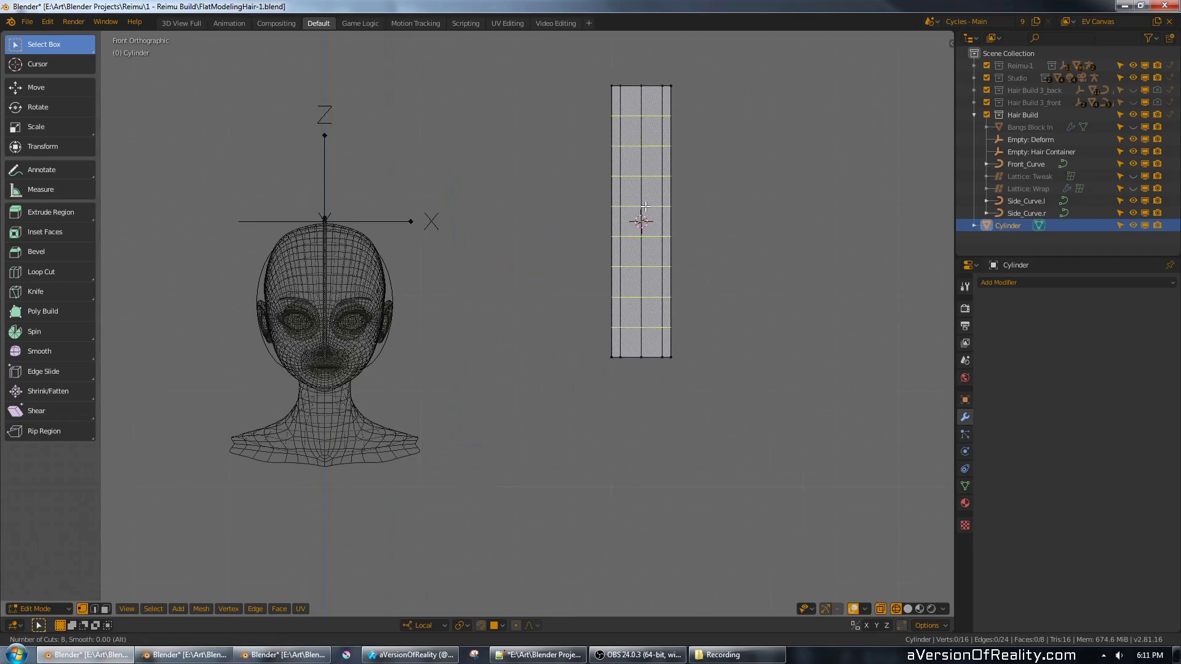
right_click(645, 206)
- Snap the cylinder's top edge loop to the 3D cursor with the keep-offset option
alt+right_click(650, 91)
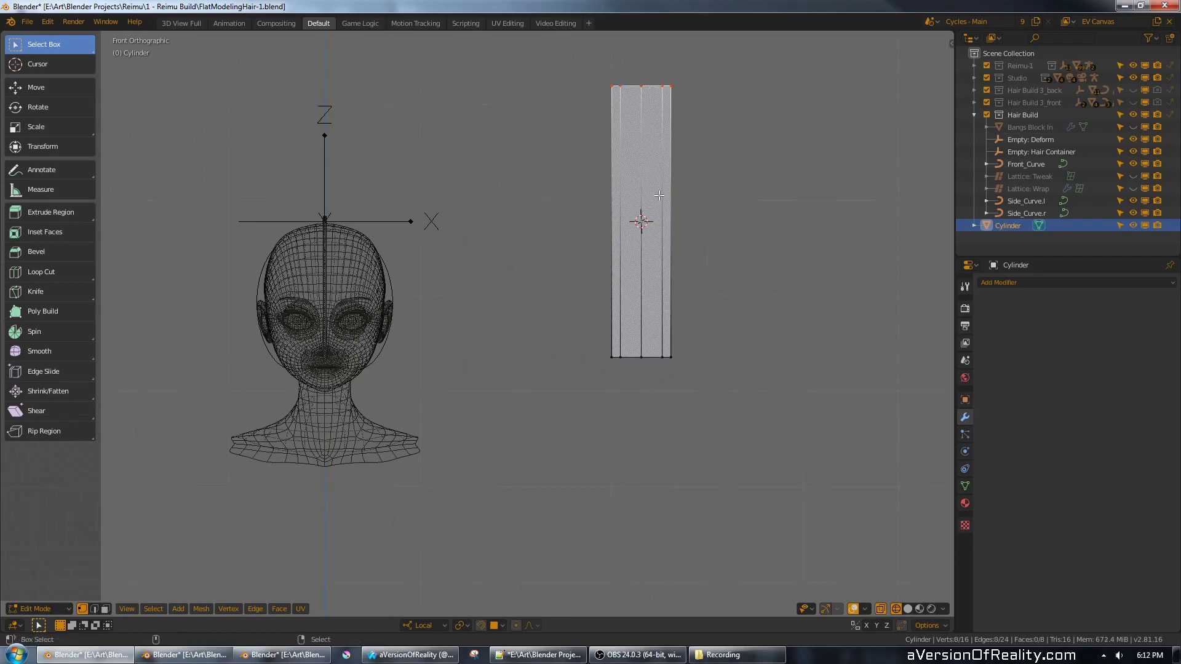
key(shift+s)
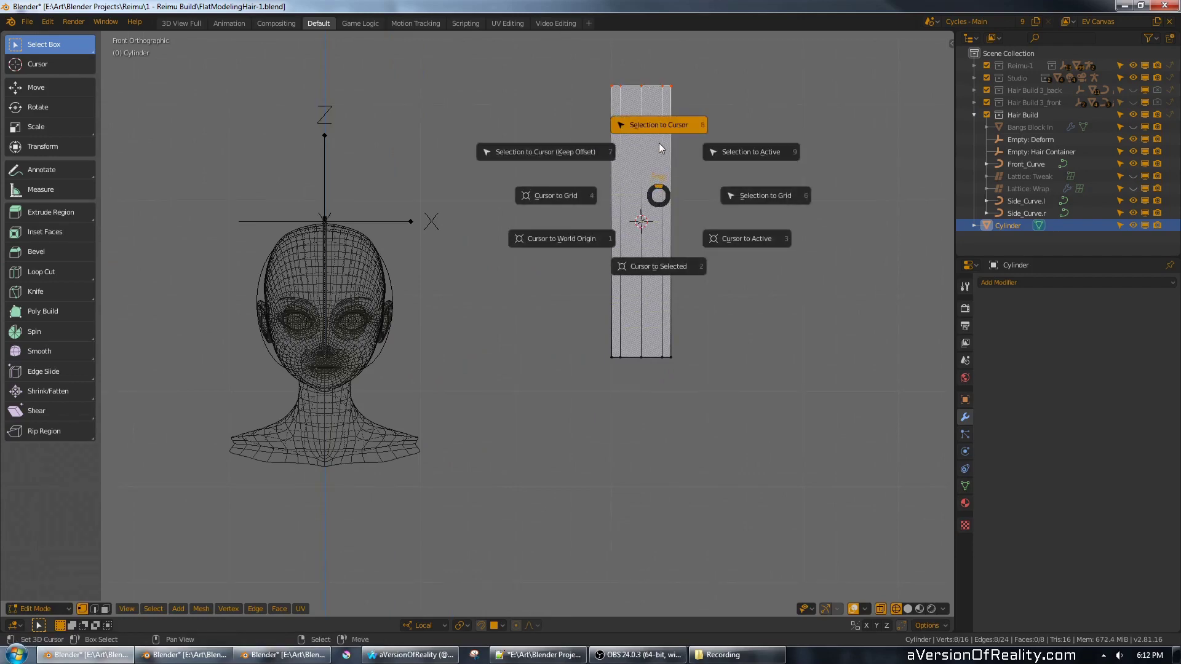
click(568, 152)
middle_drag(687, 185, 685, 201)
key(alt+a)
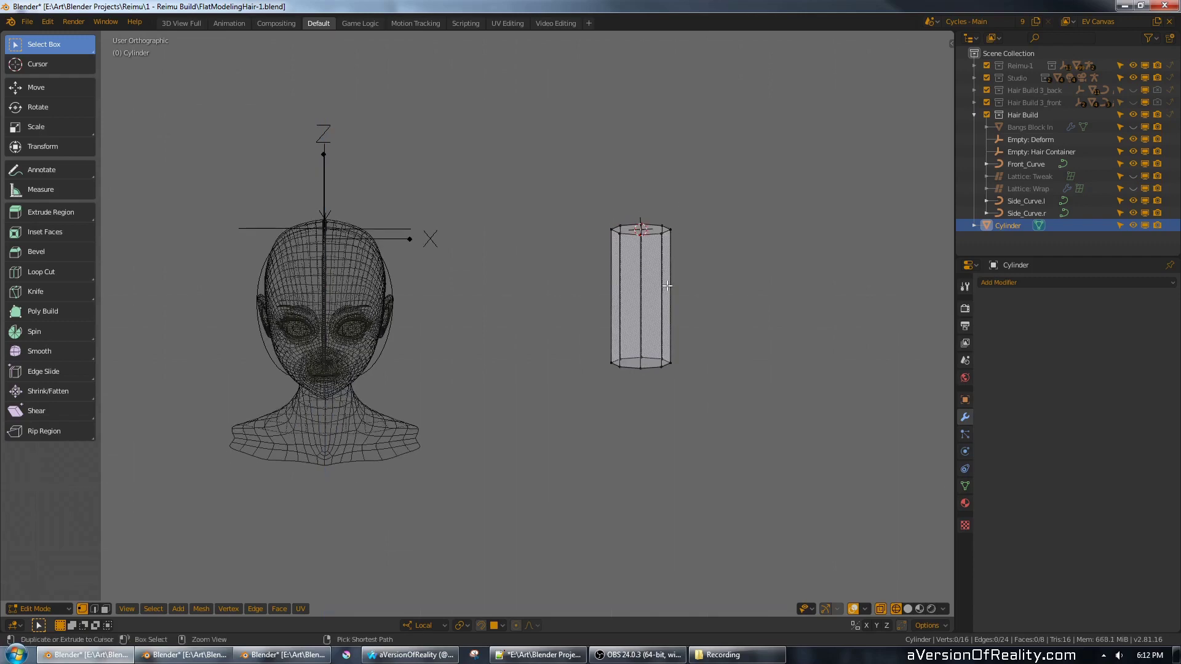
- Add 6 evenly spaced horizontal loop cuts along the cylinder's length, without sliding them
key(ctrl+r)
scroll(668, 286, up, 7)
scroll(667, 286, down, 2)
click(667, 286)
right_click(667, 286)
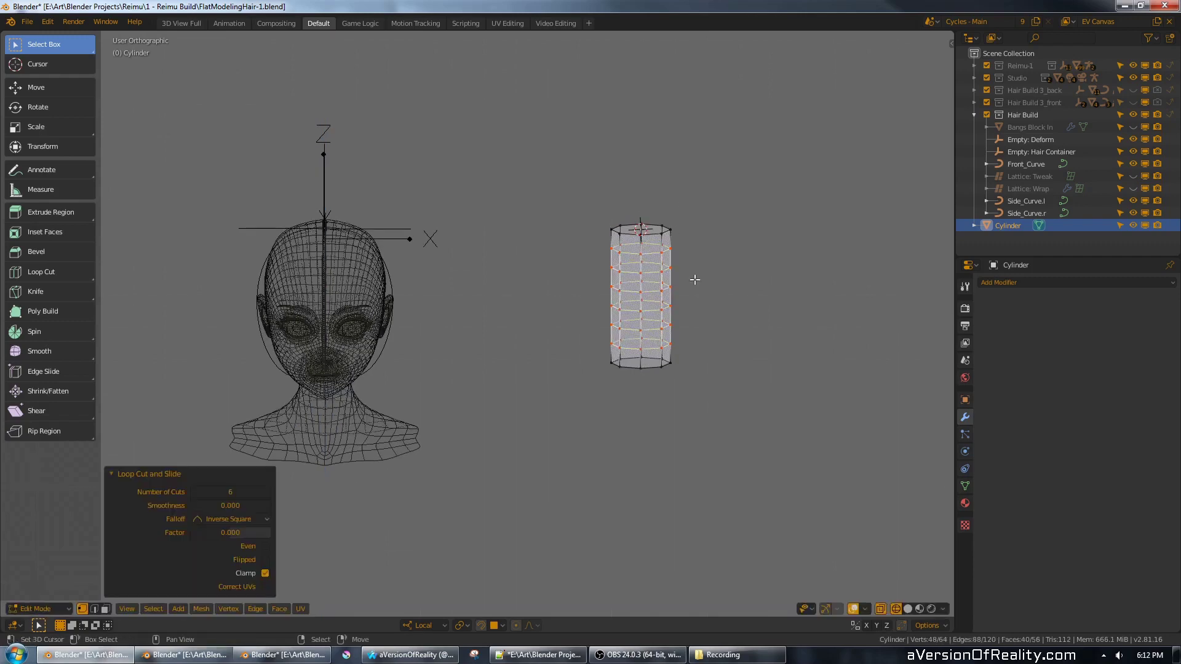
- Narrow the whole cylinder mesh to about 0.392 in X and Y, leaving its Z scale locked
key(a)
key(s)
key(shift+z)
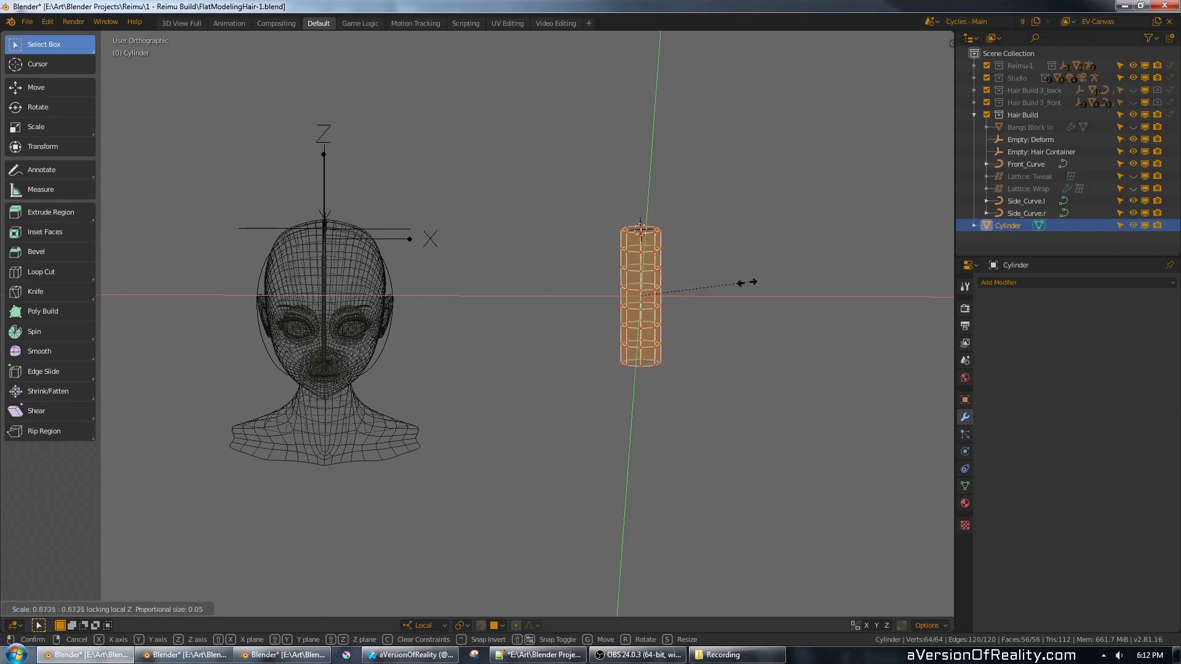
click(705, 288)
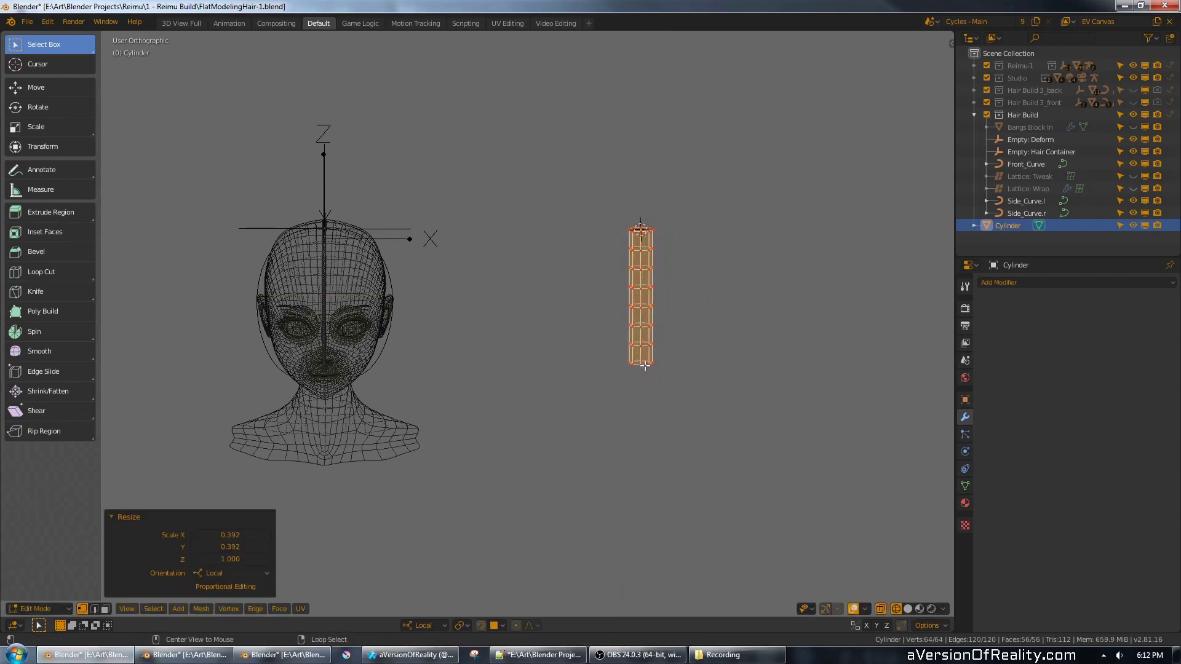
- Taper the cylinder's bottom loop to a point by scaling X and Y to 0 with Sharp proportional editing, size about 0.104
key(o)
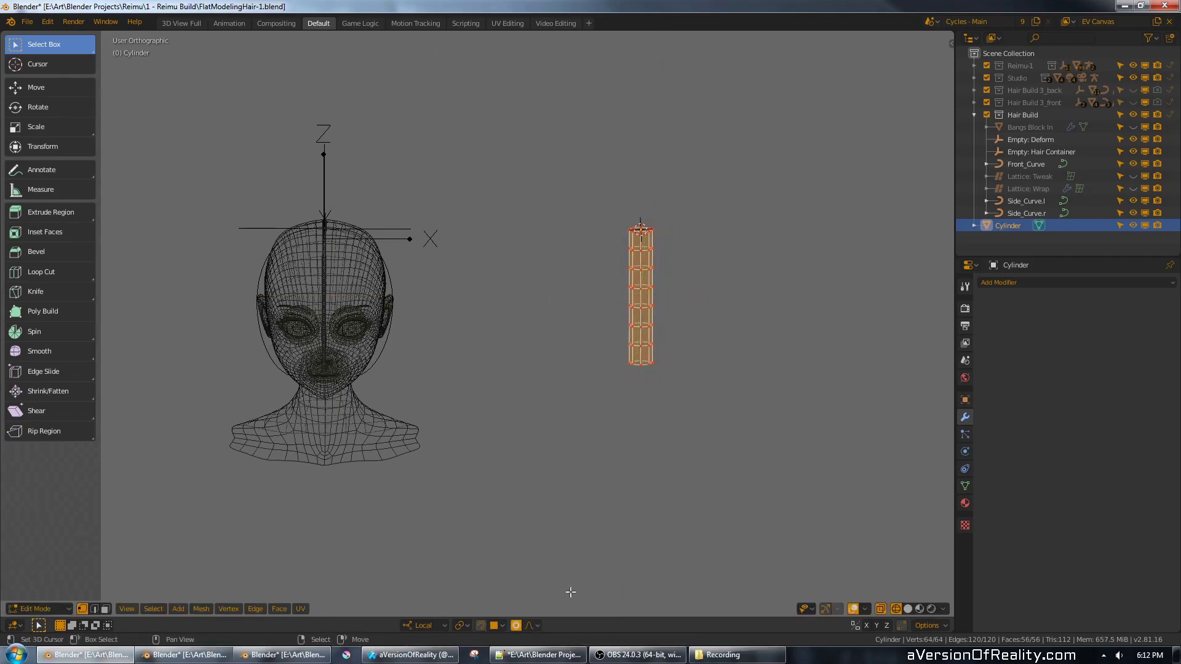
click(535, 625)
click(546, 564)
alt+click(641, 364)
key(s)
key(shift+z)
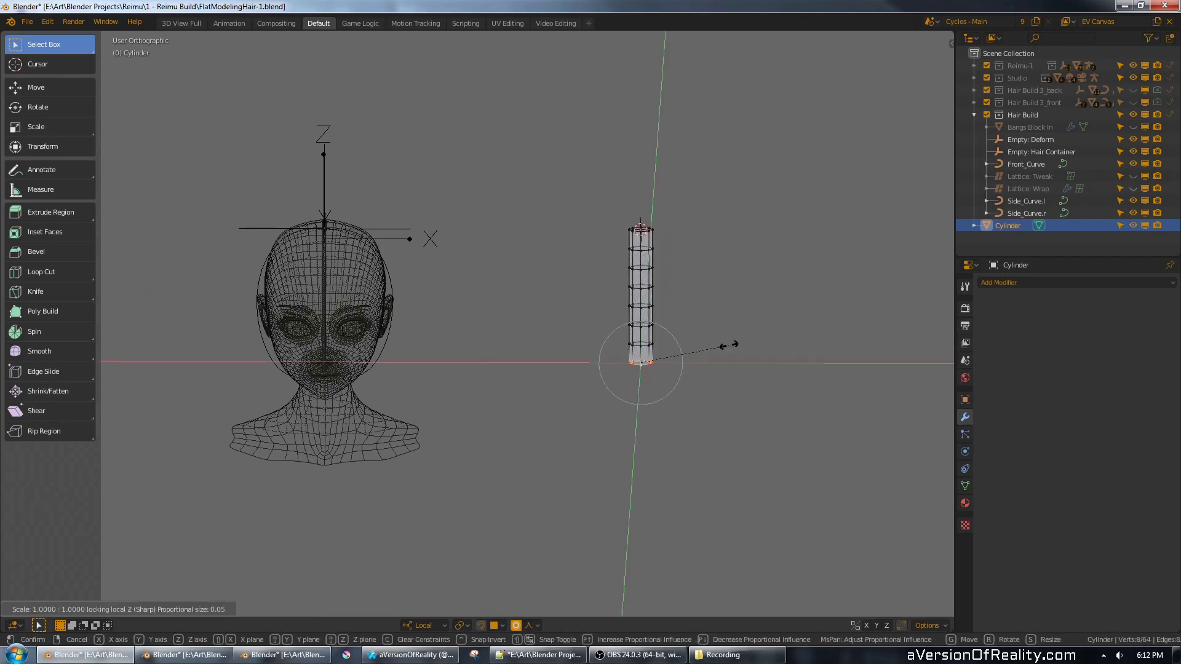
key(0)
scroll(729, 345, down, 8)
click(729, 345)
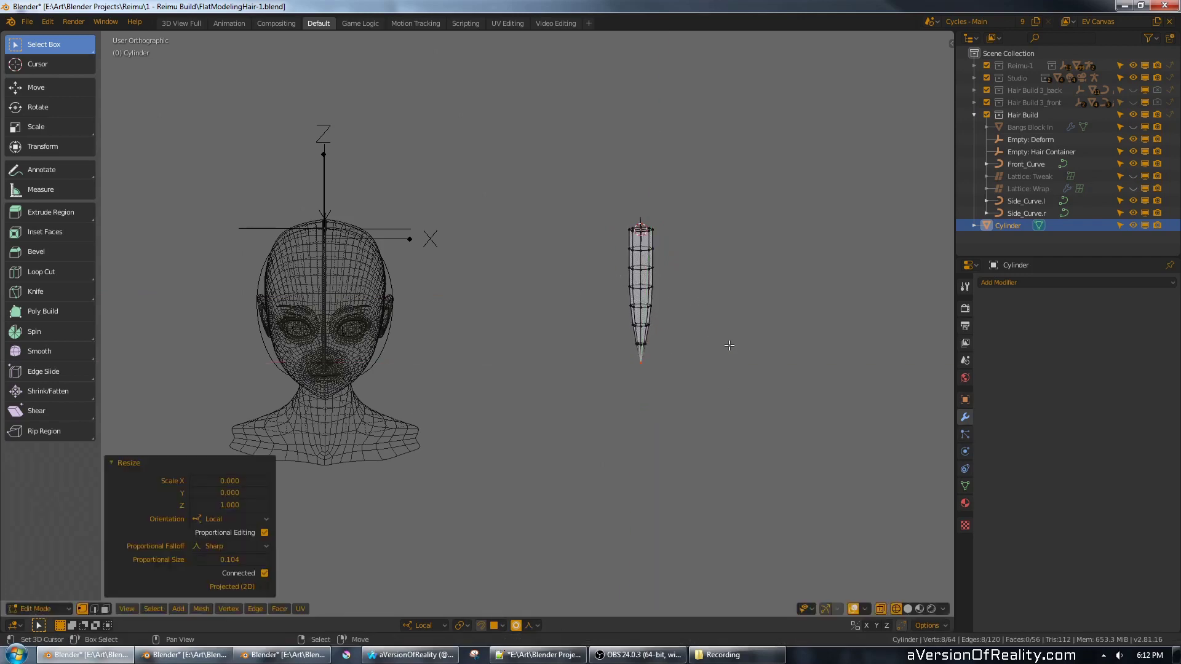
- Return to Object Mode and display the tapered strand in solid shading
key(Tab)
key(KP_1)
key(z)
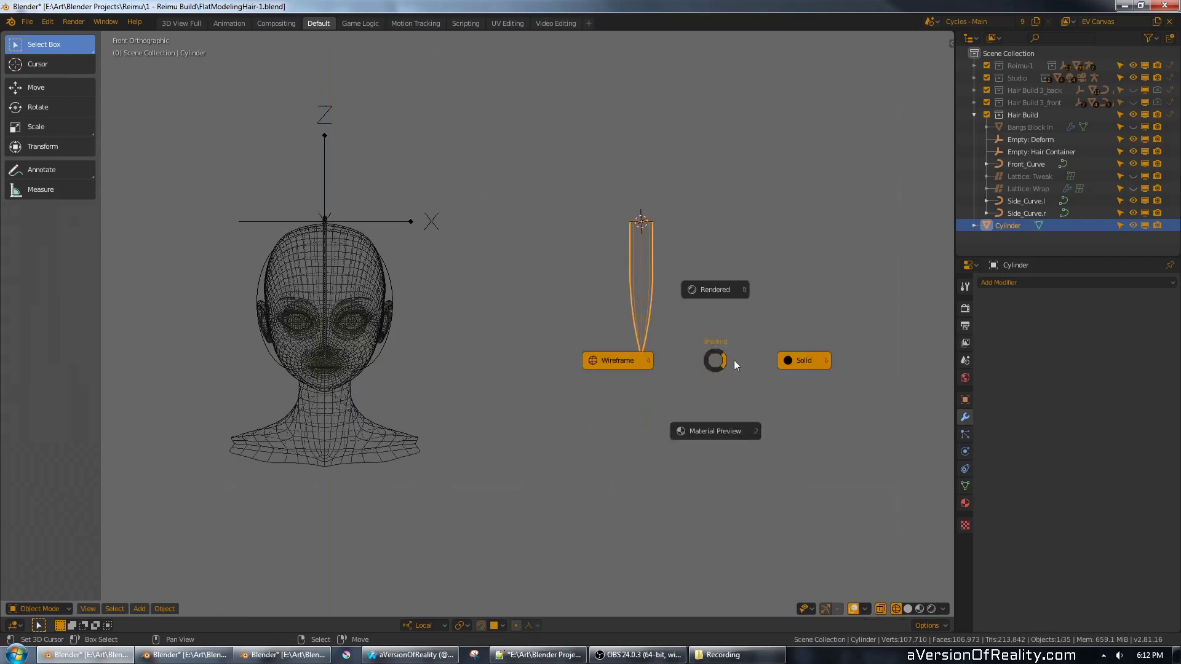
click(738, 360)
middle_drag(741, 293, 700, 319)
scroll(700, 319, up, 2)
- Flatten the whole strand mesh in Edit Mode by scaling it to about 0.54 along local Y
key(Tab)
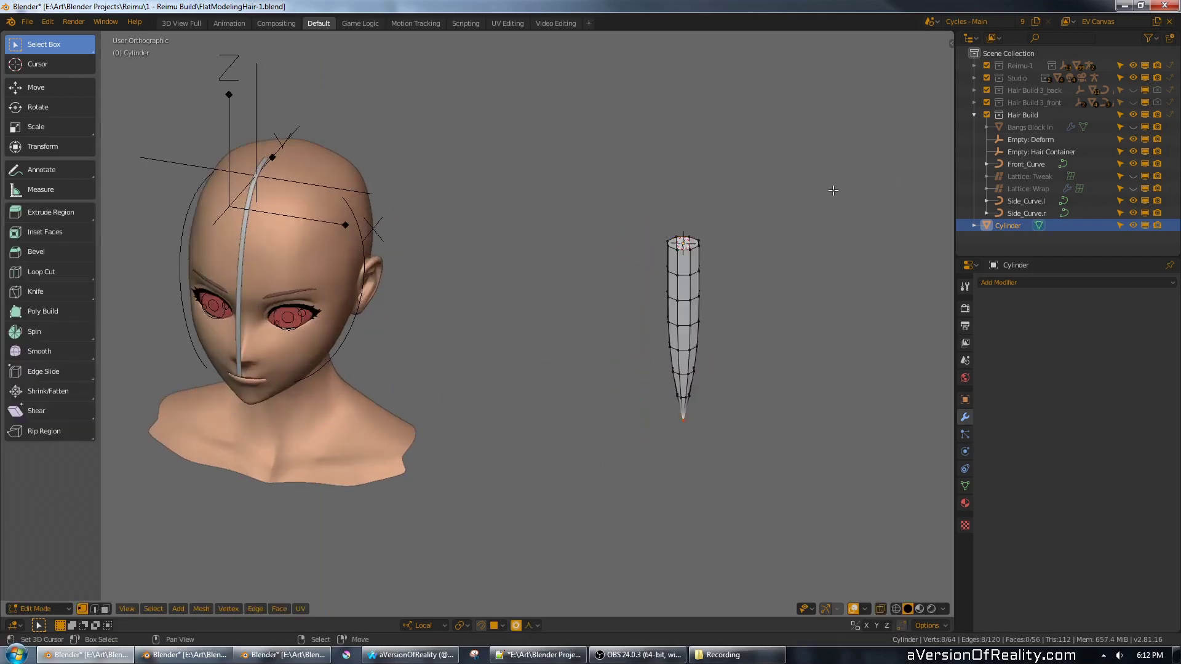
key(a)
key(s)
key(y)
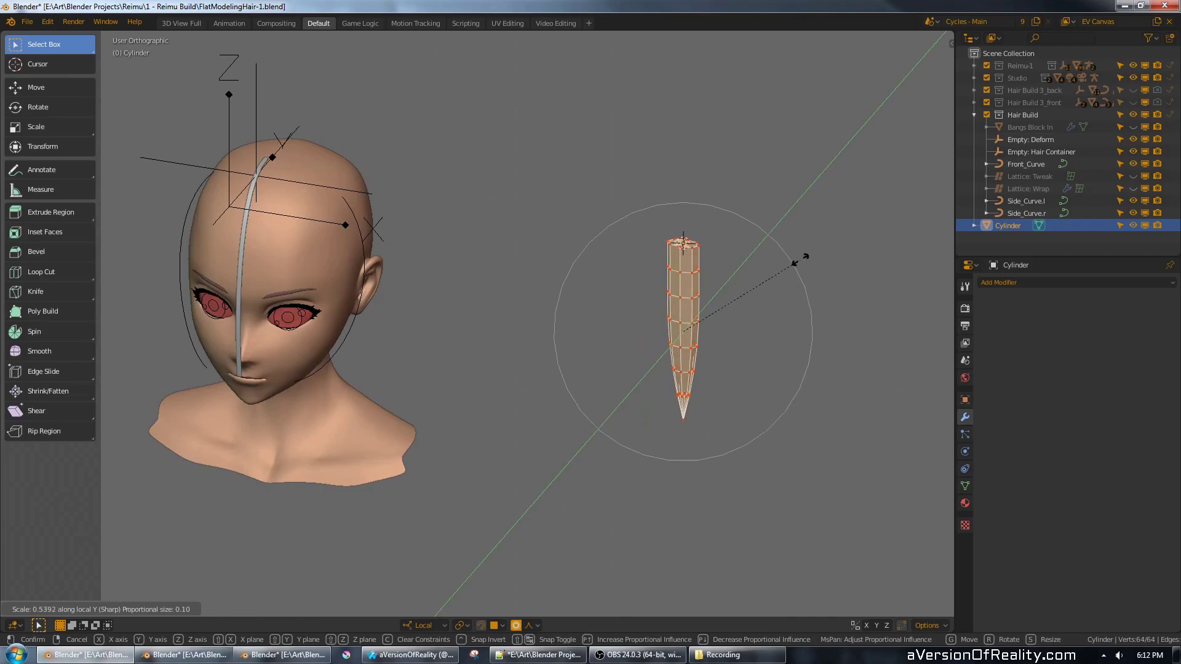
click(791, 265)
middle_drag(790, 263, 775, 281)
key(Tab)
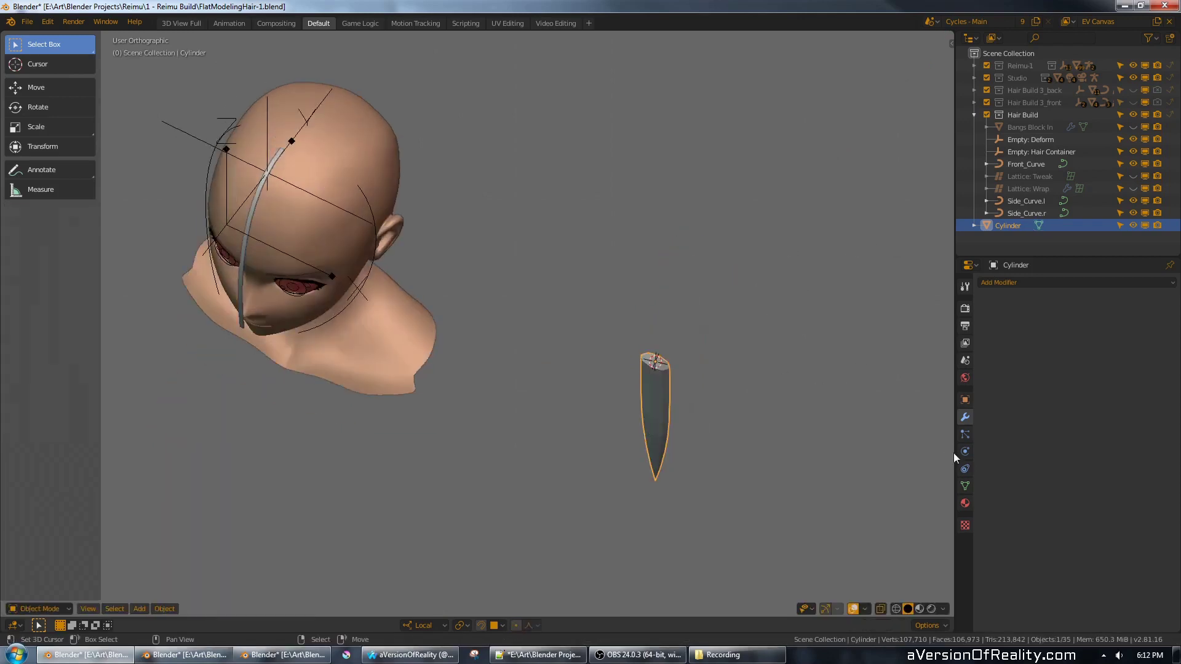
- Add a Curve modifier to the cylinder with Side_Curve.l as its object and -Z as the deformation axis
click(1037, 282)
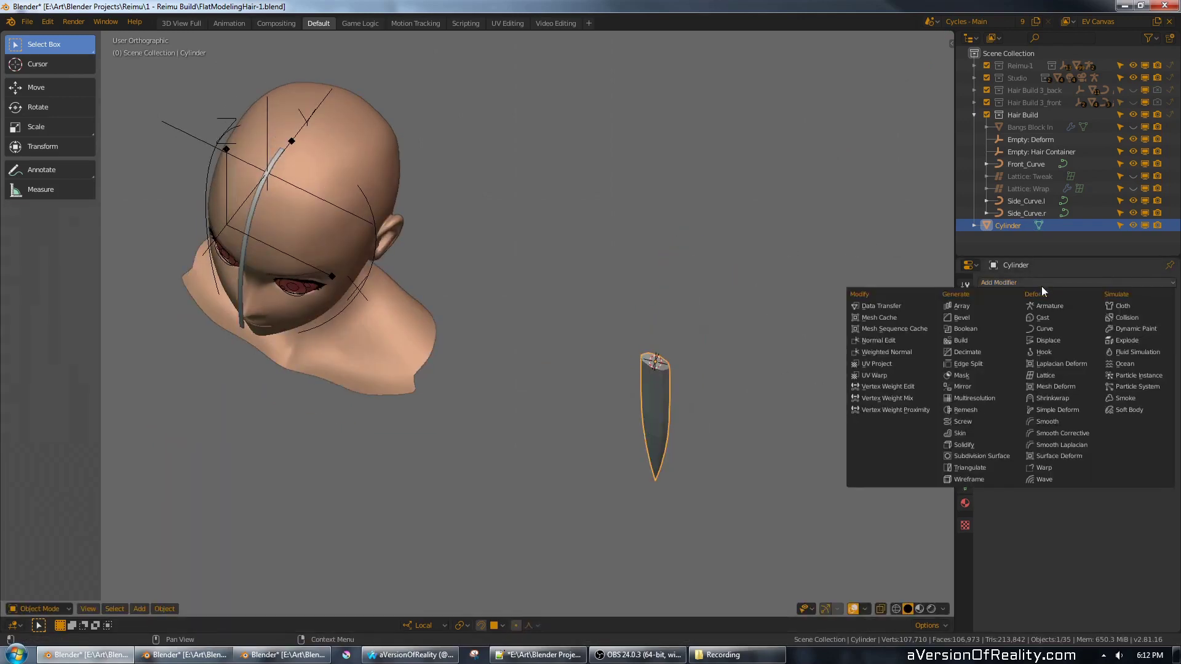
click(1053, 329)
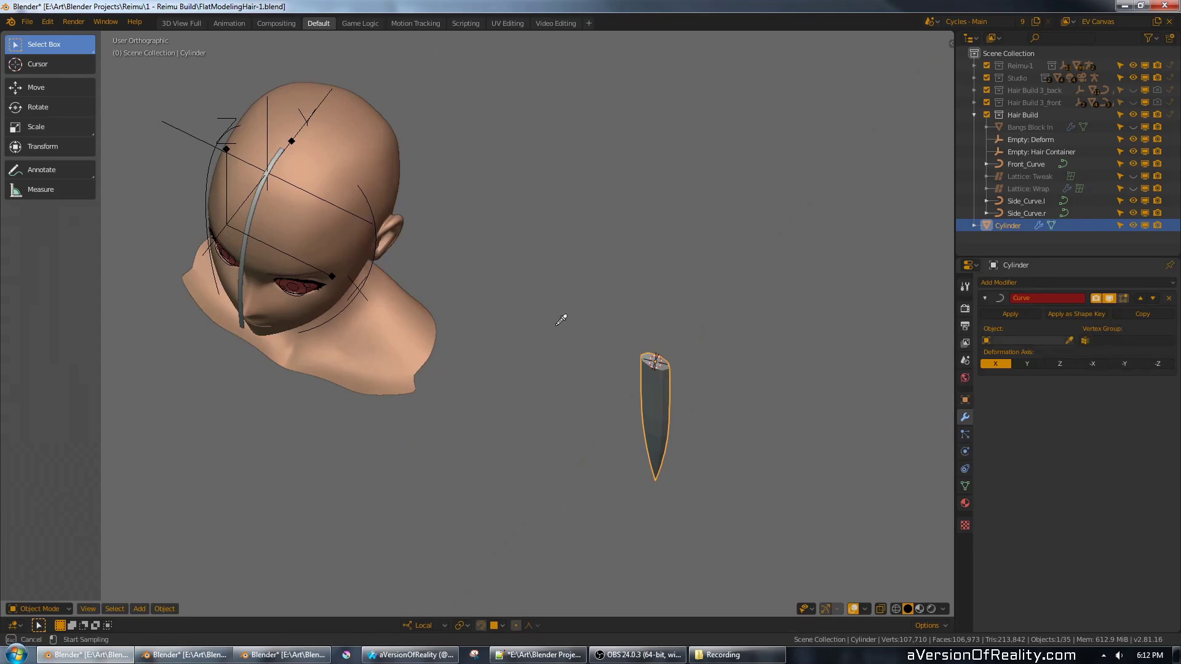
click(338, 310)
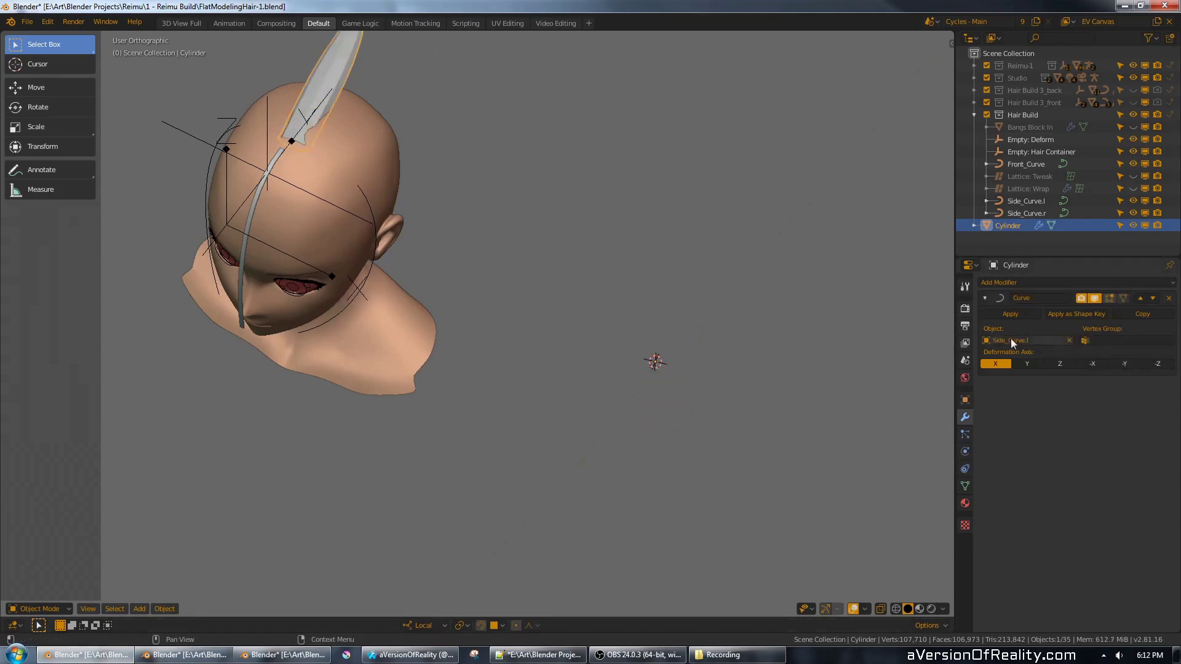
click(1059, 364)
click(1091, 364)
click(1122, 364)
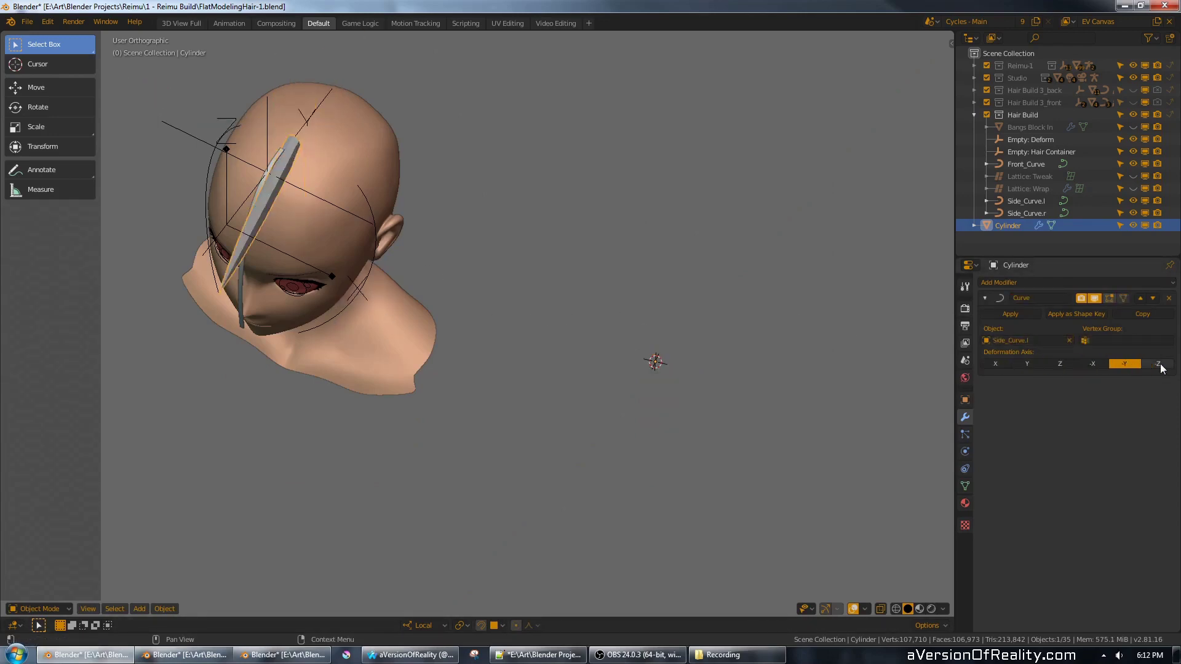
click(1158, 365)
- Enable the Curve modifier's display in Edit Mode and move the whole strand mesh about -0.074 along local Z
middle_drag(660, 342, 700, 308)
key(Tab)
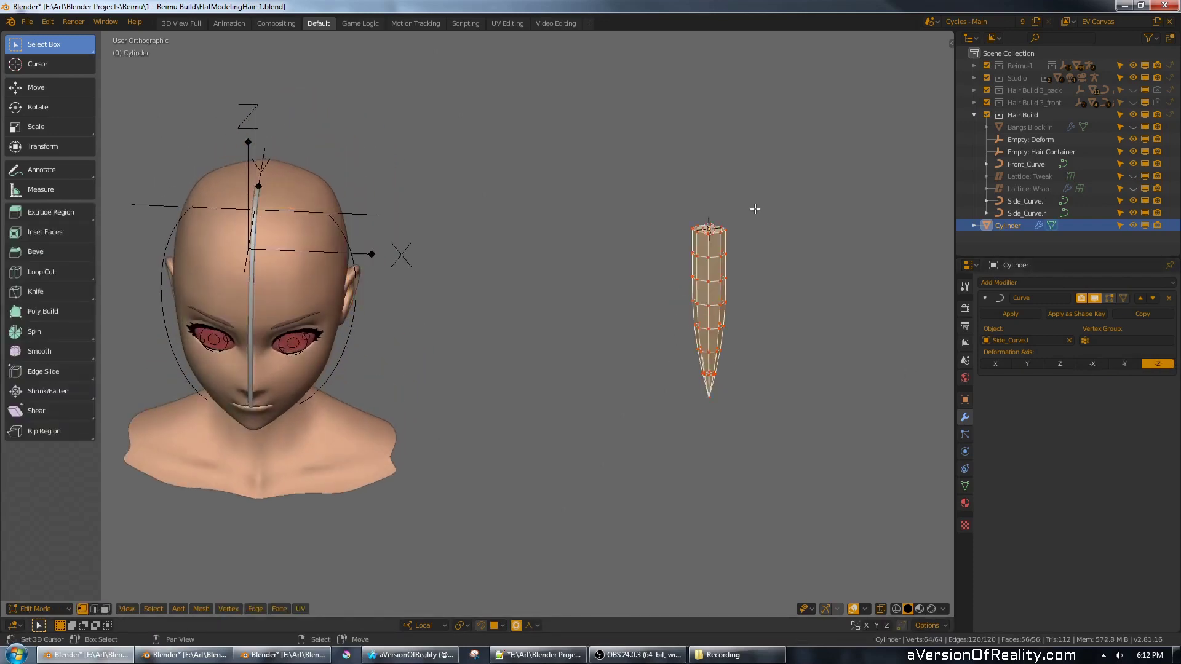
click(1111, 300)
middle_drag(769, 225, 736, 223)
key(g)
key(z)
click(783, 295)
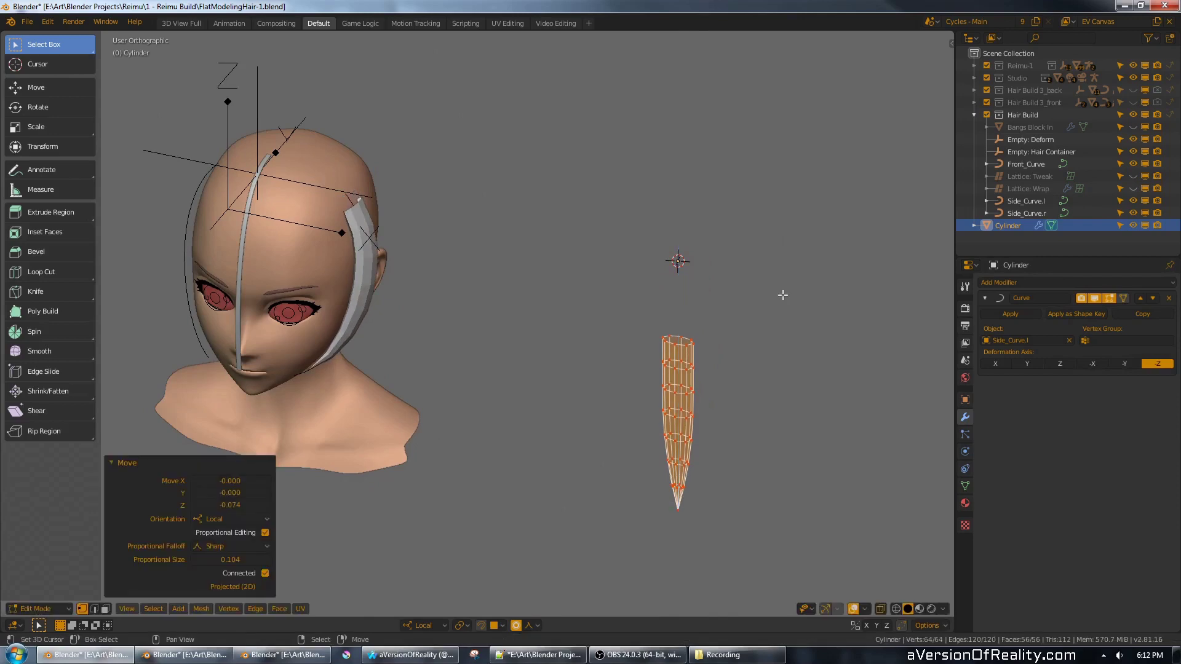
- Stretch the strand mesh along local Z by about 1.275, and fine-tune its length with a Z scale of about 0.986
key(s)
key(z)
click(806, 256)
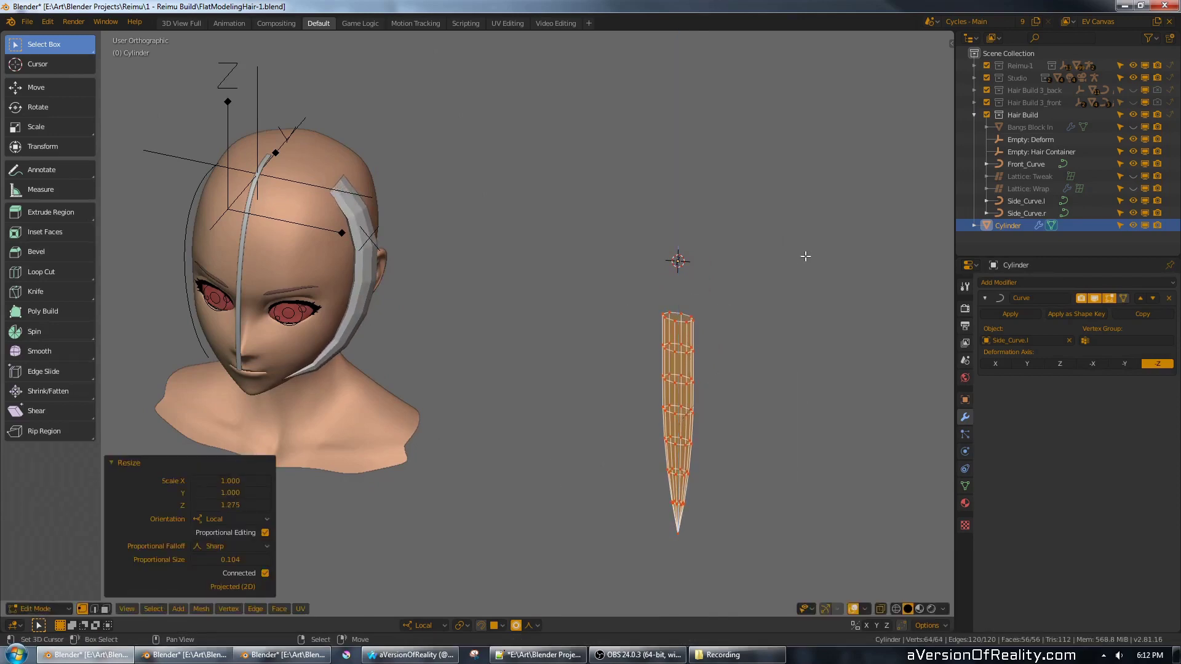
middle_drag(806, 256, 755, 245)
key(s)
key(z)
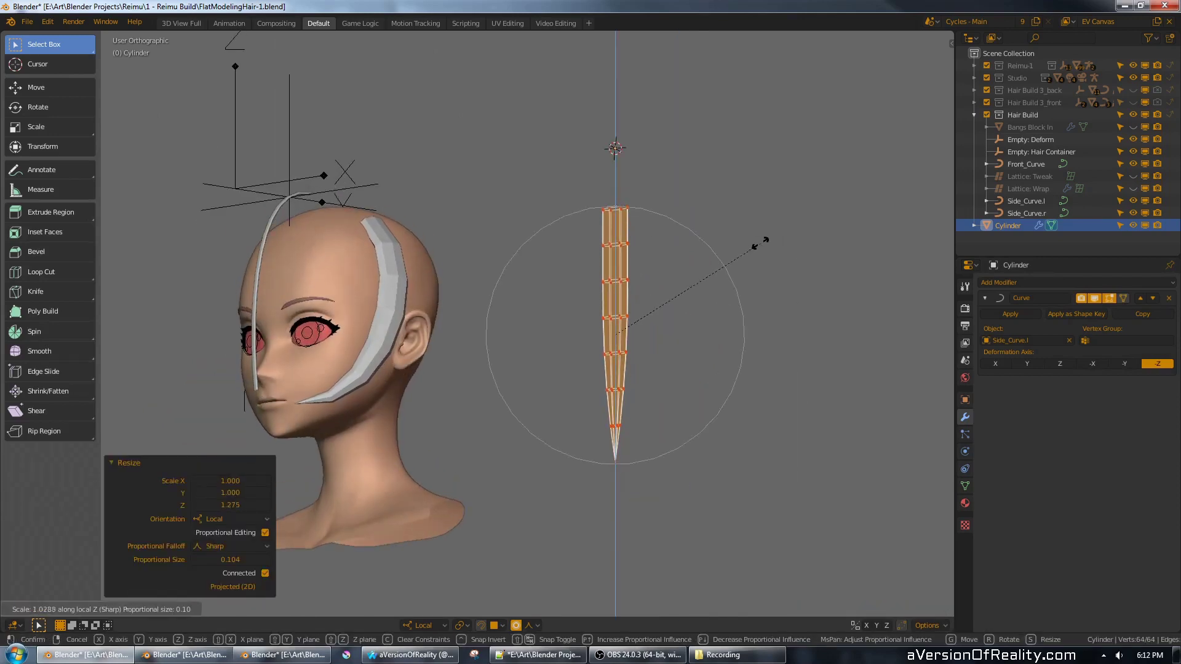
click(754, 244)
key(KP_1)
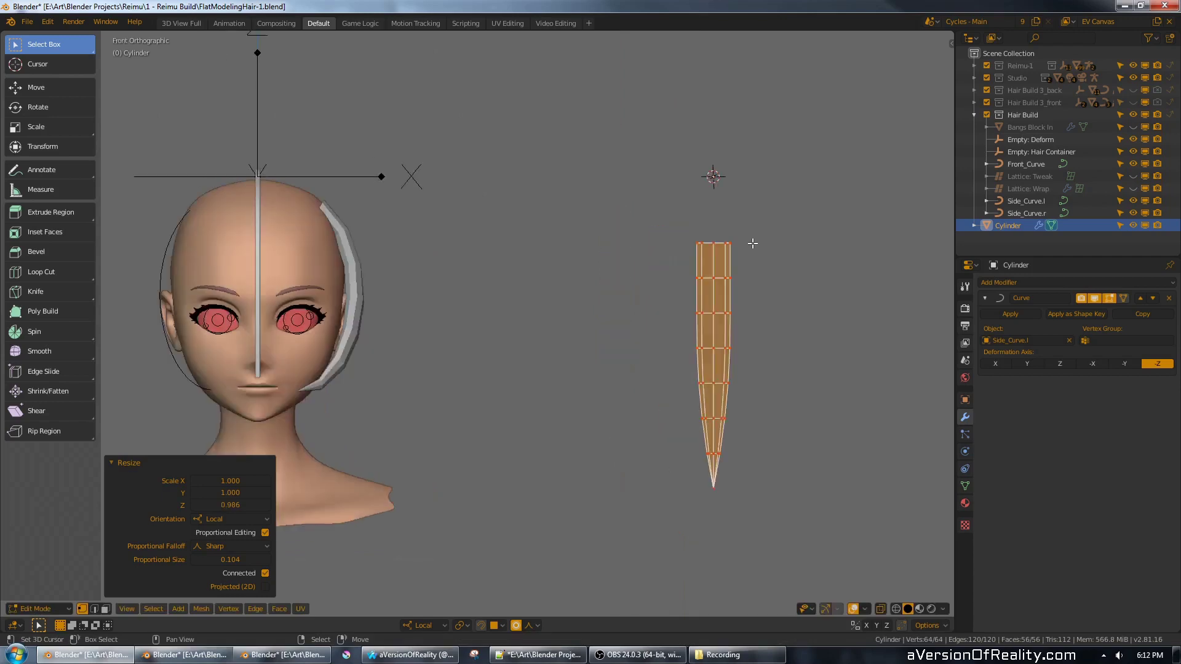
- Turn off the cylinder's Curve modifier in the viewport, and unhide Bangs Block In with its Lattice modifier display off
key(Tab)
scroll(683, 231, down, 4)
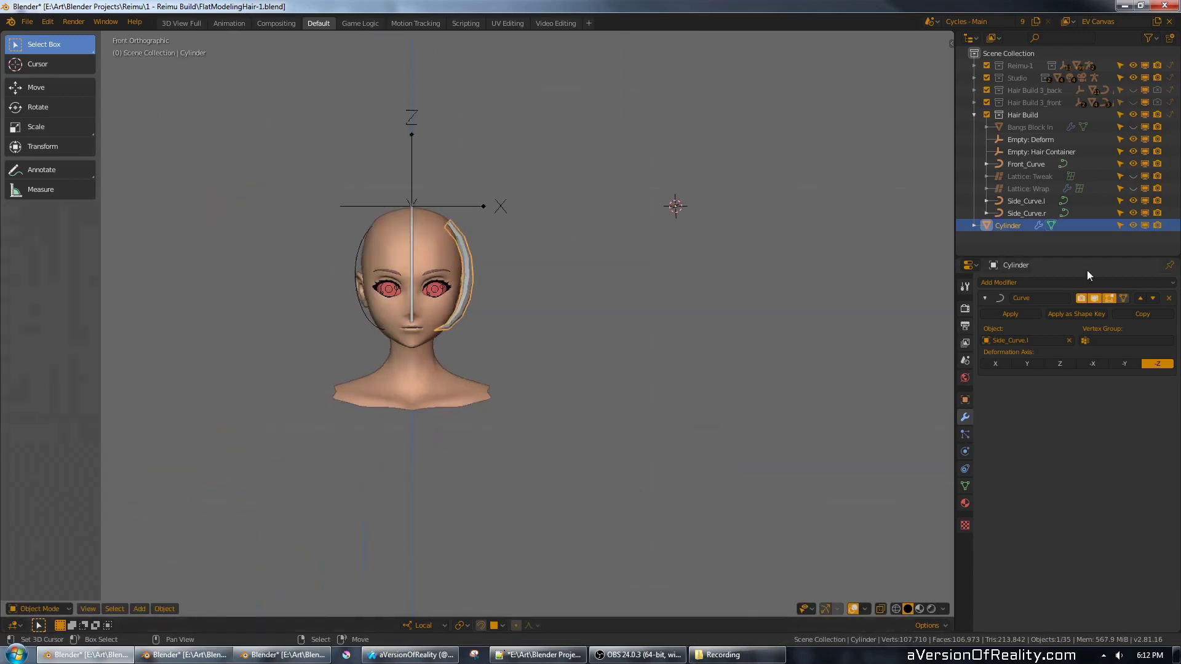
click(1094, 298)
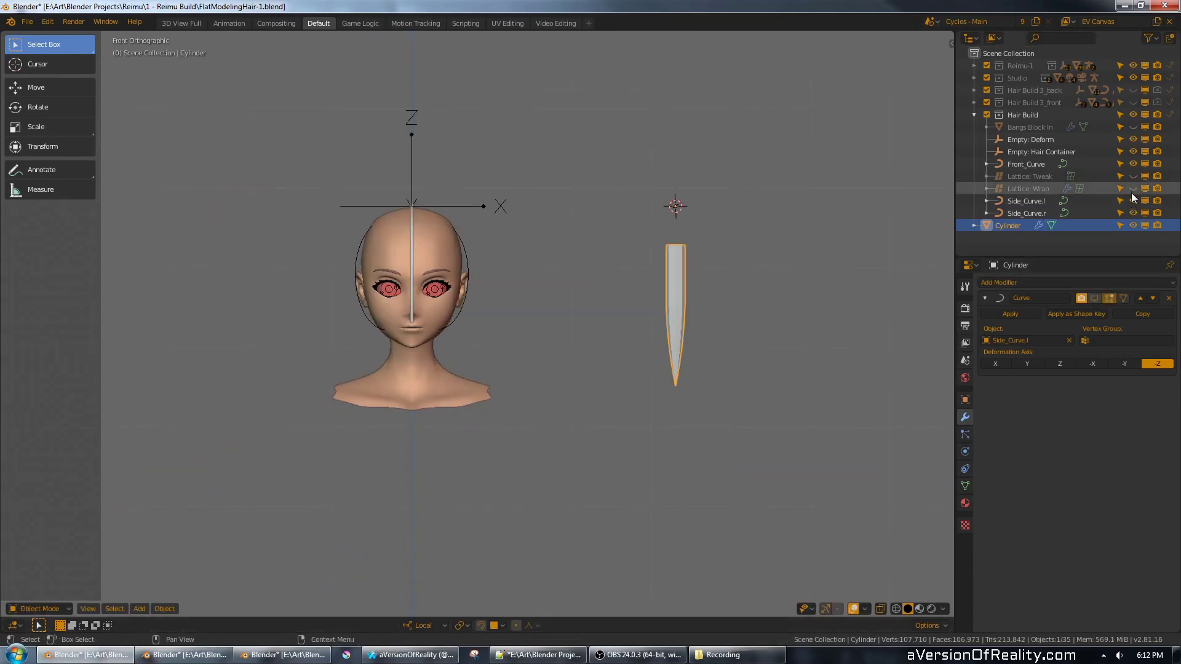
click(1133, 127)
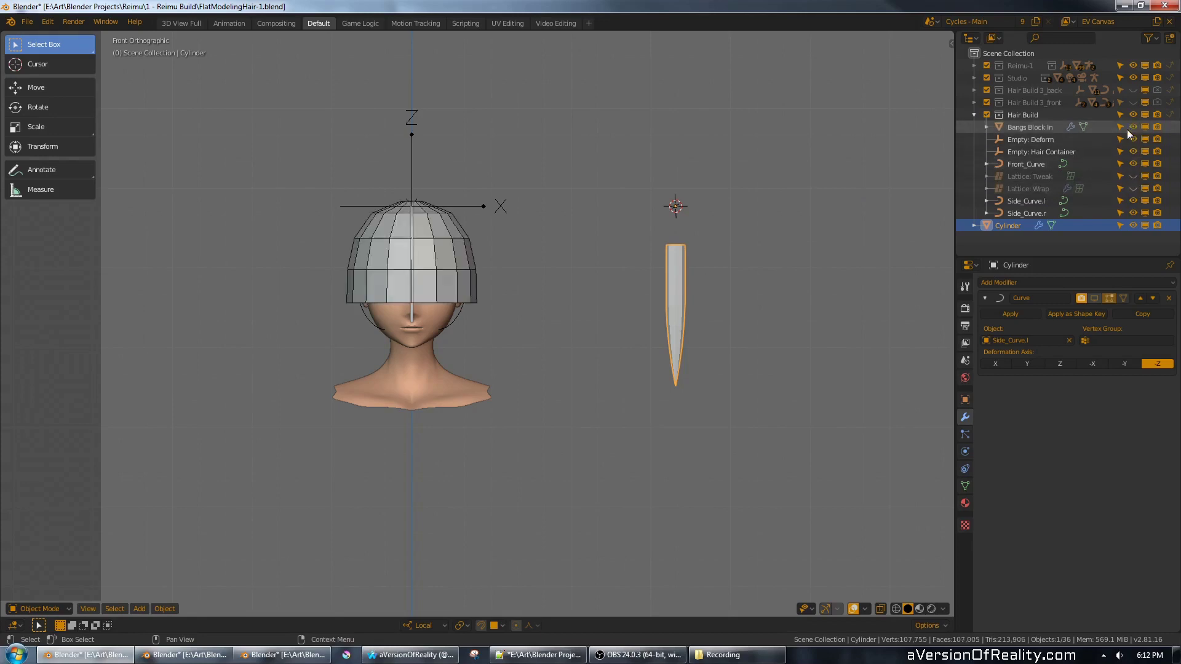
click(474, 262)
click(1095, 298)
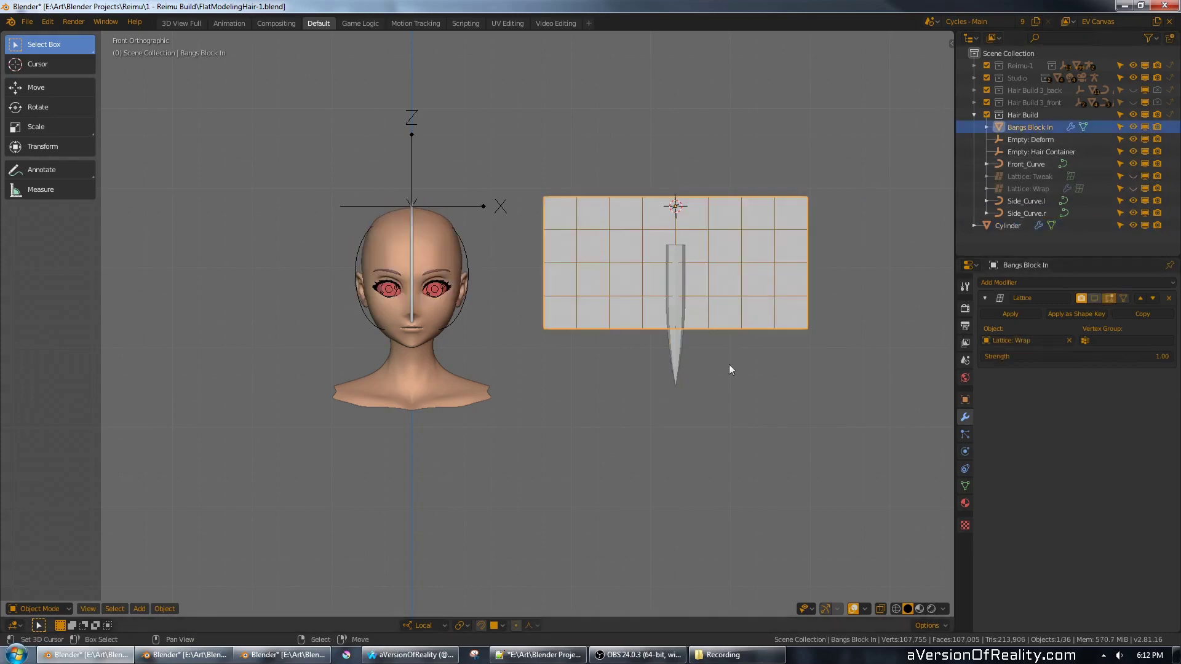
- Move the cylinder object about -0.553 along X to the other side of the head and check its Curve deformation there
click(677, 311)
key(g)
key(x)
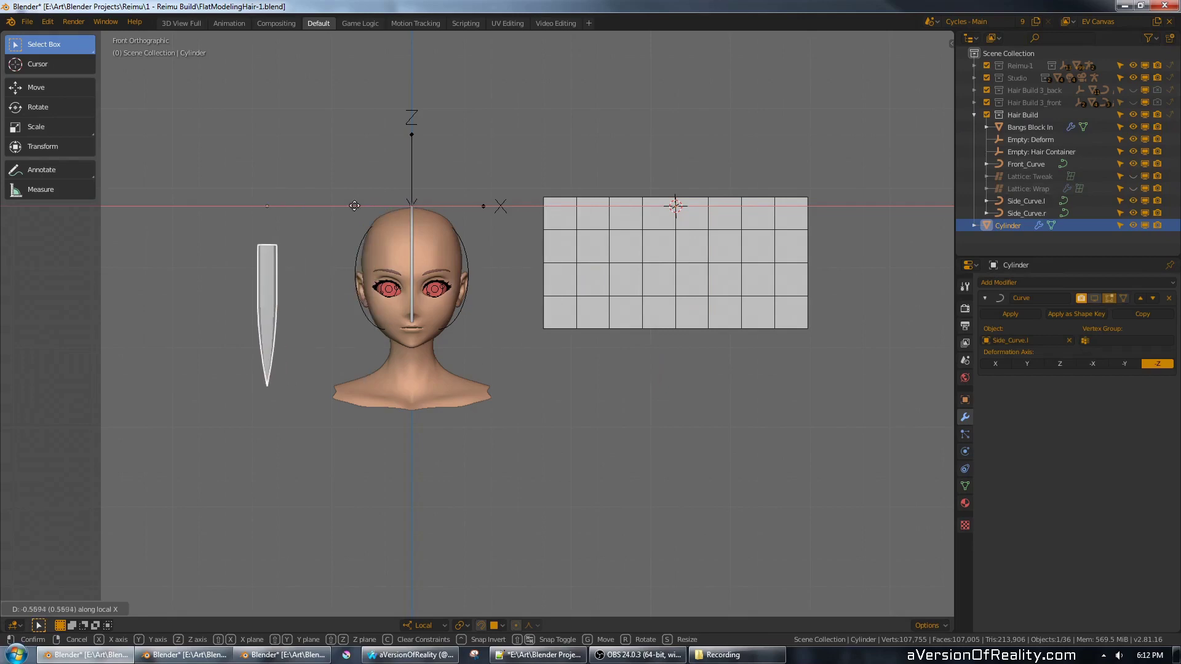
click(366, 205)
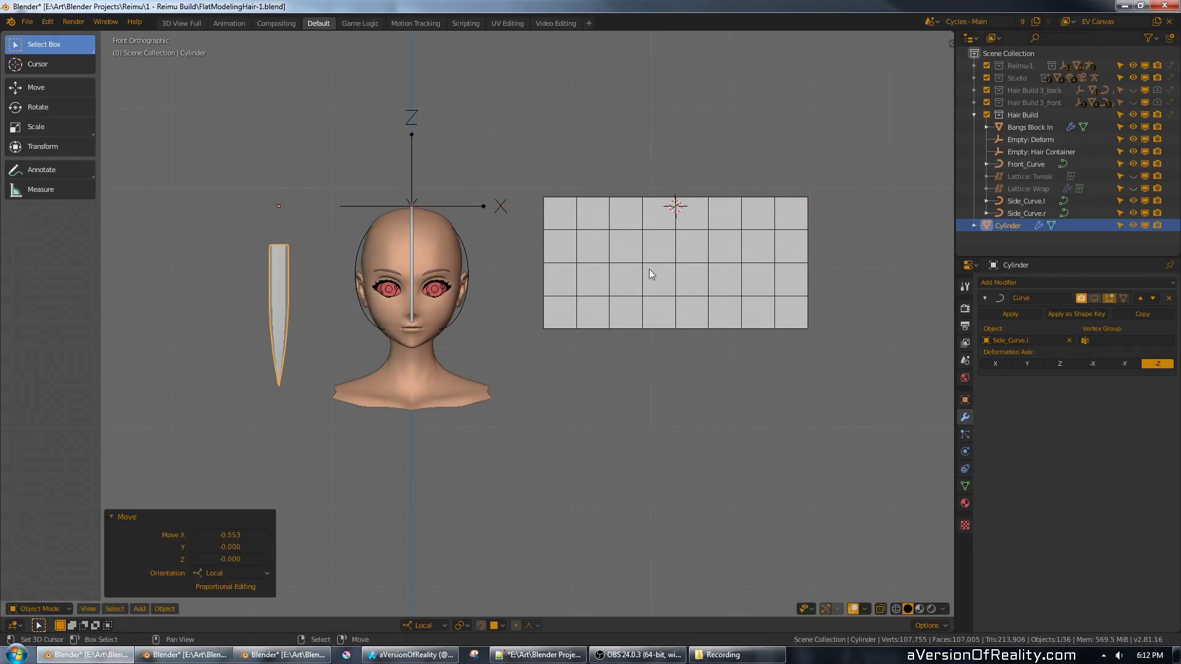
click(1095, 300)
middle_drag(586, 249, 705, 267)
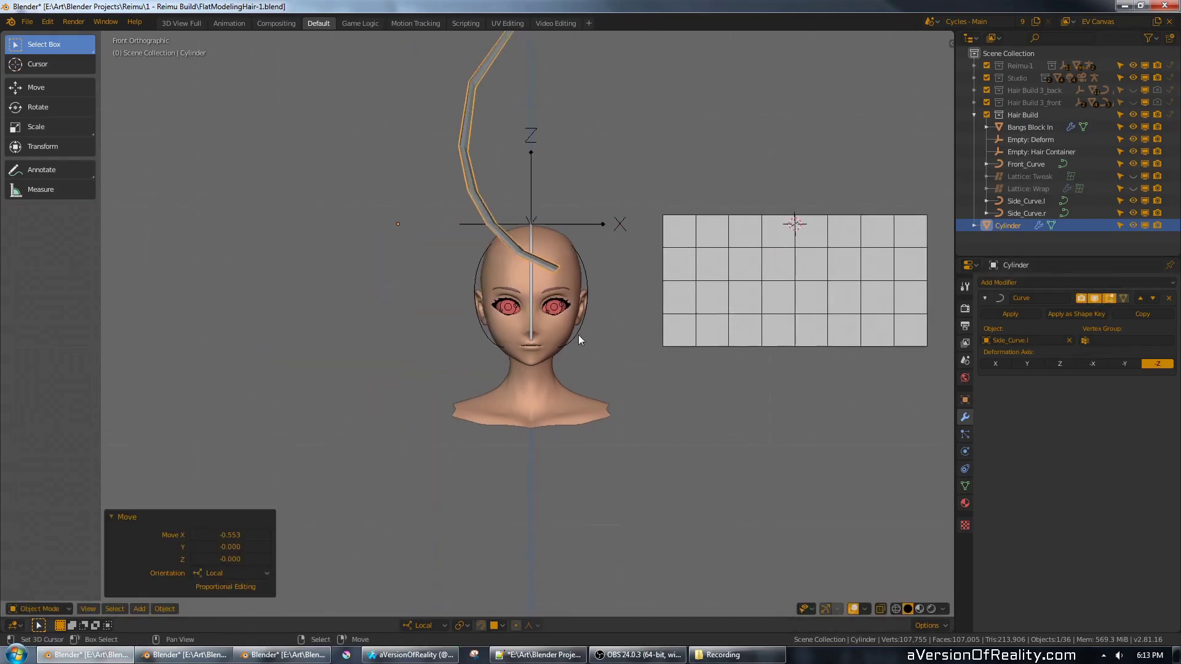
click(1095, 297)
- Snap the 3D cursor to the cylinder object's origin
right_click(576, 336)
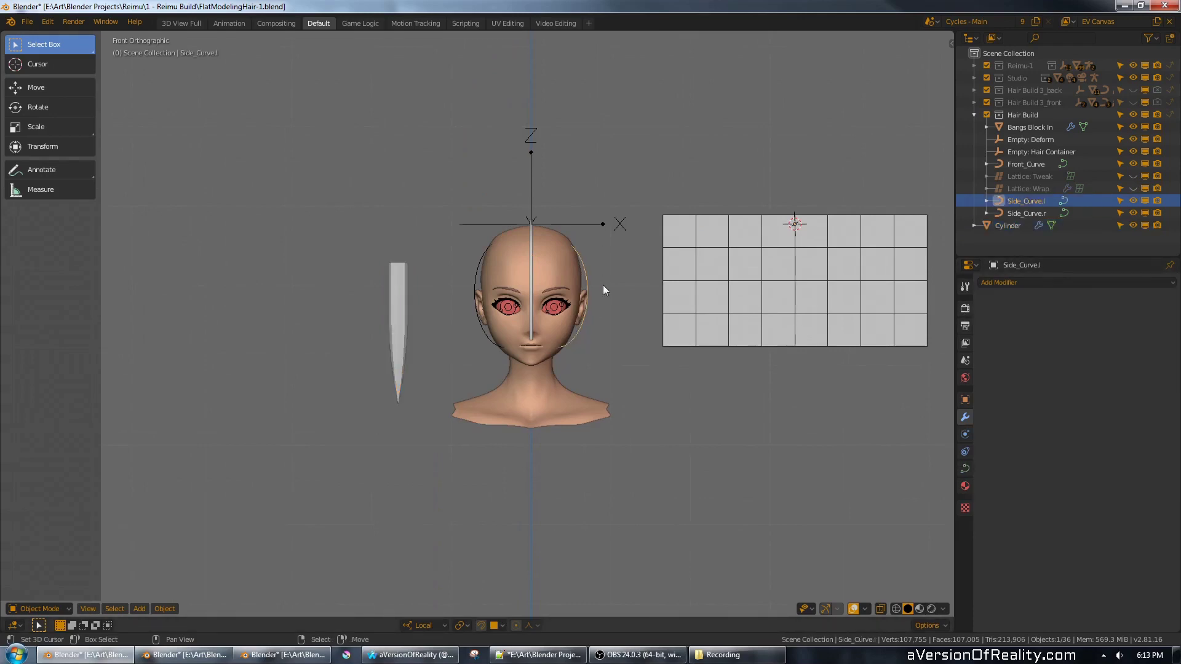
right_click(401, 269)
key(shift+s)
click(410, 244)
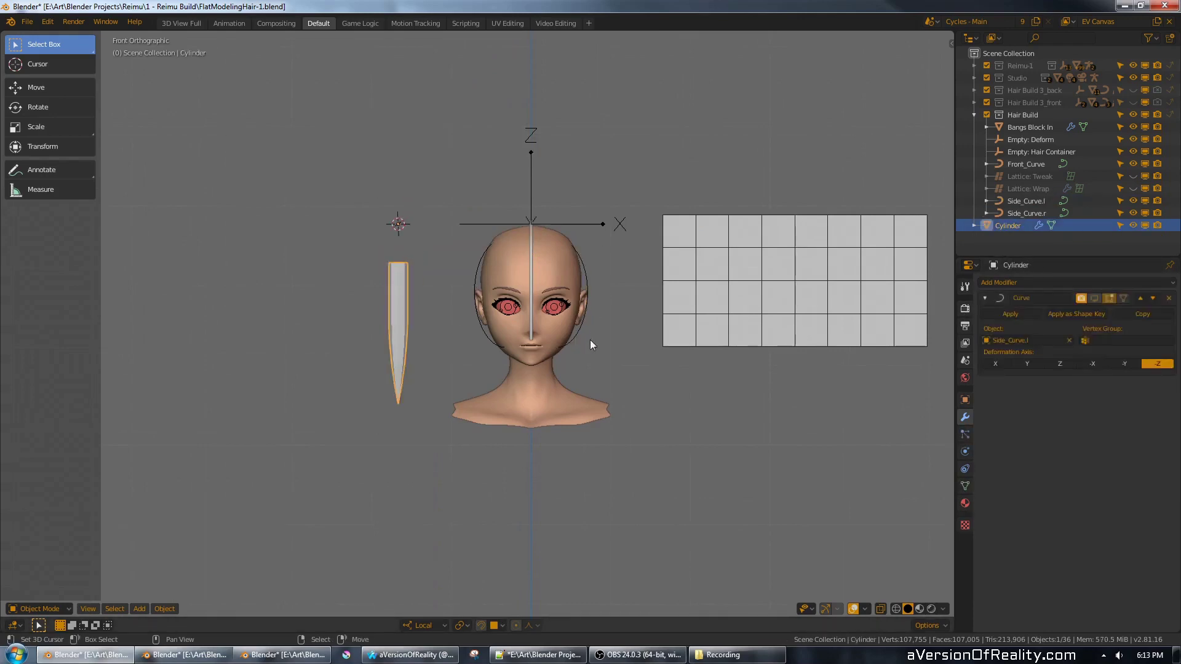
- Set Side_Curve.l's origin to the 3D cursor, and turn the cylinder's Curve modifier back on in the viewport
right_click(533, 337)
click(163, 609)
mouse_move(216, 578)
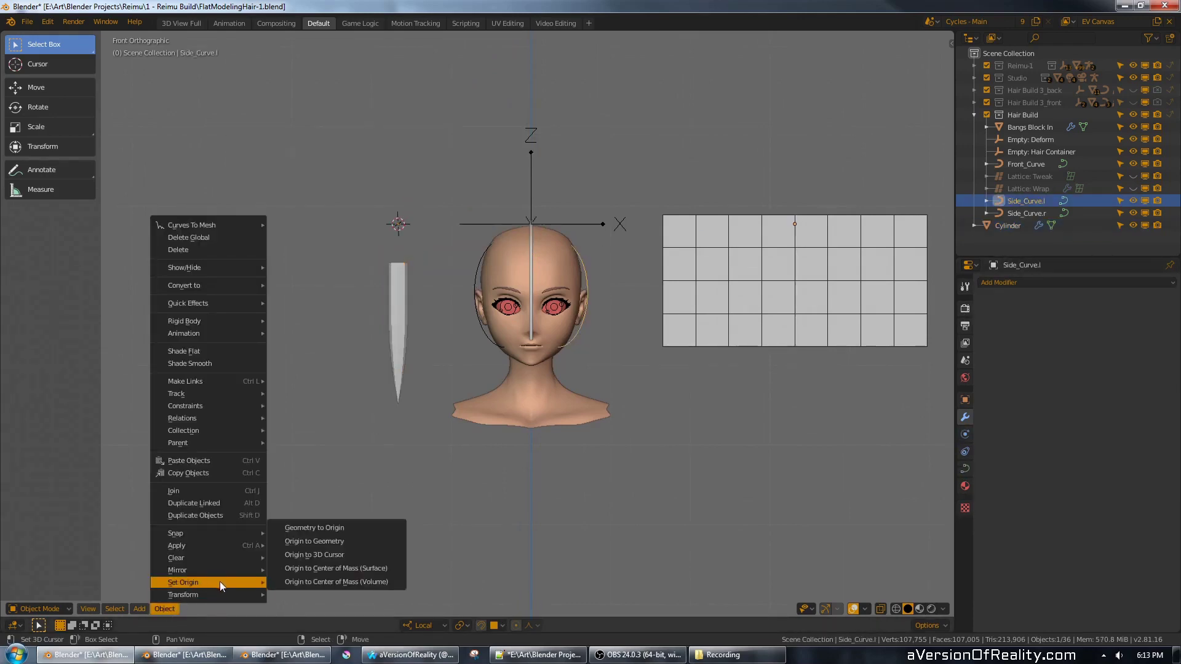
click(370, 551)
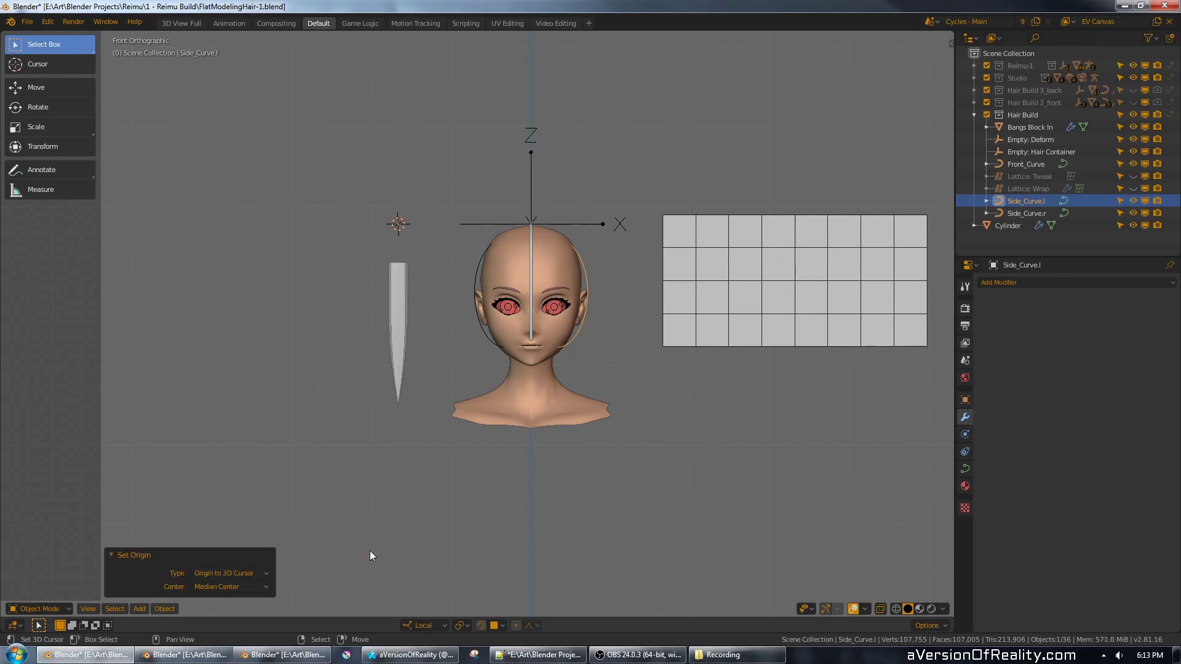
right_click(403, 312)
click(1097, 299)
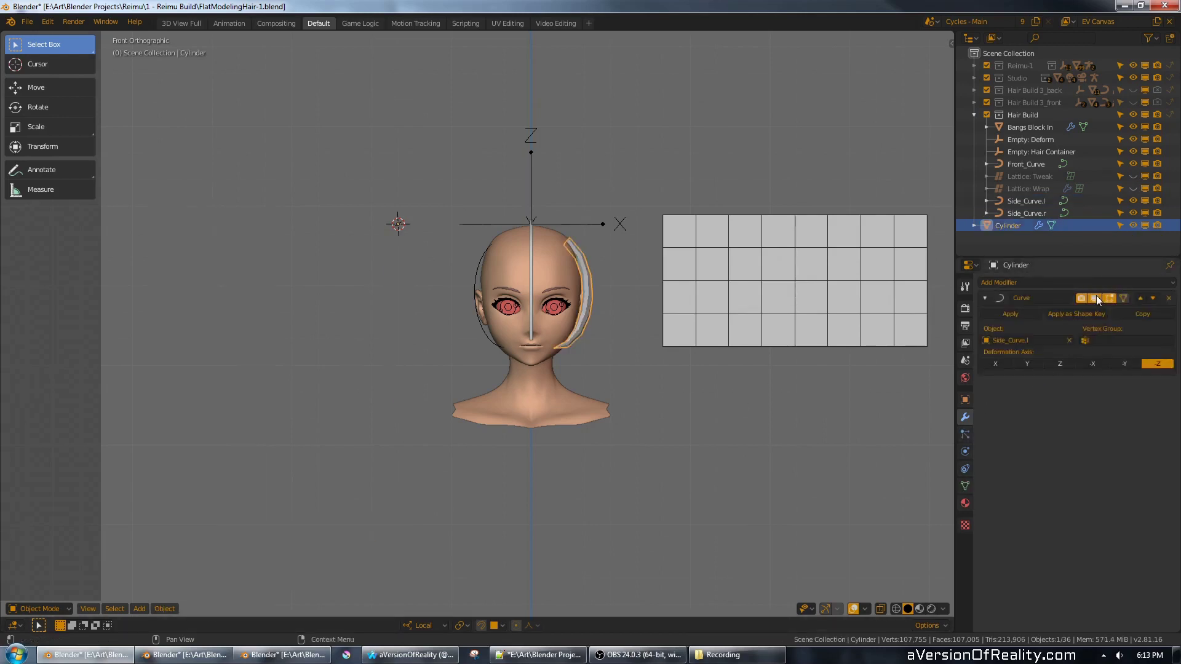
- Turn off the cylinder's Curve modifier in the viewport, duplicate the cylinder, and move the copy about -0.104 along X
click(1096, 299)
middle_drag(495, 291, 594, 284)
scroll(595, 284, up, 1)
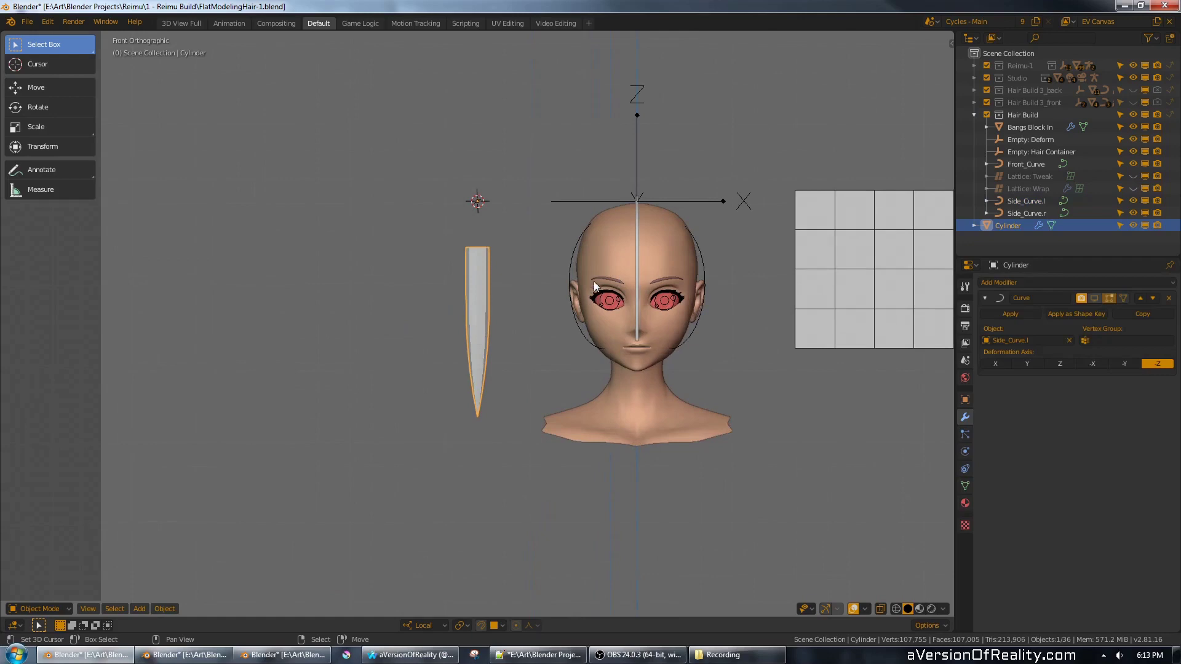
key(shift+d)
right_click(598, 243)
key(g)
key(x)
click(550, 225)
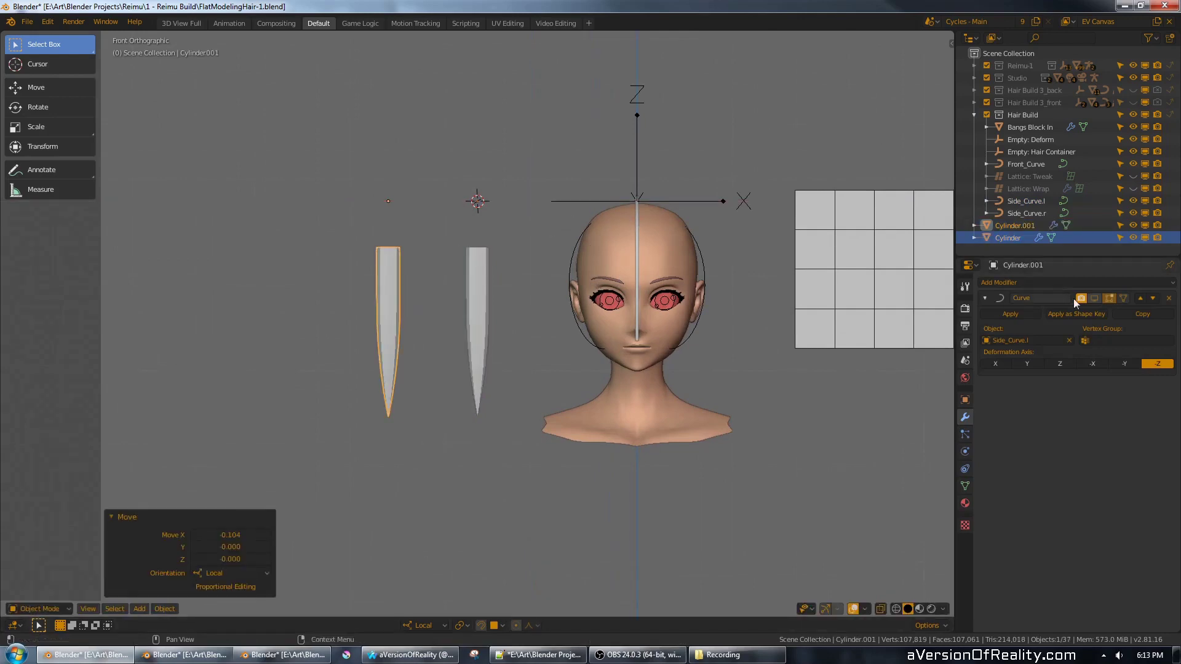
- Retarget the copied cylinder's Curve modifier to Side_Curve.r and turn it on in the viewport
click(1070, 341)
click(1071, 340)
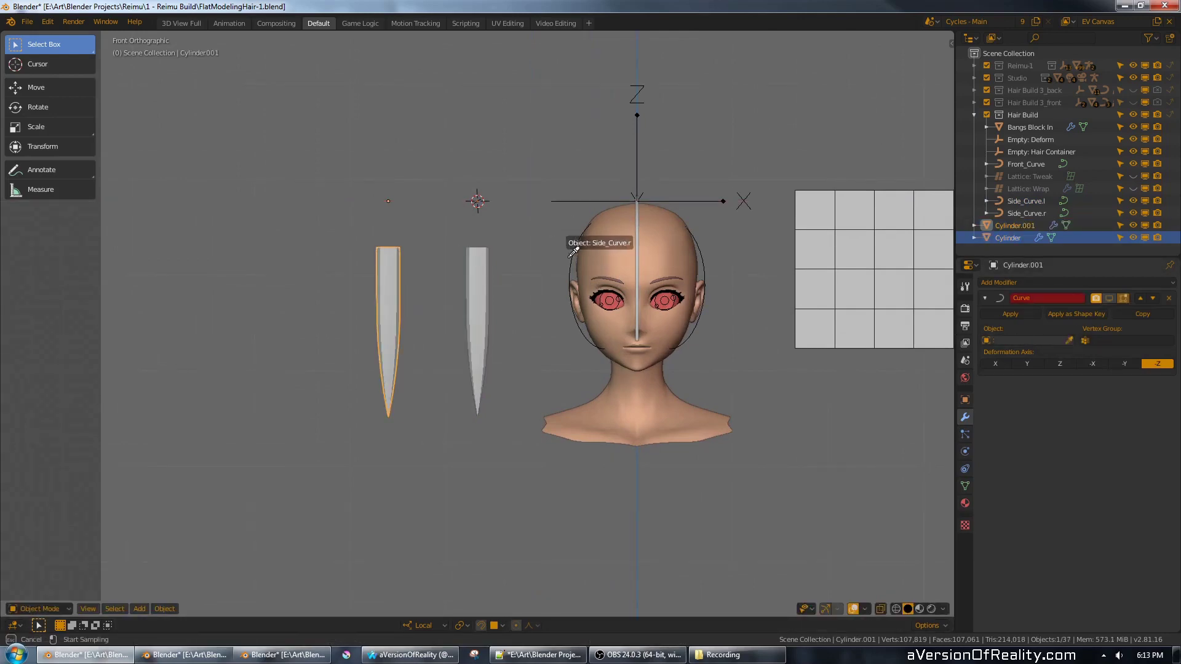
click(572, 264)
click(1096, 298)
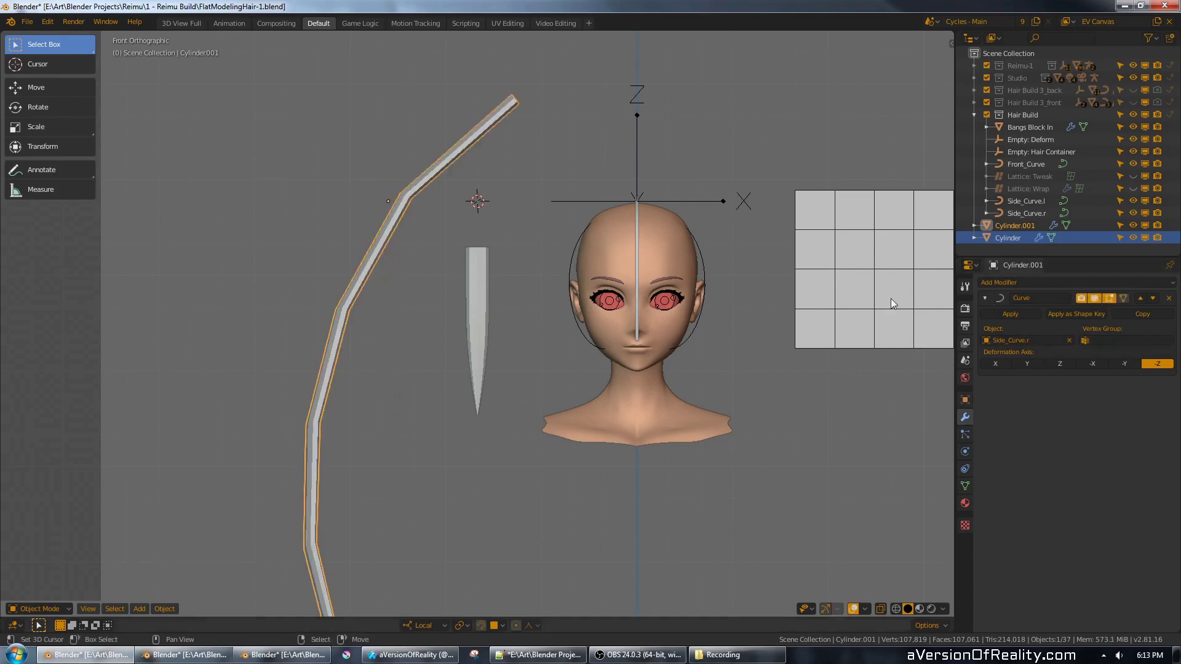
- Try to snap the 3D cursor and set Side_Curve.r's origin to it
key(shift+s)
click(388, 284)
click(572, 255)
click(163, 609)
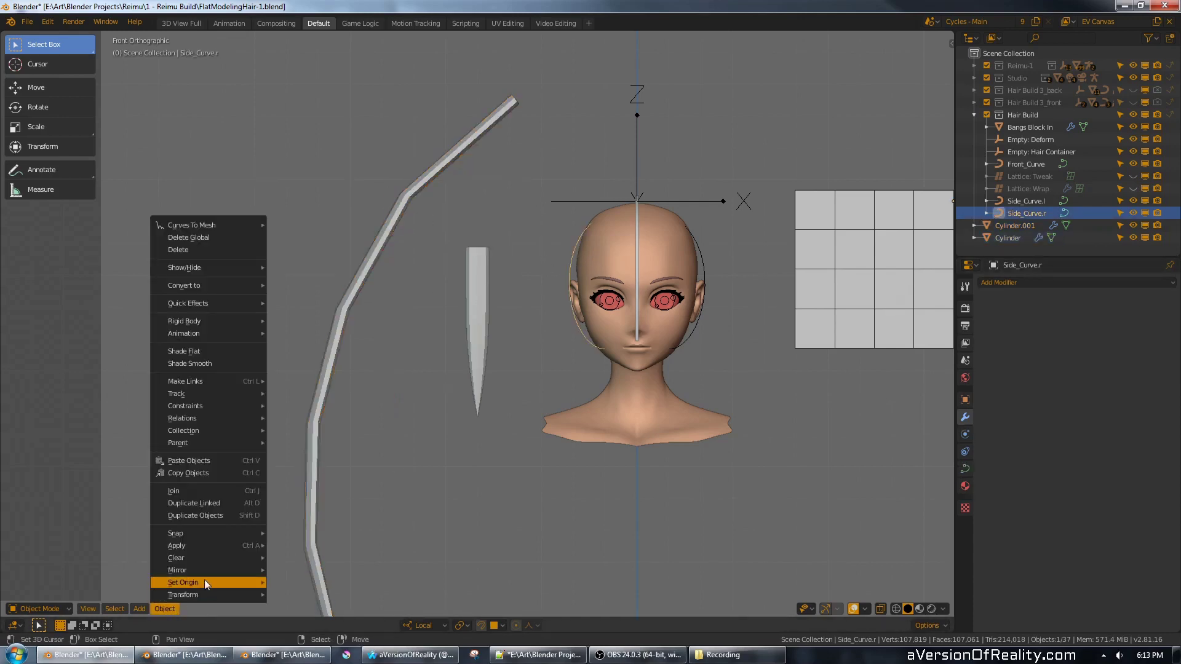
mouse_move(209, 582)
click(370, 554)
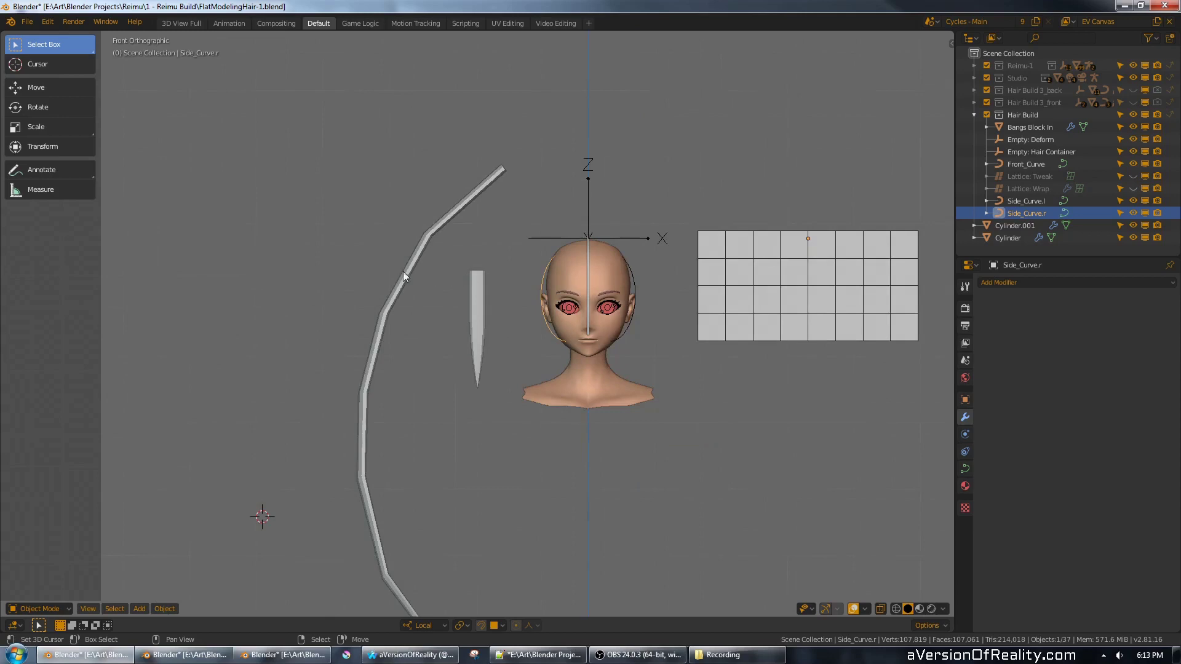
- Snap the 3D cursor to the copied cylinder's origin and set Side_Curve.r's origin to the 3D cursor
click(405, 280)
key(shift+s)
click(404, 452)
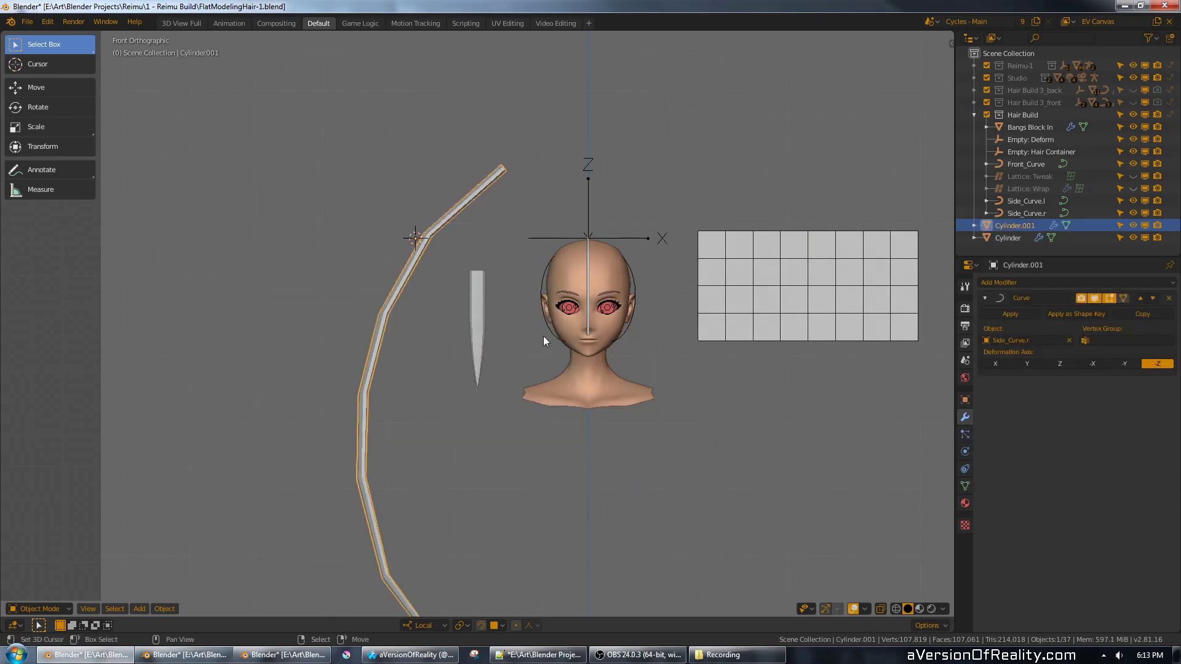
click(539, 290)
click(165, 609)
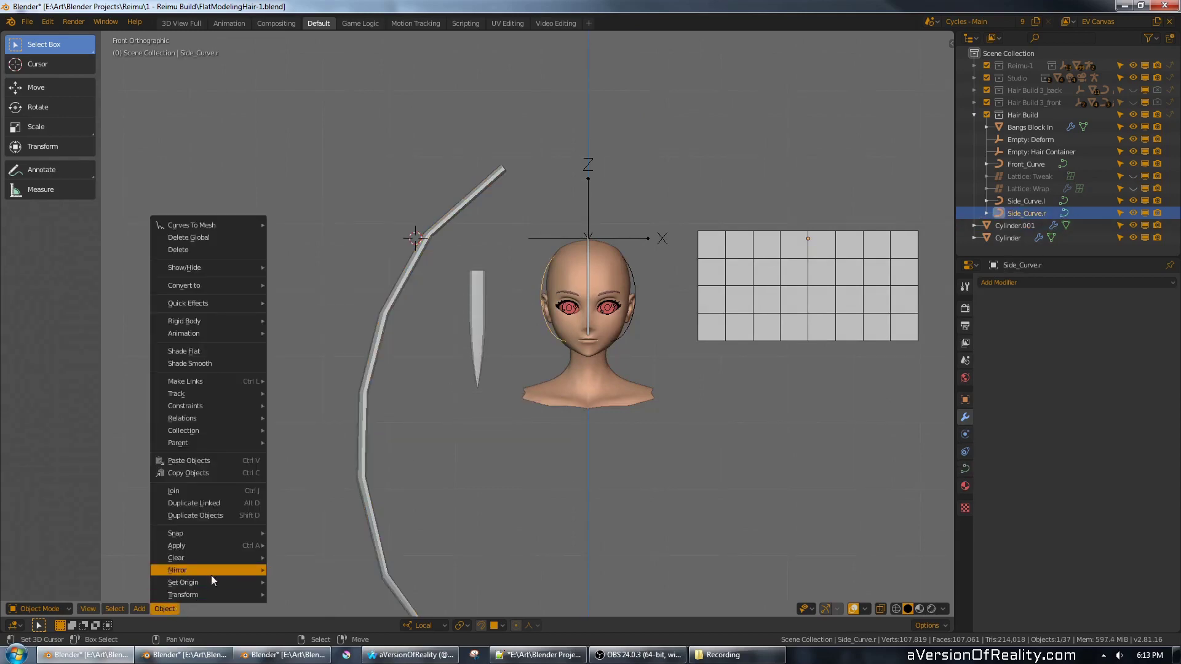
mouse_move(246, 565)
click(339, 555)
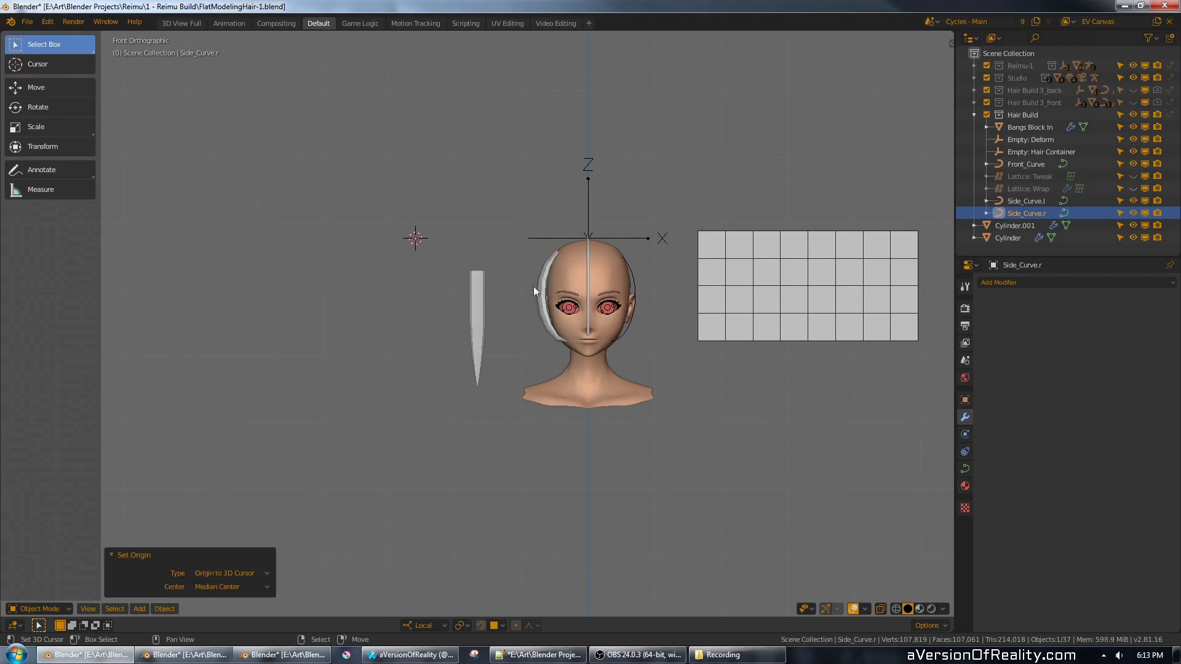
- Turn the original cylinder's Curve modifier and Bangs Block In's Lattice modifier on in the viewport
right_click(479, 302)
click(1098, 300)
right_click(885, 301)
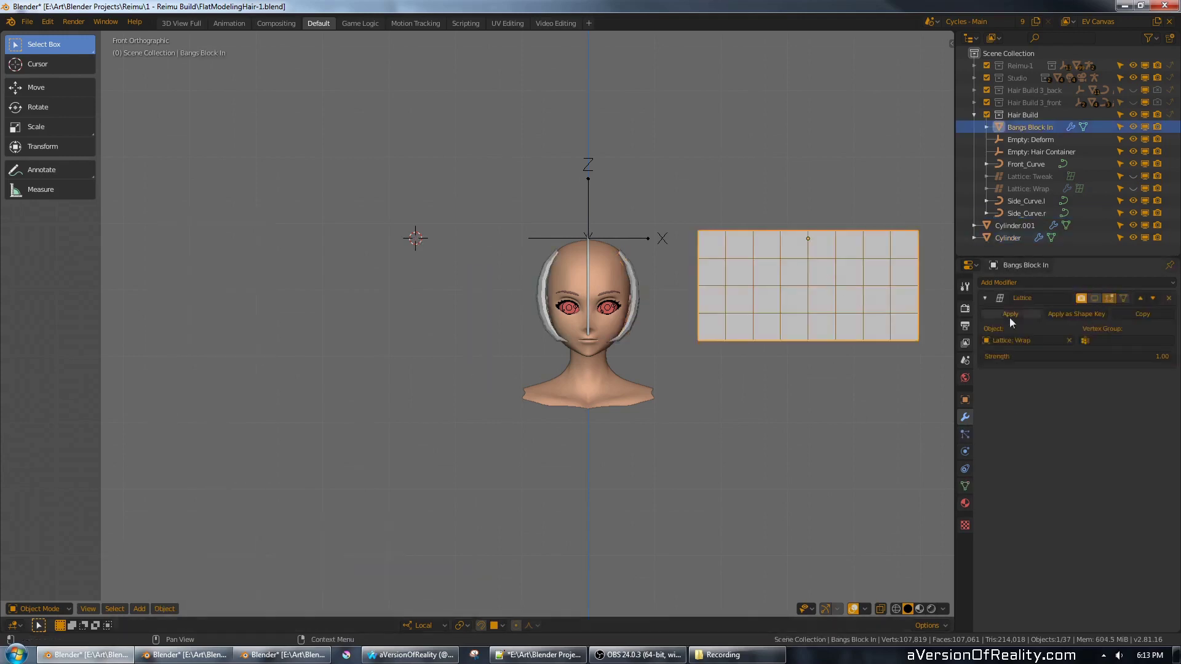
click(1094, 300)
- Examine from the side and front how both curved side strands fit with the wrapped bangs
scroll(716, 246, up, 3)
middle_drag(836, 247, 652, 234)
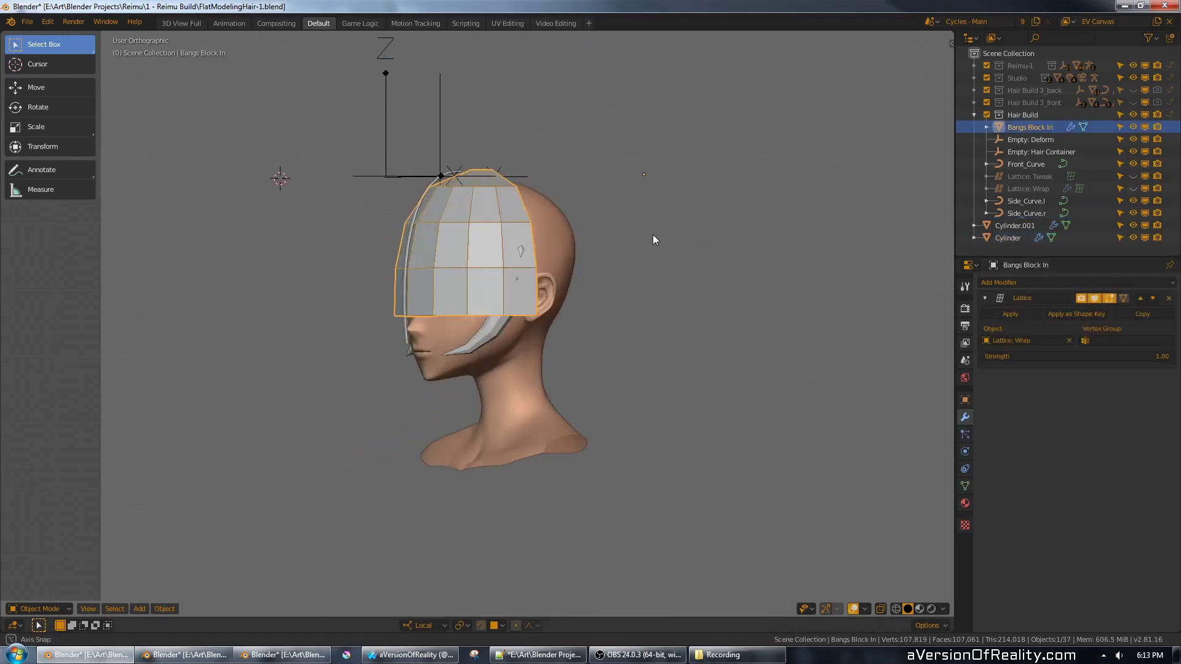
right_click(489, 327)
mouse_move(592, 305)
middle_down()
mouse_move(736, 226)
mouse_move(745, 294)
mouse_move(591, 315)
mouse_move(572, 303)
middle_up()
middle_drag(633, 235, 667, 261)
scroll(666, 261, up, 1)
alt+middle_drag(590, 246, 677, 219)
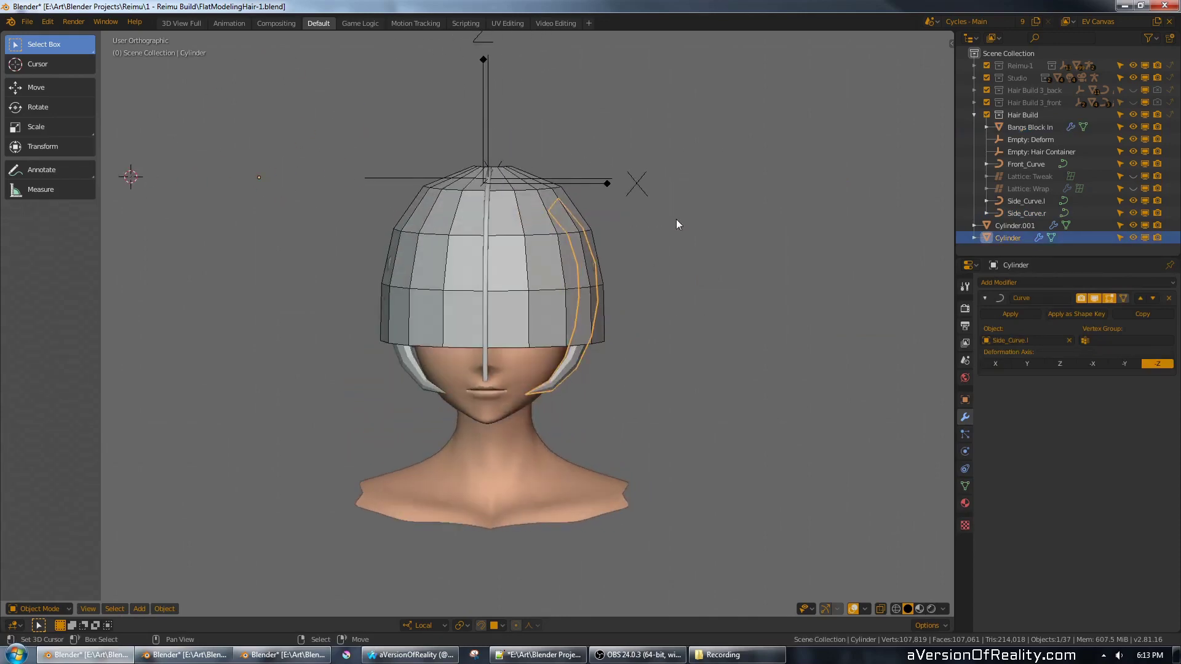
key(KP_1)
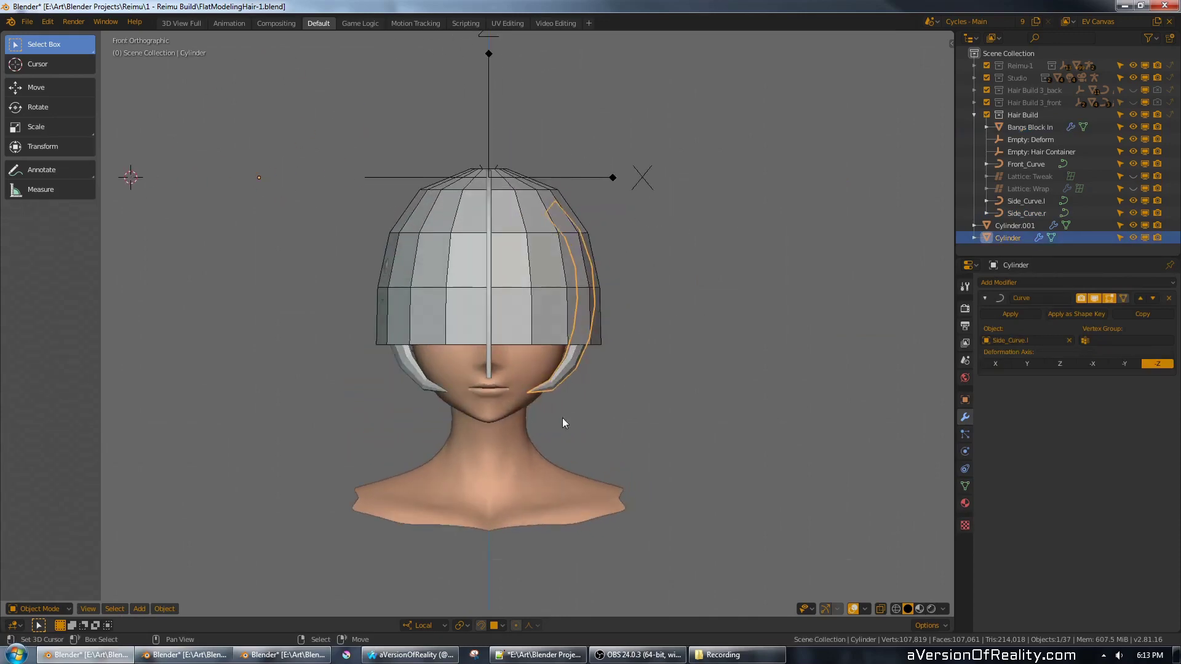
- Move Side_Curve.l's lower end point about 0.011 along X and -0.021 along Z, and rotate it about -51.1° with proportional editing
click(1039, 206)
scroll(727, 401, up, 2)
key(Tab)
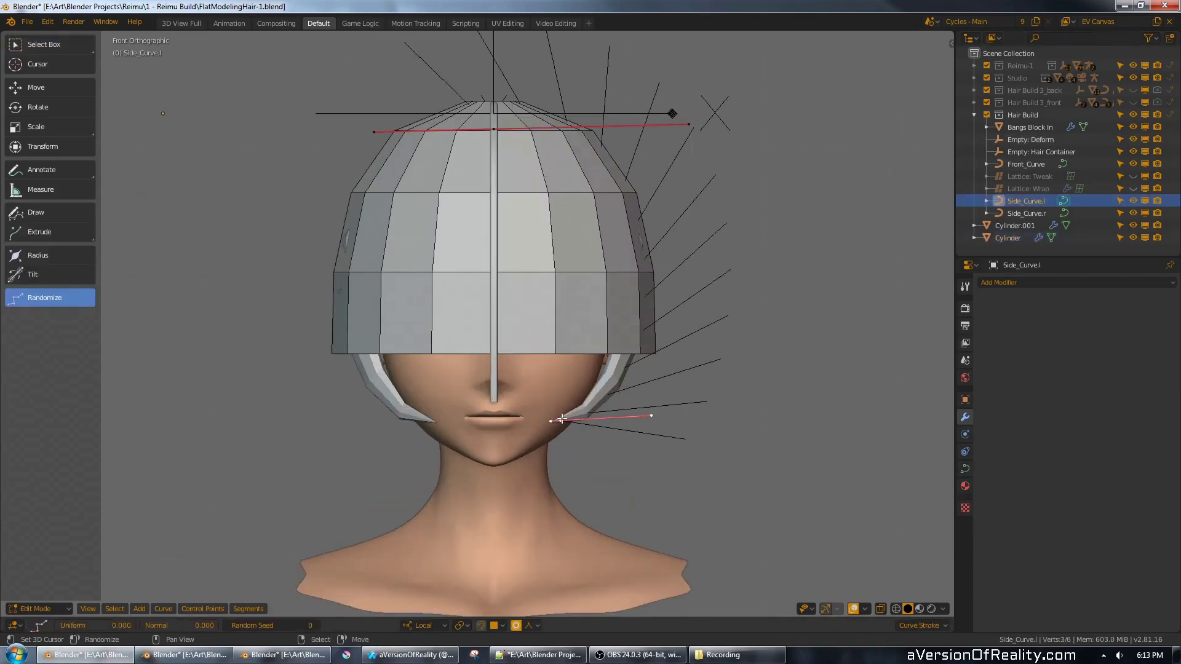
key(g)
click(590, 456)
key(r)
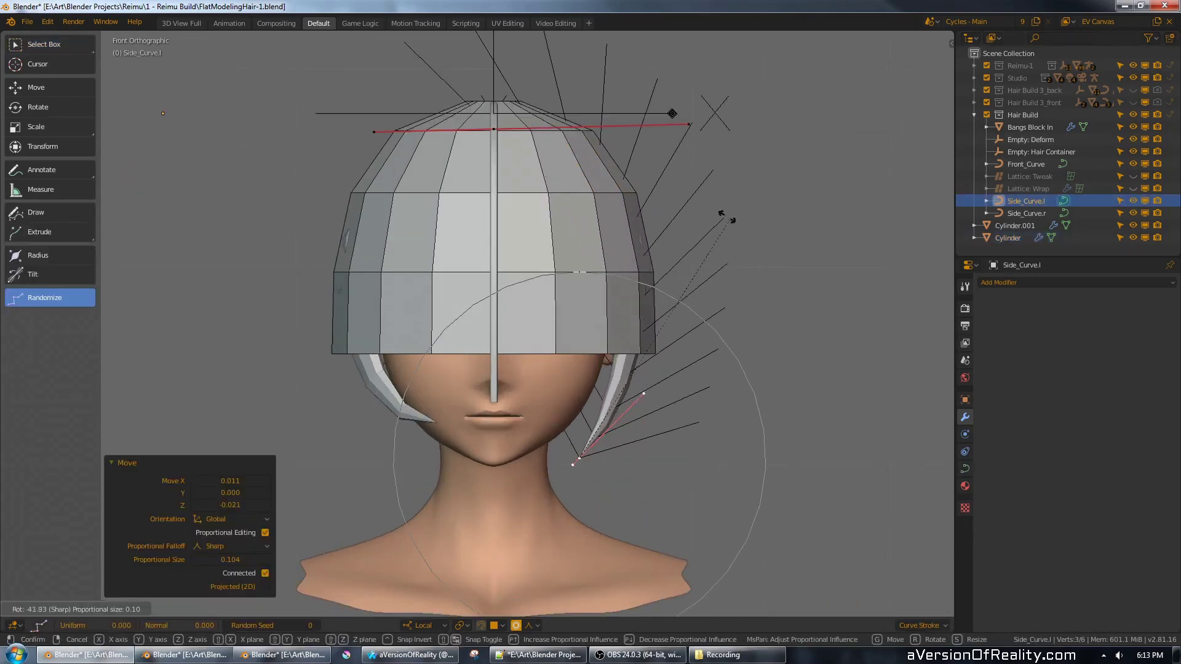
click(691, 203)
- Adjust Side_Curve.l's lower end point along local X from behind the head, and return to Object Mode
middle_drag(771, 270, 510, 278)
key(g)
key(x)
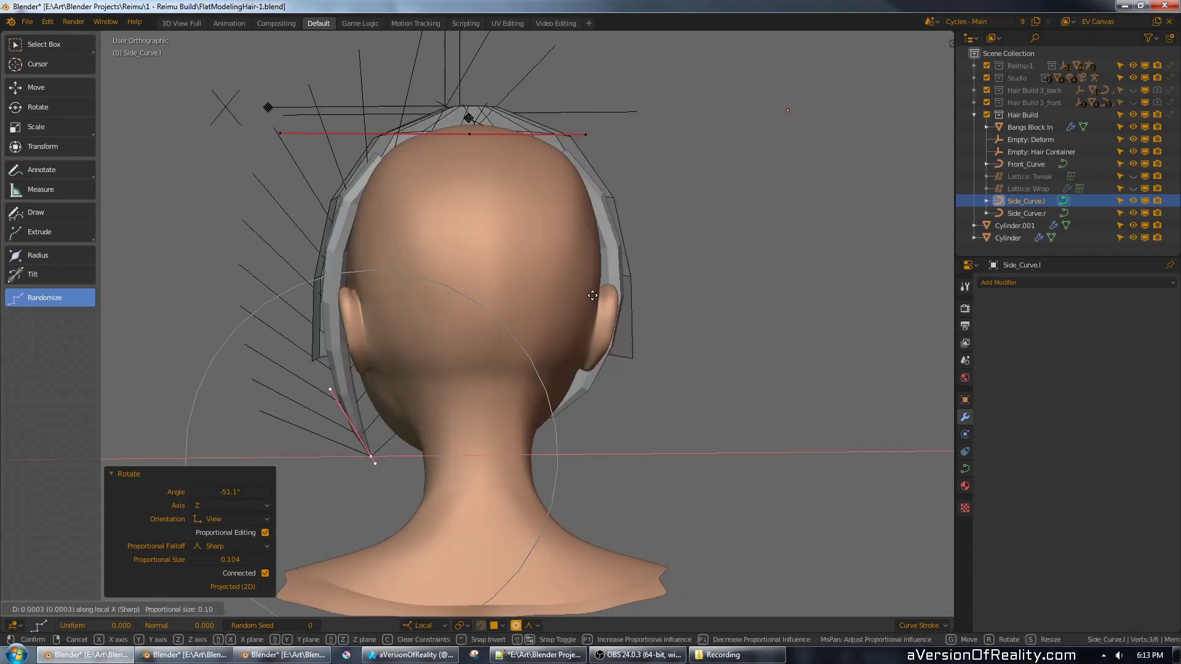
click(589, 314)
key(Tab)
middle_drag(438, 334, 653, 315)
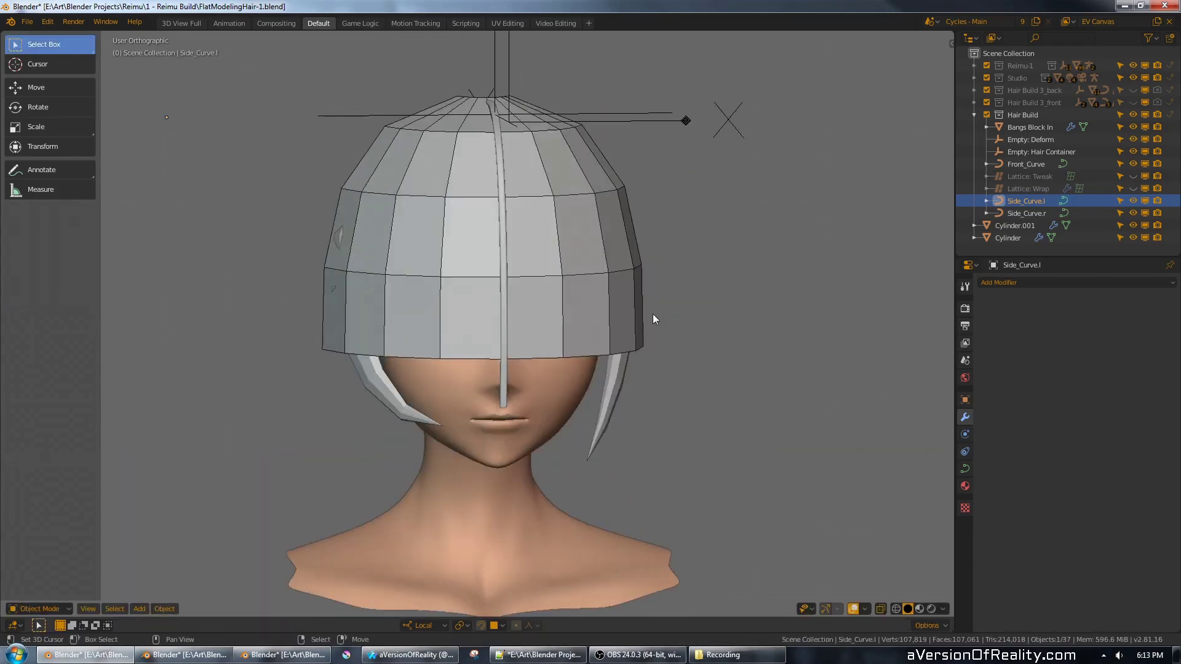
key(KP_1)
click(379, 400)
key(Tab)
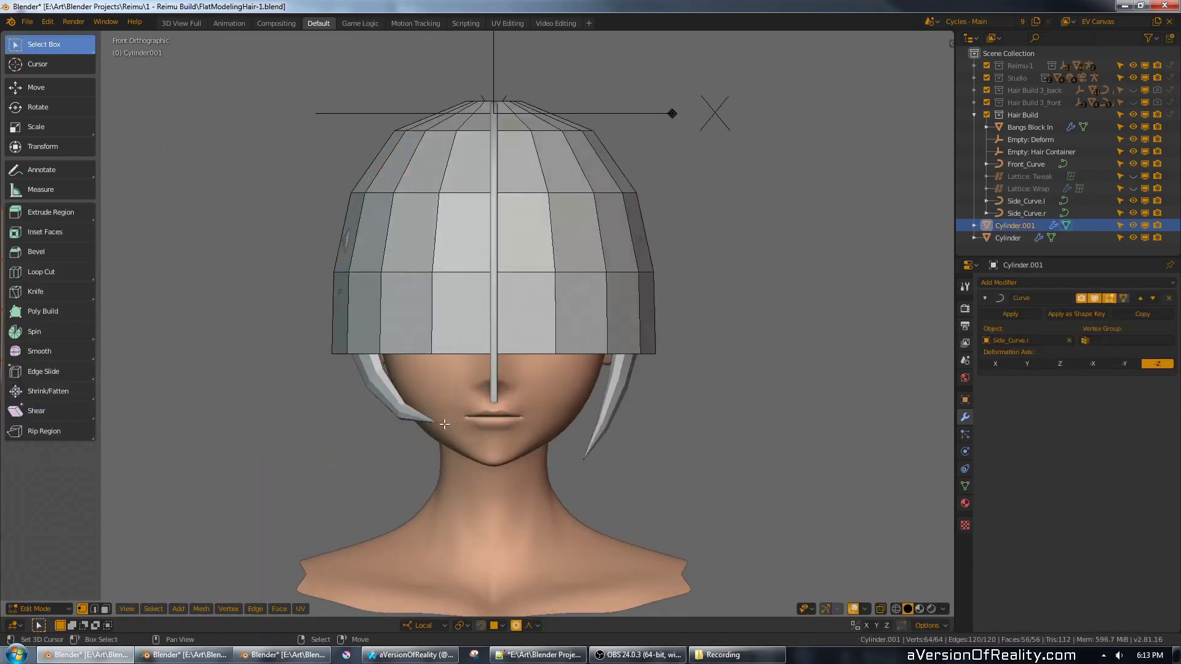
key(Tab)
right_click(587, 293)
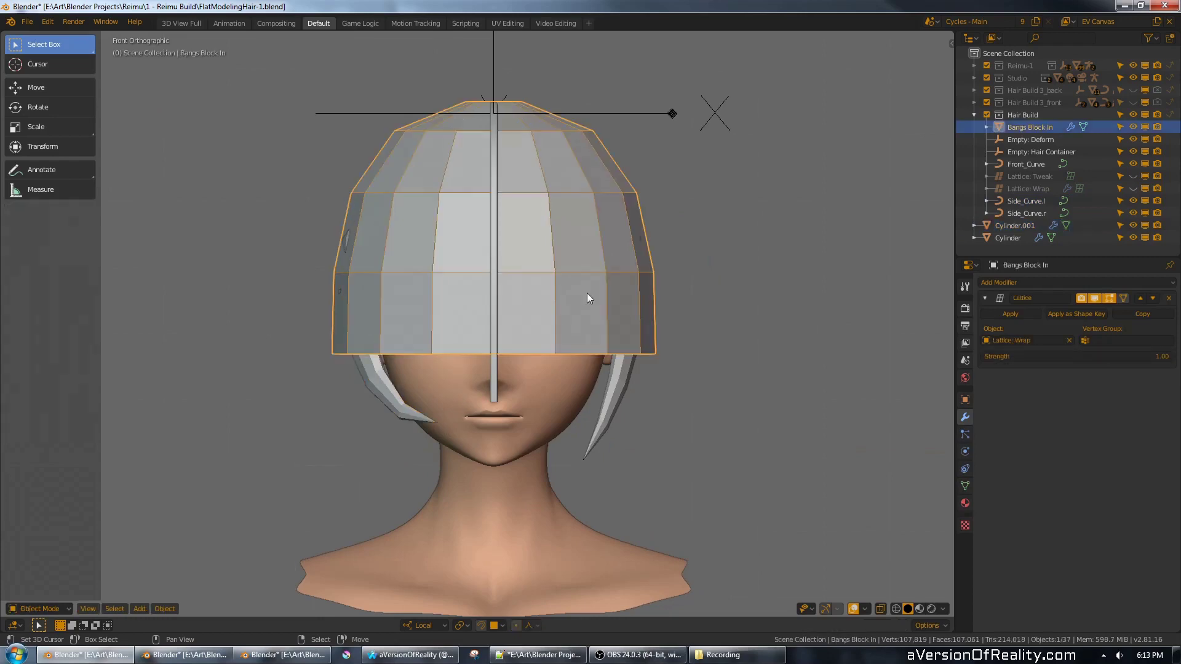
right_click(624, 402)
right_click(649, 331)
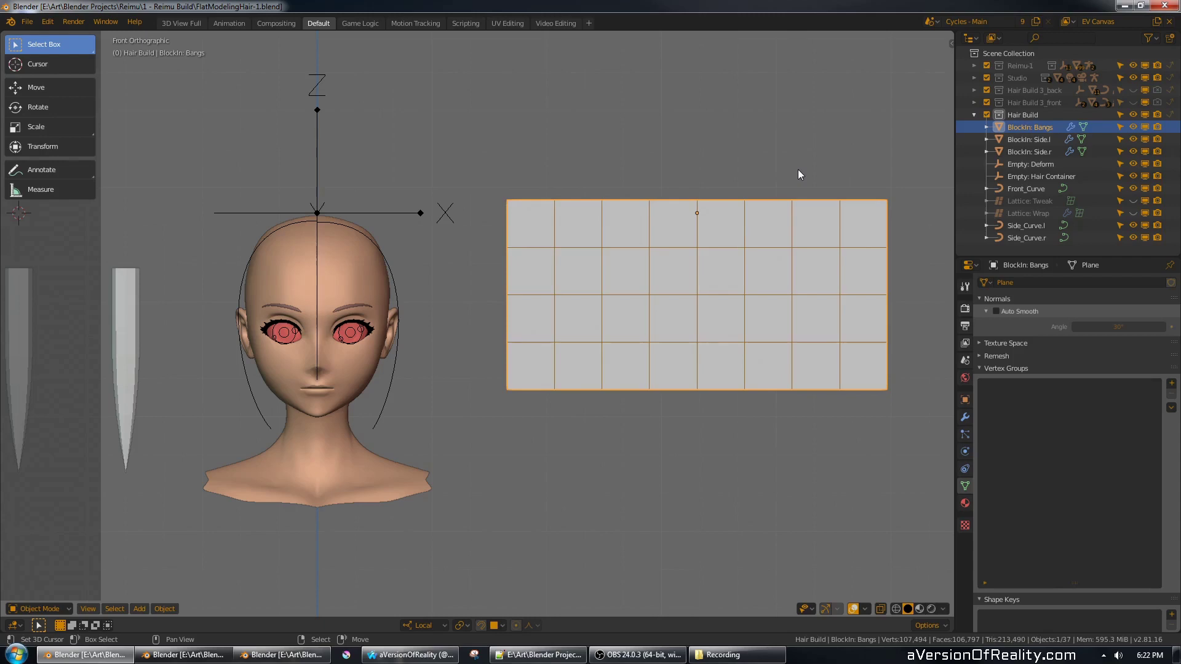
- Show Lattice: Wrap to examine its cage around the head beside the flat bangs mesh, and hide it again
middle_drag(826, 139, 703, 142)
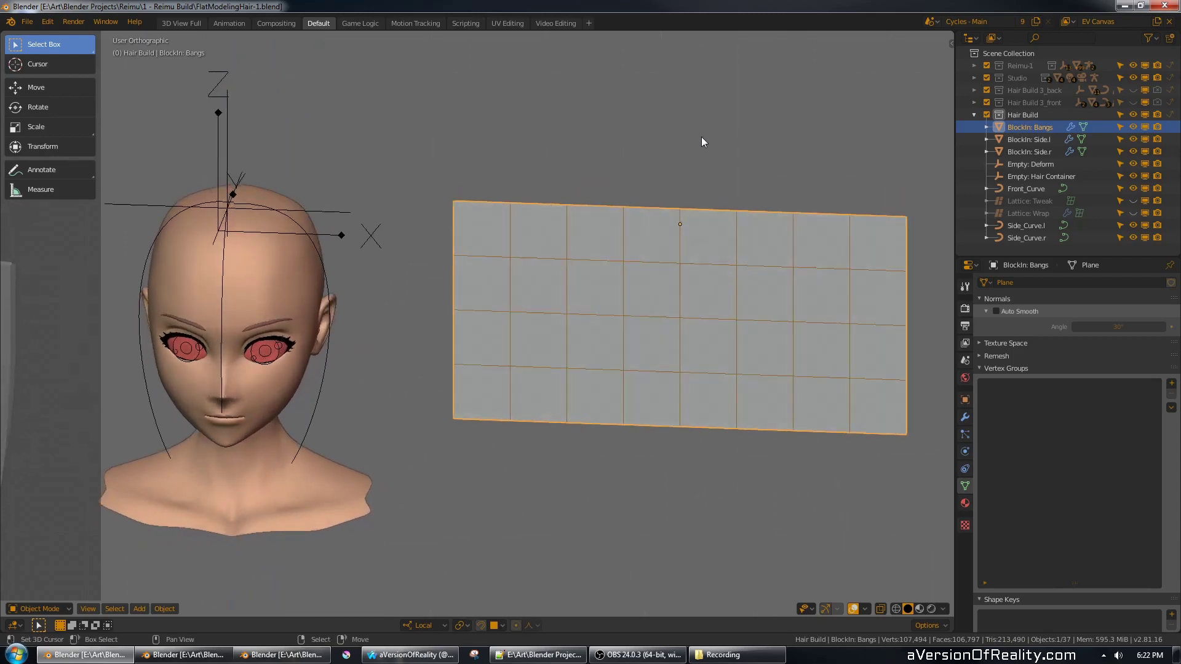
click(1133, 214)
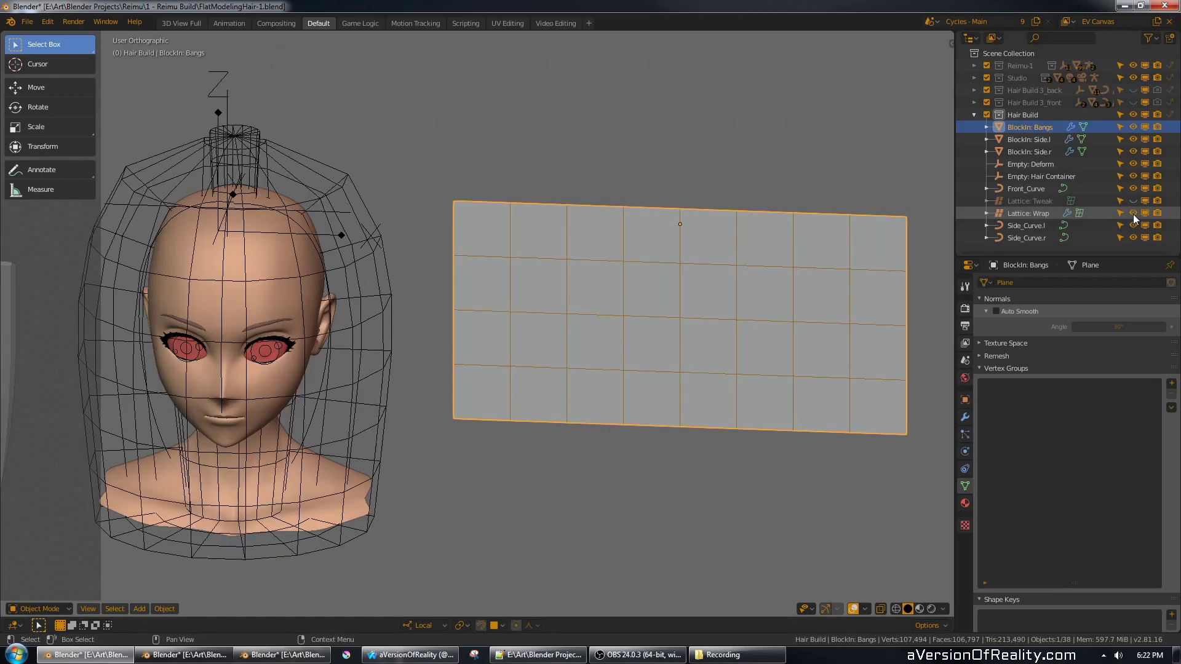
middle_drag(783, 212, 532, 204)
middle_drag(385, 164, 625, 191)
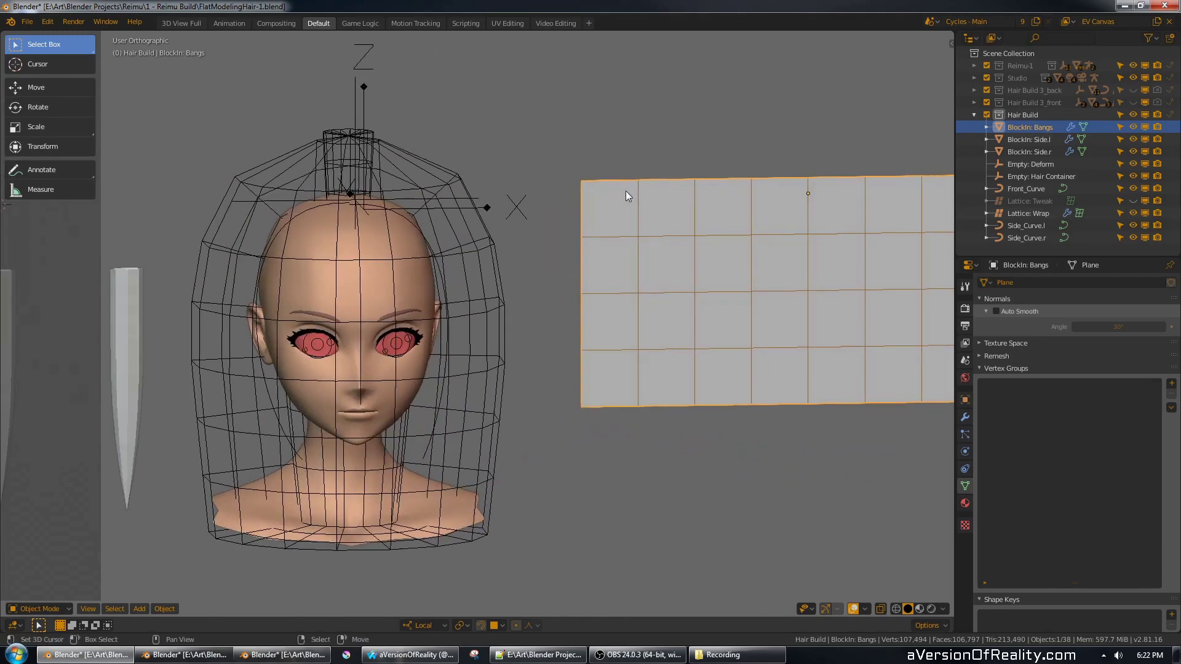
key(KP_1)
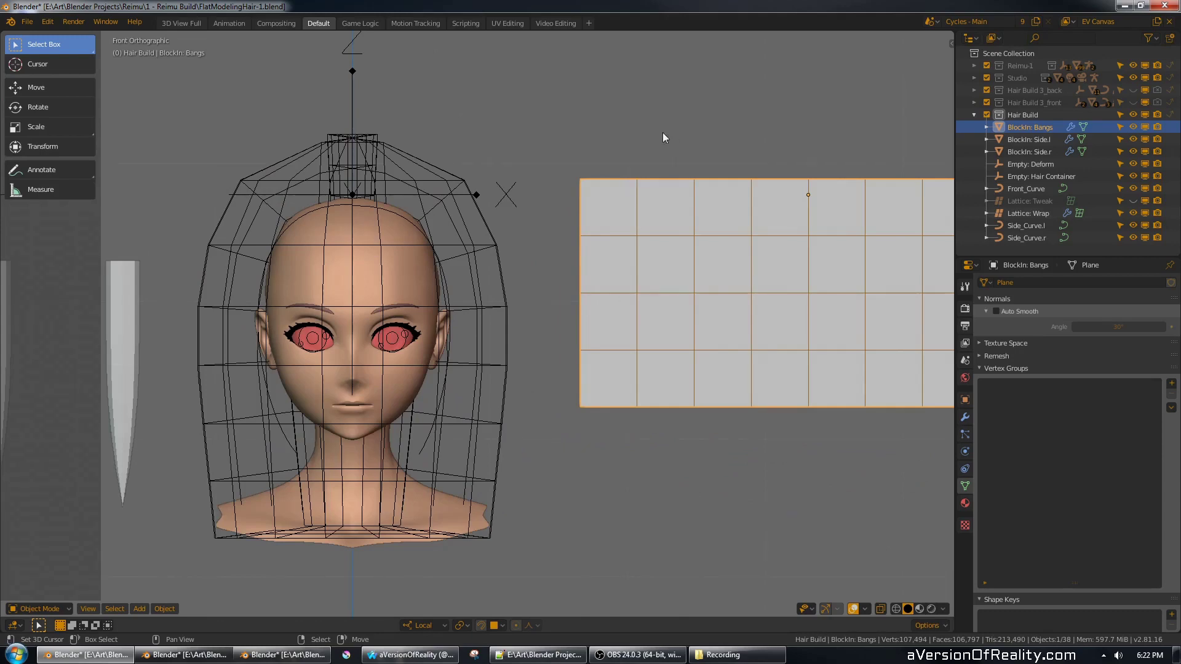
shift+middle_drag(691, 112, 655, 109)
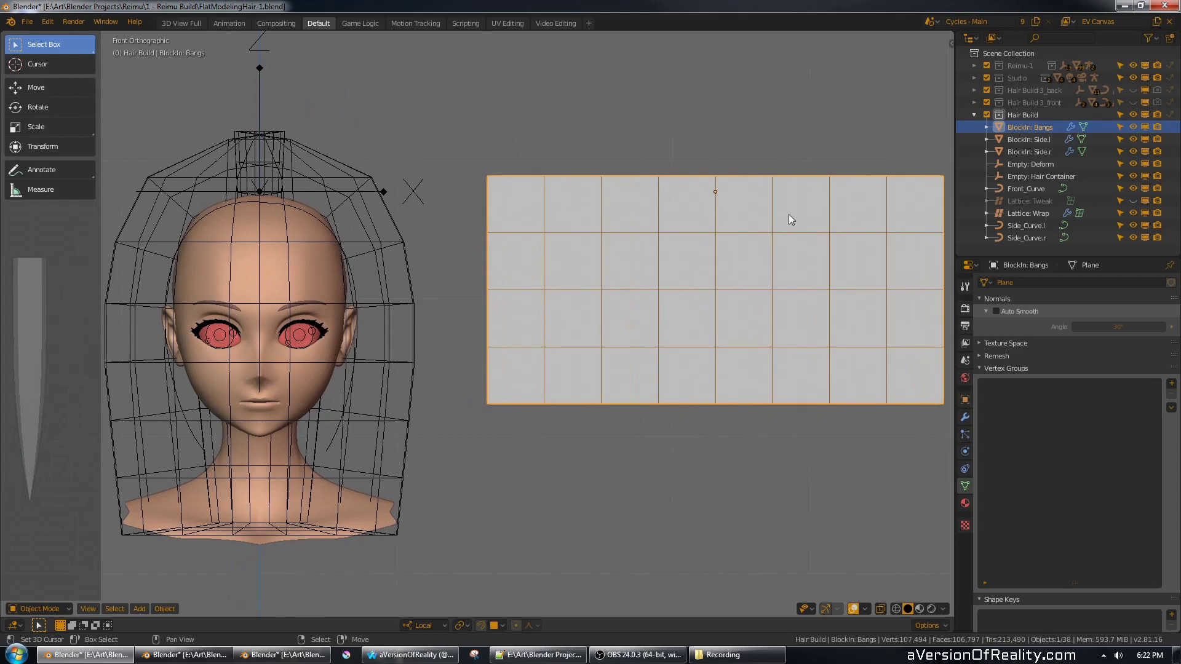
click(1133, 212)
shift+middle_drag(839, 197, 746, 200)
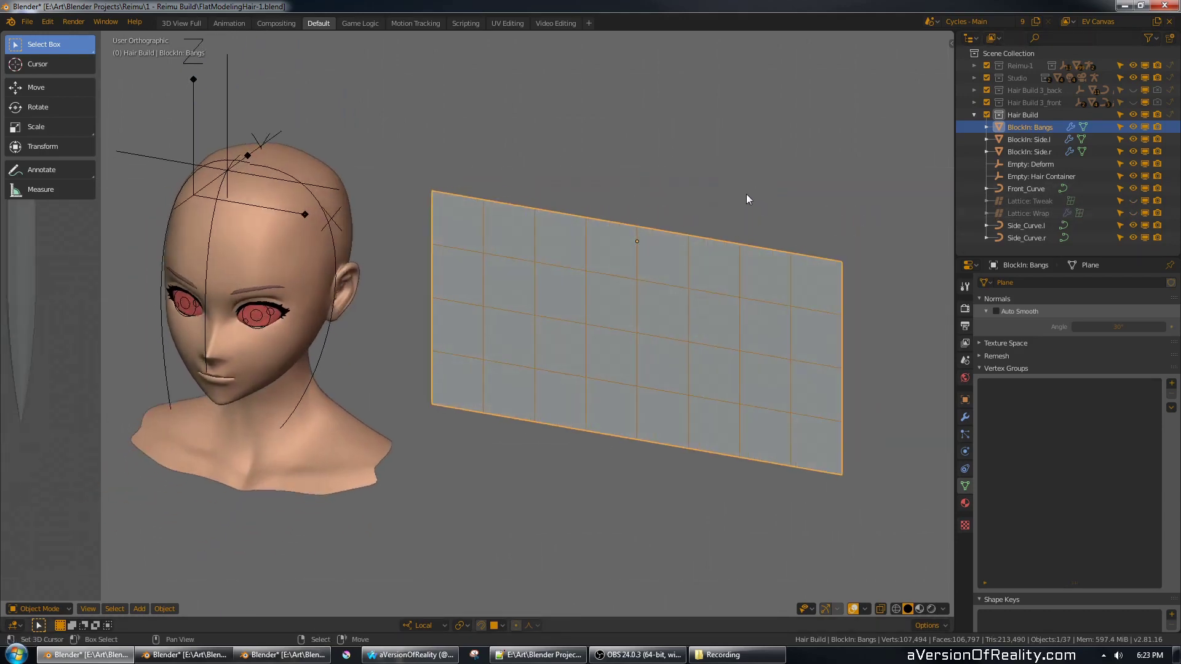
key(KP_1)
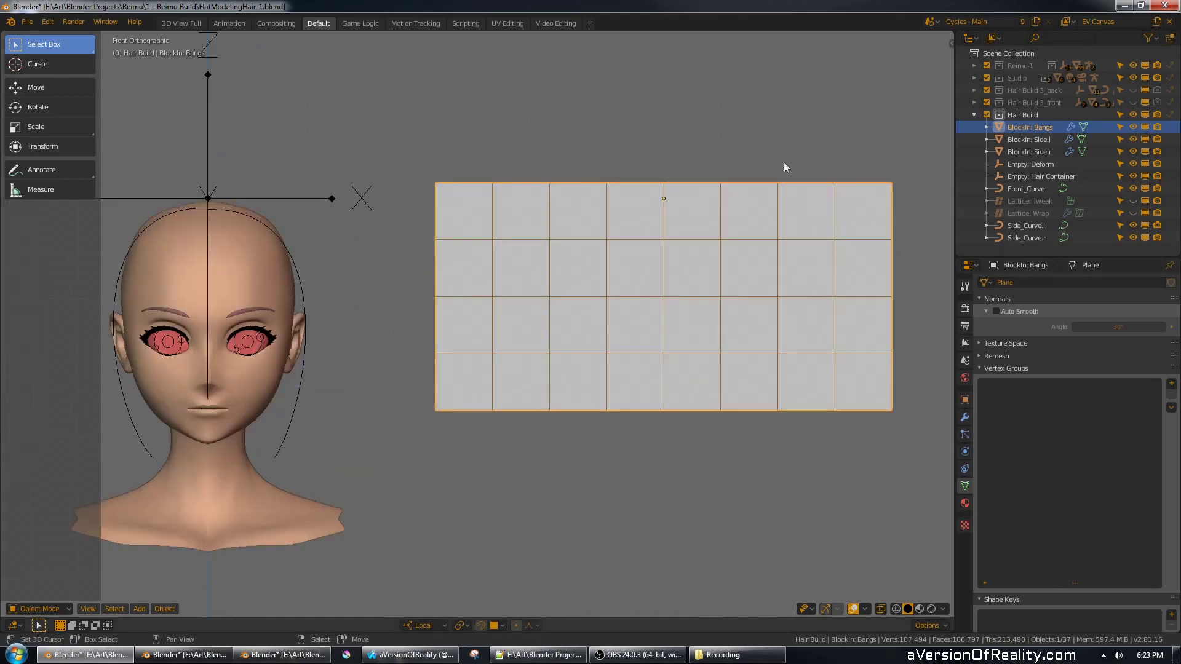
- Duplicate BlockIn: Bangs in place and hide the original
key(shift+d)
right_click(795, 133)
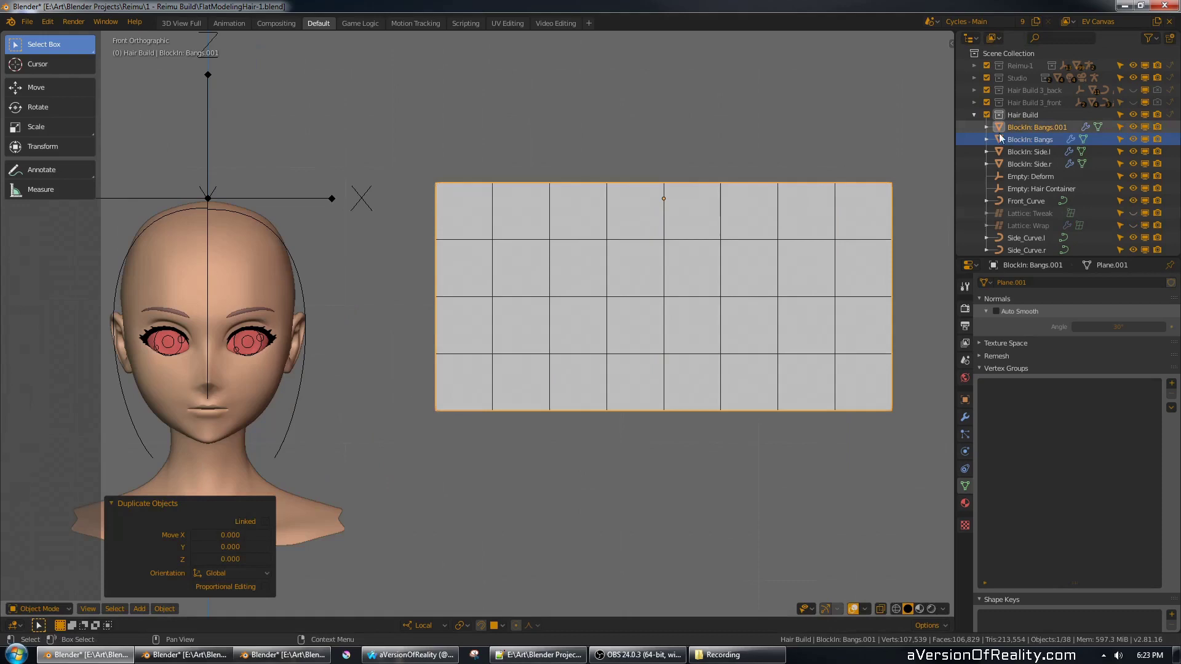
click(1134, 139)
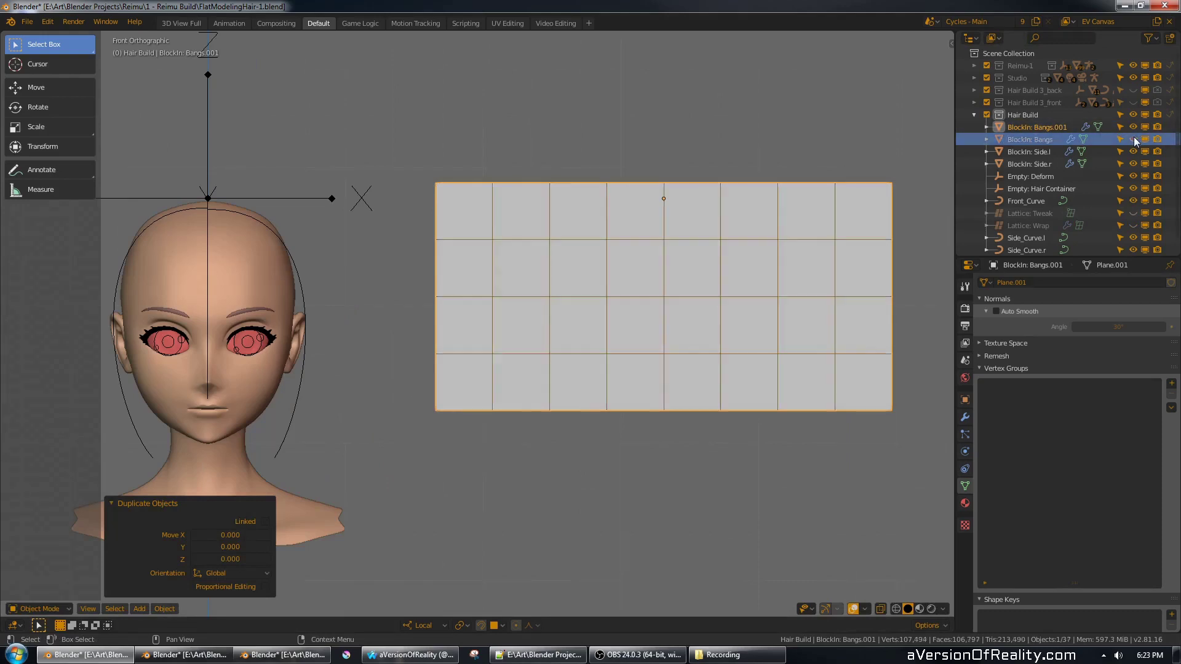
- Turn on the bangs copy's Lattice modifier in the viewport so the copy wraps around the head
click(1041, 127)
shift+middle_drag(675, 219, 713, 195)
click(964, 423)
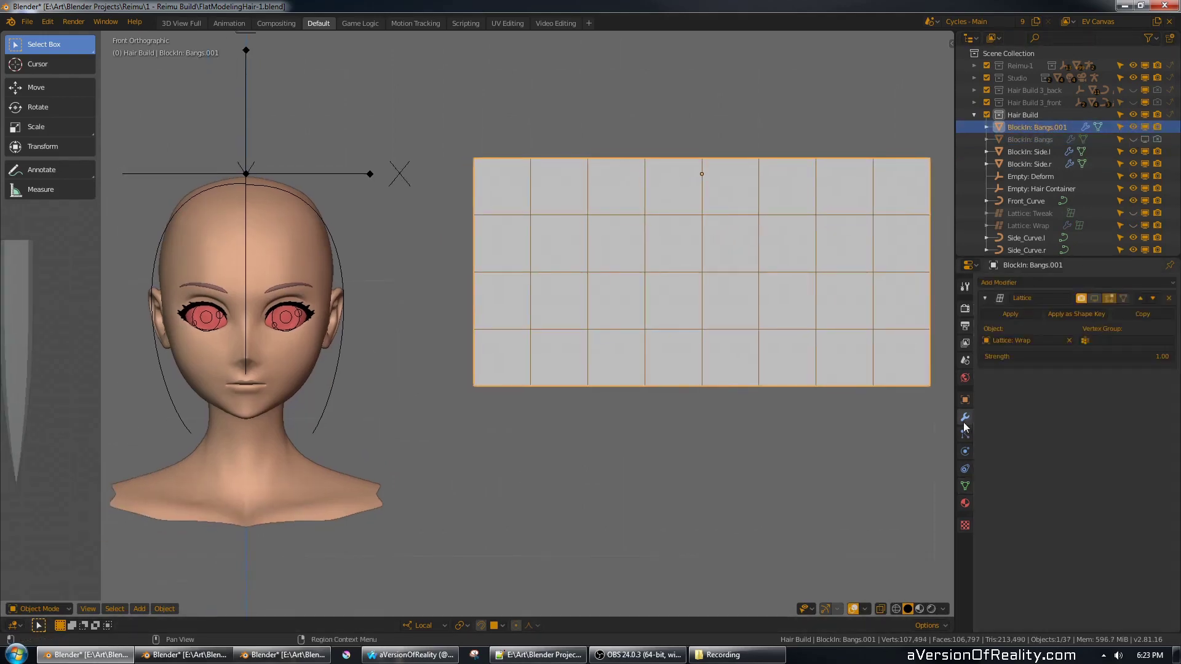
click(1096, 307)
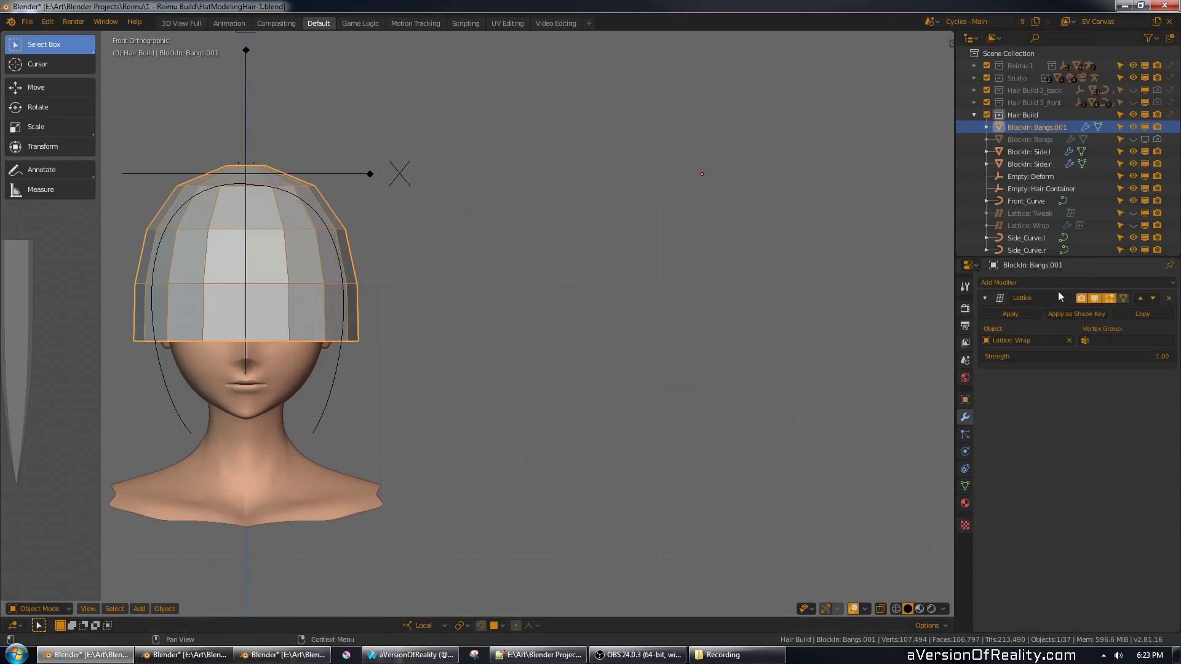
- Rip the bottom-centre vertex of the flat bangs copy and its neighbour on the lower edge to split off a strand
key(Tab)
shift+middle_drag(825, 262, 793, 258)
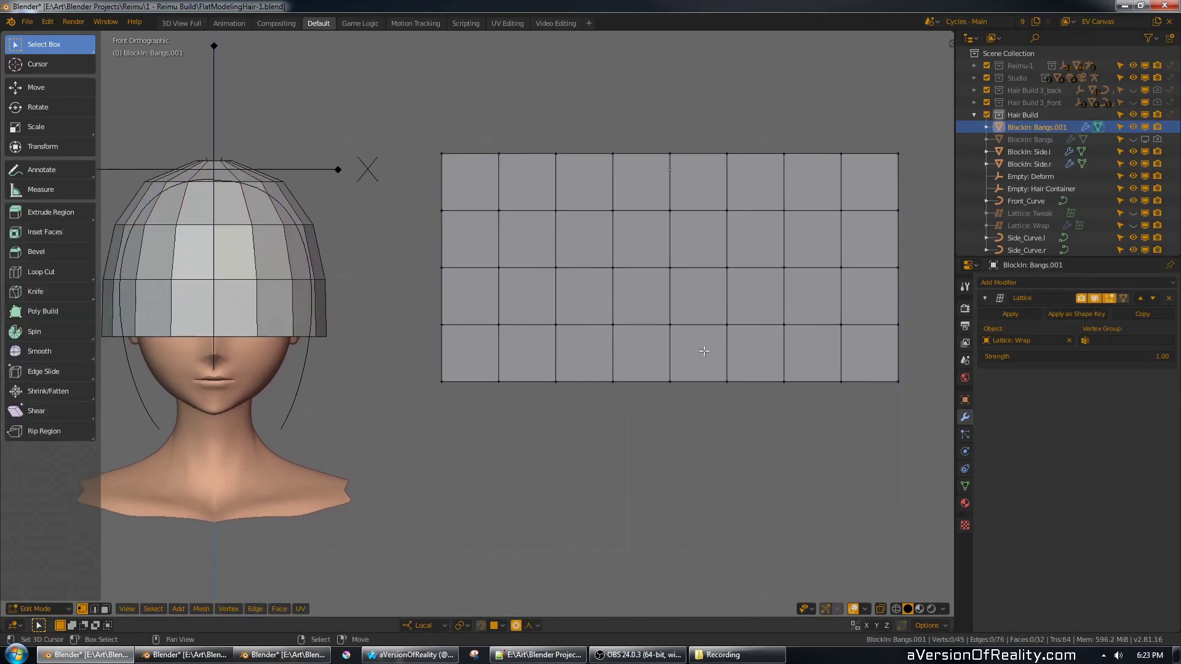
click(671, 380)
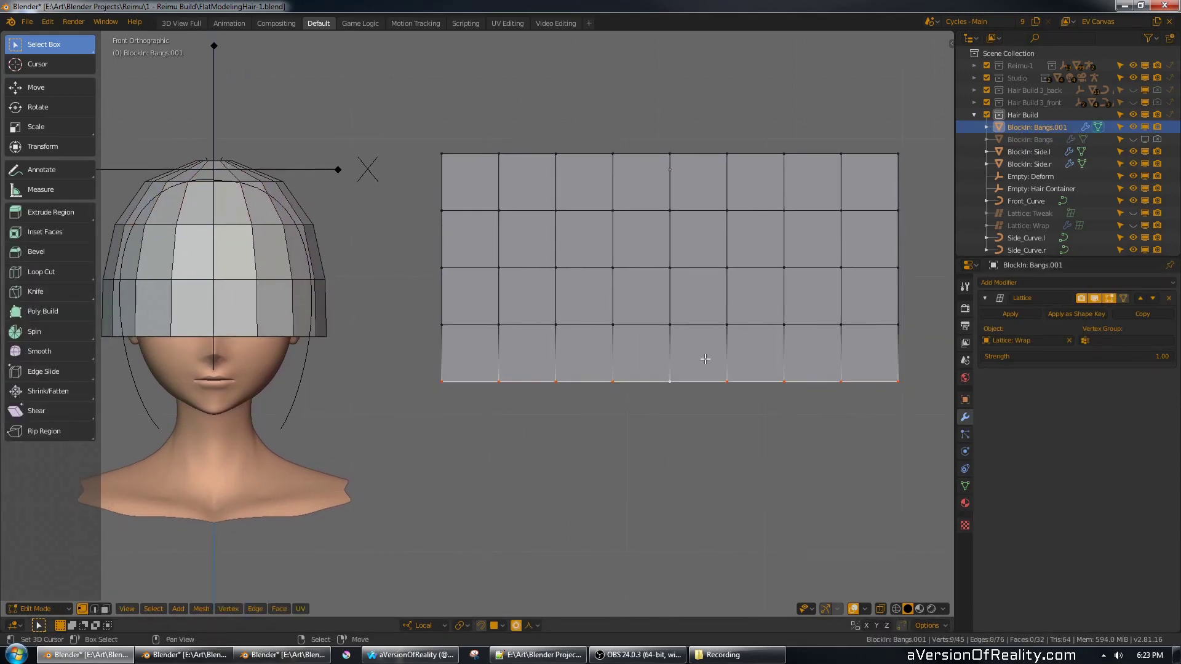
key(g)
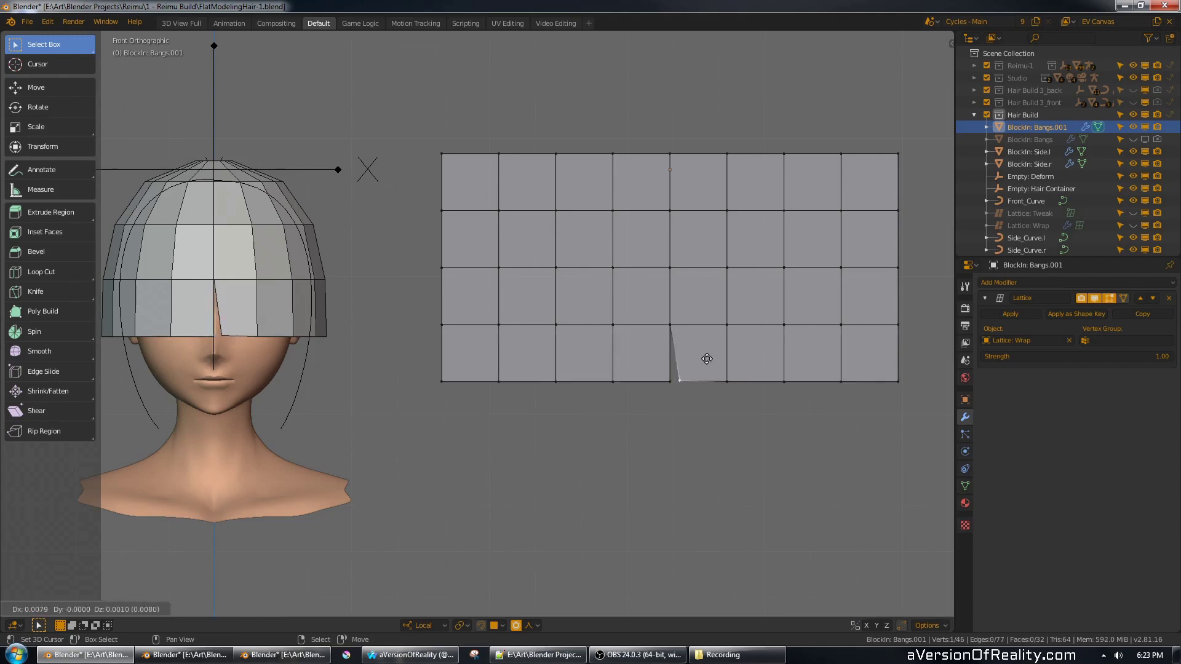
click(707, 361)
right_click(730, 379)
key(v)
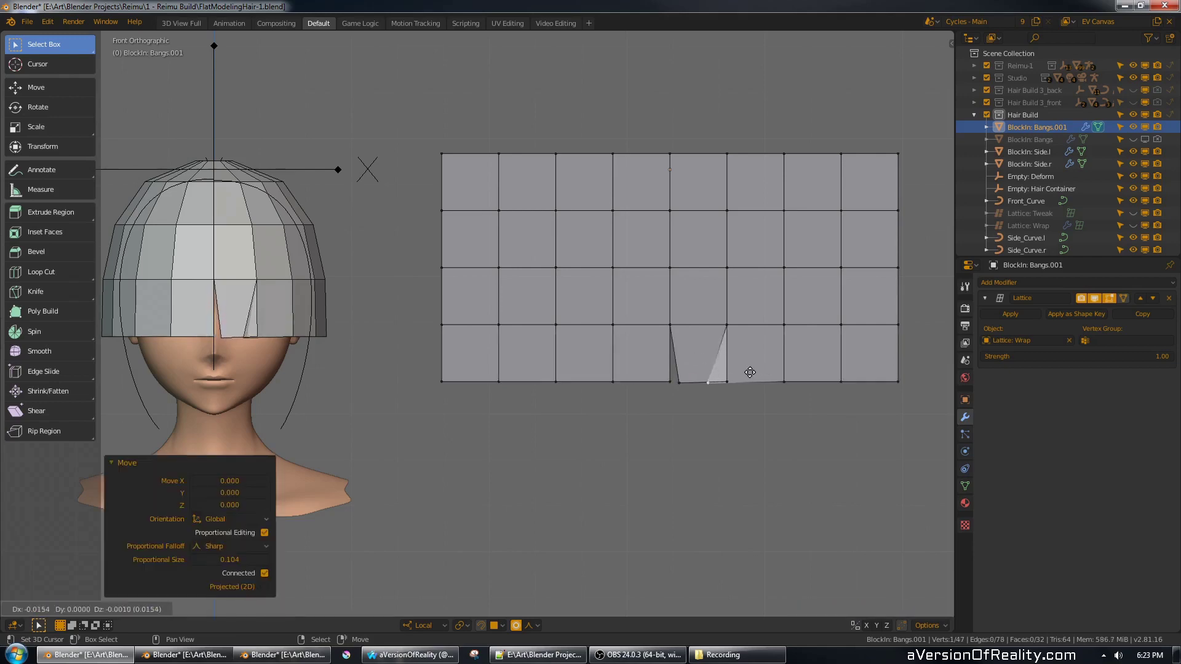
click(776, 374)
- Shape the strand between the splits by moving its tip and upper corner vertices with proportional editing
right_click(725, 380)
key(g)
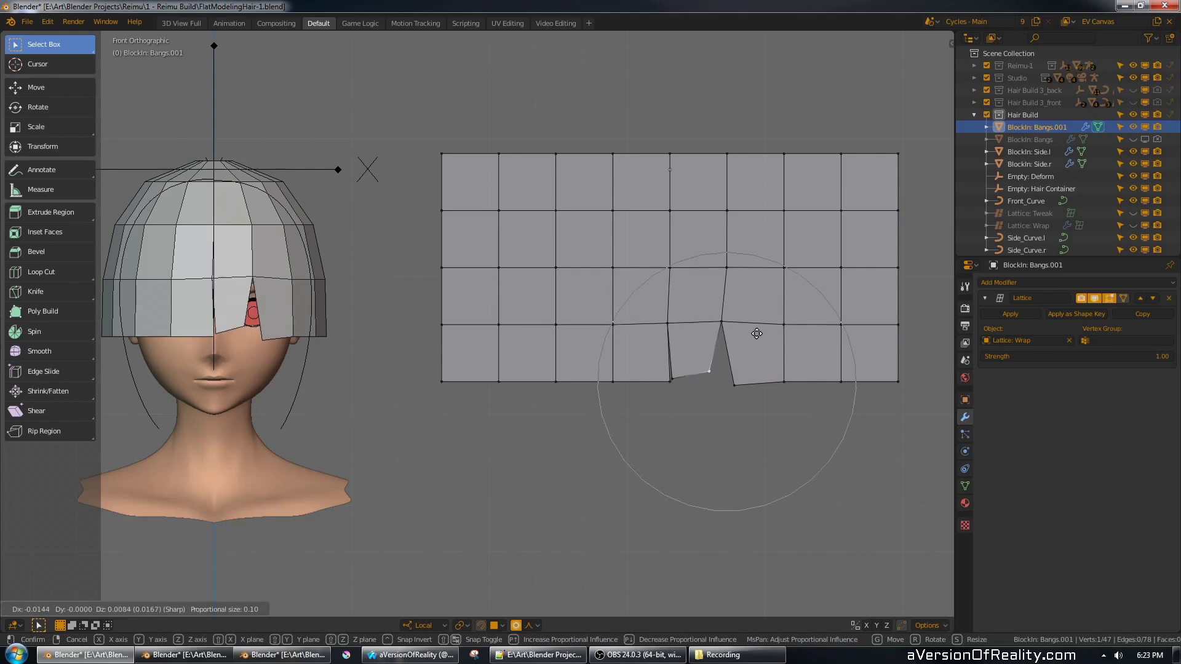
click(757, 333)
right_click(668, 323)
key(g)
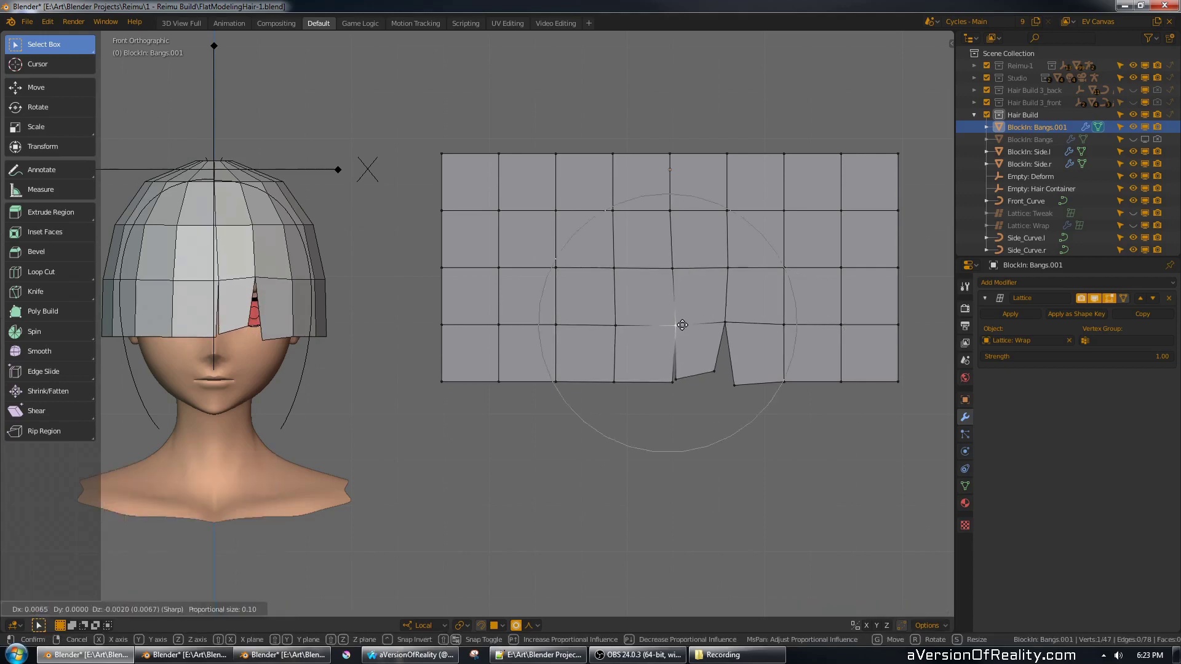
click(683, 328)
- Raise the flat mesh's lower outer corner along Z with proportional editing, and return to Object Mode
middle_drag(774, 252, 719, 268)
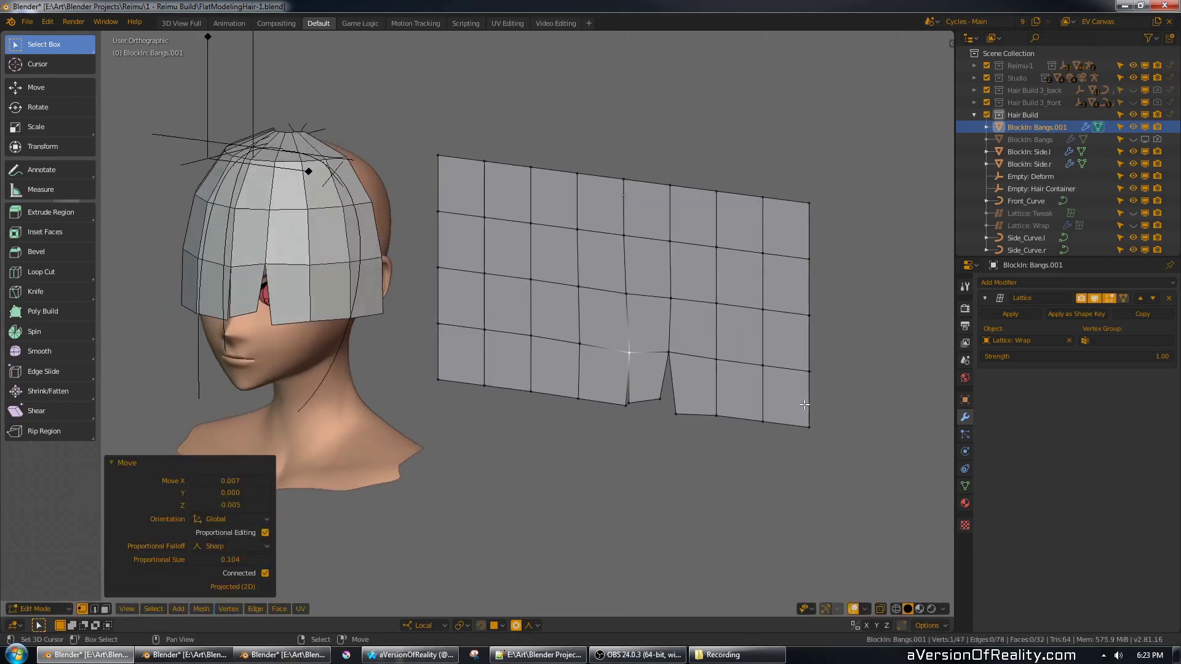
right_click(807, 425)
key(g)
key(z)
click(807, 370)
key(Tab)
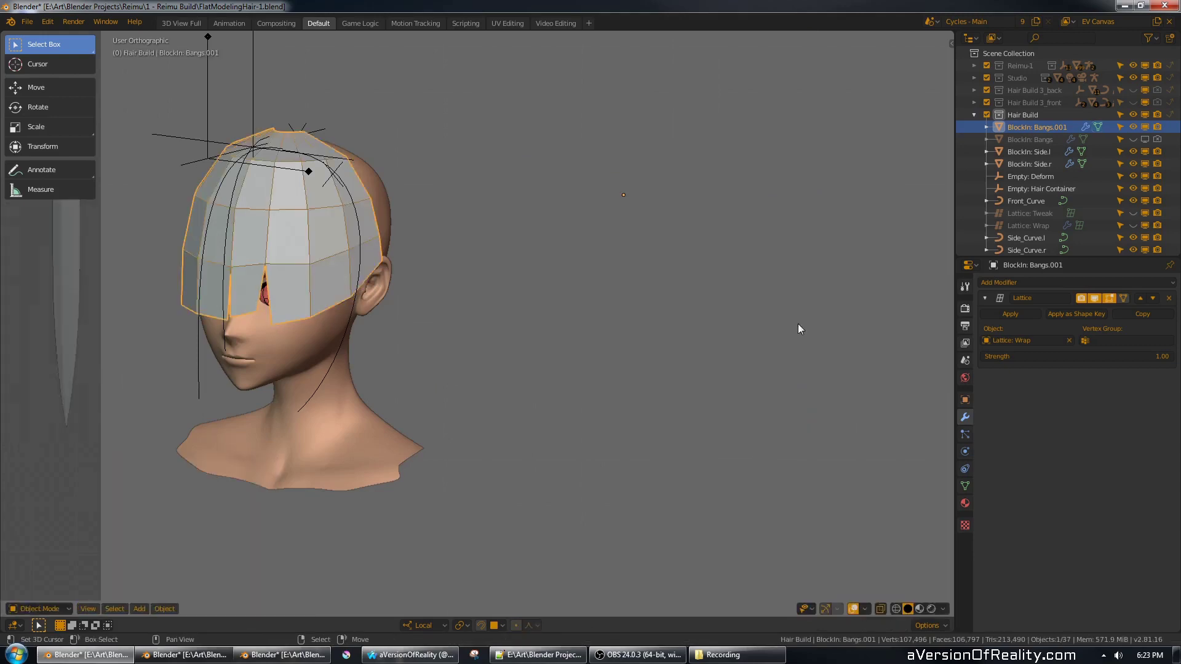
- Add a Solidify modifier with a thickness of 0.005 to the bangs copy
click(1029, 282)
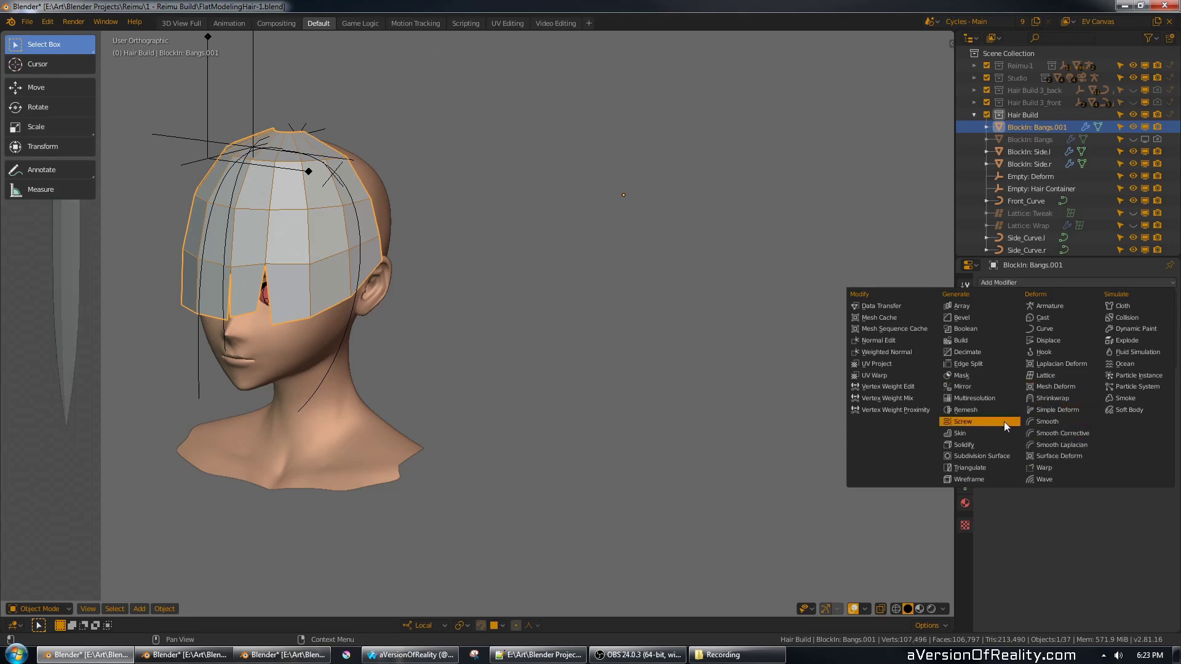
click(984, 445)
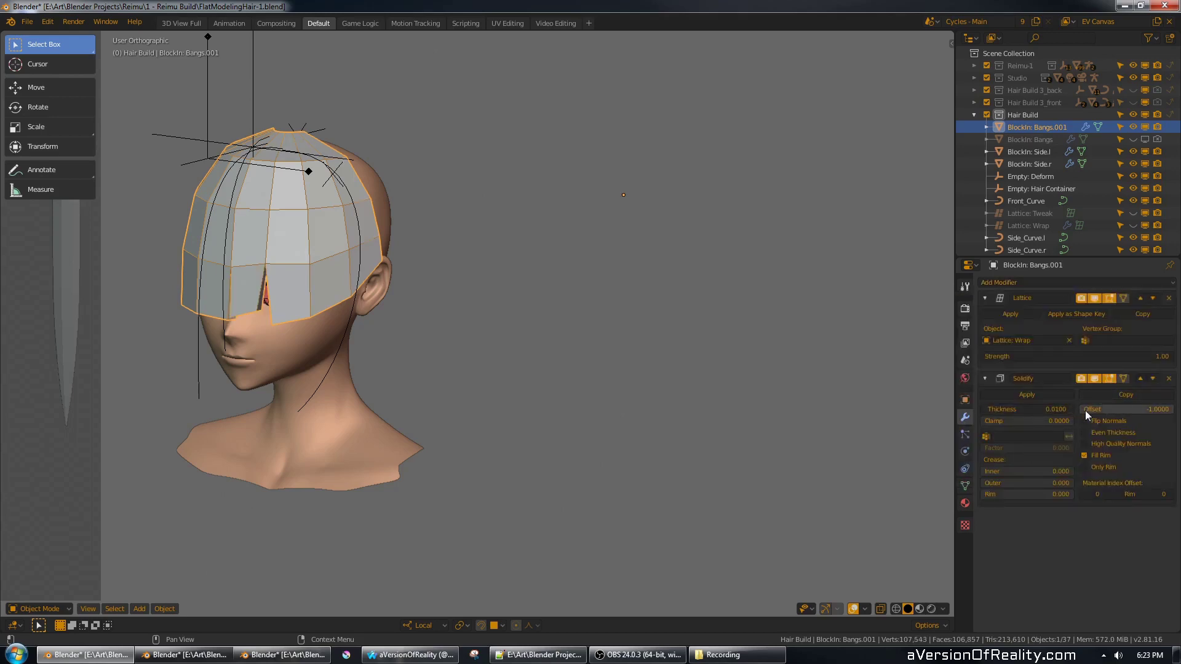
middle_drag(733, 382, 699, 367)
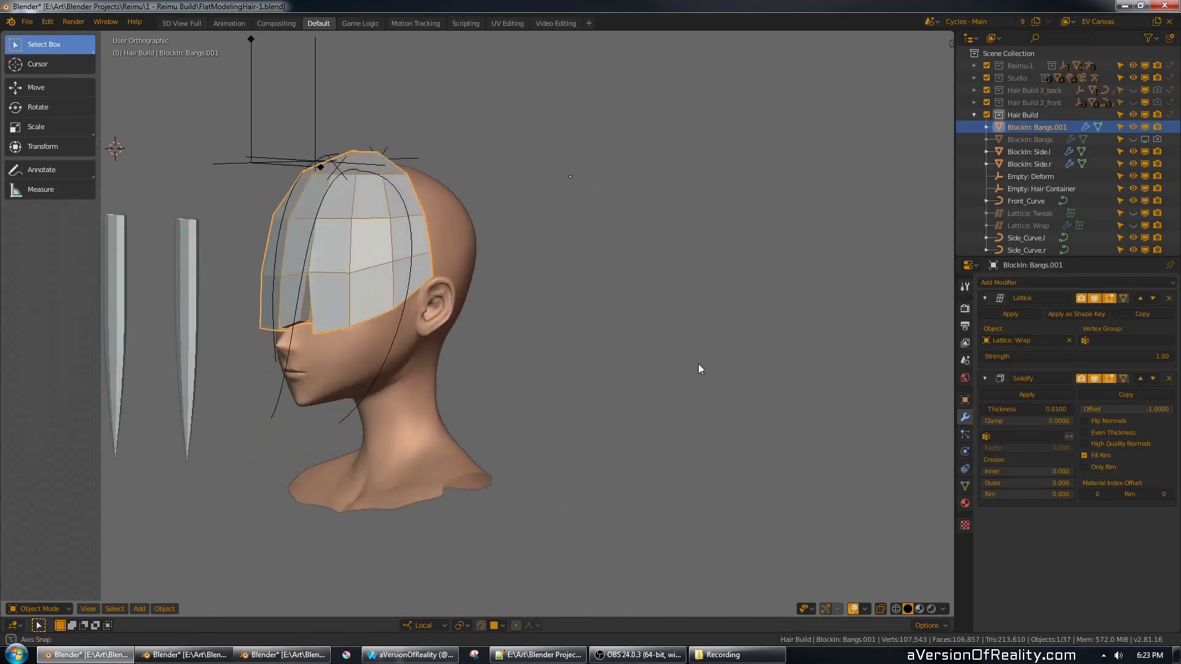
click(1024, 408)
text(0.0)
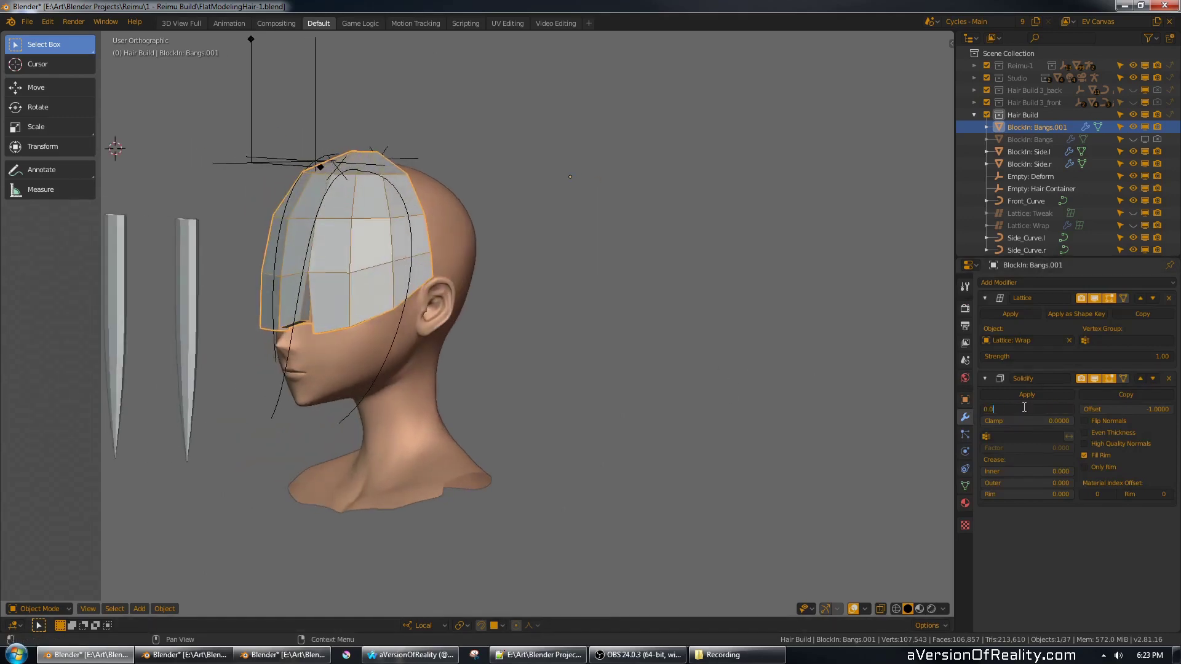
text(05)
key(Return)
- Add a Subdivision Surface modifier to the bangs copy below the Solidify modifier
shift+middle_drag(489, 275, 703, 274)
scroll(704, 275, up, 2)
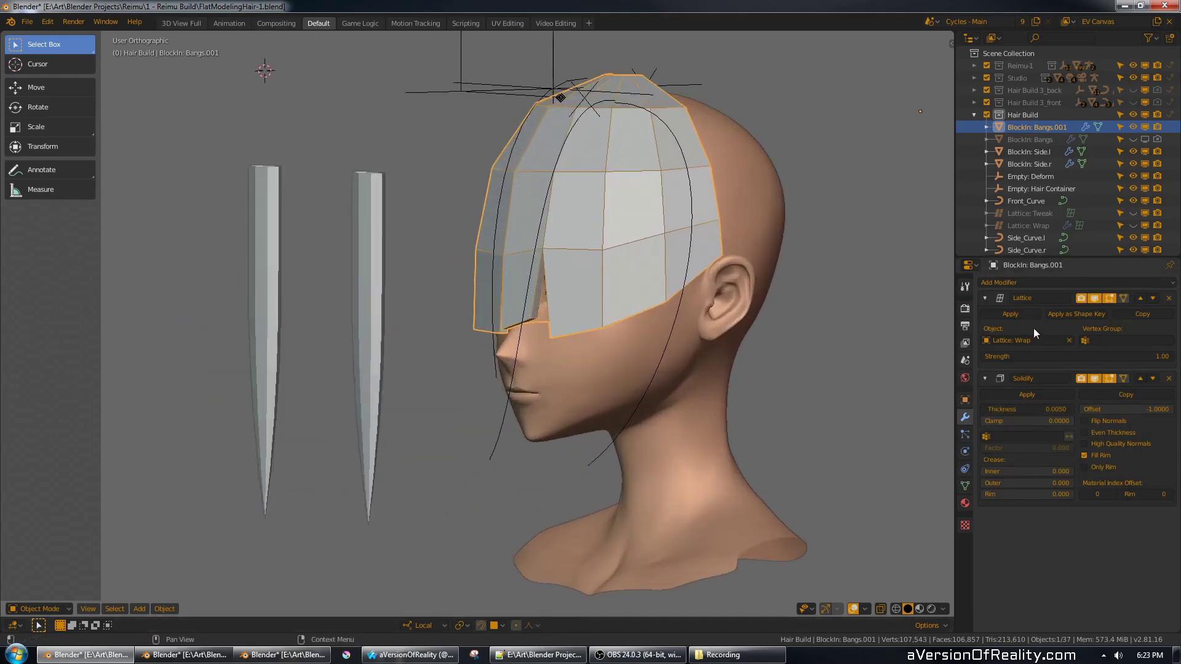
click(1039, 285)
click(986, 457)
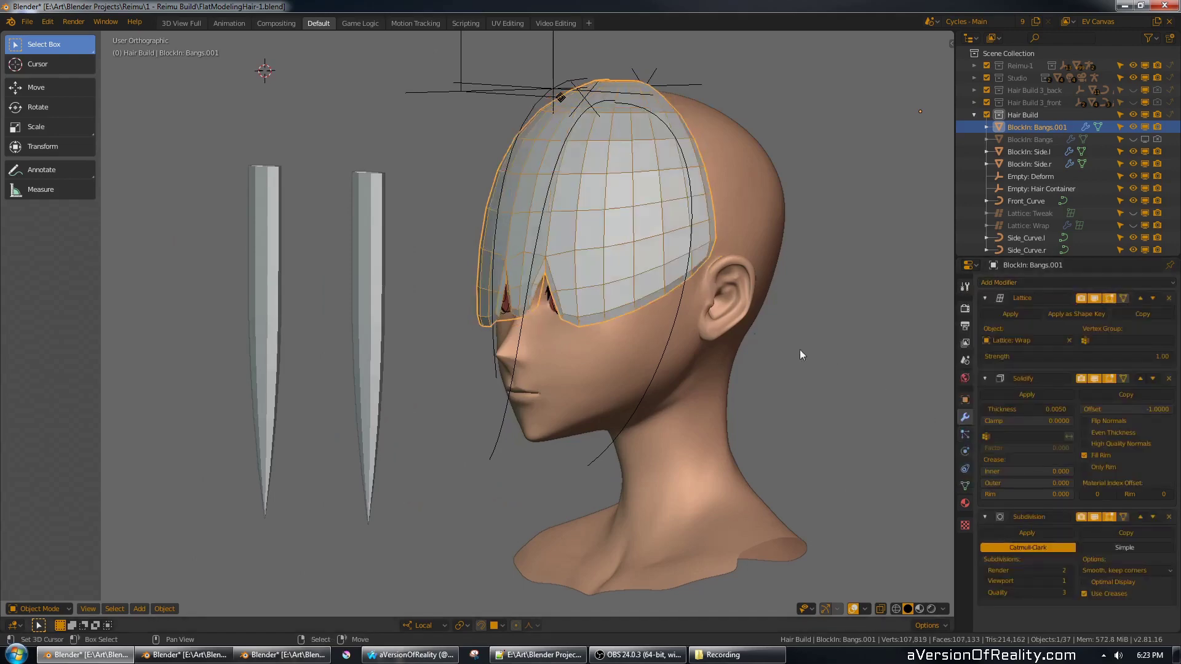
middle_drag(621, 316, 667, 327)
- Crease the two vertical edge runs above the splits in the flat bangs mesh with a factor of 1
key(Tab)
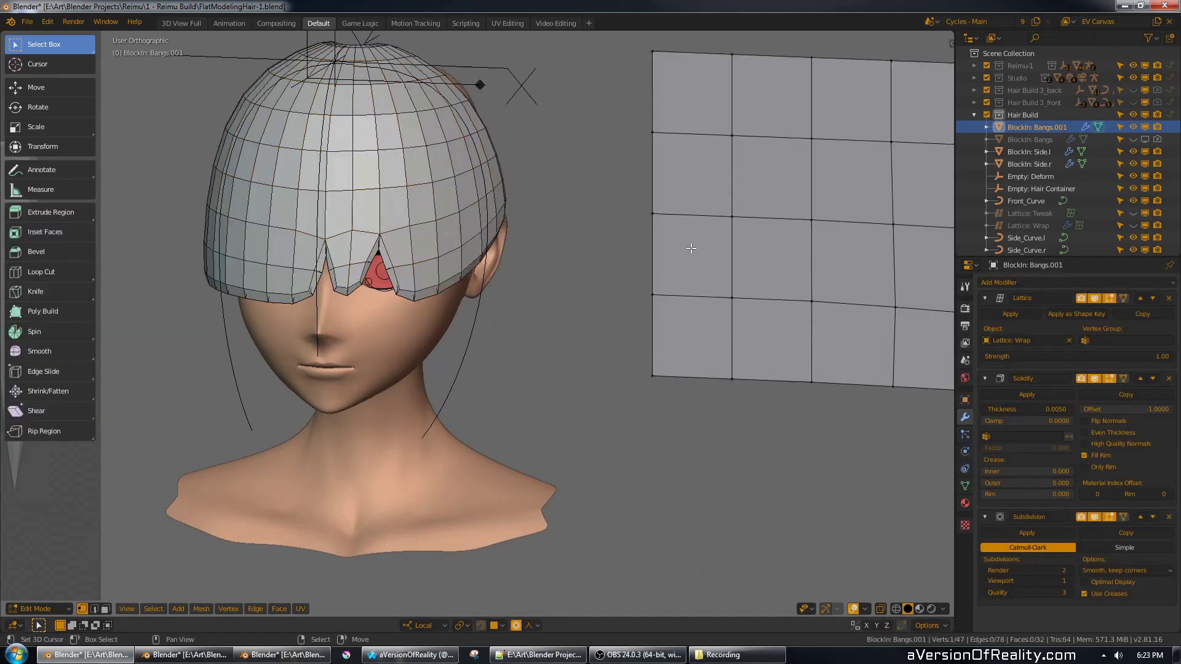
scroll(691, 249, down, 3)
alt+right_click(809, 287)
key(shift+e)
key(1)
key(Return)
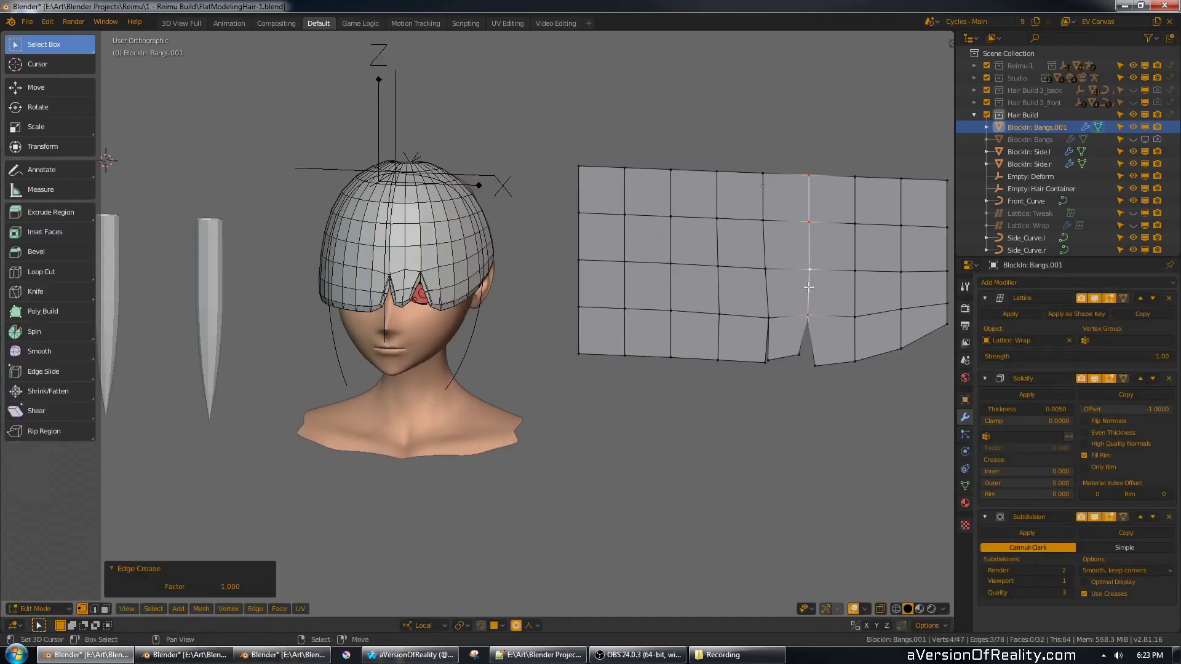
alt+right_click(767, 295)
key(shift+e)
key(1)
key(Return)
- Crease the bottom edges of the middle strand and of both side sections with a factor of 1
alt+right_click(784, 353)
key(shift+e)
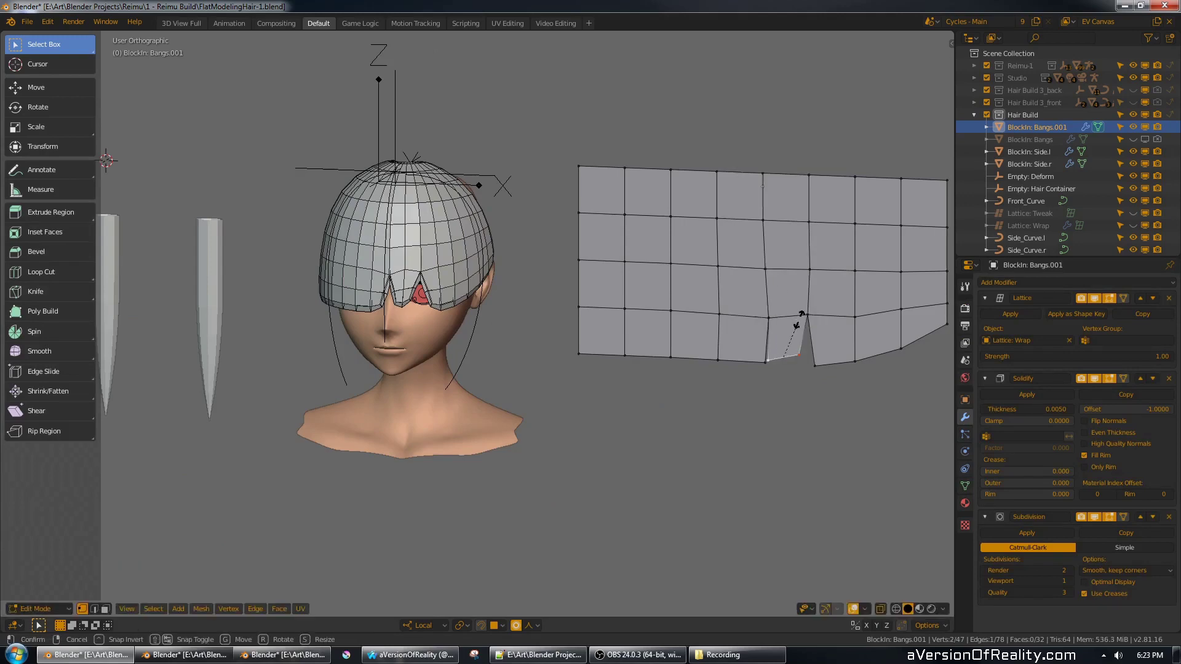
key(1)
key(Return)
alt+right_click(738, 360)
key(shift+e)
key(1)
key(Return)
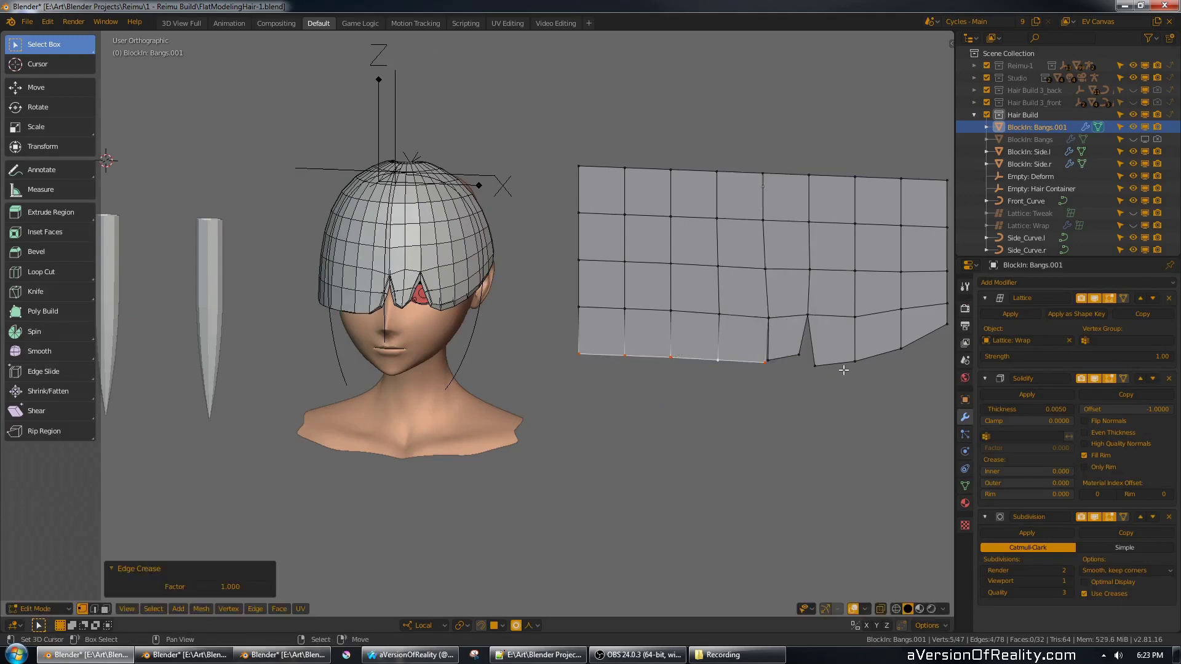
right_click(850, 357)
alt+right_click(851, 355)
key(shift+e)
key(1)
key(Return)
middle_drag(851, 353, 747, 283)
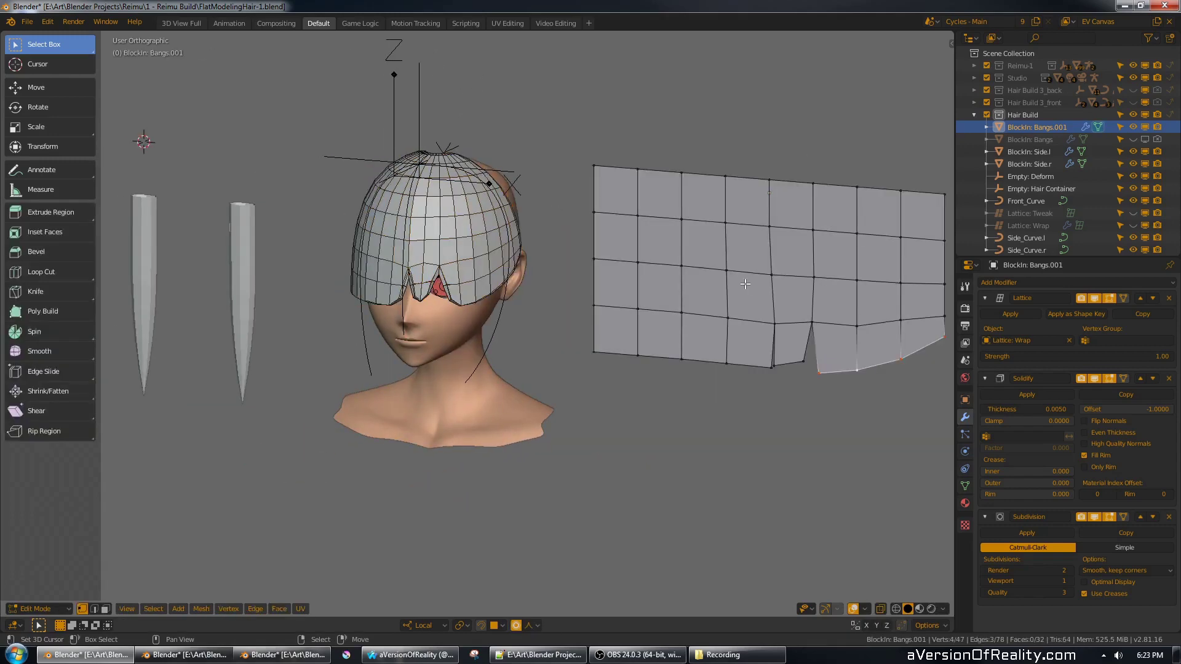
scroll(701, 275, up, 2)
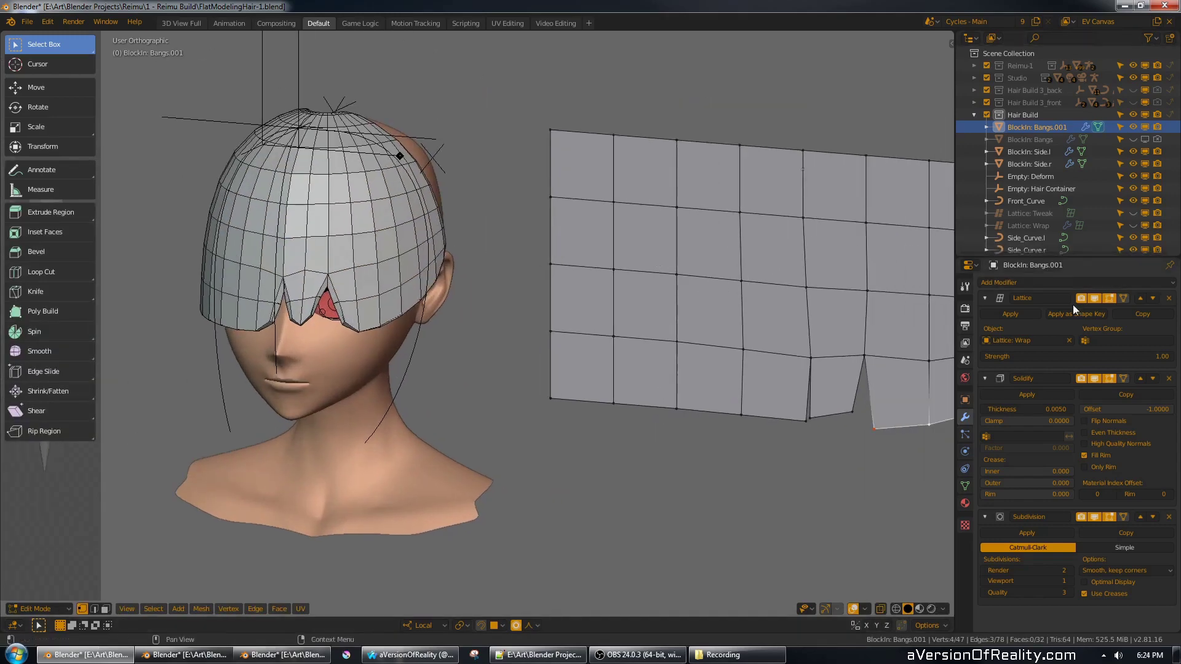
- Remove the Solidify and Subdivision modifiers from the bangs copy and switch it to Sculpt Mode
click(1168, 379)
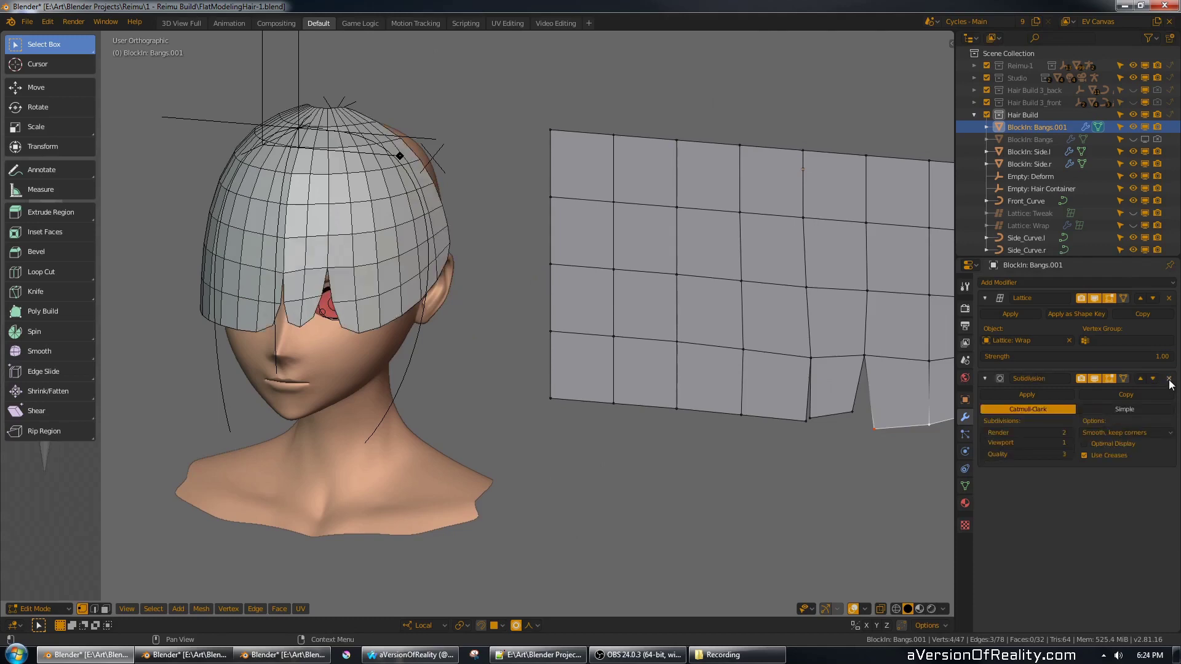
click(1169, 380)
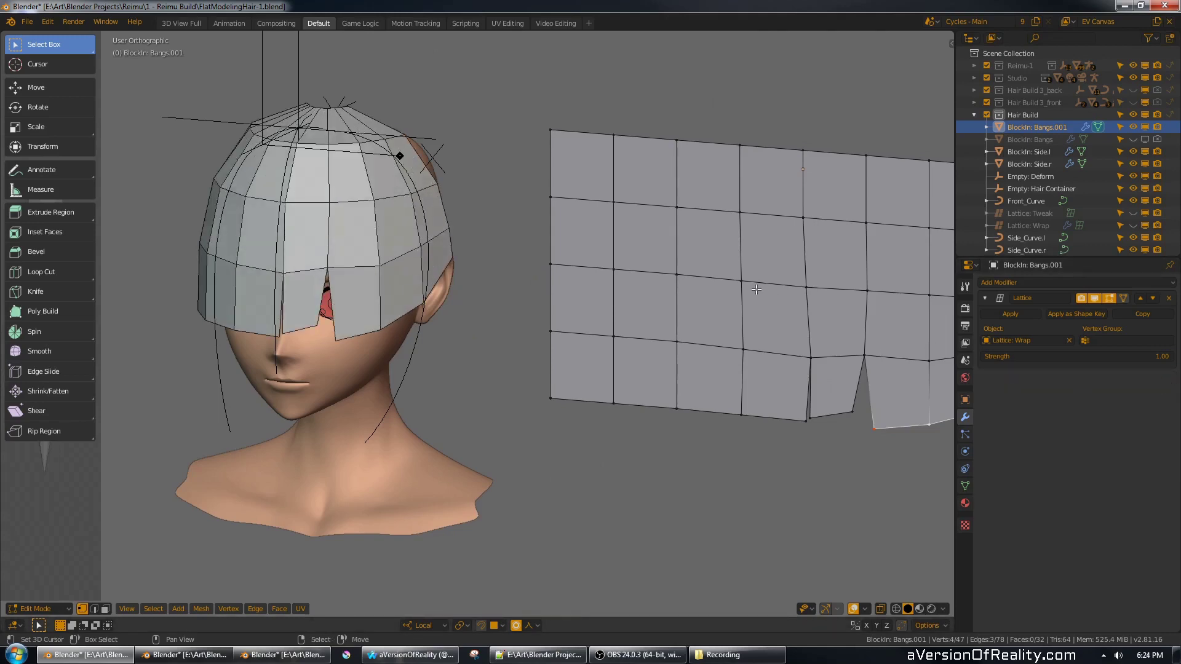
key(Tab)
key(ctrl+Tab)
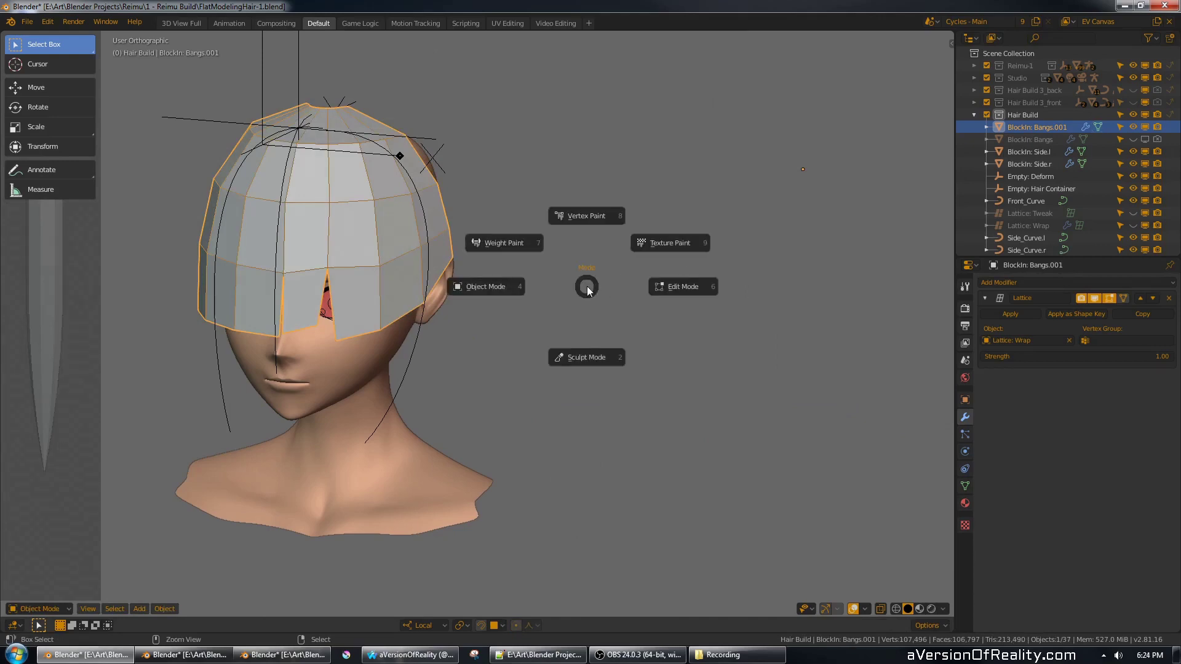
click(591, 349)
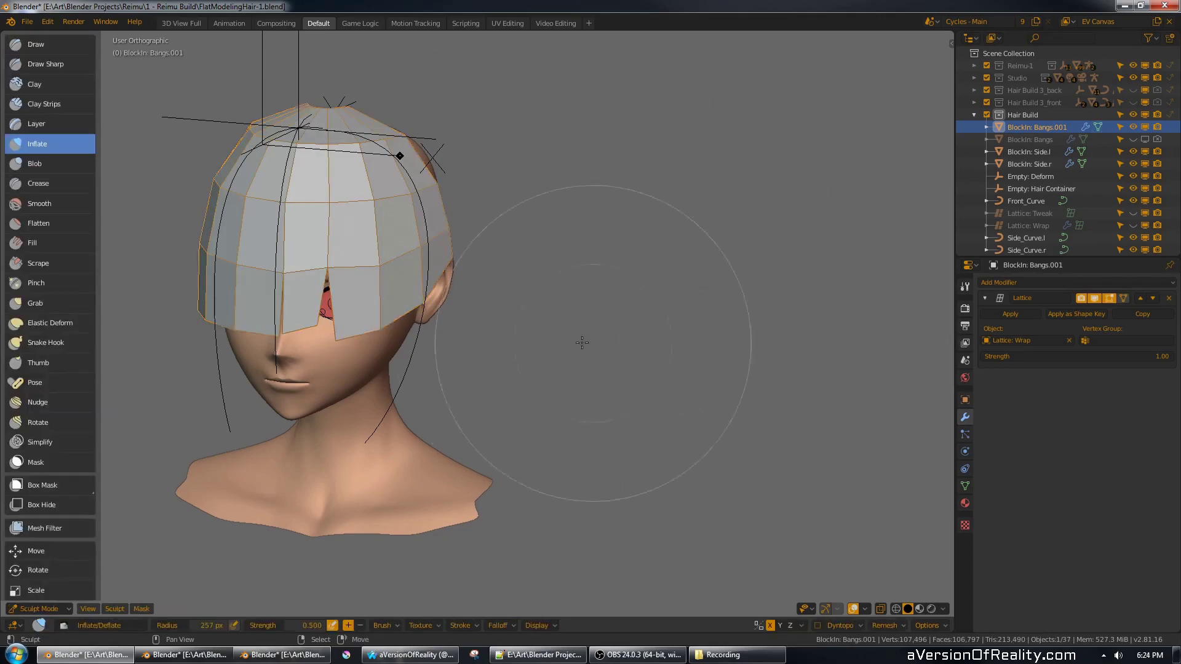
- Reshape the wrapped bangs copy around the split and the side of the face with Grab brush strokes
mouse_move(382, 255)
middle_down()
mouse_move(447, 293)
mouse_move(414, 227)
middle_up()
key(g)
mouse_move(392, 386)
mouse_down()
mouse_move(406, 359)
mouse_move(418, 365)
mouse_move(385, 429)
mouse_move(424, 382)
mouse_up()
mouse_move(465, 371)
middle_down()
mouse_move(622, 372)
mouse_move(458, 363)
middle_up()
shift+middle_drag(452, 308, 582, 355)
scroll(573, 348, up, 2)
drag(387, 292, 433, 305)
middle_drag(432, 306, 465, 232)
shift+middle_drag(458, 455, 588, 244)
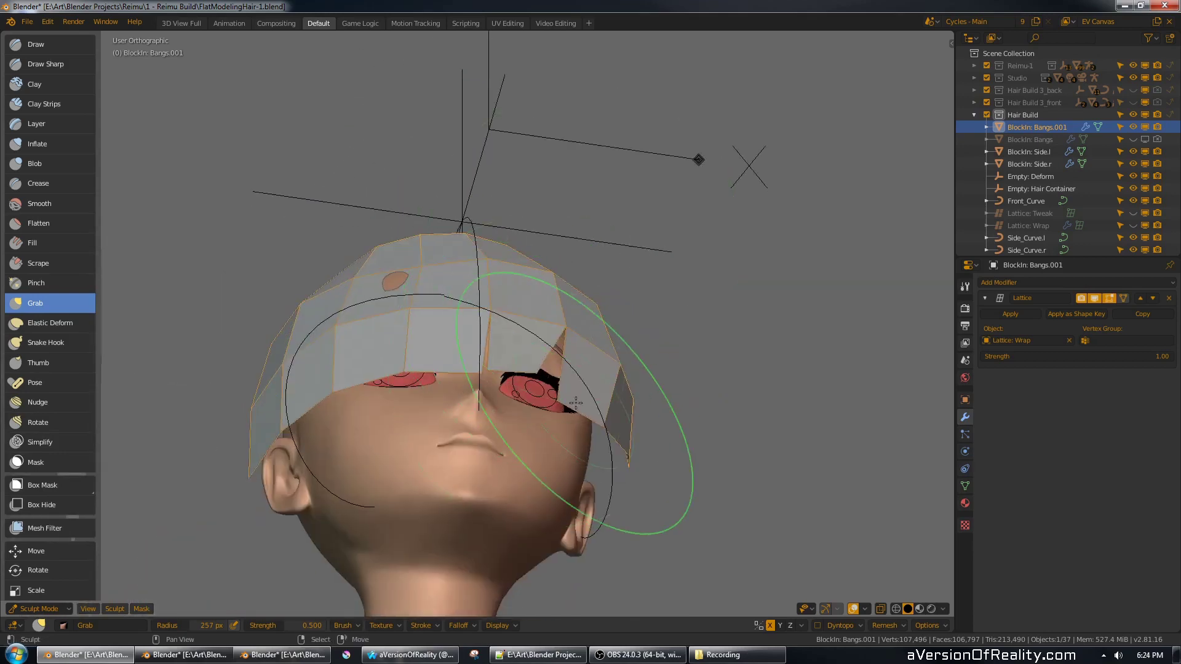
drag(623, 363, 617, 374)
- Turn off the Lattice modifier in the viewport to examine the sculpted mesh flat from the front, and turn it back on
scroll(654, 369, down, 4)
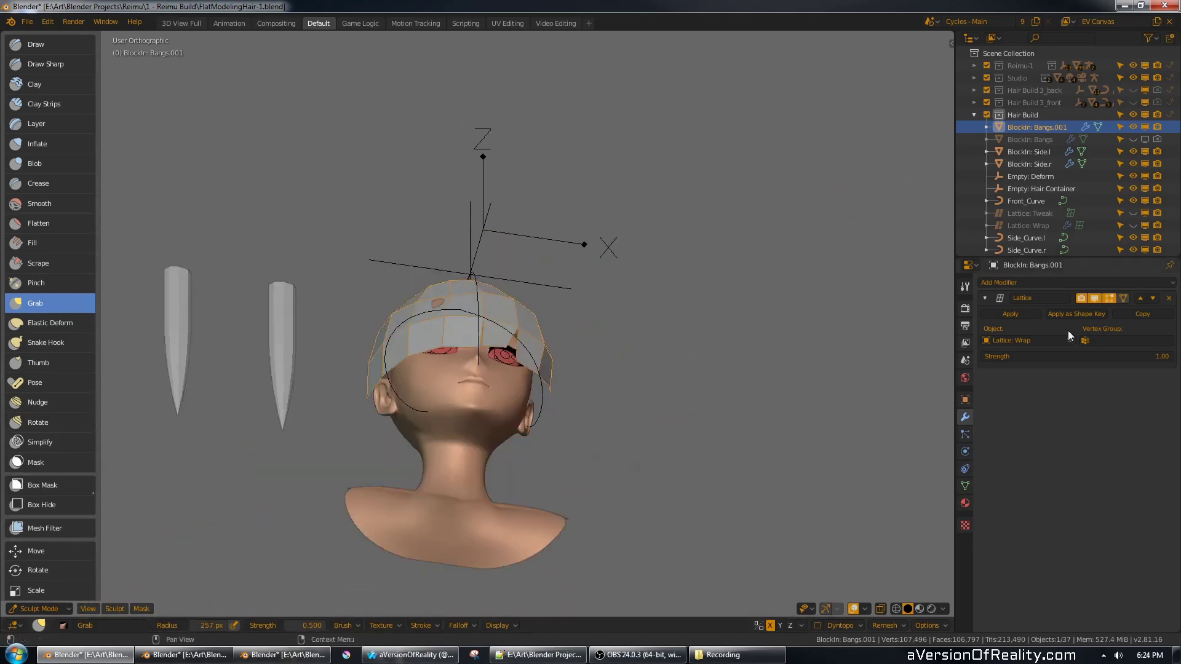
click(1096, 299)
middle_drag(769, 282, 688, 397)
shift+middle_drag(828, 464, 661, 372)
middle_drag(662, 372, 668, 344)
key(KP_1)
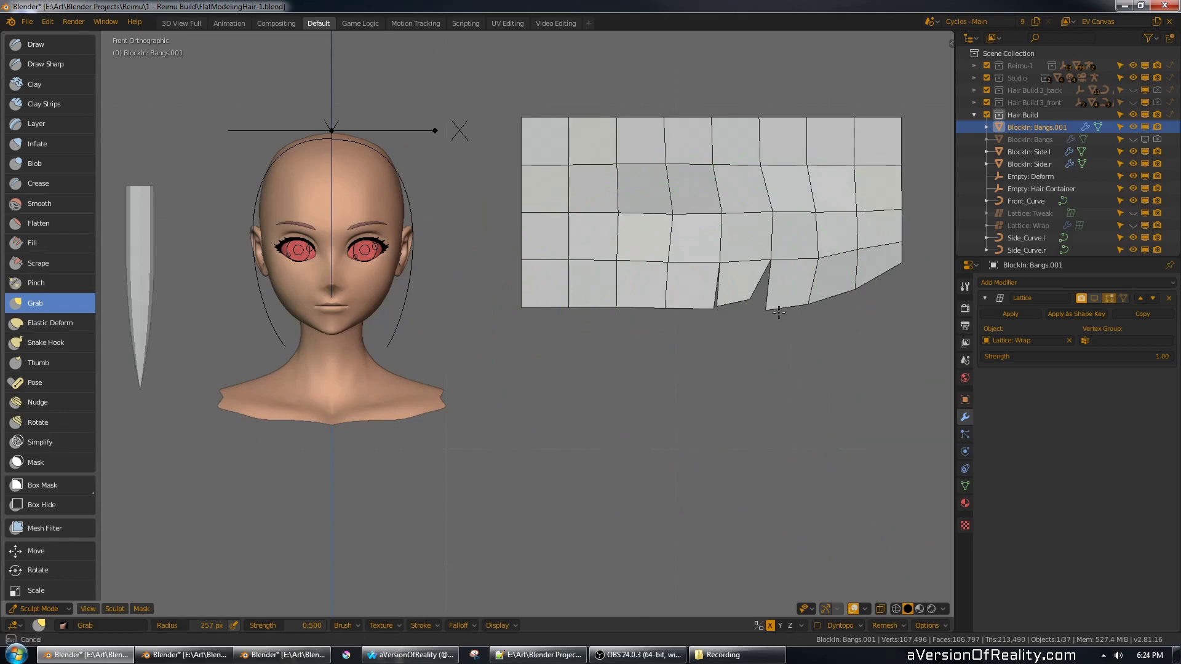
click(1096, 300)
shift+middle_drag(569, 181, 632, 277)
scroll(640, 275, up, 1)
scroll(631, 277, up, 1)
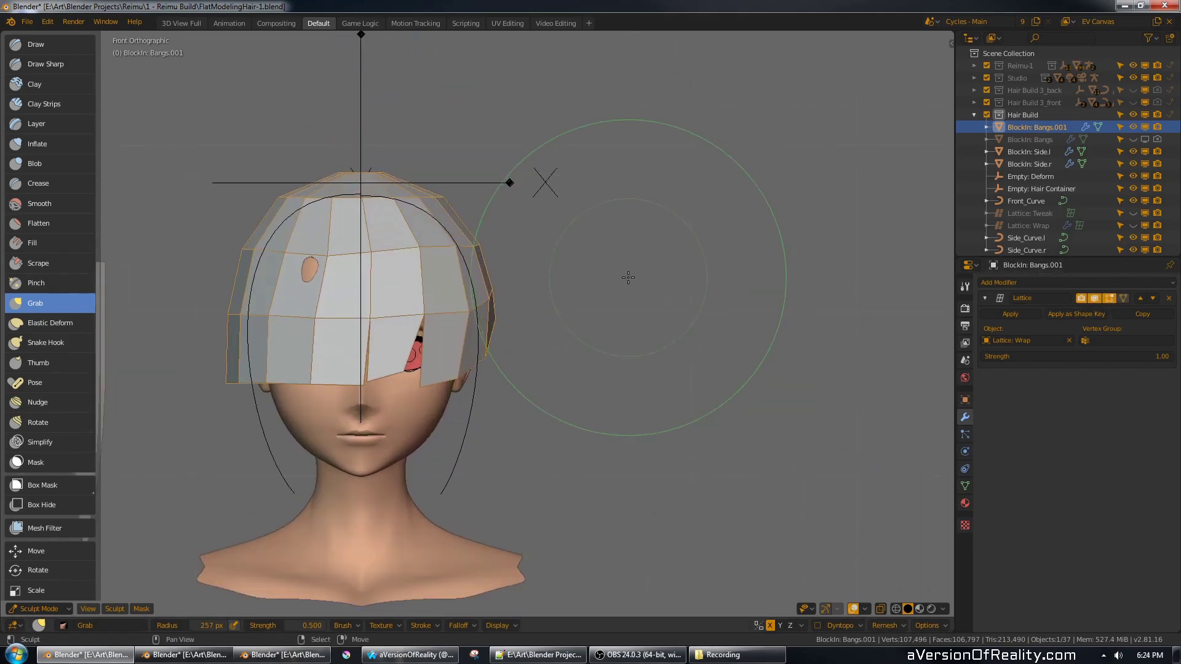
- Return to Object Mode and delete the bangs copy
key(ctrl+Tab)
click(535, 277)
scroll(689, 278, down, 2)
shift+middle_drag(693, 278, 596, 258)
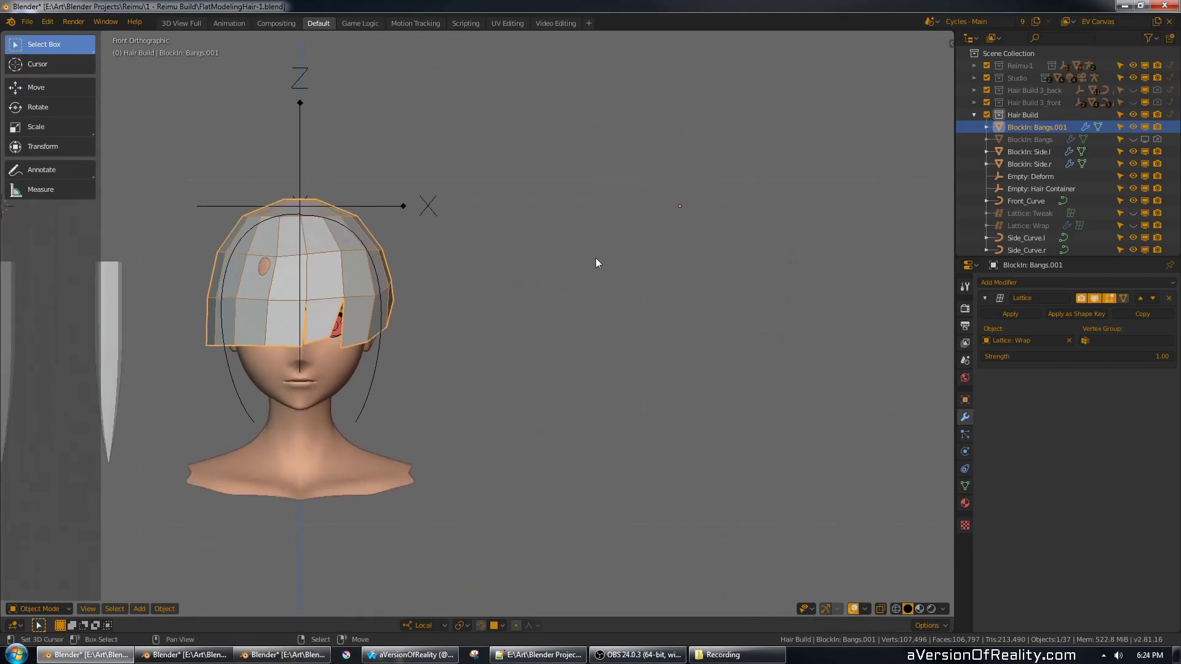
key(x)
click(593, 257)
- Show and select the original BlockIn: Bangs, collapse its Lattice modifier settings, and hide the mesh again
click(1133, 126)
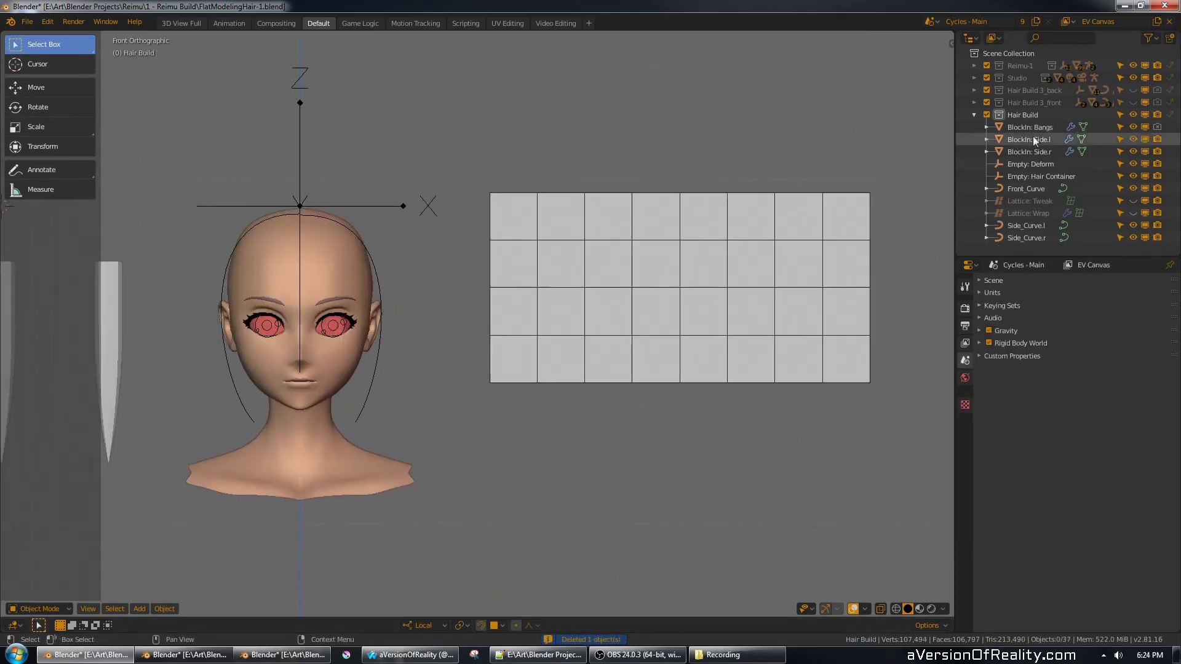
right_click(732, 231)
middle_drag(732, 230, 689, 249)
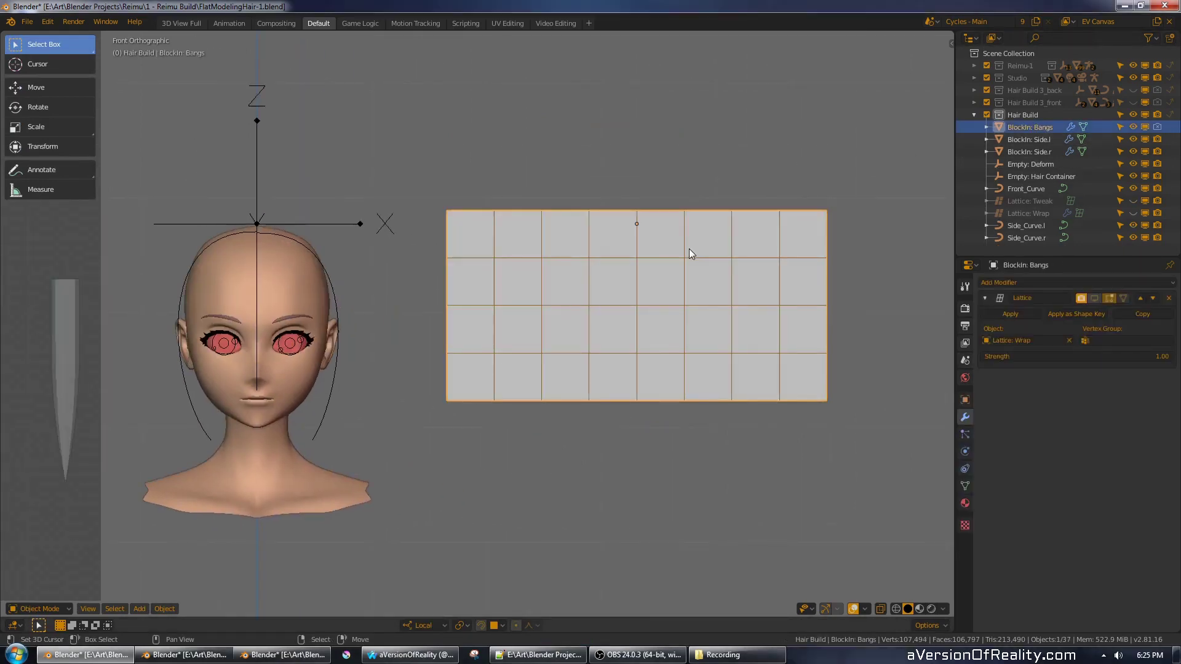
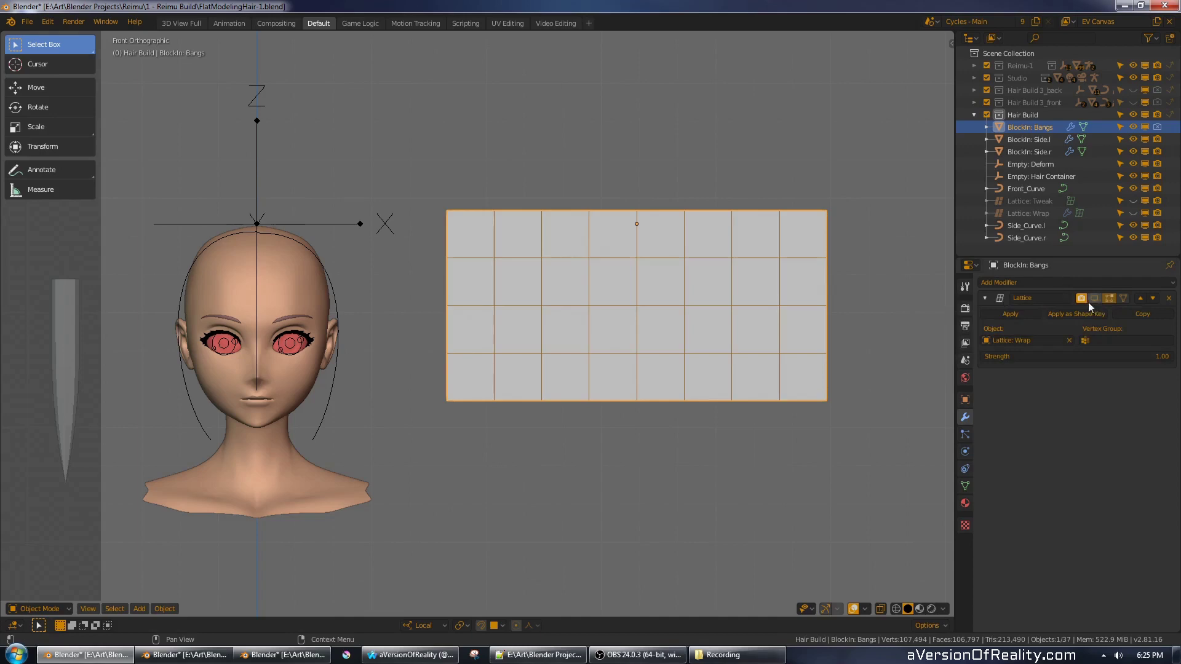
click(981, 298)
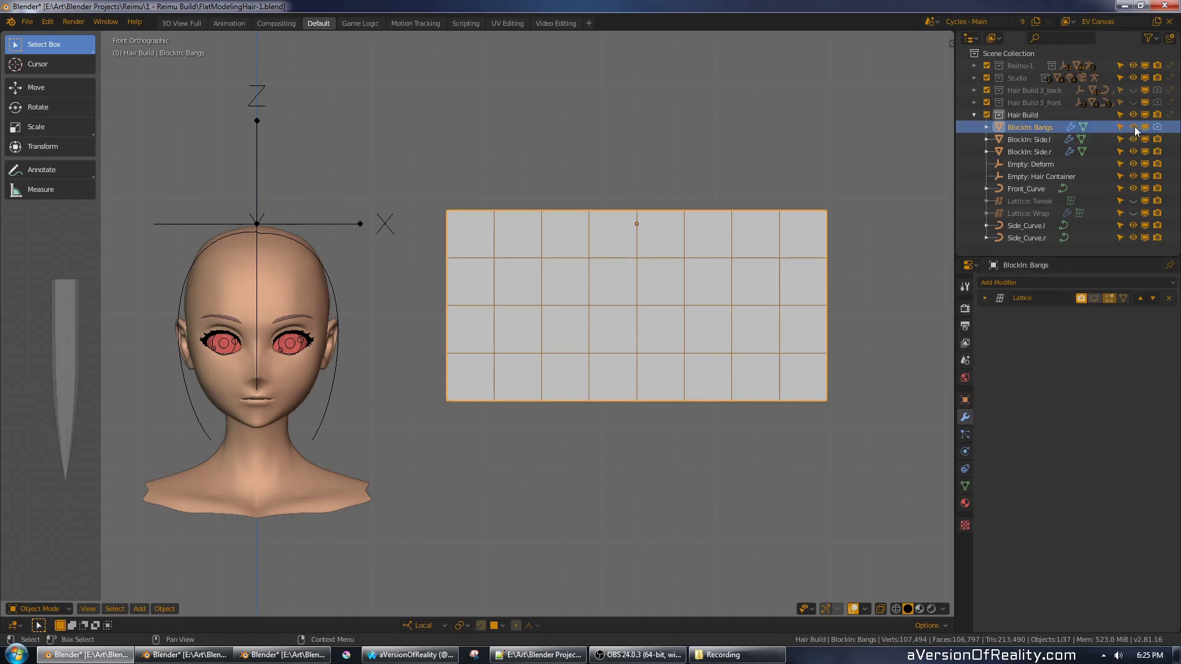
click(1133, 126)
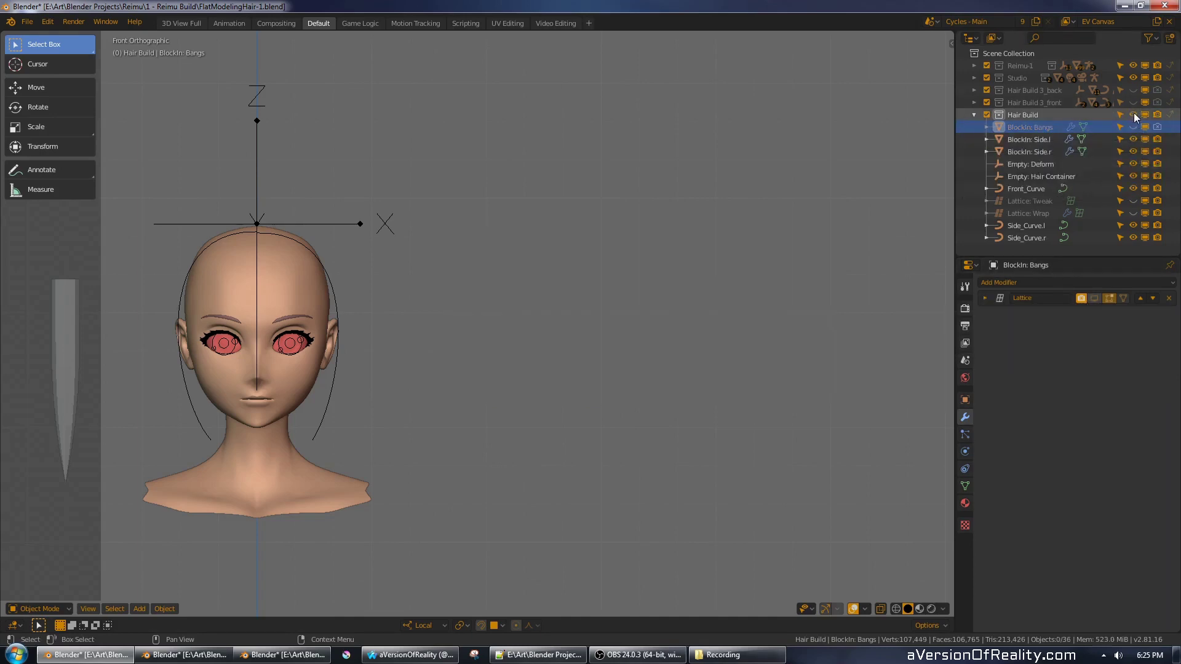
- Hide the Hair Build collection and show the Hair Build 3_front collection
click(1133, 114)
click(1133, 103)
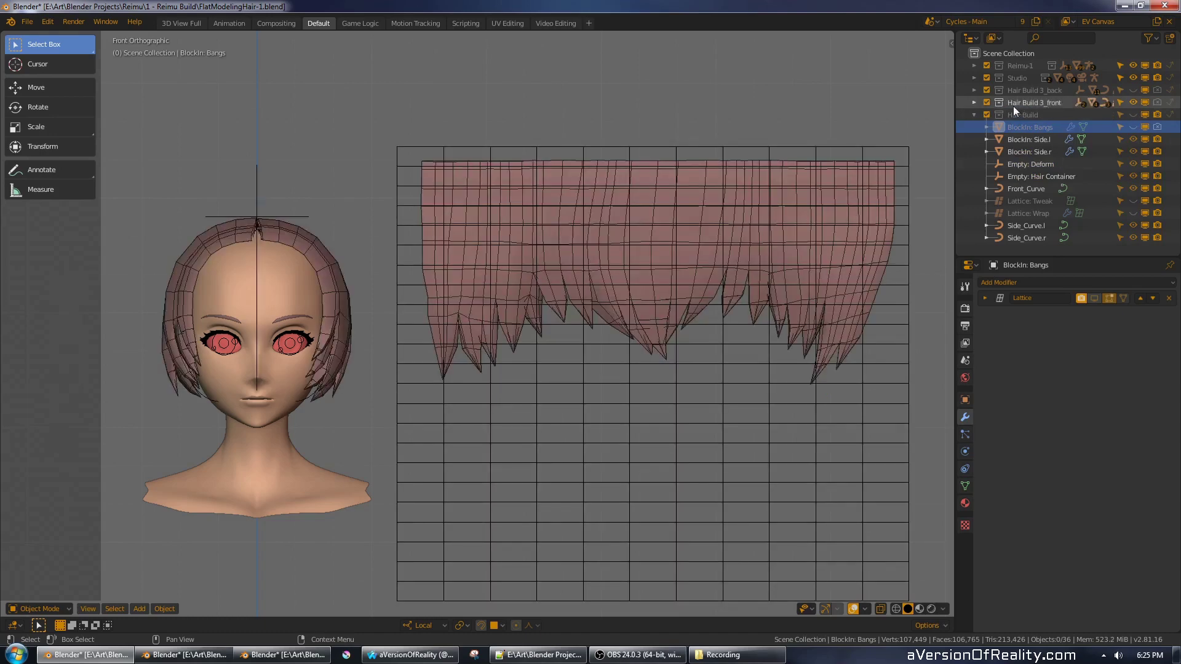
- Open the Bangs_blockIn.004 mesh in Edit Mode and examine its strand geometry in perspective and from the front
click(822, 162)
shift+middle_drag(836, 171, 821, 179)
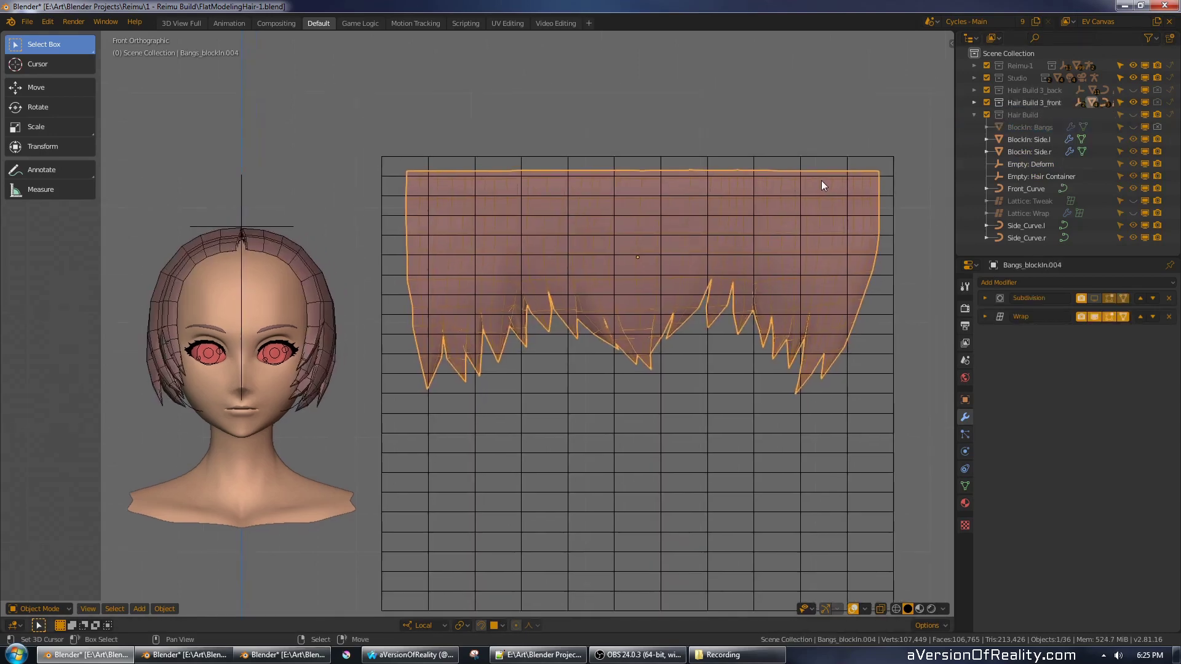
scroll(630, 284, up, 2)
key(Tab)
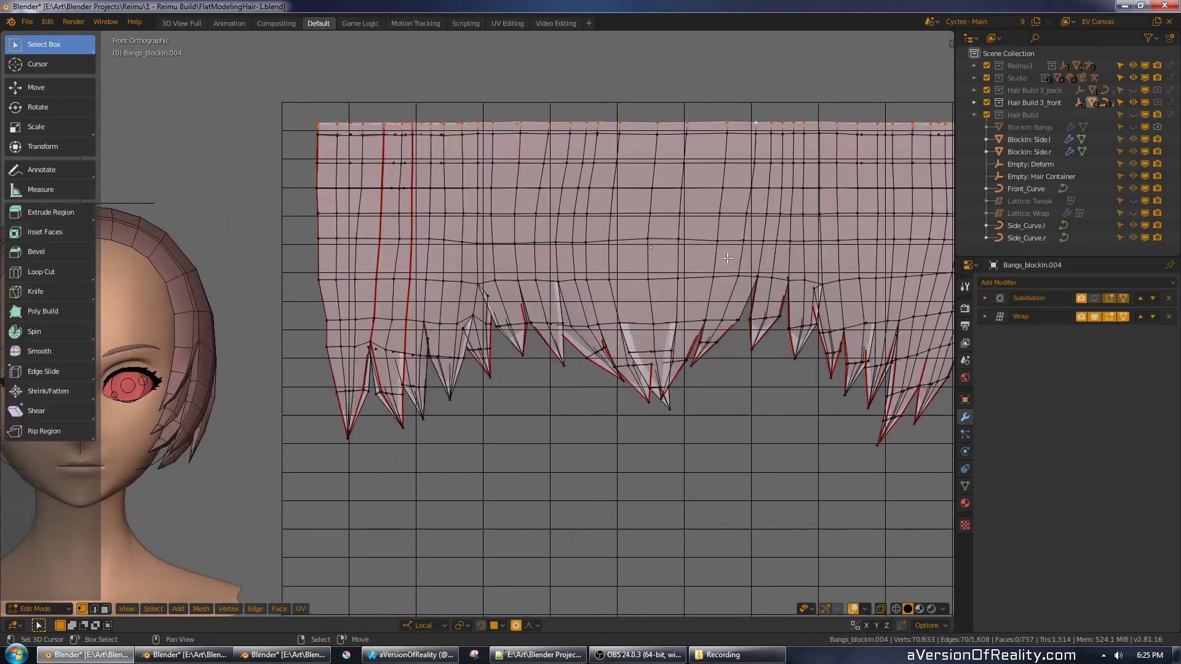
middle_drag(665, 283, 677, 251)
scroll(677, 251, up, 3)
middle_drag(554, 257, 600, 258)
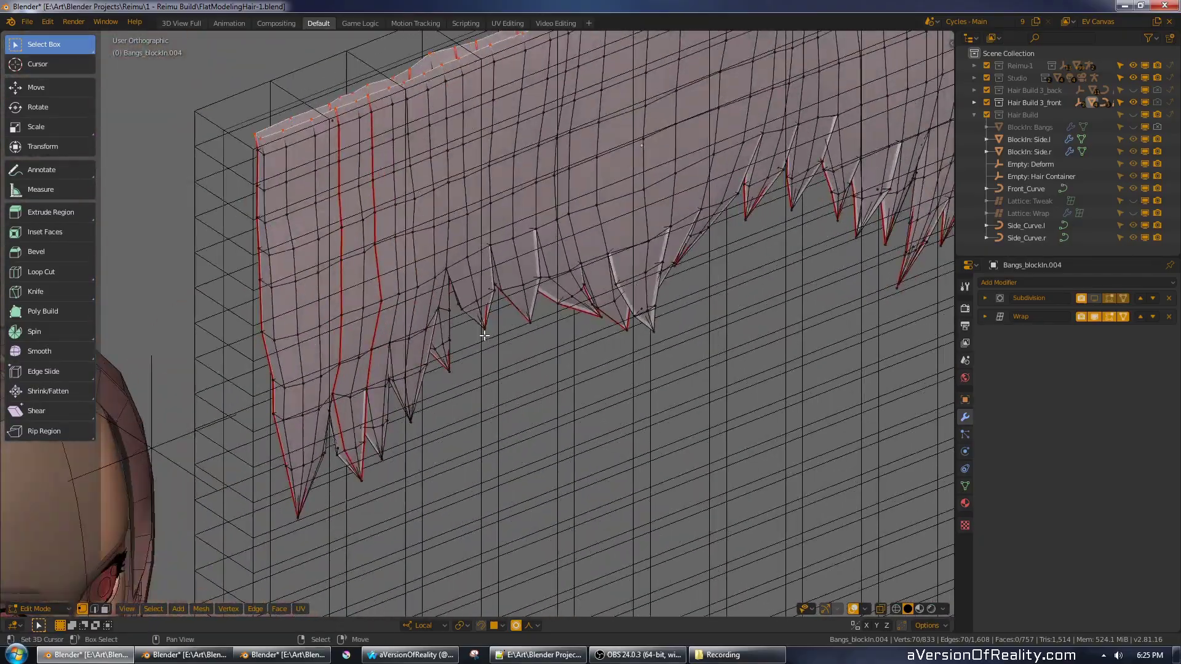
scroll(609, 236, down, 1)
key(KP_5)
middle_drag(754, 218, 384, 263)
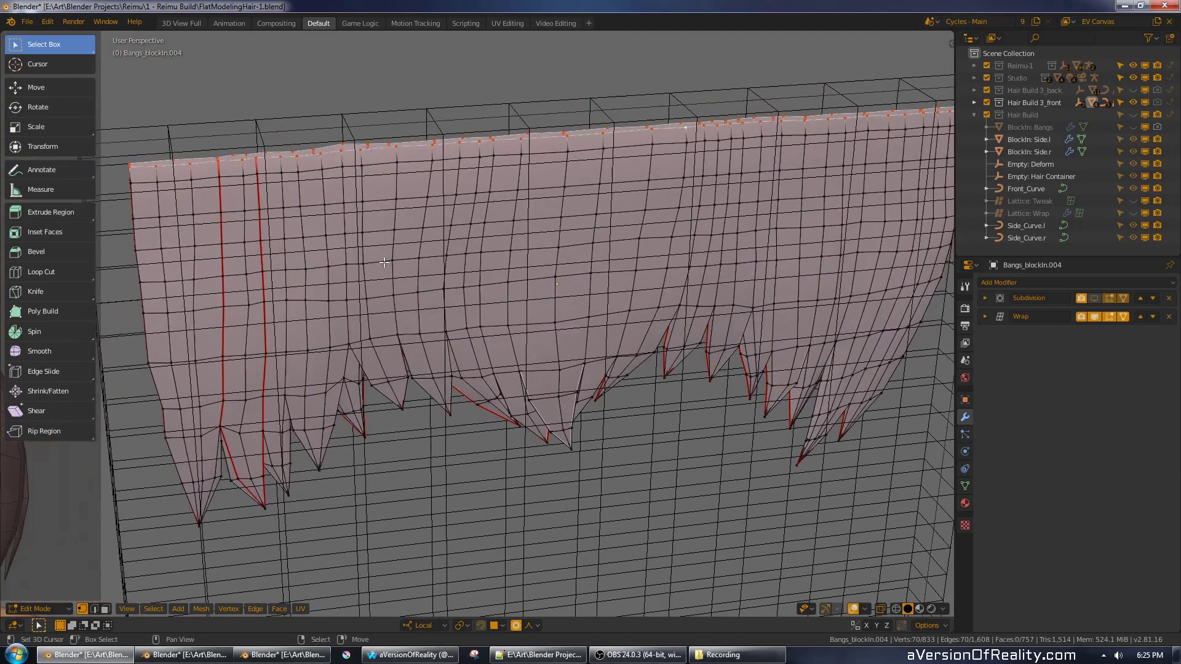
key(KP_1)
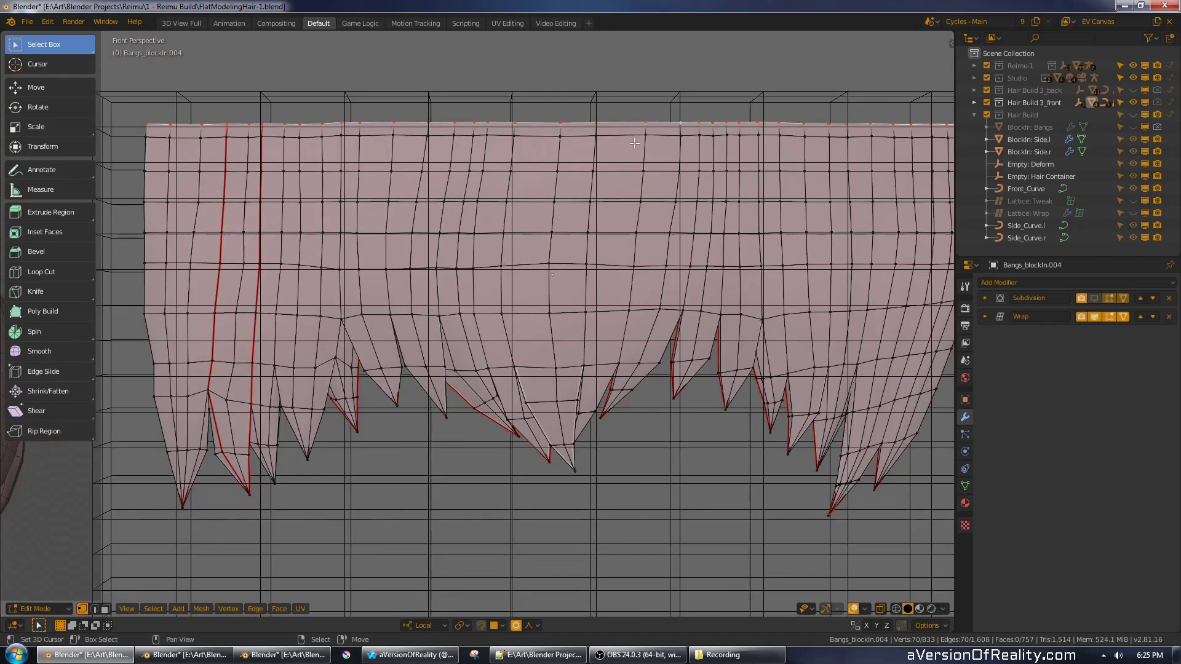
- Select the bangs' horizontal edge loops one at a time, from just below the top edge down to where the strands split
alt+click(372, 137)
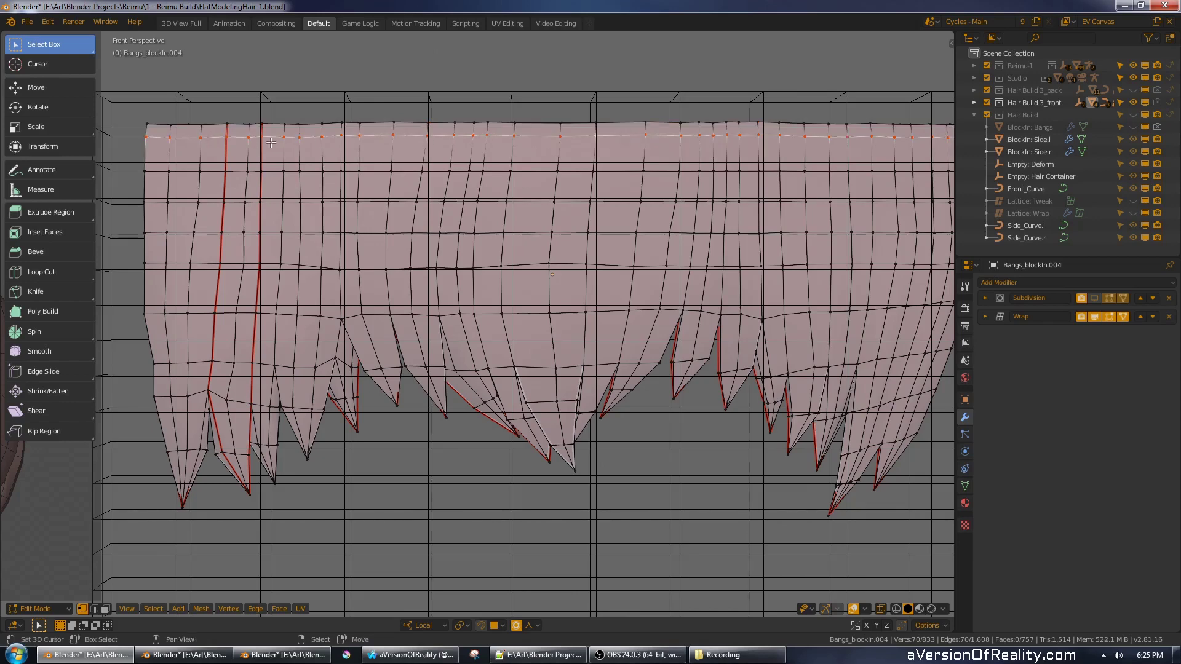
alt+right_click(576, 171)
alt+right_click(570, 201)
alt+right_click(568, 234)
alt+right_click(569, 266)
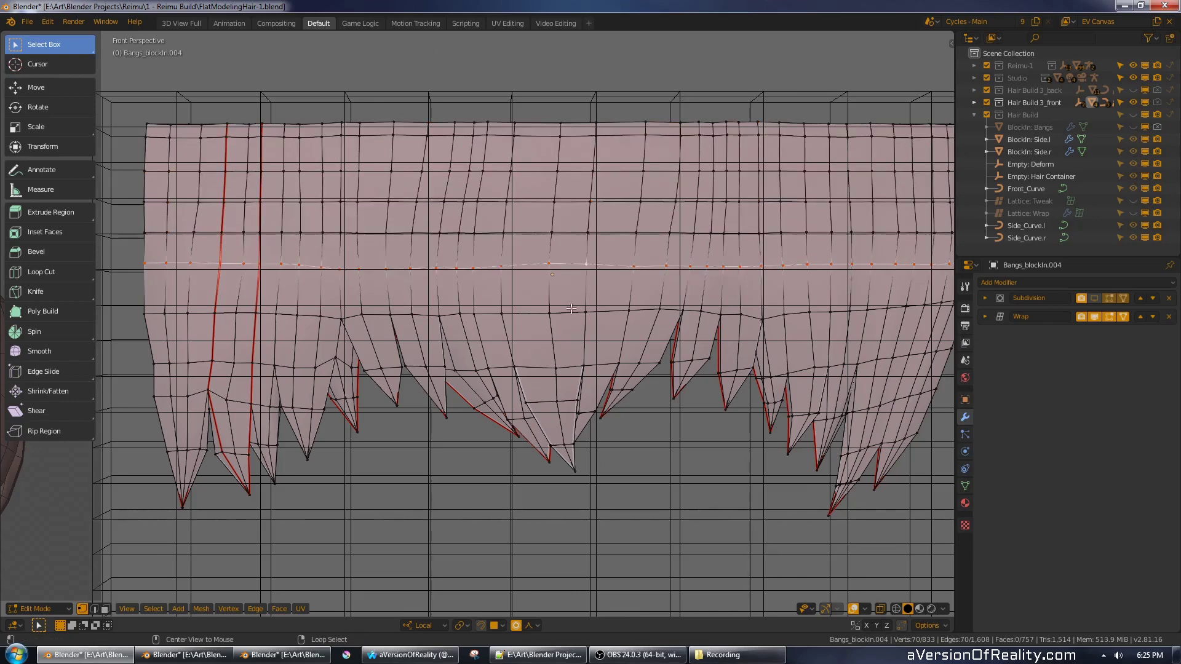
alt+right_click(571, 312)
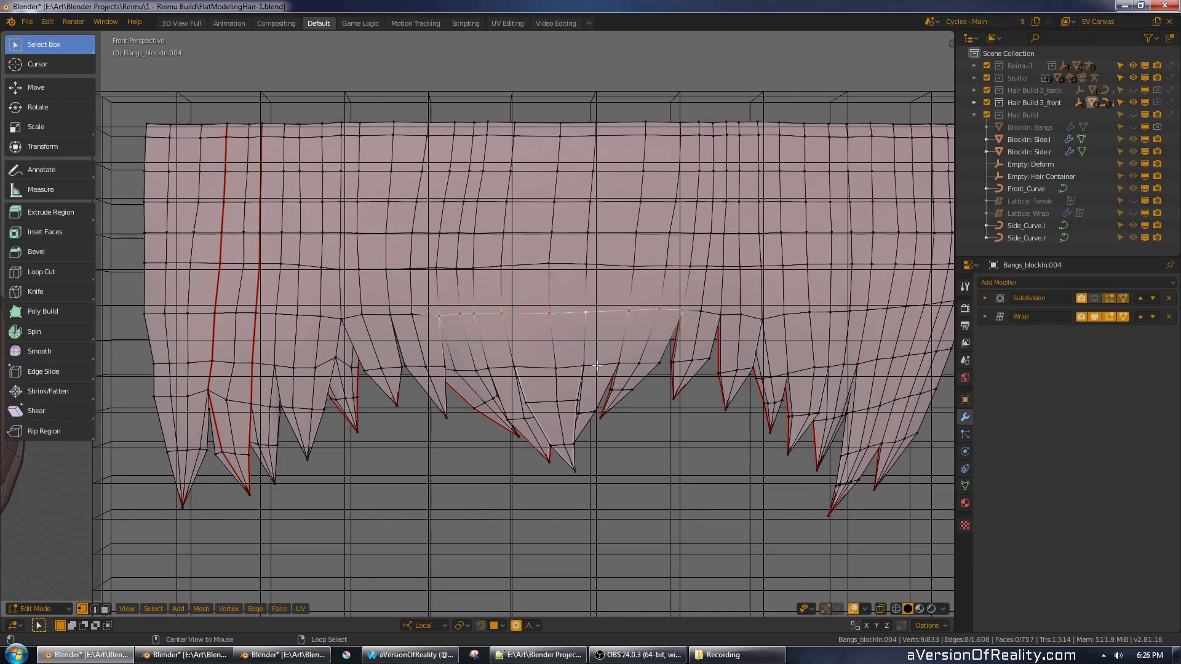
- Clear the selection, examine the bangs' strand tips up close, and return to Object Mode
key(alt+a)
middle_drag(585, 367, 440, 371)
scroll(597, 296, up, 2)
middle_drag(740, 321, 701, 299)
scroll(615, 303, up, 3)
middle_drag(612, 302, 632, 284)
scroll(574, 342, down, 3)
scroll(632, 284, down, 6)
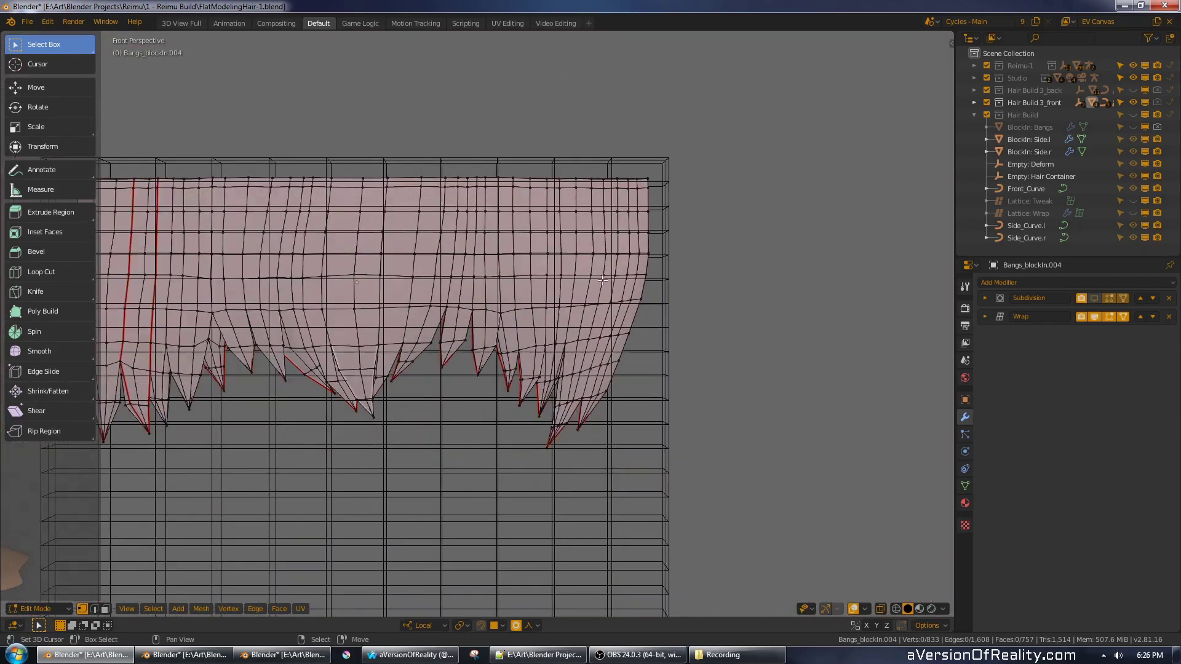
key(Tab)
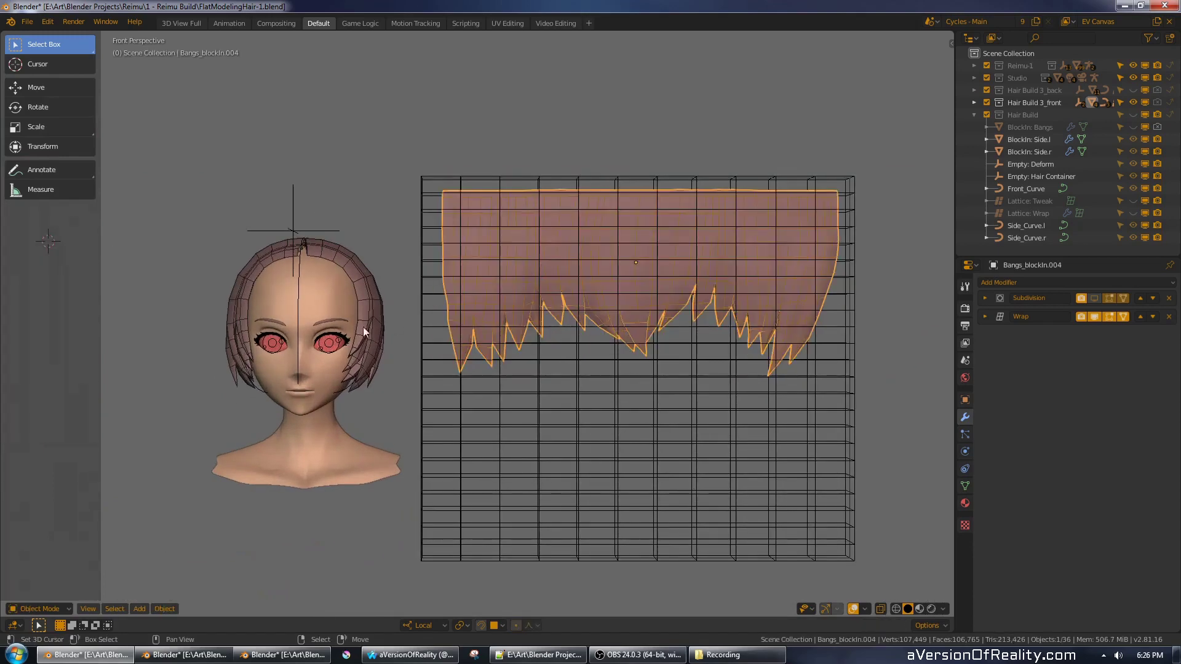
- With the Bangs_Cheeks_blockIn.l.002 side strand in Edit Mode, turn off its Curve modifier and turn on Subdivision in the viewport
right_click(365, 330)
middle_drag(424, 325, 641, 305)
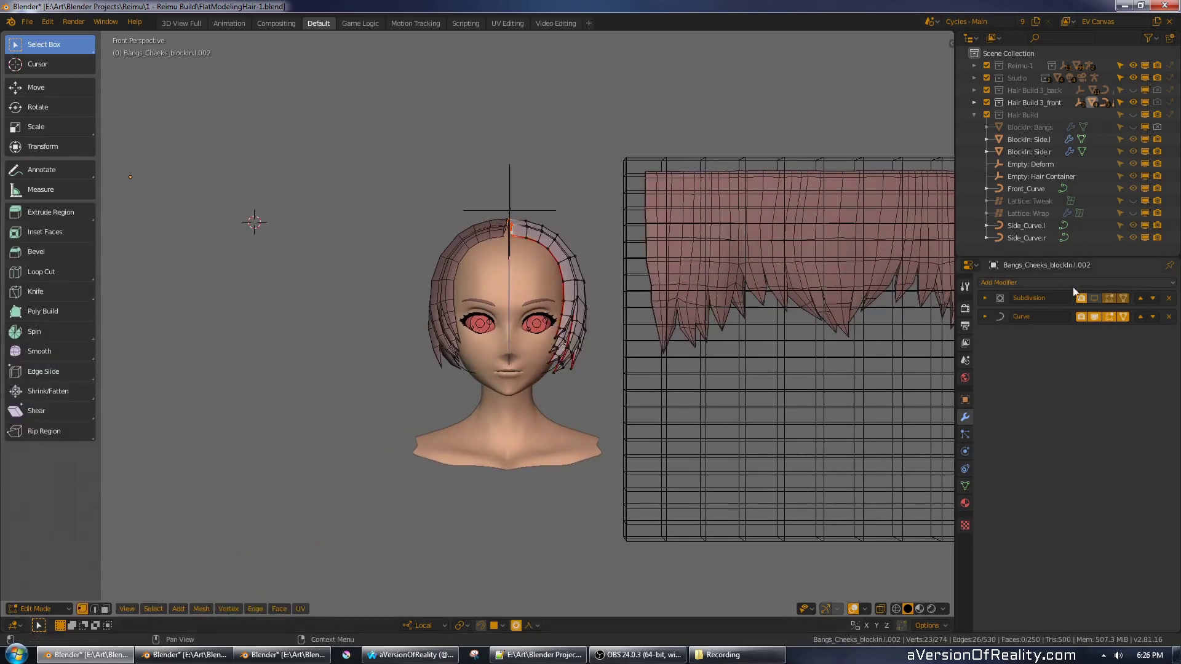
click(1094, 317)
scroll(585, 302, up, 4)
middle_drag(264, 305, 519, 238)
scroll(554, 158, down, 6)
scroll(575, 240, up, 6)
scroll(483, 307, up, 2)
click(1095, 298)
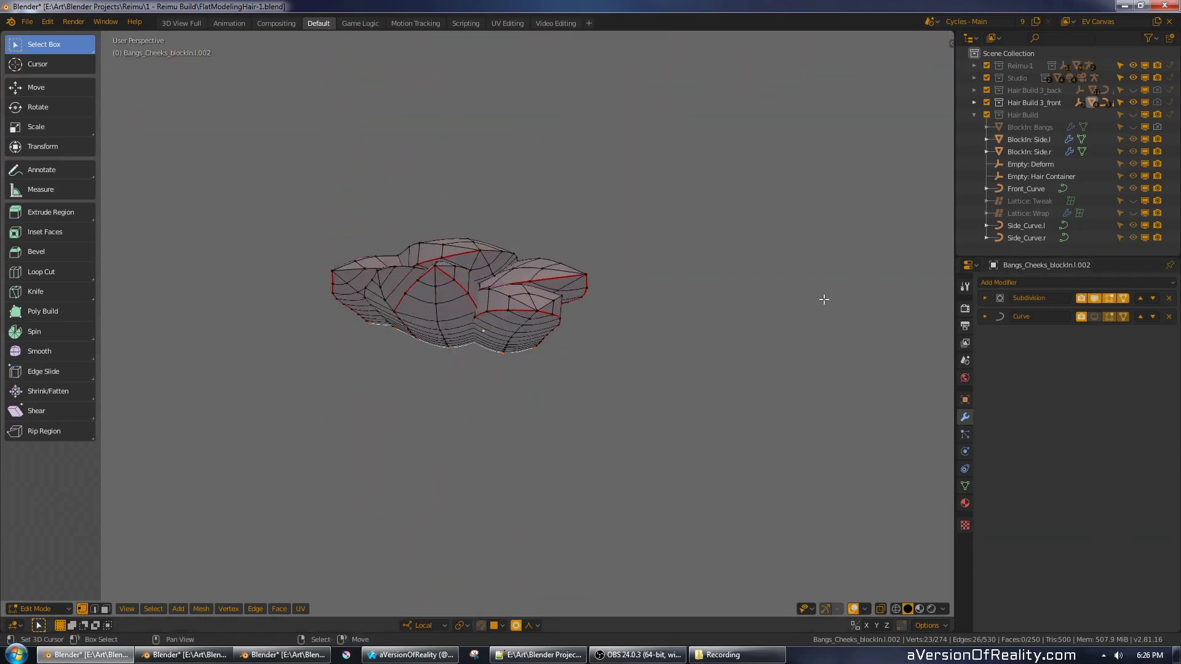
- Examine the undeformed side strand's layers and pointed tips from several angles, and return to Object Mode
middle_drag(590, 221, 557, 234)
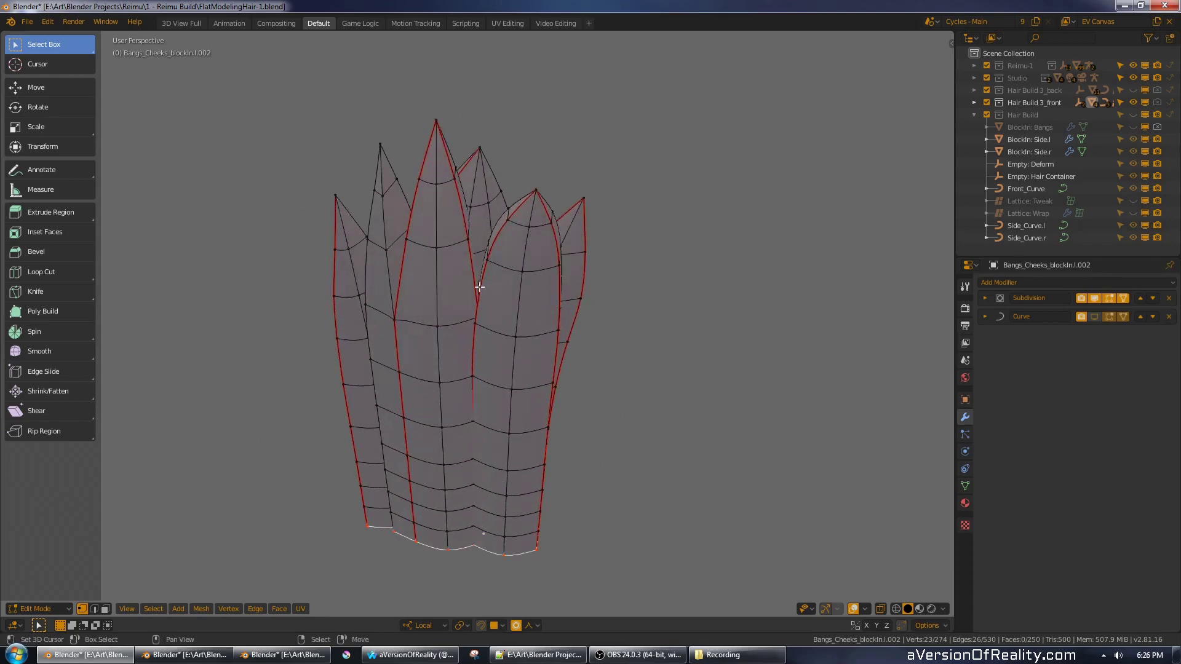
middle_drag(478, 287, 482, 307)
middle_drag(485, 212, 499, 356)
middle_drag(527, 308, 490, 314)
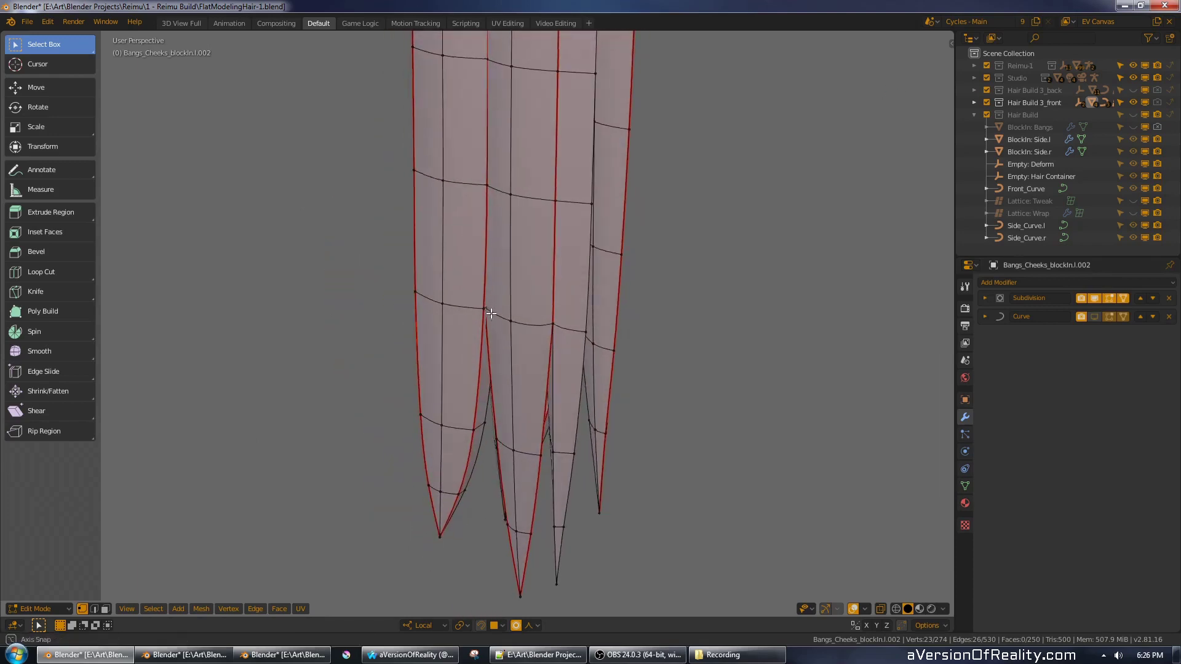
key(KP_1)
scroll(512, 269, down, 10)
key(Tab)
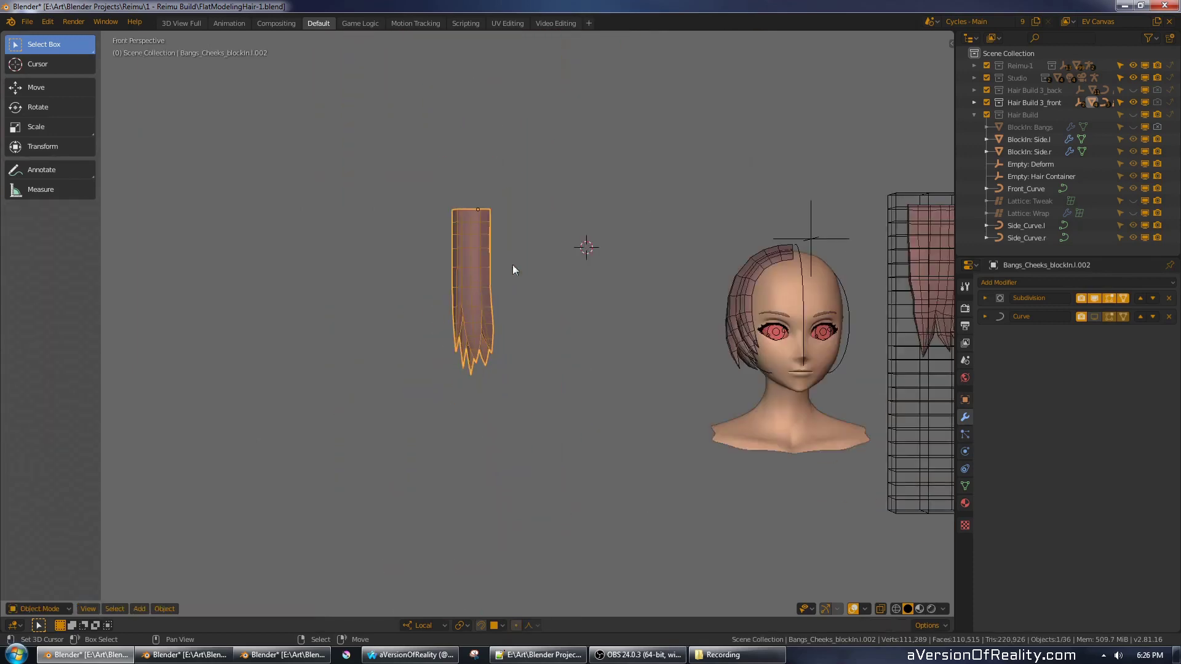
- Compare the flat side strand with the head in front orthographic view, and turn its Subdivision modifier off in the viewport
key(KP_5)
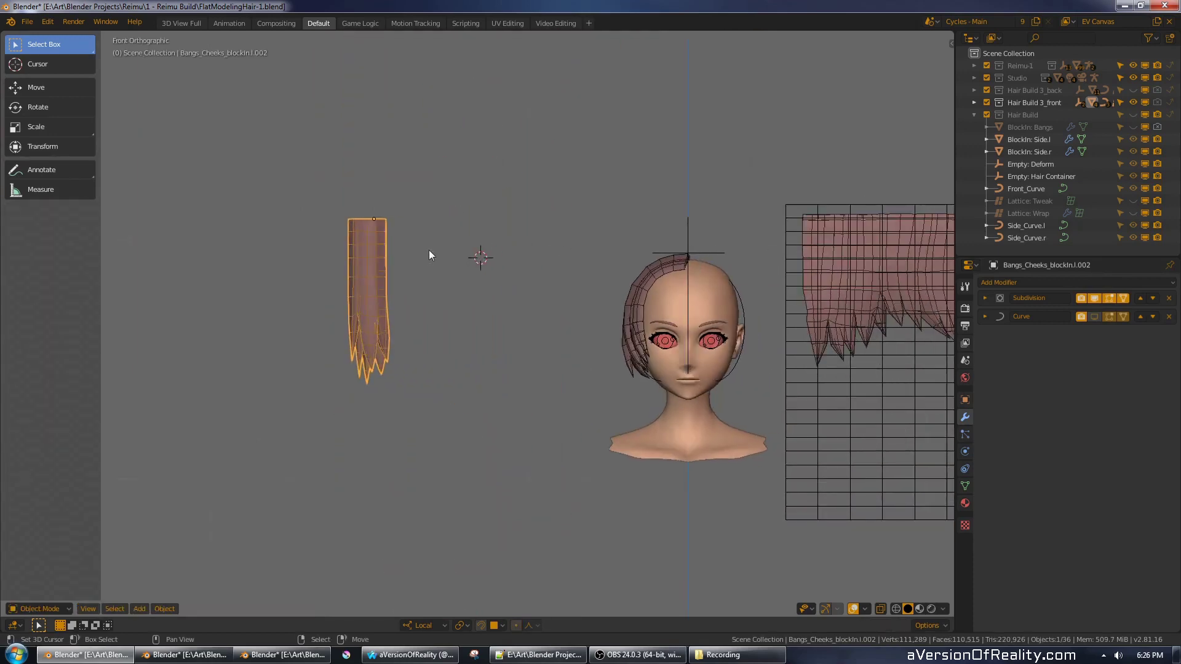
middle_drag(599, 235, 512, 239)
scroll(513, 239, up, 1)
shift+middle_drag(424, 268, 582, 278)
scroll(584, 278, up, 3)
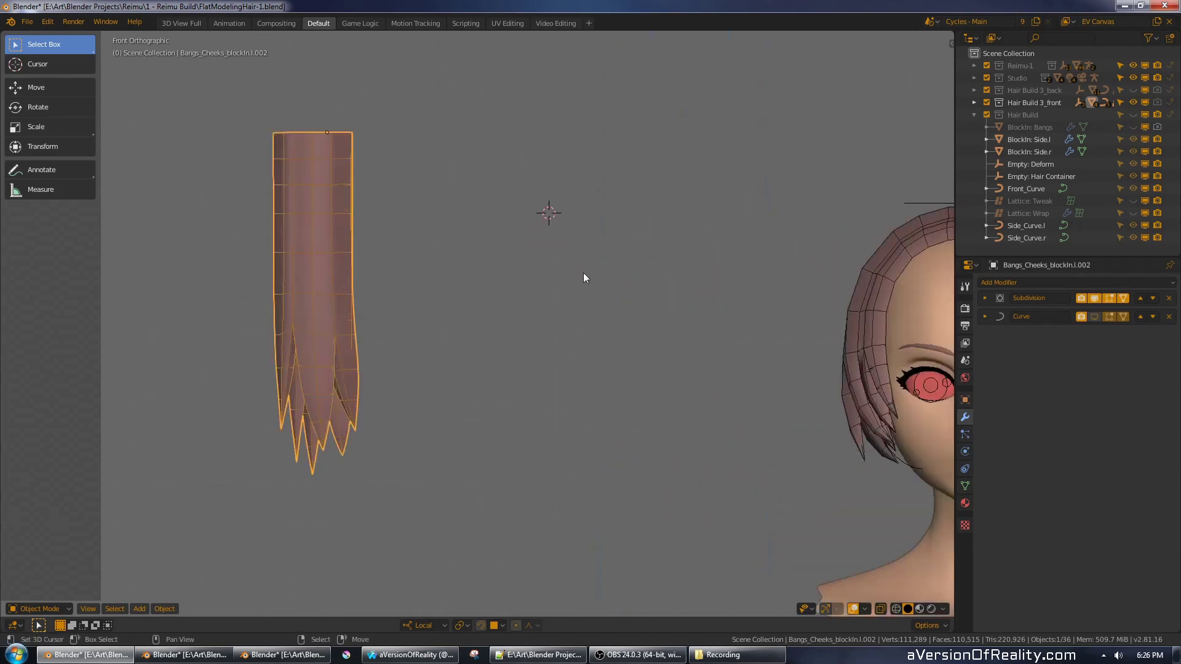
scroll(656, 271, down, 3)
middle_drag(737, 266, 558, 261)
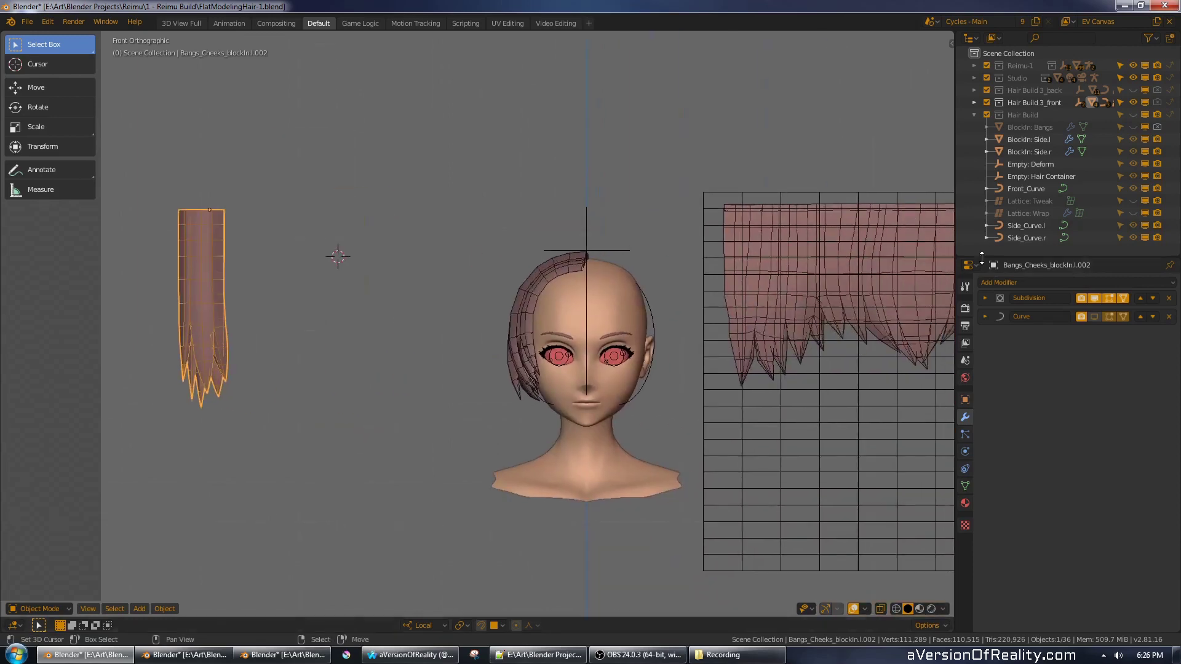
click(1095, 299)
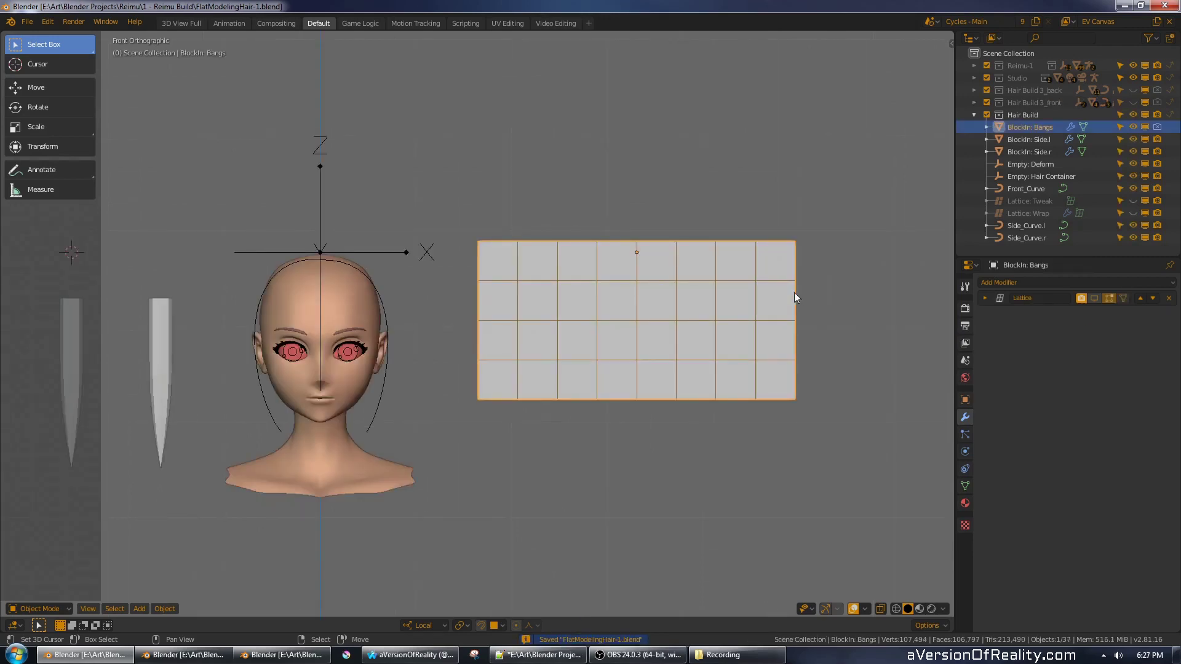
- Show and select Lattice: Wrap, and turn off its Curve, SimpleDeform and Lattice modifiers in the viewport
middle_drag(737, 278, 712, 275)
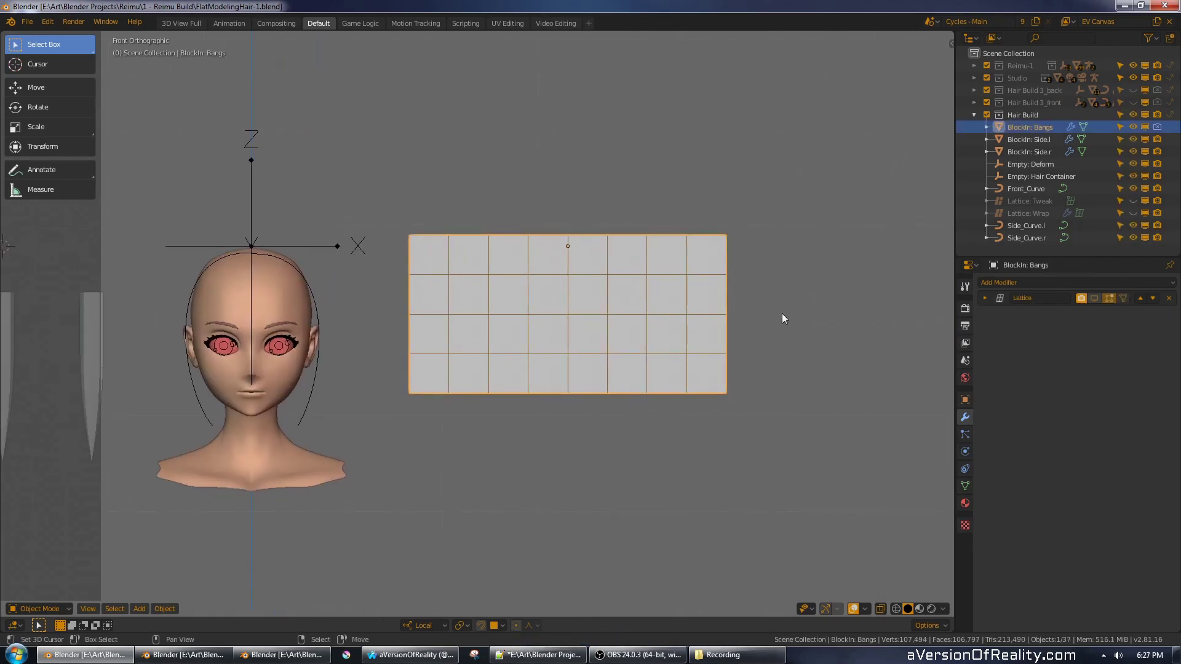
middle_drag(781, 313, 750, 311)
scroll(809, 334, up, 2)
scroll(555, 320, down, 1)
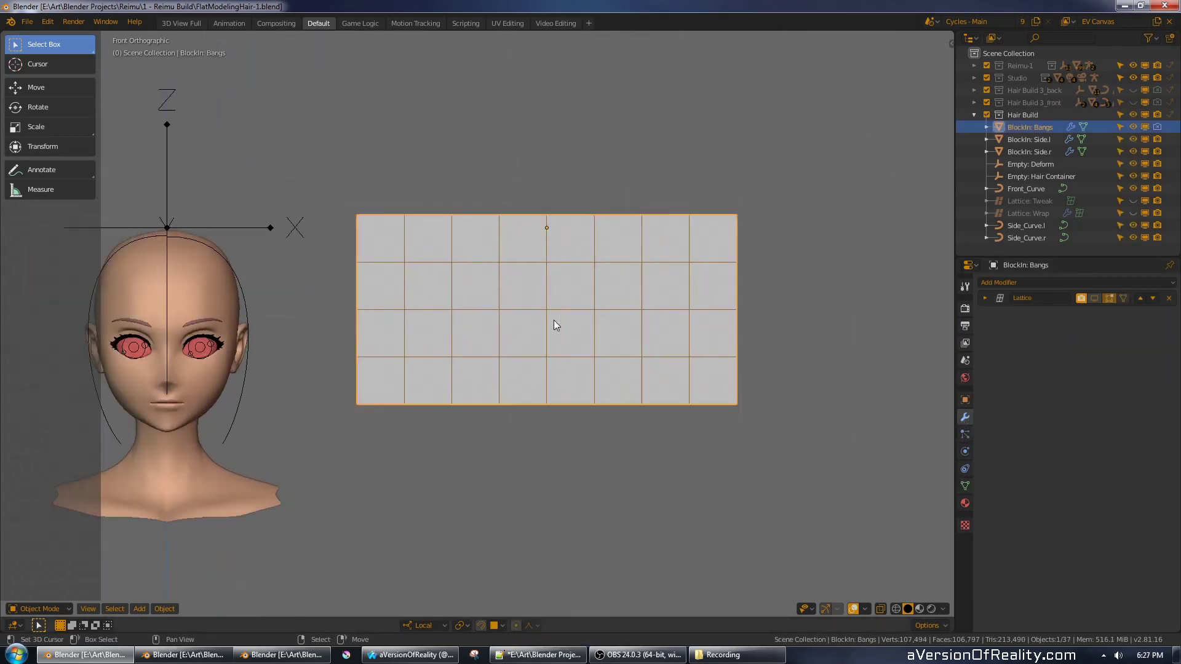
middle_drag(629, 311, 695, 312)
middle_drag(391, 286, 769, 308)
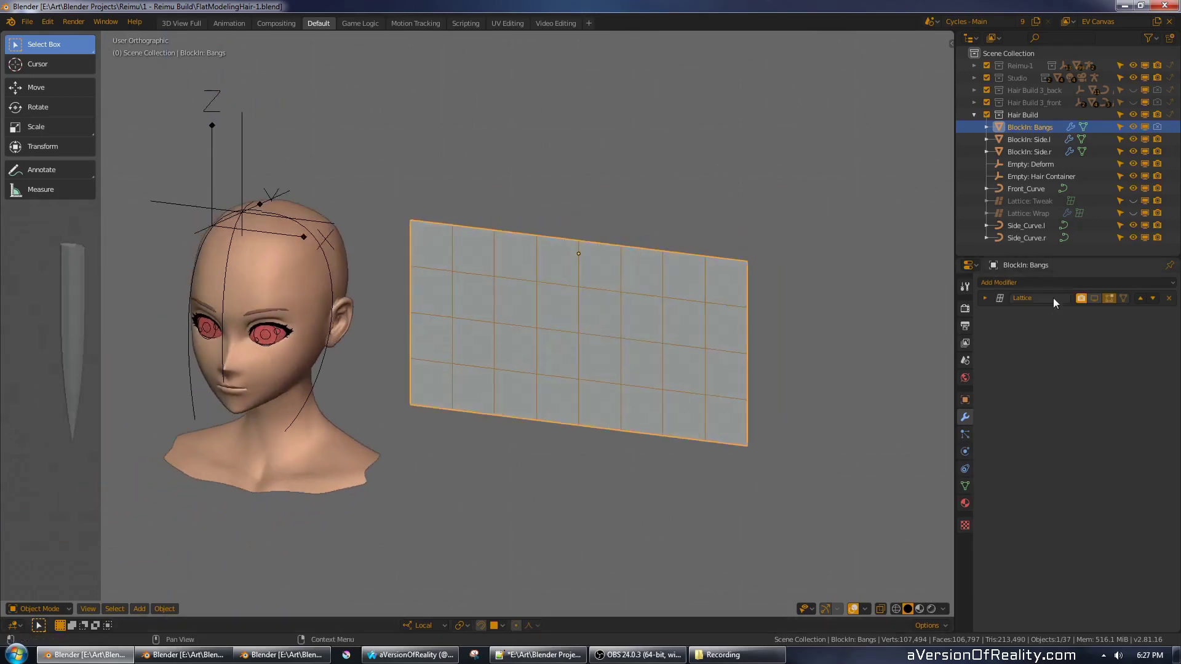
click(1133, 201)
click(1133, 201)
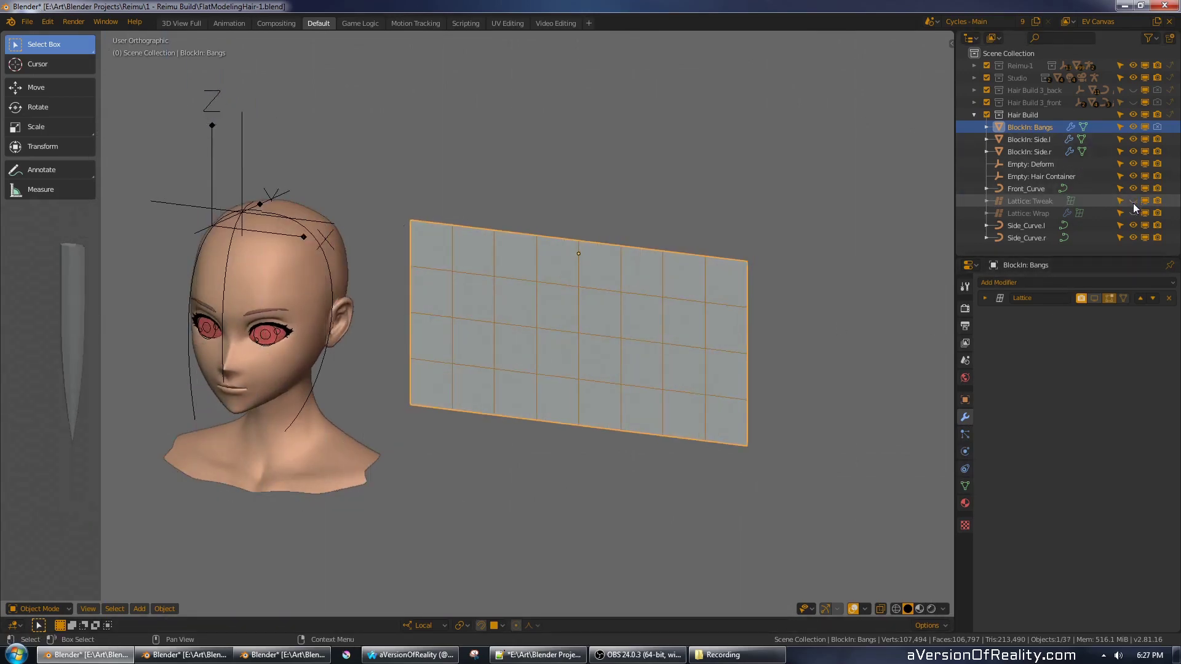
click(1133, 213)
click(389, 313)
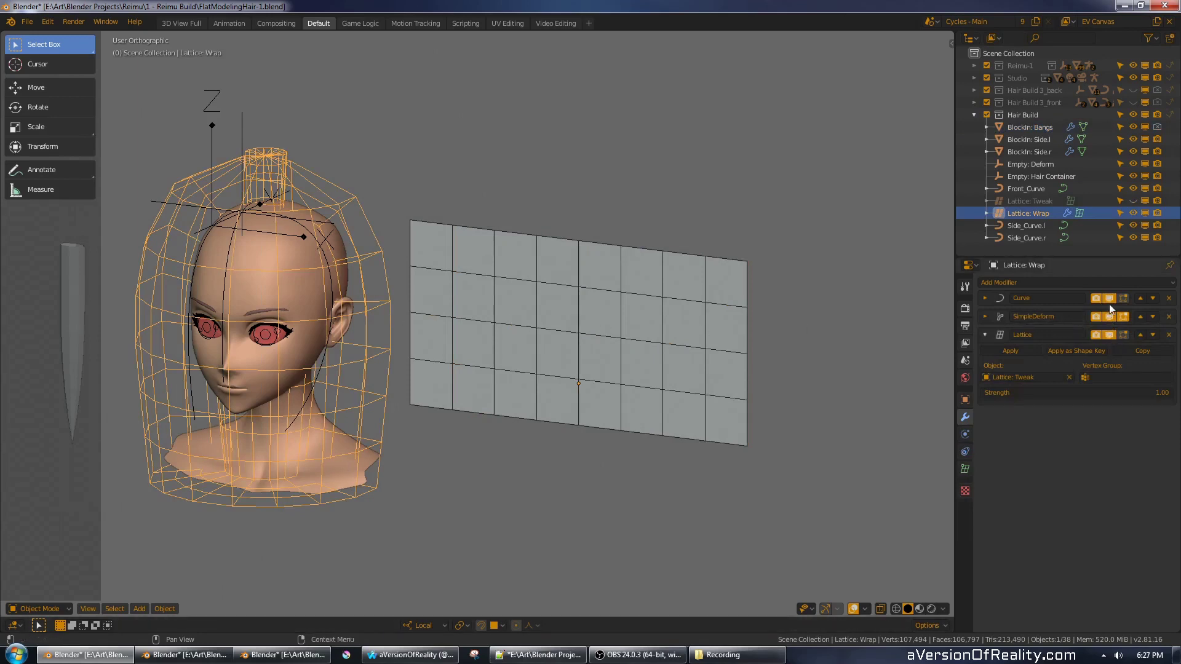
drag(1108, 301, 1109, 336)
- Scale the entire BlockIn: Bangs mesh by 1.051 along local X to span the lattice's full width
right_click(695, 288)
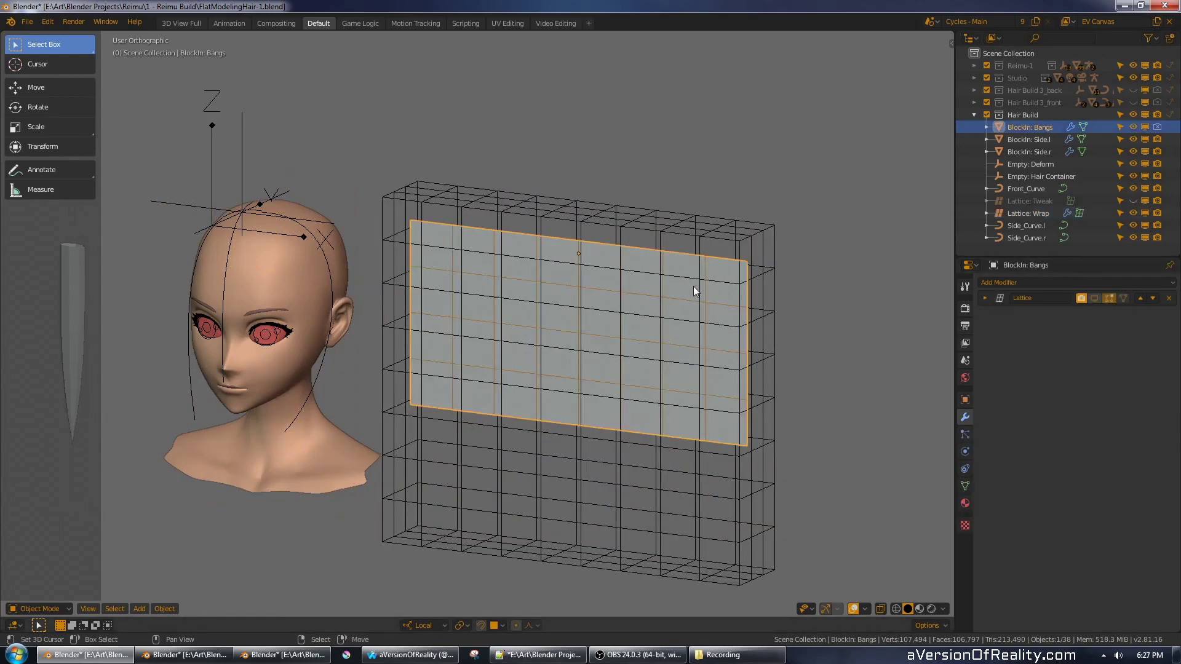
key(KP_1)
key(Tab)
key(a)
key(s)
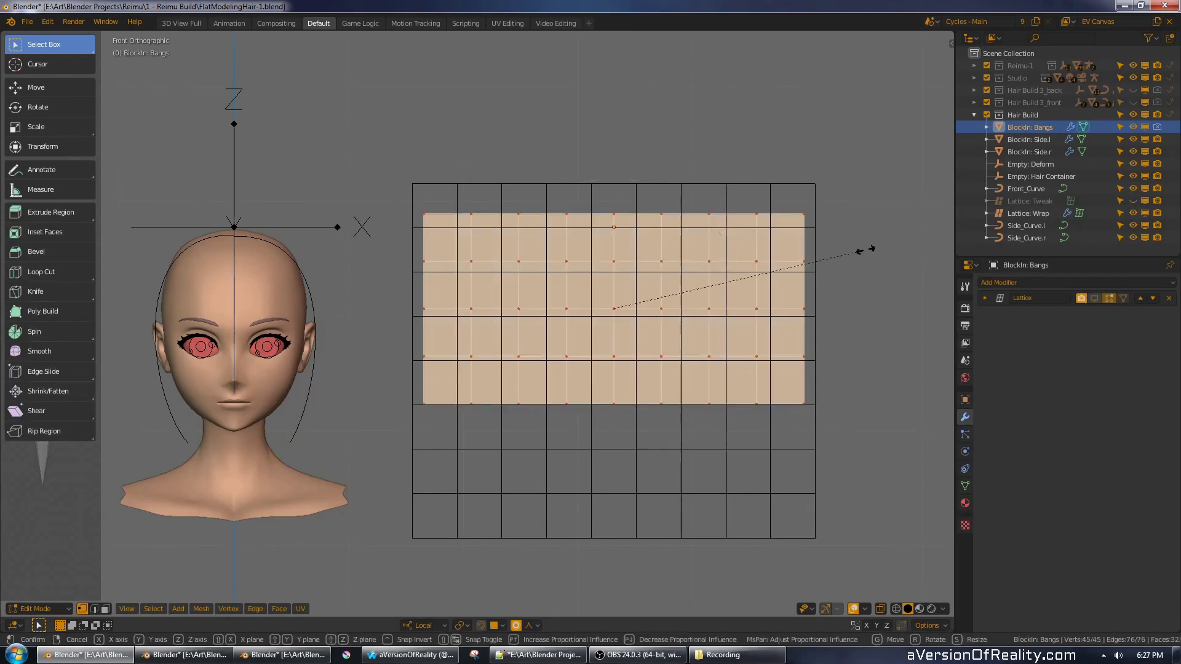
key(x)
key(x)
click(883, 250)
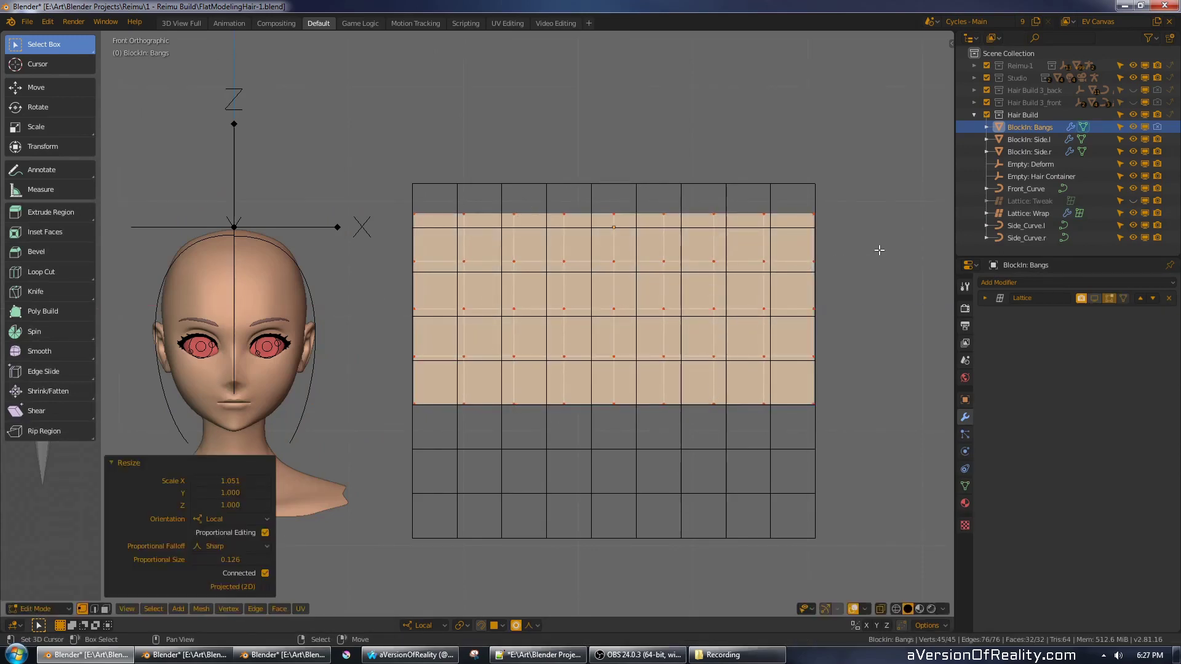
key(Tab)
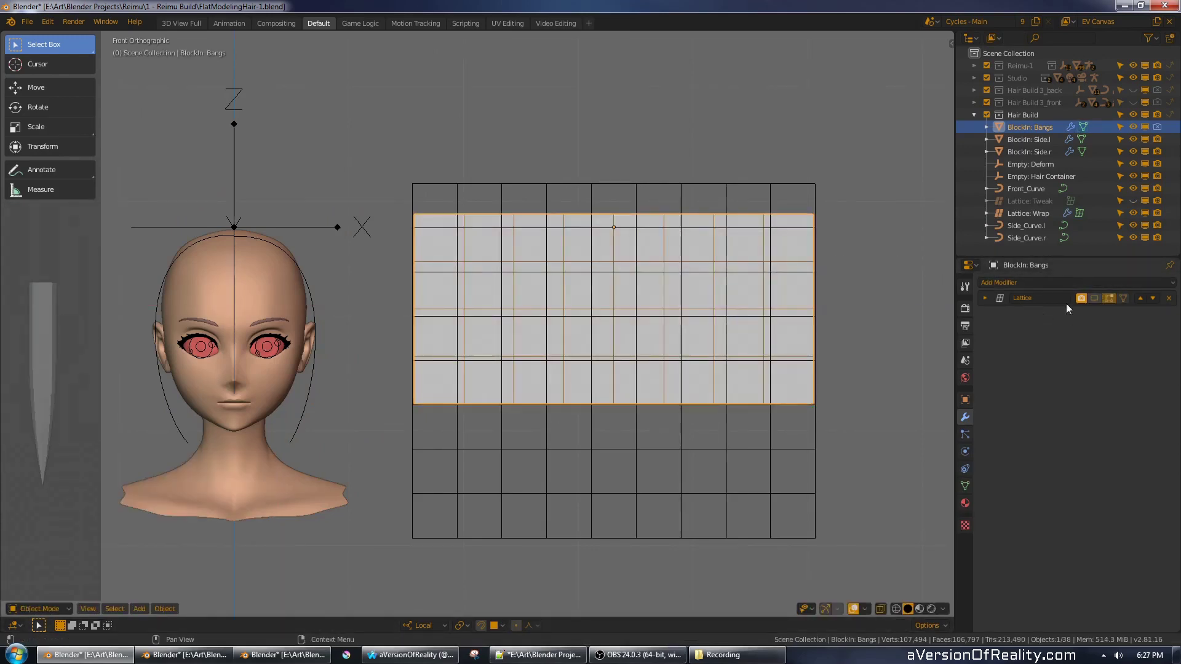
- Turn Lattice: Wrap's modifiers back on in the viewport, and enable the Lattice modifier on BlockIn: Bangs
right_click(813, 184)
drag(1109, 297, 1111, 316)
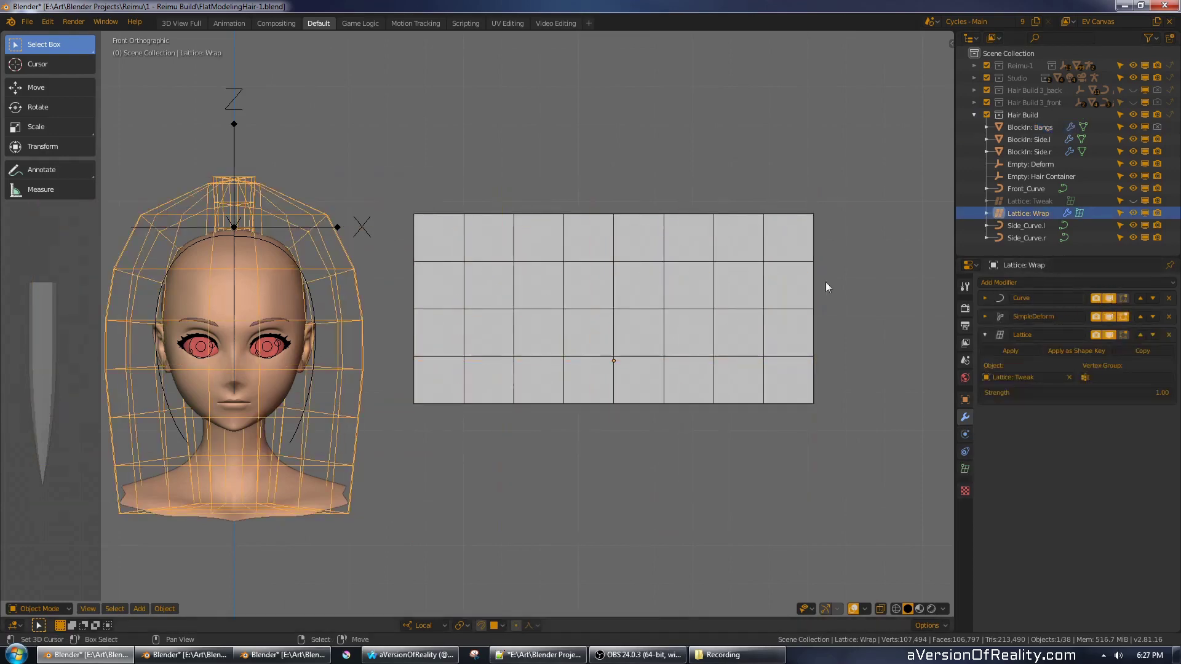
right_click(813, 283)
click(1097, 301)
middle_drag(756, 255, 704, 317)
- In Edit Mode, scale the BlockIn: Bangs mesh by 0.950 along local X
key(Tab)
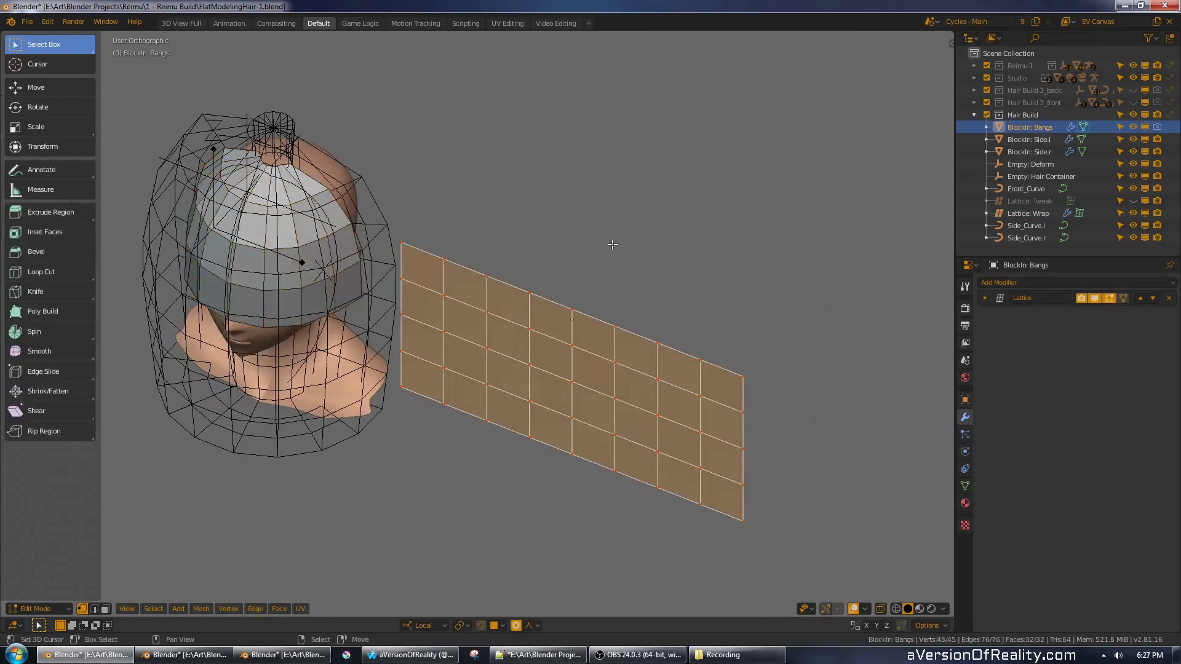
key(s)
key(x)
key(x)
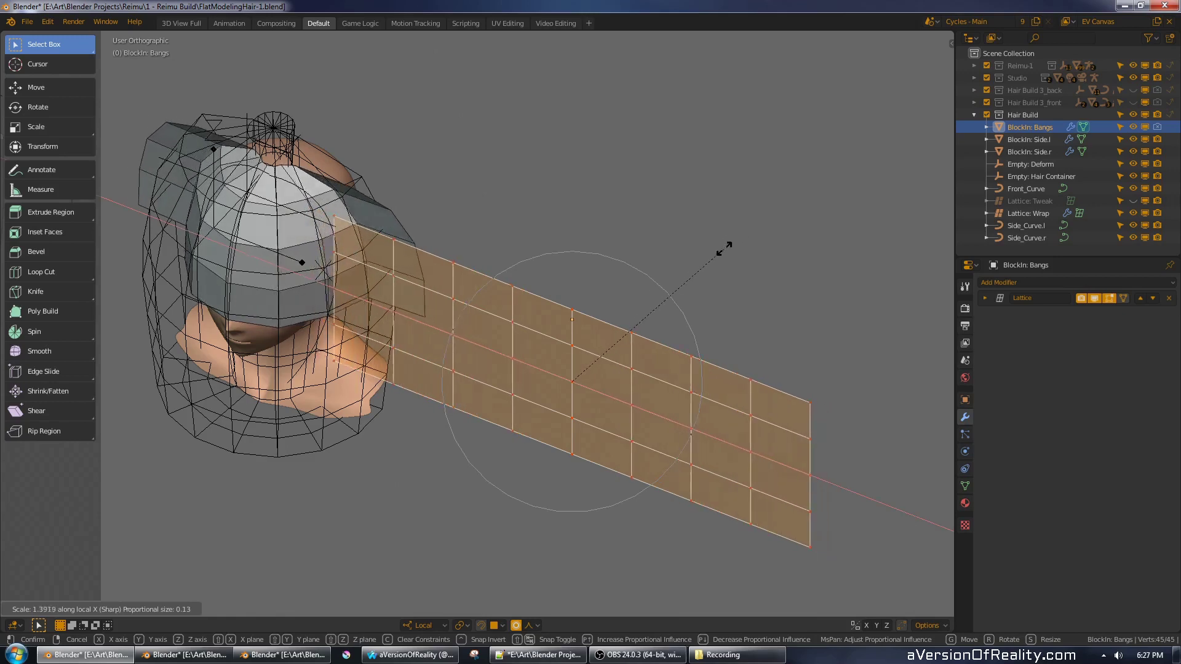
click(667, 282)
- Examine the wrapped bangs' fit from the side of the head, return to Object Mode, and select Lattice: Wrap
shift+middle_drag(619, 258, 605, 297)
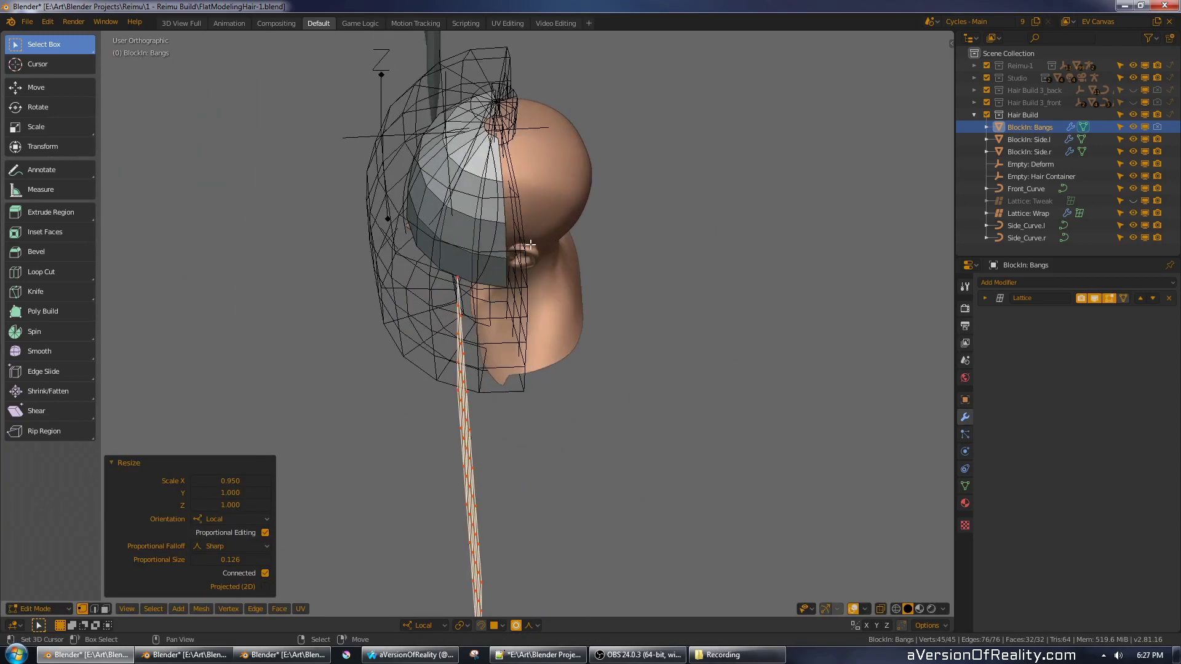
middle_drag(531, 245, 507, 230)
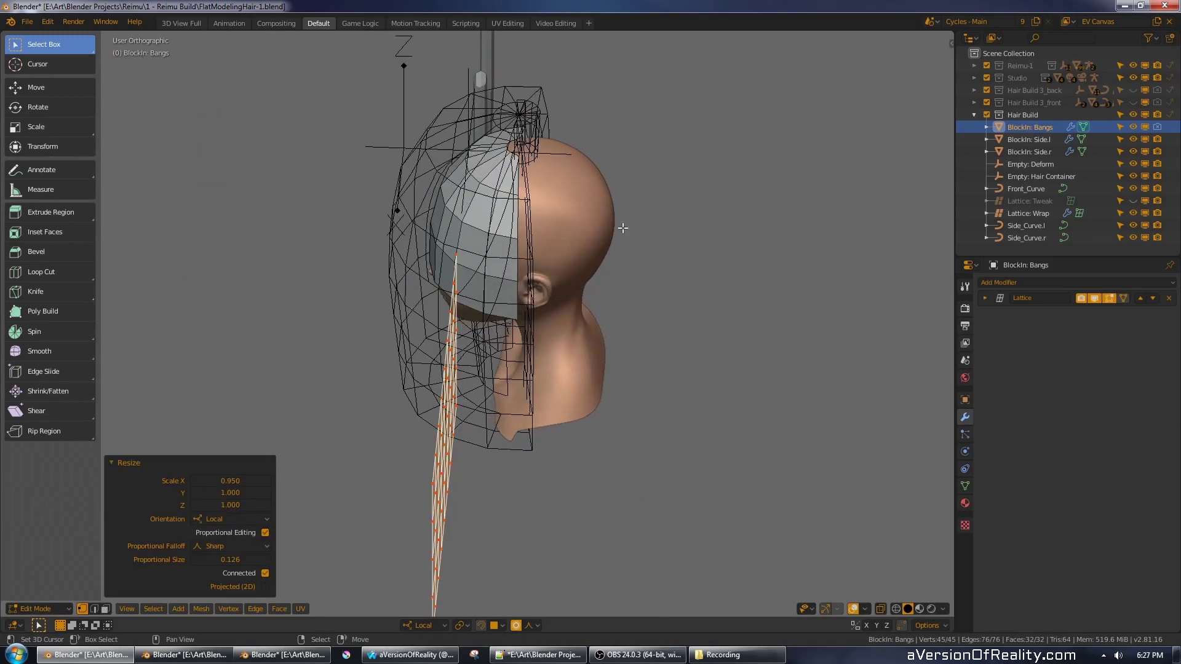
middle_drag(602, 271, 569, 270)
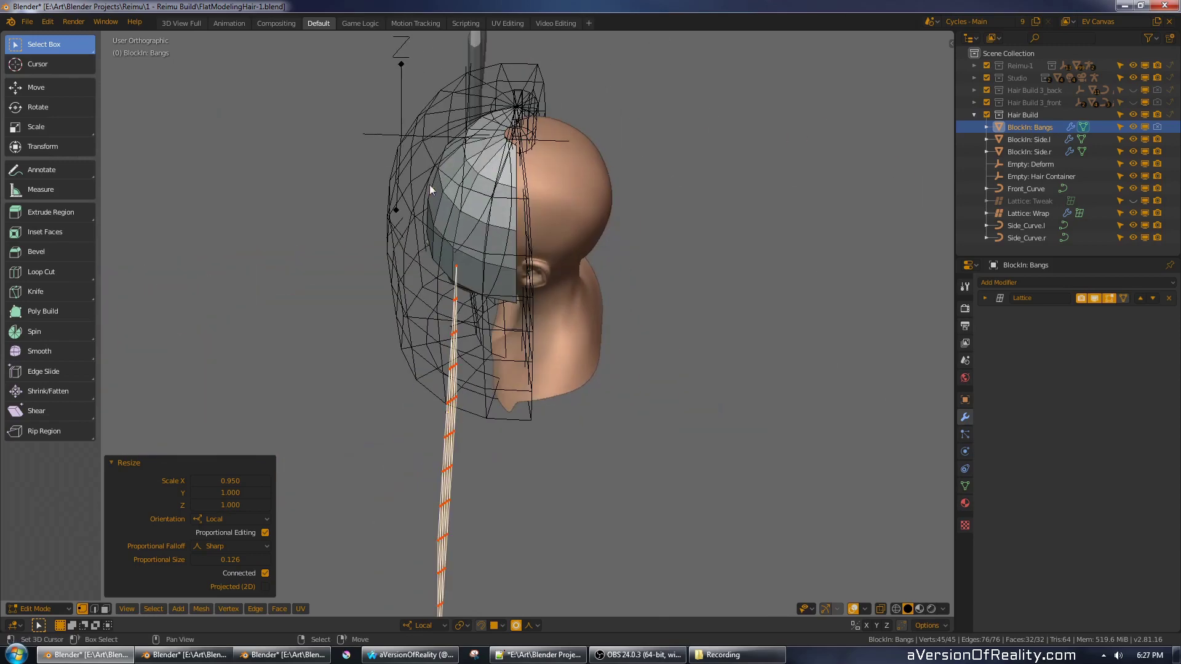
key(Tab)
click(421, 159)
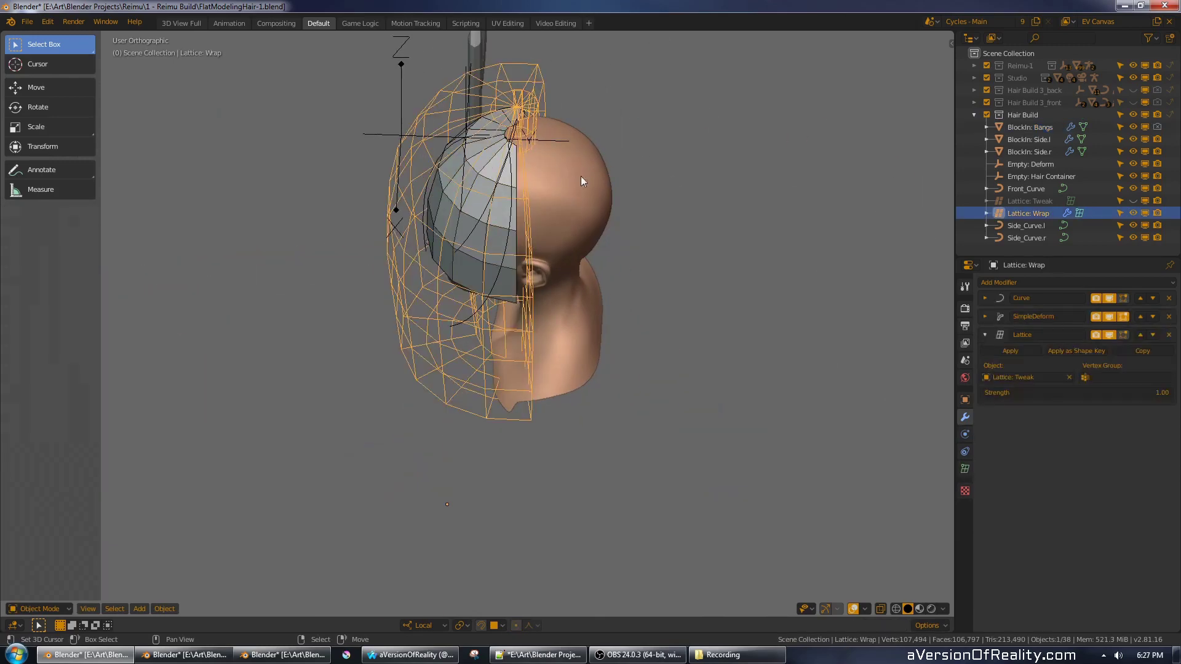
- Turn off the viewport display of the Lattice modifier on BlockIn: Bangs and hide Lattice: Wrap, leaving the flat bangs grid selected
key(KP_1)
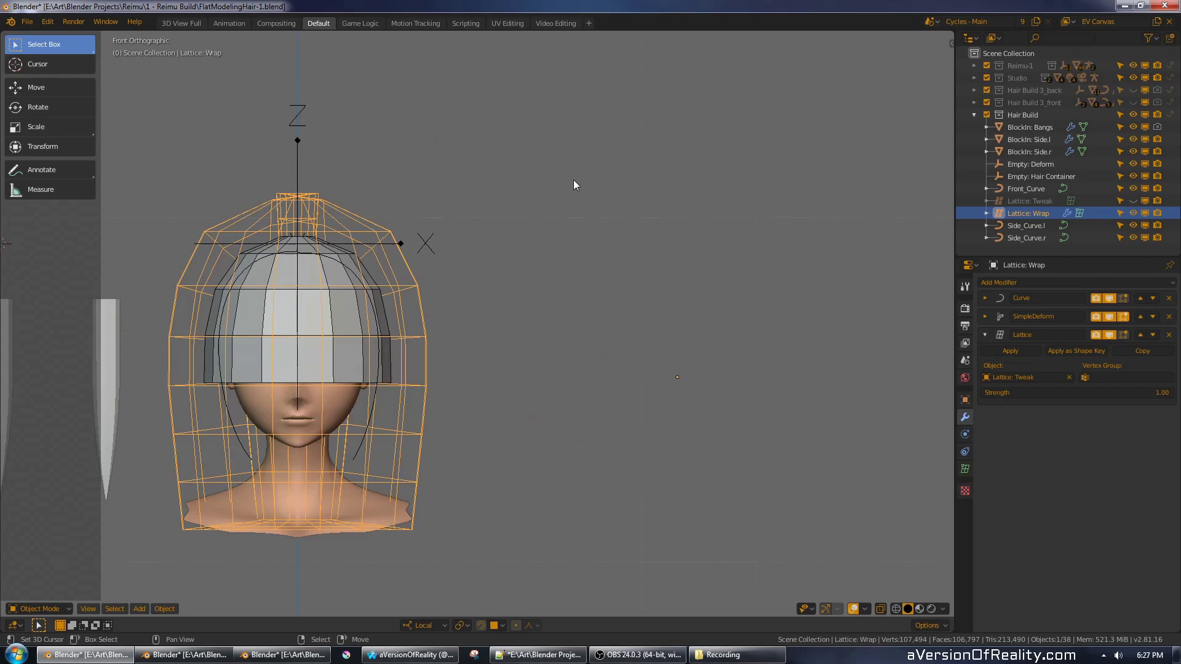
middle_drag(574, 180, 458, 263)
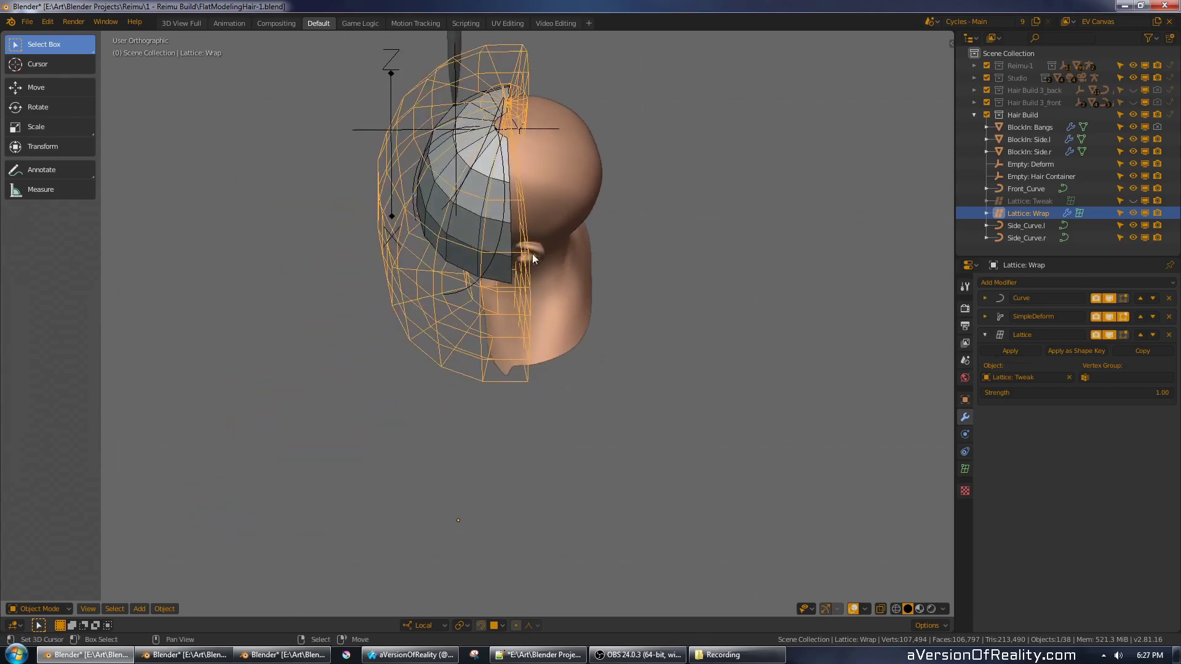
key(KP_1)
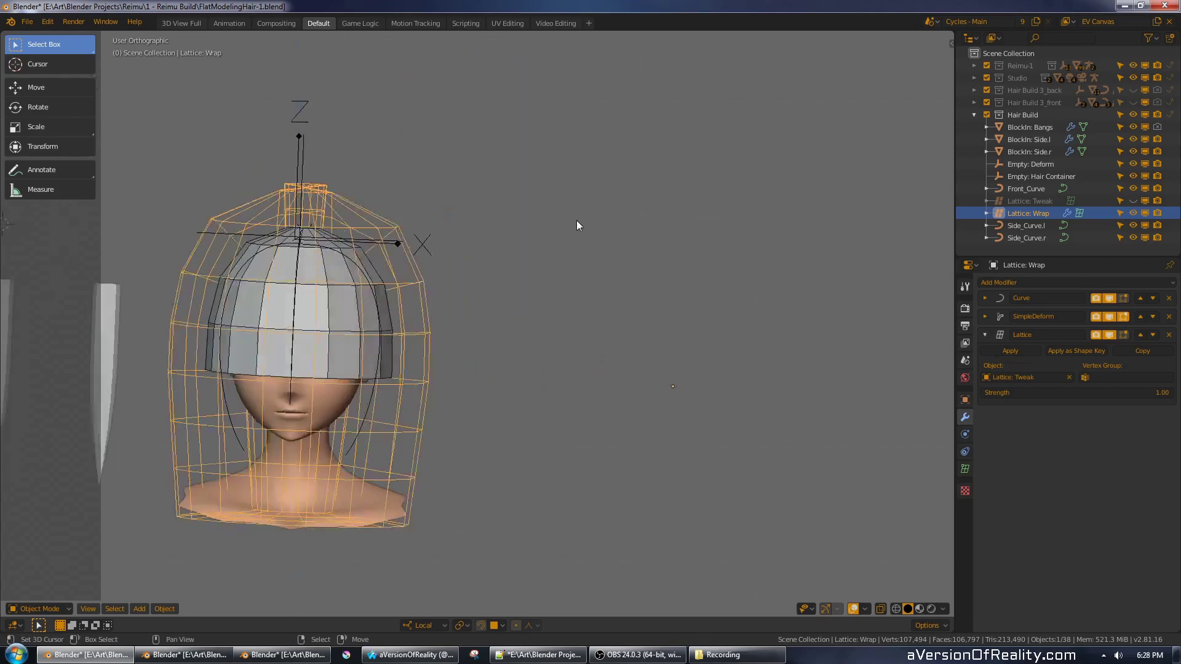
scroll(577, 220, down, 2)
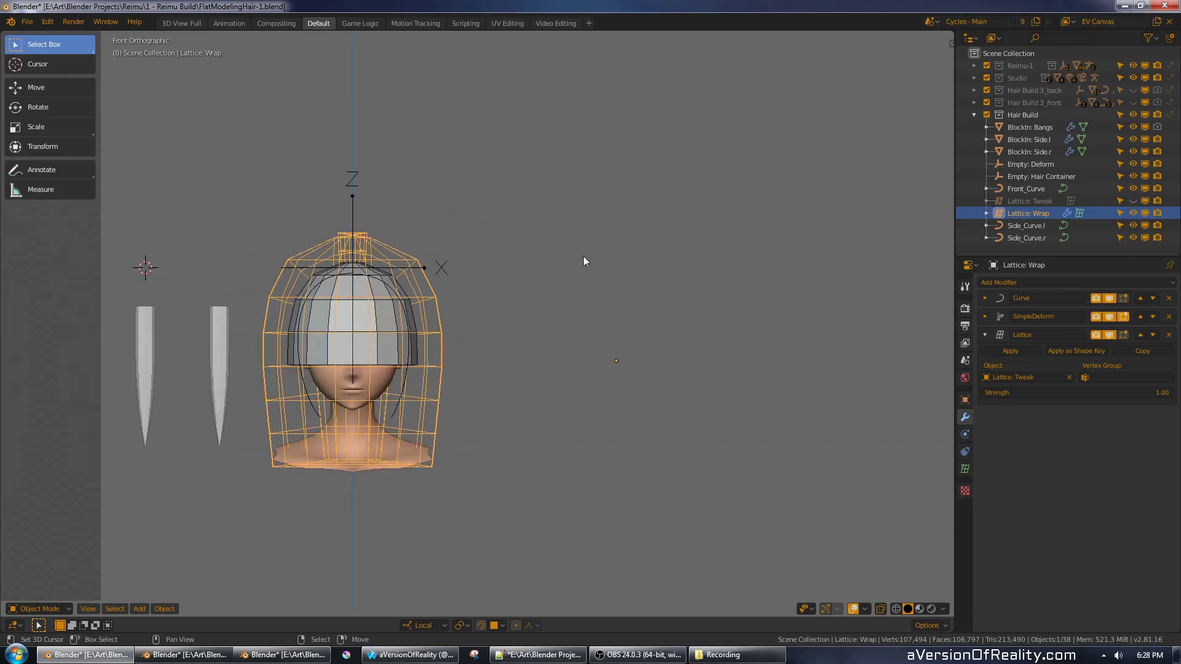
click(409, 358)
click(383, 324)
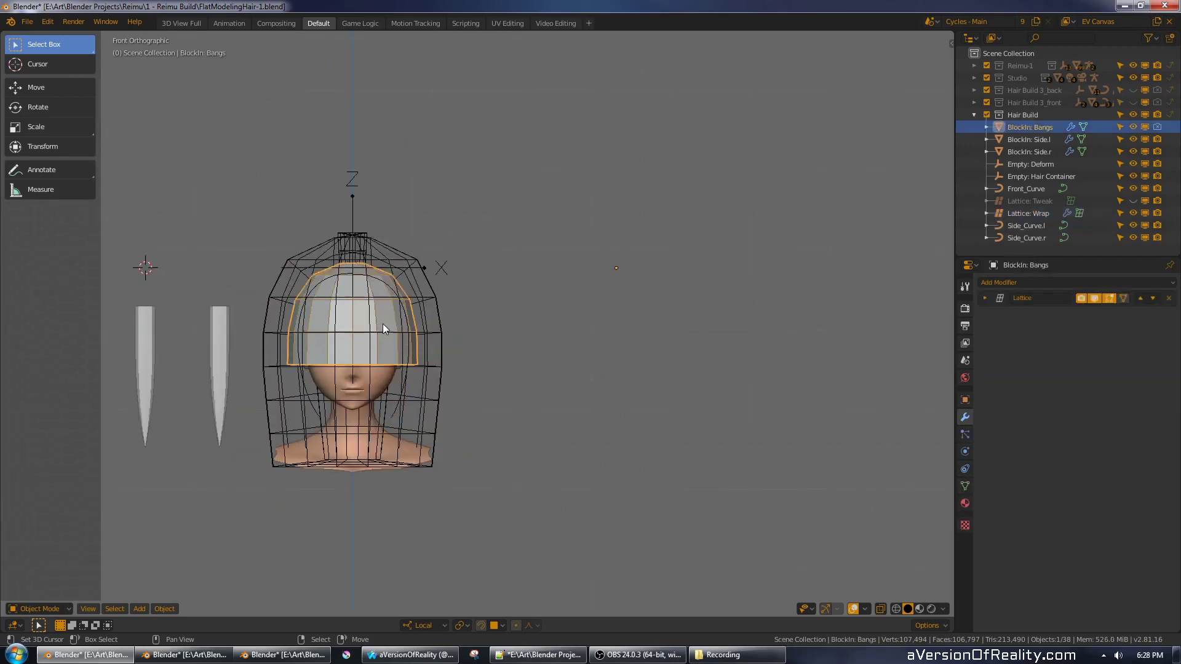
click(1096, 299)
right_click(445, 332)
key(h)
right_click(694, 323)
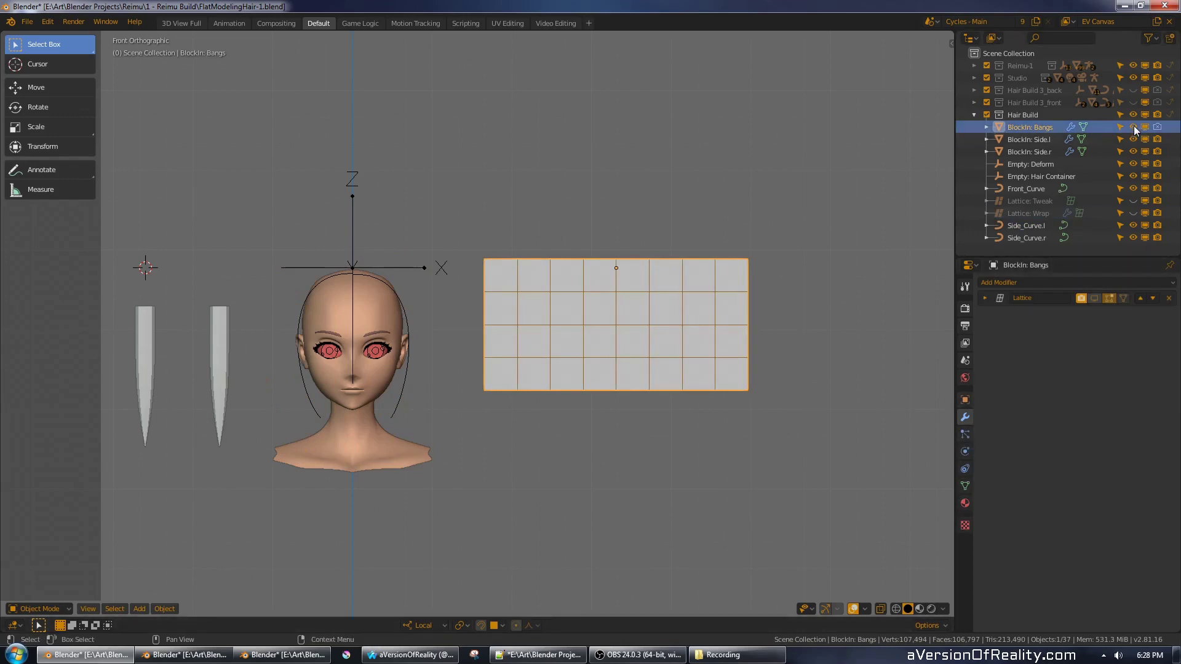
- Set the viewport display of BlockIn: Bangs to Wire and make the object unselectable
click(965, 400)
click(1114, 528)
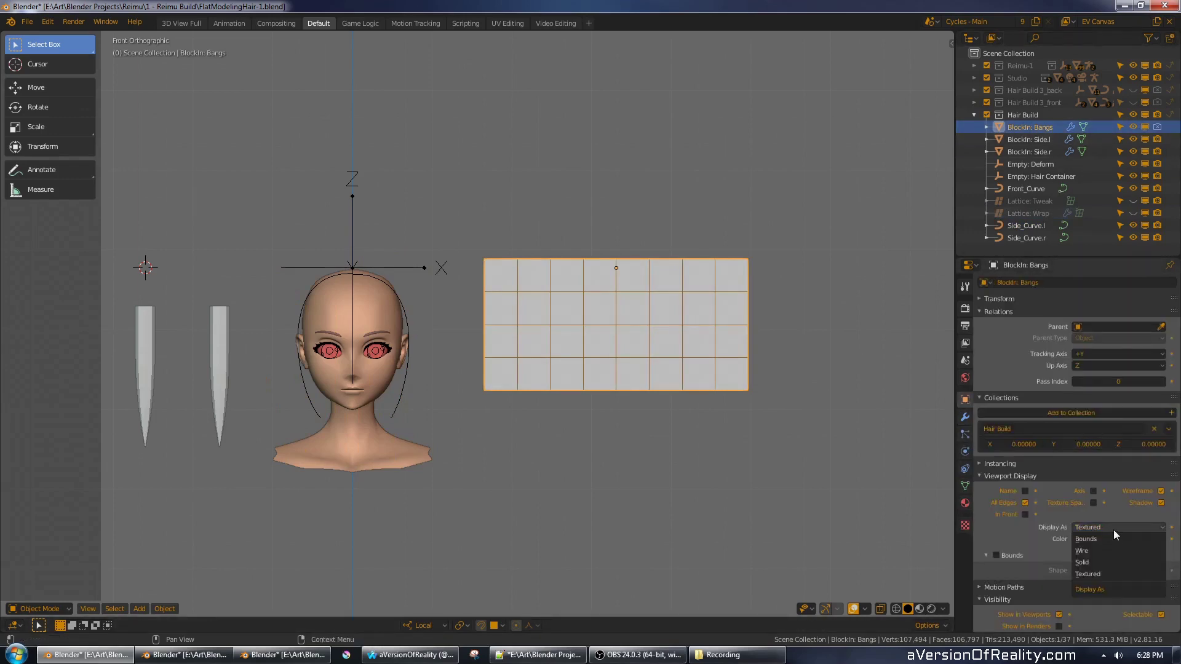
click(1106, 553)
click(1119, 127)
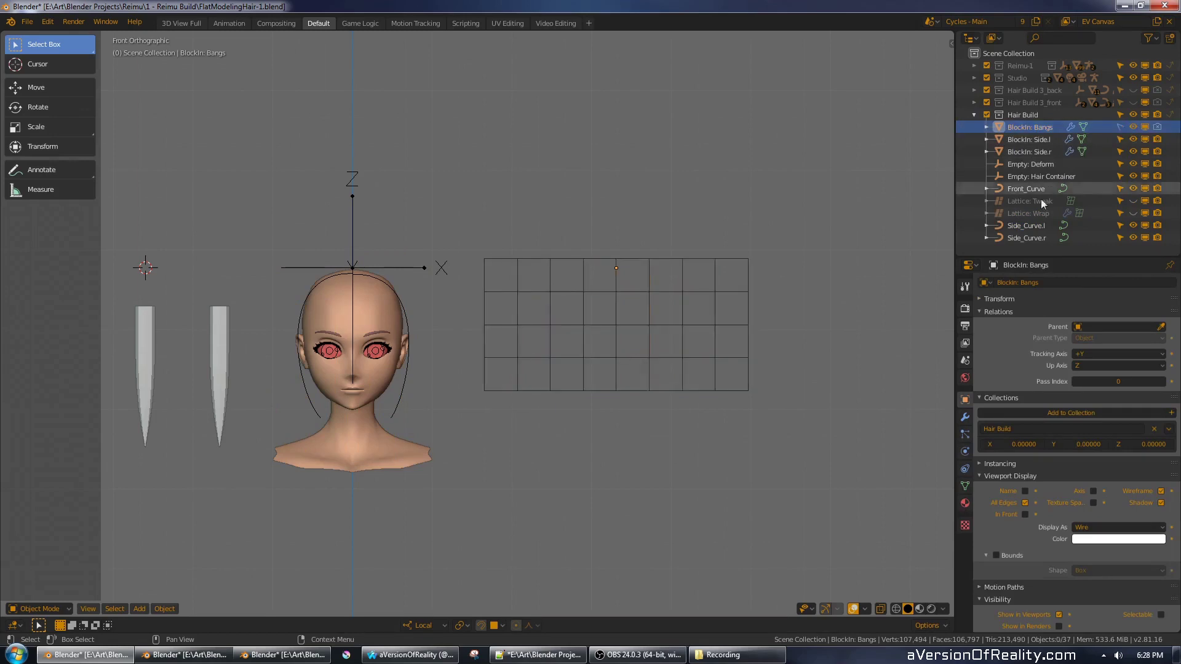
- Make BlockIn: Bangs selectable to snap the 3D cursor to its origin, and disable its selection again
middle_drag(773, 256, 727, 242)
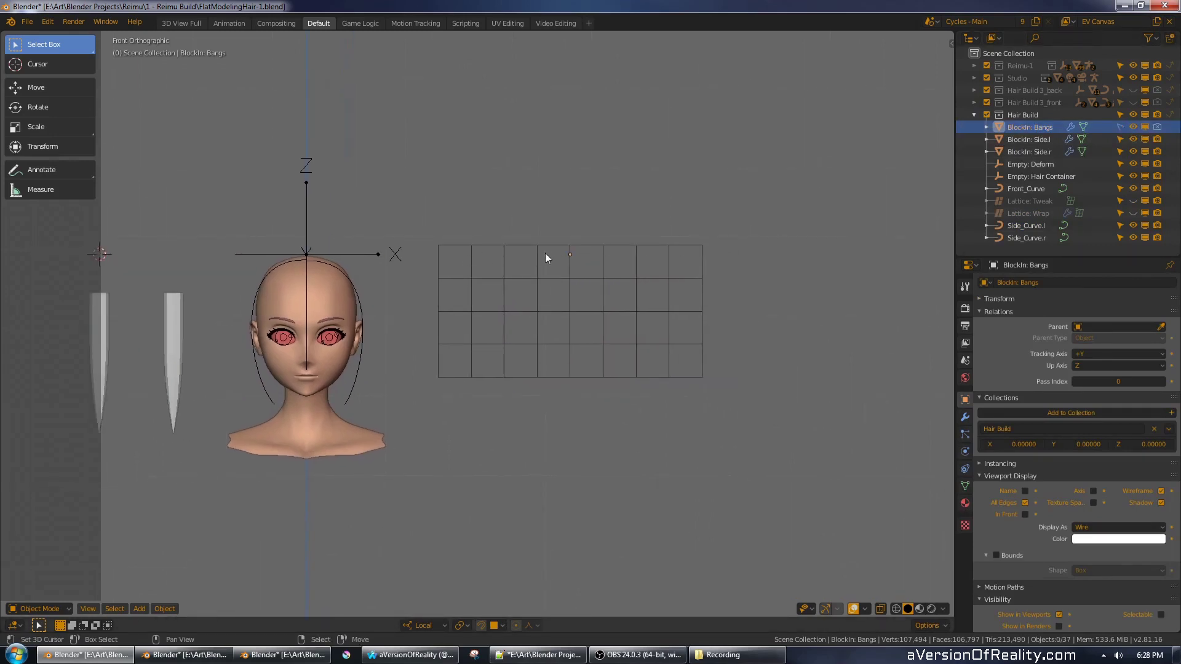
click(1120, 127)
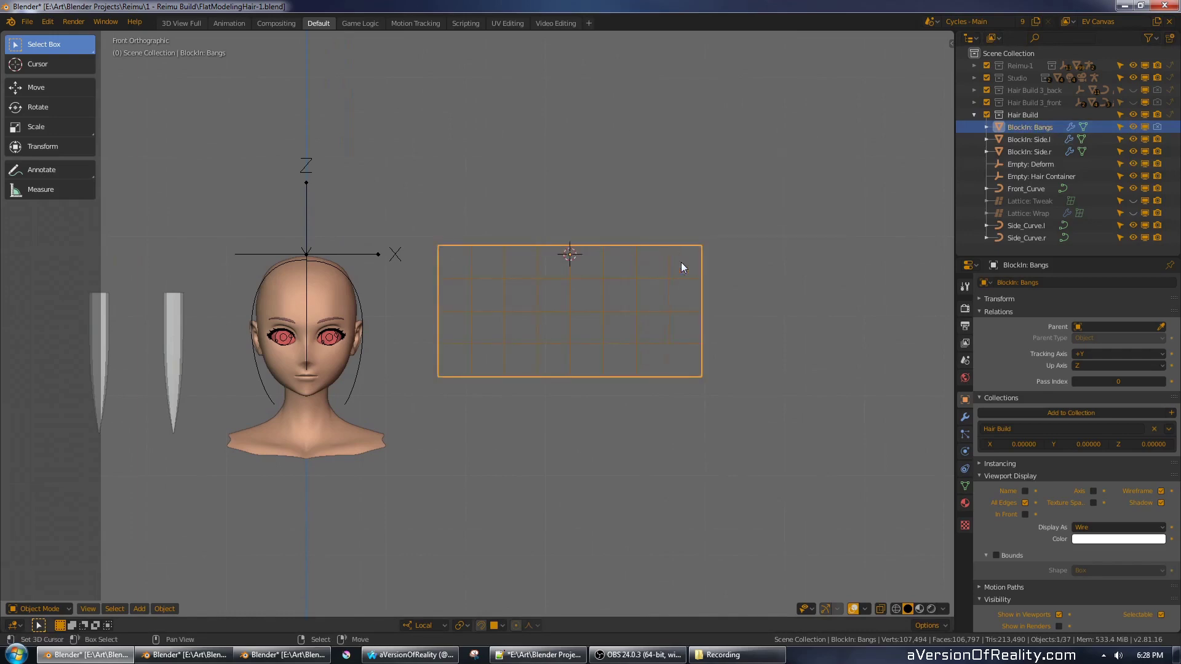
click(1121, 127)
- Examine the wireframe bangs grid beside the head as a guide for placing hair meshes
shift+middle_drag(817, 208, 707, 210)
scroll(763, 207, up, 1)
scroll(707, 210, up, 1)
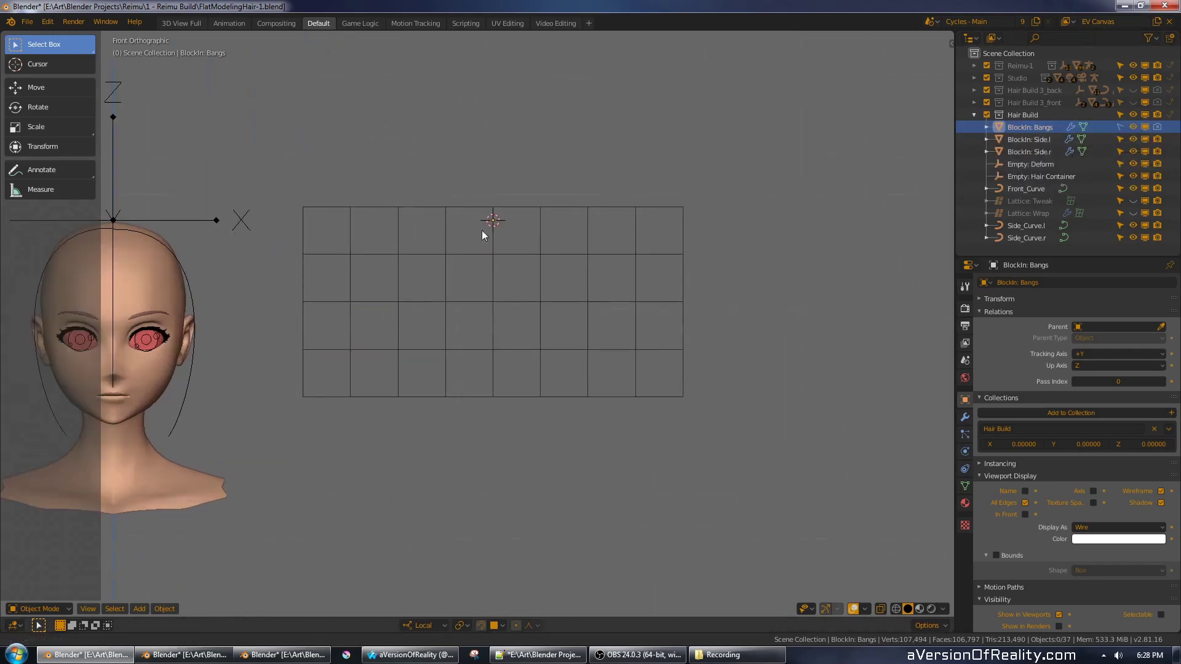
mouse_move(482, 231)
shift+middle_down()
mouse_move(567, 225)
mouse_move(482, 230)
shift+middle_up()
scroll(337, 233, up, 2)
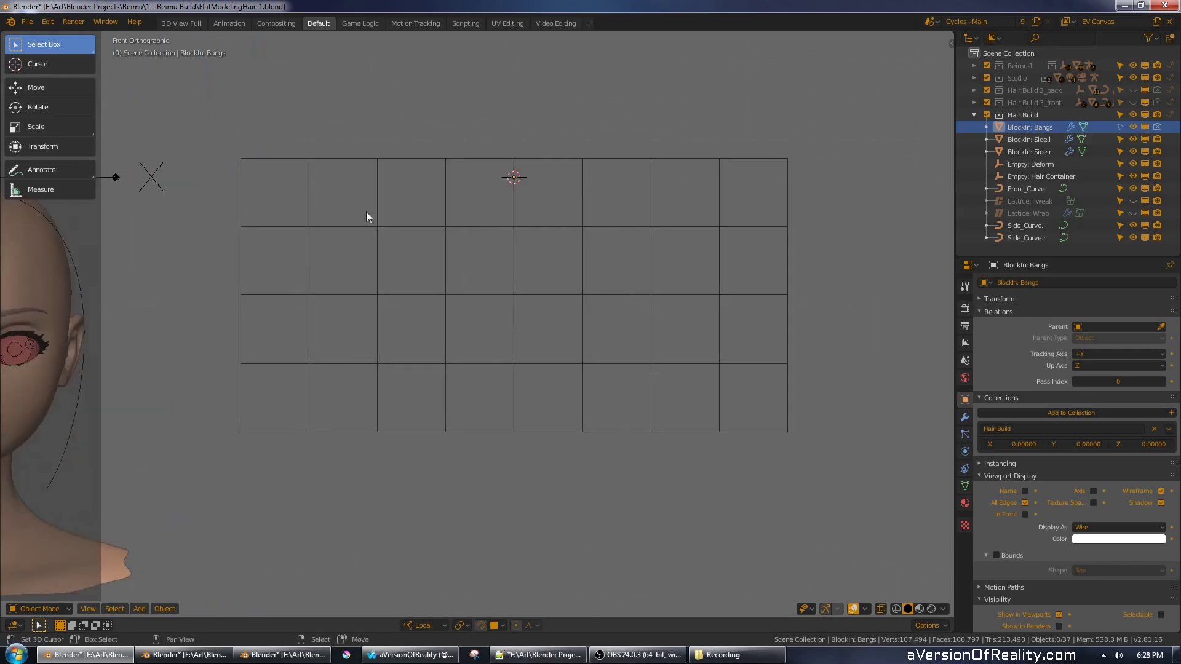
scroll(672, 242, down, 2)
shift+middle_drag(670, 243, 751, 215)
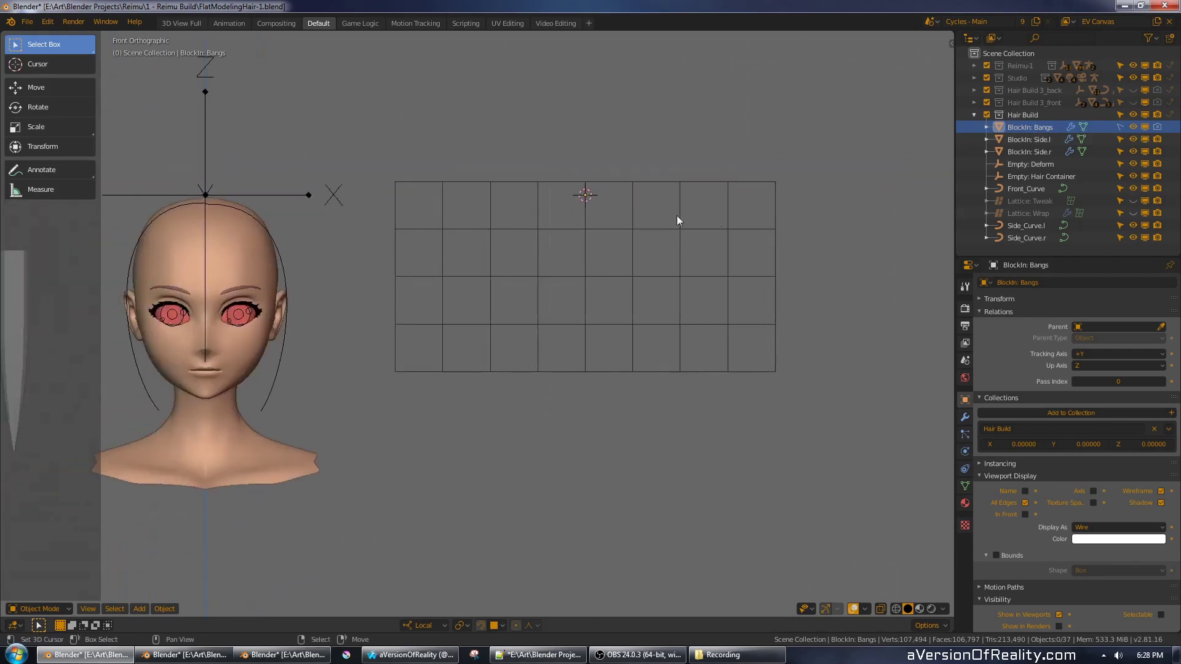
shift+middle_drag(660, 216, 681, 230)
scroll(620, 227, up, 1)
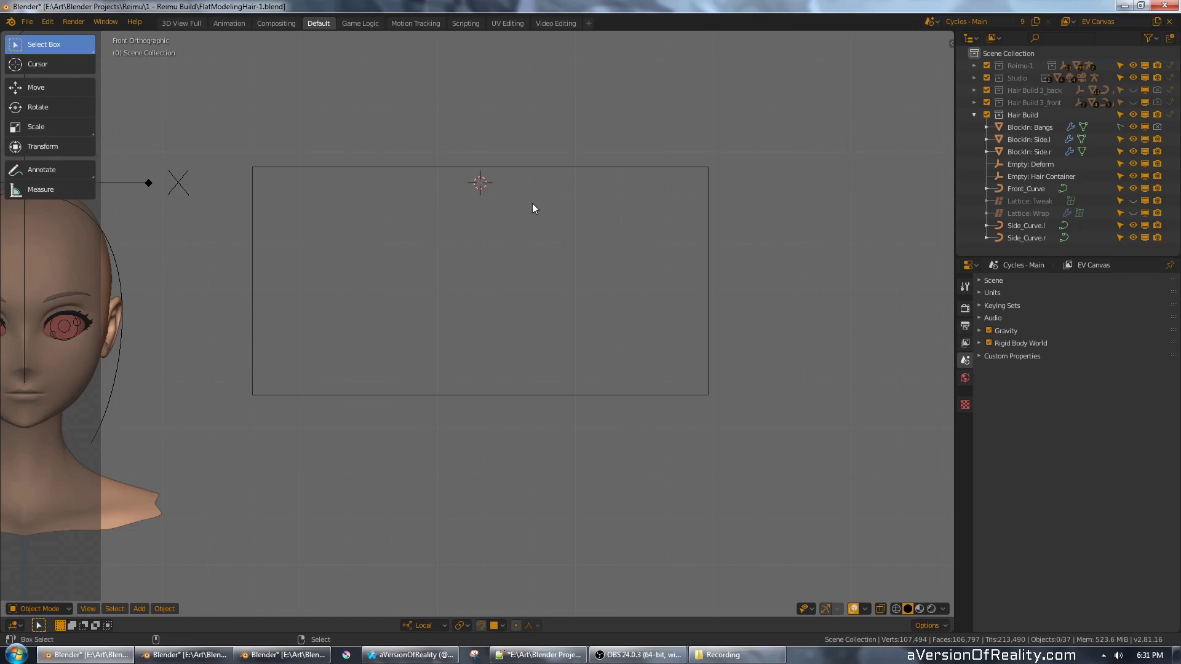
- Add a cube at the 3D cursor and shrink its mesh in Edit Mode to fit near the bangs grid, finishing with a 0.882 scale
key(shift+a)
mouse_move(533, 203)
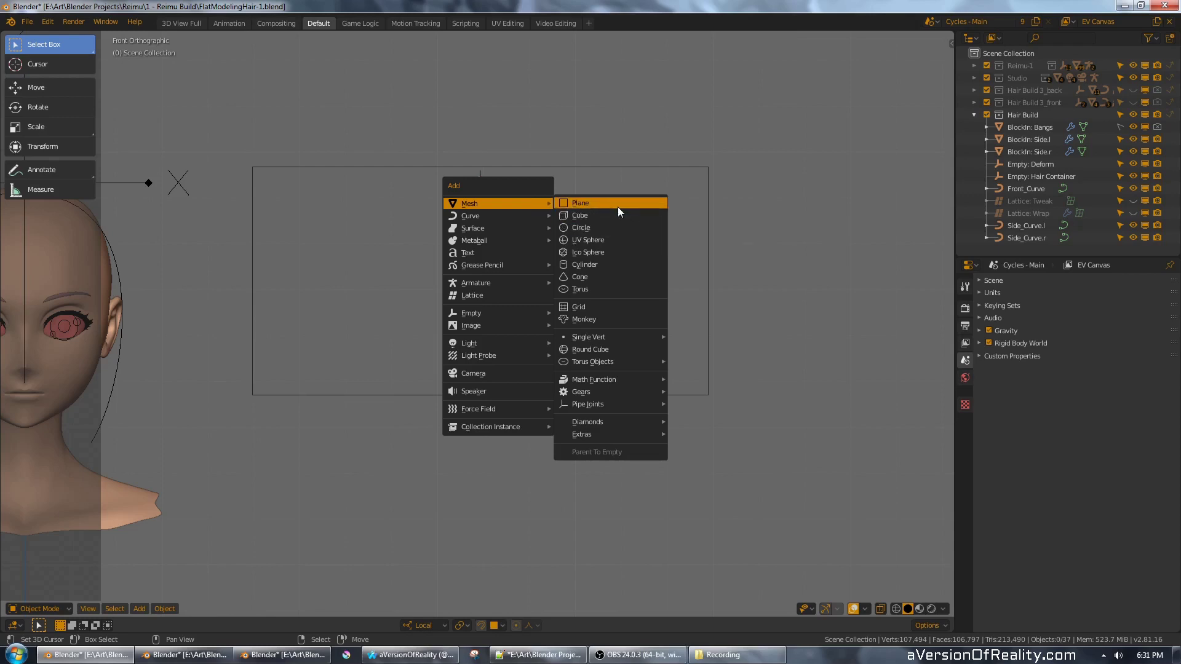
click(595, 217)
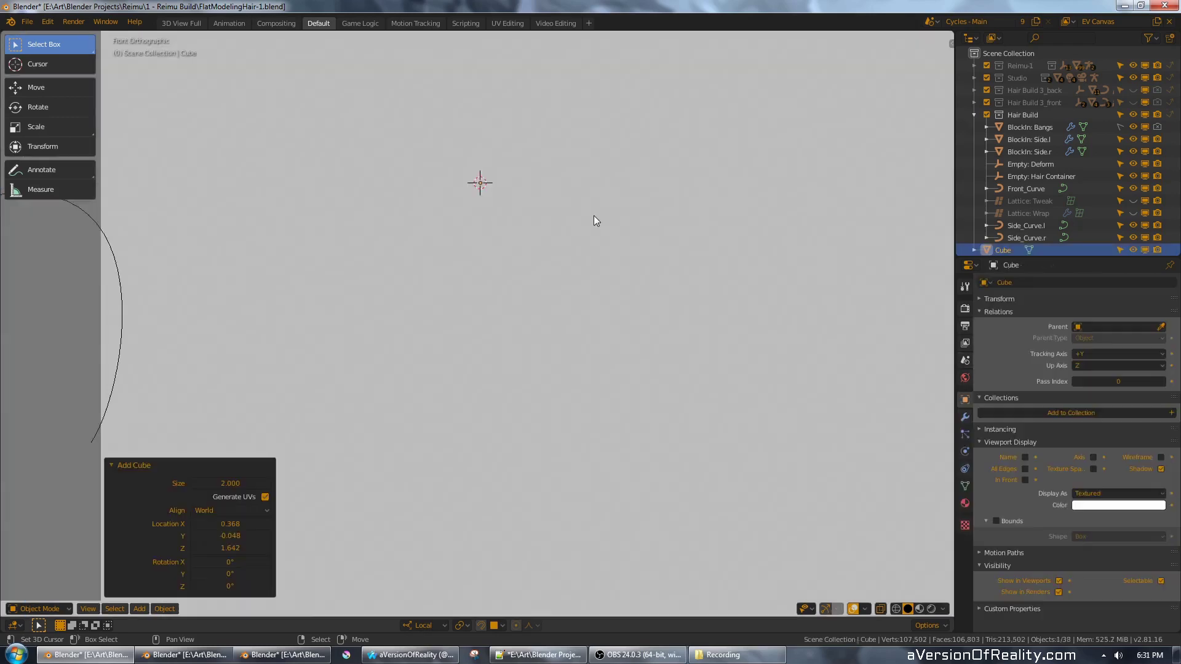
scroll(593, 216, down, 6)
key(Tab)
key(s)
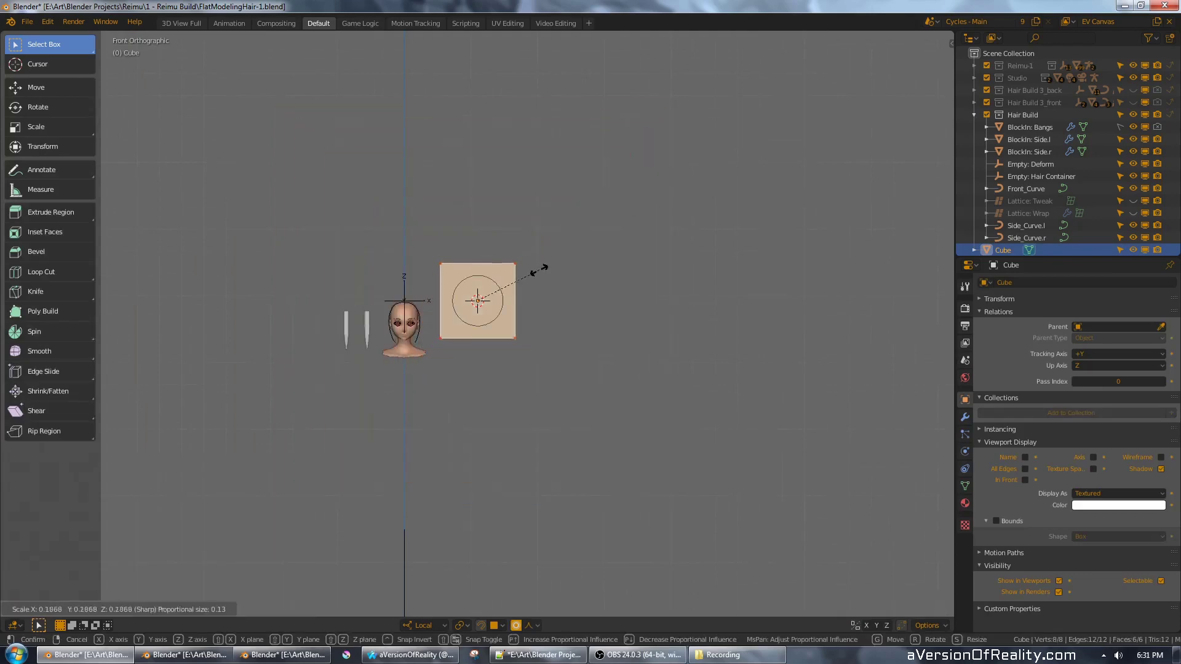
click(527, 277)
scroll(547, 284, up, 6)
key(s)
click(643, 183)
- In wireframe shading, snap the cube's upper vertices to the 3D cursor's height, keeping their offset
scroll(574, 163, up, 2)
key(z)
click(489, 153)
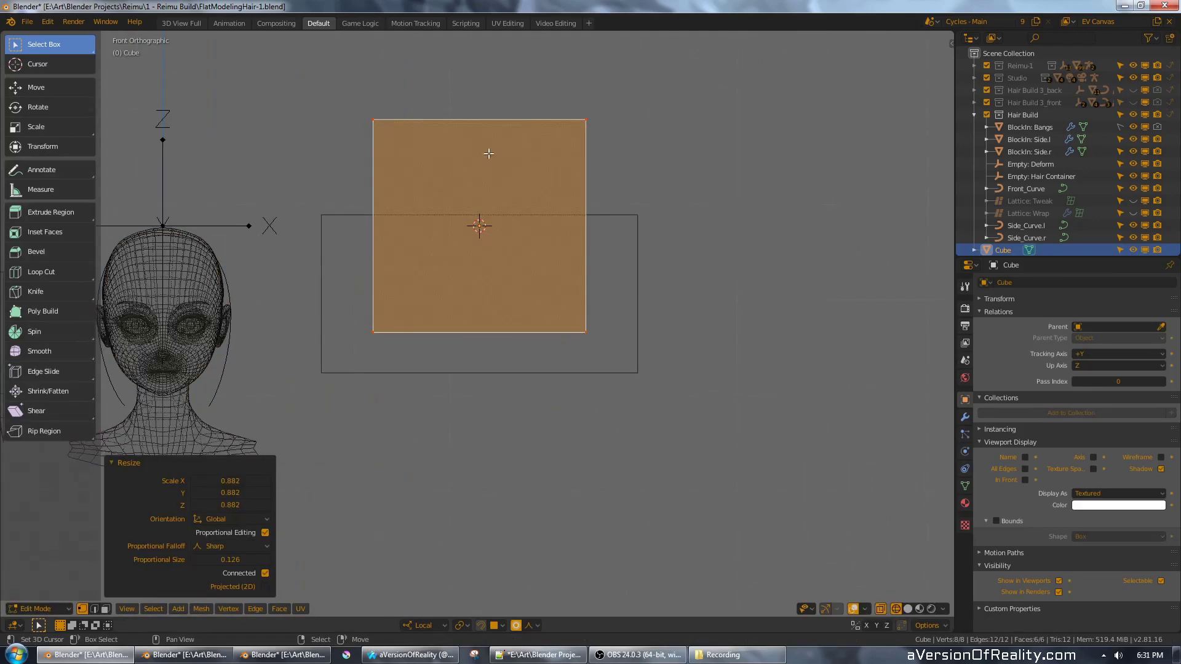
click(489, 154)
key(c)
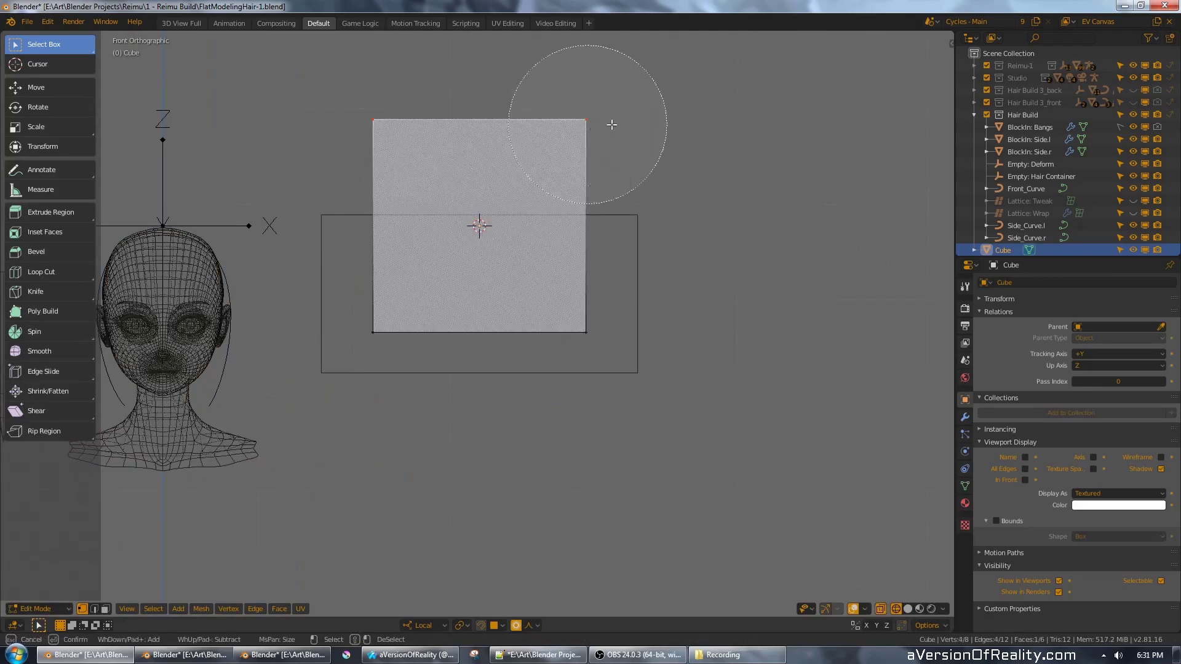
right_click(612, 125)
key(shift+s)
click(499, 125)
scroll(591, 248, up, 2)
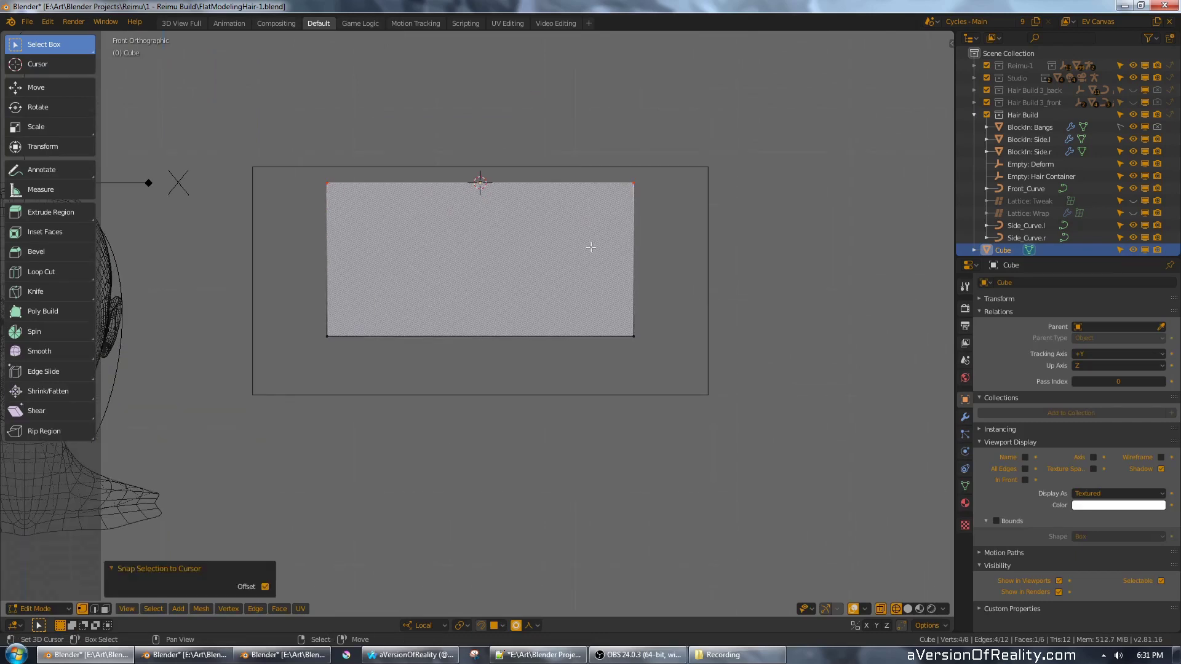
key(a)
key(c)
drag(360, 359, 664, 360)
right_click(678, 359)
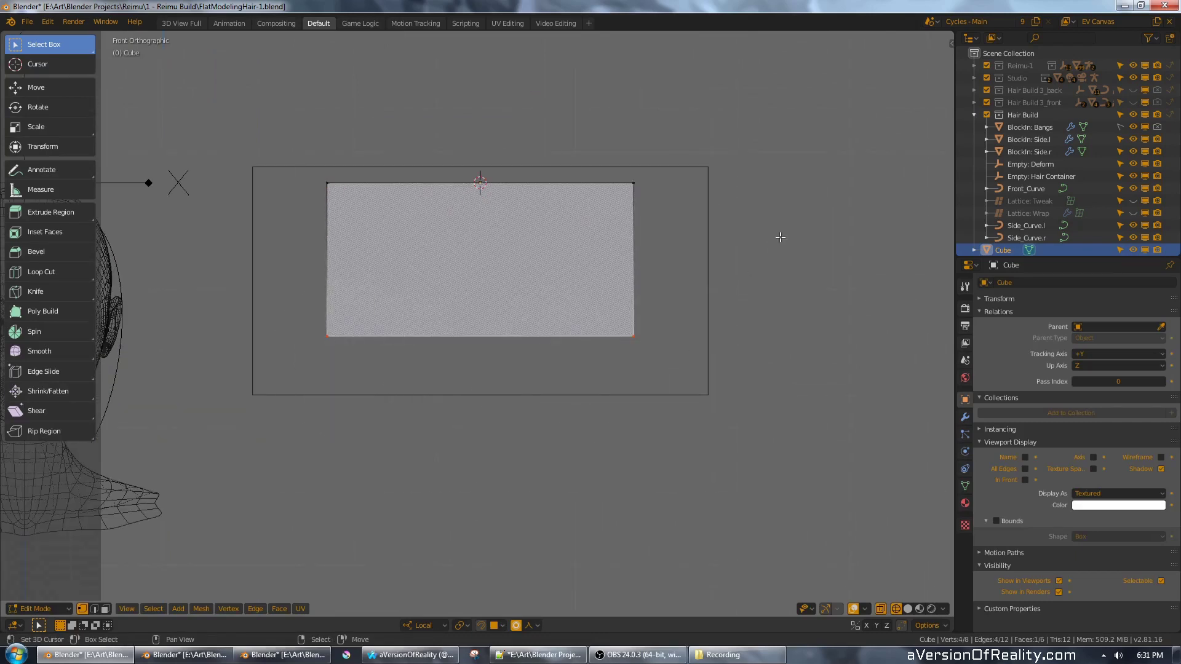
key(a)
- Scale the whole block on all local axes except Z to narrow it into a thin vertical strand
key(a)
key(s)
key(shift+z)
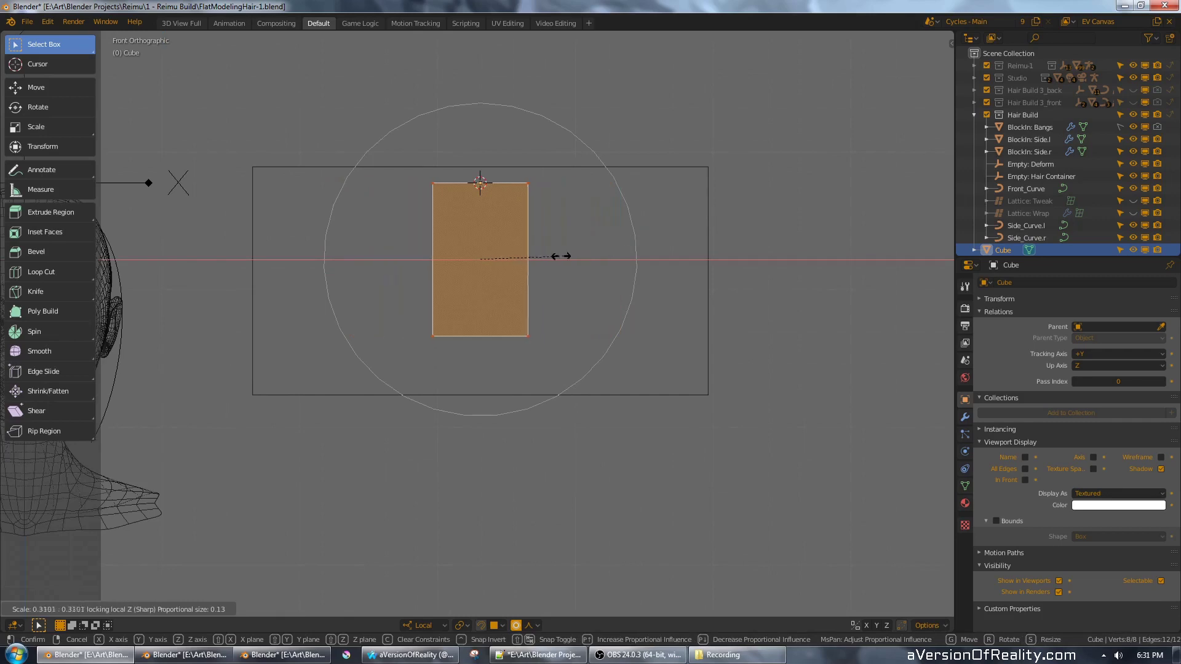
click(482, 259)
scroll(477, 323, up, 2)
key(a)
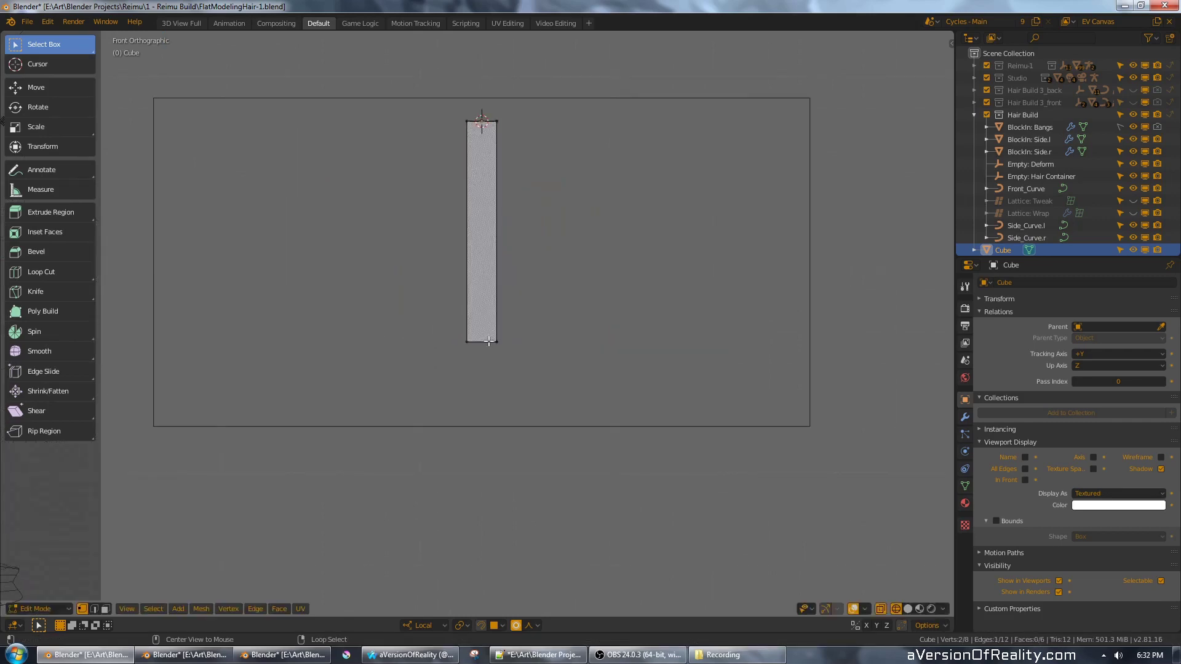
- Move the strand's lower end vertices down about 0.0424 along local Z, close to the lower edge of the bangs guide
alt+right_click(489, 344)
key(c)
click(483, 349)
right_click(512, 349)
key(g)
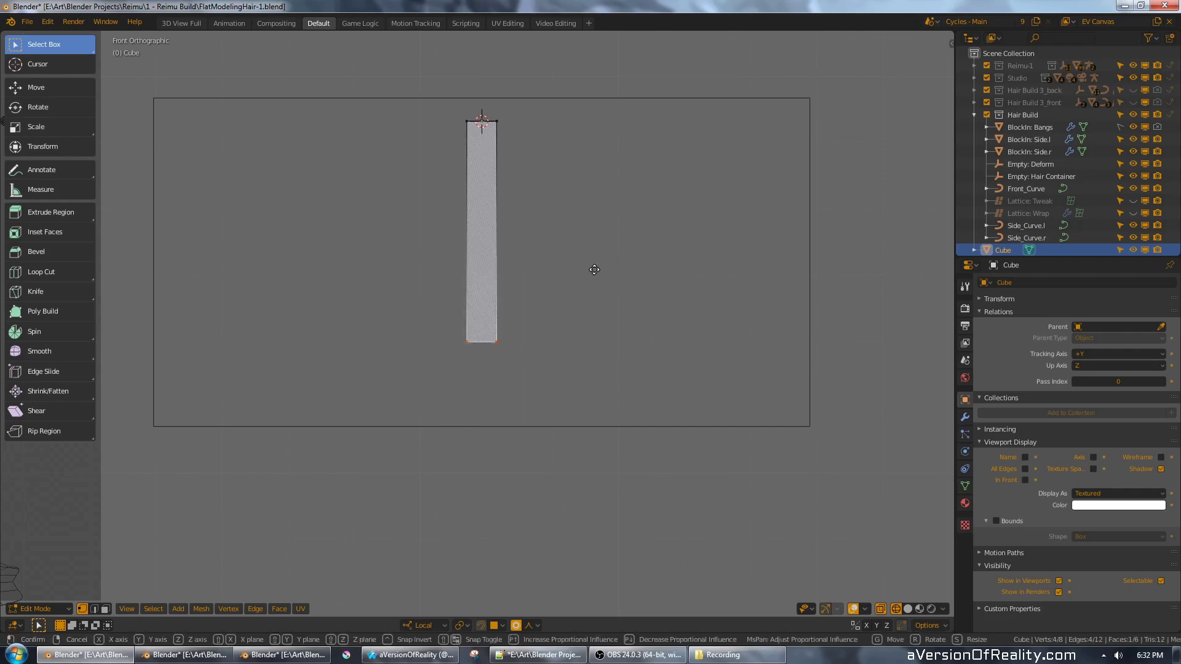
key(z)
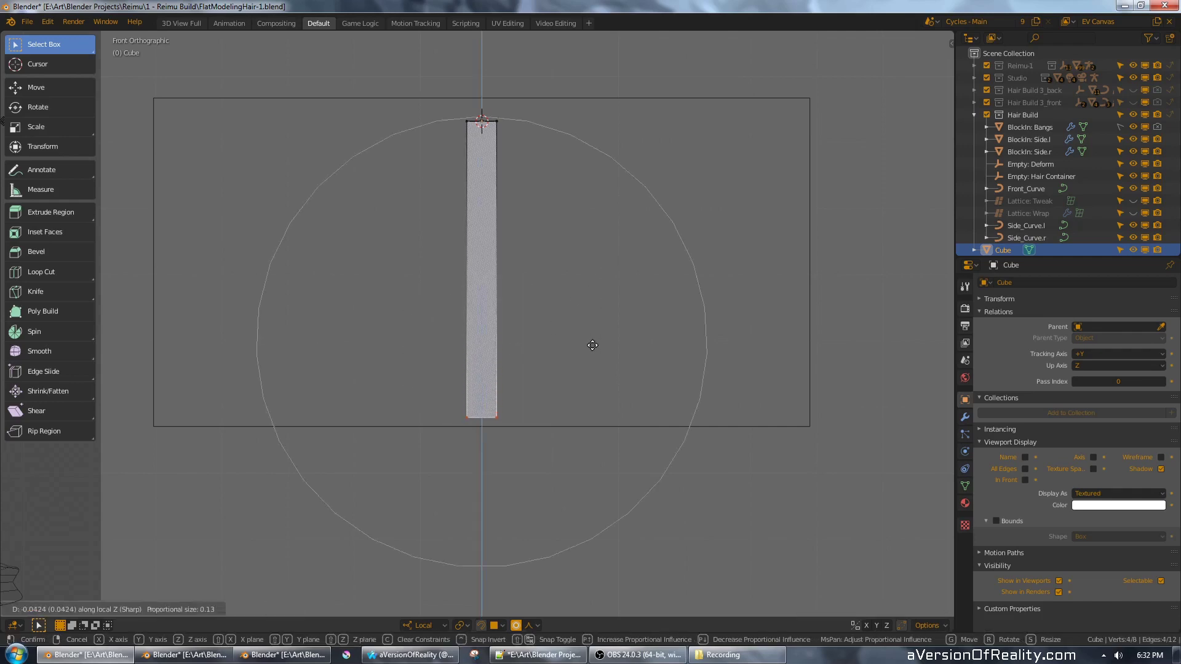
click(592, 345)
- Move the strand's upper end vertices up along local Z to just below the upper edge of the bangs guide
key(a)
key(c)
click(486, 121)
right_click(506, 124)
key(g)
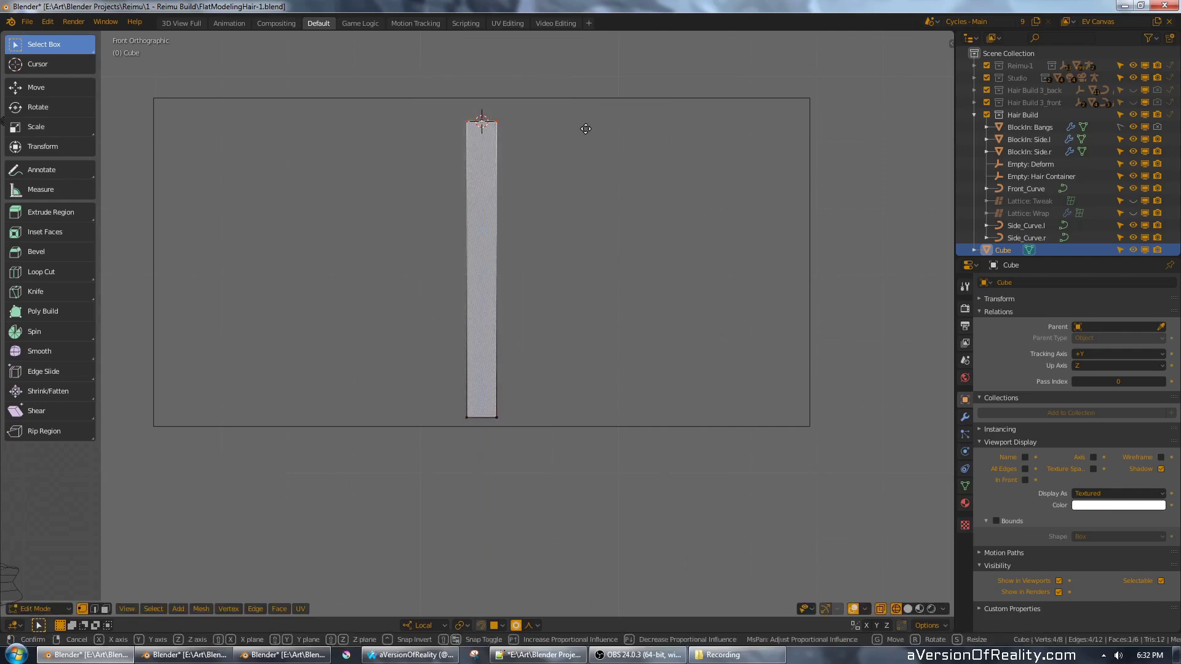
key(z)
click(588, 110)
key(a)
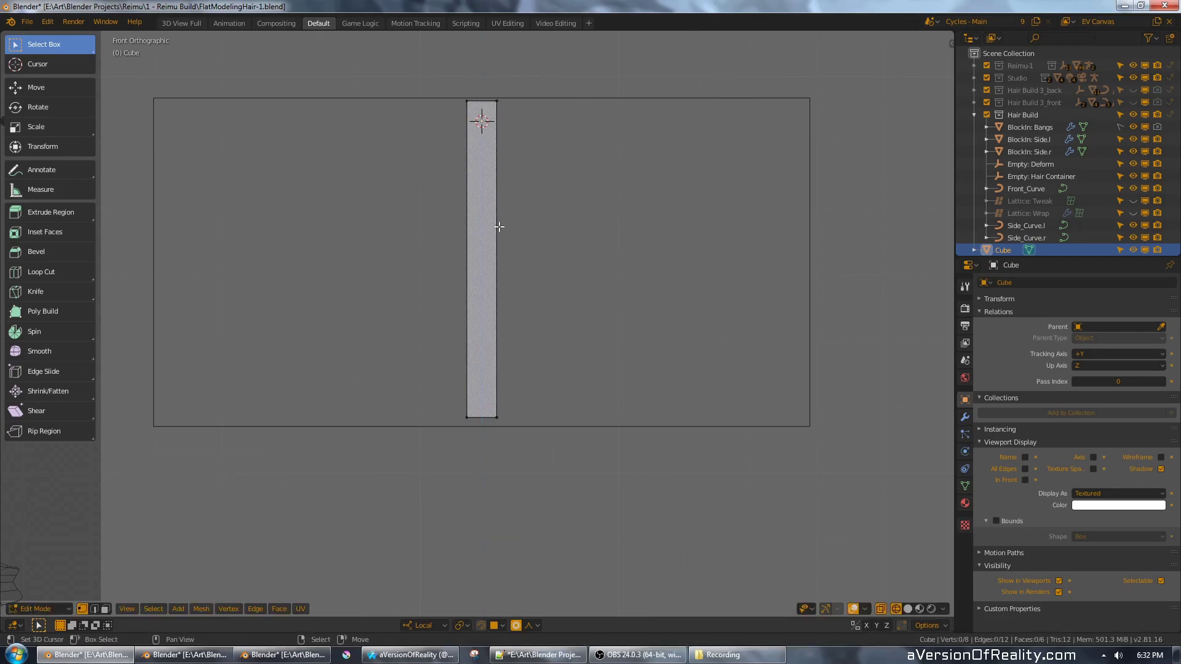
- Add six evenly spaced horizontal loop cuts along the strand's length
key(ctrl+r)
scroll(494, 215, up, 4)
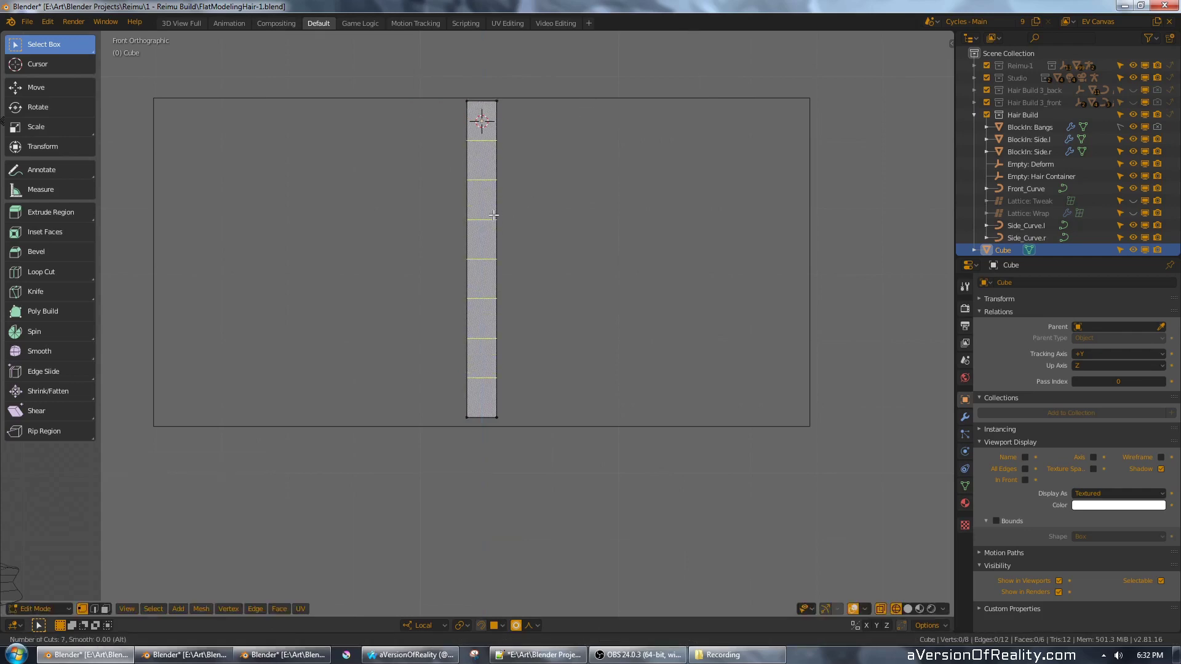
scroll(494, 215, down, 1)
click(493, 215)
right_click(493, 215)
key(a)
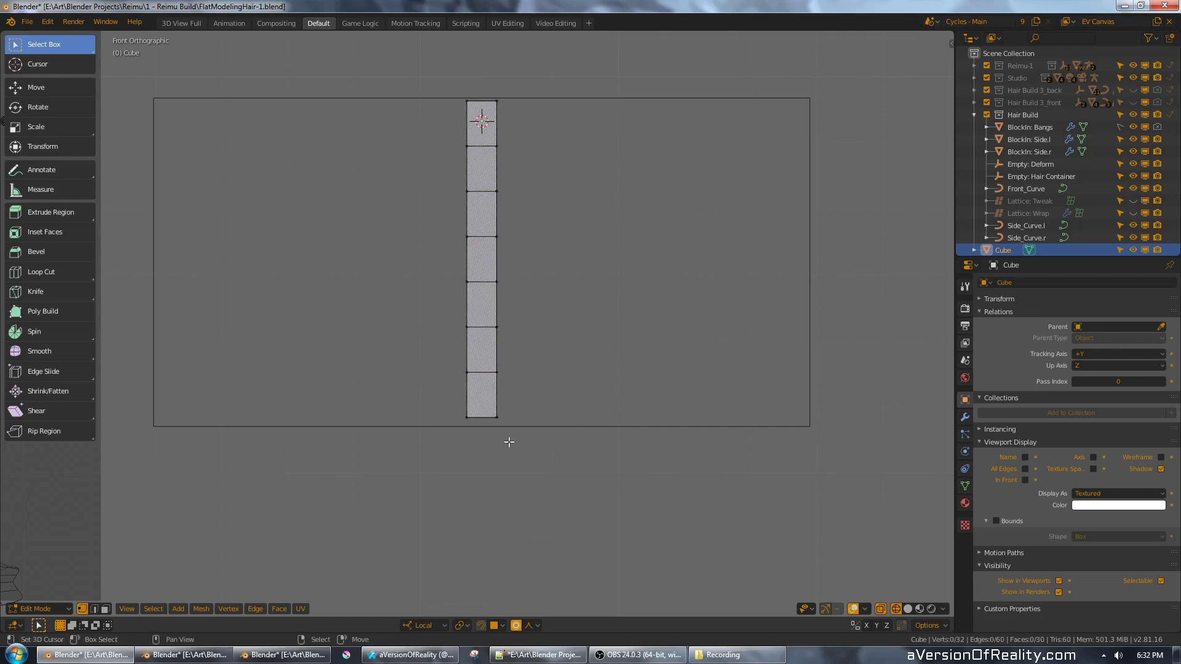
key(c)
click(482, 480)
right_click(483, 480)
middle_drag(589, 258, 580, 290)
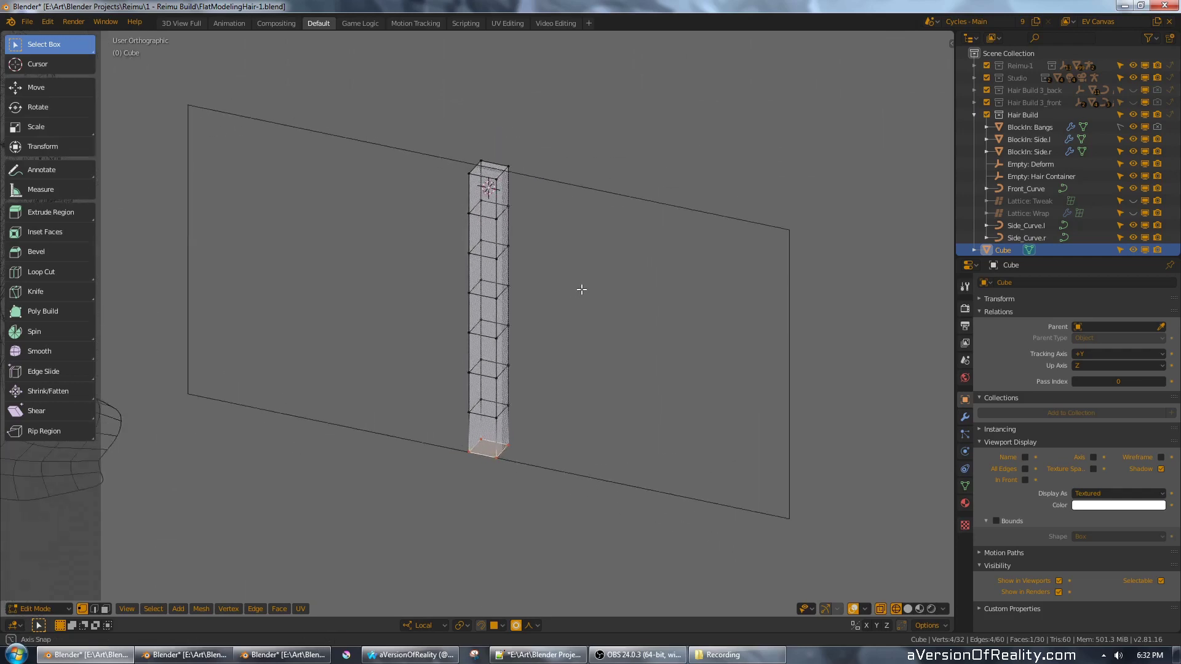
scroll(581, 290, up, 1)
key(a)
- In solid shading, delete the faces capping the strand's upper and lower ends
key(z)
click(685, 286)
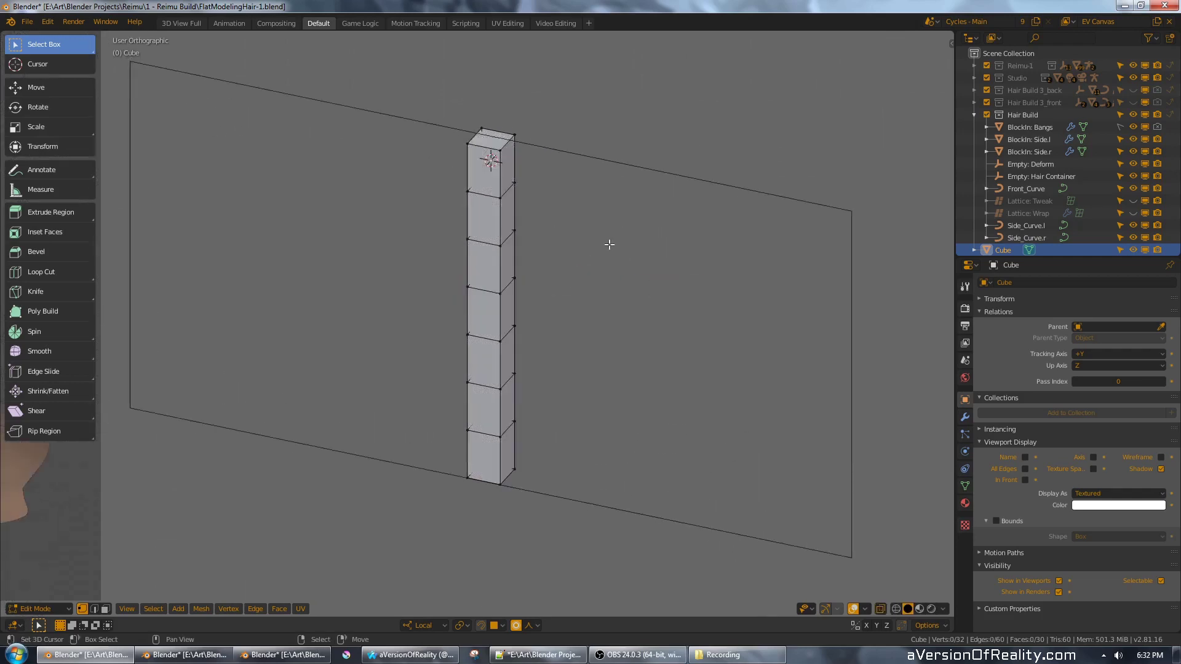
middle_drag(526, 249, 546, 308)
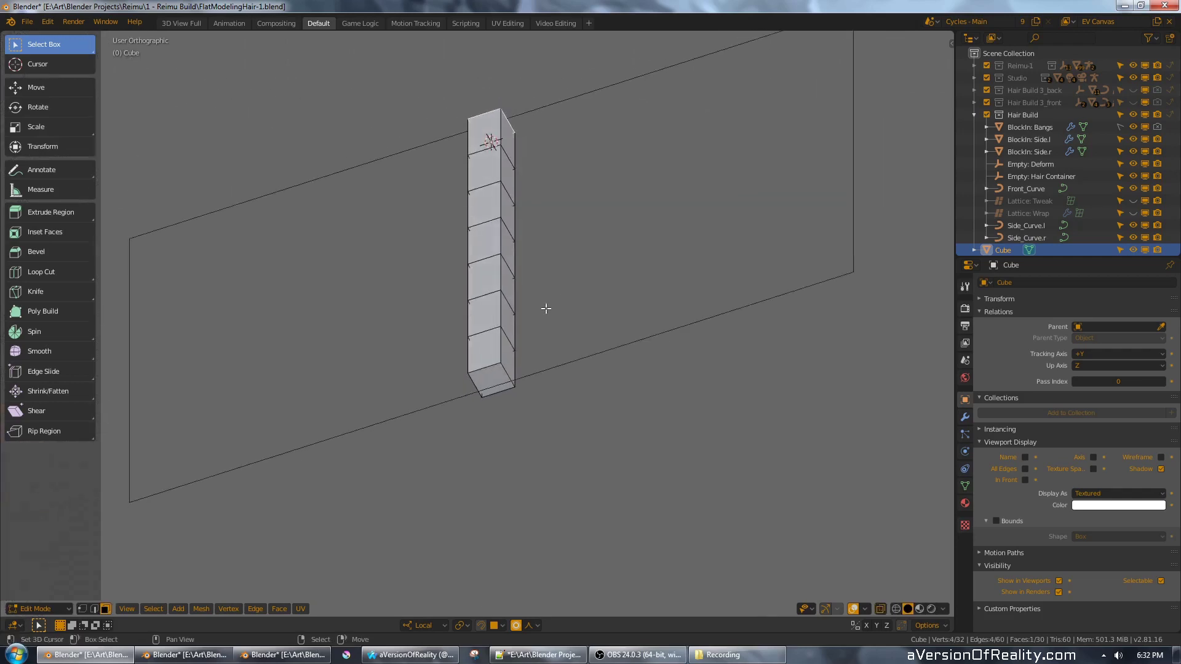
shift+click(489, 380)
key(x)
click(580, 318)
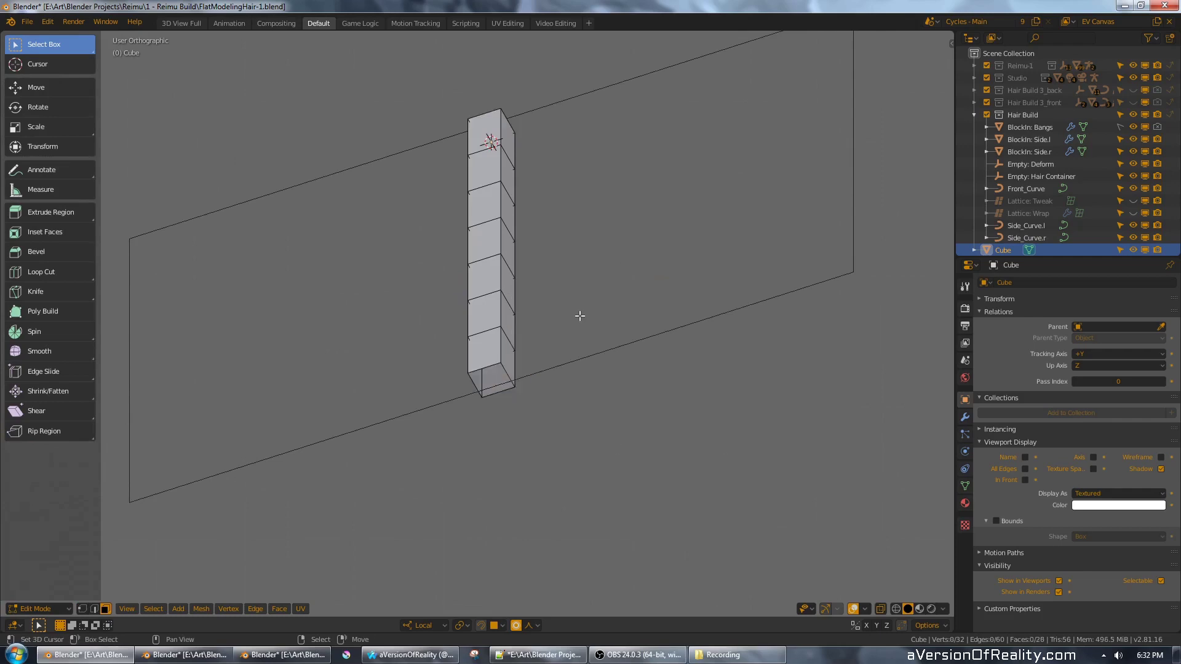
- Add one centered lengthwise loop cut to the strand's front side and another to its back side
key(1)
key(ctrl+r)
click(490, 255)
right_click(490, 255)
key(alt+a)
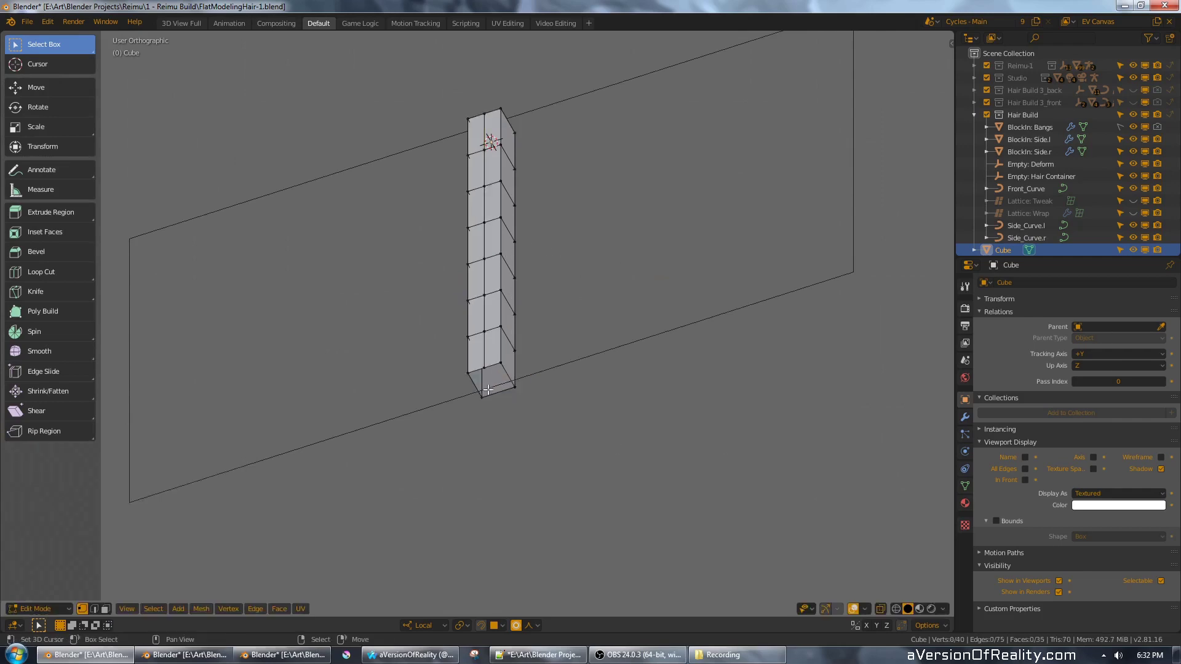
key(ctrl+r)
click(489, 389)
right_click(490, 389)
key(alt+a)
- Scale the whole strand thinner along local Y and adjust its width along local X
middle_drag(642, 231, 441, 396)
key(a)
key(s)
key(y)
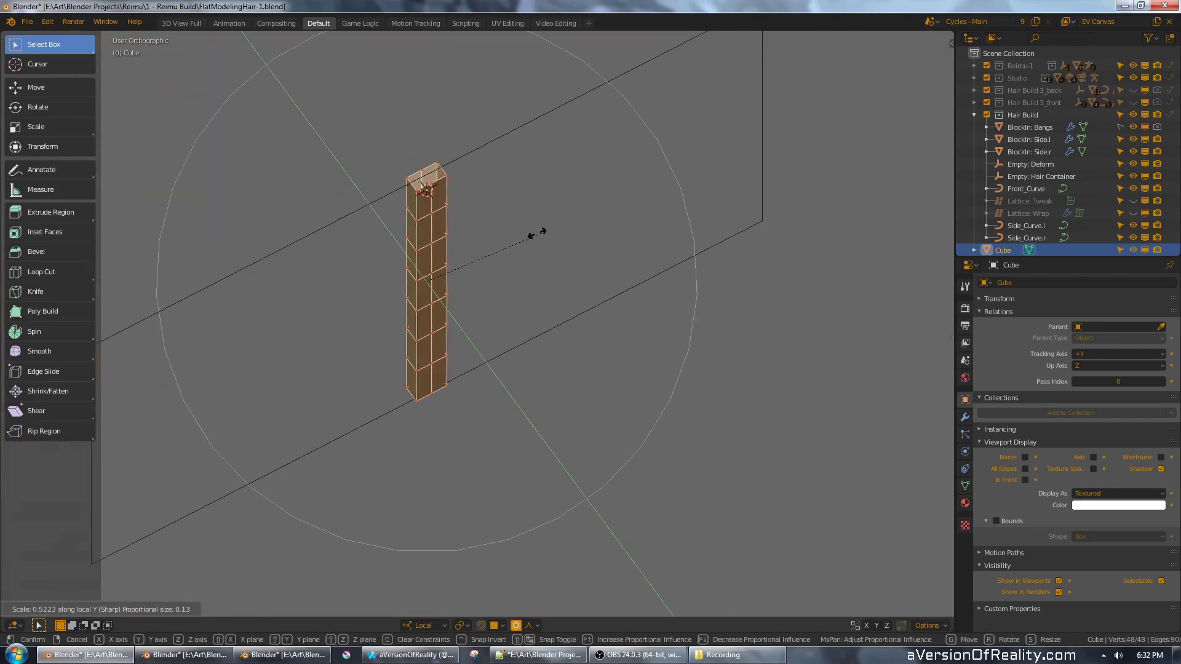
click(506, 182)
key(s)
key(x)
click(519, 184)
- Mark the centered lengthwise edge loop on the strand's back side as a seam and unwrap the whole strand
key(alt+a)
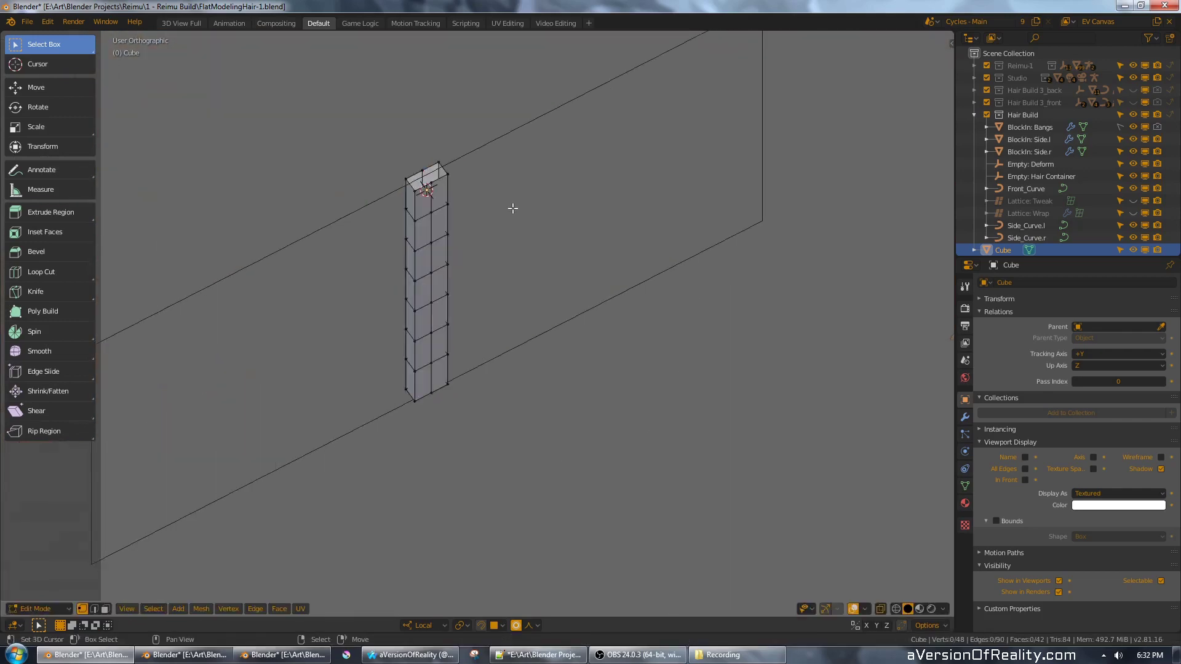
alt+click(455, 249)
key(ctrl+e)
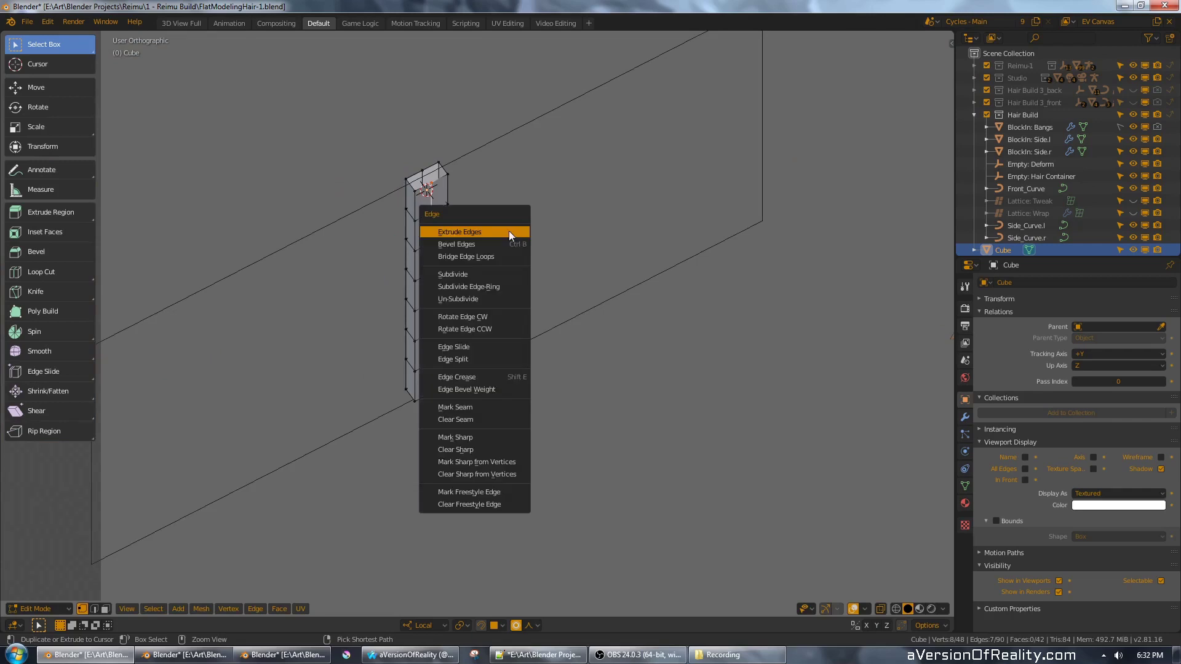
click(483, 406)
key(KP_1)
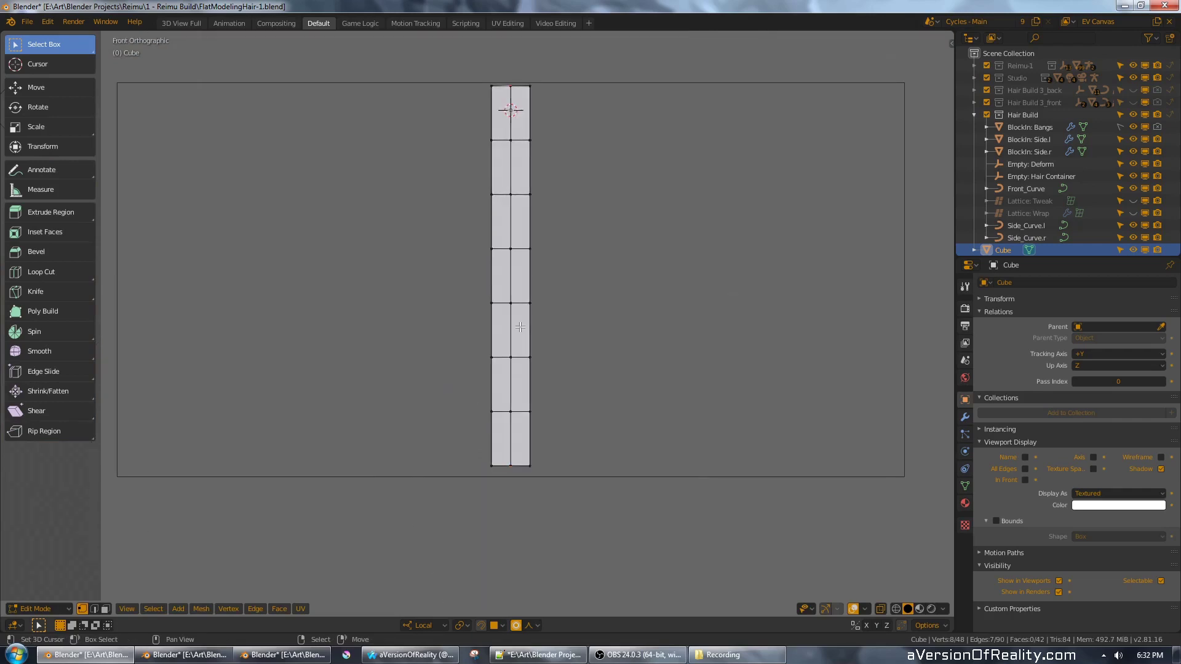
key(a)
key(u)
click(553, 271)
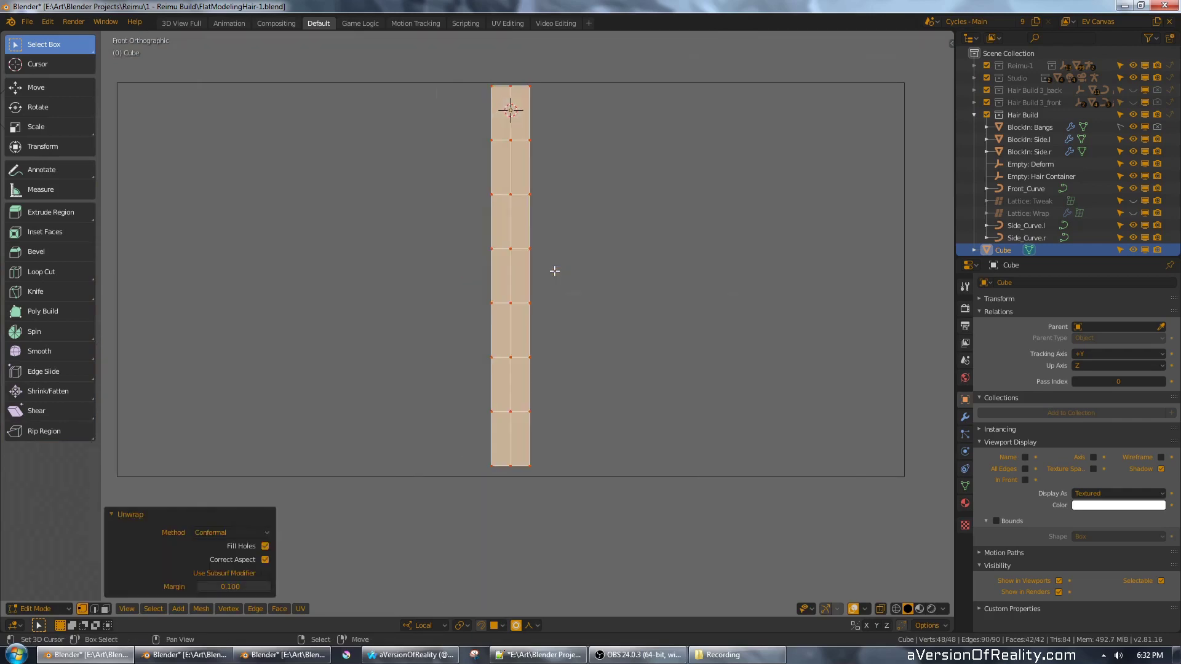
- Duplicate the viewport into a separate window and switch it to the UV Editor
shift+drag(951, 35, 900, 57)
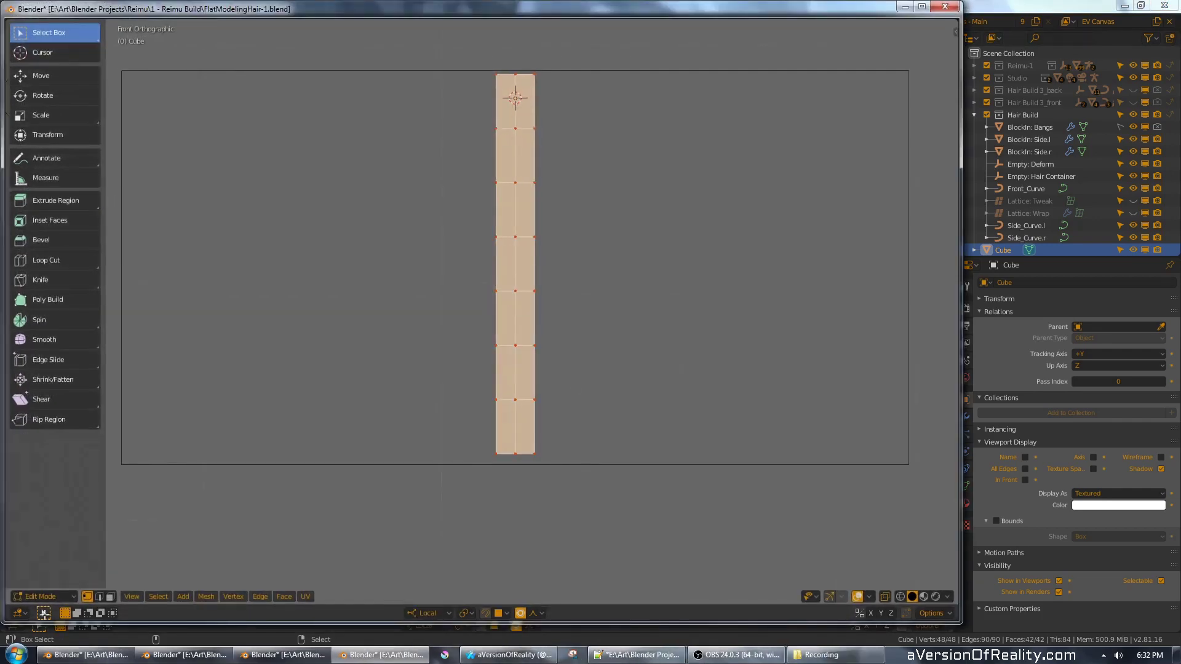
click(20, 614)
click(72, 511)
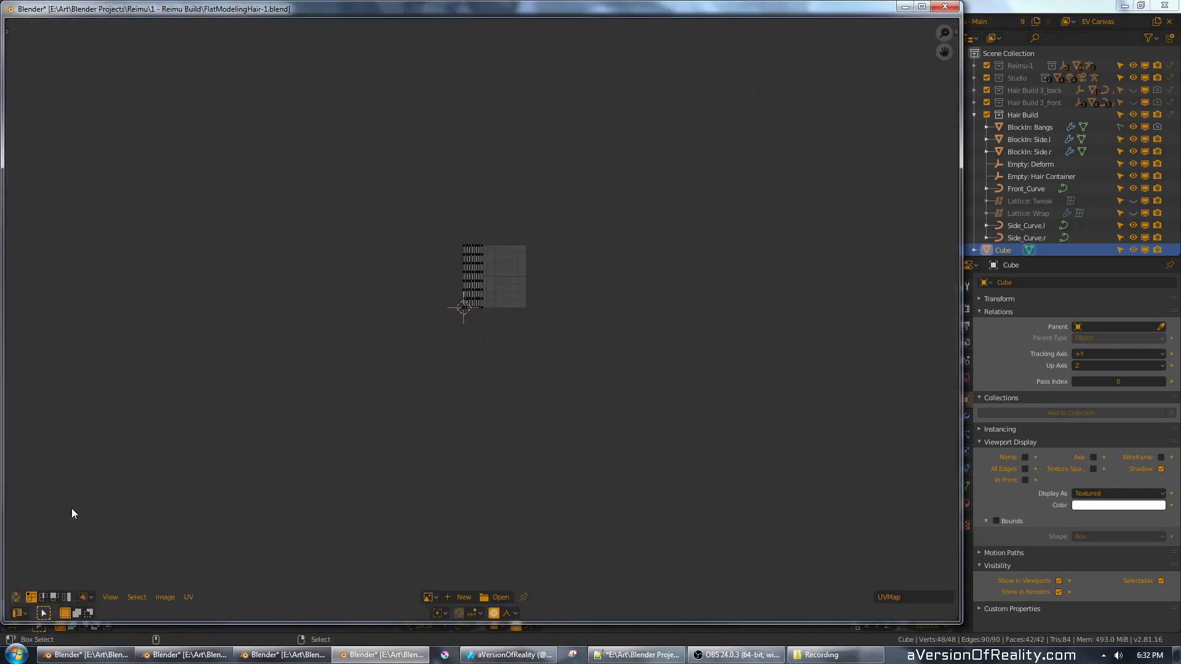
scroll(572, 168, up, 6)
middle_drag(589, 135, 589, 223)
- Move all the strand's UVs along X to the middle of the UV square and stretch them horizontally across most of its width
key(a)
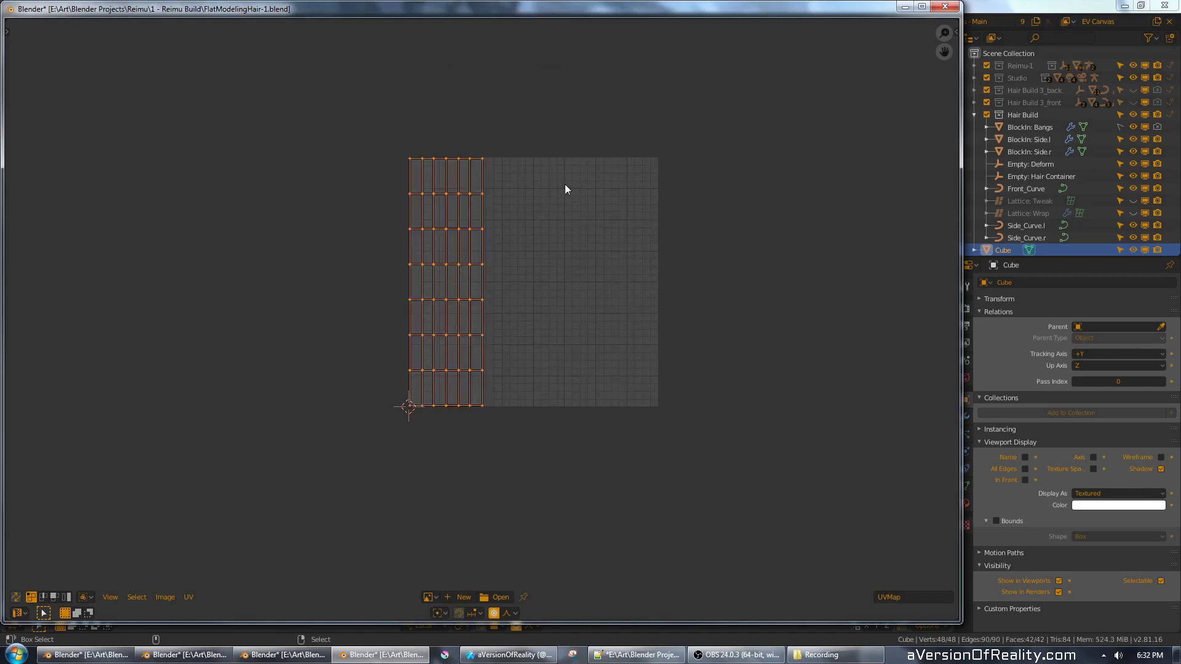
scroll(563, 184, up, 1)
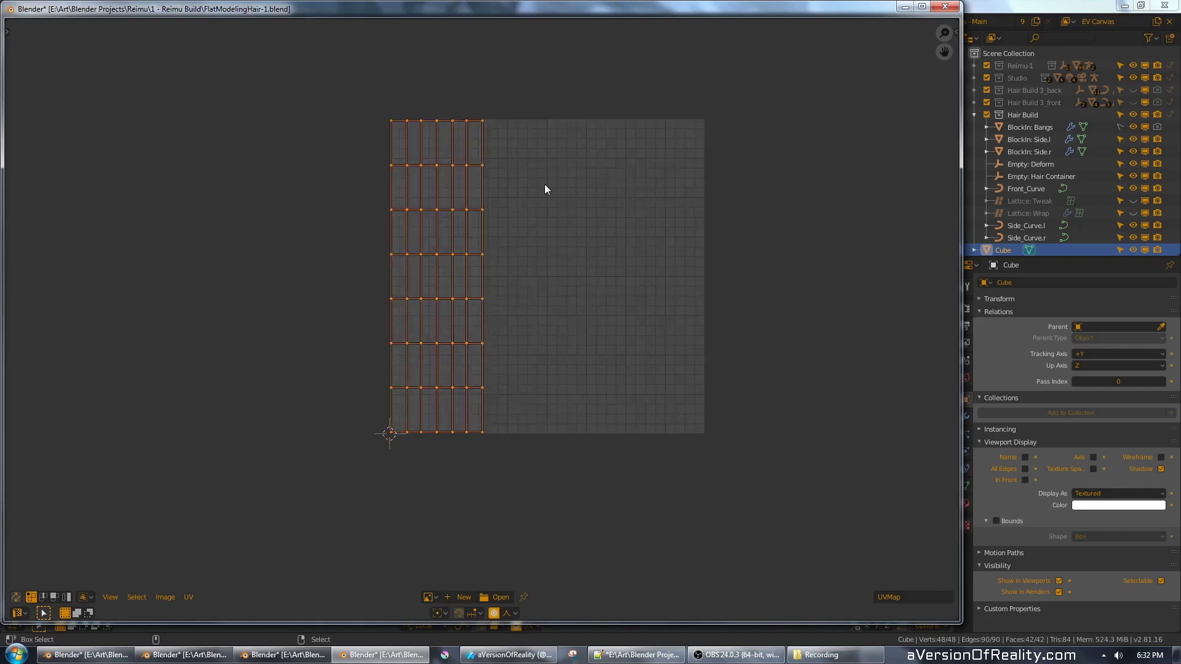
key(g)
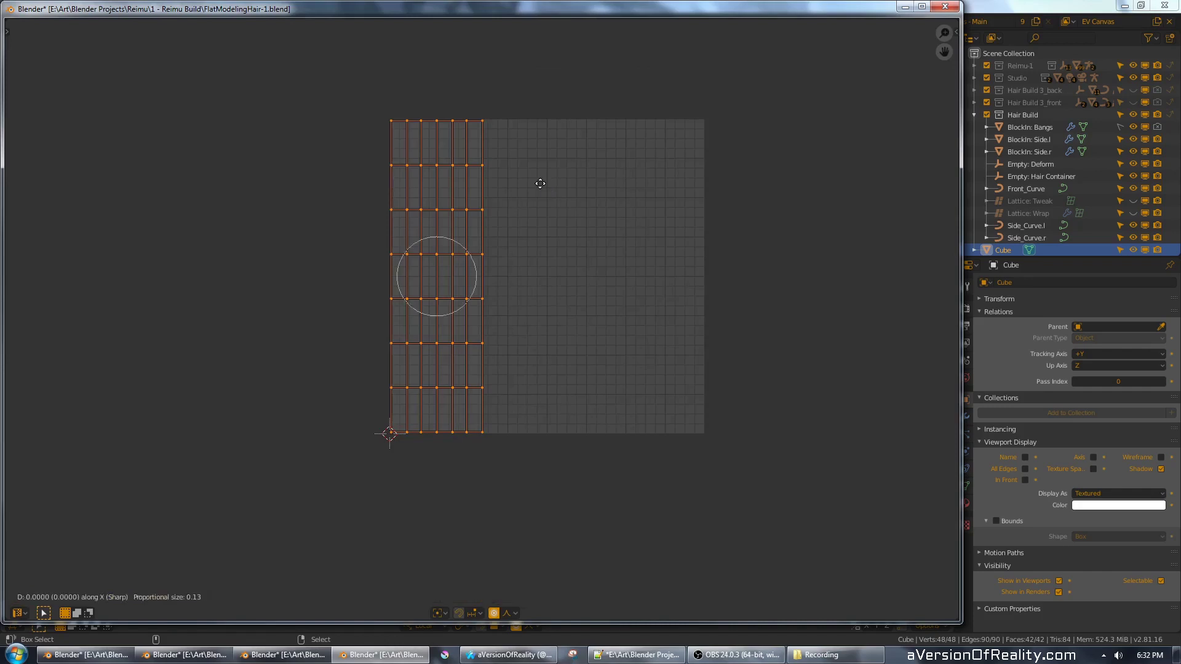
key(x)
click(657, 181)
key(s)
key(x)
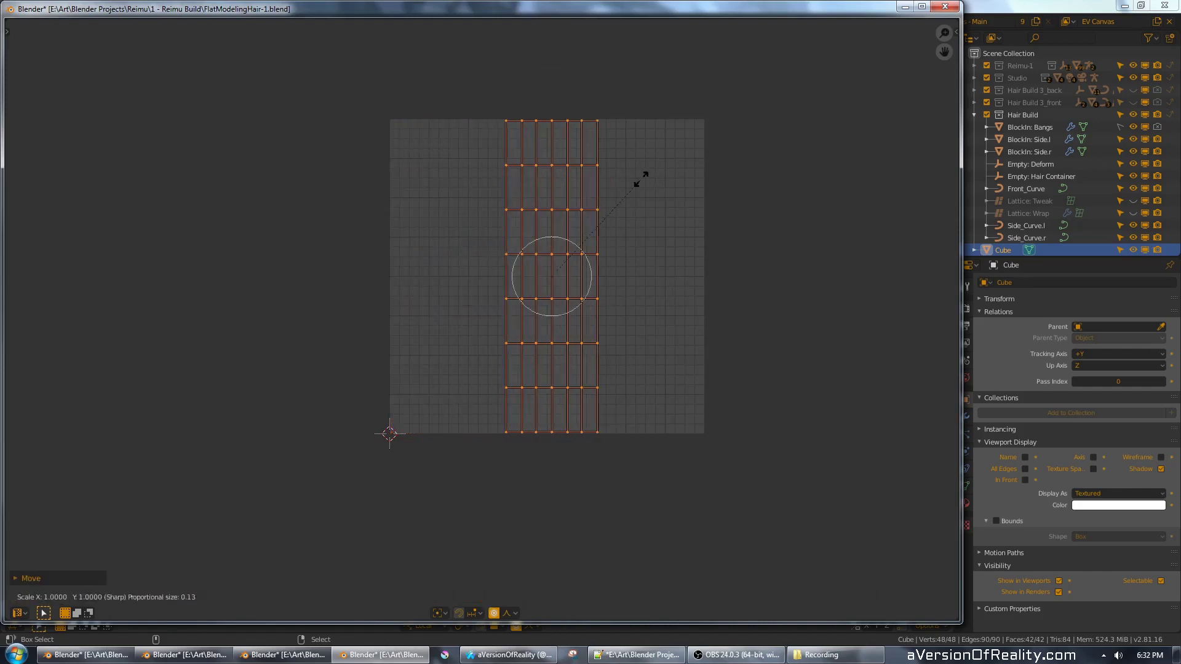
click(10, 171)
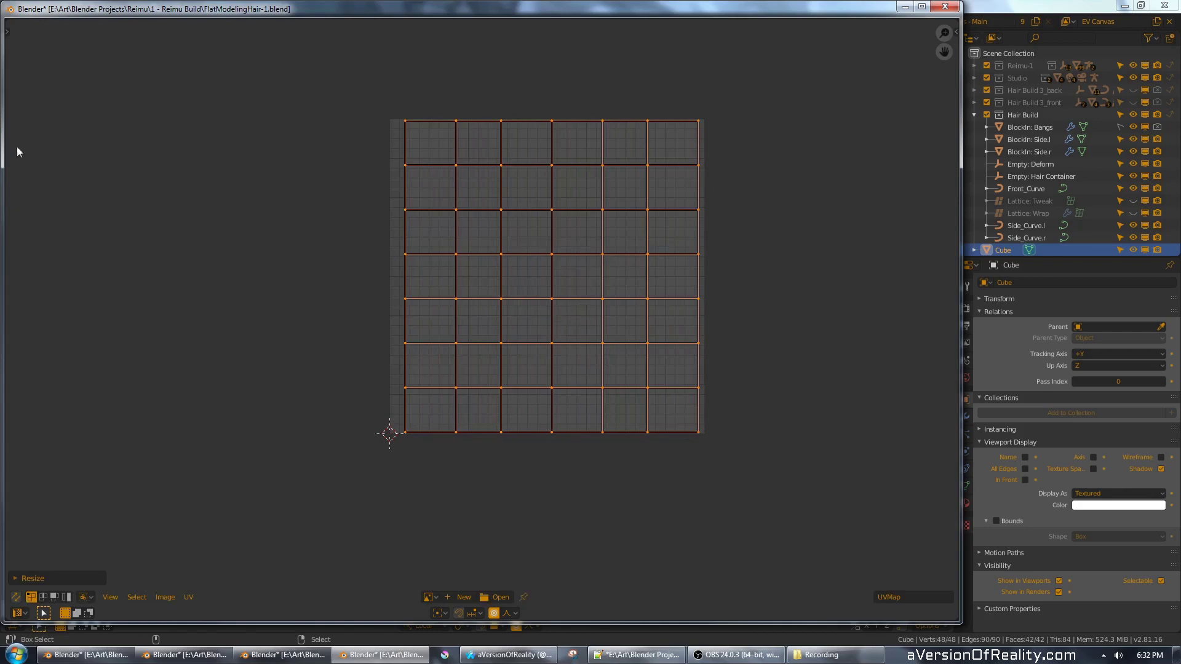
- Fine-tune the UVs' X position and X scale to fit the full width of the UV square
key(g)
key(x)
click(767, 139)
key(s)
key(x)
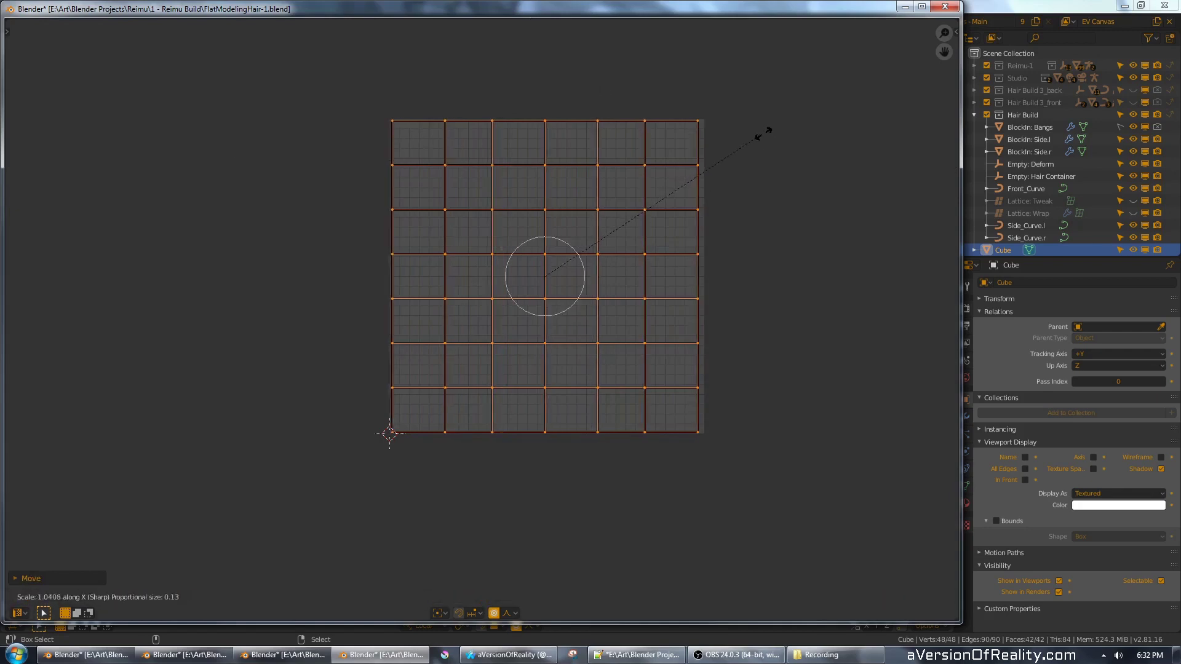
click(764, 133)
key(g)
click(767, 134)
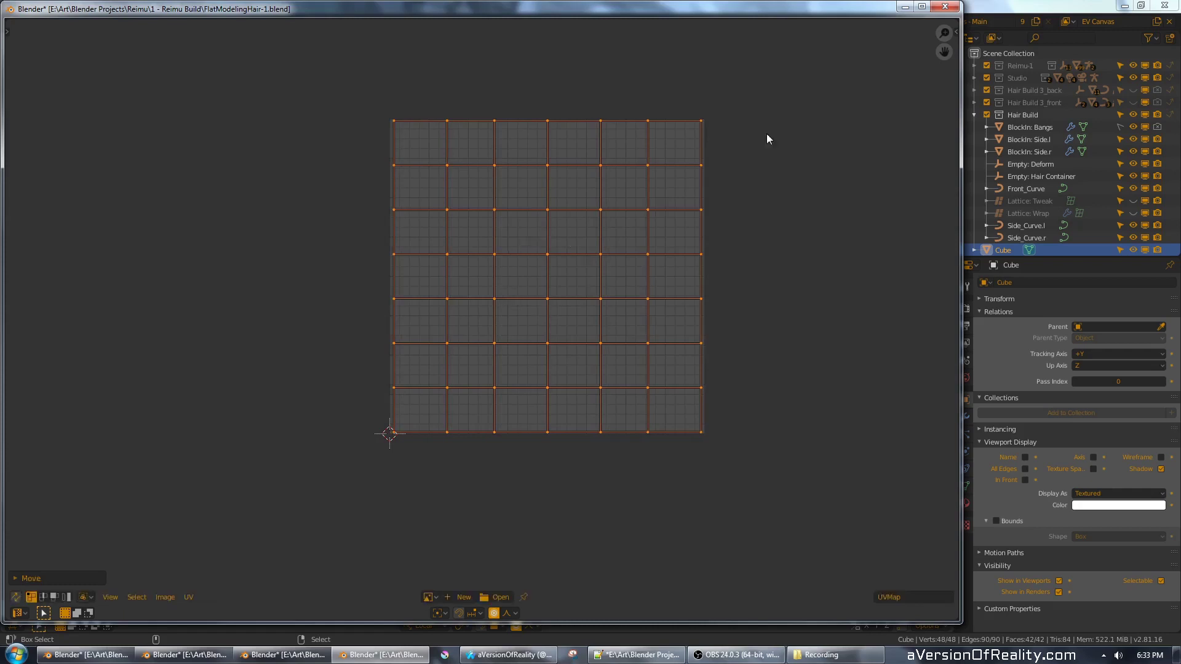
key(s)
key(x)
click(766, 133)
- Deselect the UVs, close the UV editor window and save the file
key(alt+a)
middle_drag(766, 132, 760, 143)
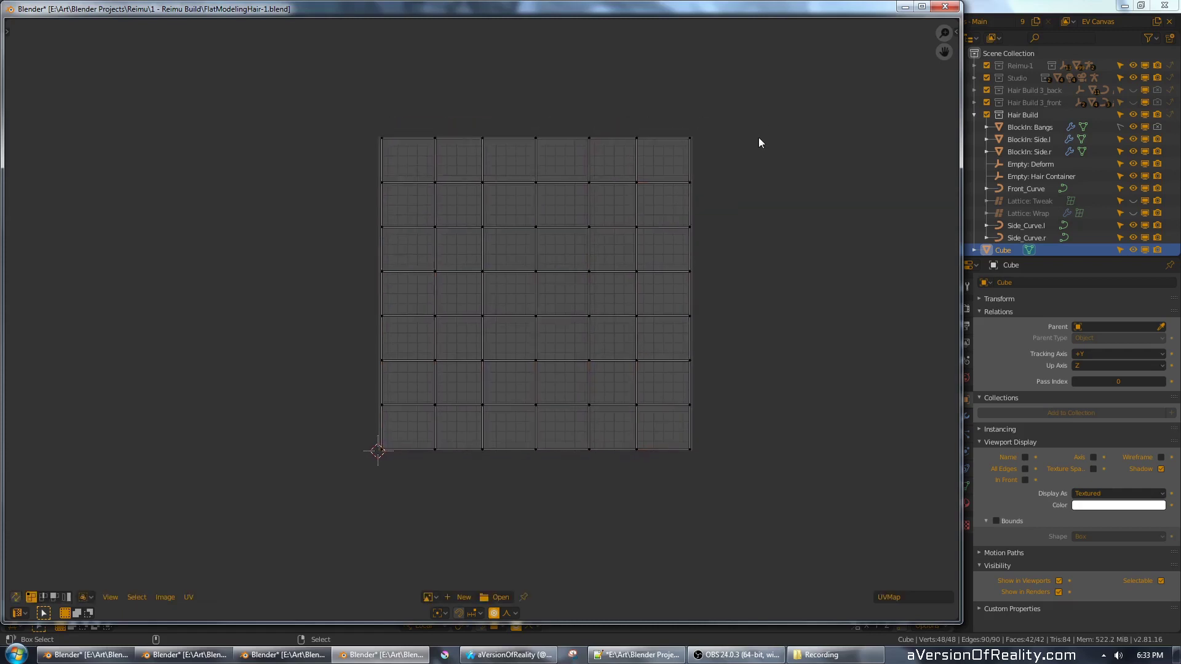
click(954, 7)
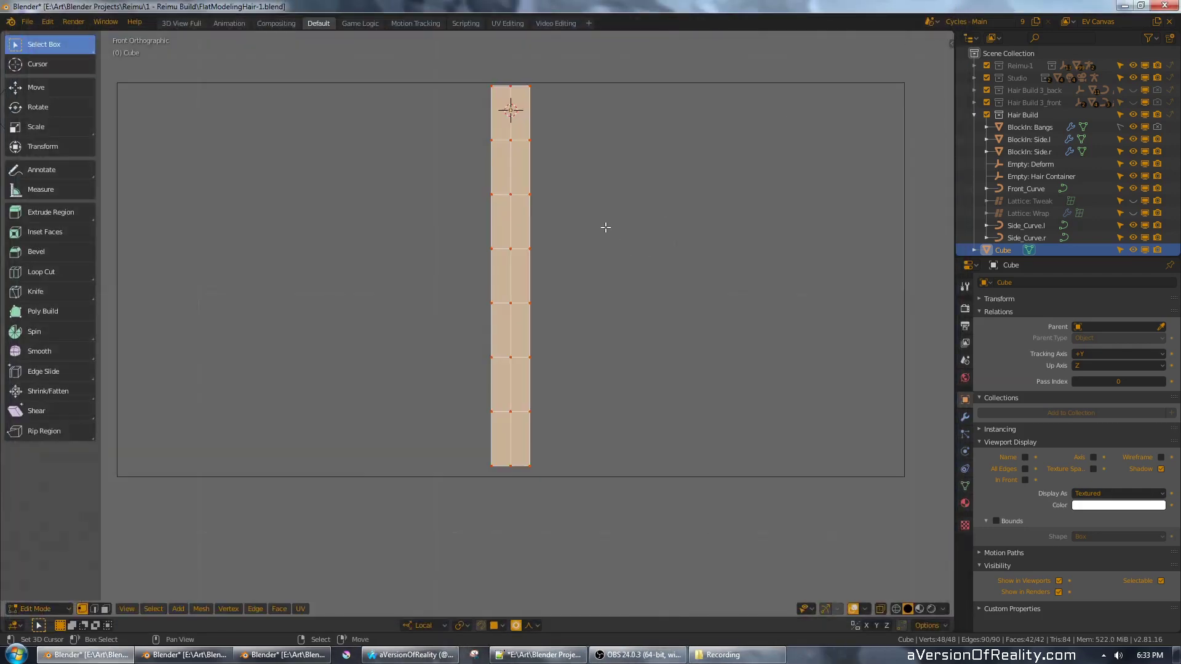
key(ctrl+s)
- Taper the strand's lower end to a point by scaling its end loop to 0 with local Z locked, using Sharp proportional falloff of size about 0.095
scroll(603, 233, down, 4)
scroll(603, 234, up, 3)
shift+middle_drag(601, 294, 589, 230)
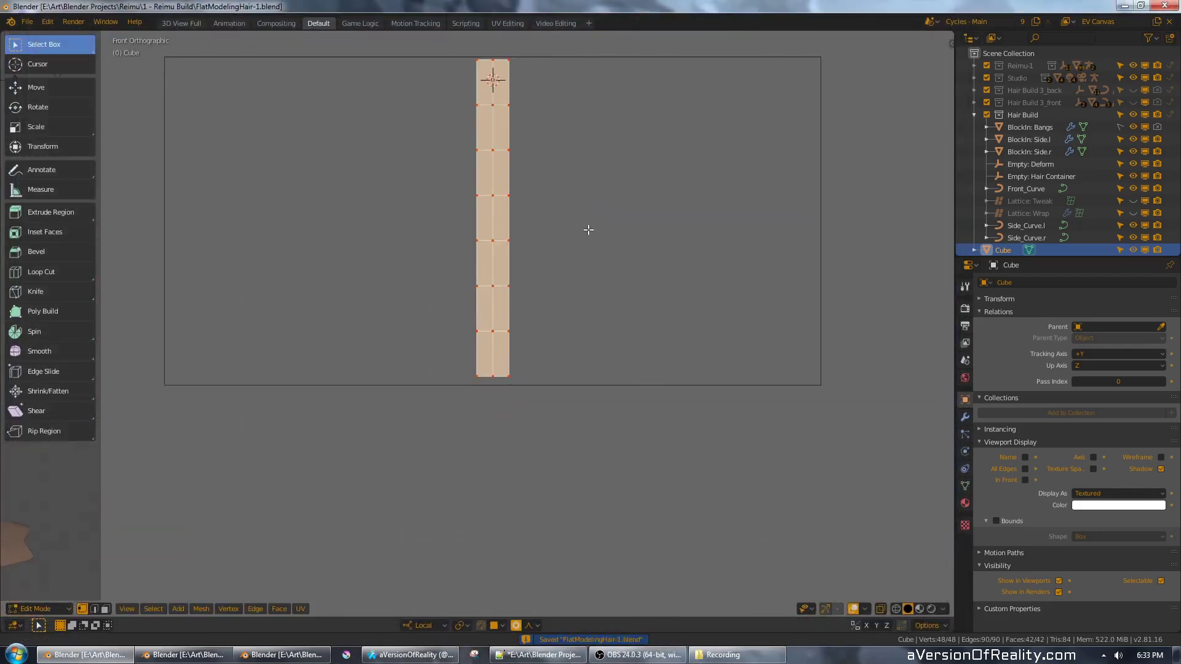
scroll(608, 190, up, 2)
shift+middle_drag(608, 190, 602, 267)
middle_drag(622, 222, 603, 142)
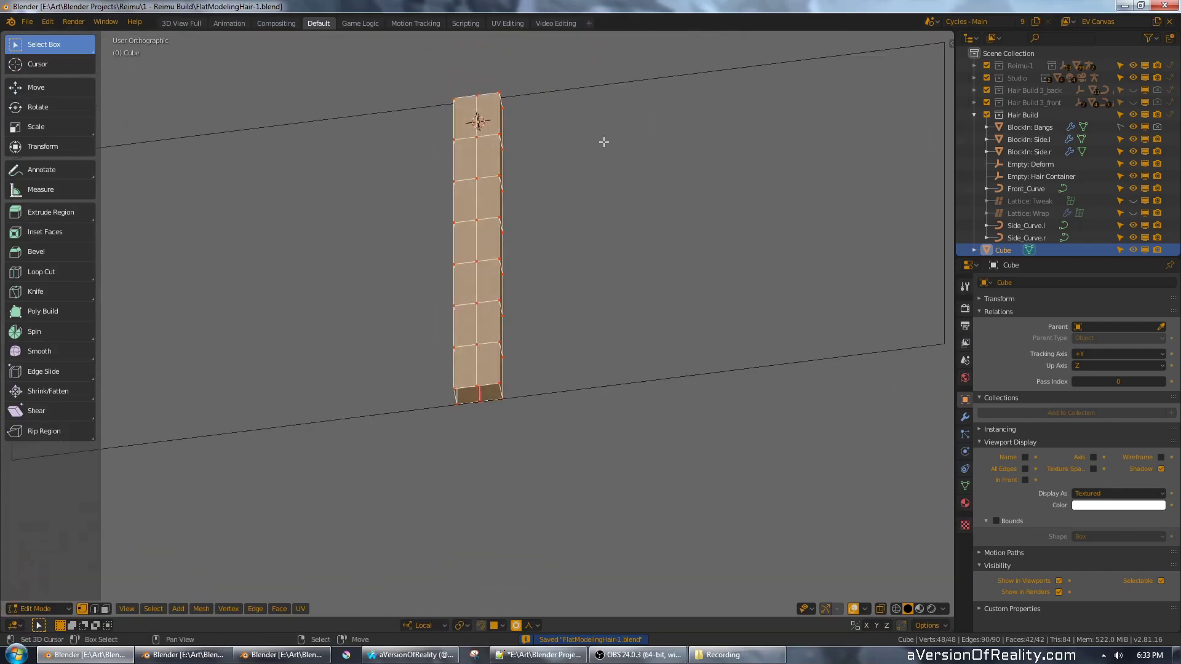
alt+click(491, 379)
middle_drag(623, 238, 626, 289)
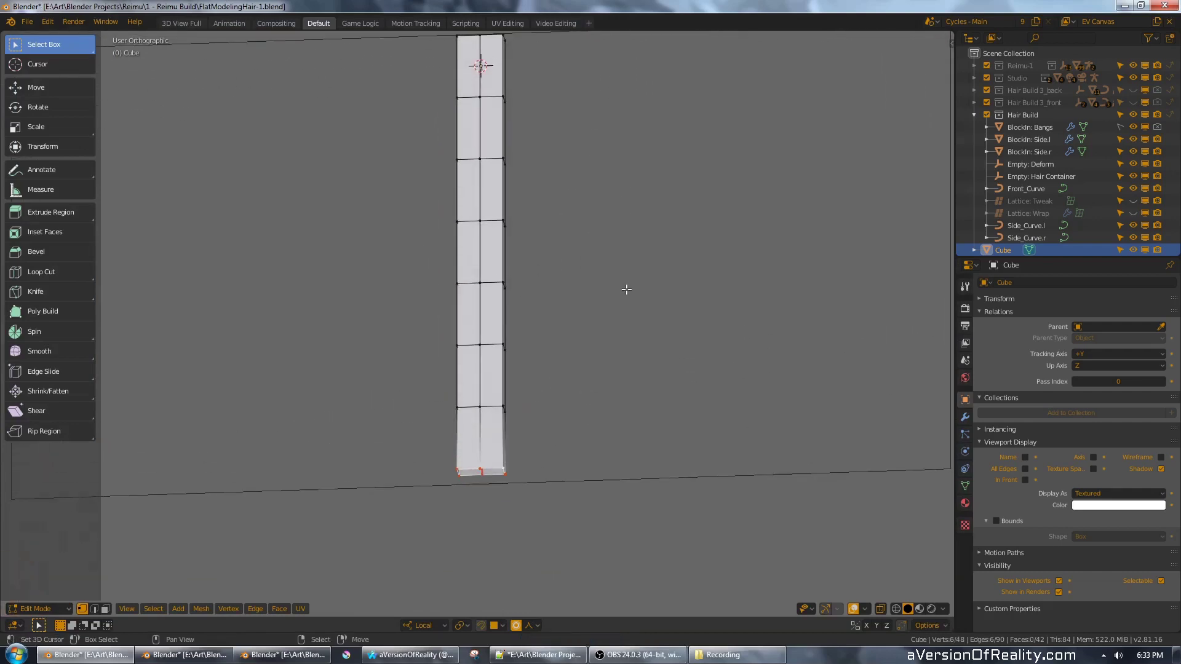
key(KP_1)
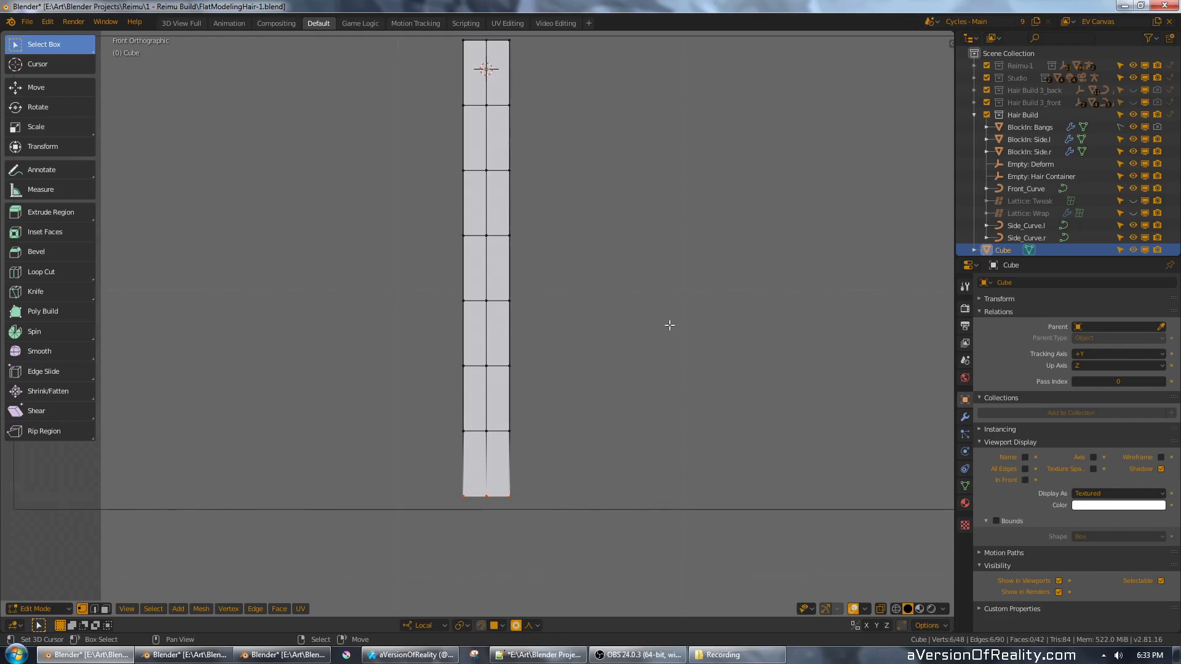
key(s)
key(shift+z)
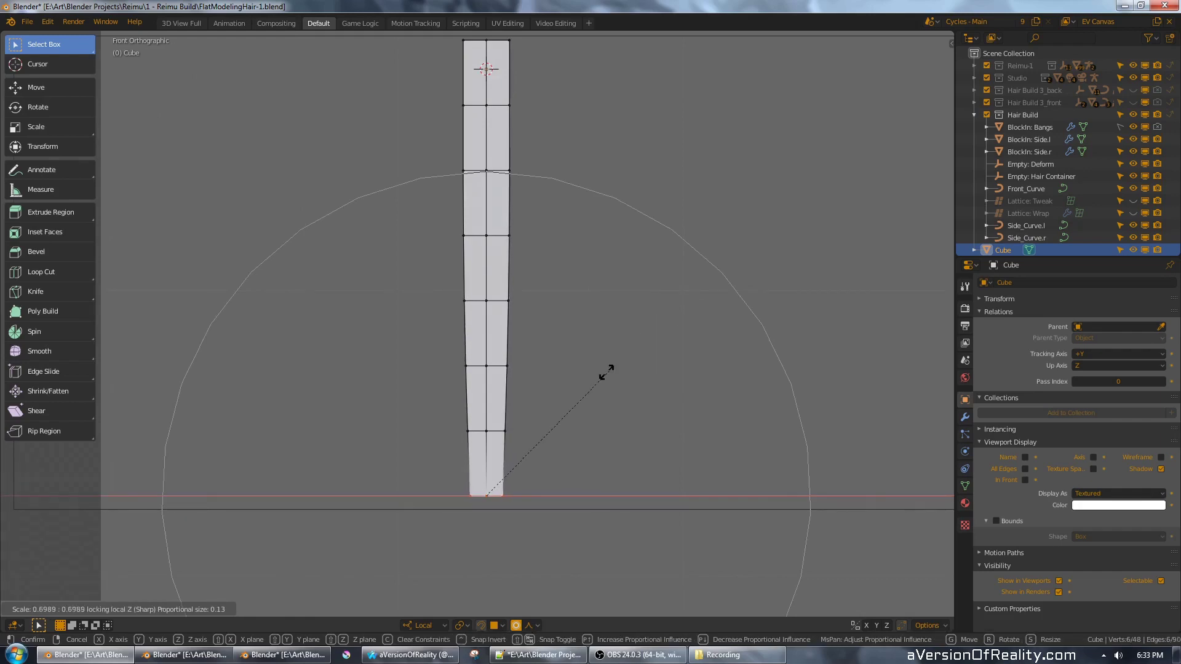
text(0)
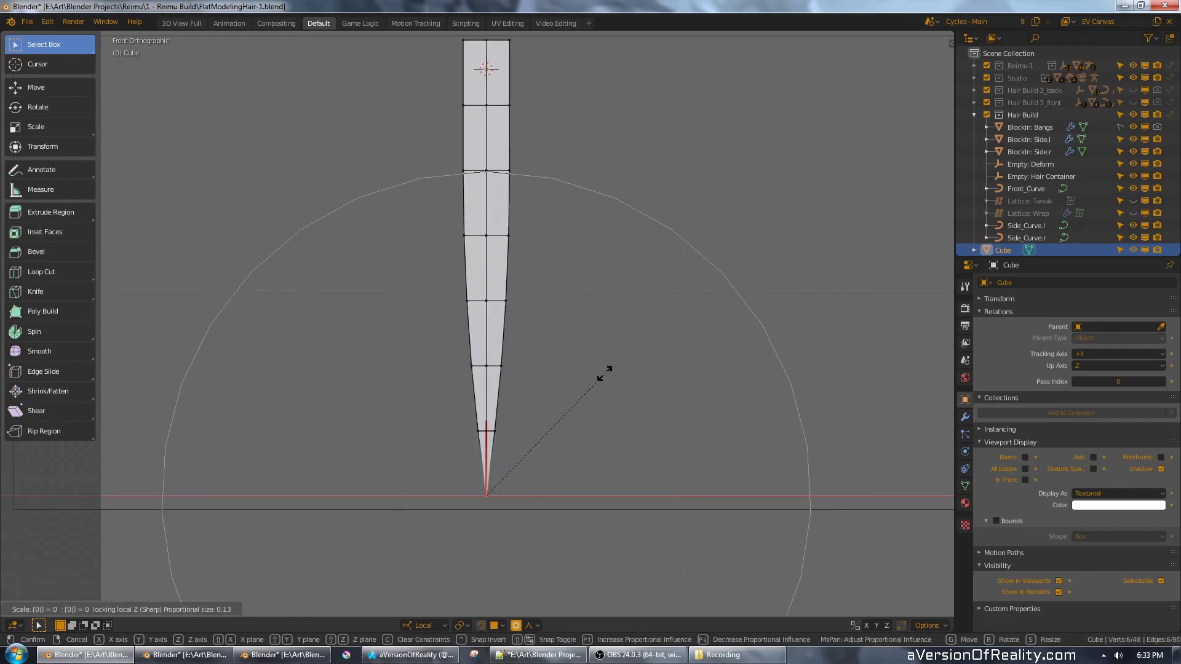
scroll(605, 373, up, 6)
scroll(605, 373, down, 4)
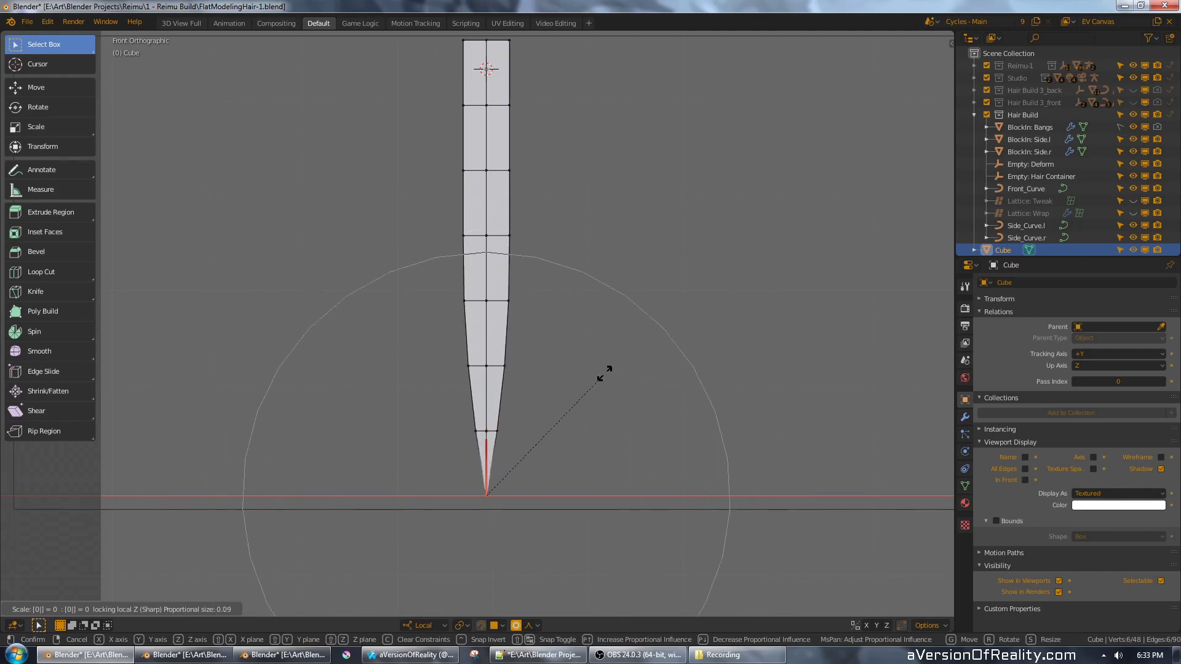
scroll(604, 373, down, 2)
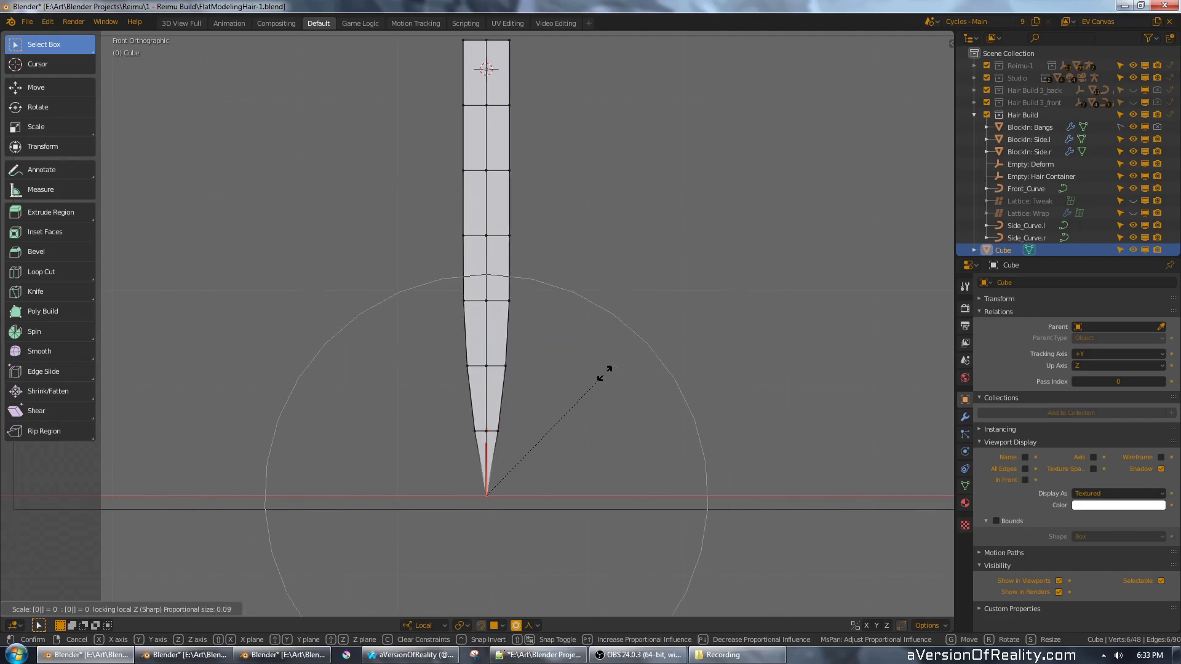
click(604, 373)
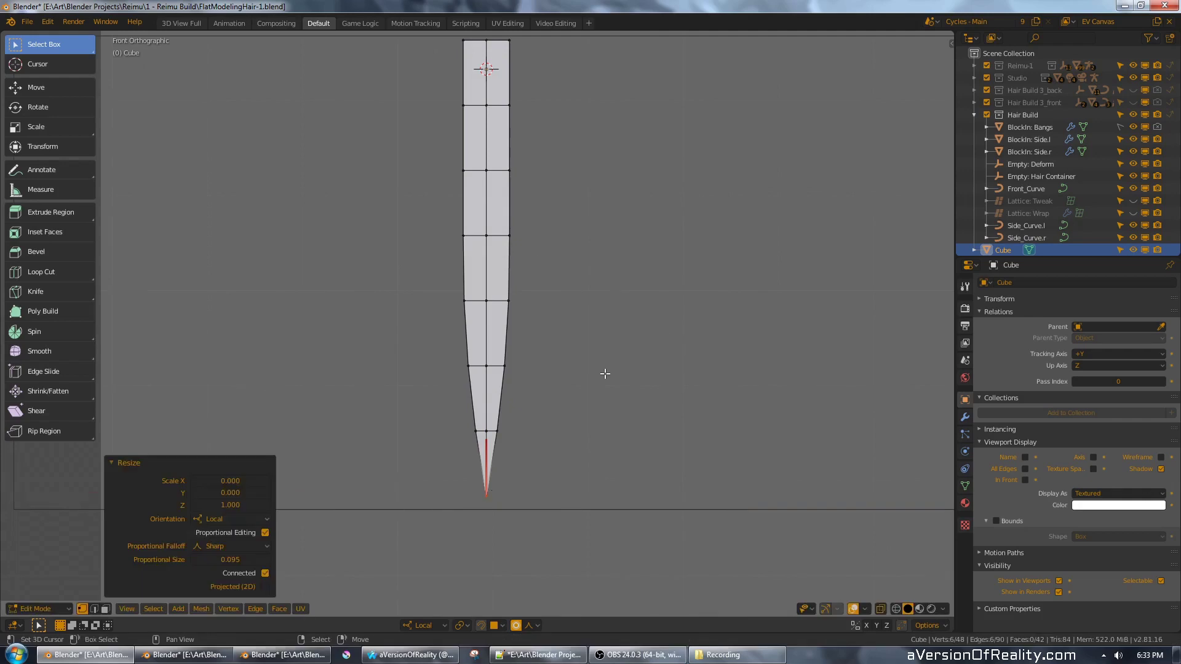
- In Object Mode, unhide the wrap lattice and add a Lattice modifier to the strand with Lattice: Wrap as its object
scroll(604, 372, down, 5)
middle_drag(581, 397, 622, 348)
key(Tab)
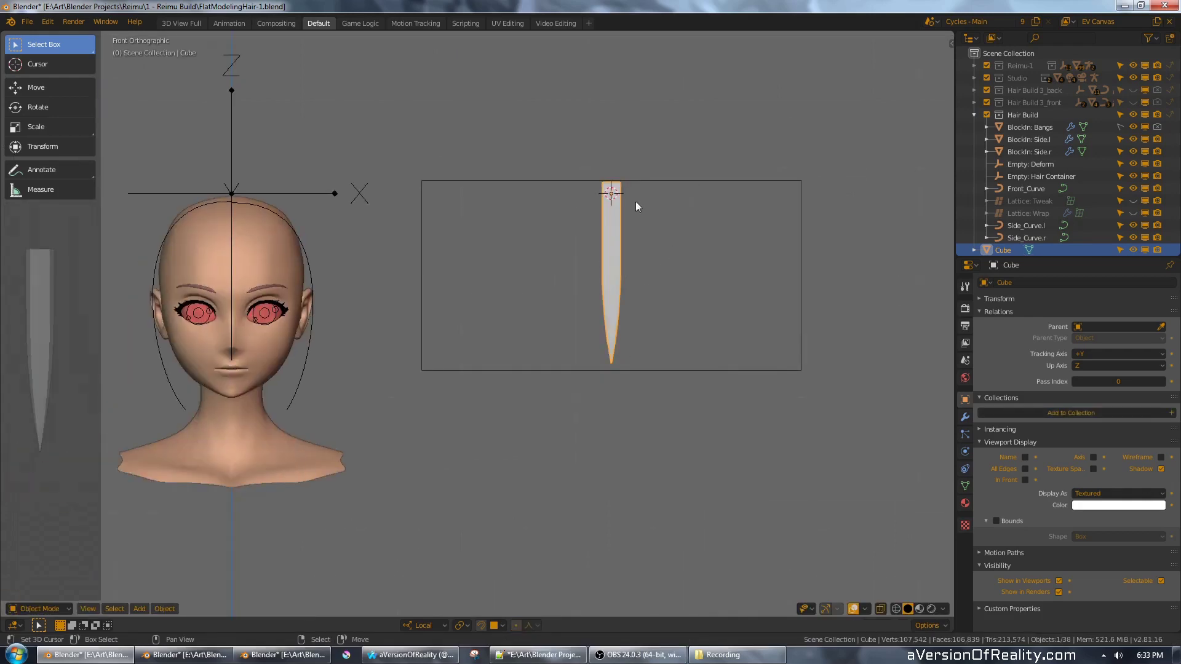
click(1133, 212)
click(965, 417)
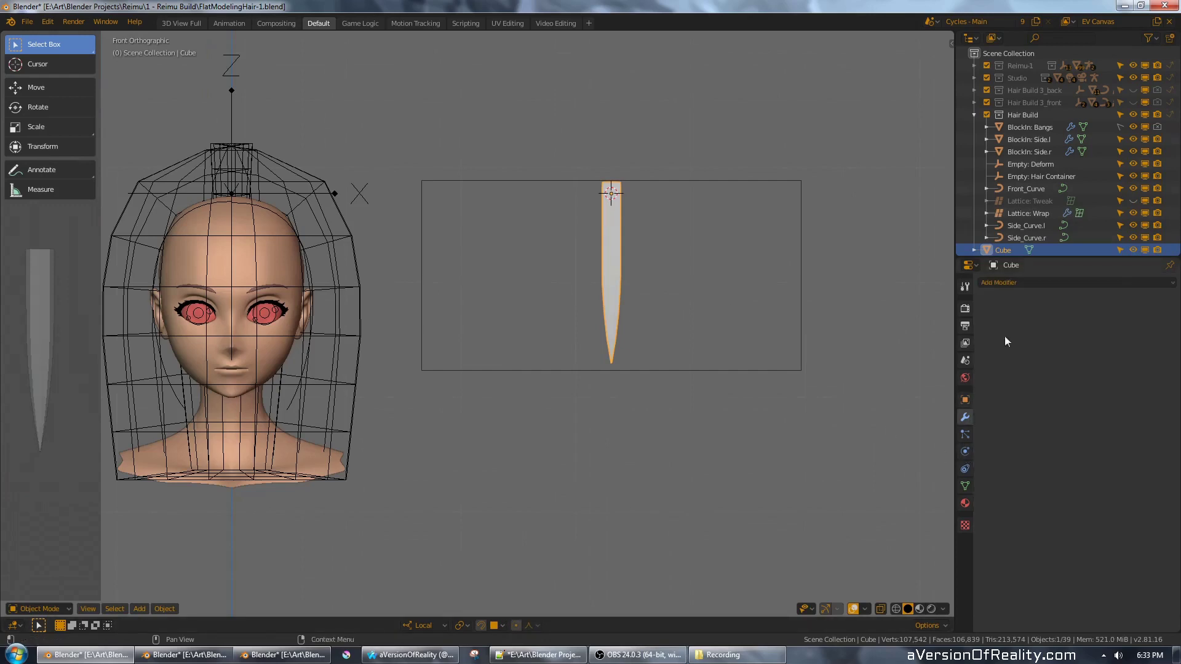
click(1029, 282)
click(1045, 375)
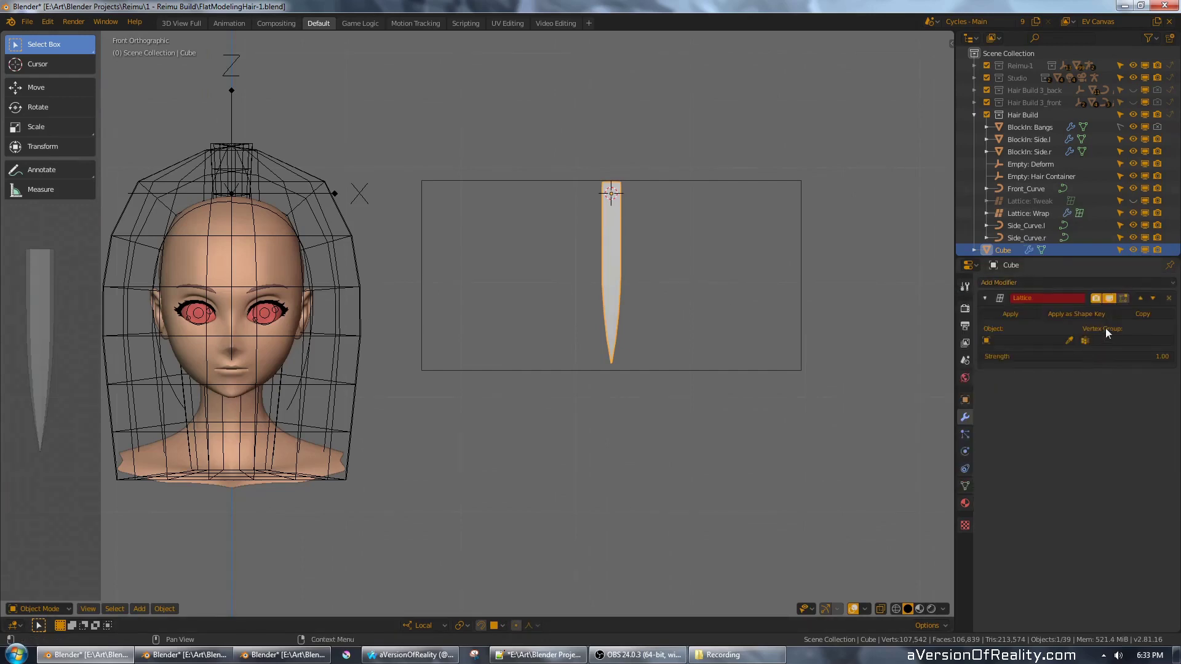
click(1069, 340)
click(355, 227)
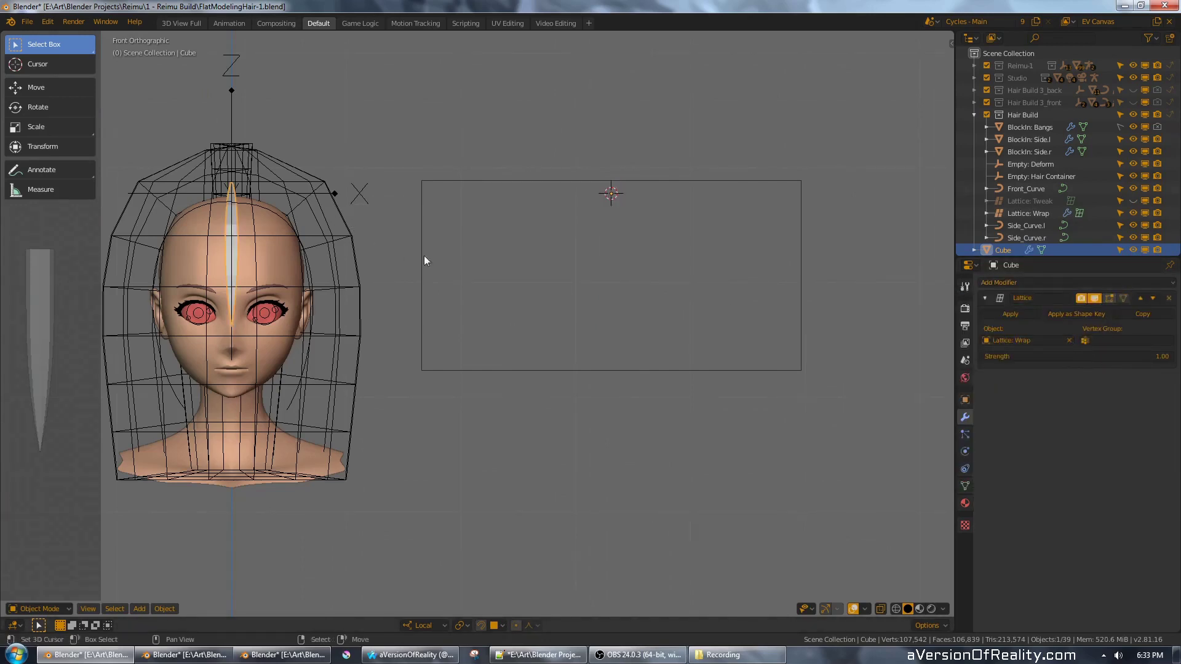
- Enter Edit Mode on the strand and enable the Lattice modifier's Edit Mode display
shift+middle_drag(423, 256, 607, 261)
key(Tab)
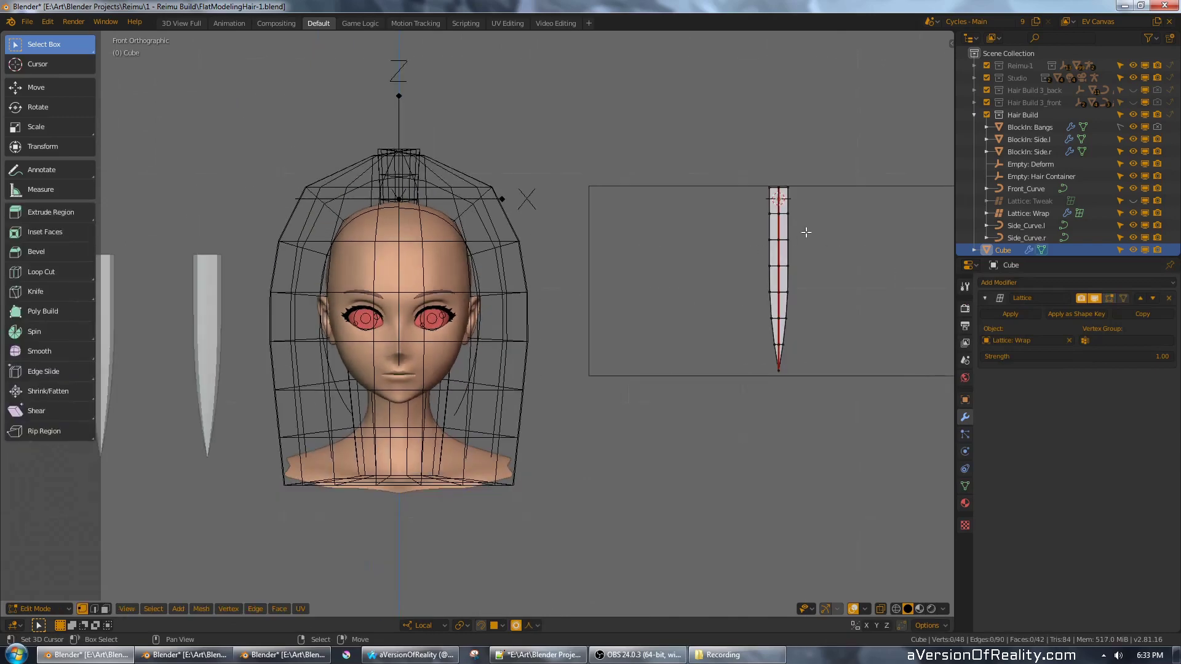
click(1109, 299)
- Move the whole strand along local X by about 0.070 and then by about 0.036 within the bangs guide
key(a)
middle_drag(769, 260, 746, 282)
key(g)
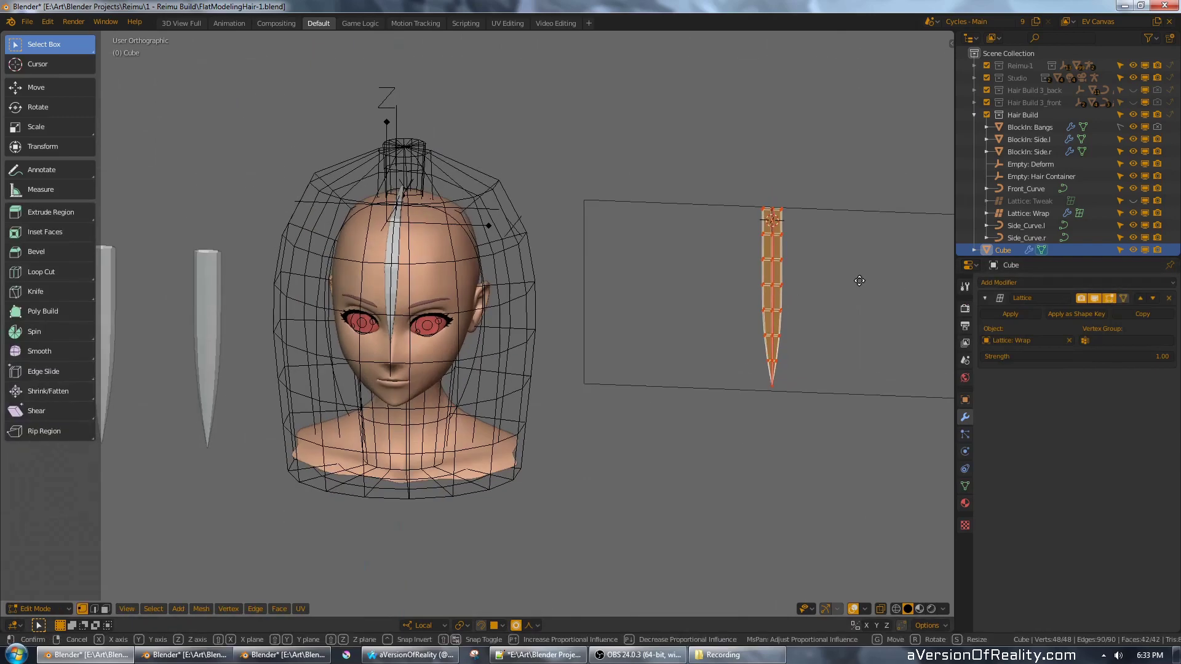
key(x)
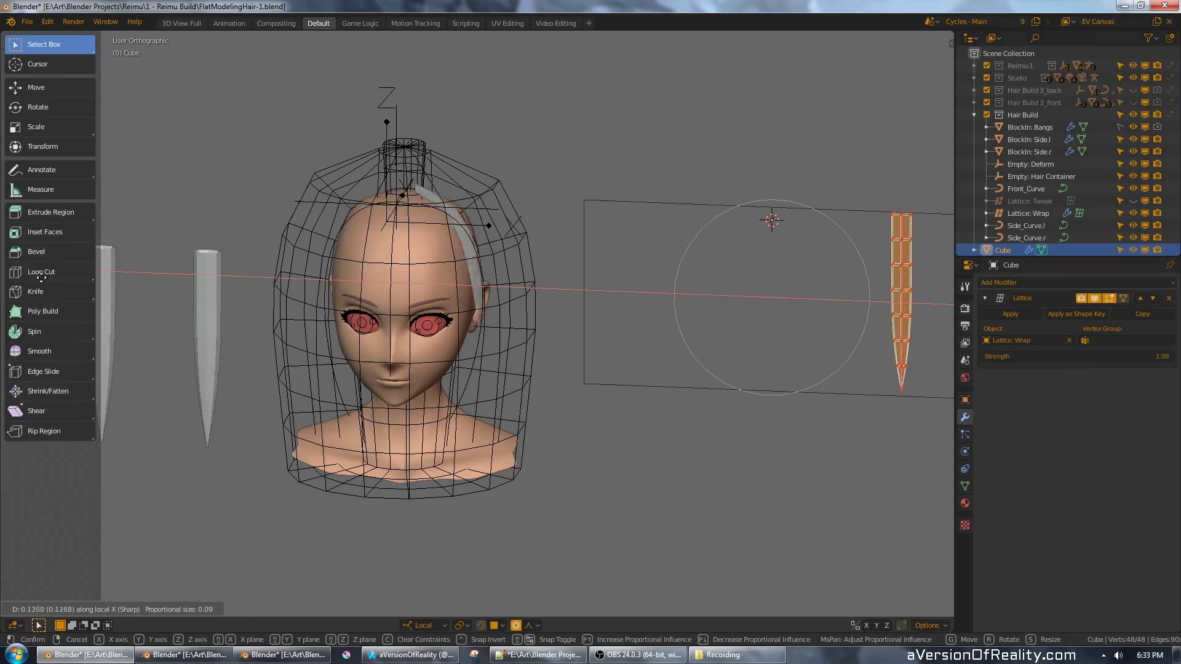
click(936, 279)
middle_drag(936, 280, 843, 286)
key(g)
key(x)
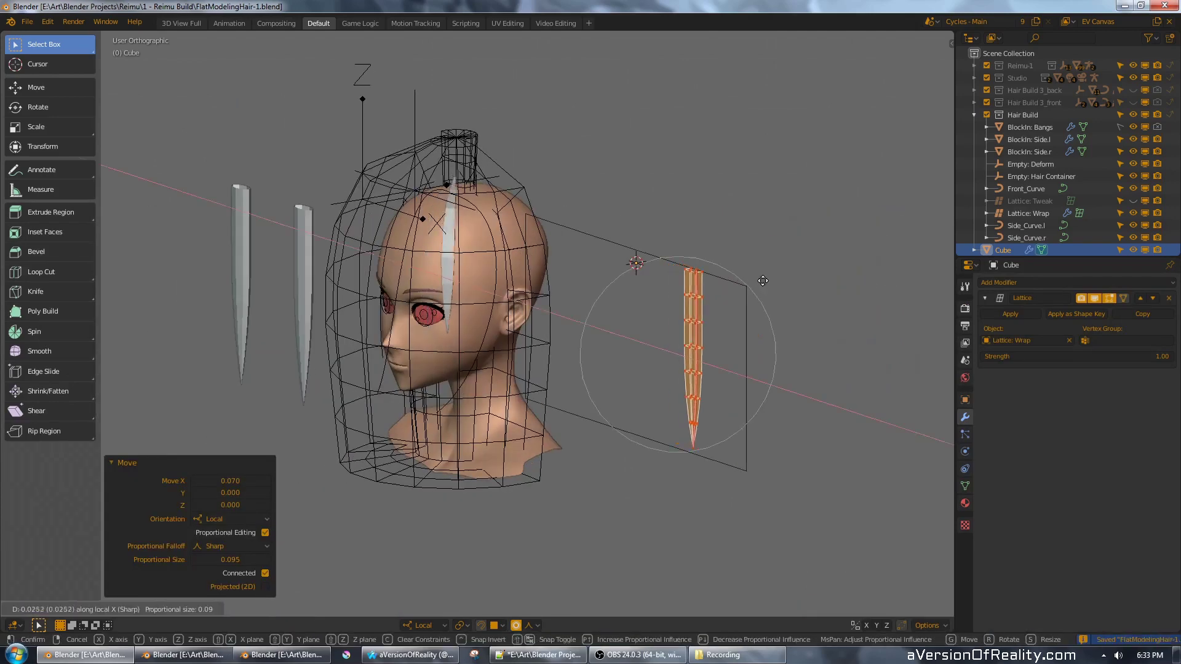
click(764, 280)
- Duplicate the whole strand in front view and offset the copy along local X by about -0.020
key(KP_1)
shift+middle_drag(793, 266, 661, 268)
scroll(660, 269, up, 1)
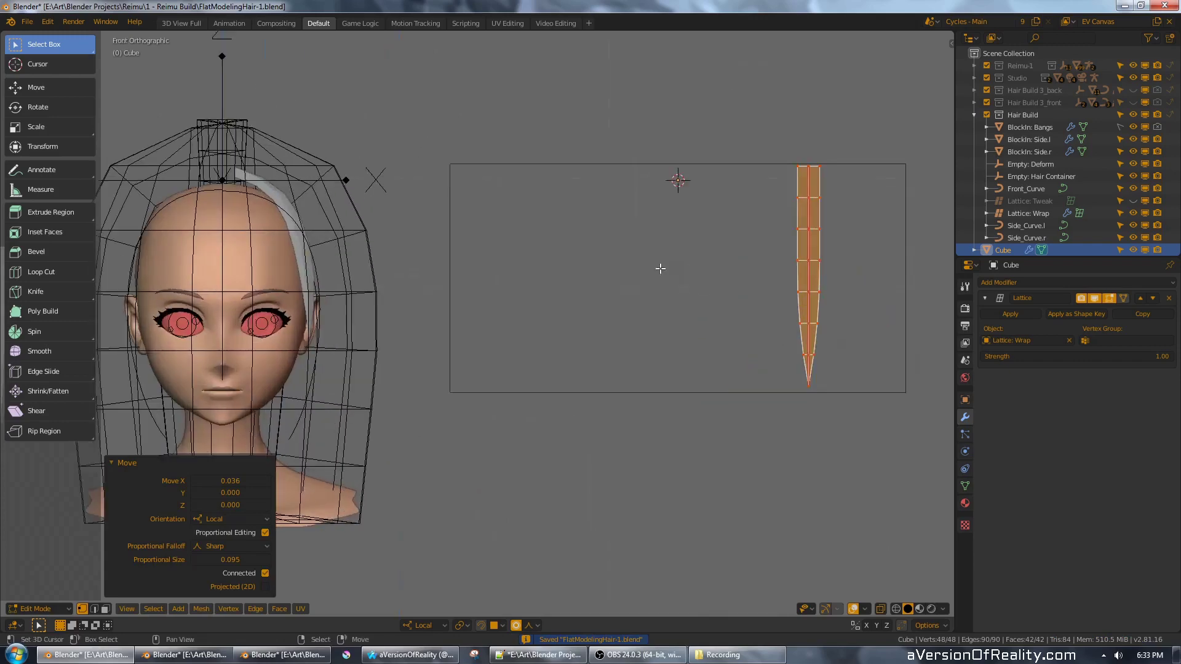
key(shift+d)
key(x)
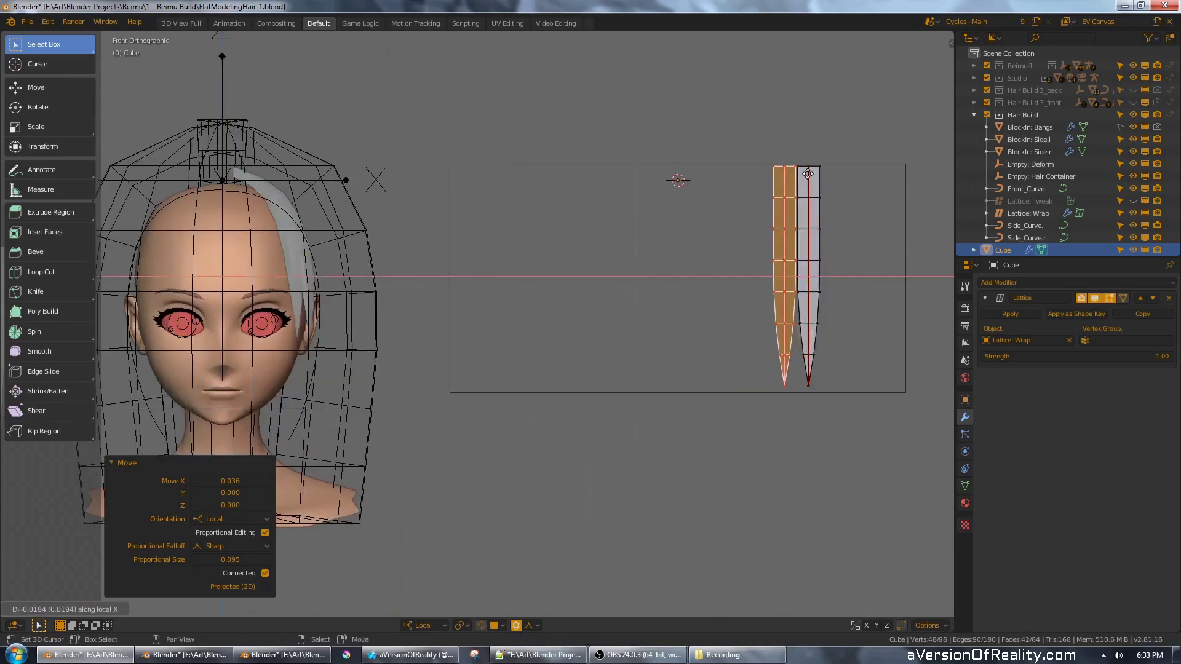
click(809, 174)
- Add two more strand copies in the row, offset along local X by about -0.021 and about -0.023
key(shift+d)
key(x)
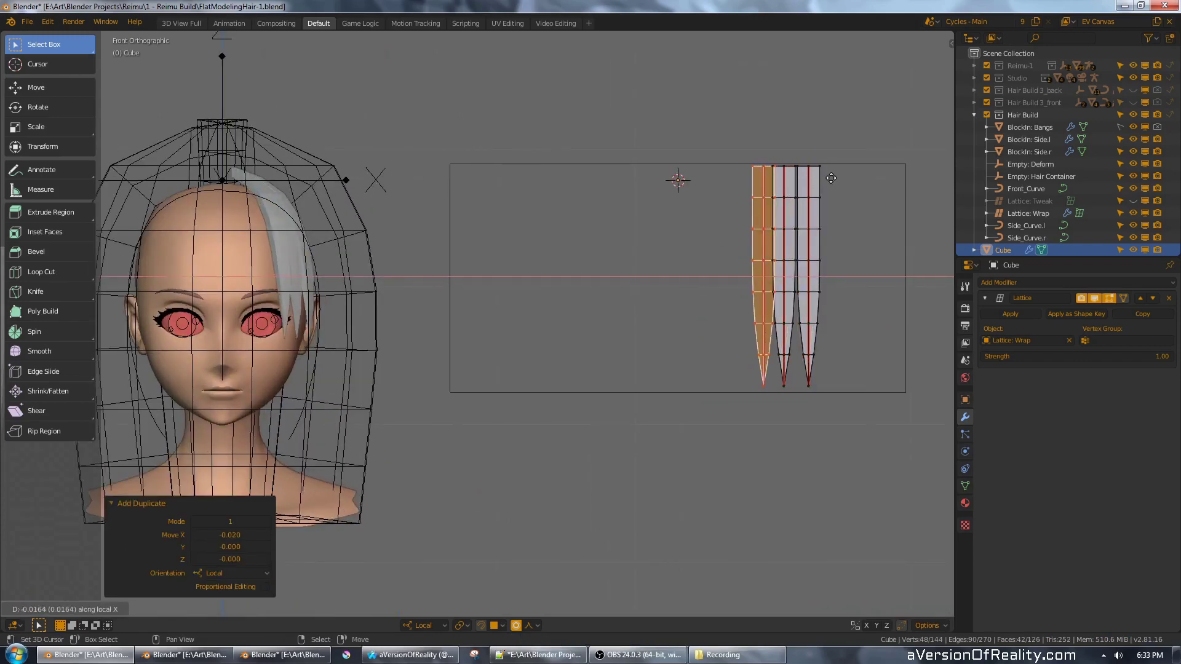
click(823, 177)
key(shift+d)
key(x)
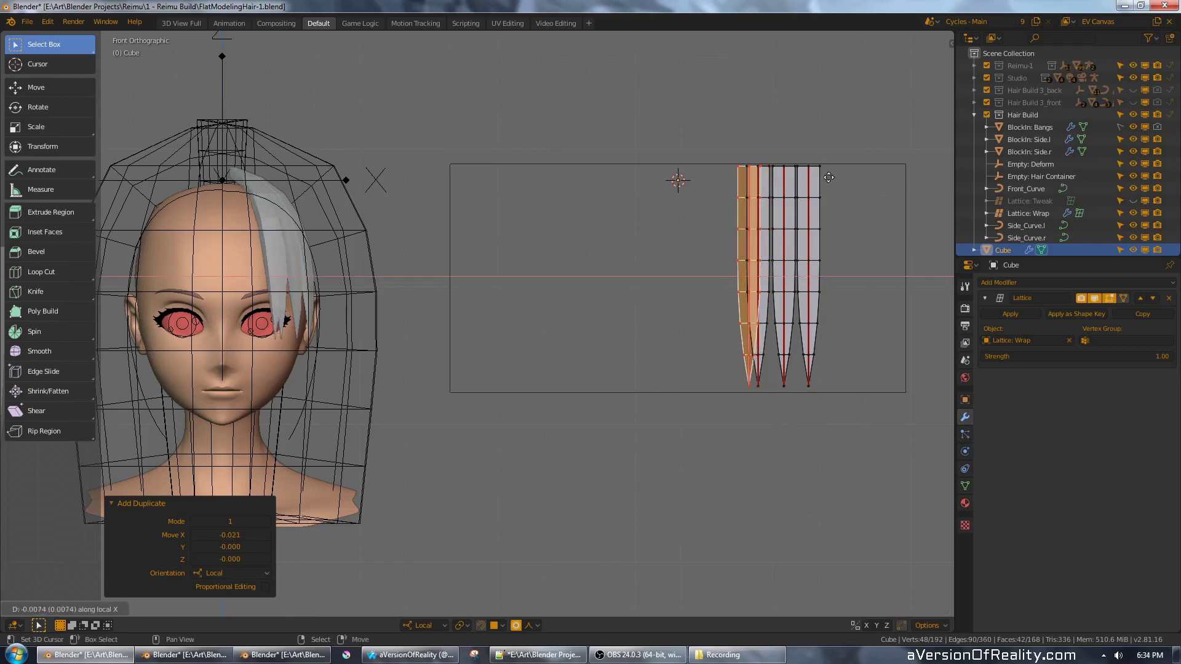
click(810, 177)
middle_drag(813, 219, 788, 250)
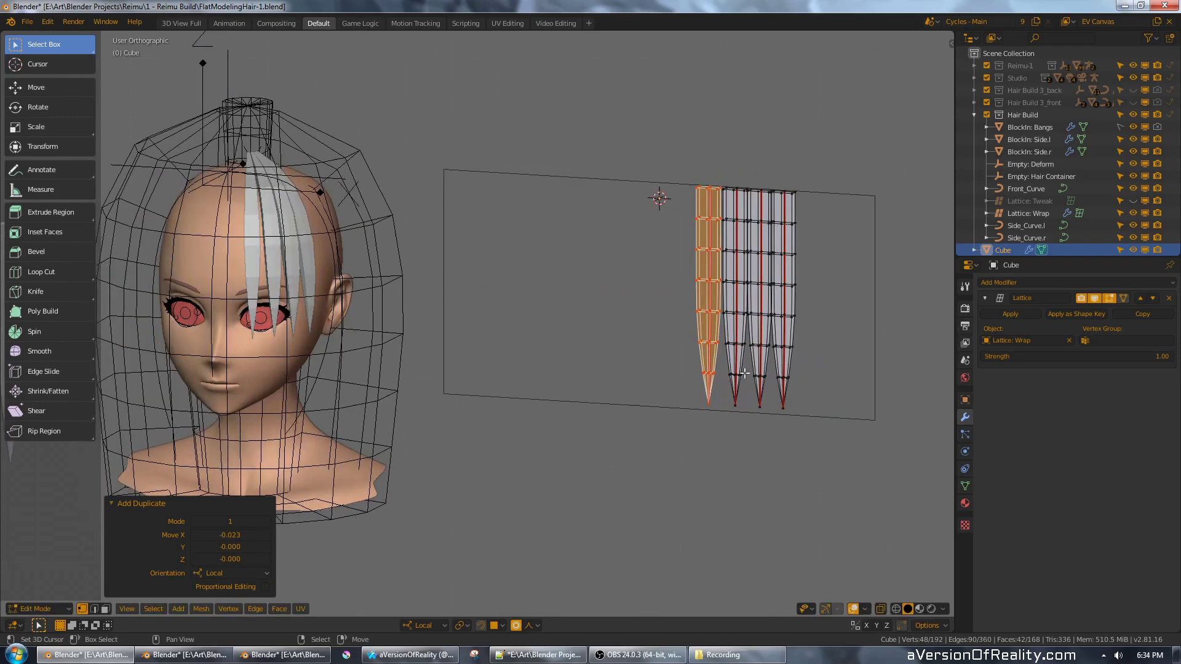
scroll(793, 251, up, 2)
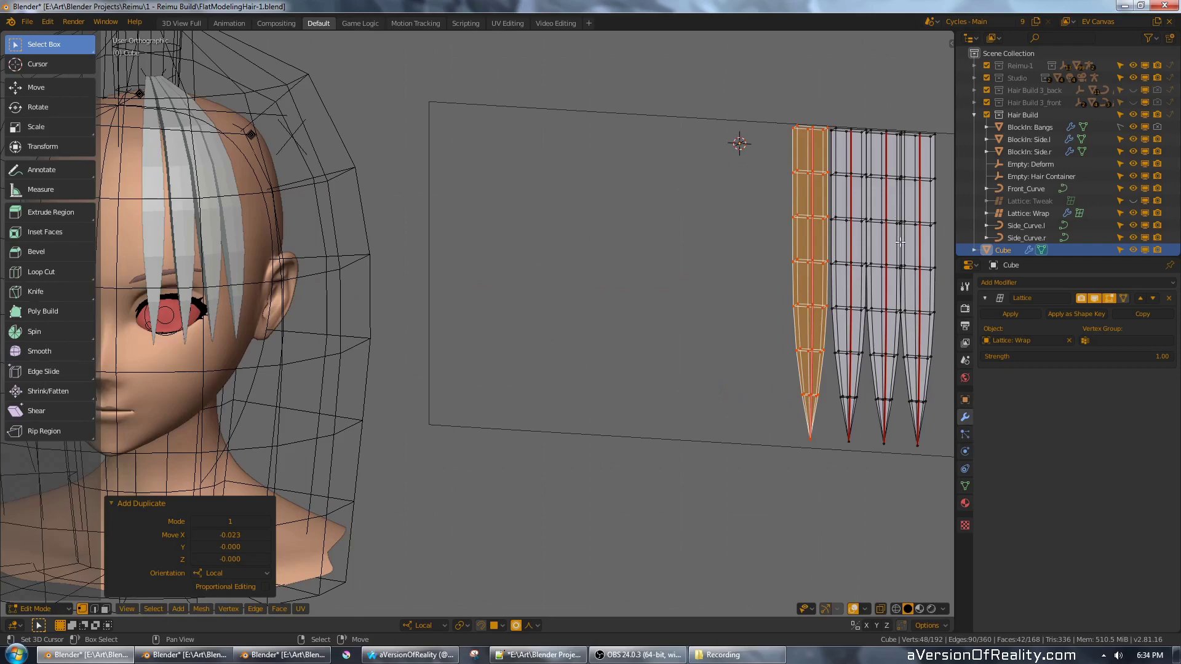
scroll(763, 221, down, 2)
scroll(764, 222, up, 1)
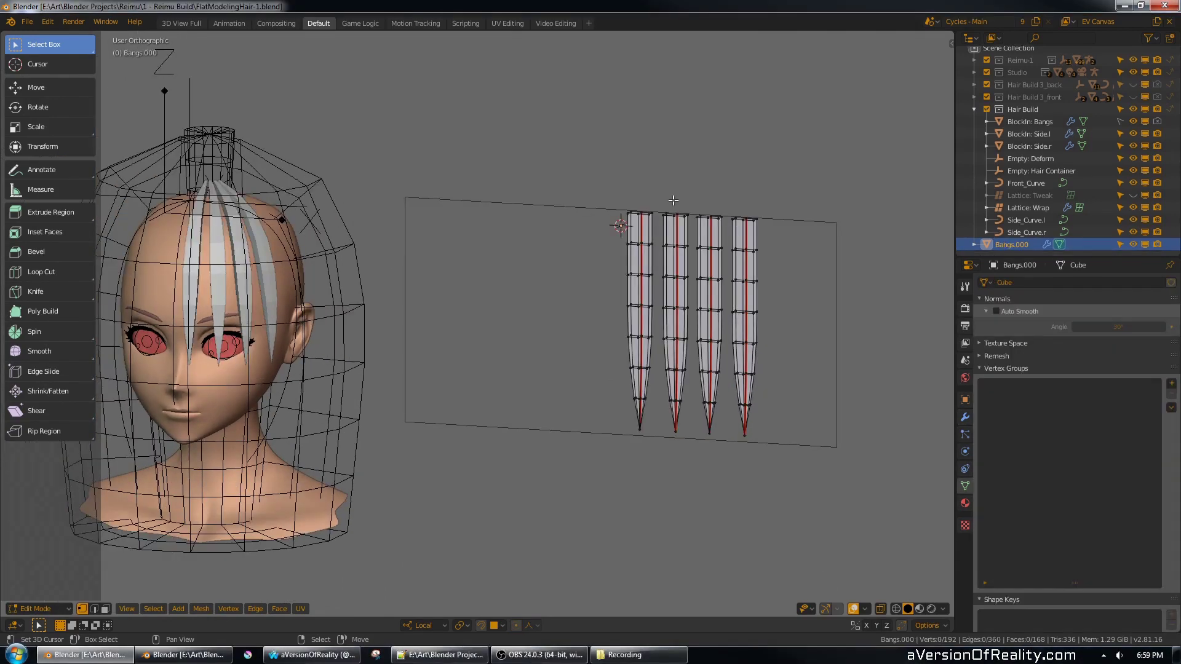
- Select the whole leftmost strand and try sliding it along local X across the bangs guide
middle_drag(658, 237, 634, 251)
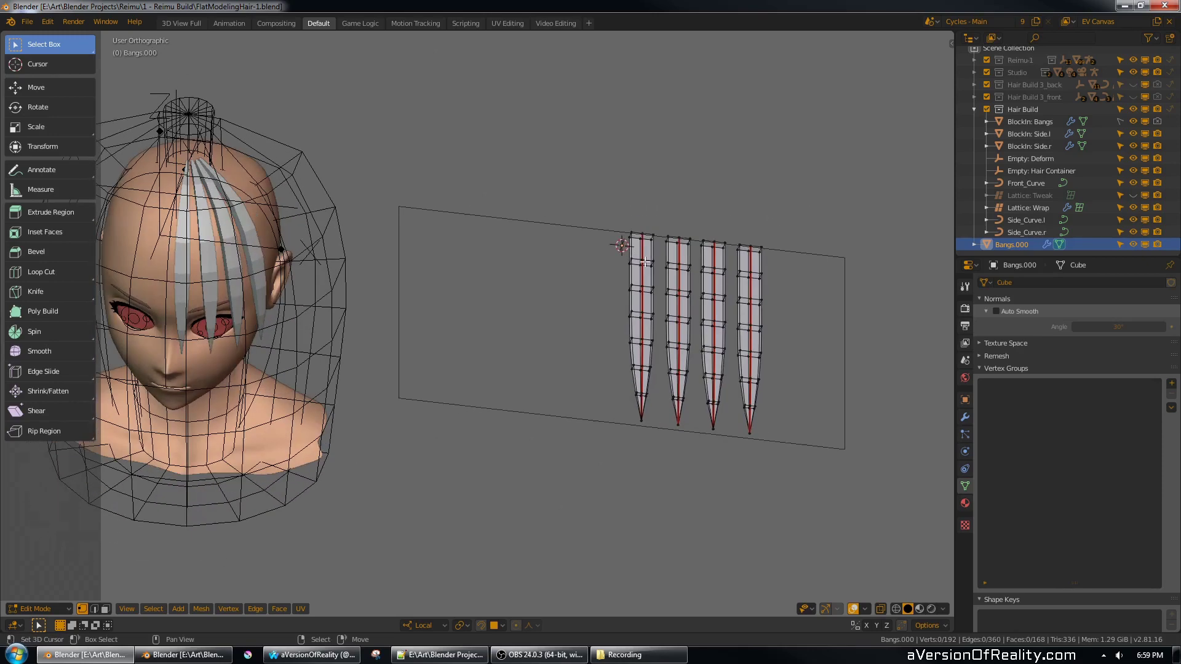
key(l)
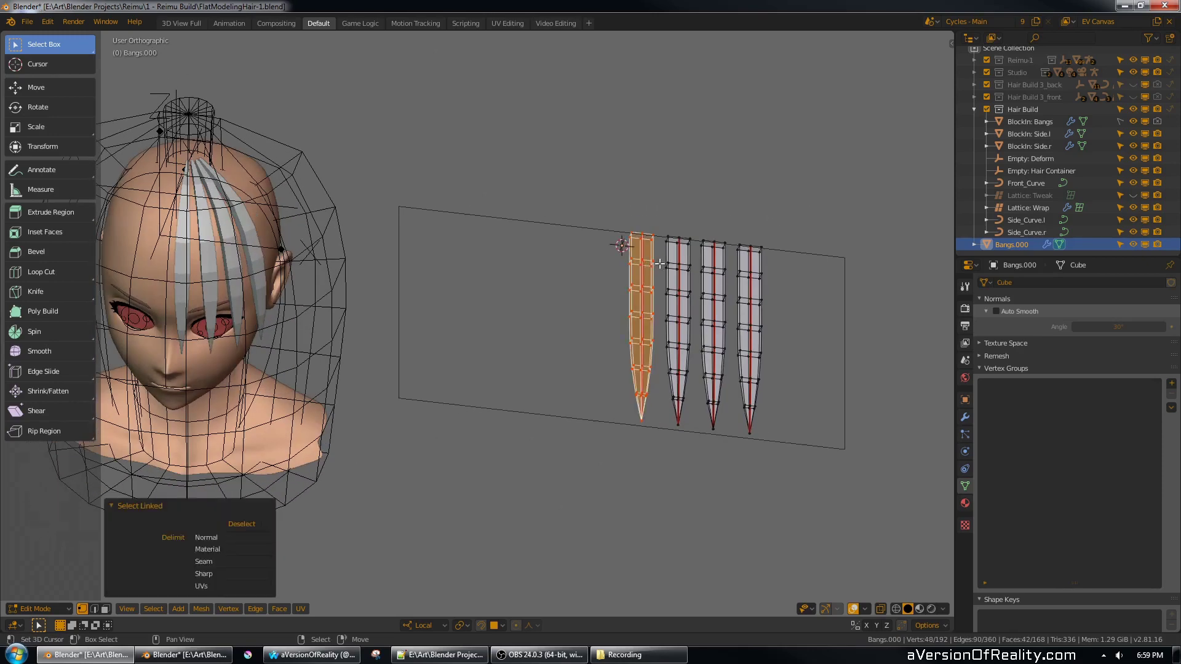
key(KP_1)
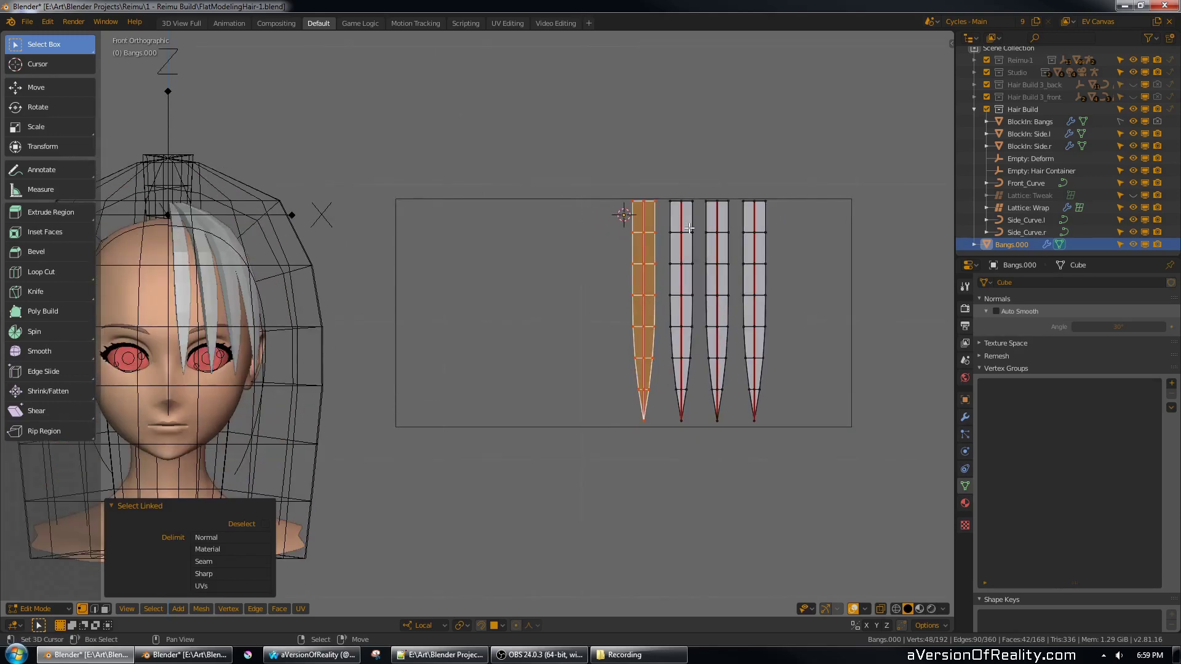
key(g)
key(x)
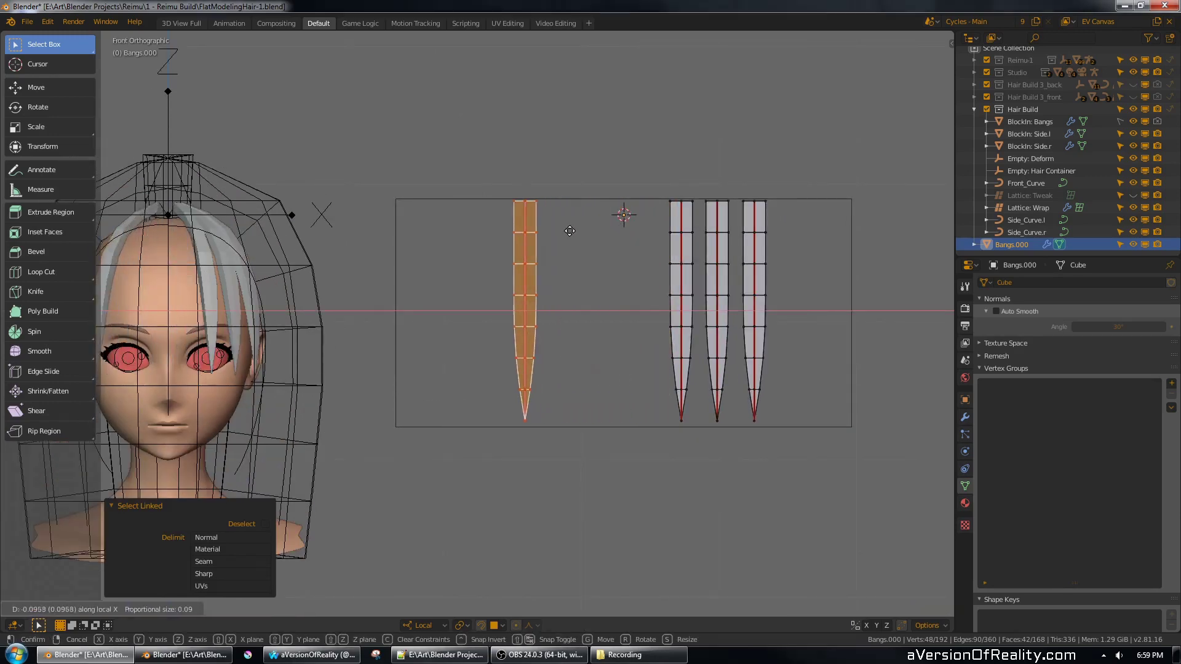
click(688, 229)
- Try sliding the selected strand along local X and along local Z in an angled view
middle_drag(705, 219, 662, 247)
key(g)
key(x)
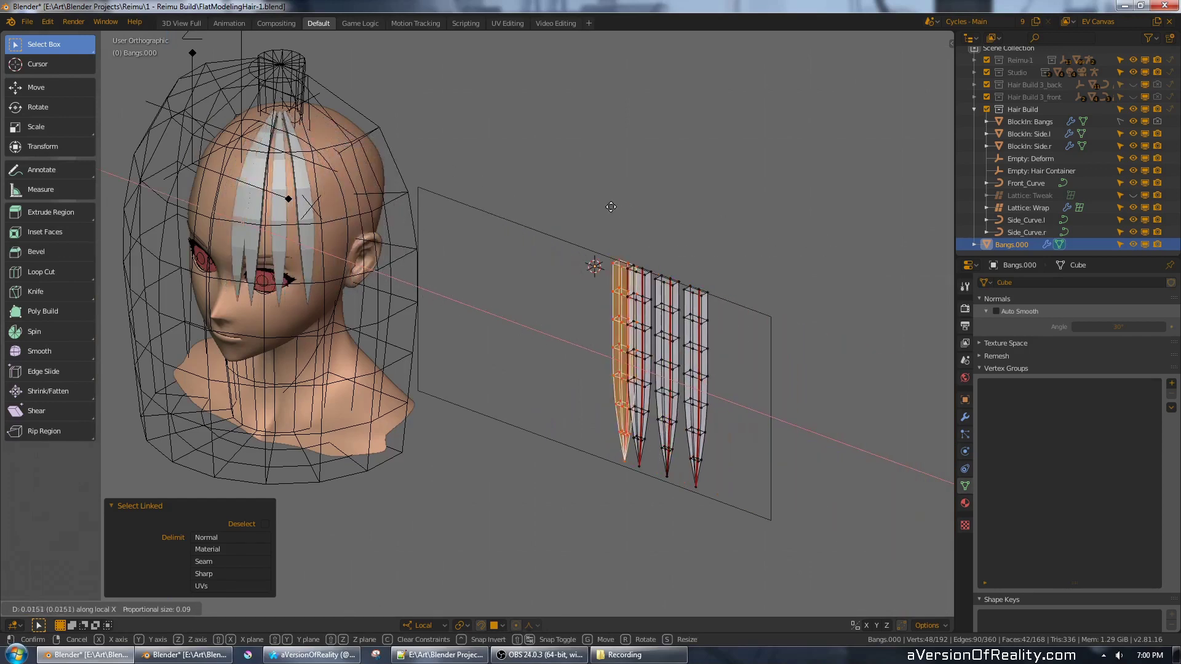
click(581, 202)
key(z)
key(z)
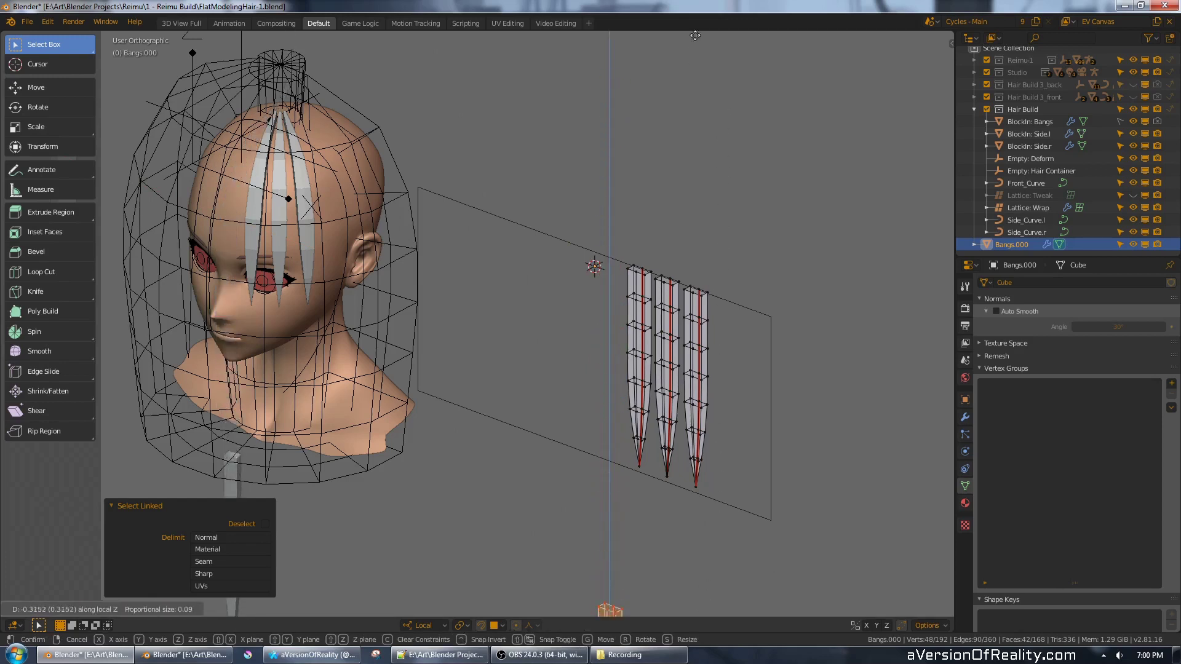
right_click(721, 285)
- Move the selected strand along local Y by about -0.008, then along local X by about 0.058 across its neighbours
middle_drag(733, 254, 716, 290)
key(g)
key(y)
key(y)
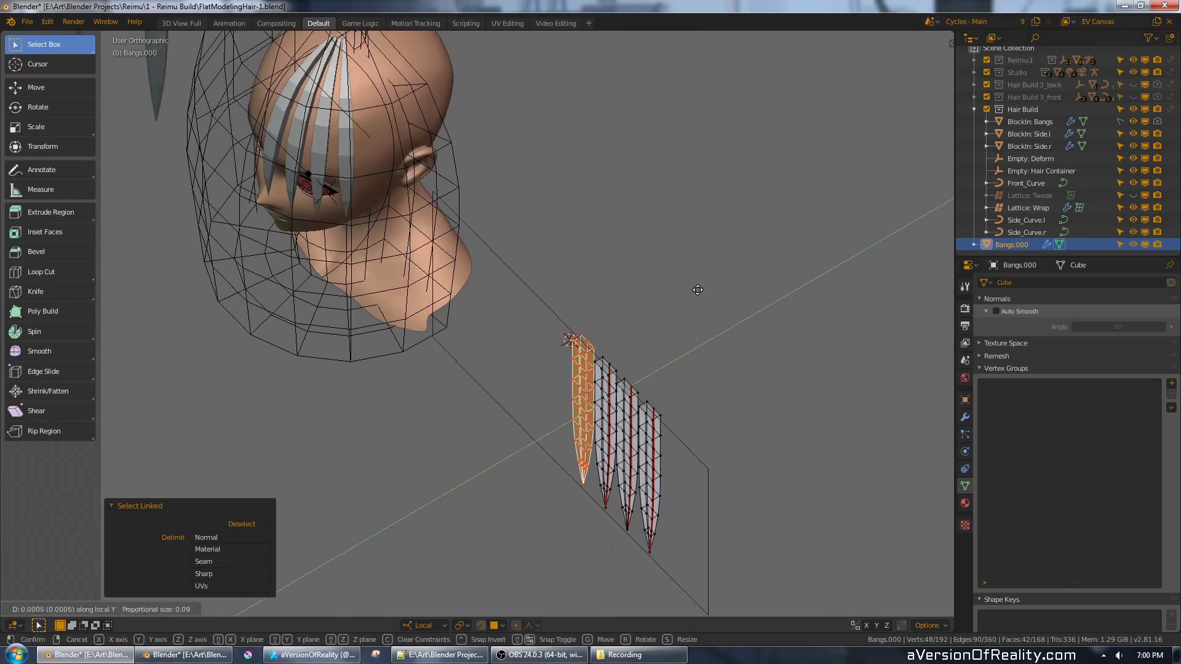
click(649, 336)
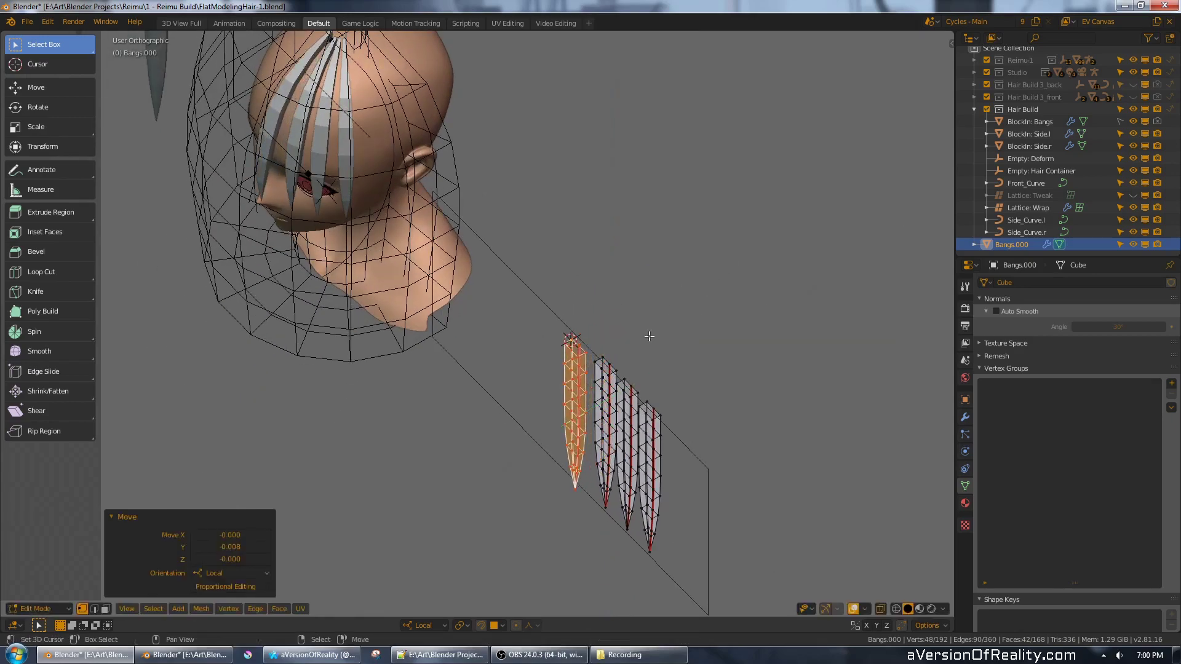
middle_drag(650, 336, 812, 286)
key(g)
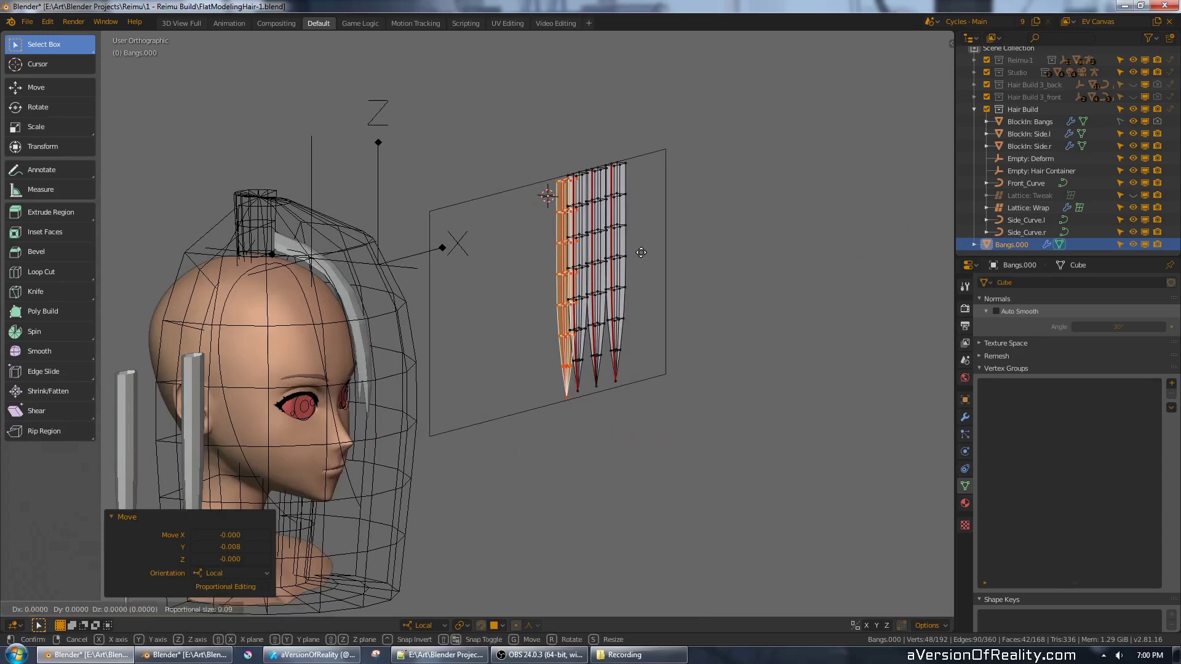
key(x)
click(677, 246)
middle_drag(678, 246, 737, 162)
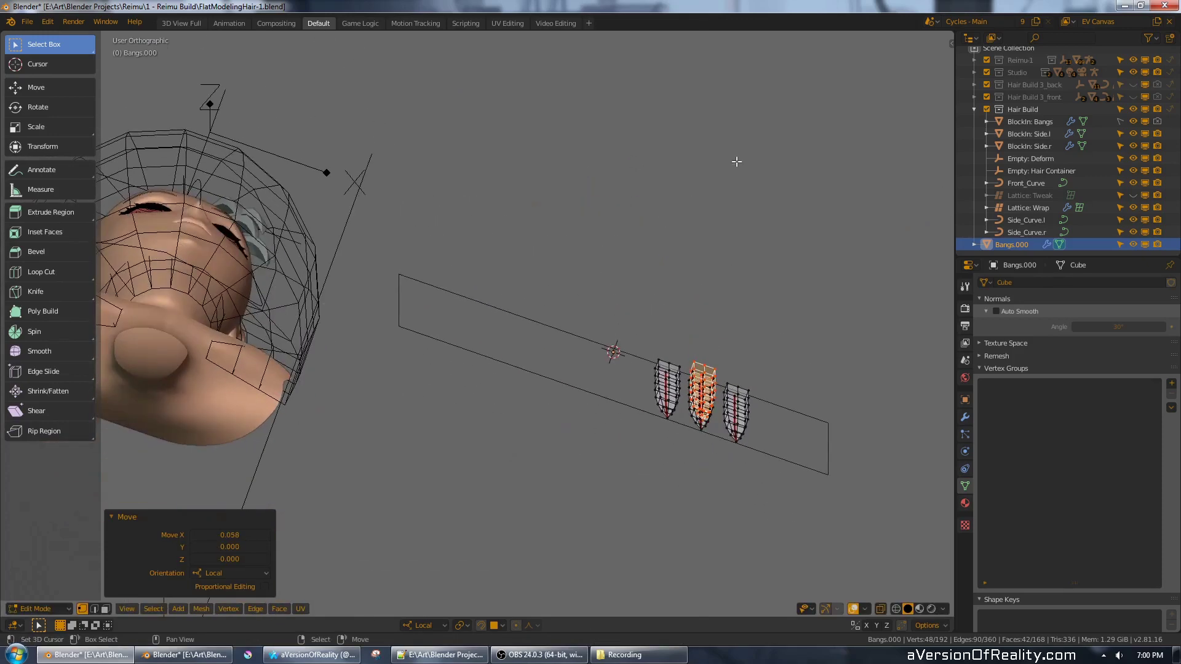
- Shift the selected strand slightly along local Y, then along local X by about -0.007
key(g)
key(y)
click(756, 166)
key(g)
key(x)
click(751, 179)
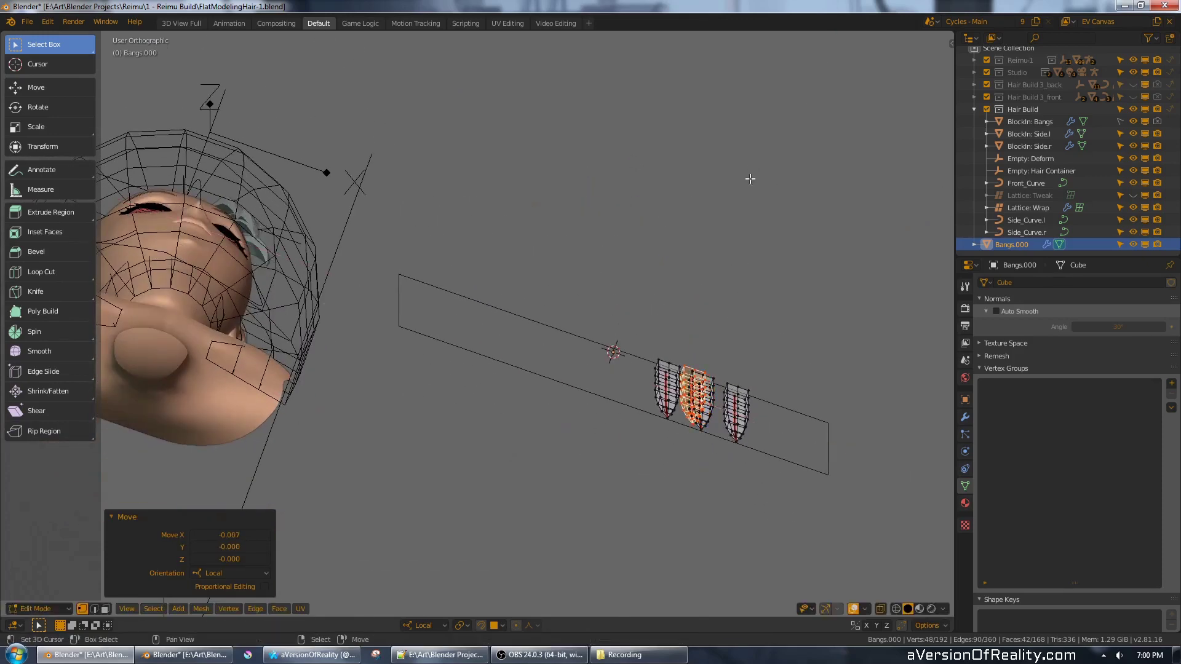
- Move the selected strand away from the guide along local Y by about -0.095 and try moving it further
key(g)
key(y)
click(785, 121)
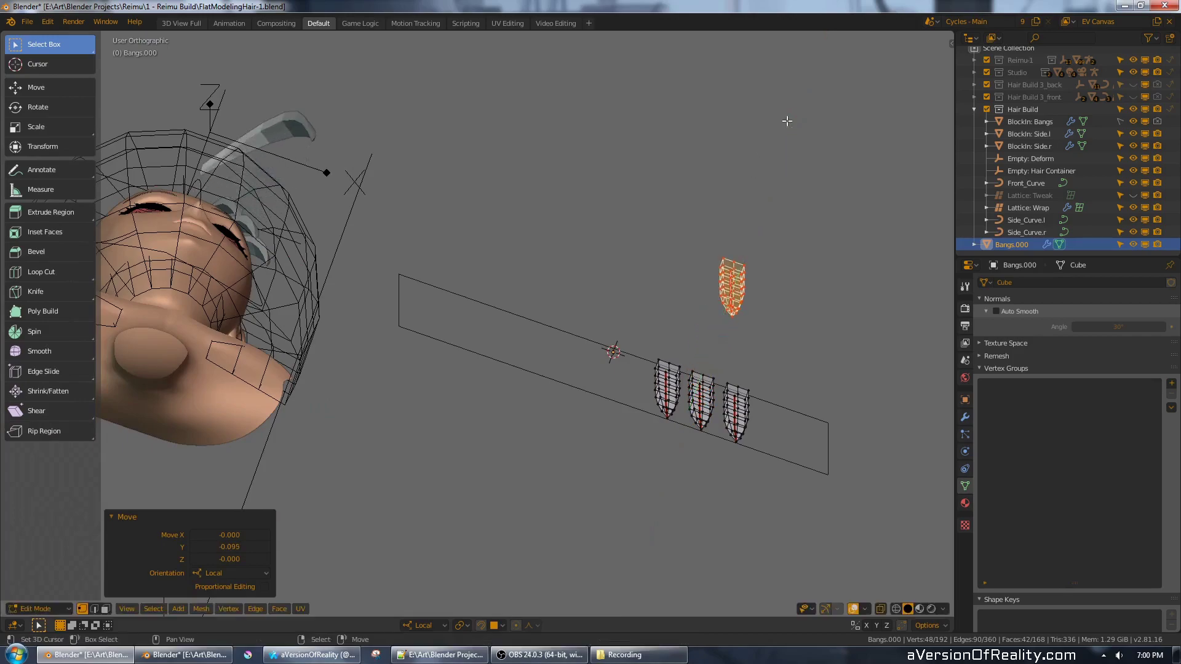
middle_drag(785, 121, 774, 206)
key(g)
key(y)
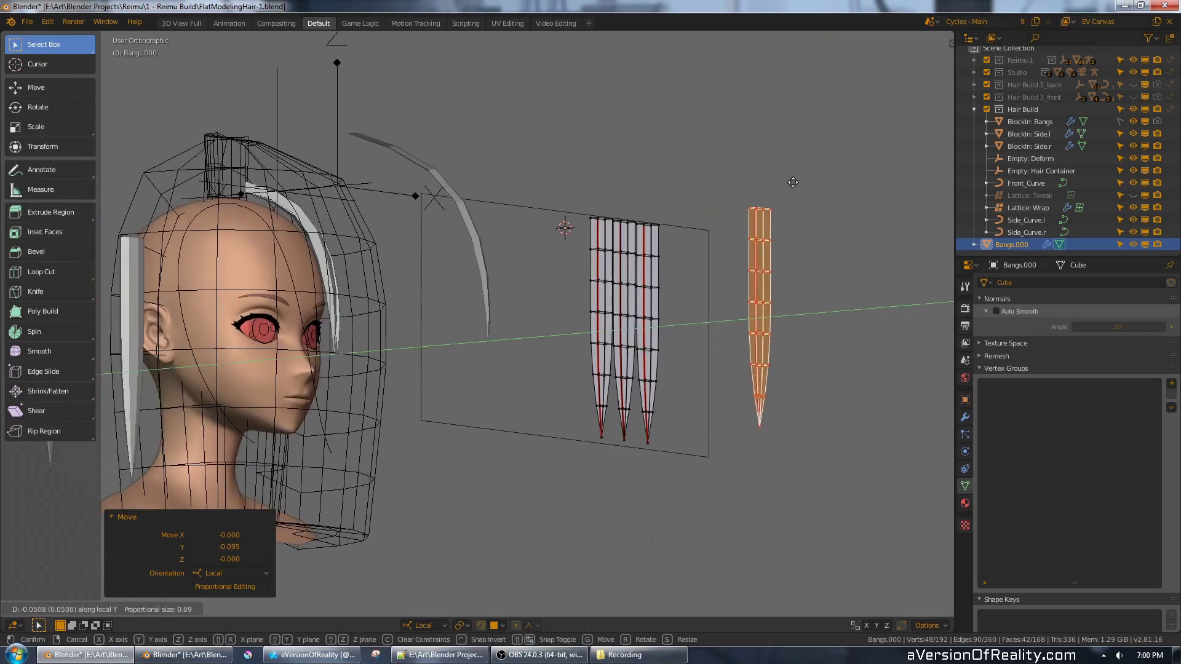
right_click(751, 168)
- Delete the displaced strand, then duplicate the leftmost remaining strand and shift the copy beside it along negative local X
middle_drag(751, 168, 677, 243)
key(x)
click(676, 244)
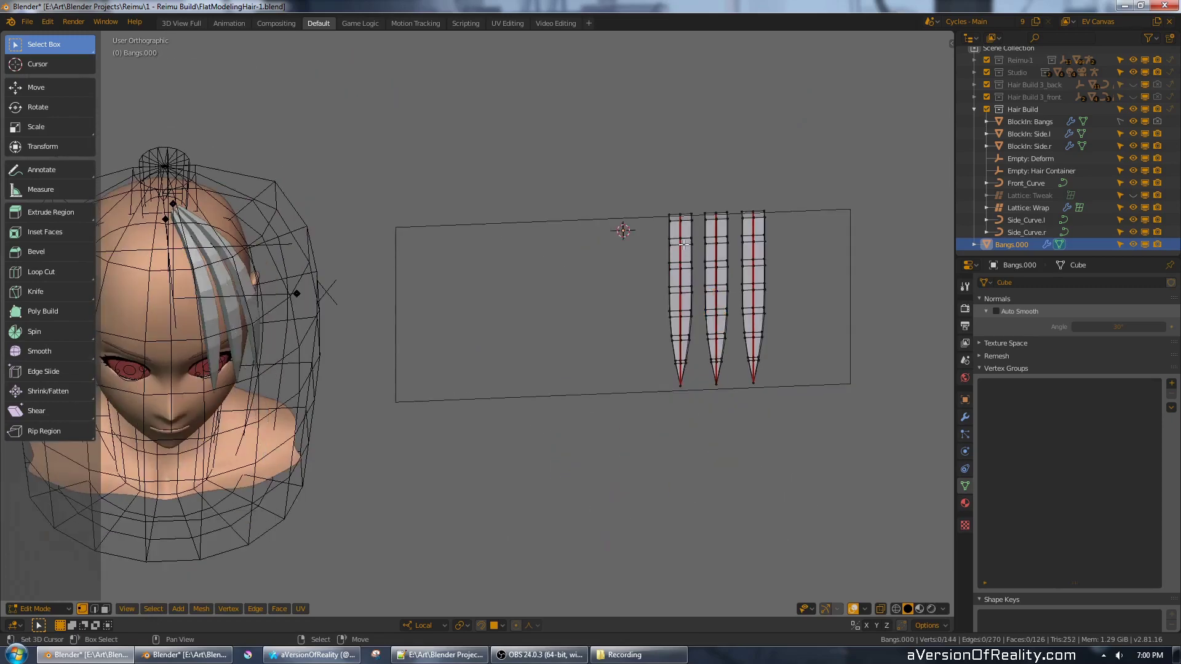
key(l)
key(shift+d)
right_click(729, 228)
key(g)
key(x)
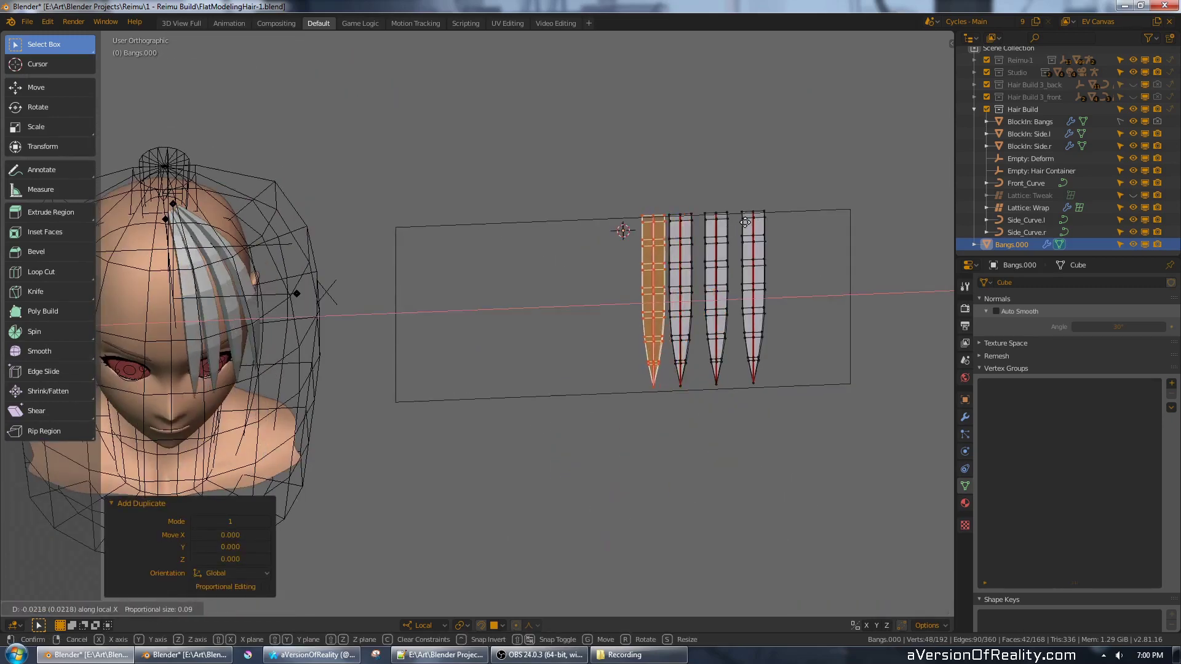
click(737, 237)
- Try to pull the leftmost strand's tip outward along local Y with Sharp proportional editing of size about 0.13
key(alt+a)
key(shift+z)
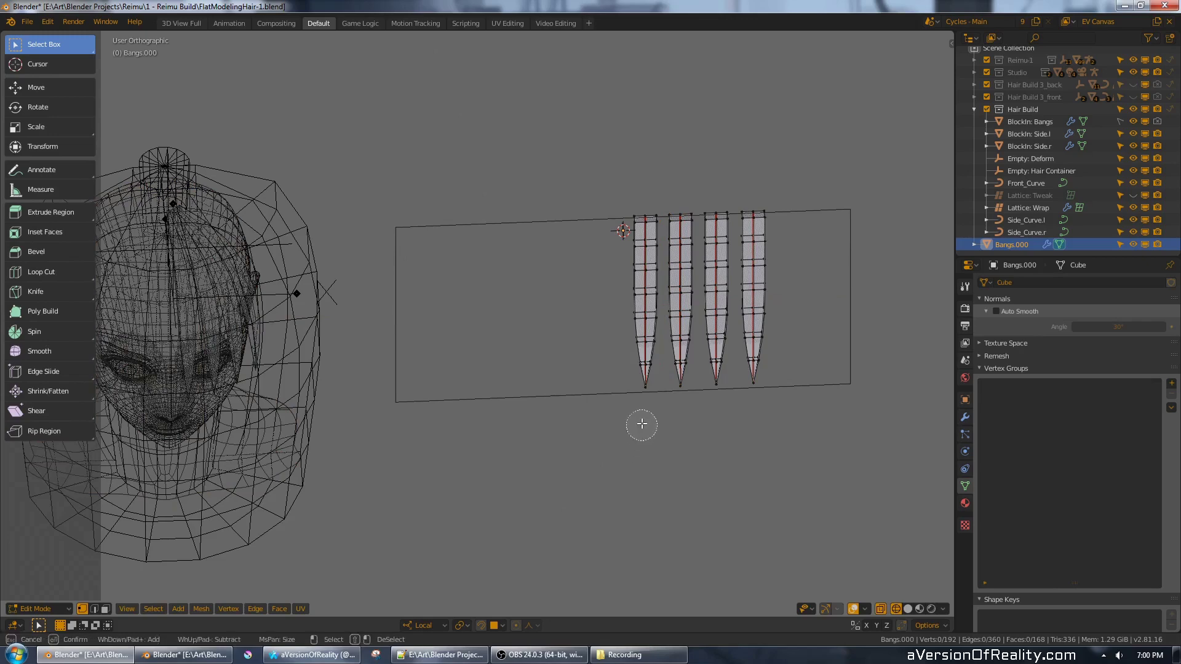
click(642, 405)
right_click(642, 405)
key(z)
click(718, 405)
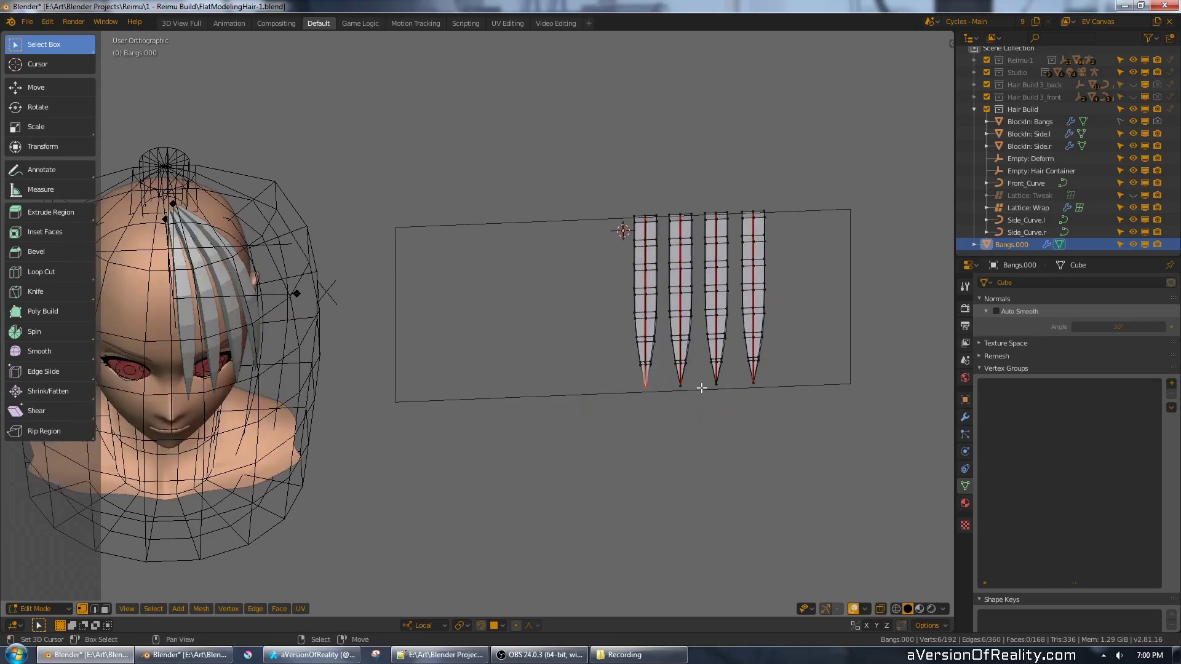
key(o)
middle_drag(683, 371, 751, 304)
key(g)
key(y)
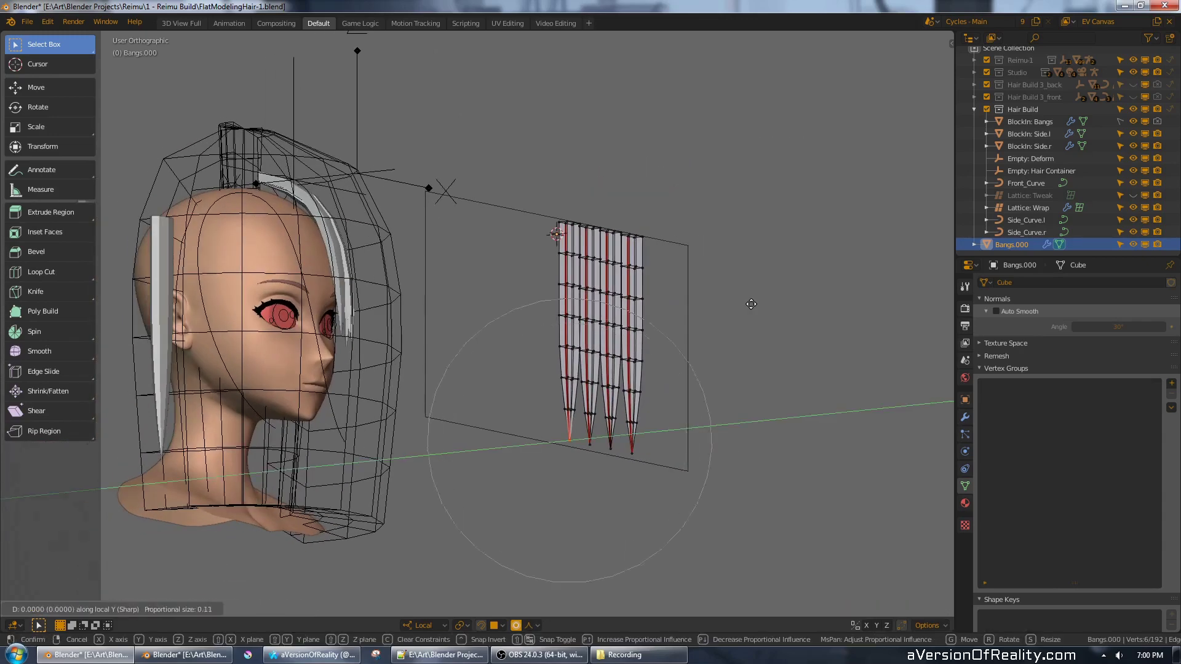
scroll(751, 303, down, 1)
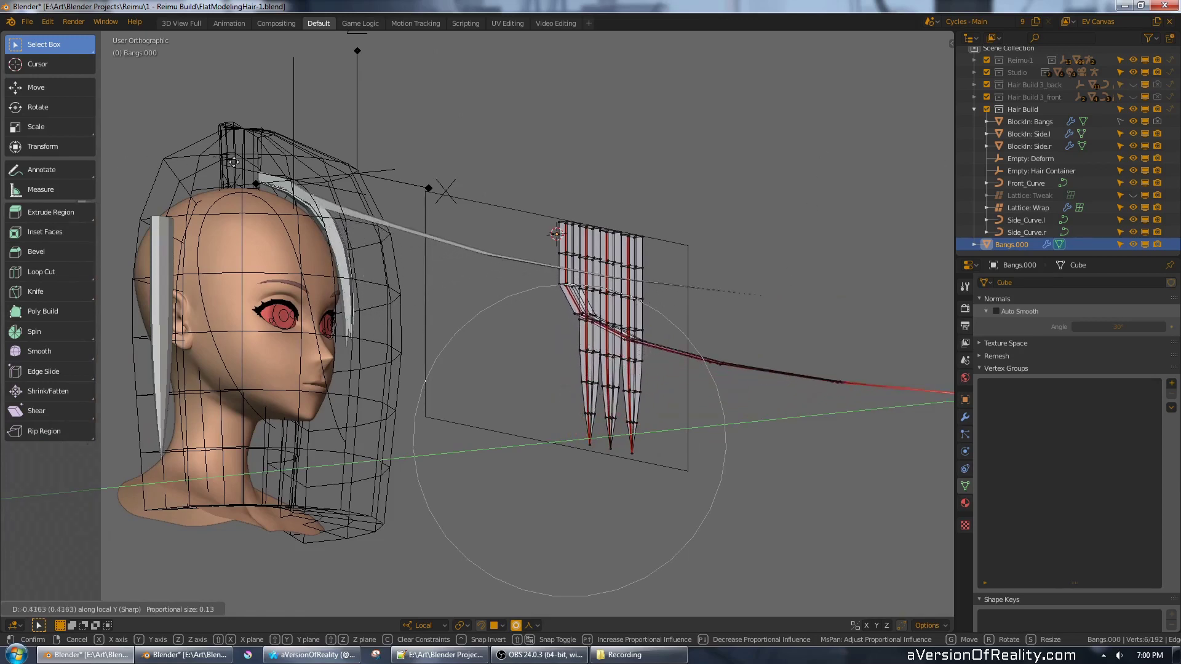
click(787, 211)
- Scale the leftmost strand to about double width along local X and move it along local X by about -0.018
middle_drag(729, 192, 686, 194)
shift+middle_drag(758, 187, 483, 179)
scroll(649, 188, up, 1)
key(alt+a)
scroll(629, 190, up, 1)
key(KP_1)
scroll(481, 183, up, 1)
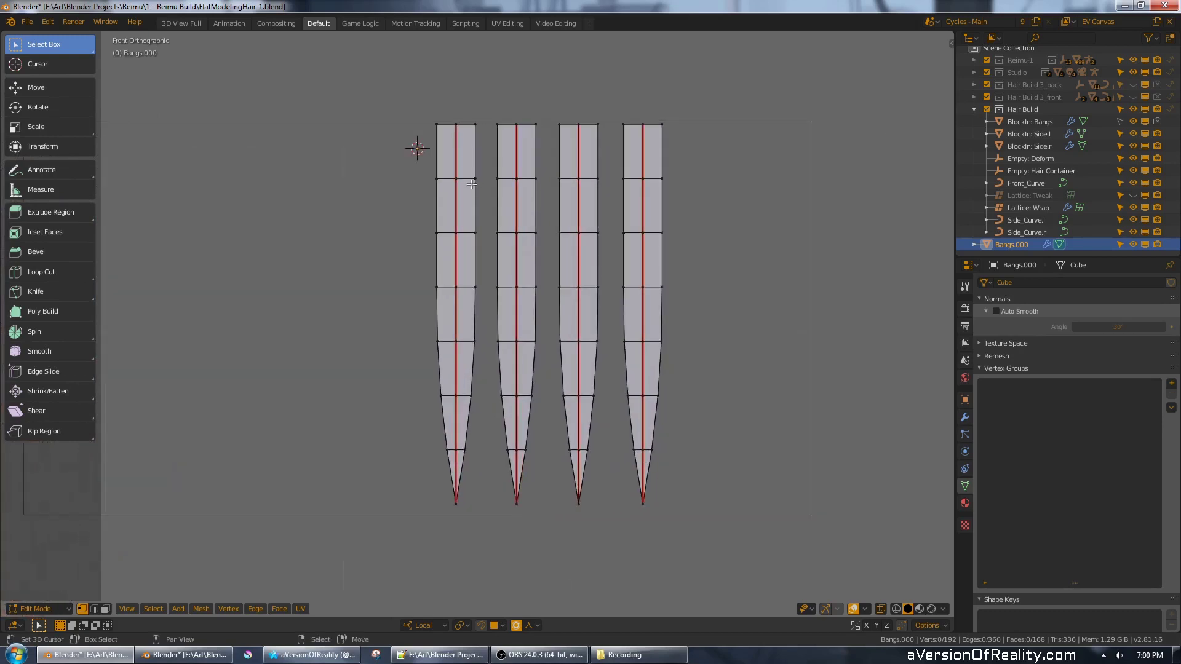
key(l)
key(s)
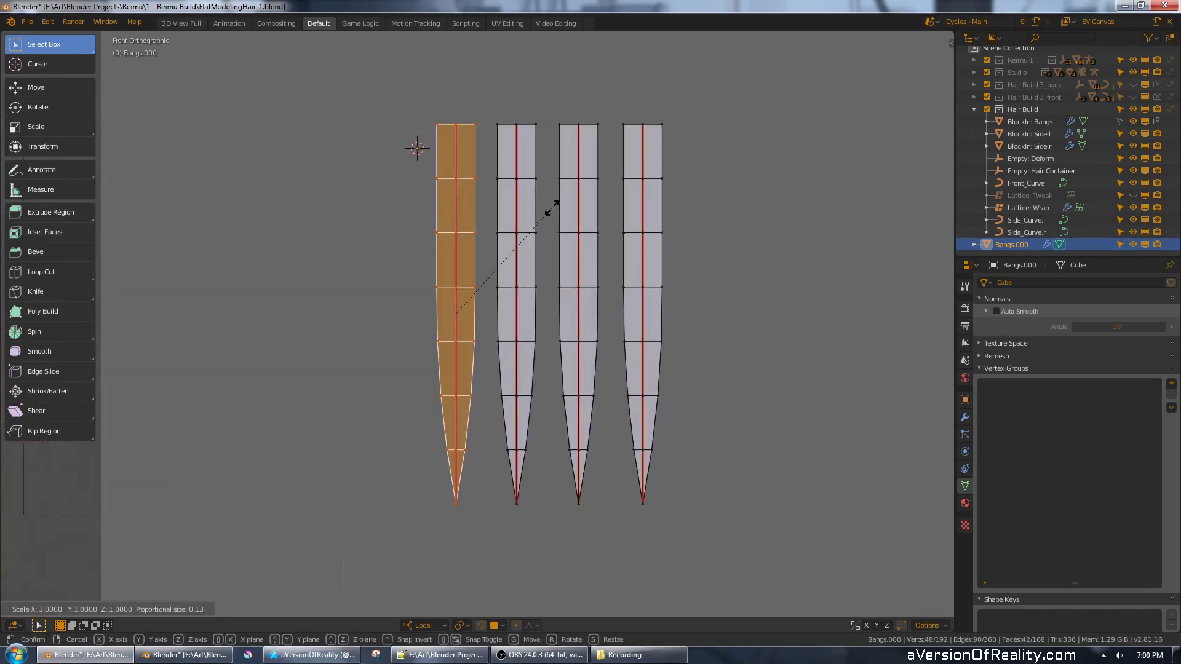
key(x)
click(721, 210)
key(g)
key(x)
click(680, 209)
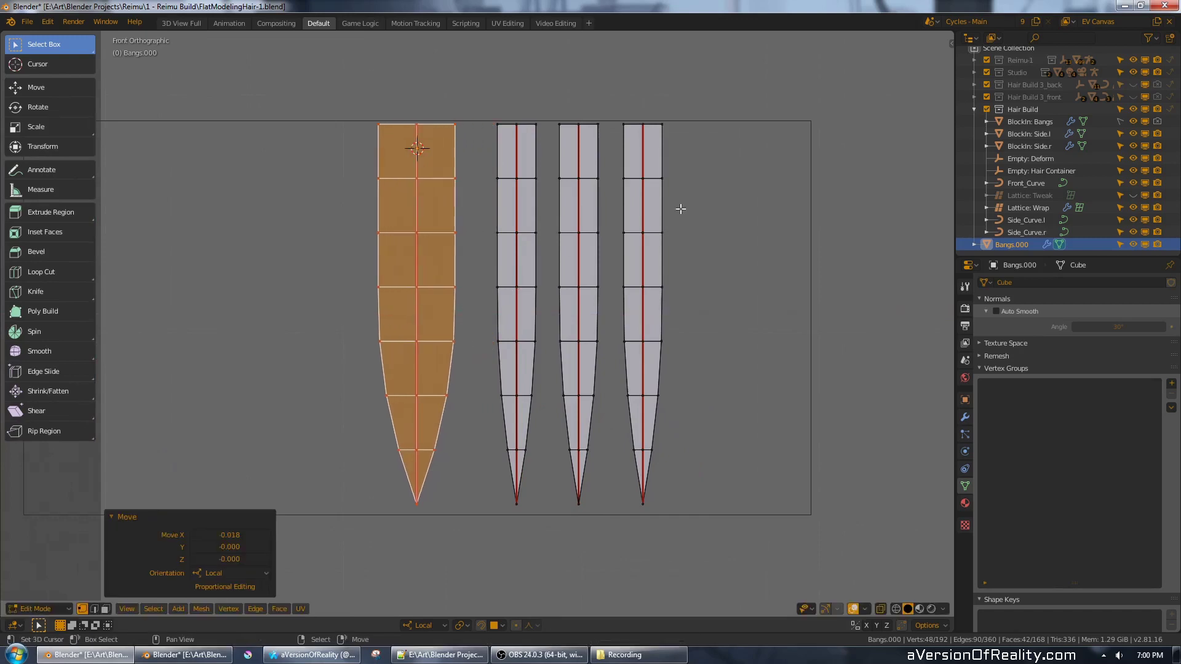
- Narrow the wide strand along local X by a factor of about 0.858 and move it further along negative local X
scroll(554, 204, down, 4)
shift+middle_drag(474, 206, 638, 204)
scroll(668, 209, up, 2)
key(s)
key(x)
click(757, 209)
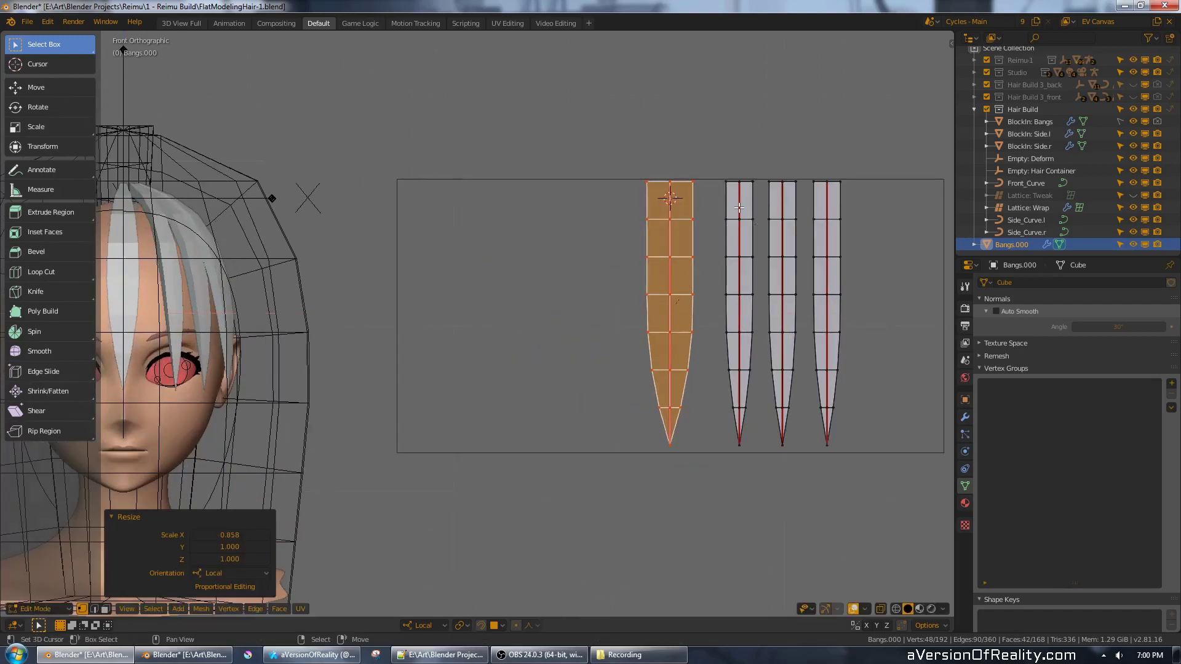
key(g)
key(x)
click(700, 210)
- Select the second strand and move it along local X by about -0.019 toward the wide strand
key(alt+a)
key(l)
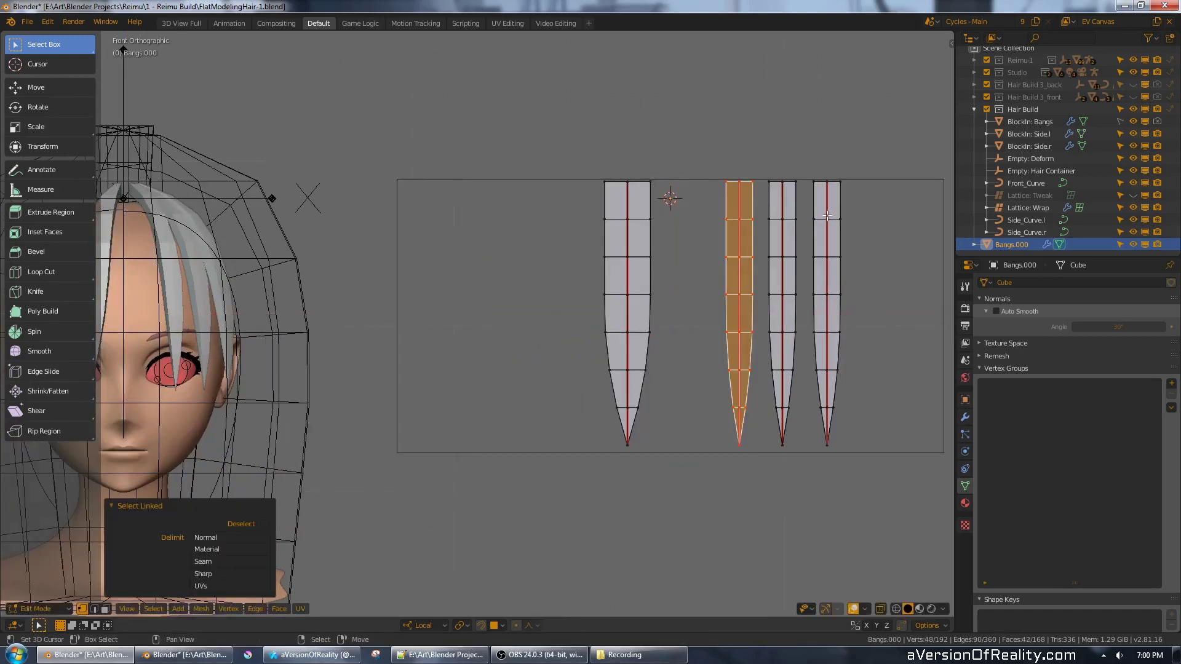
key(g)
key(x)
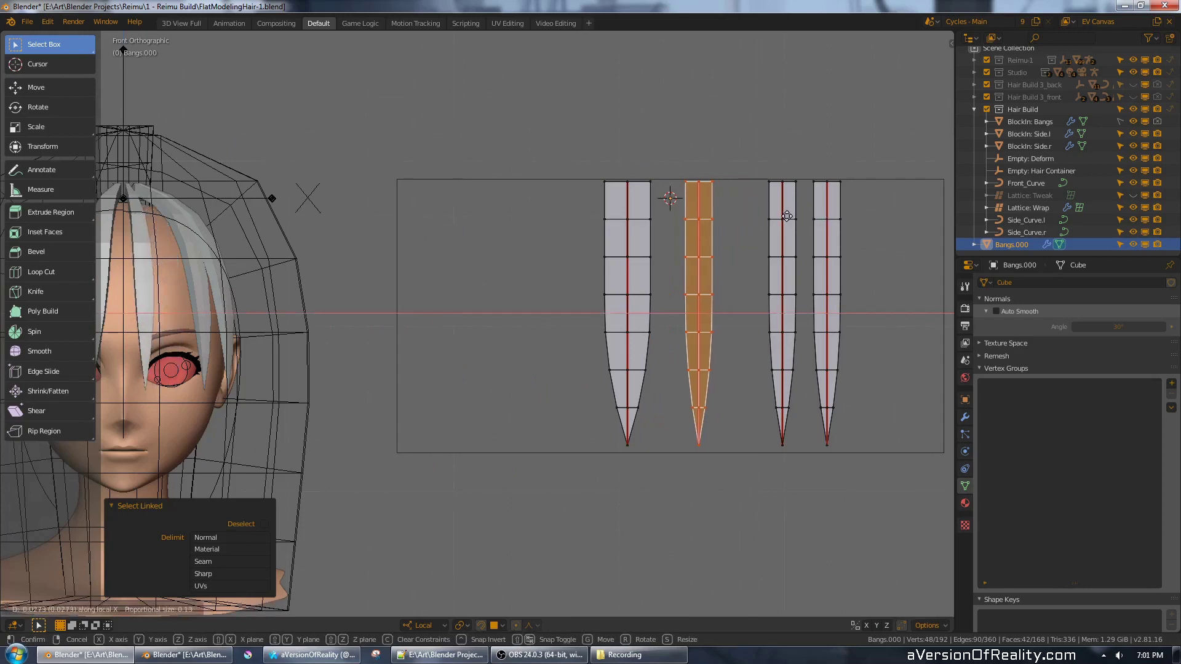
click(799, 210)
- Examine the four strands' shape and thickness up close from an angled view with nothing selected
middle_drag(810, 207, 687, 240)
shift+middle_drag(687, 239, 639, 240)
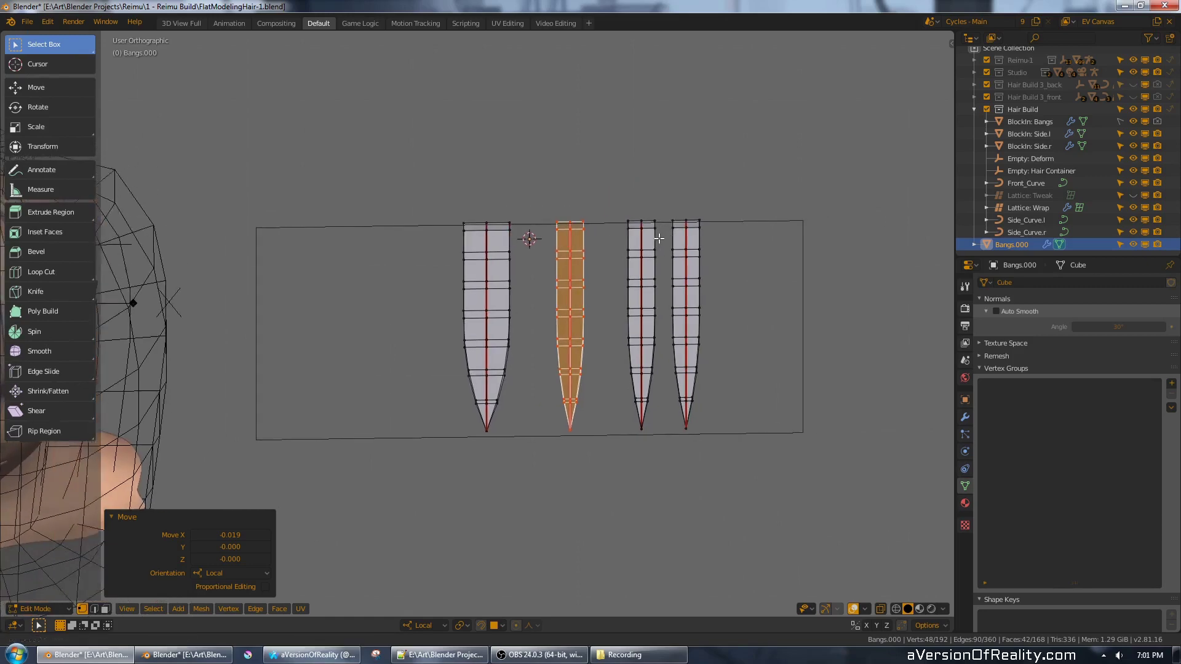
scroll(639, 240, up, 3)
middle_drag(641, 190, 638, 232)
scroll(640, 234, up, 1)
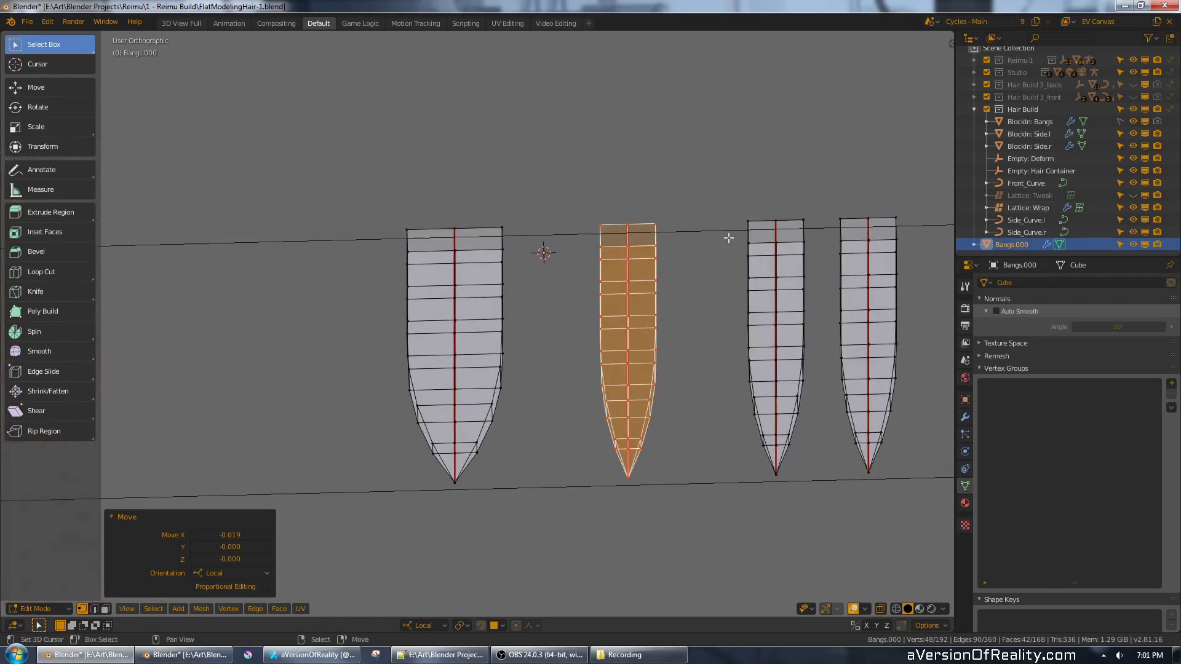
shift+middle_drag(729, 238, 701, 196)
scroll(690, 196, up, 1)
key(alt+a)
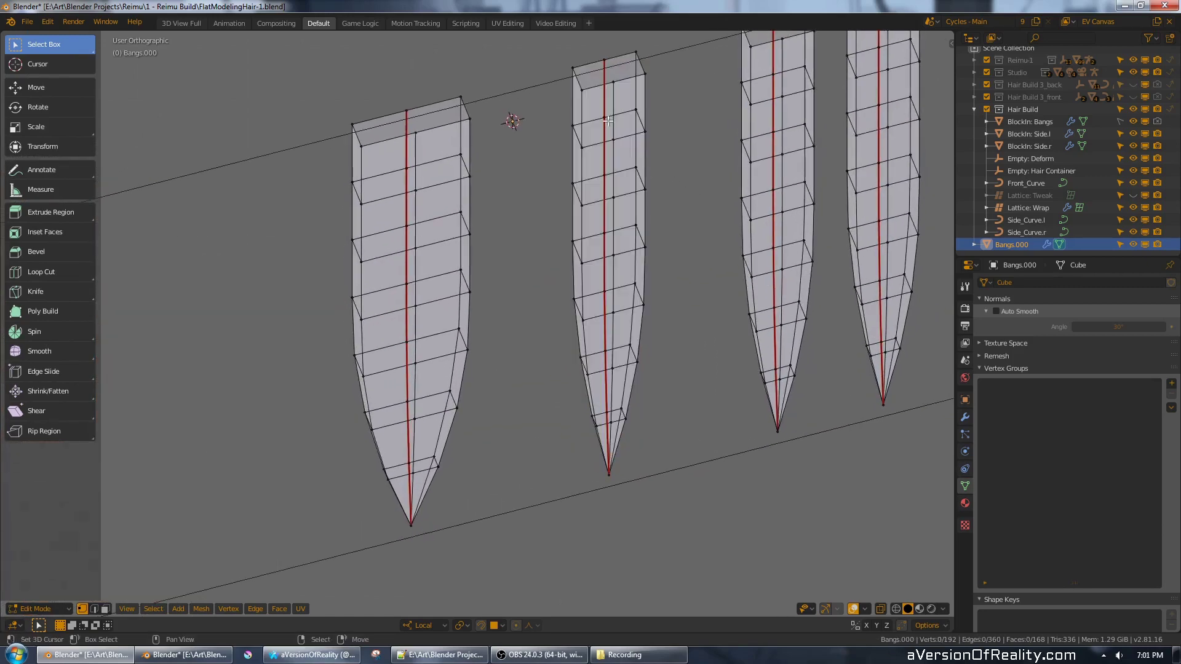
- Add a lengthwise loop cut on each half of the second strand's front face and dissolve that face's original middle edge loop
click(624, 81)
right_click(625, 80)
key(ctrl+r)
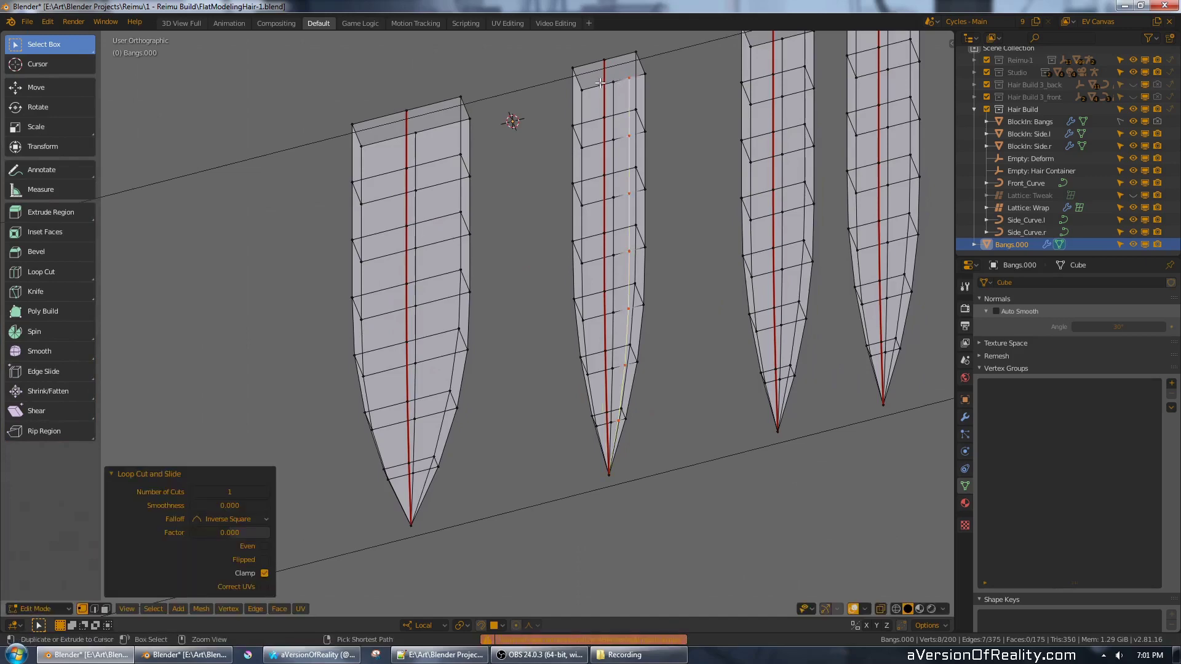
click(601, 87)
right_click(601, 87)
alt+right_click(617, 99)
key(x)
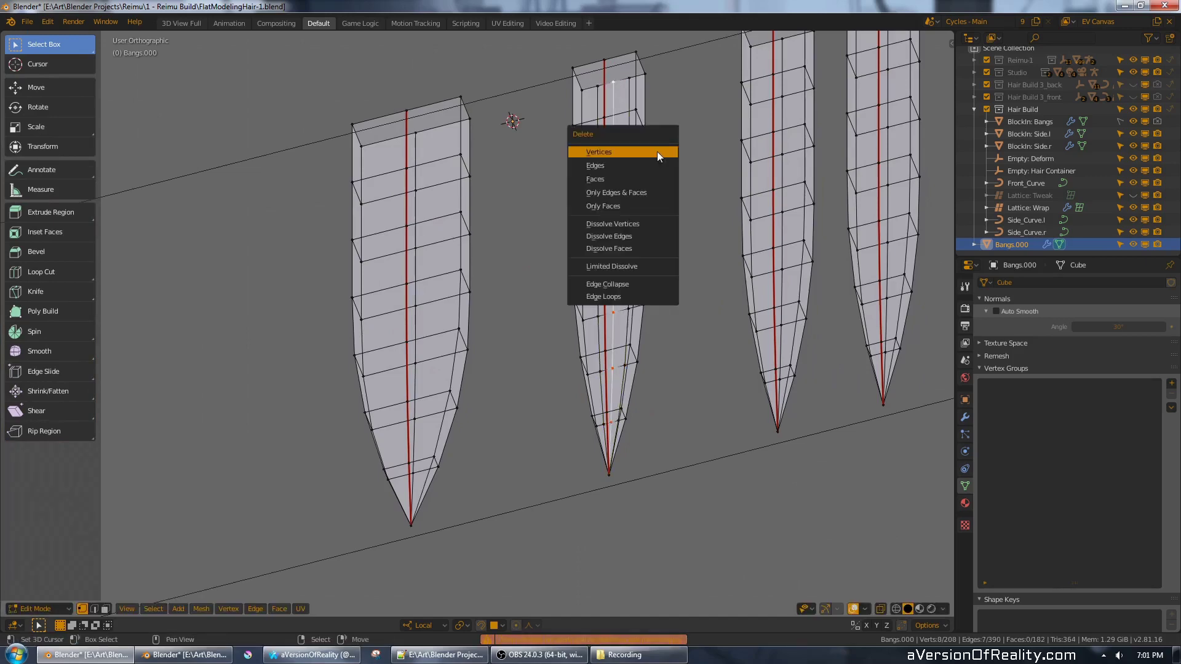
click(632, 235)
- Slide the two new lengthwise edge loops on the second strand closer to its centre line and clear the selection
middle_drag(680, 187, 657, 187)
alt+right_click(595, 134)
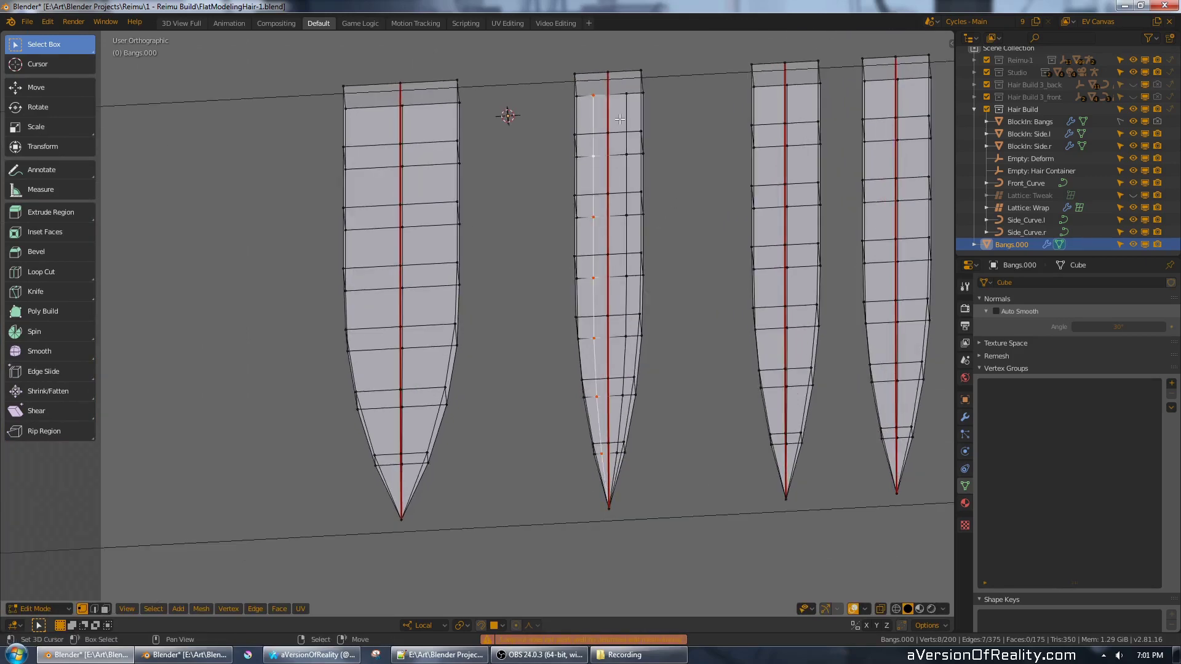
key(g)
key(g)
click(625, 119)
alt+right_click(622, 118)
key(g)
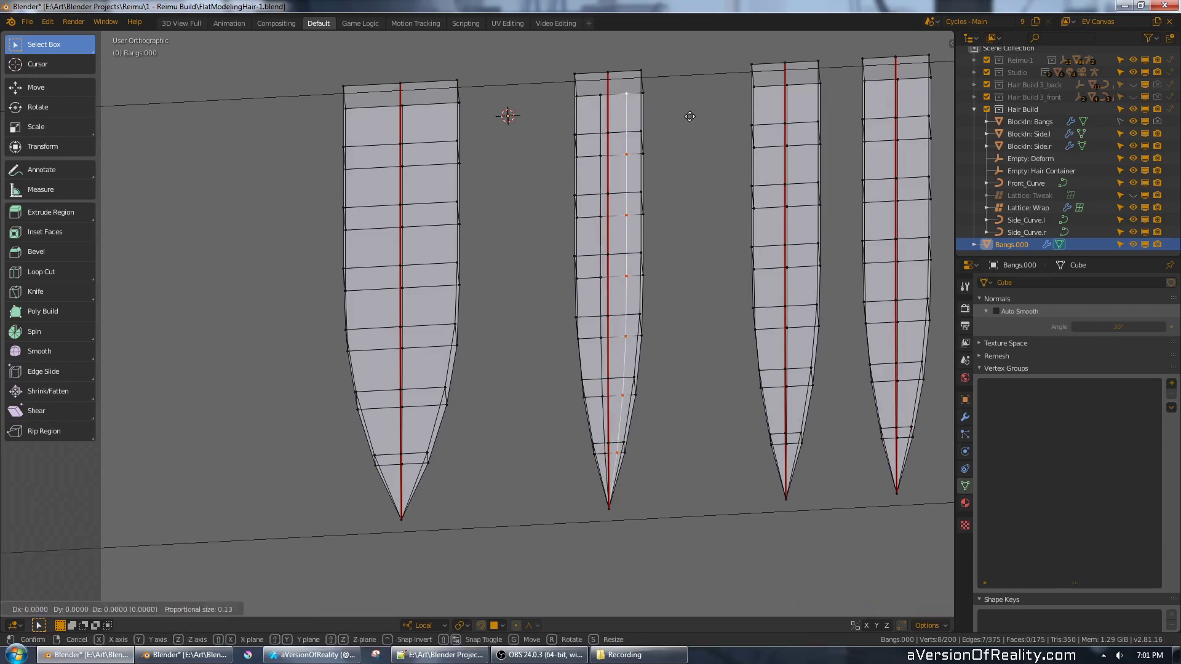
key(g)
click(684, 117)
key(alt+a)
middle_drag(633, 152, 633, 163)
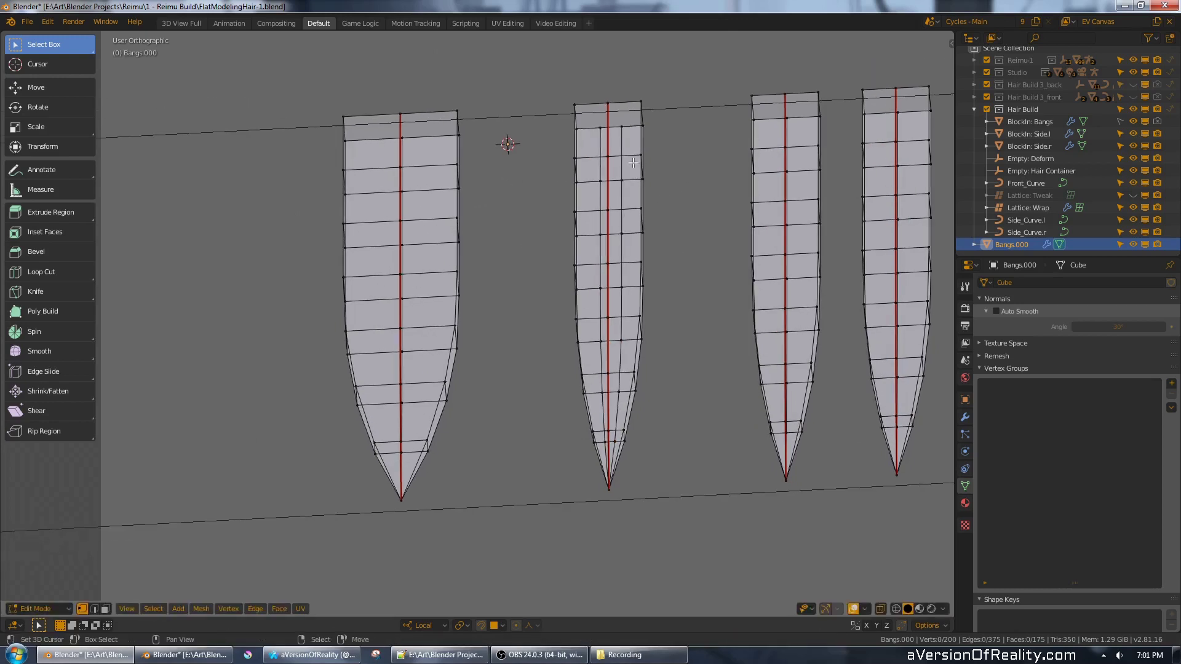
- Try dissolving the edge loop along the second strand's side facing the wide strand, and undo it
key(x)
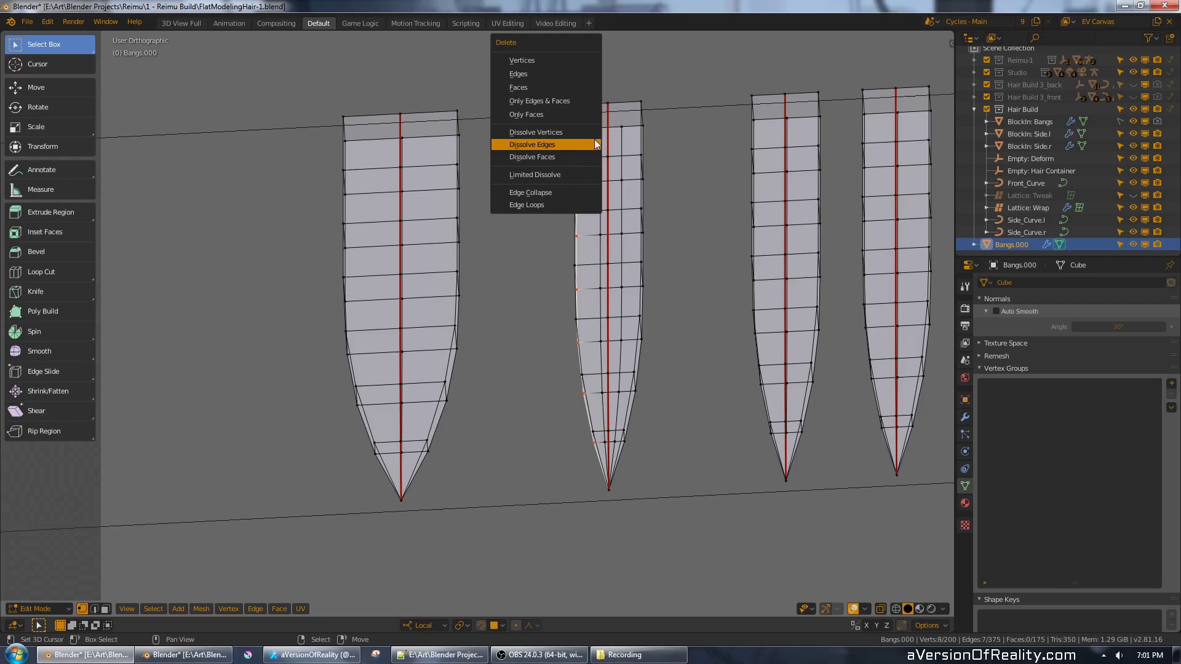
click(585, 144)
middle_drag(653, 157, 701, 284)
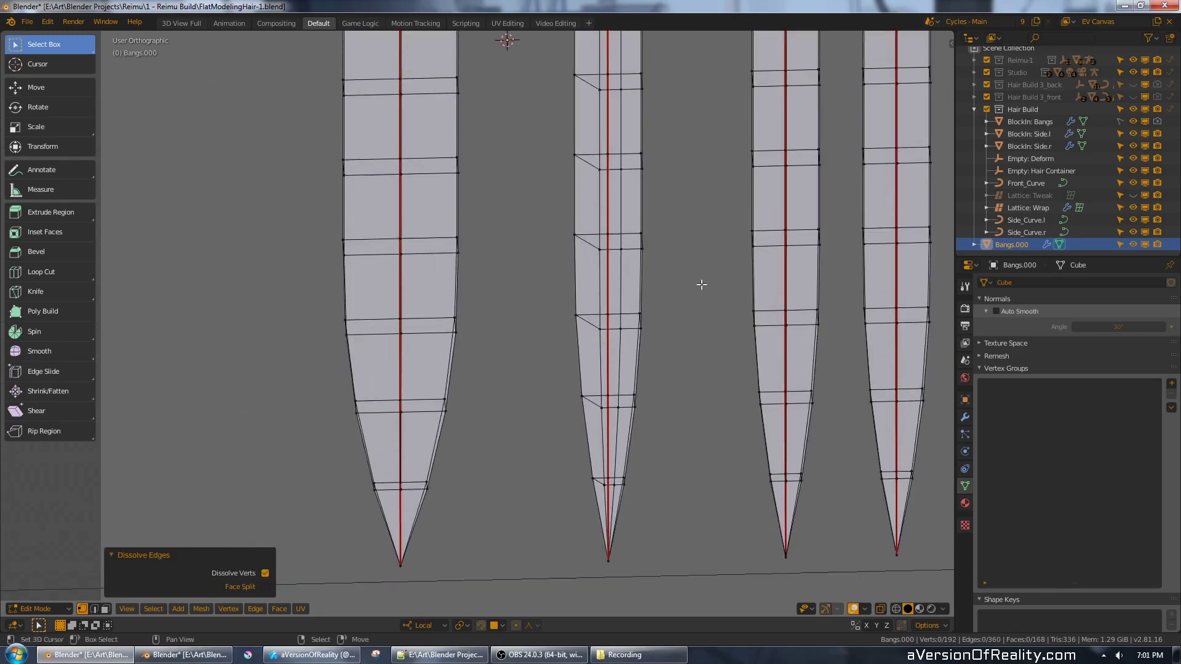
key(ctrl+z)
key(ctrl+z)
- Select the whole second strand with its linked geometry
scroll(694, 171, down, 3)
middle_drag(694, 172, 636, 198)
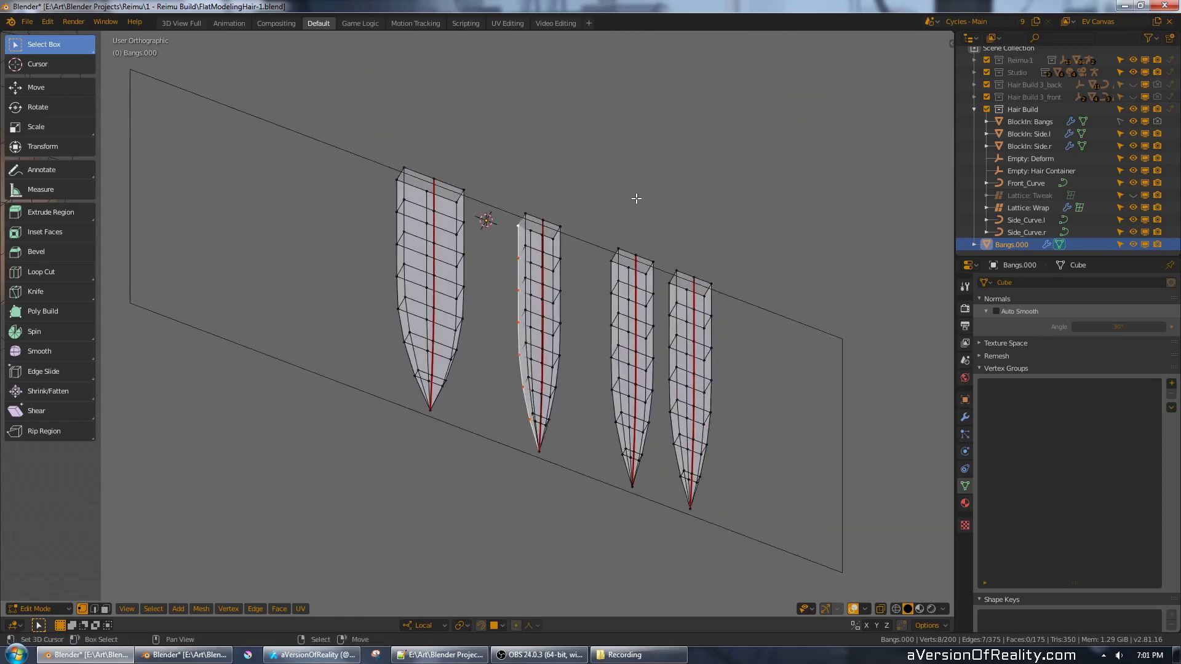
scroll(633, 204, up, 2)
key(l)
key(s)
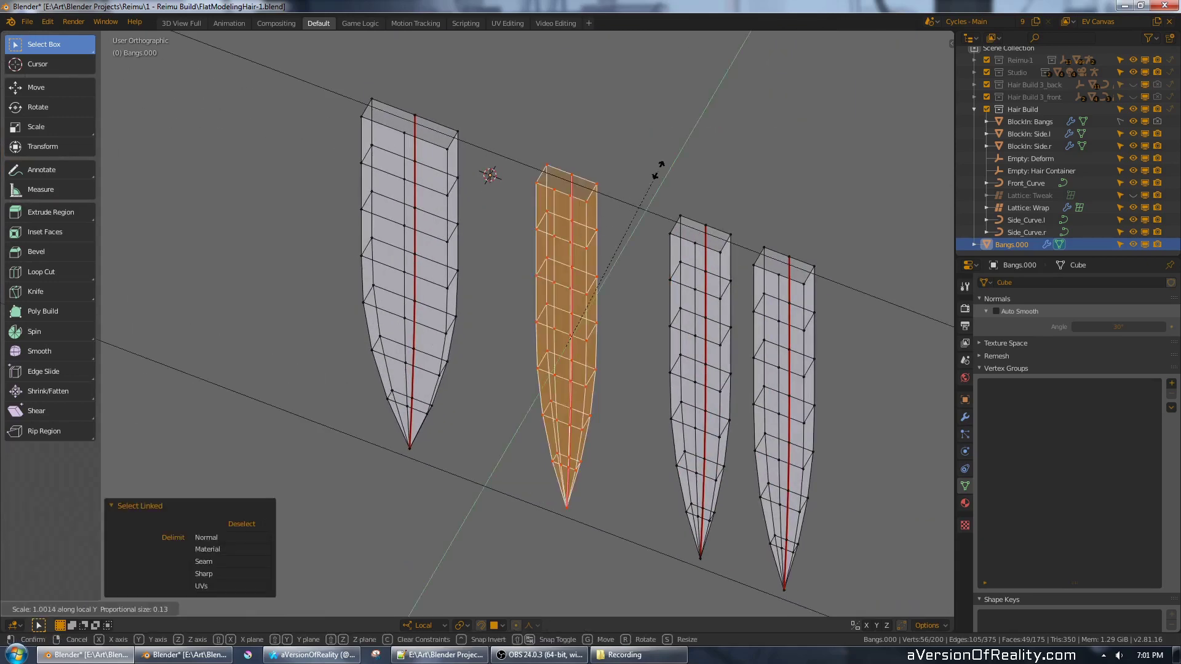
key(y)
key(y)
right_click(714, 133)
- Move the second strand along local X by about -0.020 toward the wide strand
middle_drag(712, 135, 585, 146)
key(g)
key(x)
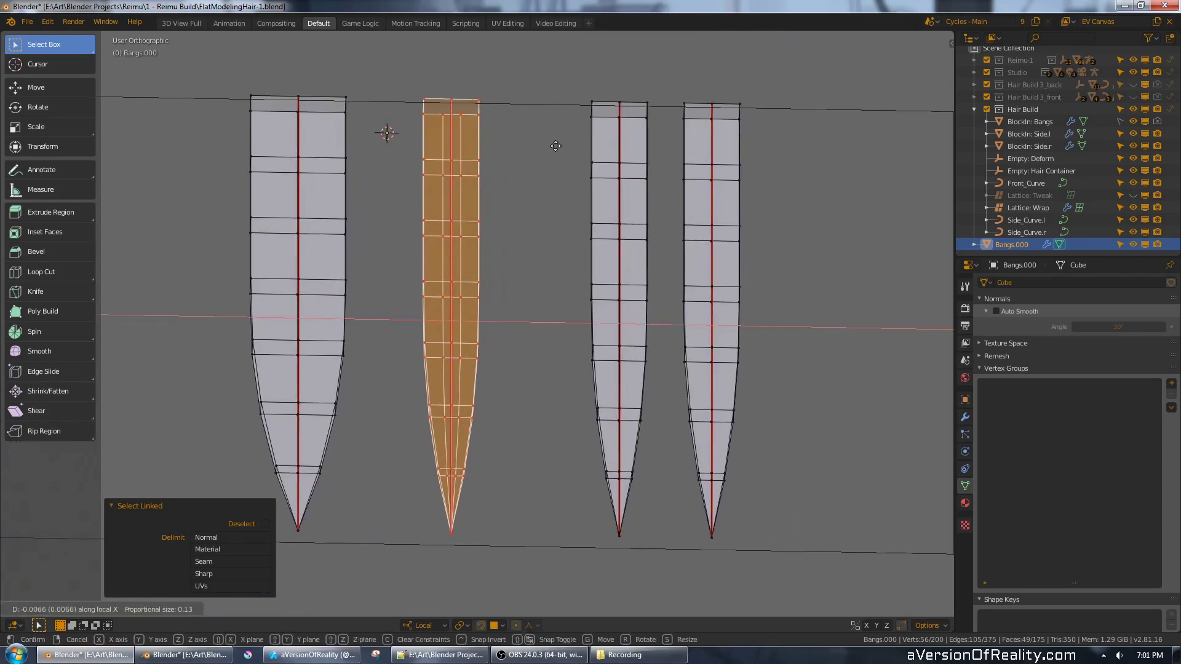
click(522, 146)
- Narrow the second strand along local X to roughly four-fifths of its width, deselect it, and return to the front view
key(s)
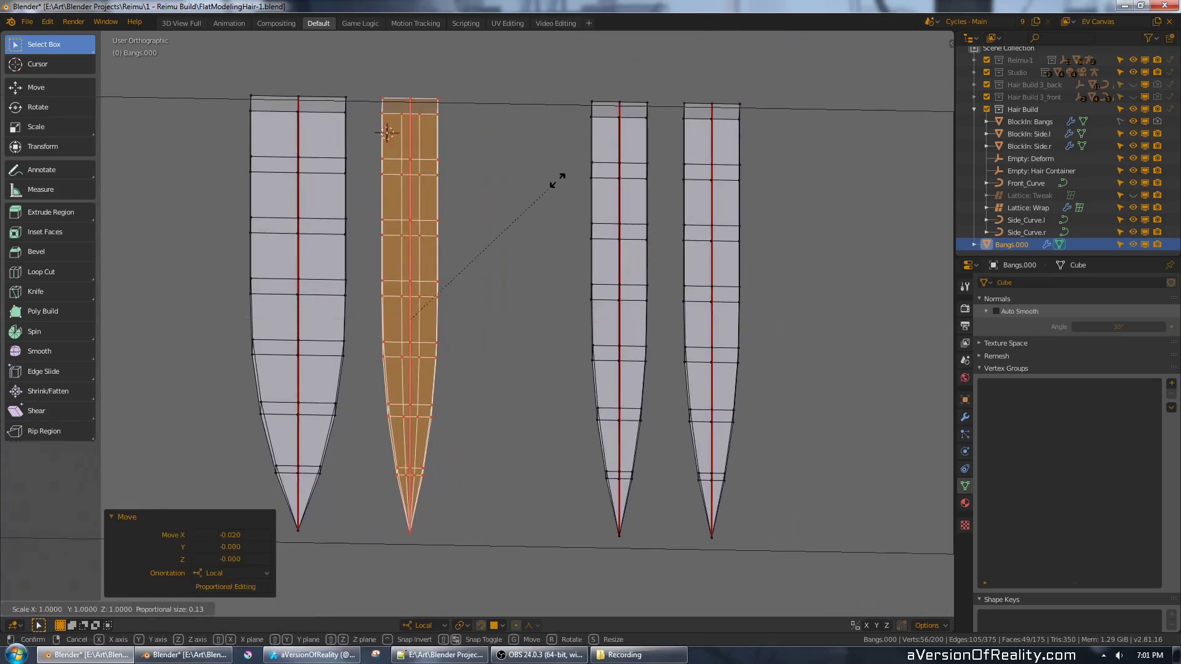
key(x)
click(521, 206)
mouse_move(525, 193)
middle_down()
mouse_move(556, 181)
mouse_move(527, 203)
middle_up()
key(alt+a)
key(KP_1)
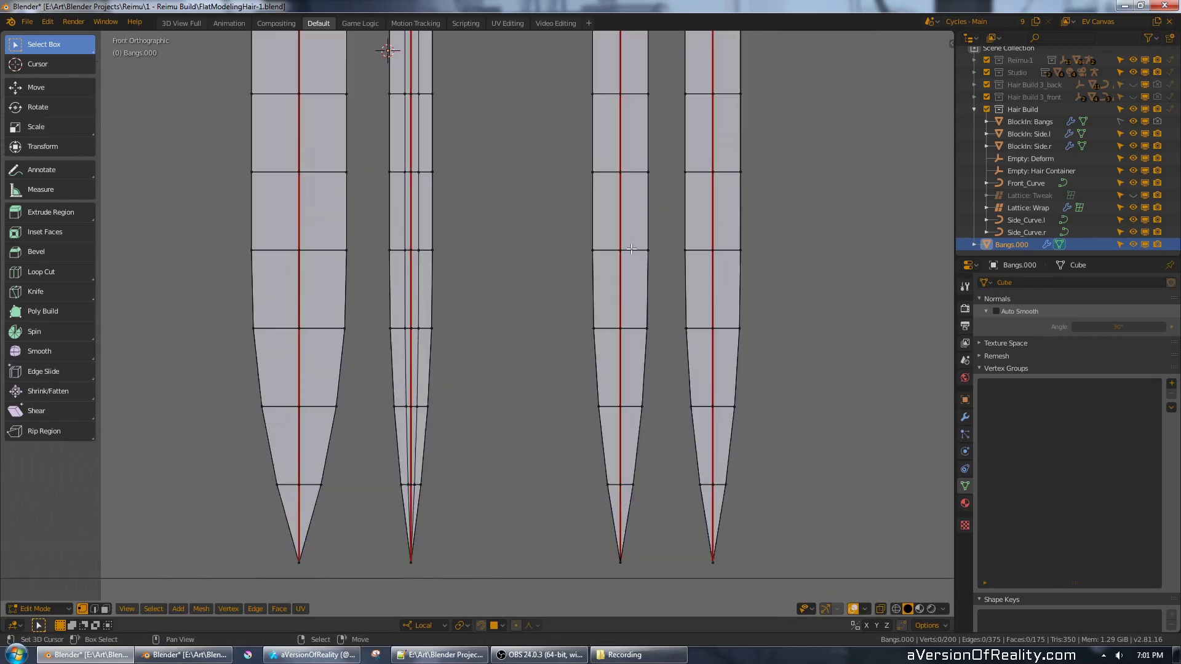
- Select the third strand and move it along local X by about -0.016, with the deformed bangs on the head in view
key(l)
scroll(631, 249, down, 3)
key(g)
key(x)
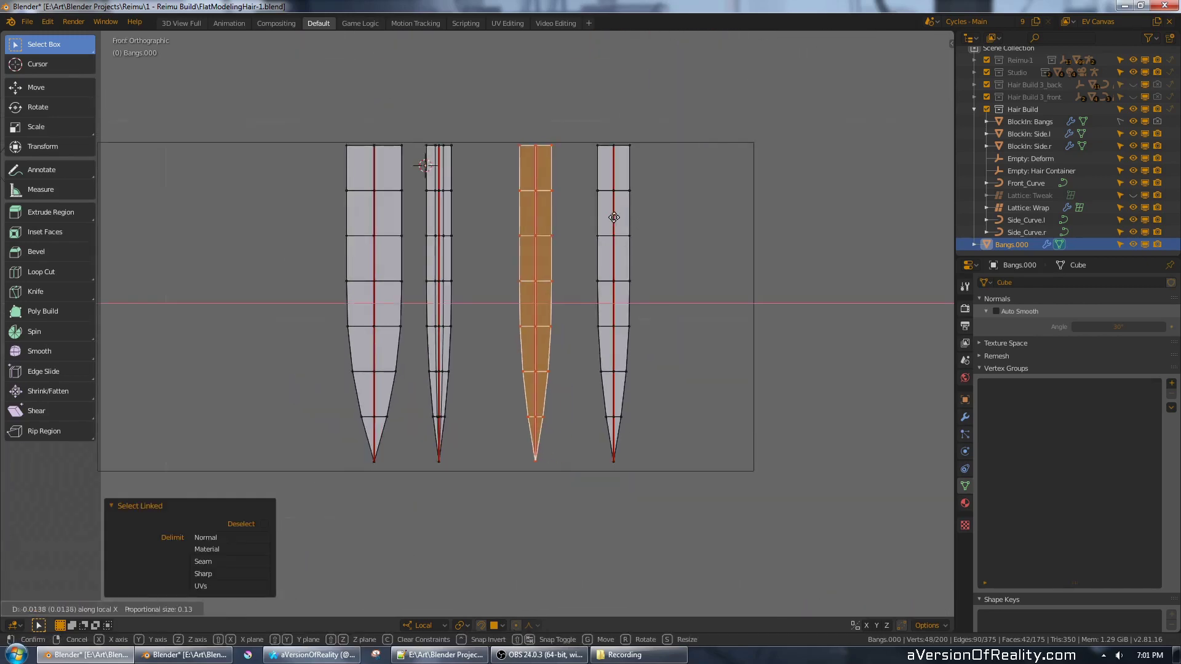
click(612, 218)
scroll(530, 343, down, 3)
middle_drag(500, 241, 659, 225)
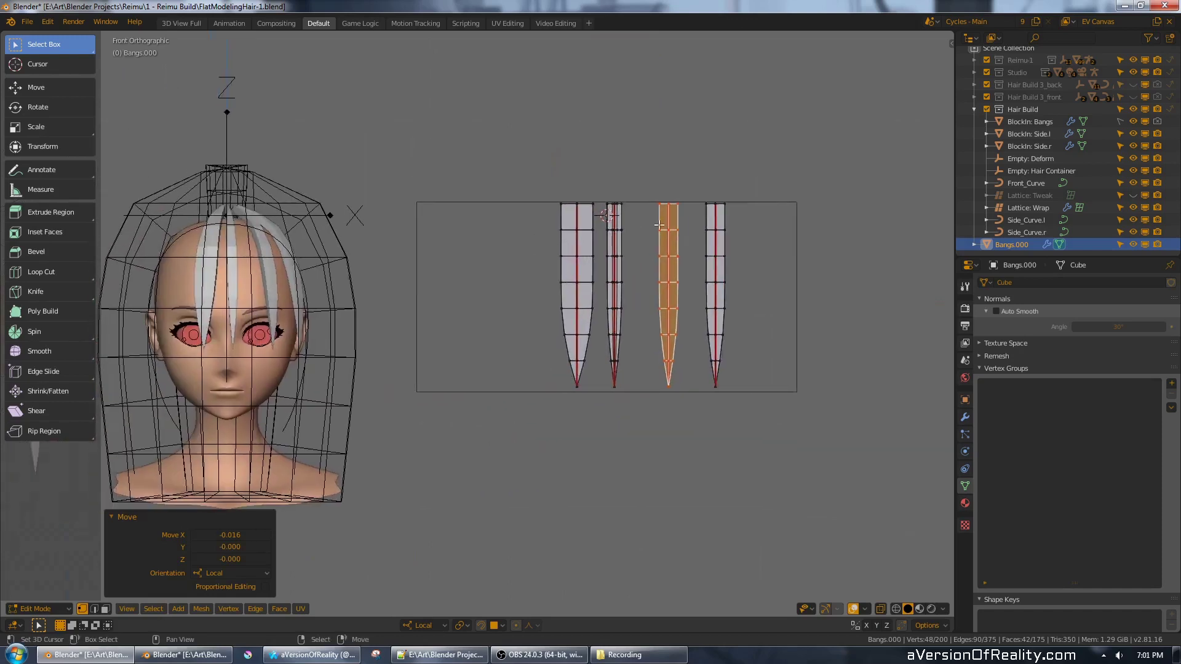
- Move the third strand along positive local X toward the fourth strand
scroll(706, 246, up, 2)
scroll(706, 247, up, 2)
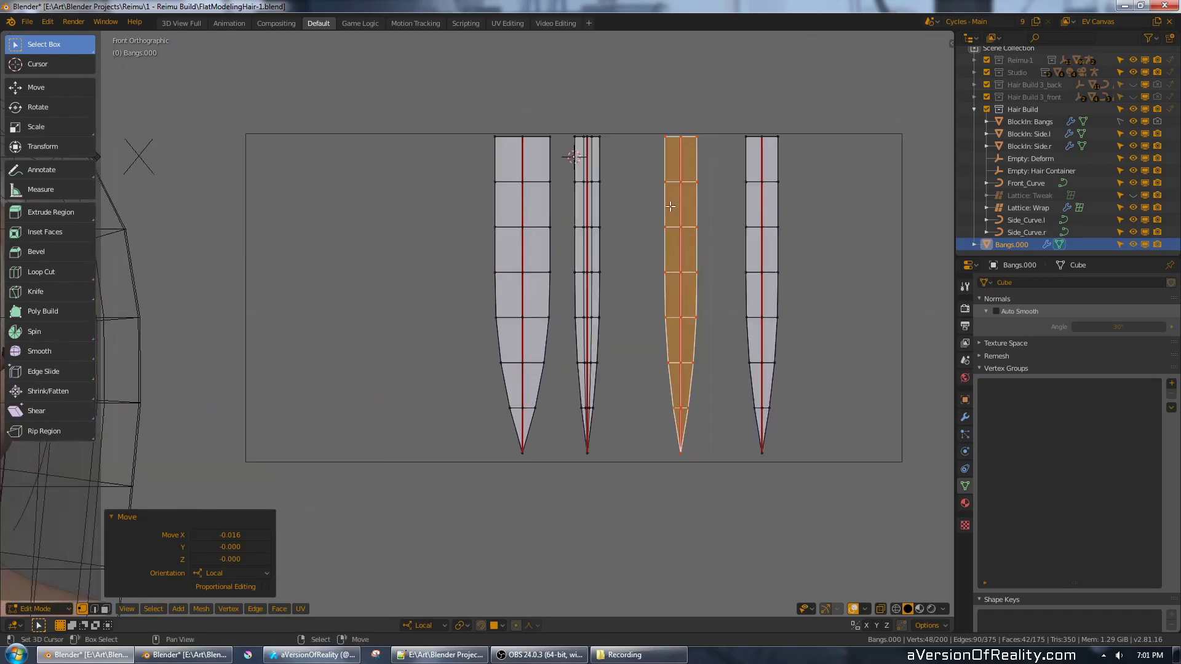
key(g)
key(x)
click(736, 201)
- Clear the selection and examine the spacing and facing sides of the wide strand and the second strand
scroll(648, 188, up, 2)
middle_drag(748, 169, 660, 228)
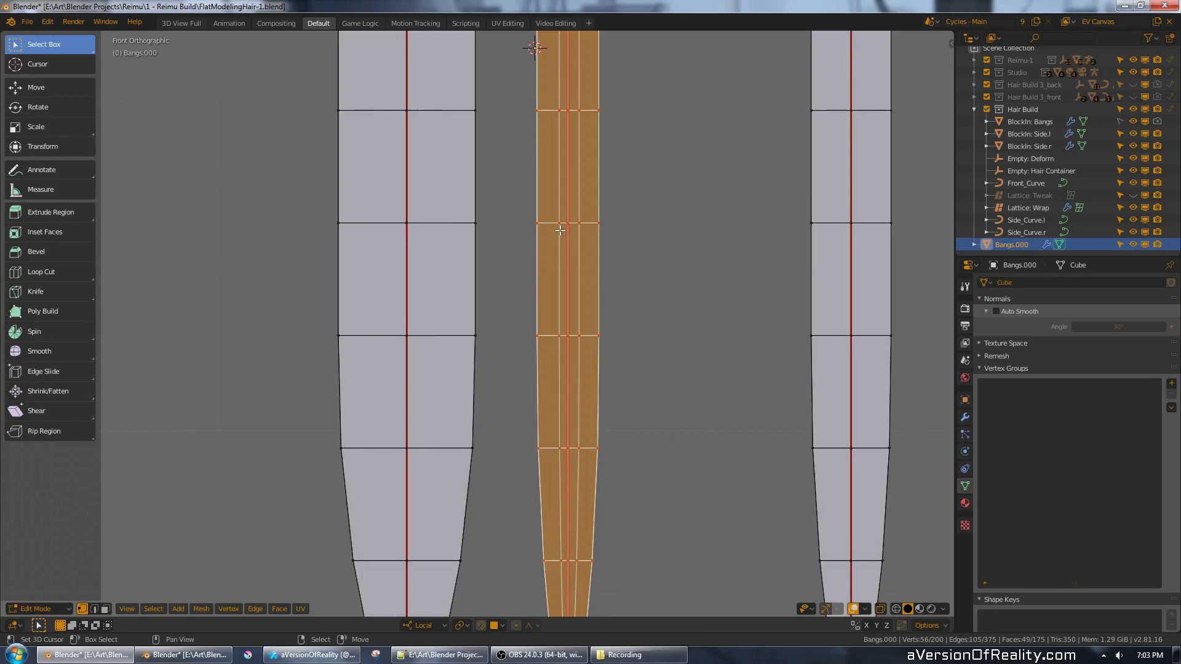
scroll(561, 230, down, 2)
middle_drag(624, 207, 594, 261)
scroll(482, 195, up, 1)
key(alt+a)
scroll(483, 191, down, 2)
middle_drag(561, 217, 575, 216)
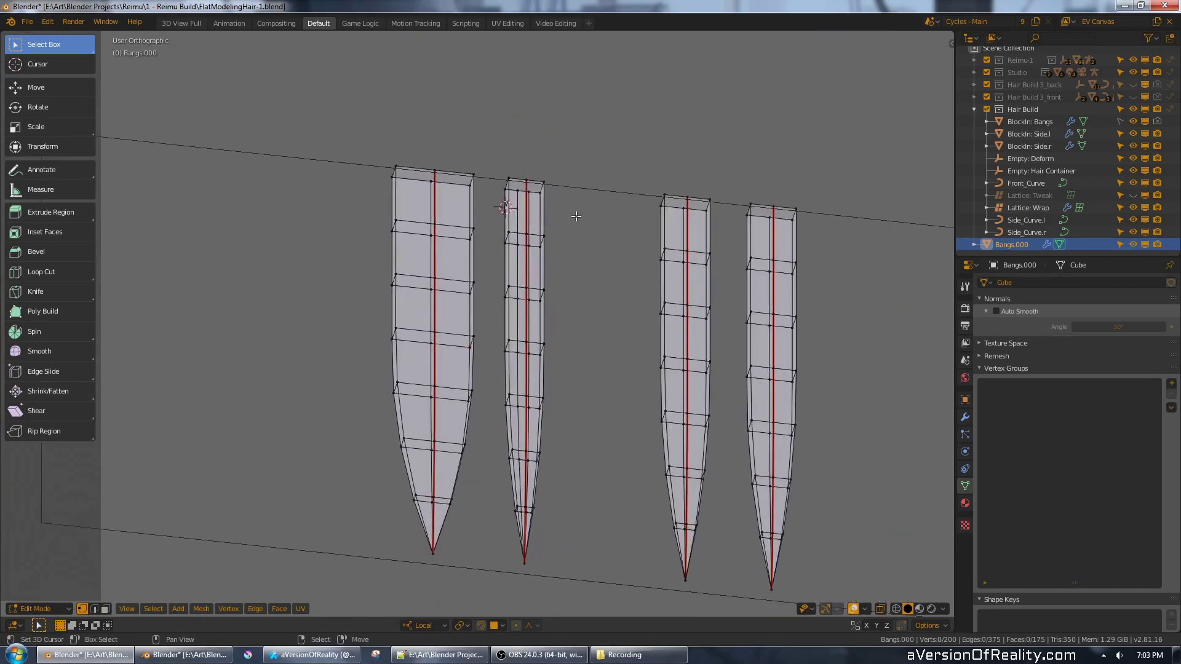
- Circle-select the facing side vertices of the wide and second strands in the upper five rows through wireframe, and restore solid shading
scroll(491, 134, up, 2)
key(c)
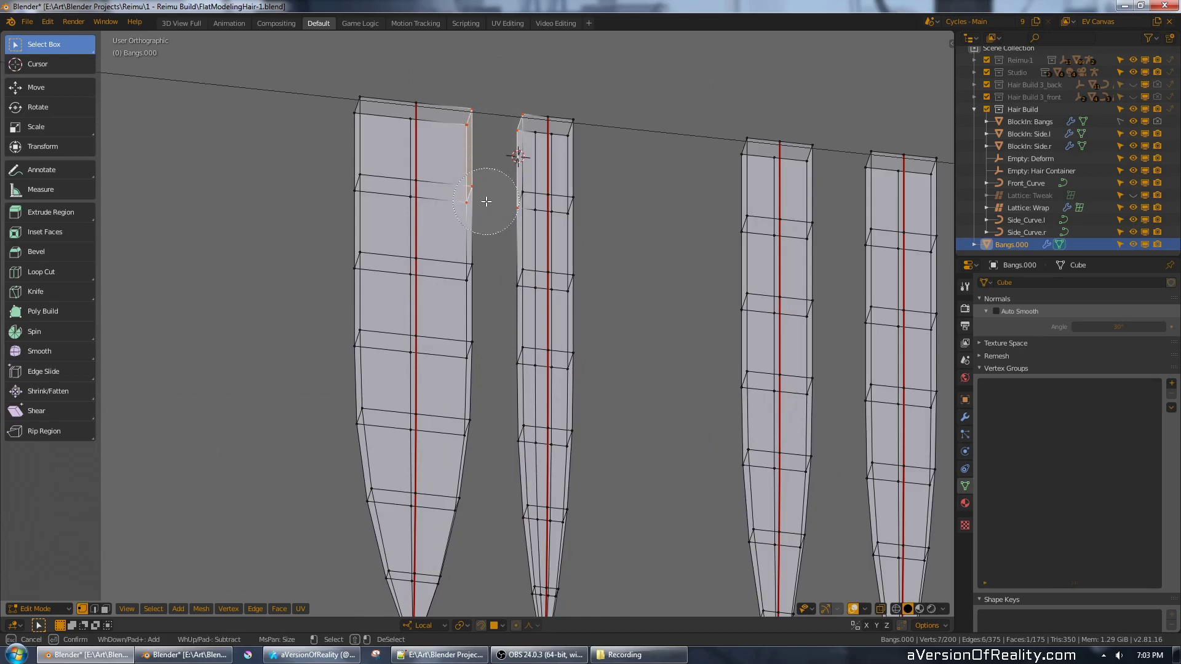
key(c)
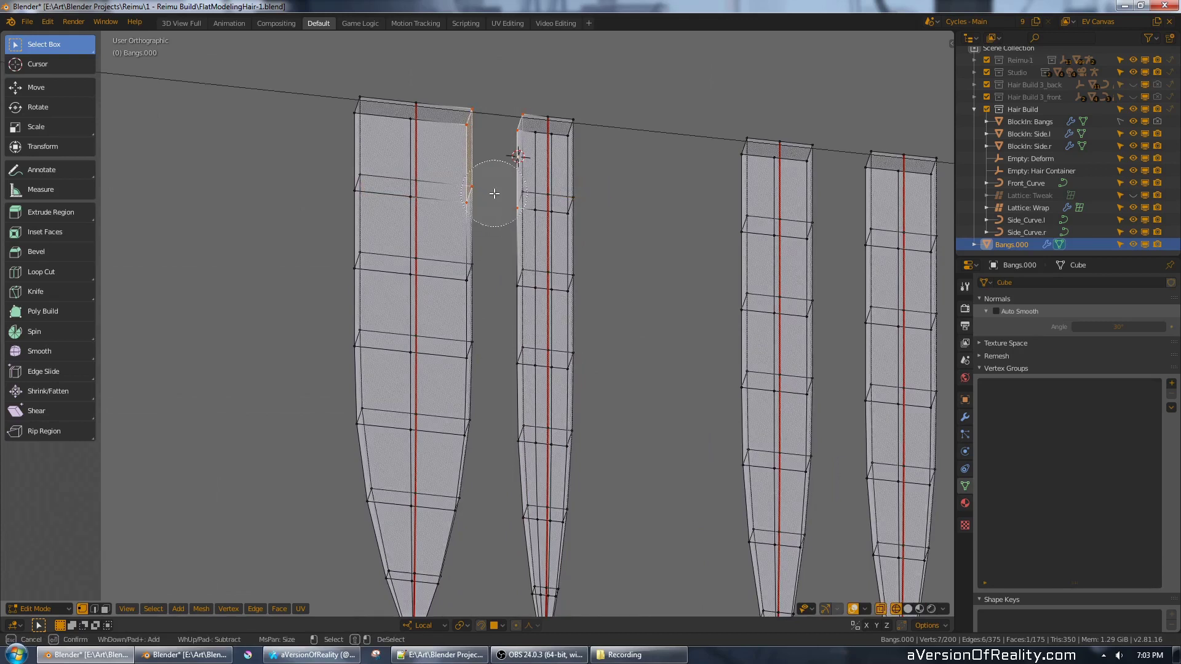
drag(488, 190, 490, 357)
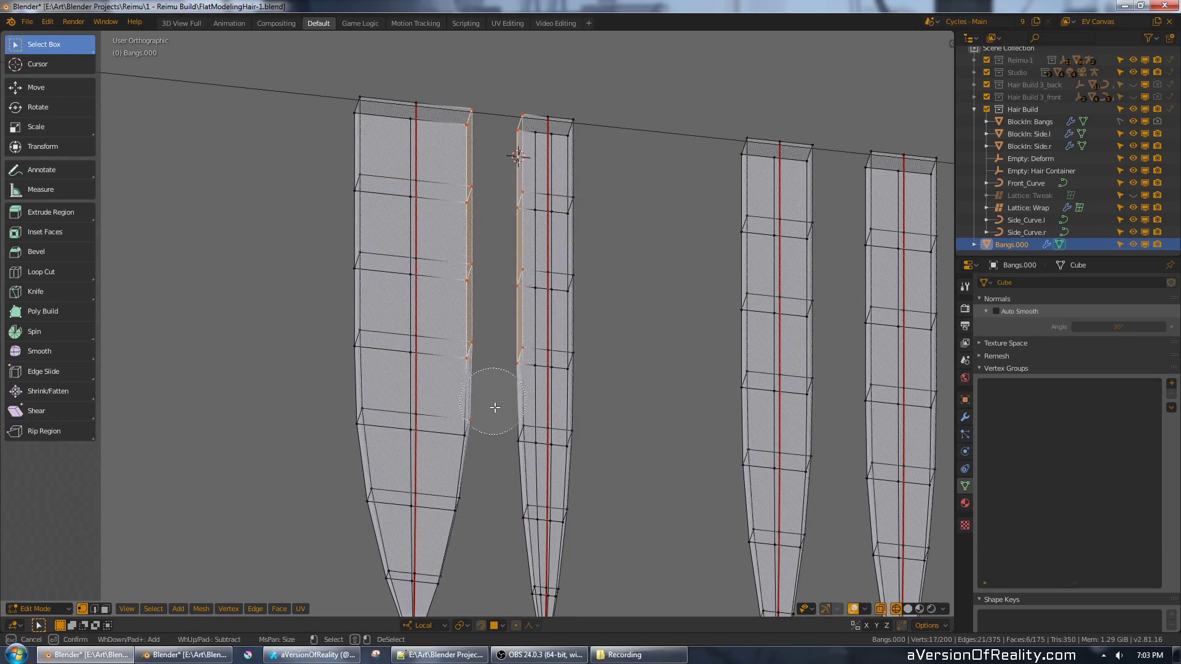
key(Escape)
key(z)
click(599, 308)
- Connect the selected facing sides of the wide and second strands with Bridge Edge Loops
mouse_move(600, 308)
middle_down()
mouse_move(617, 256)
mouse_move(625, 263)
mouse_move(607, 260)
mouse_move(636, 190)
mouse_move(522, 163)
middle_up()
scroll(607, 232, up, 1)
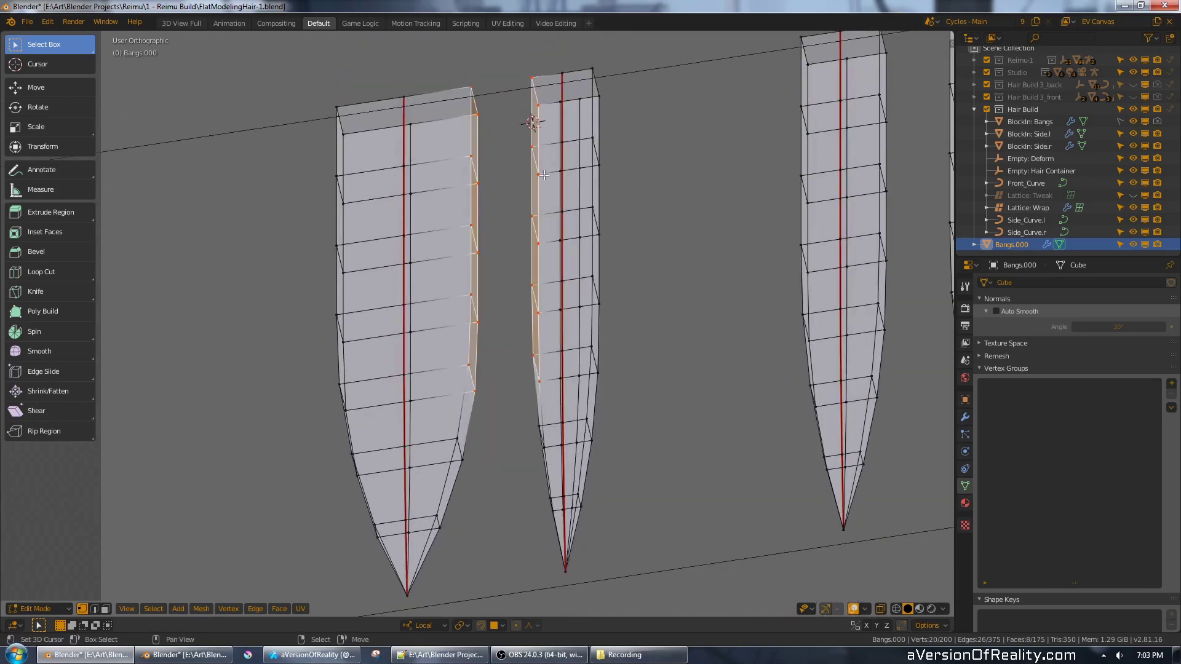
middle_drag(611, 228, 579, 277)
scroll(640, 160, down, 1)
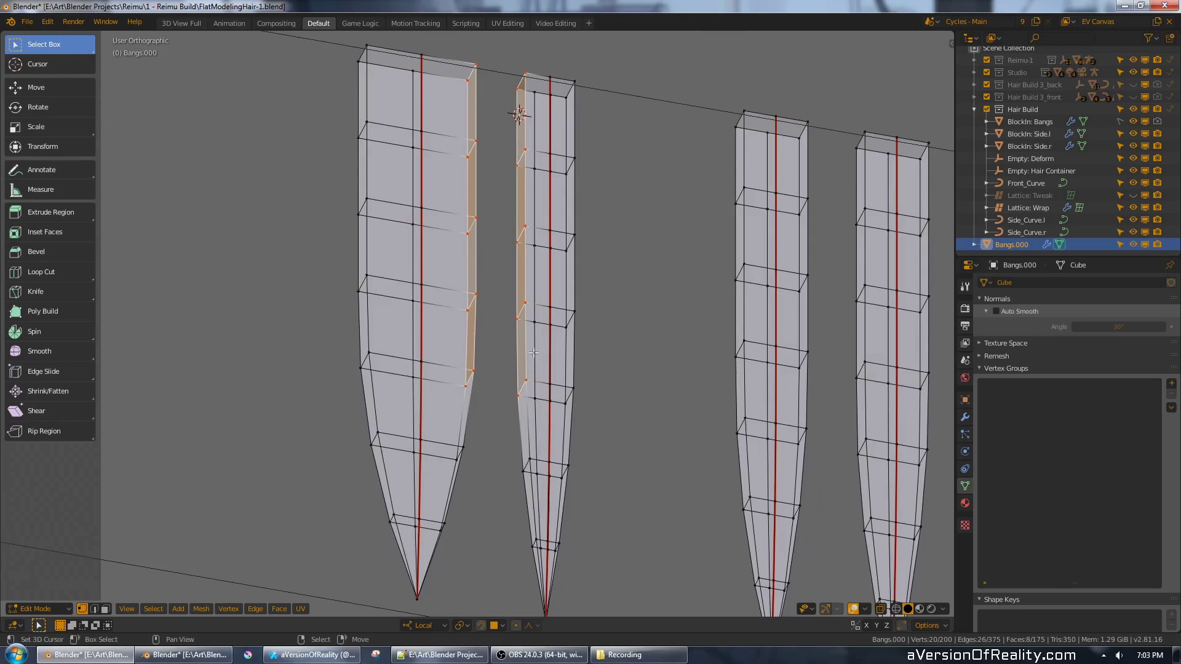
shift+middle_drag(623, 197, 607, 228)
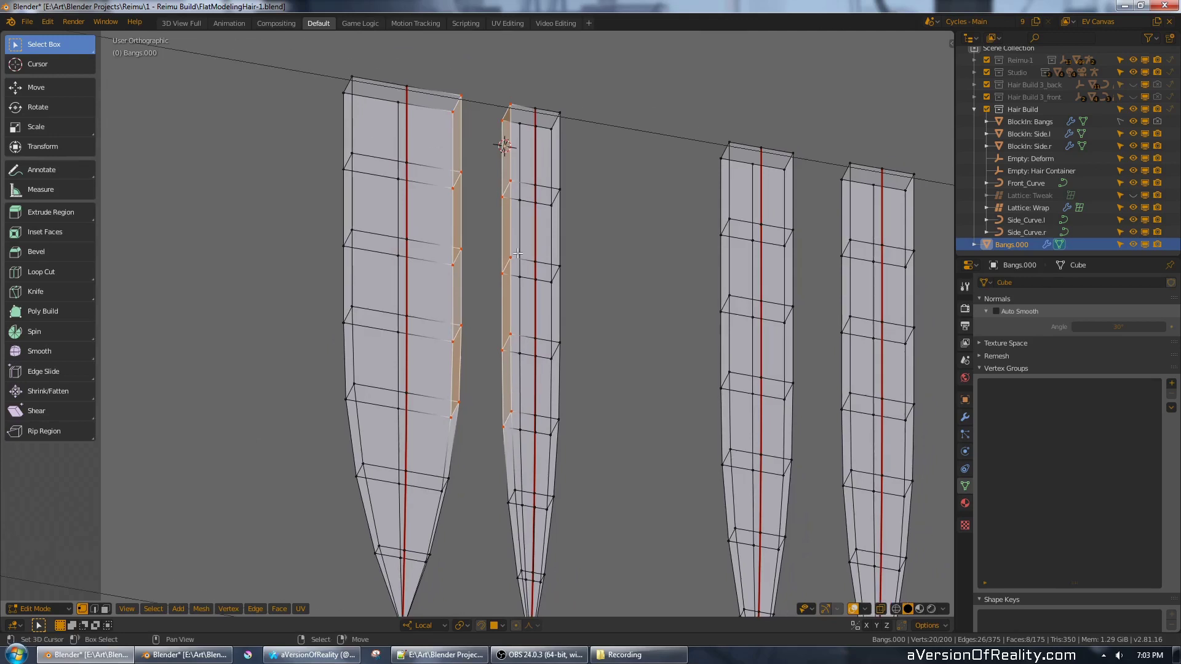
key(F3)
text(brid)
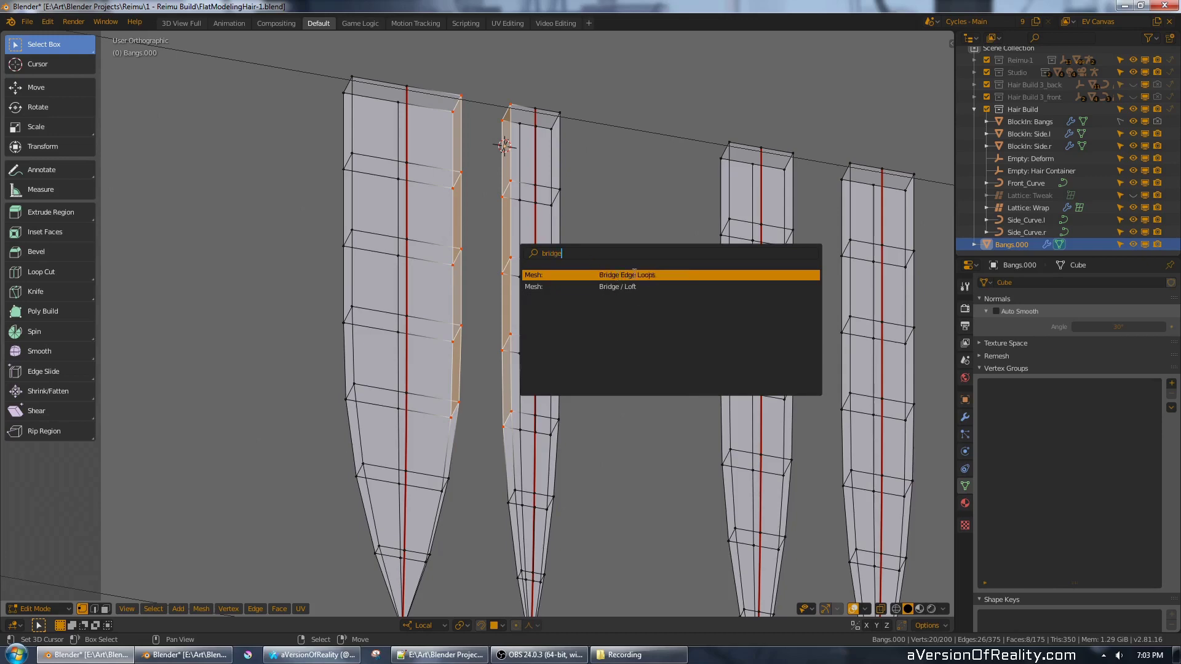
text(ge)
key(Return)
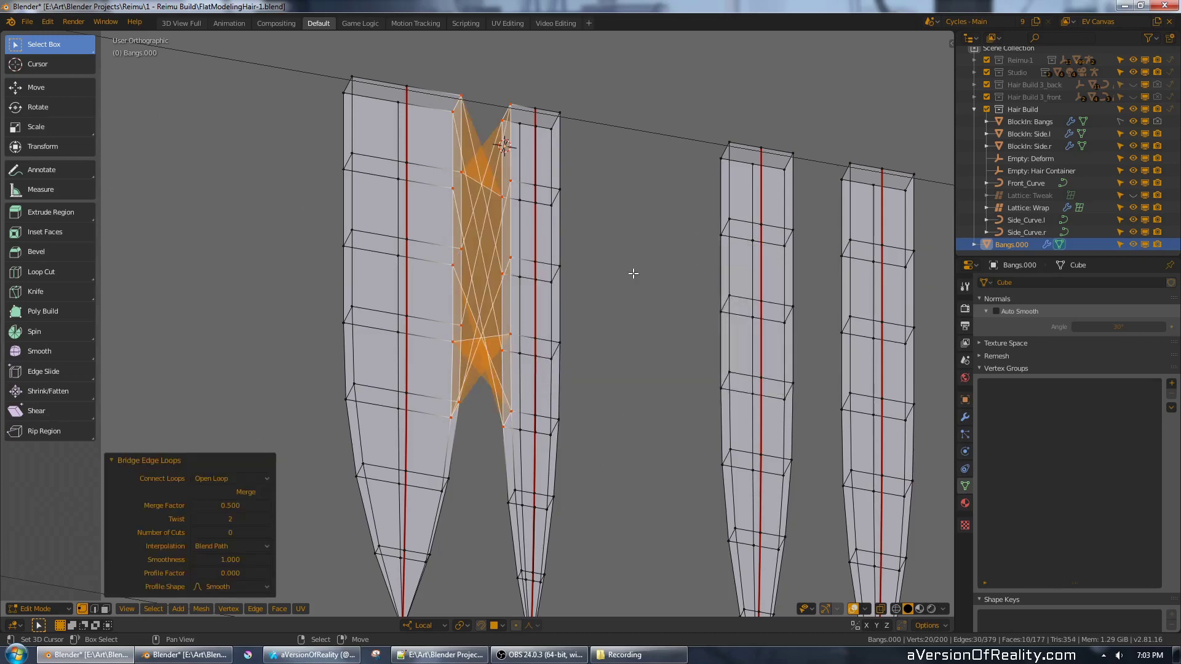
- Set the bridge's twist to 0 and inspect the bridged faces between the two strands
middle_drag(629, 273, 682, 245)
click(196, 521)
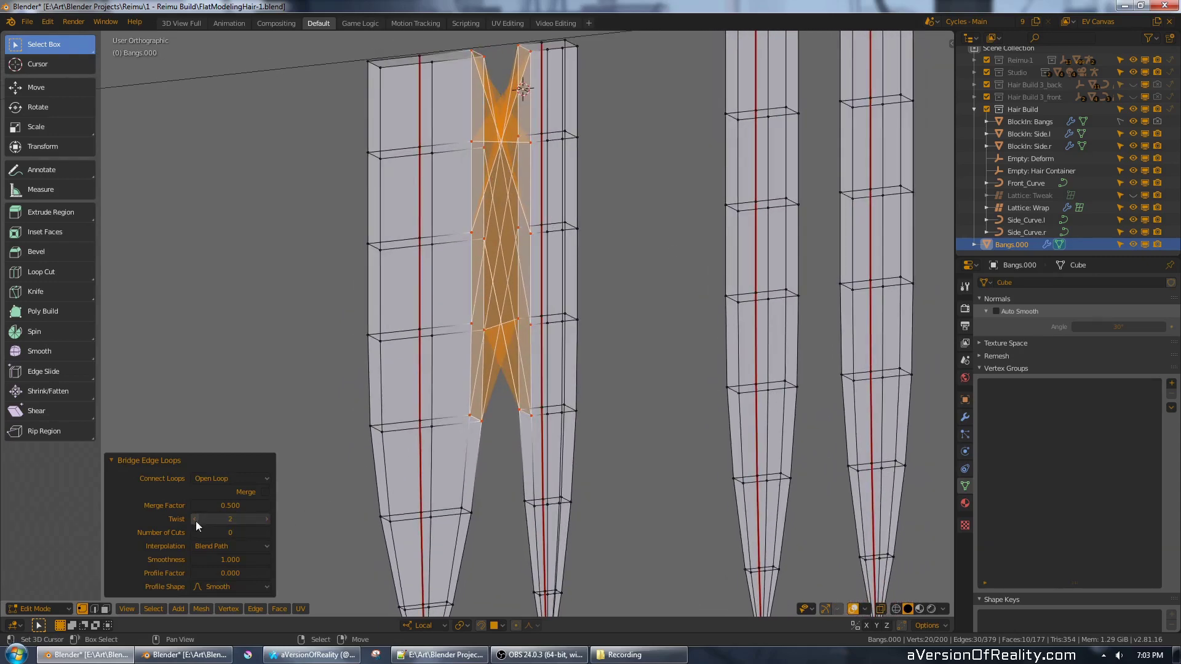
click(195, 521)
click(195, 522)
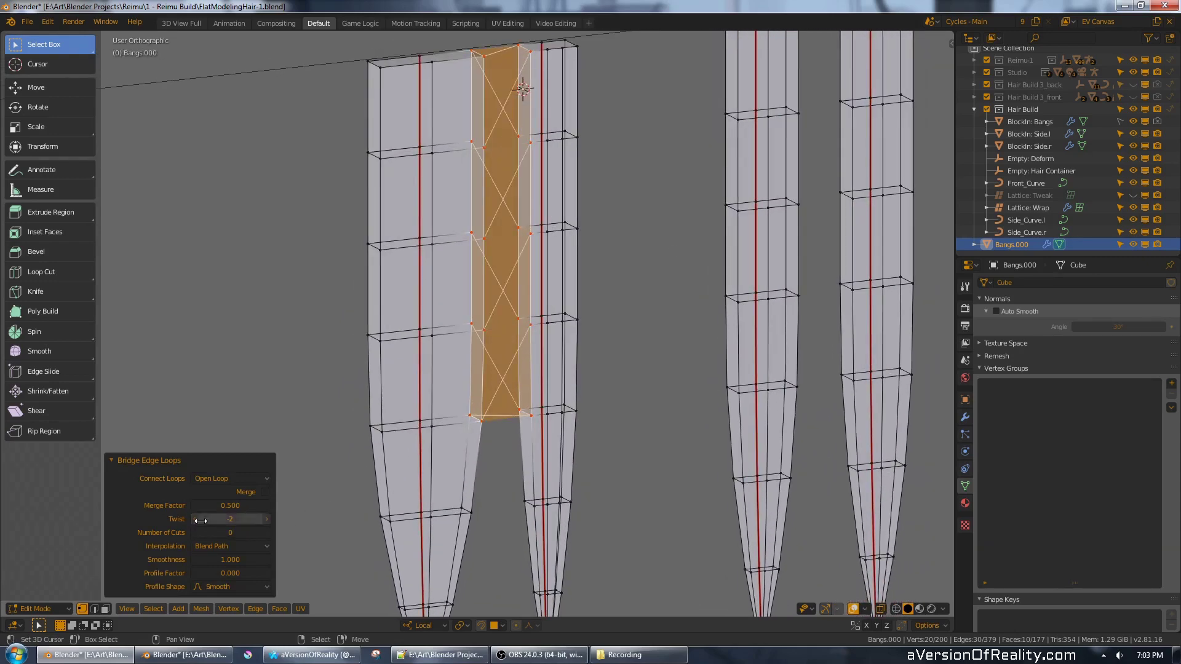
click(269, 521)
middle_drag(630, 226, 588, 248)
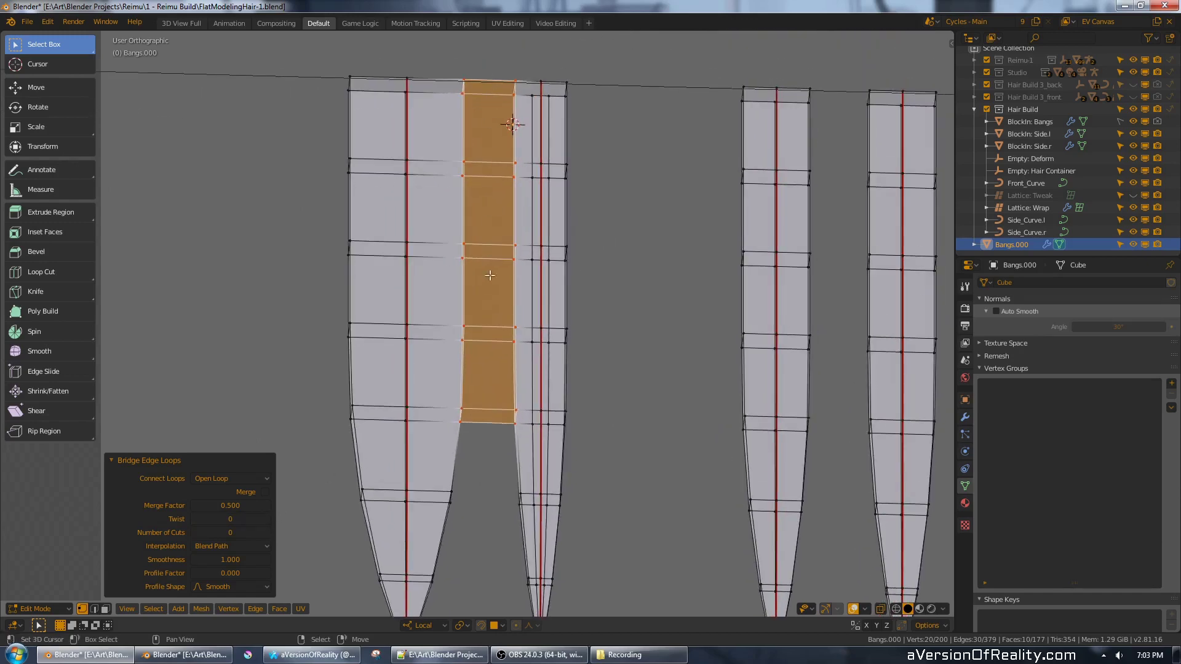
middle_drag(489, 412, 490, 290)
middle_drag(490, 216, 493, 334)
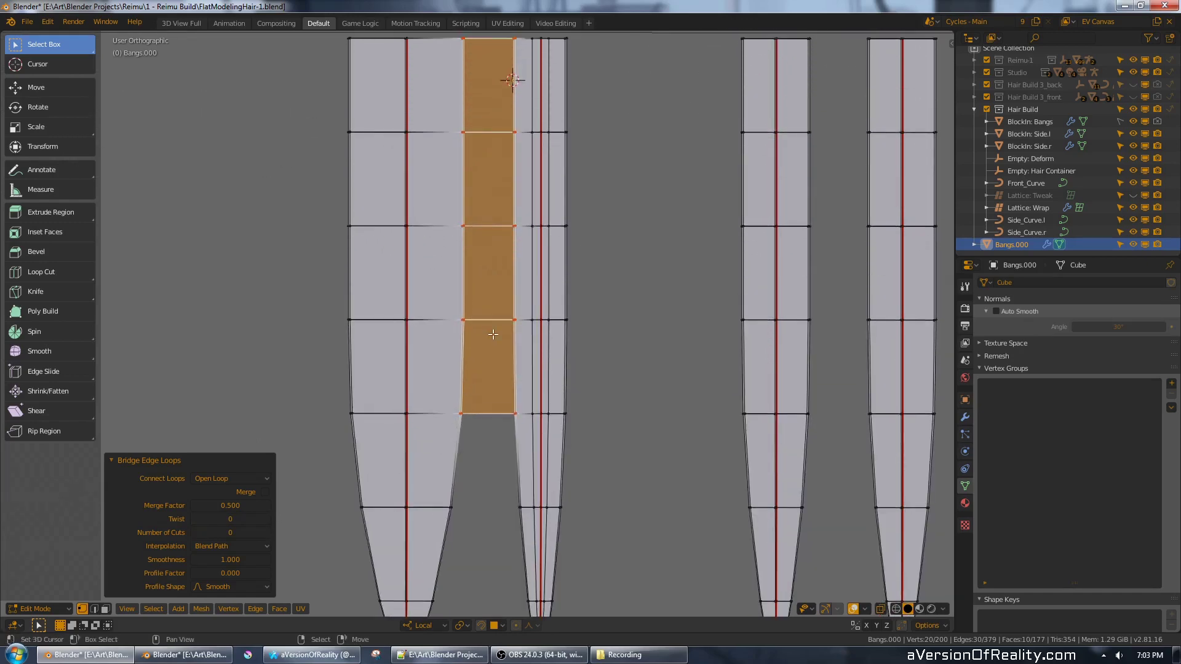
- Enable Merge on the bridge to fuse the two strands along one shared edge, and view the joined piece from the front
click(266, 493)
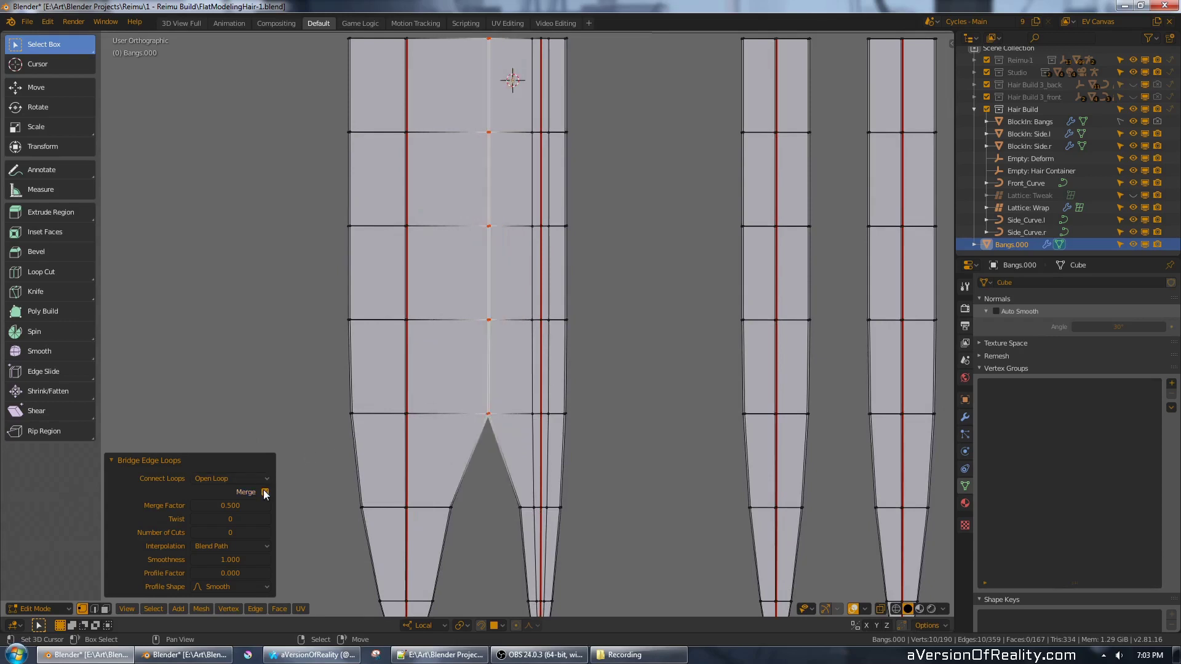
scroll(544, 296, down, 1)
key(KP_1)
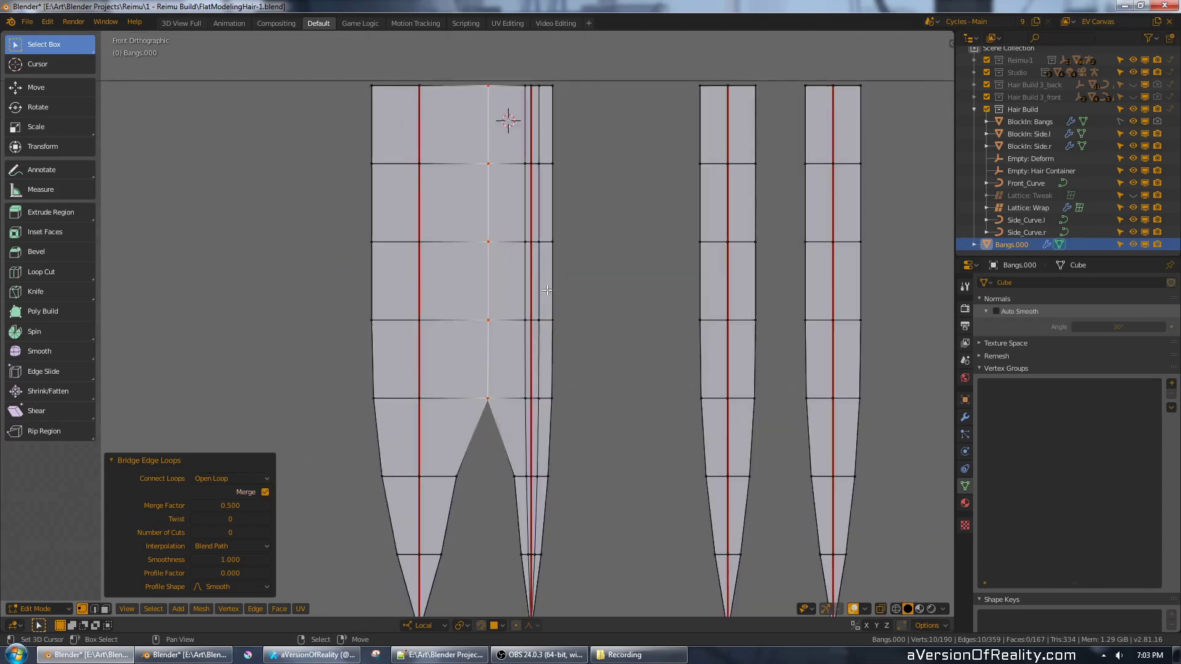
scroll(488, 145, down, 2)
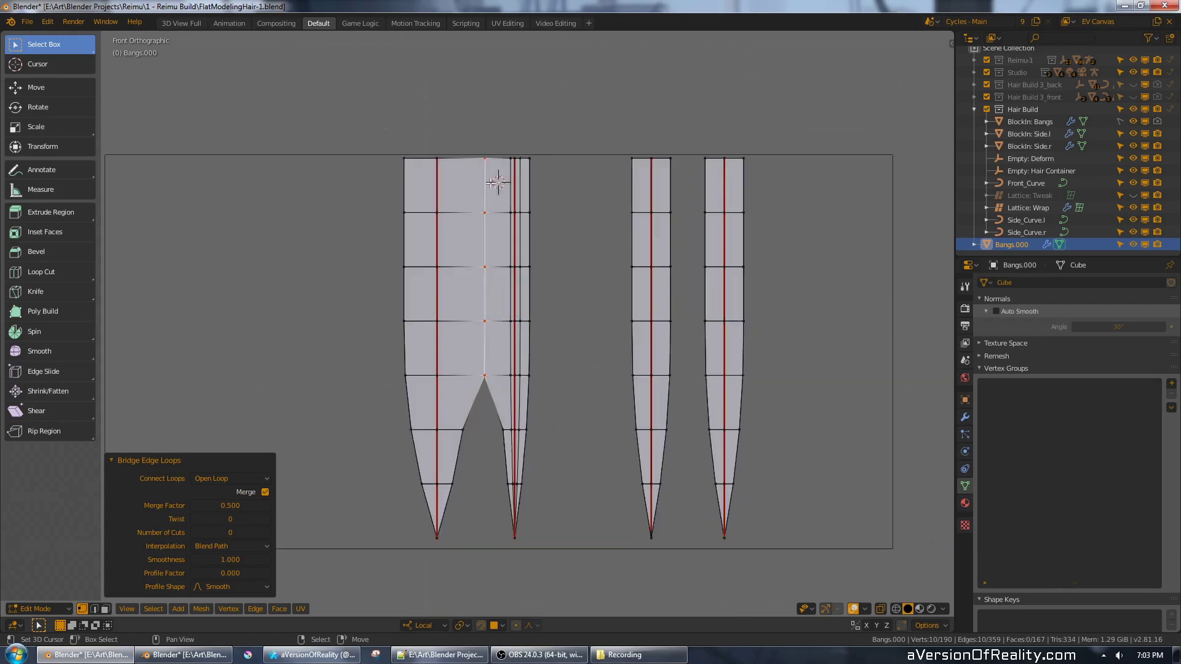
- In wireframe, circle-select the wide strand except its merged edge and move it along positive local X toward the second strand
key(alt+a)
shift+middle_drag(540, 227, 541, 200)
key(z)
click(397, 174)
key(c)
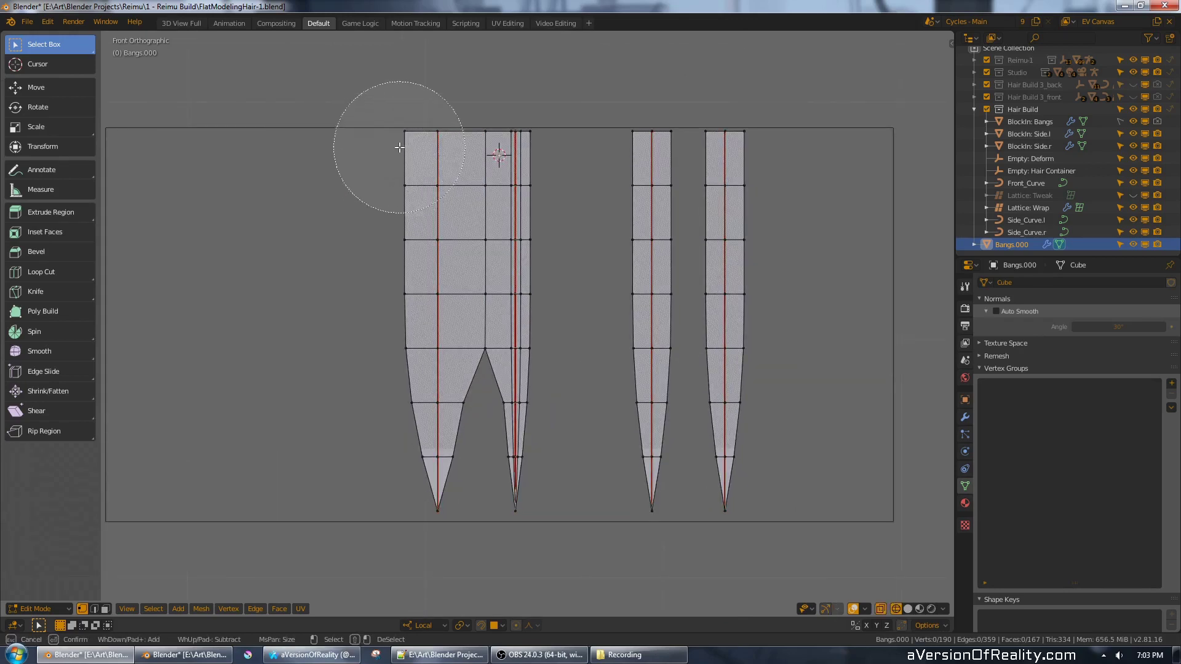
mouse_move(400, 147)
mouse_down()
mouse_move(399, 382)
mouse_move(430, 446)
mouse_up()
right_click(430, 445)
key(g)
key(x)
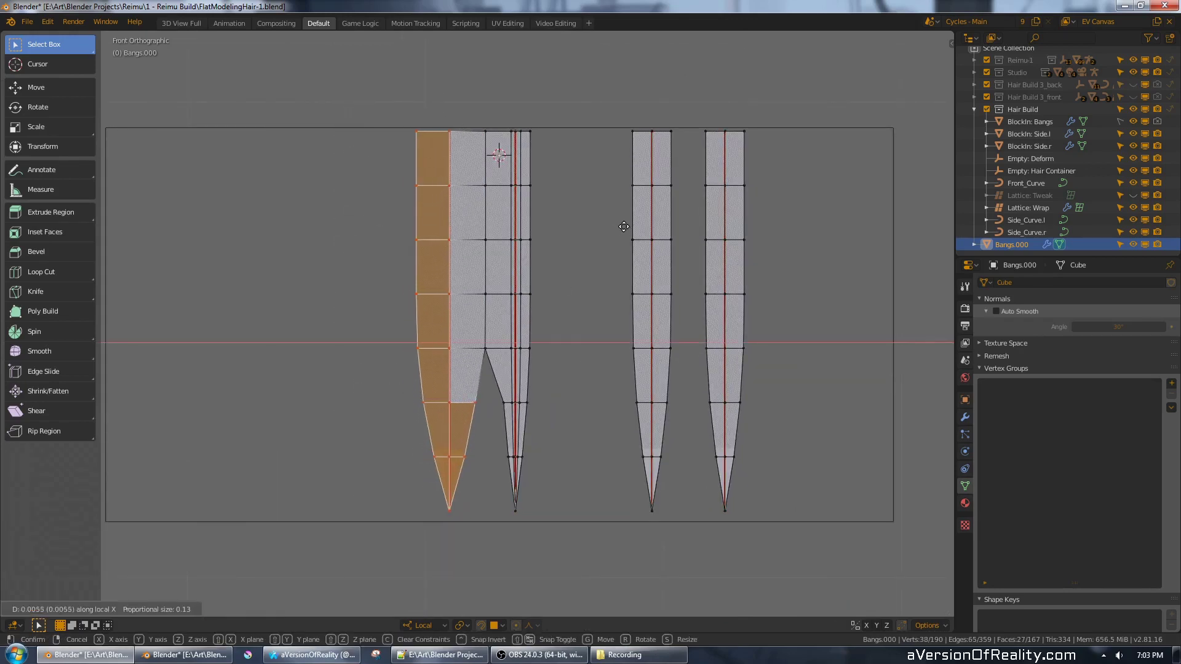
click(627, 227)
- Circle-select the second strand except its merged edge and move it along negative local X toward the wide strand
key(alt+a)
key(c)
scroll(543, 507, up, 10)
drag(543, 509, 544, 144)
right_click(544, 145)
key(g)
key(x)
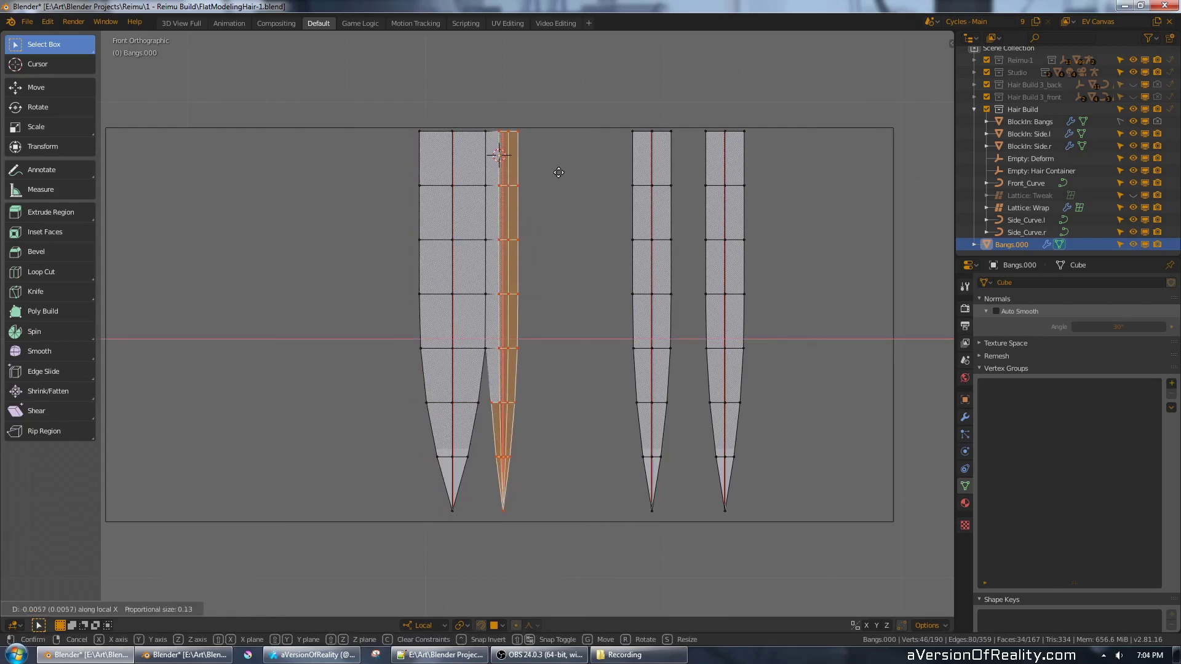
click(558, 172)
key(alt+a)
- Return to solid shading, select the whole joined lock and move it 0.050 along local X until it sits beside the third strand
scroll(559, 172, down, 2)
middle_drag(169, 219, 433, 216)
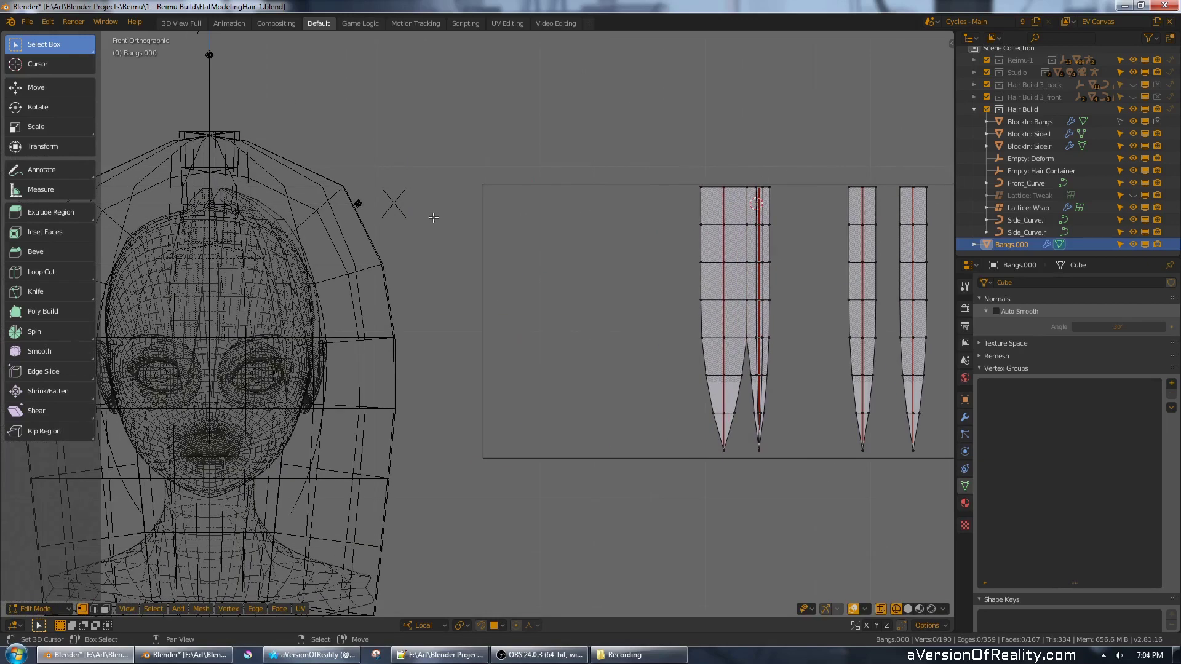
key(z)
key(Tab)
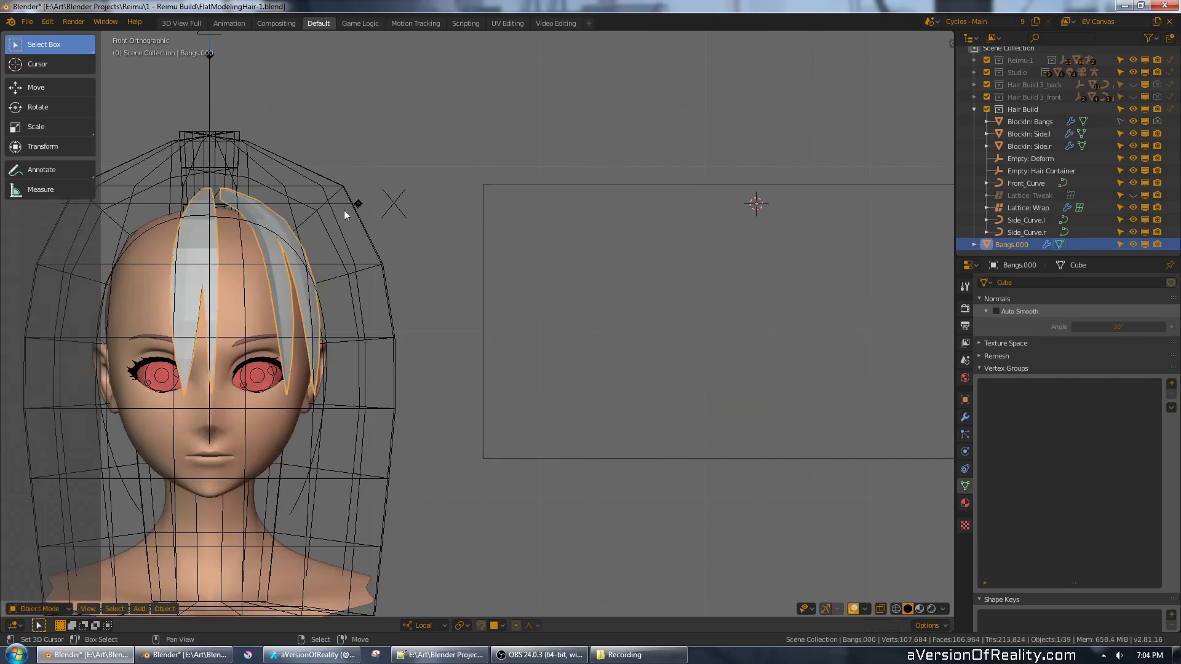
key(Tab)
key(a)
key(alt+a)
key(l)
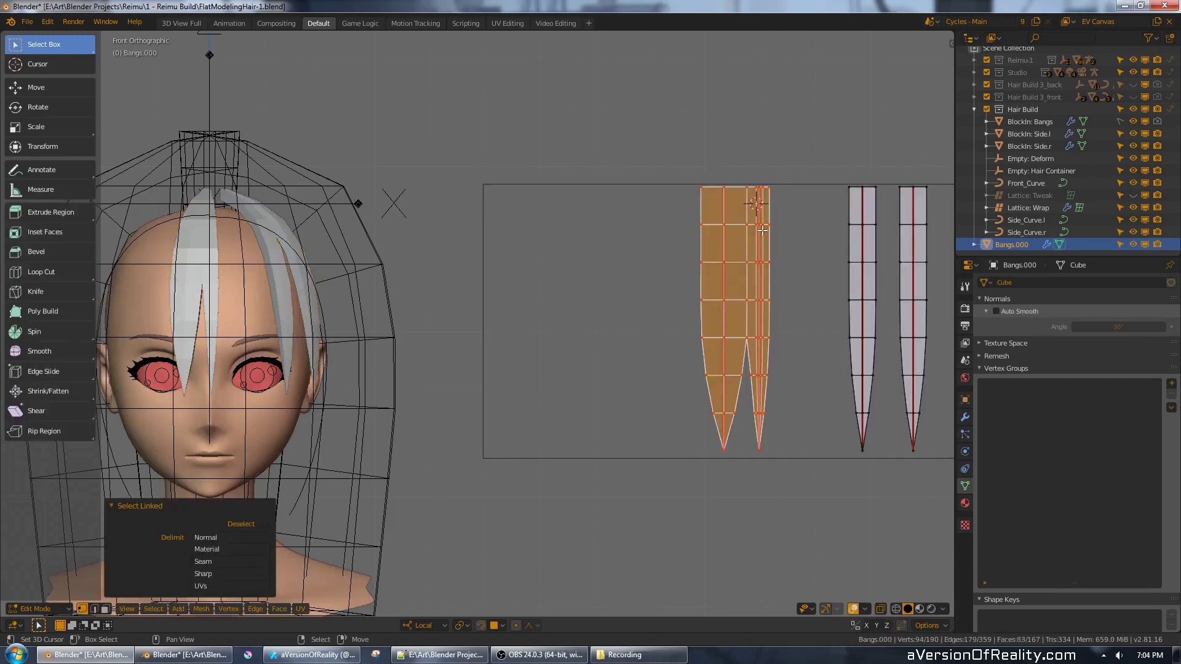
key(g)
key(x)
key(x)
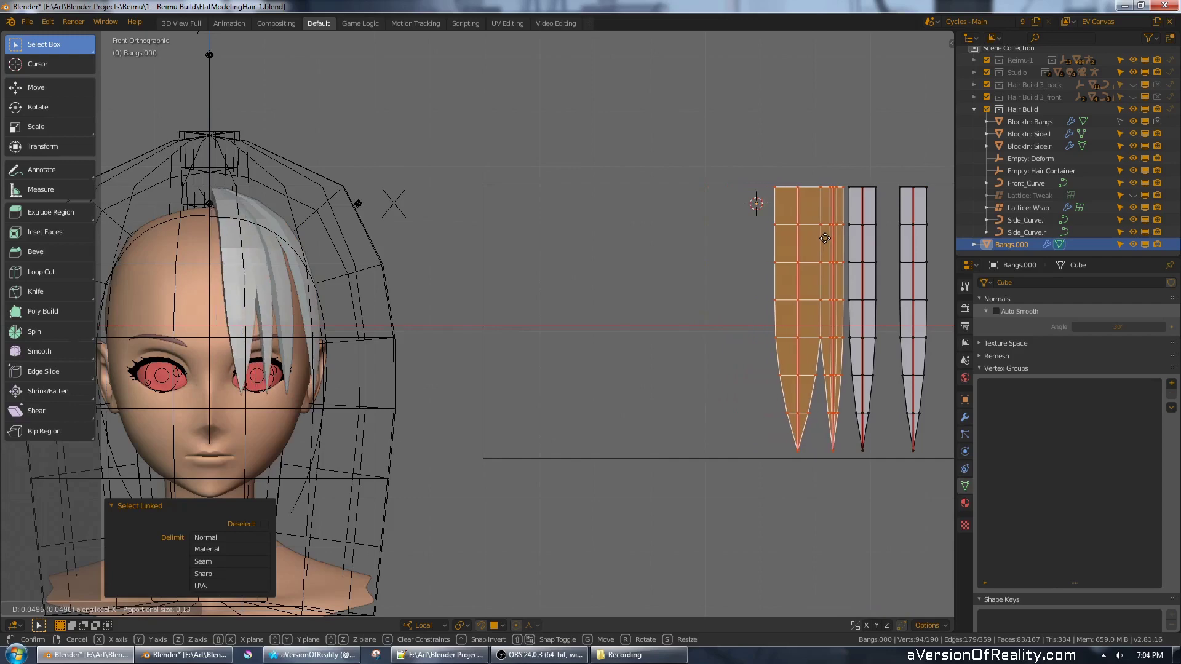
click(825, 238)
middle_drag(816, 193, 704, 231)
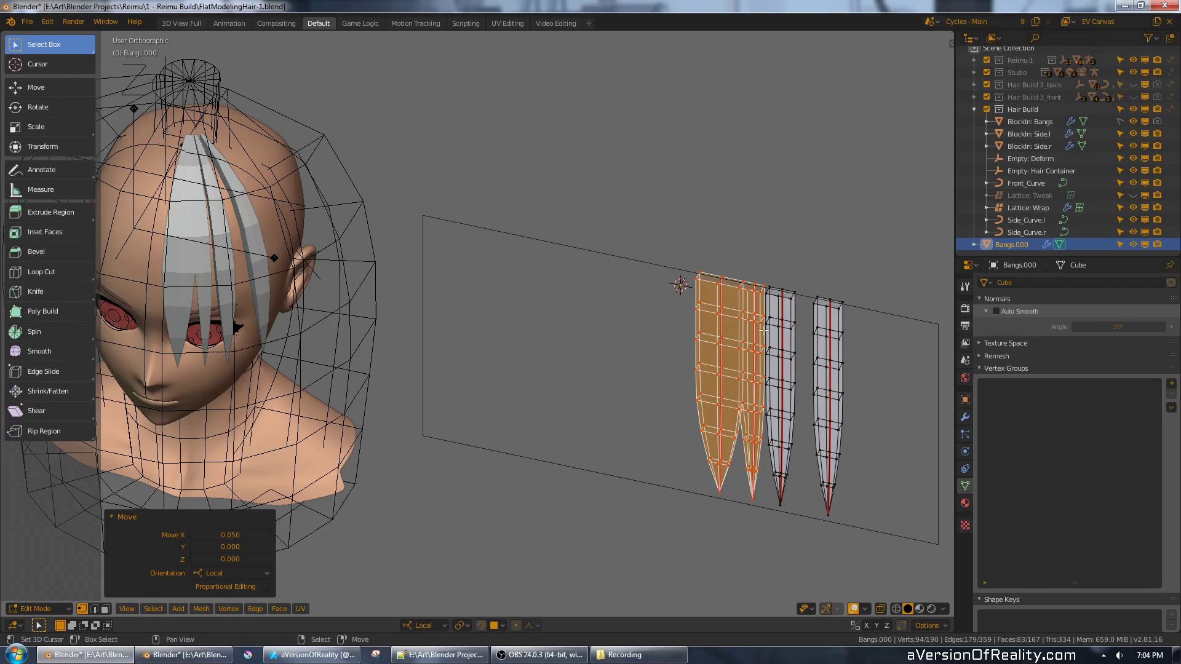
middle_drag(744, 400, 760, 333)
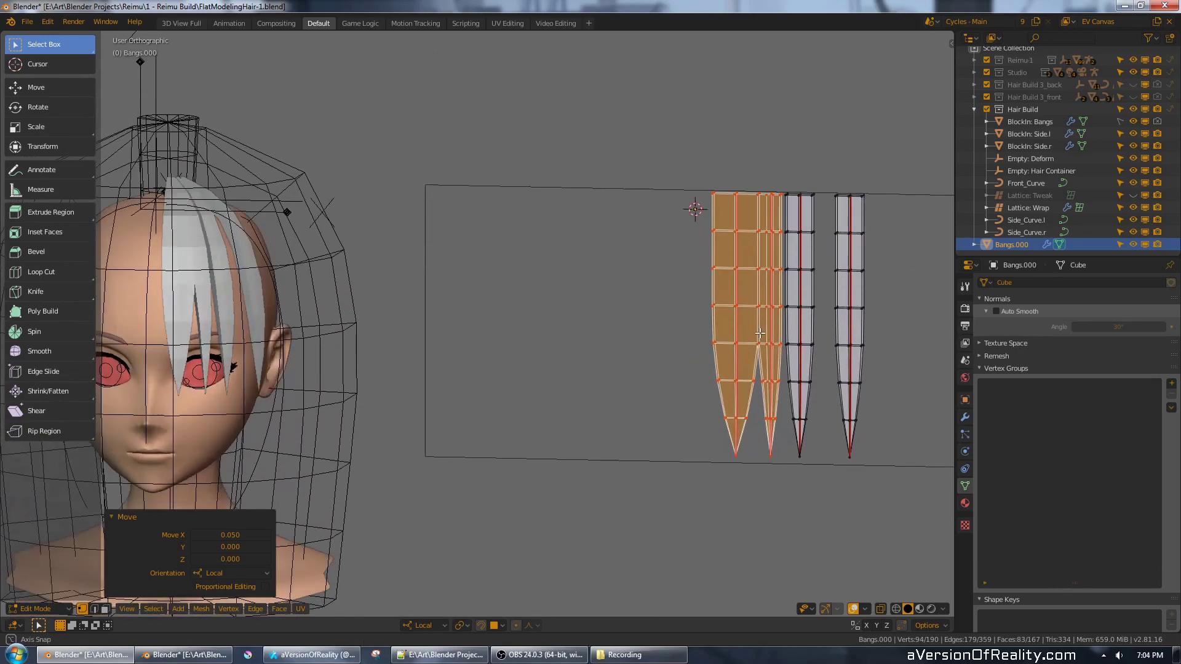
middle_drag(771, 271, 724, 311)
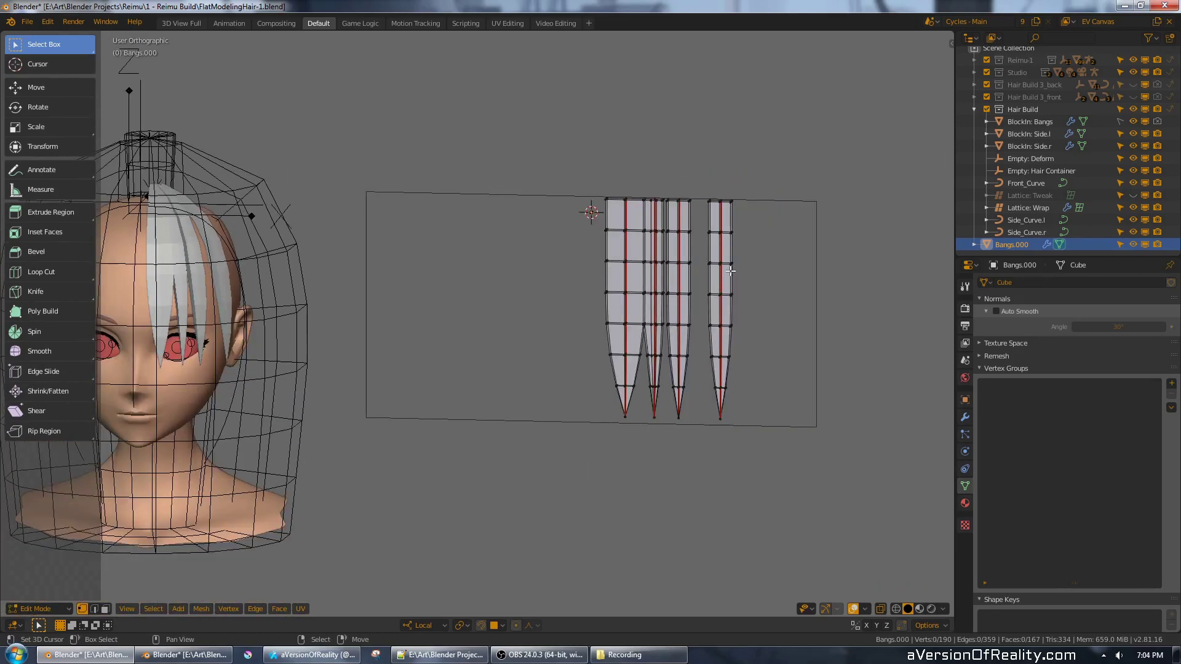
- Duplicate the outermost separate strand and move the copy -1.381 along local X, past the far side of the head, as a spare
key(l)
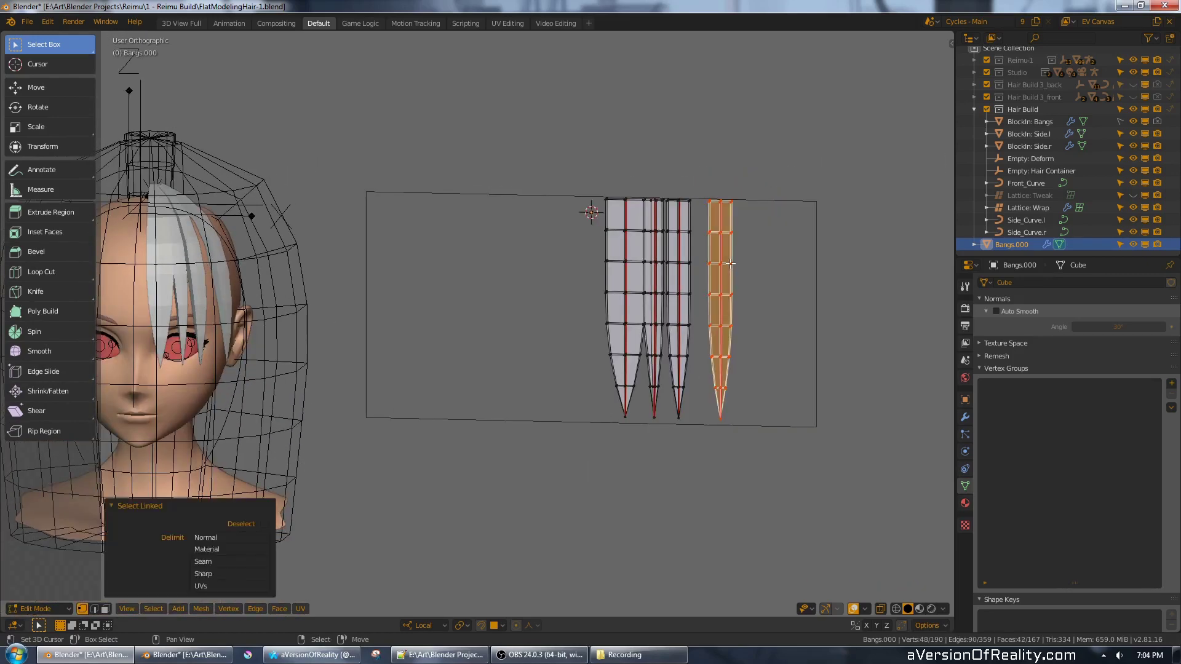
key(shift+d)
right_click(766, 262)
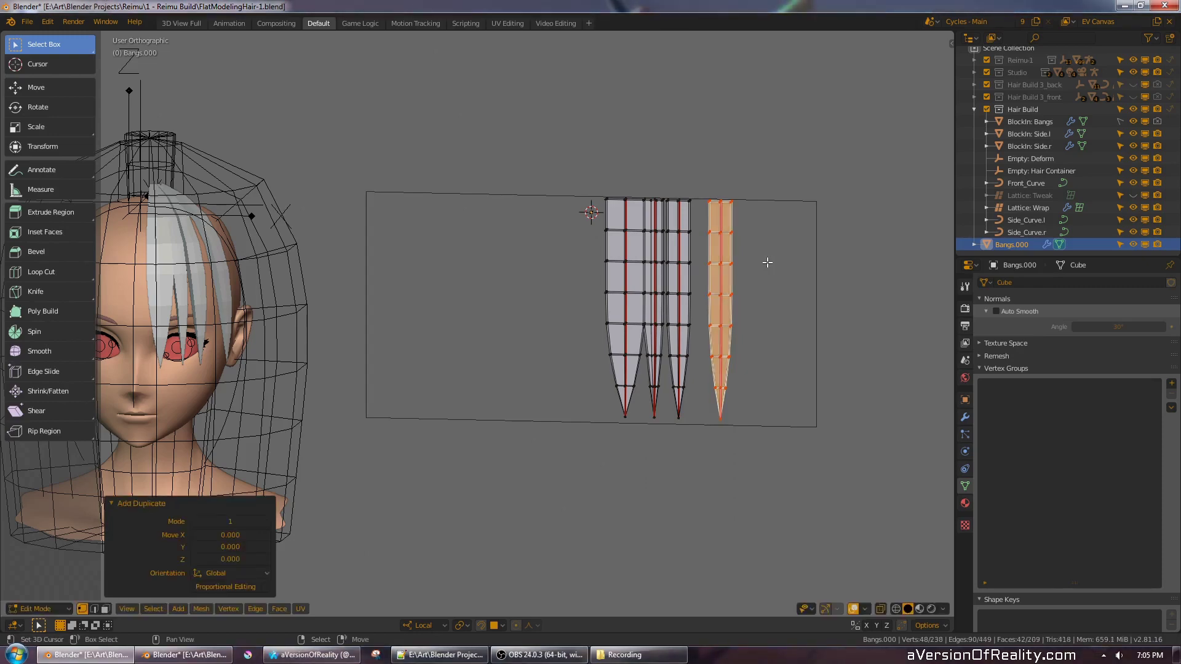
scroll(765, 262, down, 2)
scroll(766, 262, down, 4)
key(g)
key(x)
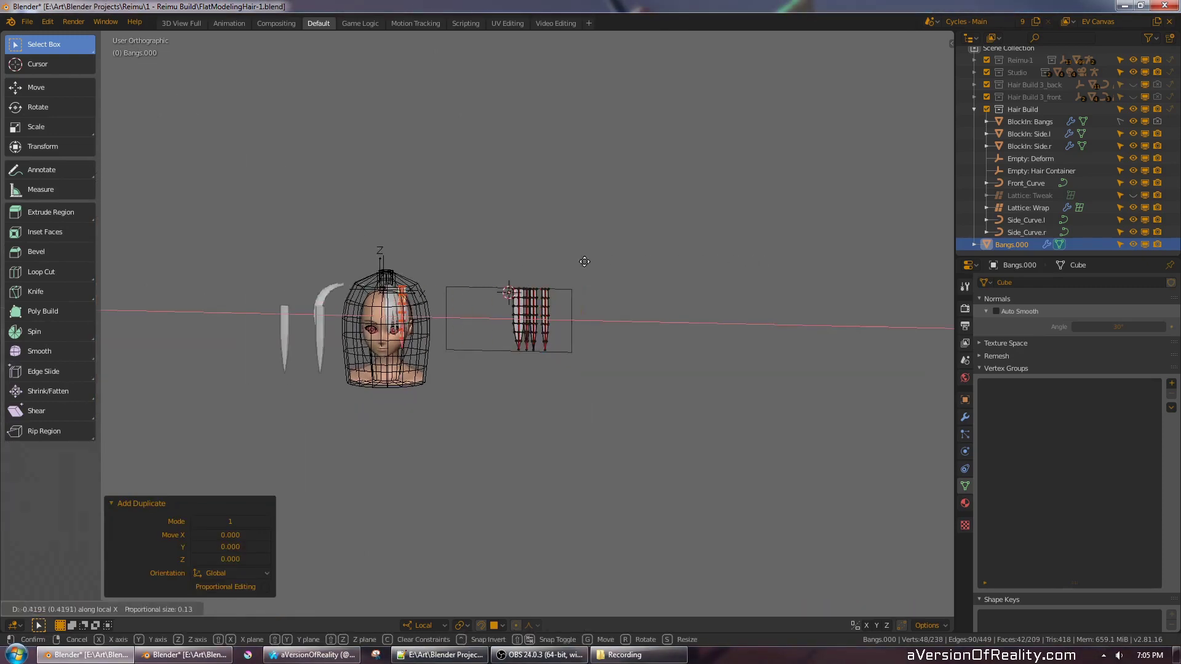
click(293, 261)
scroll(576, 275, up, 8)
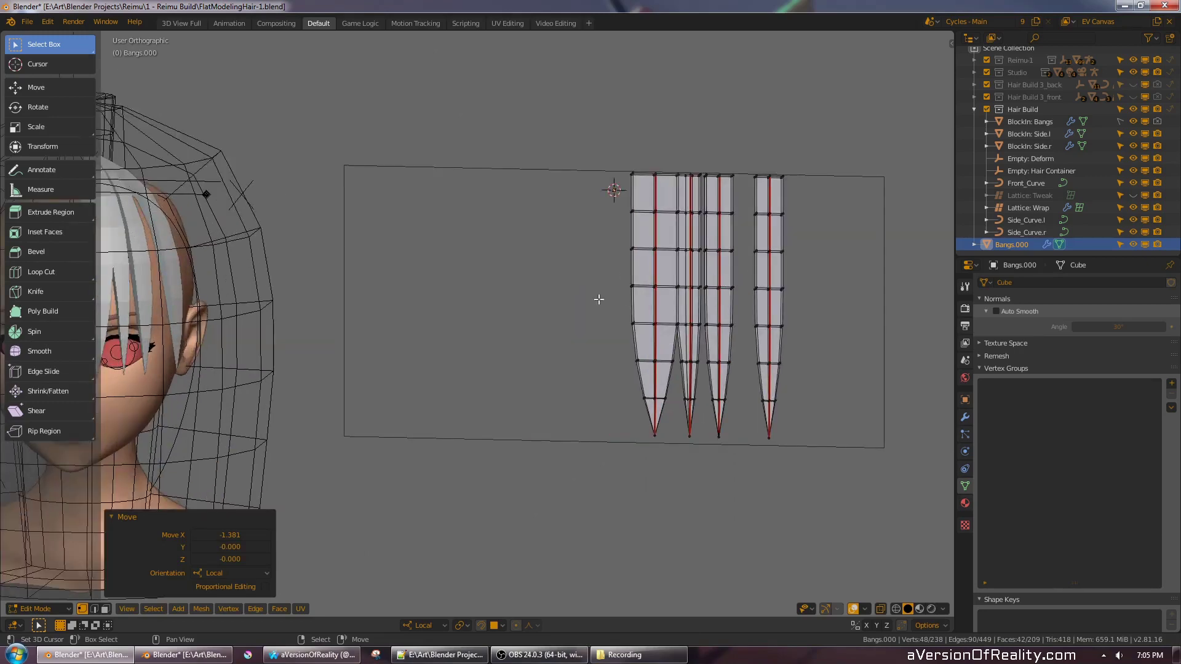
shift+middle_drag(599, 299, 701, 264)
middle_drag(360, 300, 561, 293)
scroll(567, 298, up, 5)
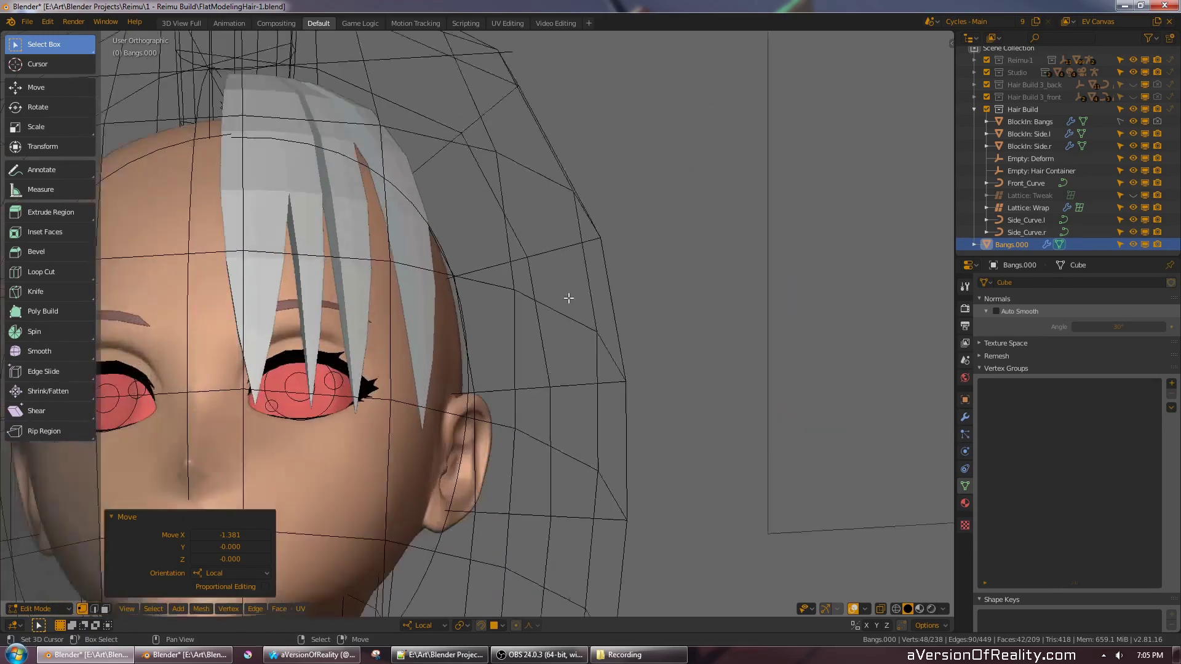
- Select the facing side vertices one row below the lock's fork and join them with Bridge Edge Loops using Merge
scroll(251, 256, down, 5)
middle_drag(750, 284, 294, 248)
scroll(443, 250, up, 5)
scroll(574, 249, up, 2)
click(586, 259)
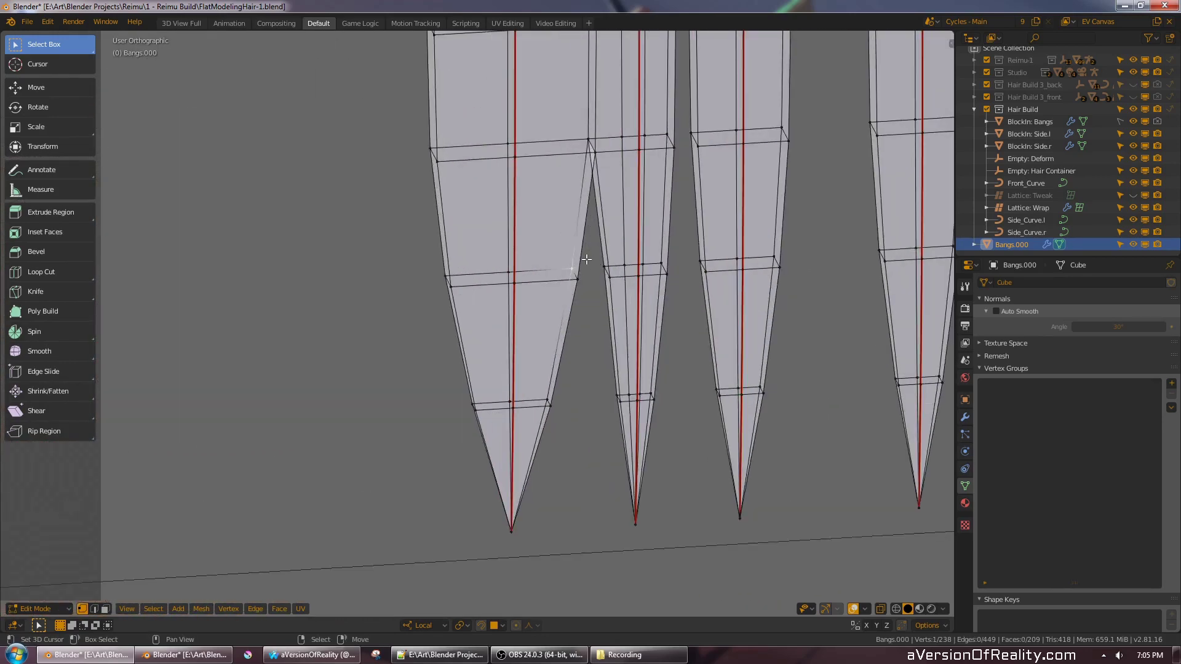
middle_drag(665, 229, 623, 229)
scroll(570, 263, up, 1)
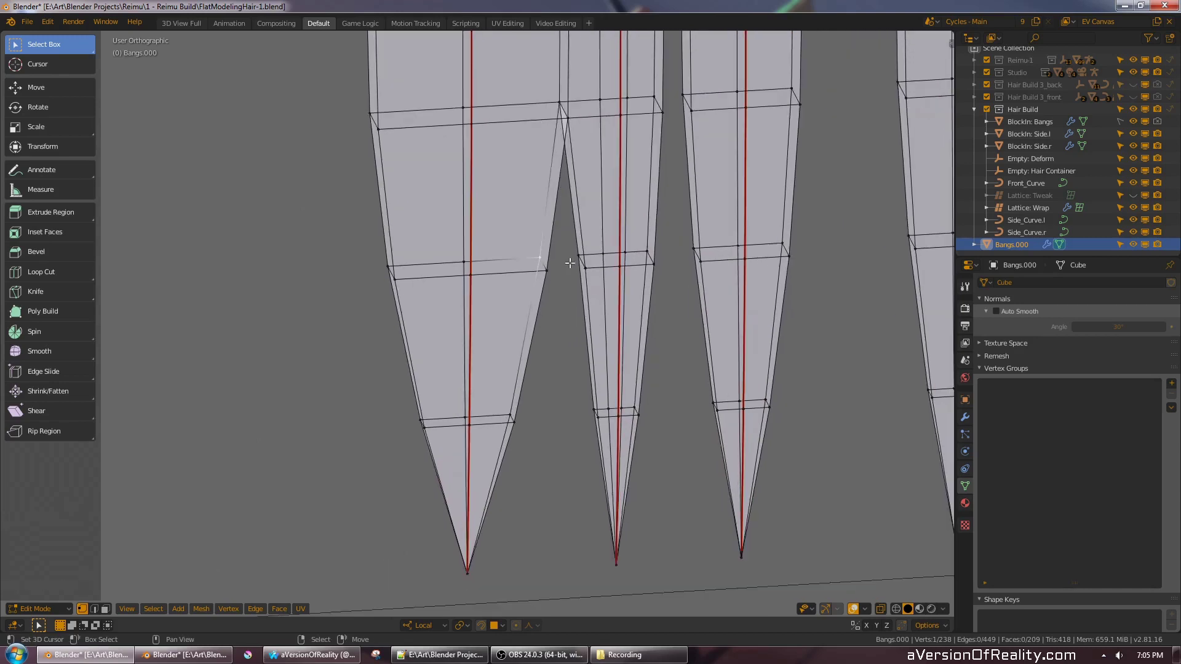
key(c)
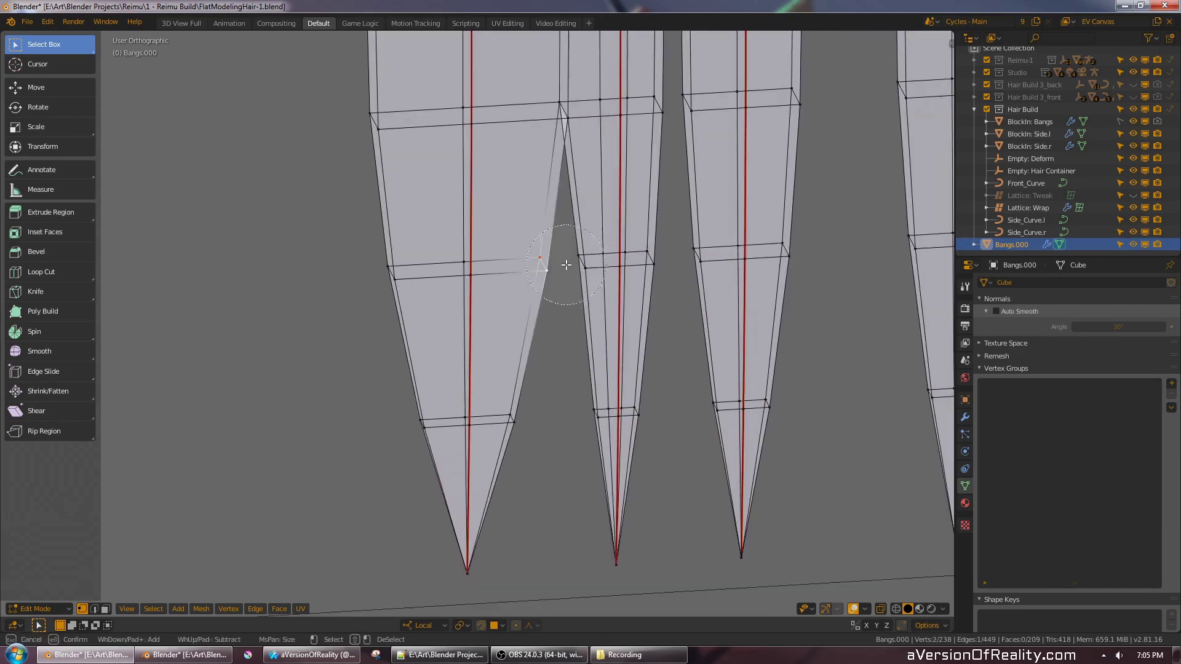
right_click(566, 264)
key(z)
key(c)
click(570, 273)
right_click(571, 270)
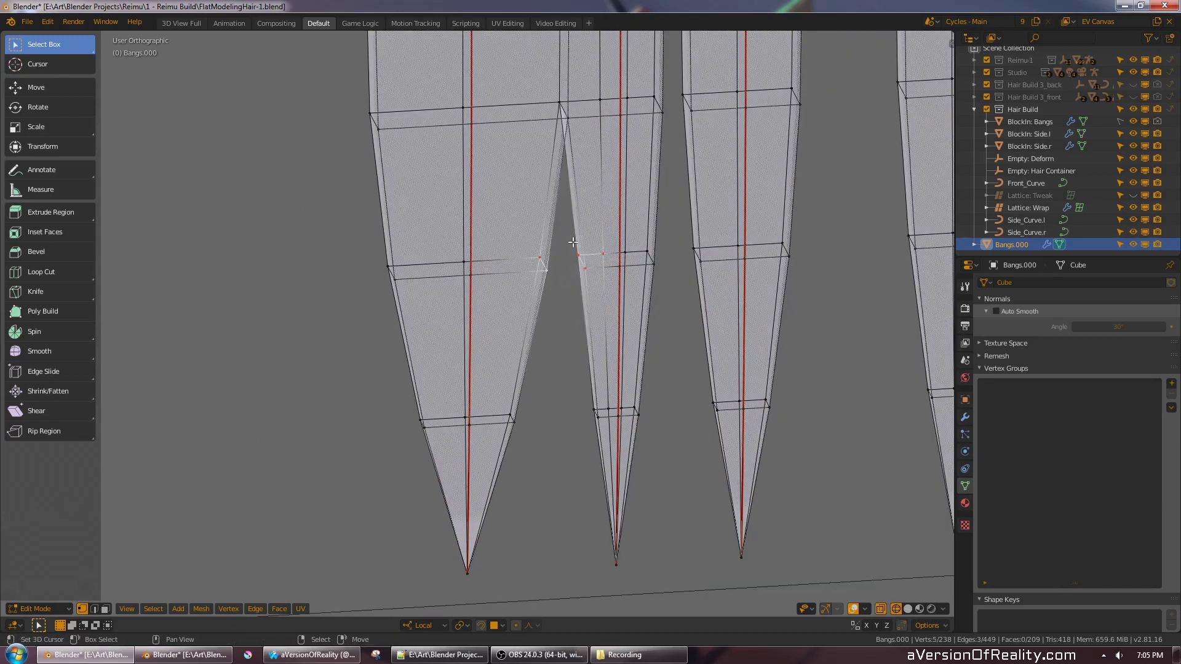
key(c)
middle_click(638, 247)
right_click(638, 246)
key(F3)
click(644, 233)
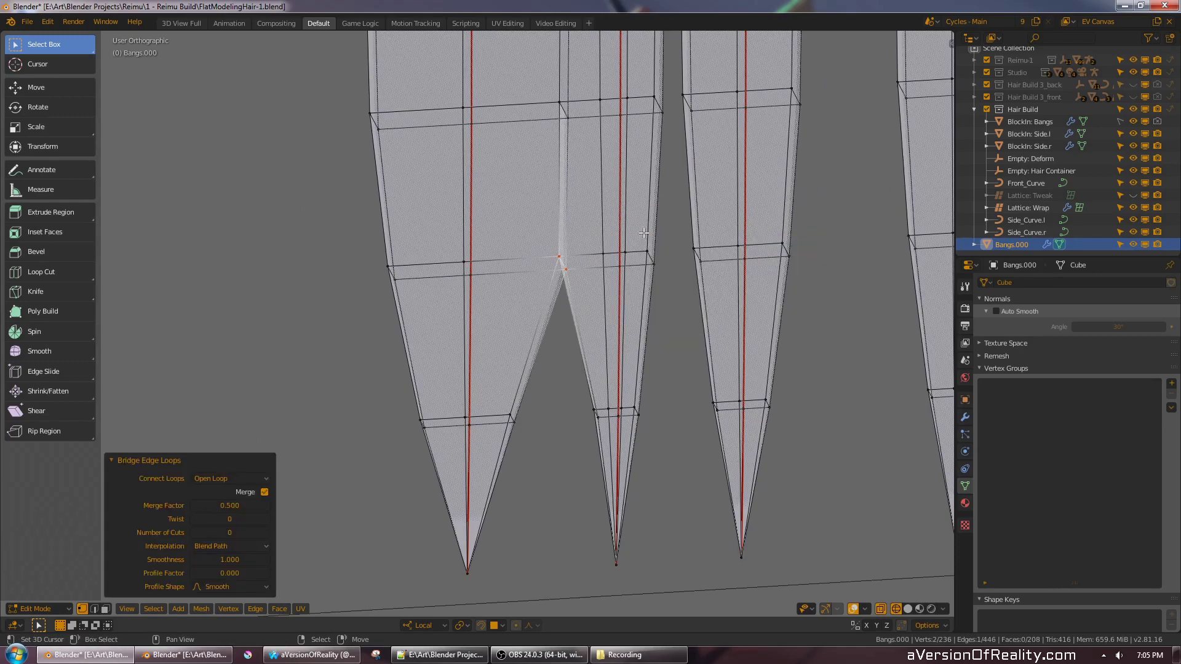
- Delete the leftover interior face inside the newly merged section of the two strands
middle_drag(597, 195, 523, 274)
key(3)
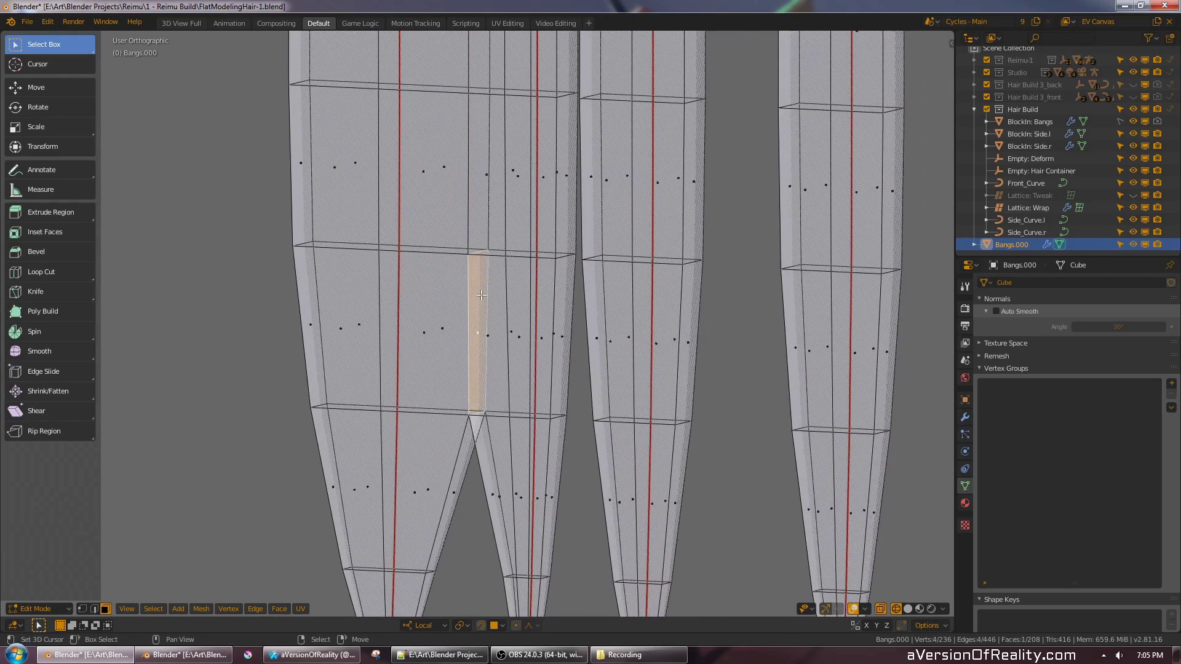
key(x)
click(469, 234)
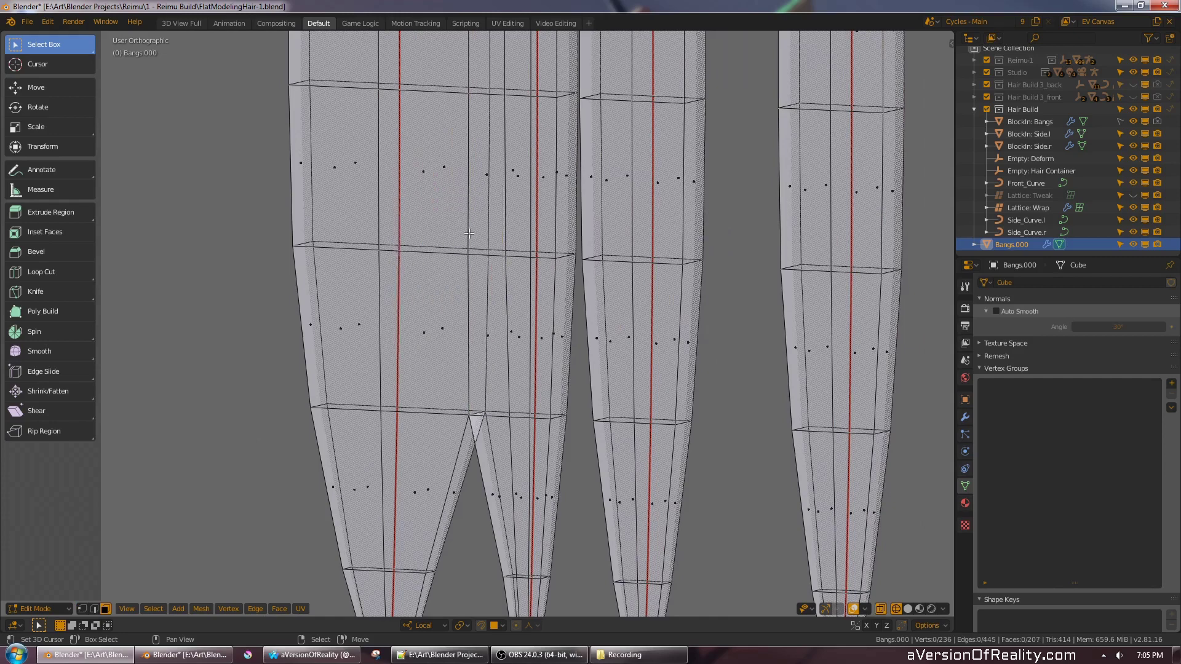
- In wireframe front view, select the wide strand's last row and tip and move them along local X toward the second strand
scroll(469, 234, down, 4)
scroll(542, 273, up, 1)
key(1)
shift+middle_drag(528, 415, 533, 315)
scroll(586, 295, up, 1)
alt+click(533, 315)
key(z)
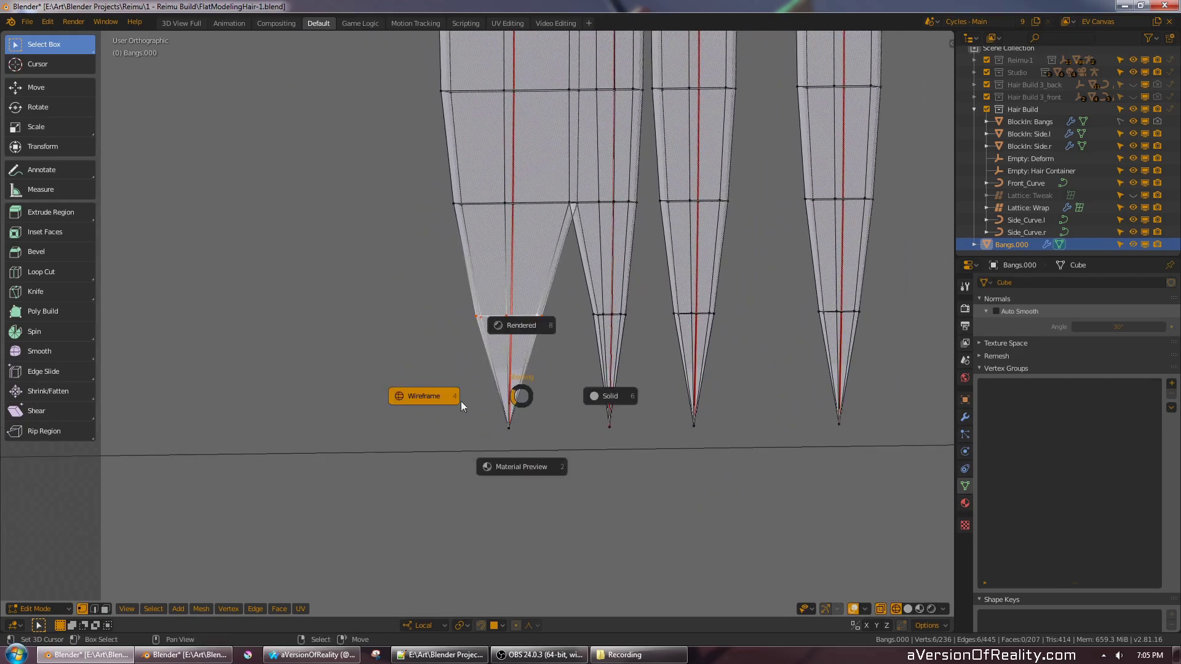
click(460, 402)
key(KP_1)
key(c)
click(539, 444)
right_click(540, 444)
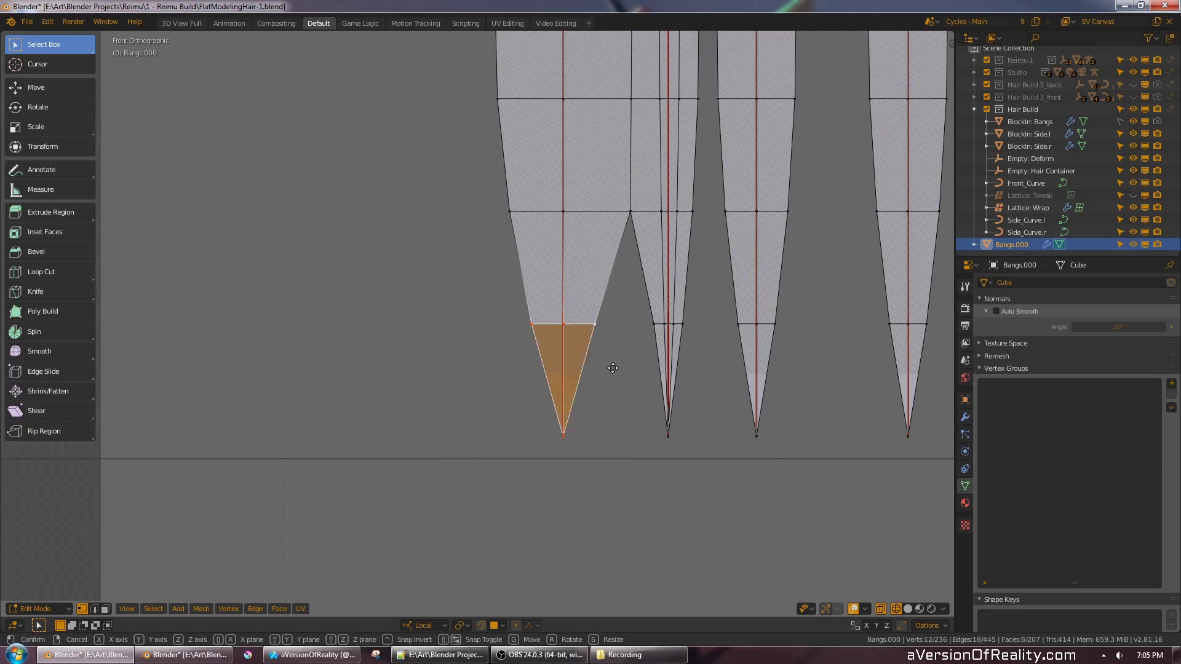
key(g)
key(x)
click(631, 362)
key(alt+a)
- Widen the second strand's last row along local X and shift it toward the wide strand
key(c)
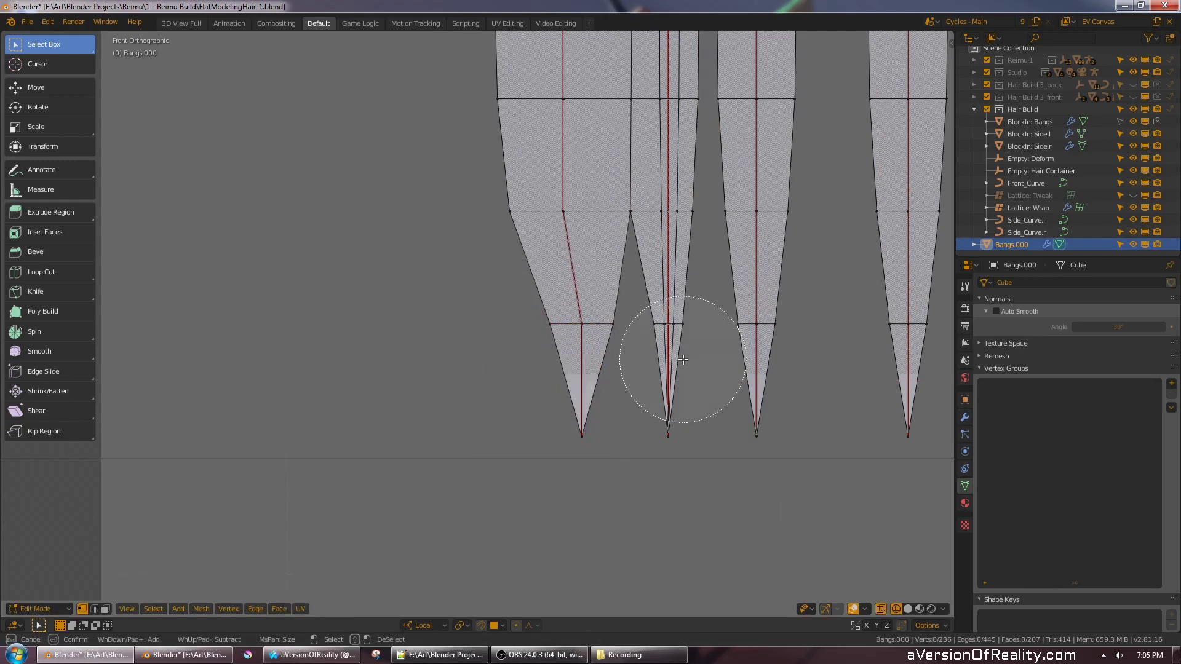
click(671, 340)
right_click(672, 339)
key(s)
key(x)
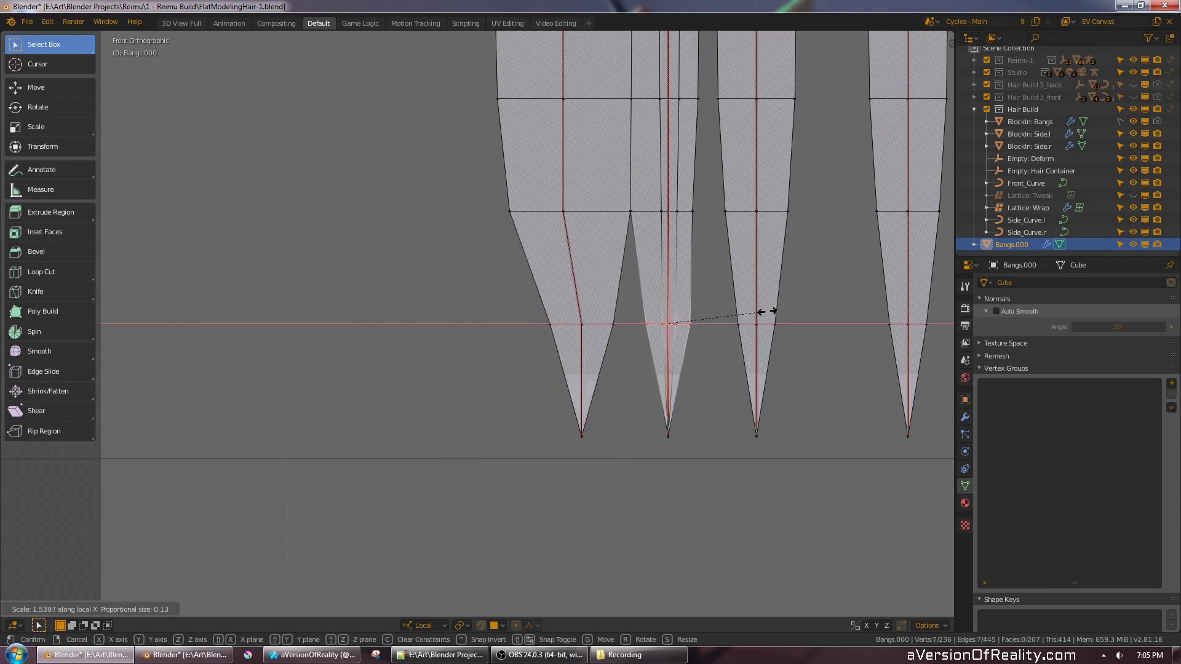
click(782, 311)
key(g)
key(x)
click(772, 312)
key(alt+a)
- Move the second strand's tip along local X toward the wide strand
key(c)
click(670, 473)
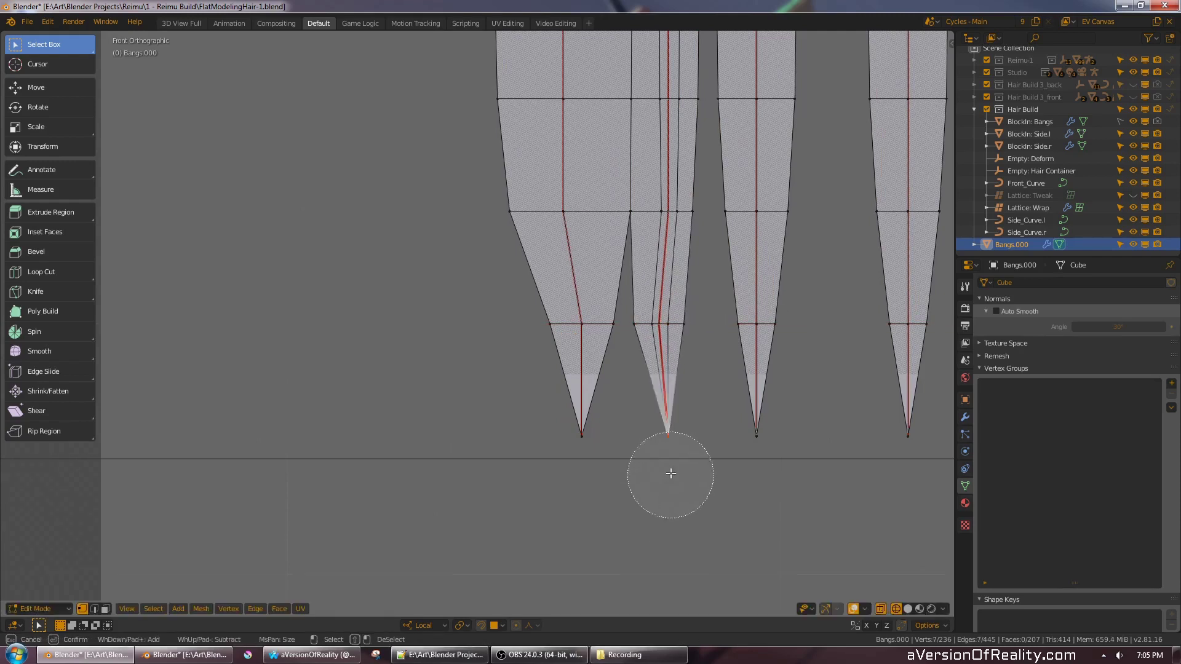
right_click(671, 472)
key(g)
key(x)
click(714, 401)
key(alt+a)
- Move the wide strand's tip along local X toward the second strand, and check the lock's shape on the head in solid shading
key(c)
click(580, 463)
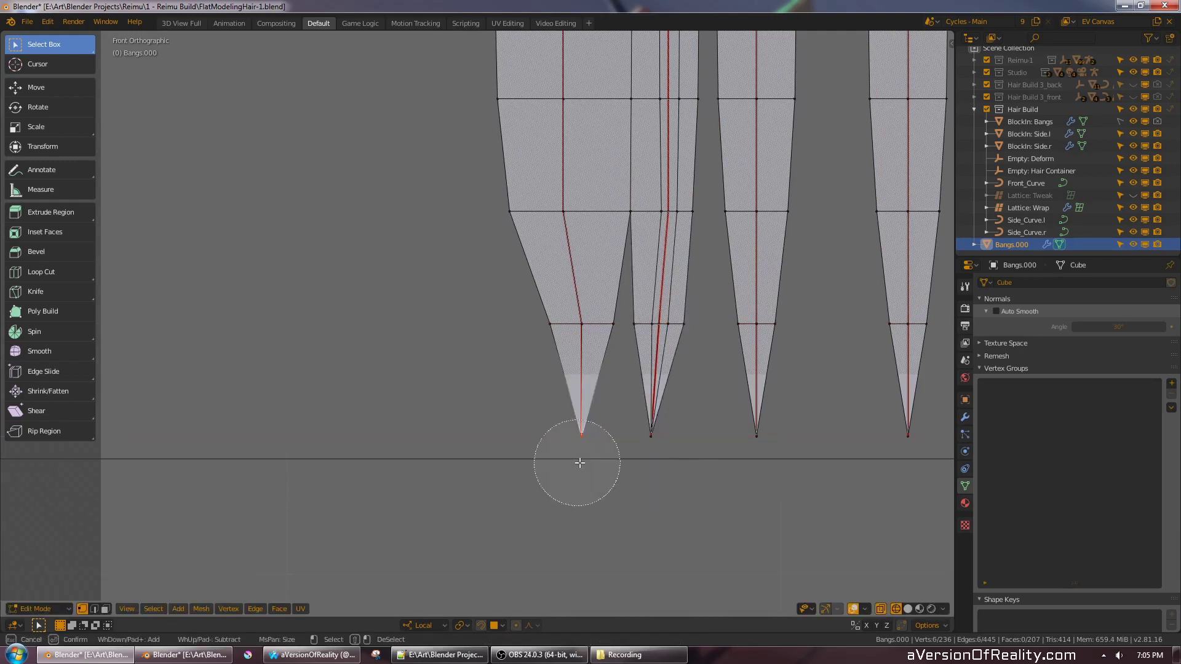
right_click(580, 464)
key(g)
key(x)
click(634, 376)
scroll(634, 376, down, 7)
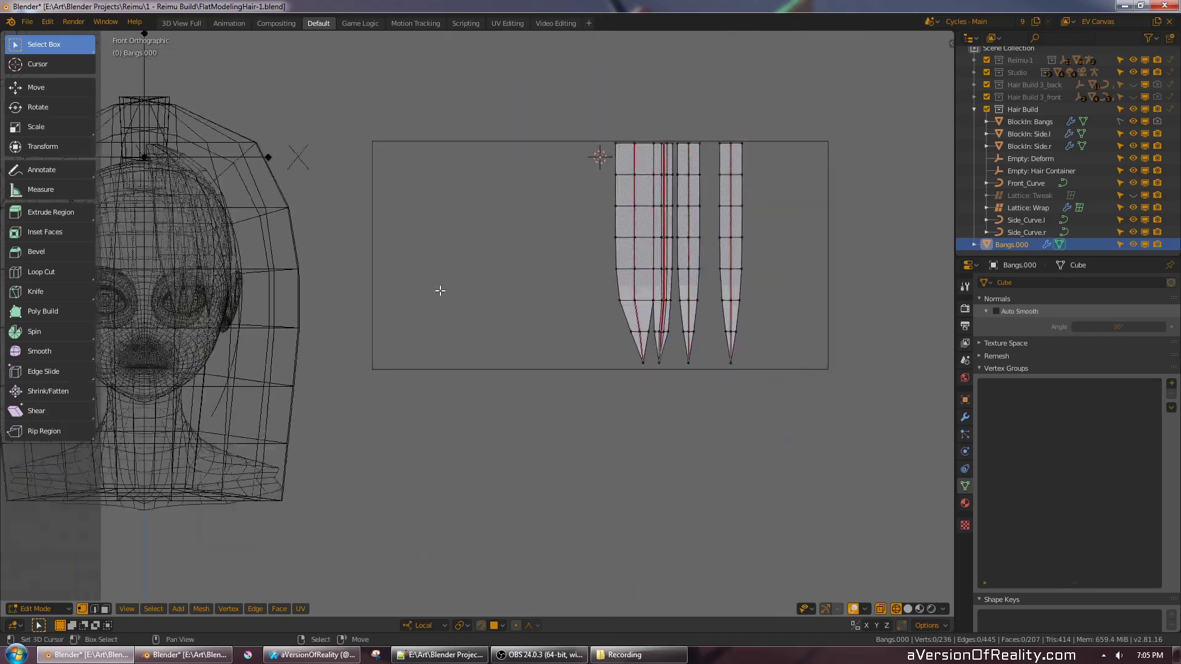
scroll(541, 291, up, 3)
middle_drag(582, 287, 620, 284)
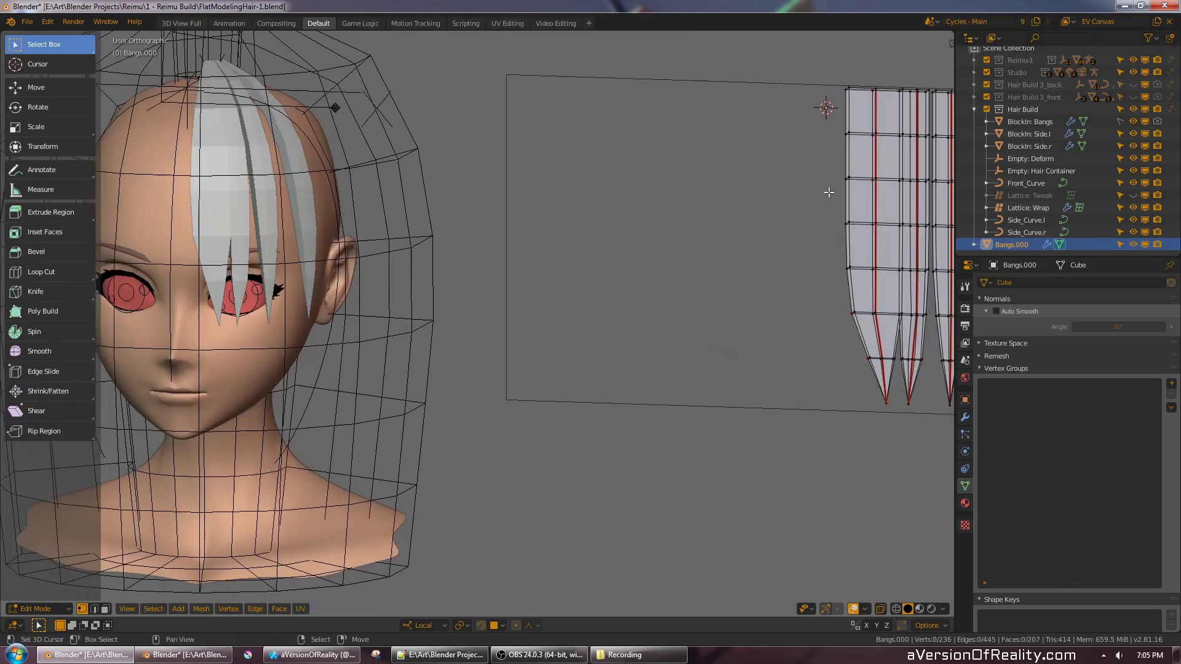
- Move the vertices along the leftmost strand's outer left side, except near its tip, 0.004 along local X
key(z)
key(c)
drag(813, 92, 816, 307)
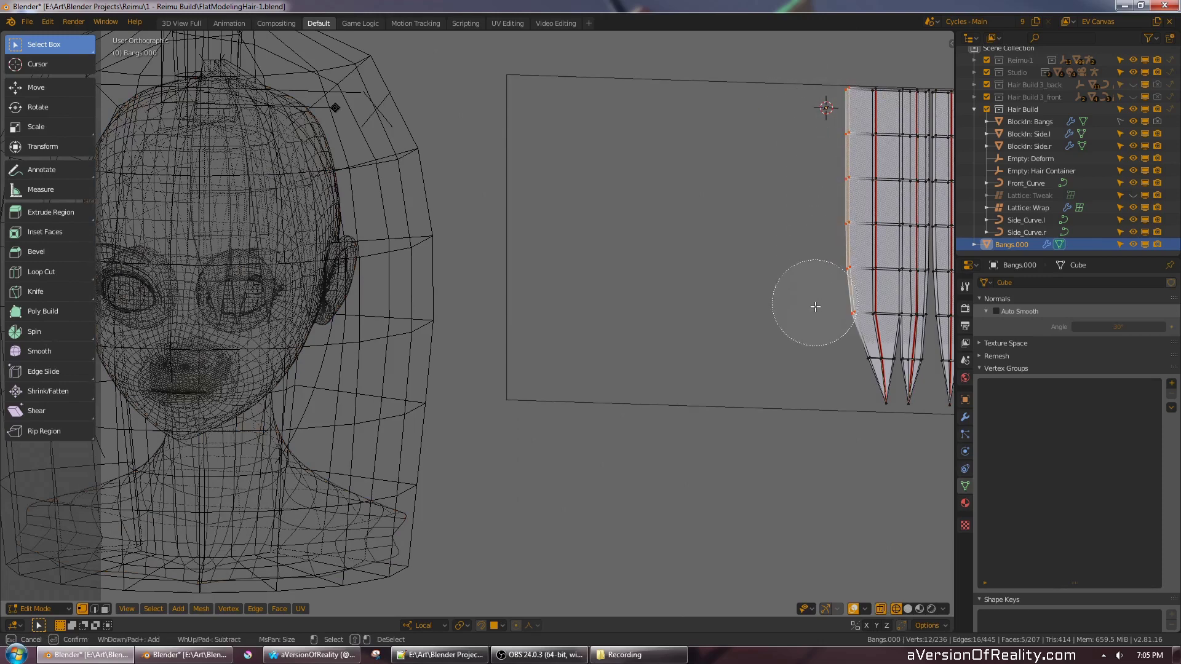
right_click(817, 313)
key(g)
key(x)
click(789, 191)
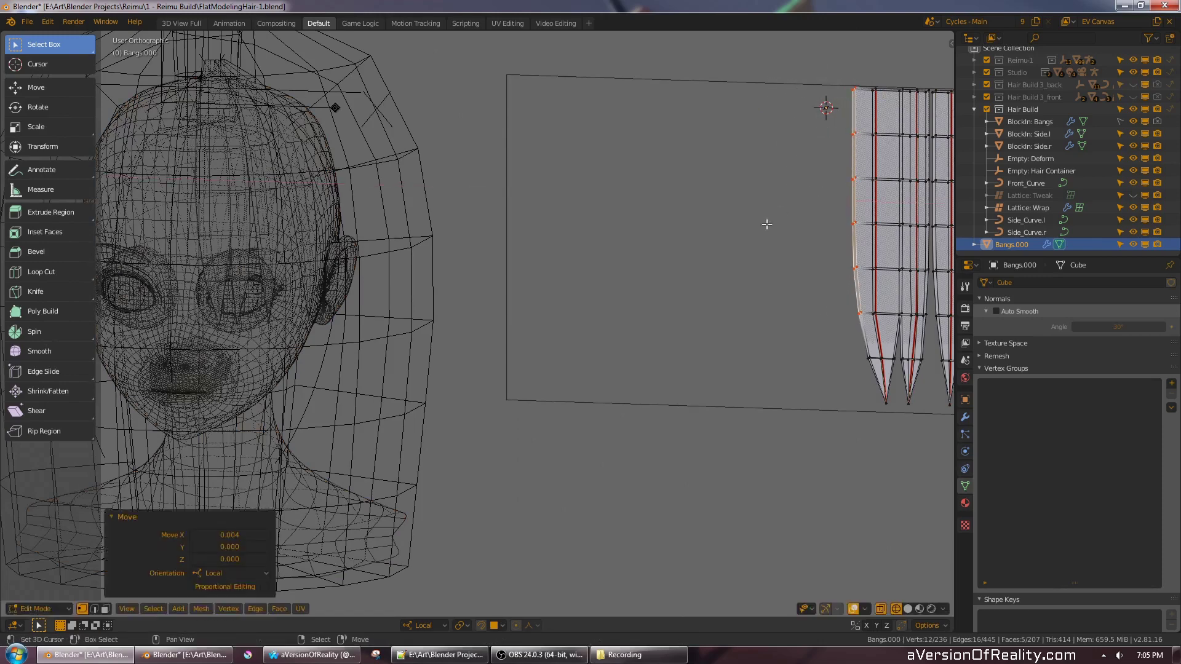
key(Tab)
key(z)
- Shift the leftmost strand's centre-line vertices slightly inward along X at the row where the strand splits into tips
mouse_move(835, 231)
middle_down()
mouse_move(675, 271)
mouse_move(714, 153)
mouse_move(655, 219)
middle_up()
scroll(707, 265, down, 2)
key(Tab)
key(alt+a)
scroll(654, 219, up, 3)
middle_drag(710, 189, 585, 307)
key(KP_1)
scroll(553, 320, up, 4)
key(c)
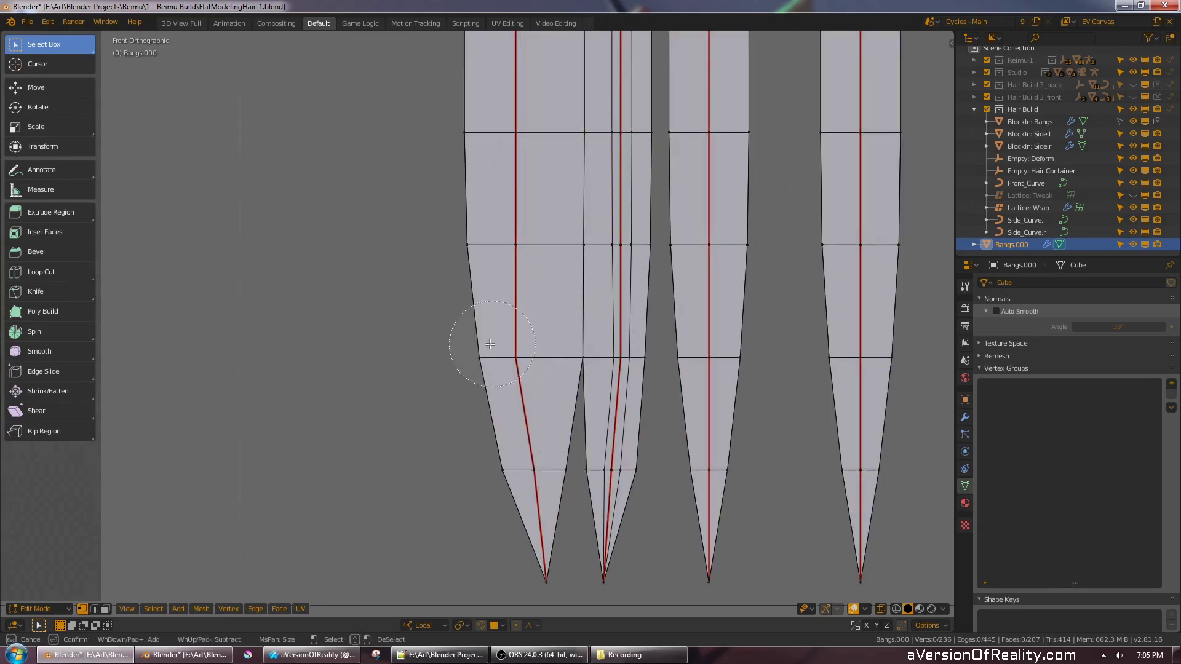
right_click(528, 357)
key(z)
key(c)
click(518, 357)
right_click(520, 355)
key(g)
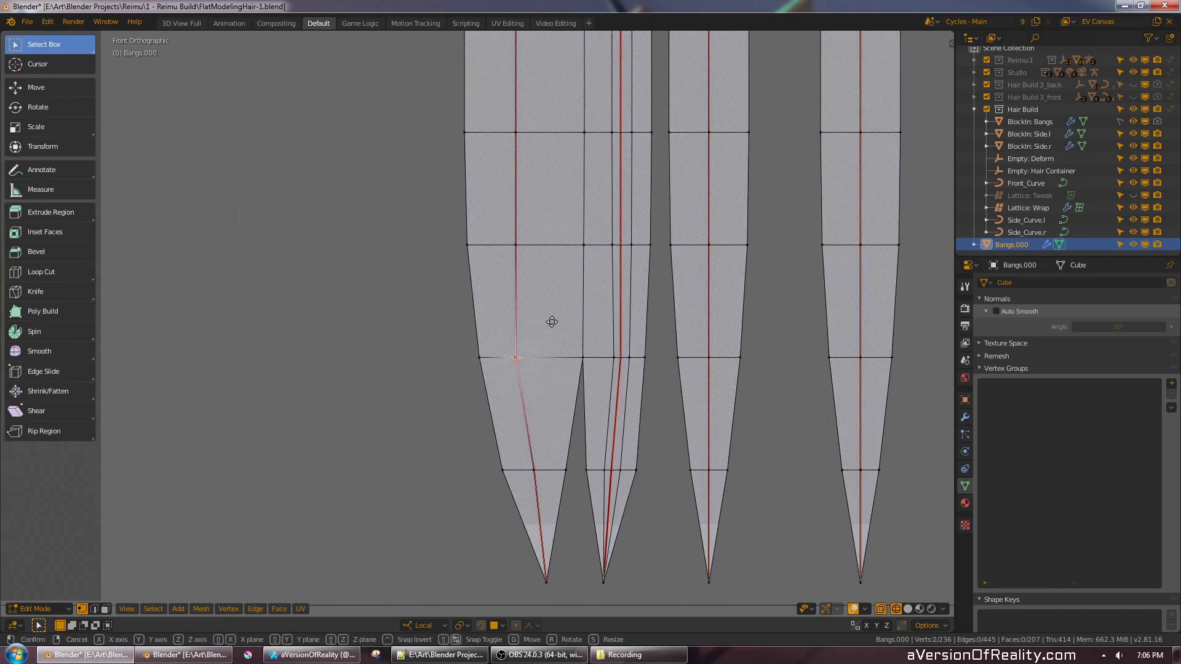
key(x)
click(560, 321)
key(alt+a)
- Duplicate the rightmost strand and place the copy along local X just left of the other strands, moved about -0.105
scroll(691, 263, down, 3)
key(l)
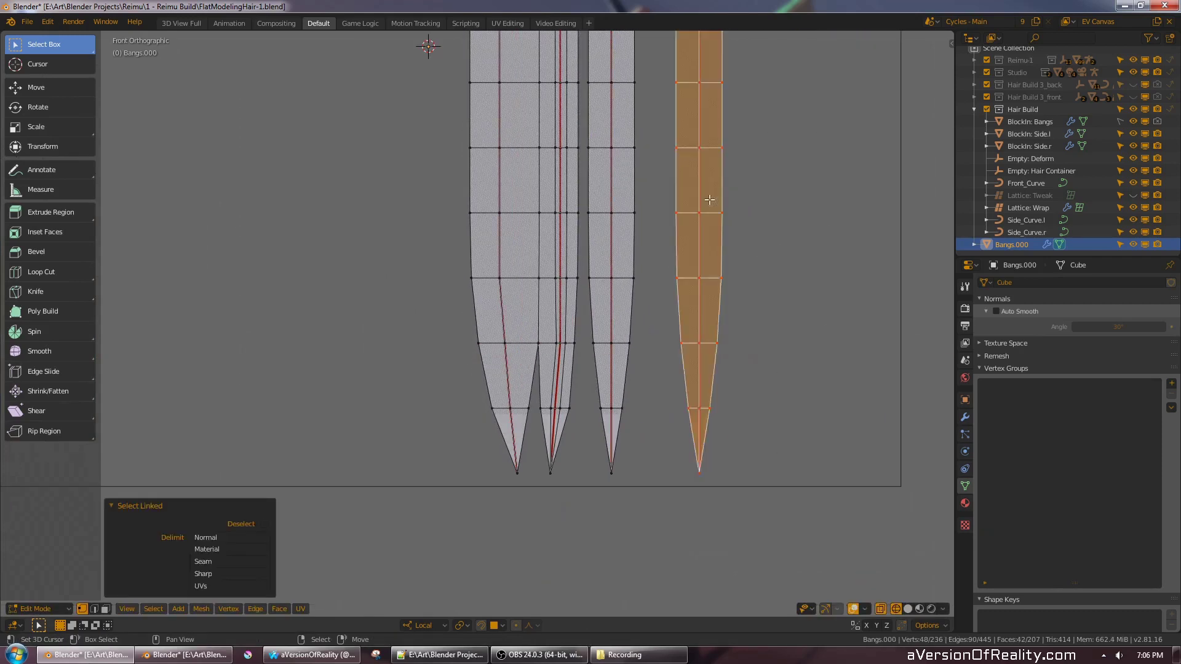
scroll(712, 198, down, 3)
key(shift+d)
key(x)
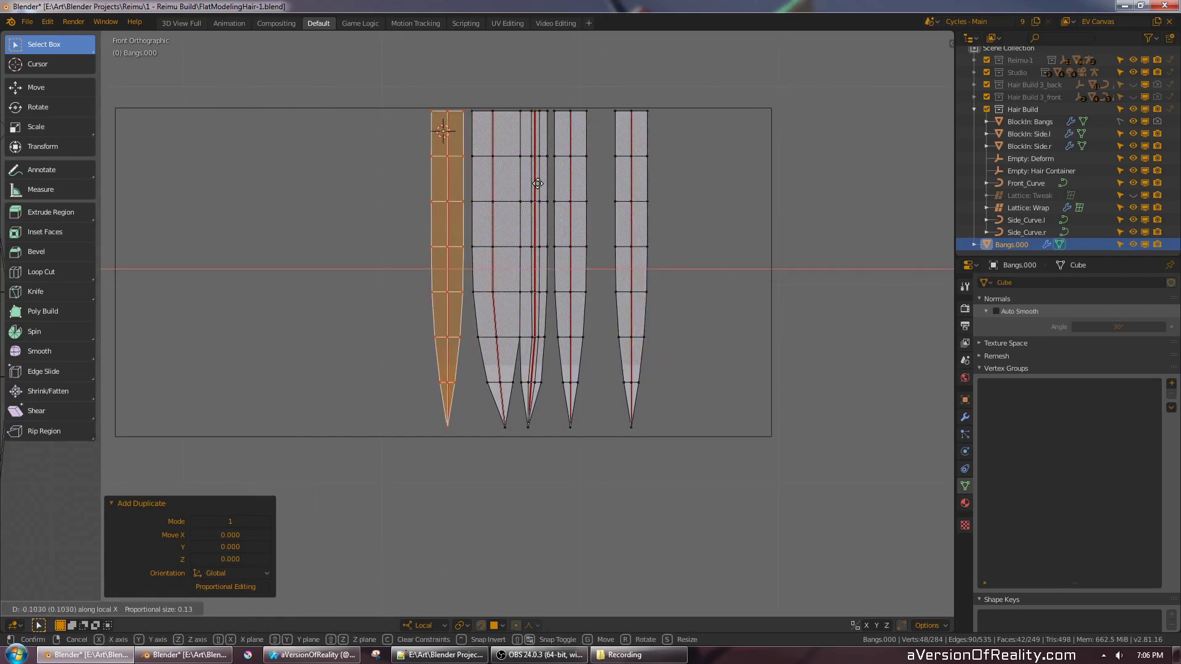
click(537, 183)
scroll(541, 184, up, 1)
key(z)
click(594, 183)
- Dissolve the duplicated strand's back right corner edge loop and the neighbouring strand's front left corner edge loop
middle_drag(595, 182, 595, 95)
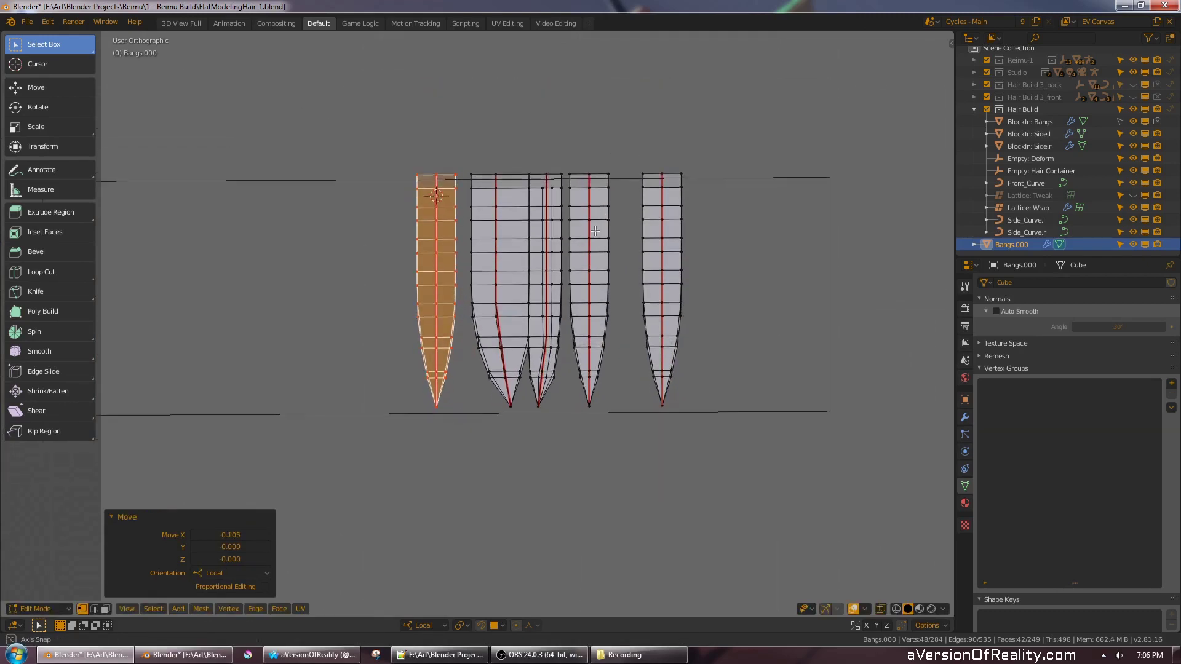
key(z)
click(614, 219)
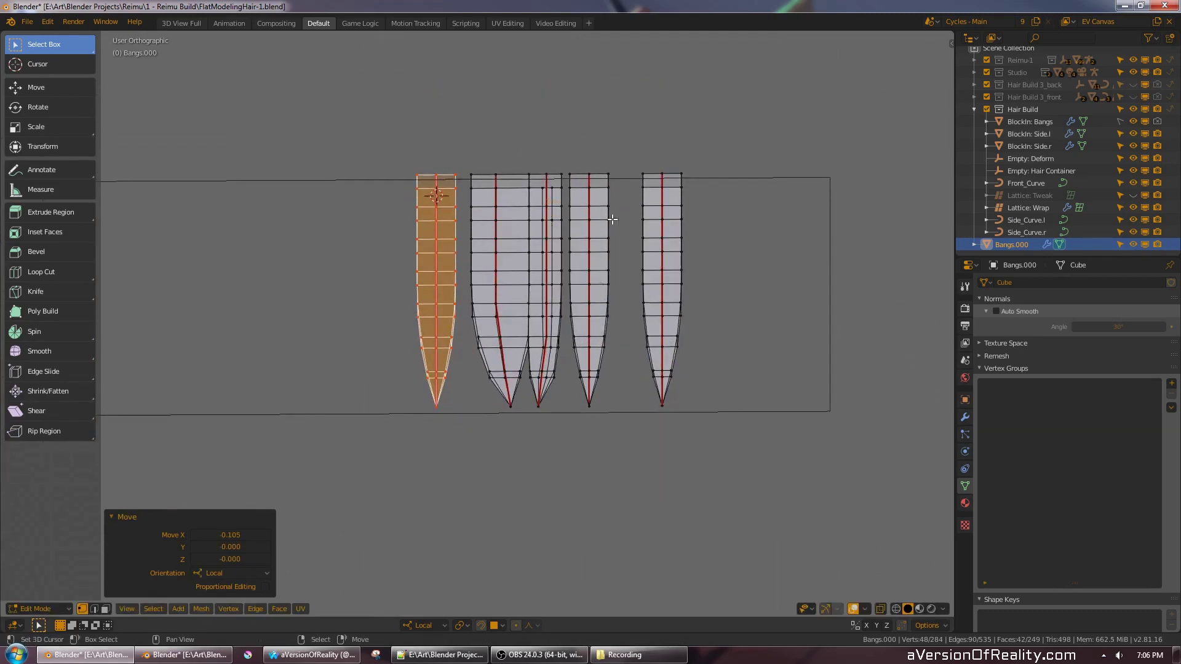
shift+middle_drag(599, 221, 629, 243)
scroll(629, 243, up, 2)
middle_drag(606, 334, 603, 355)
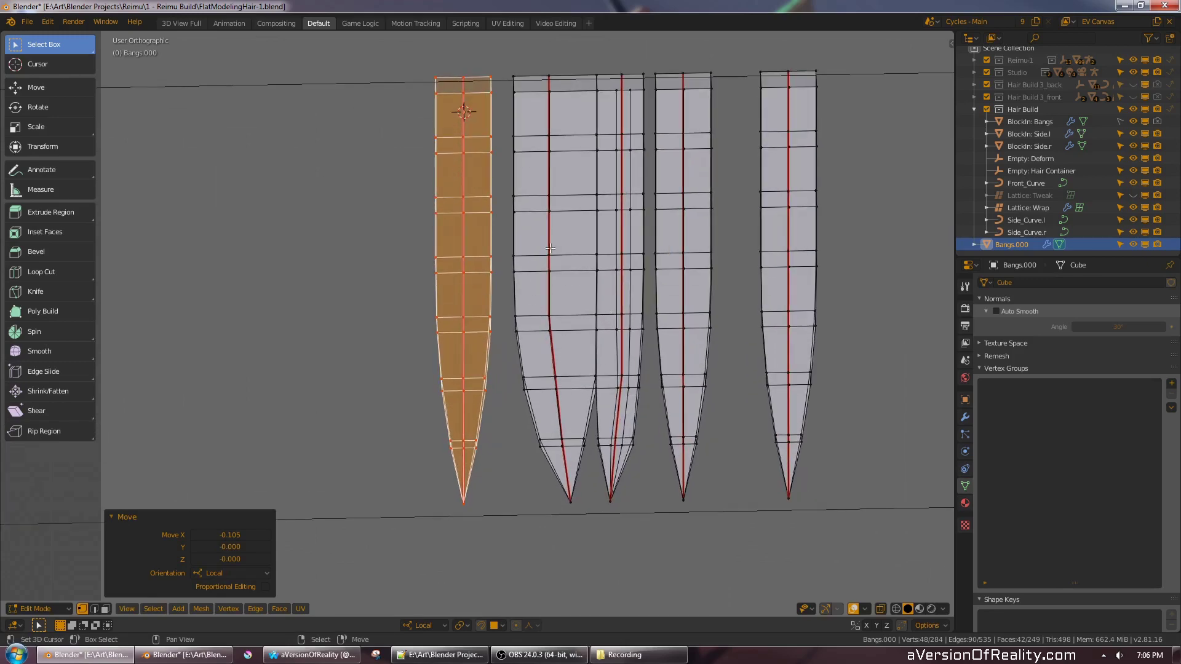
mouse_move(549, 248)
middle_down()
mouse_move(526, 291)
mouse_move(527, 245)
middle_up()
key(z)
click(585, 278)
scroll(557, 275, up, 2)
alt+click(484, 132)
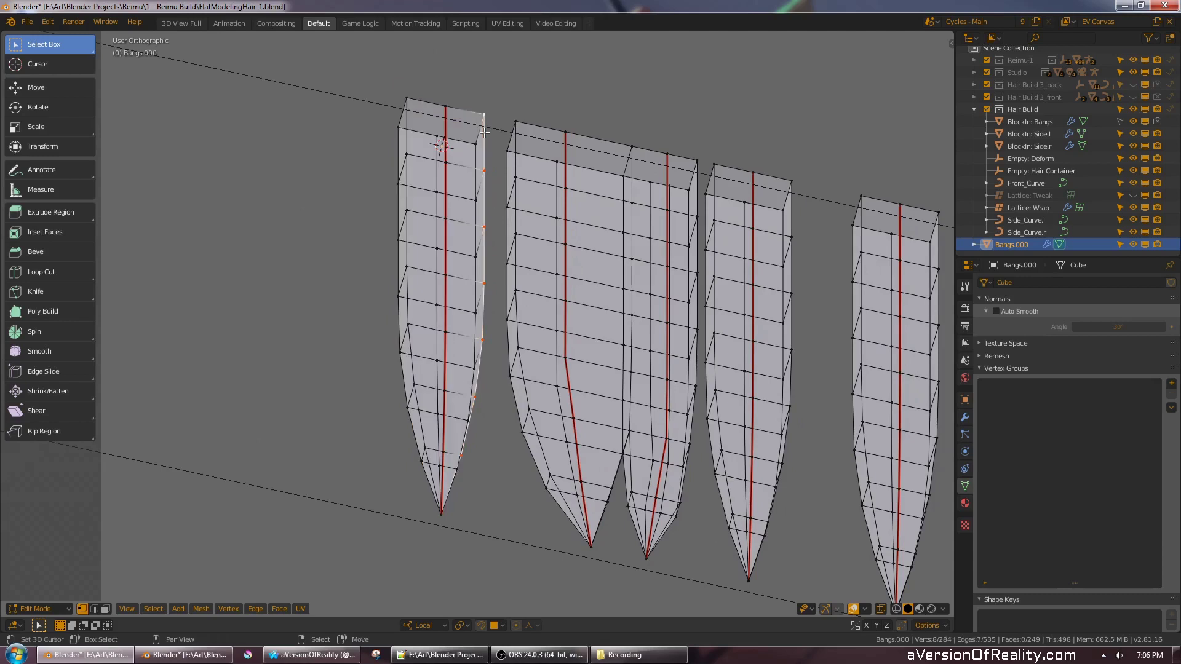
key(x)
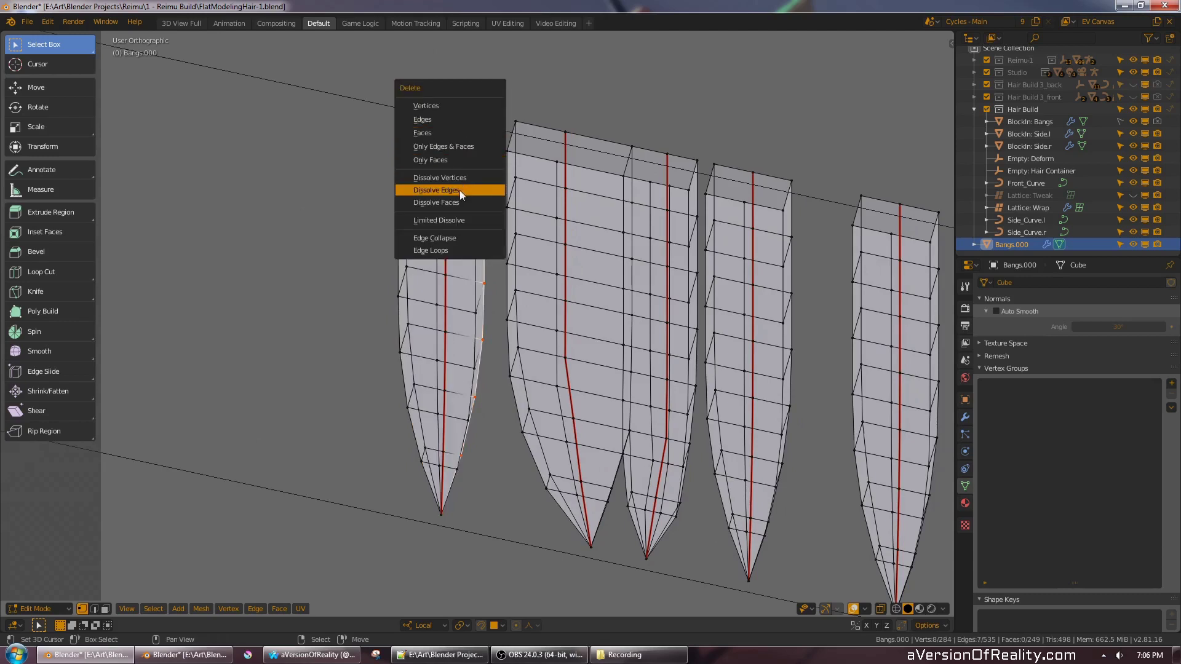
click(461, 193)
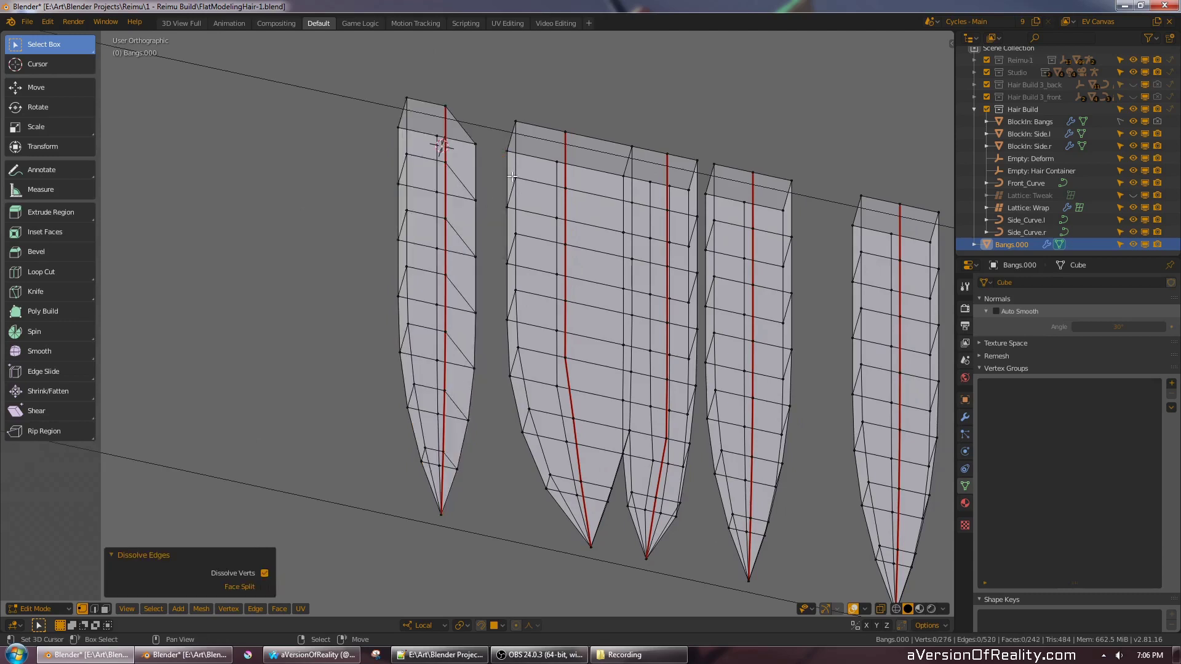
alt+right_click(510, 176)
key(x)
click(570, 126)
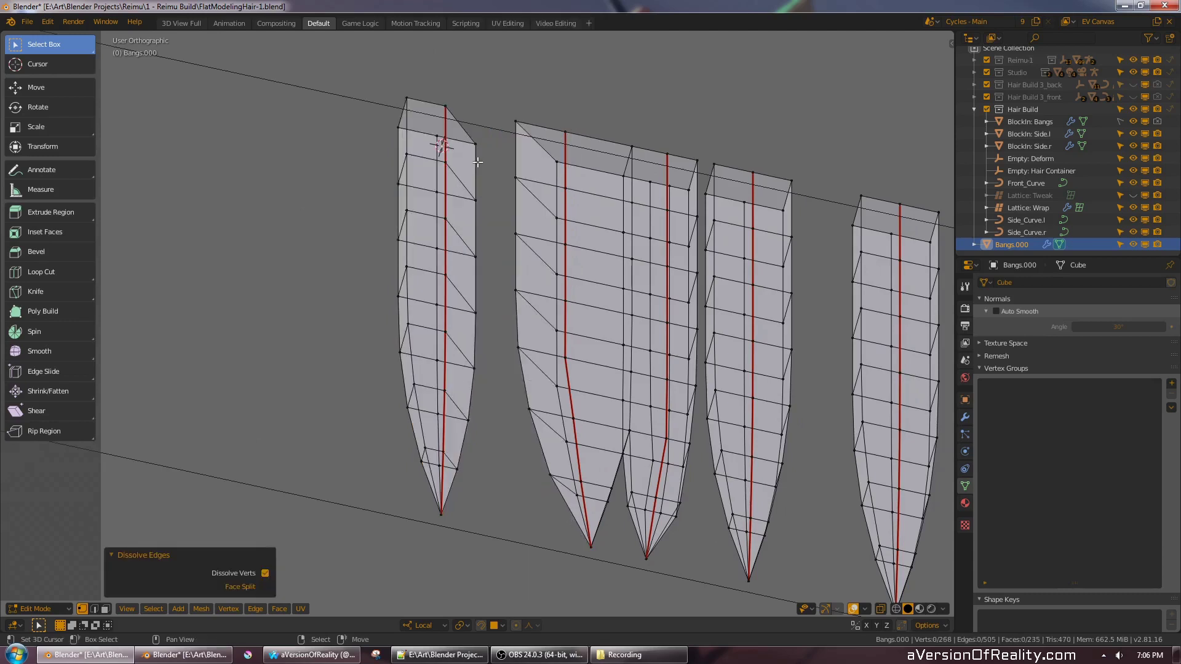
- Move the whole duplicated strand 0.017 along local X so it fits against the neighbouring strand
key(l)
key(g)
key(x)
key(x)
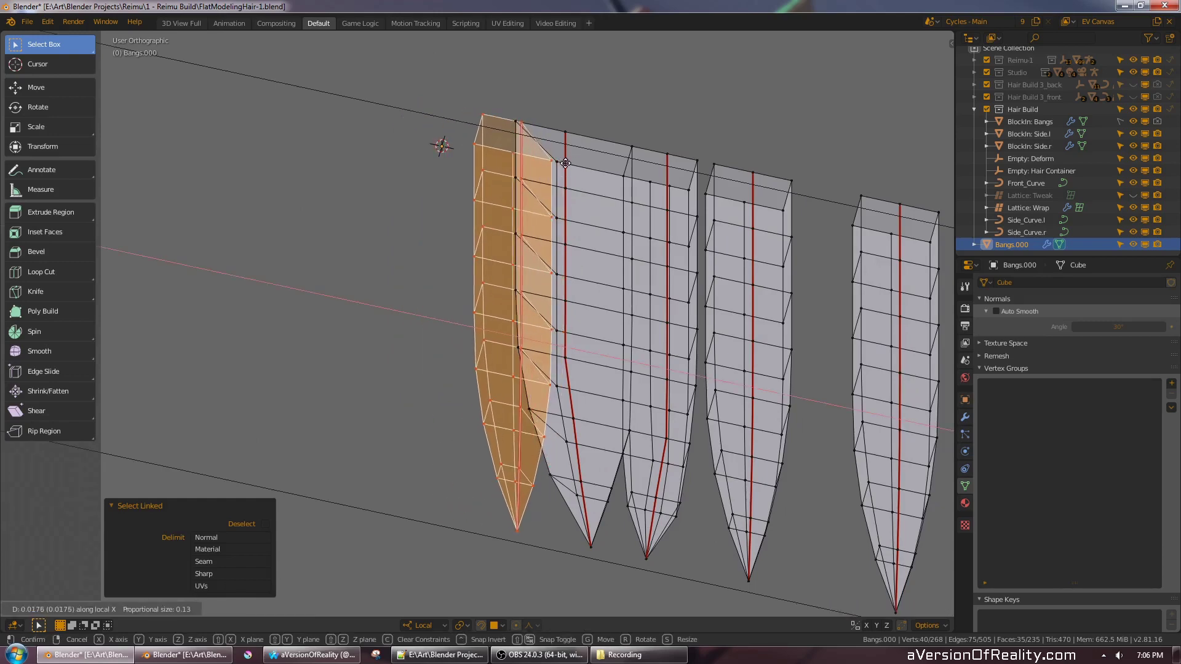
click(564, 164)
key(KP_7)
scroll(658, 252, up, 2)
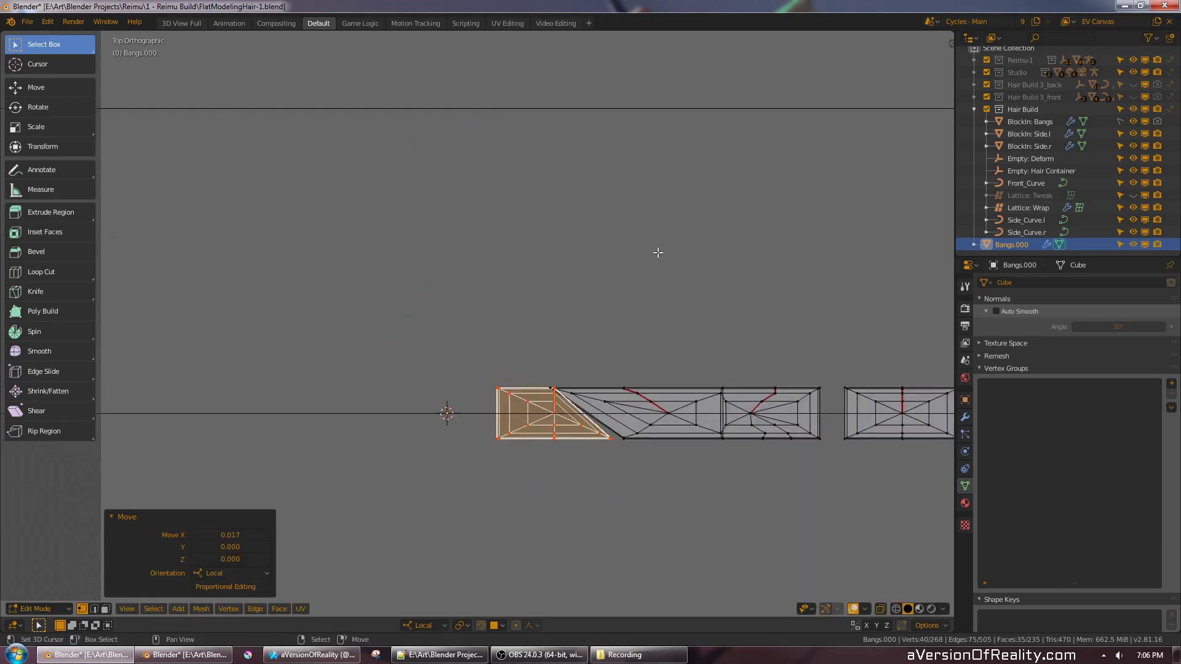
key(r)
right_click(720, 349)
- Nudge the neighbouring strand's back left edge loop about 0.0008 along local X
middle_drag(653, 382, 614, 346)
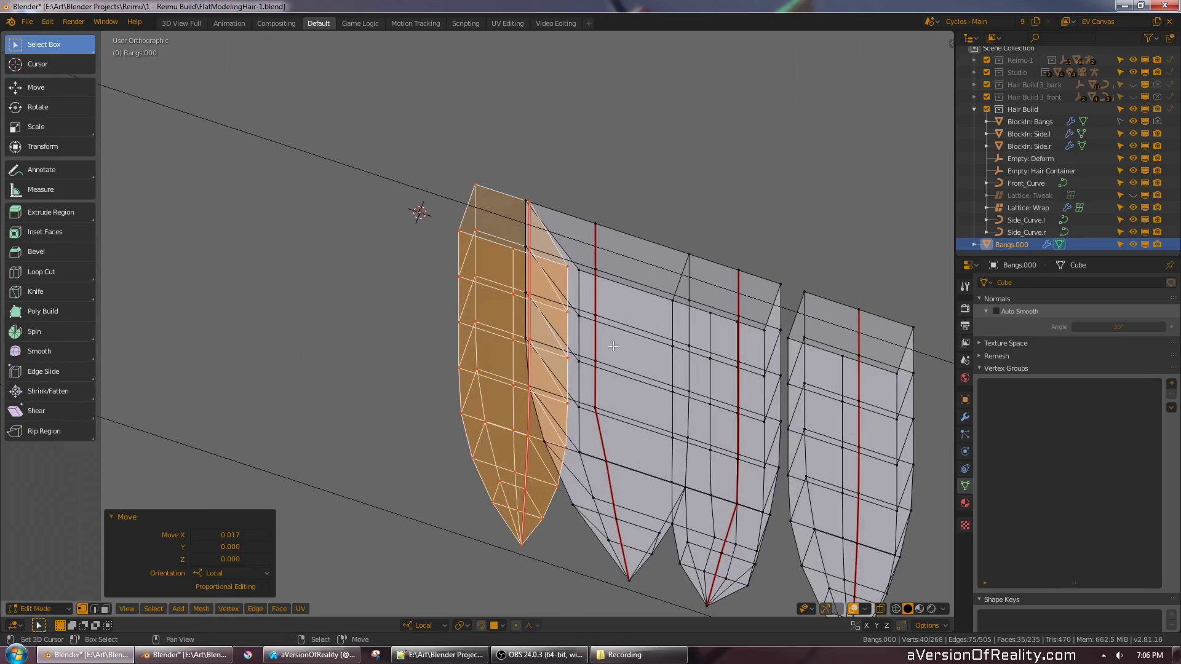
alt+right_click(527, 234)
scroll(529, 239, down, 2)
middle_drag(534, 246, 569, 198)
key(c)
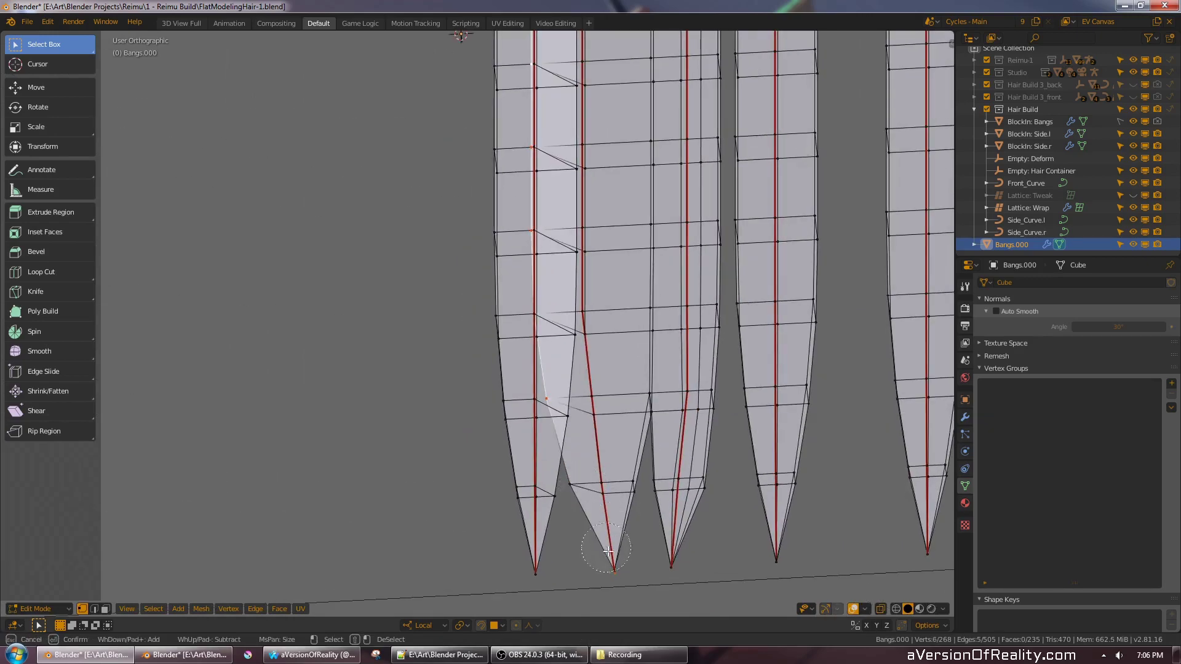
key(Escape)
key(g)
key(x)
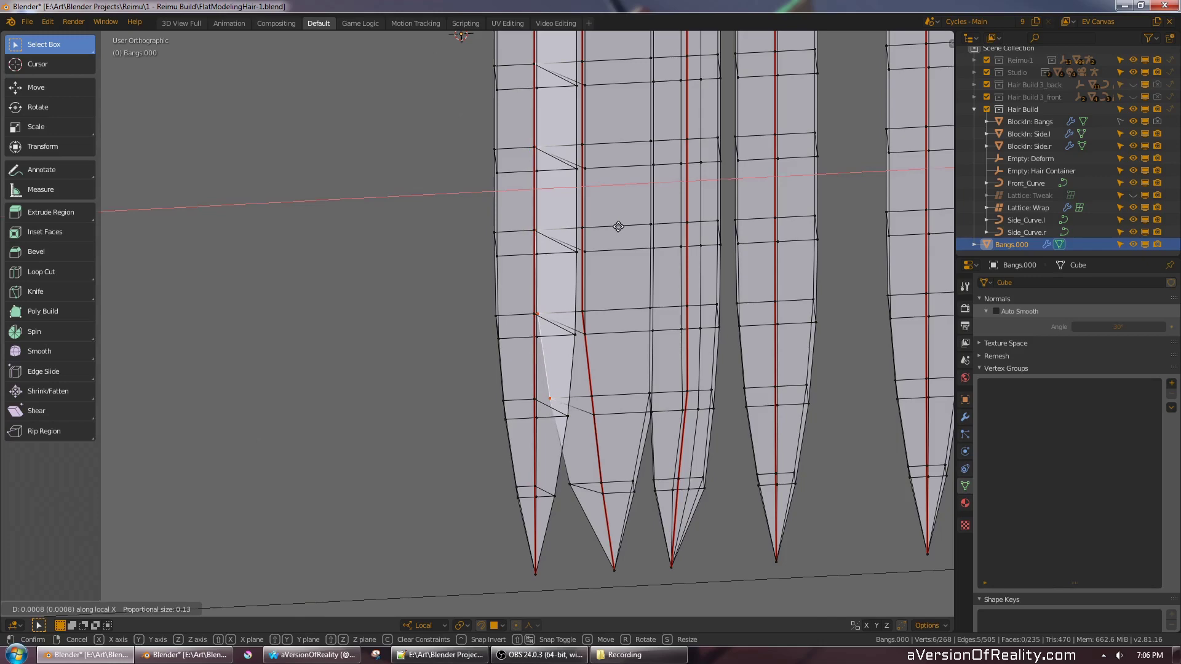
click(618, 227)
key(alt+a)
- Save the file and bridge the facing edge loops of the two leftmost strands above their tips, with Merge enabled
middle_drag(627, 168, 616, 186)
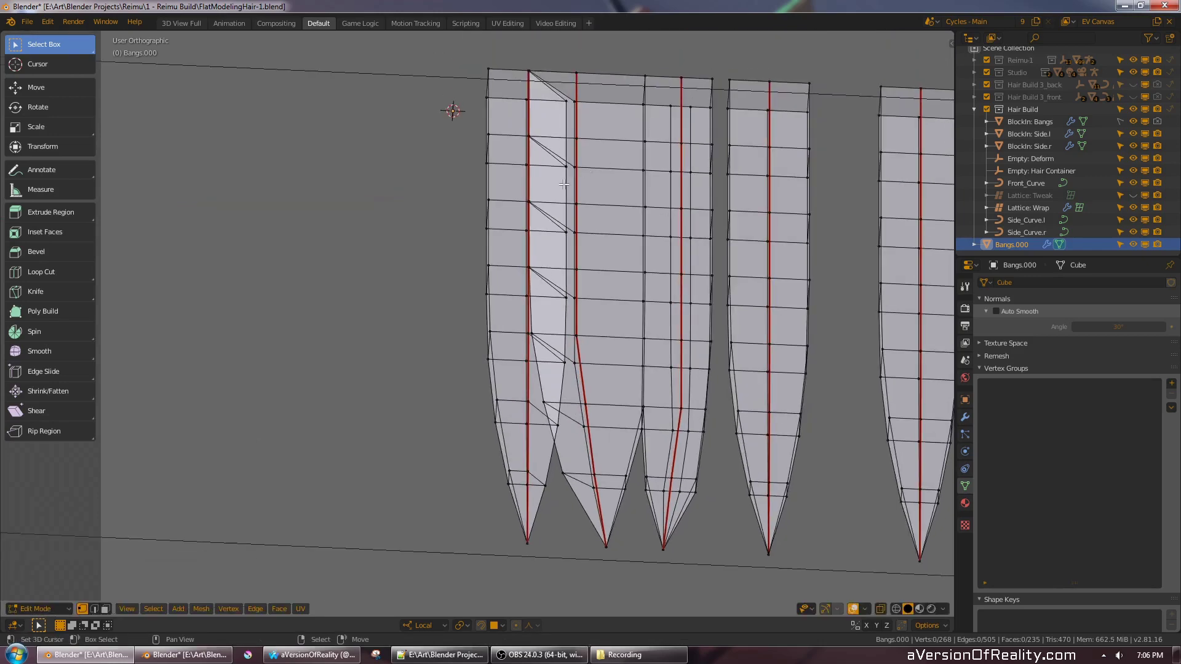
alt+right_click(564, 194)
alt+shift+right_click(574, 144)
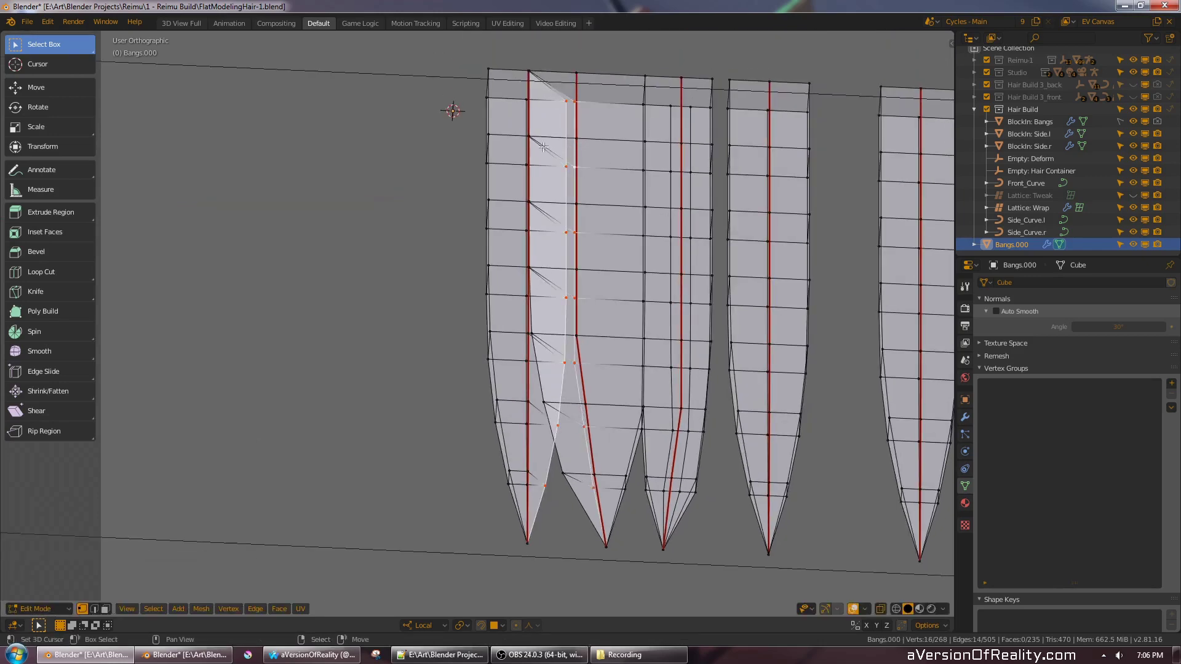
middle_drag(550, 102, 548, 96)
alt+shift+right_click(521, 89)
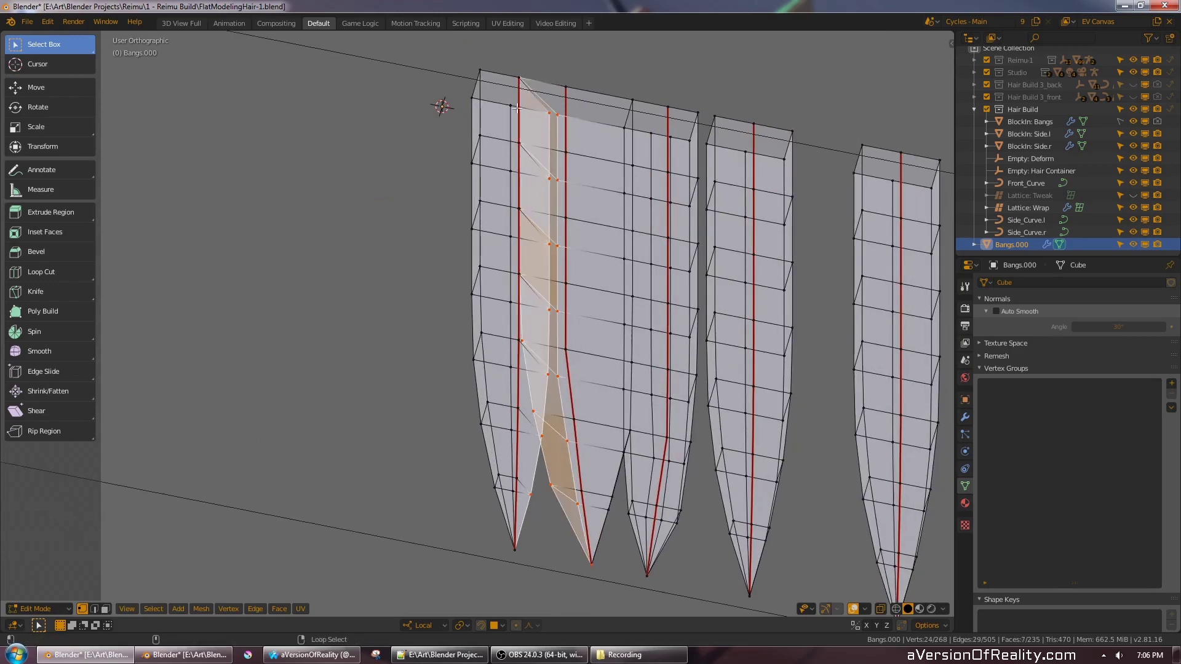
alt+shift+right_click(516, 97)
key(KP_3)
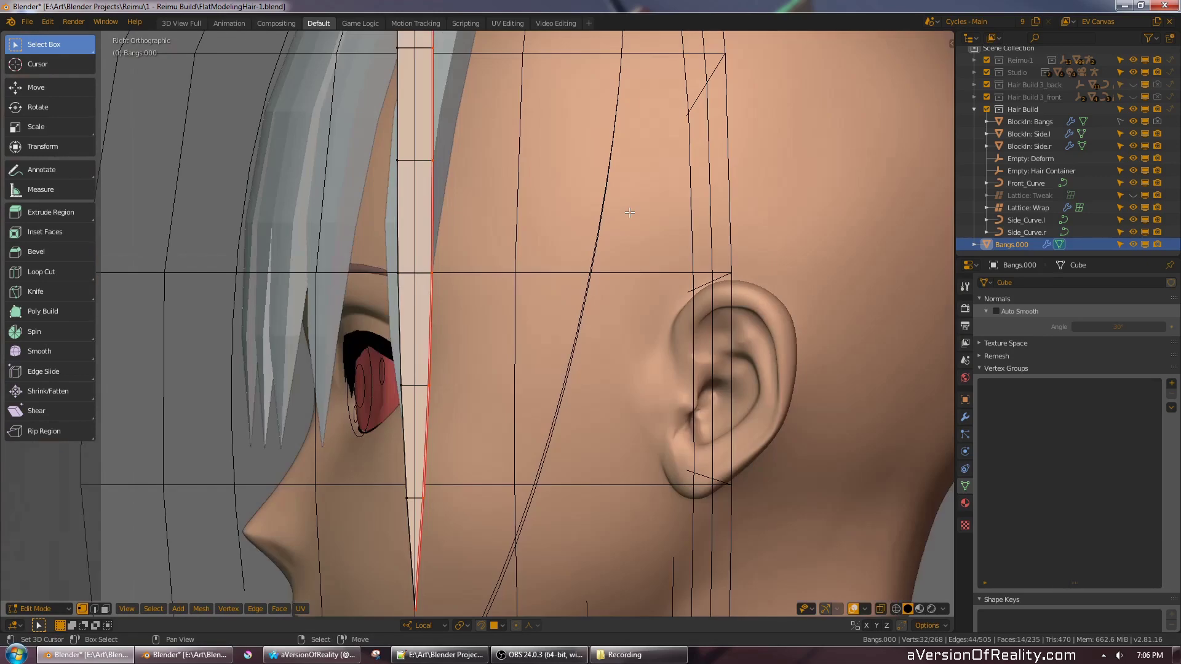
key(KP_1)
scroll(678, 312, down, 1)
key(alt+z)
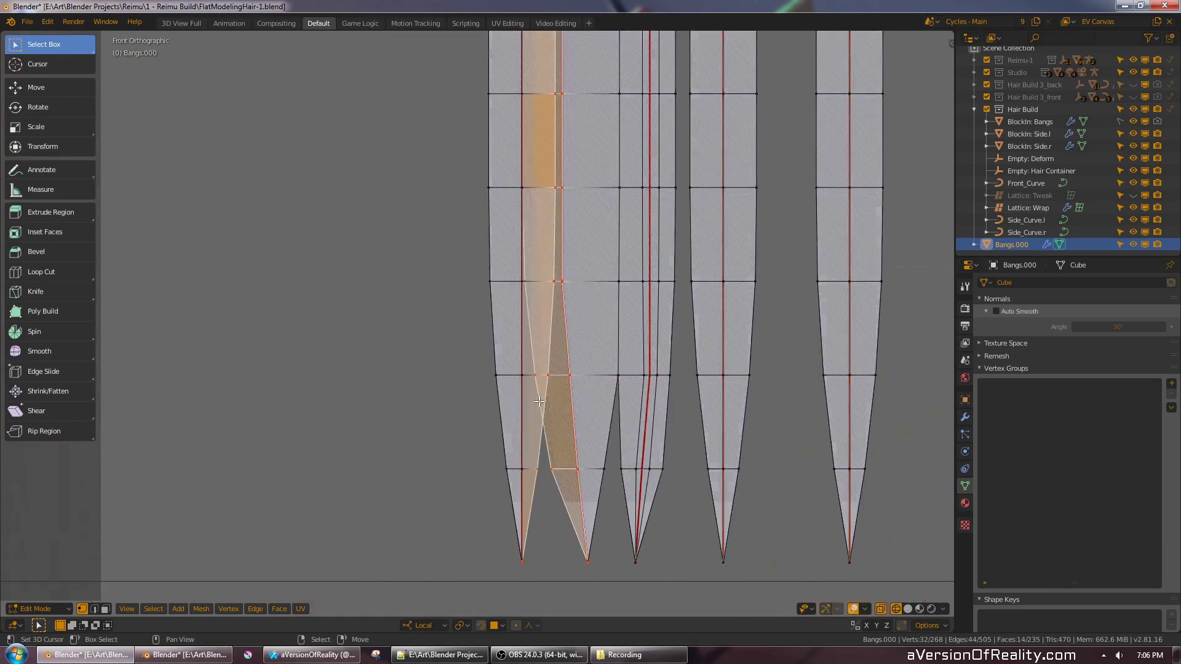
key(c)
middle_drag(549, 433, 548, 520)
right_click(617, 519)
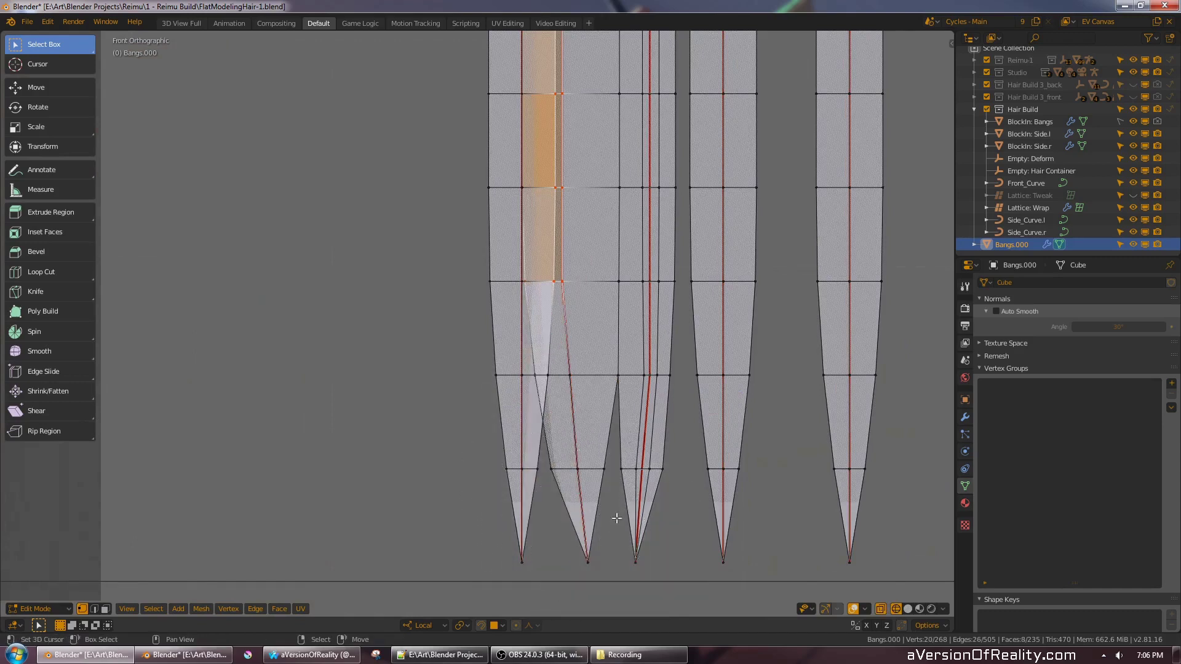
key(z)
click(652, 289)
scroll(601, 255, down, 5)
scroll(511, 201, up, 1)
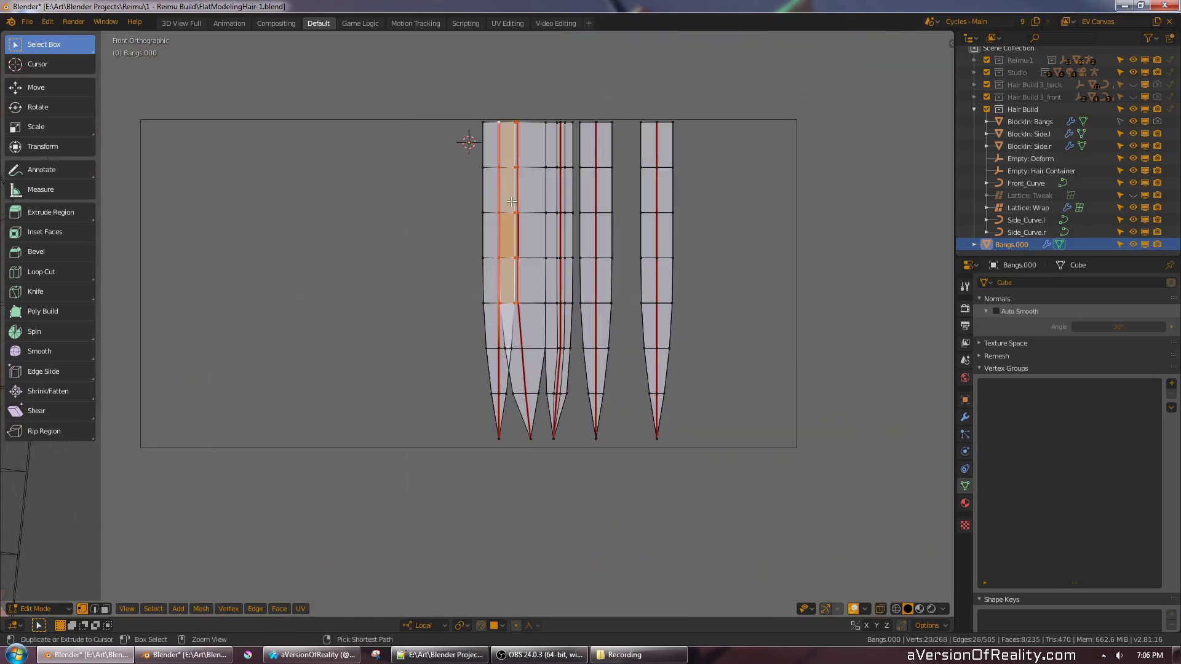
key(ctrl+s)
key(F3)
click(563, 225)
scroll(552, 148, up, 2)
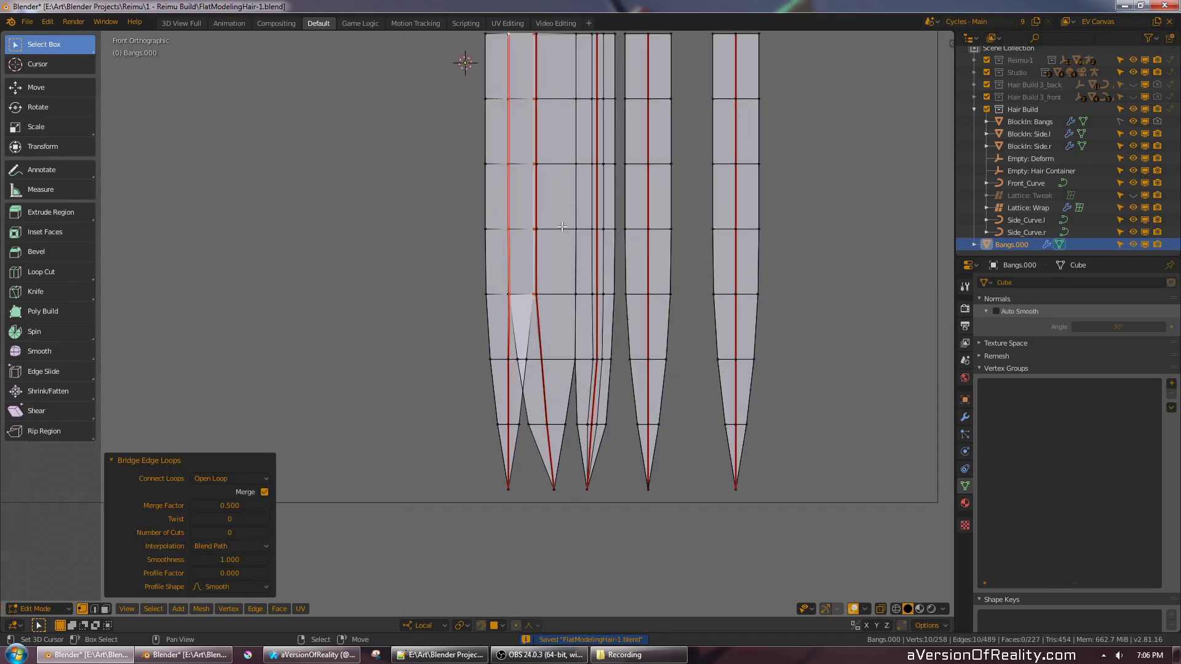
- Examine the bridged bangs on the character's head from below and from the front
mouse_move(546, 86)
middle_down()
mouse_move(556, 156)
mouse_move(606, 233)
middle_up()
key(z)
click(623, 161)
scroll(633, 156, down, 3)
shift+middle_drag(343, 233, 614, 222)
key(Tab)
scroll(621, 233, up, 4)
shift+middle_drag(395, 222, 506, 165)
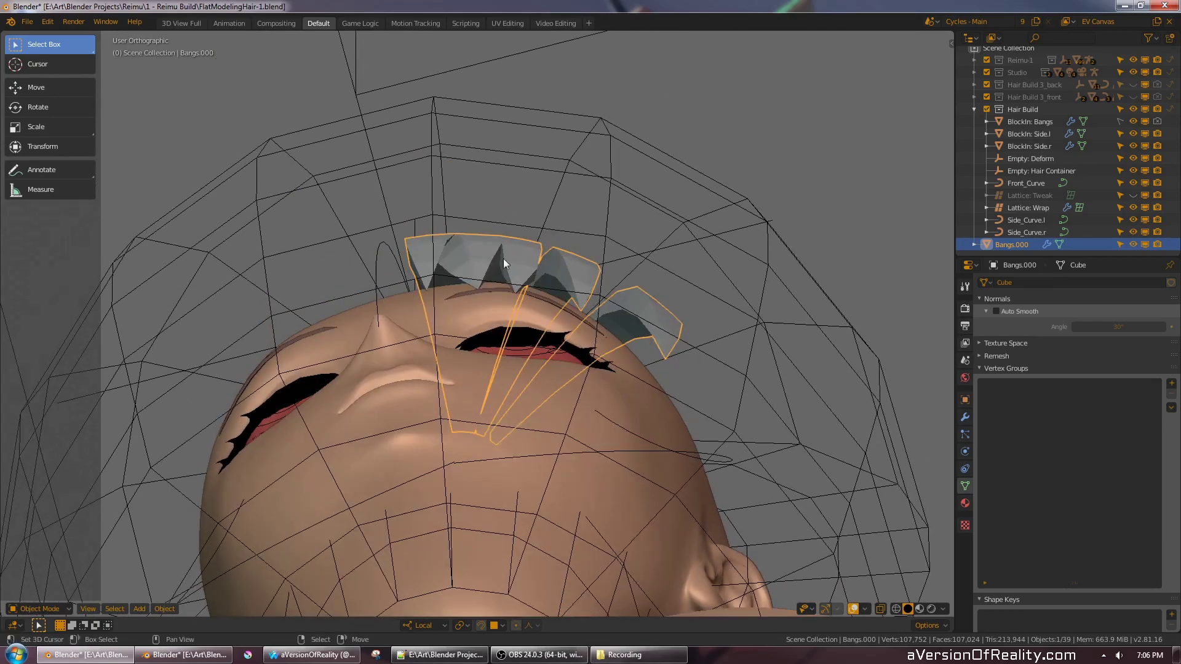
middle_drag(578, 111, 593, 268)
scroll(596, 268, down, 3)
shift+middle_drag(760, 246, 539, 241)
key(Tab)
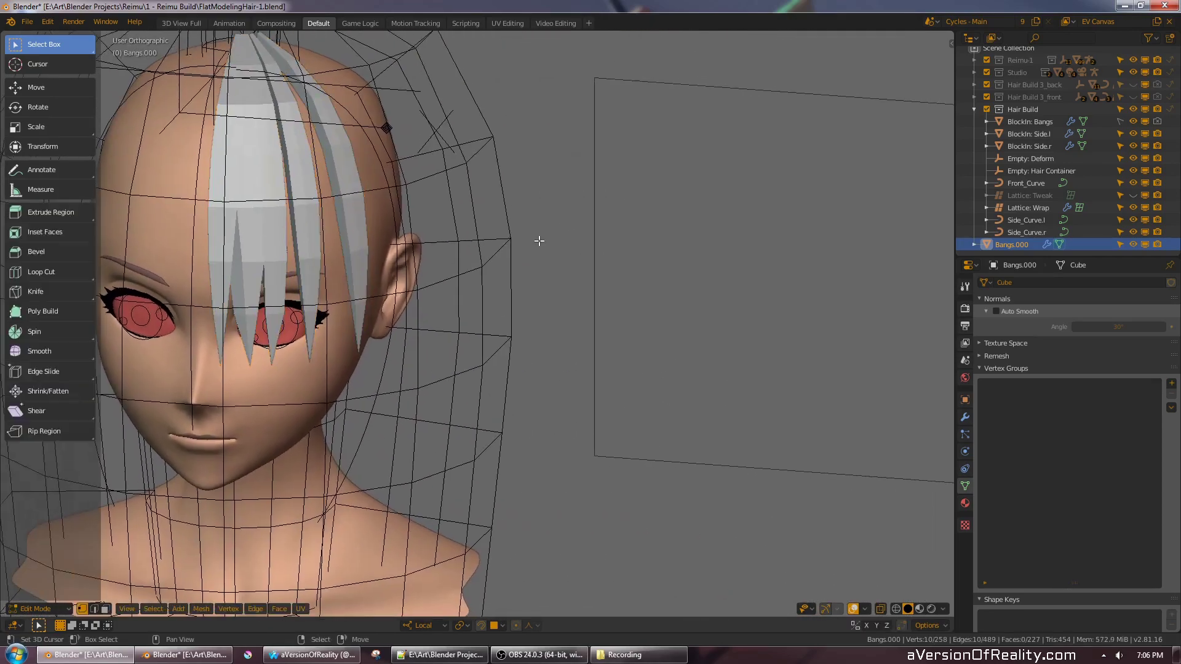
- Turn off the edit-mode display of the Lattice modifier on Bangs.000
scroll(787, 243, down, 3)
shift+middle_drag(786, 242, 633, 213)
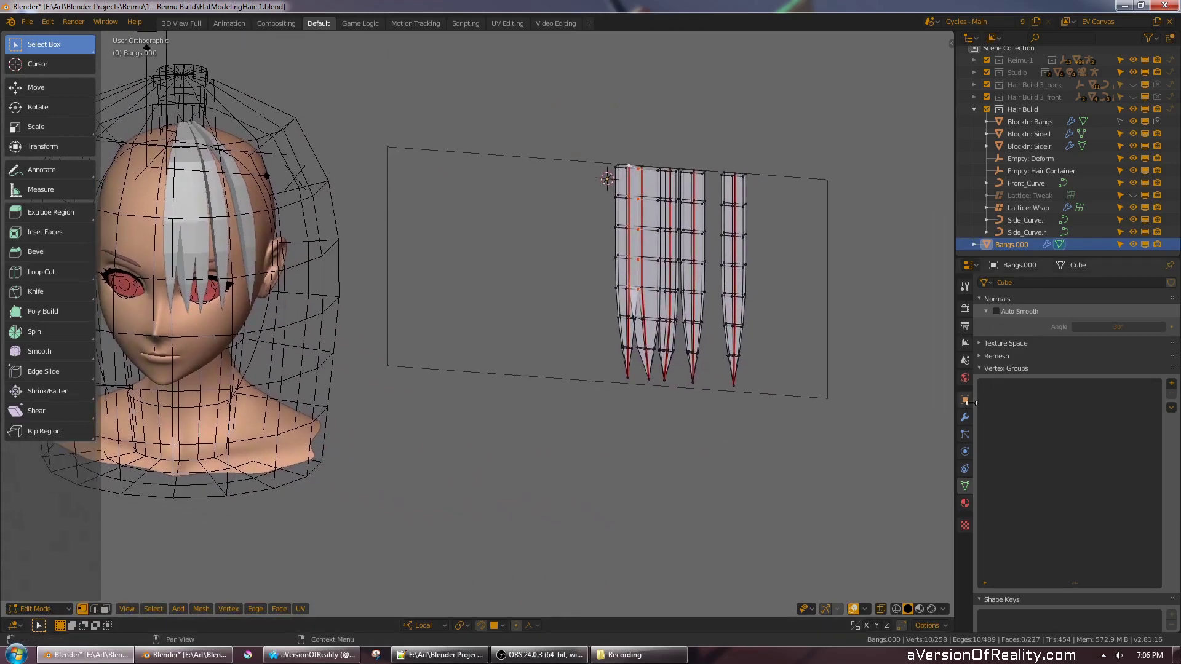
click(965, 417)
shift+middle_drag(881, 335, 740, 328)
scroll(740, 328, up, 1)
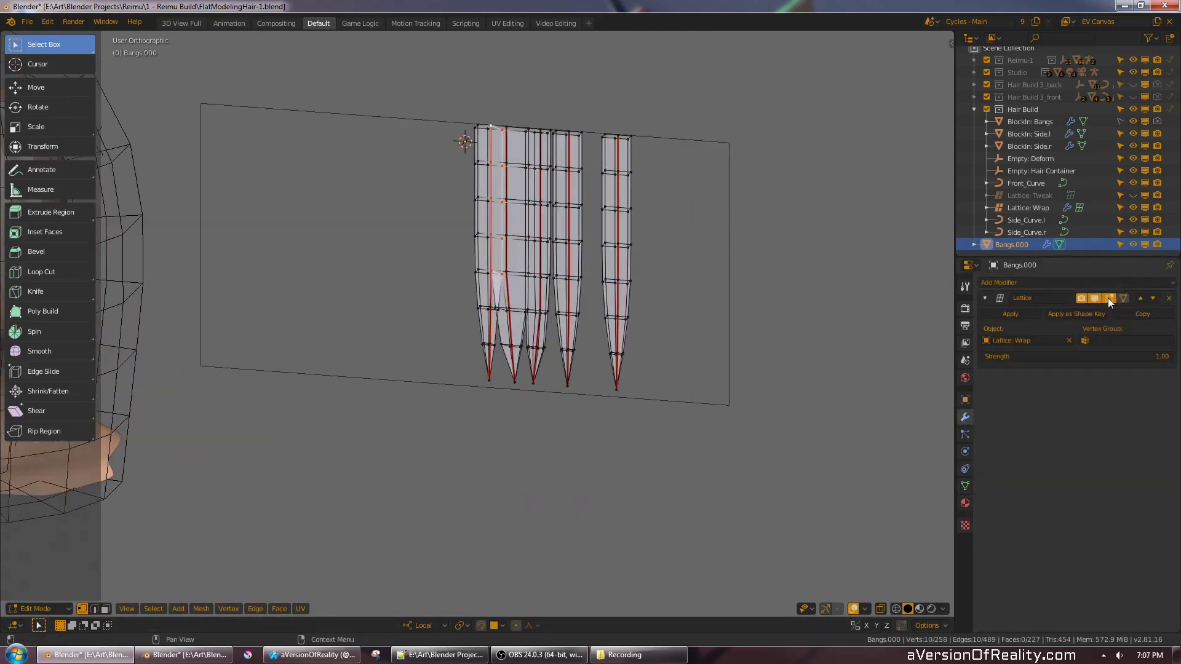
click(1110, 298)
scroll(751, 236, up, 4)
middle_drag(749, 226, 730, 104)
shift+middle_drag(730, 104, 669, 187)
scroll(563, 182, up, 4)
scroll(591, 212, up, 2)
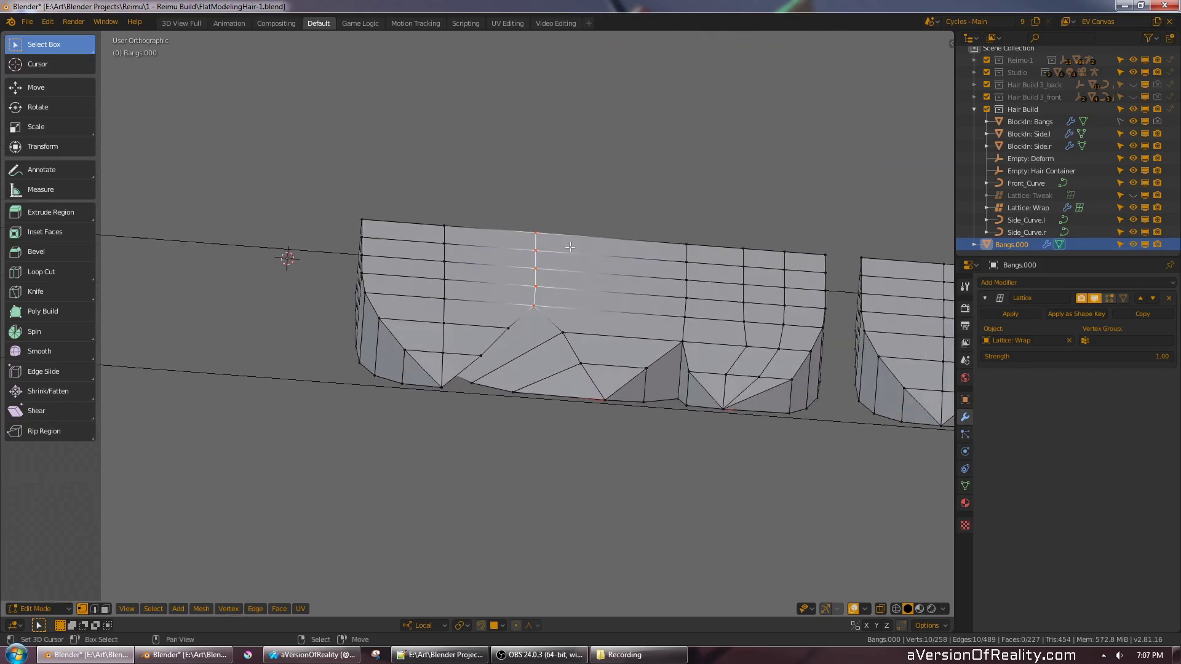
key(alt+a)
key(c)
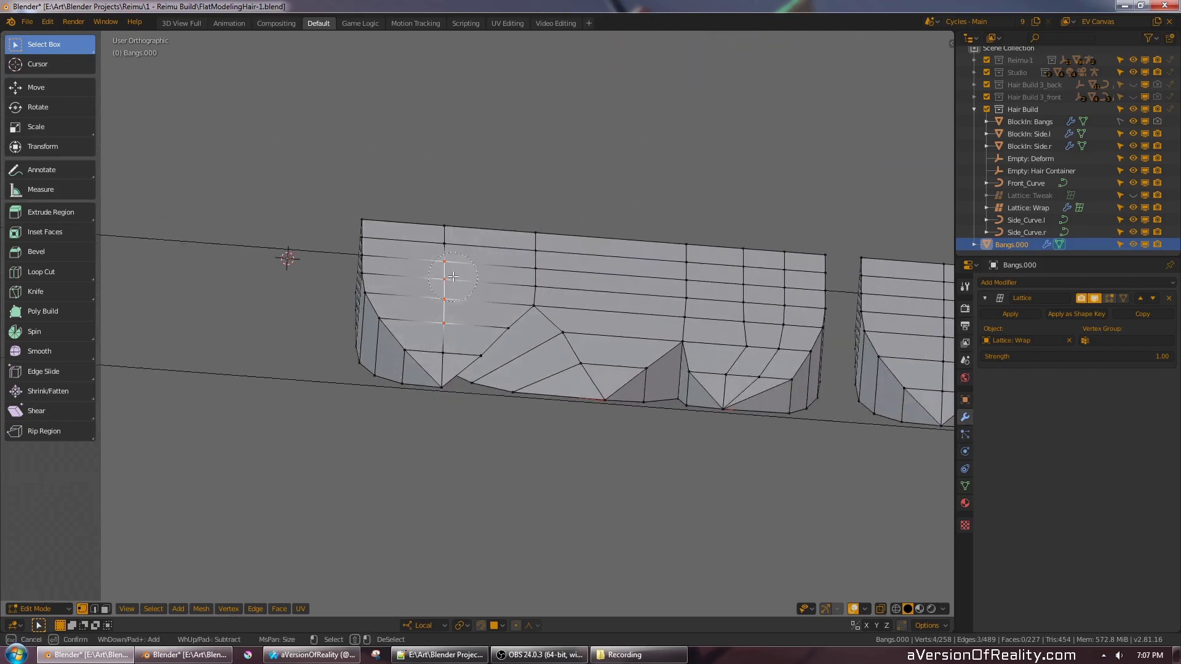
drag(453, 277, 452, 257)
key(Escape)
middle_drag(512, 253, 514, 219)
key(g)
key(y)
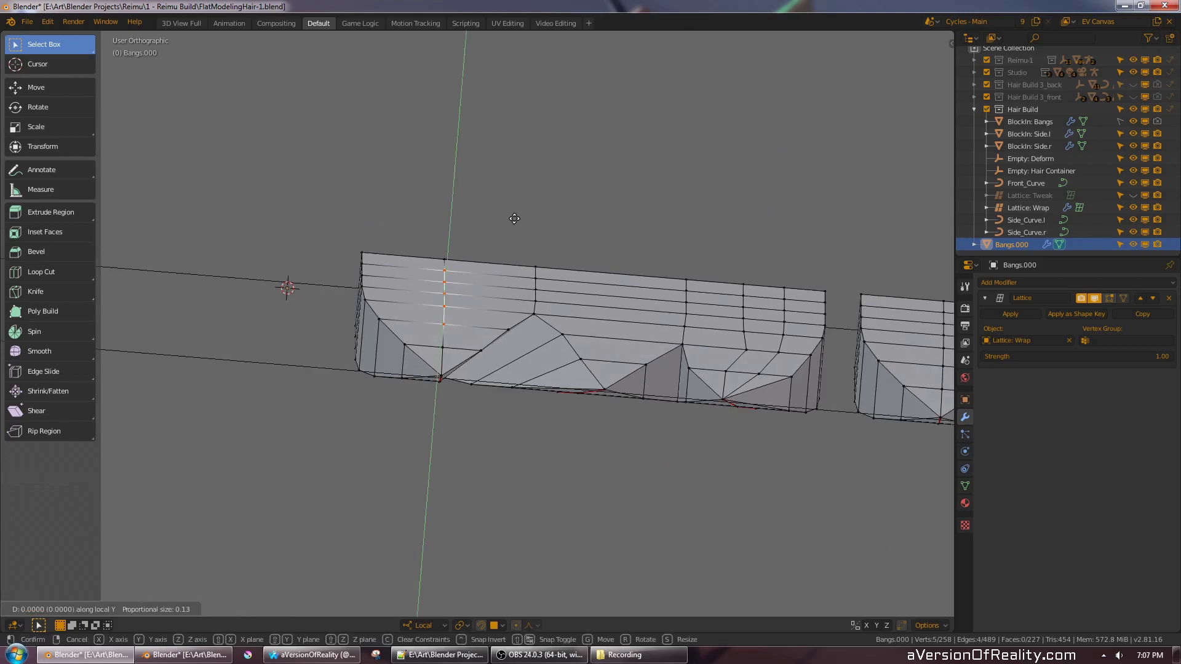
right_click(521, 211)
scroll(520, 212, down, 2)
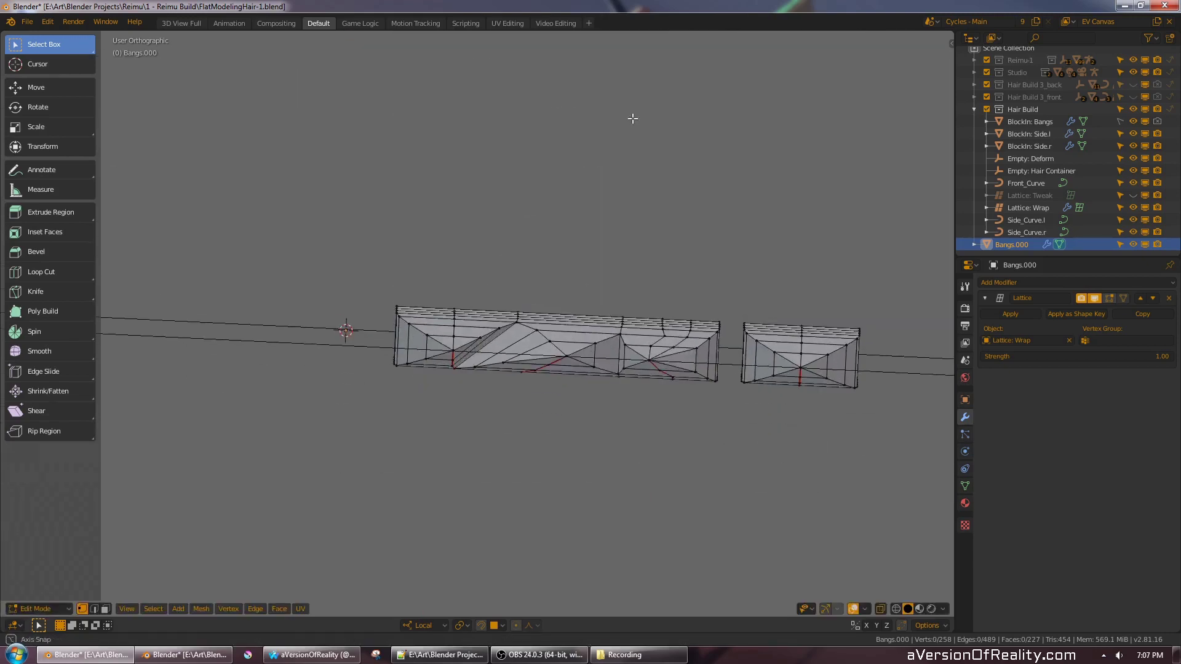
middle_drag(633, 116, 633, 238)
scroll(631, 255, down, 5)
shift+middle_drag(633, 151, 609, 233)
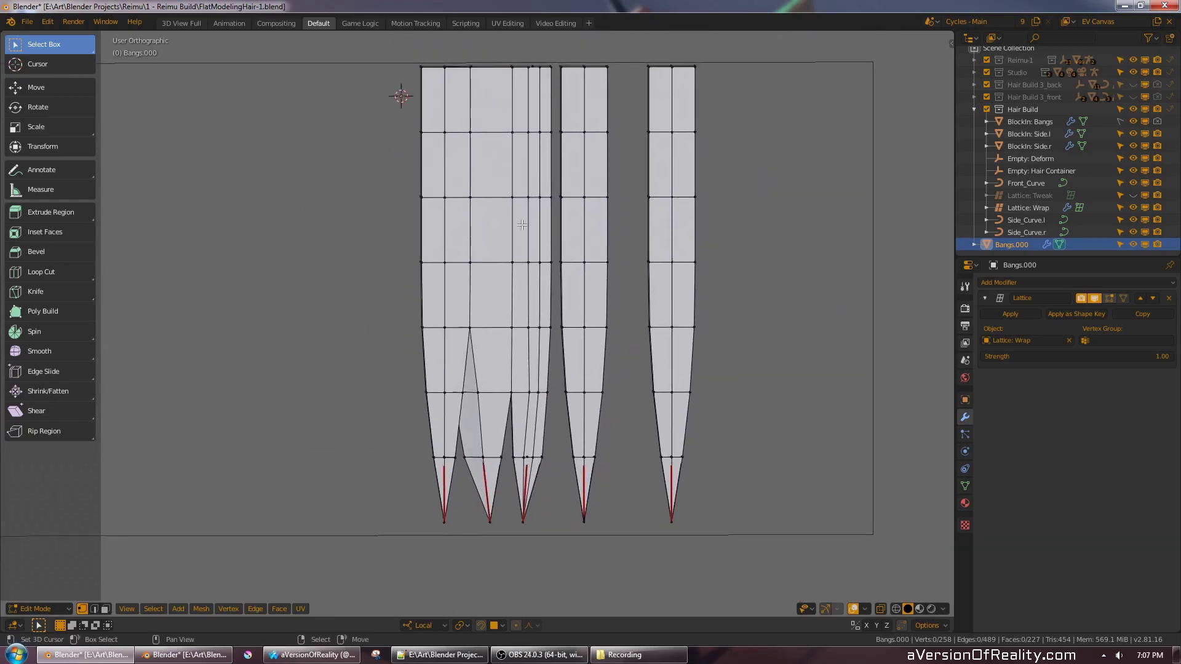
- Select the whole joined clump of three strands in the flat bangs mesh, in front view
scroll(522, 225, down, 5)
shift+middle_drag(507, 231, 658, 220)
scroll(371, 273, up, 1)
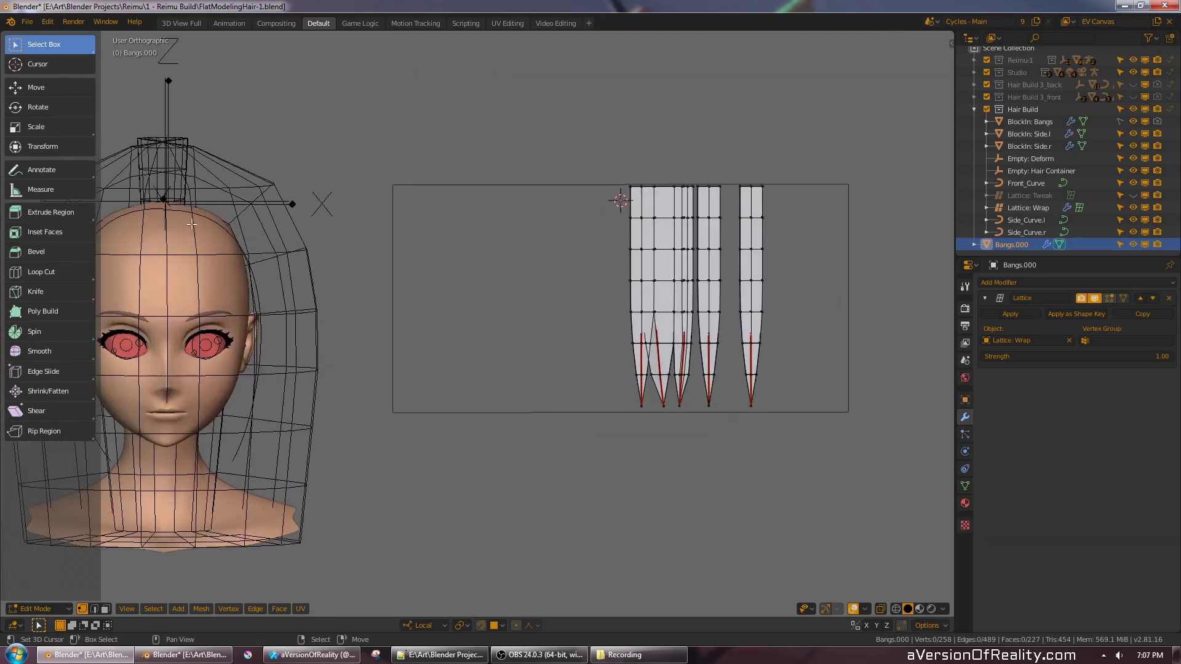
shift+middle_drag(710, 170, 528, 272)
scroll(514, 243, up, 5)
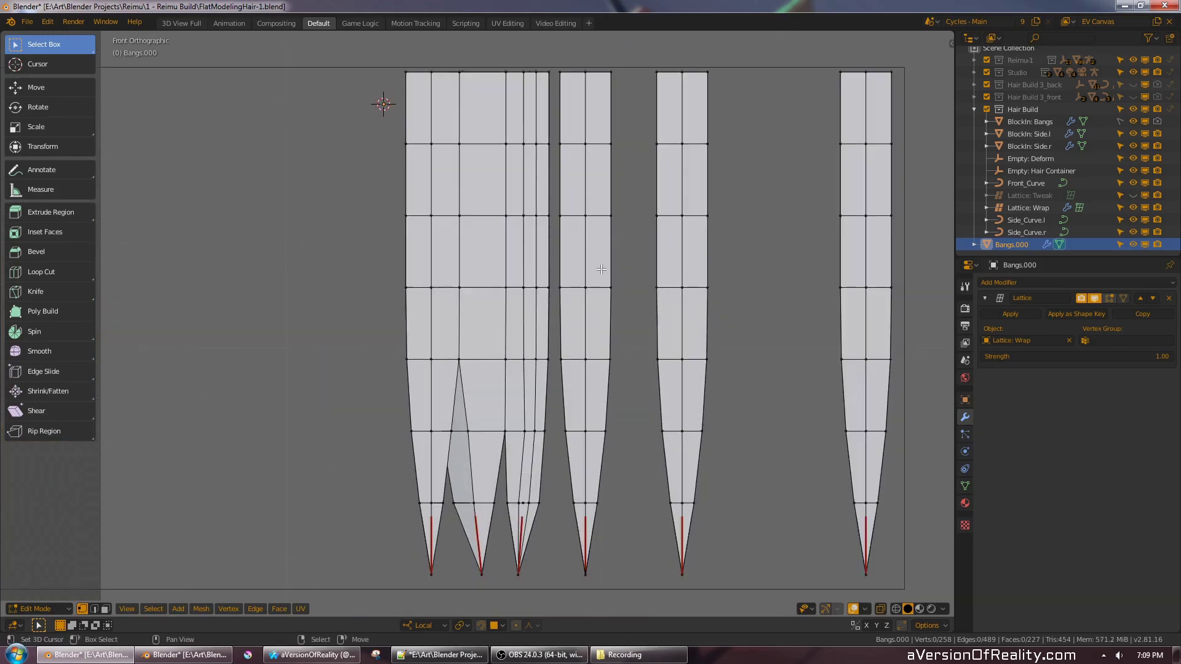
middle_drag(438, 359, 454, 331)
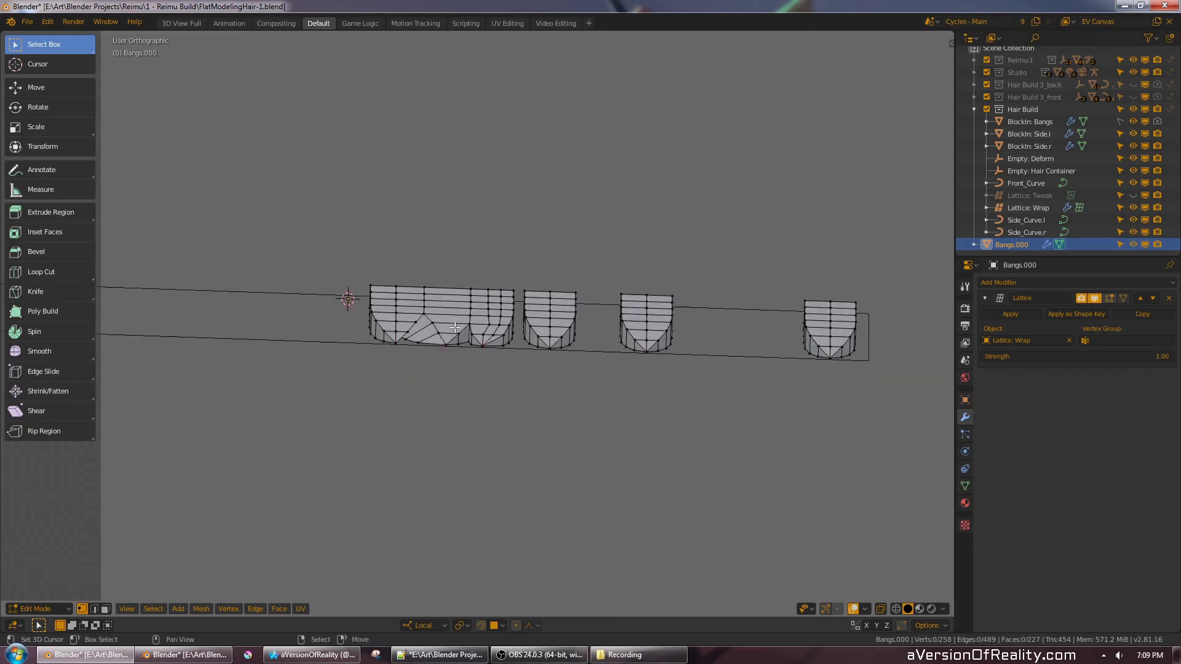
key(KP_1)
key(l)
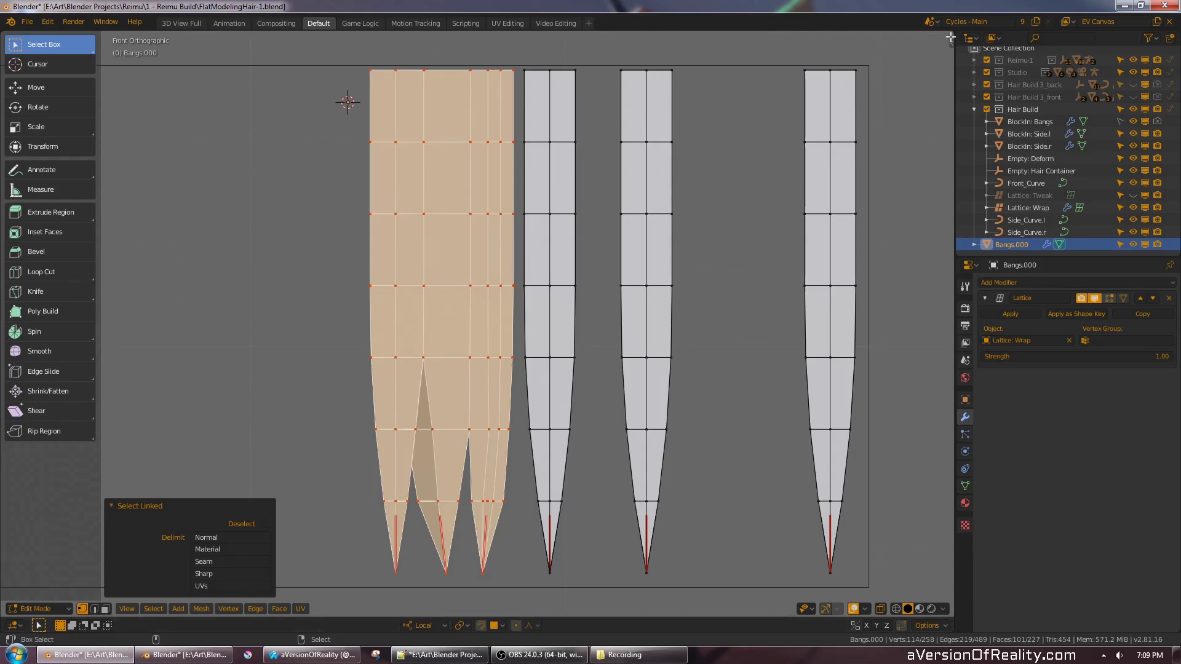
- Open the 3D viewport in a separate window and switch that window to the UV Editor
shift+drag(951, 37, 913, 62)
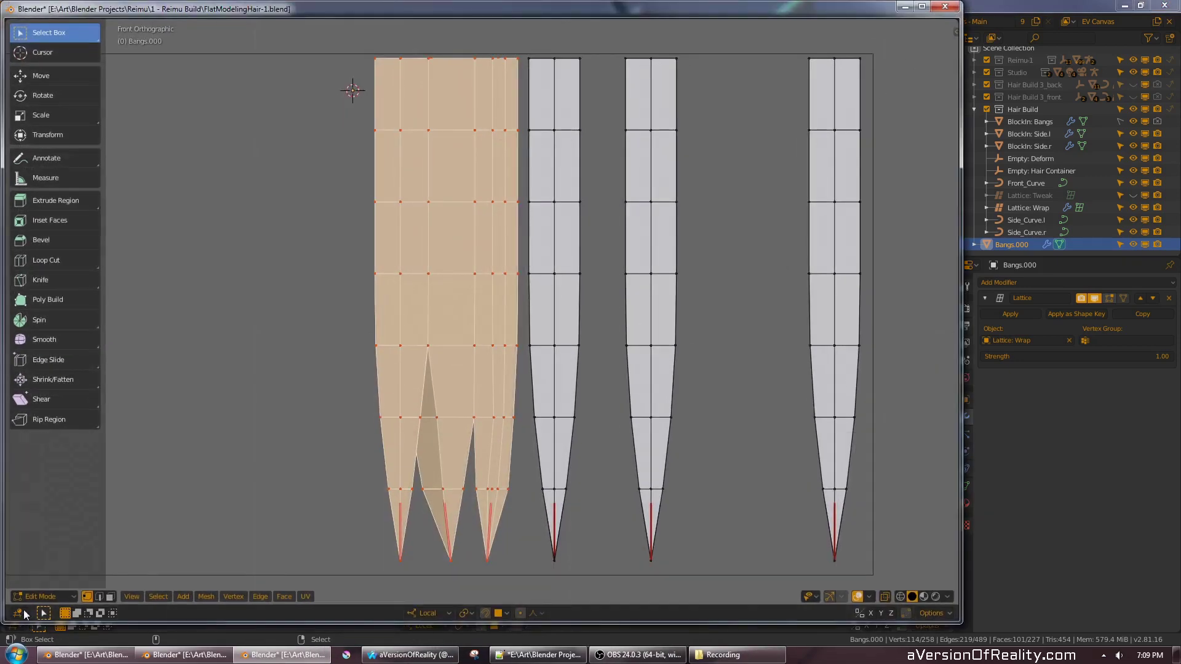
click(25, 614)
click(61, 509)
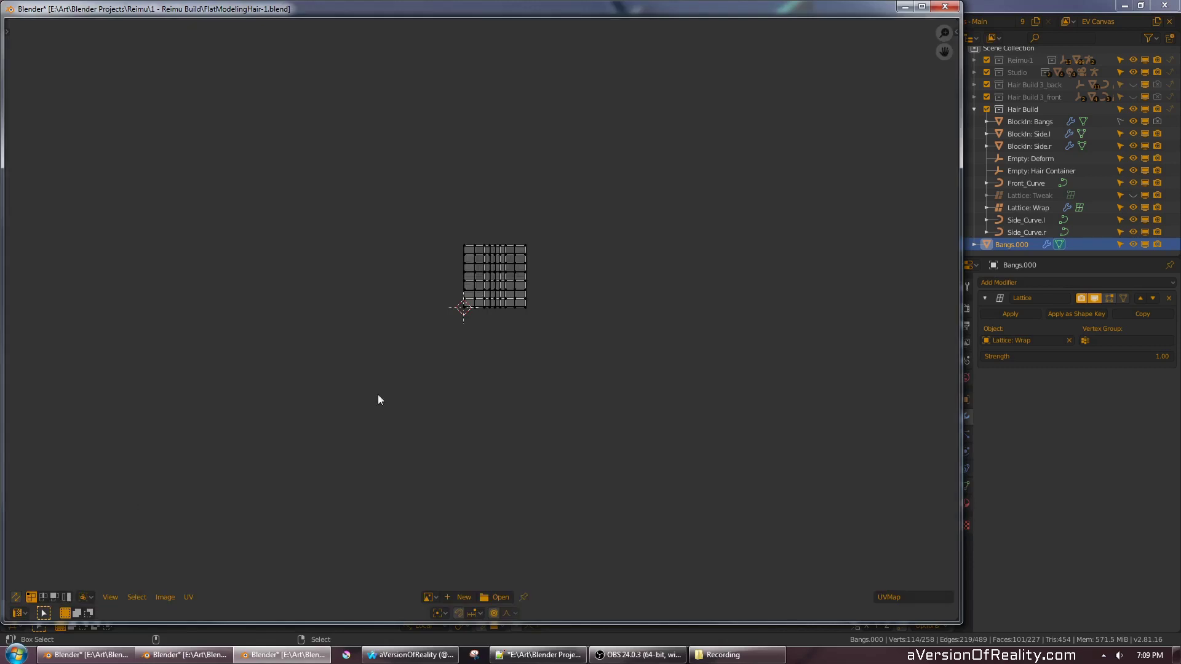
scroll(541, 286, up, 7)
middle_drag(711, 211, 706, 314)
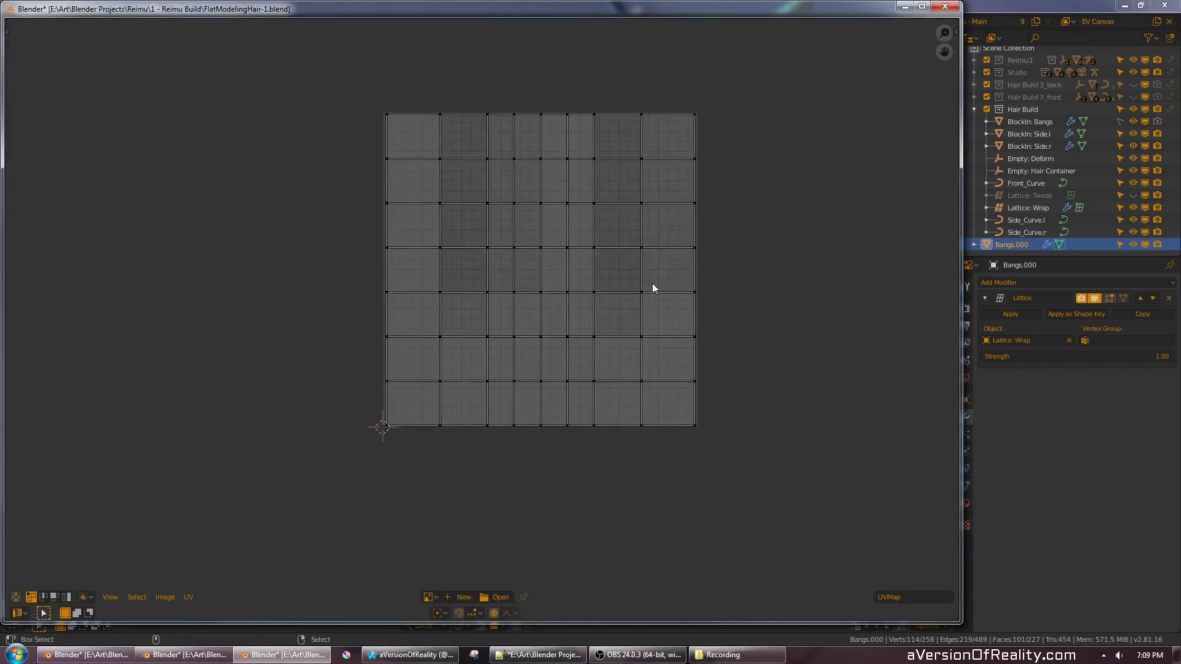
- Move one of the clump's overlapping UV islands along X until it clears the left side of the UV square
key(l)
key(g)
key(x)
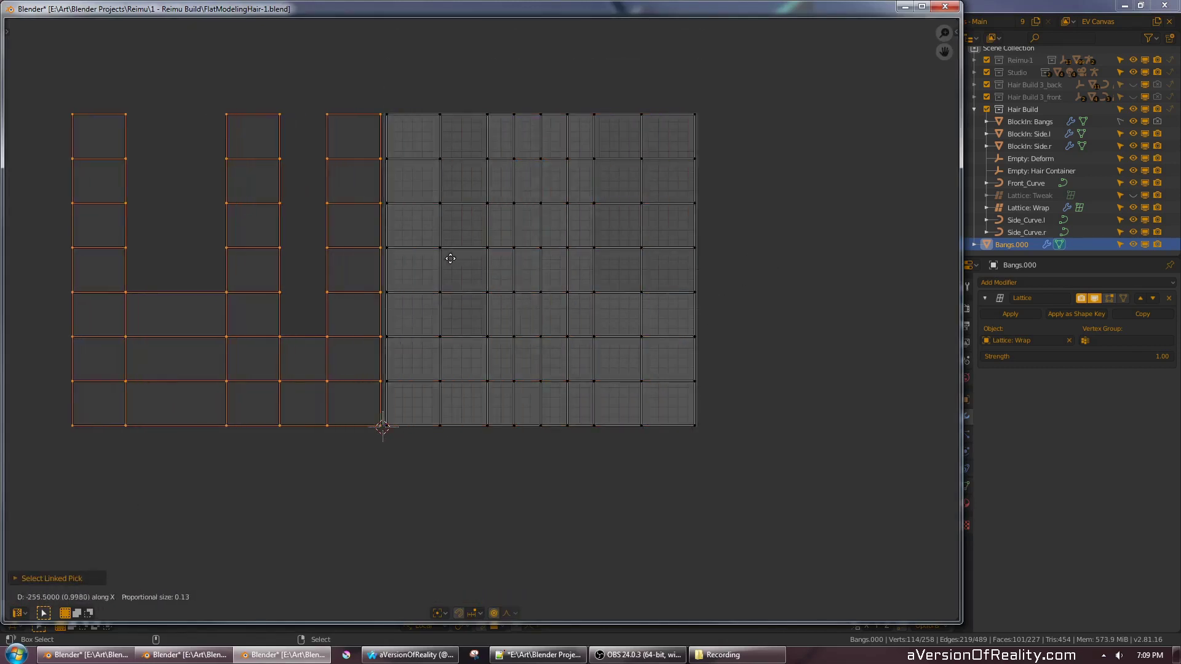
click(409, 261)
key(alt+a)
- Move a second overlapping UV island along X until it clears the right side of the UV square
key(l)
scroll(689, 250, down, 1)
key(g)
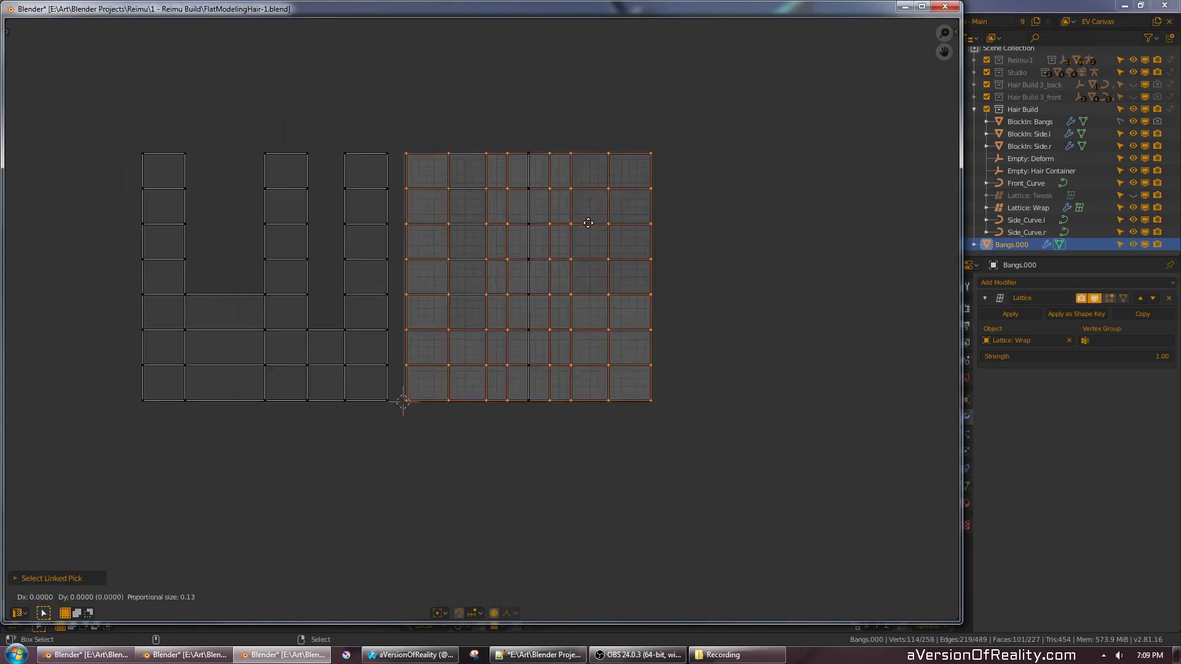
key(x)
click(862, 225)
middle_drag(722, 125, 706, 145)
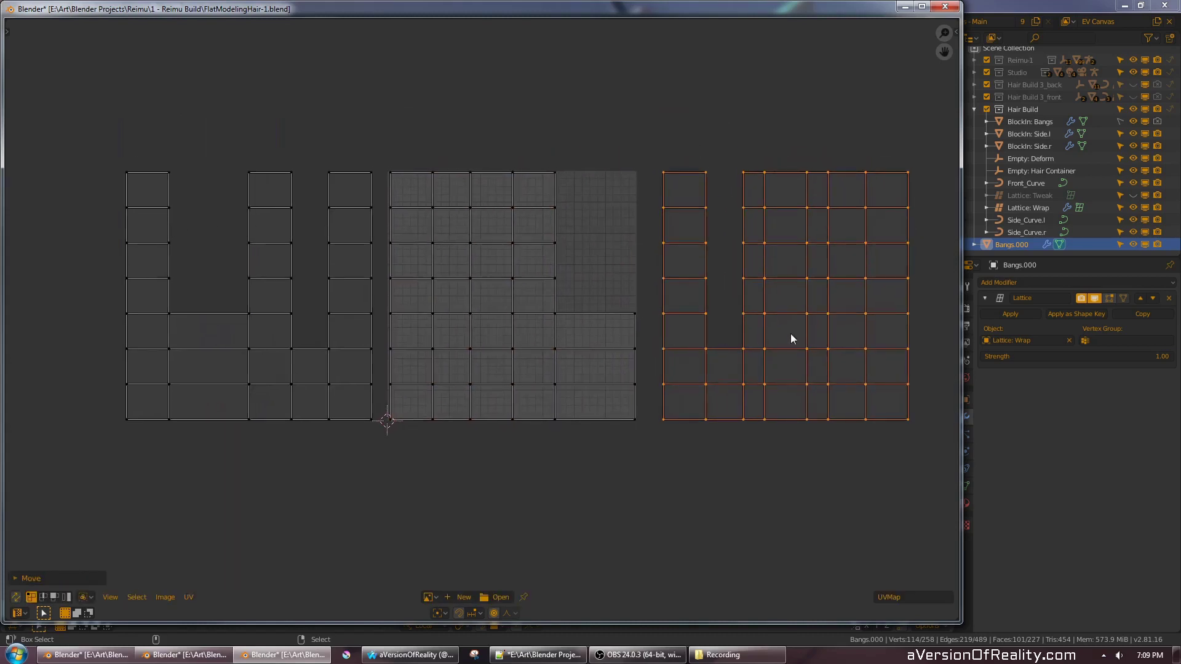
middle_drag(756, 116, 744, 131)
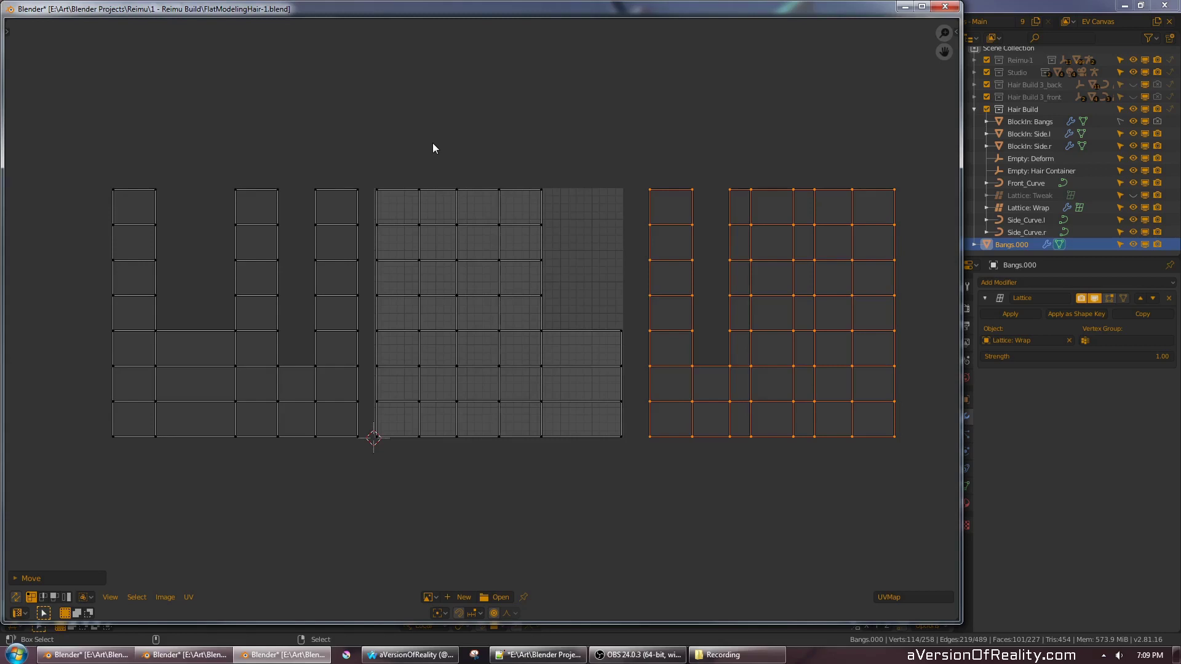
middle_drag(461, 144, 482, 143)
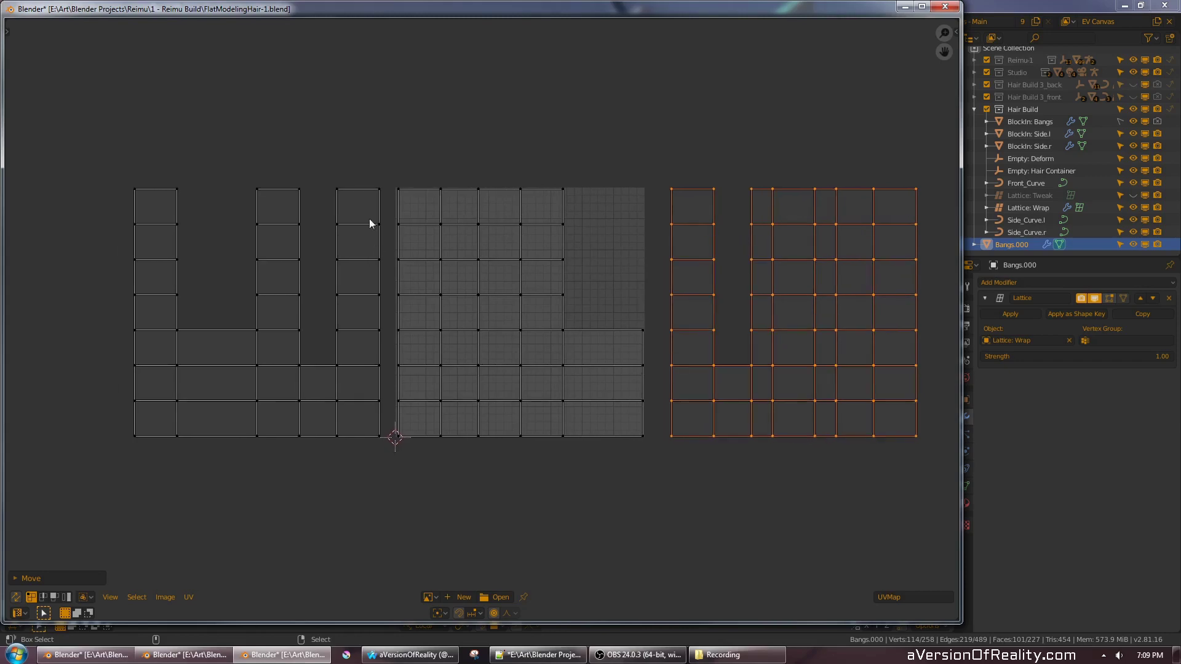
- Return to the main window, save the file and deselect the bangs mesh
click(984, 9)
key(ctrl+s)
scroll(600, 277, up, 1)
key(alt+a)
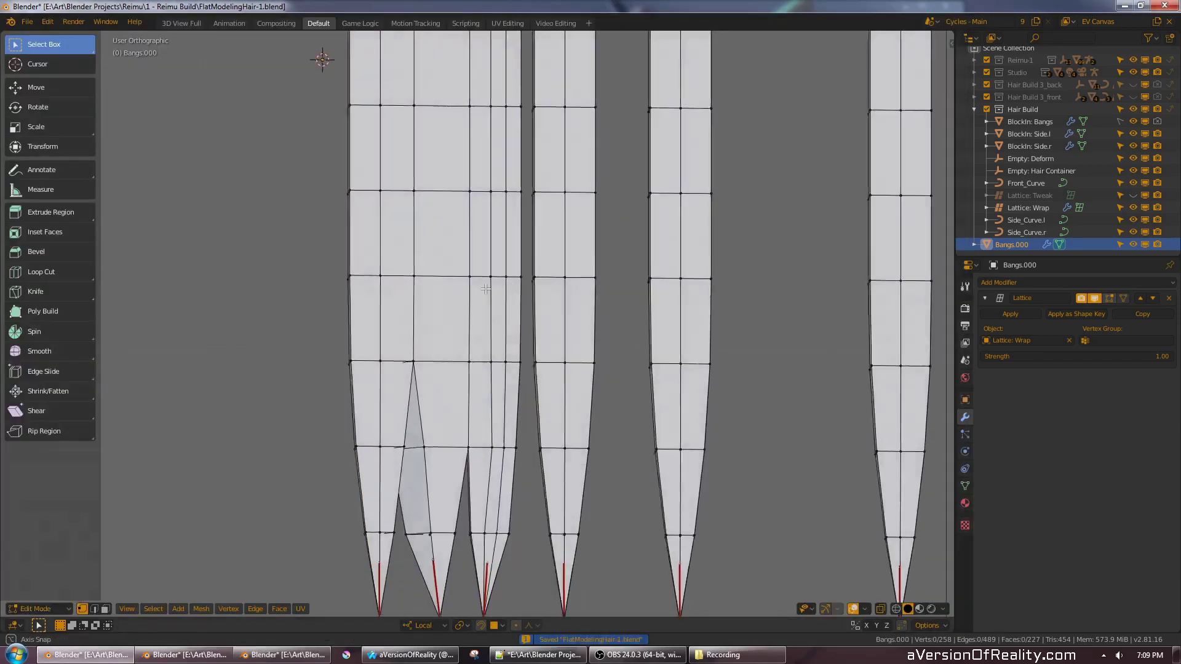
- Delete the centre-line vertex on the leftmost strand's front, one row above the split
shift+middle_drag(480, 305, 491, 241)
middle_drag(492, 340, 531, 247)
scroll(531, 247, up, 2)
right_click(400, 118)
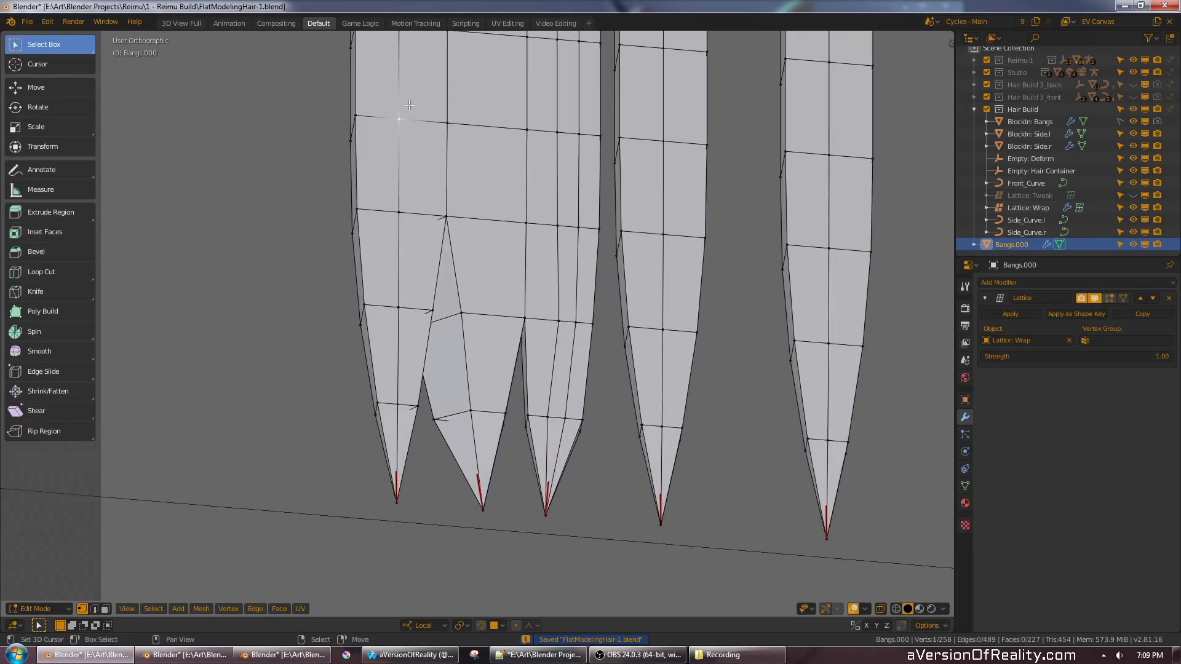
middle_drag(440, 89, 497, 273)
key(x)
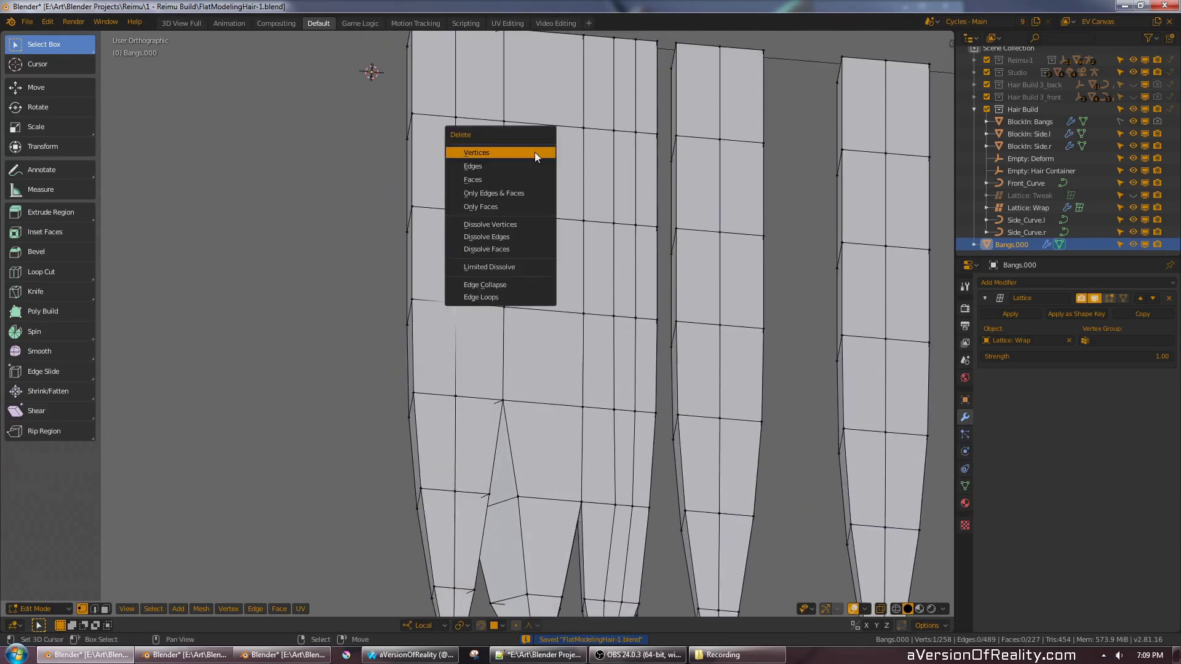
click(537, 156)
- Select the border of the hole in the leftmost strand and fill it with a single face
middle_drag(459, 228, 503, 253)
scroll(504, 253, up, 1)
alt+right_click(430, 260)
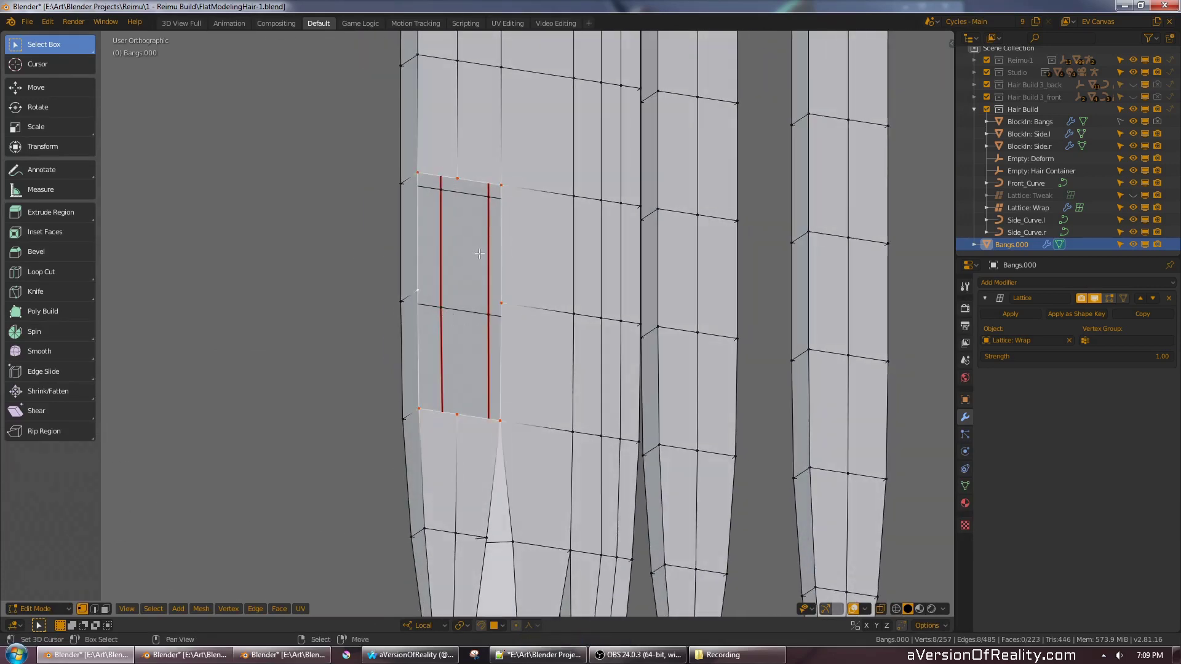
key(f)
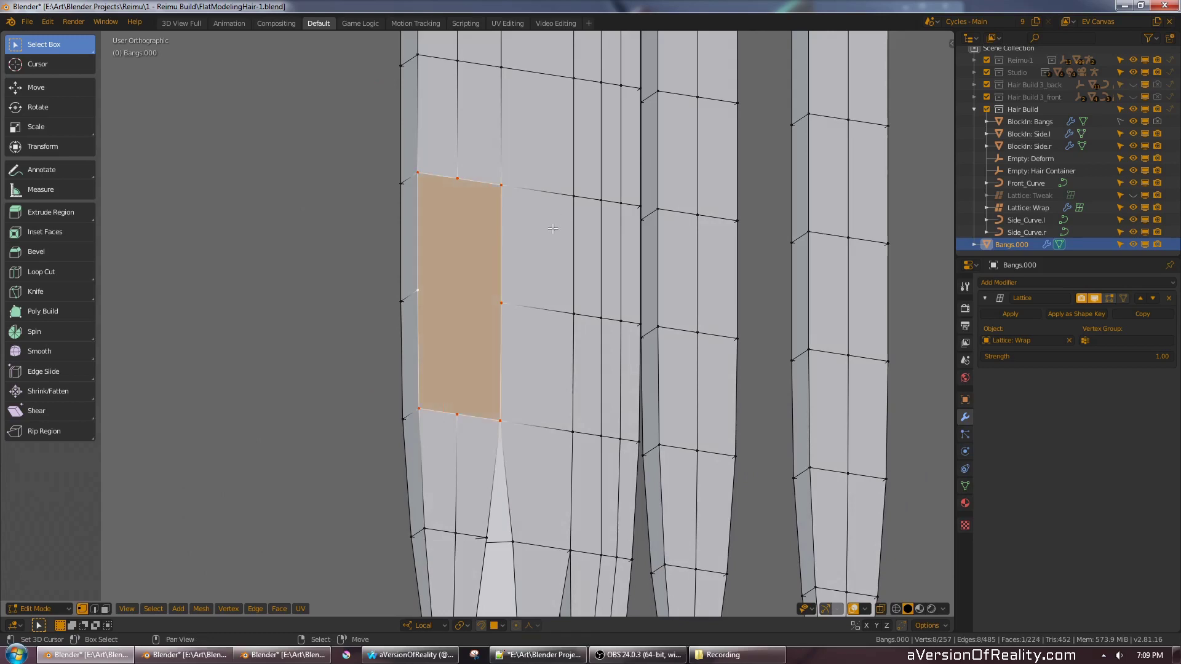
- Knife-cut the filled face in a zigzag through its left, upper, right and lower mid-edge vertices
key(alt+a)
key(k)
click(418, 289)
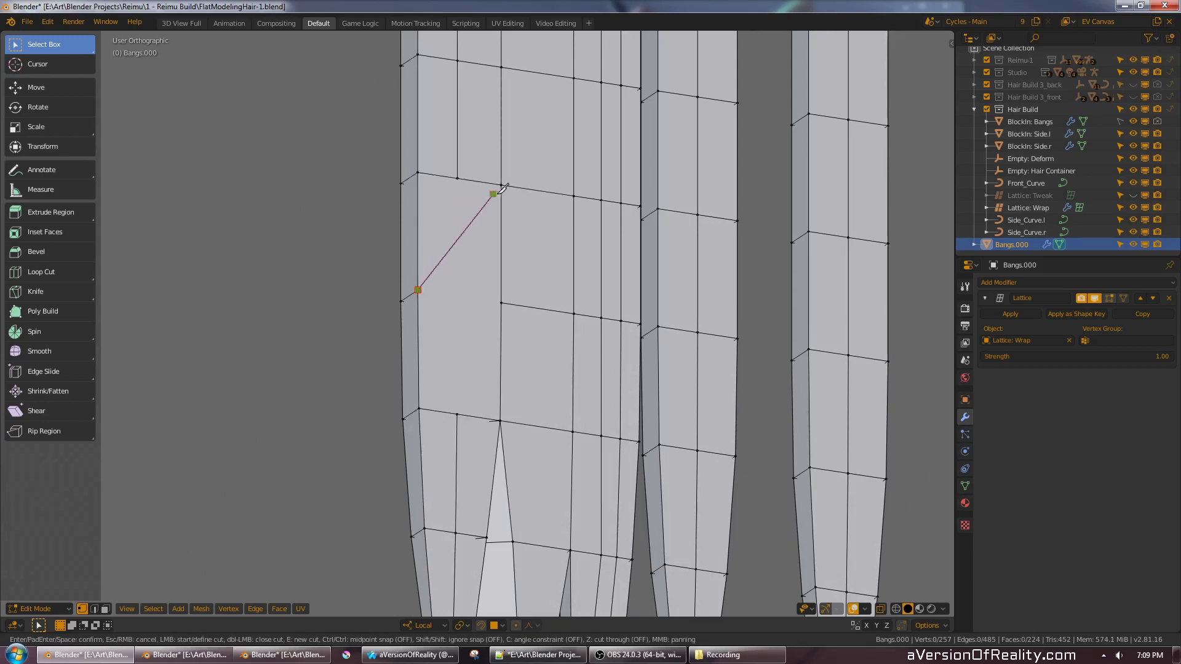
click(457, 179)
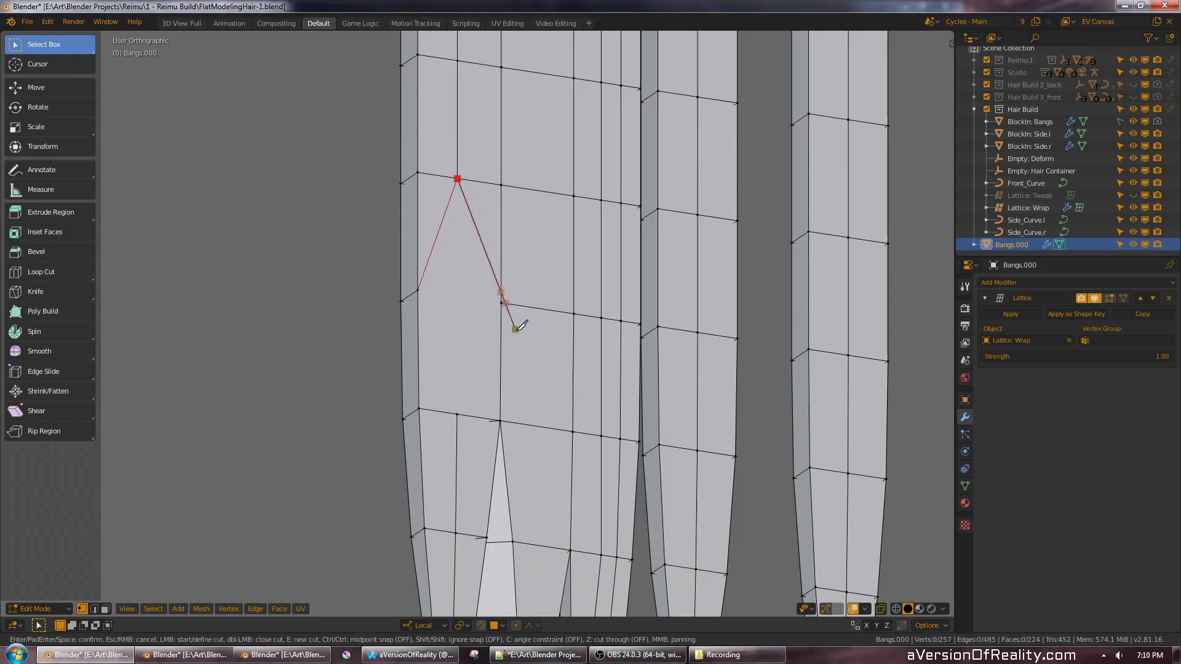
click(501, 303)
click(457, 414)
key(space)
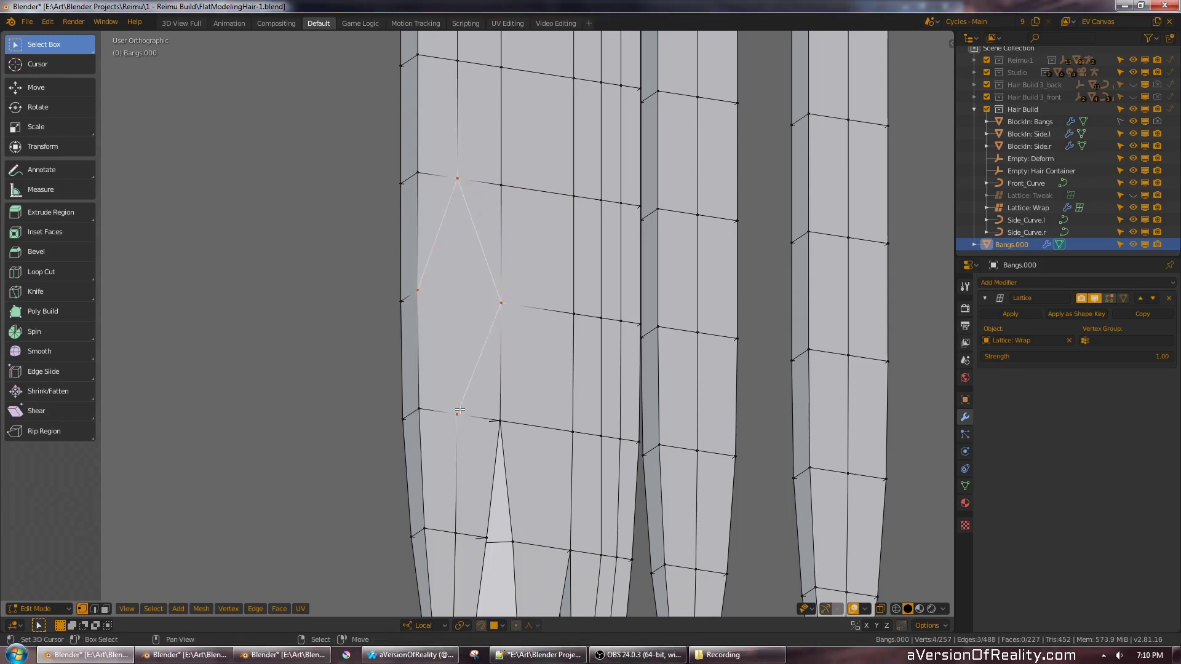
- Select the whole linked clump and show its UV layout in the UV Editor window
middle_drag(555, 242, 555, 257)
key(a)
key(a)
key(a)
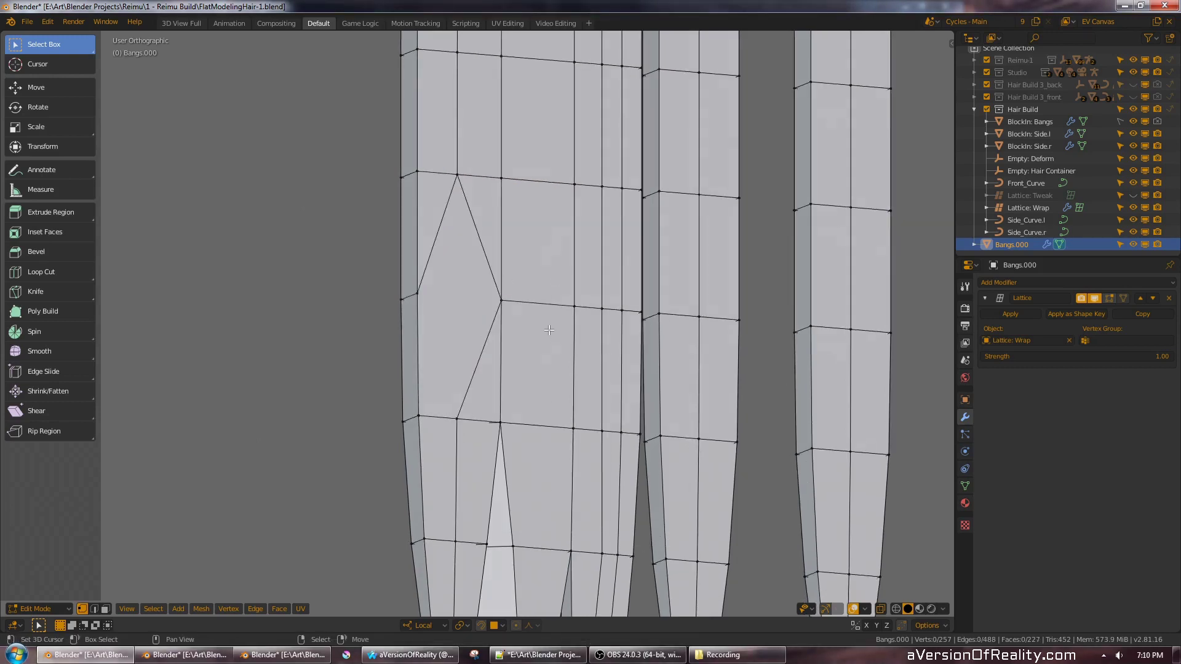
key(l)
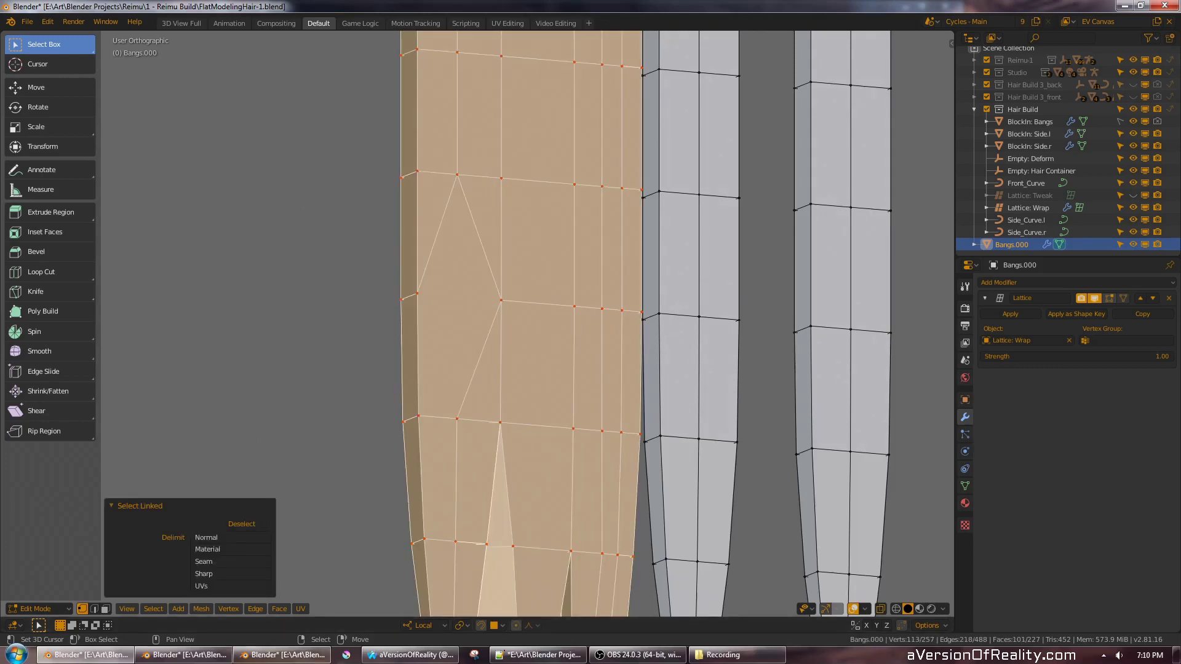
click(286, 655)
scroll(443, 347, up, 2)
- Try to move the UV vertex at the left end of the stretched, crossing UV edges
click(129, 292)
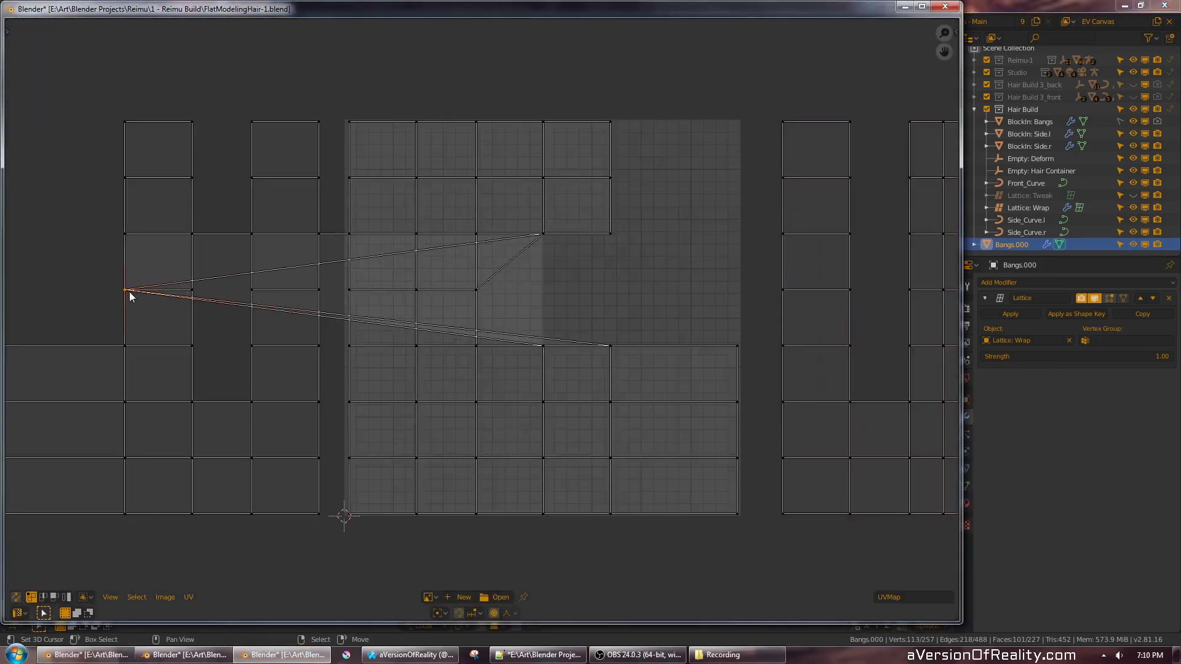
key(g)
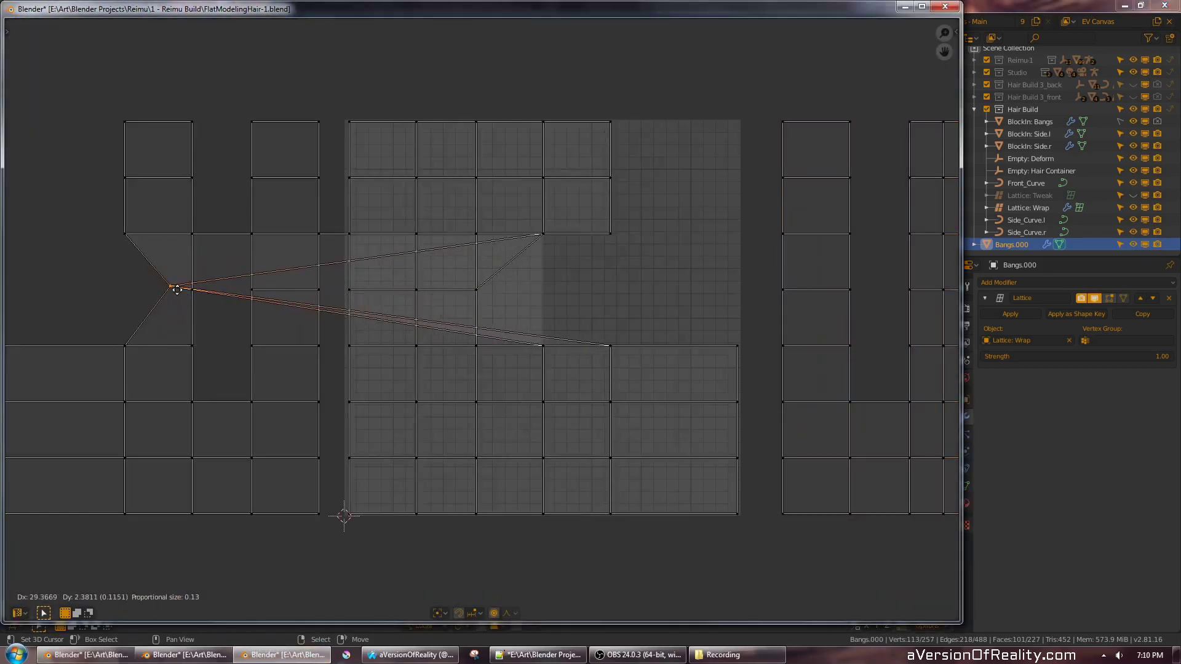
right_click(216, 298)
scroll(495, 280, down, 2)
scroll(496, 280, up, 1)
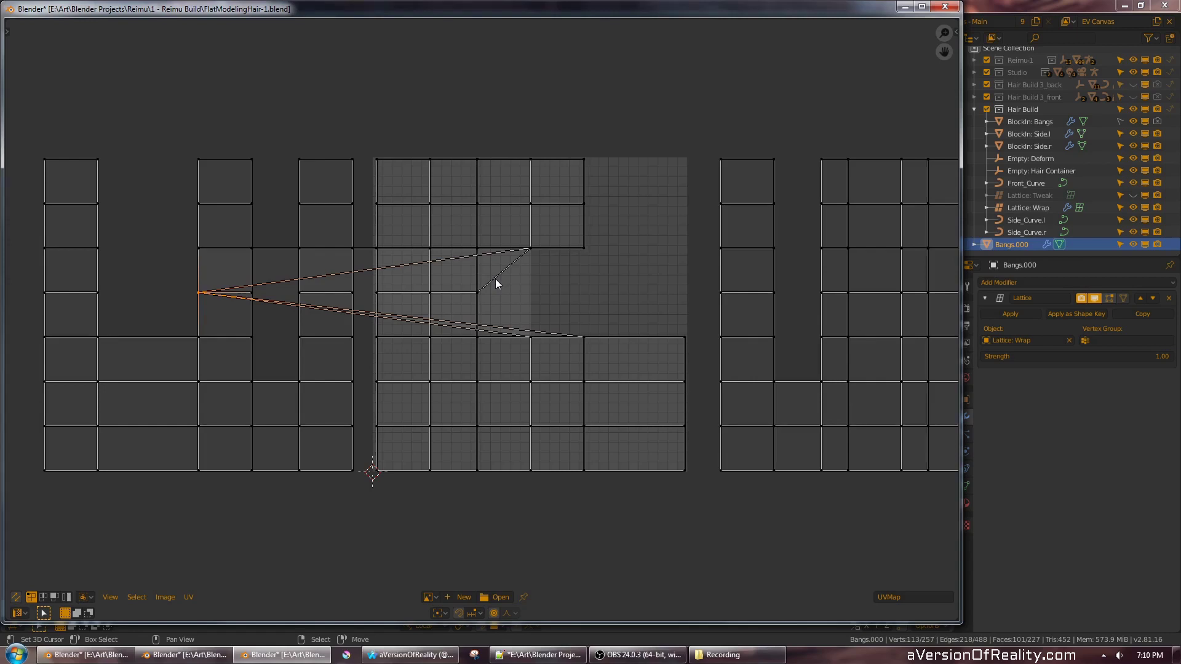
scroll(495, 280, down, 1)
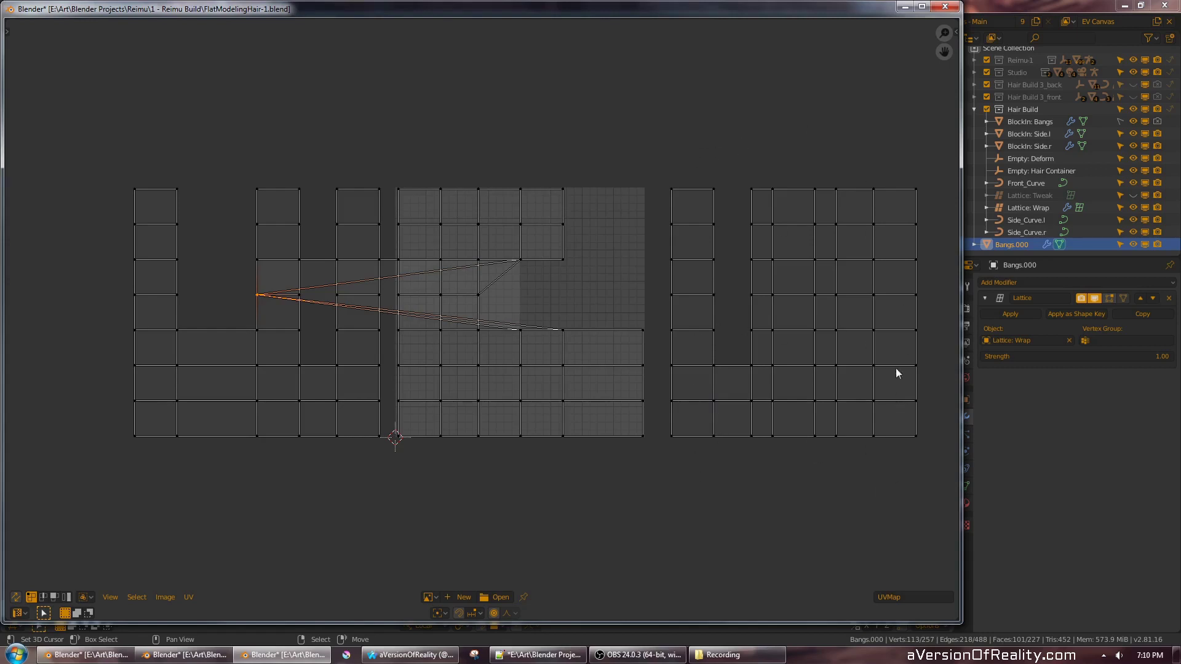
scroll(811, 232, up, 1)
middle_drag(708, 137, 681, 150)
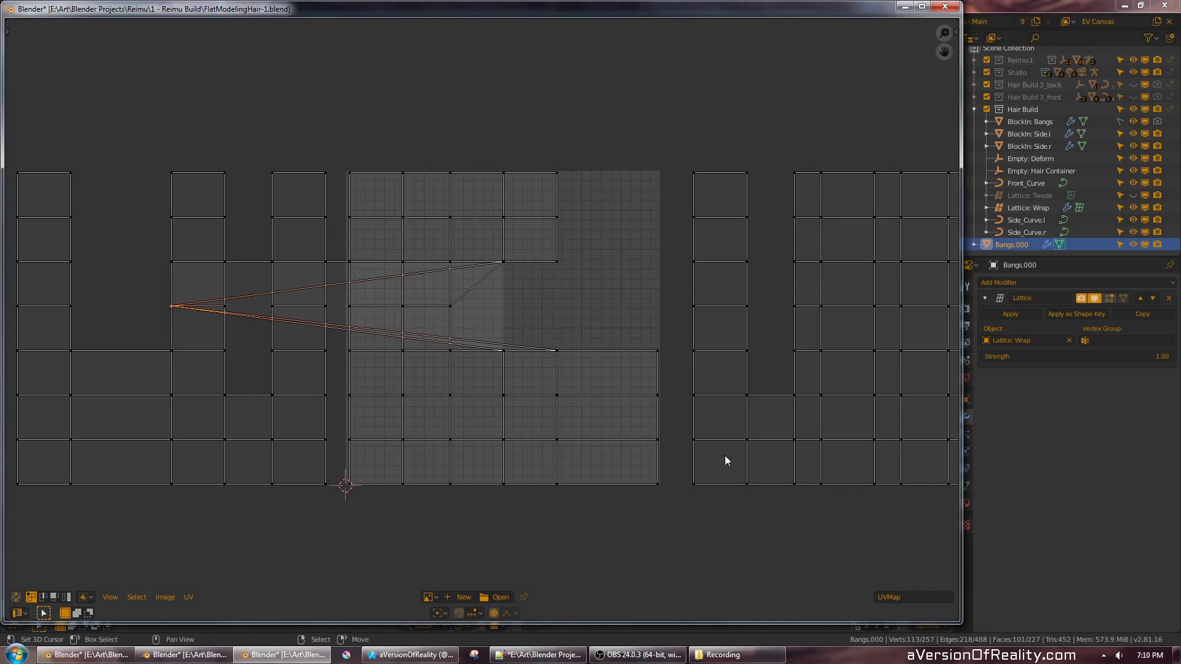
- Return to the 3D viewport and examine the joined clump and the remaining strands from the front
click(999, 12)
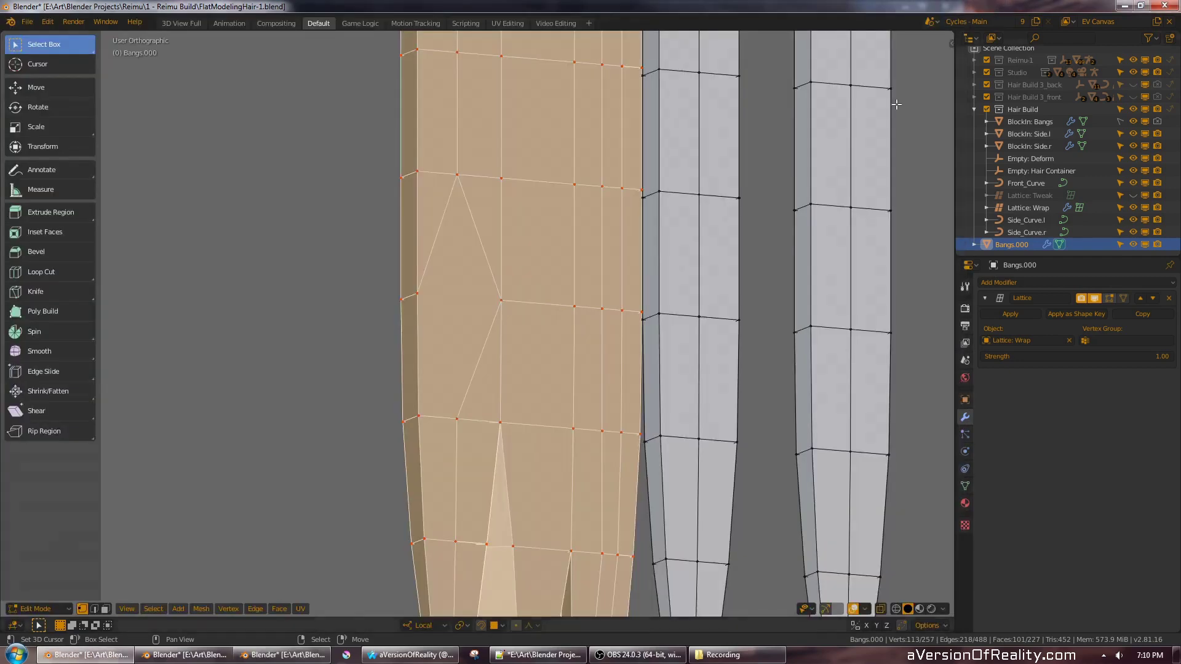
scroll(486, 523, down, 2)
shift+middle_drag(437, 605, 434, 555)
shift+middle_drag(674, 240, 652, 264)
scroll(668, 283, down, 2)
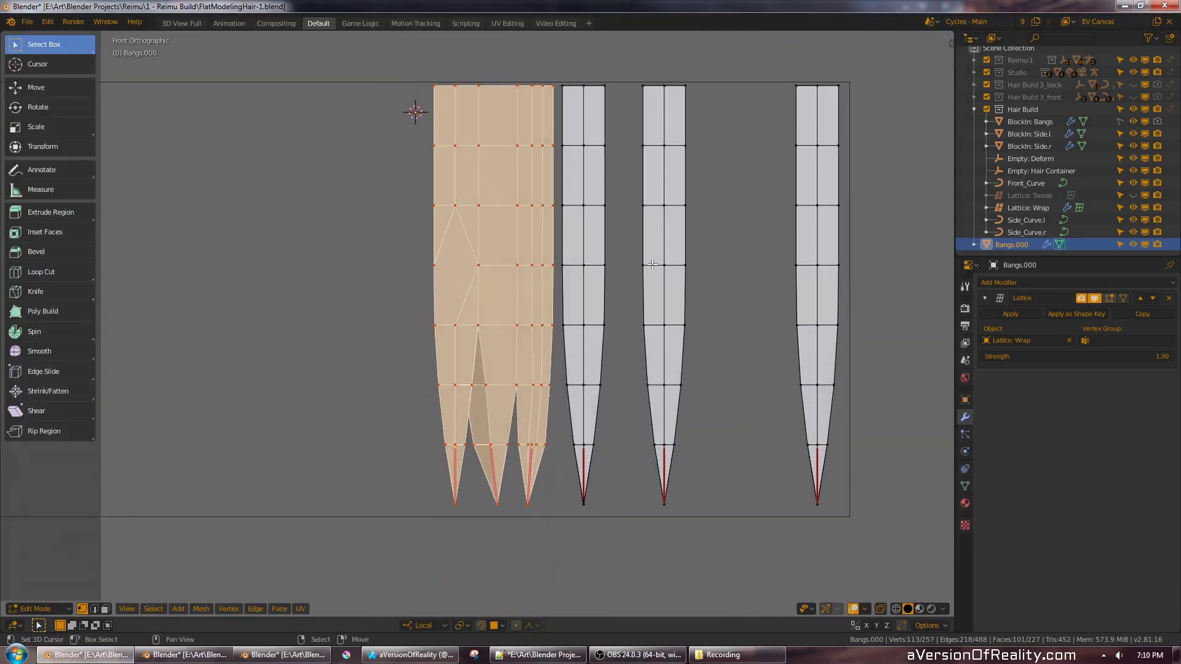
shift+middle_drag(673, 218, 665, 250)
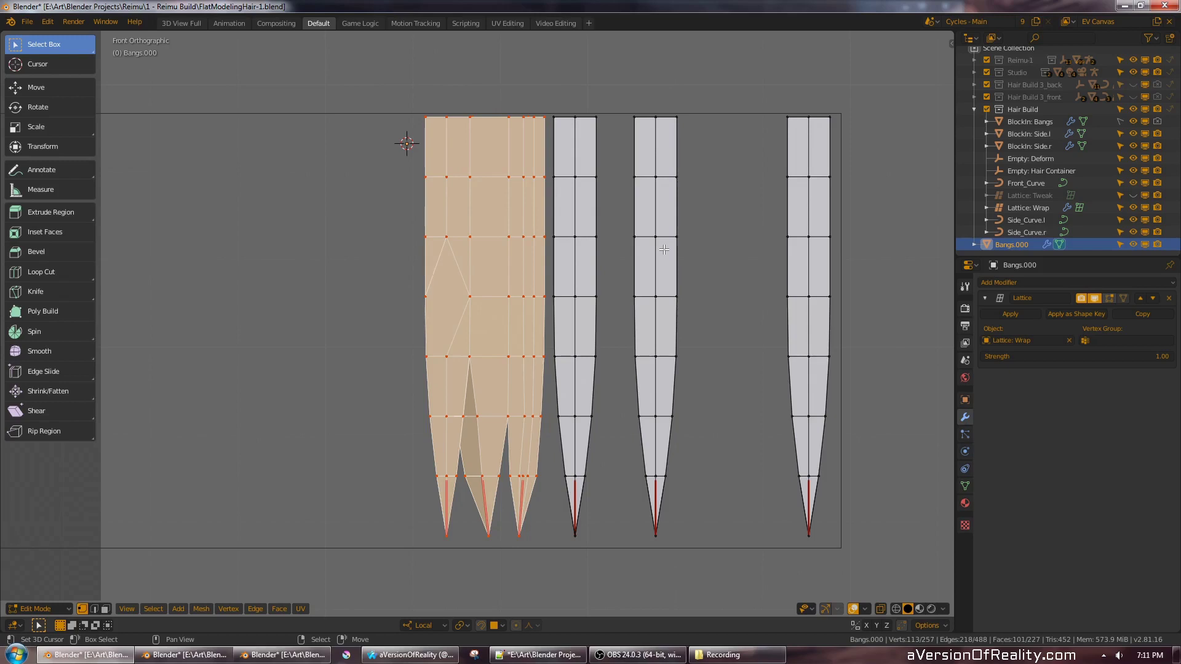
middle_drag(670, 258, 663, 254)
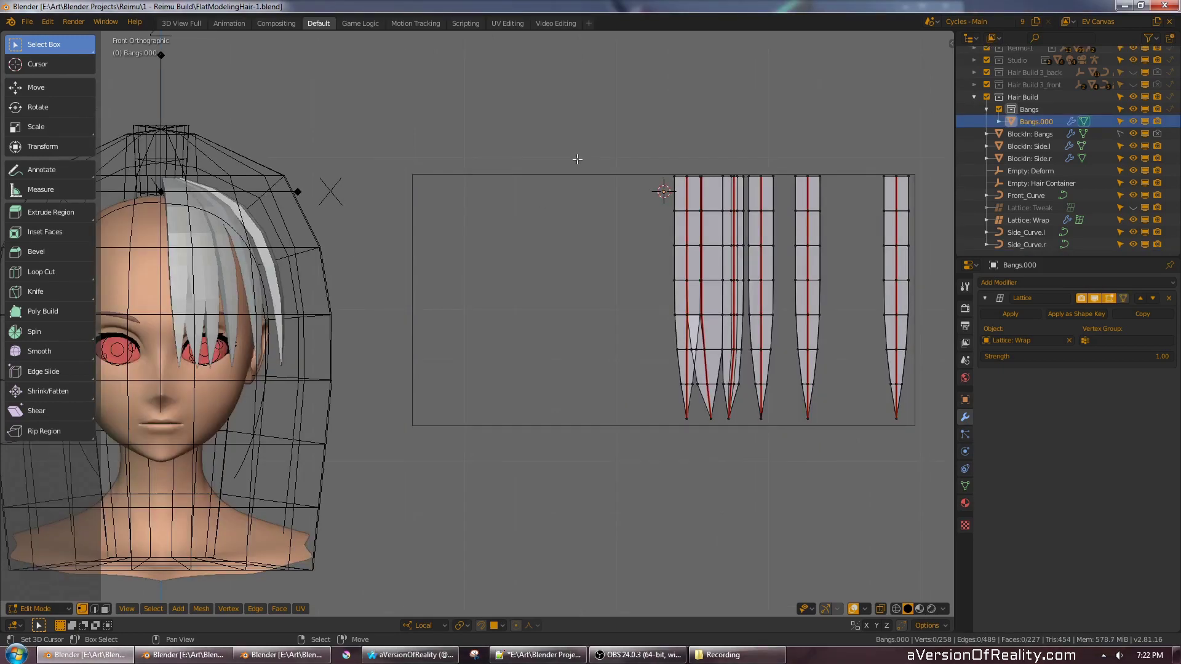
- Duplicate Bangs.000 in place, hide the original in the viewport and enter Edit Mode on the copy
key(Tab)
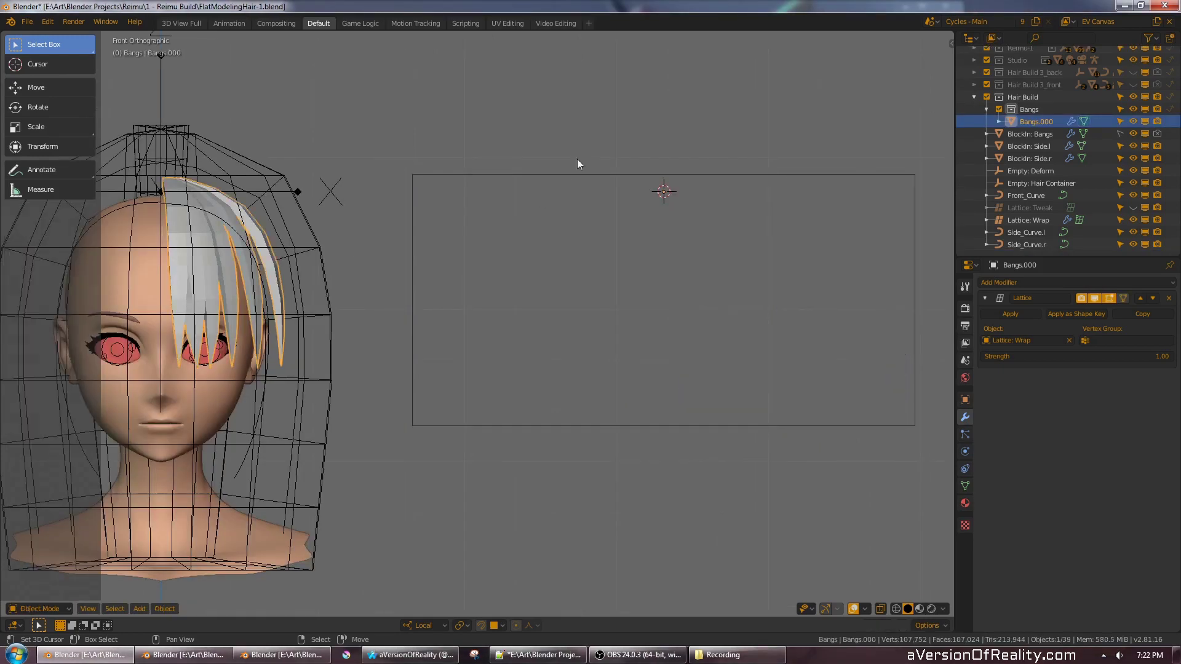
key(shift+d)
right_click(718, 135)
click(1135, 121)
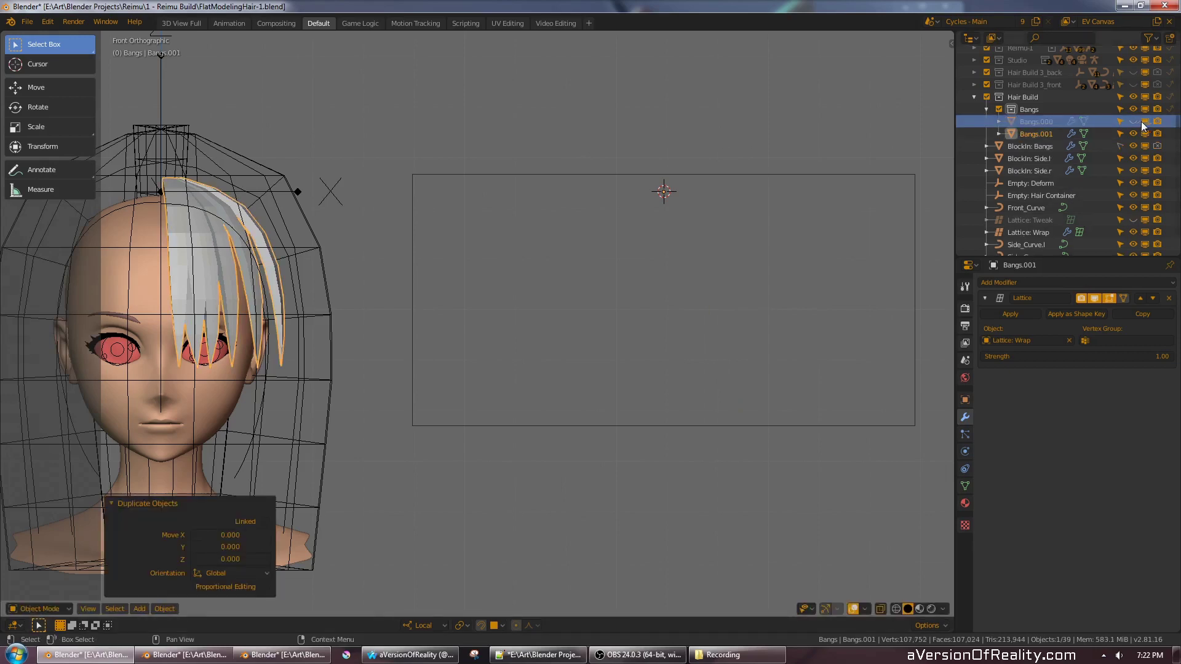
click(1073, 133)
key(Tab)
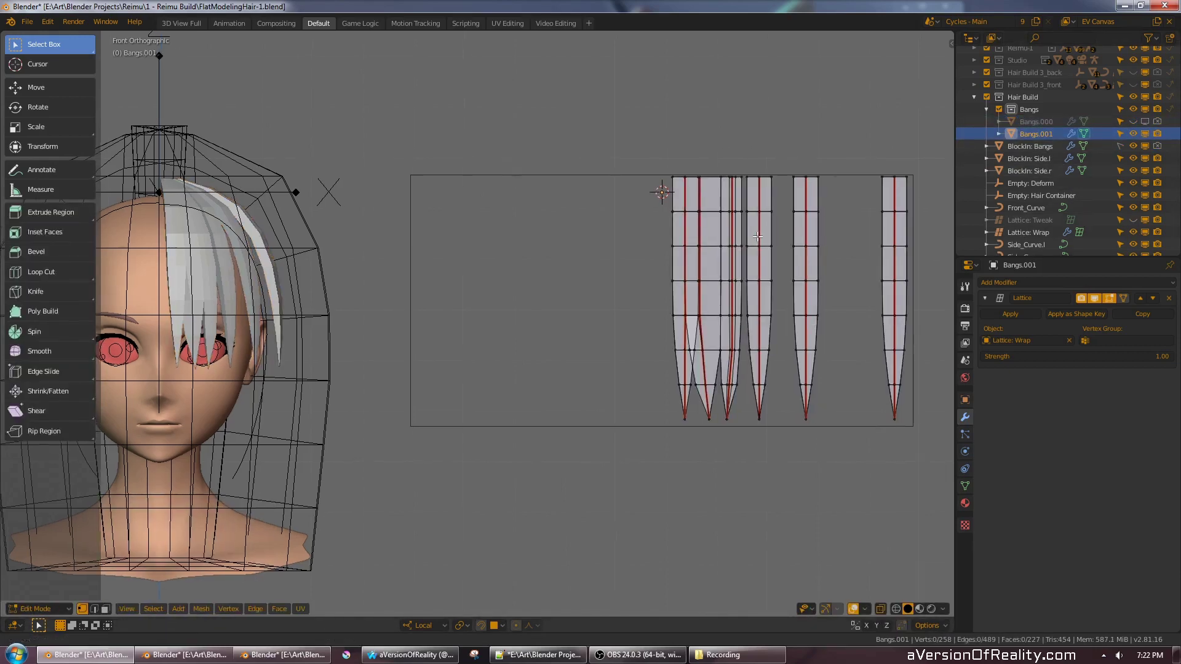
- Frame the clump's split tips and switch the viewport to wireframe shading
shift+middle_drag(758, 236, 538, 218)
scroll(541, 307, up, 3)
shift+middle_drag(551, 428, 611, 350)
scroll(611, 350, up, 2)
key(z)
click(521, 351)
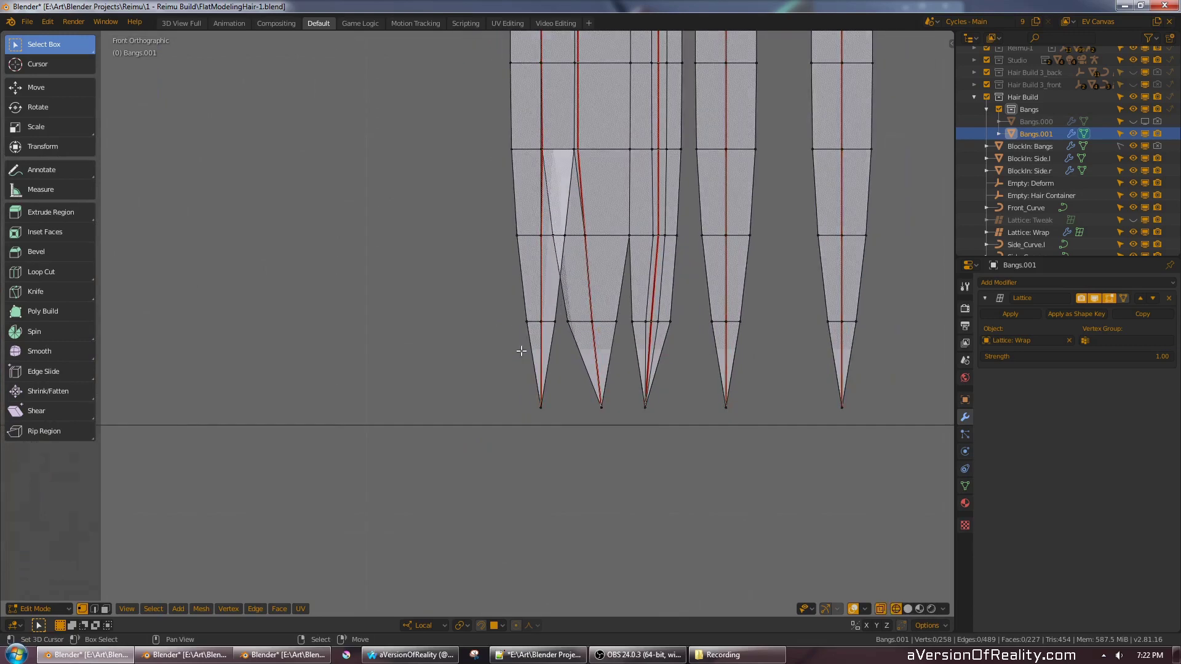
- Select the end vertices of the clump's second tip and enable connected proportional editing with Smooth falloff
scroll(593, 449, down, 2)
key(c)
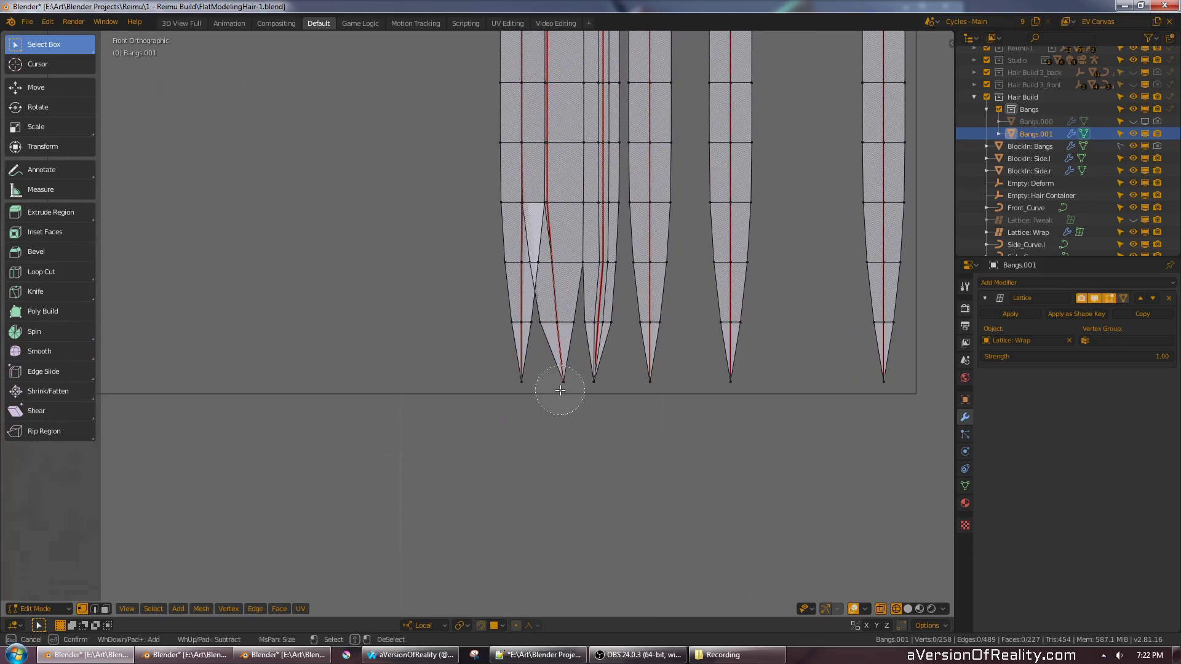
scroll(559, 411, down, 3)
click(559, 409)
right_click(560, 411)
key(o)
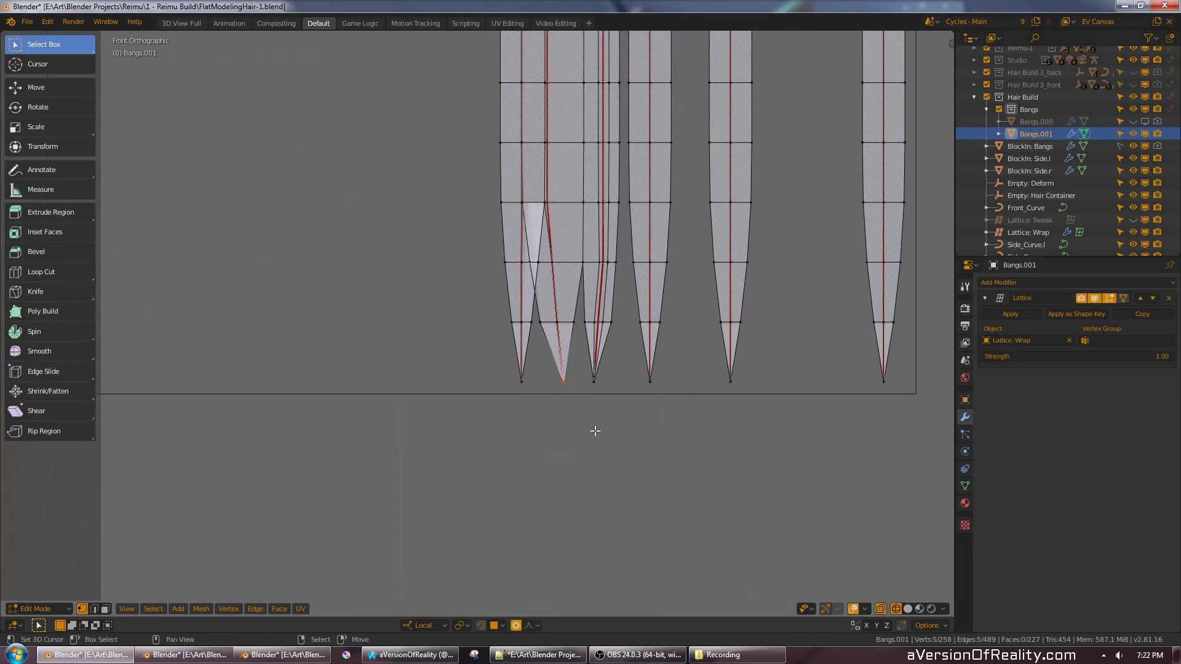
click(532, 625)
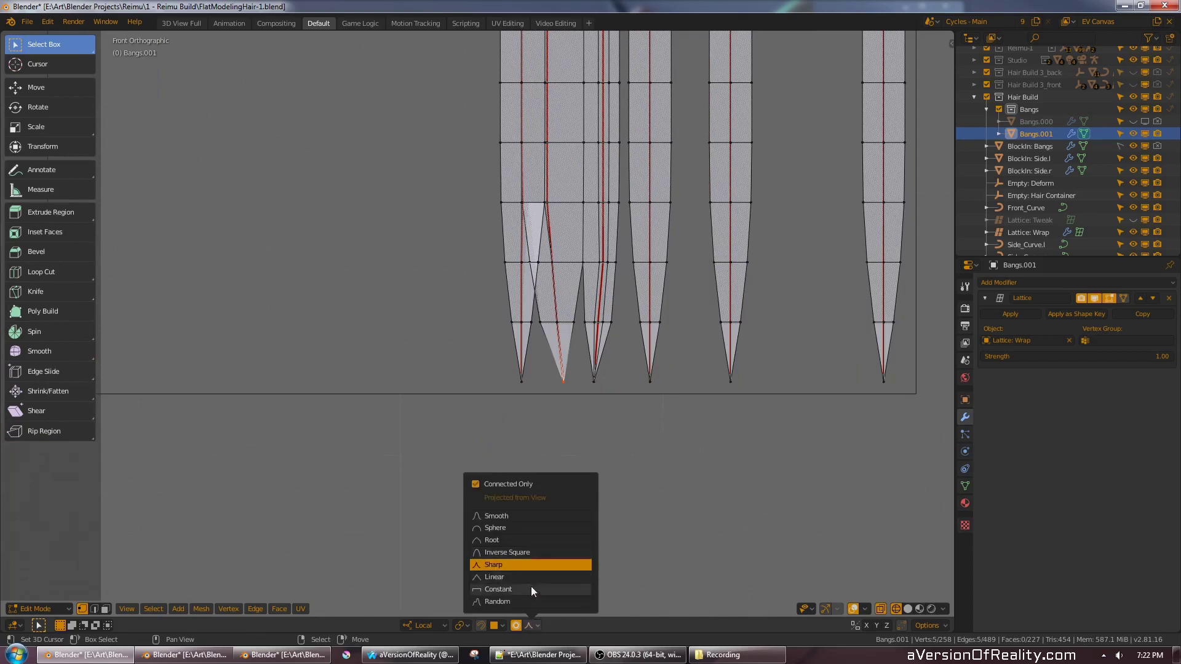
click(543, 518)
- Move the second tip -0.012 in X toward the first tip, using a proportional size of about 0.044
scroll(529, 430, down, 3)
scroll(525, 431, up, 2)
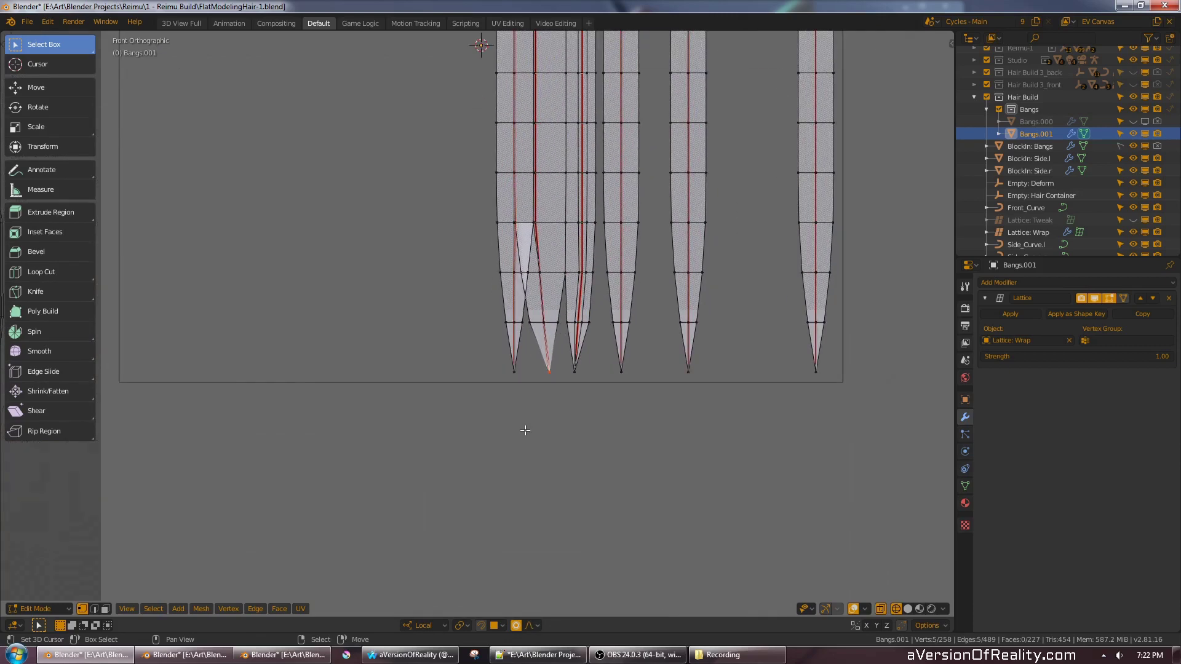
key(g)
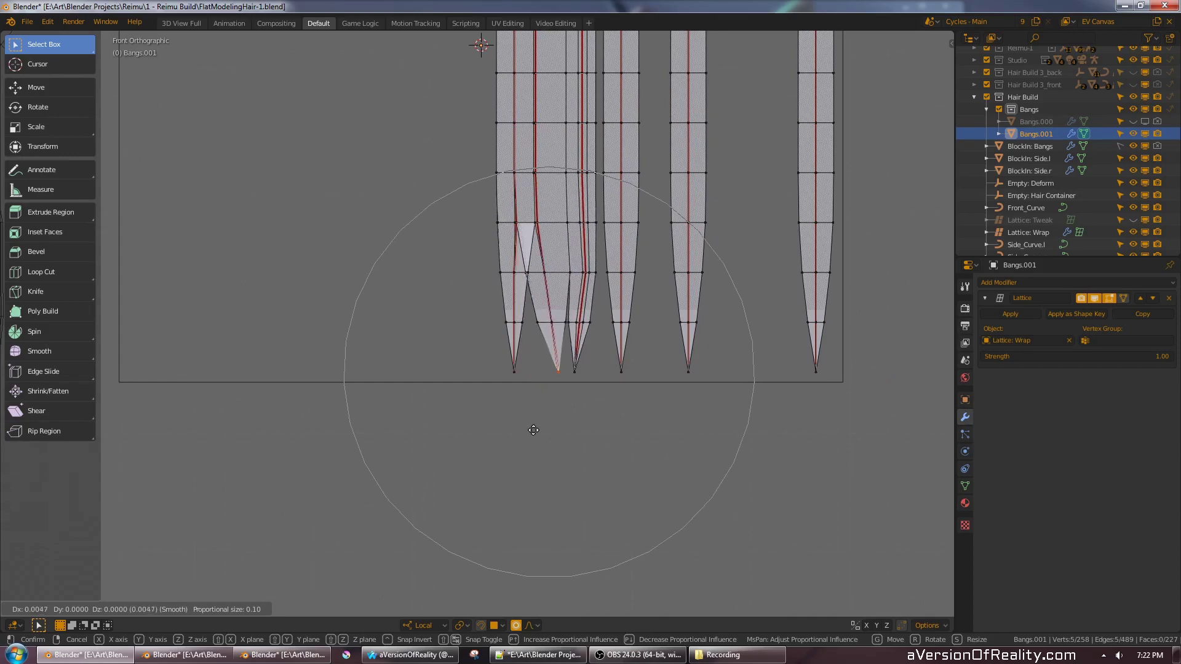
scroll(532, 430, up, 10)
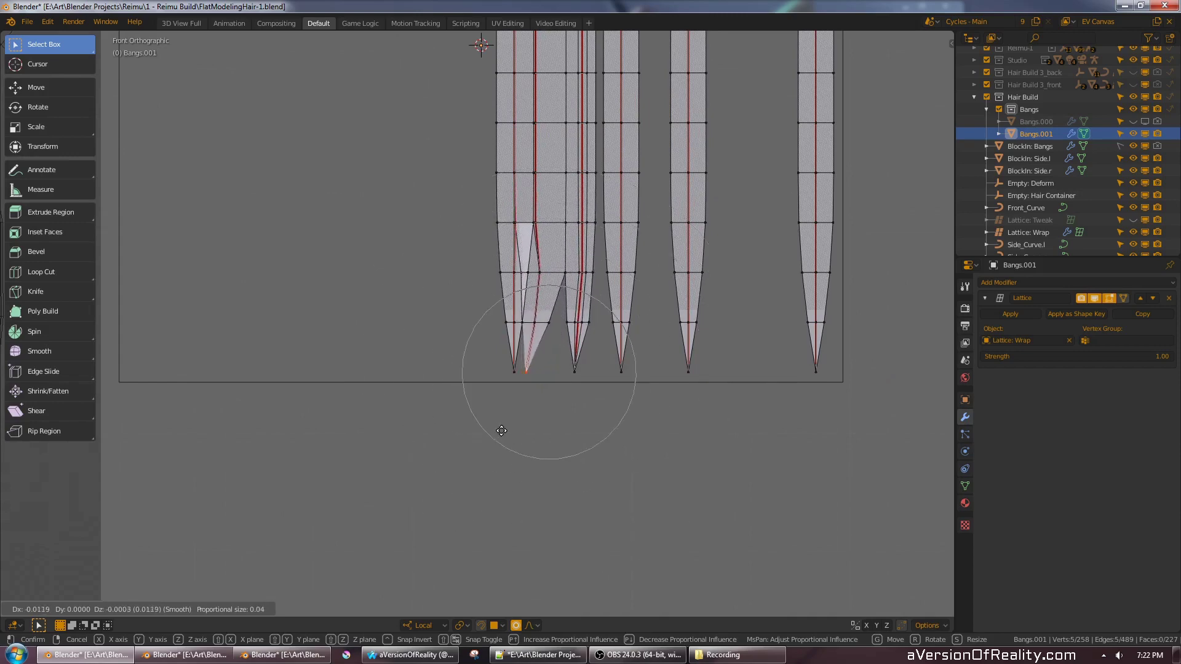
click(502, 430)
- Show the lattice deformation on the edit cage and inspect the moved tip against the face in solid shading
scroll(461, 381, down, 3)
shift+middle_drag(326, 319, 583, 271)
click(1123, 299)
scroll(622, 309, up, 2)
key(z)
click(733, 309)
scroll(676, 314, up, 3)
key(g)
key(x)
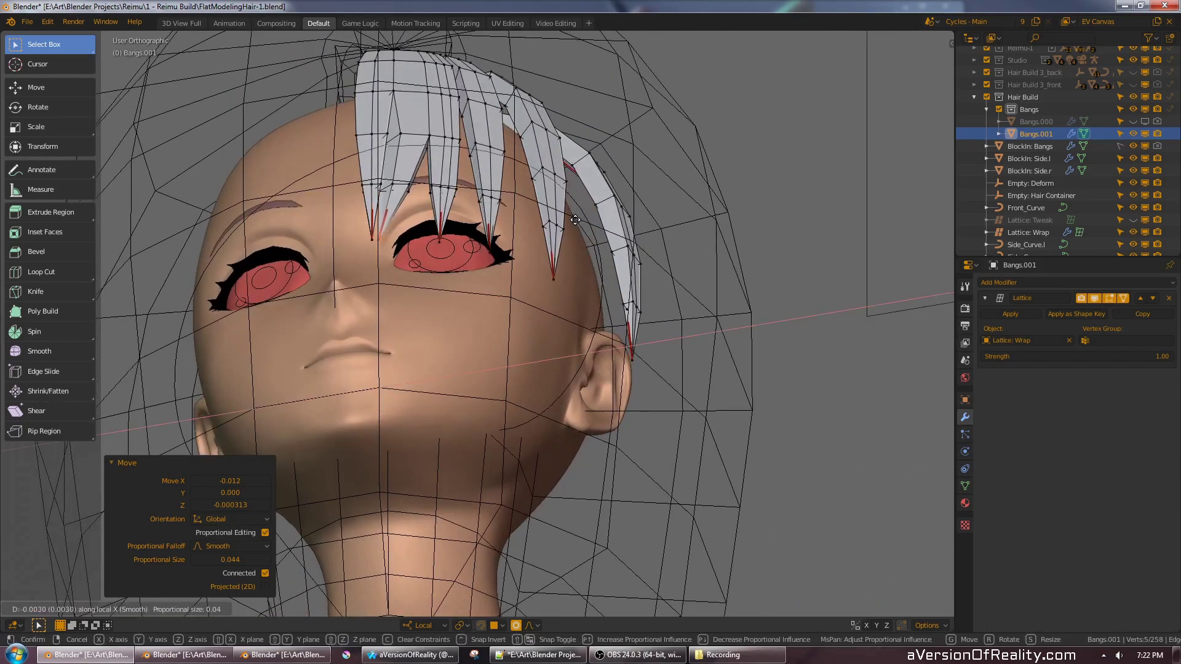
right_click(586, 219)
key(g)
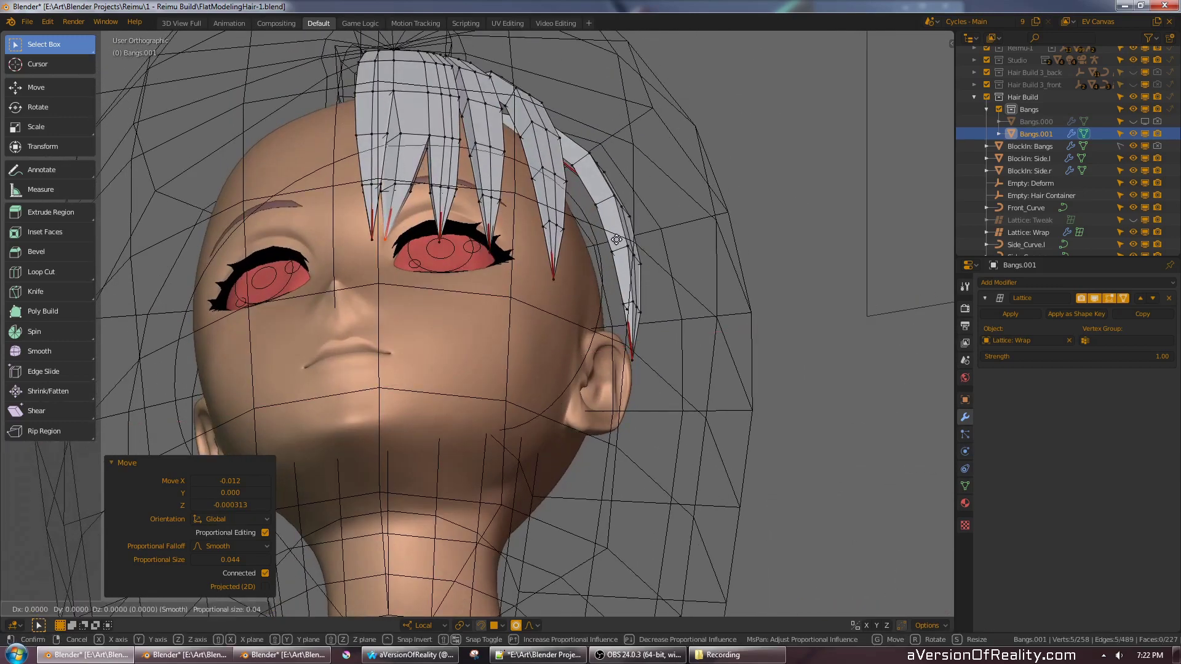
key(y)
key(y)
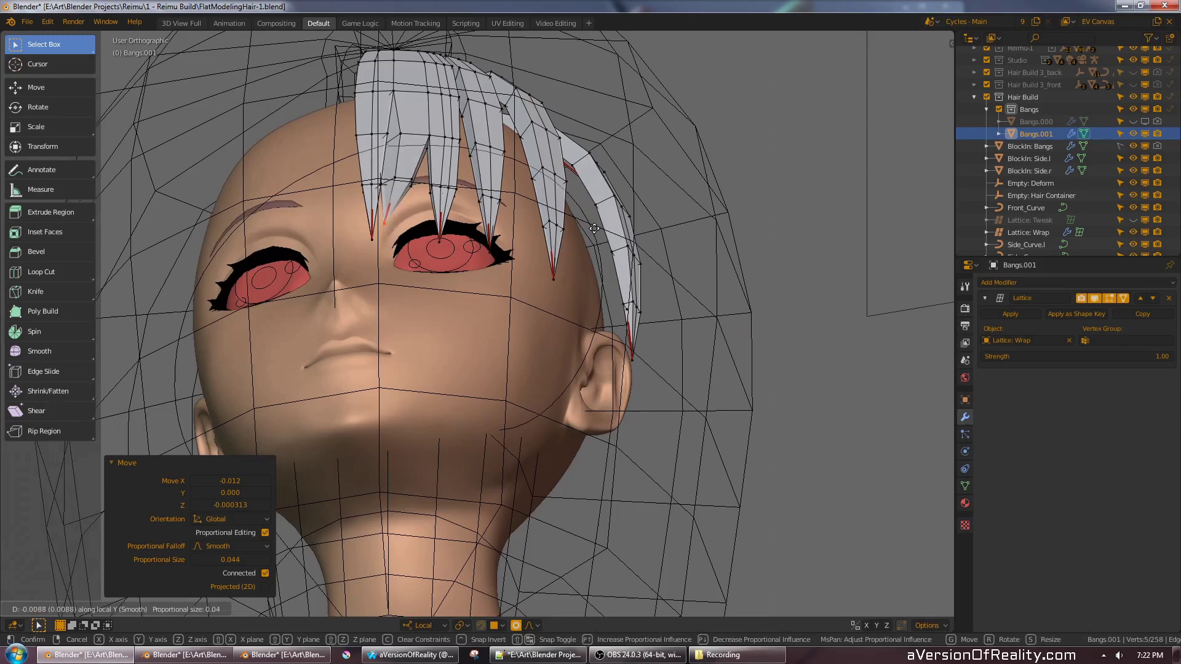
right_click(602, 249)
- Merge the facing vertices of the first two strands at the top of the gap between their tips
scroll(602, 249, up, 1)
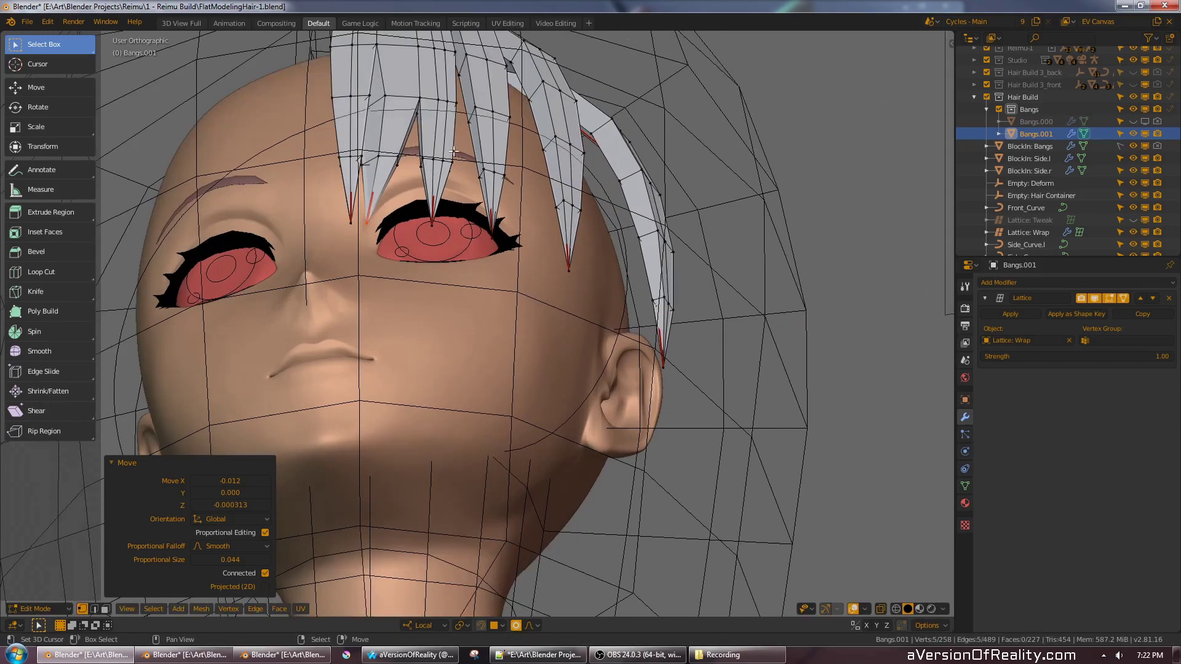
right_click(395, 101)
middle_drag(395, 98, 501, 212)
scroll(501, 212, up, 2)
key(z)
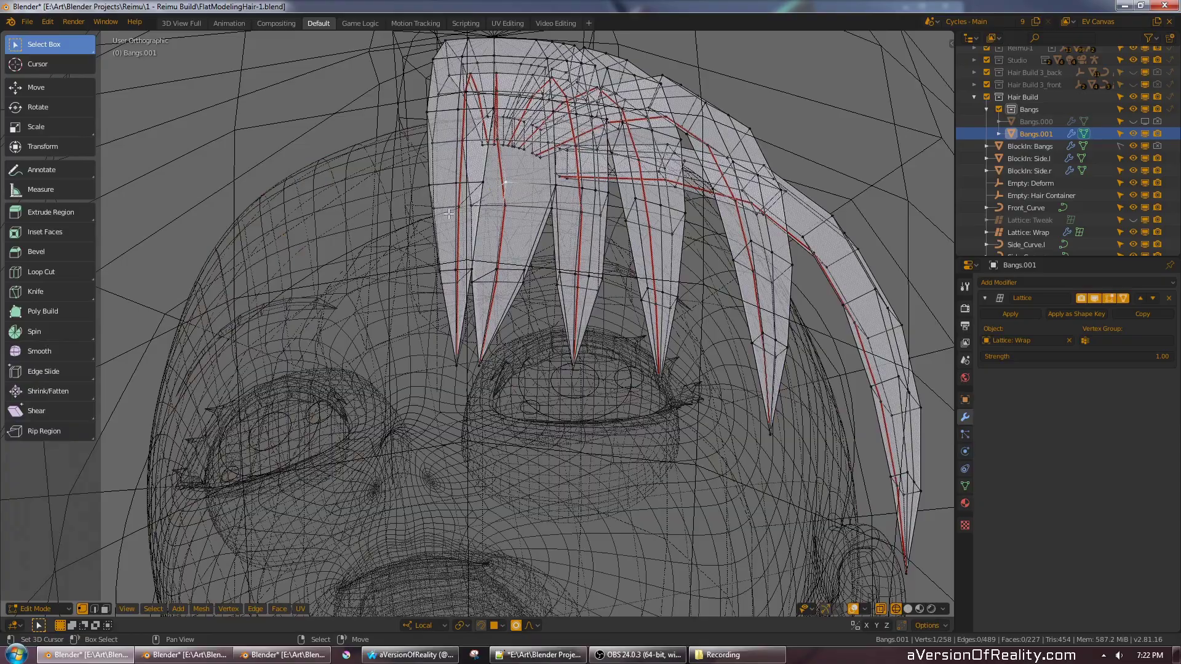
shift+right_click(484, 183)
shift+right_click(472, 205)
shift+right_click(459, 207)
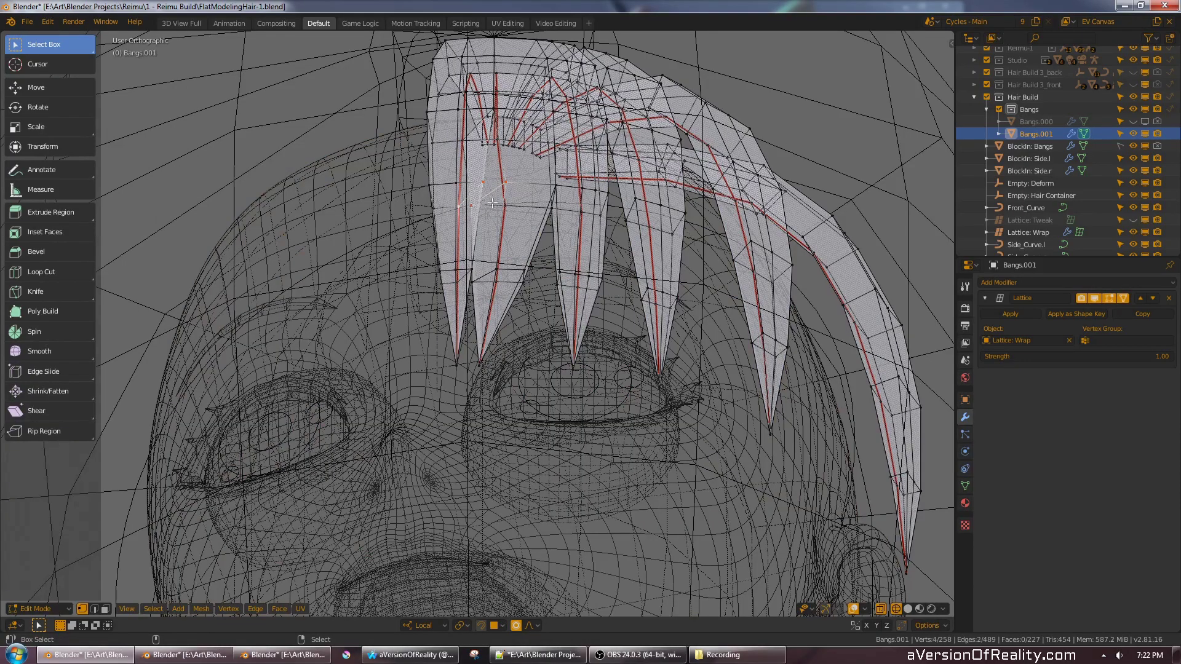
mouse_move(492, 203)
middle_down()
mouse_move(486, 311)
mouse_move(481, 298)
mouse_move(351, 263)
middle_up()
key(F3)
click(560, 320)
- Turn off the lattice's edit cage display and delete the leftover face between the first two strands, just above their split
key(3)
right_click(475, 296)
key(z)
middle_drag(408, 209, 461, 160)
click(1122, 300)
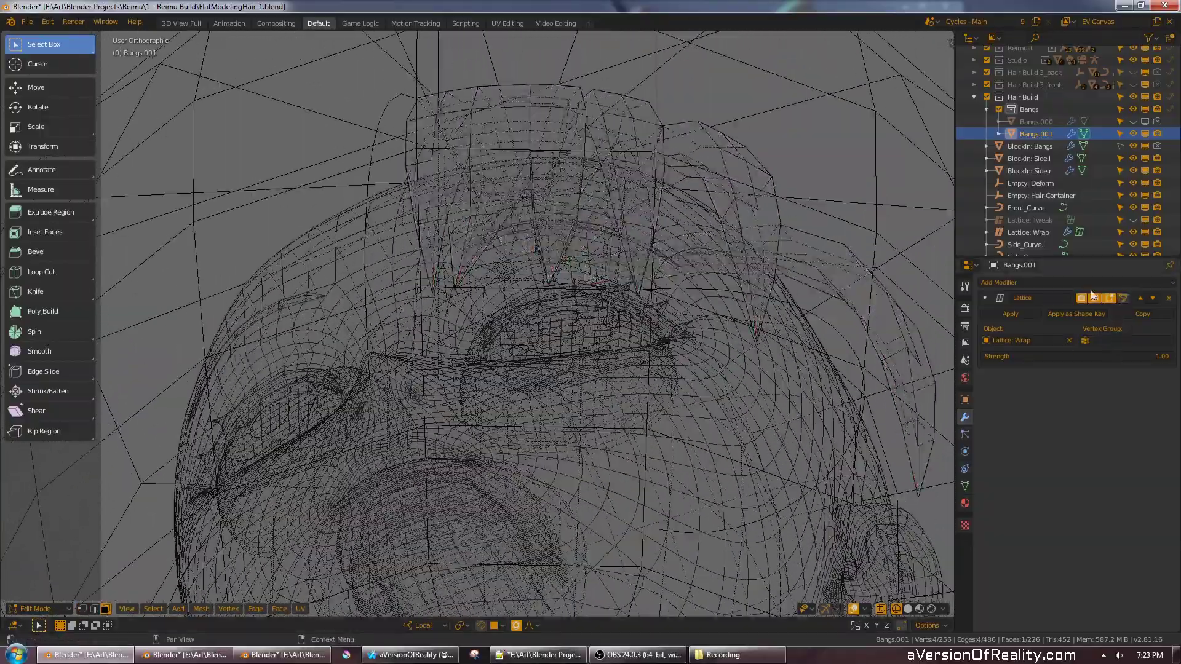
scroll(736, 299, down, 6)
middle_drag(736, 298, 818, 322)
shift+middle_drag(818, 323, 432, 329)
shift+middle_drag(789, 344, 617, 304)
scroll(617, 304, up, 2)
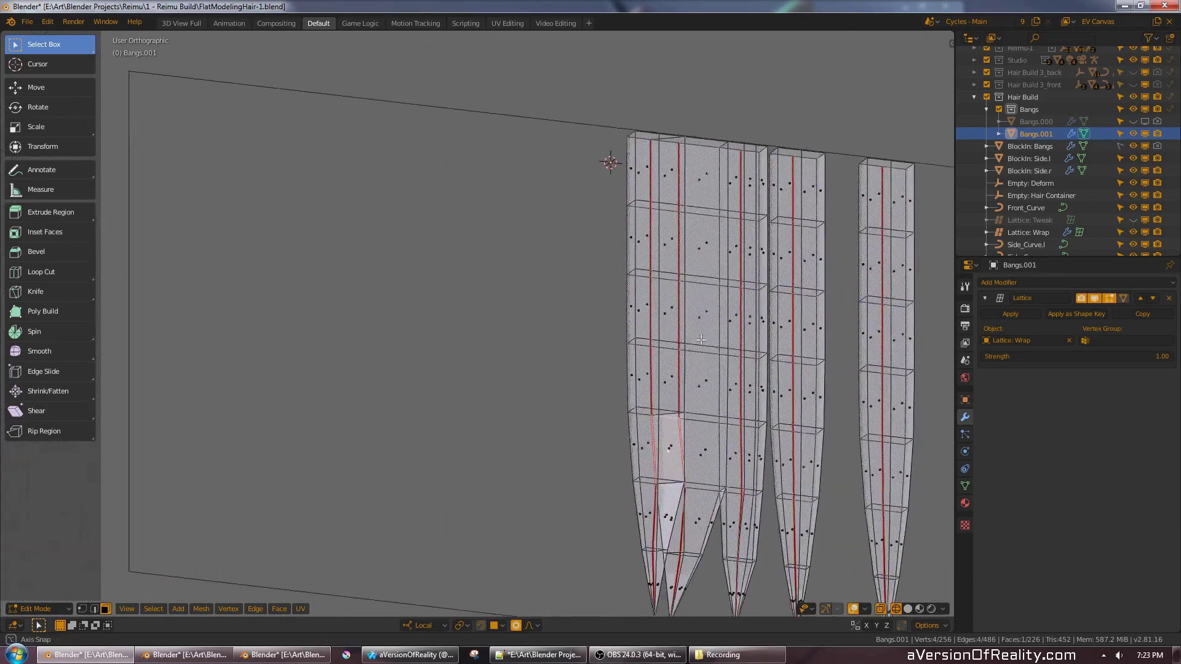
middle_drag(667, 534, 672, 515)
shift+middle_drag(673, 515, 766, 339)
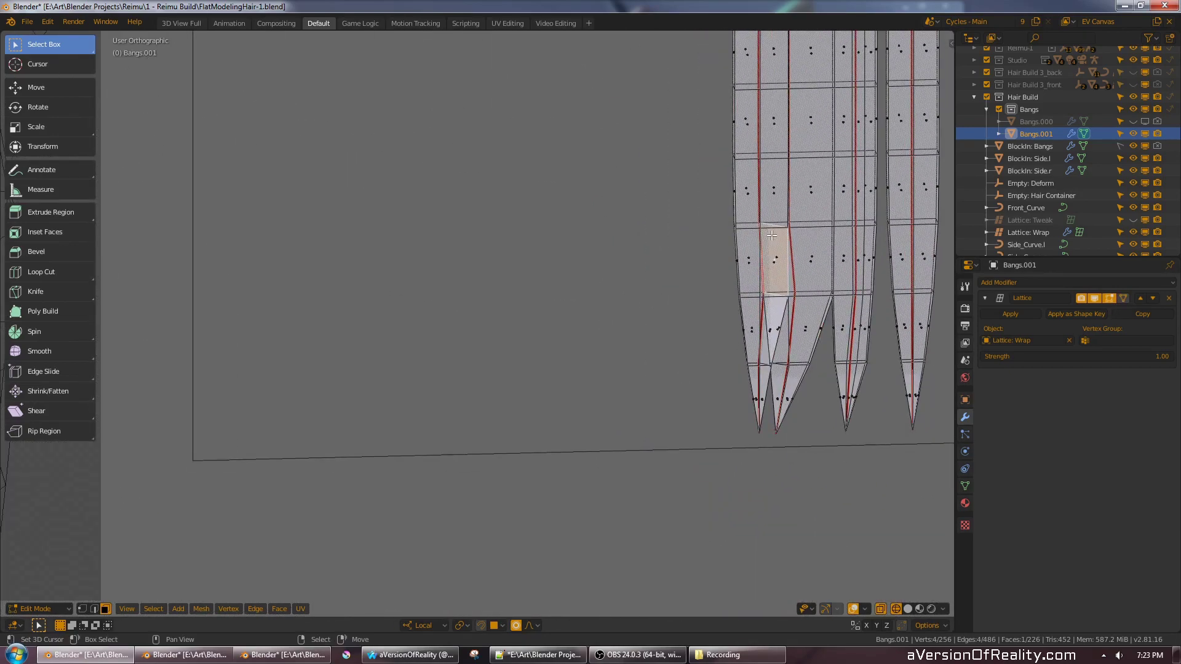
key(KP_Decimal)
key(x)
click(759, 261)
scroll(524, 257, down, 4)
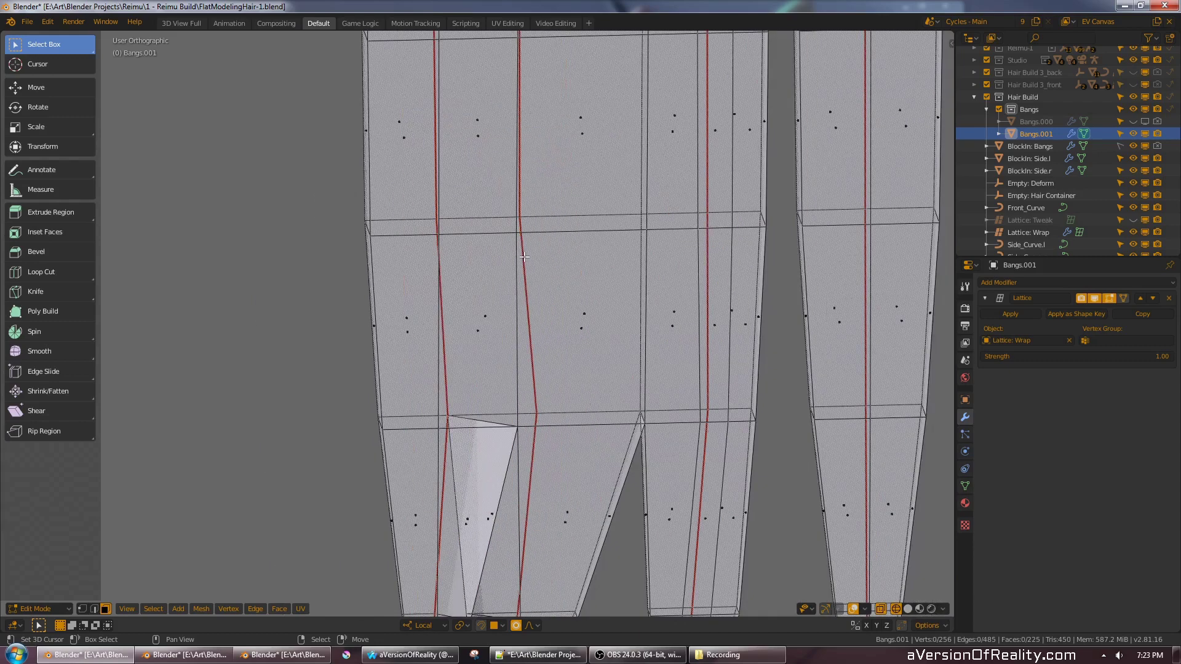
- Move the vertex at the top of the split between the first two tips -0.001 along local X
key(z)
click(466, 263)
scroll(467, 265, down, 4)
key(KP_1)
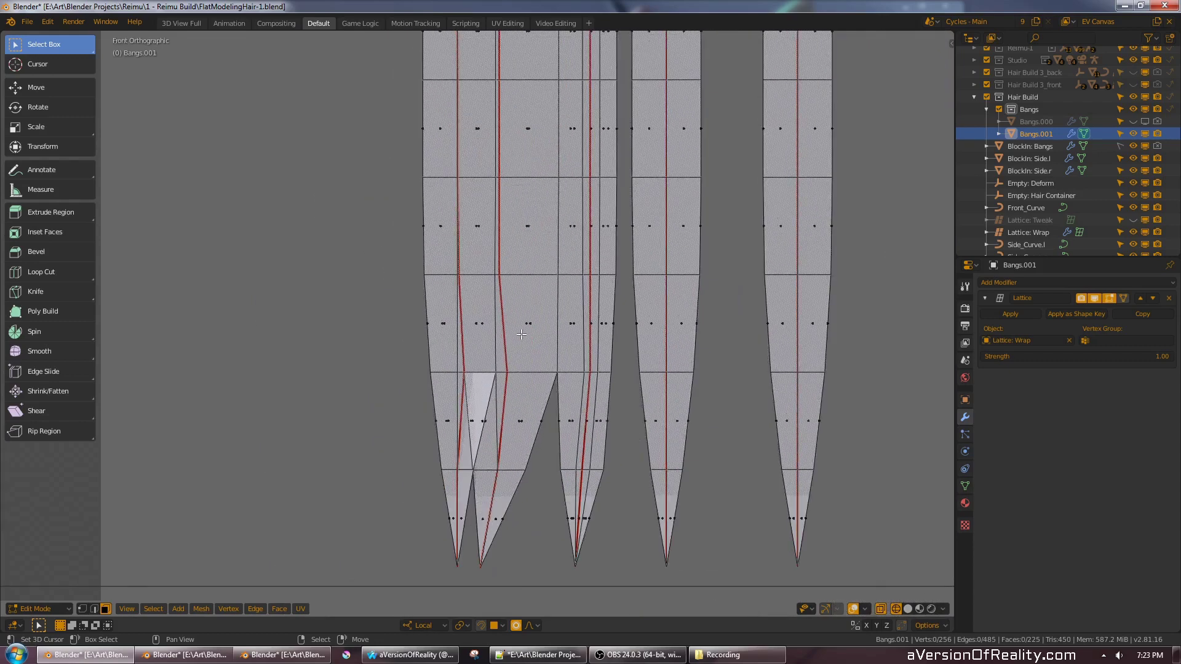
right_click(497, 371)
shift+middle_drag(532, 363, 532, 316)
key(g)
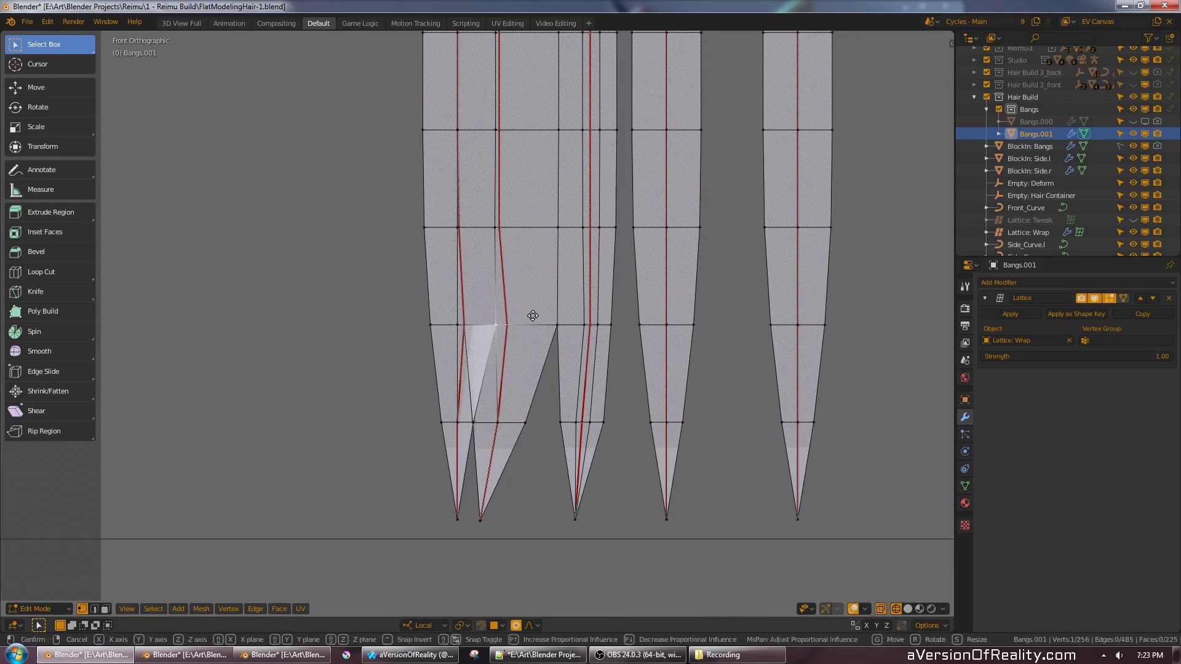
key(x)
click(528, 315)
key(z)
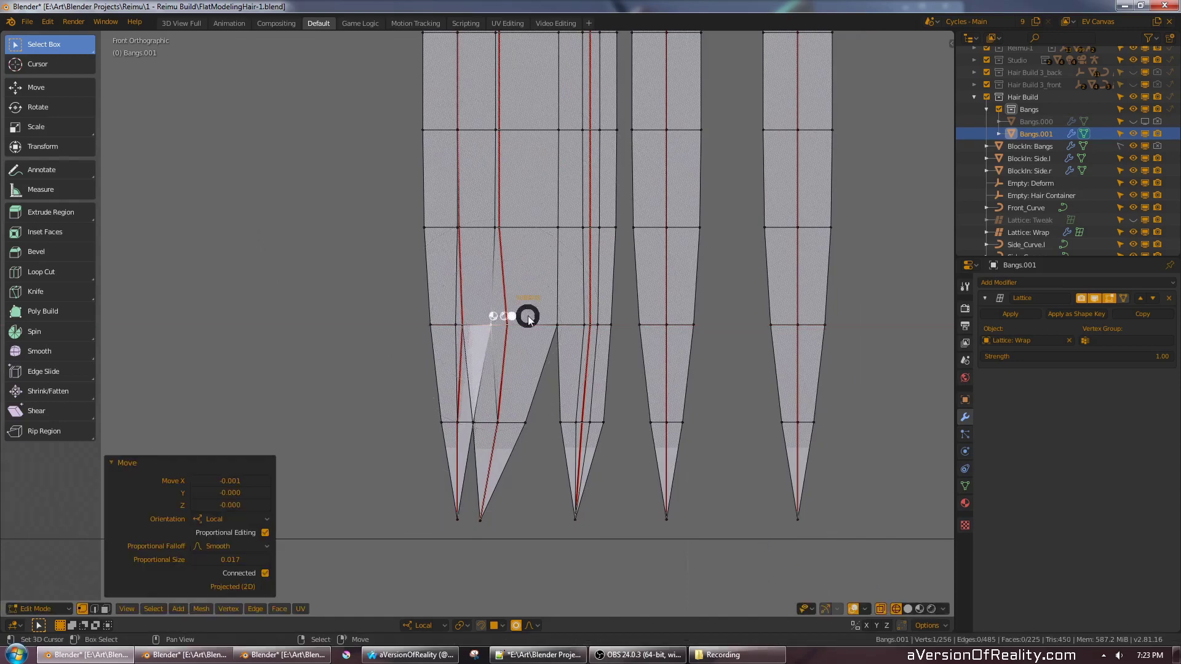
click(566, 317)
- Add a single loop cut around the second tip, about midway along its segment below the split
right_click(511, 325)
scroll(532, 303, down, 3)
key(z)
click(578, 302)
scroll(569, 302, down, 1)
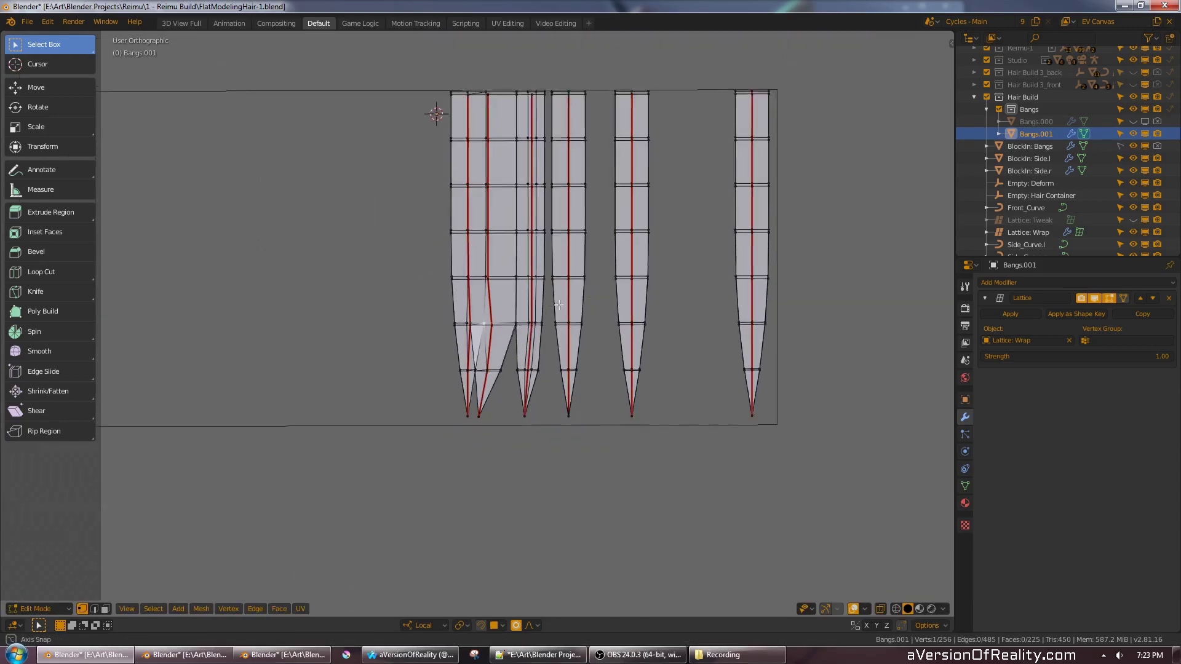
mouse_move(564, 301)
middle_down()
mouse_move(565, 396)
mouse_move(563, 316)
middle_up()
scroll(476, 324, up, 2)
alt+right_click(499, 388)
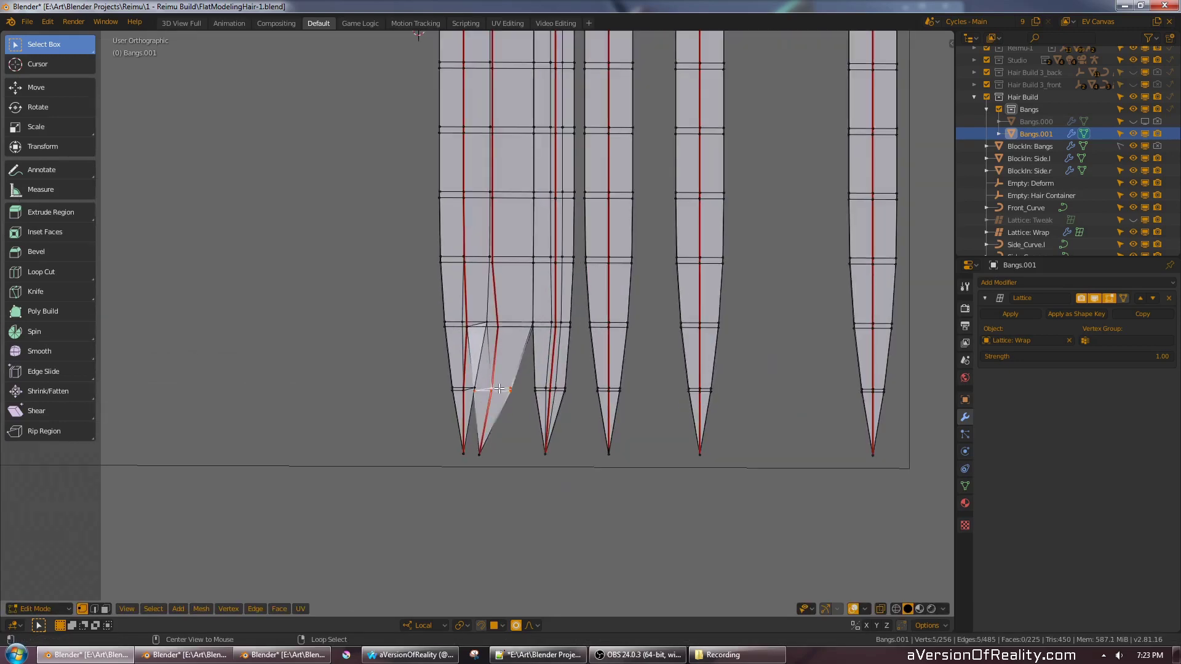
key(ctrl+r)
click(518, 364)
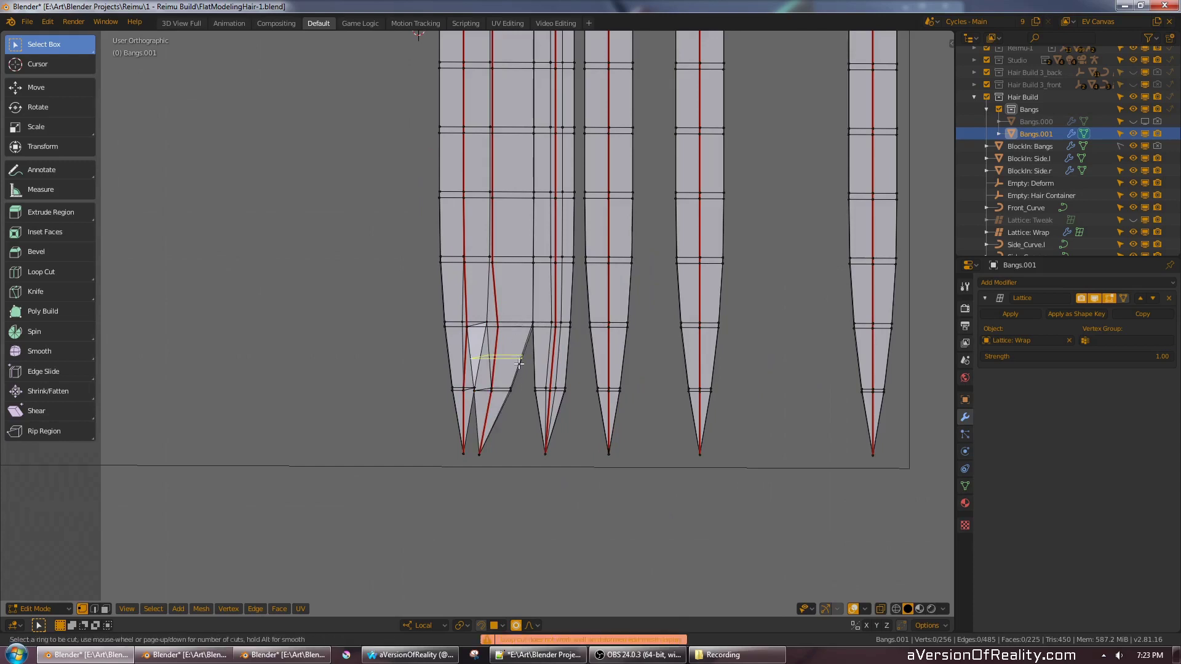
click(519, 363)
key(KP_1)
scroll(501, 353, up, 2)
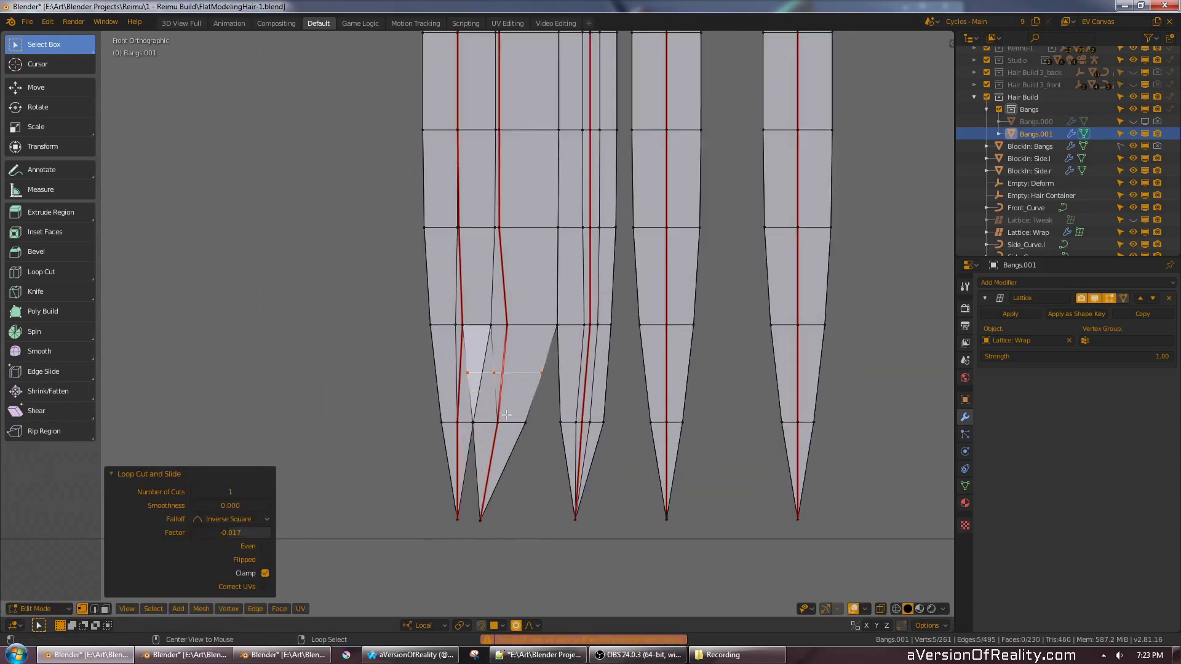
- Slide the second tip's lower edge loop down toward its point
alt+right_click(514, 421)
key(g)
key(g)
click(530, 426)
key(alt+a)
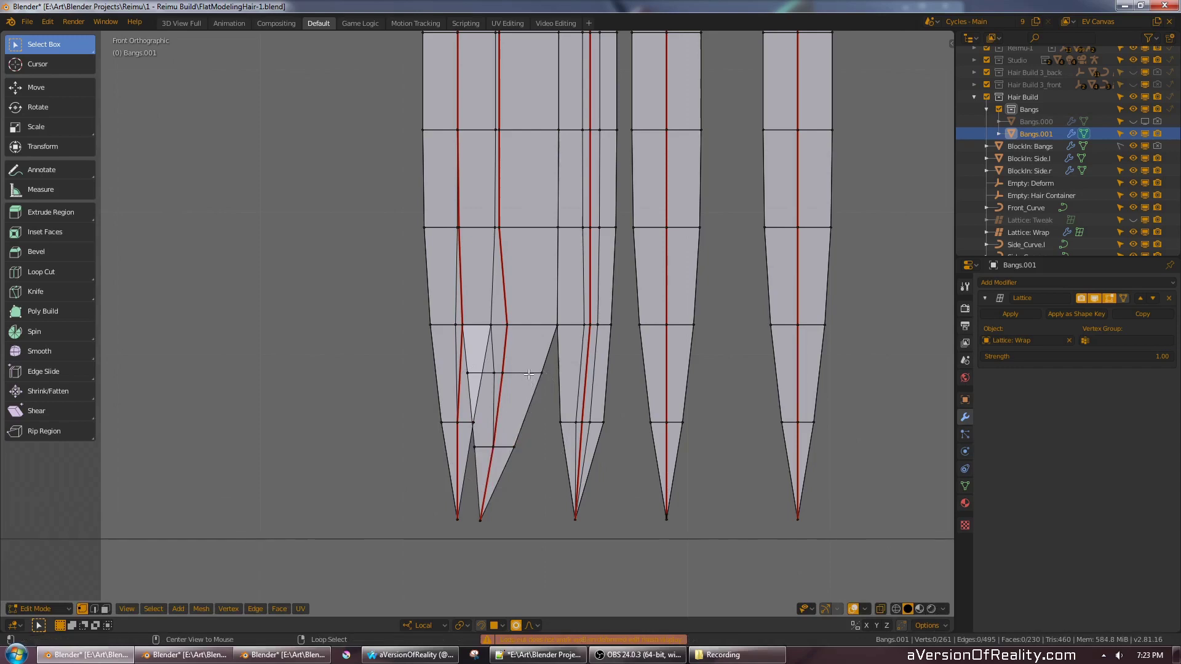
- Slide the newly cut edge loop down the second tip by a factor of 0.287 and nudge it sideways
alt+right_click(534, 373)
key(g)
key(g)
click(540, 386)
key(g)
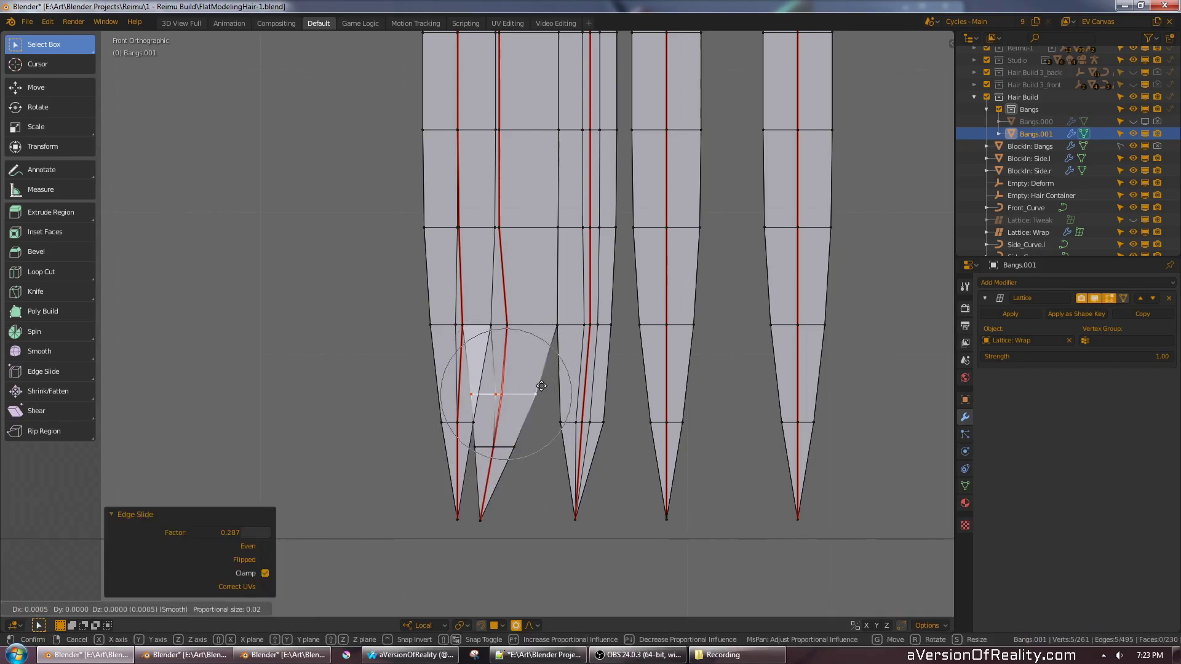
click(542, 386)
- Turn off proportional editing, select the split's top vertex and hide the Lattice modifier's effect in the viewport
key(o)
right_click(483, 325)
scroll(478, 325, down, 1)
key(z)
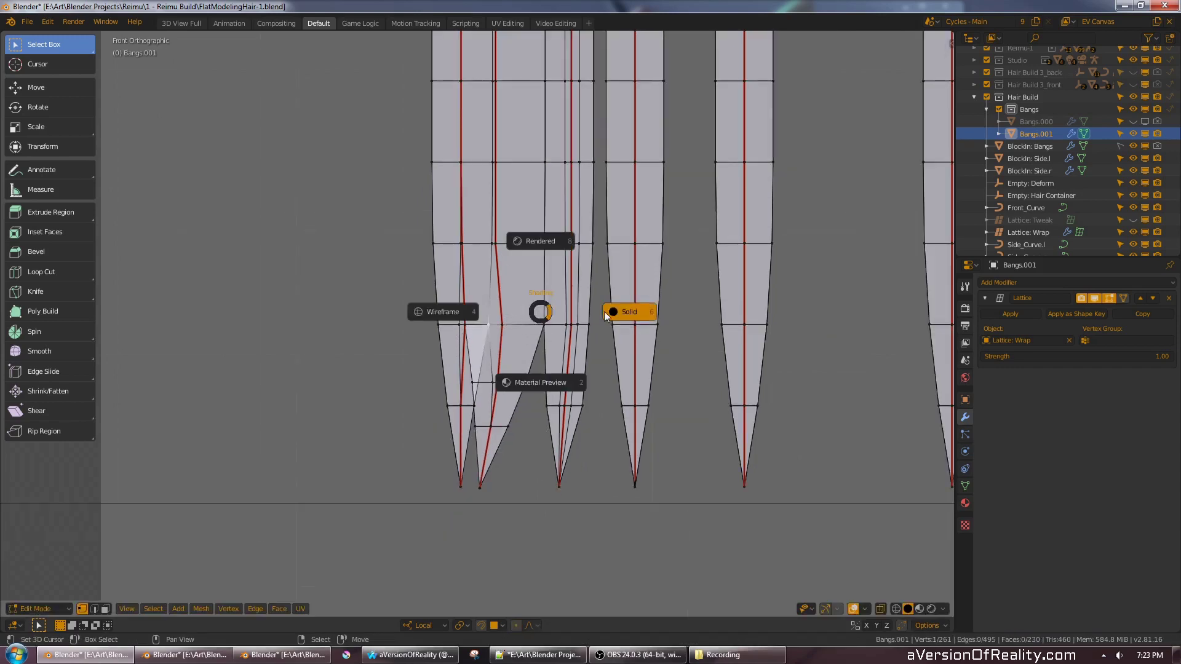
click(604, 316)
scroll(738, 312, down, 1)
click(1093, 299)
scroll(591, 285, down, 4)
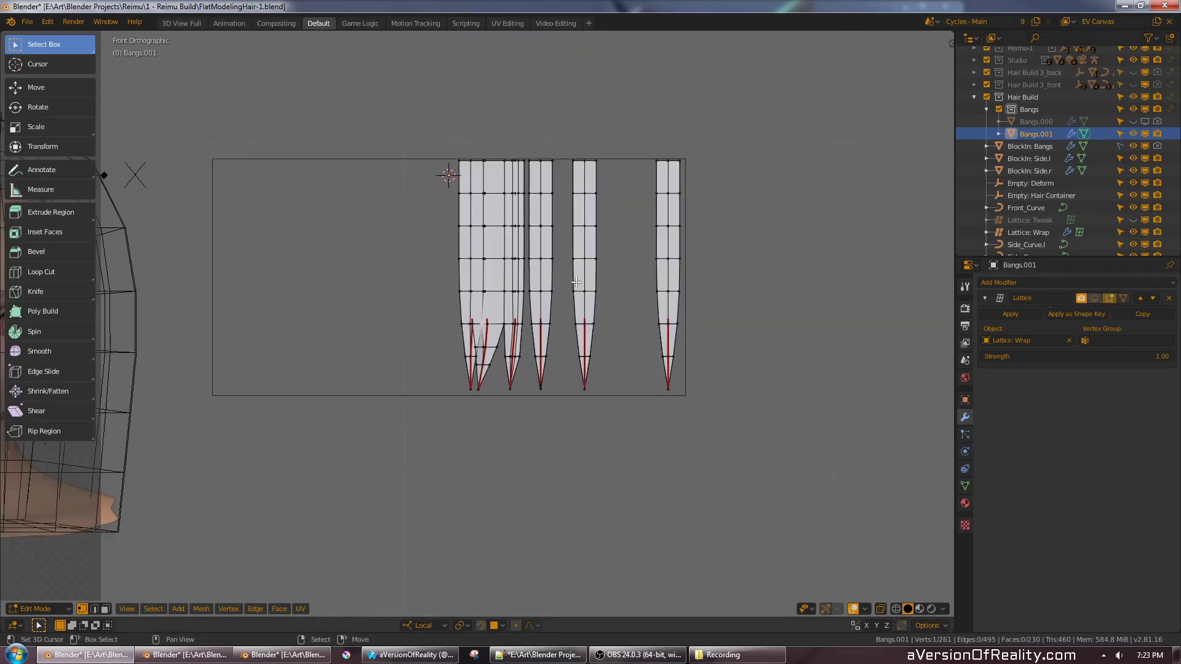
scroll(576, 282, up, 7)
scroll(576, 282, down, 6)
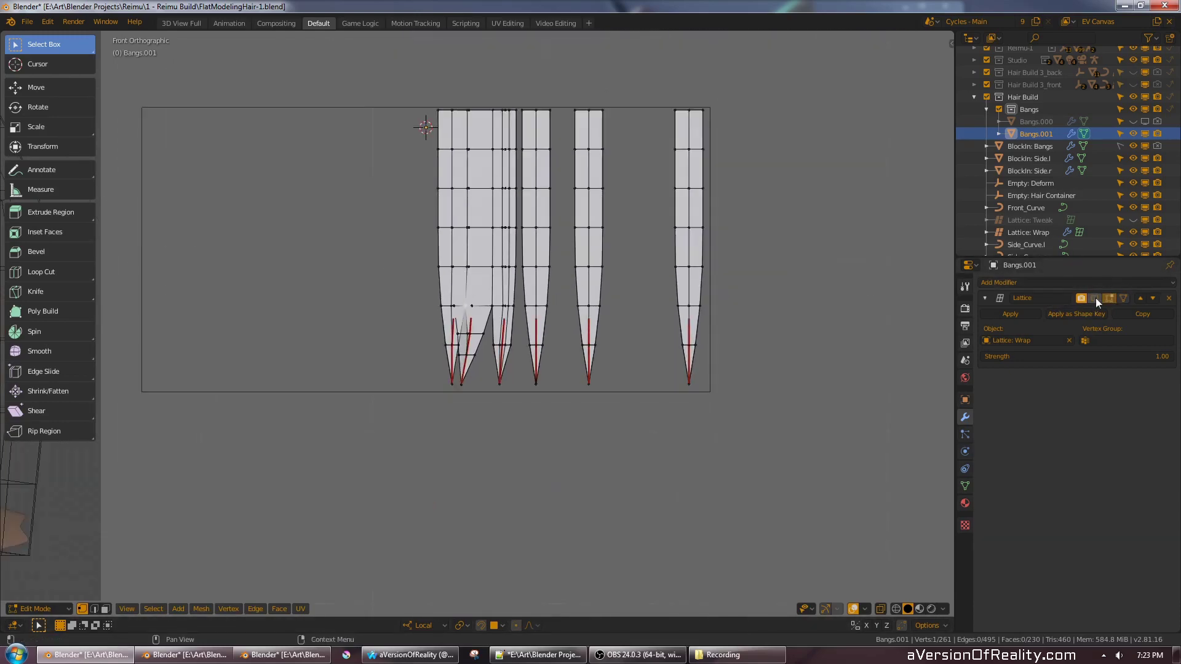
scroll(585, 298, up, 5)
- Adjust the vertices around the split between the first two tips along local X
middle_drag(513, 340, 501, 243)
key(g)
key(x)
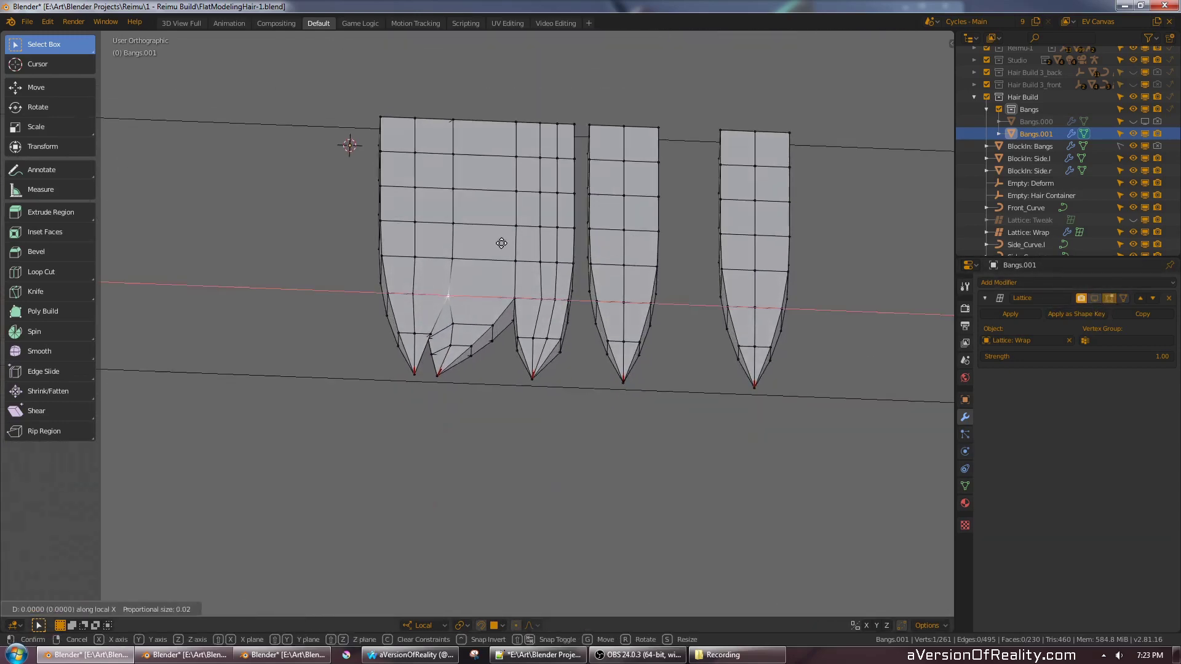
click(507, 243)
key(alt+a)
key(g)
key(x)
click(442, 275)
key(alt+a)
- Select all the vertices at the second tip's point through the mesh from the front, and return to solid shading
key(z)
click(367, 386)
mouse_move(394, 315)
middle_down()
mouse_move(605, 350)
mouse_move(414, 332)
middle_up()
scroll(523, 430, down, 1)
shift+middle_drag(524, 438, 541, 395)
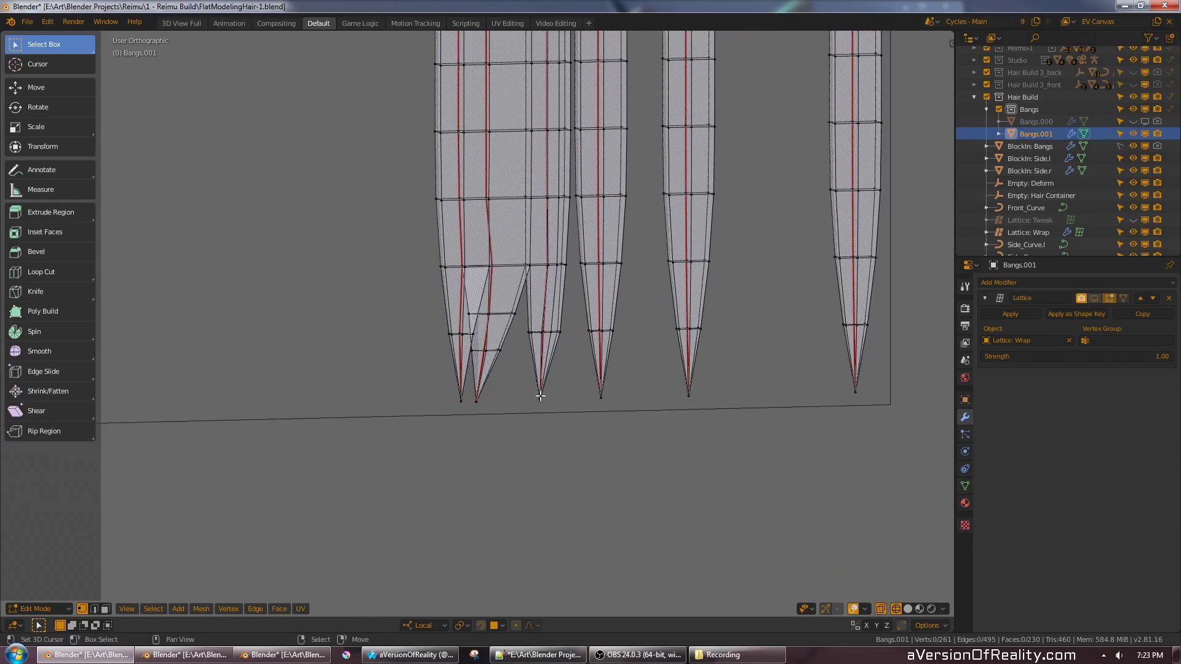
key(KP_1)
scroll(540, 395, up, 3)
key(c)
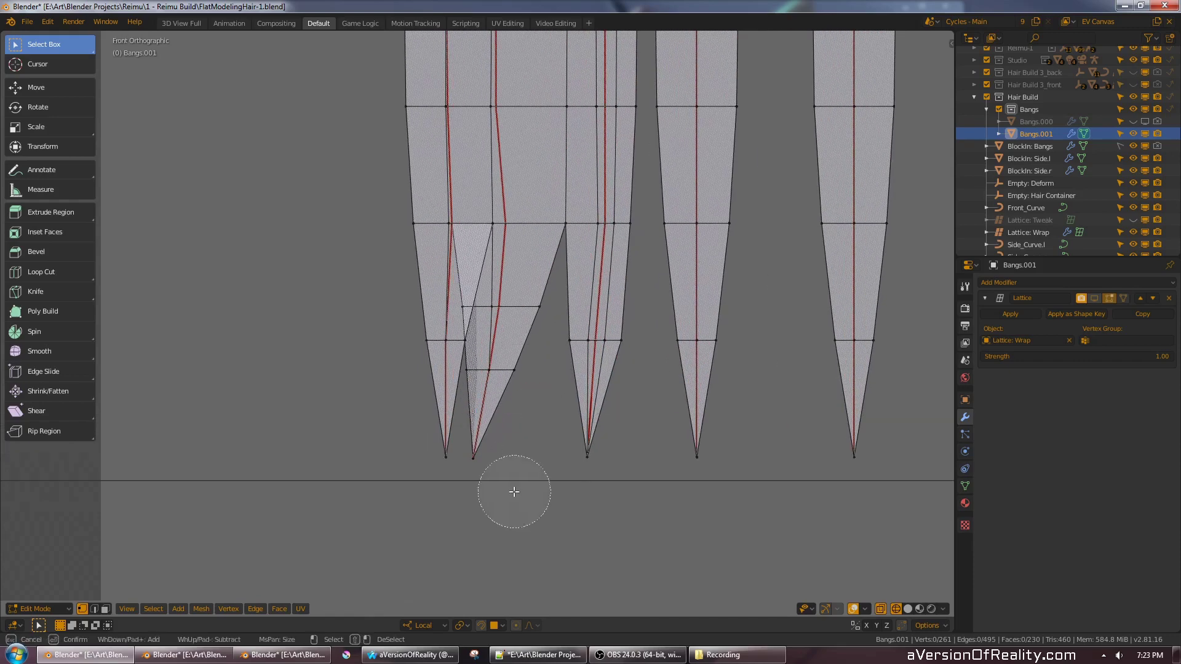
scroll(509, 491, down, 4)
click(508, 489)
right_click(506, 487)
scroll(508, 418, down, 1)
key(z)
click(615, 384)
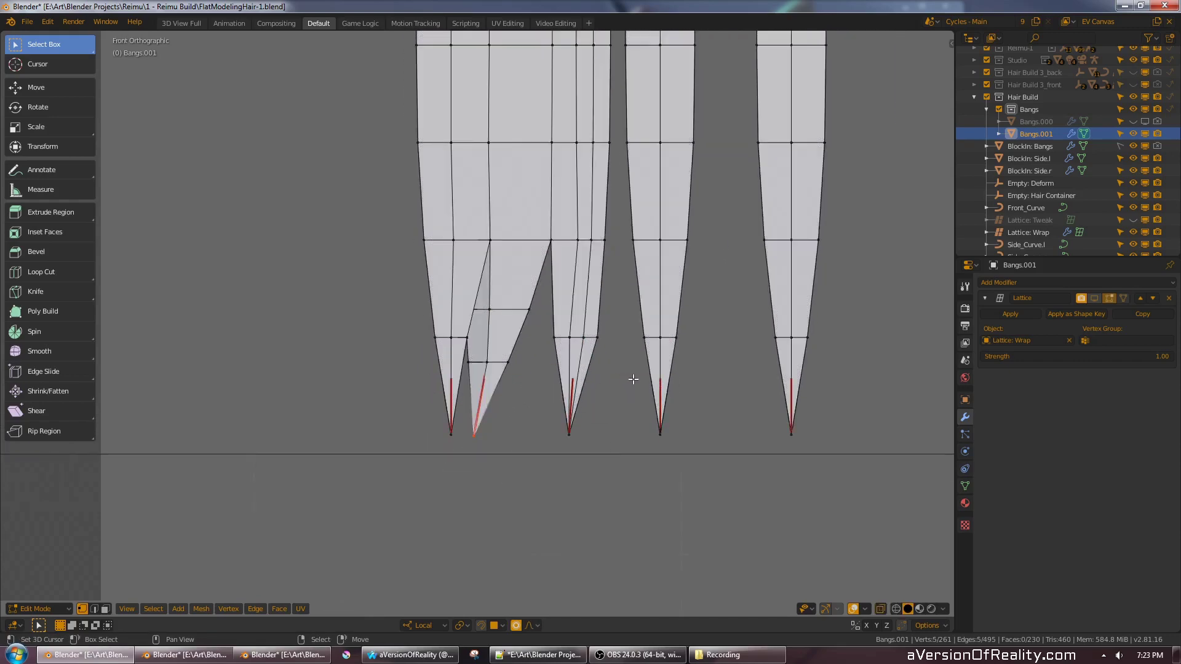
- Try to move the second tip along local Y with Smooth proportional editing at a size of about 0.03
middle_drag(633, 378, 649, 246)
key(o)
key(g)
key(y)
scroll(638, 245, down, 7)
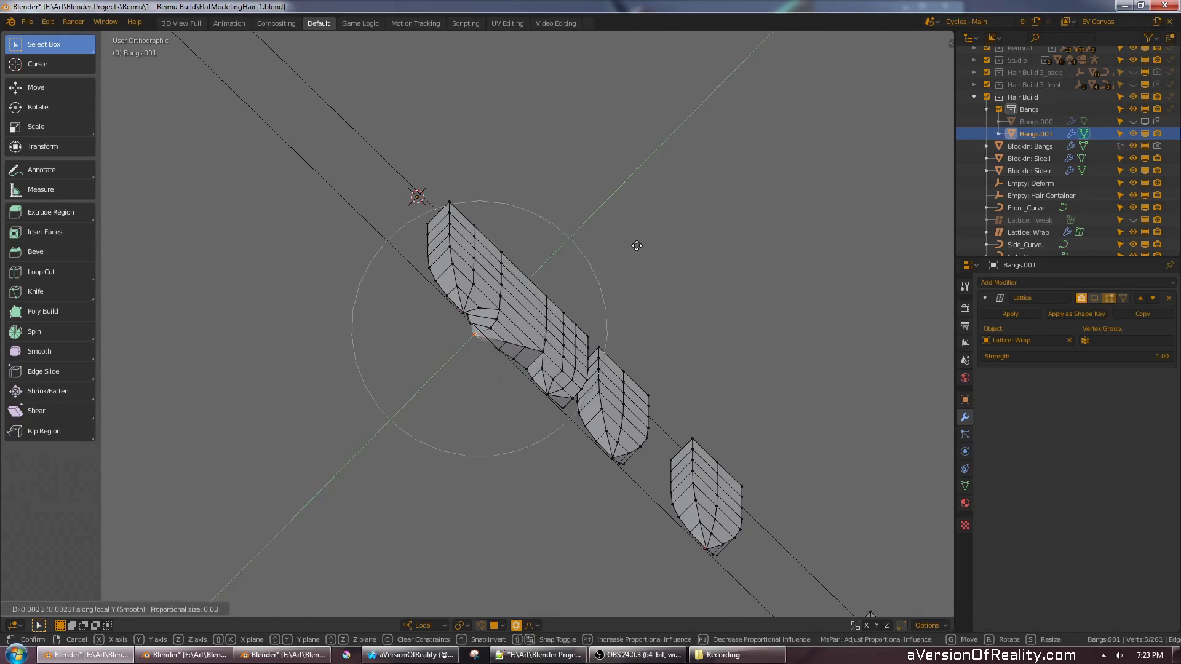
click(620, 251)
middle_drag(604, 237, 481, 372)
key(ctrl+z)
- Set the proportional editing falloff to Sharp and try to move the second tip along local Y
click(538, 625)
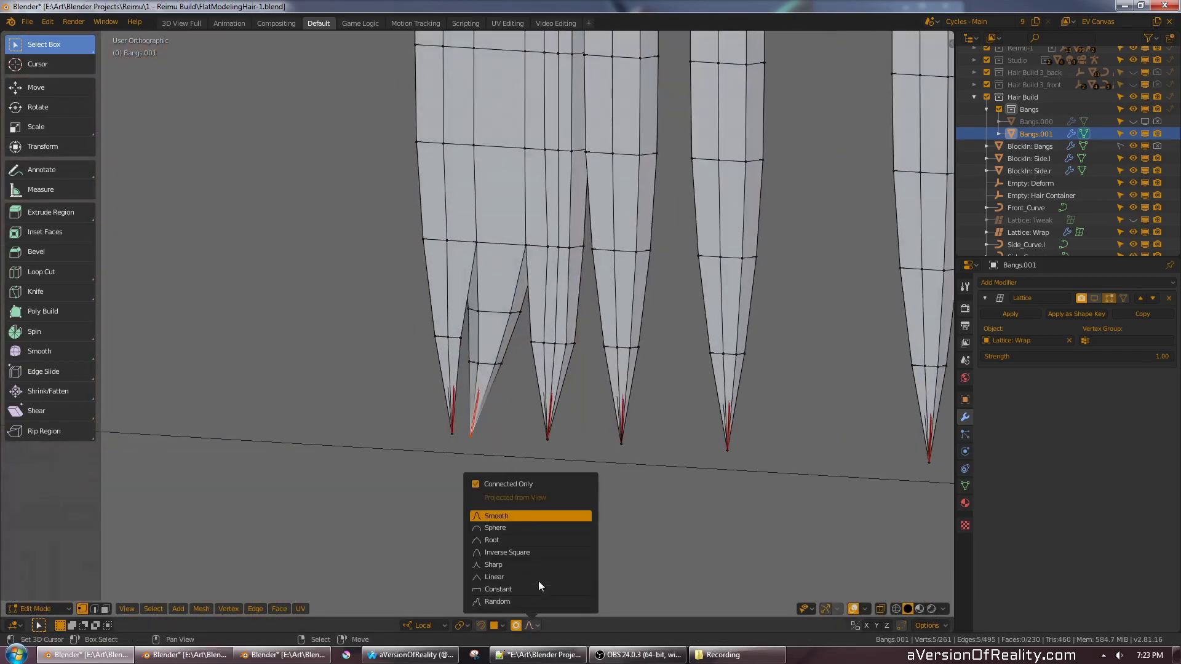
click(540, 564)
key(g)
key(y)
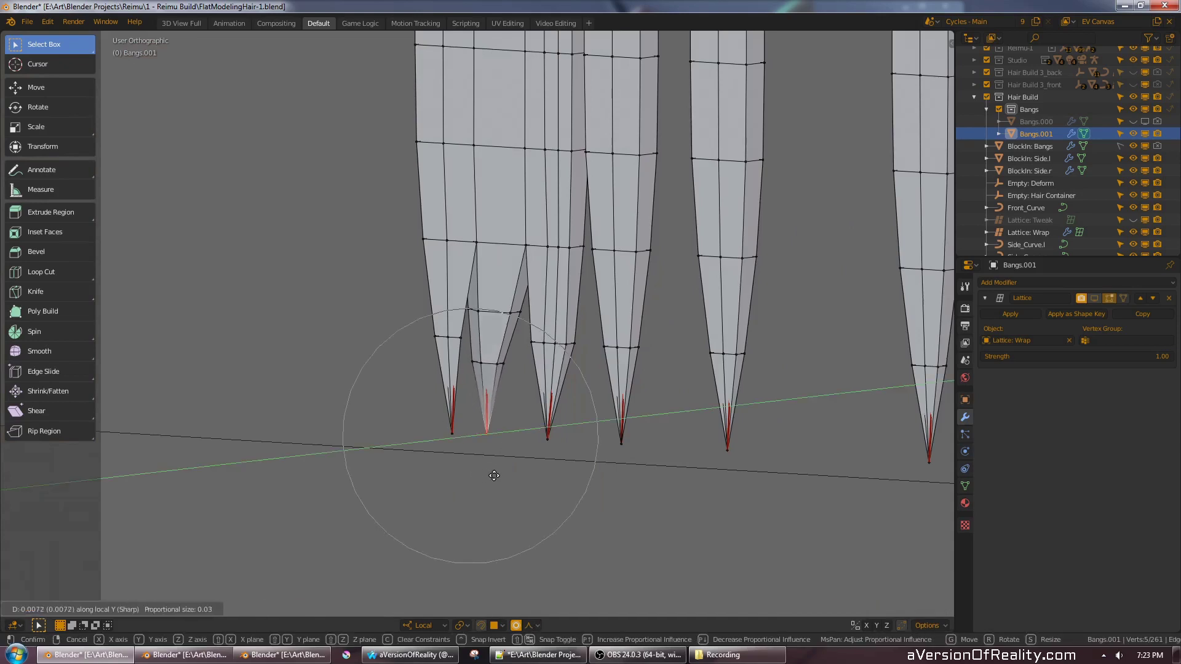
click(497, 475)
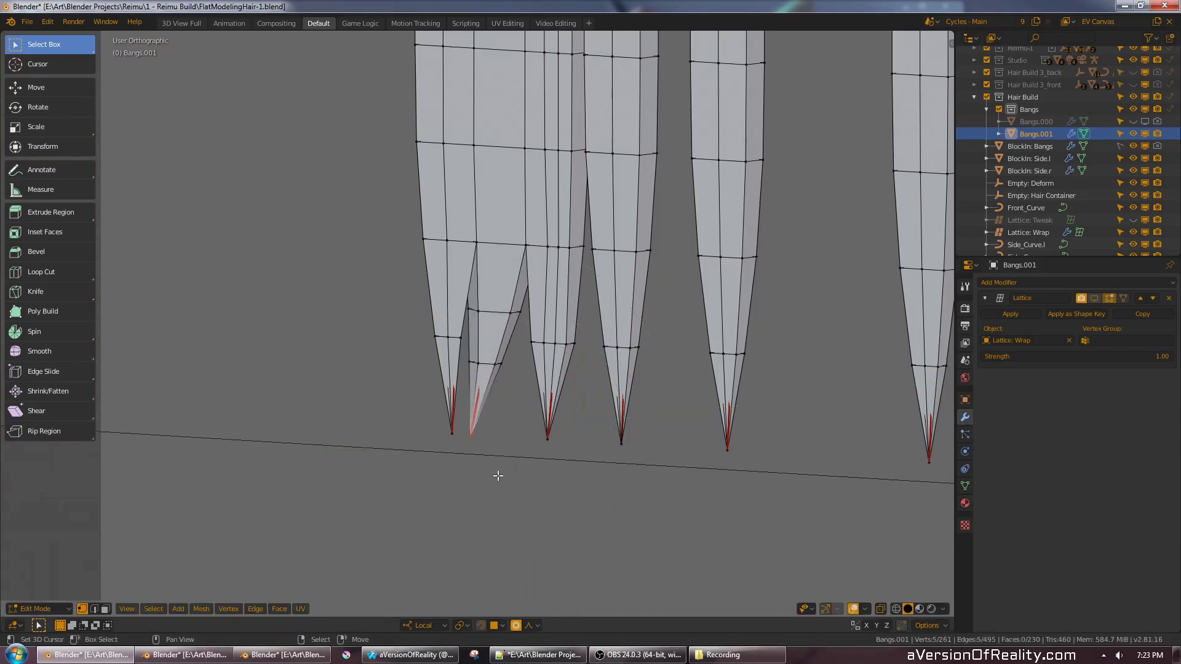
scroll(514, 448, up, 2)
key(z)
click(465, 461)
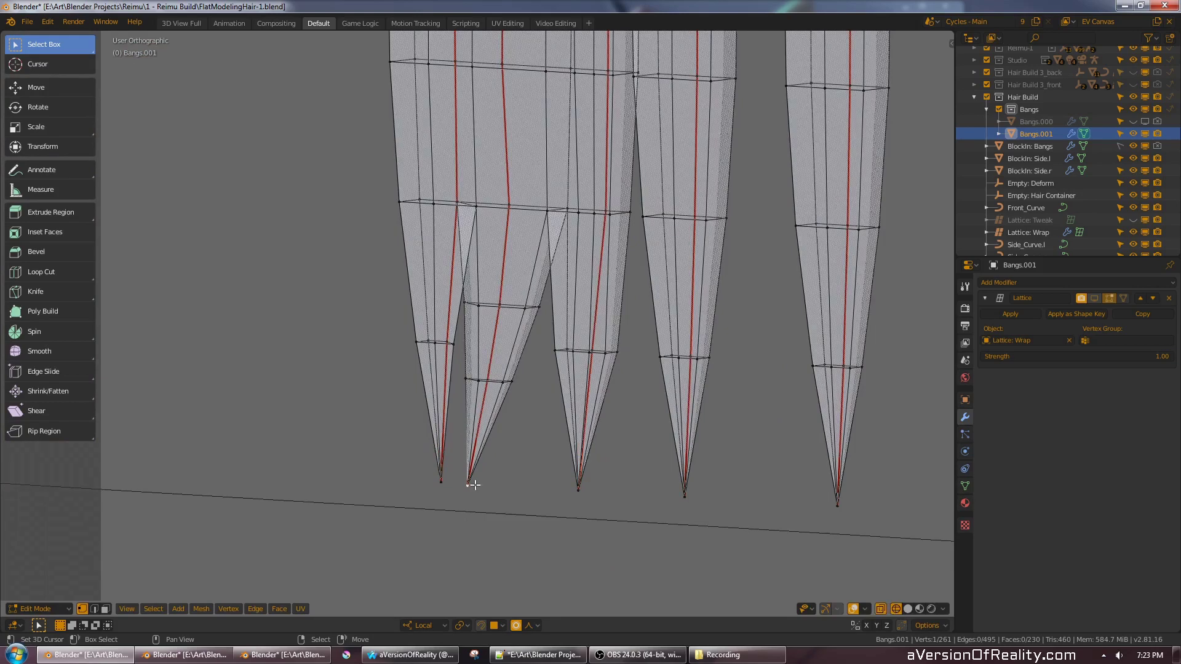
key(alt+a)
key(c)
click(497, 496)
right_click(497, 497)
key(alt+a)
key(c)
scroll(495, 496, up, 5)
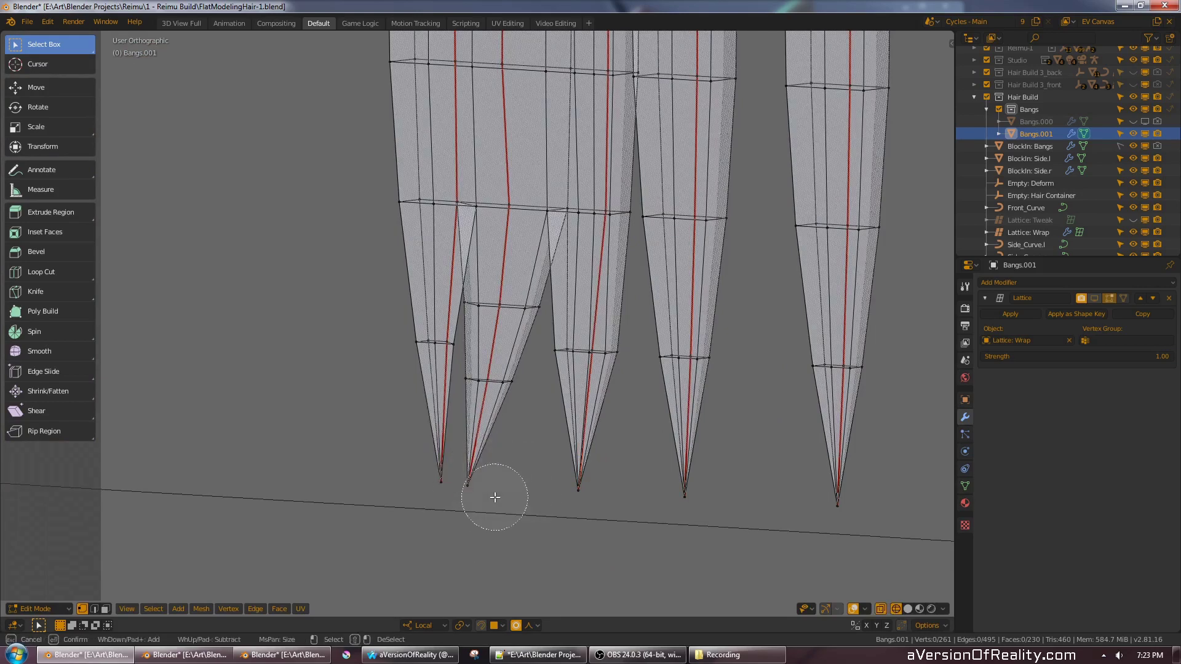
click(493, 494)
key(z)
click(568, 494)
key(g)
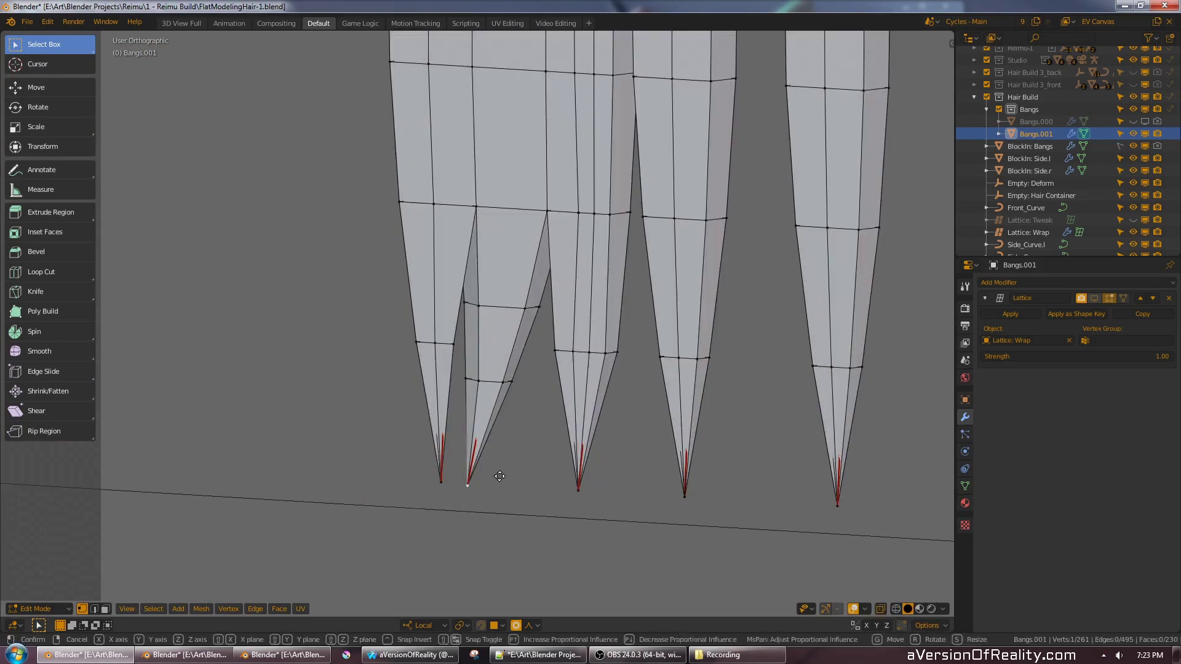
key(y)
right_click(527, 465)
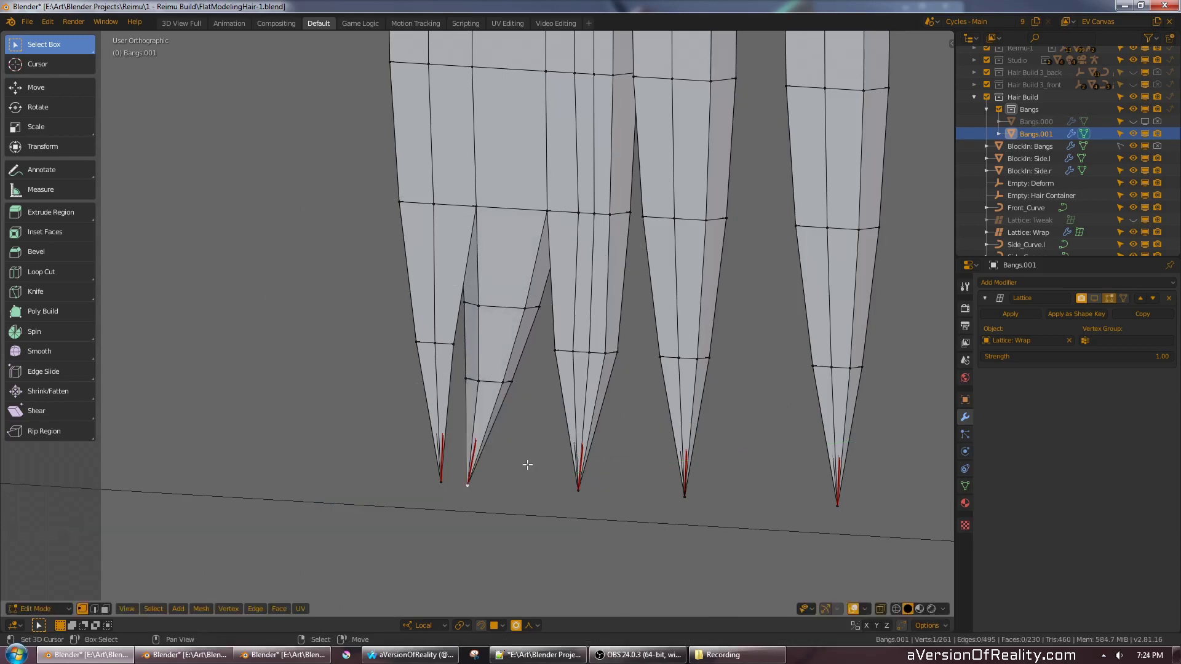
key(g)
key(y)
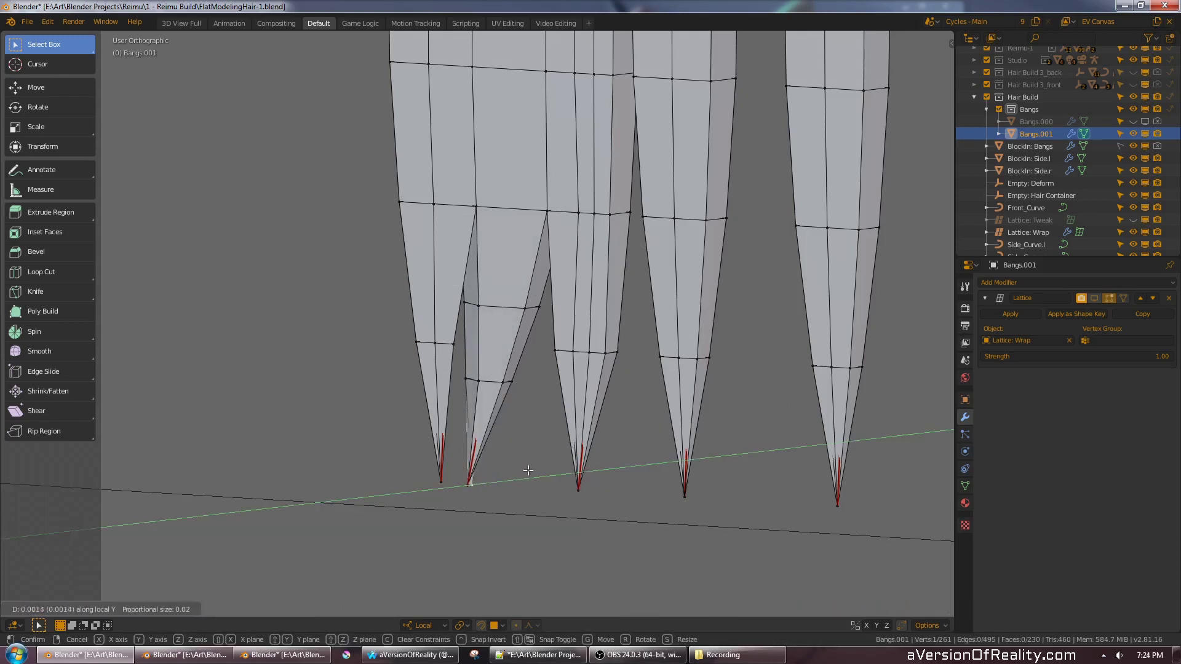
right_click(527, 472)
- Select all the second tip's point vertices through the mesh and move them along local Y with Sharp proportional editing, size about 0.04
key(alt+z)
key(c)
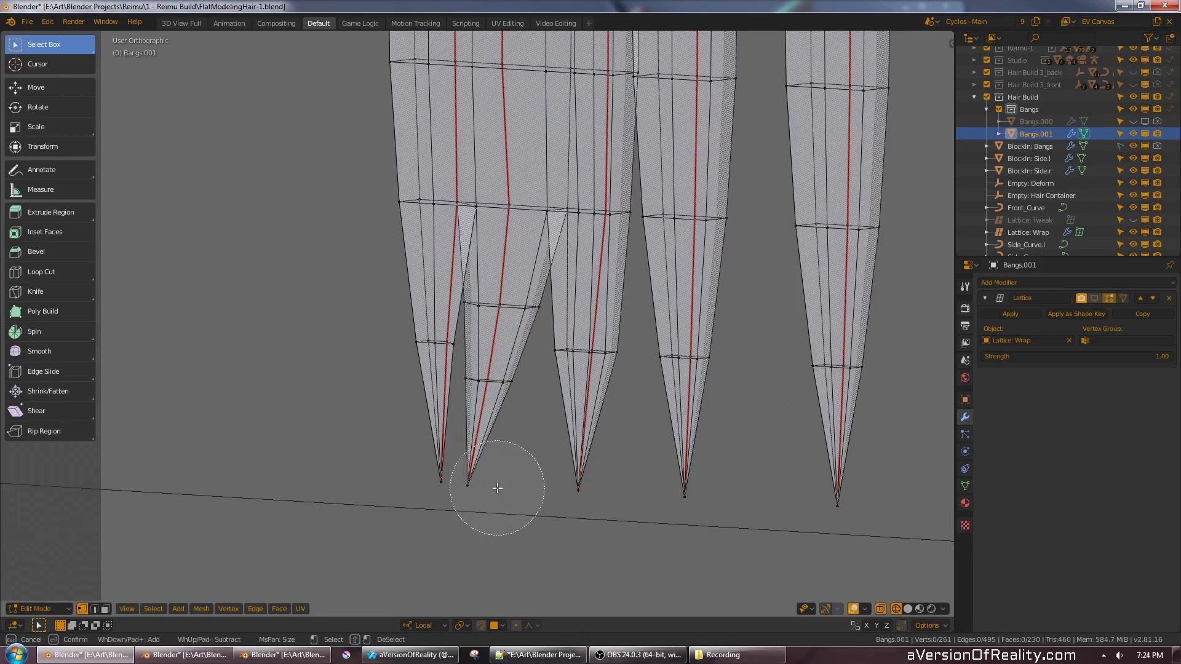
click(498, 489)
right_click(498, 488)
key(z)
click(523, 429)
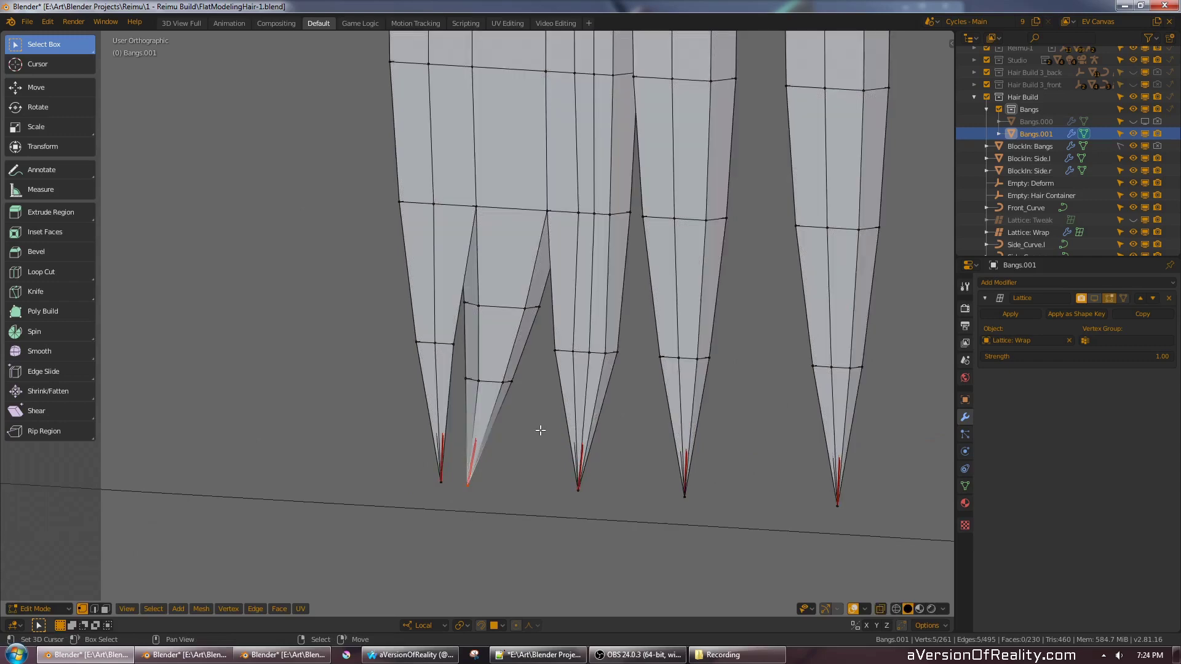
key(g)
key(y)
scroll(541, 431, down, 7)
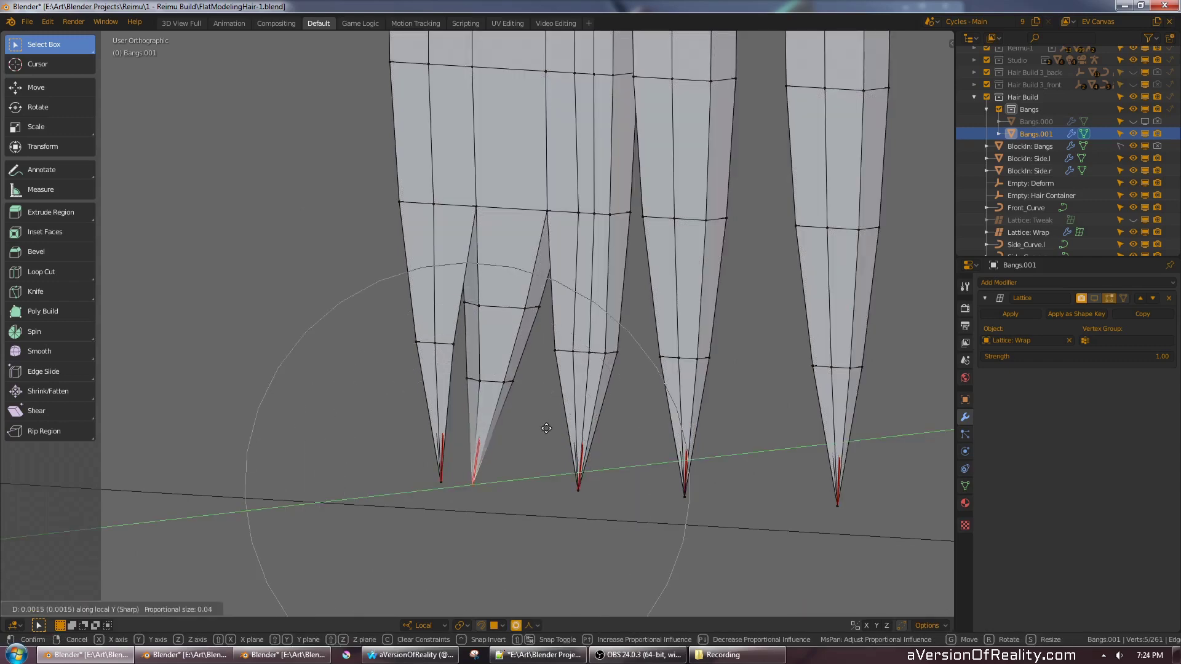
click(554, 429)
mouse_move(554, 429)
middle_down()
mouse_move(651, 327)
mouse_move(667, 264)
mouse_move(561, 363)
middle_up()
key(alt+a)
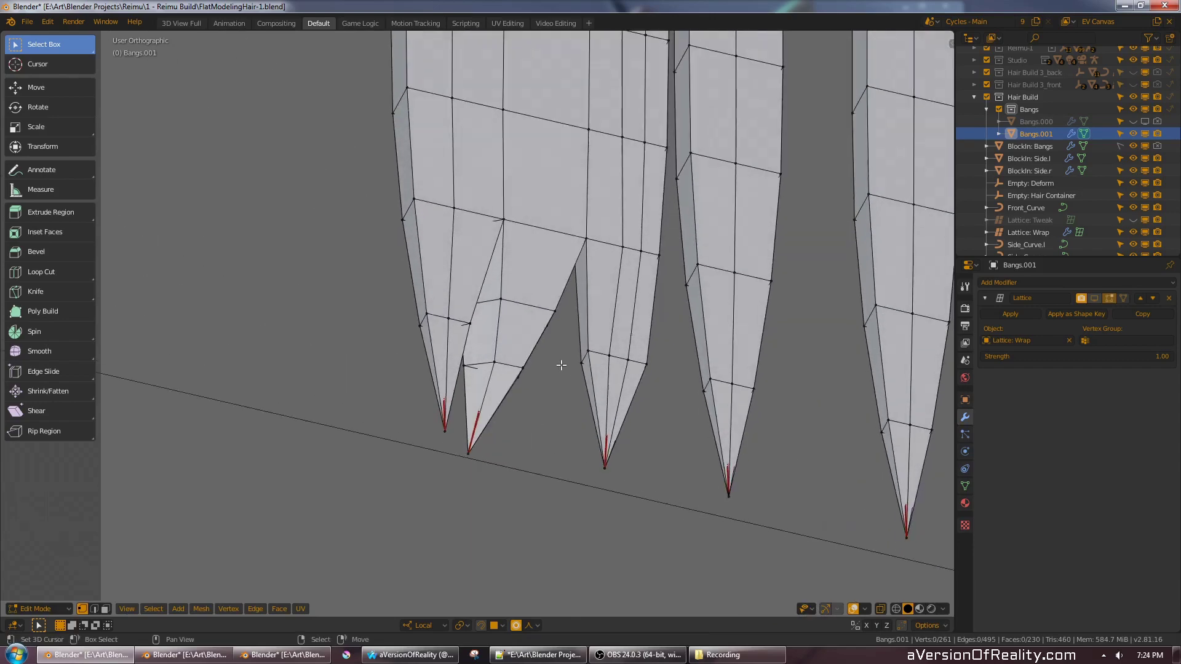
- Select all the vertices at the first tip's point through the mesh, ending in solid shading
key(z)
click(424, 400)
key(c)
click(424, 437)
right_click(424, 437)
key(z)
click(538, 437)
- Move the first tip along local X and local Y so its point meets the second tip
mouse_move(538, 437)
middle_down()
mouse_move(518, 352)
mouse_move(583, 301)
mouse_move(615, 249)
mouse_move(596, 334)
middle_up()
key(g)
key(x)
scroll(542, 356, down, 2)
click(553, 362)
key(g)
key(y)
click(615, 261)
- Bevel the first tip's horizontal edge loop into two loops and slide the lower one level with the second tip's lower loop
alt+click(470, 344)
key(ctrl+b)
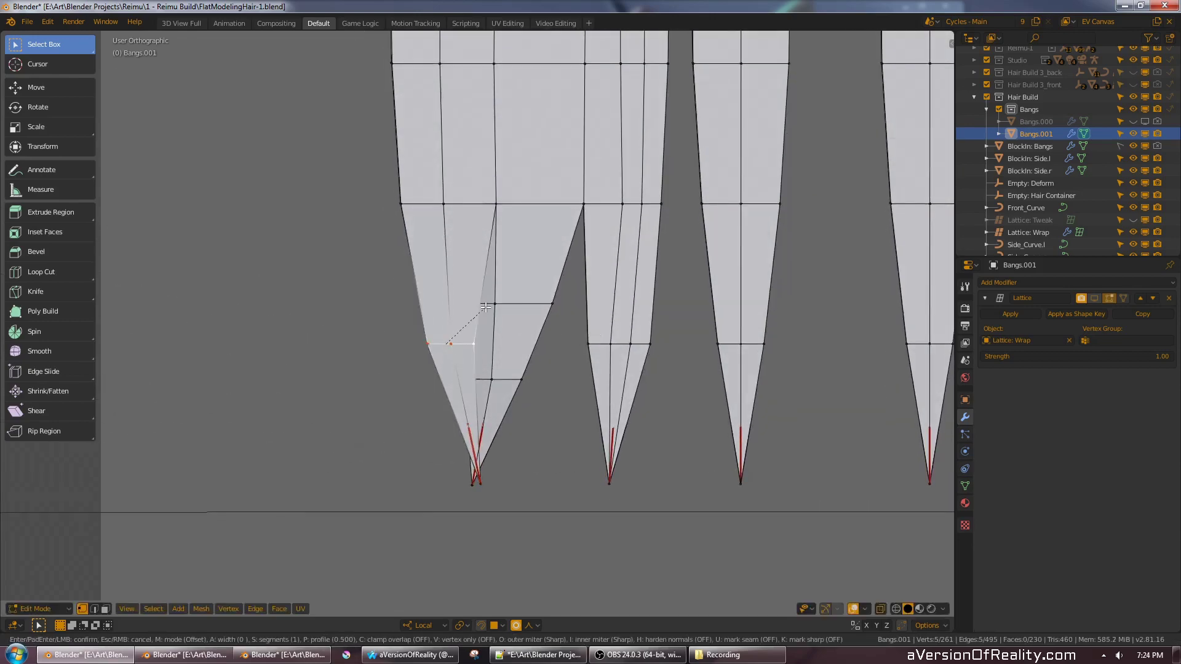
click(510, 269)
key(alt+a)
key(g)
key(g)
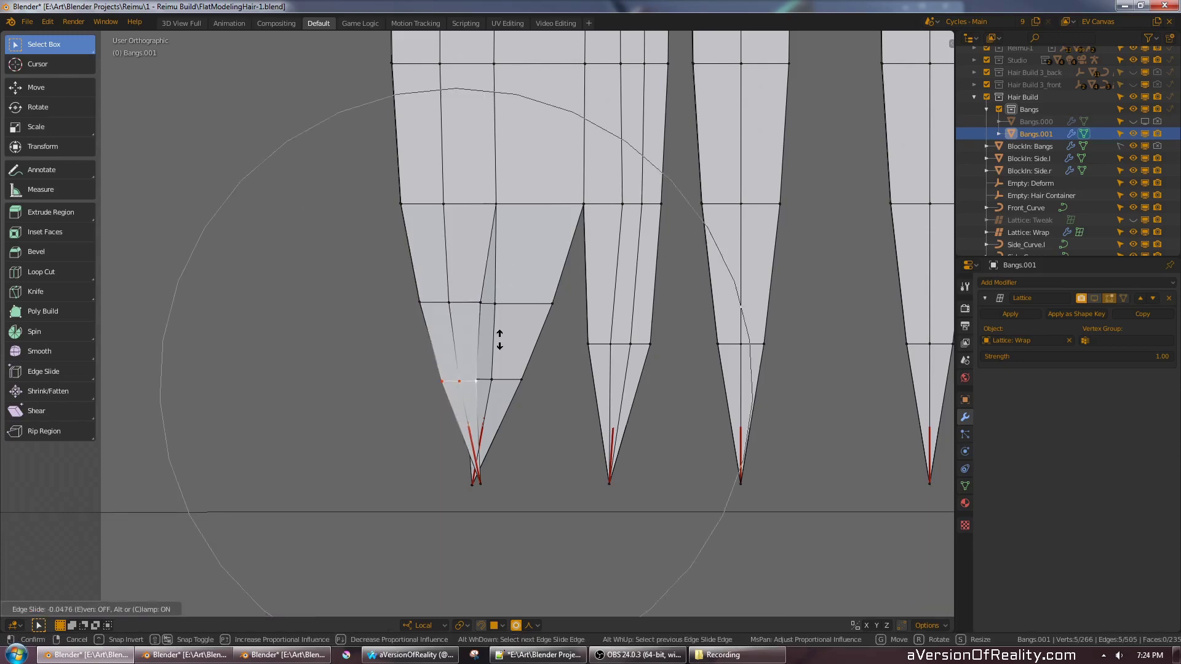
click(499, 339)
shift+middle_drag(493, 329, 503, 192)
- Rotate the first tip's lower edge loop about -21° around local Z with Sharp proportional editing
key(alt+a)
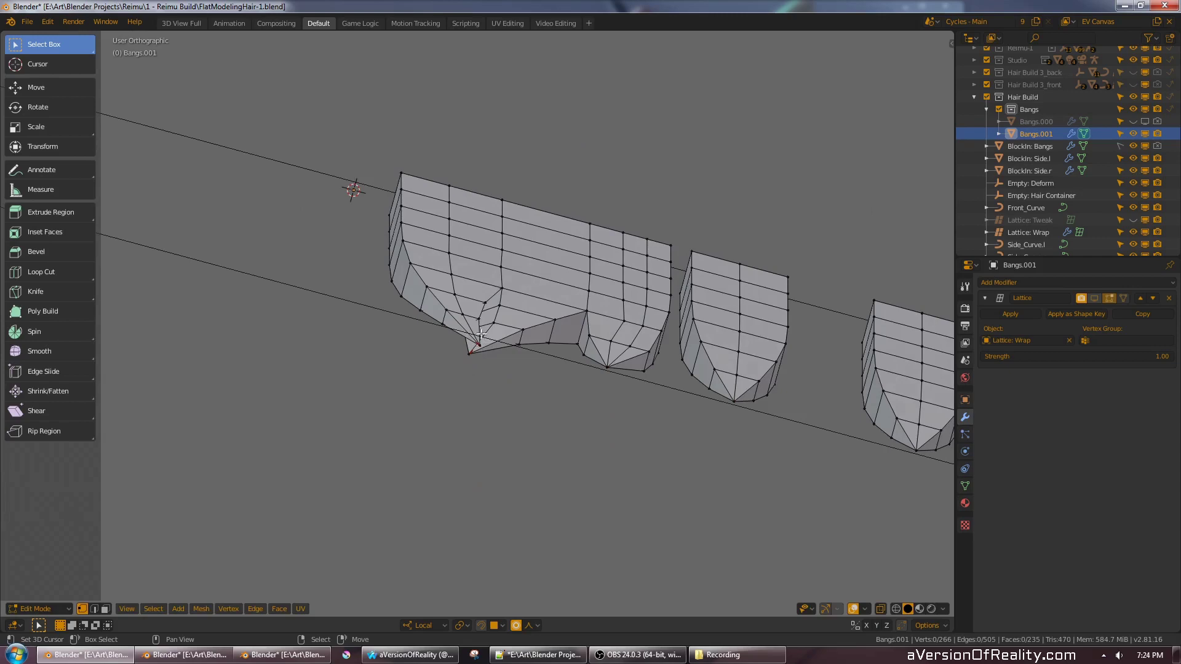
key(r)
key(z)
key(z)
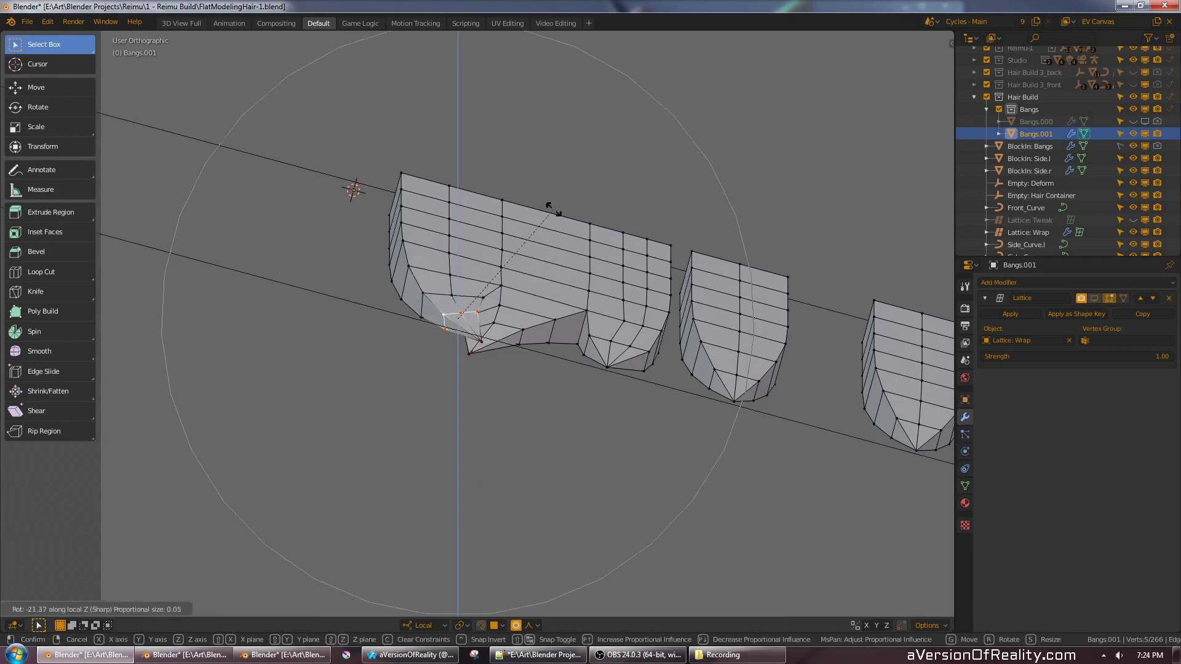
click(554, 210)
key(alt+a)
- Rotate the second tip's lower edge loop about -14° around local Z with Sharp proportional editing
shift+middle_drag(483, 400, 484, 257)
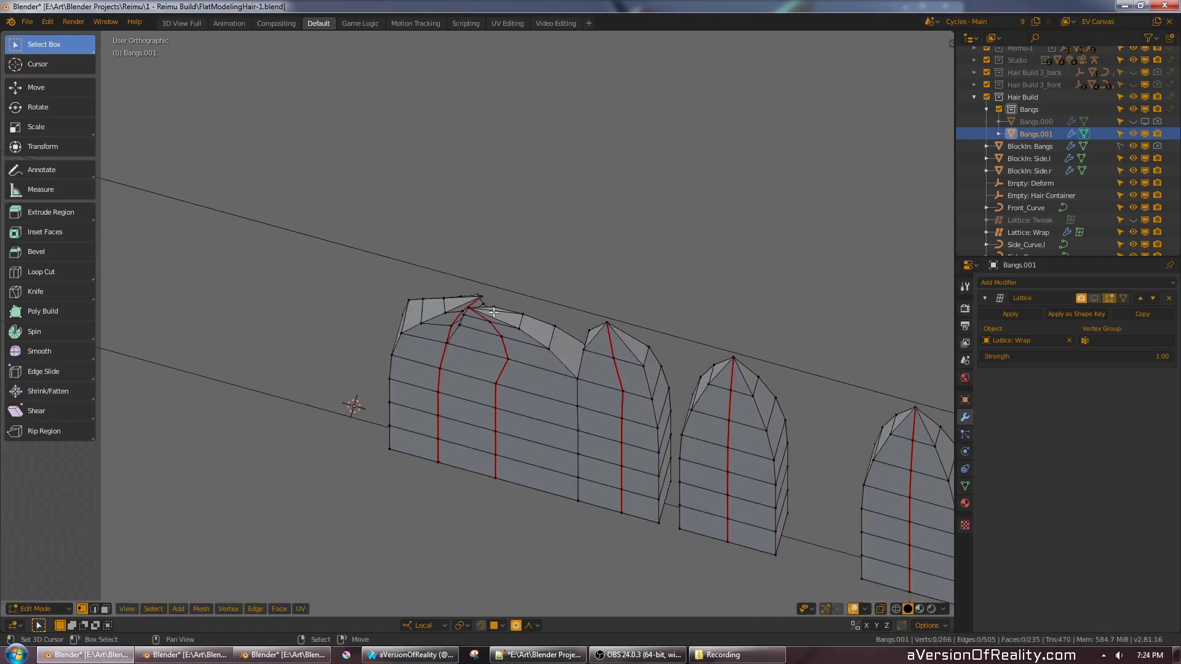
alt+right_click(518, 323)
key(r)
key(z)
key(z)
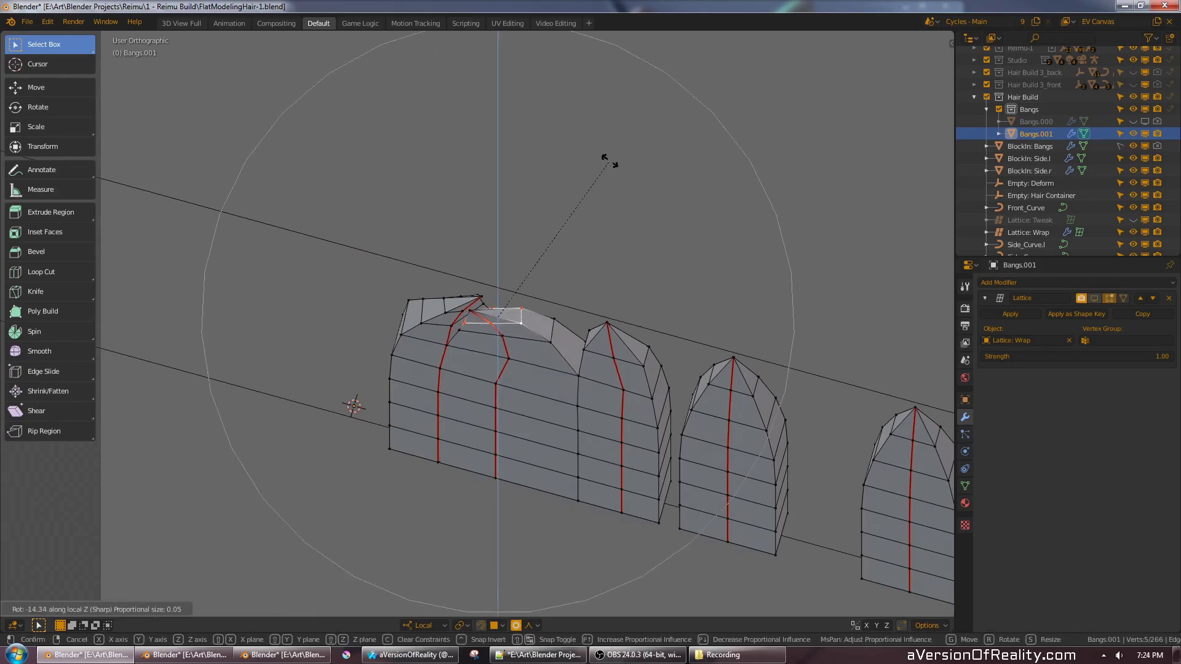
click(608, 159)
middle_drag(607, 159, 564, 316)
key(alt+a)
- Add one centred lengthwise loop cut down the second strand of the joined clump, with a slide factor of 0
scroll(564, 315, down, 4)
shift+middle_drag(541, 237, 502, 247)
scroll(530, 317, up, 4)
scroll(503, 246, up, 2)
key(ctrl+r)
click(532, 206)
right_click(531, 207)
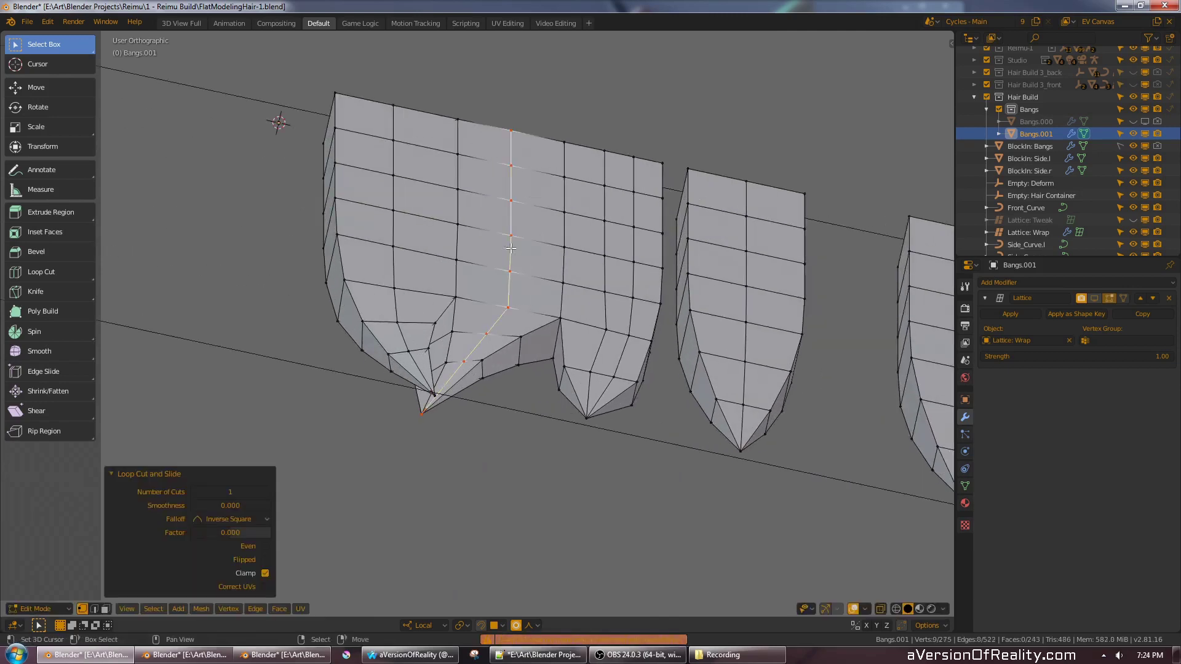
middle_drag(536, 192, 538, 221)
key(alt+a)
- Switch Bangs.001 to Sculpt Mode and turn on its wireframe viewport display
shift+middle_drag(531, 169, 546, 200)
key(ctrl+Tab)
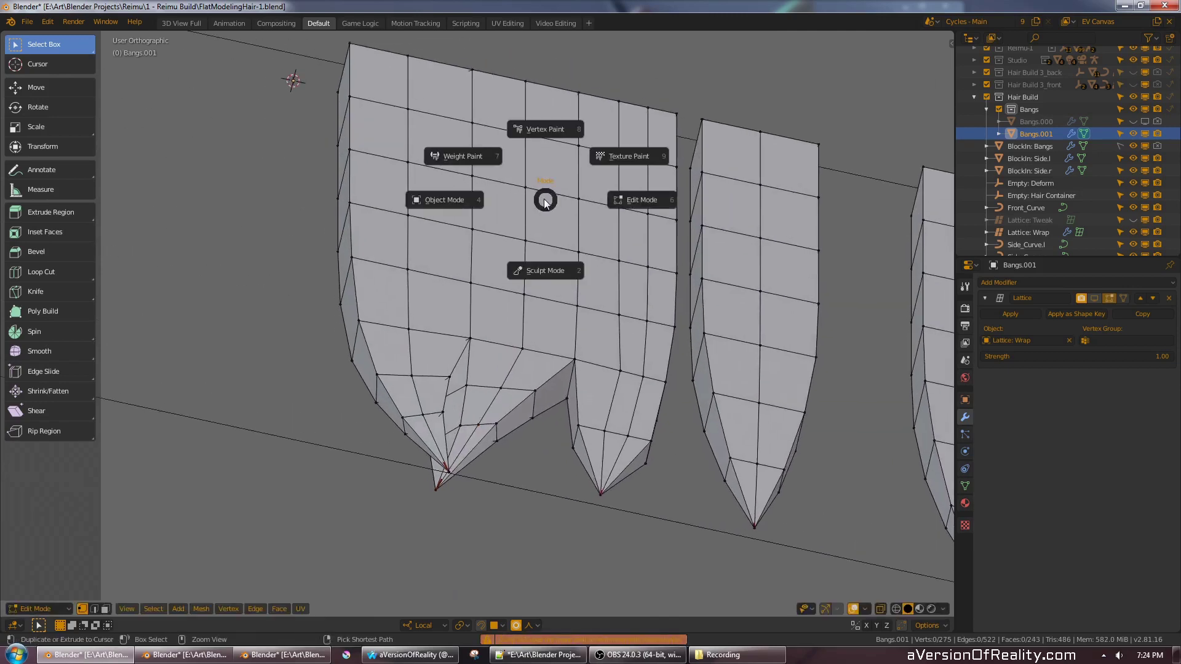
click(547, 270)
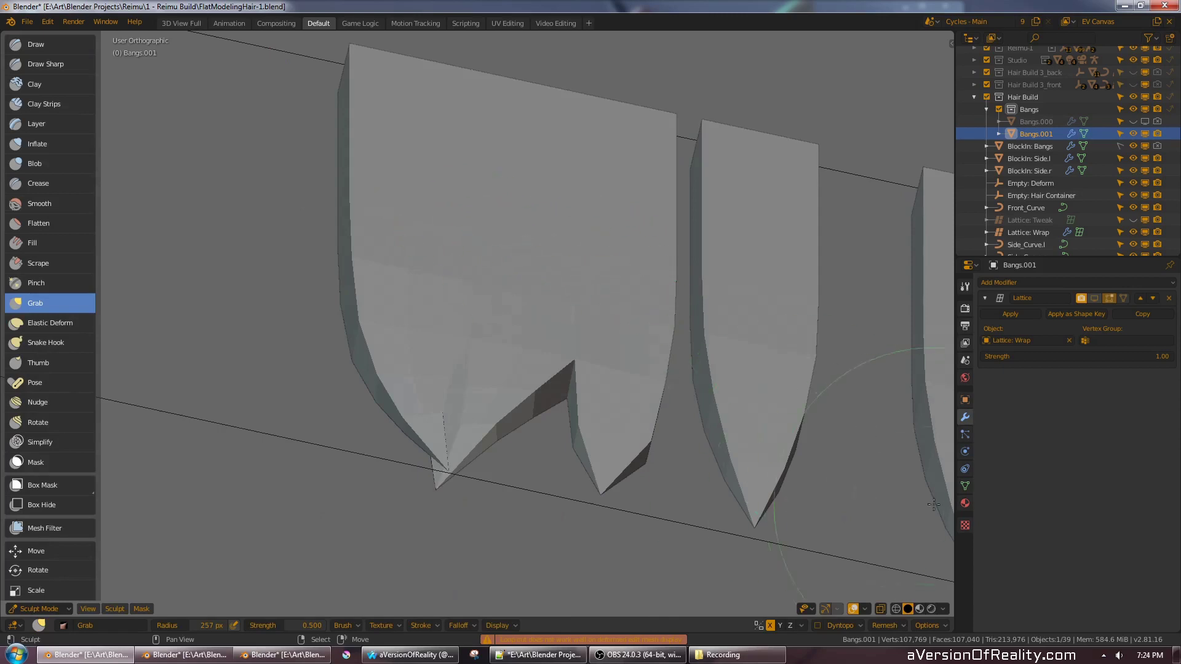
click(965, 400)
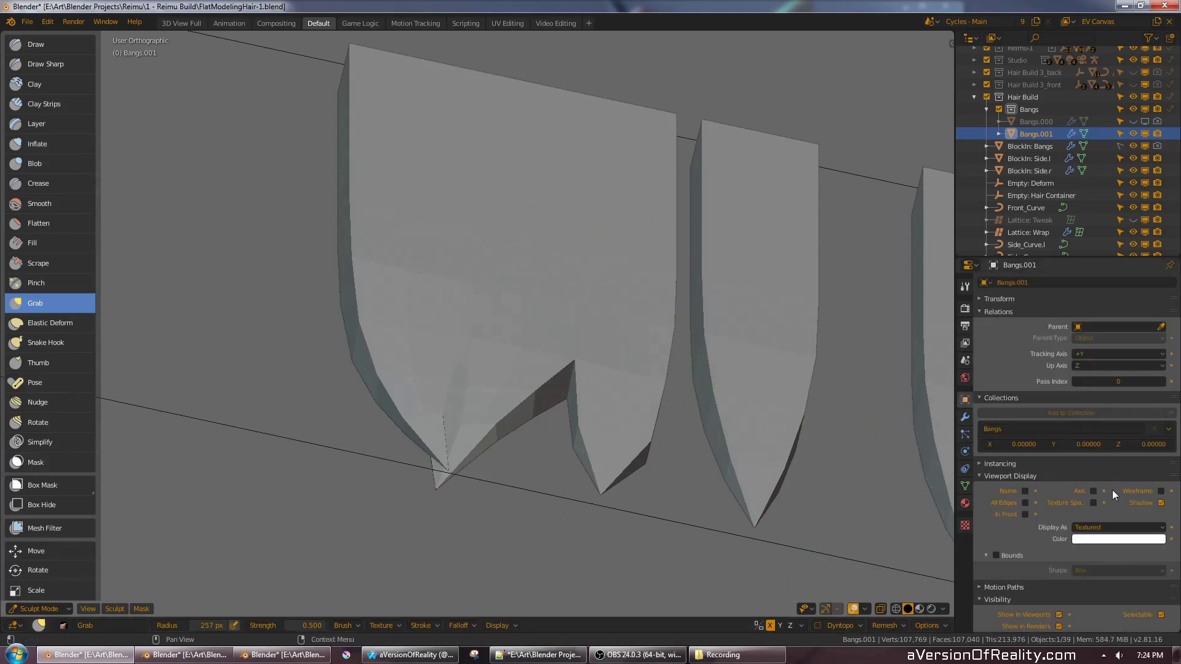
click(1161, 492)
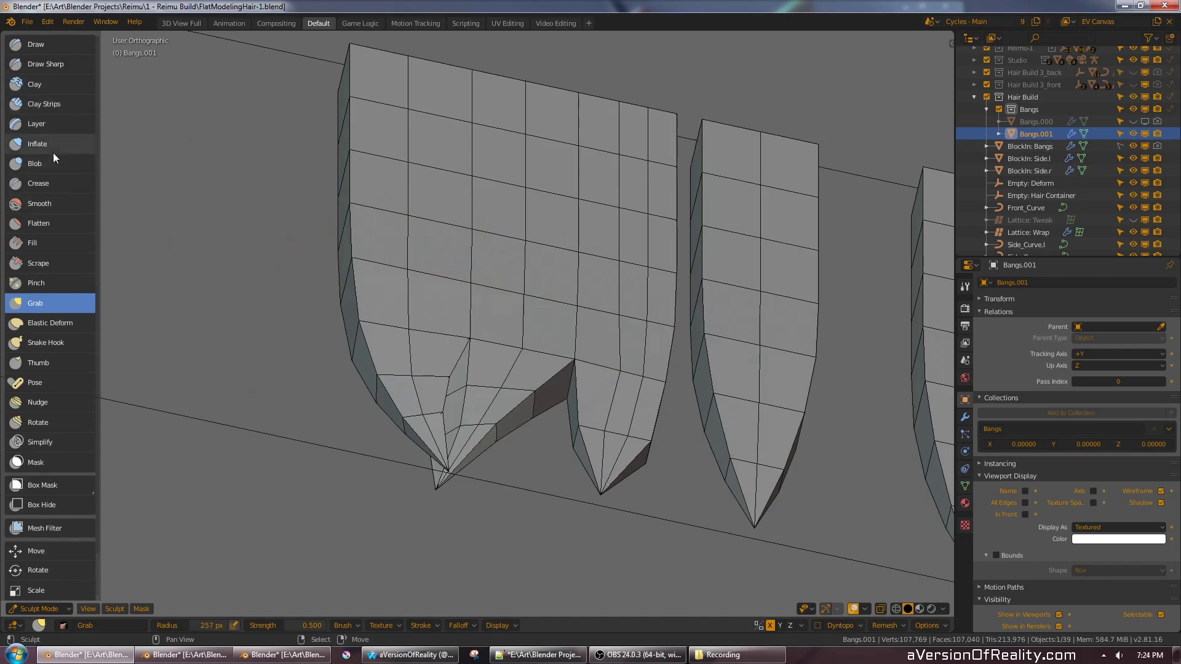
- Choose the Inflate brush and set its radius to 137 px and its strength to 1.000
click(54, 152)
key(f)
click(441, 293)
key(n)
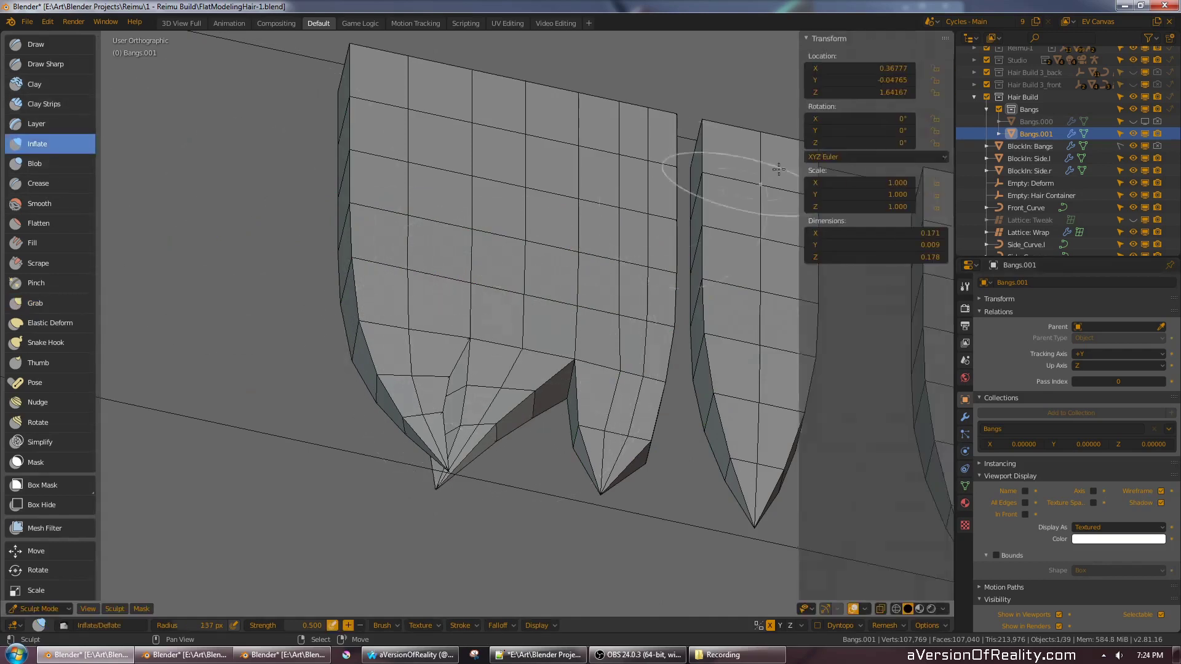
click(947, 66)
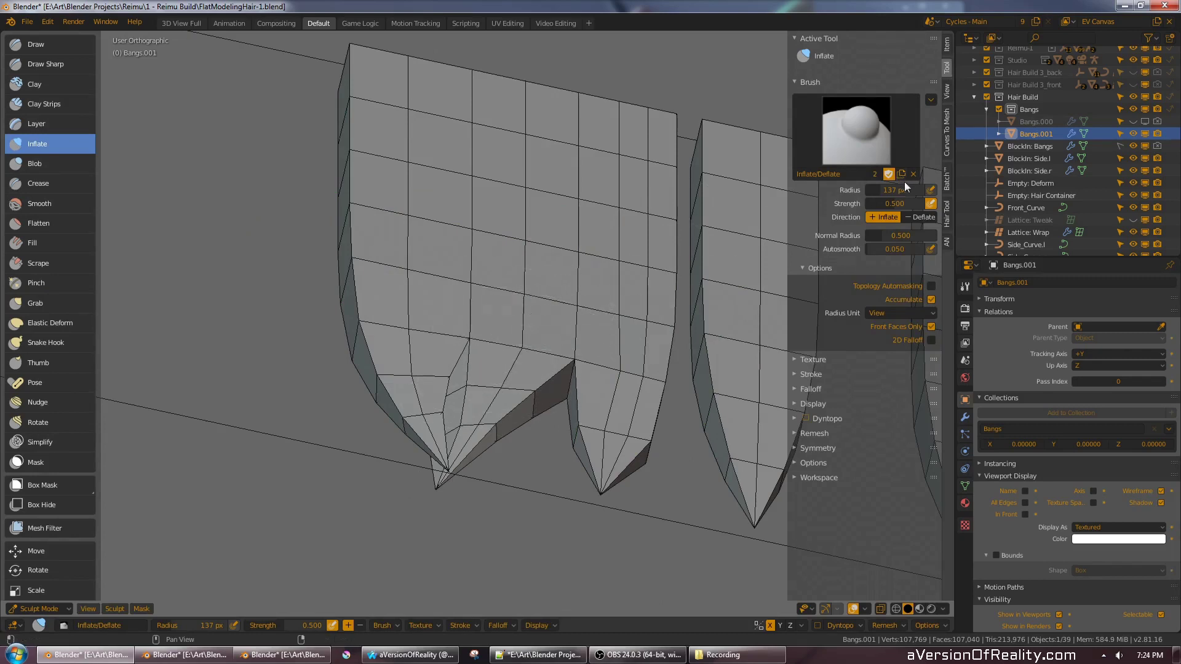
drag(889, 204, 921, 204)
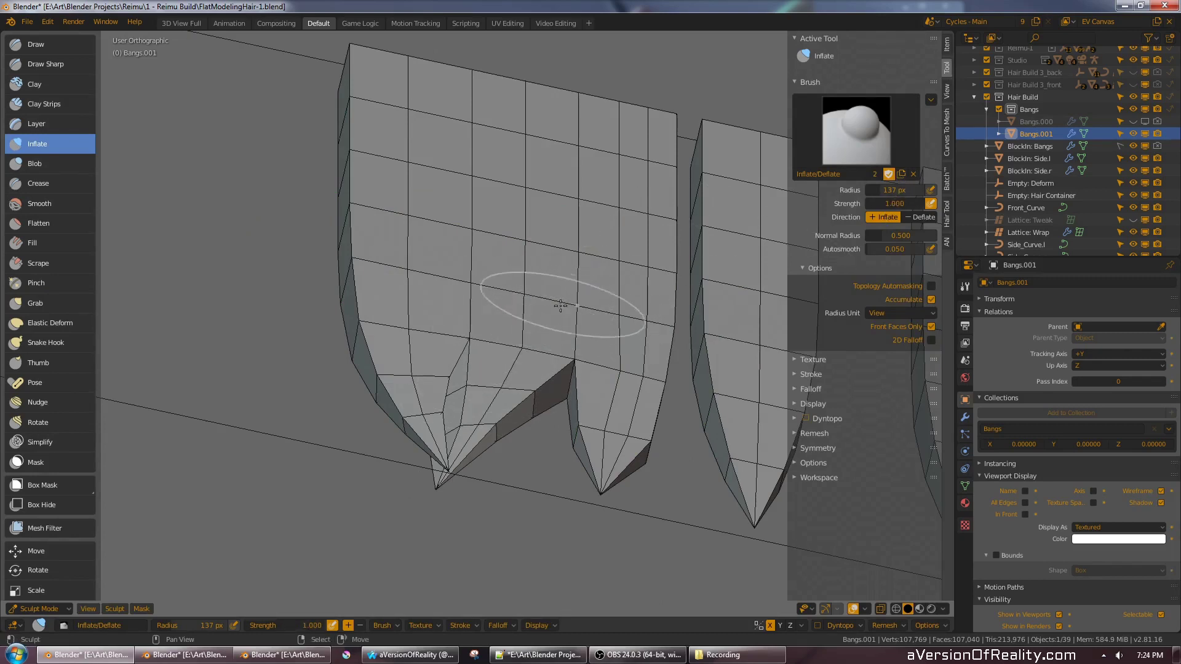
- Sculpt the joined clump by inflating lengthwise along the first two strands' centres and deflating the line between them
drag(529, 338, 530, 330)
drag(530, 280, 530, 306)
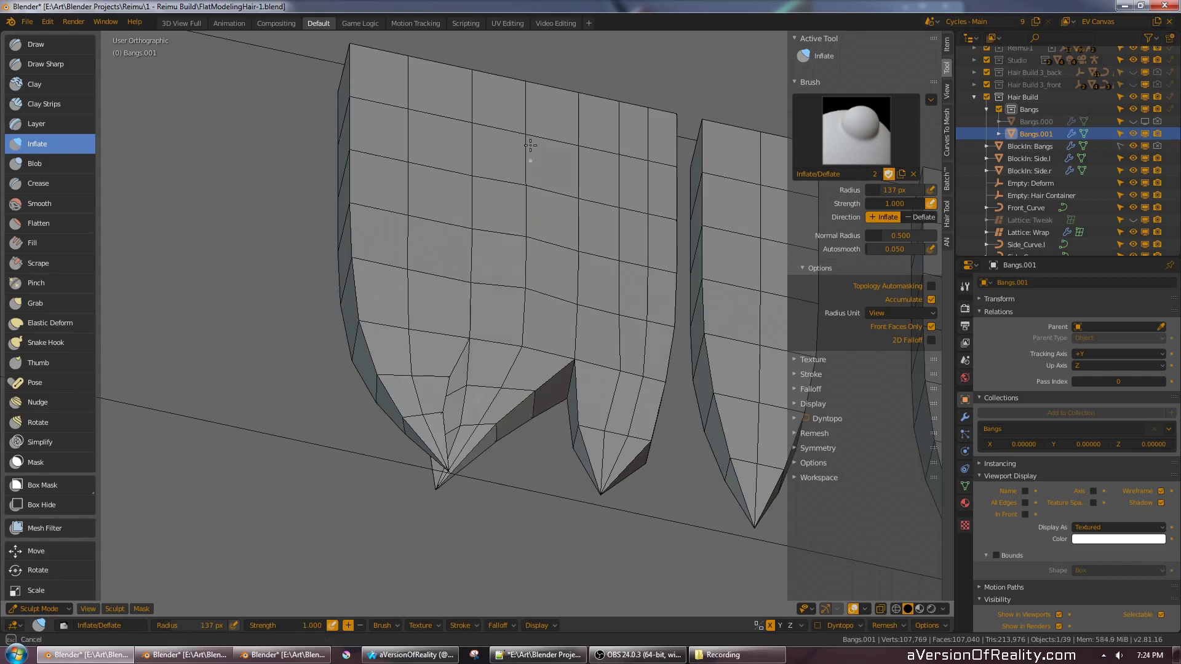
drag(532, 97, 529, 233)
drag(417, 303, 416, 238)
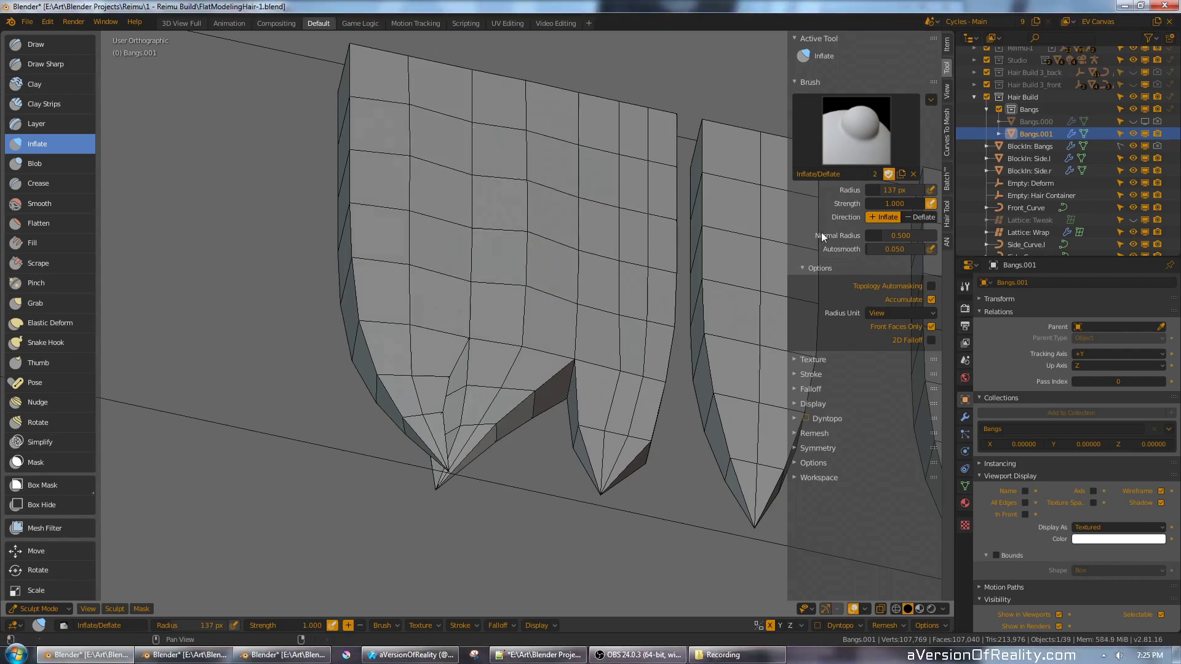
drag(470, 332, 471, 182)
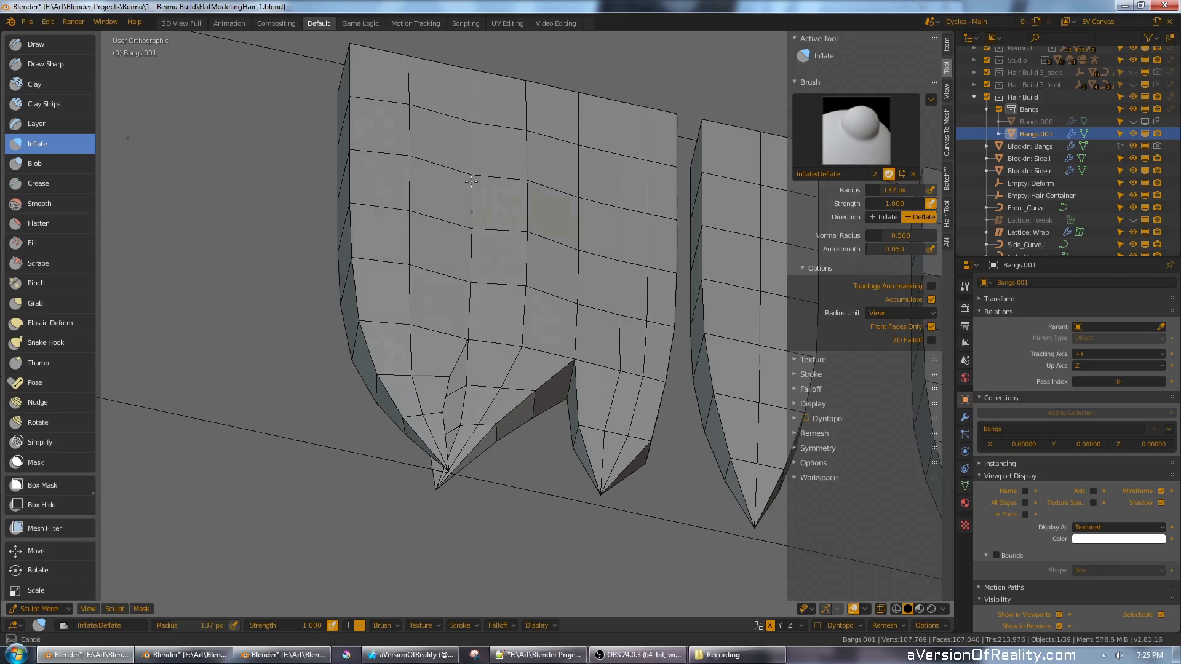
mouse_move(479, 345)
middle_down()
mouse_move(601, 158)
mouse_move(606, 195)
mouse_move(511, 179)
middle_up()
scroll(511, 179, down, 1)
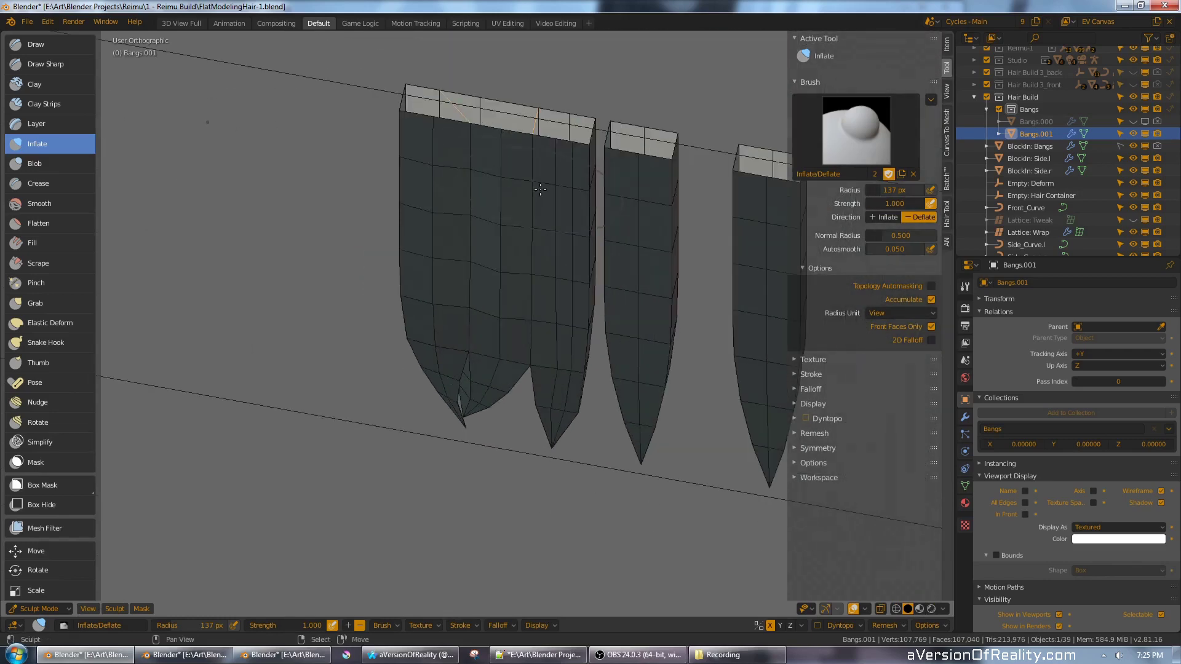
- From the front, use the Grab brush to pull the first tip's side in towards the second tip
key(KP_1)
middle_drag(562, 223, 535, 224)
scroll(536, 224, down, 3)
middle_drag(532, 494, 561, 379)
scroll(561, 379, up, 7)
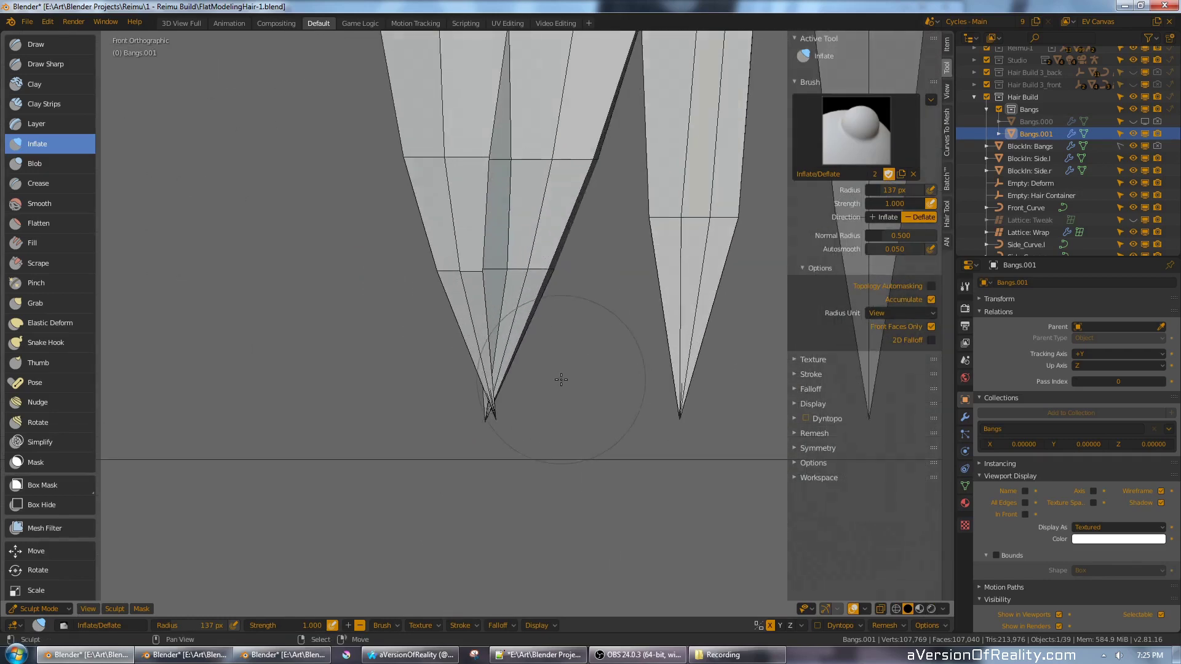
key(g)
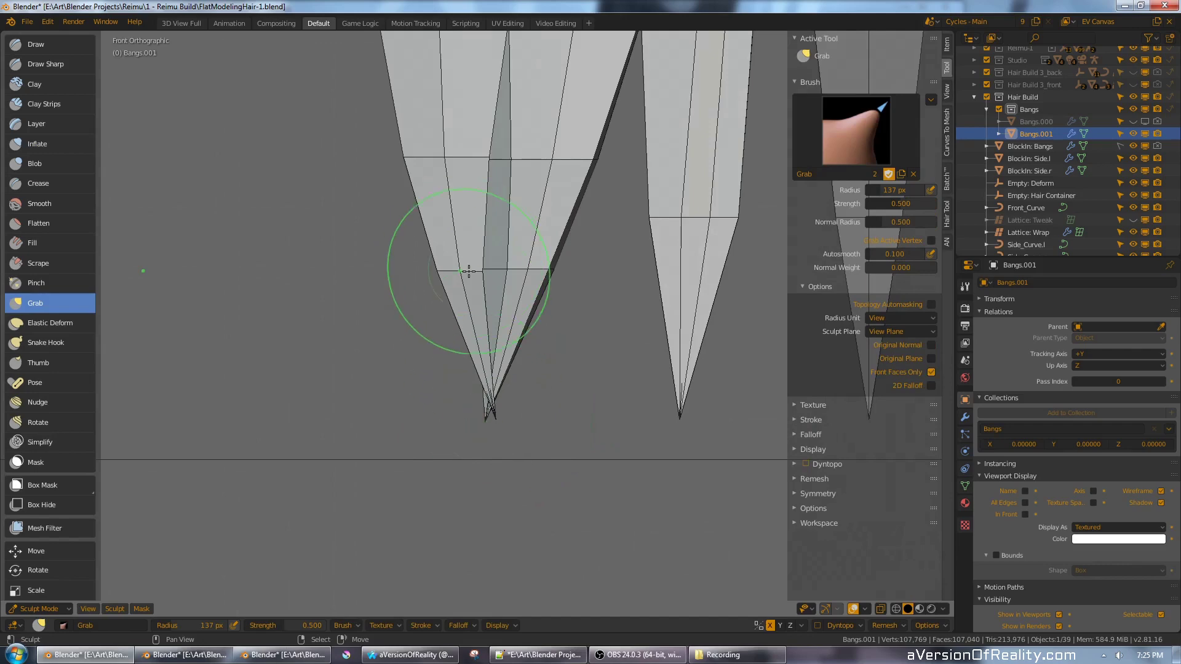
mouse_move(468, 271)
mouse_down()
mouse_move(453, 270)
mouse_move(483, 271)
mouse_up()
scroll(480, 322, down, 4)
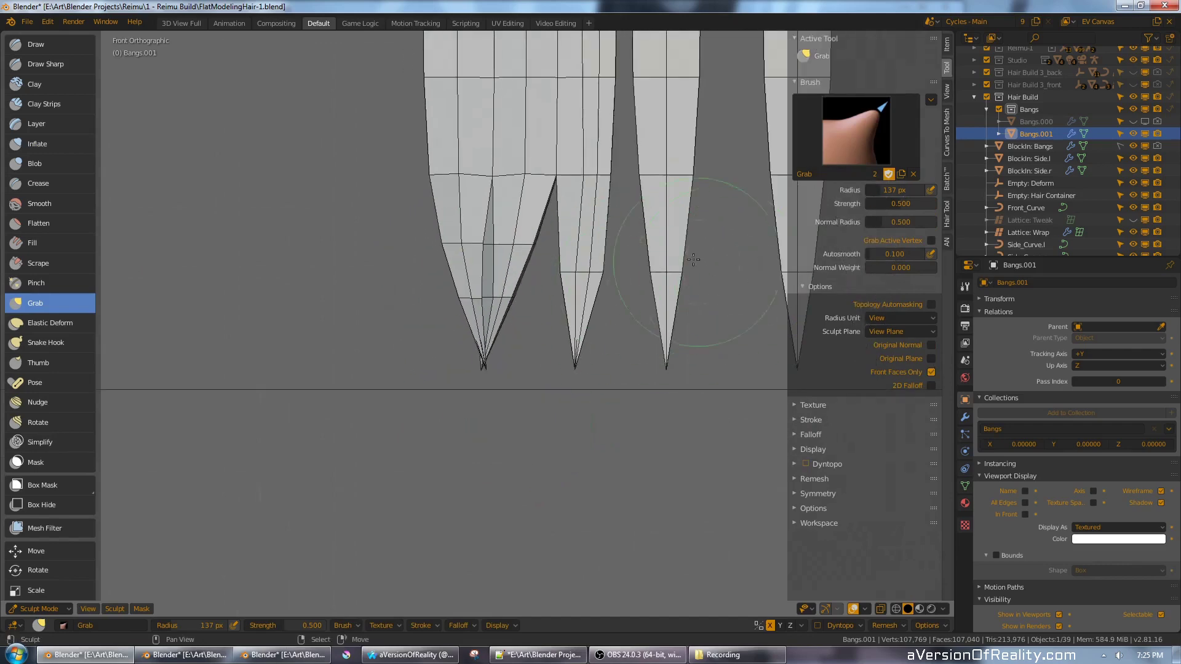
- Return to Object Mode and examine the sculpted bangs alongside the head model
key(ctrl+Tab)
click(563, 216)
scroll(563, 215, down, 4)
shift+middle_drag(563, 215, 524, 300)
scroll(440, 293, down, 6)
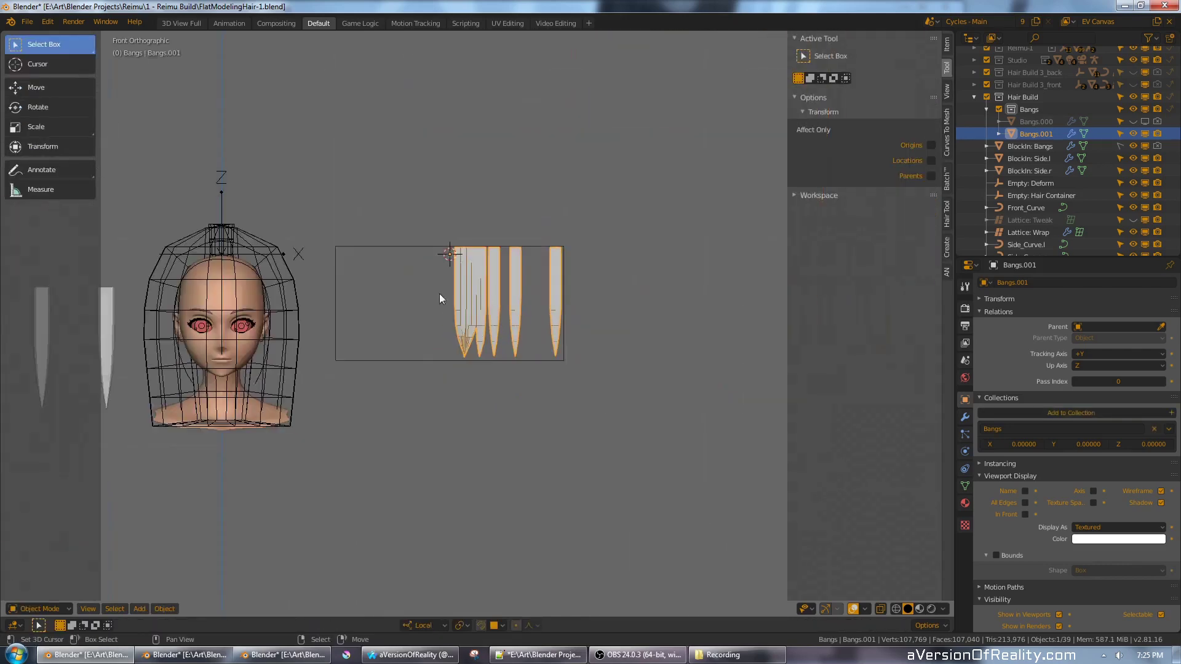
scroll(562, 293, up, 4)
mouse_move(409, 294)
shift+middle_down()
mouse_move(562, 293)
mouse_move(548, 282)
shift+middle_up()
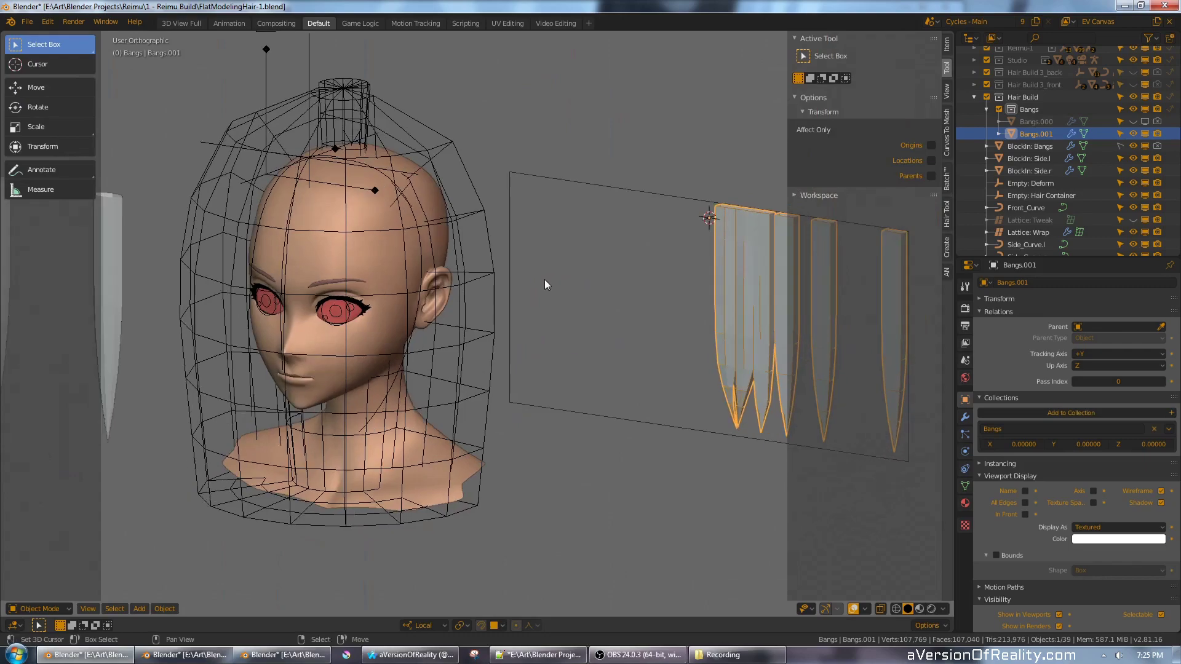
- Show the Lattice modifier of Bangs.001 in the viewport and examine the sculpted bangs wrapped onto the head
click(965, 417)
click(1096, 299)
middle_drag(585, 296, 559, 279)
shift+middle_drag(723, 172, 588, 197)
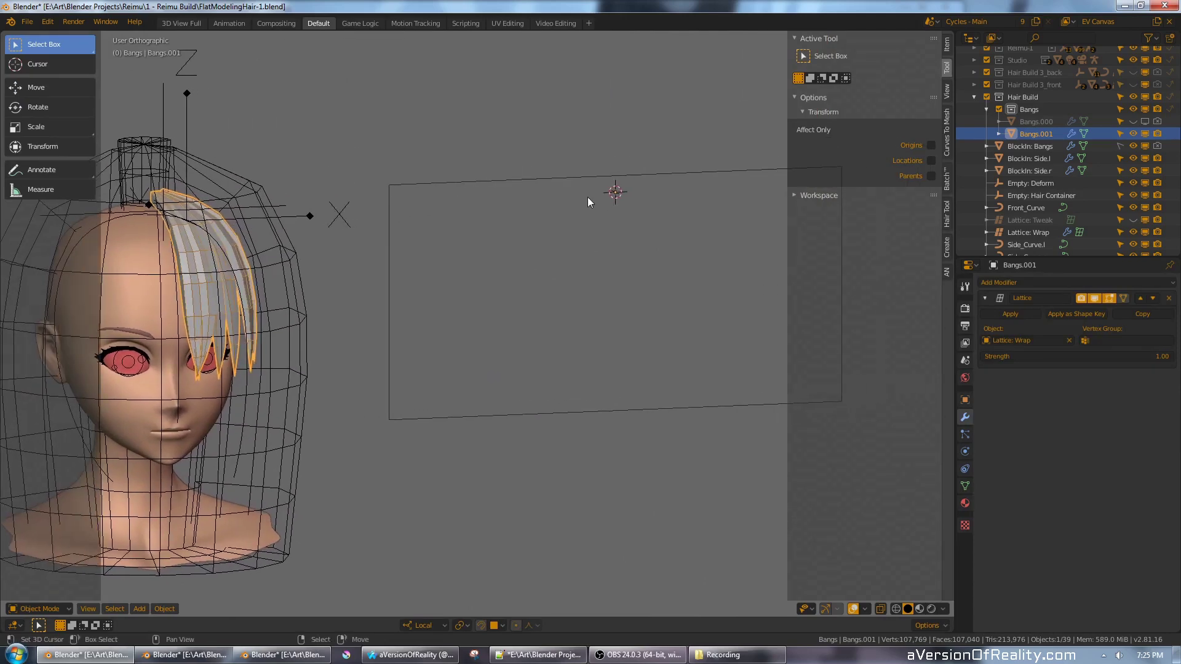
- Delete the sculpted duplicate Bangs.001 and make the original Bangs.000 visible again
key(KP_1)
key(n)
key(x)
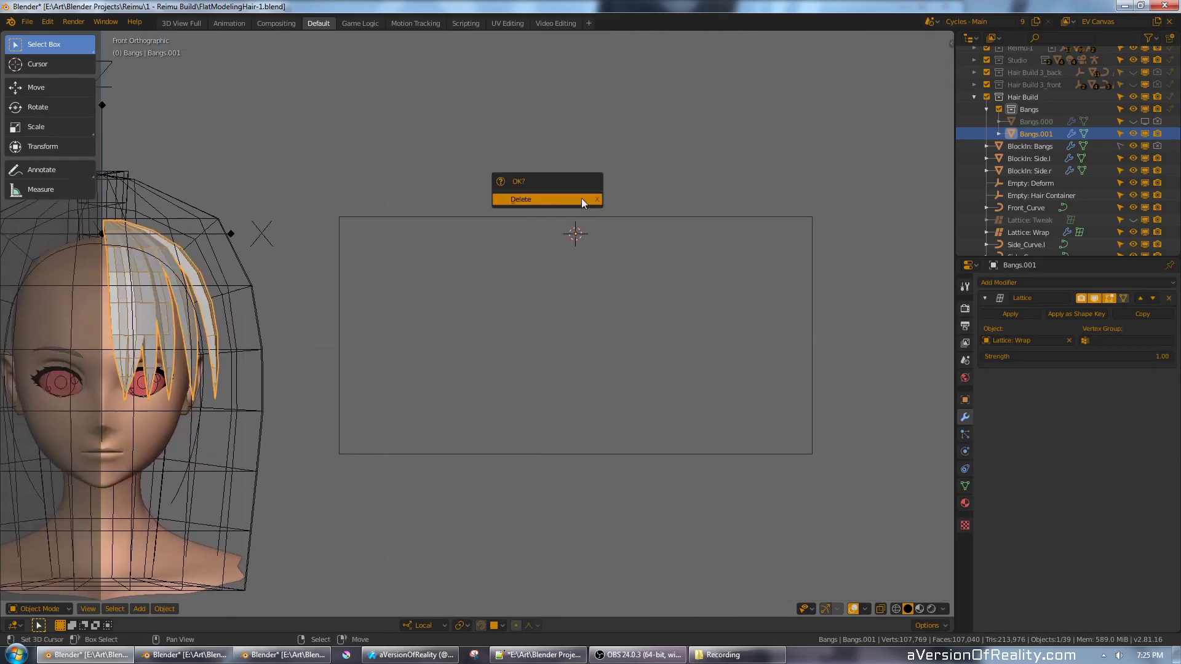
click(581, 198)
click(1134, 121)
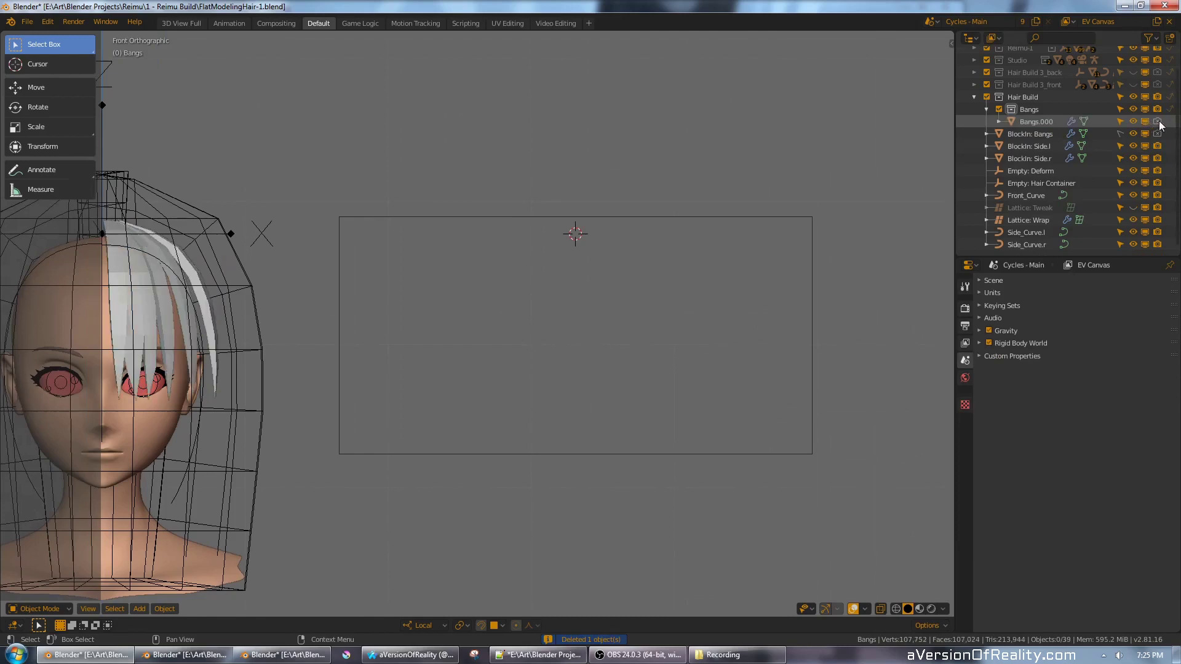
- Turn off the Lattice modifier's viewport and Edit Mode display on Bangs.000 so the strands lie flat
click(1036, 122)
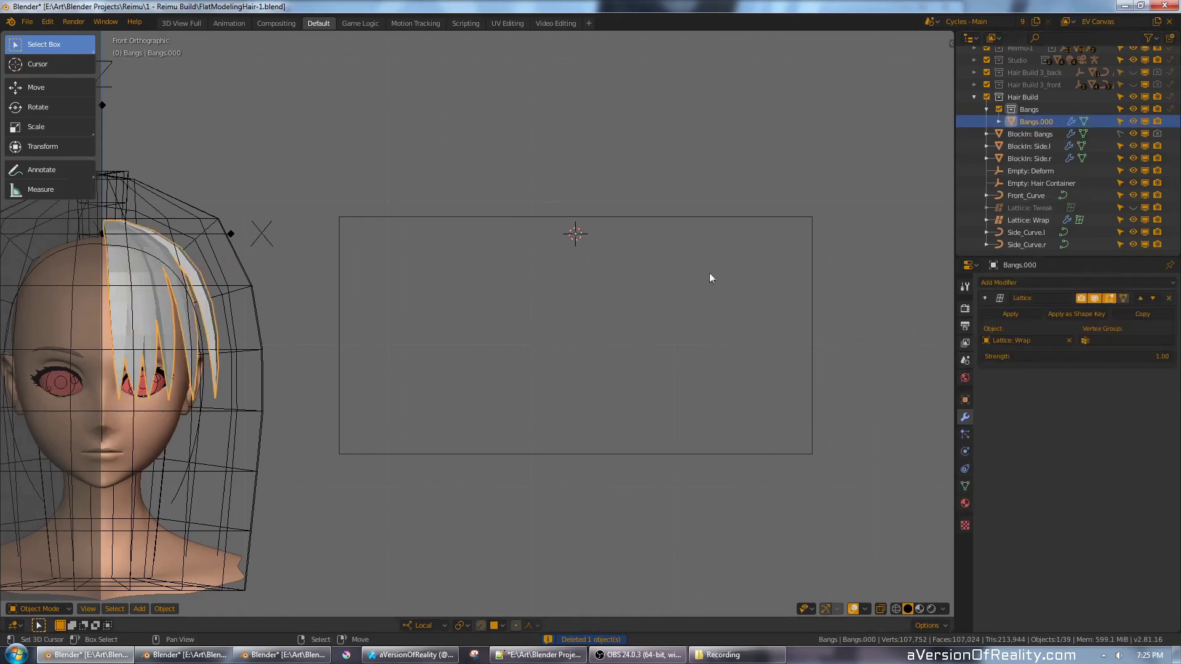
click(1094, 298)
click(1109, 299)
middle_drag(795, 314, 689, 254)
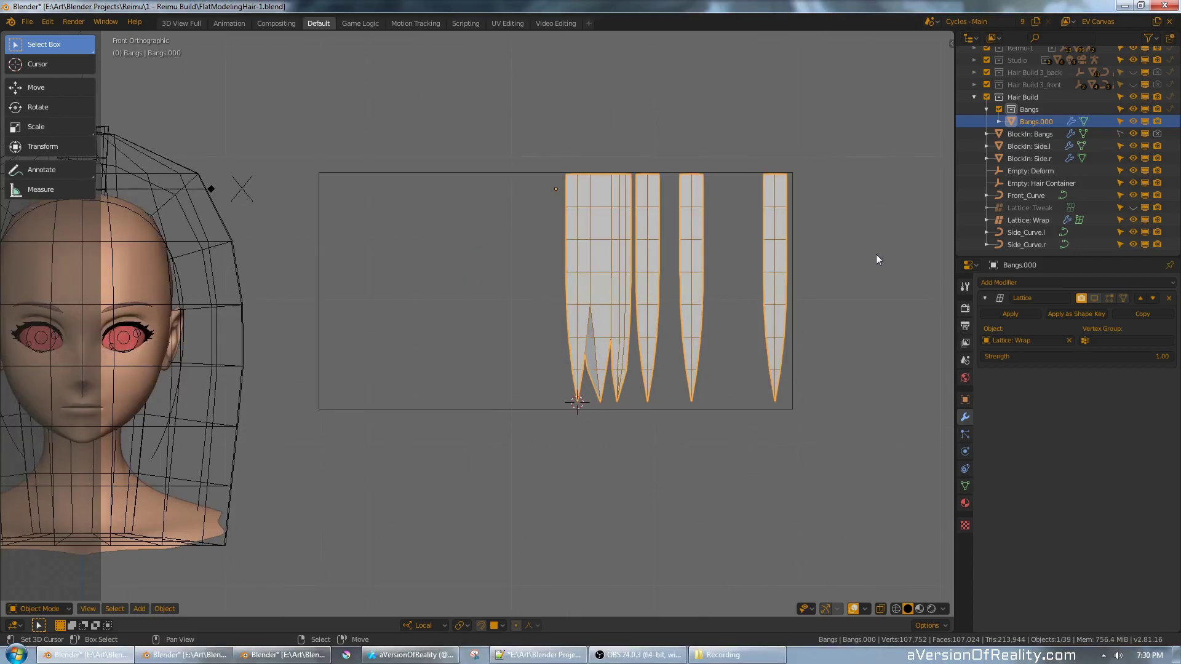
middle_drag(838, 295, 782, 273)
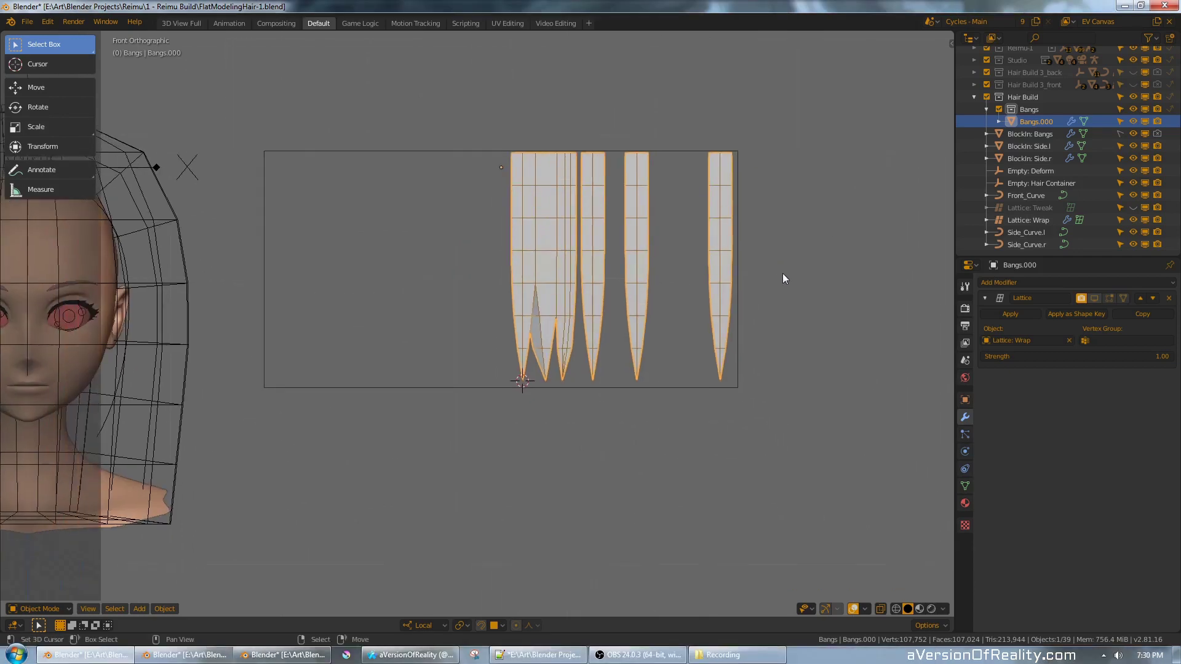
scroll(780, 271, up, 3)
shift+middle_drag(697, 247, 664, 277)
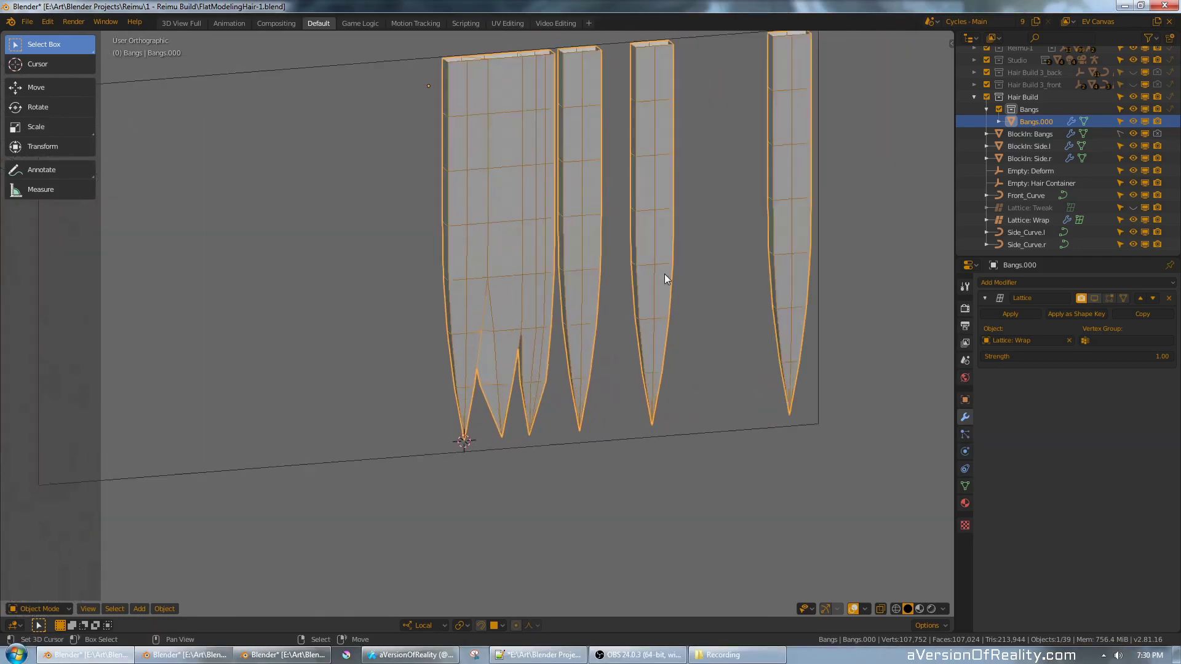
middle_drag(696, 229, 678, 260)
click(967, 484)
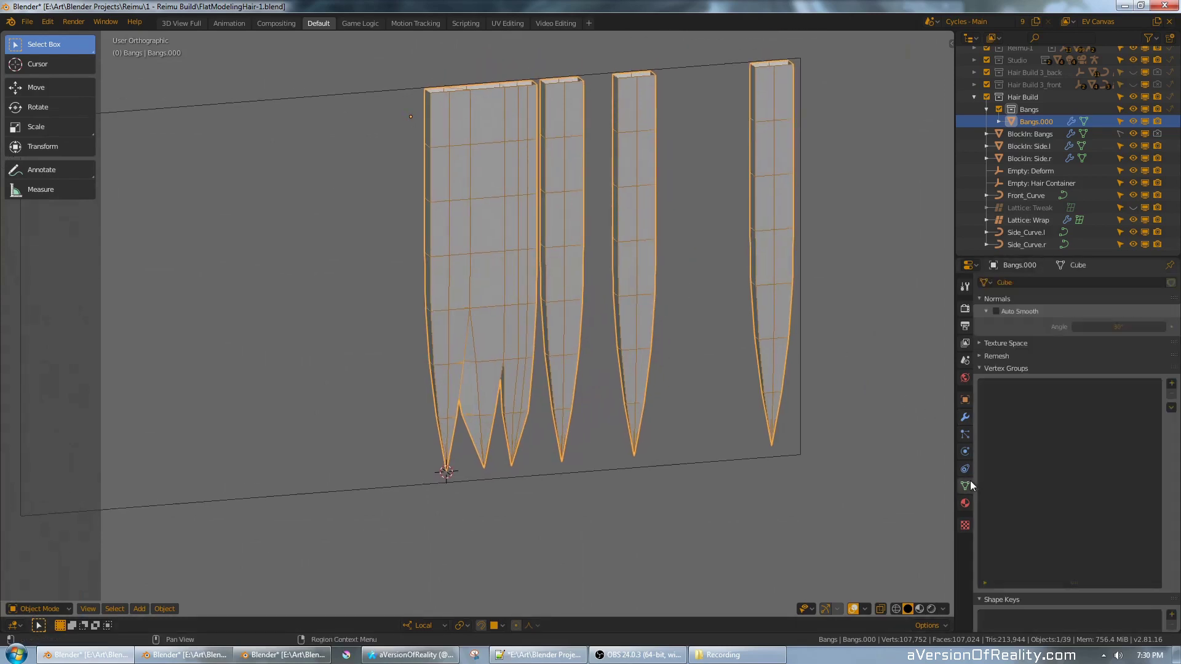
click(966, 418)
middle_drag(758, 258, 735, 298)
scroll(732, 297, down, 4)
scroll(647, 297, up, 5)
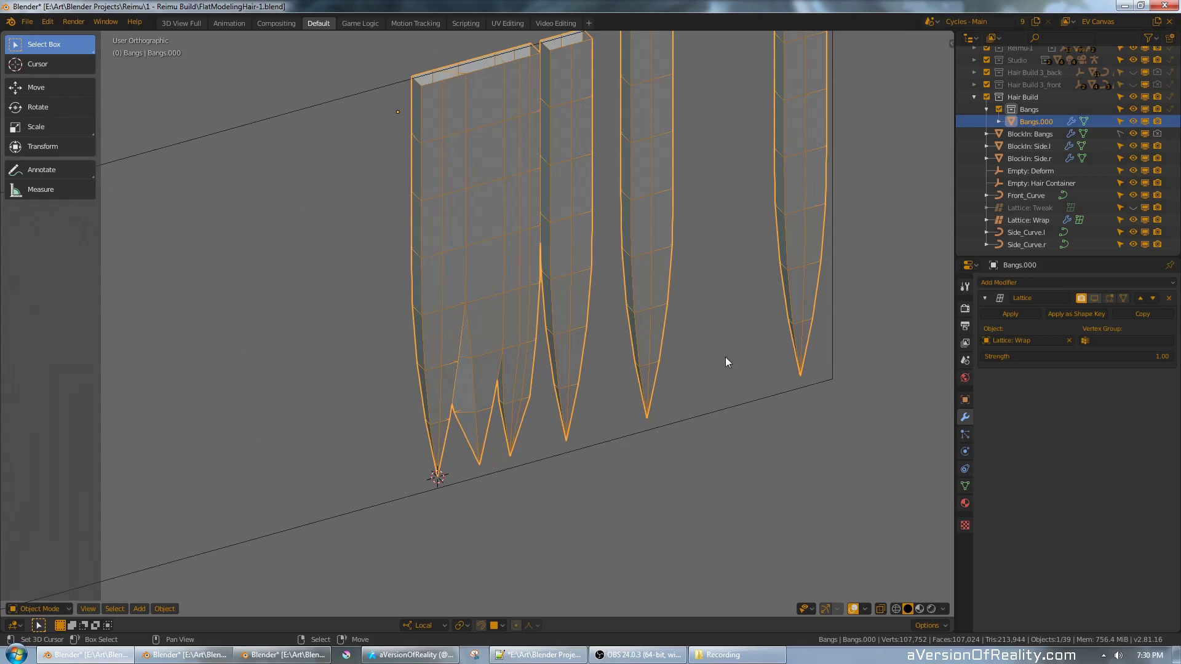
scroll(725, 357, down, 1)
middle_drag(743, 356, 742, 312)
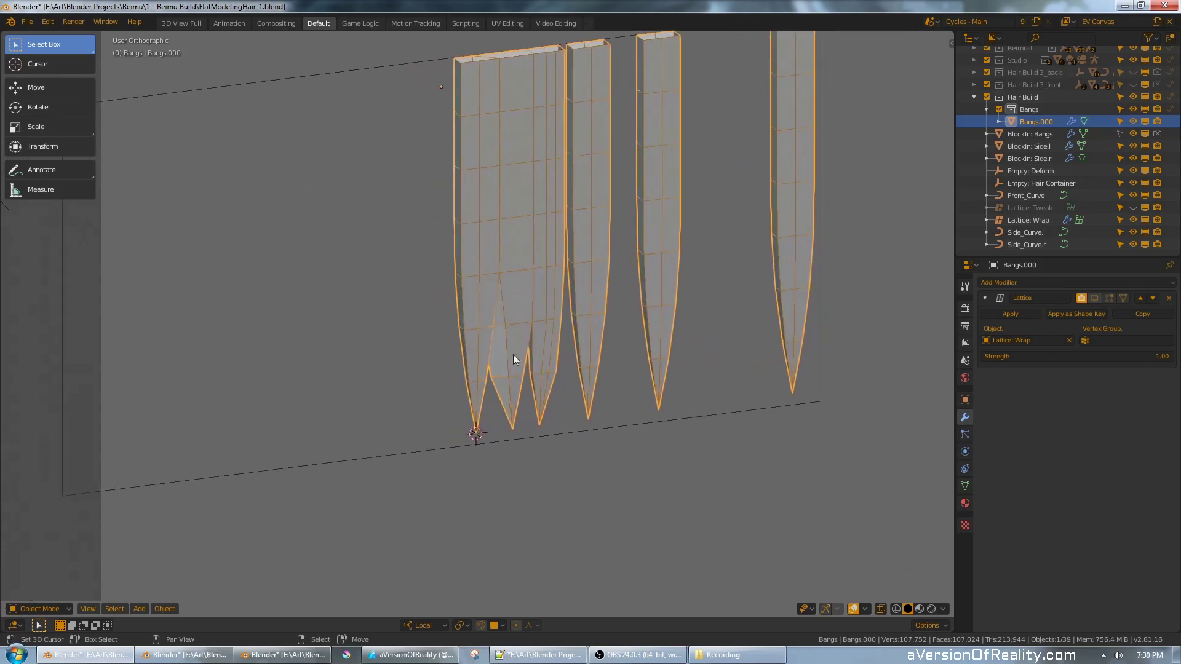
- In Edit Mode with wireframe shading, circle-select the first strand's tip vertices and hook them to a new object
shift+middle_drag(570, 316, 593, 316)
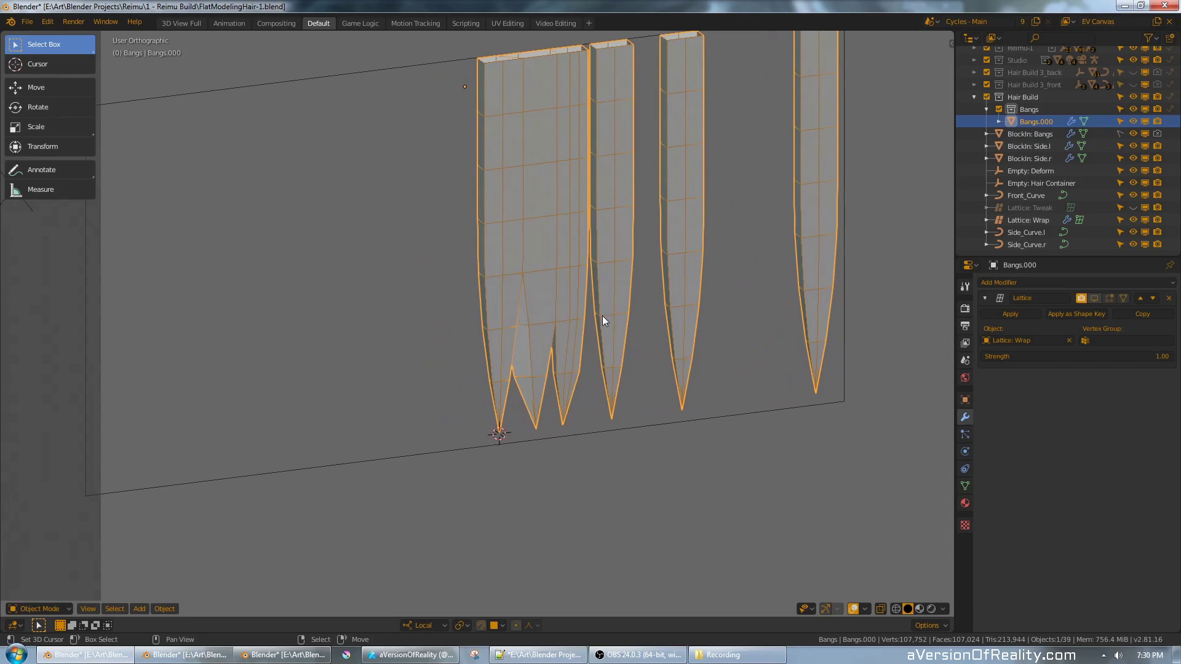
scroll(579, 316, up, 1)
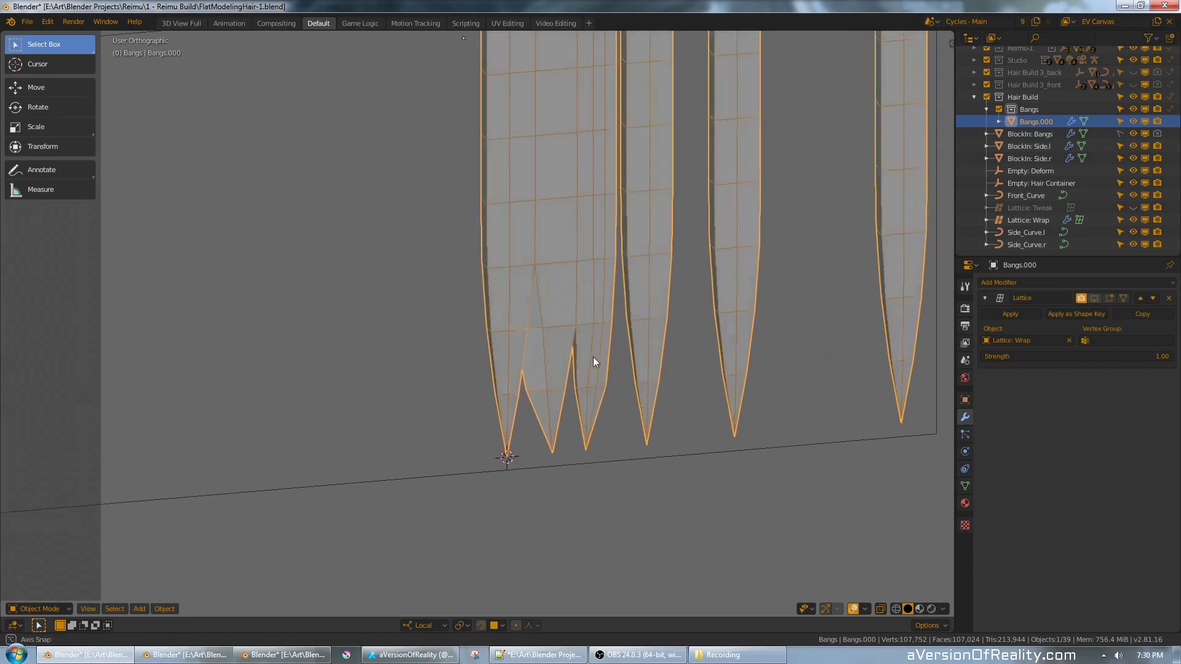
key(Tab)
key(z)
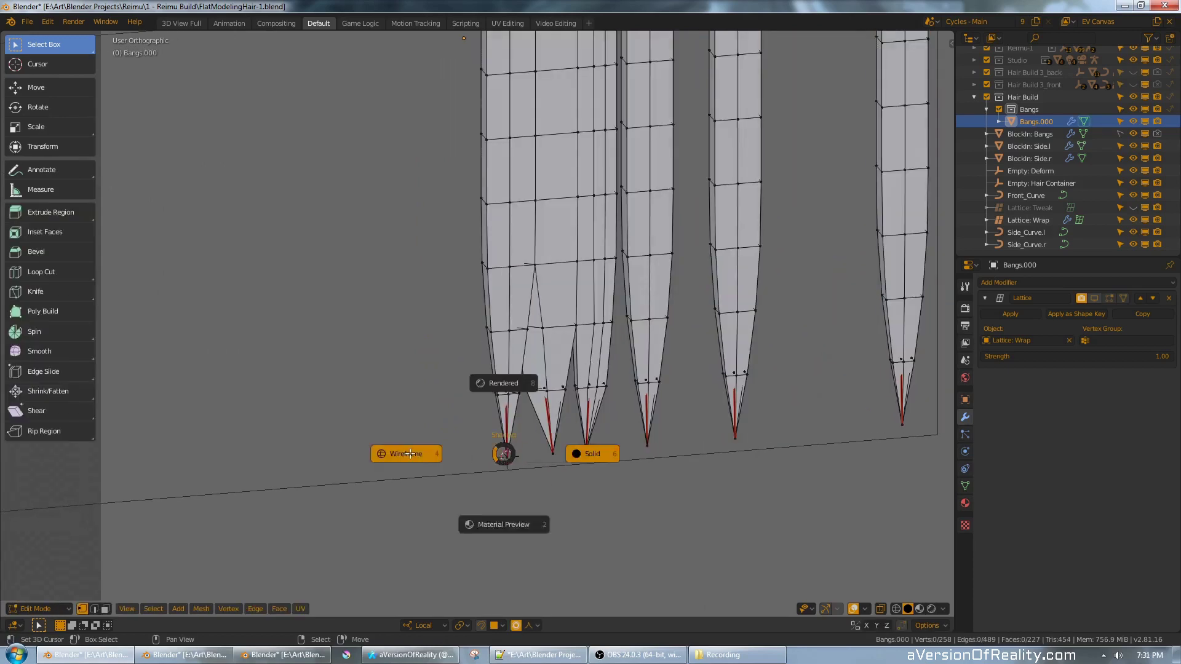
click(407, 453)
key(c)
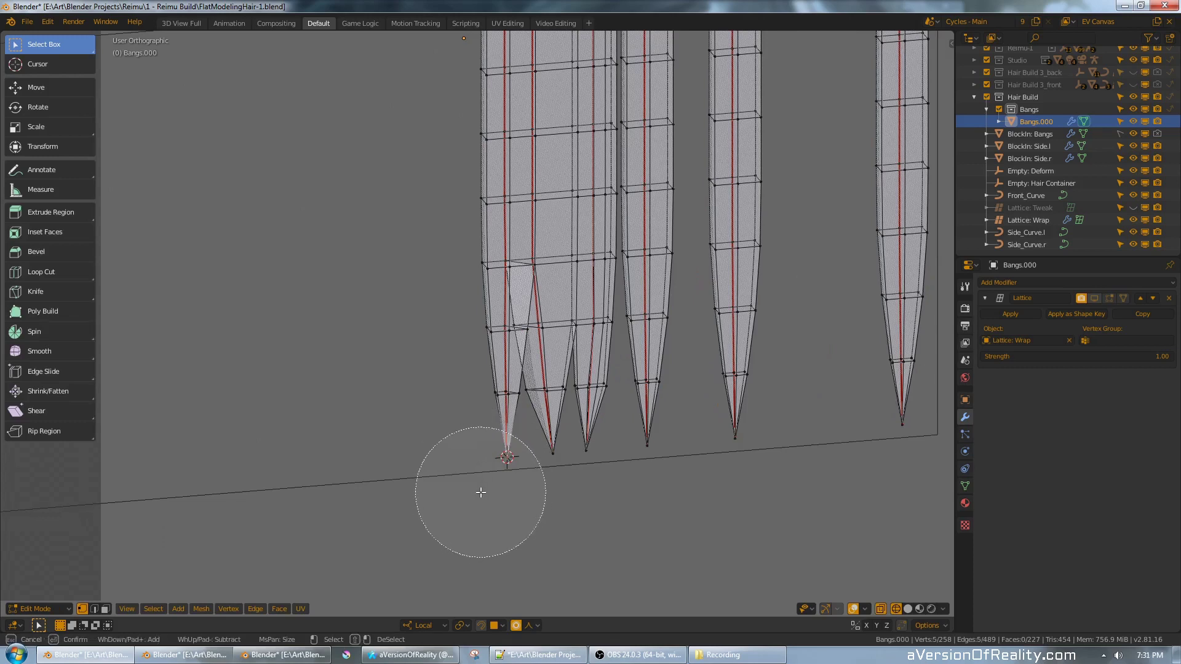
right_click(480, 492)
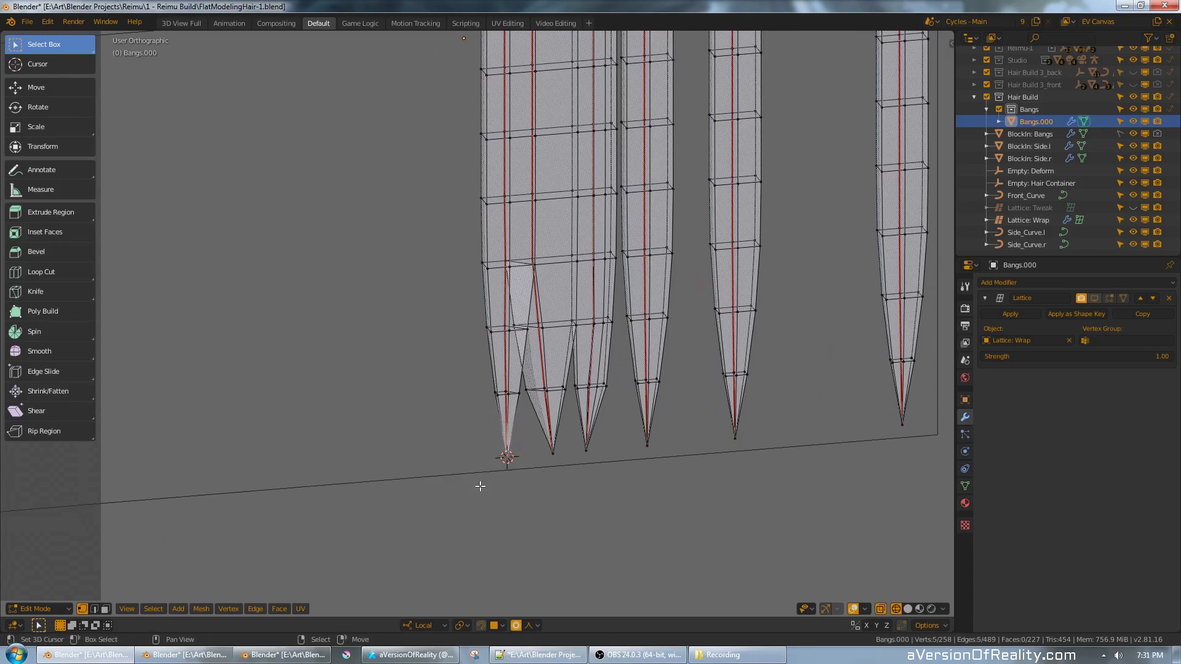
key(ctrl+h)
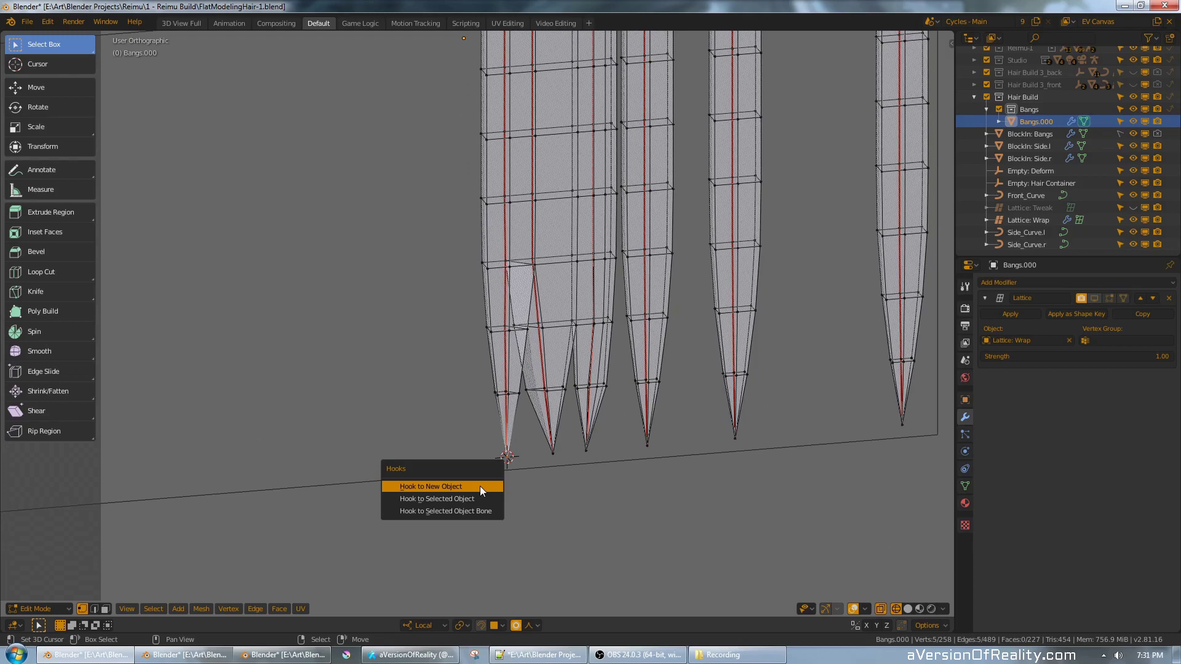
click(479, 485)
- Back in Object Mode, reduce the new hook empty's display size to 0.07
key(Tab)
right_click(469, 460)
scroll(468, 460, down, 5)
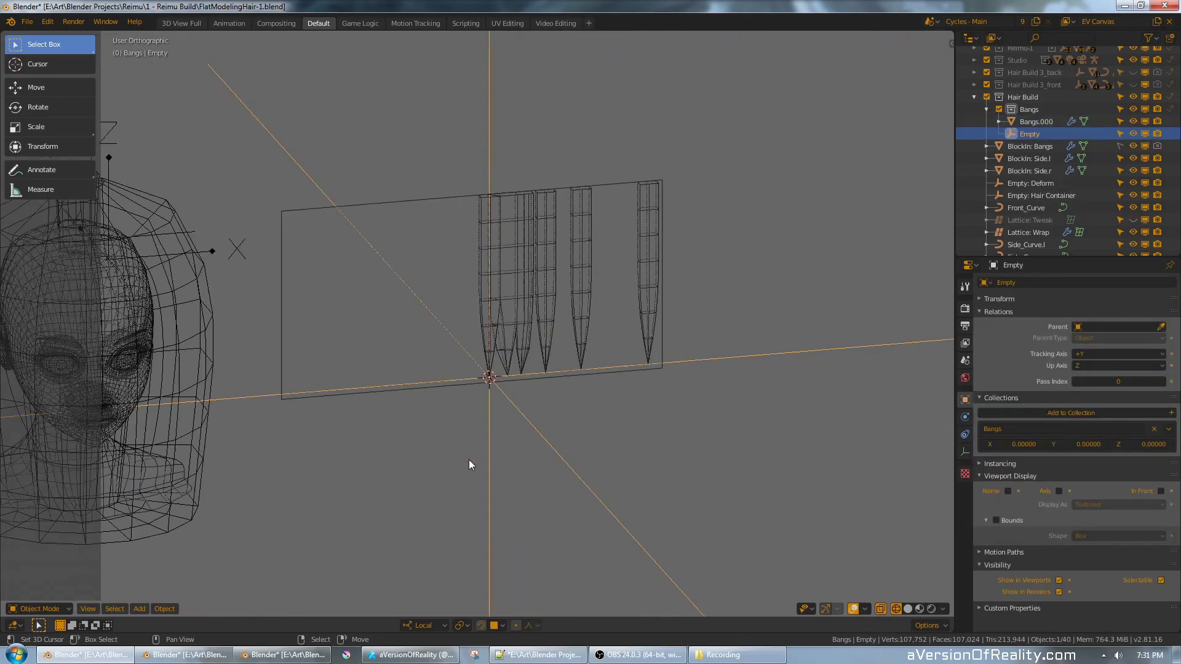
scroll(577, 418, down, 1)
scroll(595, 409, up, 1)
click(965, 452)
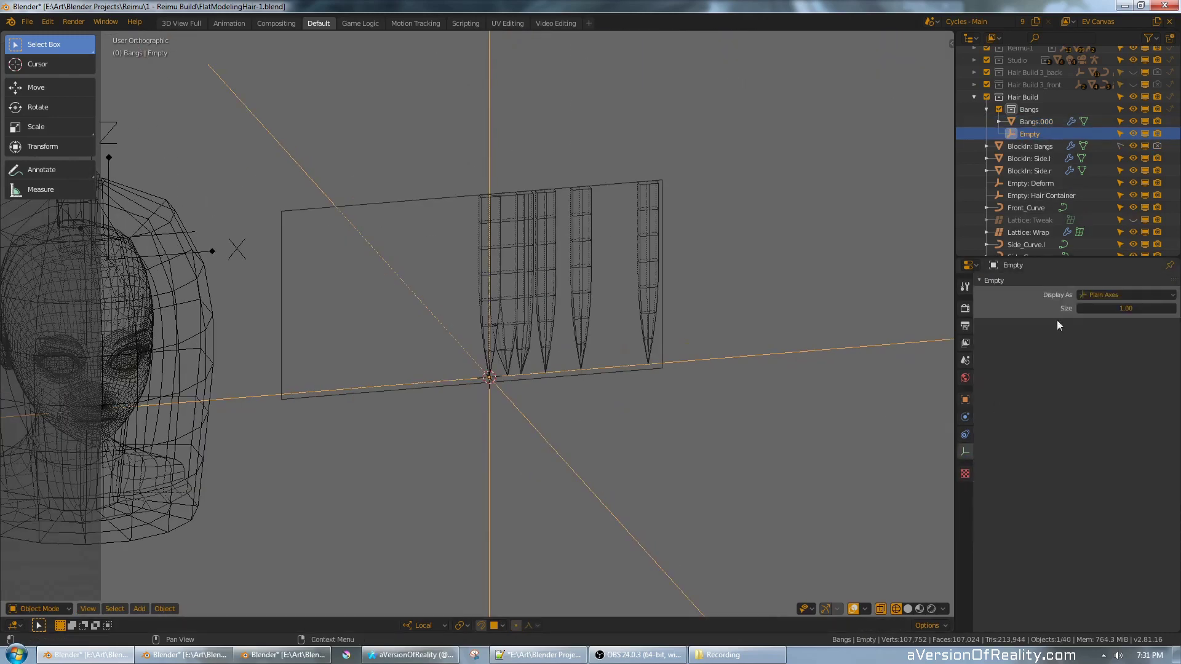
key(Return)
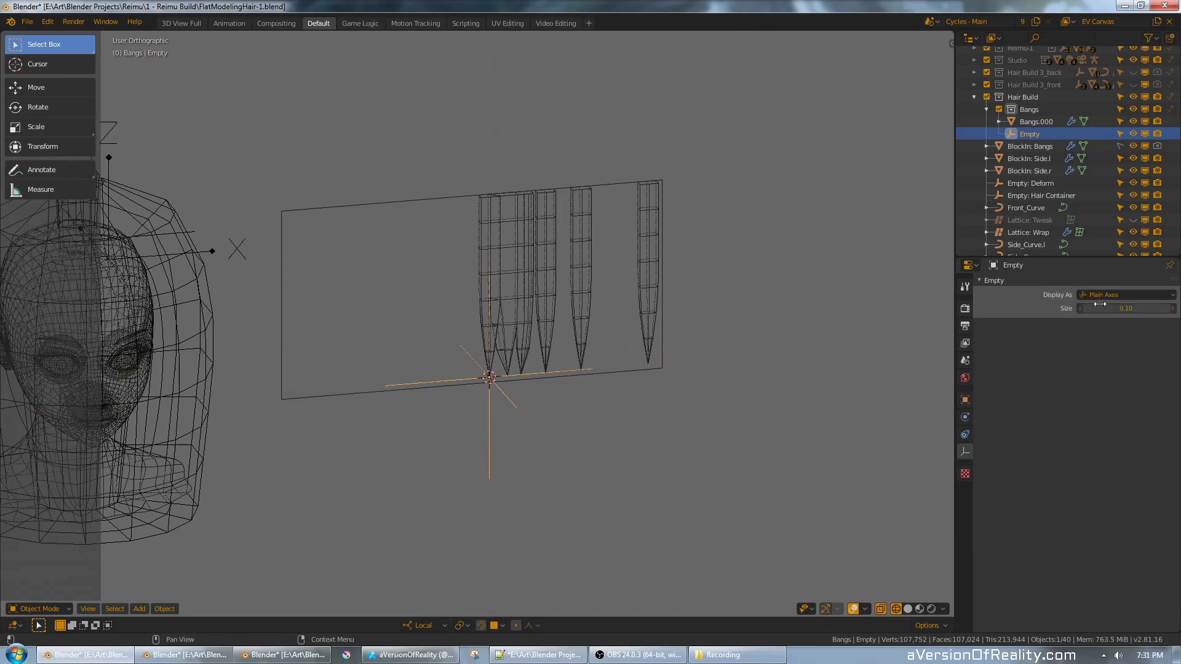
click(1083, 308)
click(1082, 309)
click(1082, 308)
scroll(668, 388, up, 4)
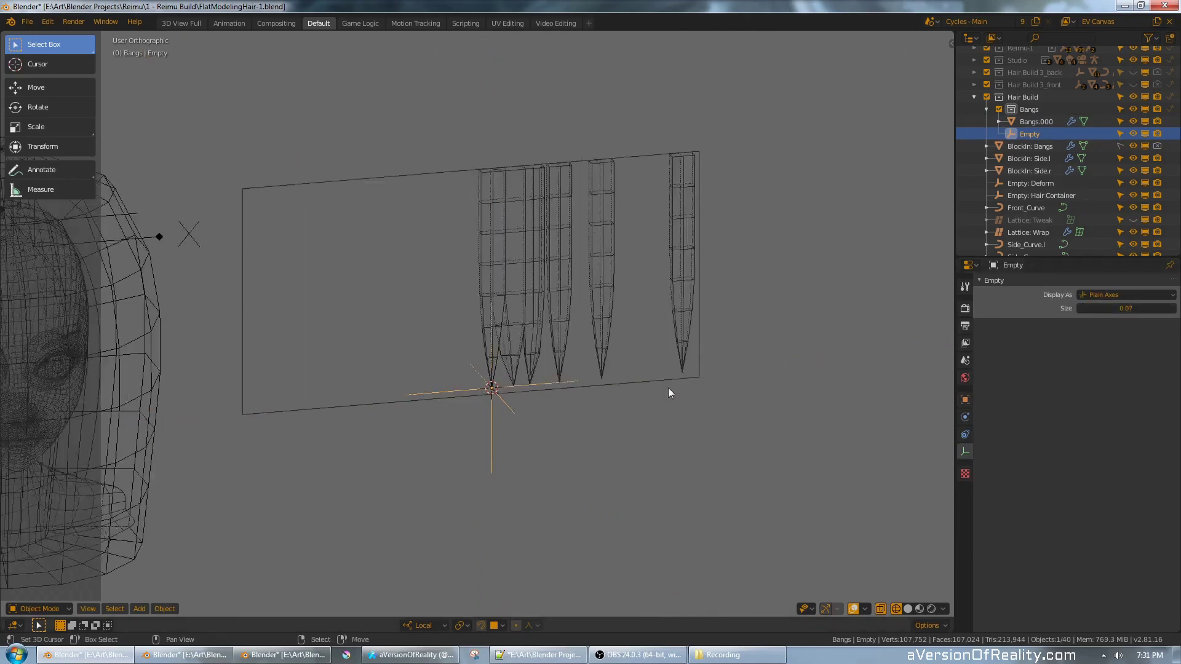
- Switch to solid shading and move the Hook modifier above the Lattice modifier on Bangs.000
key(z)
click(745, 405)
click(500, 374)
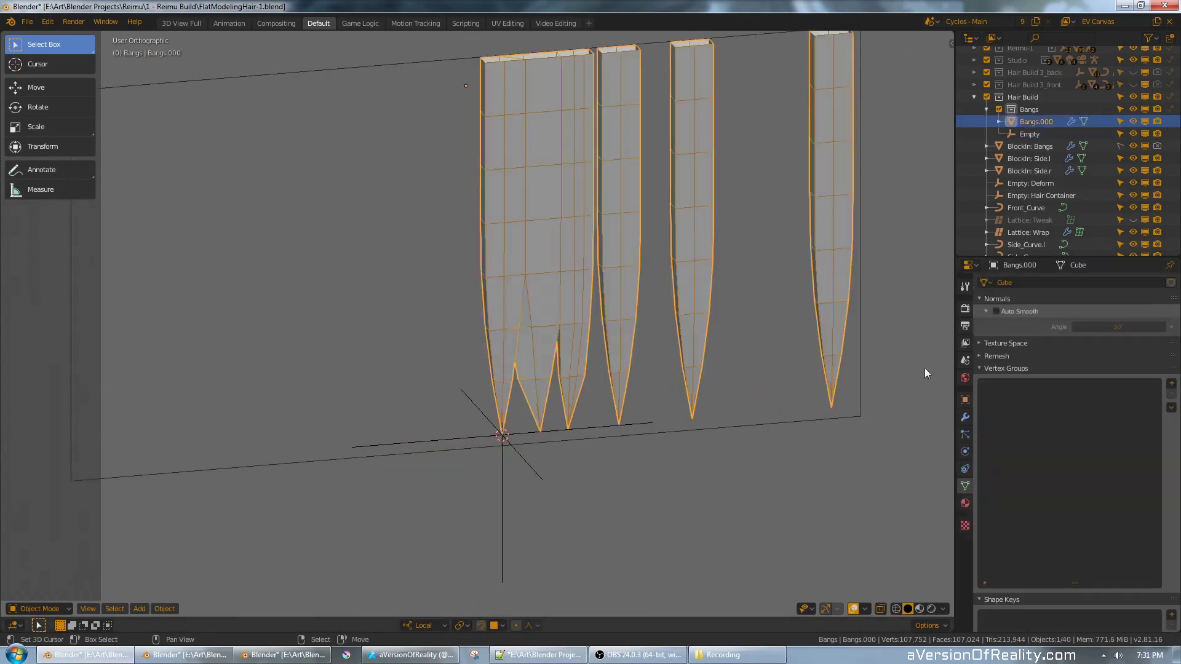
click(965, 417)
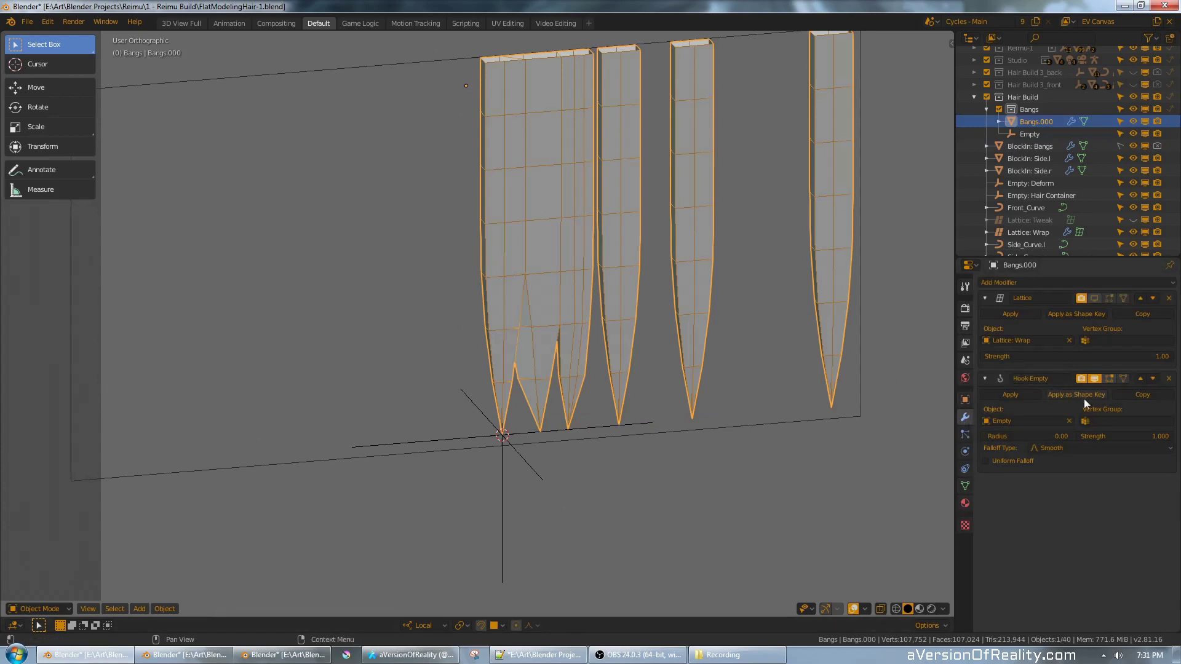
click(1137, 378)
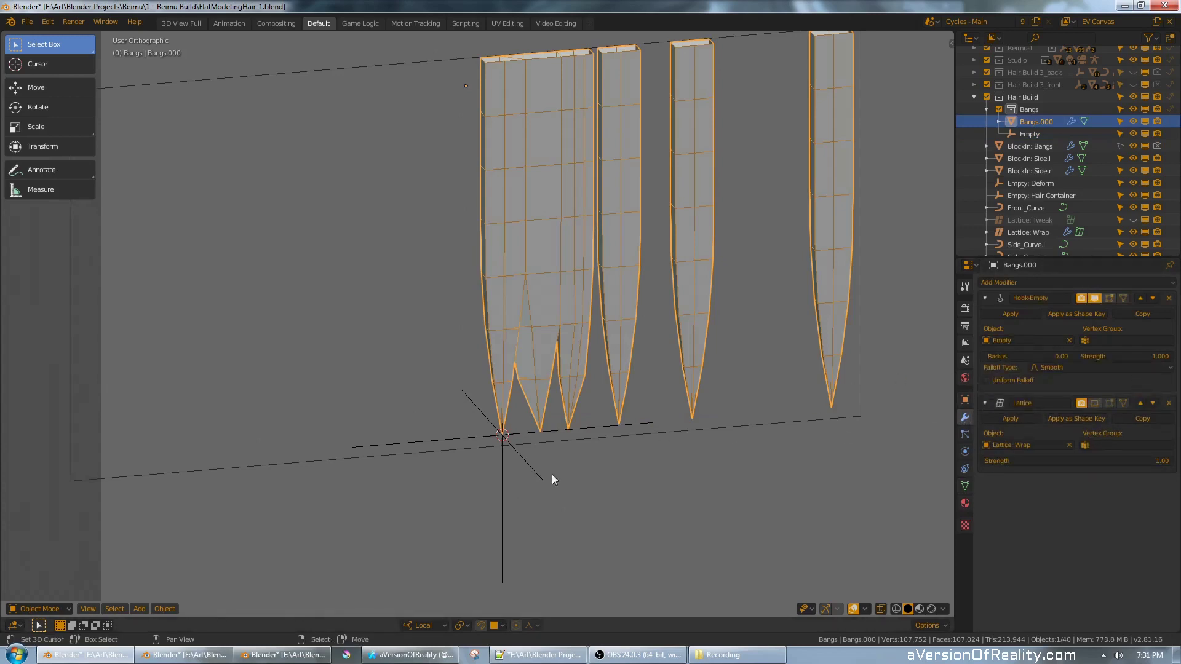
- Try moving the hook empty along its local Y axis to test the tip's deformation, then cancel the move
click(536, 478)
shift+middle_drag(691, 382, 688, 377)
middle_drag(584, 326, 643, 337)
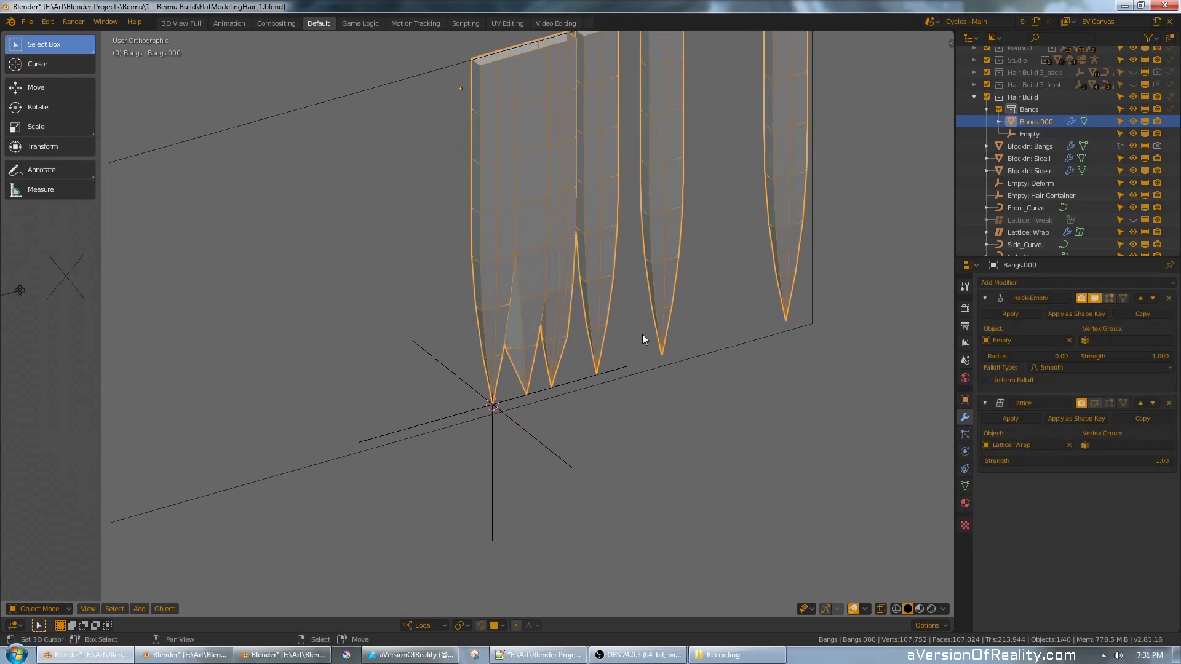
click(556, 455)
key(g)
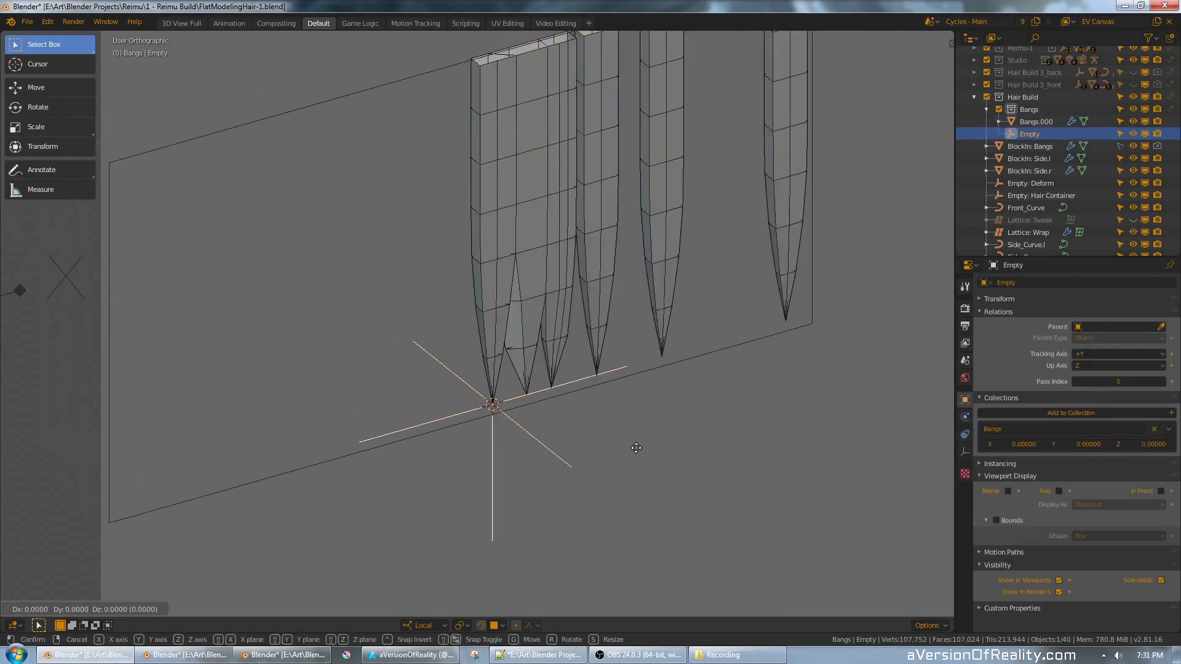
key(y)
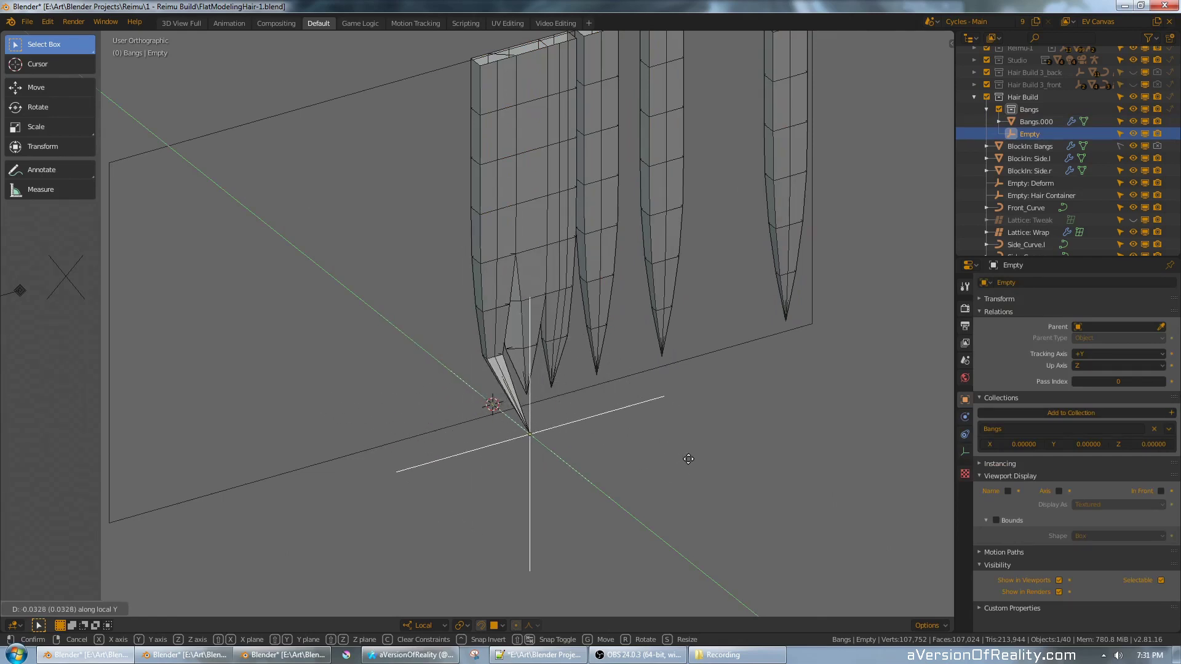
right_click(692, 468)
middle_drag(667, 366, 649, 356)
scroll(649, 356, up, 1)
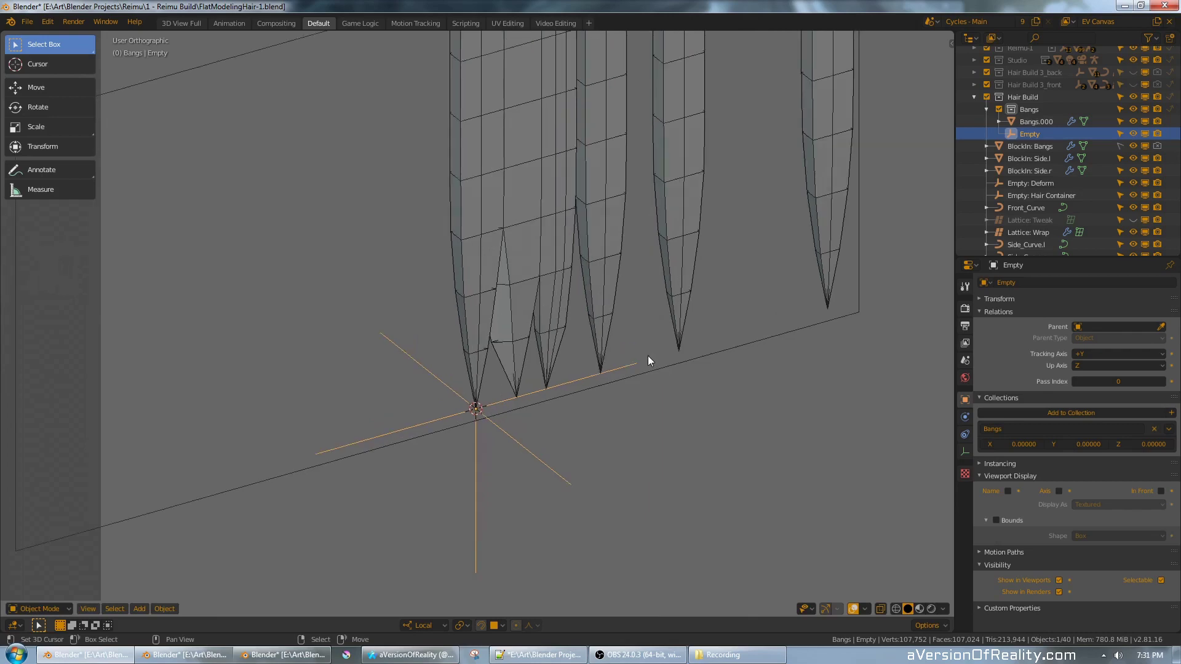
- Select the first tip together with the two edge loops above it, assign these vertices to the hook and recenter it
click(477, 319)
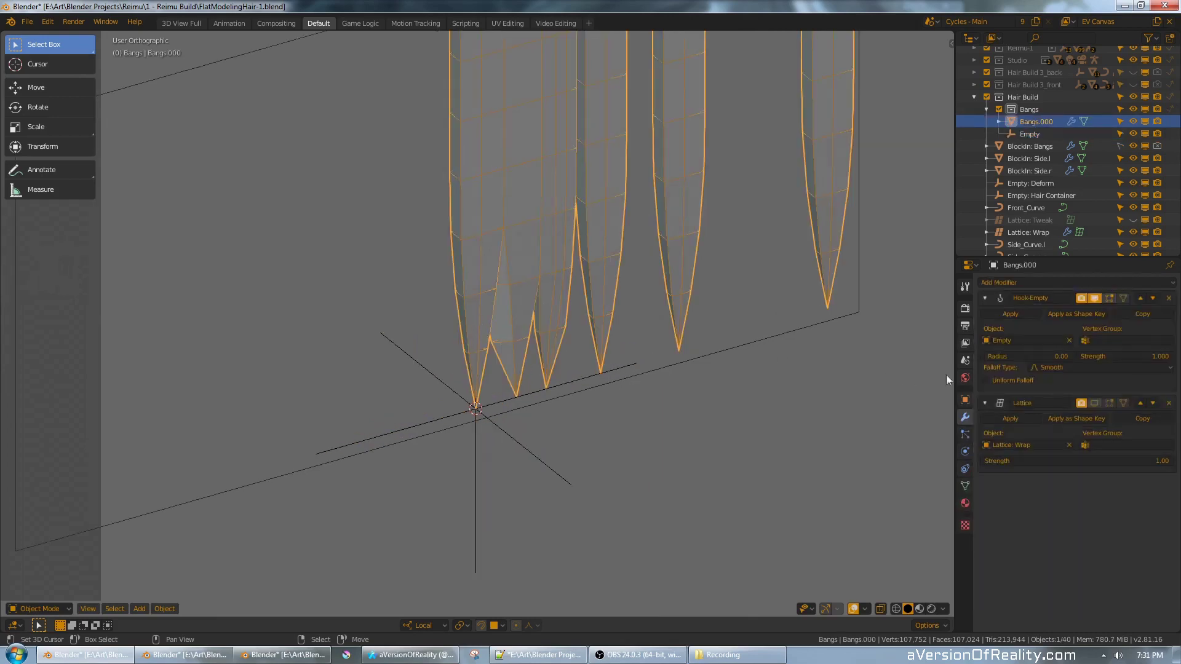
key(Tab)
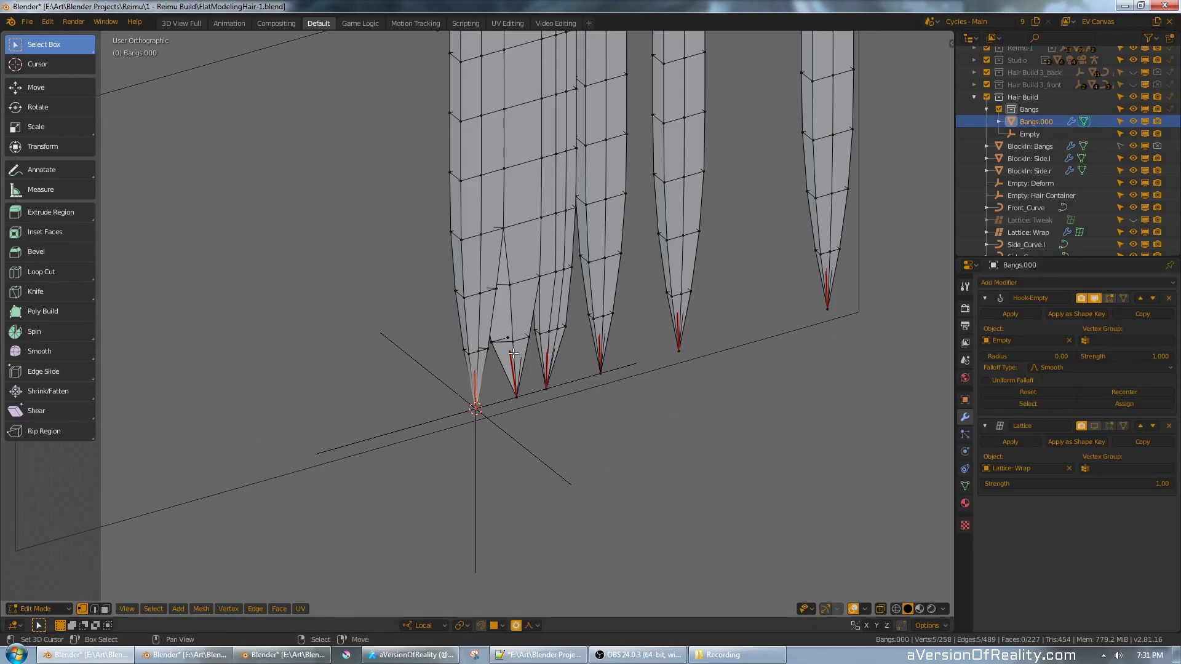
alt+click(473, 353)
alt+shift+click(473, 297)
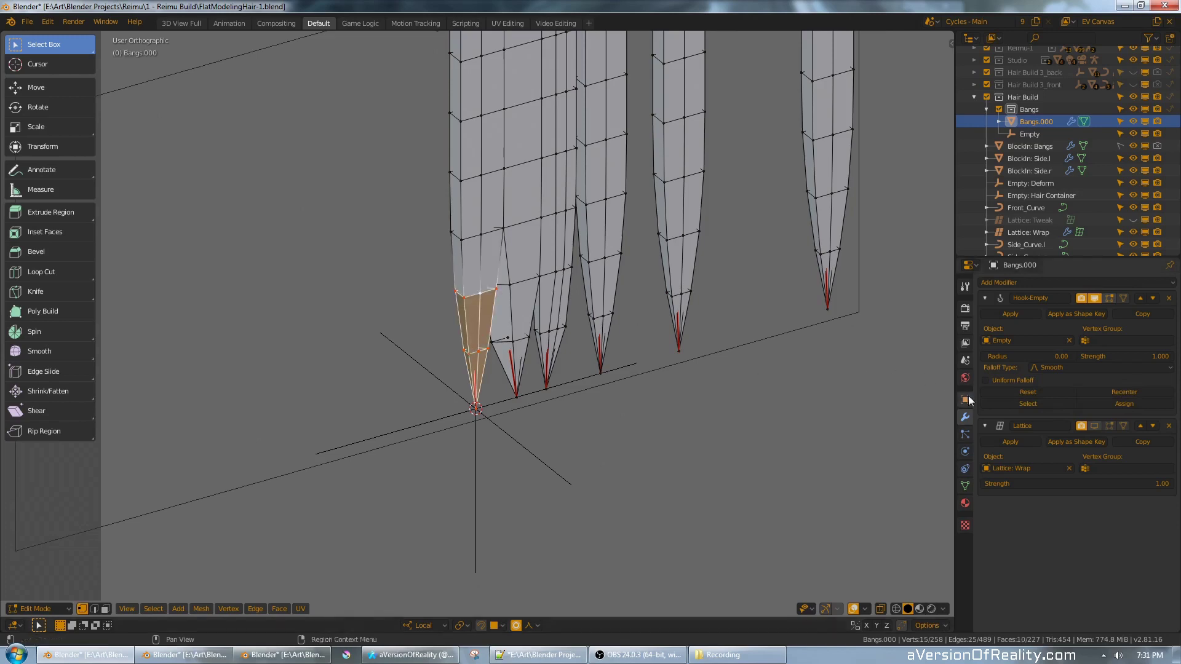
click(1120, 404)
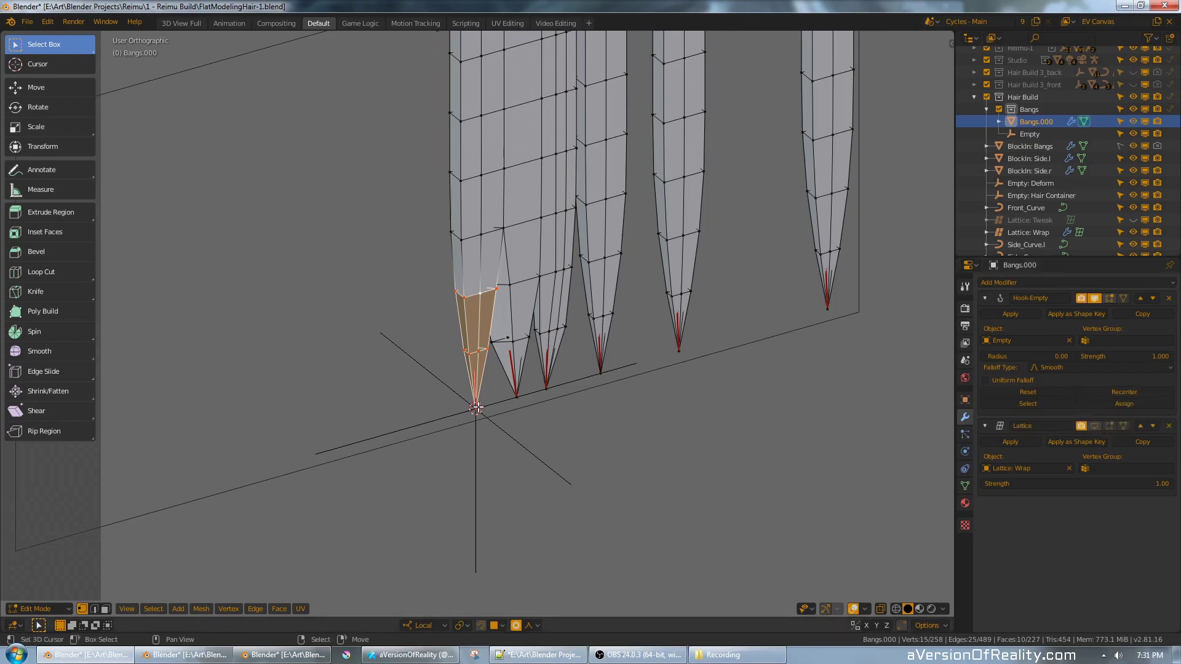
click(1101, 395)
- Test the extended hook by trying a local Y move of the empty in Object Mode, then cancel
key(Tab)
right_click(520, 451)
key(g)
key(y)
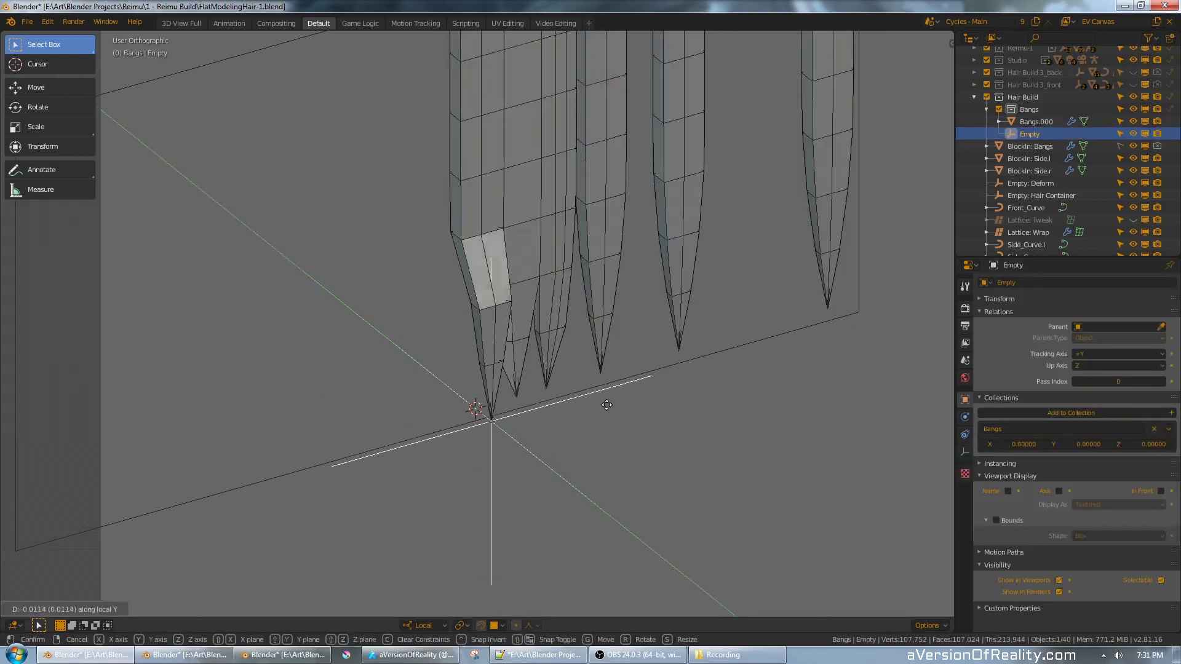
right_click(569, 376)
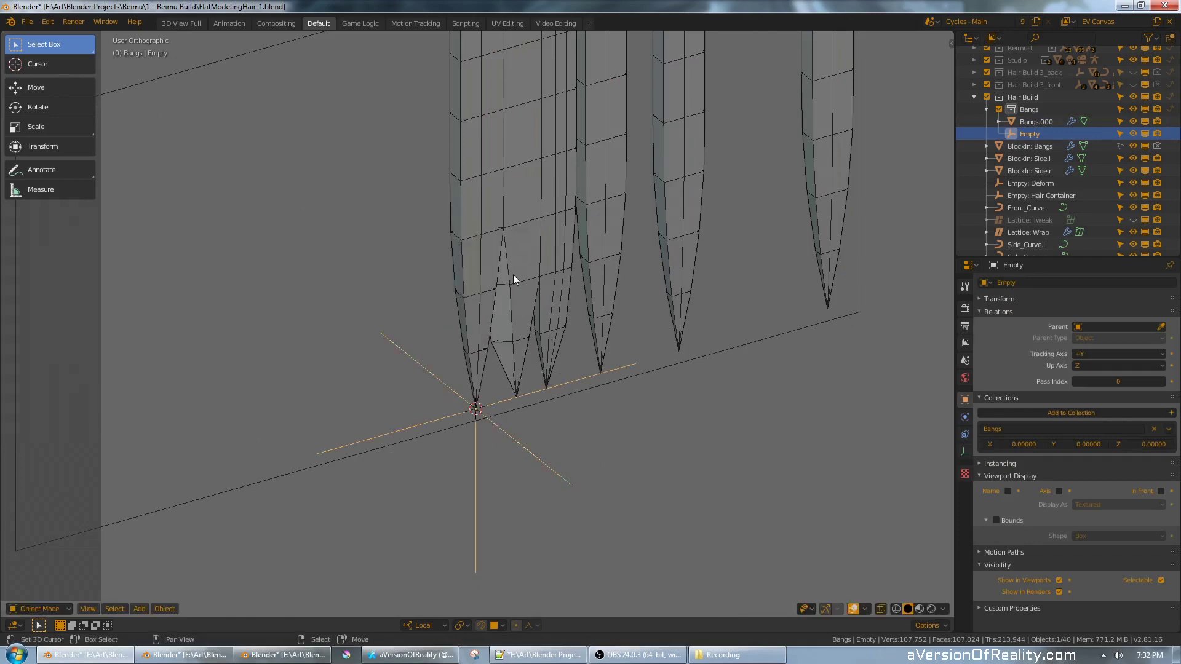
- Set the radius of the Hook modifier on Bangs.000 to 0.1
right_click(513, 275)
click(1039, 355)
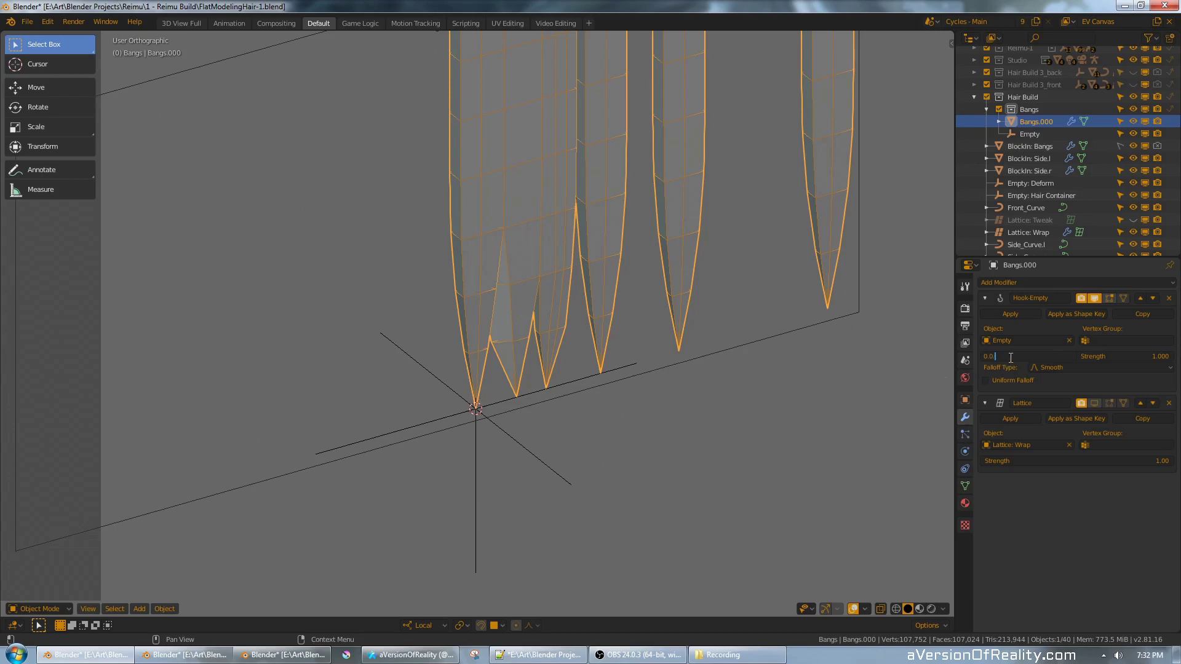
text(0.1)
key(Return)
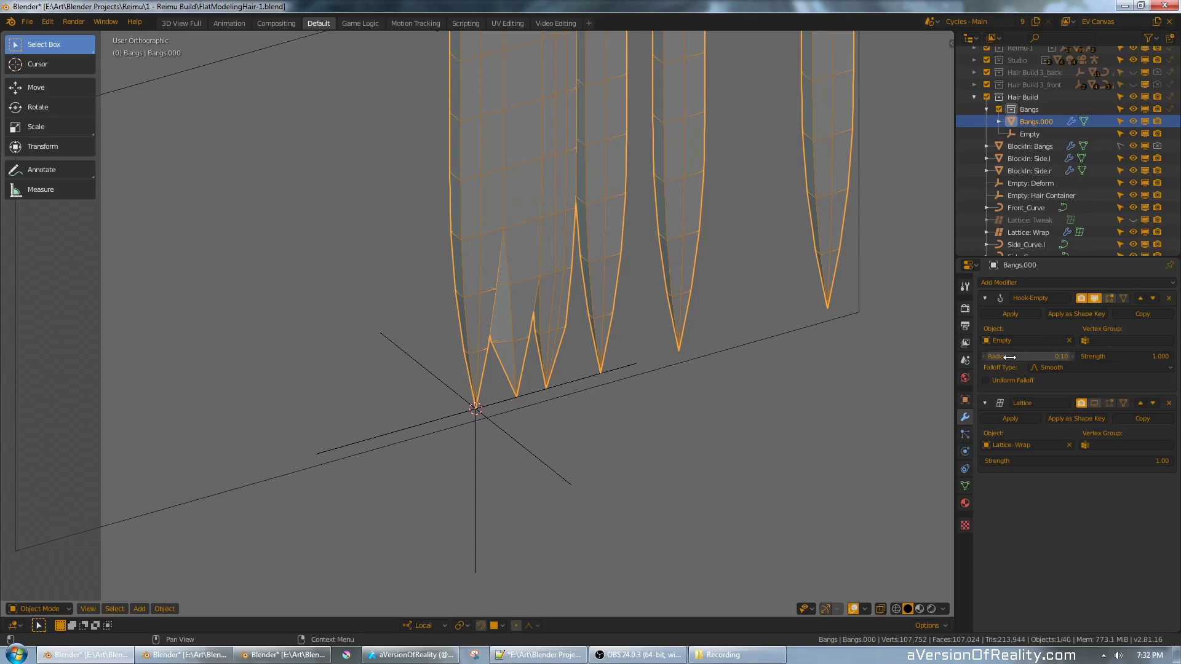
- Try moving the hook empty along its local Y axis to test the 0.1 radius, cancel, and reselect Bangs.000
click(515, 450)
key(g)
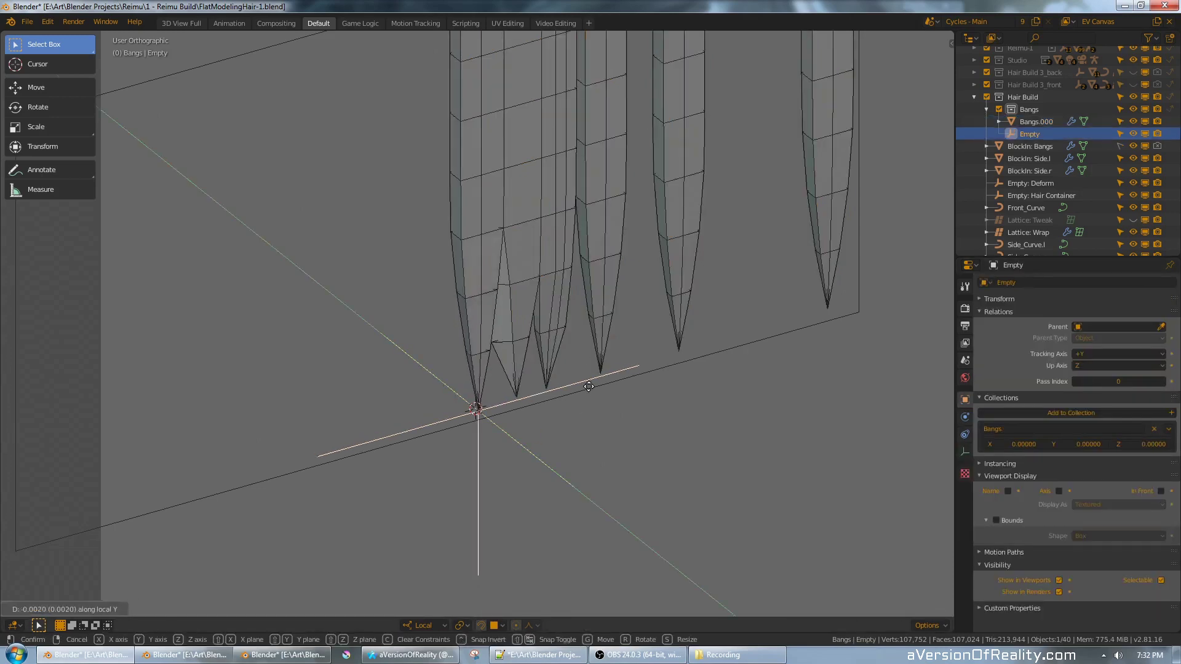
key(y)
key(y)
right_click(585, 396)
click(504, 301)
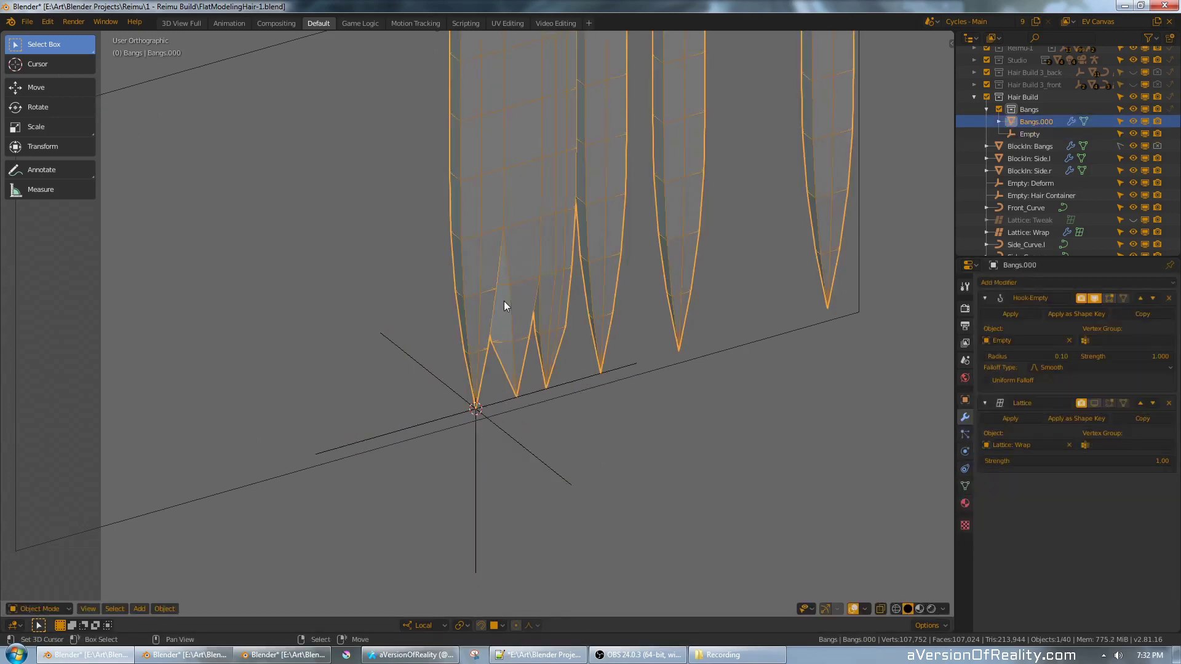
- Give the Hook modifier on Bangs.000 a smaller radius and try a local Y move of the hook empty, then cancel the move
click(1027, 358)
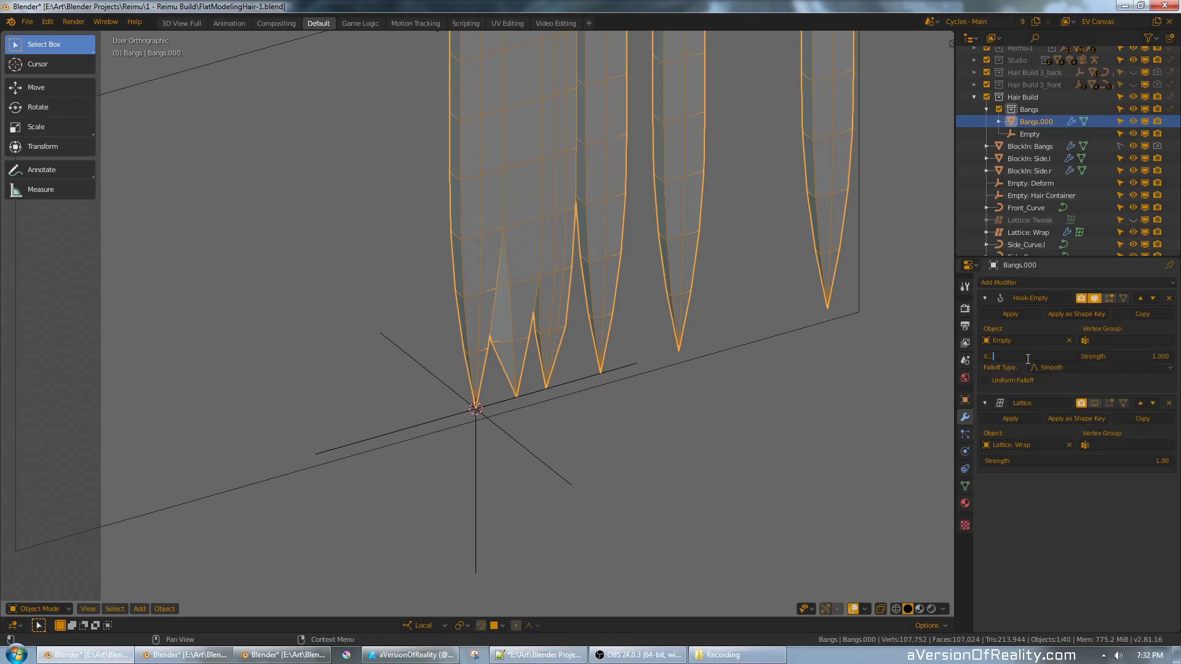
text(0.5)
key(Return)
right_click(514, 457)
key(g)
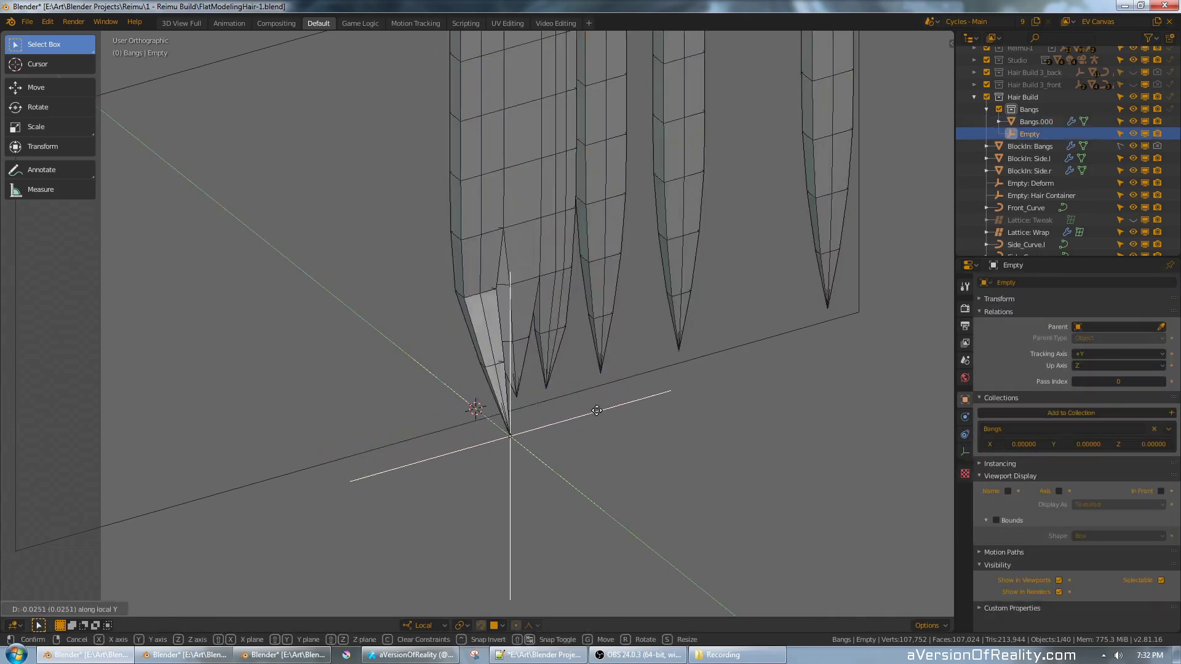
key(y)
key(y)
right_click(536, 363)
- Set the Hook modifier on Bangs.000 to Sharp falloff with a radius of 0.08
right_click(535, 295)
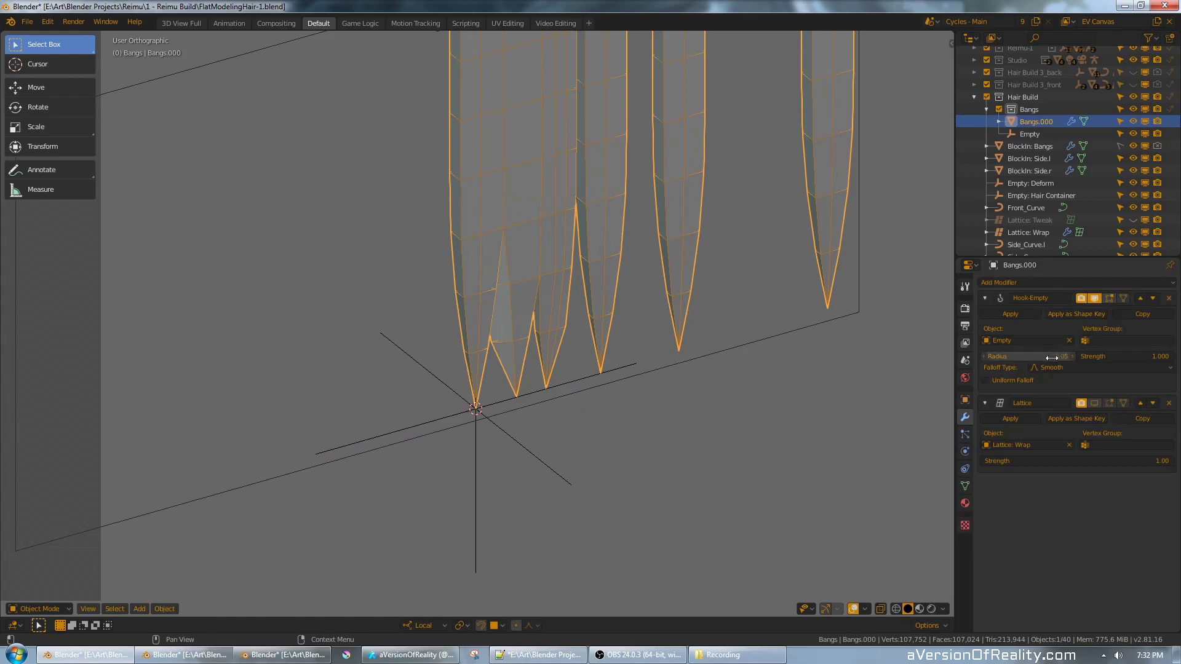
click(1070, 368)
click(1069, 452)
click(1034, 355)
key(Return)
- Test the Sharp falloff by trying a local Y move of the hook empty, then cancel
right_click(541, 461)
key(g)
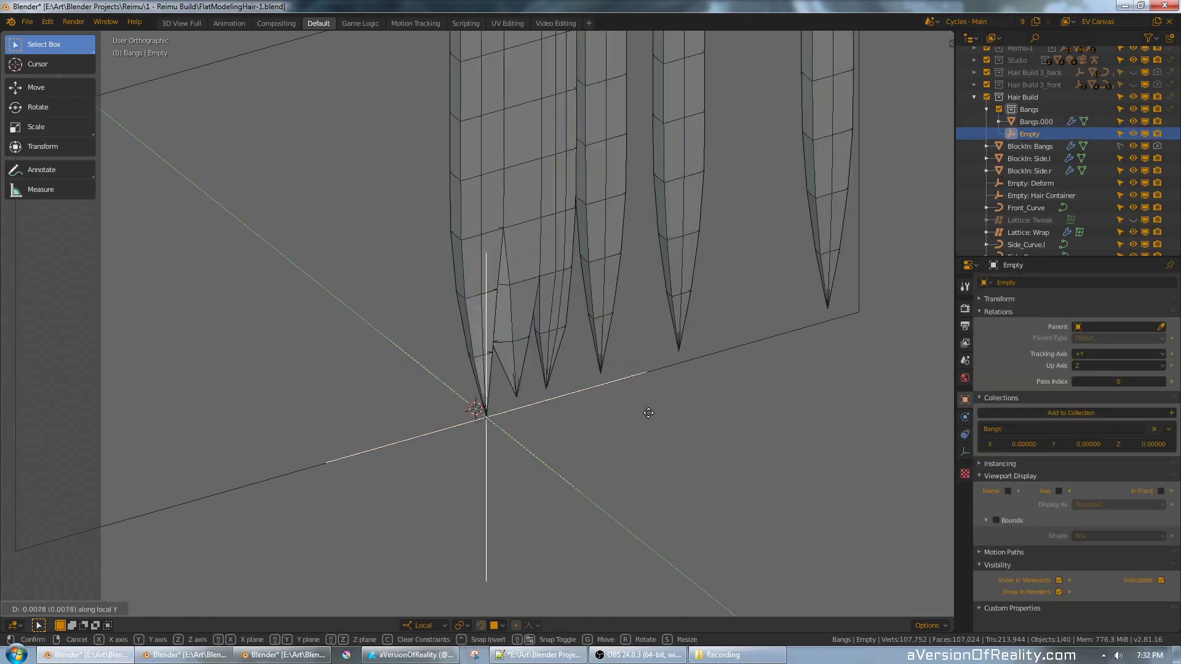
key(y)
key(y)
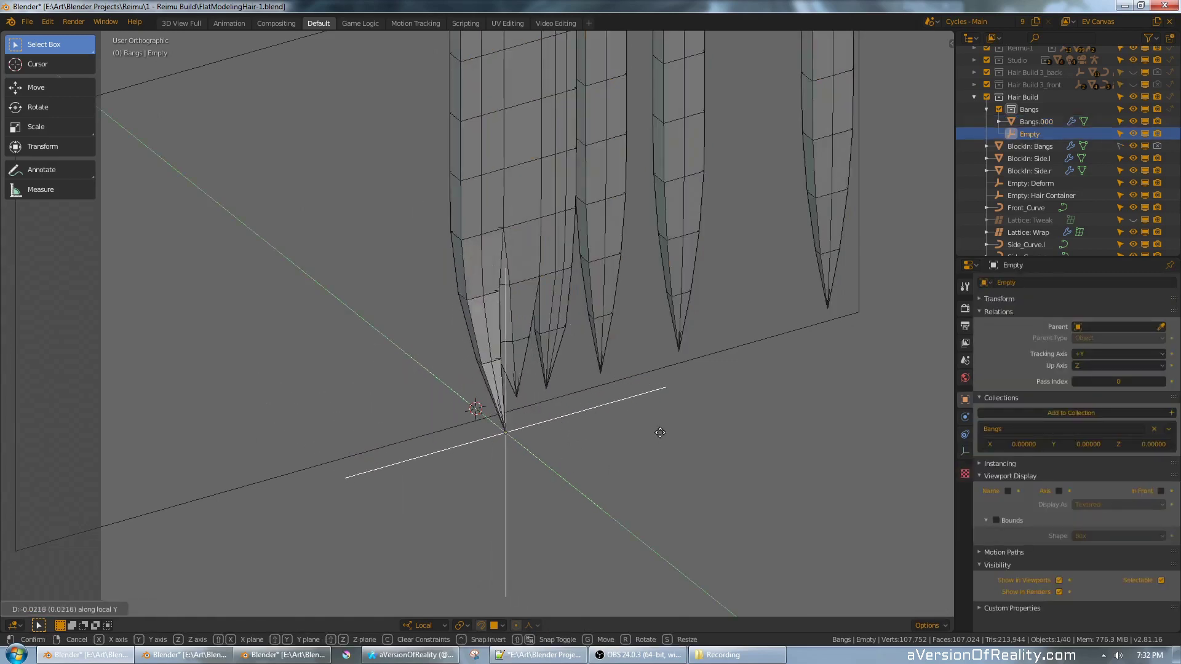
right_click(640, 405)
- In front view, try a local X move and a free move of the hook empty, cancelling both
key(KP_1)
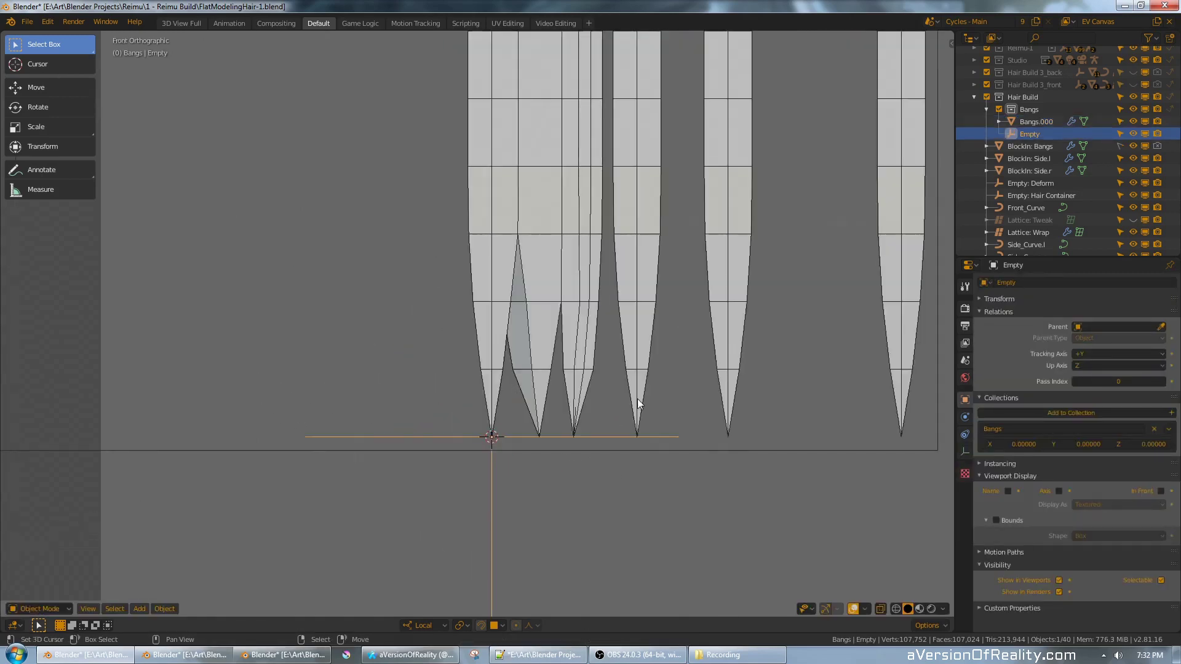
key(g)
key(x)
key(x)
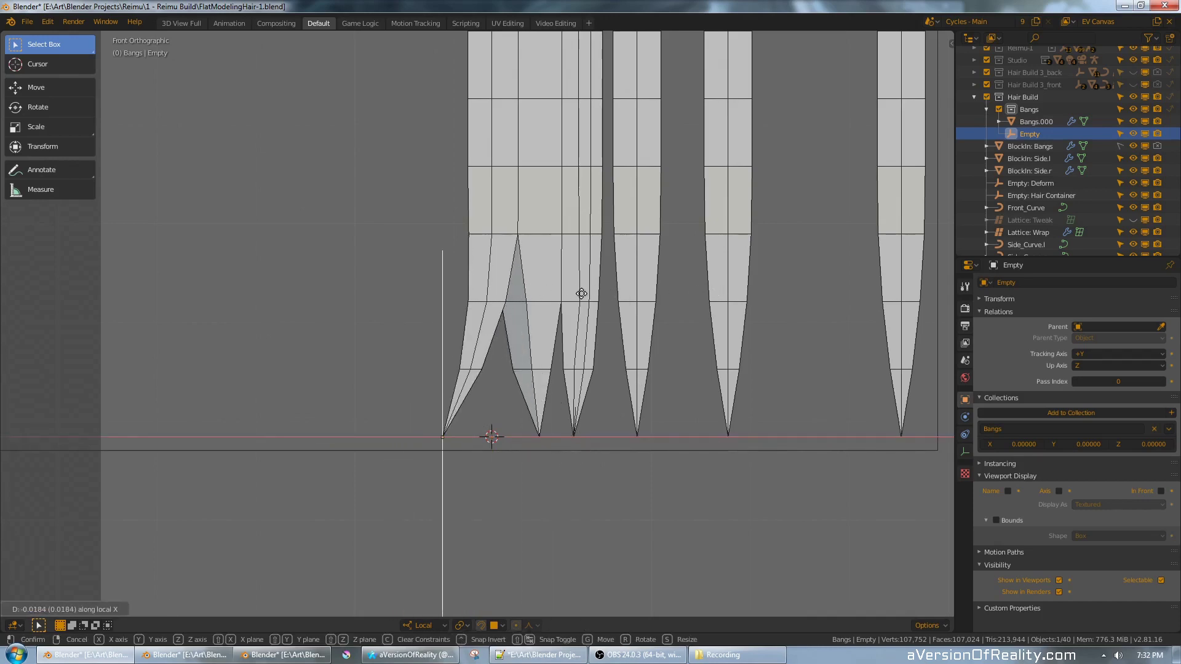
right_click(643, 253)
key(g)
right_click(625, 330)
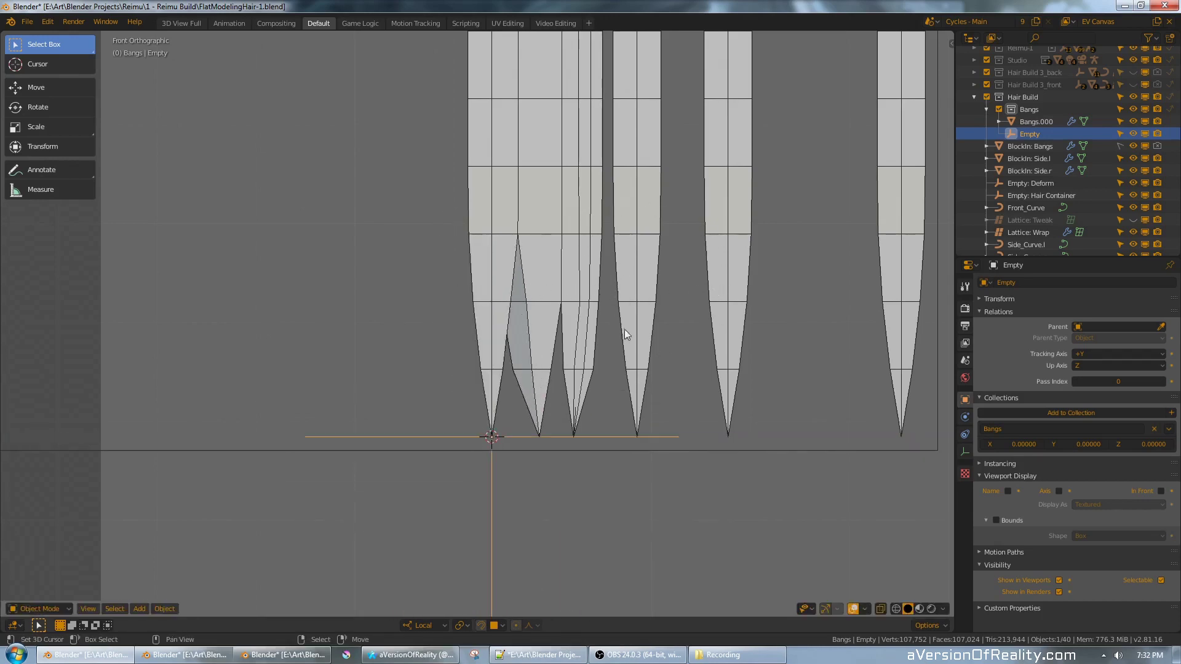
- Enable the Lattice modifier's viewport display on Bangs.000 to wrap the strands onto the head
scroll(624, 330, down, 7)
middle_drag(634, 326, 749, 325)
scroll(749, 324, up, 2)
right_click(818, 299)
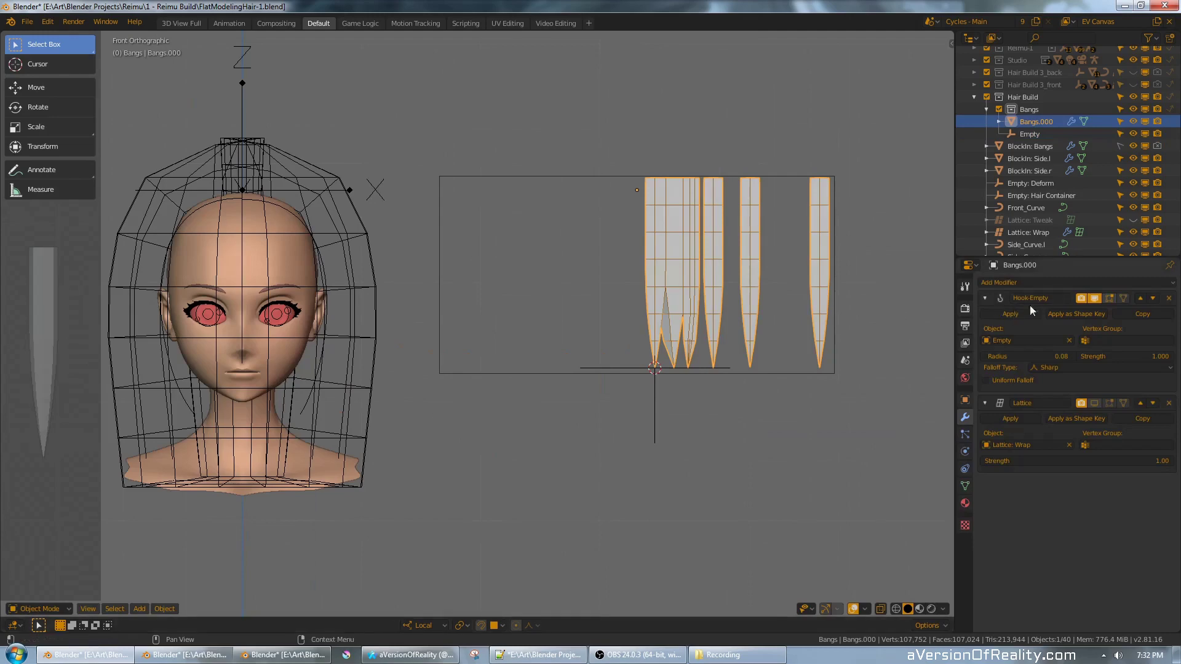
click(1097, 406)
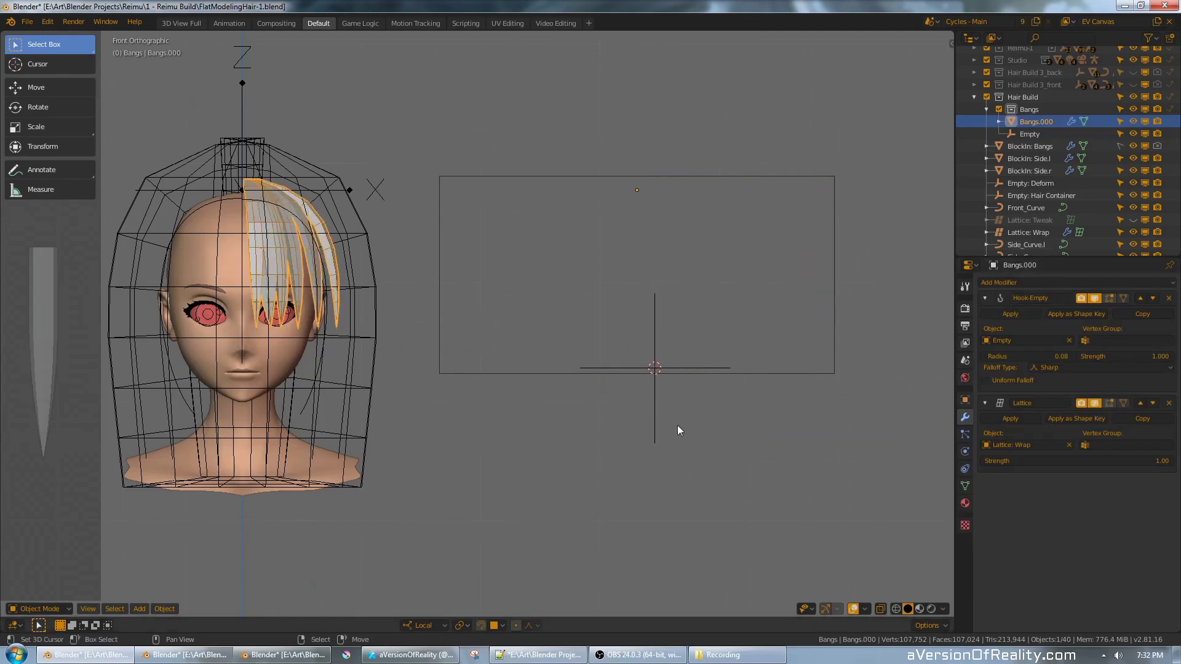
- Try local Y and X moves of the hook empty with the bangs wrapped around the head, cancelling both
right_click(697, 364)
middle_drag(697, 364, 655, 345)
key(g)
key(y)
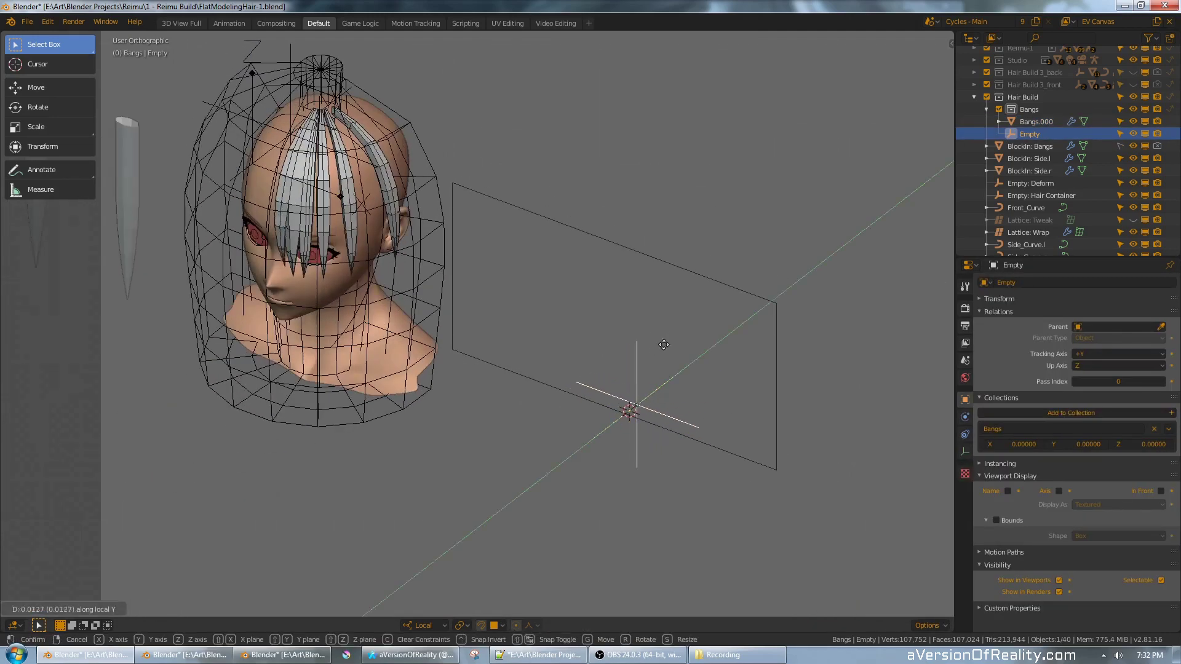
right_click(671, 341)
key(g)
key(x)
right_click(712, 349)
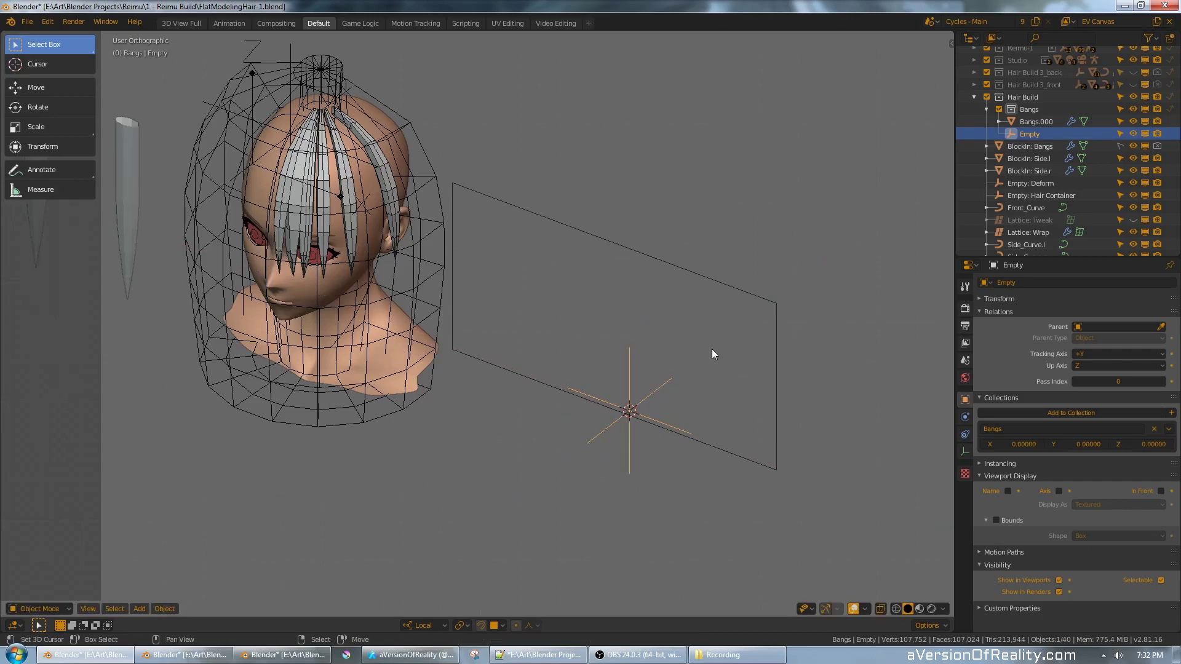
- Move the hook empty along its X axis and about -0.054 along local Z to lengthen the wrapped tip
key(g)
key(x)
click(707, 325)
key(g)
key(z)
click(721, 339)
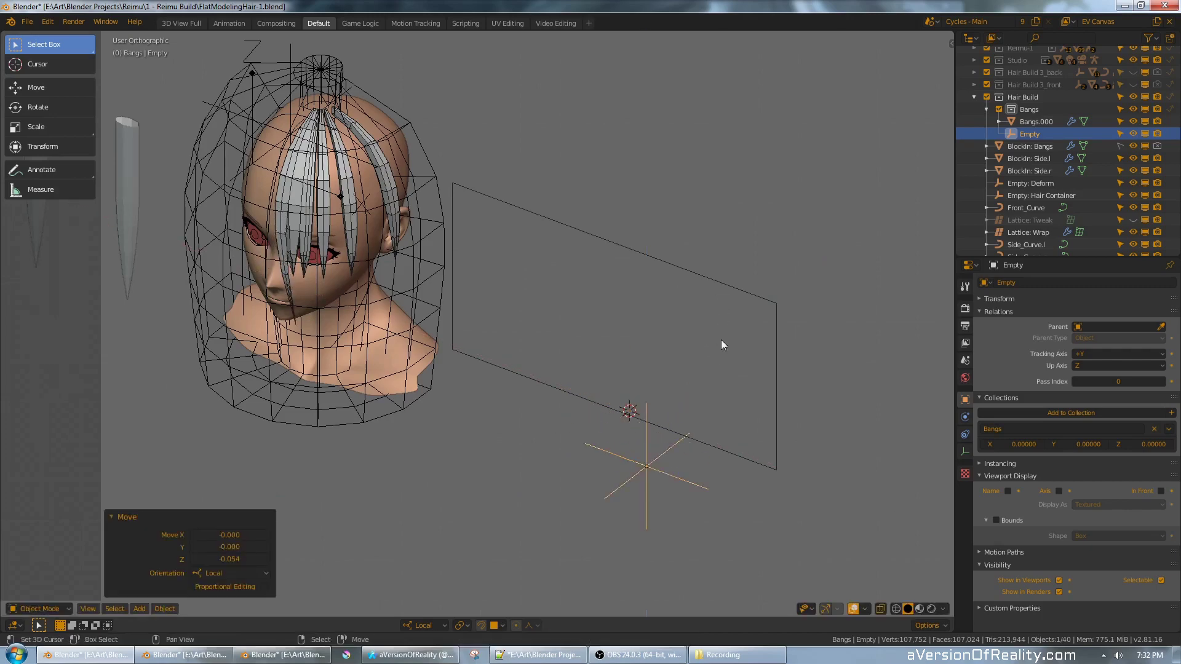
- Move the hook empty freely by about X -0.031, Y 0.008, Z -0.030, then try another free move in front view and cancel it
middle_drag(721, 339, 791, 316)
key(g)
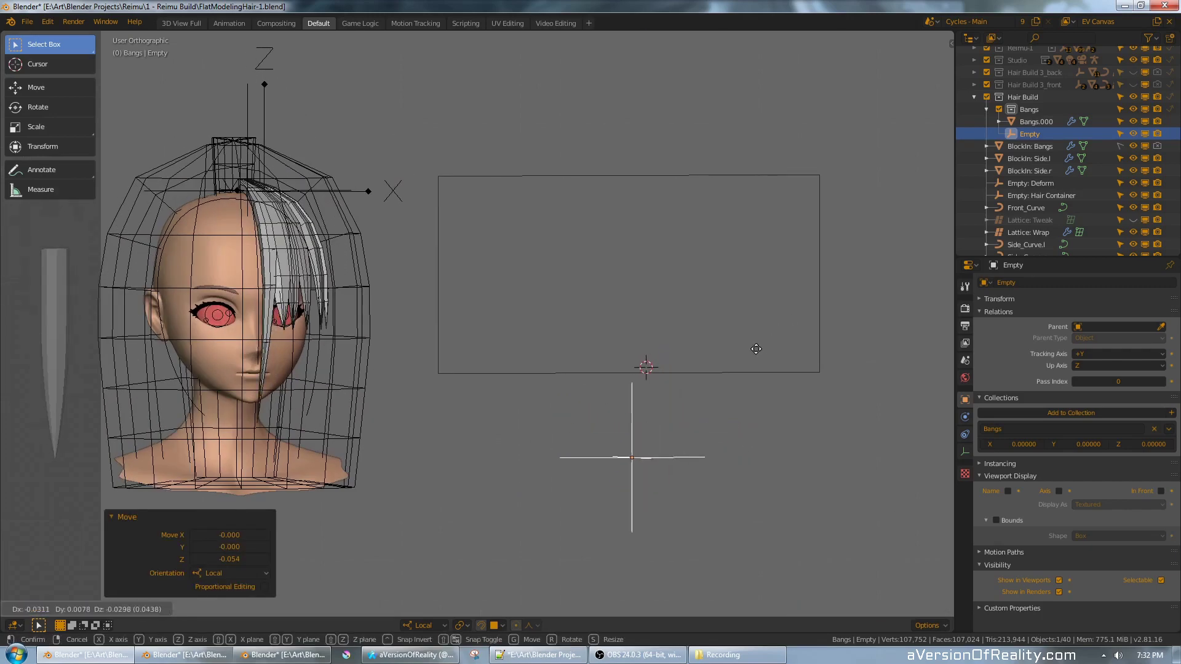
click(750, 349)
key(KP_1)
scroll(750, 354, down, 2)
key(g)
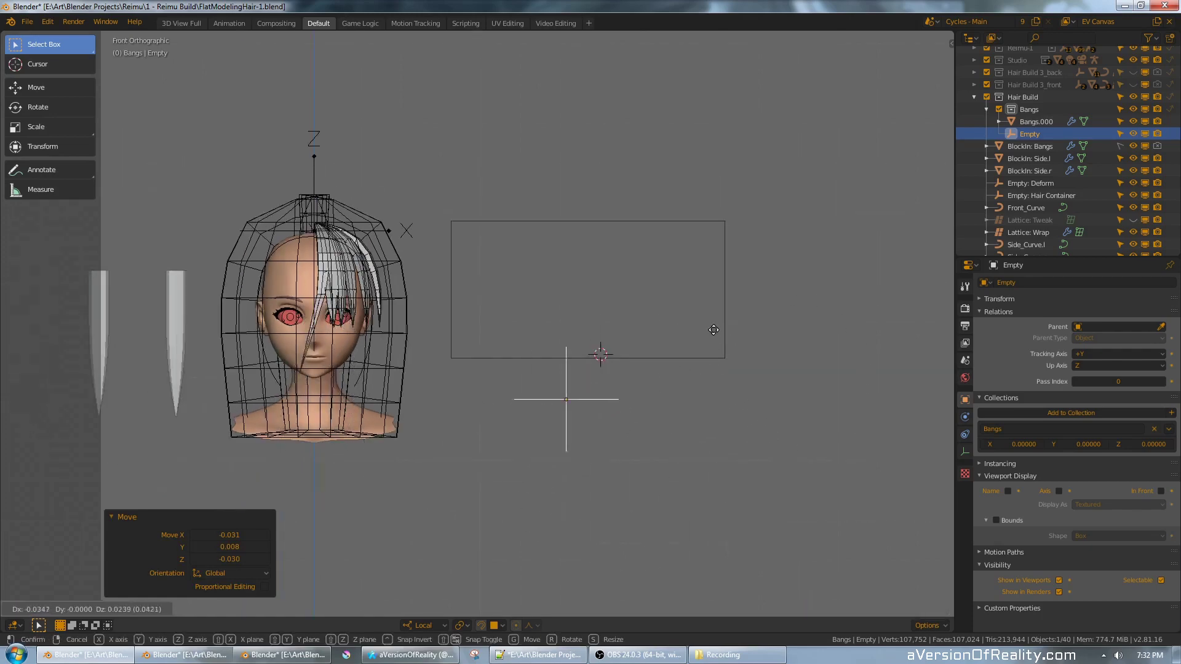
right_click(769, 374)
- Snap the hook empty to the 3D cursor at the first strand's tip
key(shift+s)
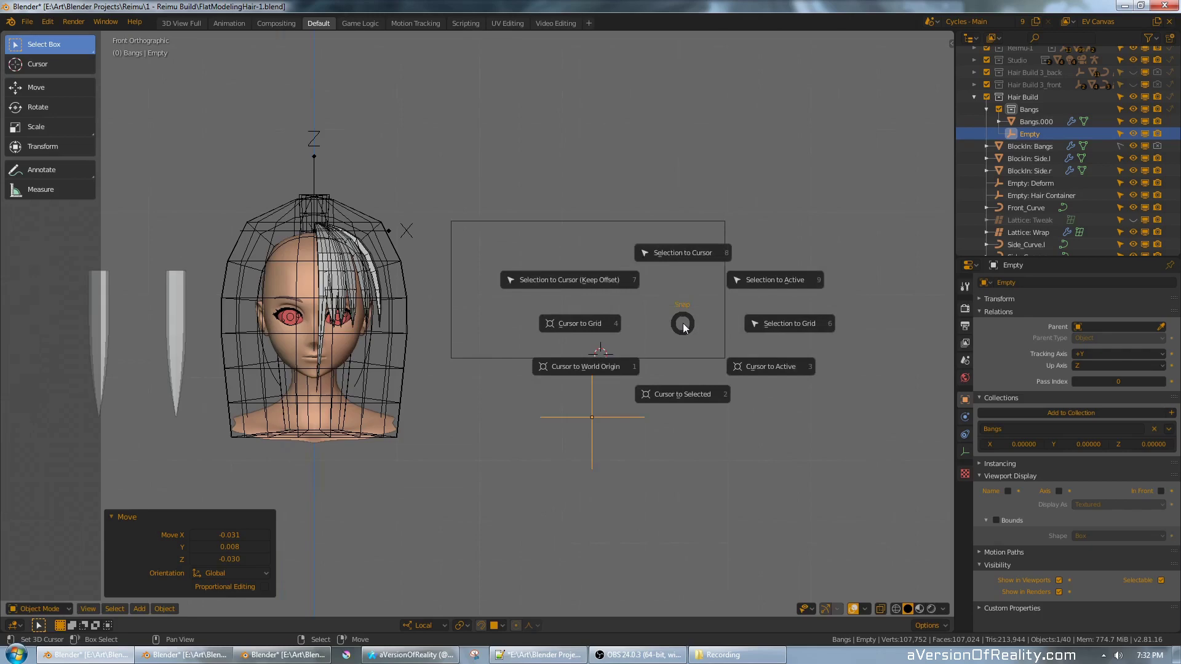
click(684, 259)
scroll(692, 251, up, 2)
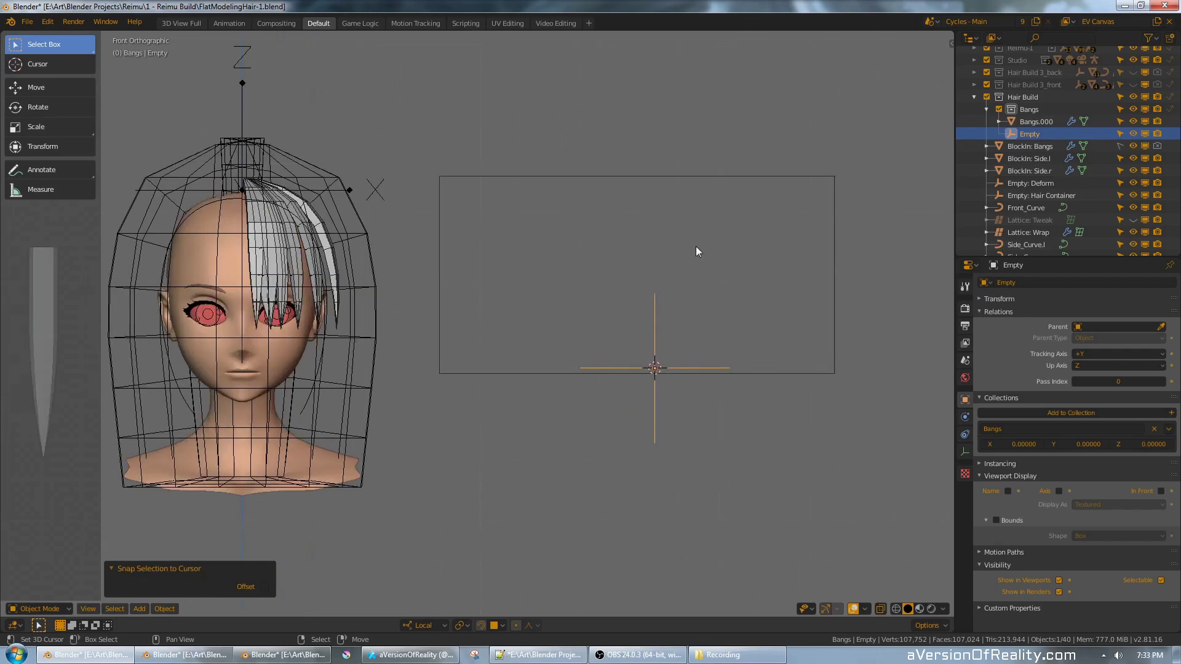
- Shift the hook empty along its X axis and lower it about 0.035 along local Z to test the wrapped tip
mouse_move(733, 294)
middle_down()
mouse_move(710, 305)
mouse_move(732, 306)
mouse_move(719, 300)
middle_up()
key(g)
key(x)
click(691, 299)
middle_drag(642, 277, 673, 286)
key(g)
key(z)
click(684, 306)
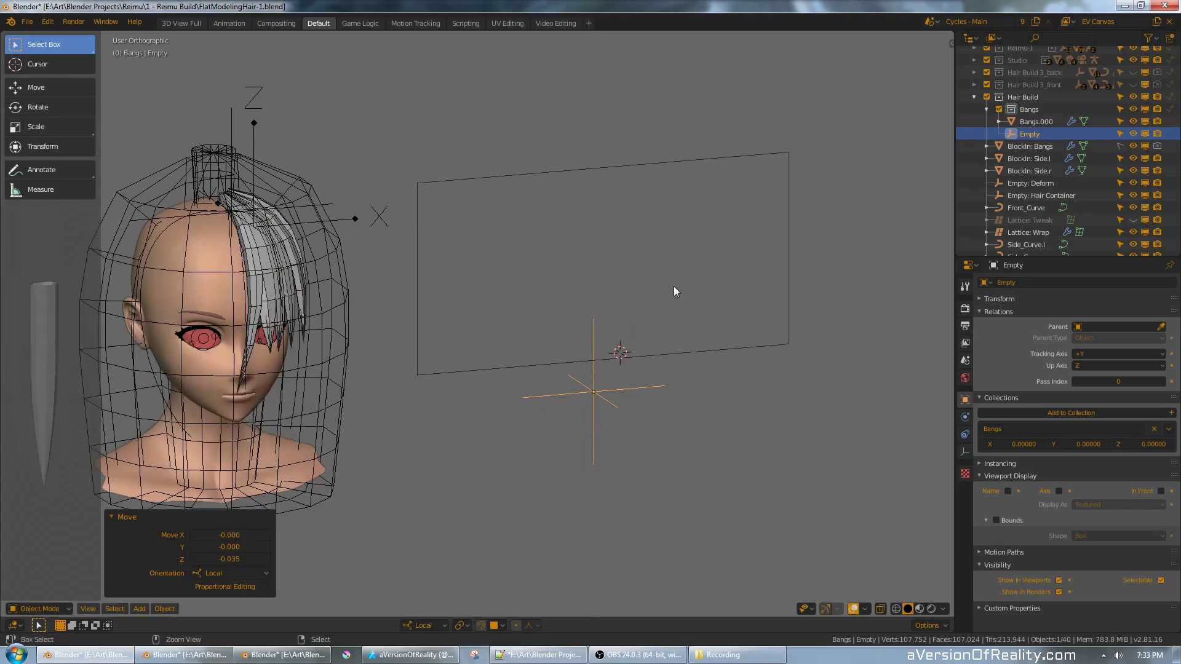
- Undo the hook empty's last Z move and snap the empty to the 3D cursor
key(ctrl+z)
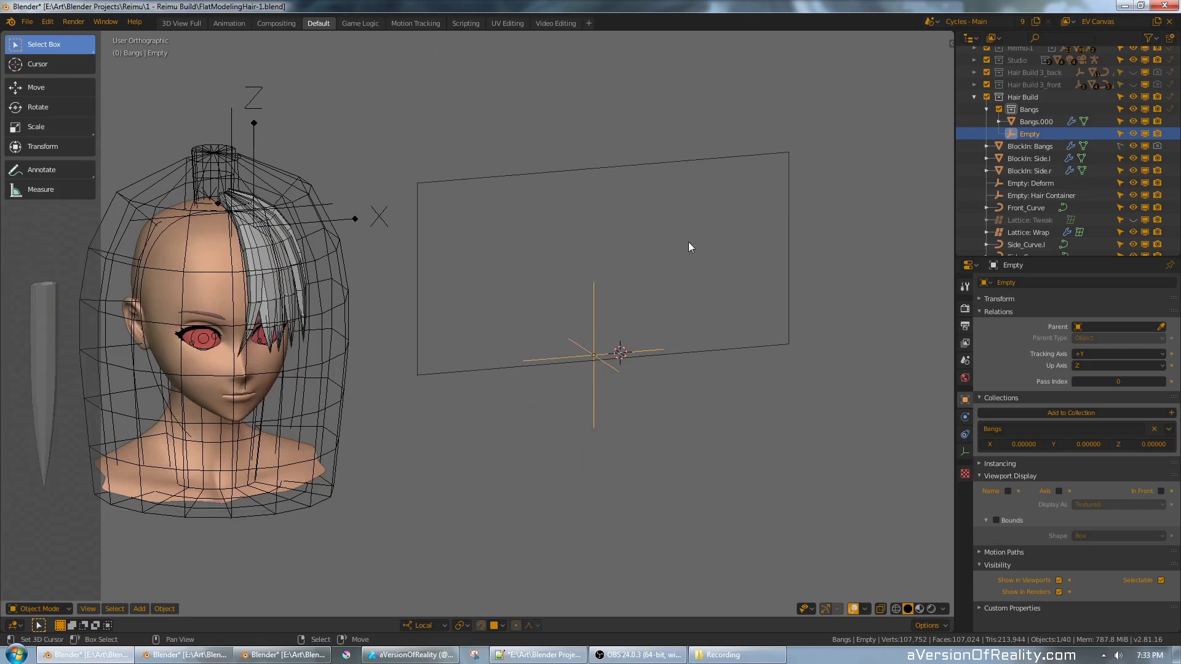
middle_drag(689, 242, 669, 253)
key(shift+s)
click(670, 206)
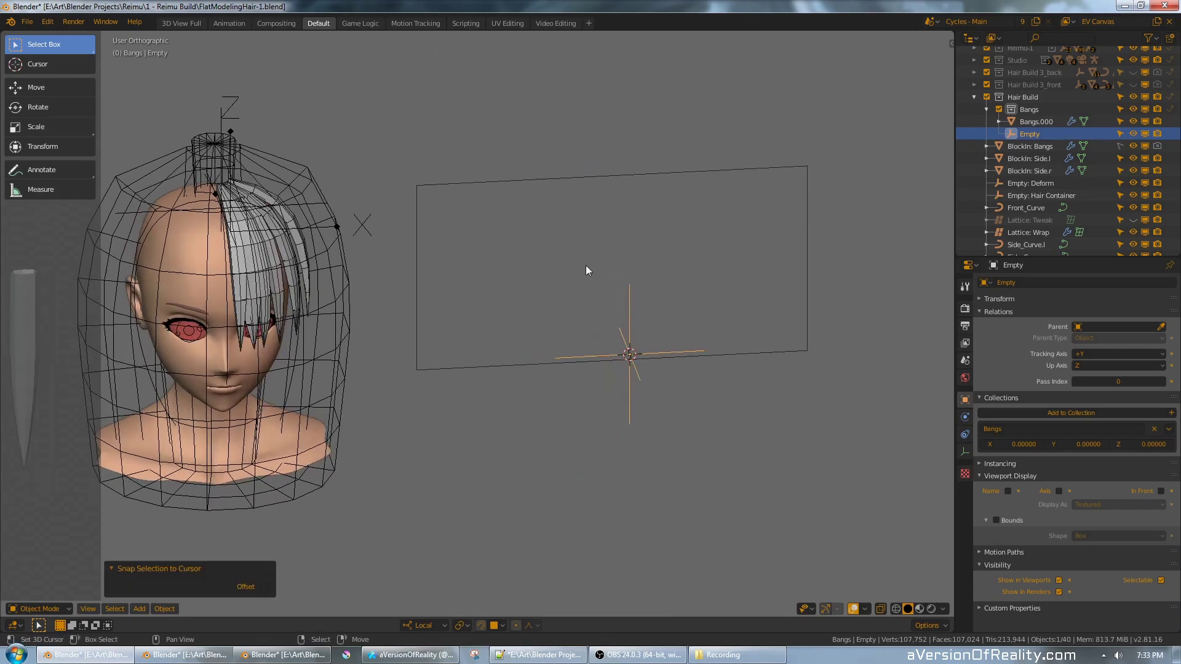
- Duplicate the Bangs.000 hair object in place
right_click(250, 268)
key(shift+d)
right_click(814, 265)
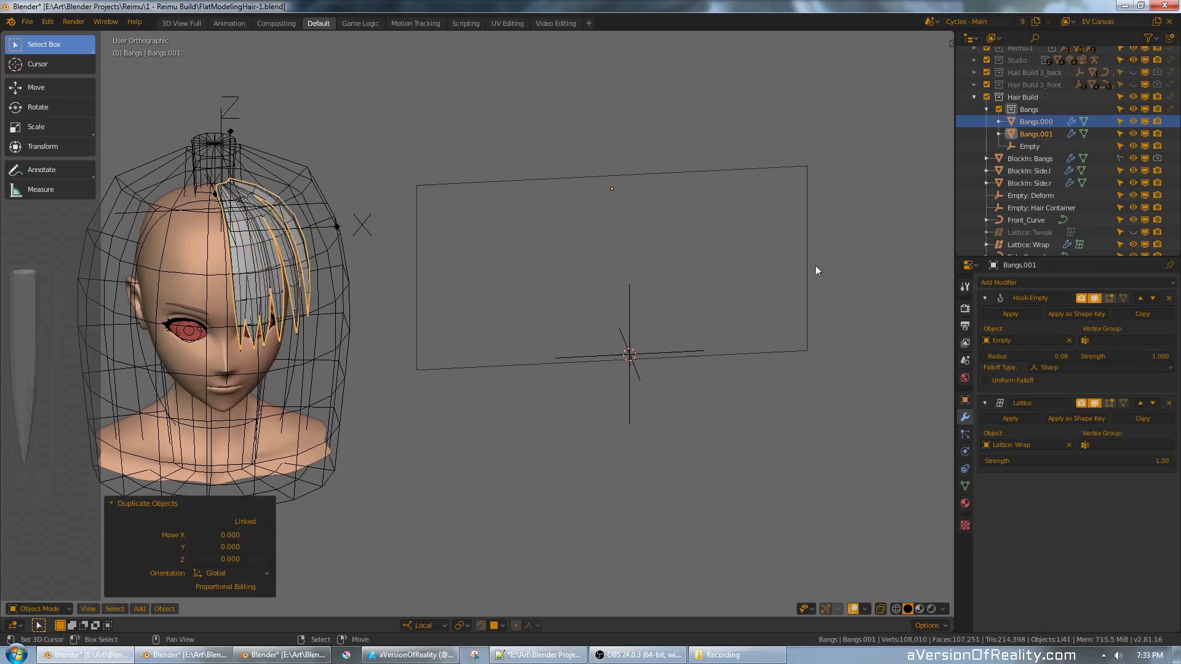
middle_drag(814, 264, 701, 251)
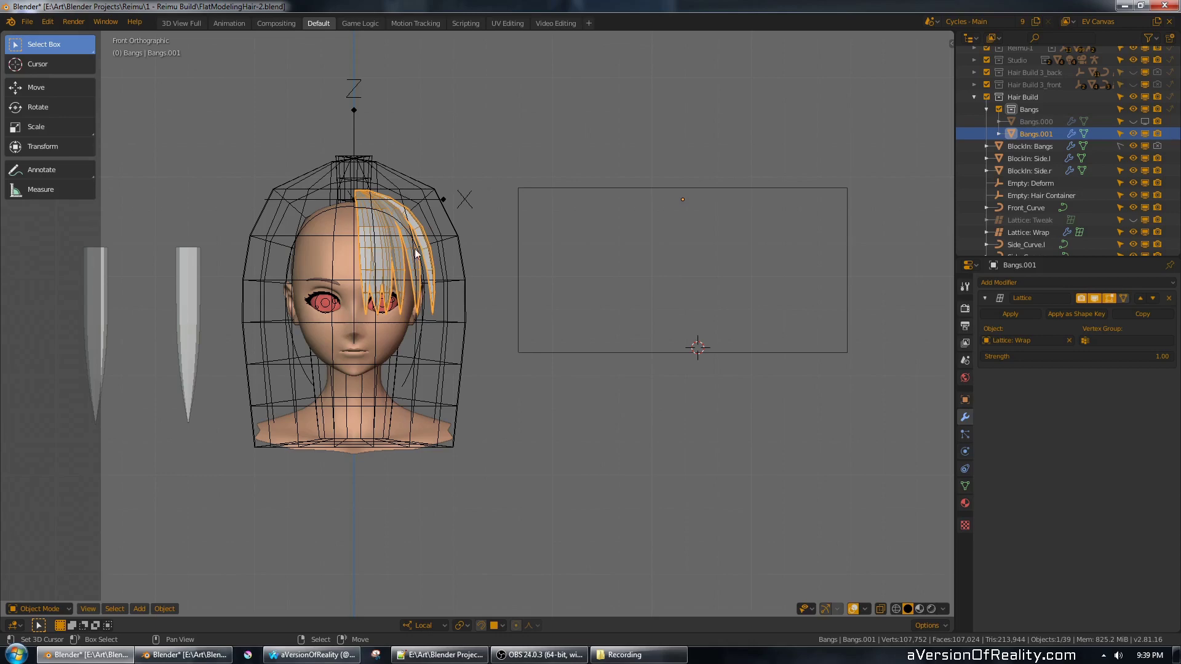
- Hide the Lattice: Wrap cage around the head and select the Bangs.001 hair object
middle_drag(415, 248, 466, 252)
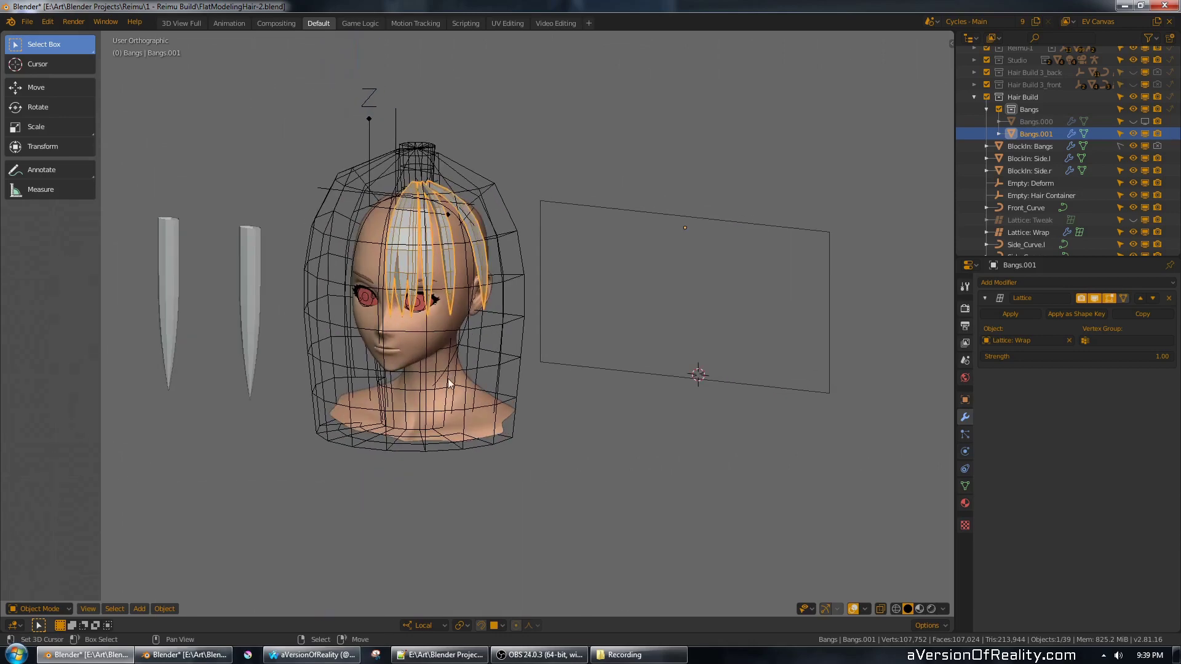
right_click(522, 273)
key(h)
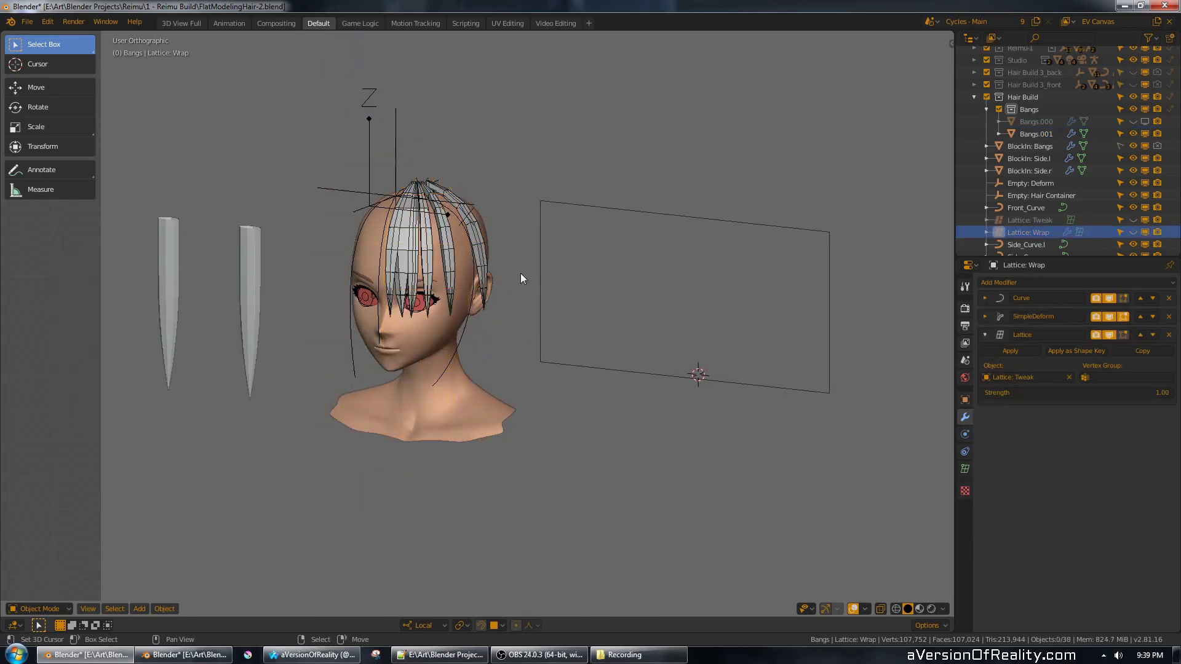
right_click(482, 261)
middle_drag(482, 260, 596, 291)
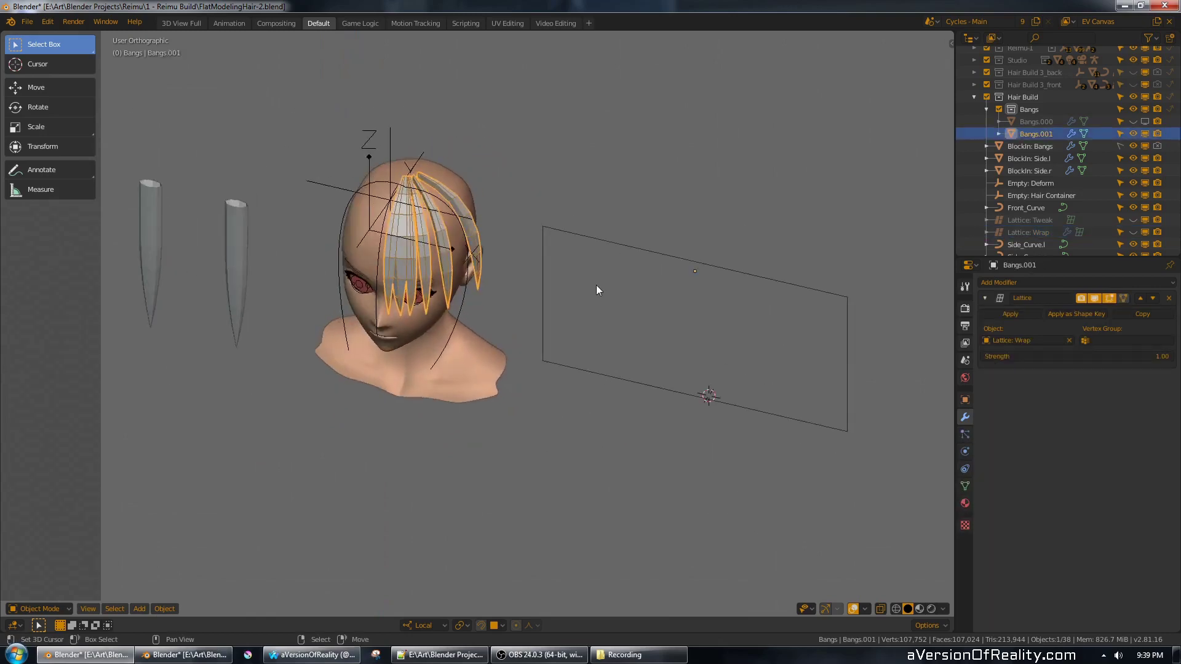
- Separate the outermost isolated strand of Bangs.001 into its own object and return to Object Mode
key(Tab)
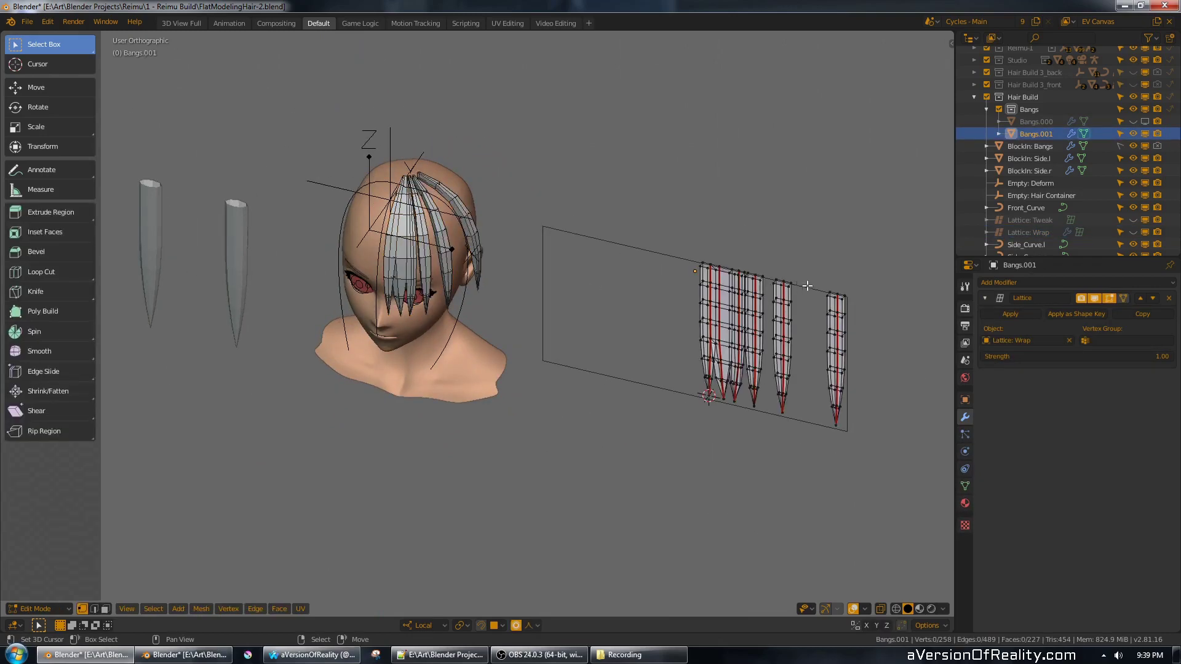
key(l)
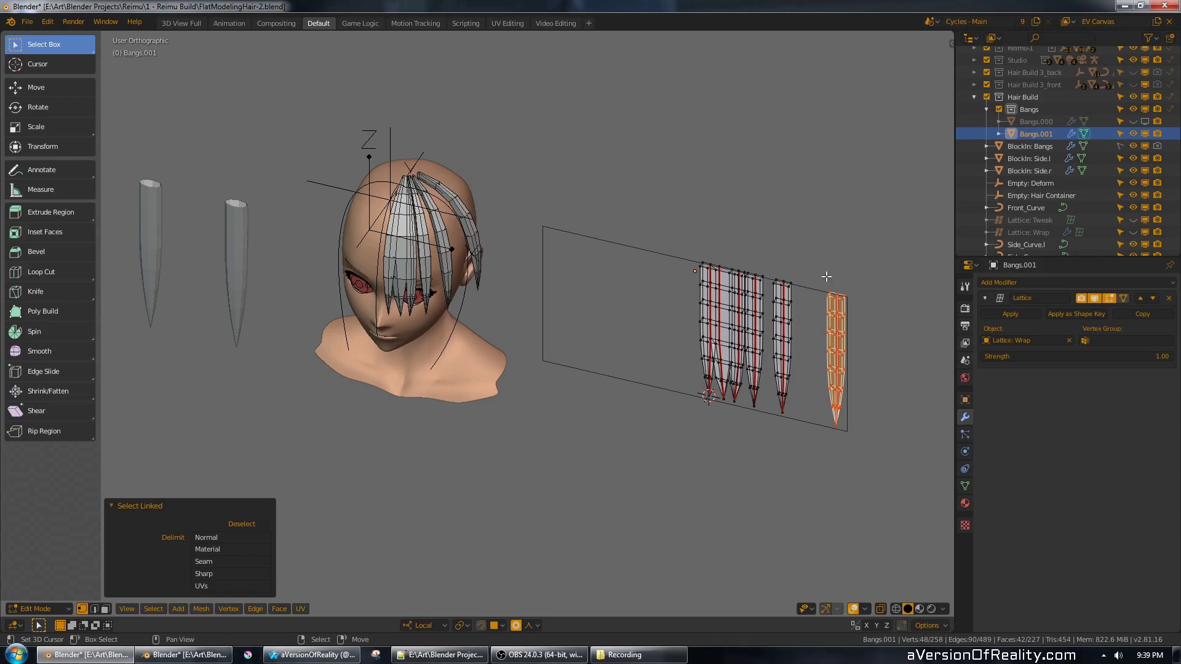
key(p)
click(825, 273)
key(Tab)
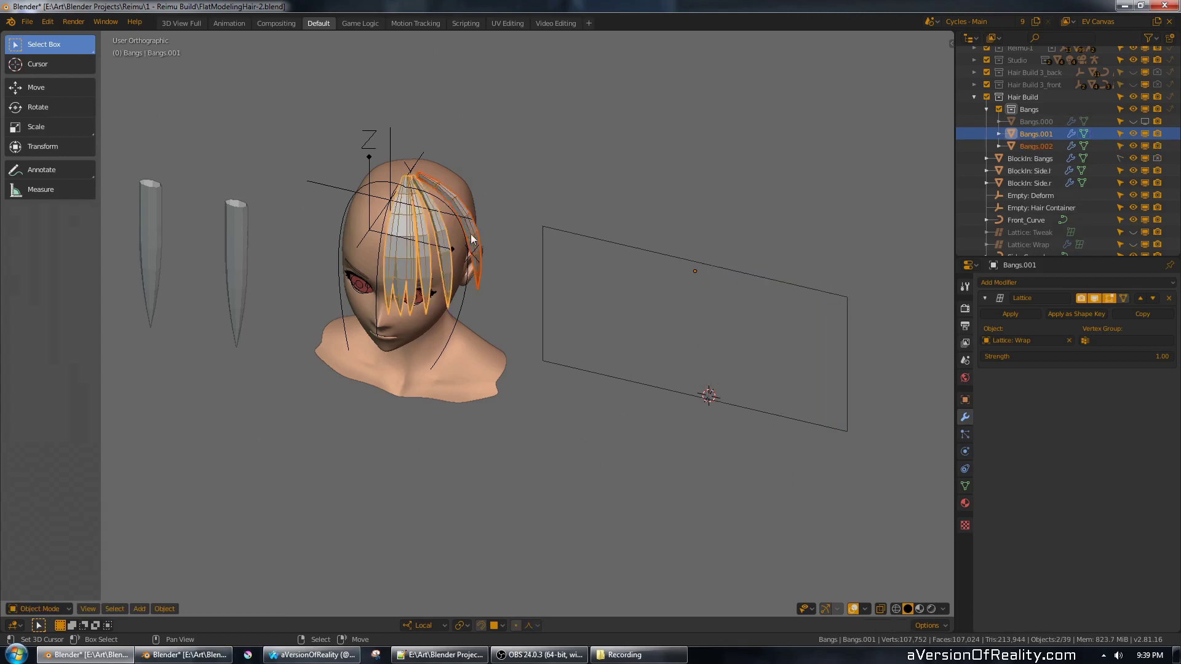
- Remove the Lattice modifier from the separated strand Bangs.002 and view it from the front
click(473, 237)
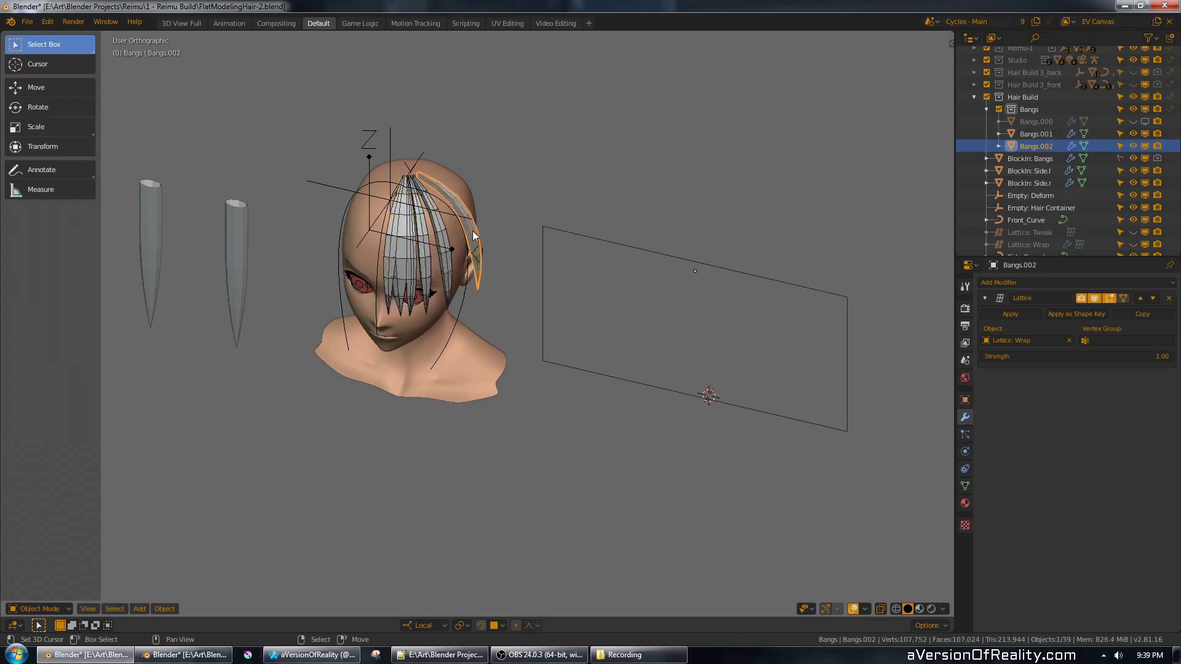
click(1171, 299)
key(KP_1)
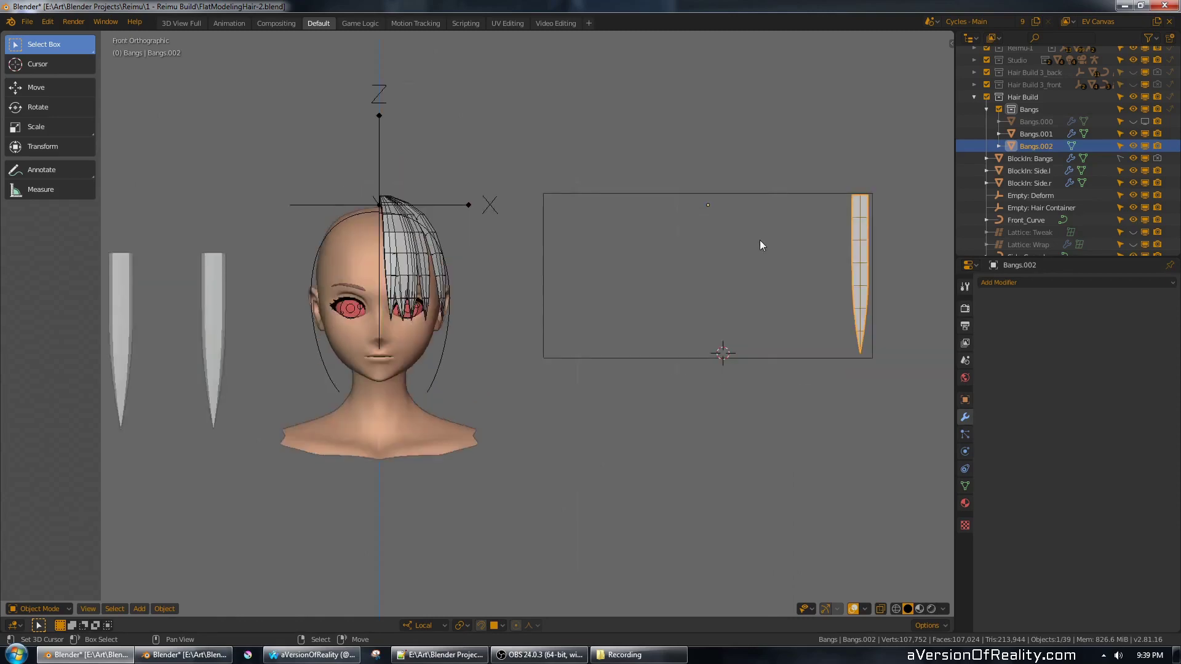
middle_drag(673, 228, 501, 228)
key(g)
key(x)
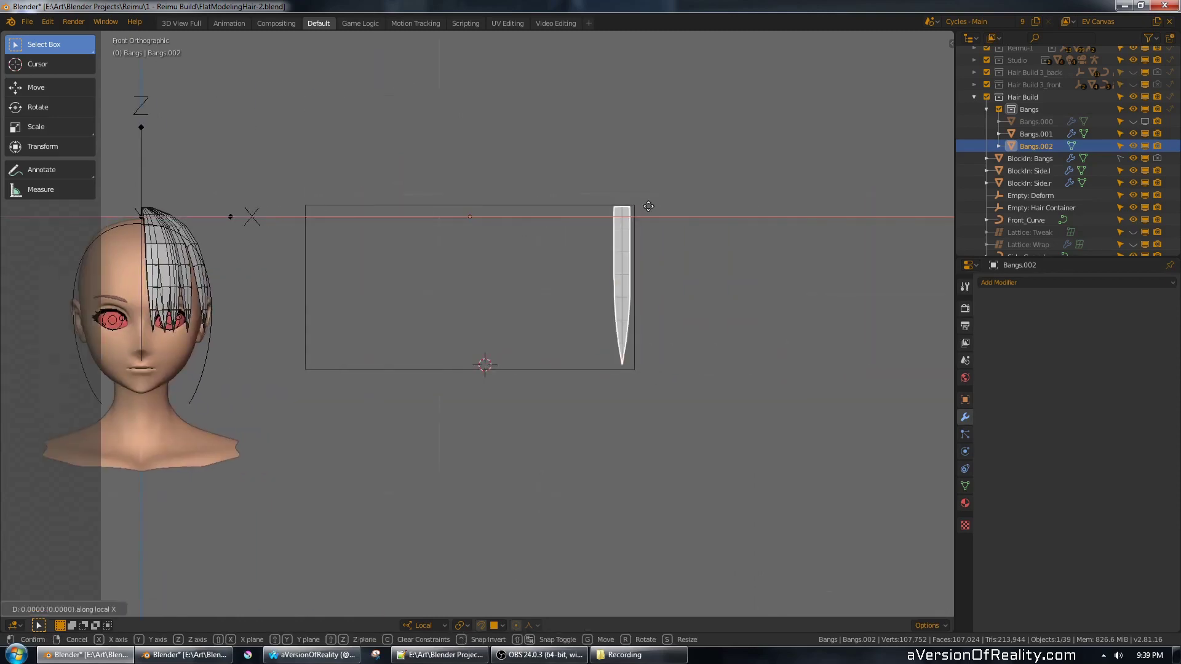
right_click(646, 210)
- Move all geometry of the separated strand about 0.17 in the negative local X direction in Edit Mode to align it with its origin
scroll(649, 217, up, 1)
key(Tab)
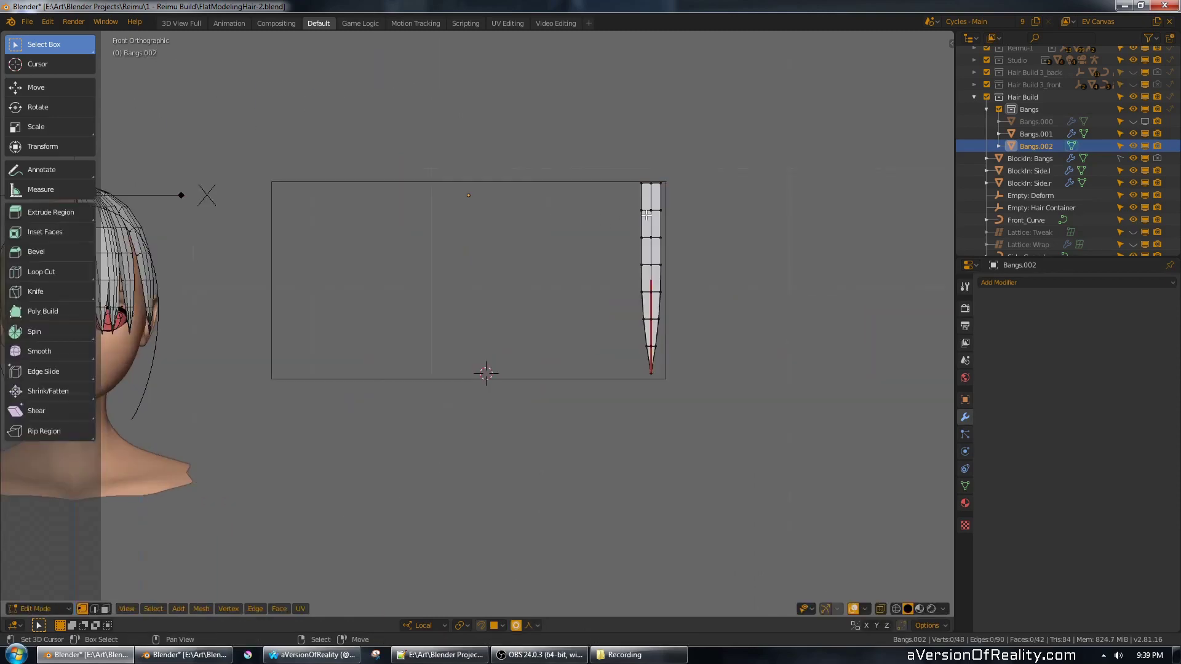
key(a)
key(g)
key(x)
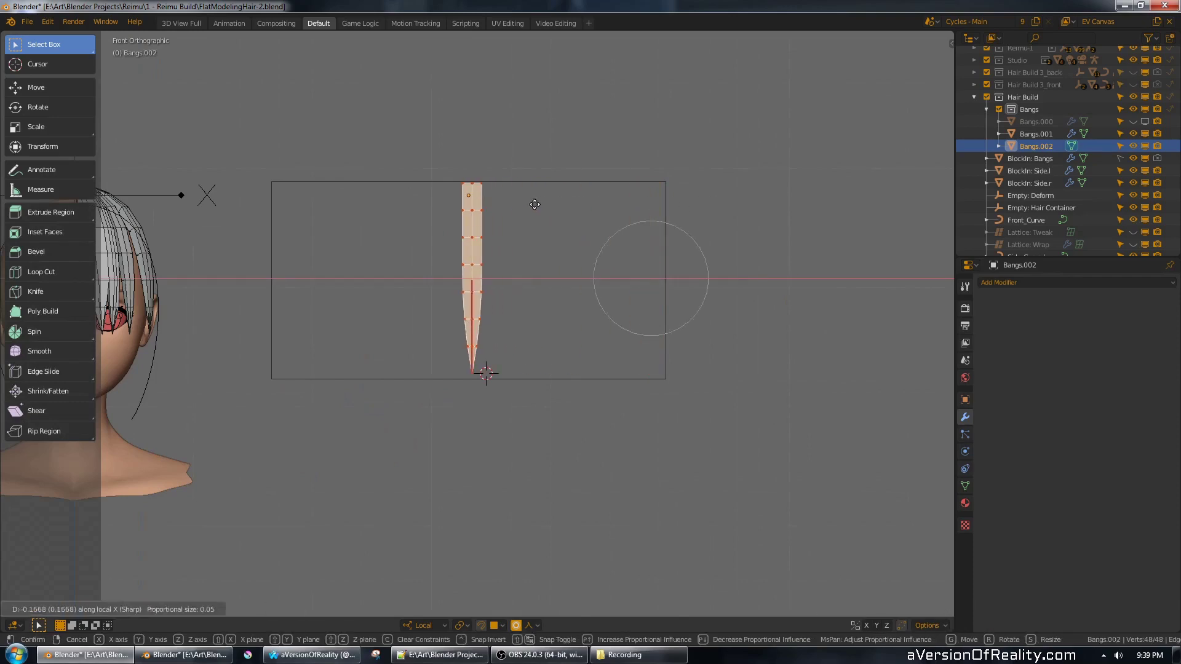
click(530, 204)
key(Tab)
- Move the Bangs.002 strand object 0.260 along local X, out beyond the rectangular lattice outline
key(g)
key(x)
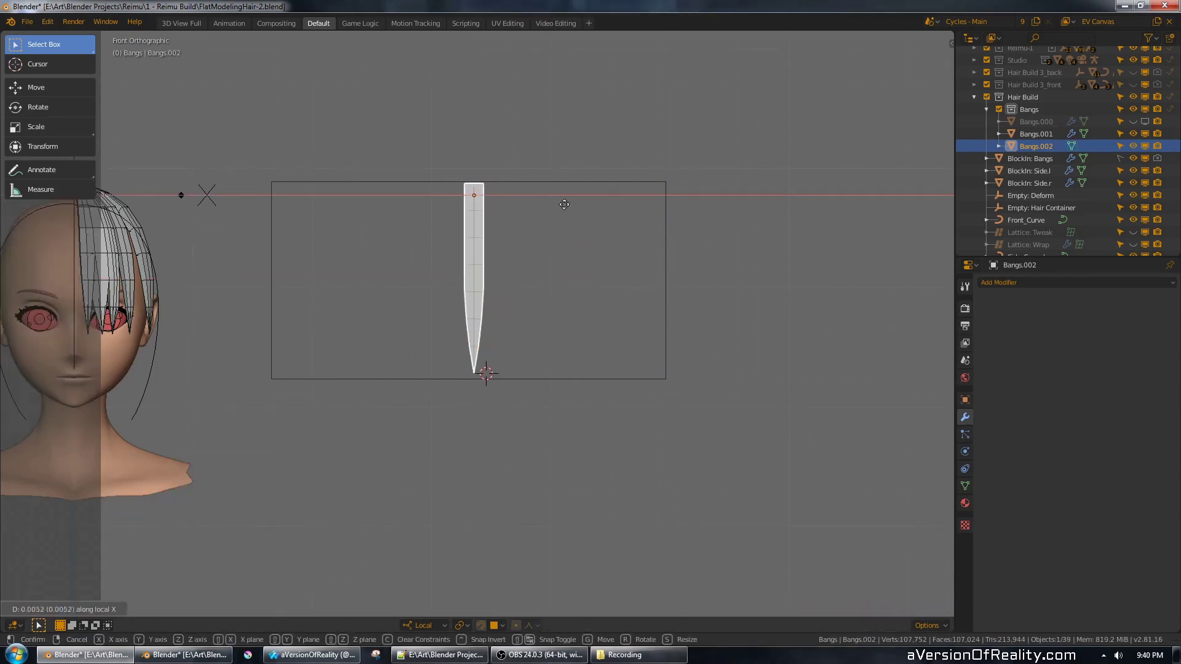
click(789, 205)
scroll(467, 270, down, 3)
middle_drag(376, 294, 536, 287)
scroll(536, 286, up, 2)
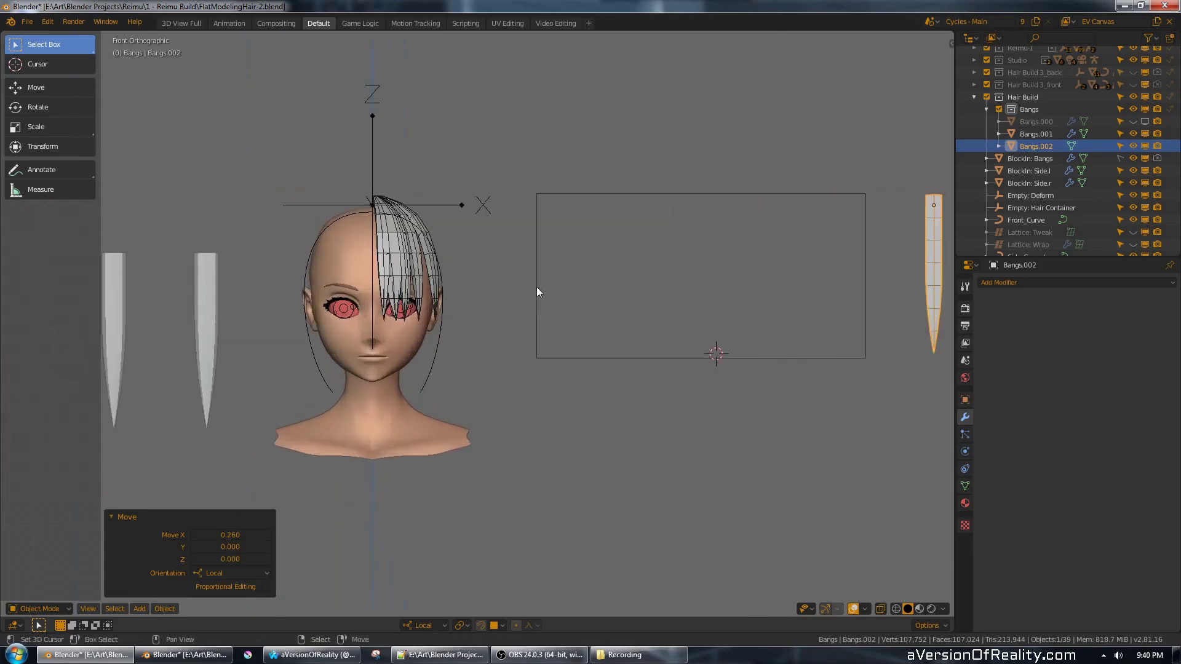
- Snap the 3D cursor to the Bangs.002 strand and set the origin of Side_Curve.l to the 3D cursor
key(shift+s)
click(631, 323)
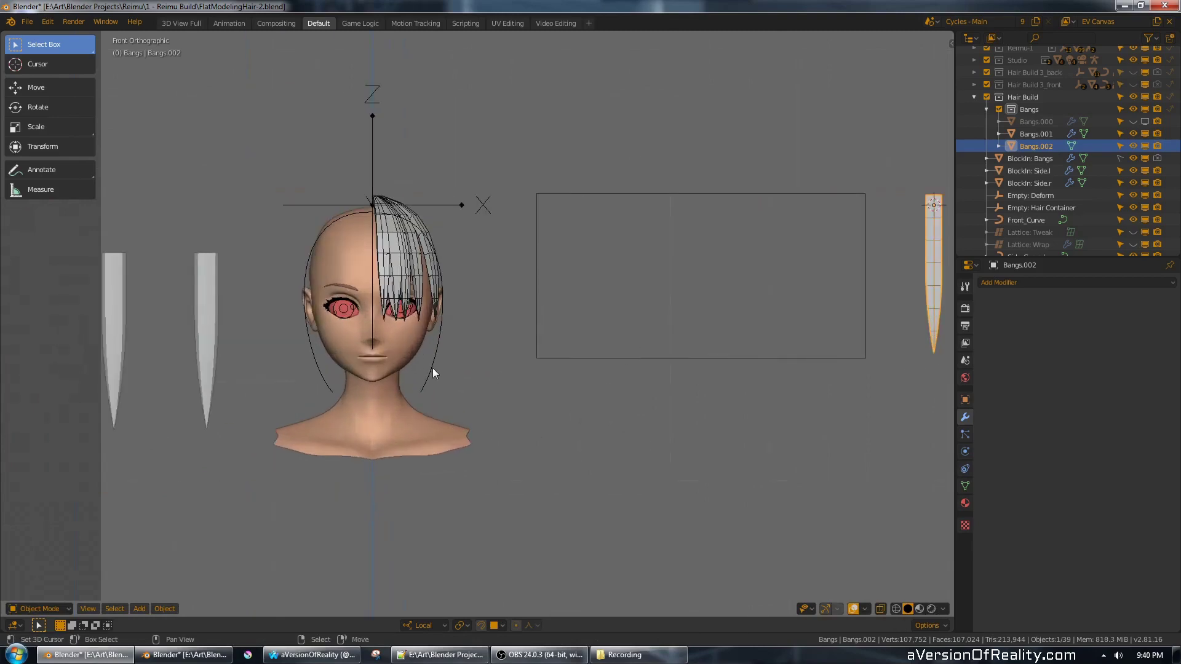
right_click(433, 369)
middle_drag(647, 318, 544, 323)
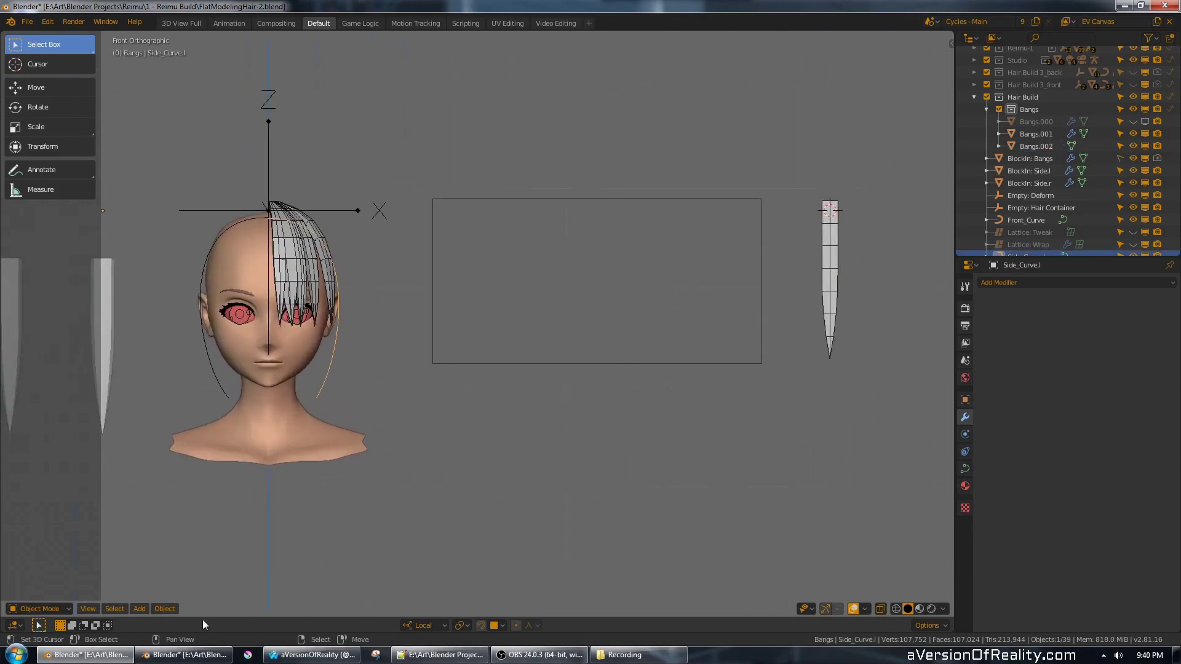
click(164, 609)
mouse_move(236, 583)
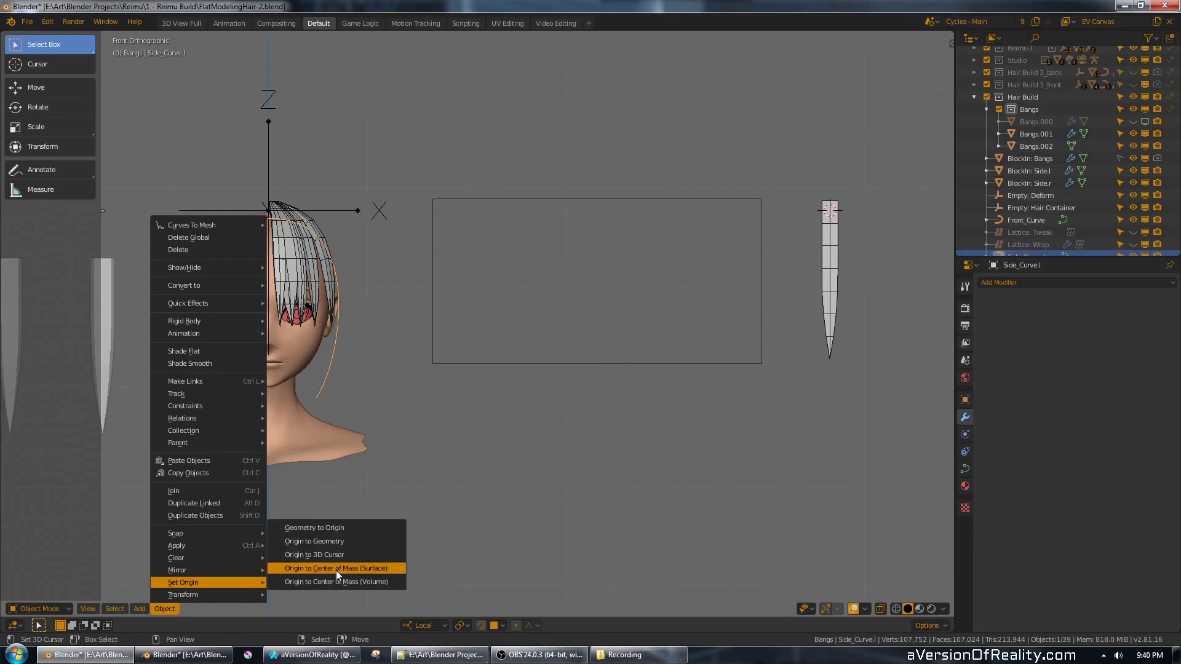
click(364, 556)
- Delete the BlockIn: Side.l hair object beside the head
scroll(364, 557, down, 2)
right_click(214, 337)
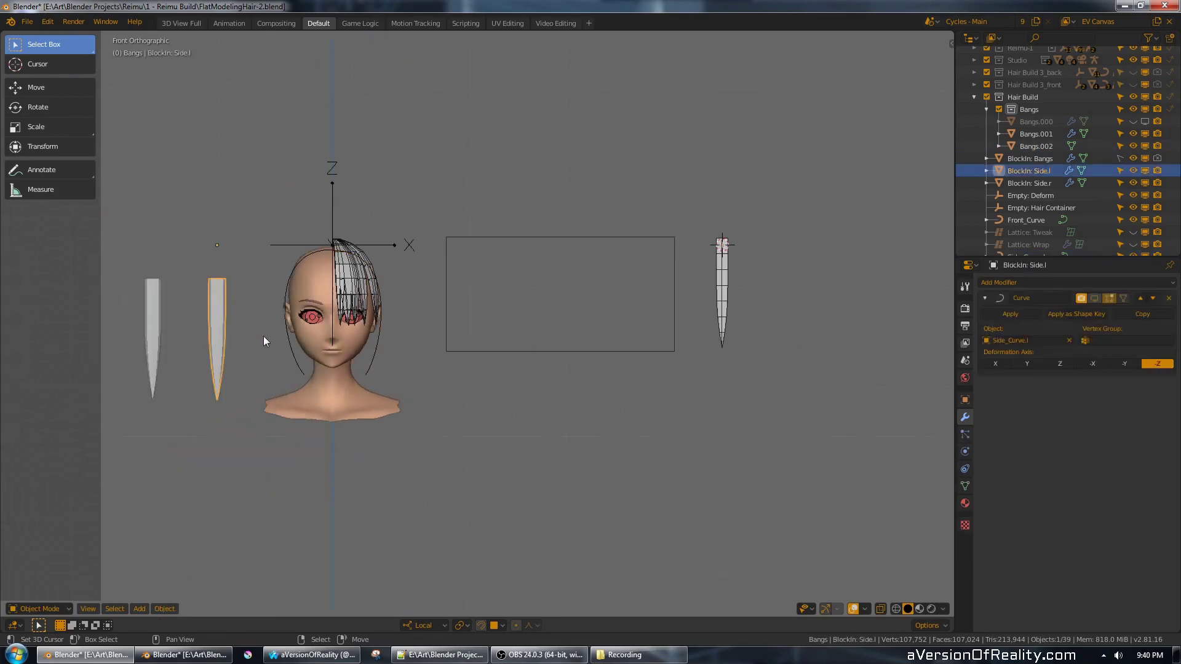
key(x)
click(264, 271)
- Add a Curve modifier to Bangs.002 and snap the strand to the 3D cursor
right_click(725, 271)
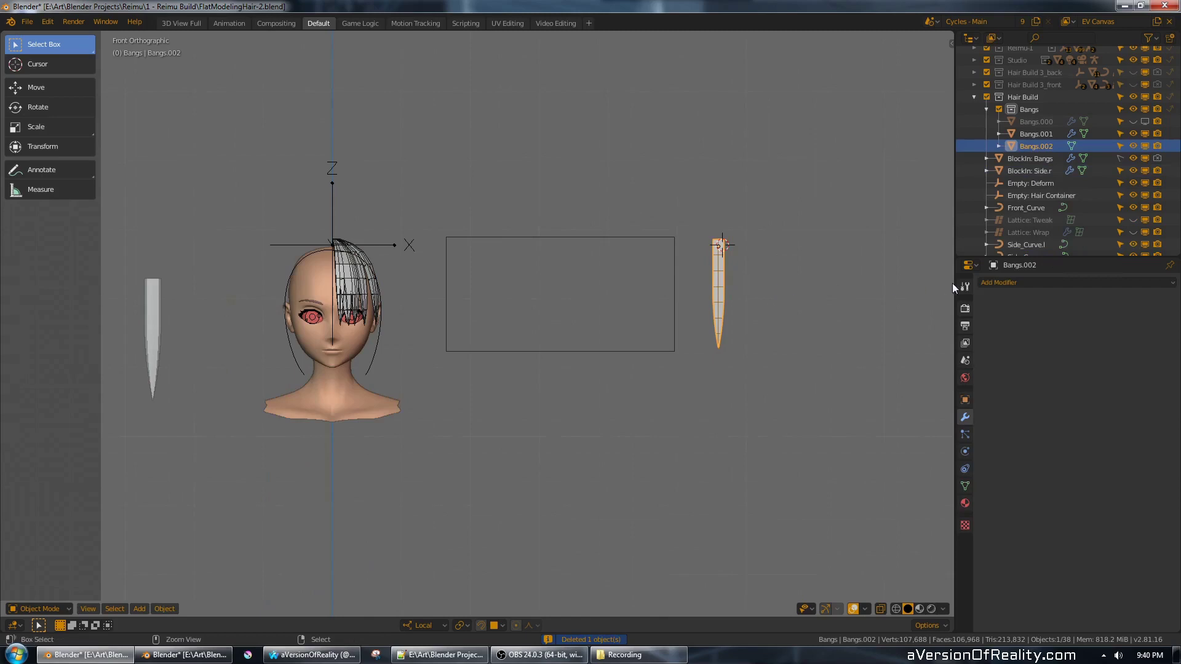
click(1043, 283)
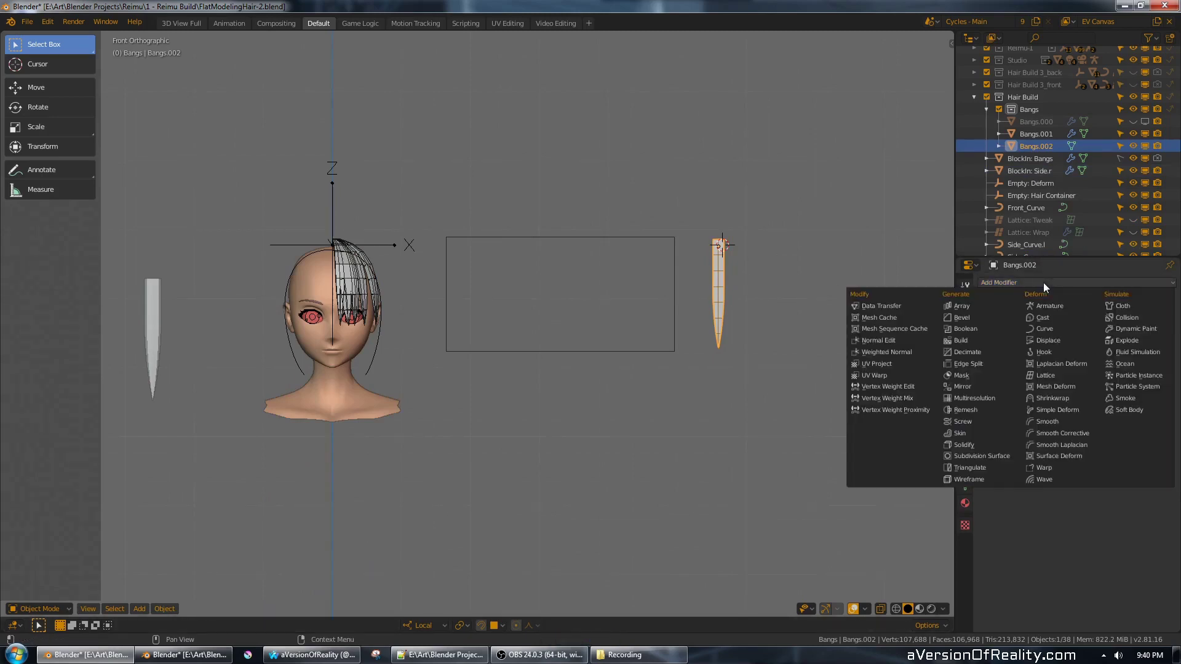
click(1056, 327)
key(shift+s)
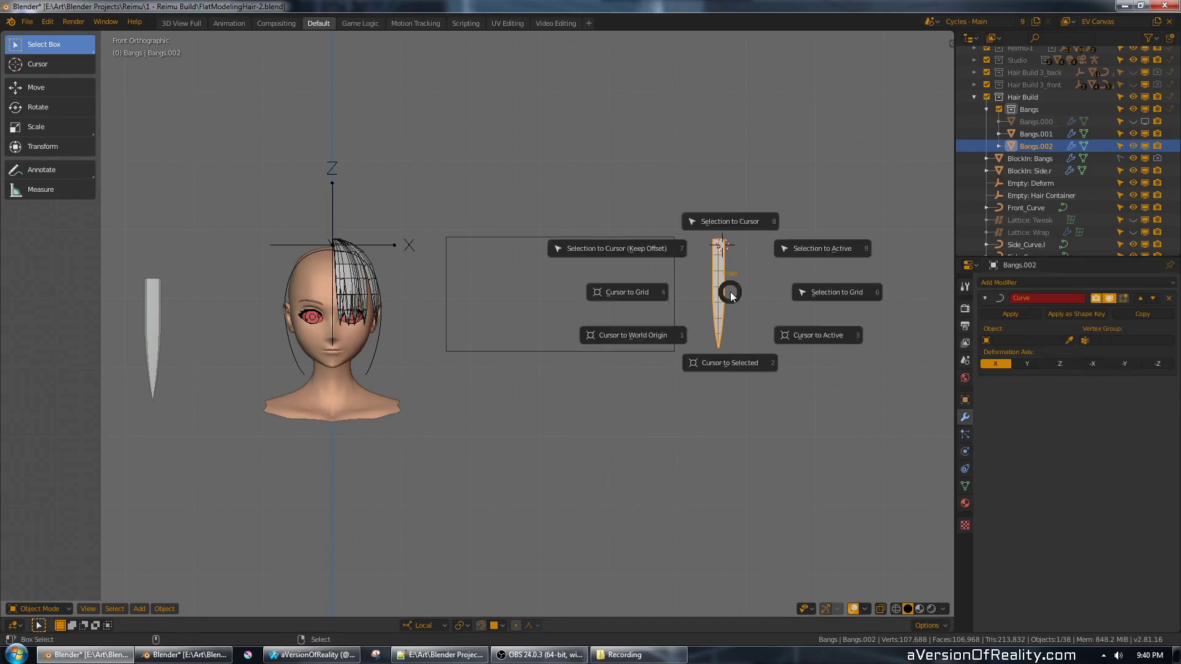
click(728, 225)
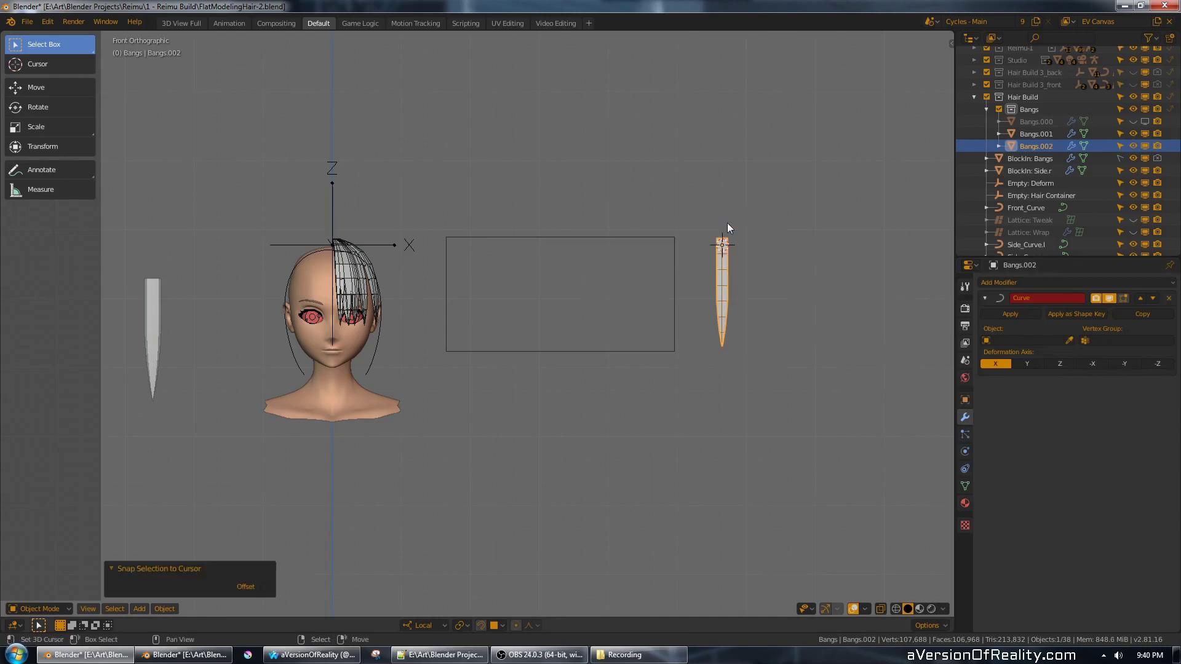
- Set the Curve modifier's object to Side_Curve.l and its deformation axis to -Z
click(1069, 340)
click(374, 363)
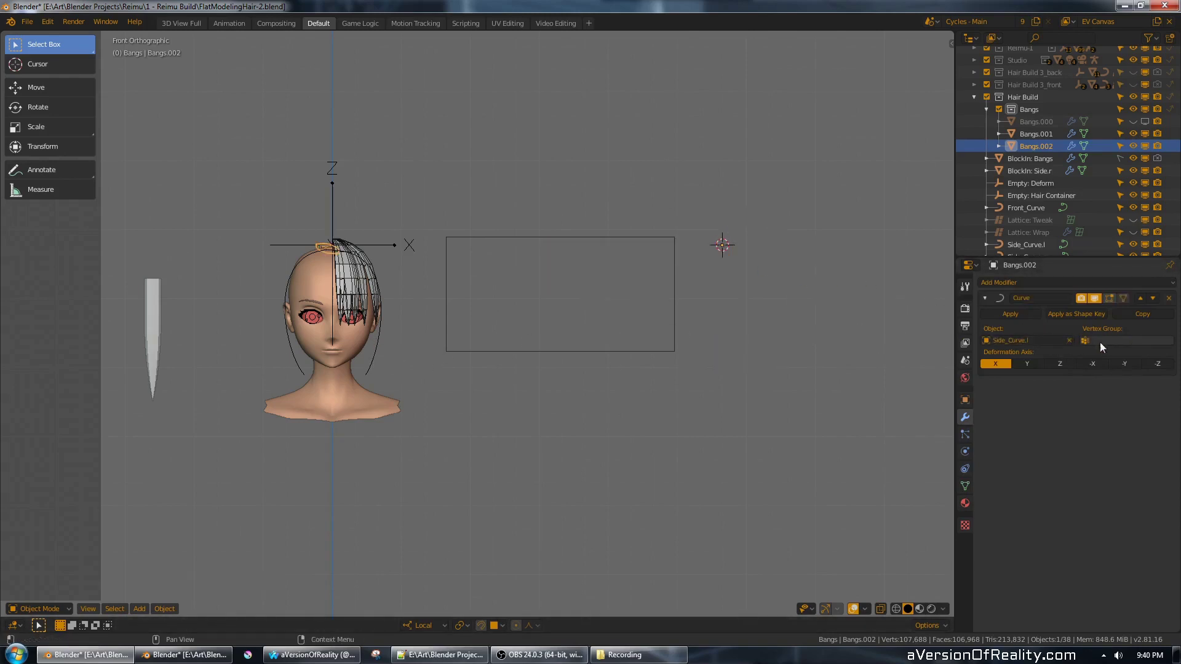
click(1157, 364)
scroll(706, 294, up, 2)
middle_drag(706, 290, 686, 331)
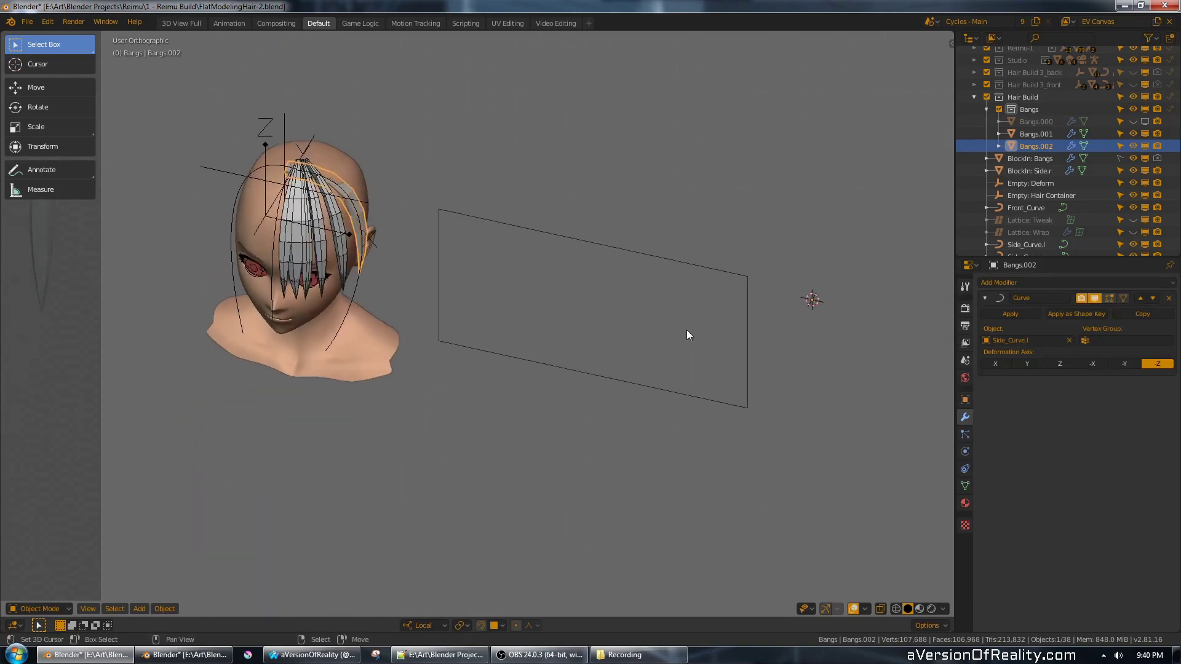
middle_drag(744, 257, 719, 209)
- Show the Curve modifier in Edit Mode and move all of the strand's vertices -0.094 along local Z
key(Tab)
click(1110, 298)
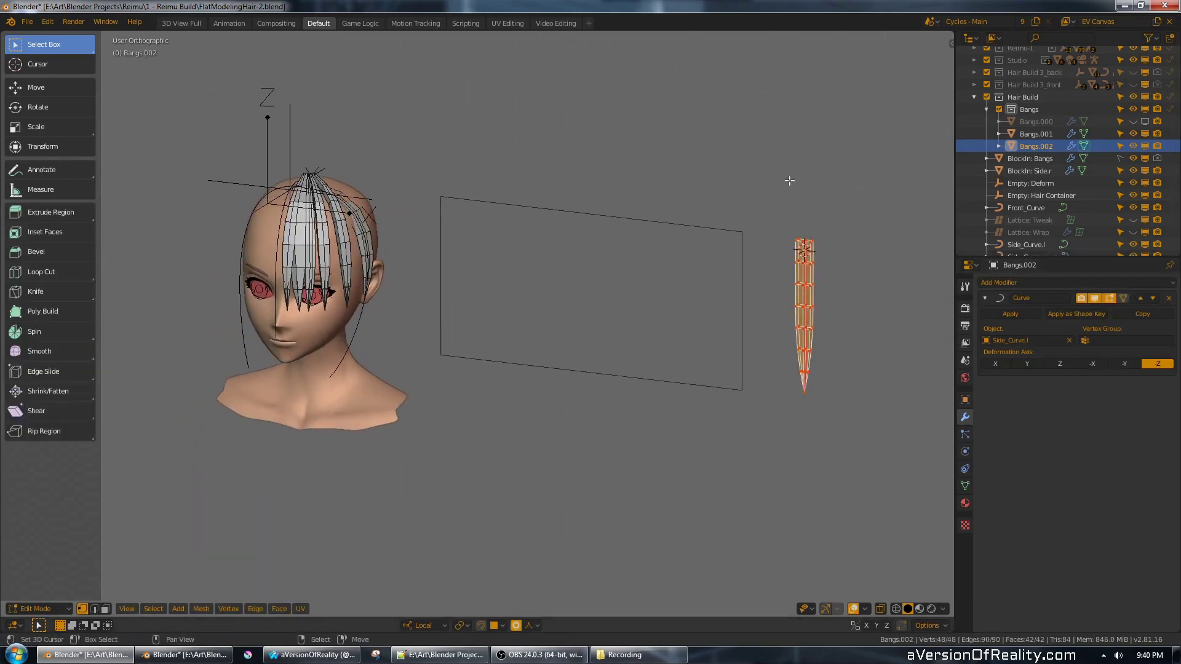
key(g)
key(z)
key(z)
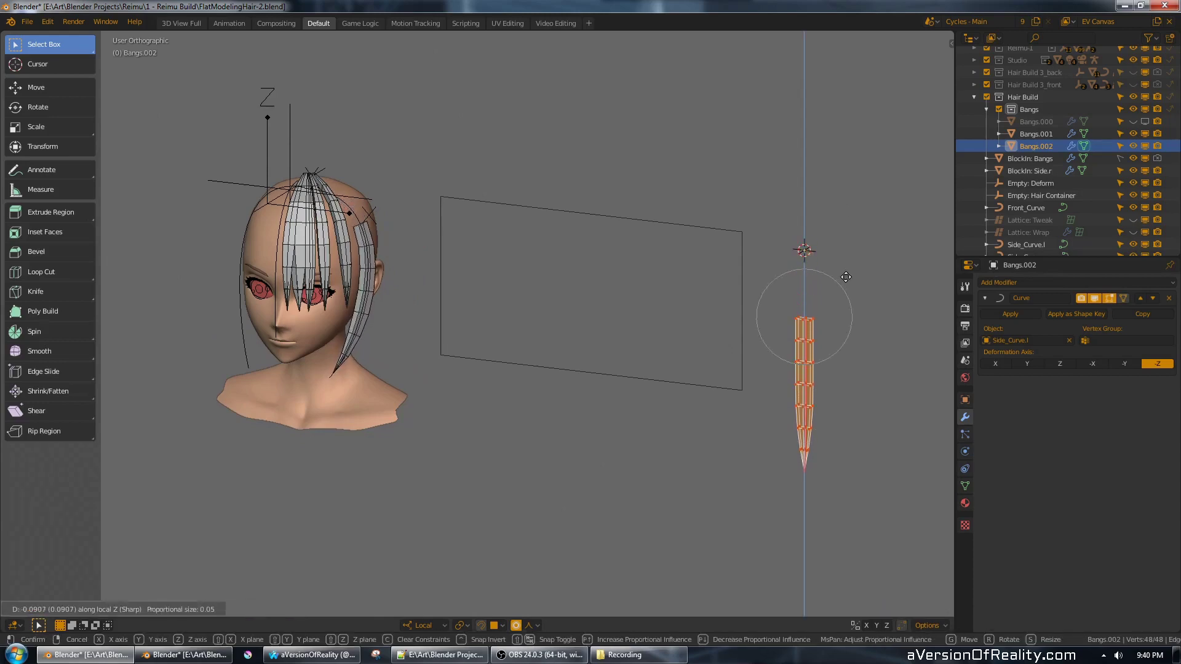
click(846, 278)
key(KP_1)
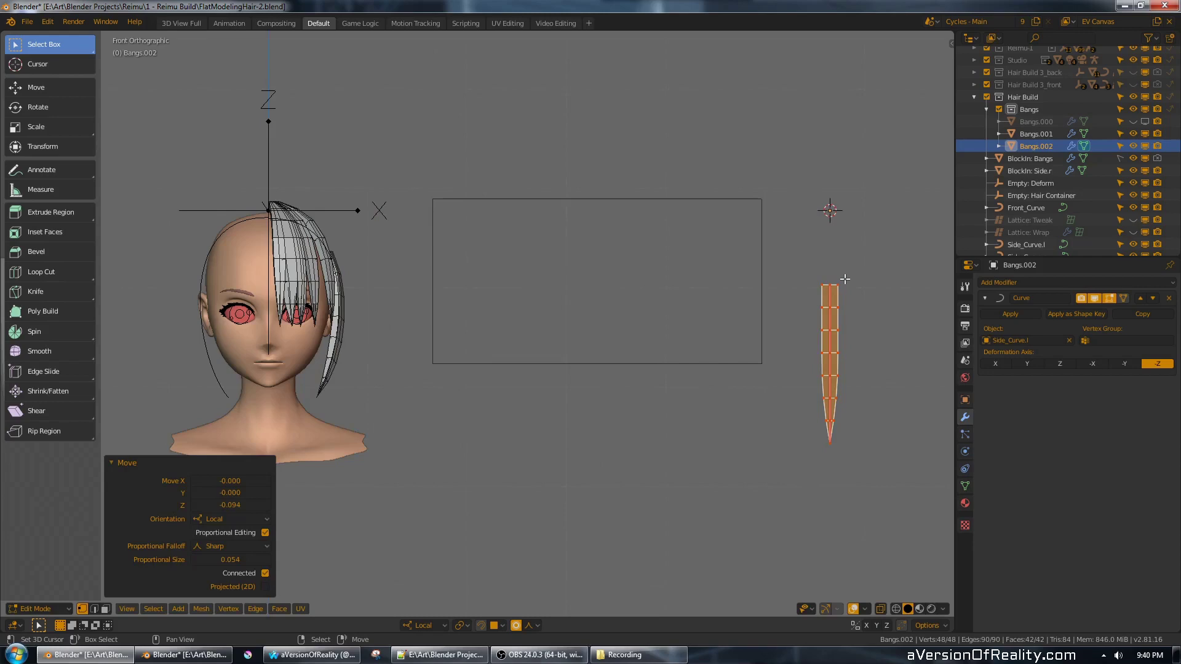
middle_drag(845, 278, 734, 273)
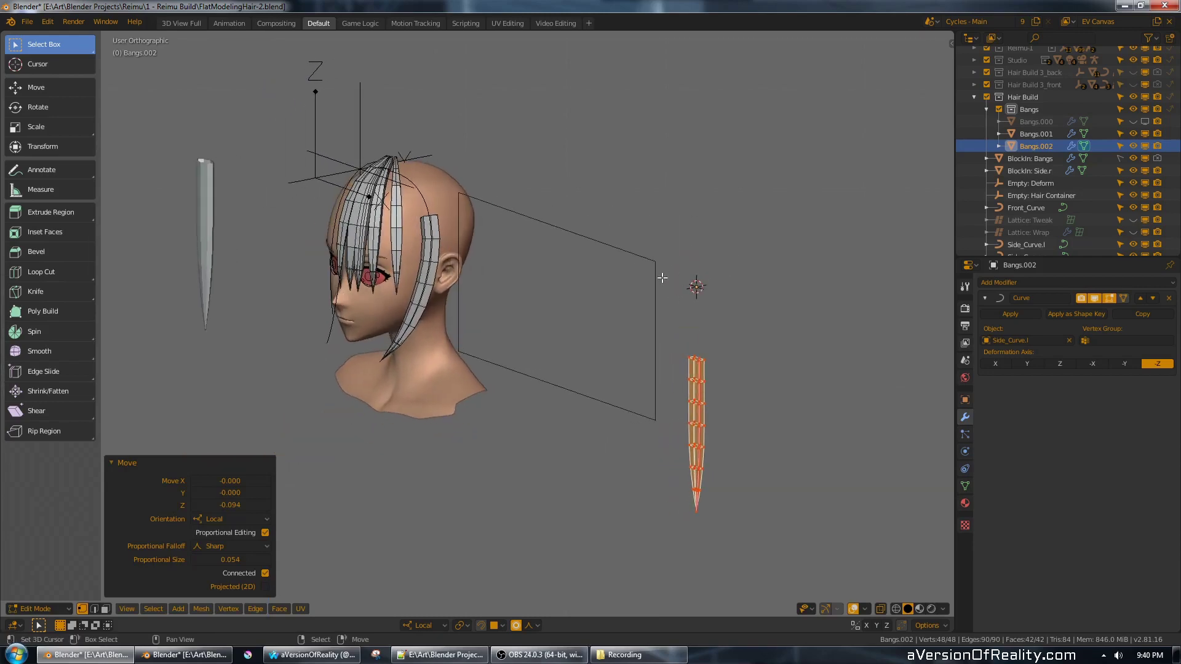
key(KP_1)
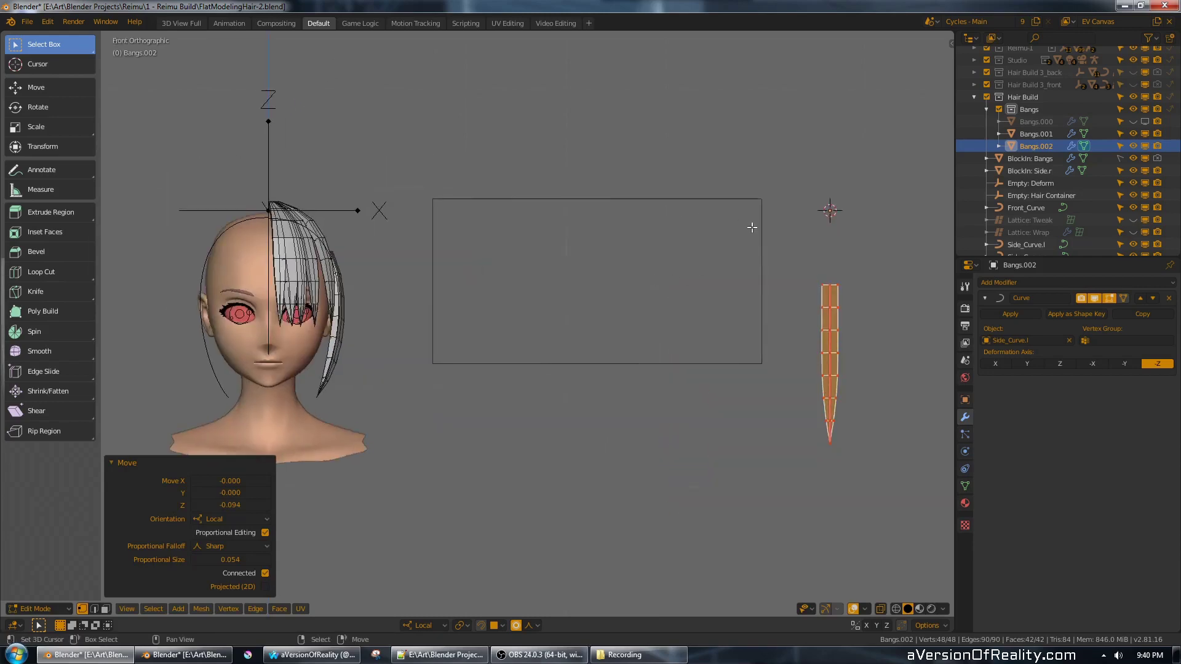
key(Tab)
- Turn off the viewport display of the Lattice modifier on Bangs.001 and reopen Bangs.002 in Edit Mode
right_click(295, 250)
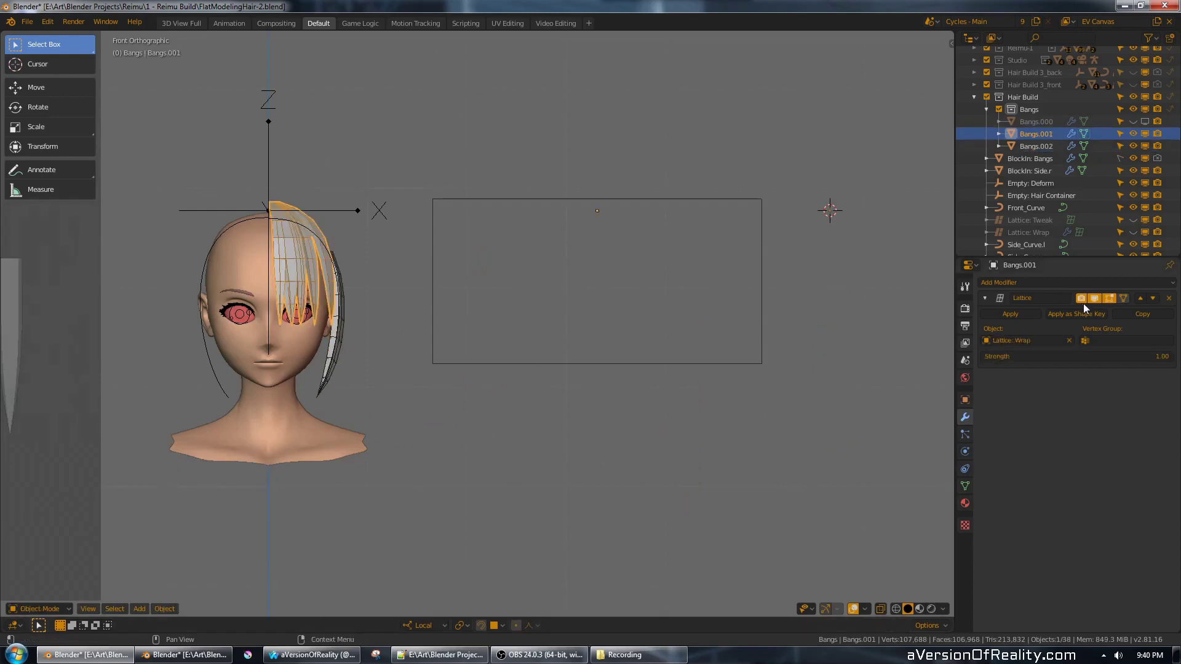
click(1095, 299)
right_click(332, 354)
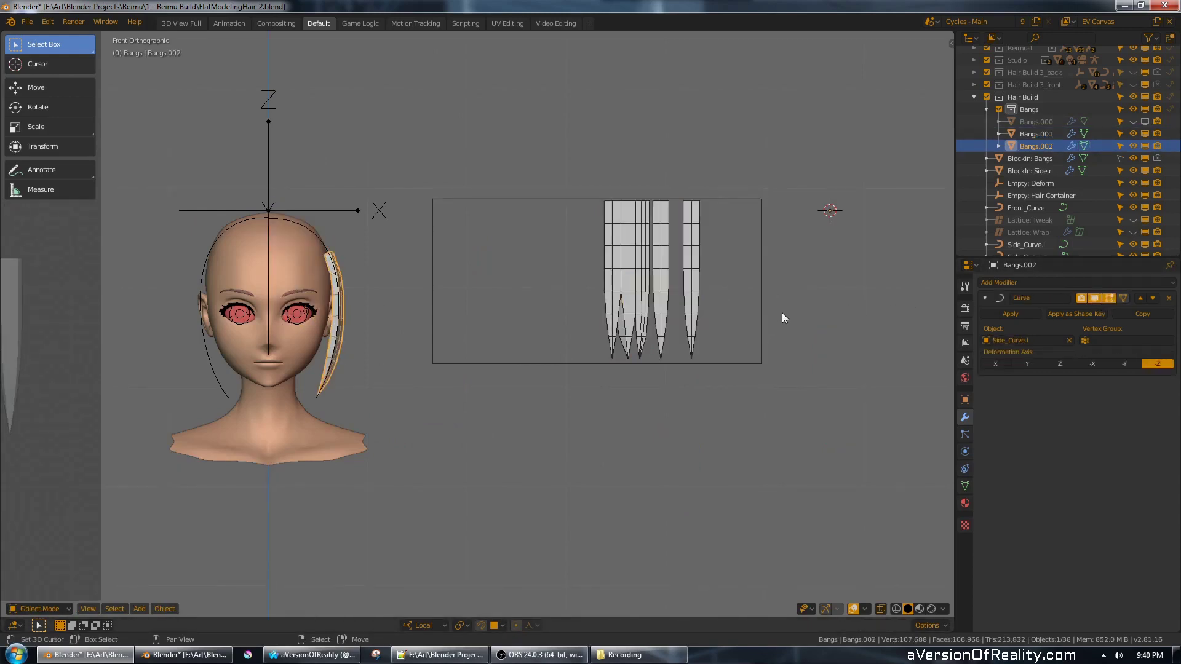
key(Tab)
middle_drag(872, 251, 738, 250)
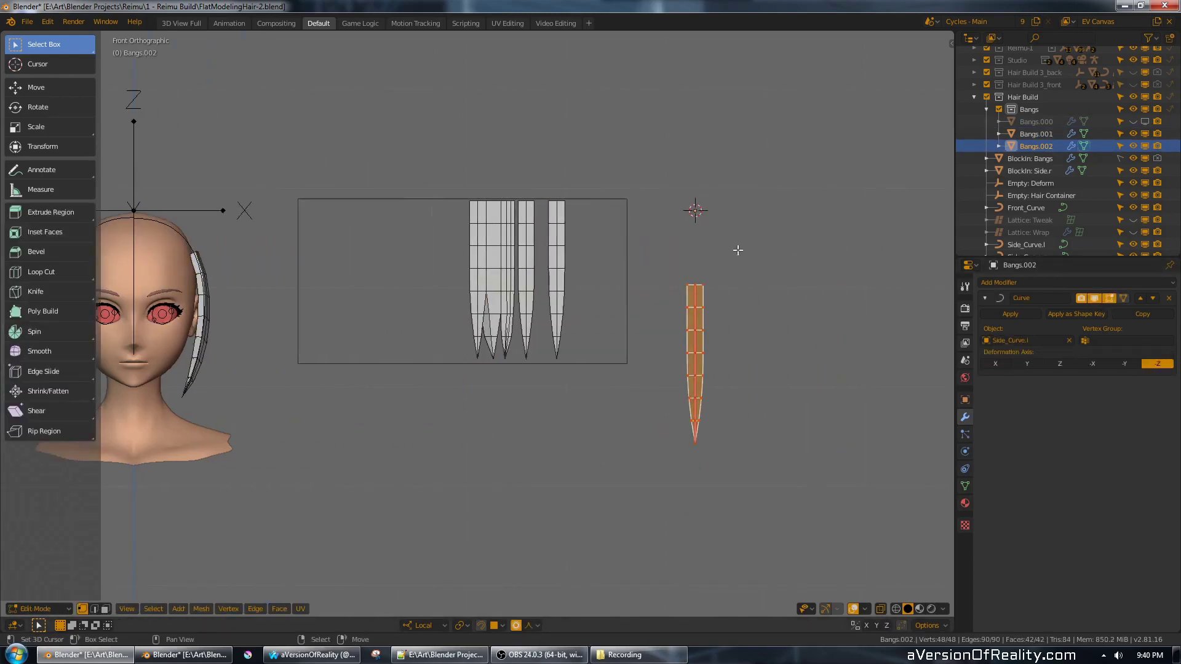
scroll(738, 250, up, 2)
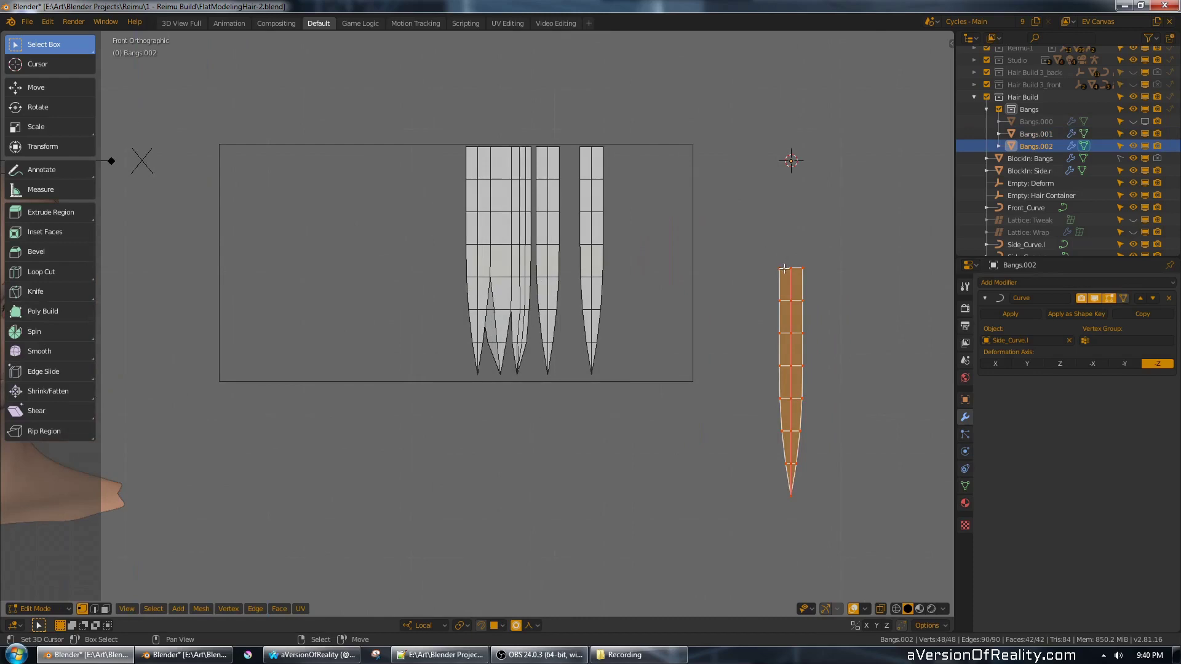
key(alt+a)
key(c)
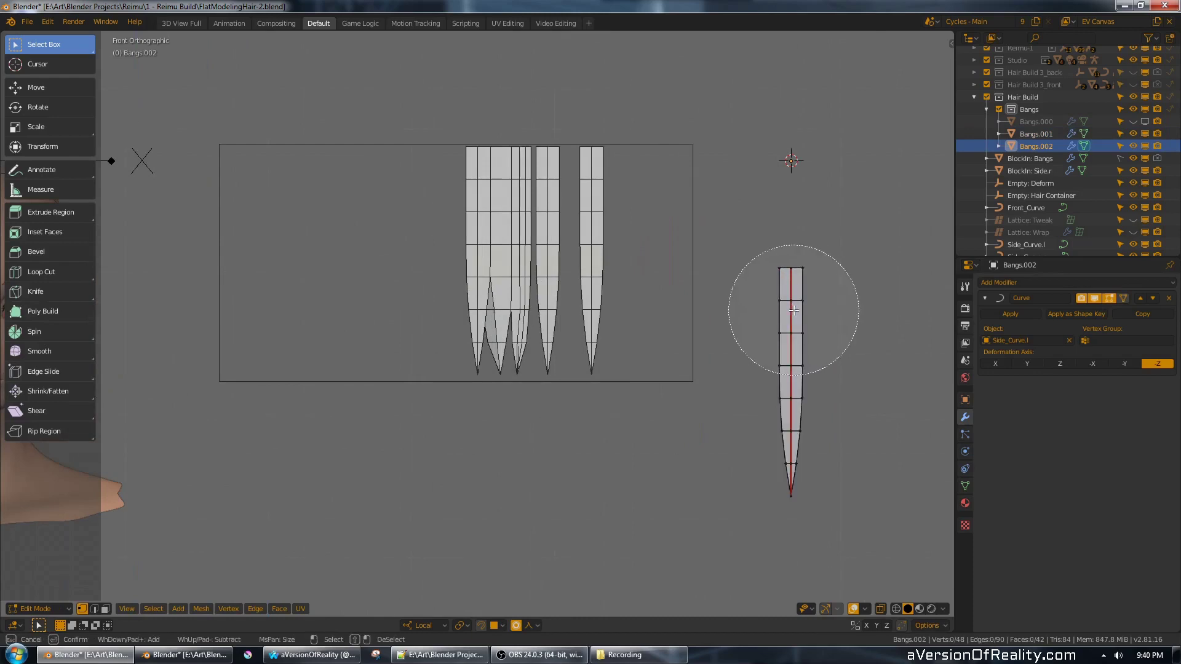
key(Escape)
key(c)
click(794, 306)
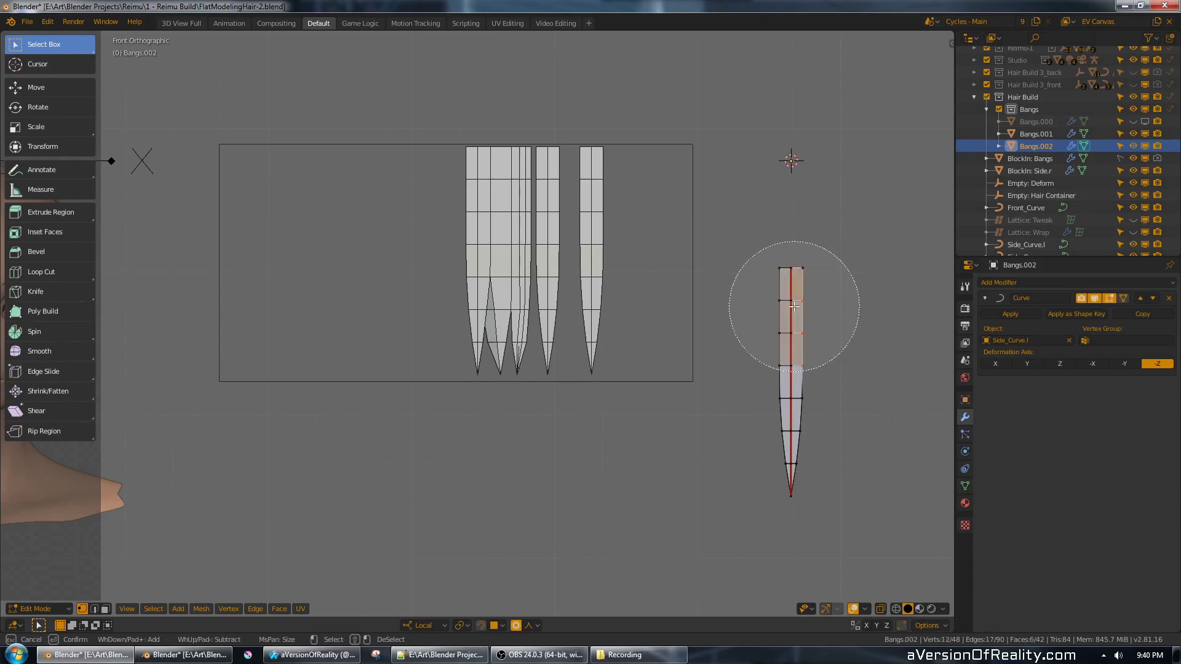
key(Escape)
key(g)
key(z)
key(Escape)
- Switch to wireframe and move the strand's upper vertices, front and back, up about 0.09 along local Z
key(z)
key(alt+a)
key(c)
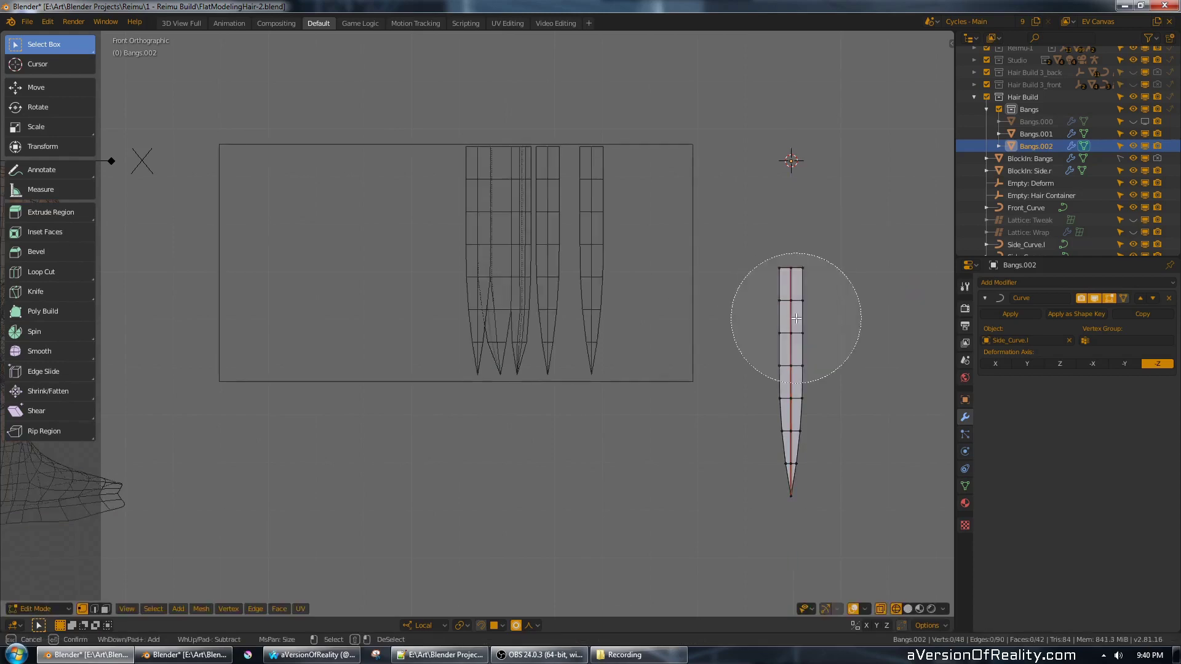
click(795, 318)
key(Escape)
key(g)
key(z)
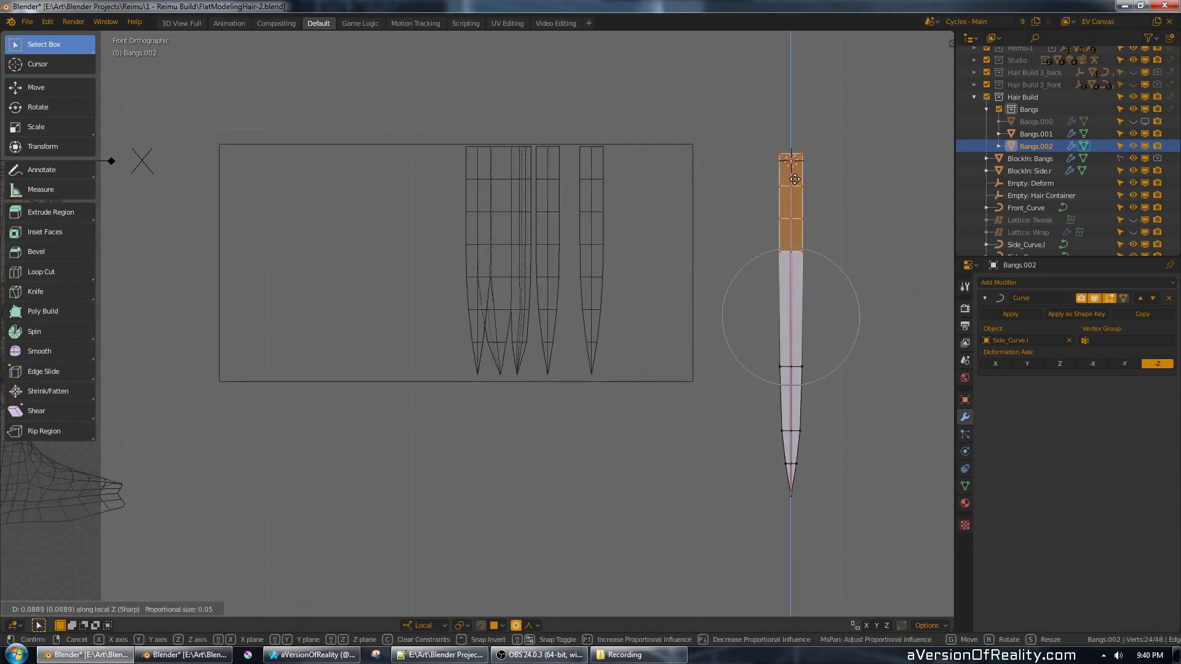
click(794, 176)
key(alt+a)
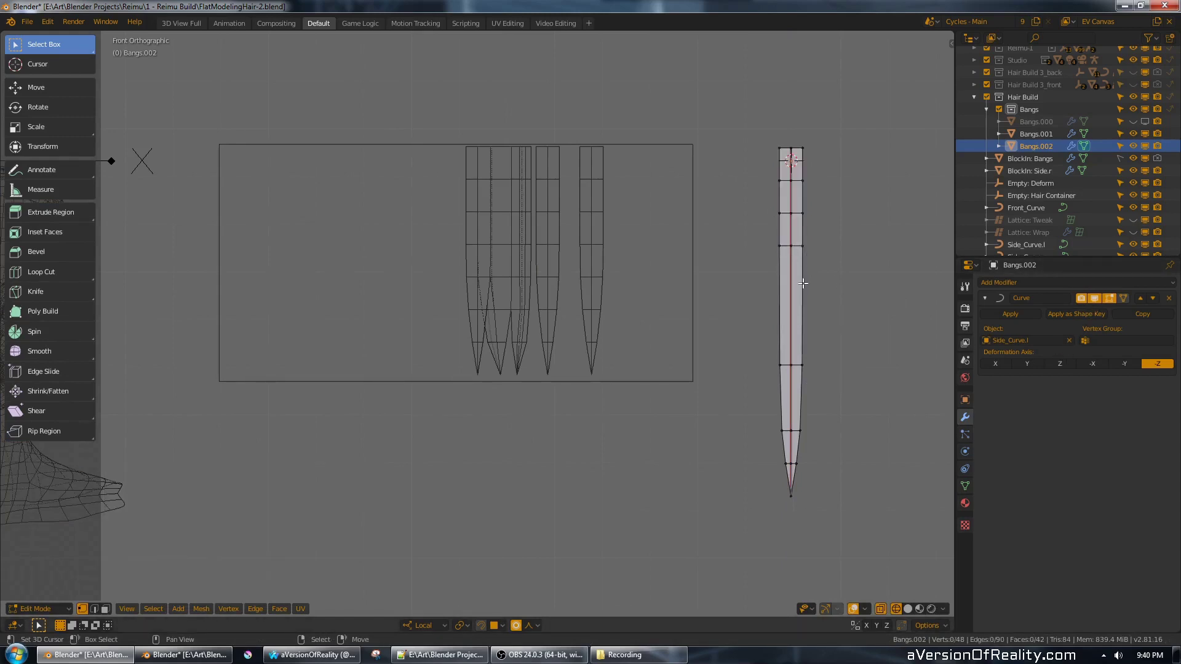
- Lower the edge loop at the upper end of the strand's stretched section slightly along local Z
key(ctrl+r)
scroll(795, 287, up, 1)
key(g)
key(z)
click(833, 227)
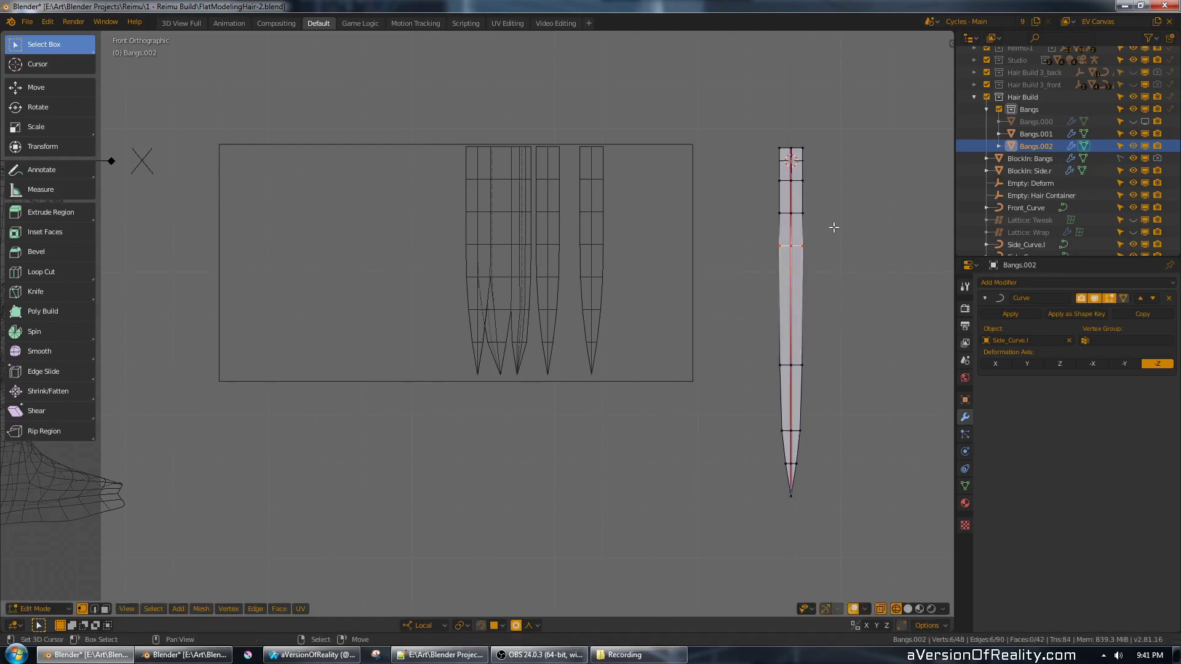
key(g)
key(z)
click(840, 223)
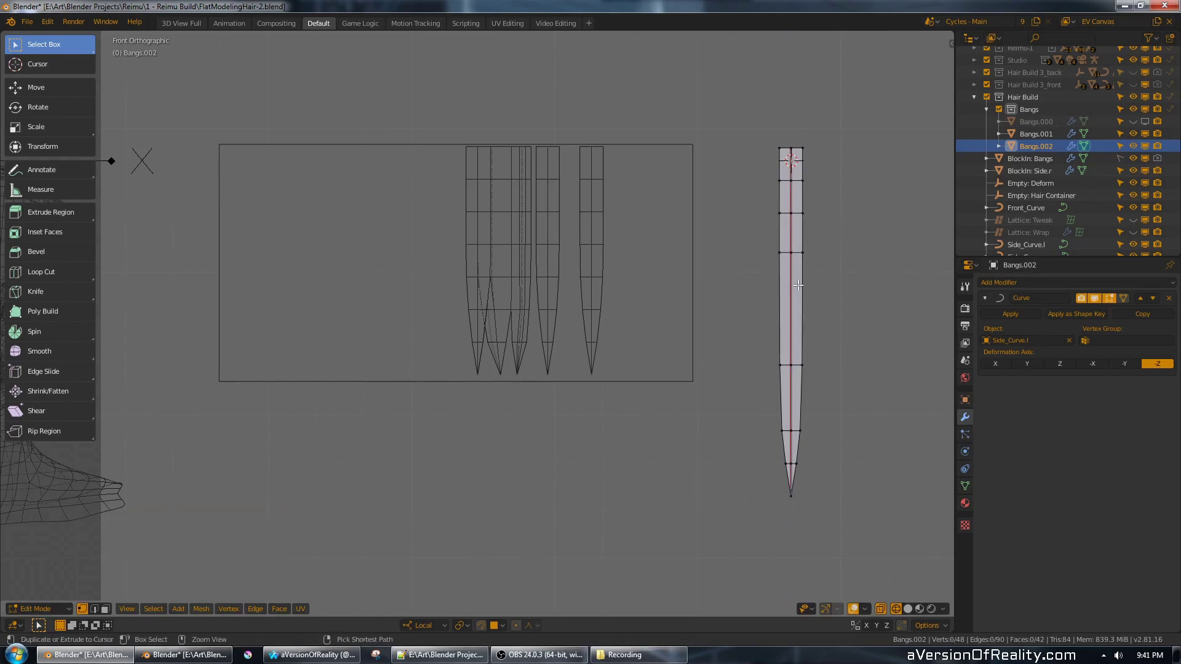
- Add two loop cuts across the strand's stretched section and move the upper one slightly up along local Z
key(ctrl+r)
scroll(795, 284, up, 1)
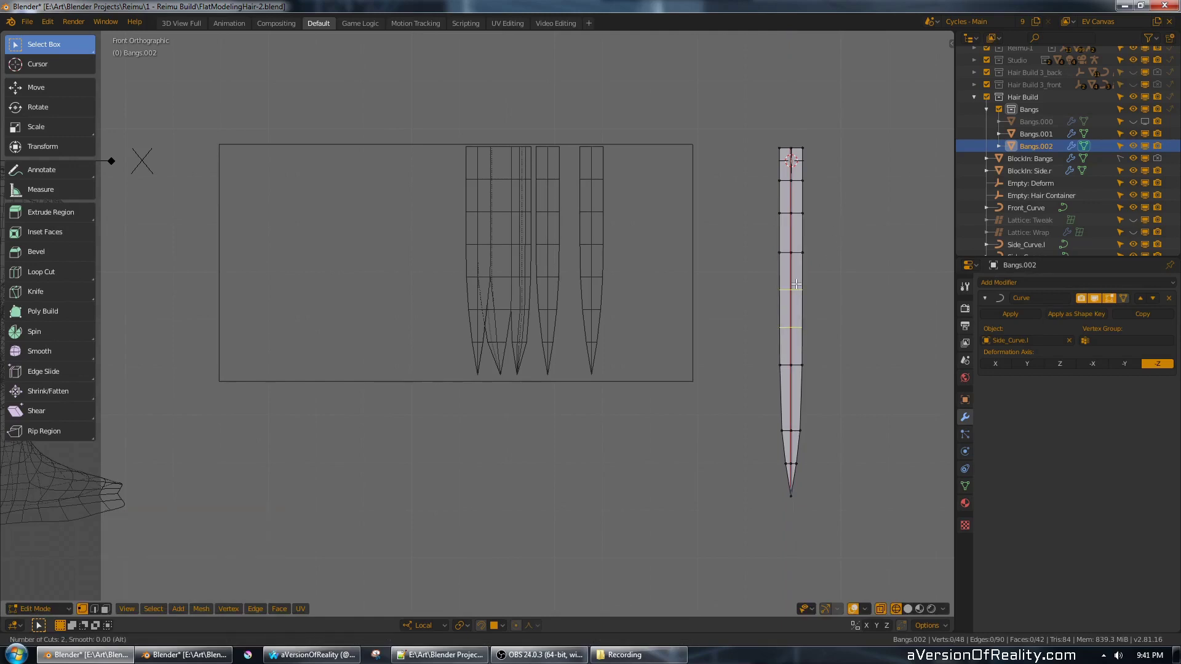
click(796, 284)
right_click(809, 283)
key(g)
key(z)
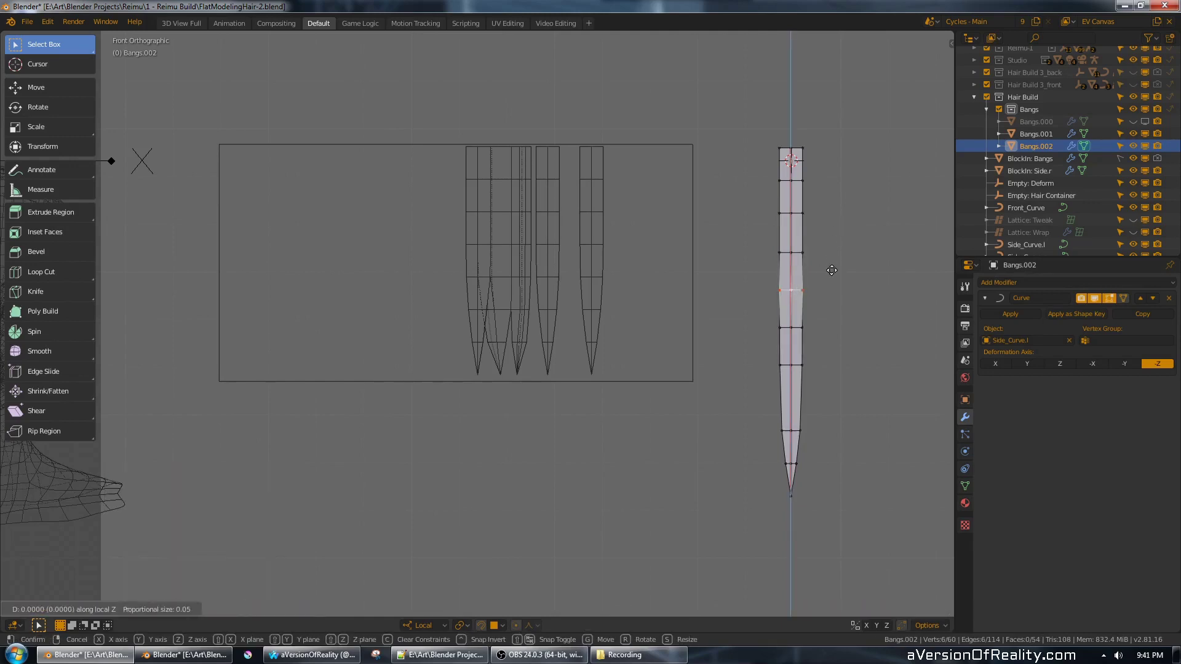
click(827, 260)
key(alt+a)
- Move the edge loops directly above and below the raised cut slightly upward along local Z to even their spacing
alt+click(798, 253)
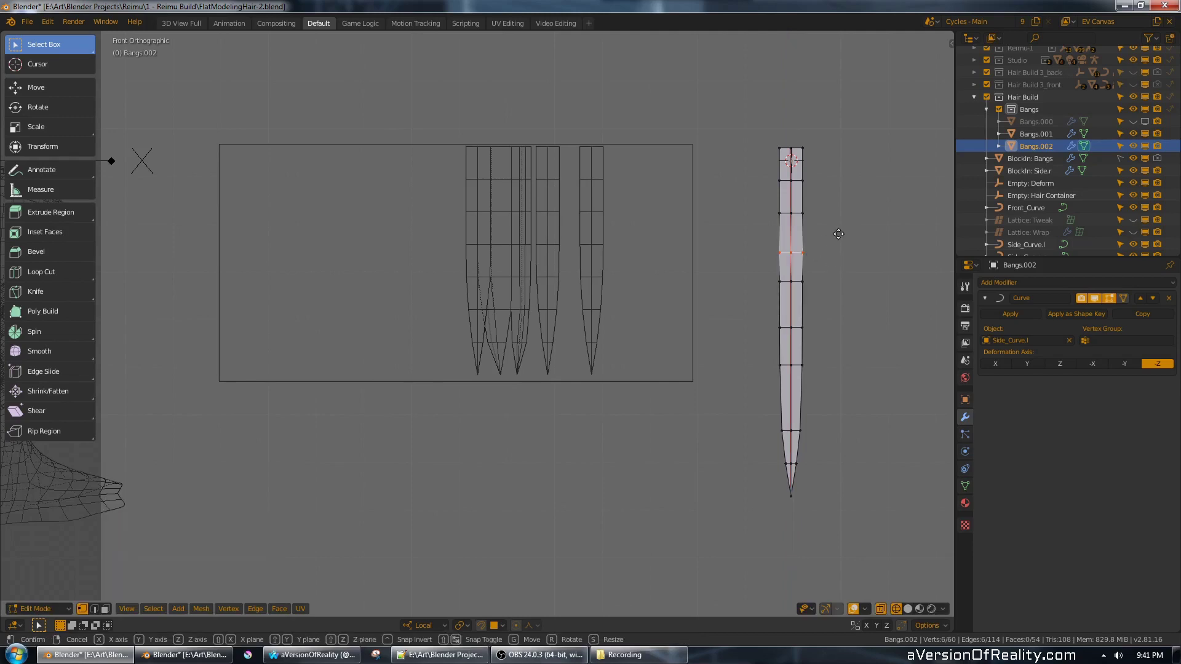
key(g)
key(z)
click(817, 261)
key(alt+a)
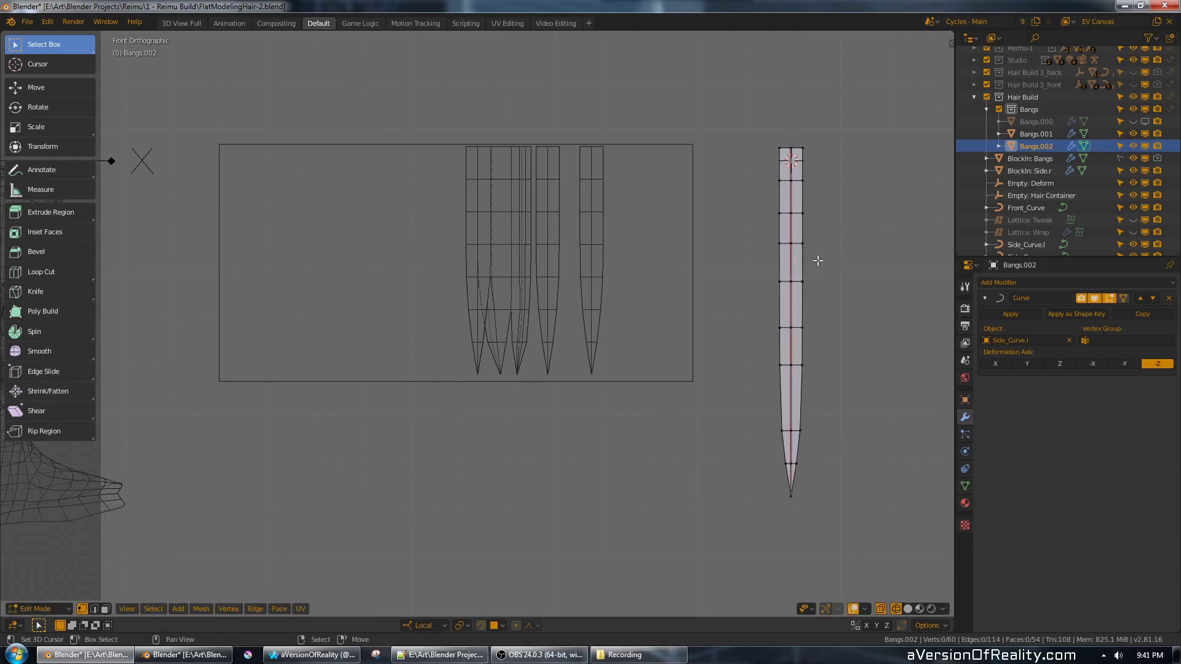
alt+click(800, 325)
key(g)
key(z)
click(820, 283)
key(alt+a)
- Add two more single centred loop cuts in the wider gaps of the strand's lower half
key(ctrl+r)
click(797, 386)
right_click(797, 387)
key(alt+a)
key(ctrl+r)
click(797, 340)
right_click(796, 340)
key(alt+a)
scroll(802, 296, down, 3)
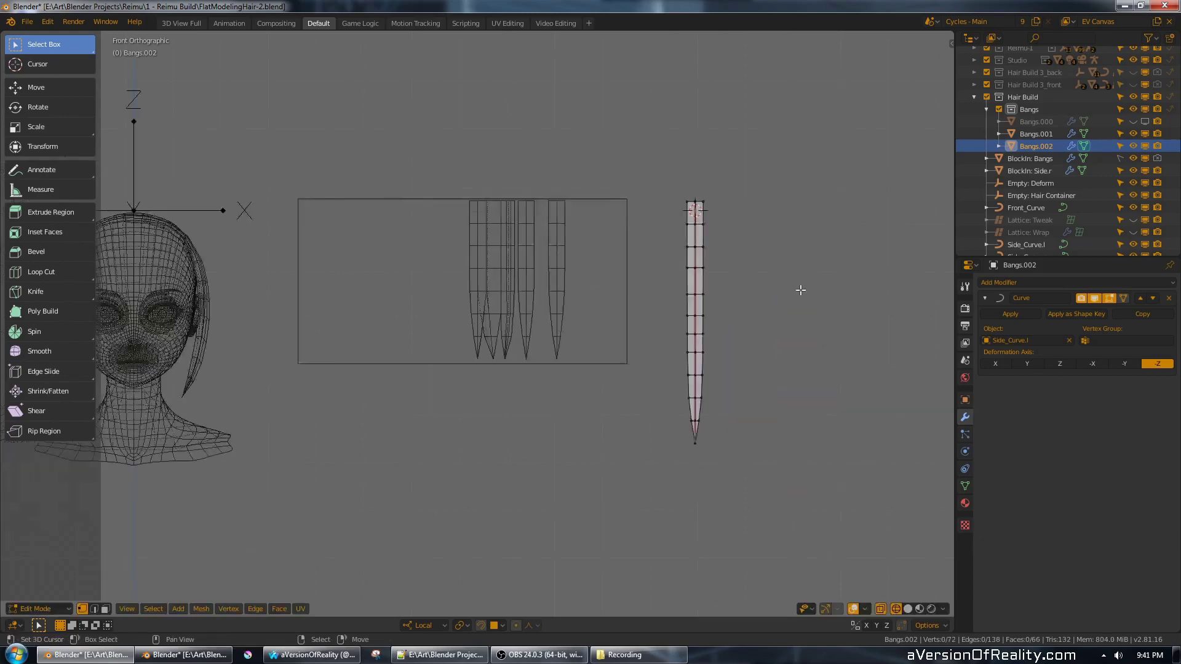
- Leave mesh editing, return to solid shading and turn on the viewport display of the bangs strands' Lattice modifier
key(Tab)
mouse_move(707, 289)
shift+middle_down()
mouse_move(784, 282)
mouse_move(673, 275)
shift+middle_up()
mouse_move(531, 264)
shift+middle_down()
mouse_move(621, 276)
mouse_move(614, 268)
shift+middle_up()
scroll(623, 276, up, 2)
key(z)
right_click(778, 270)
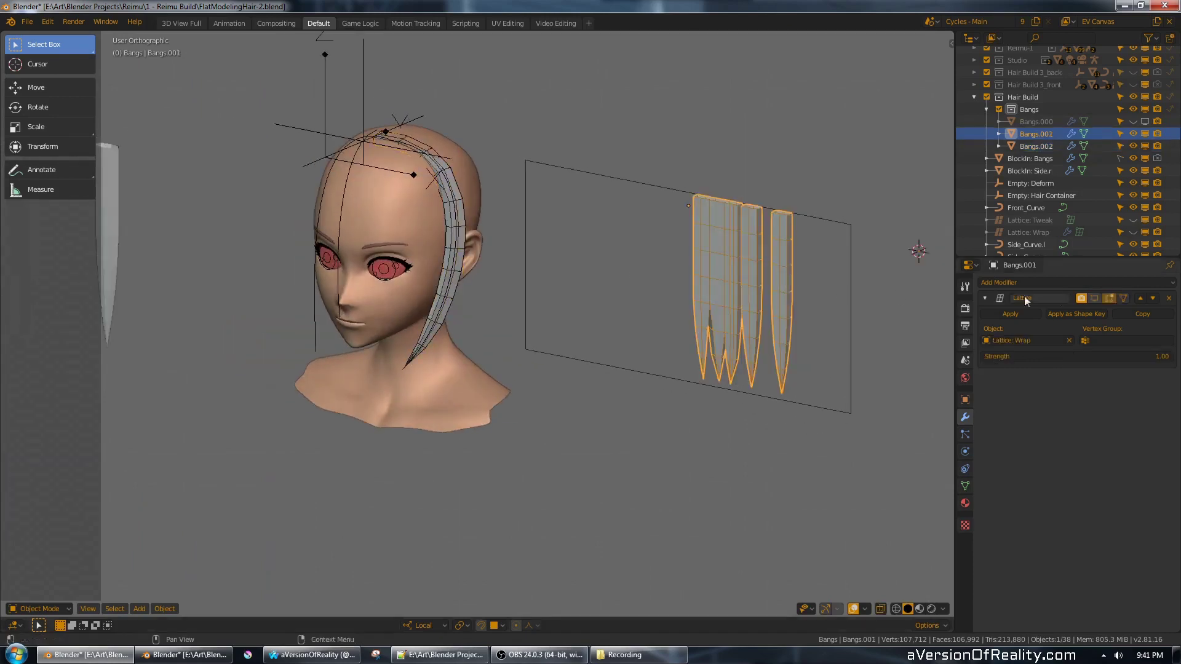
click(1094, 298)
- Select the side lock and shift its whole mesh by -0.013 along local Y
shift+middle_drag(570, 215, 693, 318)
scroll(680, 281, up, 4)
right_click(679, 276)
scroll(679, 277, down, 2)
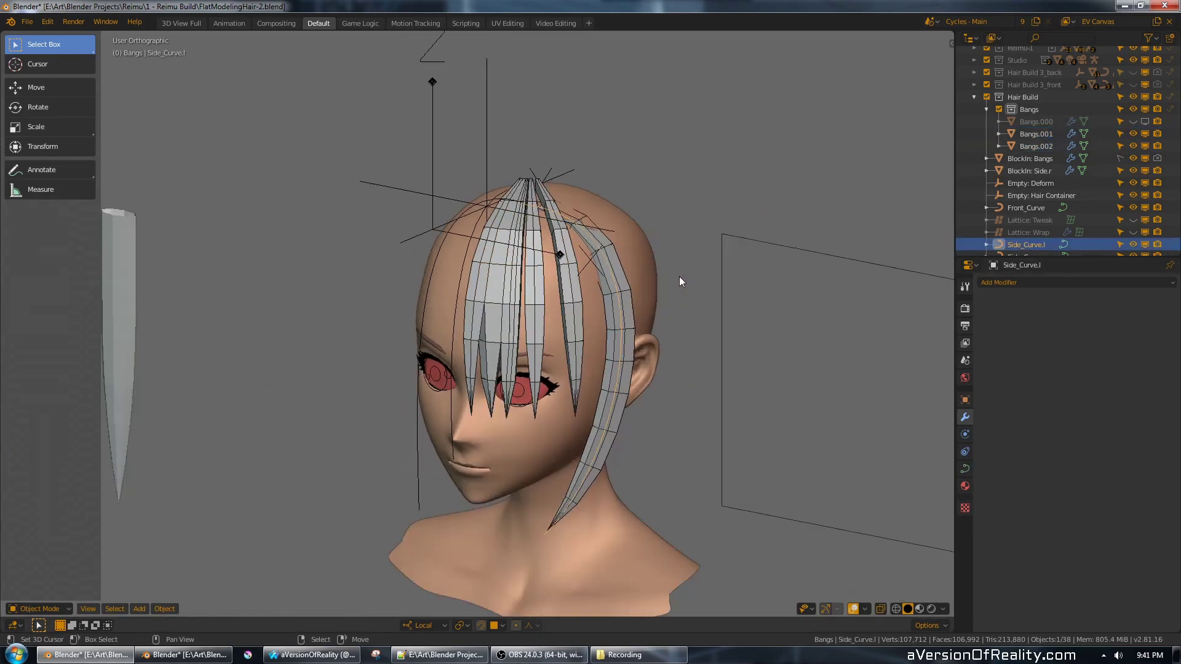
right_click(638, 297)
right_click(633, 301)
key(Tab)
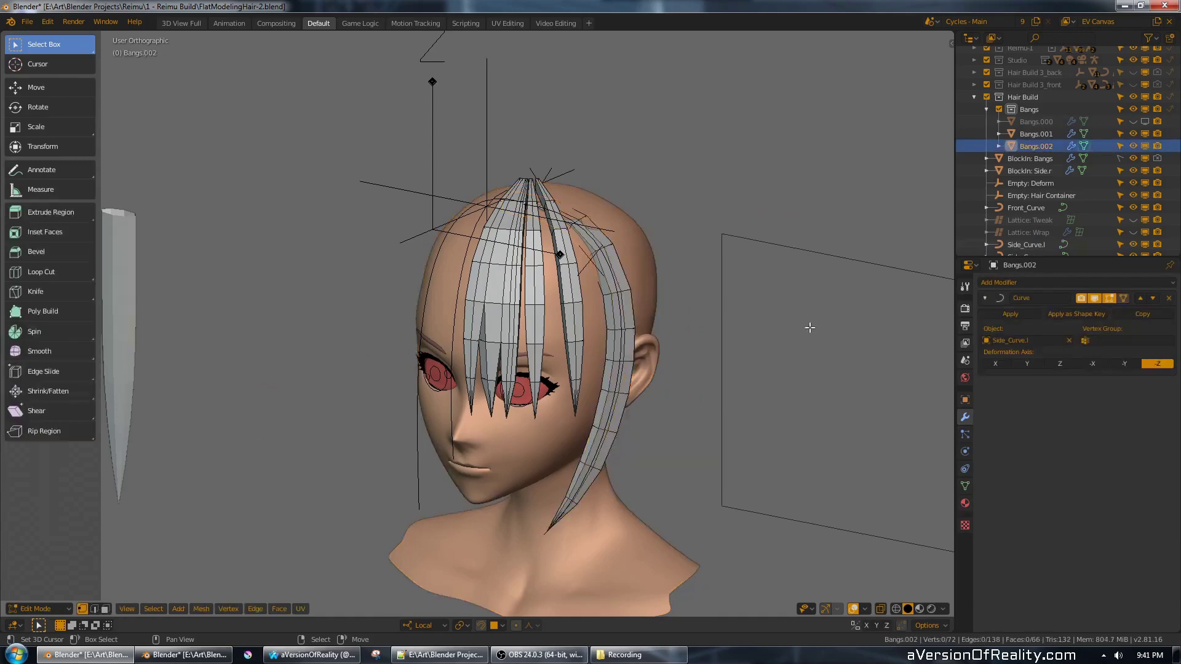
scroll(815, 331, down, 5)
key(a)
scroll(844, 302, up, 3)
key(g)
key(y)
key(y)
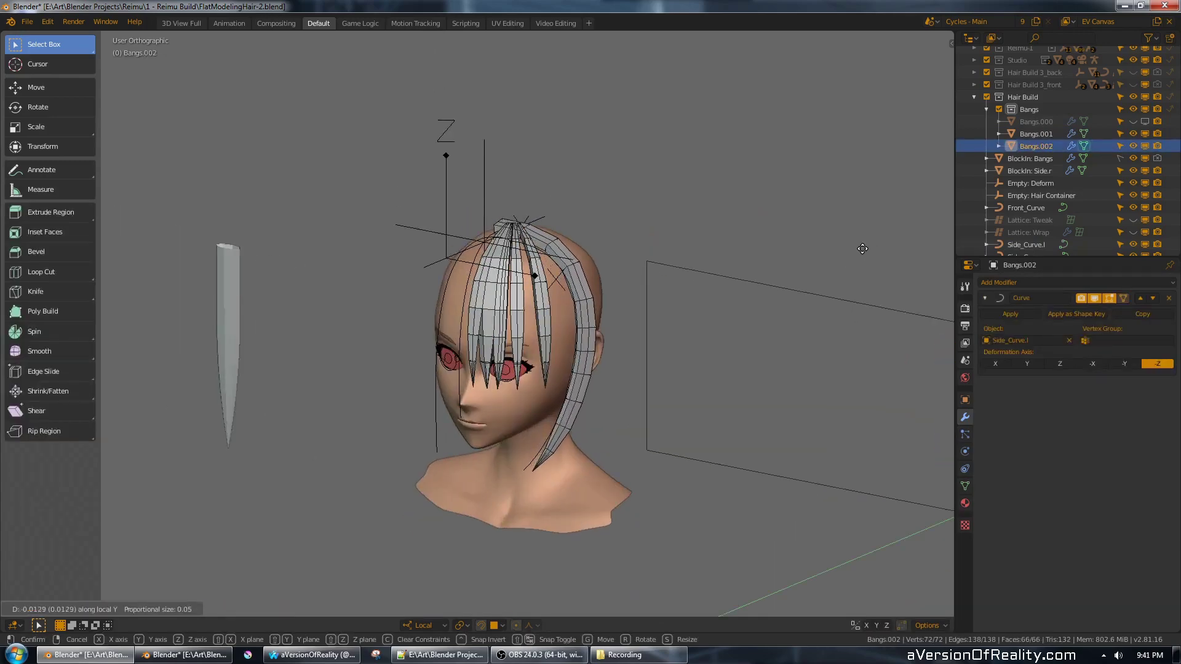
click(862, 249)
middle_drag(710, 228, 772, 271)
key(g)
key(z)
key(z)
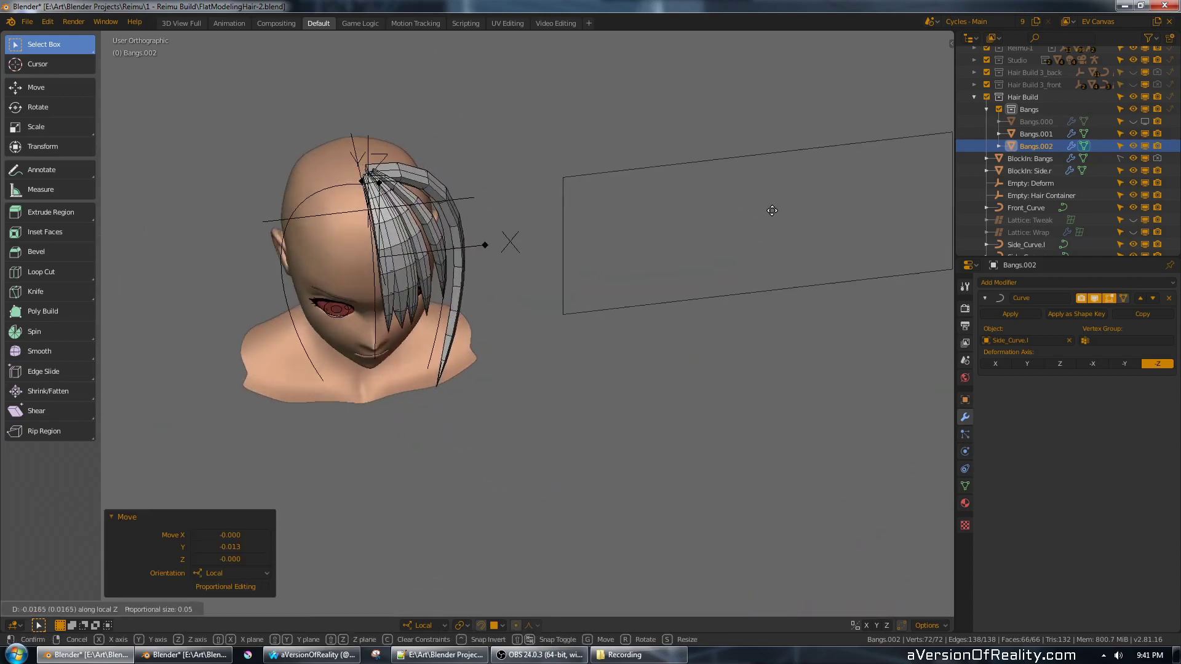
right_click(772, 212)
- Move the side lock's whole mesh by -0.018 along local Z
scroll(774, 215, down, 3)
scroll(805, 233, up, 2)
shift+middle_drag(864, 230, 673, 238)
key(g)
key(z)
key(z)
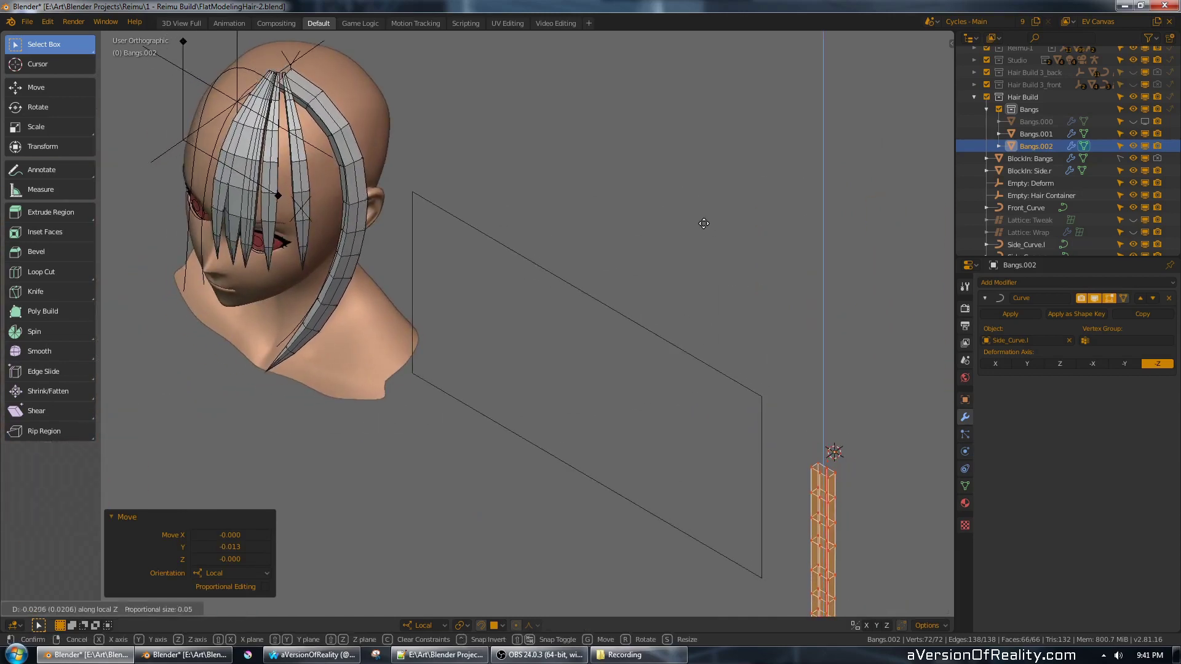
click(704, 221)
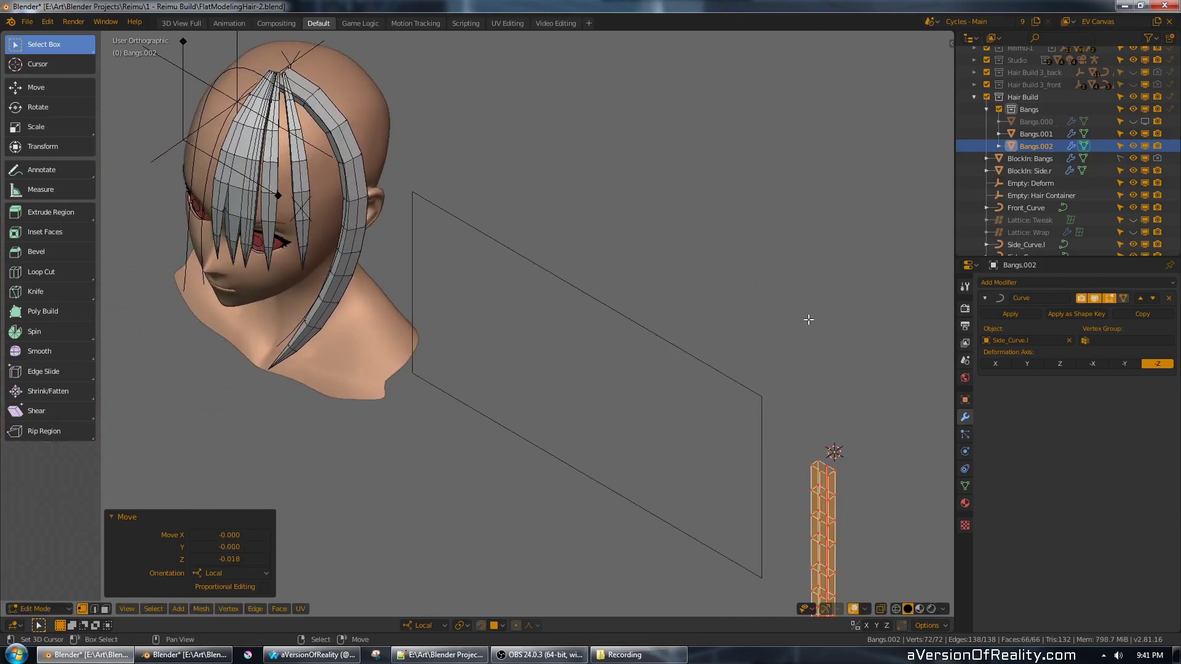
- Set the pivot point to the 3D cursor and scale the side lock's mesh to 0.894 along local Z
key(comma)
click(867, 302)
key(period)
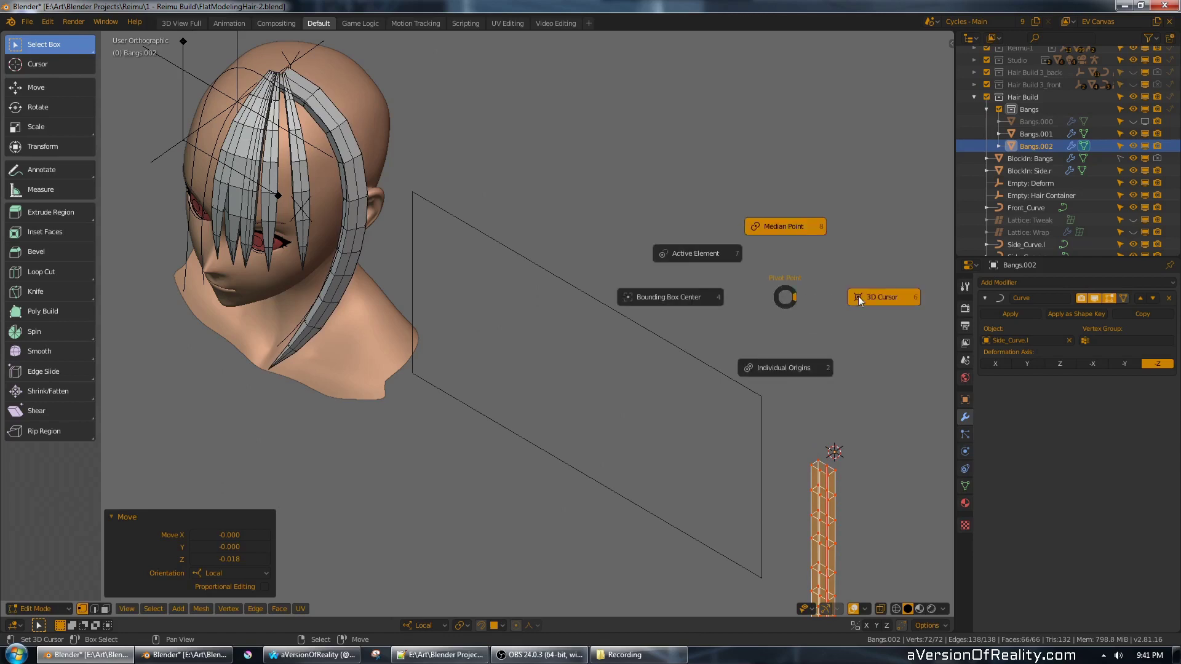
click(873, 300)
key(s)
key(z)
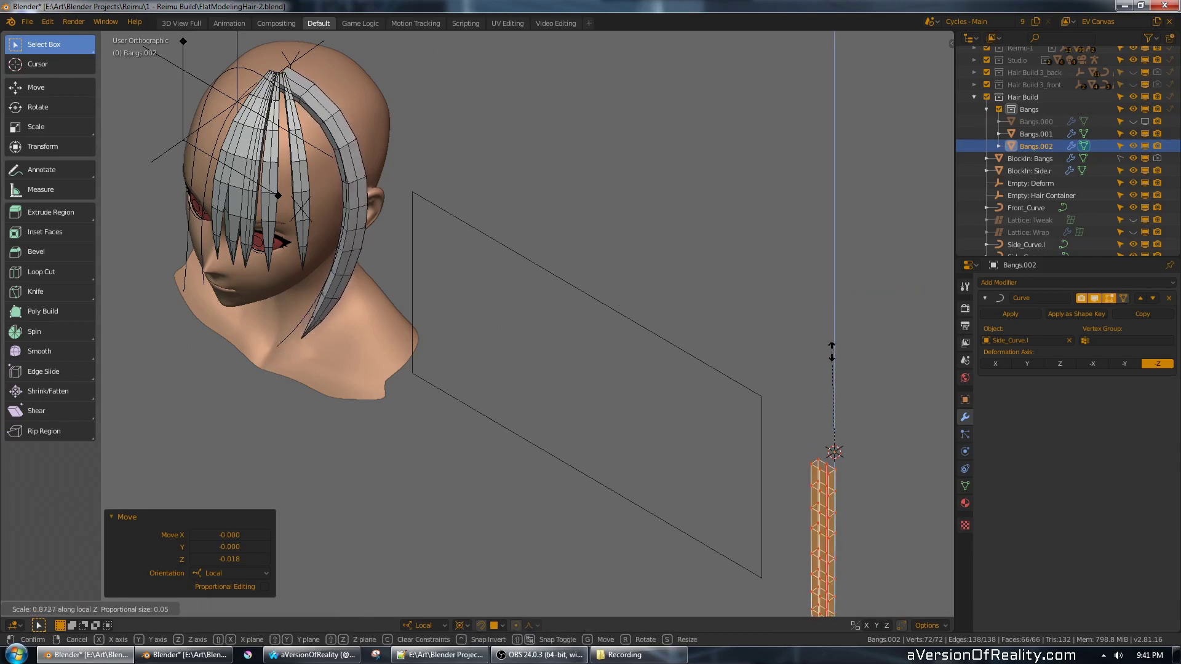
click(833, 348)
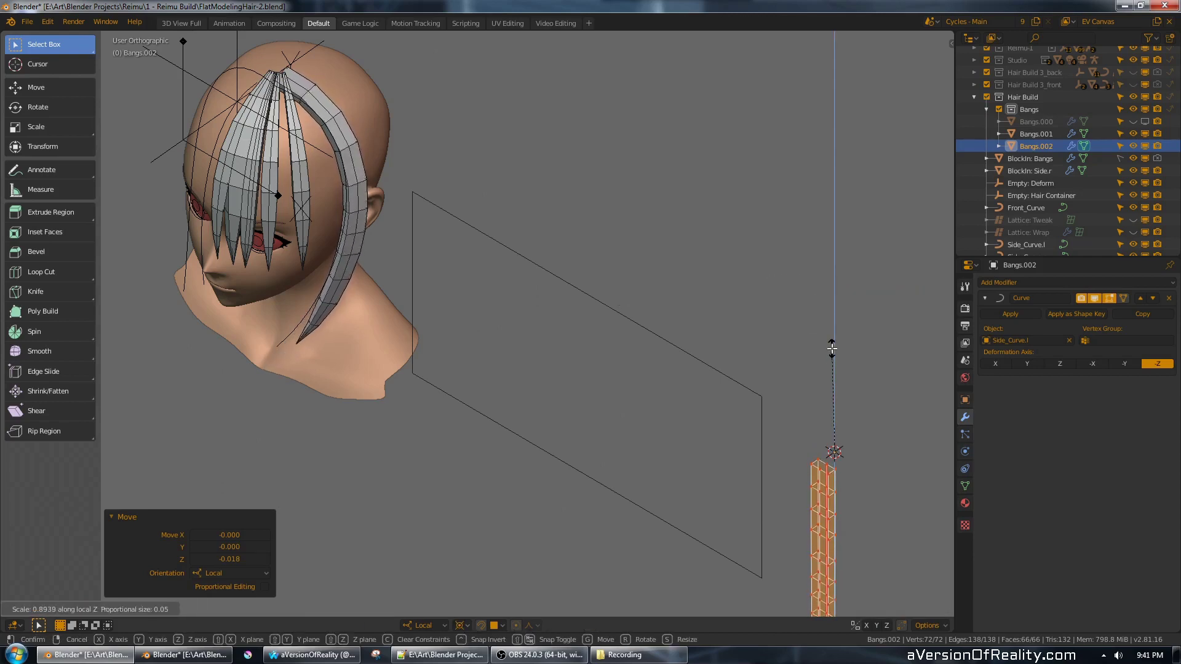
- Examine how the side lock wraps around the head and covers its curve from the front, side and above
key(KP_1)
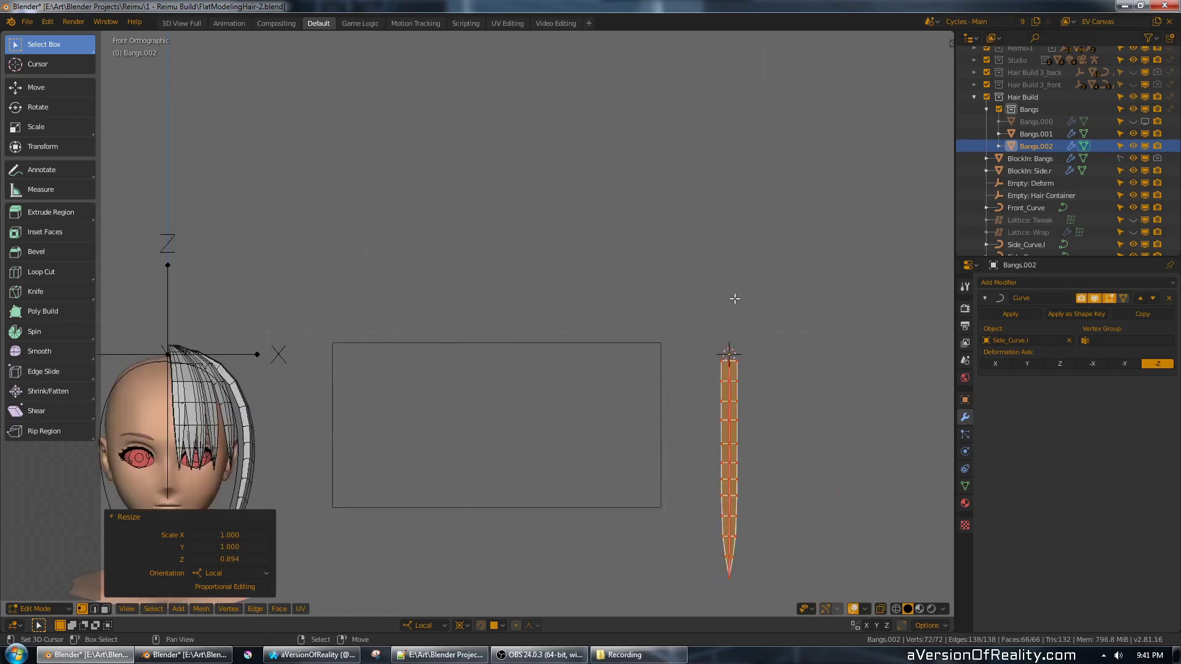
middle_drag(735, 298, 720, 346)
middle_drag(697, 386, 672, 303)
scroll(766, 279, up, 2)
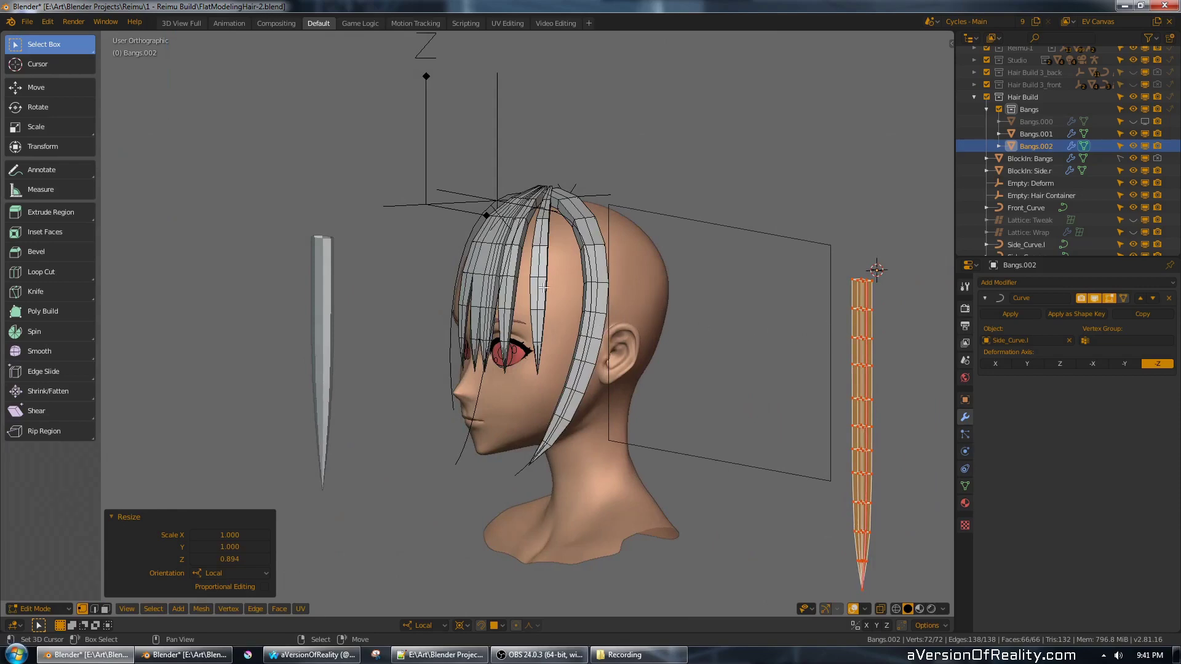
scroll(592, 270, down, 1)
middle_drag(584, 284, 607, 304)
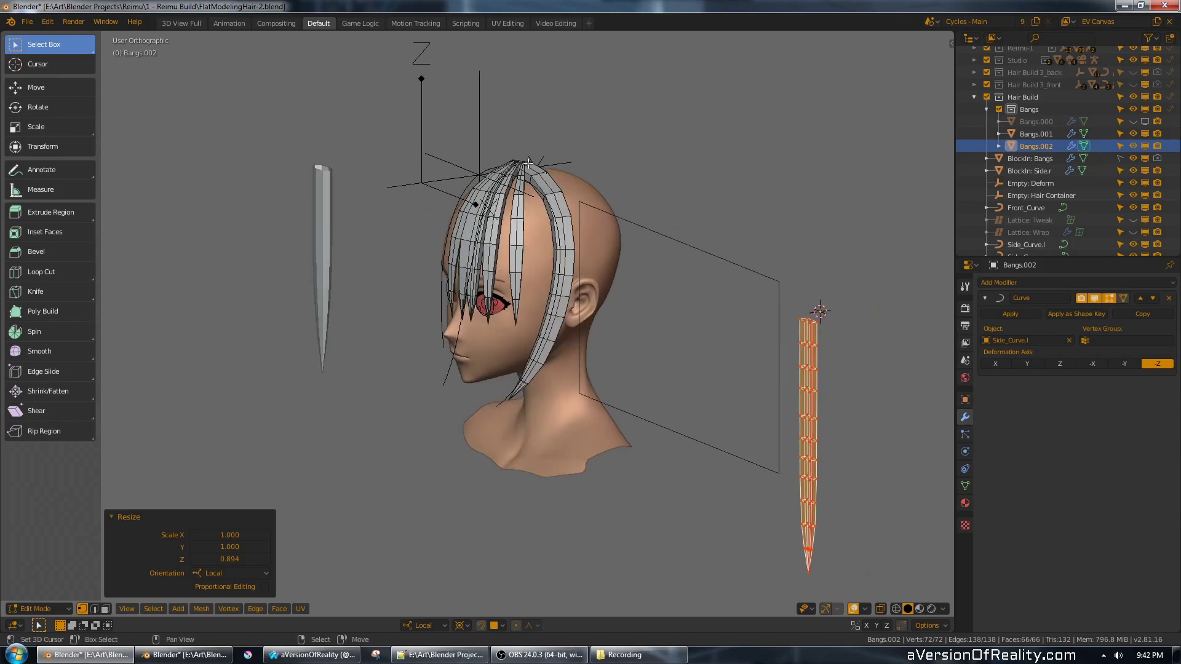
middle_drag(533, 214, 751, 310)
scroll(751, 310, up, 3)
middle_drag(788, 349, 707, 317)
scroll(772, 380, down, 4)
scroll(688, 250, up, 2)
shift+middle_drag(773, 380, 740, 248)
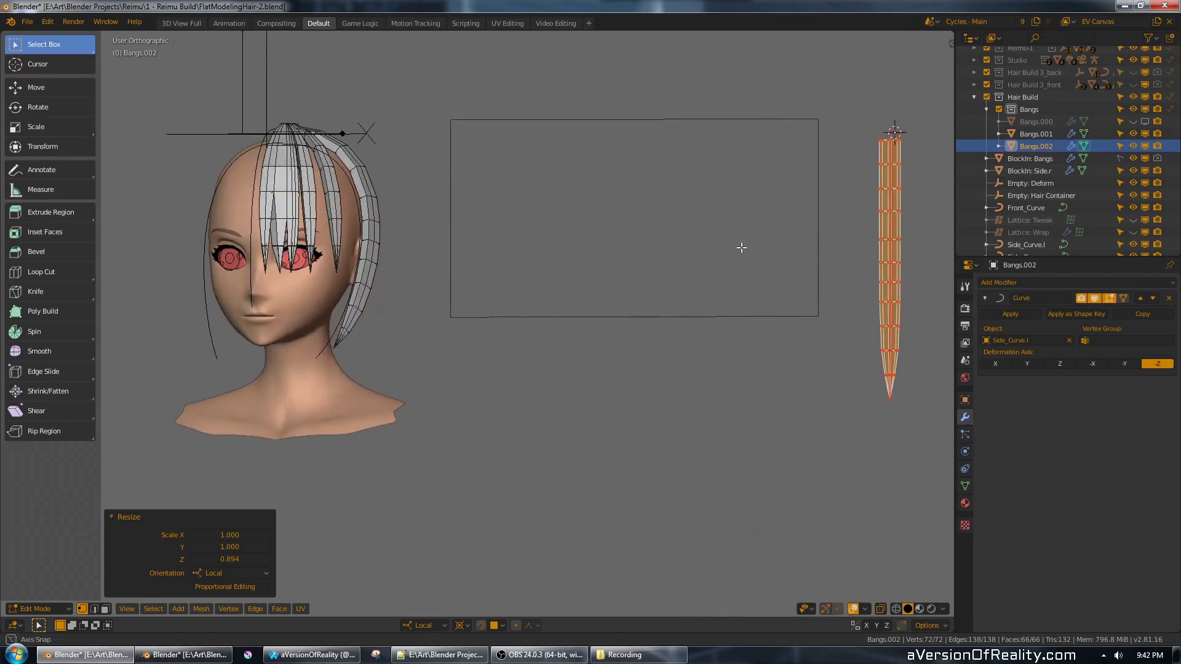
scroll(739, 252, down, 1)
key(KP_1)
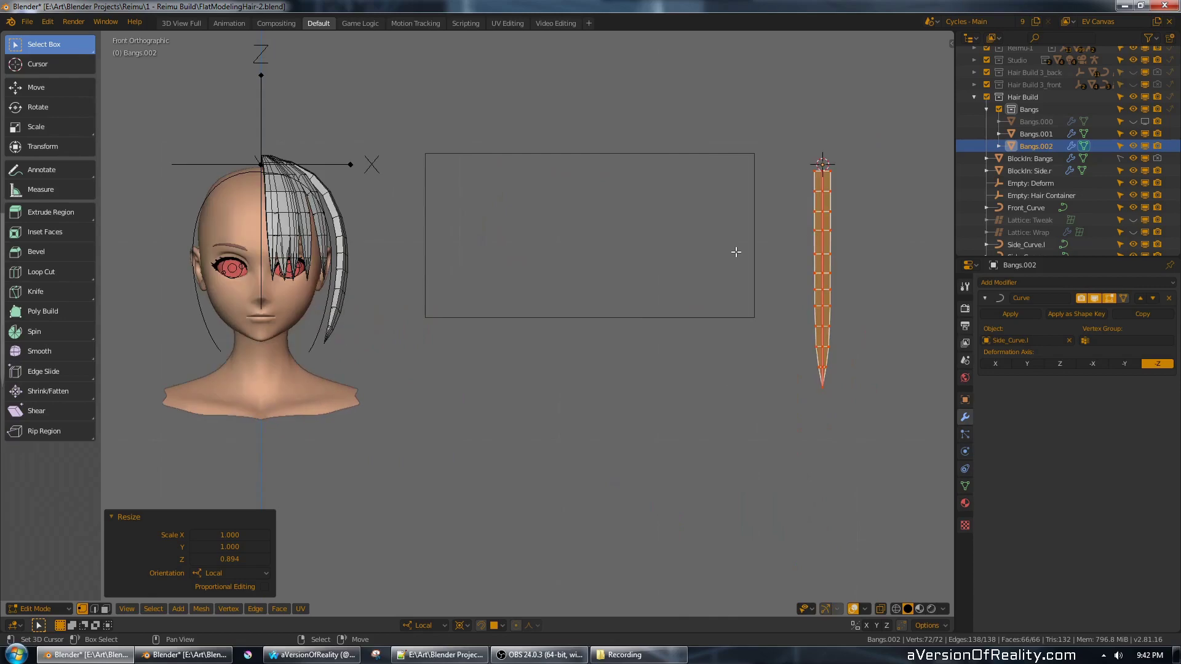
shift+middle_drag(738, 186, 610, 330)
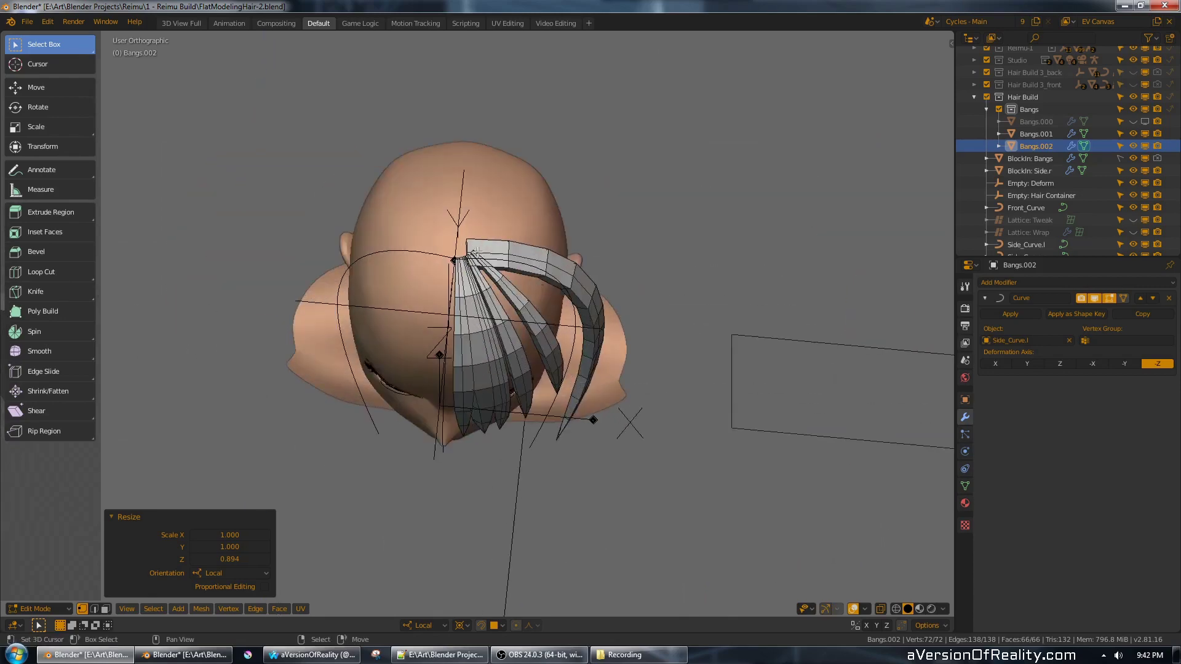
middle_drag(515, 265, 487, 268)
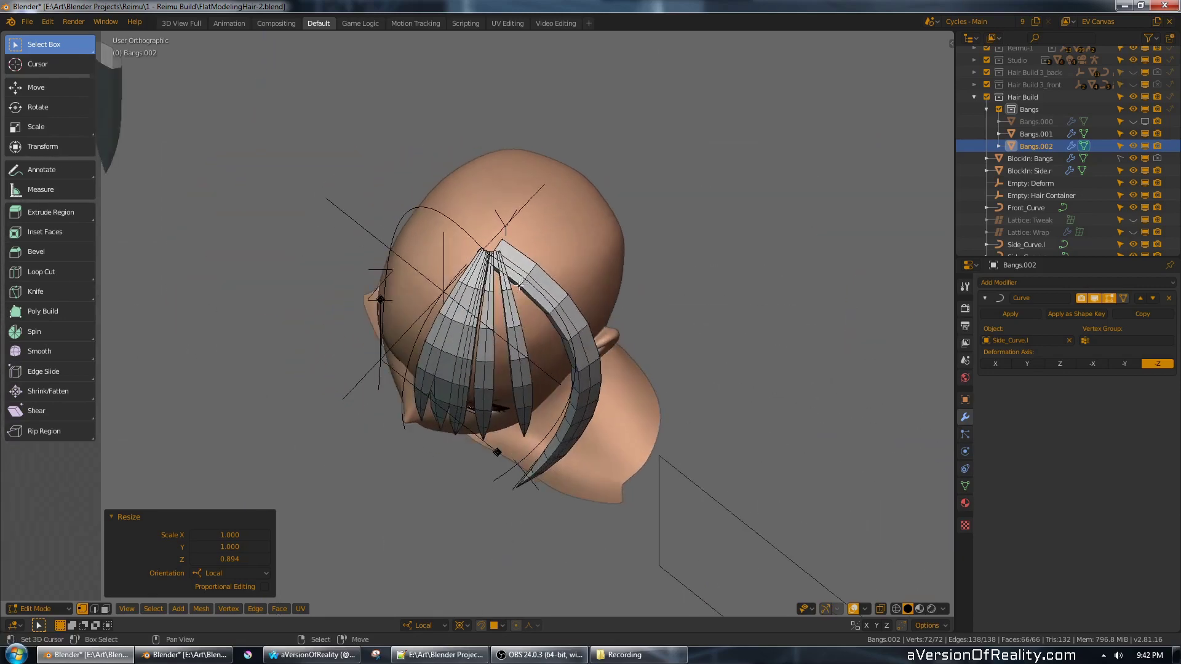
middle_drag(534, 324, 588, 299)
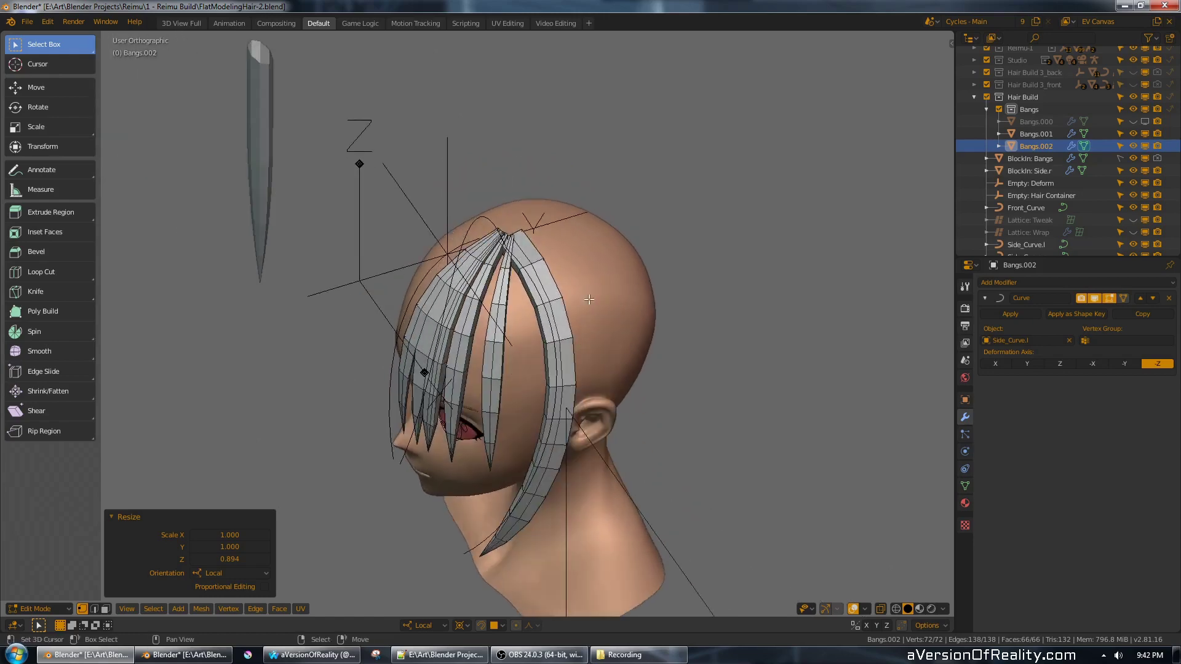
- Scale the side lock's mesh to 0.959 along local Z about the 3D cursor
key(s)
key(z)
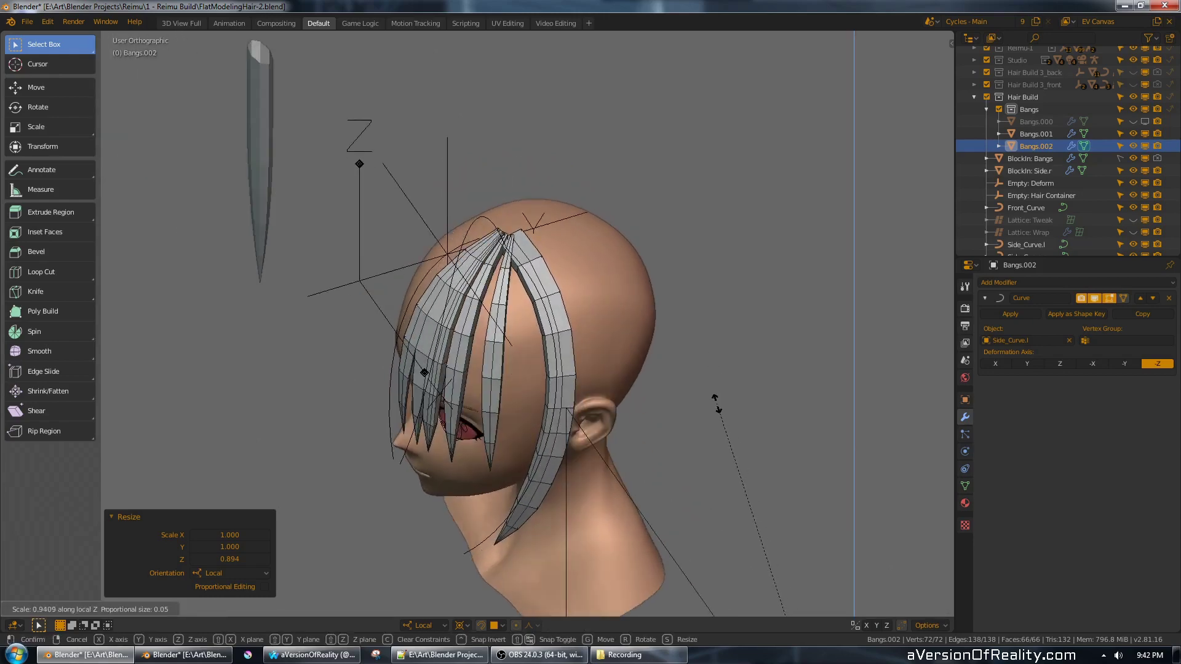
click(716, 395)
scroll(781, 469, down, 3)
scroll(781, 469, down, 1)
shift+middle_drag(781, 469, 641, 253)
middle_drag(672, 353, 722, 311)
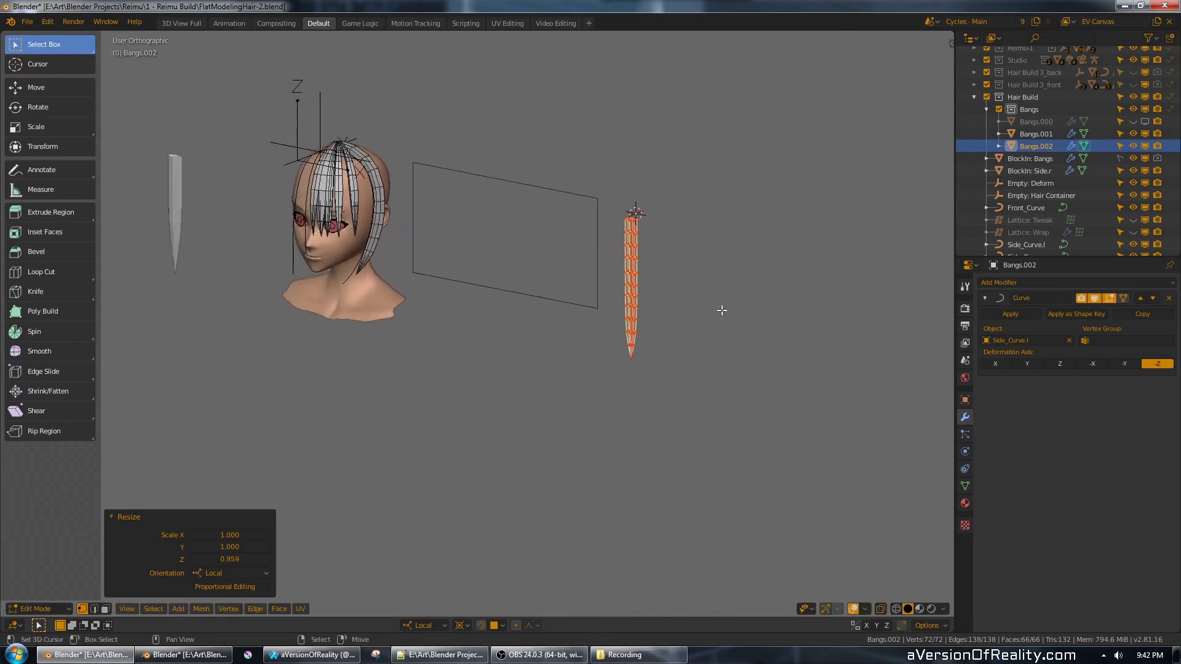
key(KP_1)
shift+middle_drag(686, 238, 740, 305)
scroll(740, 305, up, 2)
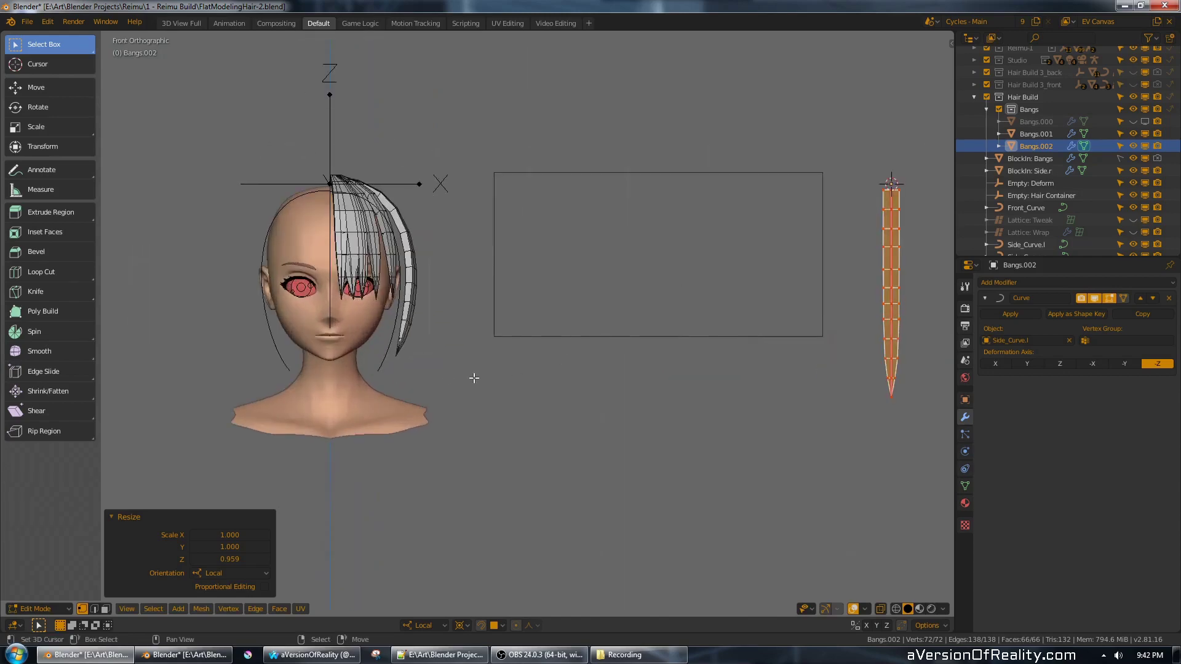
- Nudge the left side curve slightly inward and shift its top control point slightly up and outward
key(Tab)
right_drag(391, 346, 388, 347)
middle_drag(482, 239, 573, 278)
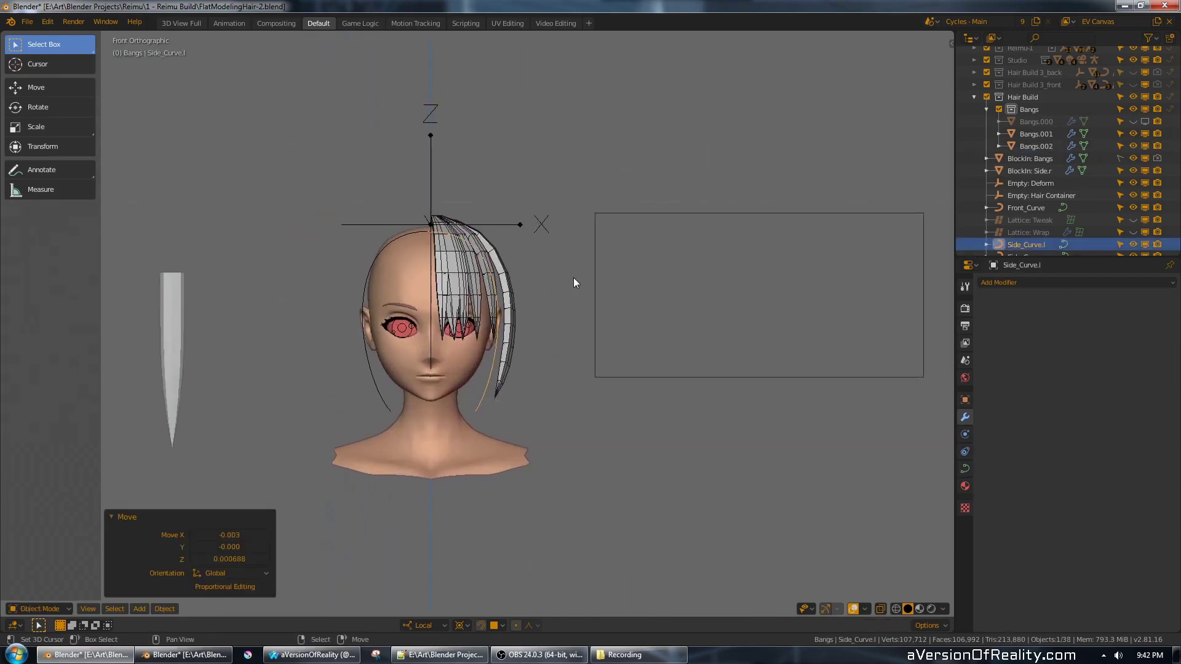
scroll(573, 278, up, 2)
key(Tab)
scroll(519, 211, up, 2)
right_drag(381, 137, 397, 125)
- Move the left side curve's lower end control point down toward the shoulder
right_click(481, 507)
key(g)
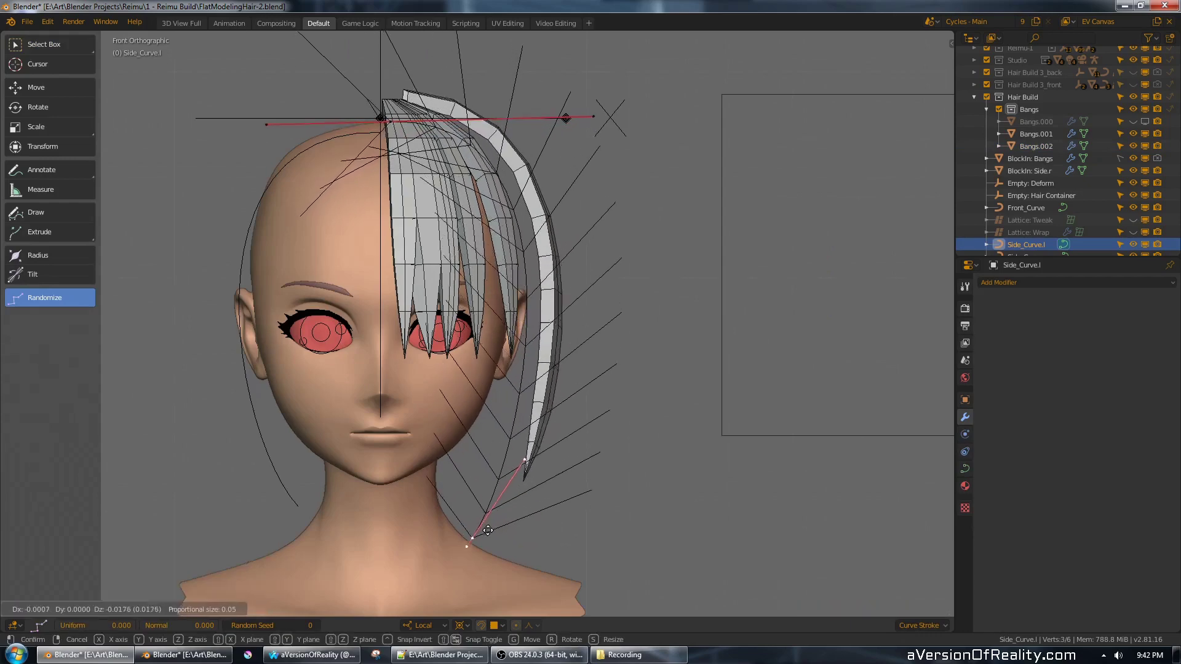
click(483, 545)
scroll(600, 395, down, 2)
scroll(588, 295, down, 2)
key(Tab)
- Move the side lock's whole mesh along local Y in two moves, making the last one -0.012
right_click(513, 303)
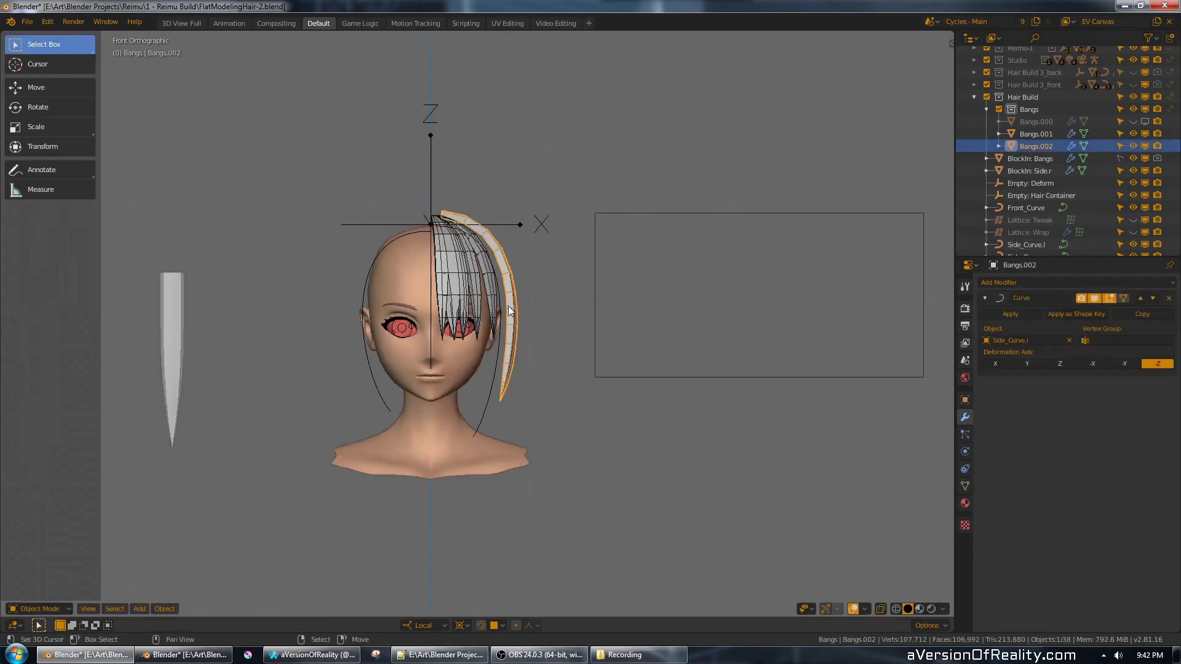
key(Tab)
scroll(751, 252, down, 4)
middle_drag(786, 224, 688, 324)
key(g)
key(y)
click(644, 350)
key(g)
key(y)
click(743, 200)
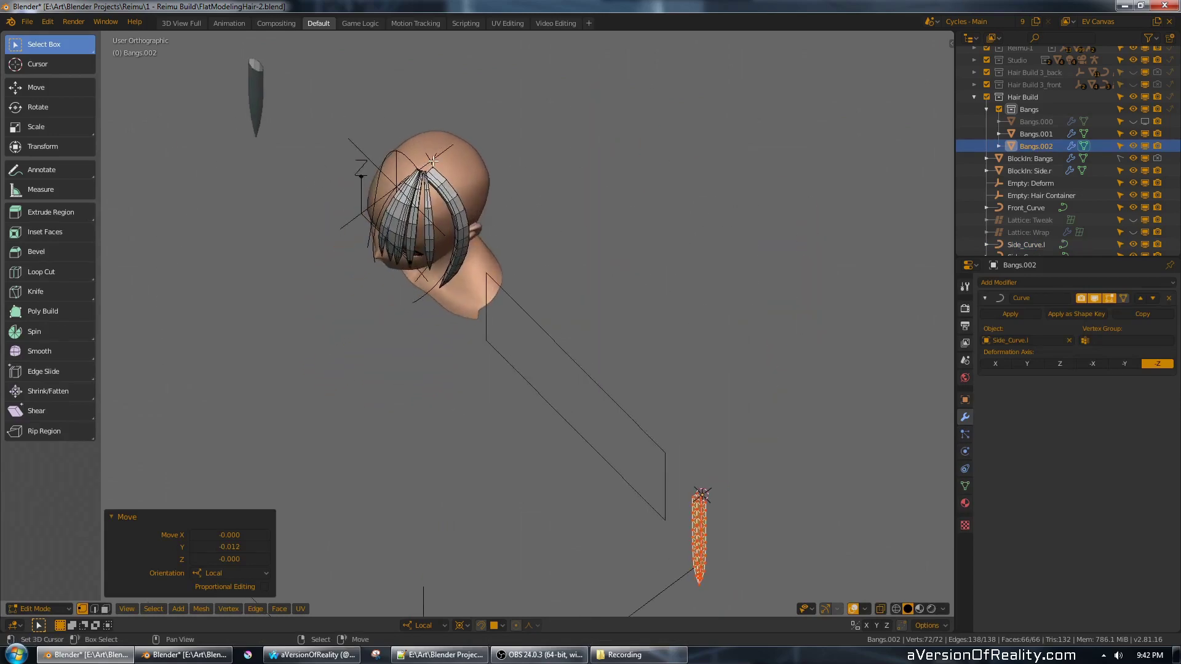
- Select the left side curve's top control point and move it 0.007 along local Y
scroll(555, 246, up, 2)
key(Tab)
right_click(432, 267)
shift+middle_drag(434, 262, 551, 427)
scroll(616, 369, up, 3)
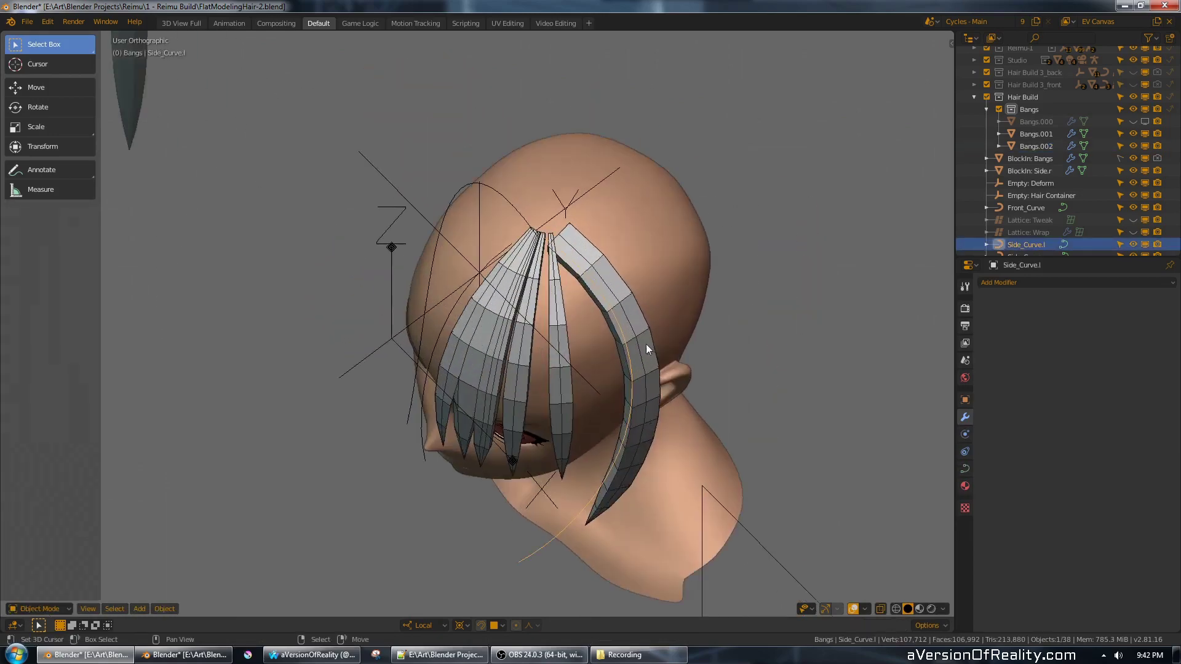
key(Tab)
right_click(544, 234)
middle_drag(561, 236, 578, 277)
key(g)
key(y)
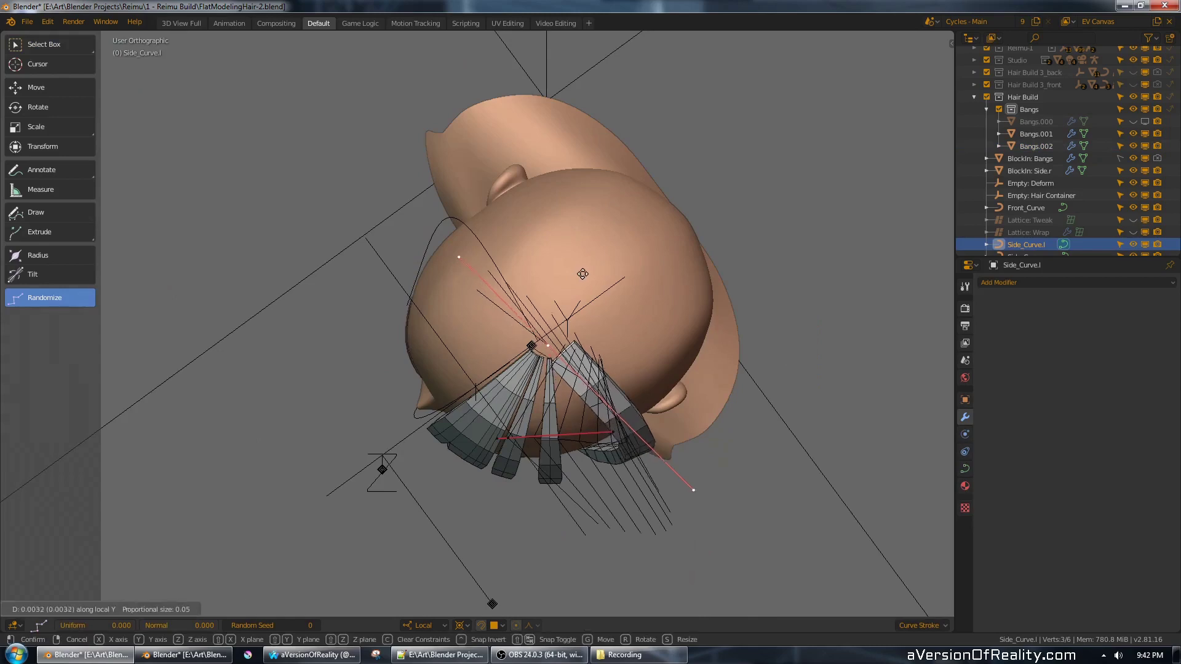
click(588, 270)
- Rotate the side curve's top control point 9.64° in the top view and give it a slight negative tilt
key(KP_7)
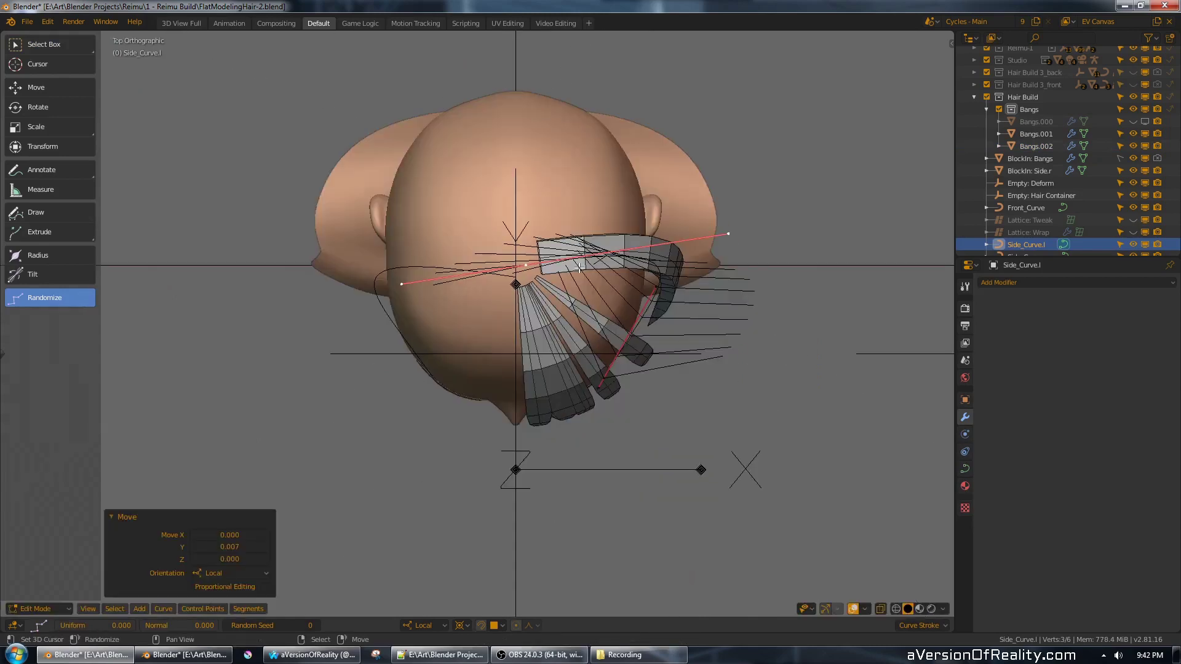
key(r)
right_click(805, 239)
key(r)
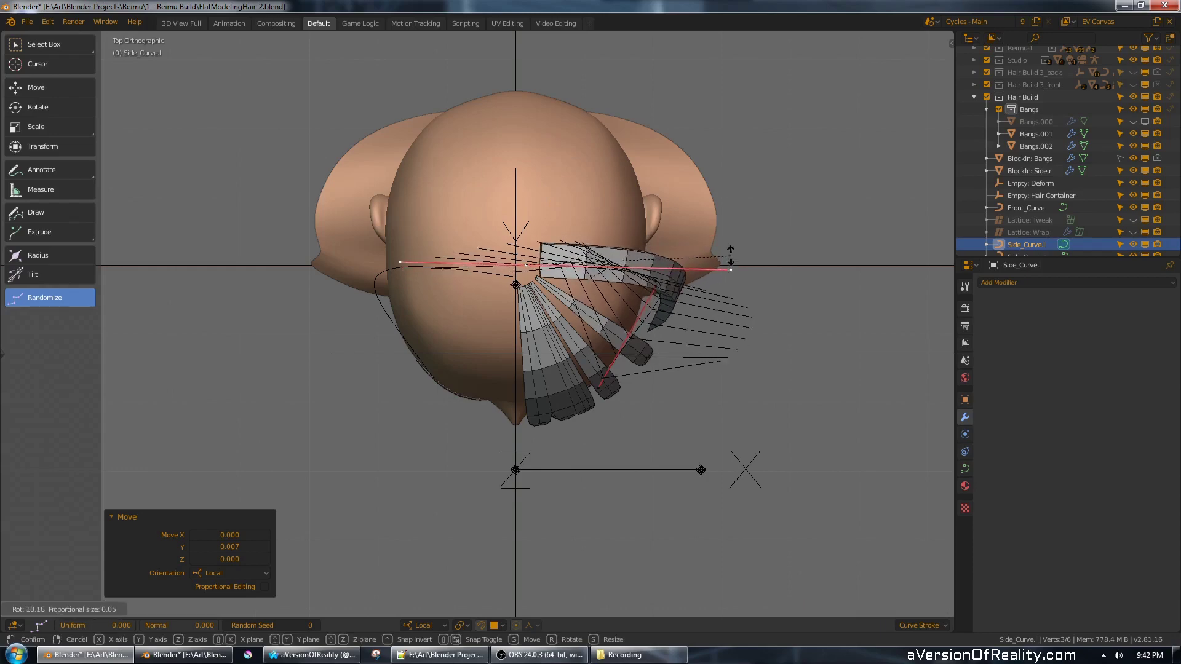
click(730, 254)
key(ctrl+t)
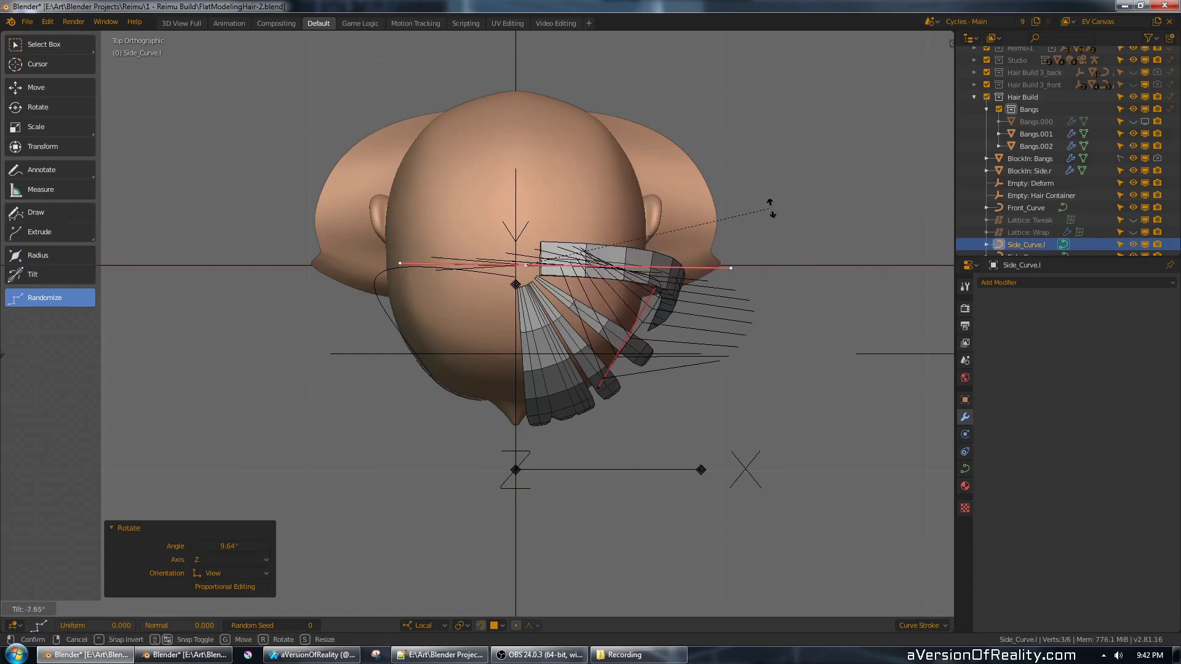
click(773, 207)
- Rotate the side curve's top control point by -12.2° about local Z
middle_drag(785, 283, 733, 262)
key(r)
key(z)
key(z)
click(690, 233)
scroll(733, 262, down, 3)
shift+middle_drag(760, 345, 626, 189)
middle_drag(631, 321, 635, 229)
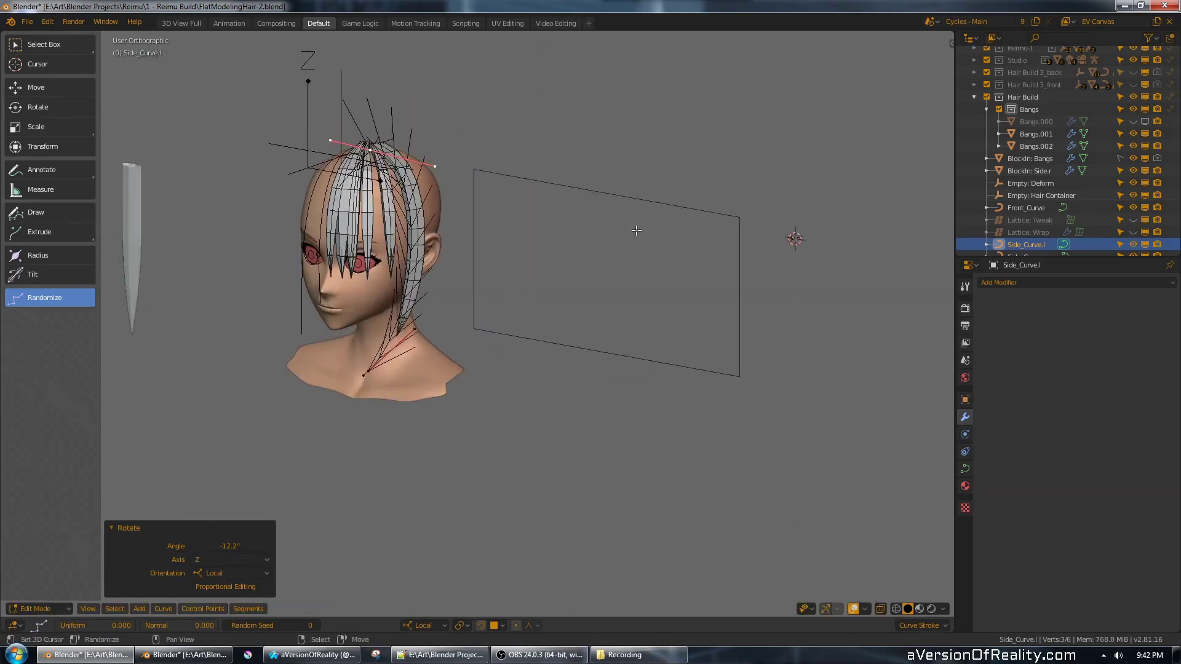
key(KP_1)
- Turn off the viewport display of the side lock's Curve modifier, open its flat mesh for editing and save the file
key(Tab)
click(385, 294)
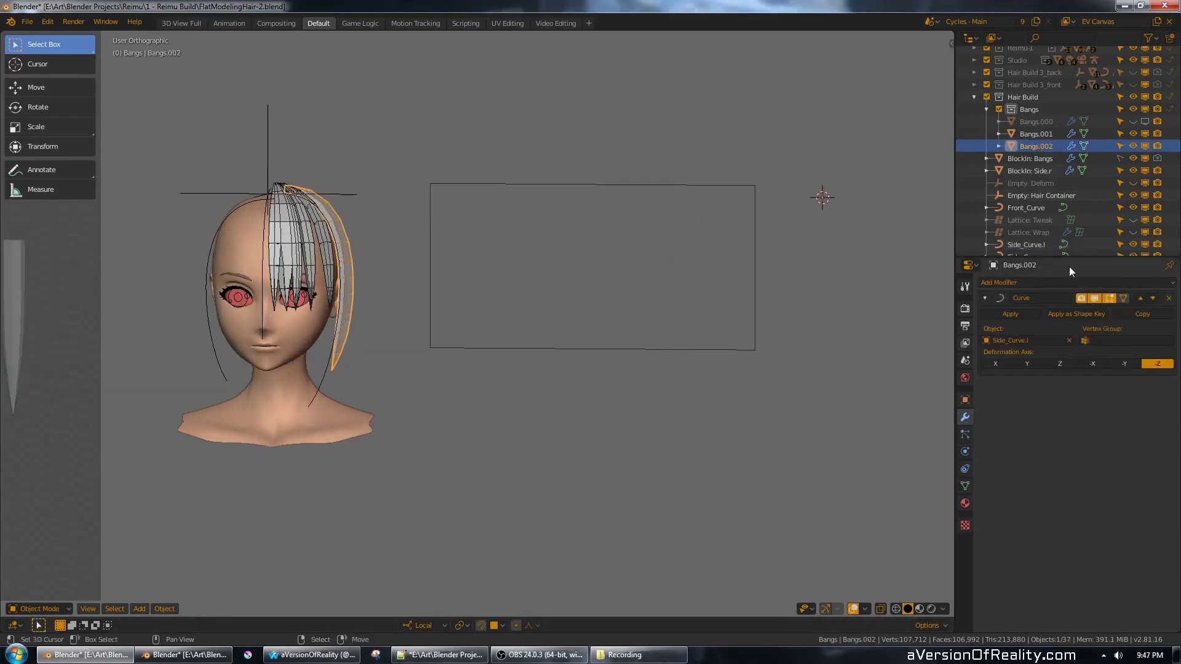
click(1094, 298)
middle_drag(856, 261, 617, 269)
scroll(609, 269, up, 2)
middle_drag(670, 222, 564, 264)
key(Tab)
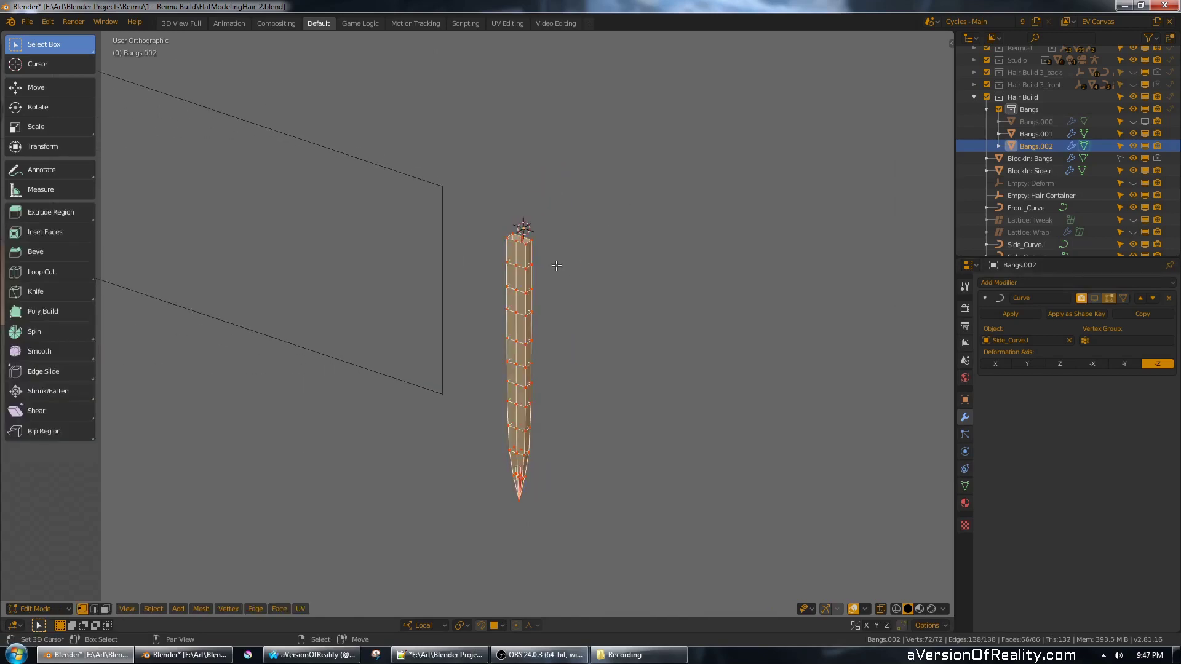
key(KP_1)
key(ctrl+s)
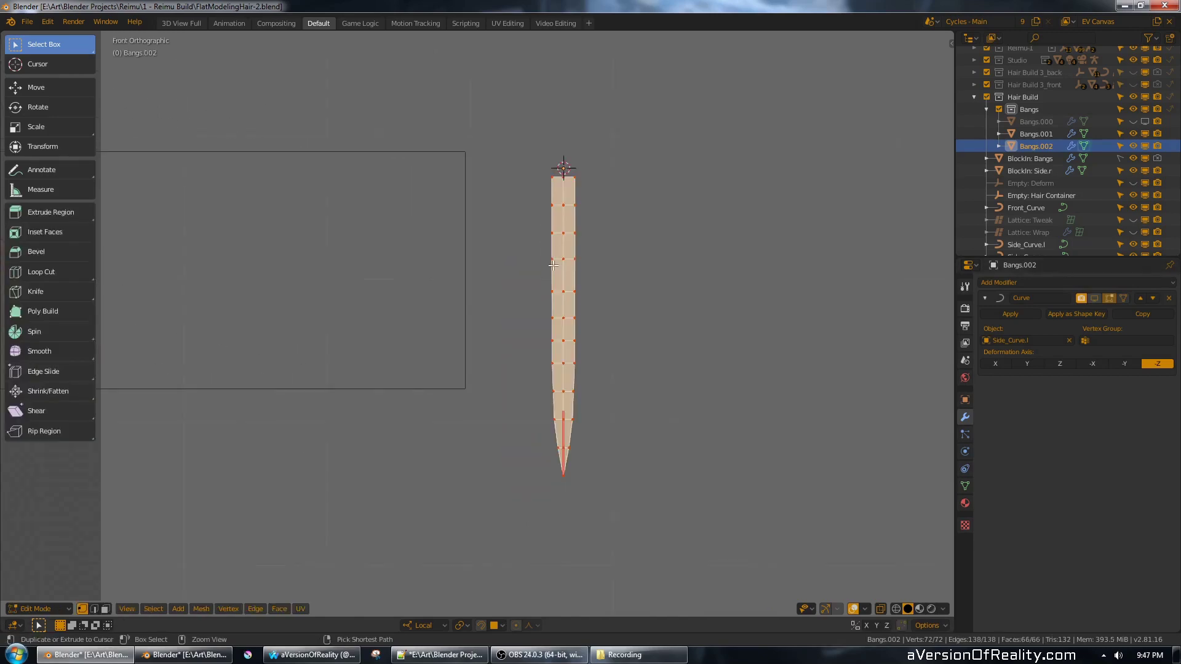
- Split the 3D viewport, set the new area to the UV Editor, and frame the strand and its UV grid
shift+middle_drag(684, 194, 572, 165)
shift+middle_drag(731, 101, 698, 115)
drag(949, 34, 659, 246)
click(679, 625)
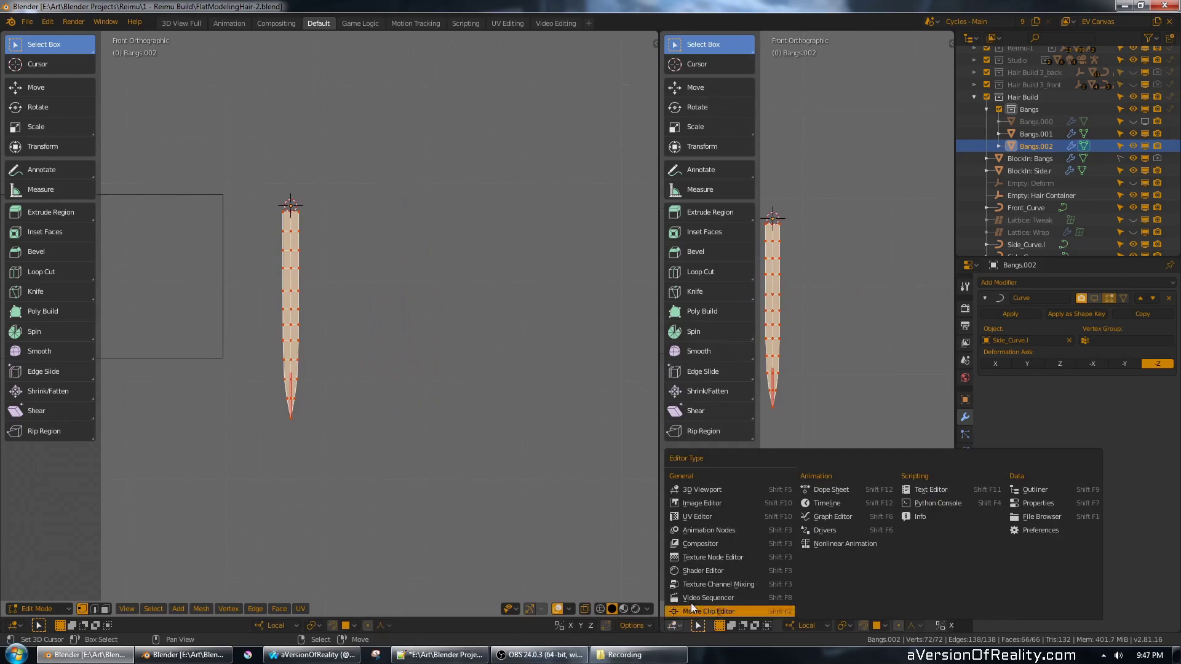
click(725, 516)
drag(658, 218, 556, 225)
scroll(721, 312, up, 7)
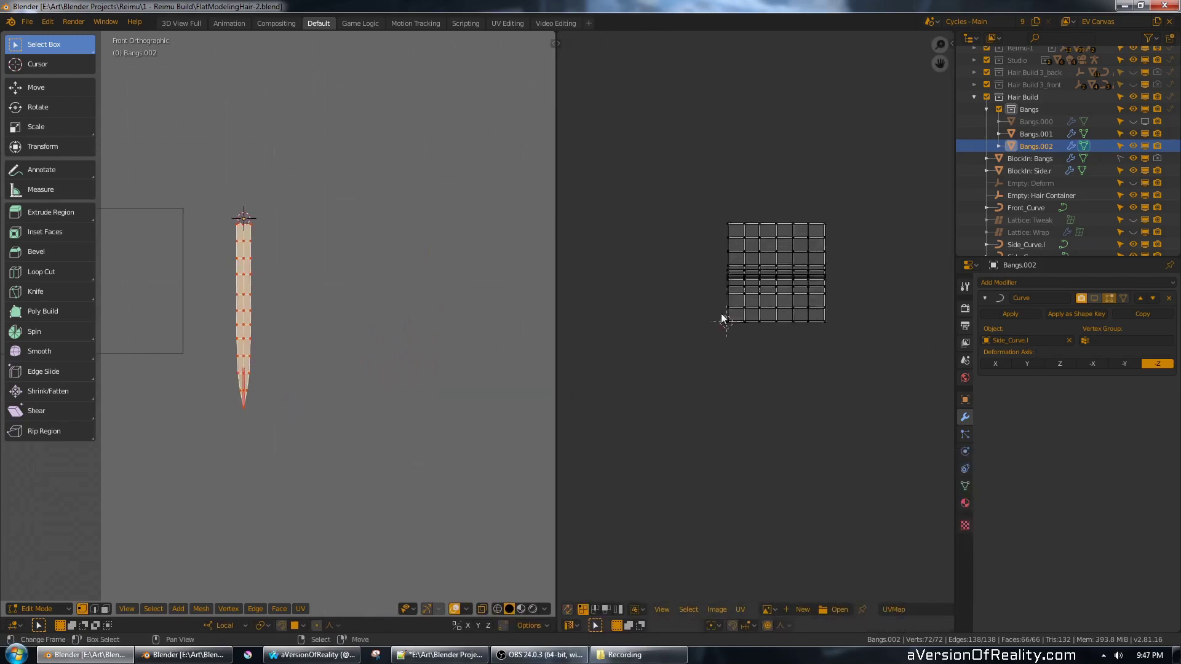
shift+middle_drag(326, 208, 400, 283)
scroll(355, 248, down, 1)
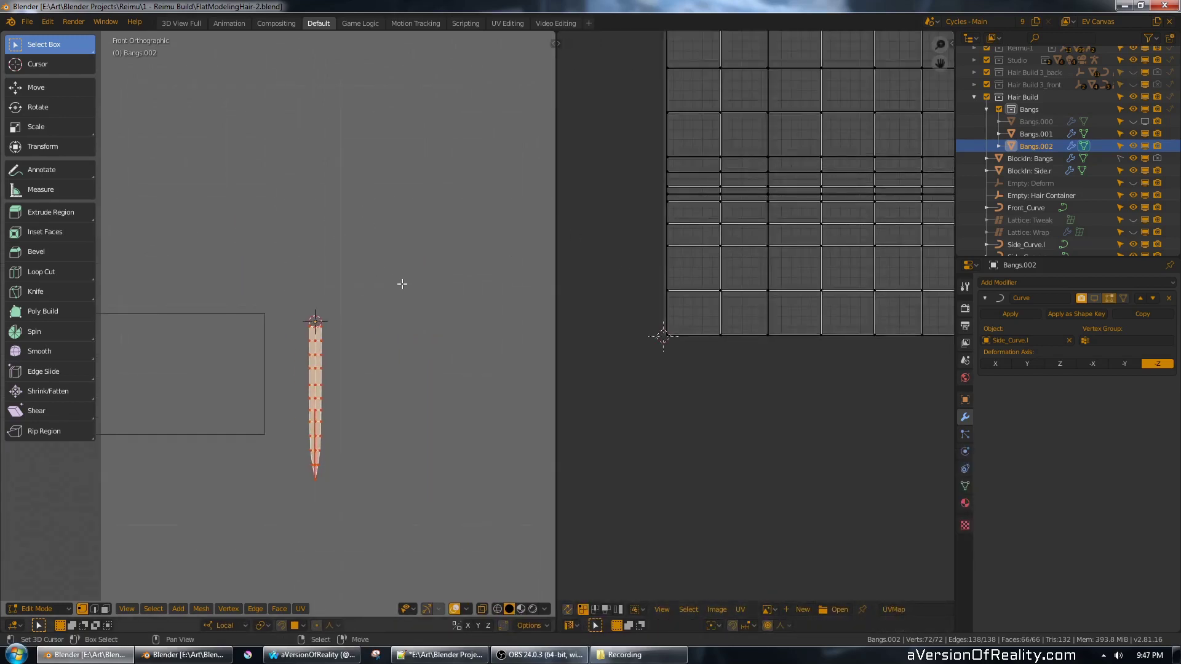
middle_drag(645, 244, 564, 392)
shift+middle_drag(403, 319, 430, 280)
scroll(424, 283, up, 3)
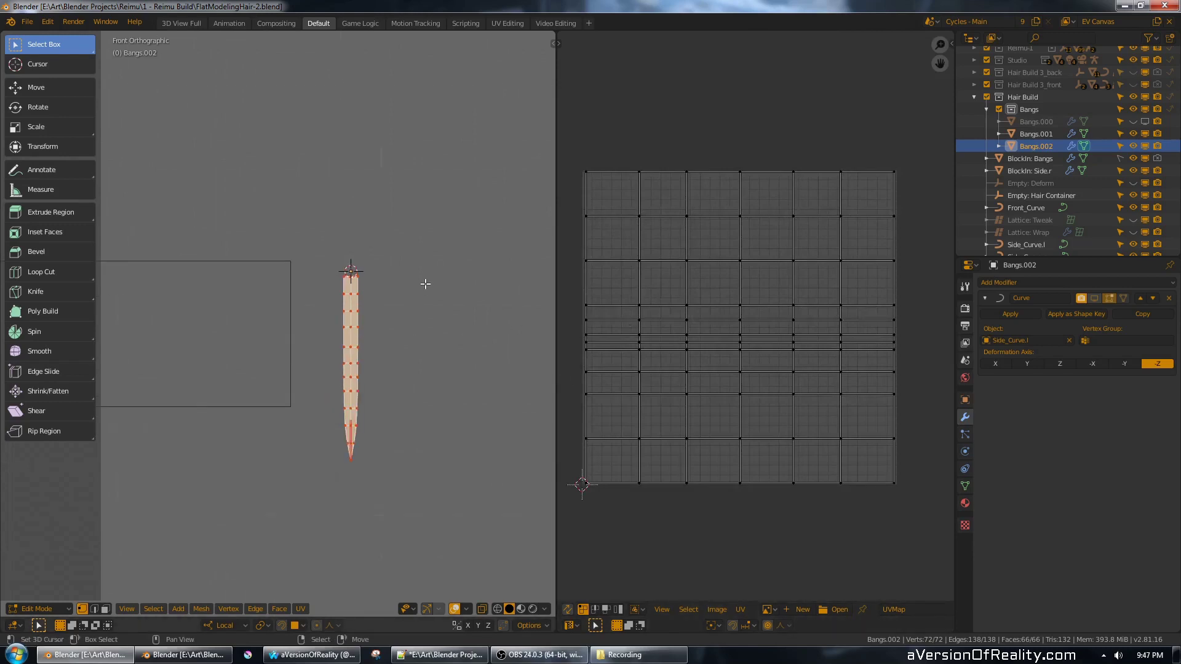
shift+middle_drag(481, 316, 448, 273)
middle_drag(638, 318, 643, 301)
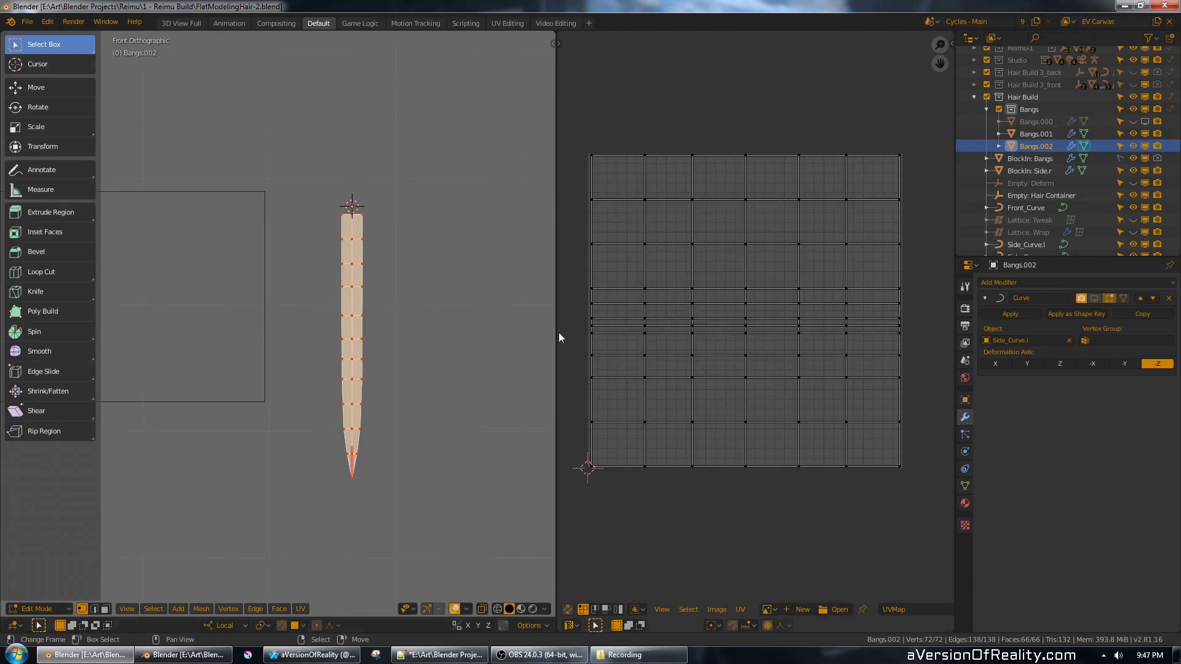
alt+click(356, 319)
key(a)
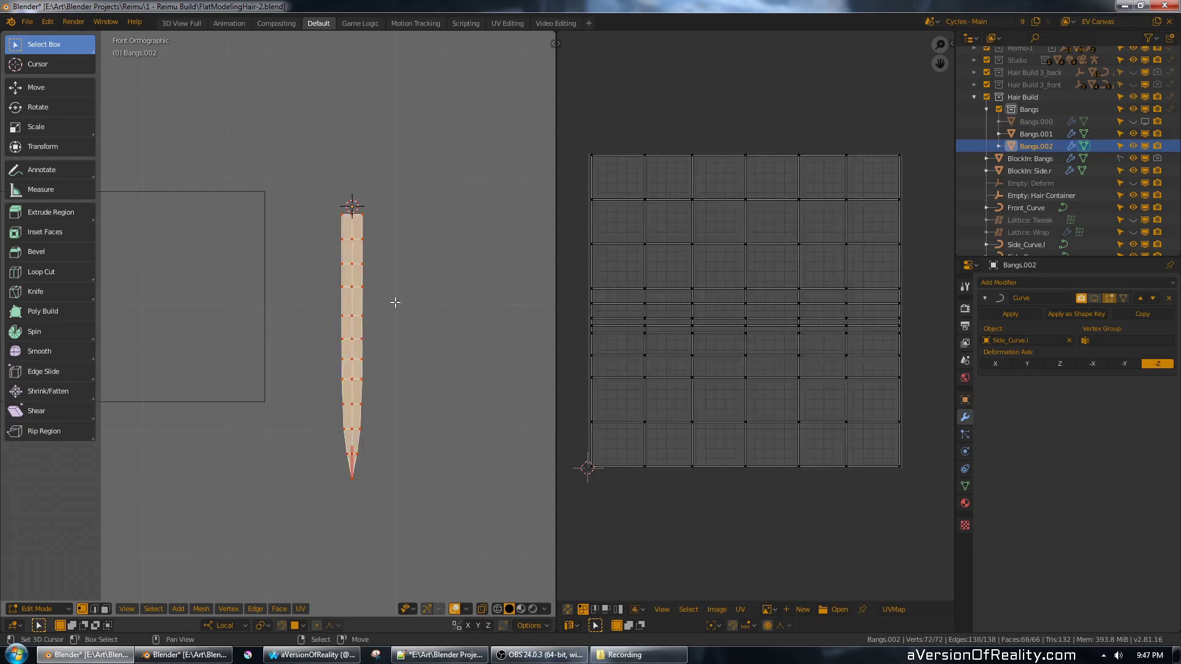
alt+click(358, 316)
key(a)
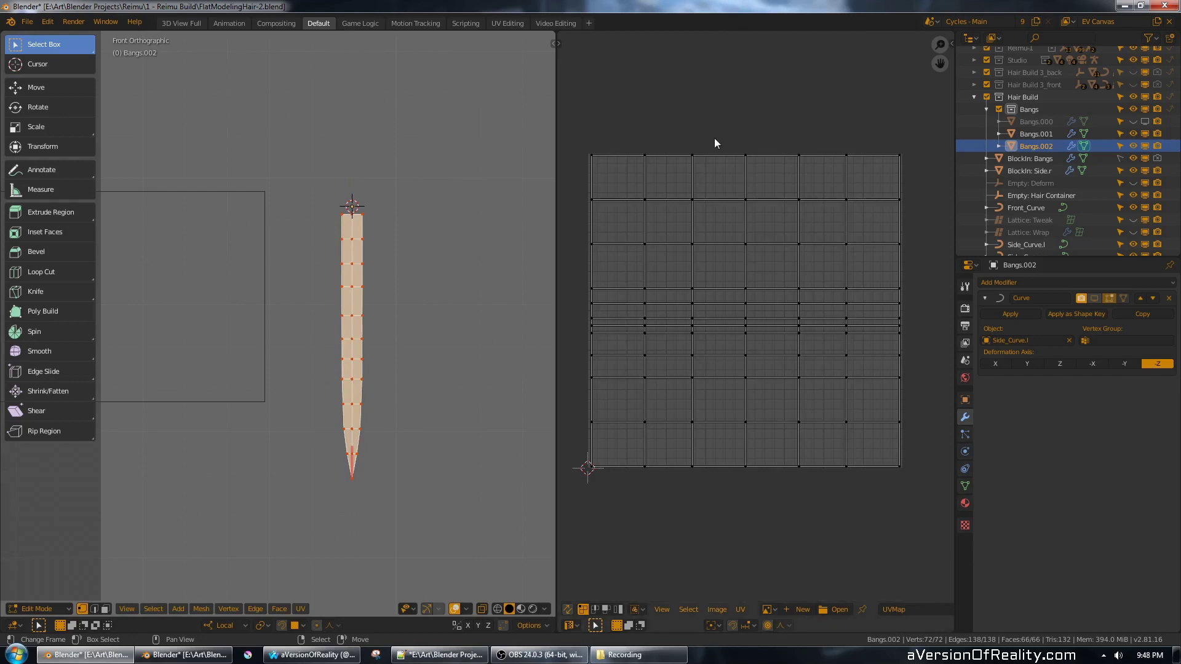
- Try the standard Unwrap on the whole strand and undo it
key(n)
scroll(723, 126, down, 2)
middle_drag(722, 123, 658, 106)
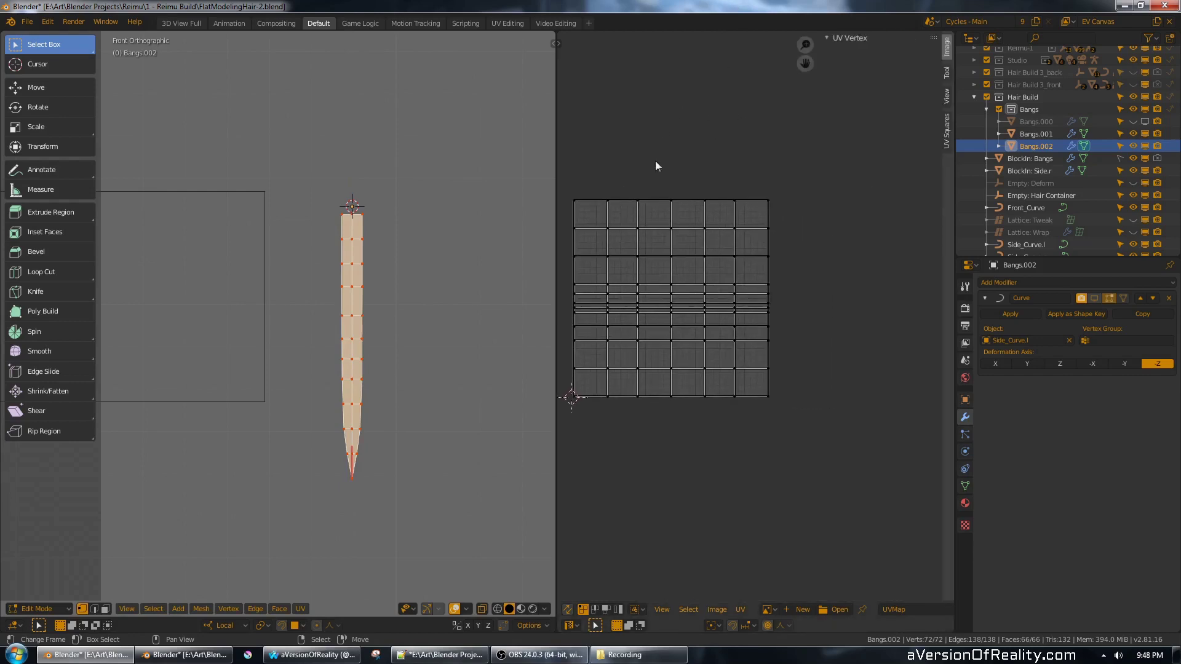
middle_drag(656, 161, 668, 150)
key(n)
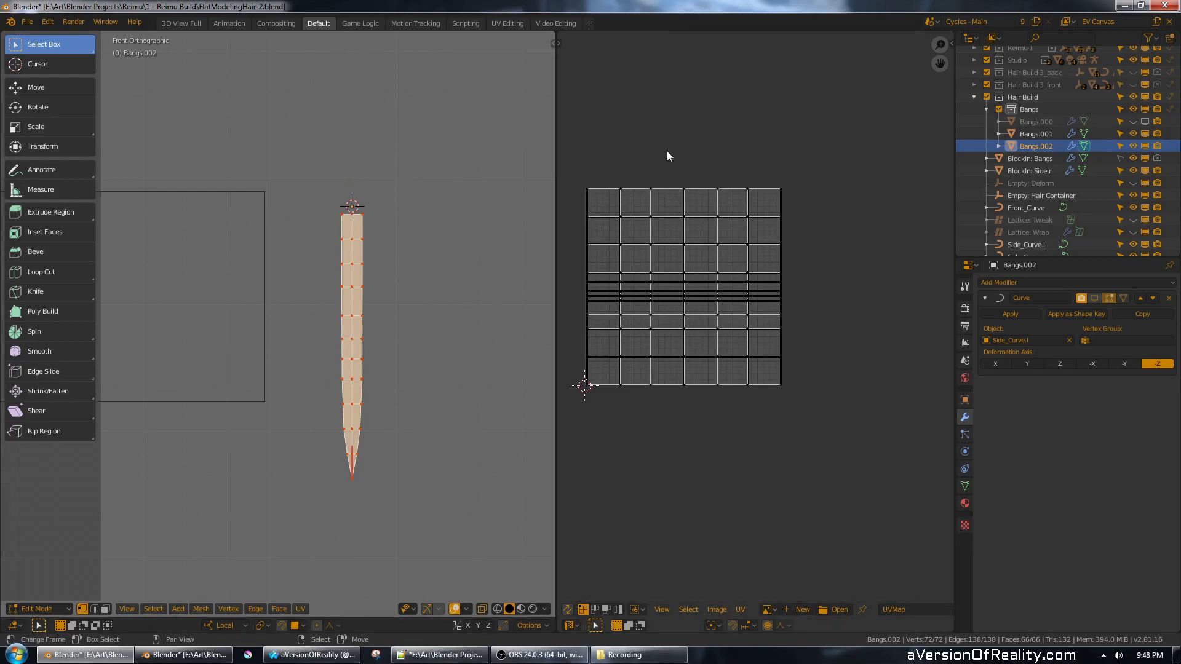
key(u)
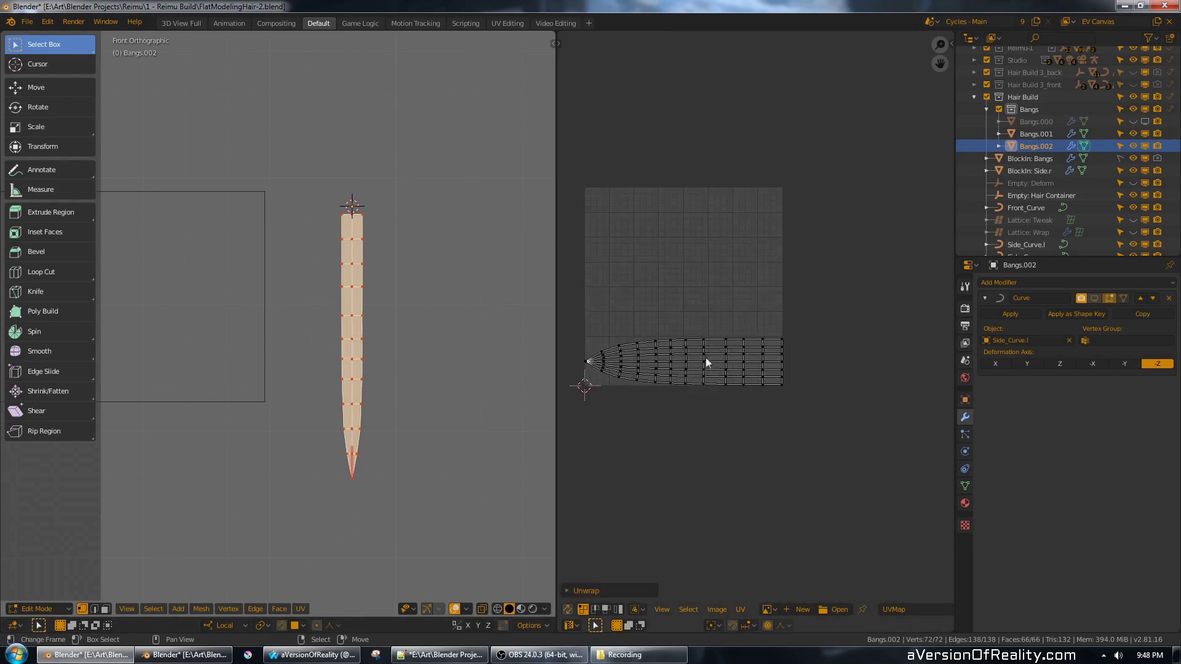
key(ctrl+z)
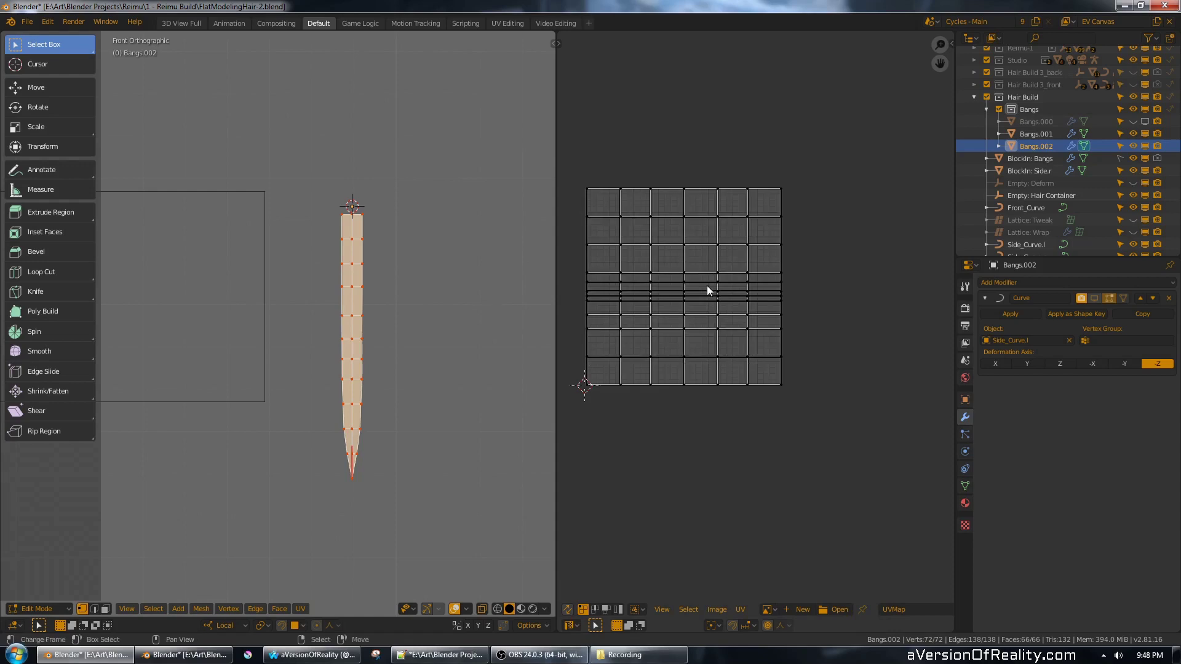
- Select all of the strand's UVs and convert them with UV Squares' To Grid By Shape
key(n)
key(a)
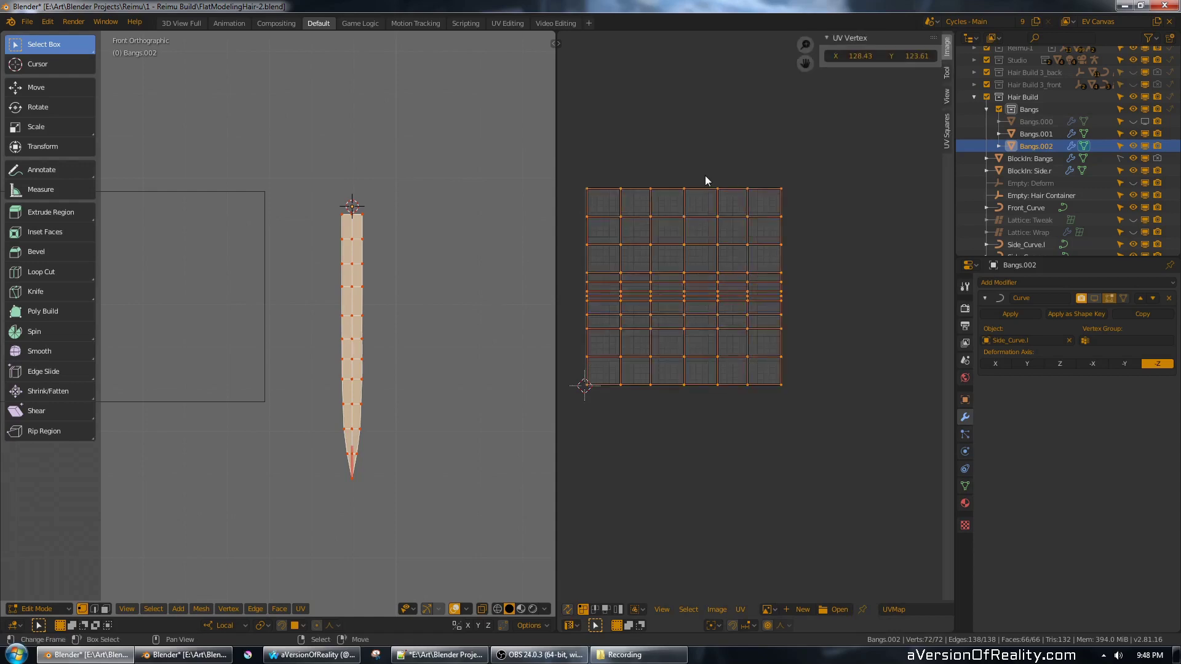
click(950, 122)
mouse_move(743, 141)
middle_down()
mouse_move(718, 125)
mouse_move(731, 125)
middle_up()
click(877, 113)
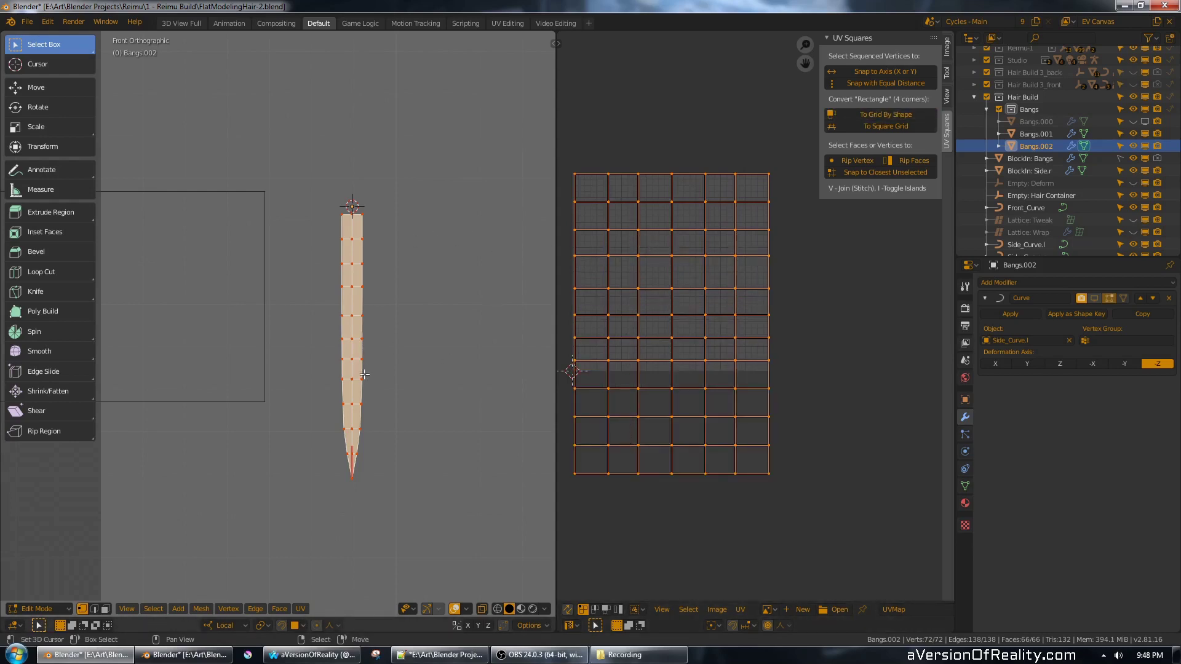
- Shrink the UV grid along Y and move it up along Y to roughly cover the UV square
key(s)
key(y)
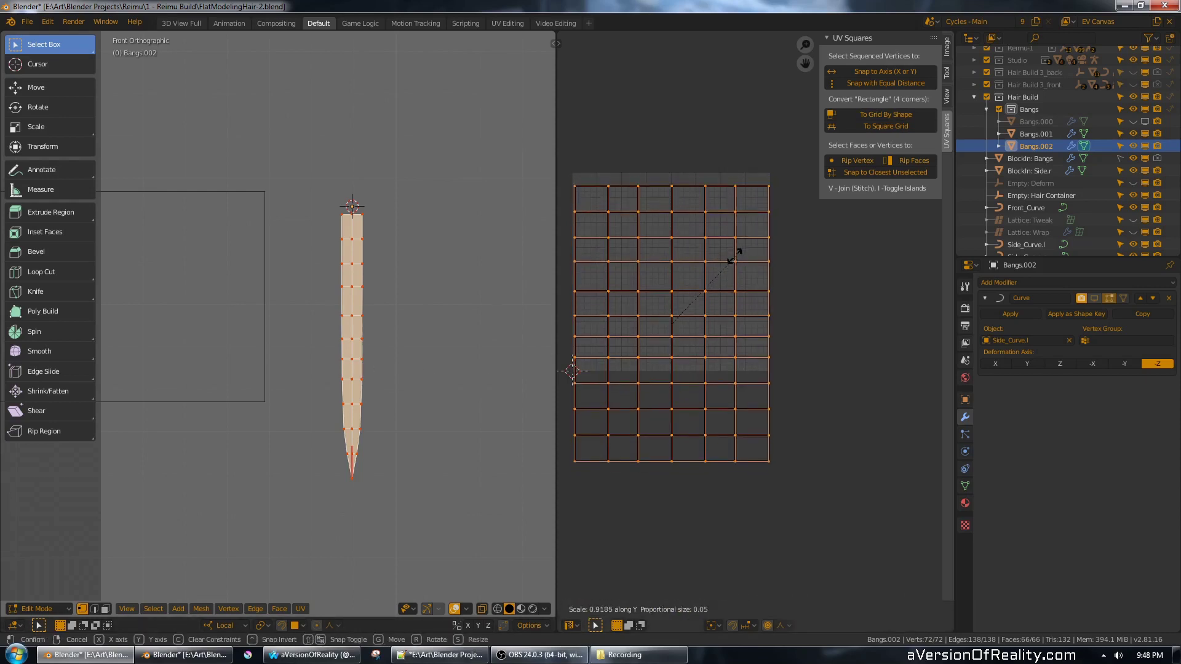
click(715, 267)
key(g)
key(y)
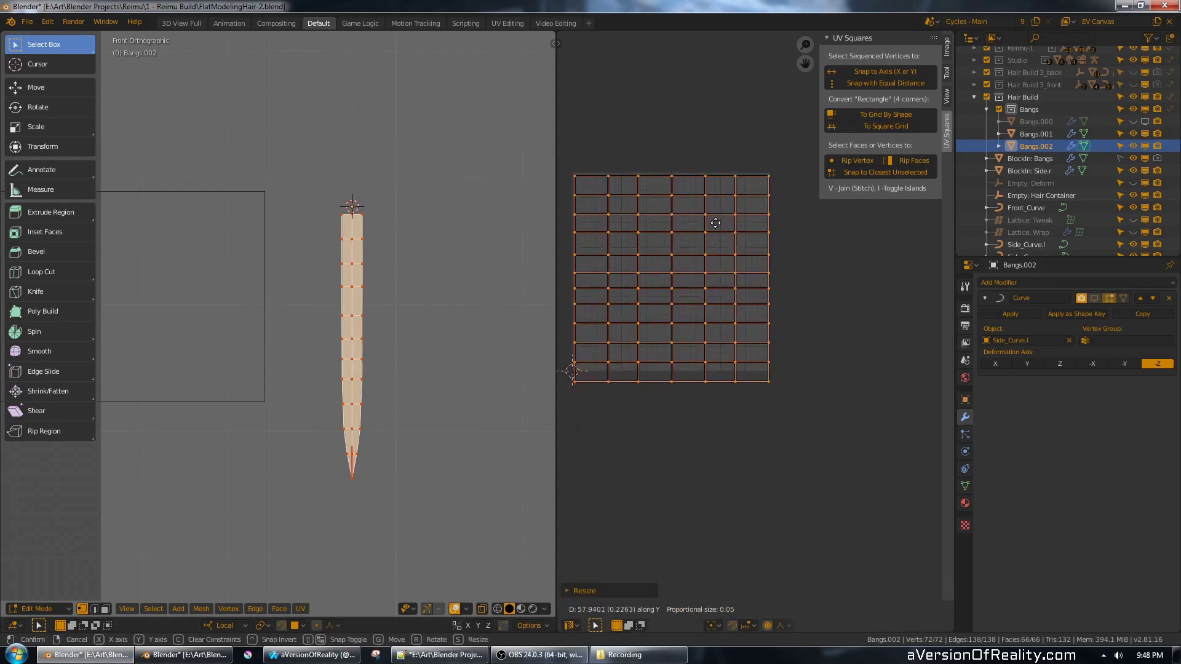
click(728, 222)
- Fine-tune the UV grid's scale and position along Y to fill the UV square, ending with a scale of about 1.05
key(s)
key(y)
click(748, 205)
key(g)
key(y)
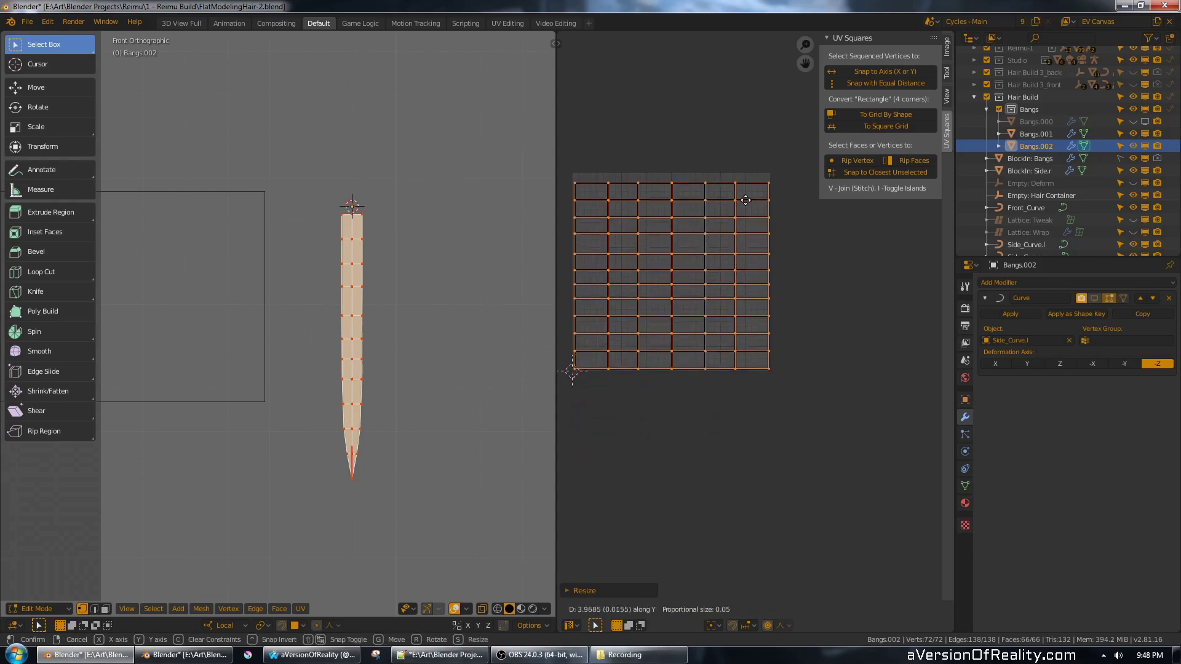
click(760, 187)
key(s)
key(y)
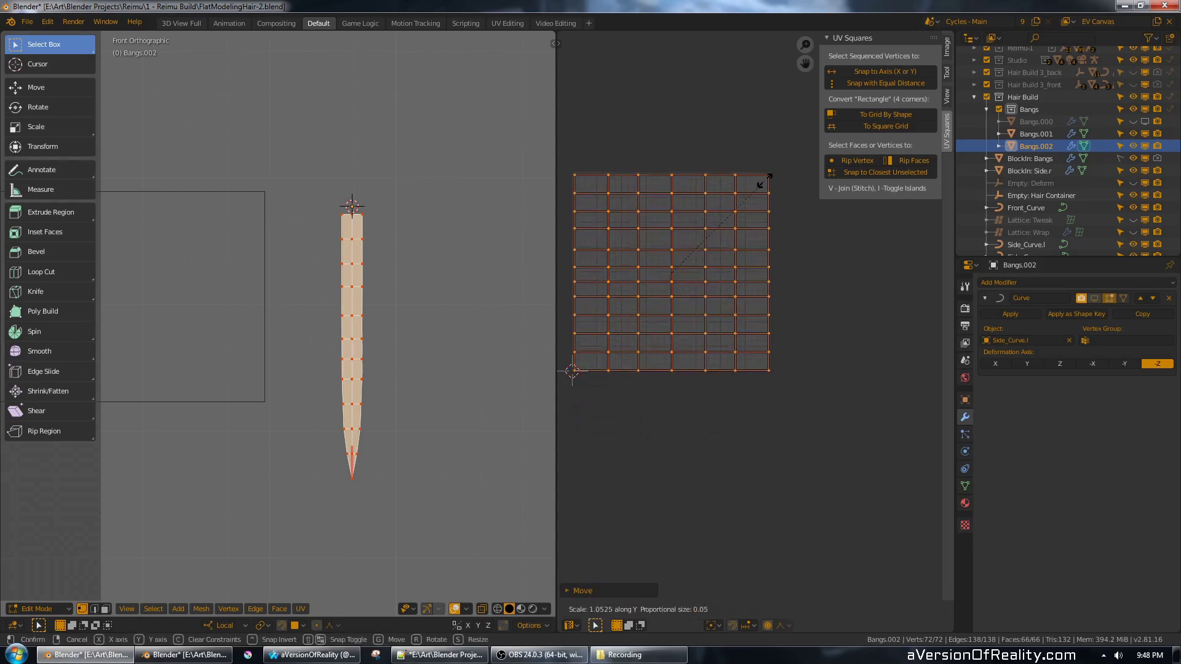
click(764, 181)
key(n)
middle_drag(740, 111, 798, 99)
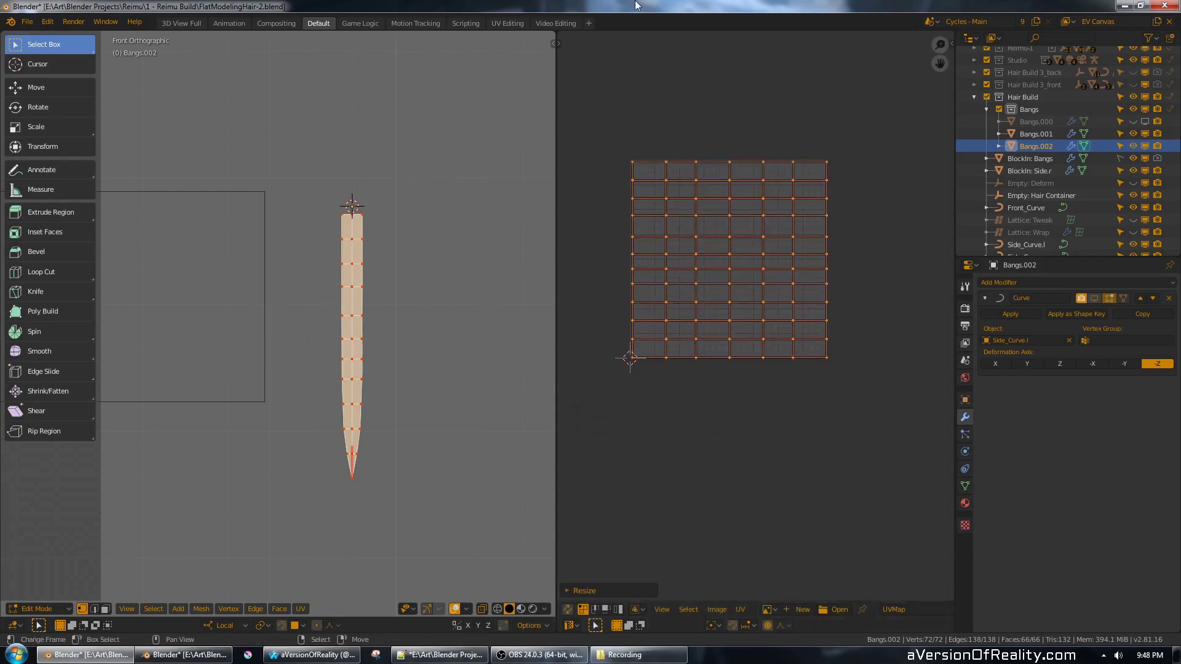
- Open the flat clump Clumps.000 for editing and duplicate its whole strand -0.021 along local X
scroll(453, 256, down, 5)
middle_drag(313, 259, 465, 259)
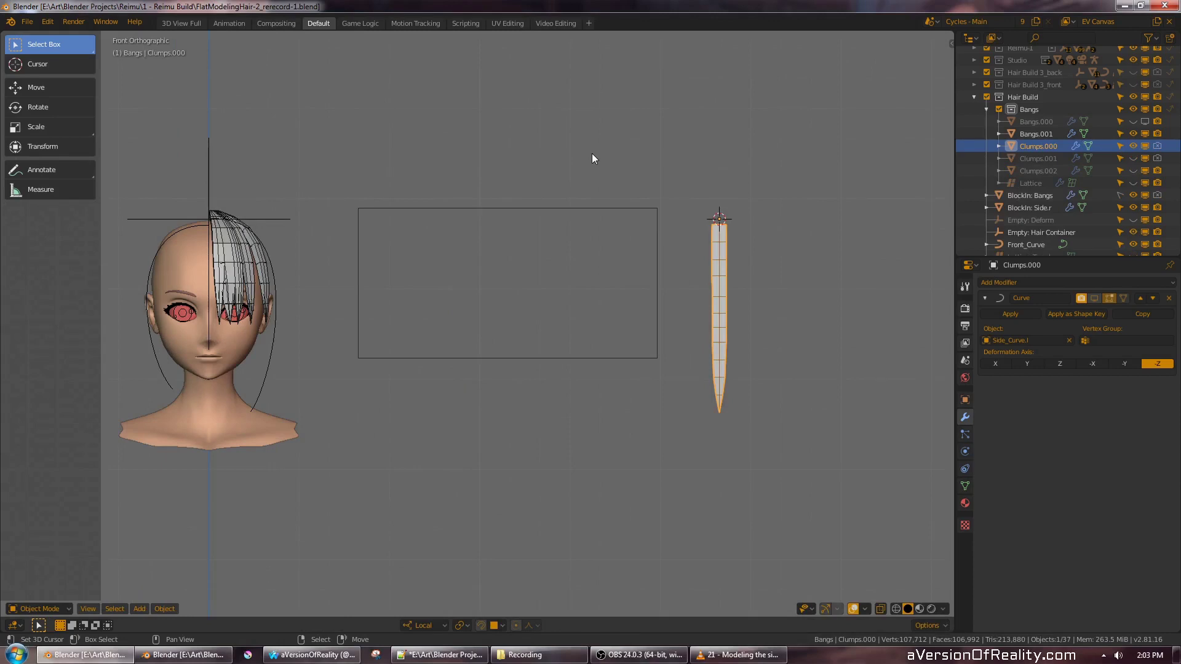
middle_drag(760, 208, 685, 205)
middle_drag(735, 206, 687, 213)
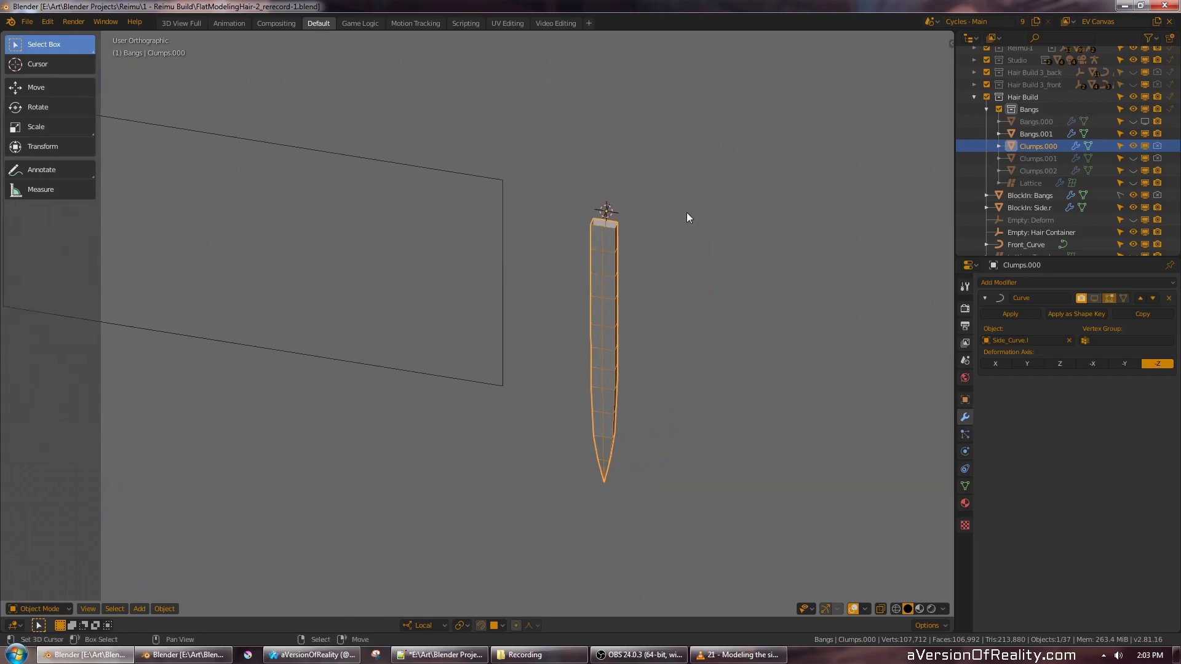
key(Tab)
key(KP_1)
key(a)
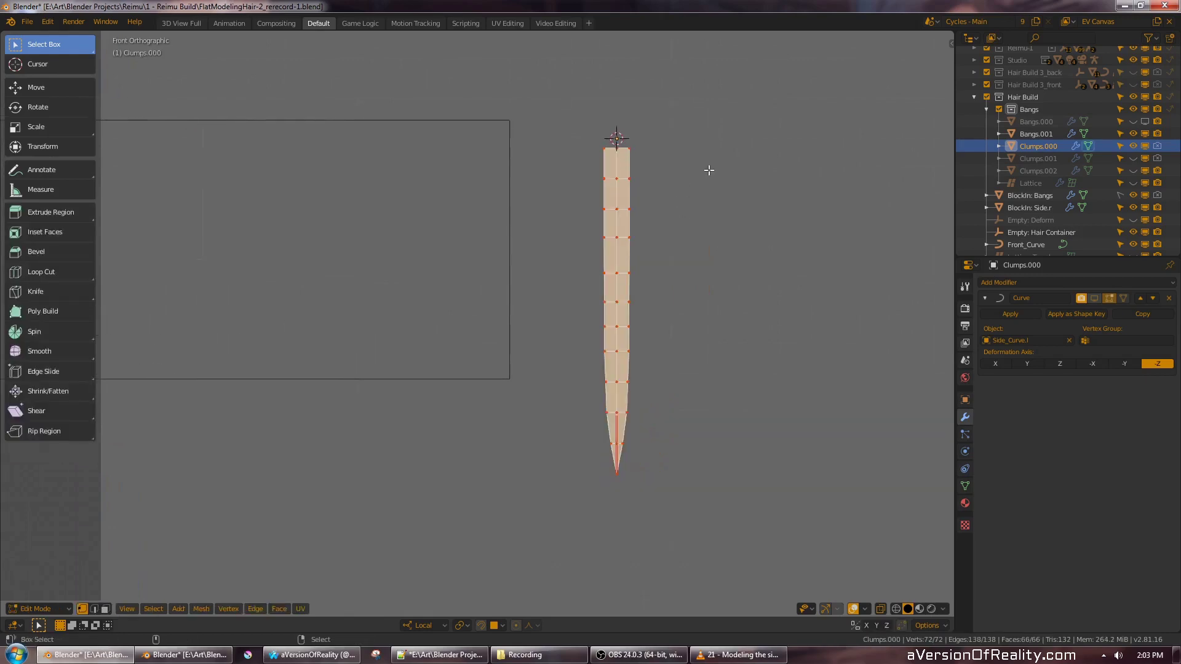
key(shift+d)
key(x)
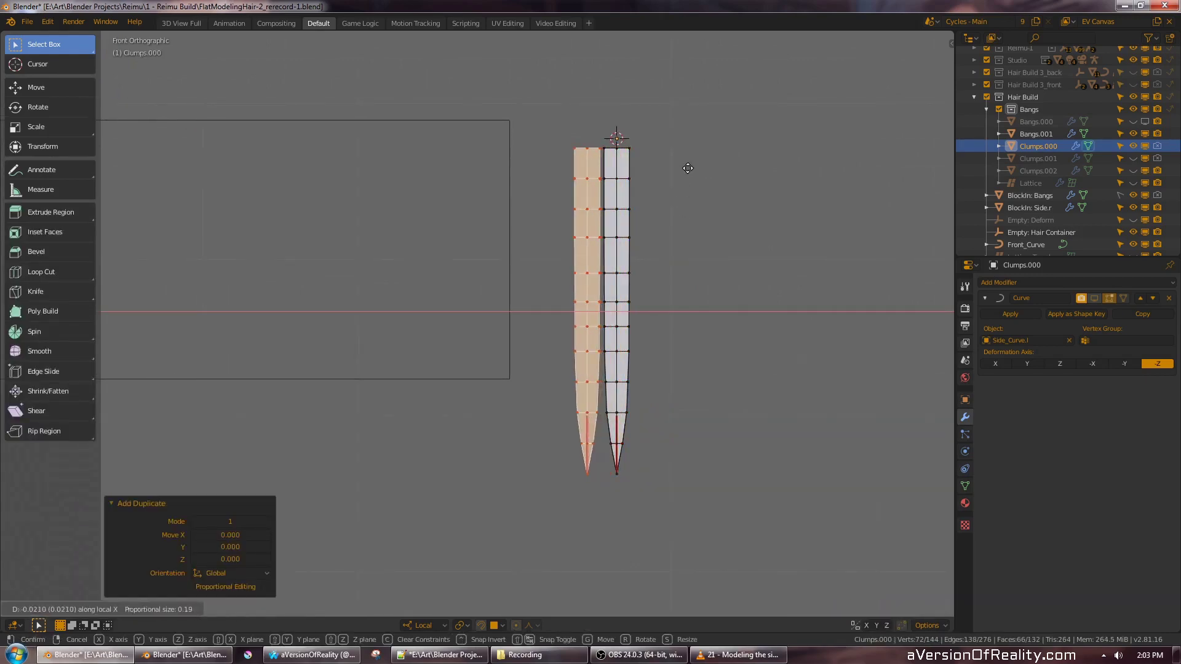
click(687, 168)
- In the top view, duplicate the original strand along local Y, leaving a small gap behind it
key(KP_7)
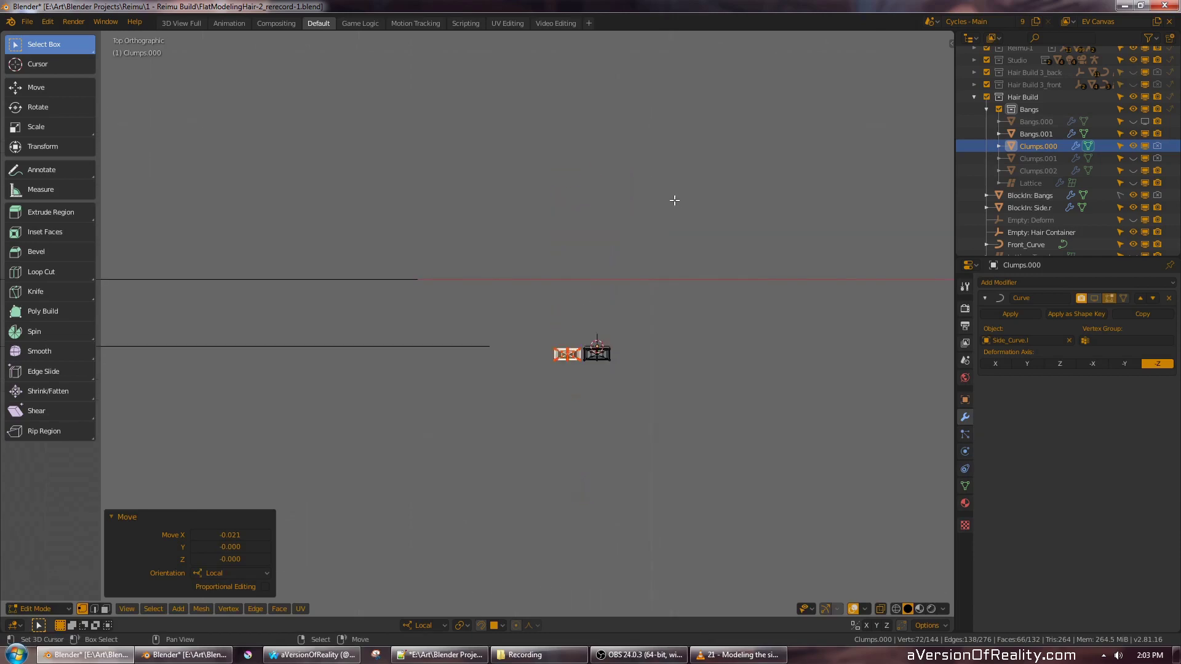
key(alt+a)
key(l)
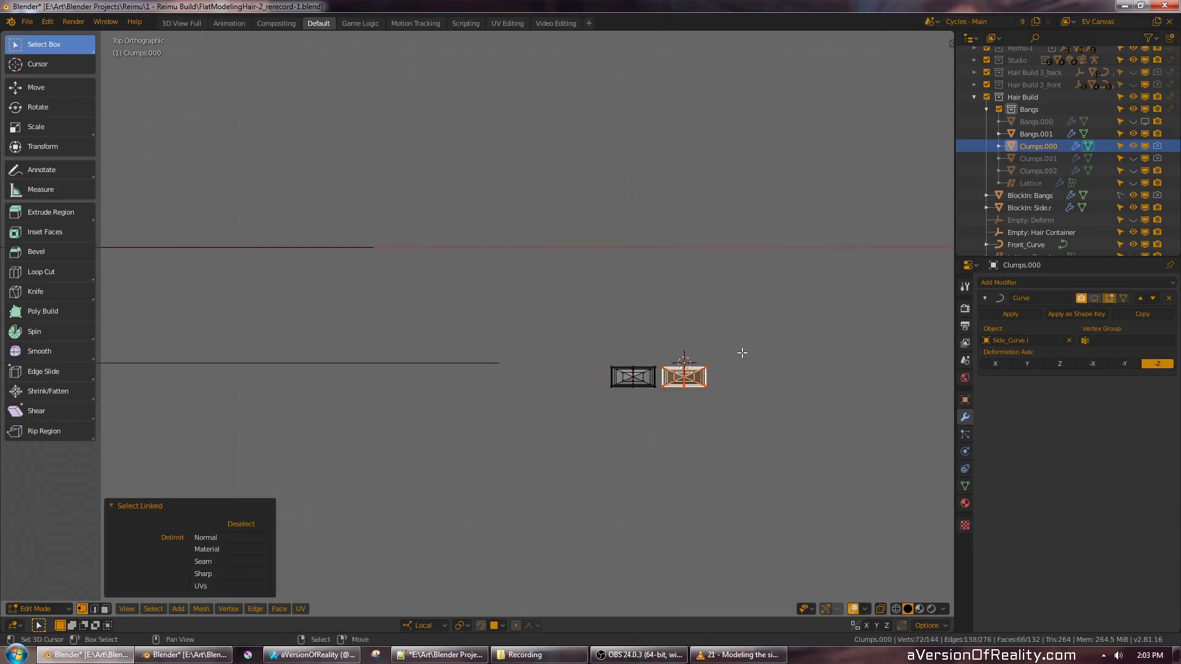
key(shift+d)
key(y)
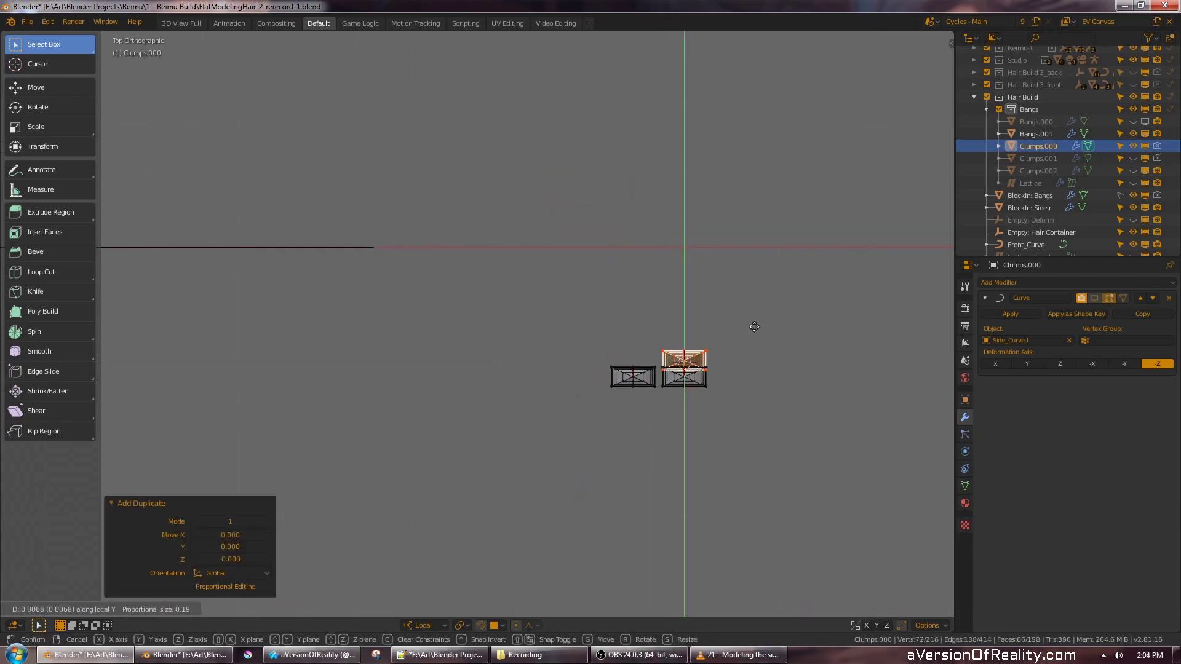
click(756, 321)
middle_drag(702, 330, 683, 325)
scroll(615, 361, up, 5)
- Move the first copied strand about 0.0015 along local X, closer to the original strand
key(alt+a)
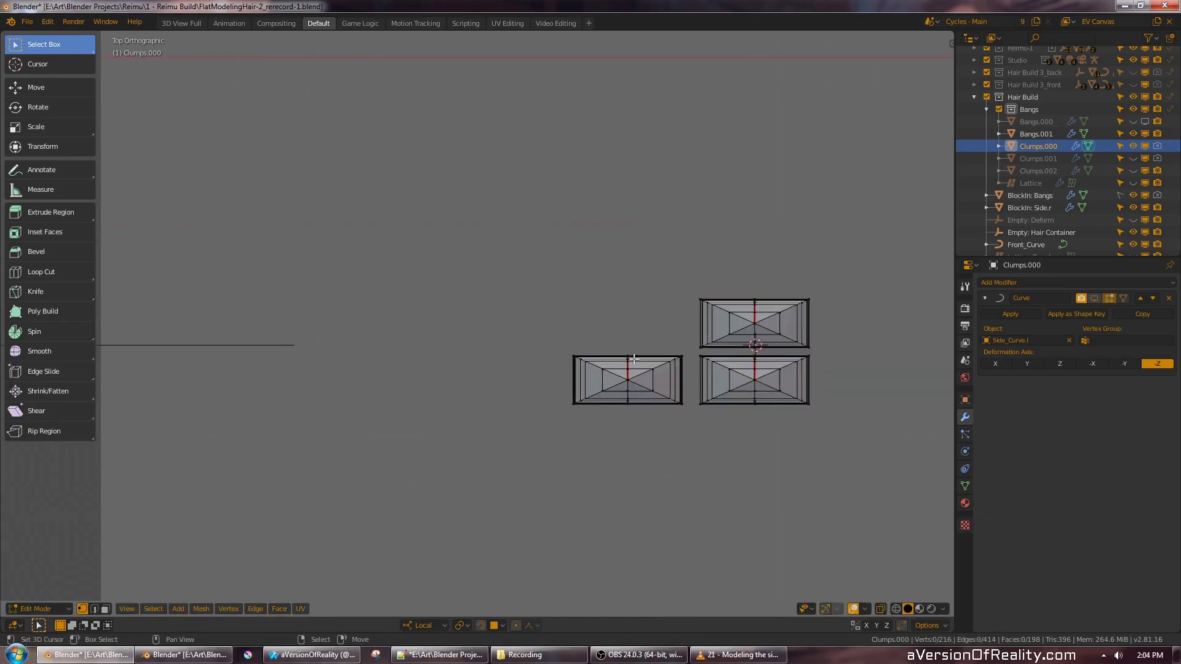
key(l)
key(g)
key(x)
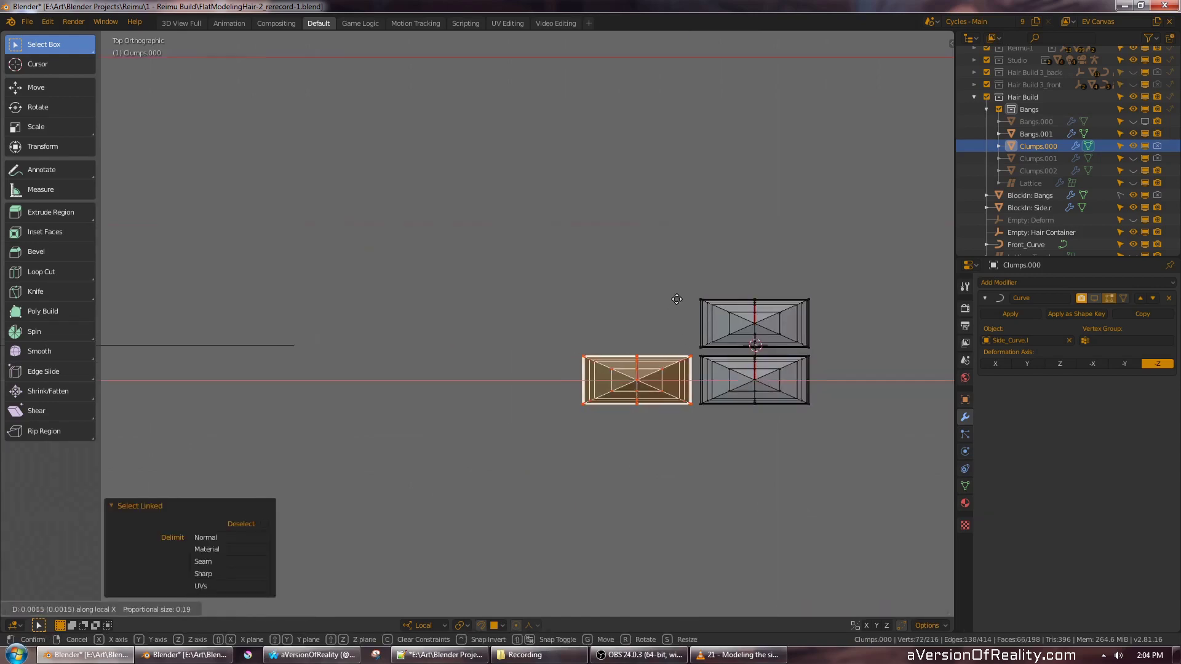
click(700, 305)
- Duplicate the original strand about 0.018 along local X to complete a front row of three
middle_drag(817, 381, 621, 380)
key(alt+a)
key(l)
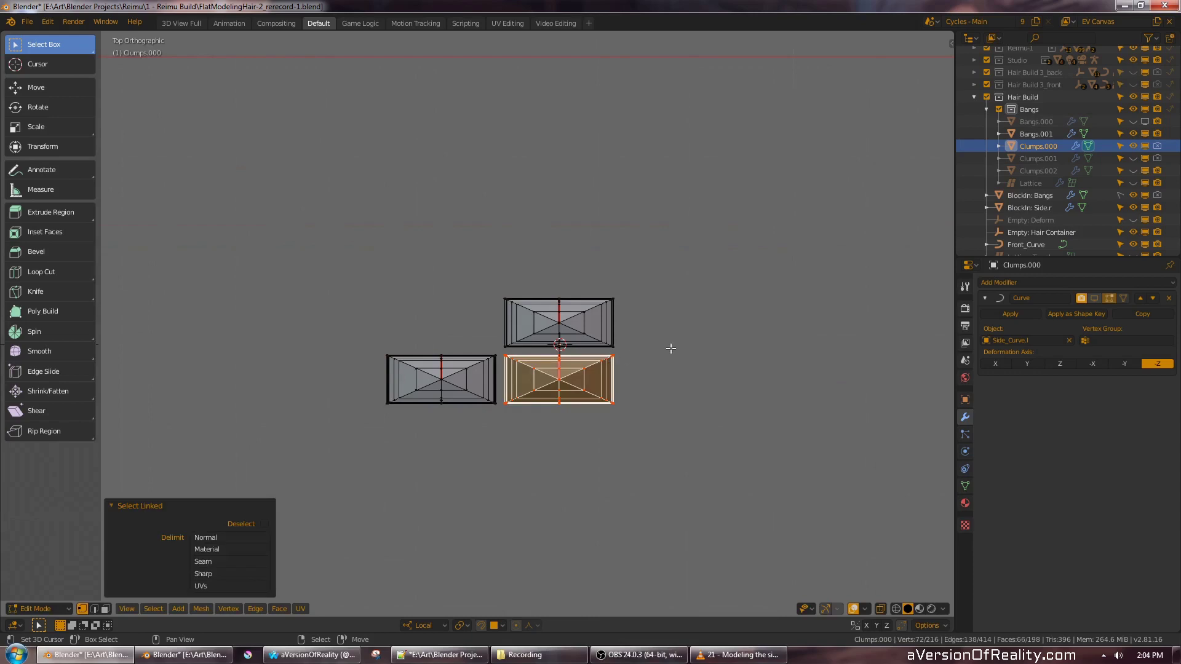
key(shift+d)
key(x)
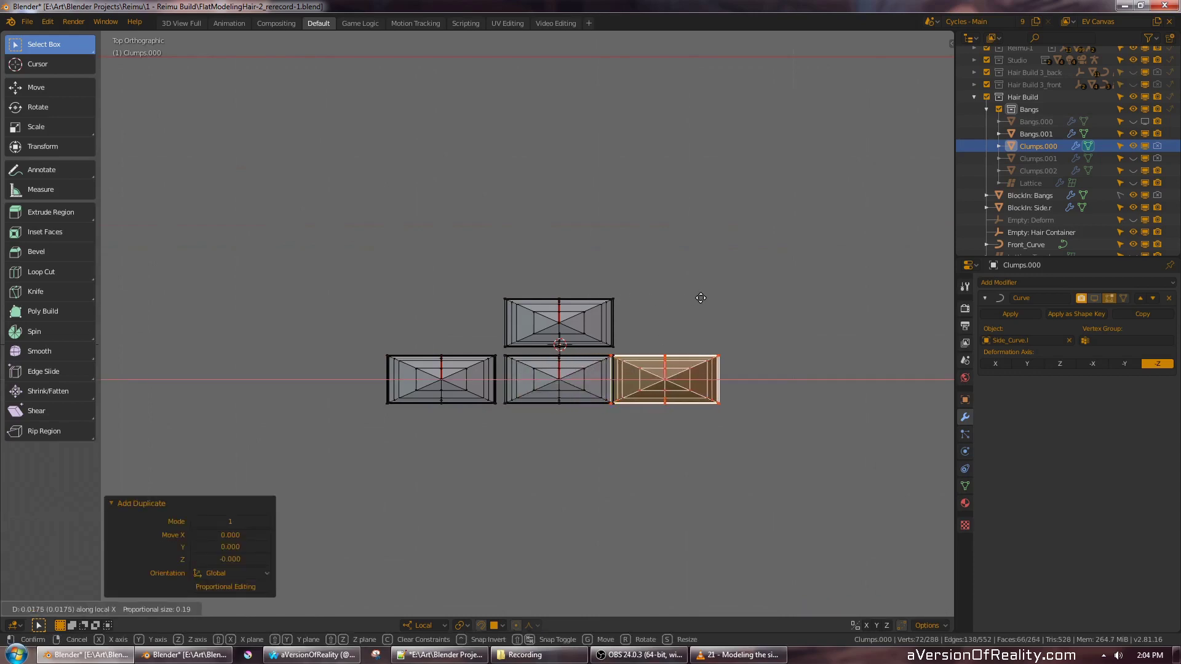
click(705, 297)
- Move the rear strand 0.009 along local X so it straddles the gap between two front strands
key(alt+a)
key(l)
key(g)
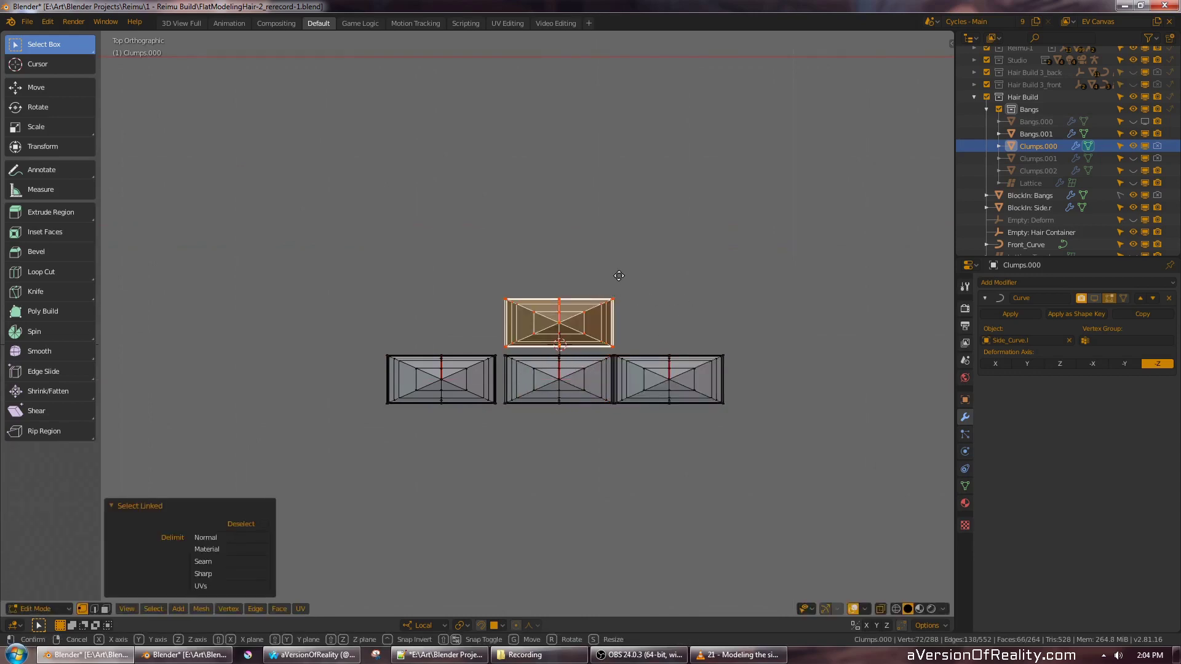
key(x)
click(674, 276)
- Duplicate the rear strand and move the copy about -0.018 along local X over the other front gap
key(shift+d)
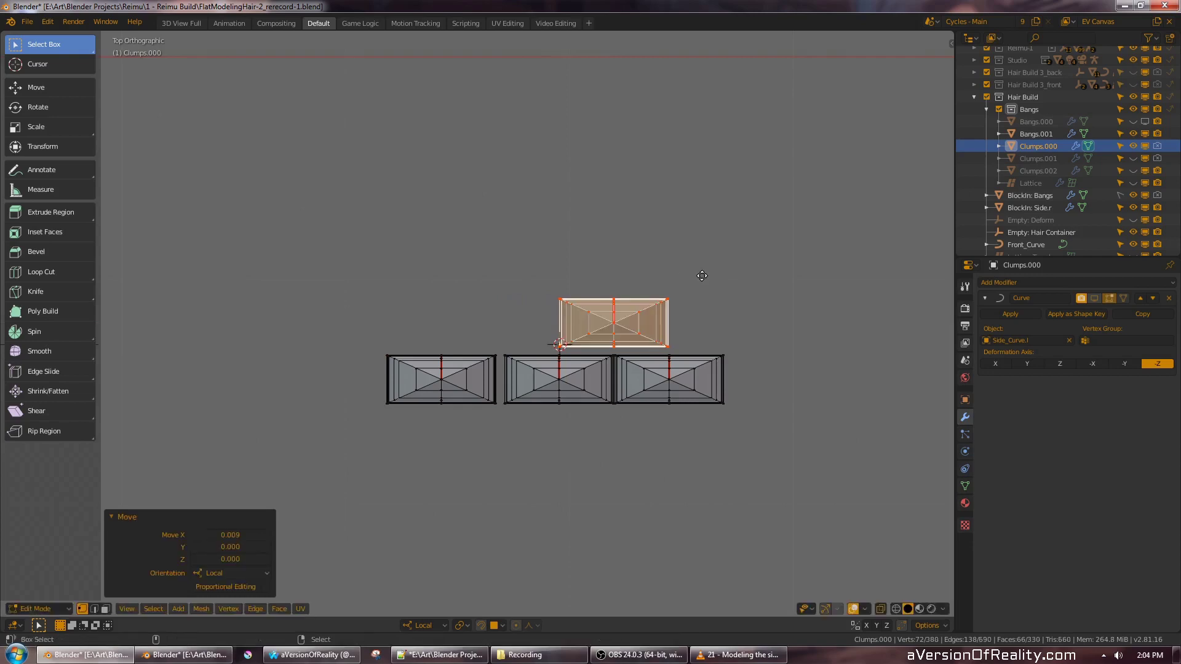
click(702, 276)
key(g)
key(x)
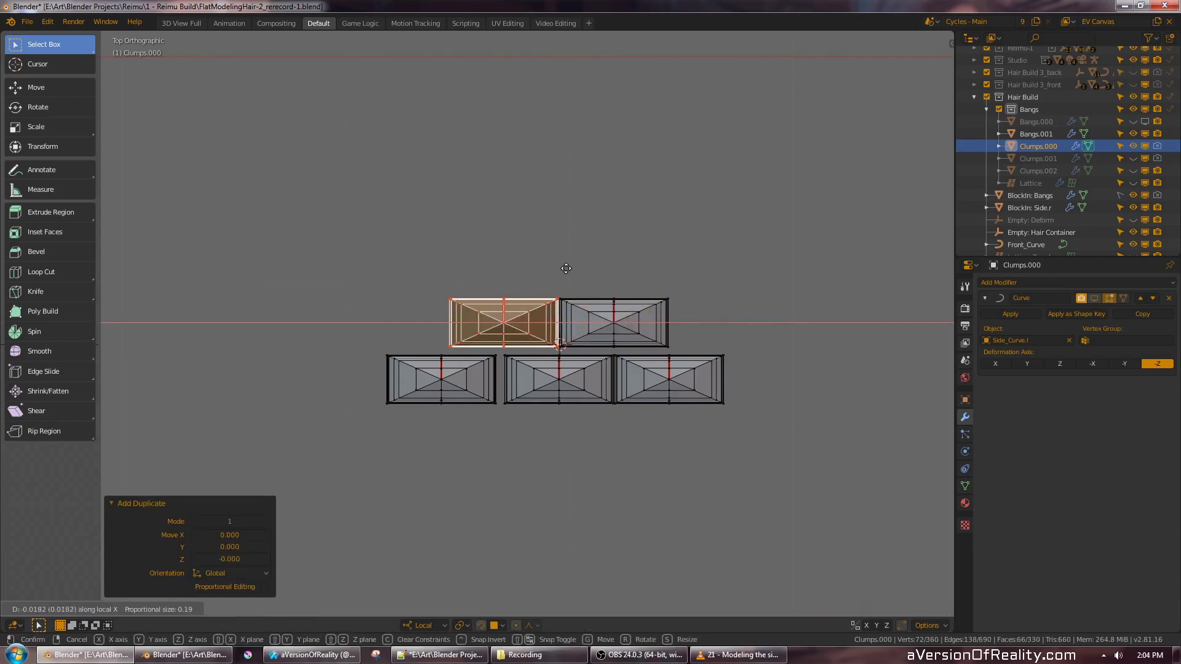
click(565, 269)
- Deselect the strands and turn on the Curve modifier's viewport display to inspect the clump wrapped onto the head
scroll(564, 269, down, 10)
middle_drag(620, 306, 557, 197)
click(556, 197)
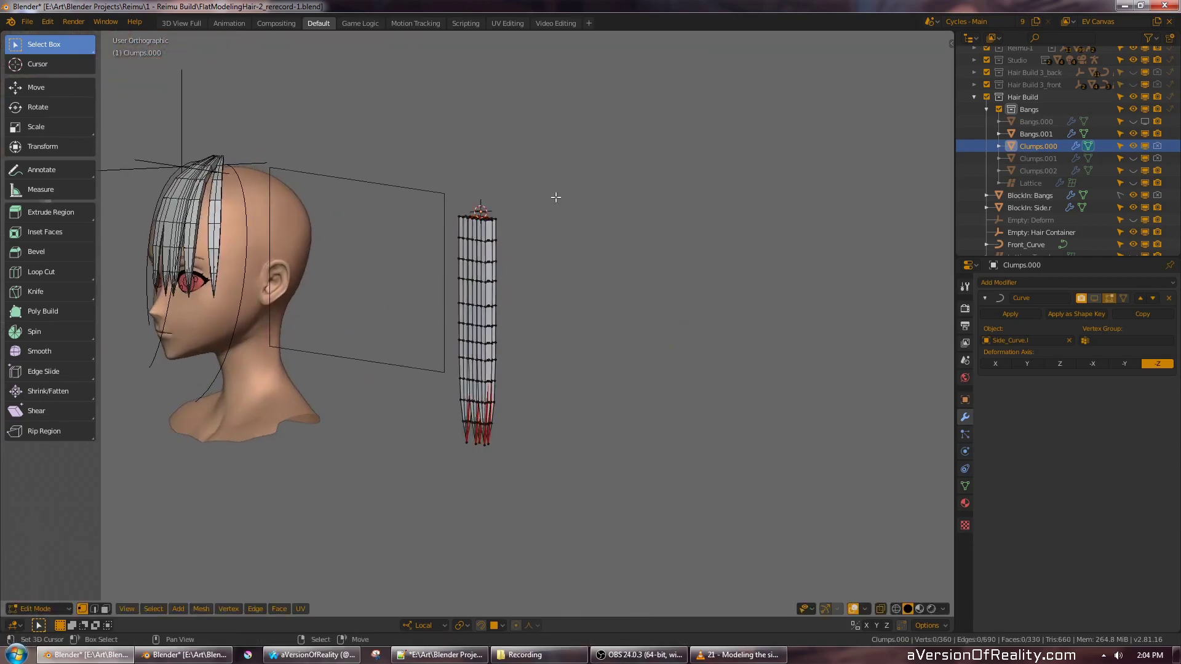
click(1093, 298)
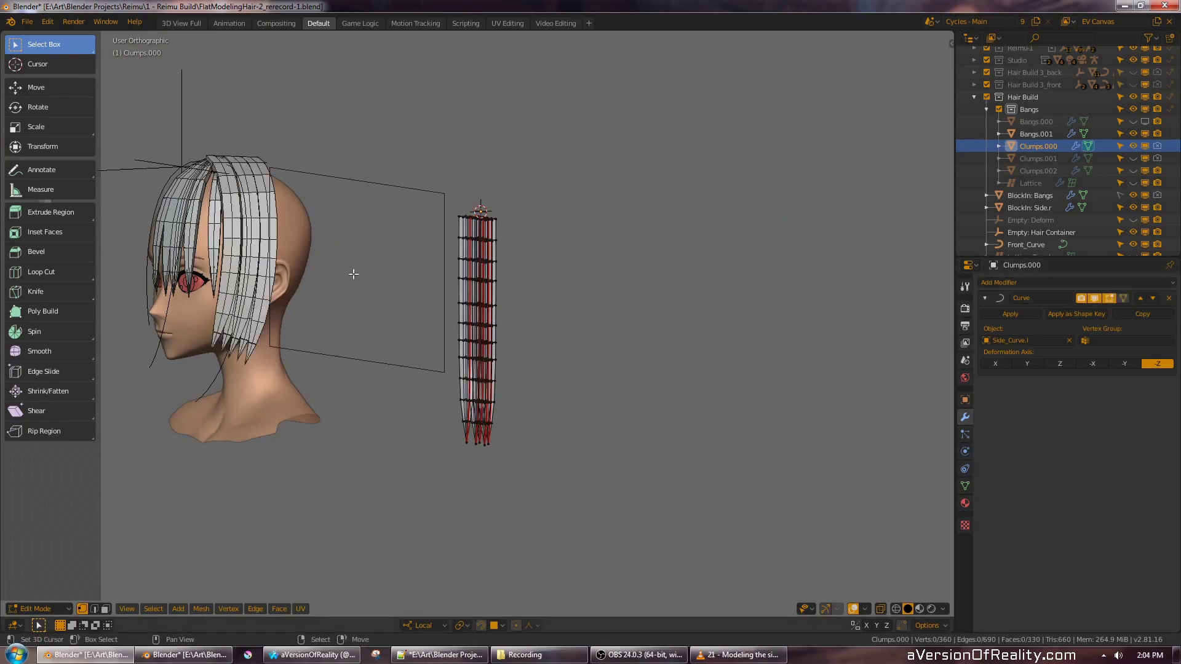
scroll(240, 211, down, 3)
middle_drag(240, 211, 430, 277)
shift+middle_drag(428, 247, 567, 319)
scroll(562, 317, up, 3)
middle_drag(501, 275, 585, 340)
shift+middle_drag(675, 406, 614, 319)
scroll(614, 319, up, 2)
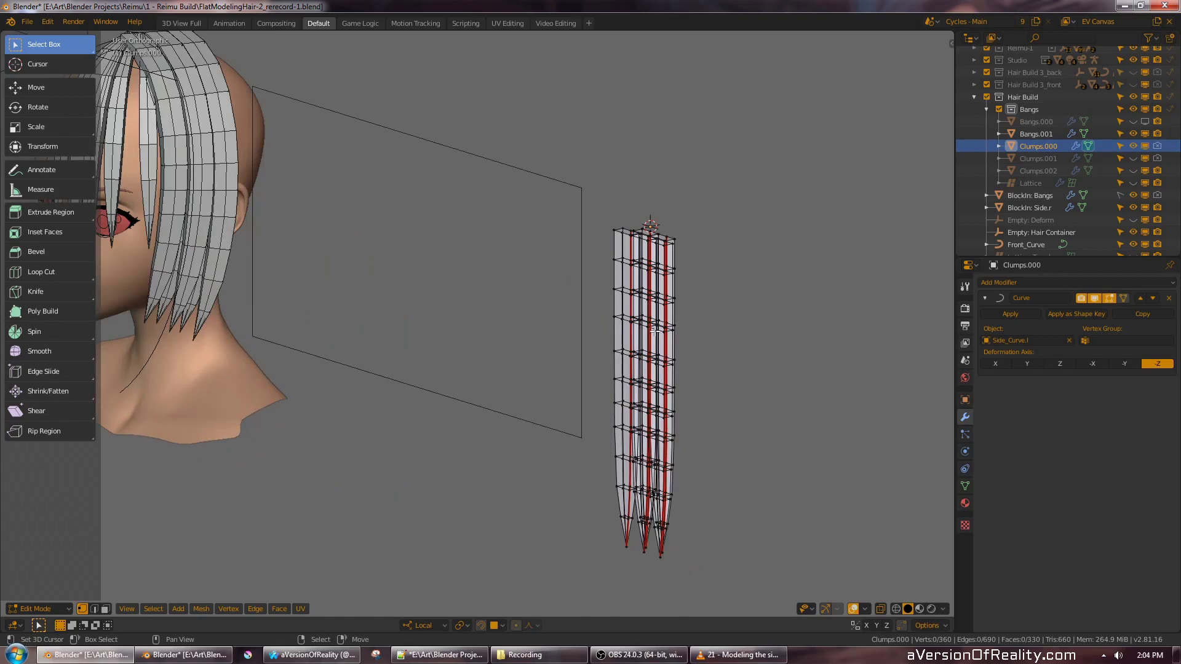
- Select the whole left outer strand of the flat clump, with every other strand deselected
middle_drag(656, 330, 641, 253)
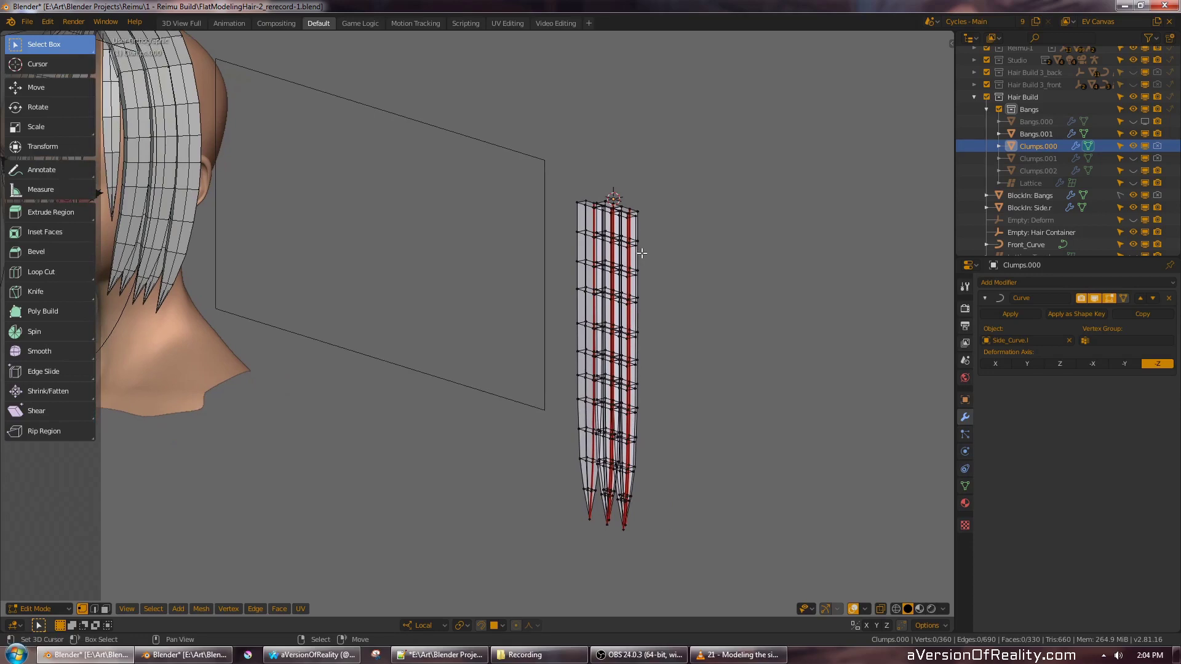
mouse_move(649, 252)
middle_down()
mouse_move(596, 245)
mouse_move(677, 271)
mouse_move(677, 231)
mouse_move(659, 233)
middle_up()
scroll(677, 232, up, 2)
key(KP_1)
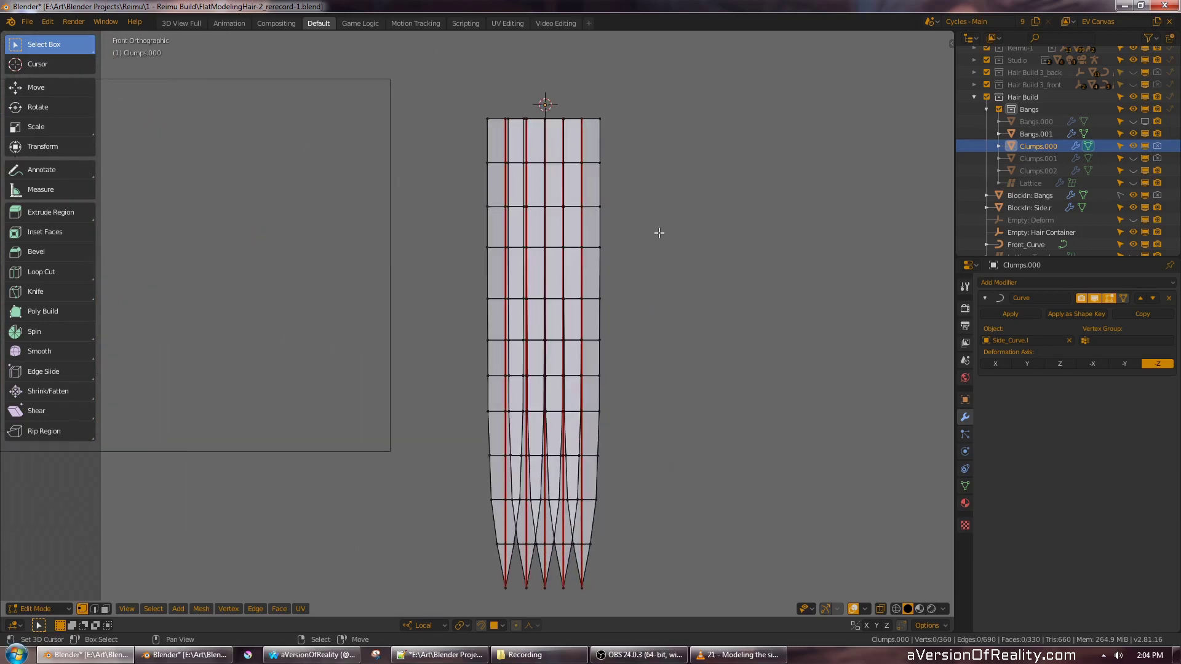
middle_drag(638, 362, 610, 269)
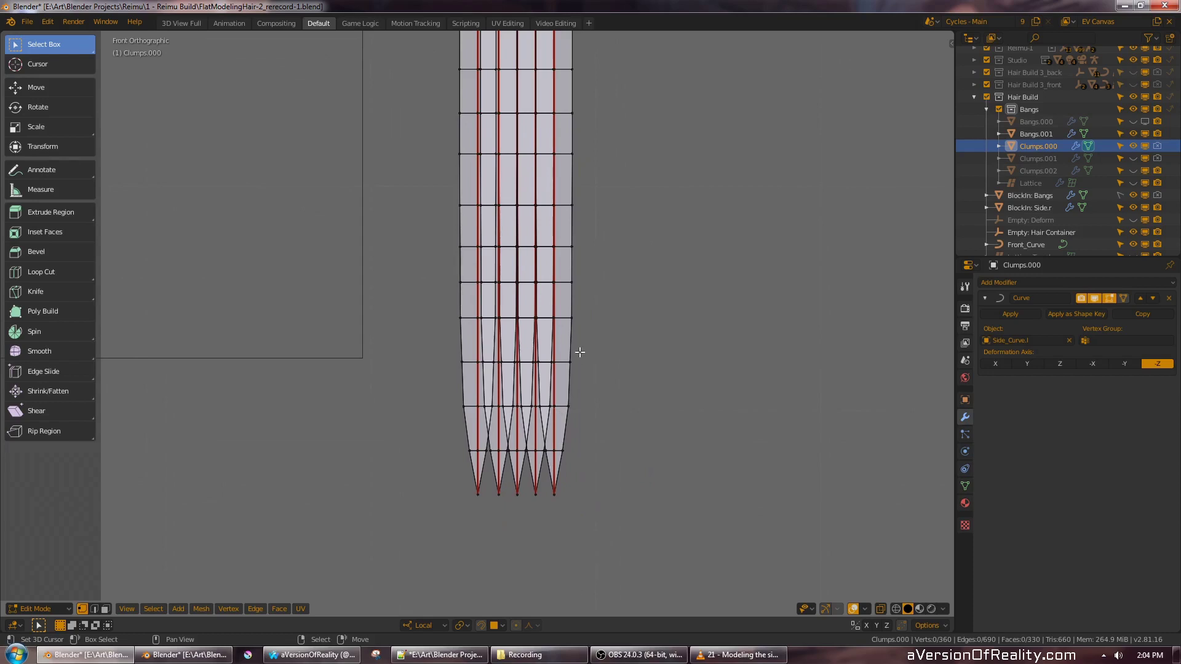
middle_drag(620, 316, 622, 341)
key(a)
key(alt+a)
key(l)
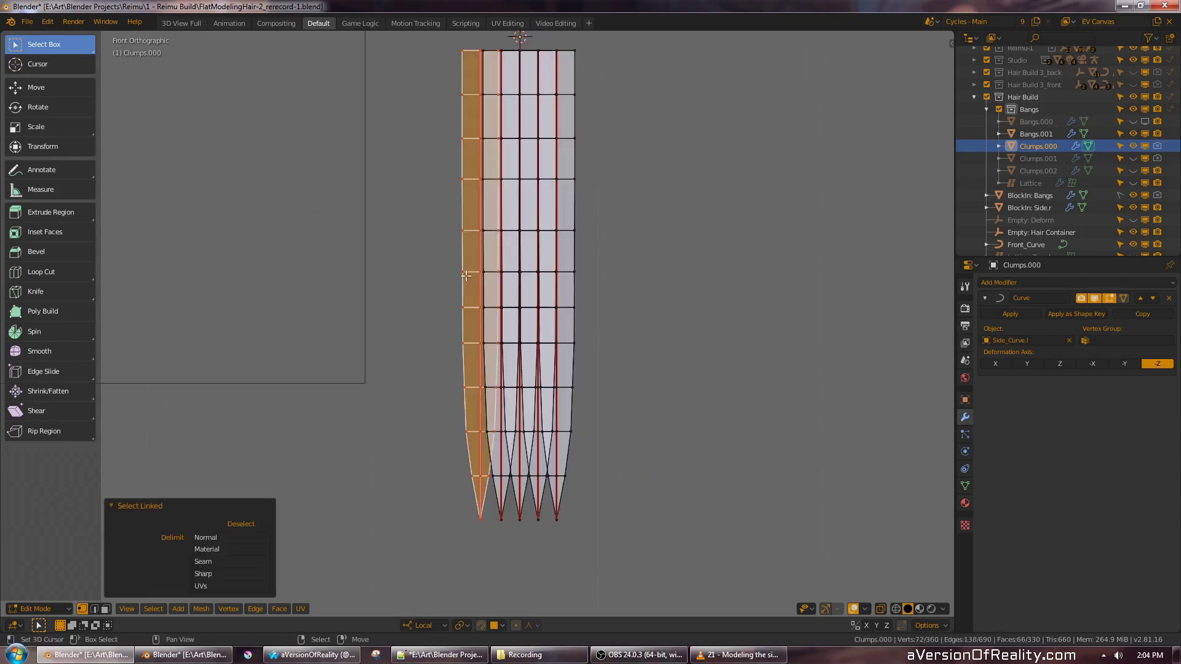
key(s)
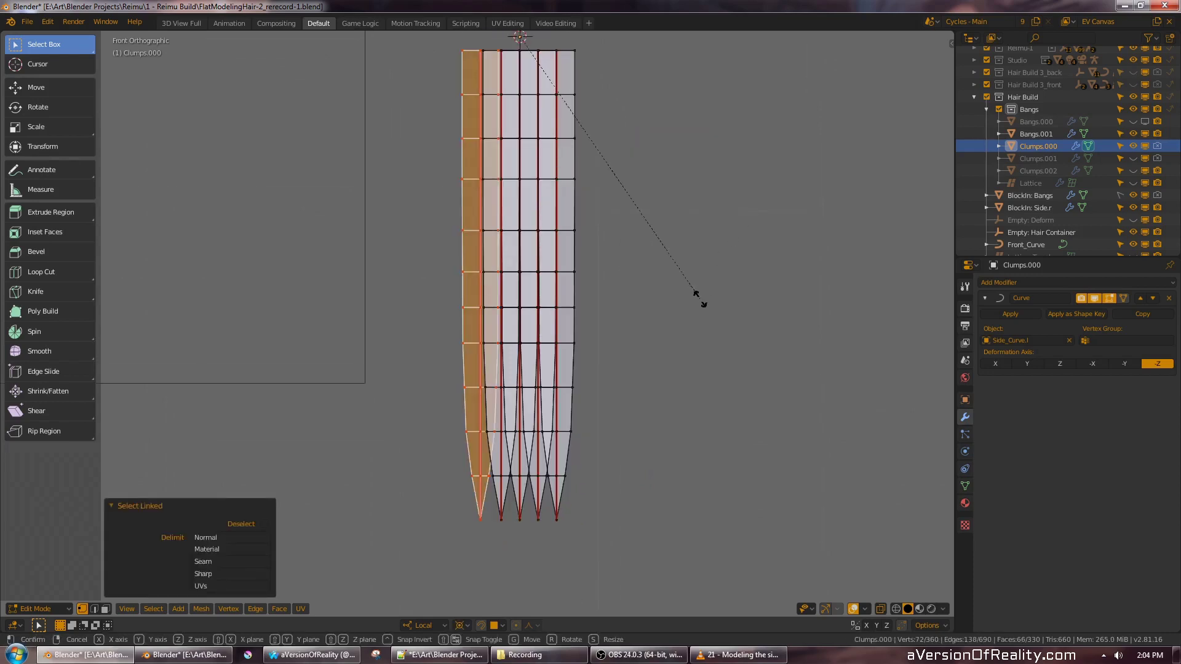
key(z)
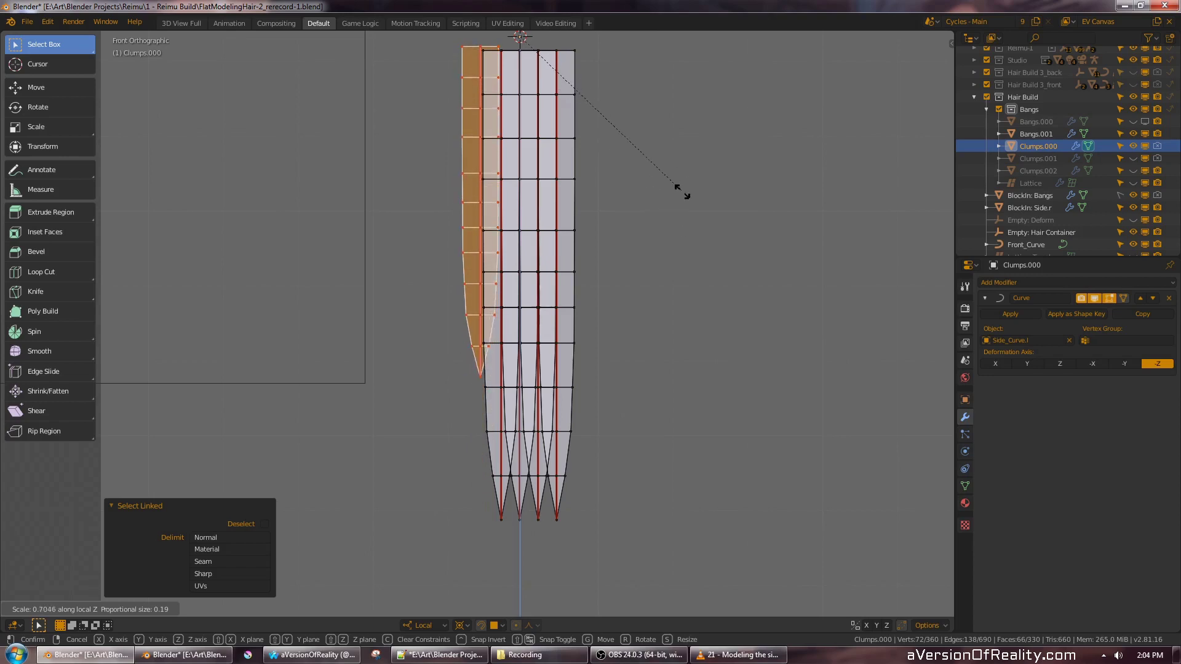
right_click(682, 189)
- Raise the left outer strand about 0.043 along local Z and clear the selection
shift+middle_drag(682, 187, 671, 227)
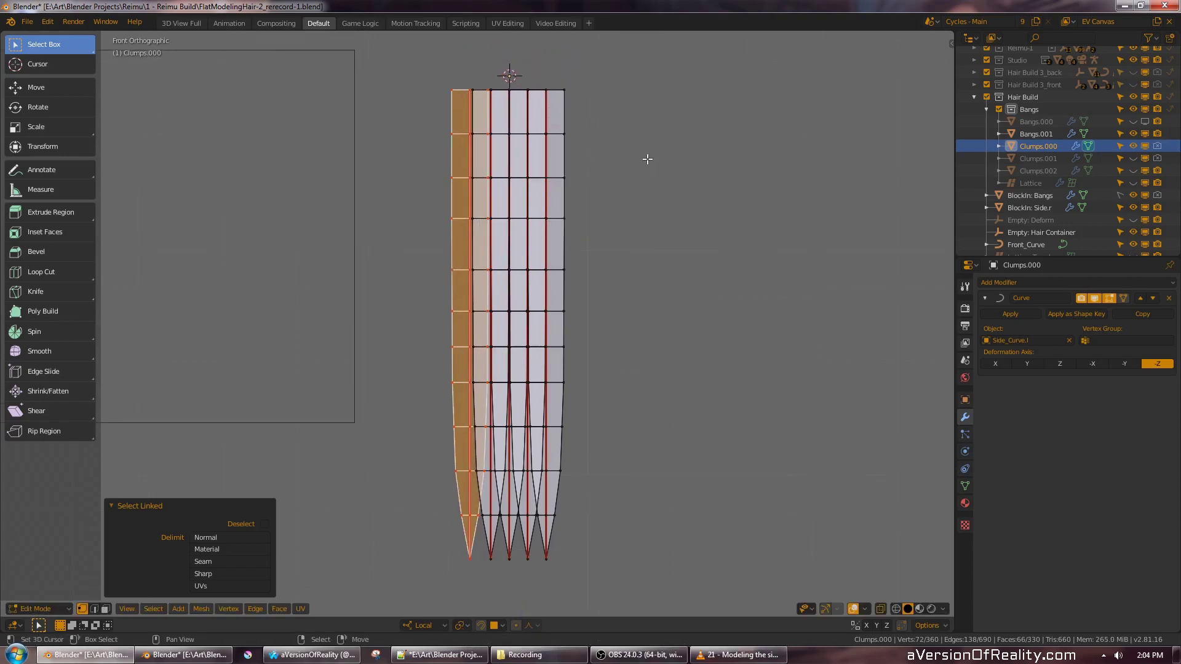
key(g)
key(z)
key(z)
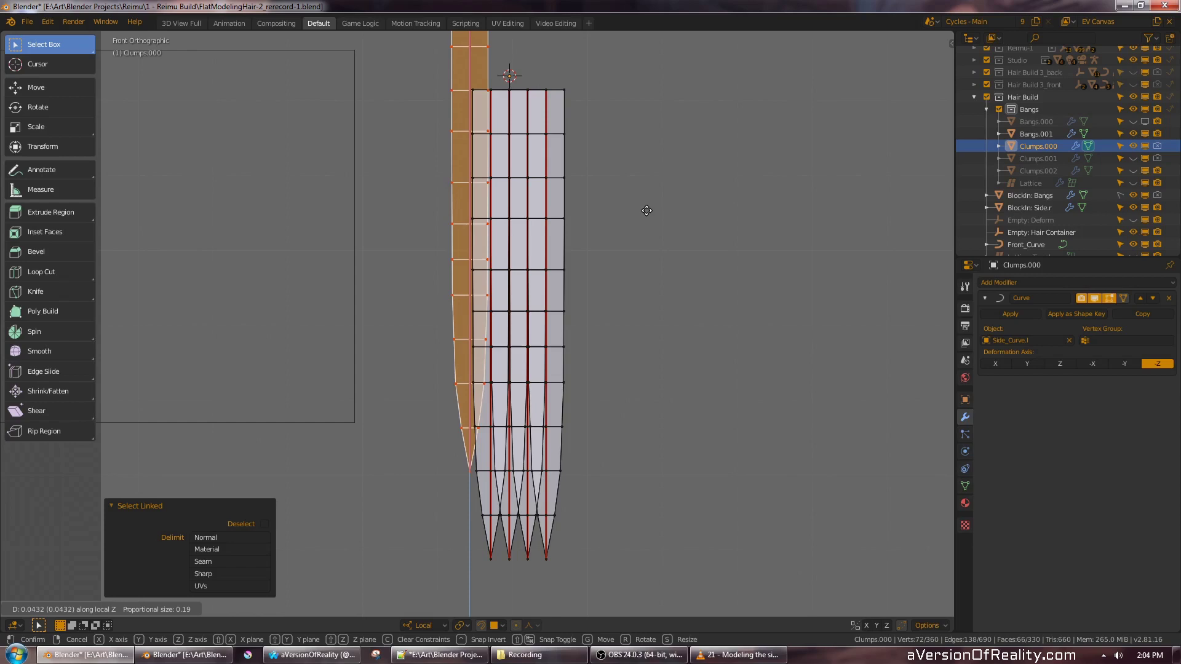
click(646, 210)
shift+middle_drag(648, 225, 659, 294)
key(alt+a)
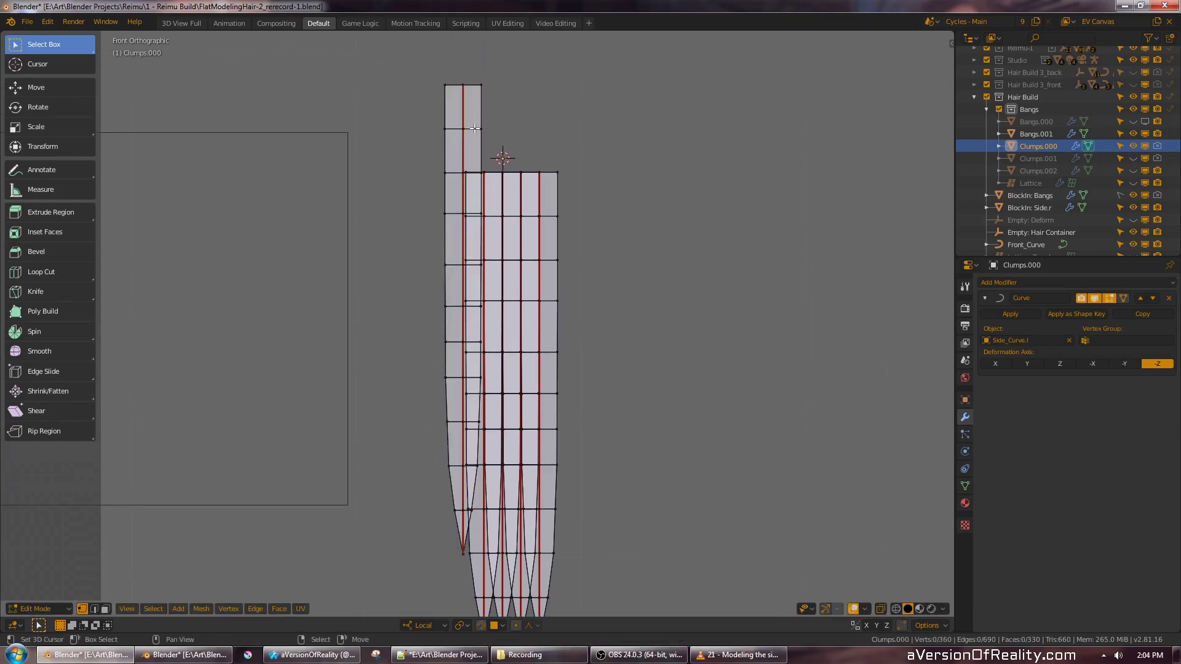
- Delete the top two rows of vertices where the left outer strand protrudes above the clump
mouse_move(479, 140)
shift+middle_down()
mouse_move(472, 97)
mouse_move(432, 106)
shift+middle_up()
alt+right_click(466, 87)
key(shift+z)
key(c)
drag(432, 72, 490, 74)
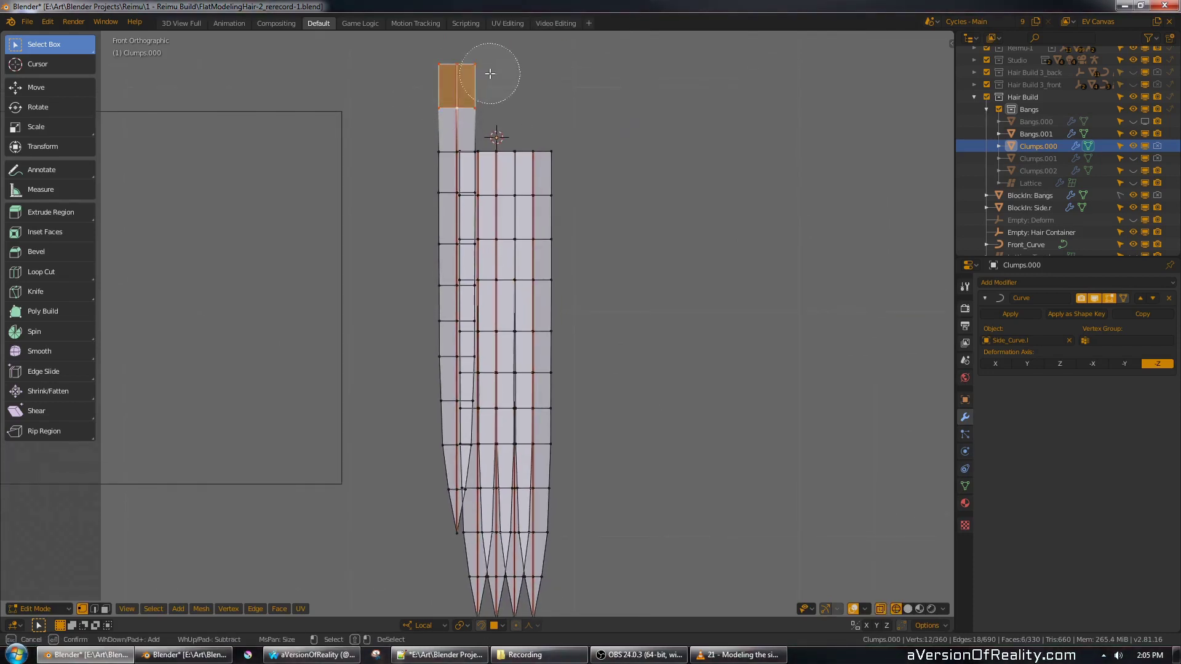
key(Escape)
key(x)
click(602, 79)
shift+middle_drag(577, 395, 579, 291)
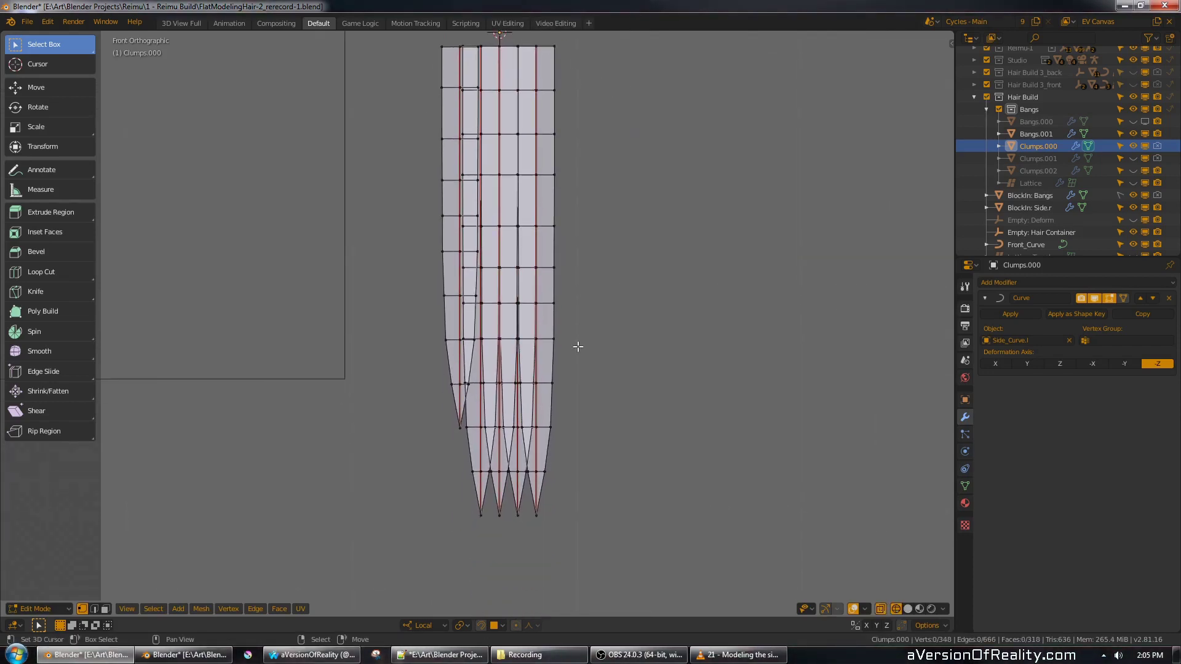
- Raise the right outer strand along local Z until its tip is level with the left outer strand's, and clear the selection
shift+middle_drag(580, 367, 570, 404)
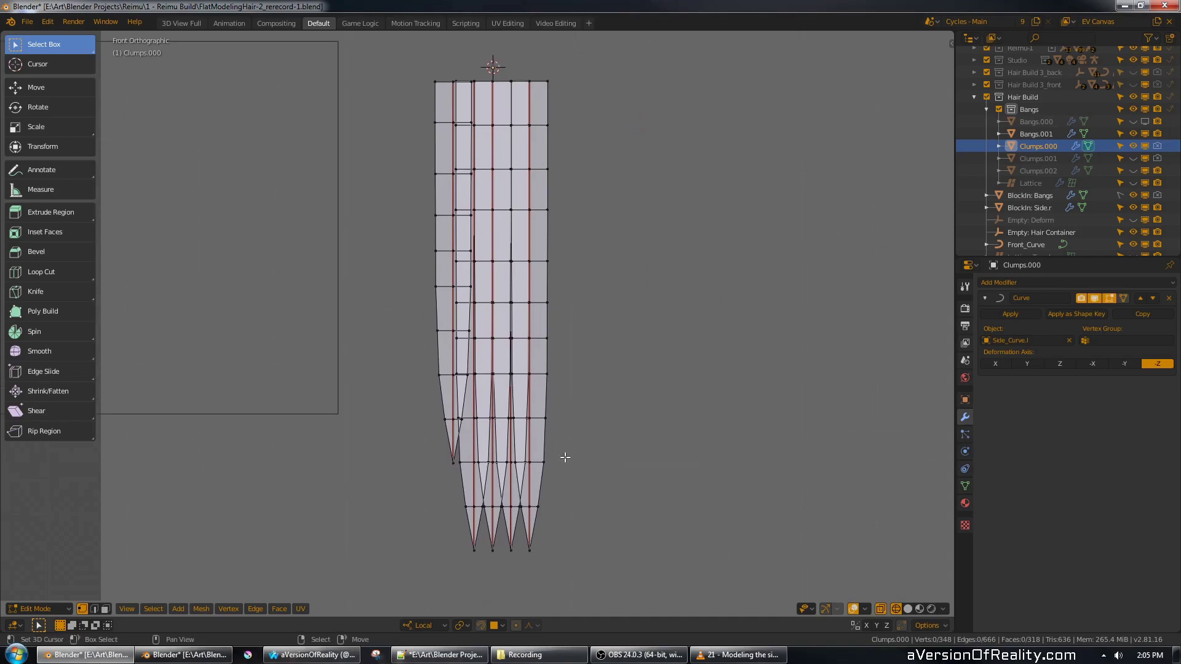
key(l)
key(g)
key(z)
key(z)
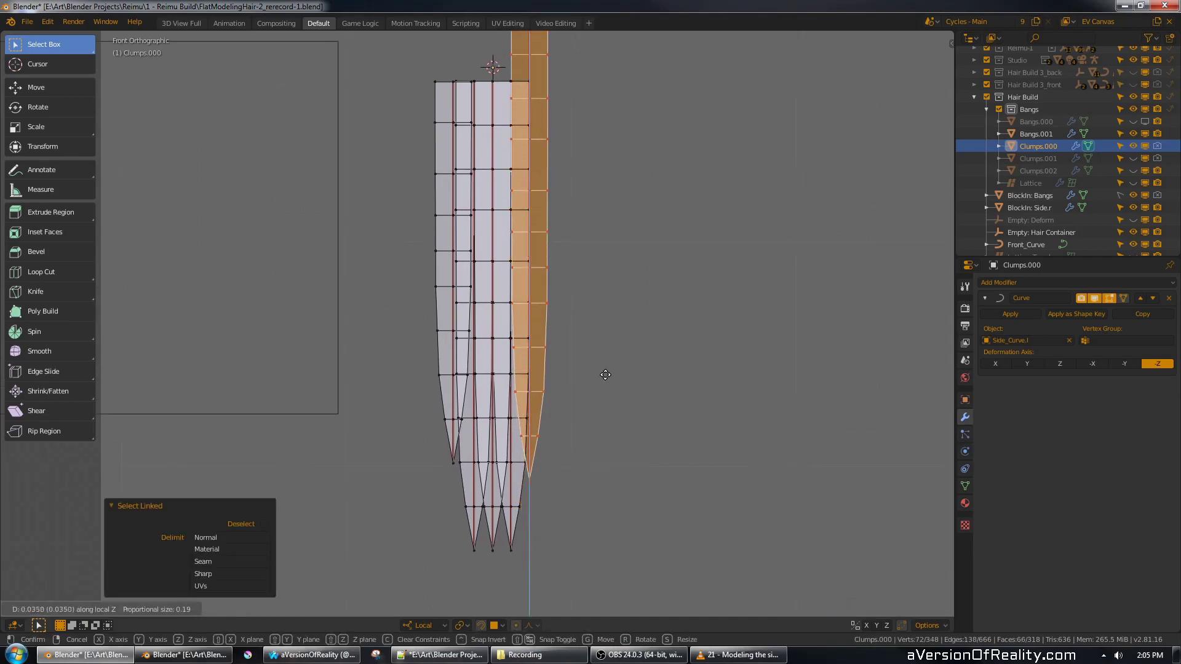
click(605, 363)
key(alt+a)
- Delete the vertices of the right outer strand that protrude above the top of the clump
shift+middle_drag(617, 338, 611, 270)
key(c)
click(528, 65)
right_click(569, 67)
key(x)
click(626, 76)
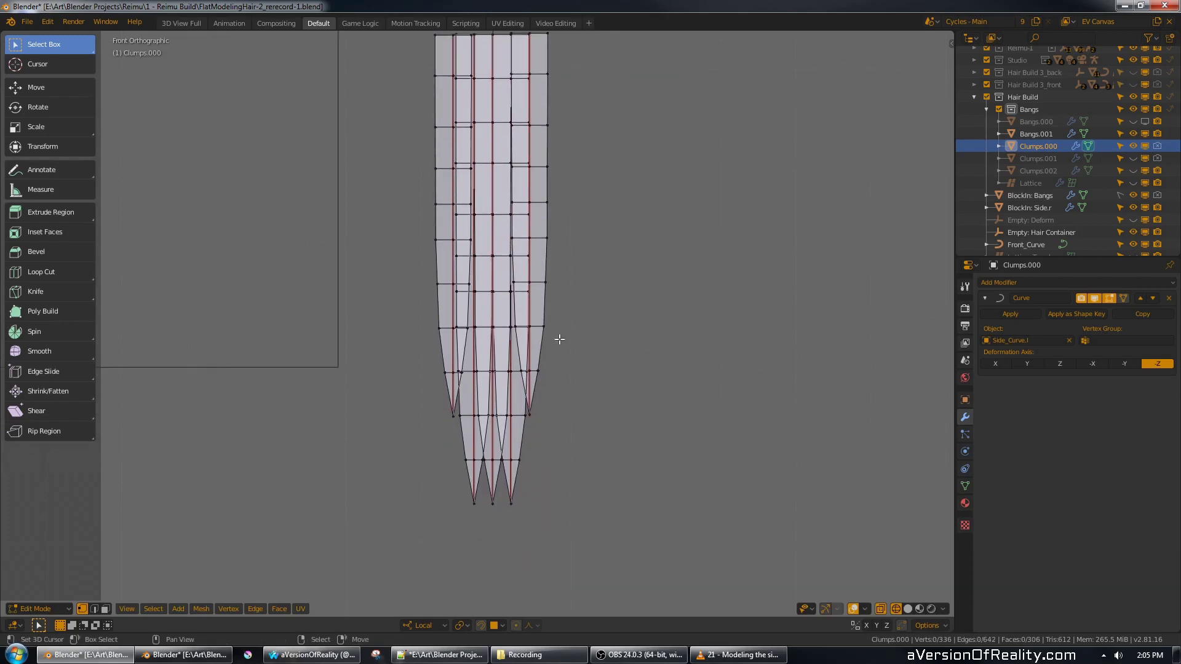
scroll(558, 340, up, 1)
scroll(562, 394, down, 2)
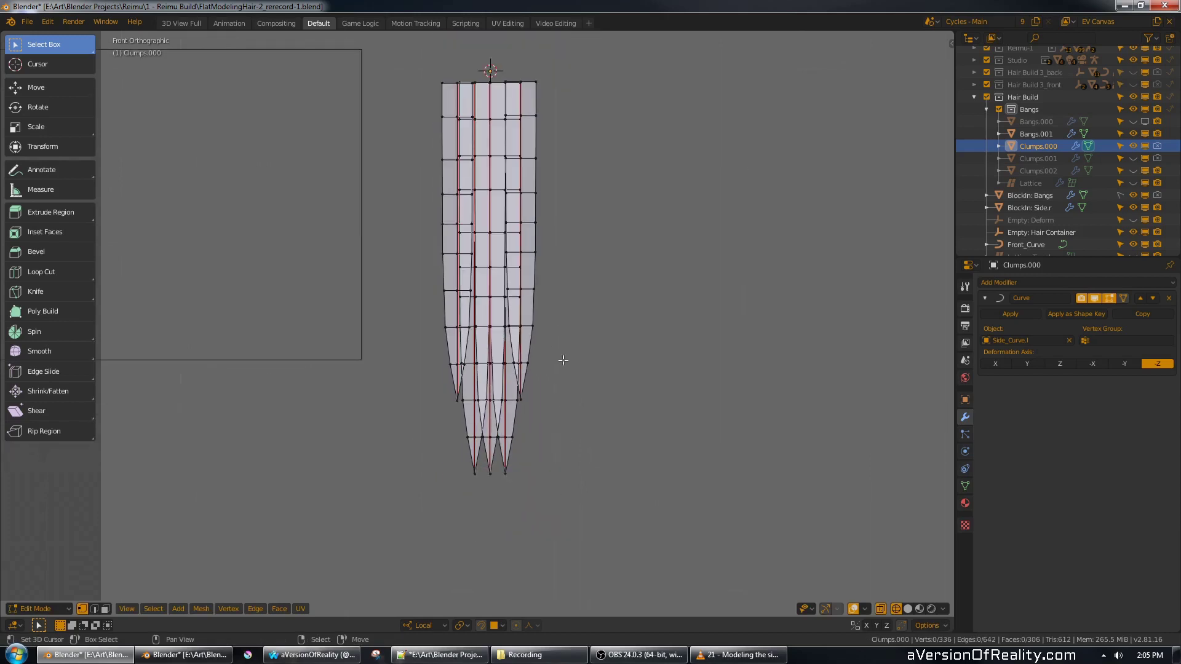
- Select both rear strands, raise them about 0.022 along local Z, and clear the selection
middle_drag(561, 359, 577, 304)
scroll(523, 246, up, 2)
key(l)
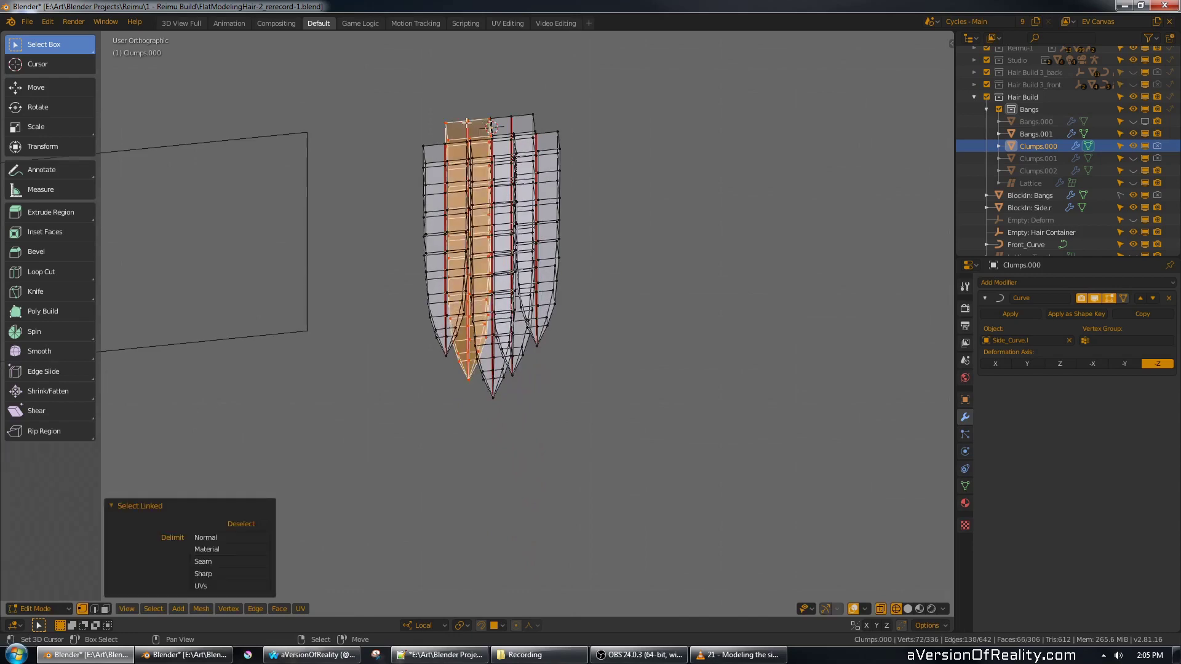
key(l)
key(KP_1)
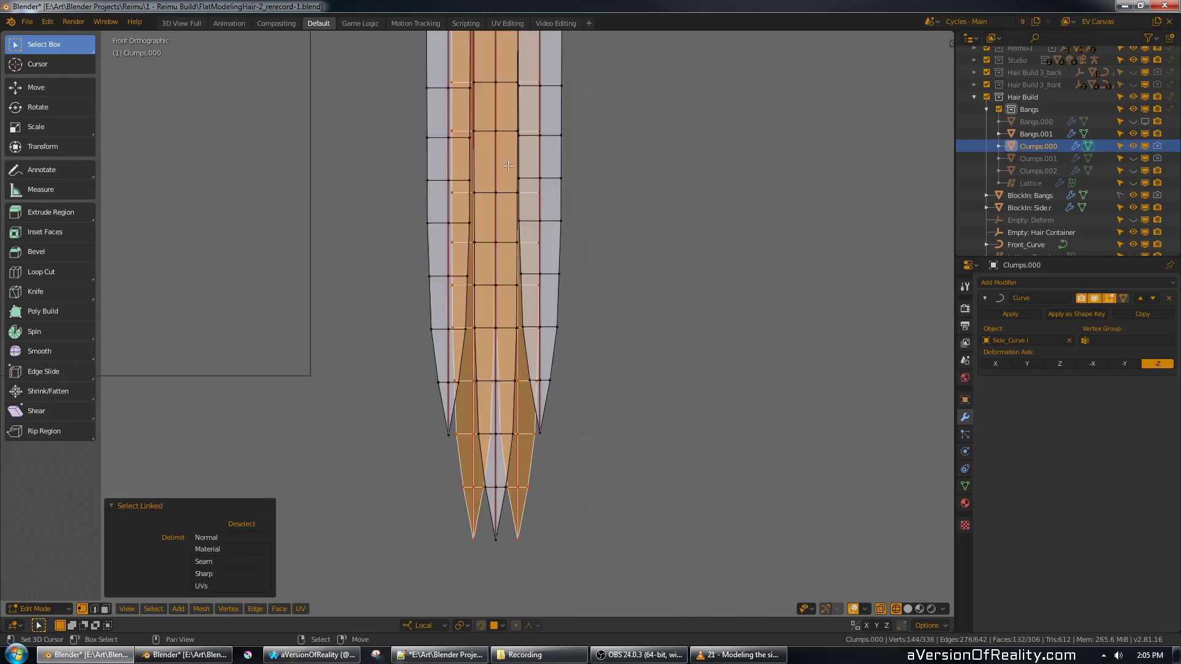
key(g)
key(z)
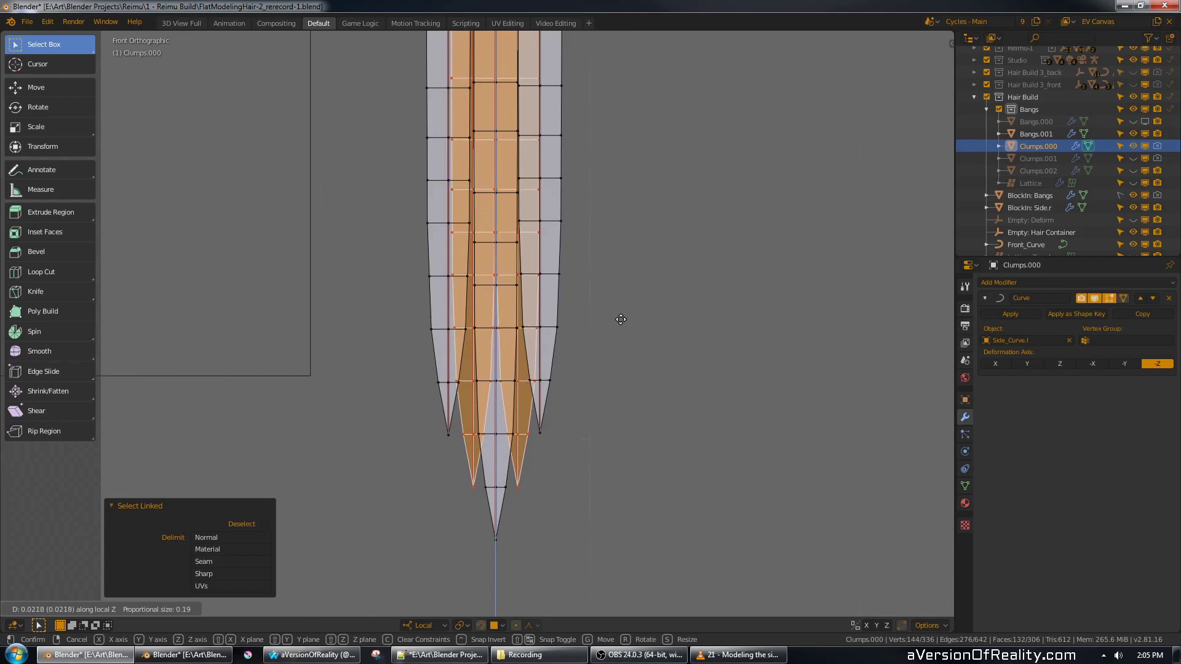
click(621, 319)
key(alt+a)
- Delete the top row of vertices on both rear strands to trim their protruding roots
scroll(610, 265, down, 2)
shift+middle_drag(617, 214, 620, 288)
alt+right_click(516, 120)
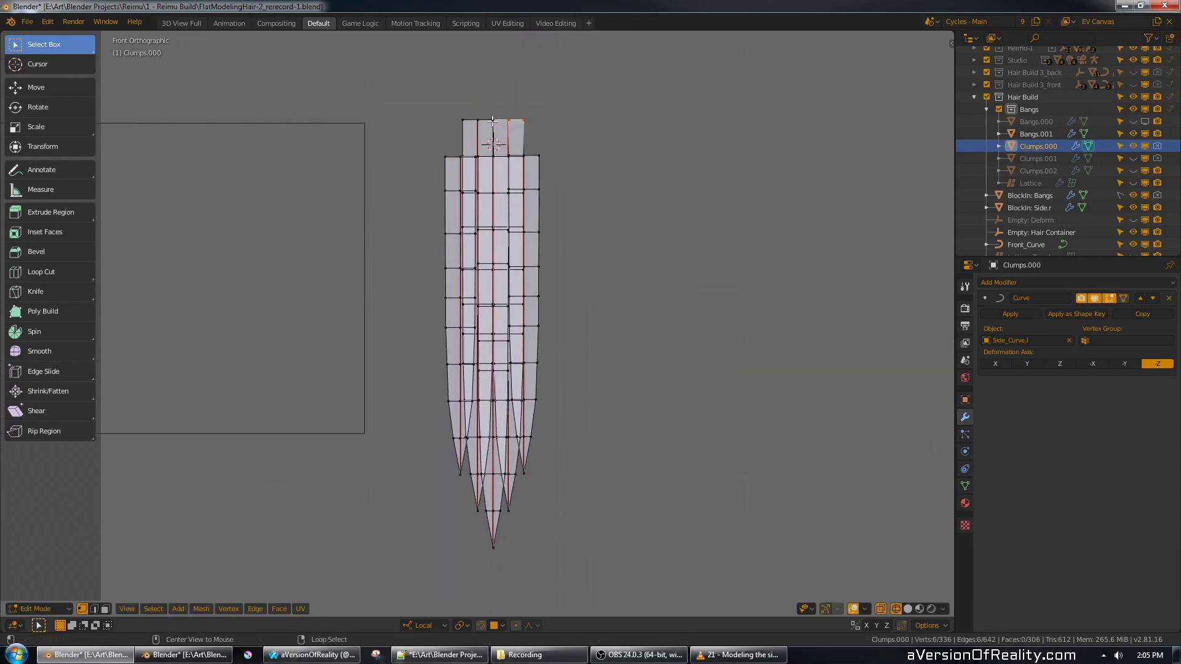
alt+shift+right_click(485, 121)
key(x)
click(567, 116)
middle_drag(609, 227, 590, 264)
scroll(603, 246, up, 2)
middle_drag(615, 224, 642, 241)
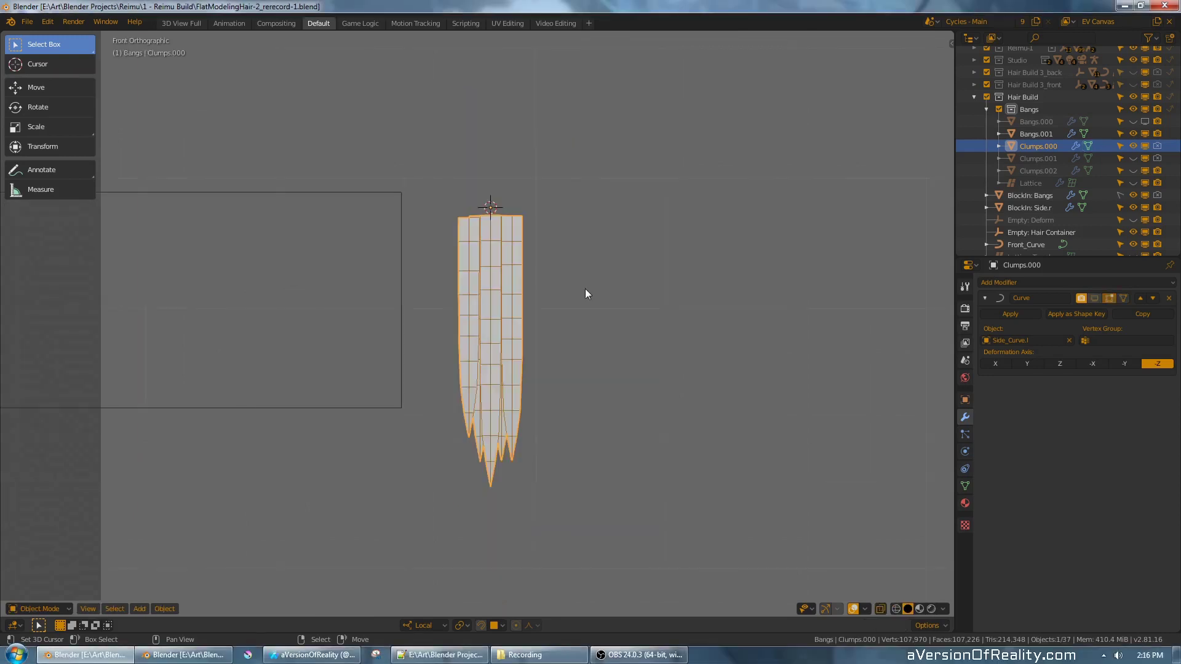
- Duplicate the clump object in place and hide the original Clumps.000
scroll(585, 289, up, 1)
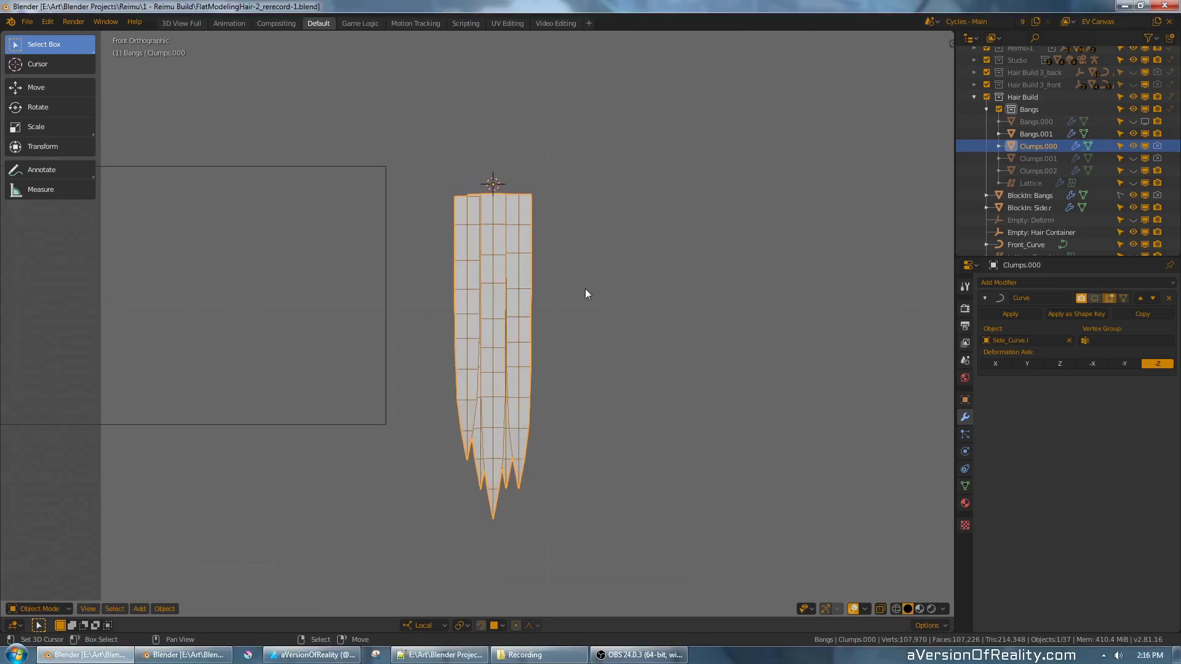
key(shift+d)
right_click(603, 205)
click(1134, 146)
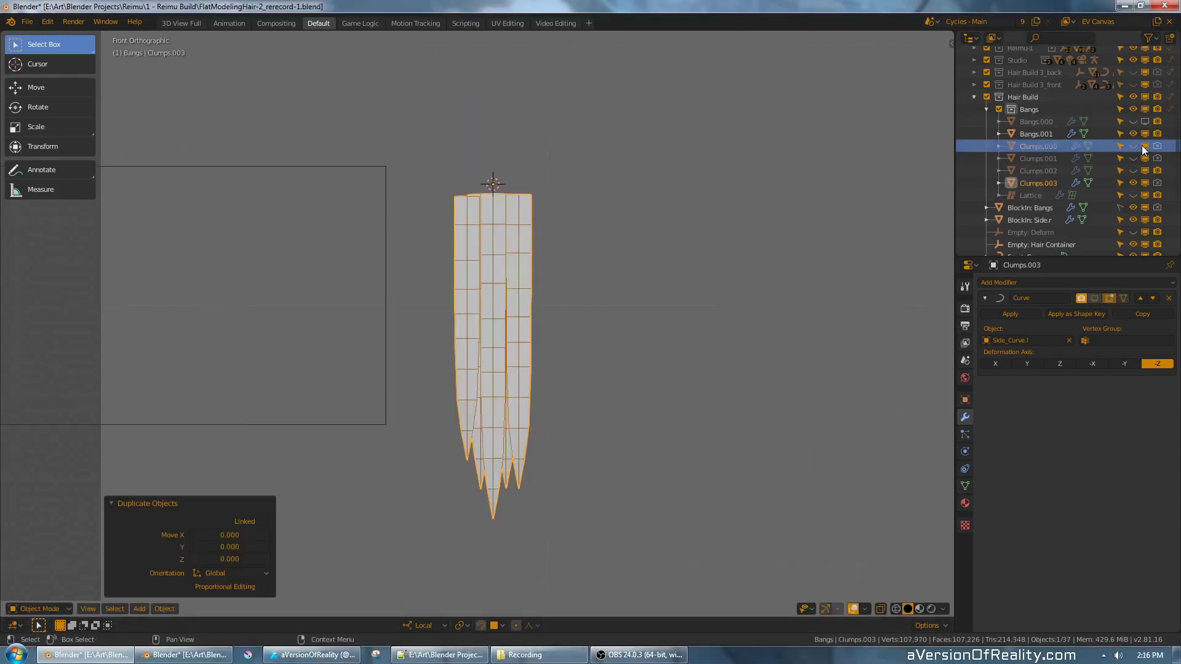
- Enter editing of the duplicated clump and dissolve the outer vertical edge loop of its left strand
key(Tab)
scroll(572, 189, up, 1)
middle_drag(581, 155, 575, 191)
scroll(575, 192, up, 4)
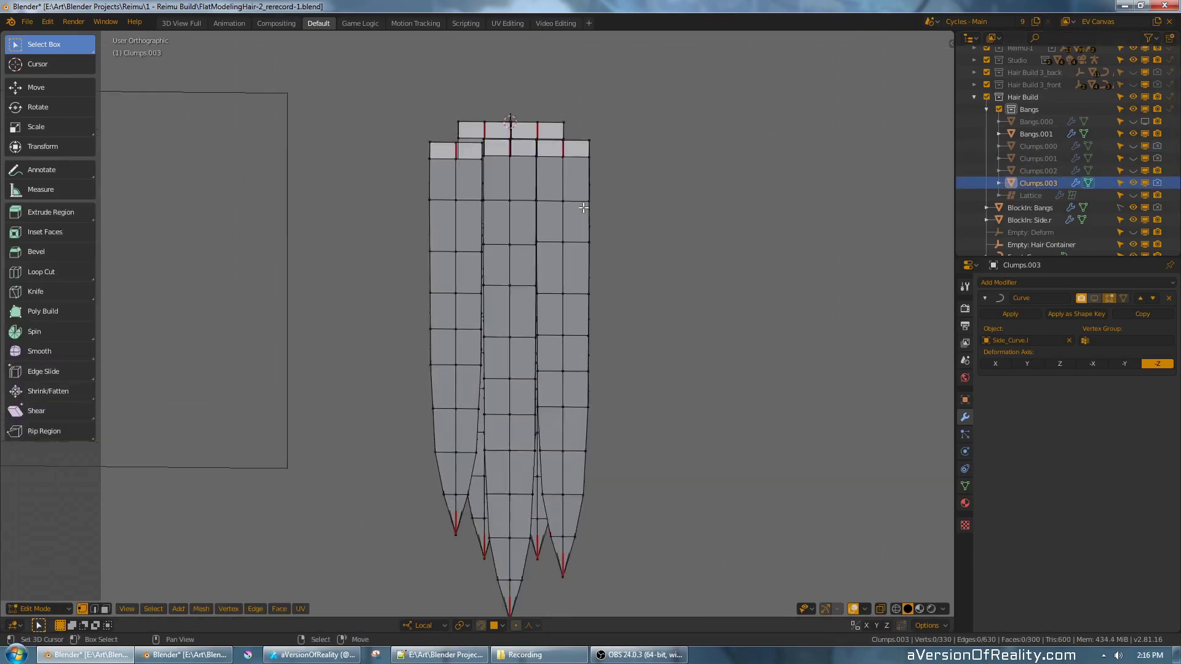
alt+right_click(423, 148)
key(x)
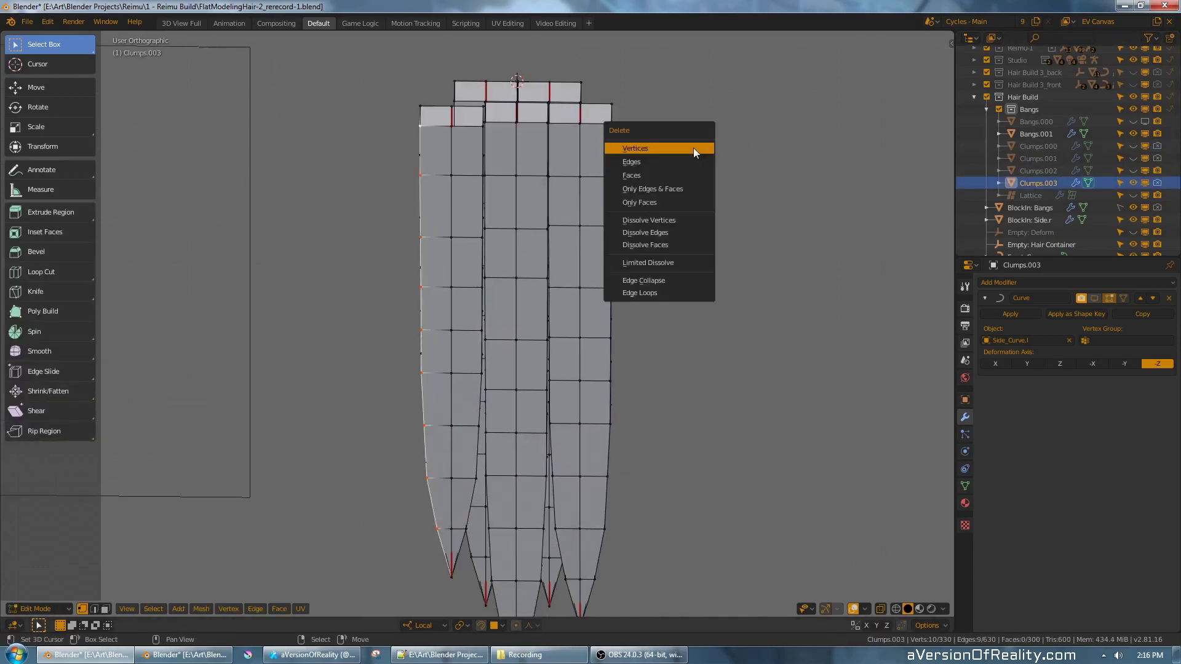
click(674, 234)
middle_drag(680, 232, 646, 195)
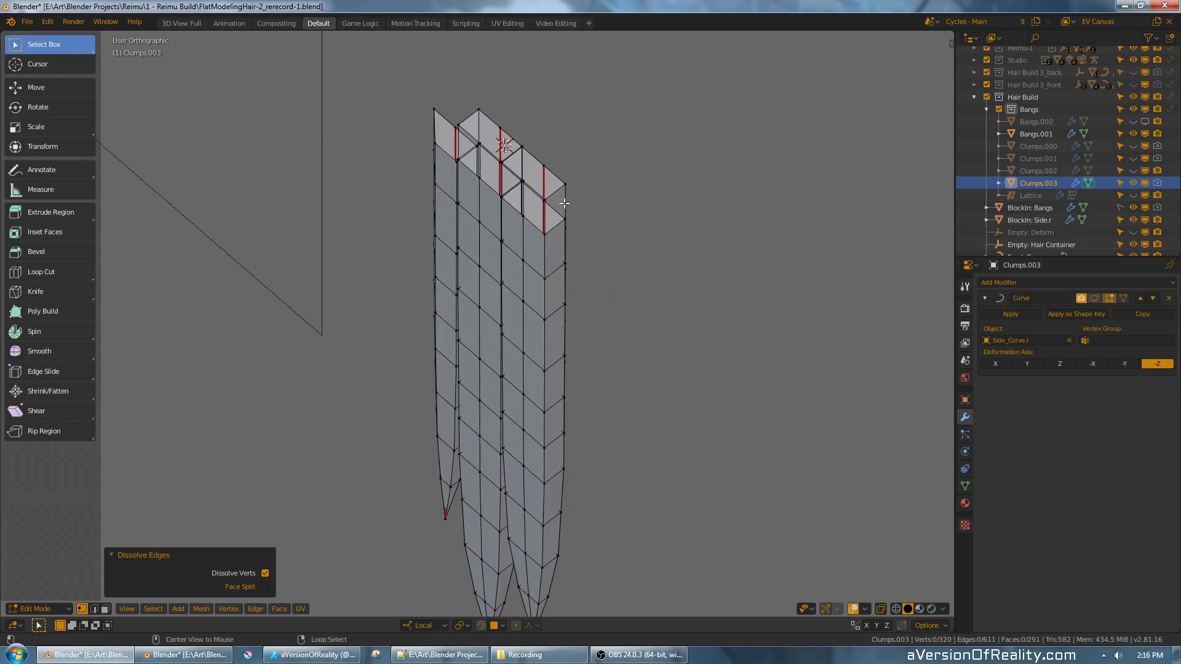
- Delete the outermost vertical edge loop along the side of the rear hair strand
alt+right_click(563, 202)
key(x)
click(652, 204)
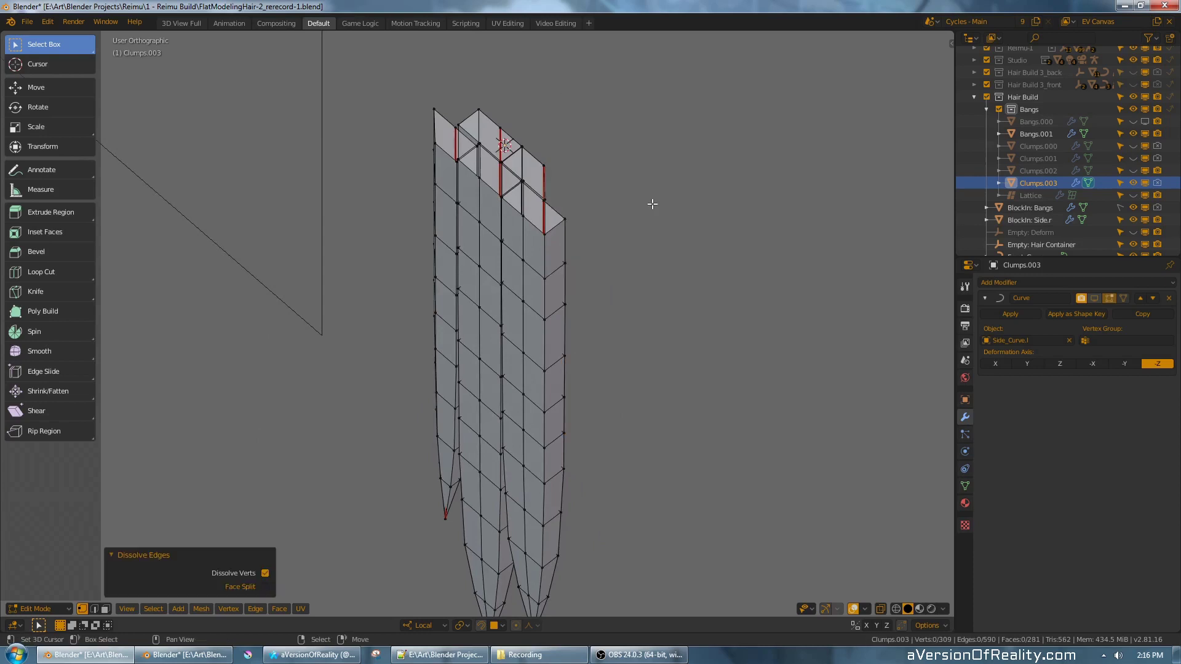
- Show the whole clump from the front in wireframe shading
middle_drag(652, 204, 705, 226)
key(KP_1)
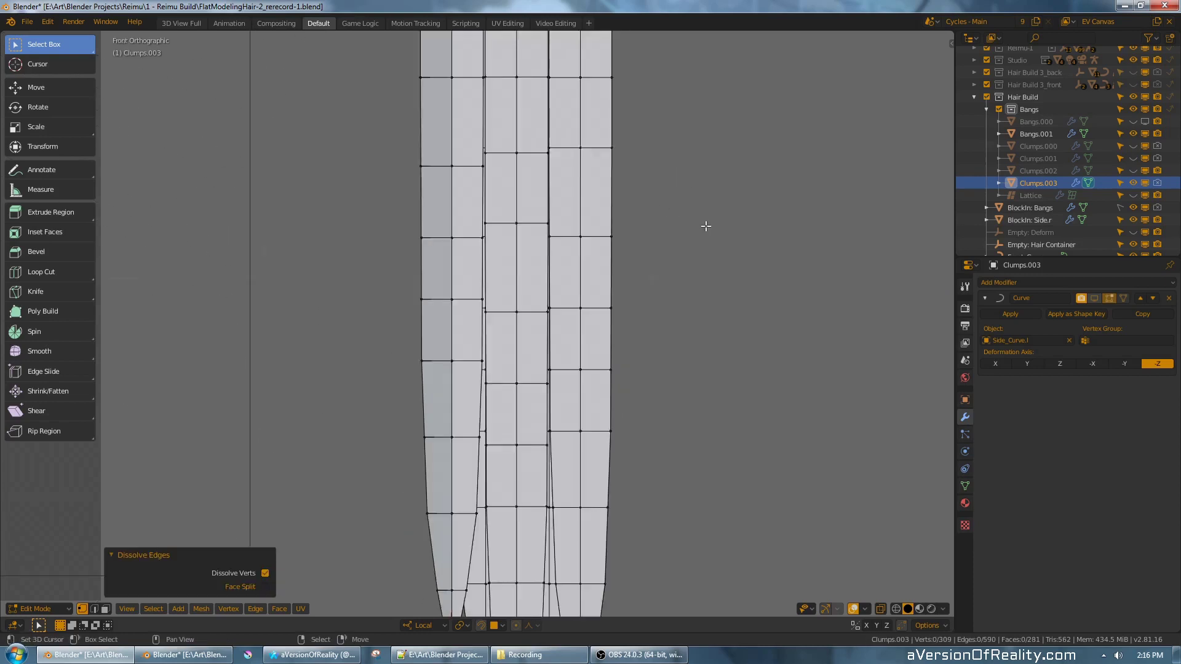
scroll(580, 182, down, 2)
key(z)
click(584, 198)
scroll(646, 170, down, 2)
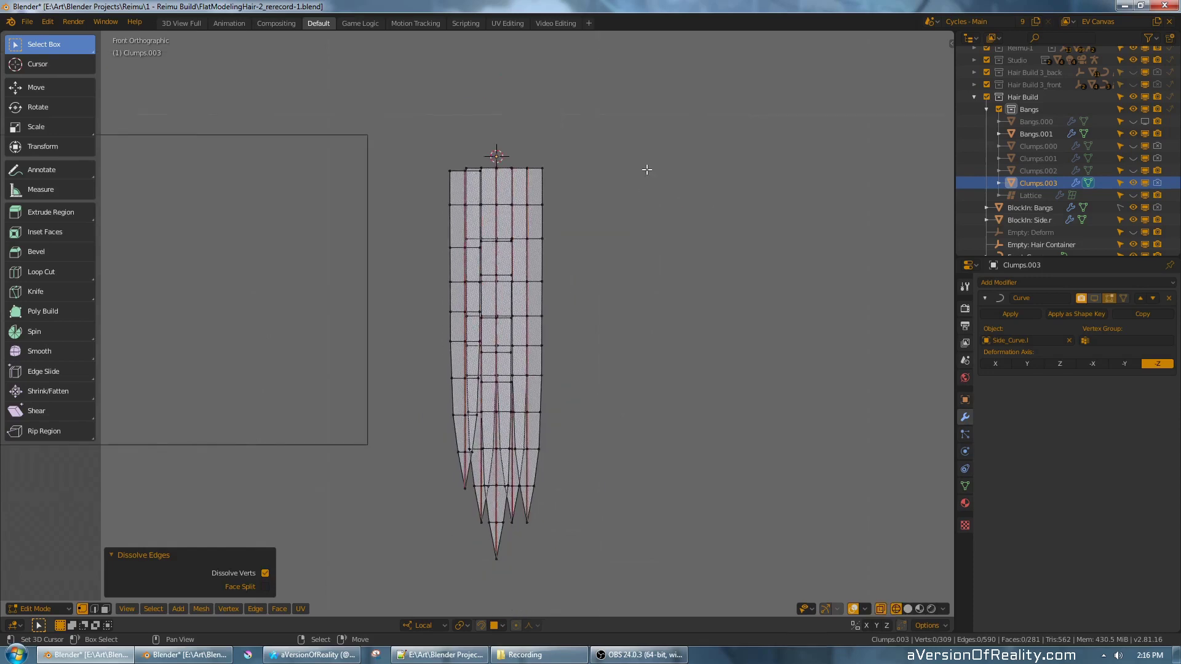
shift+middle_drag(646, 170, 636, 176)
scroll(628, 196, up, 3)
scroll(632, 184, down, 2)
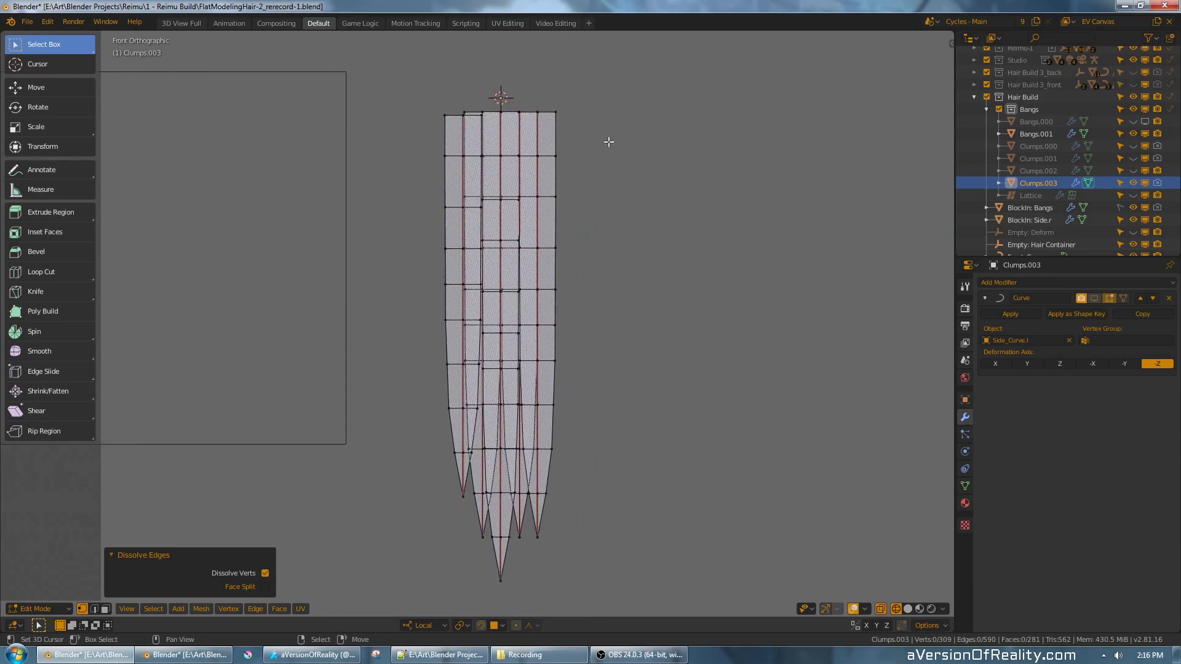
scroll(485, 113, up, 1)
shift+middle_drag(423, 60, 427, 65)
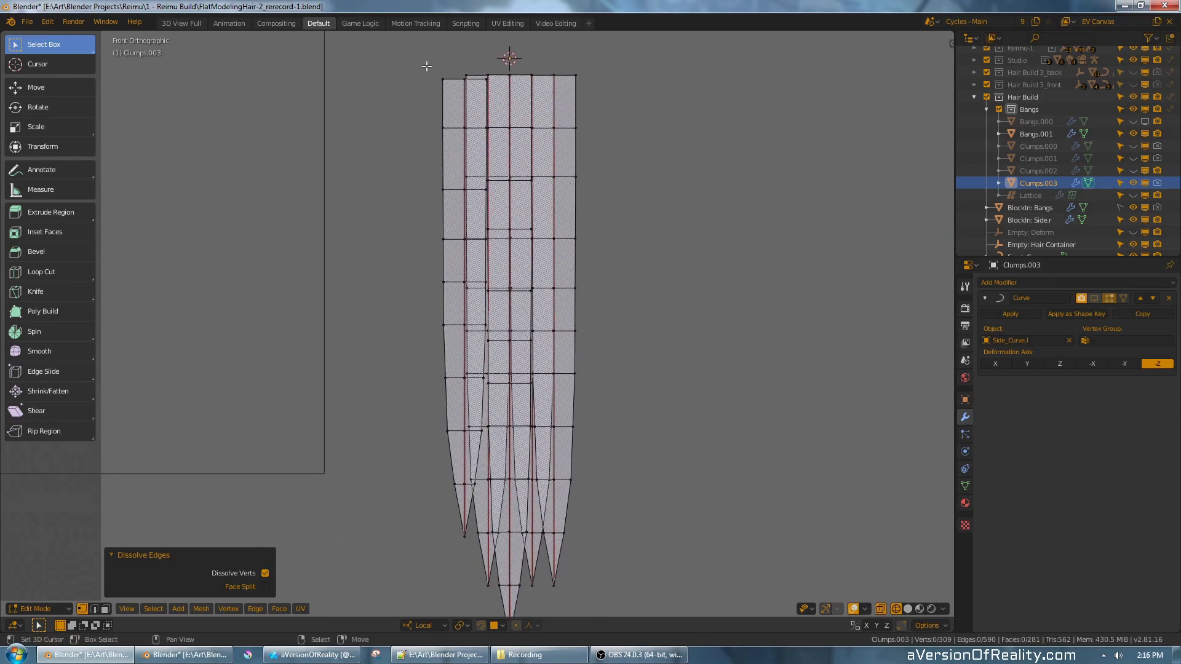
- Flatten the clump's top row of vertices by scaling it to 0 along local Z
key(b)
drag(614, 107, 616, 108)
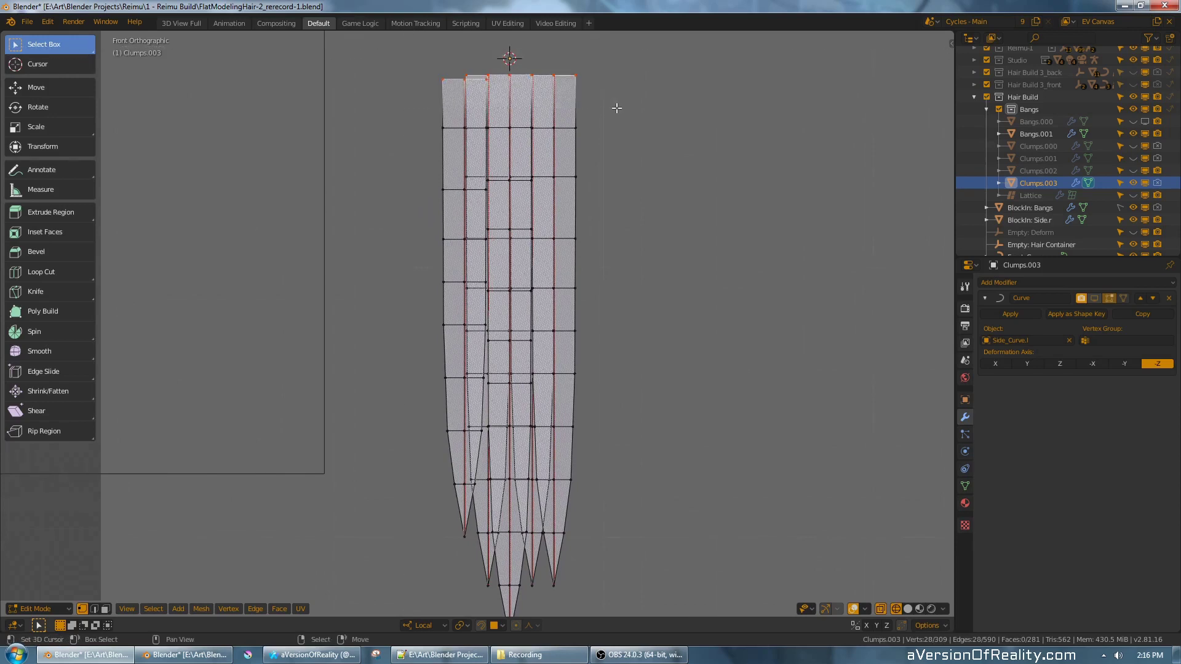
key(period)
click(641, 32)
key(s)
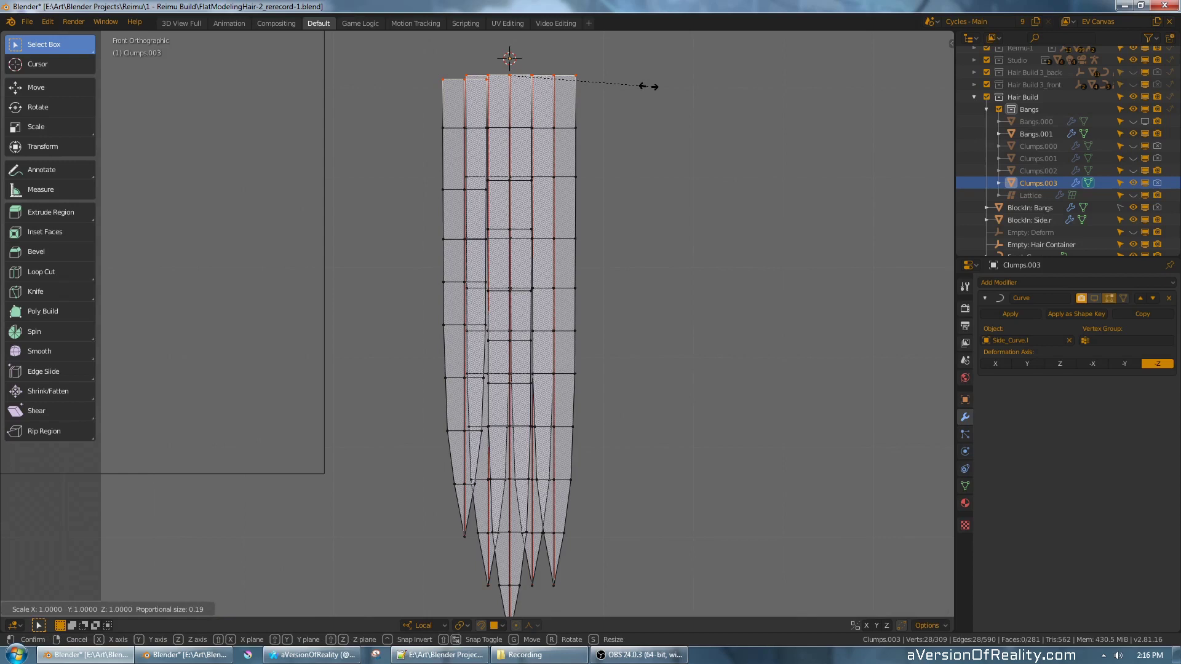
text(z)
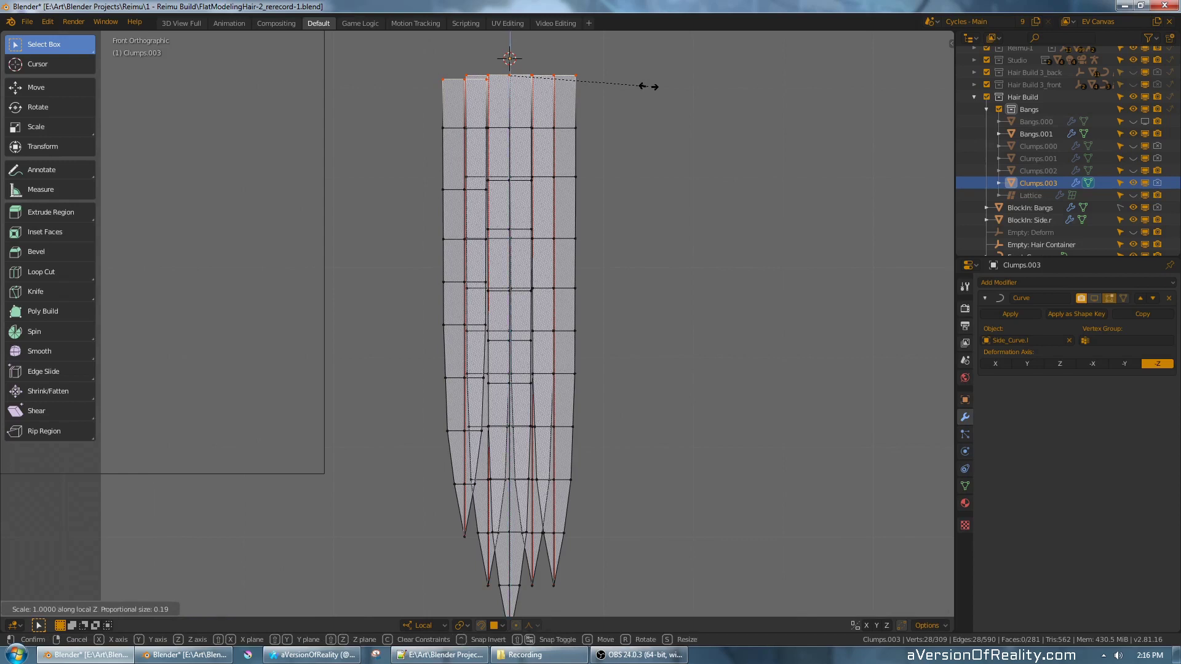
text(0)
key(Return)
- Flatten the second and third rows of vertices from the top, each separately scaled to 0 along local Z
key(alt+a)
key(b)
drag(418, 111, 584, 148)
key(s)
key(z)
key(Return)
key(alt+a)
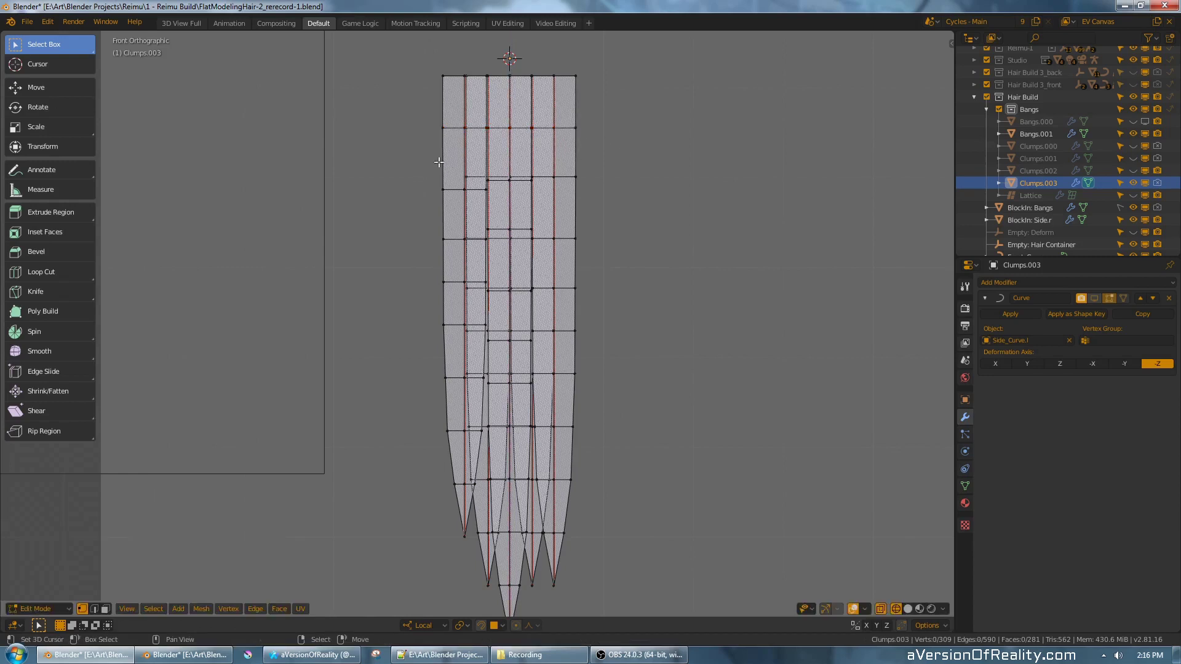
key(b)
drag(427, 164, 585, 220)
text(sz0)
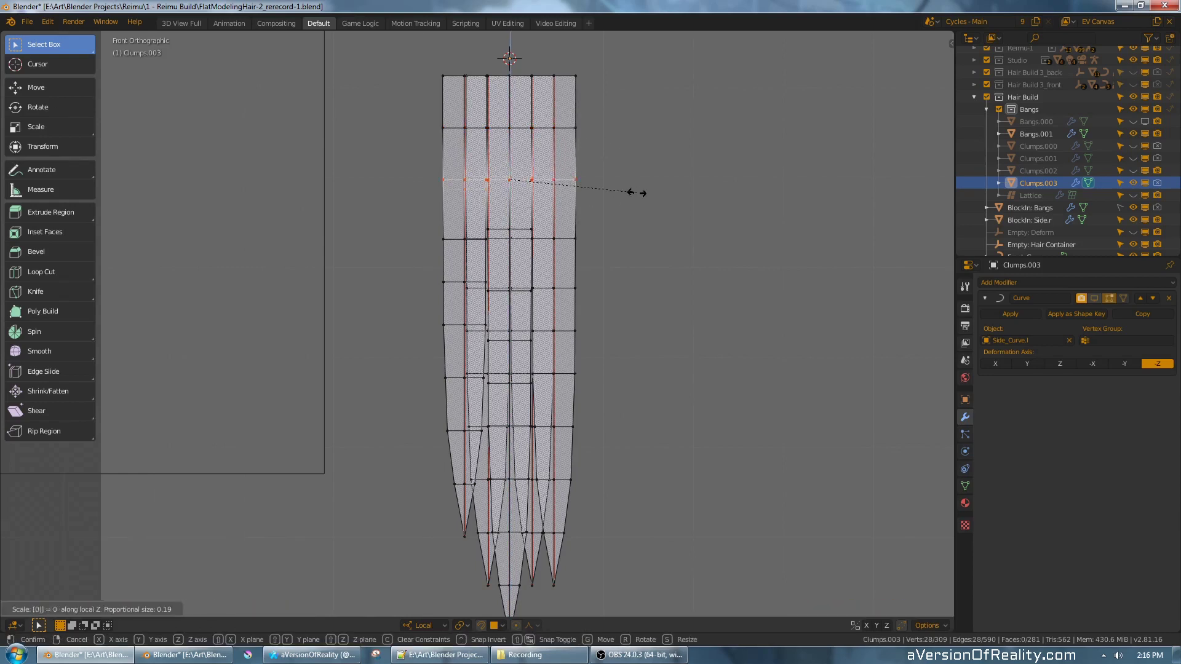
key(Return)
key(alt+a)
- Flatten the fourth and fifth rows of vertices, scaling each row to 0 along local Z
key(b)
drag(418, 216, 607, 254)
text(sz)
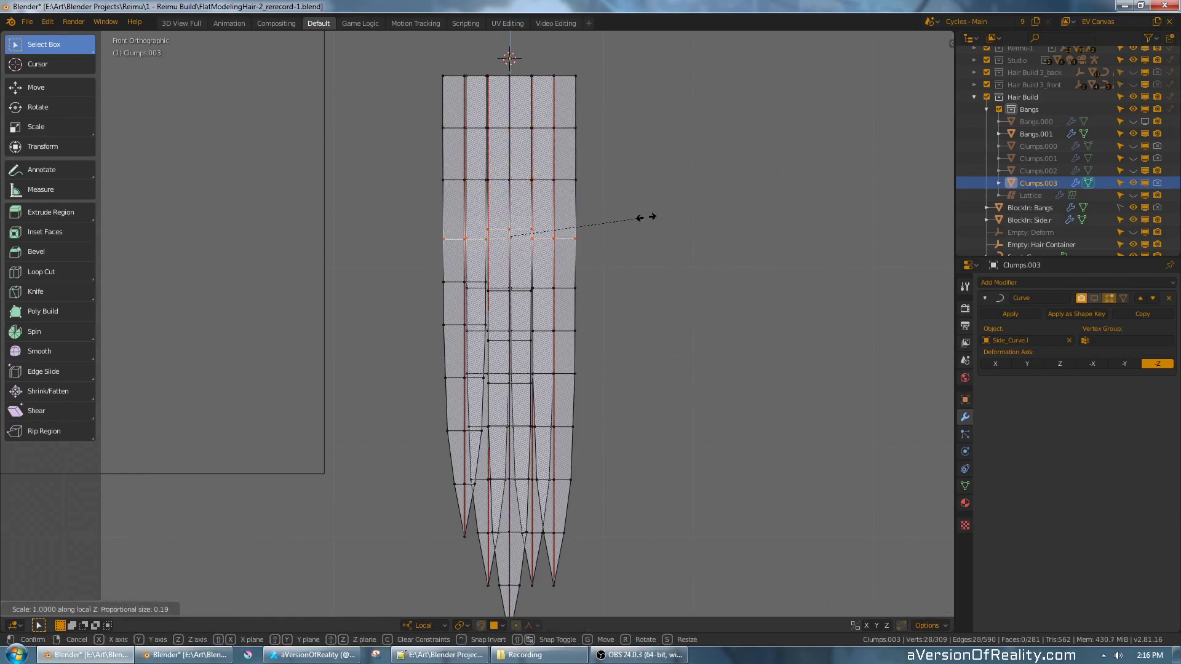
text(0)
key(Return)
key(alt+a)
key(b)
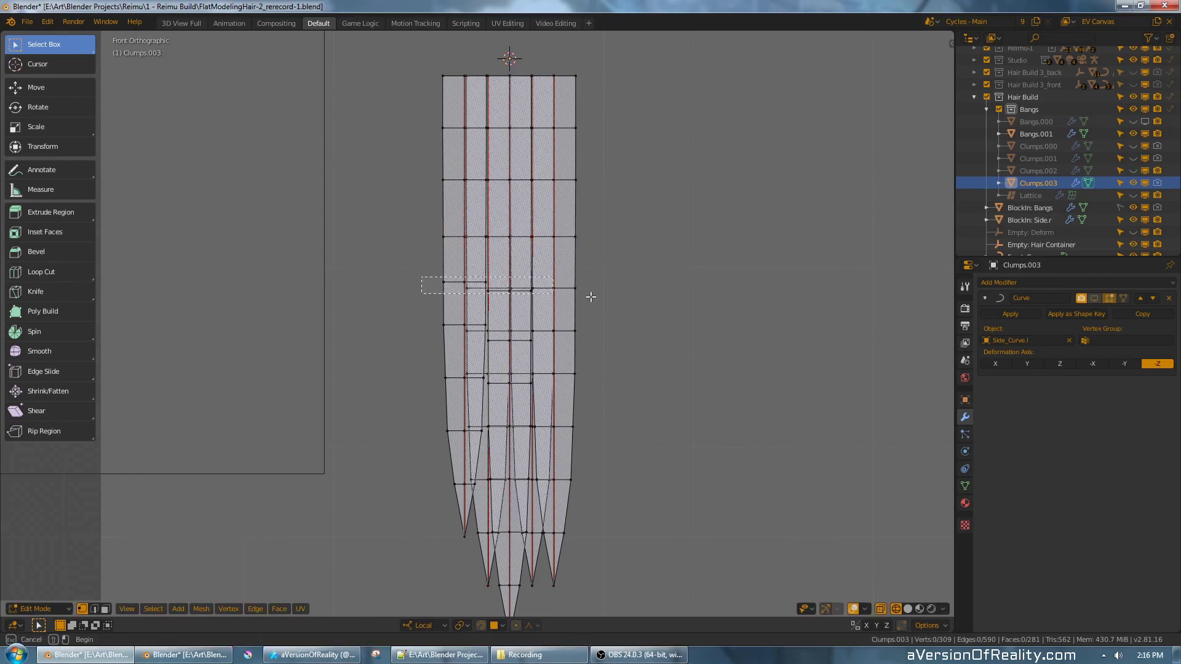
drag(421, 277, 591, 297)
text(sz0)
key(Return)
key(alt+a)
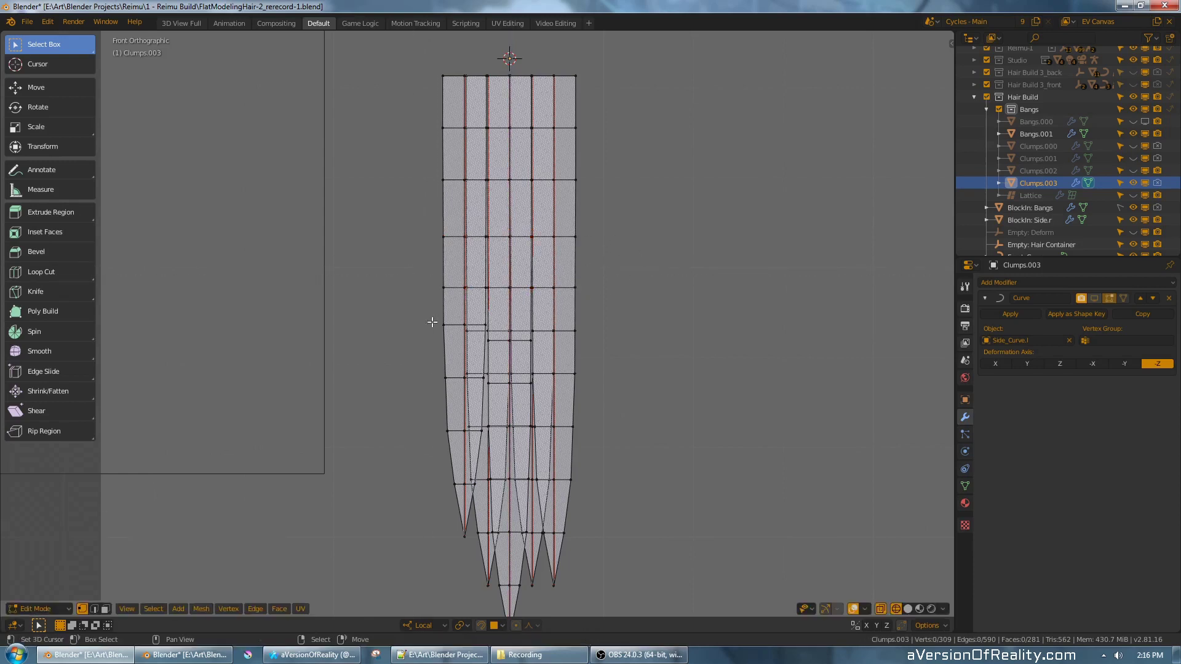
- Flatten the sixth and seventh rows of vertices, scaling each row to 0 along local Z
key(b)
drag(430, 321, 609, 336)
text(sz0)
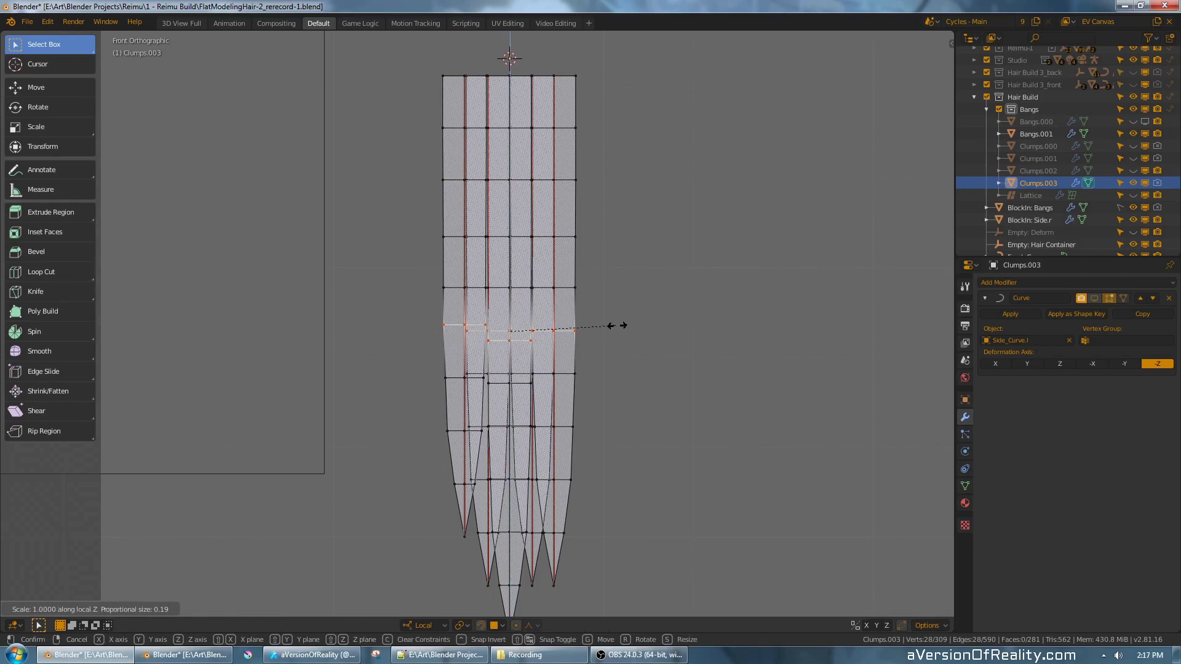
key(Return)
key(alt+a)
key(b)
drag(437, 369, 617, 398)
text(sz0)
key(Return)
key(alt+a)
- Flatten the eighth and ninth rows of vertices, scaling each row to 0 along local Z
key(b)
drag(427, 410, 478, 430)
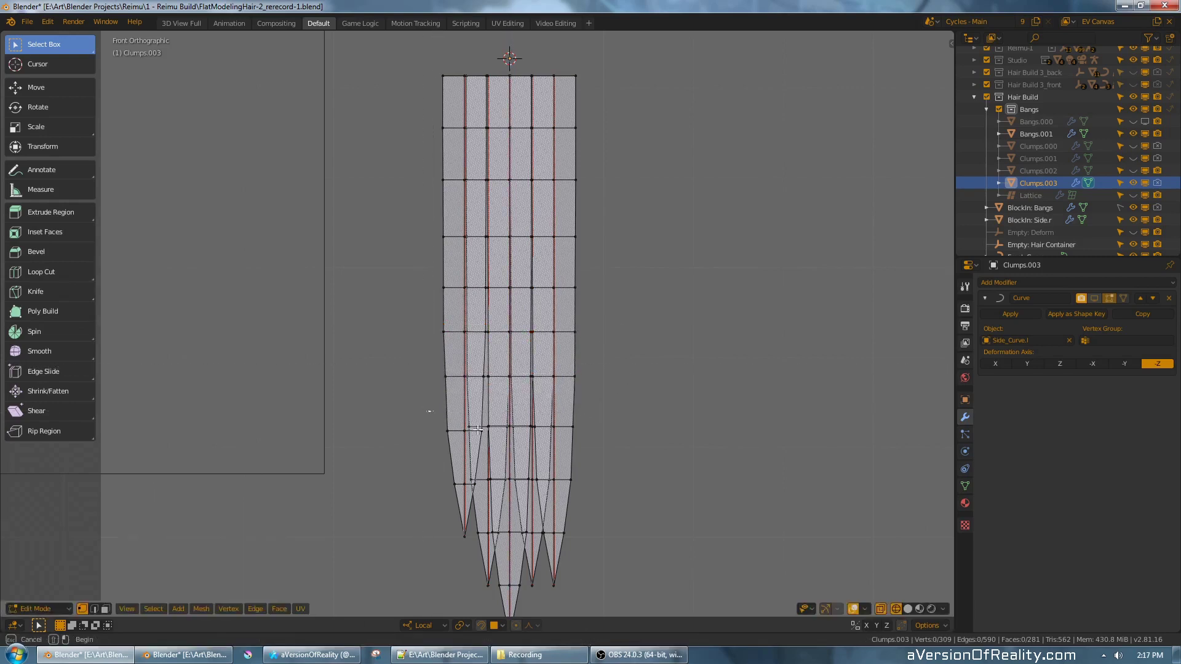
drag(596, 444, 604, 442)
text(sz0)
key(Return)
shift+middle_drag(623, 439, 617, 364)
scroll(617, 362, up, 1)
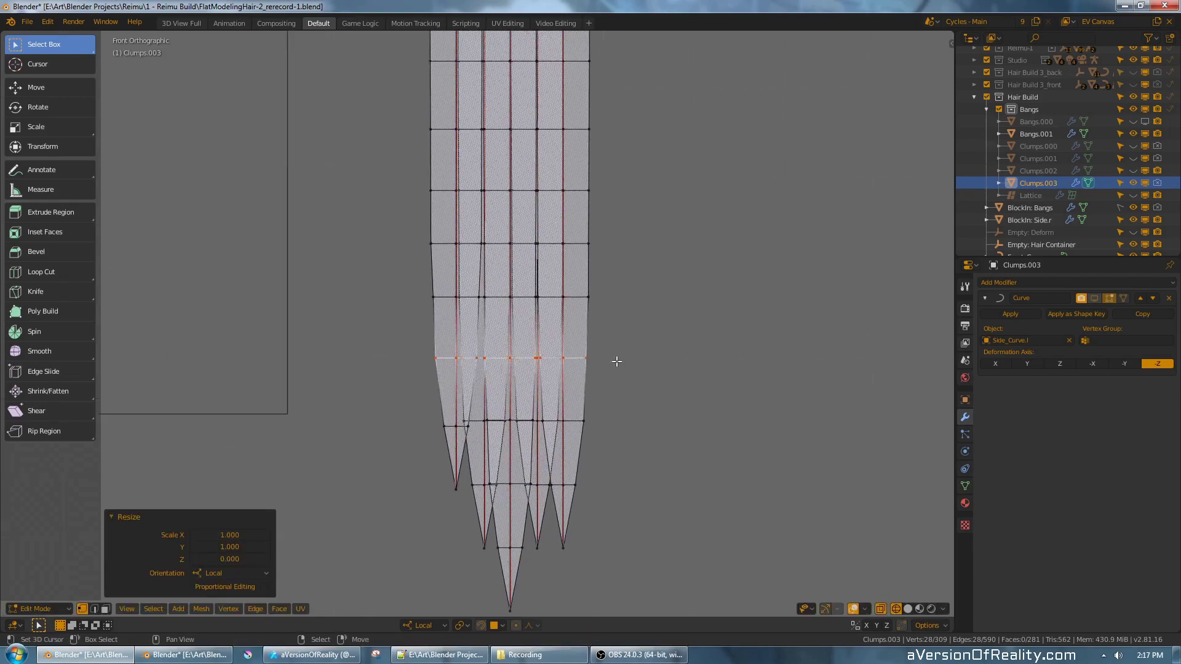
key(alt+a)
key(b)
drag(600, 439, 608, 440)
text(sz0)
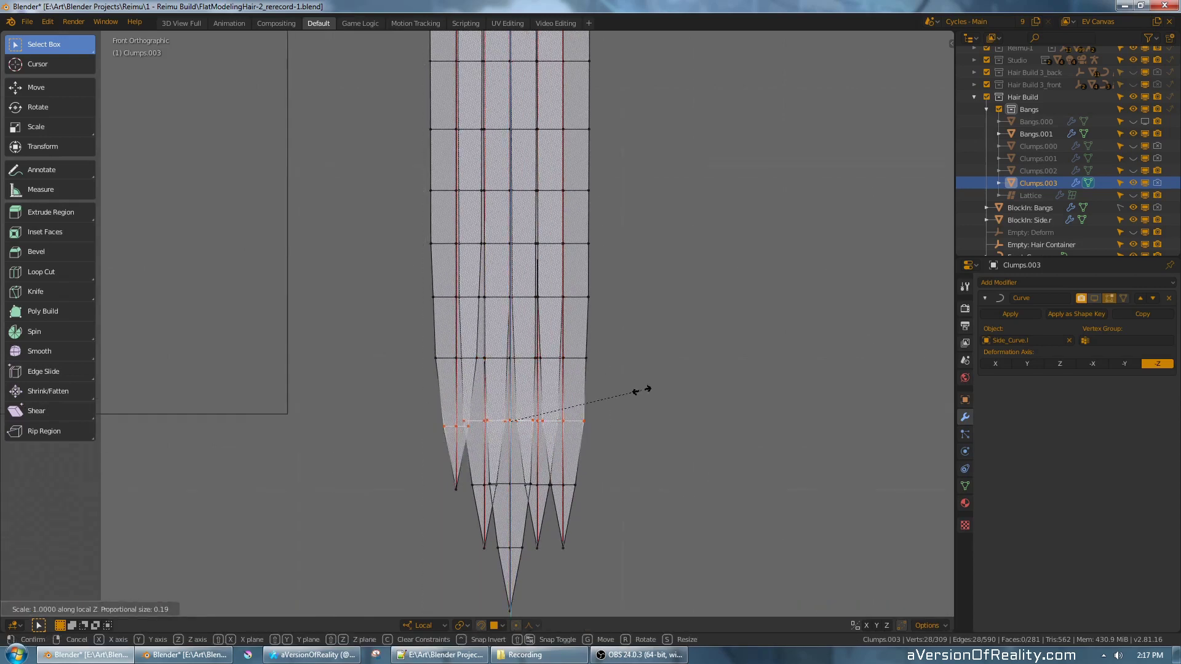
key(Return)
shift+middle_drag(643, 395, 622, 335)
- Flatten the tenth and eleventh rows near the strand tips, scaling each row to 0 along local Z
key(alt+a)
key(b)
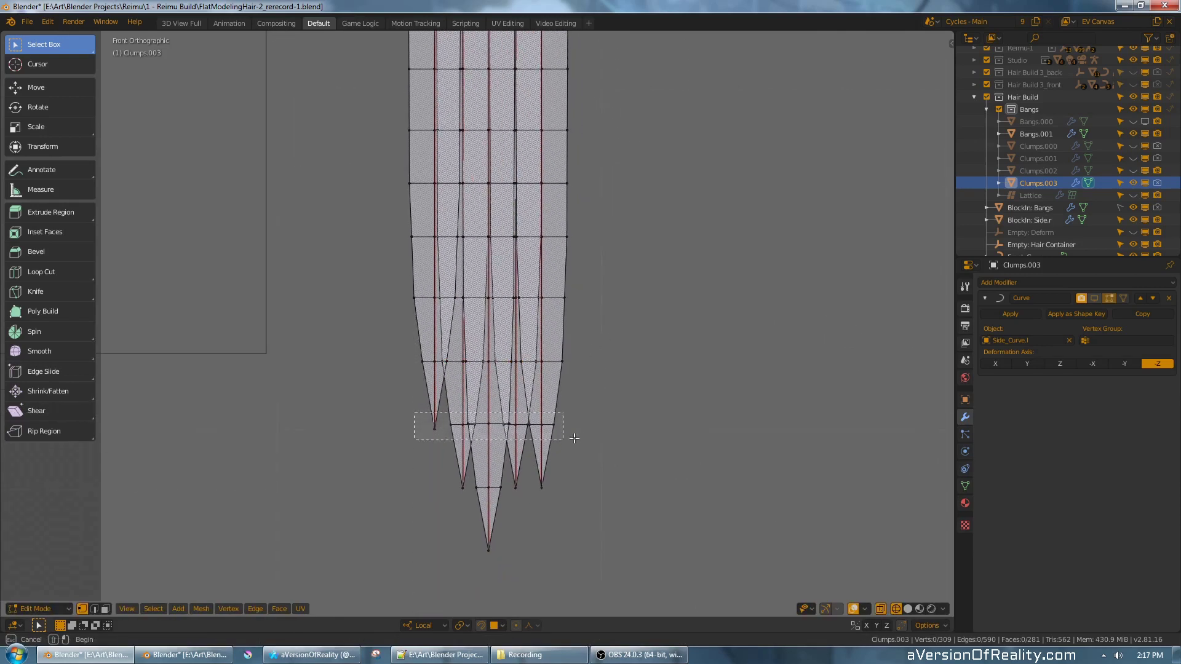
drag(574, 438, 575, 439)
text(sz0)
key(Return)
key(alt+a)
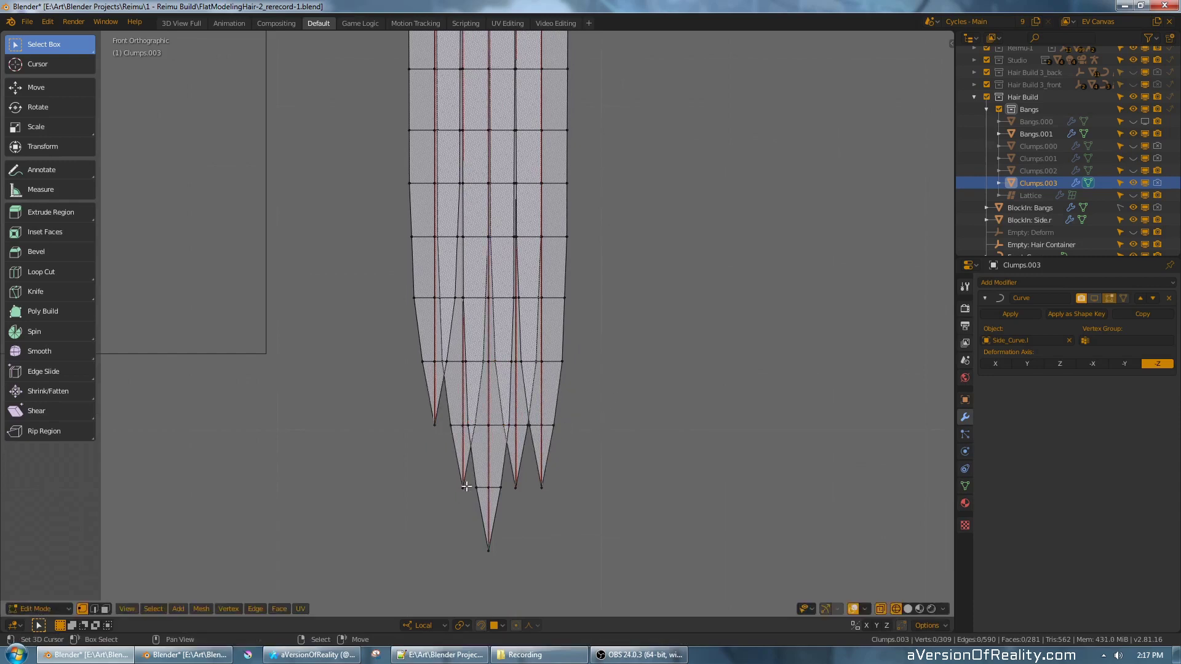
key(b)
drag(438, 473, 588, 496)
text(sz0)
key(Return)
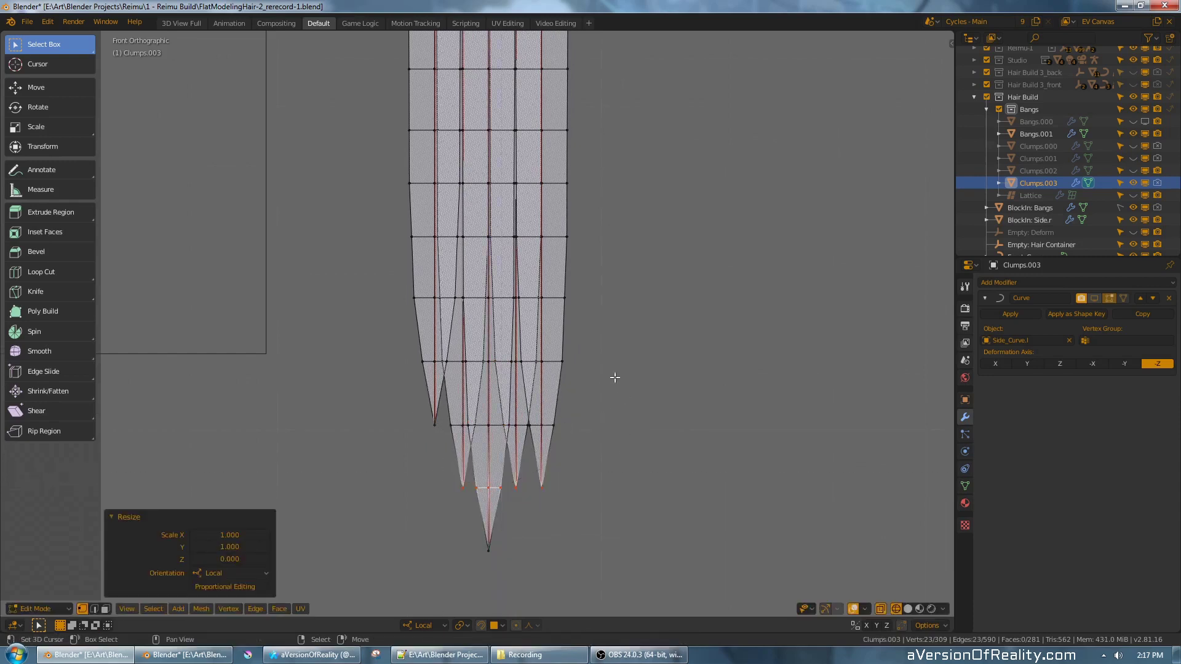
key(alt+a)
- Switch to solid shading and hide the three linked front strands
scroll(654, 330, down, 3)
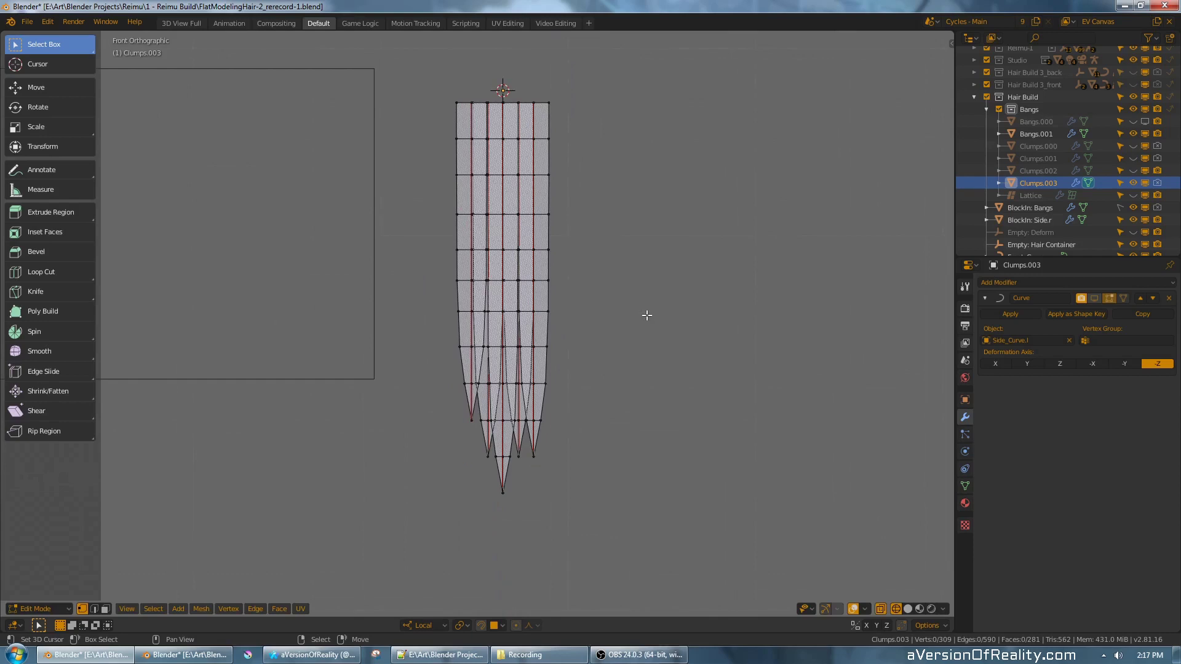
middle_drag(646, 248, 631, 227)
scroll(625, 211, up, 2)
key(z)
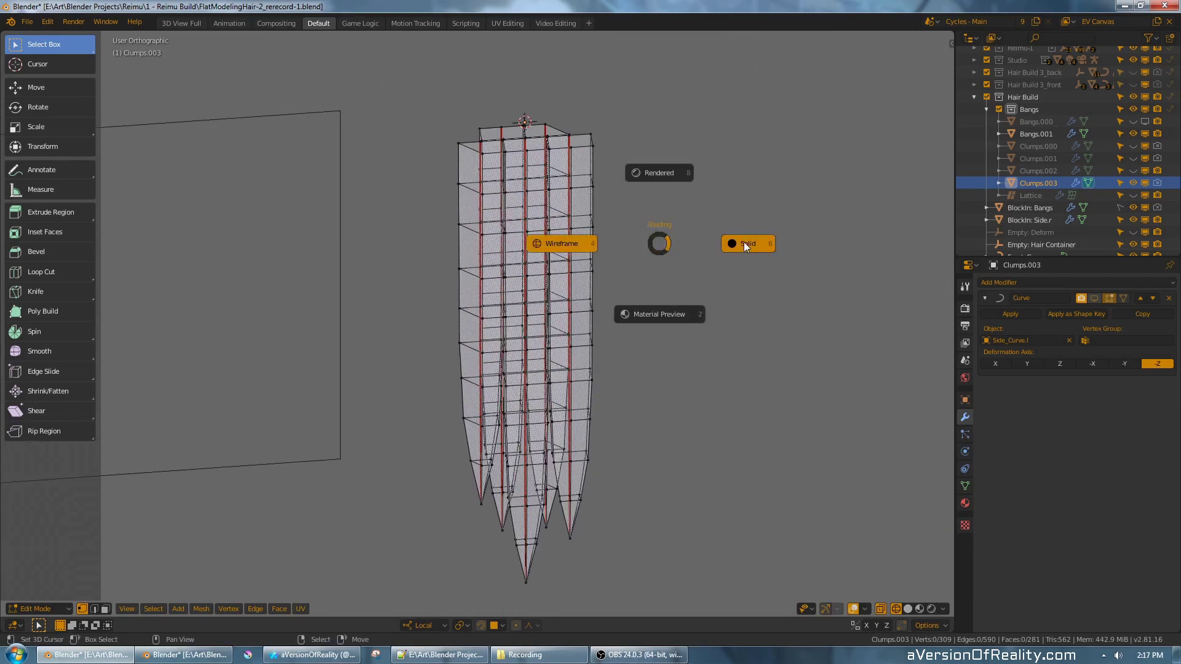
click(744, 242)
key(l)
key(l)
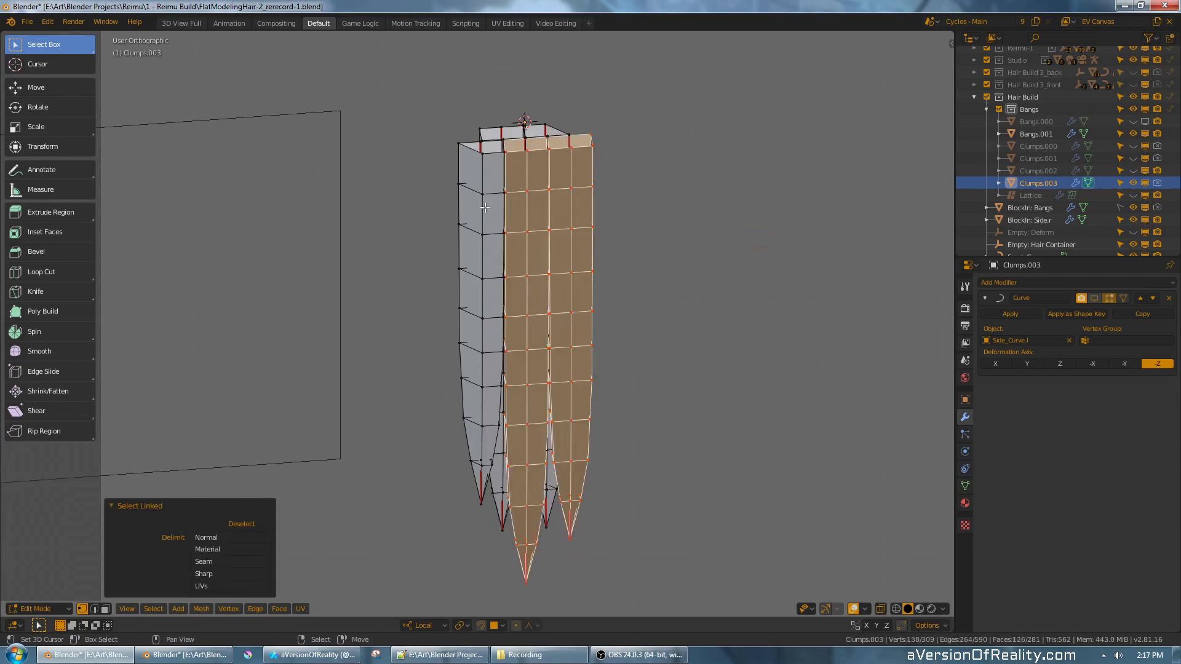
key(l)
key(h)
- Join the two rear strands along their adjoining upper edges in front wireframe view using Bridge Edge Loops with Merge enabled
key(KP_1)
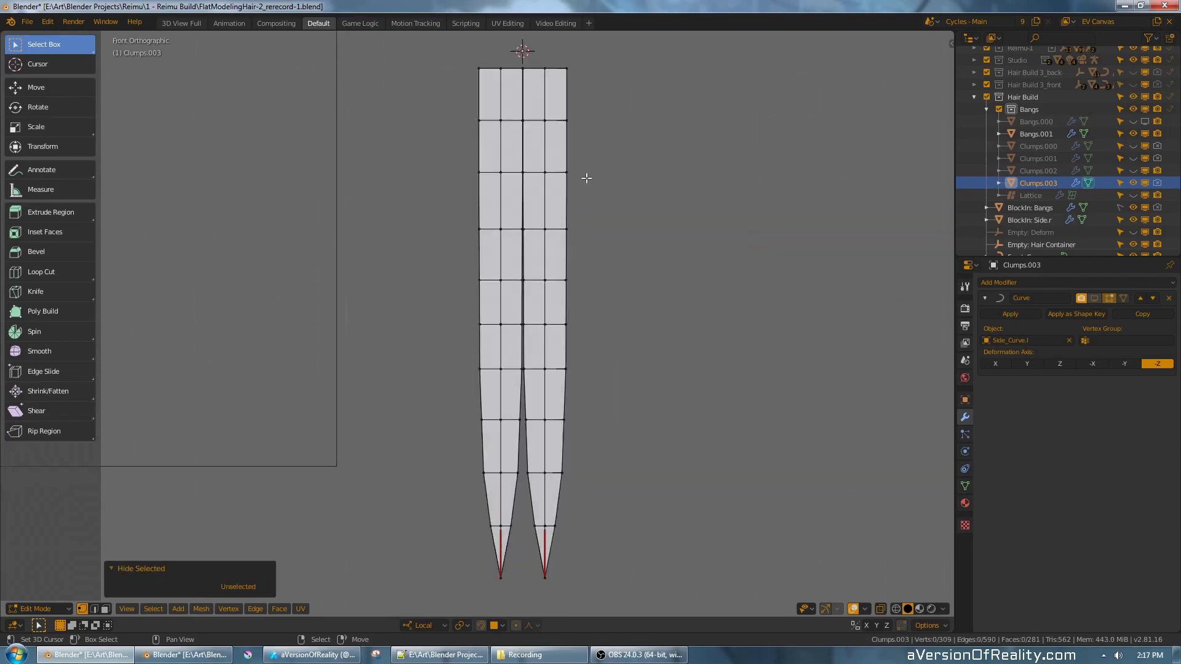
key(z)
click(528, 179)
scroll(518, 133, down, 1)
key(b)
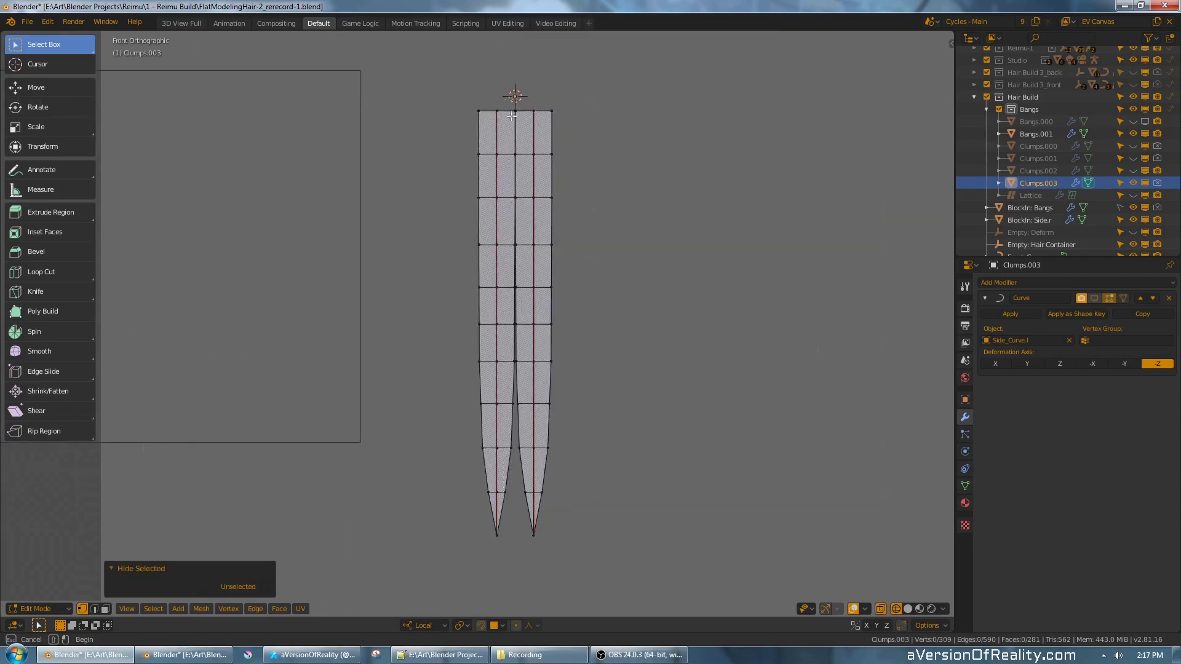
drag(529, 414, 530, 419)
key(F3)
click(695, 335)
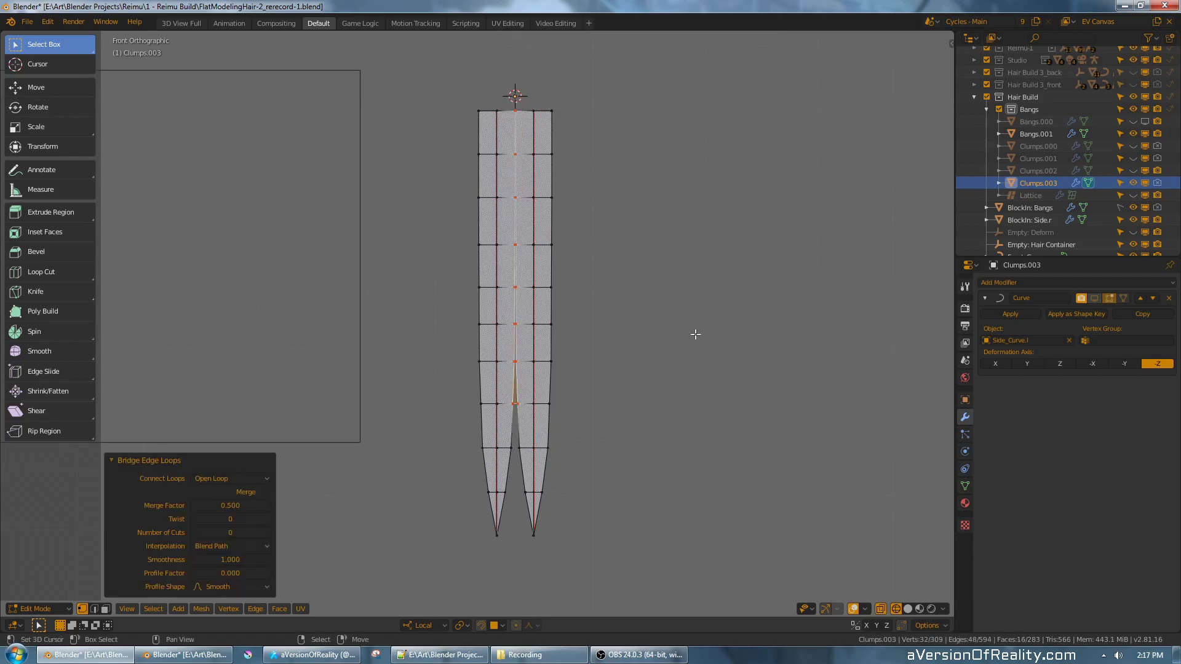
click(268, 493)
key(alt+a)
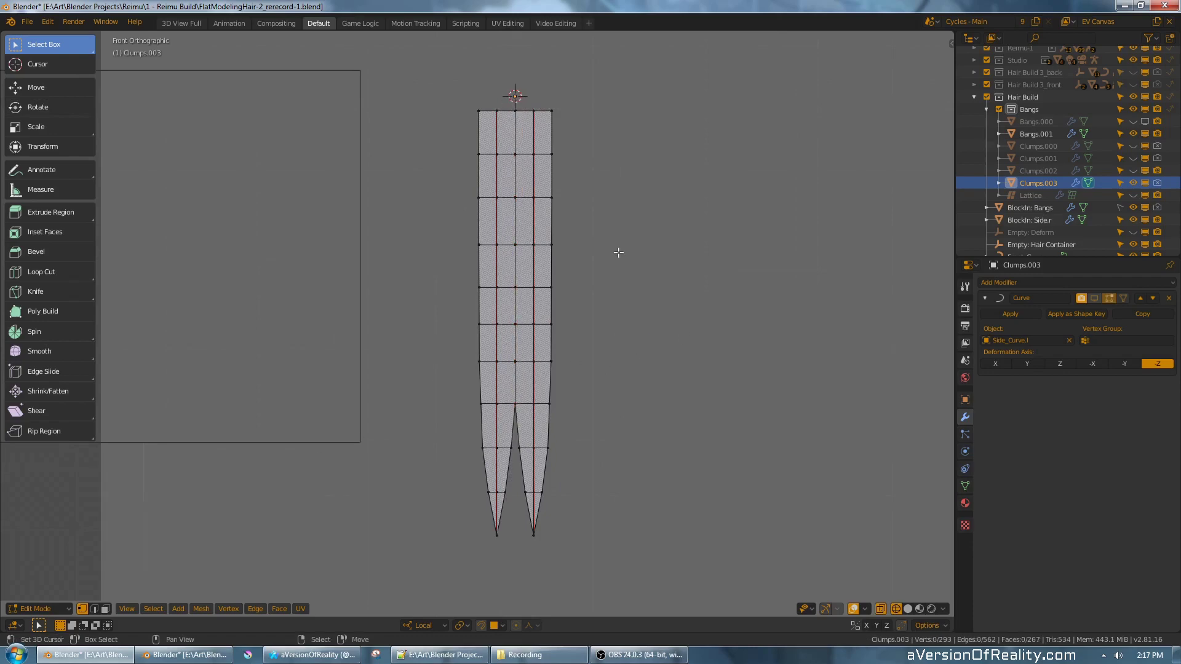
- Reveal the front strands and hide the two joined rear strands instead
key(alt+h)
middle_drag(617, 211, 641, 260)
key(ctrl+i)
key(h)
key(KP_1)
- Merge the left and middle front strands along their adjoining upper edges with Bridge Edge Loops
key(b)
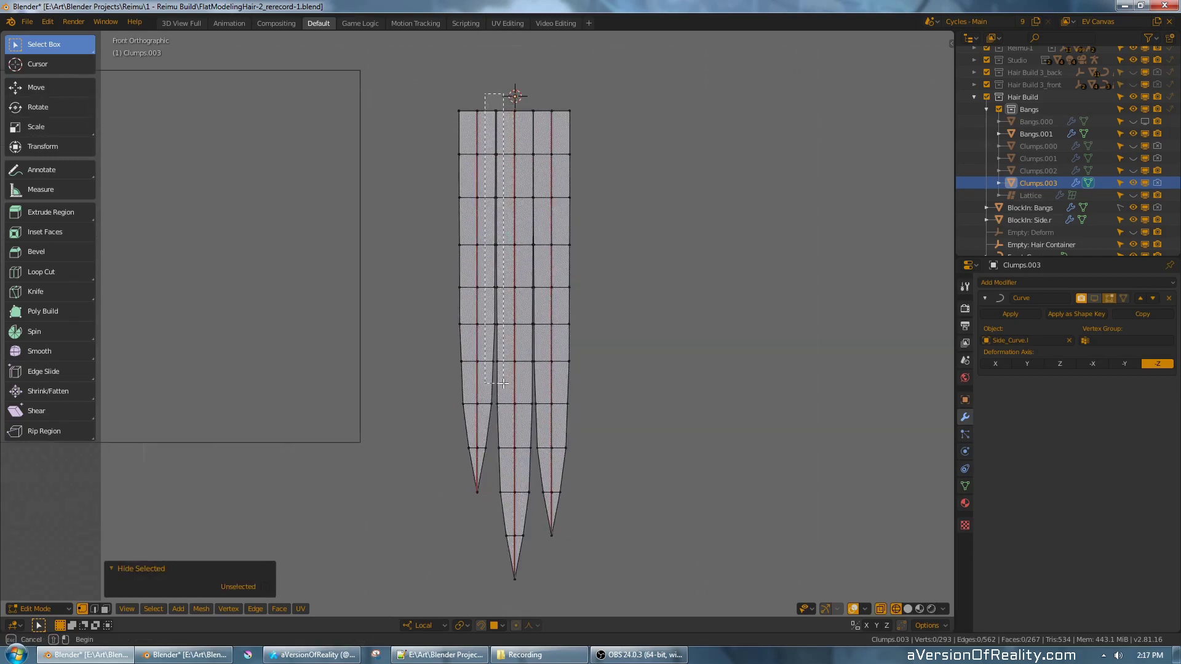
drag(503, 384, 504, 386)
key(F3)
key(Return)
key(alt+a)
- Merge the middle and right front strands along their adjoining edges with Bridge Edge Loops
key(b)
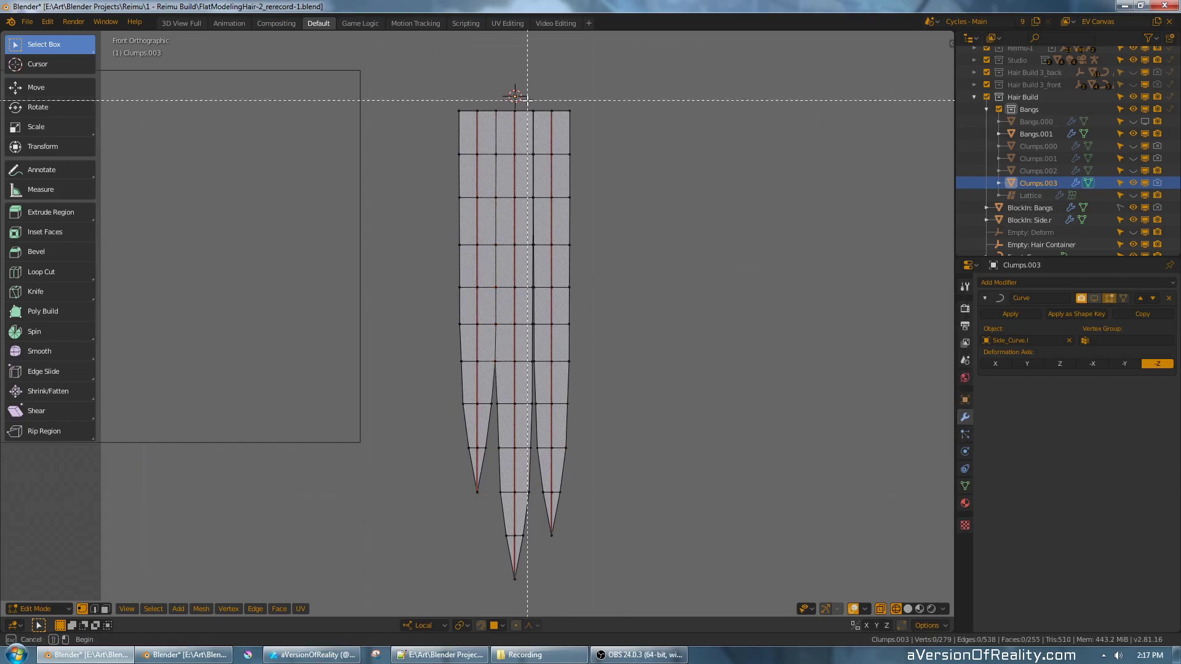
drag(544, 460, 544, 460)
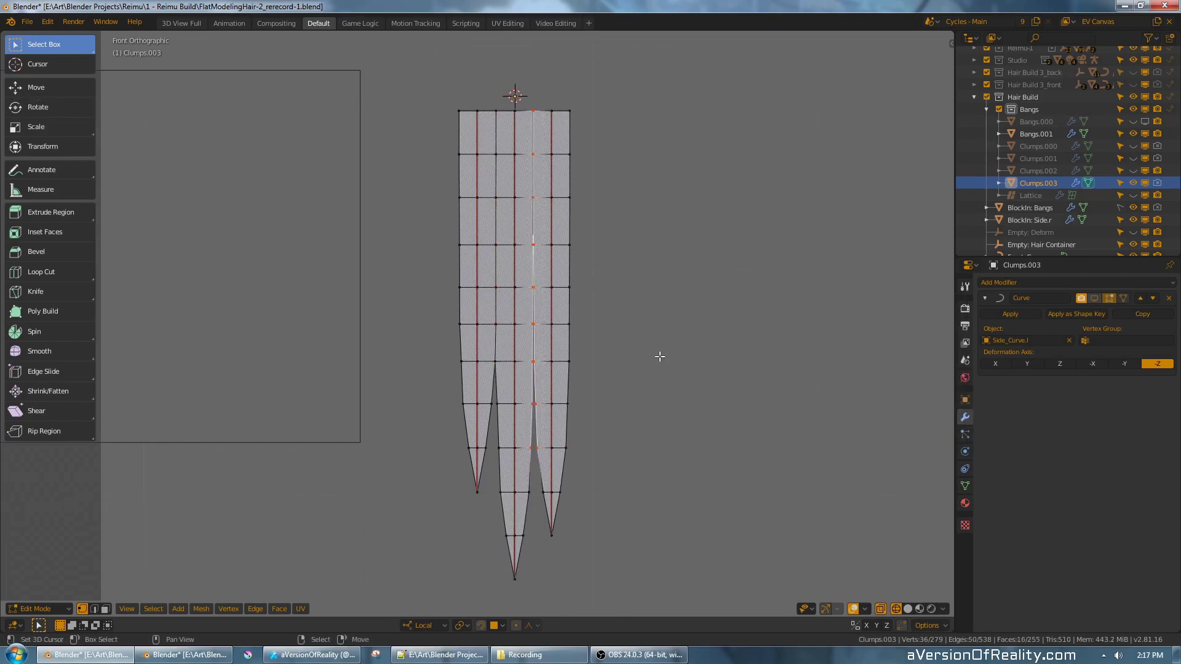
key(F3)
key(Return)
key(alt+a)
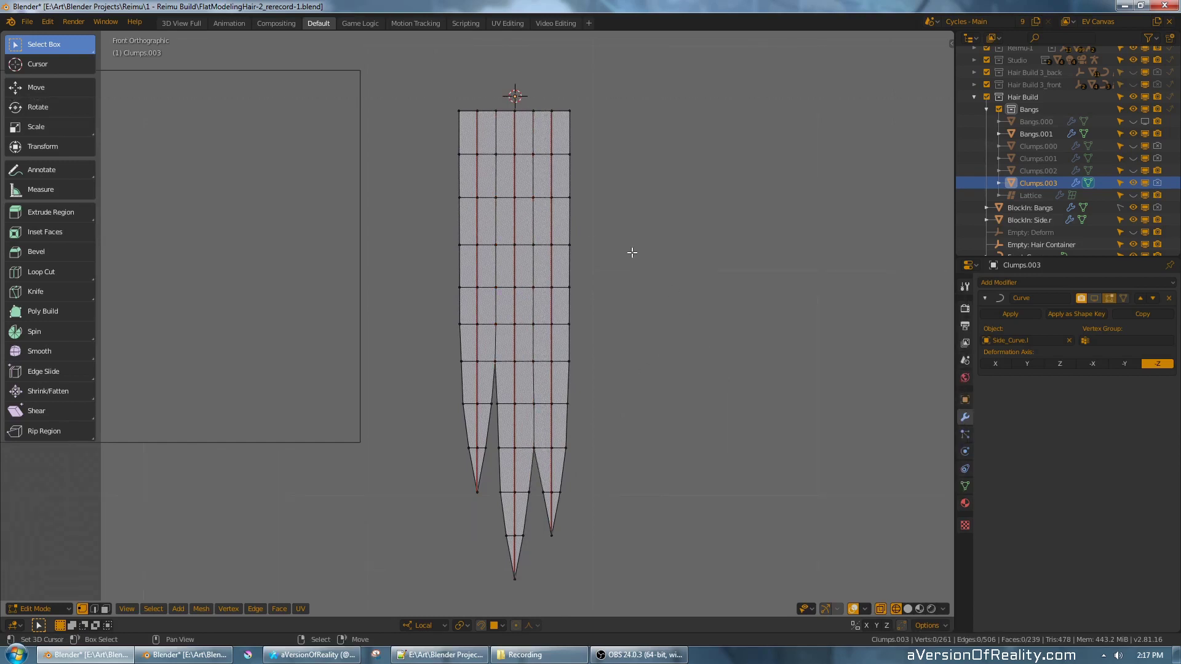
- Reveal all hidden geometry, return to solid shading and clear the selection
scroll(631, 252, up, 1)
mouse_move(631, 323)
shift+middle_down()
mouse_move(615, 216)
mouse_move(592, 210)
mouse_move(634, 253)
shift+middle_up()
key(alt+h)
scroll(632, 250, down, 2)
key(z)
click(665, 254)
mouse_move(640, 204)
middle_down()
mouse_move(689, 272)
mouse_move(680, 179)
mouse_move(531, 236)
middle_up()
key(alt+a)
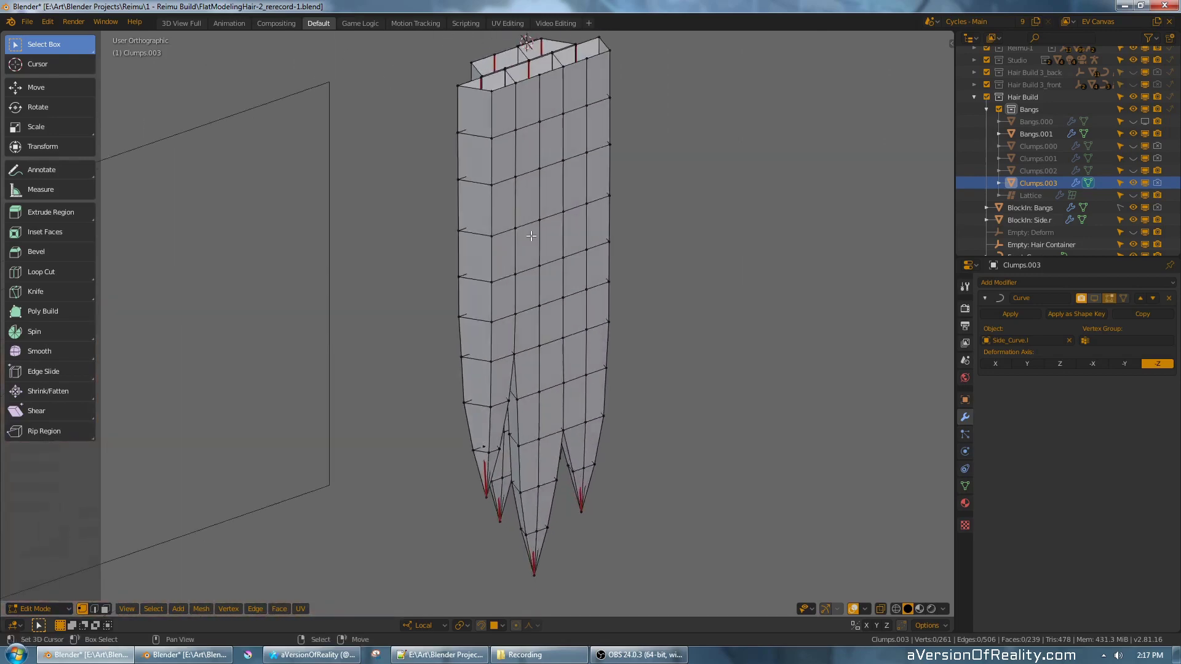
- Enable the Curve modifier's viewport display and examine the curved clump on the head in Object Mode
scroll(531, 237, down, 3)
click(1095, 298)
scroll(409, 283, down, 4)
scroll(619, 250, up, 2)
shift+middle_drag(409, 283, 448, 232)
key(Tab)
shift+middle_drag(398, 172, 594, 205)
scroll(335, 312, up, 3)
shift+middle_drag(335, 312, 460, 257)
scroll(503, 231, down, 1)
middle_drag(503, 232, 445, 226)
- Return to Edit Mode and turn off the Curve modifier's viewport display to show the flat clump
key(Tab)
key(KP_1)
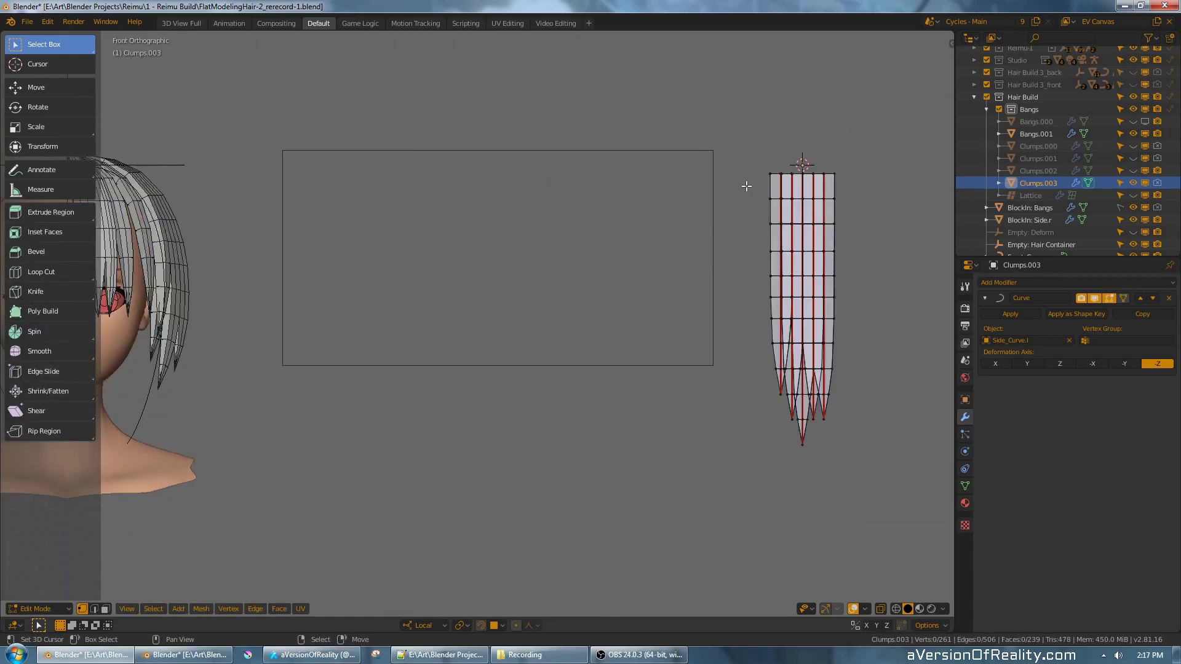
middle_drag(802, 248, 448, 188)
scroll(449, 188, up, 4)
shift+middle_drag(581, 129, 622, 228)
middle_drag(589, 154, 615, 174)
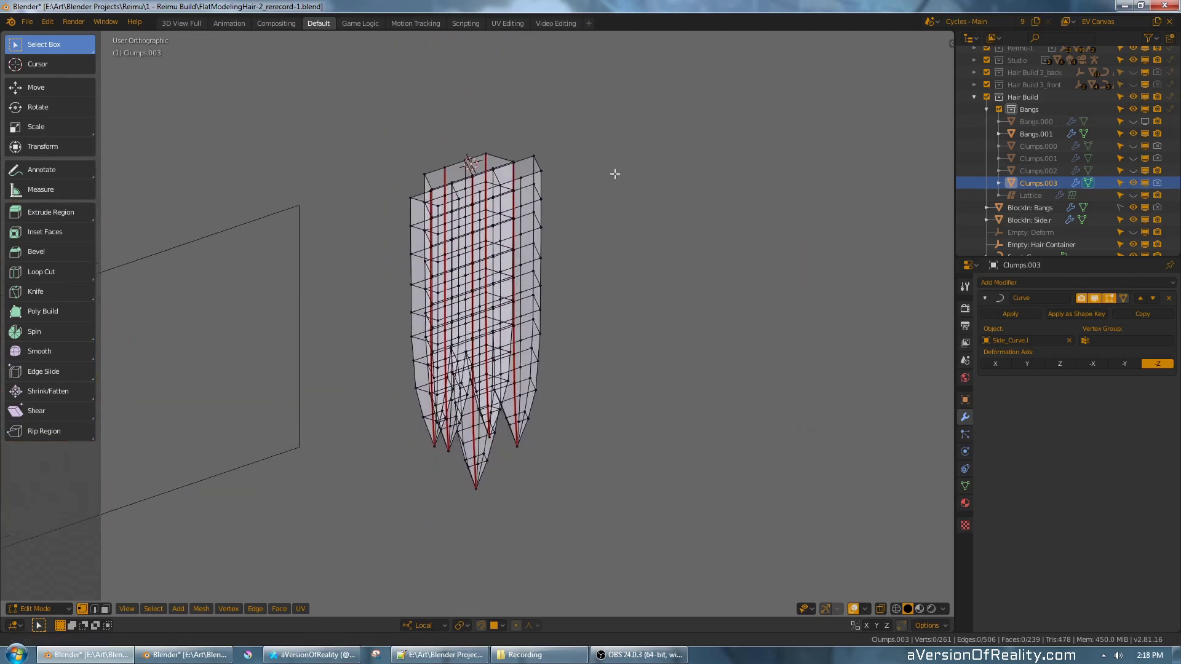
scroll(617, 176, up, 2)
click(1096, 298)
key(2)
middle_drag(567, 123, 601, 216)
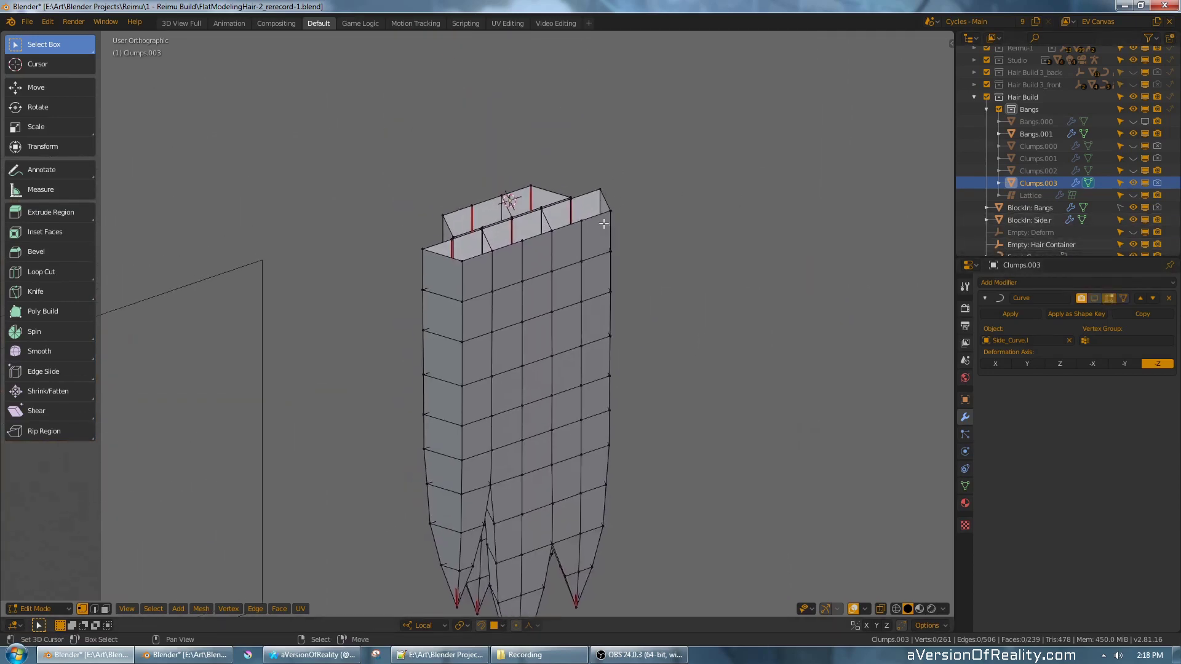
- Delete the leftover cross edges spanning the inside of the clump's open top, removing edges only
scroll(601, 215, up, 2)
shift+middle_drag(588, 141, 624, 177)
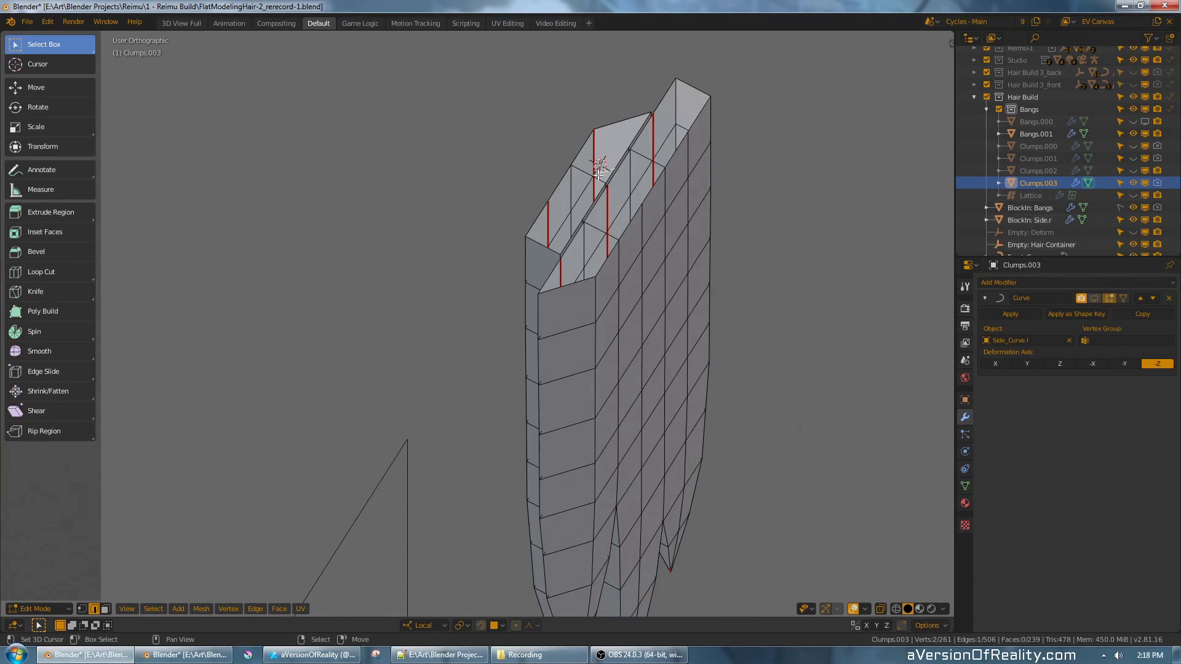
key(KP_Decimal)
scroll(595, 175, down, 7)
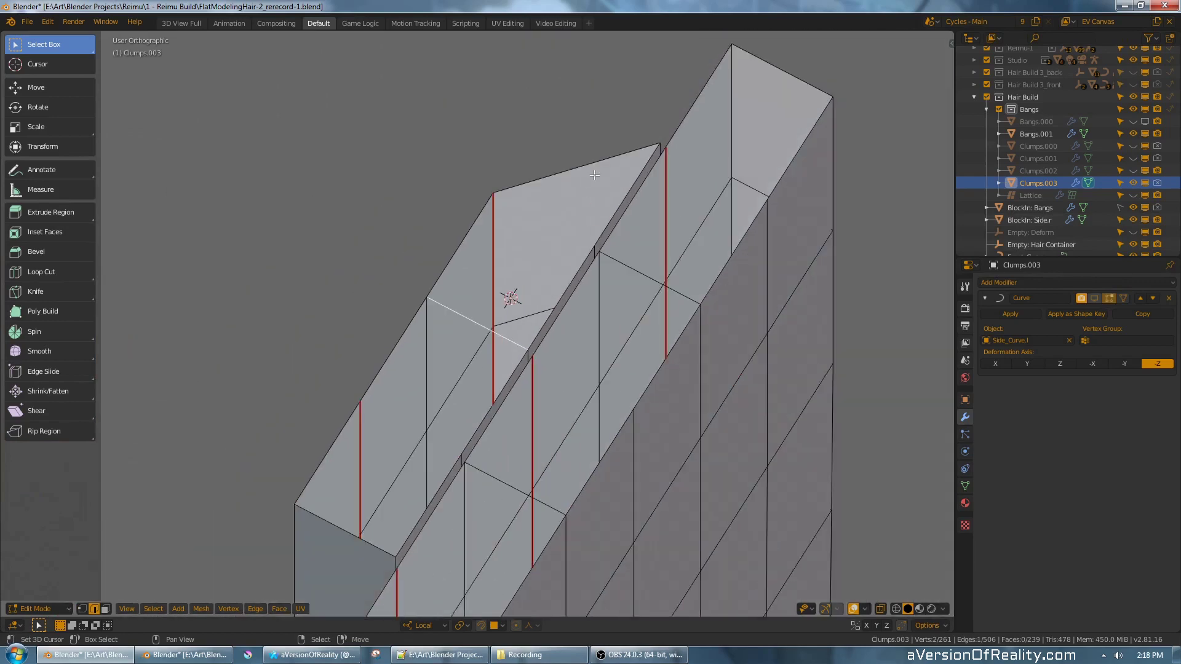
shift+right_click(497, 484)
key(x)
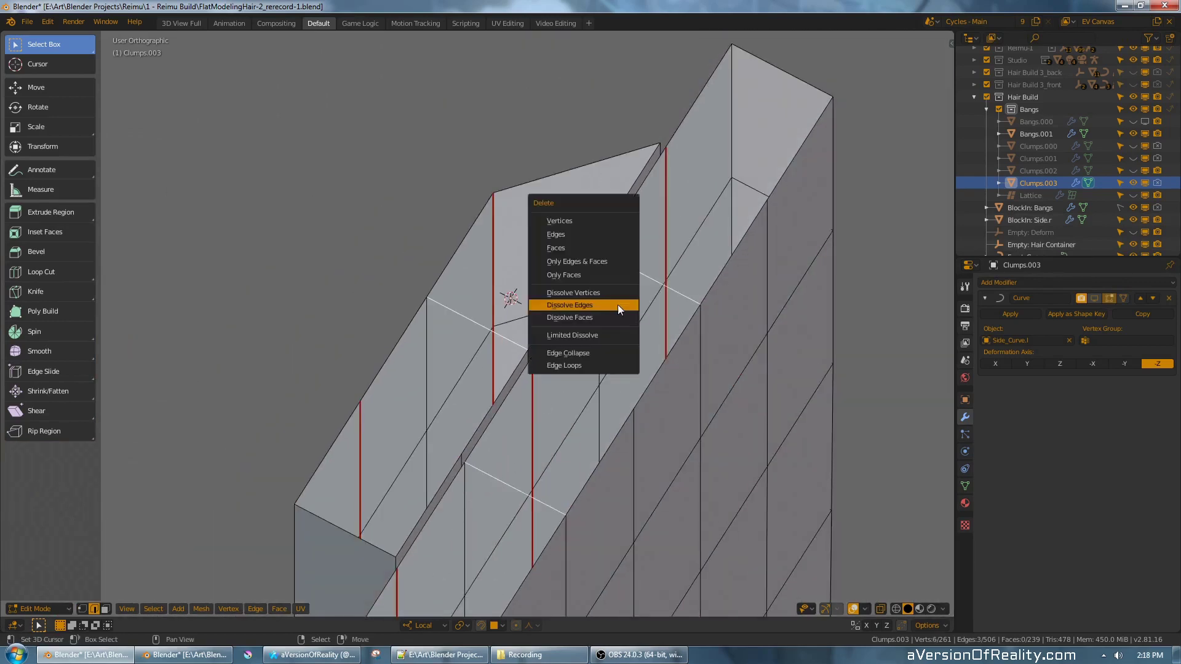
click(589, 232)
- Return to vertex selection and inspect the clump's inner and rear faces in wireframe and solid shading
scroll(589, 232, down, 3)
scroll(590, 232, down, 2)
shift+middle_drag(633, 305, 556, 263)
key(1)
scroll(556, 264, down, 2)
mouse_move(609, 362)
shift+middle_down()
mouse_move(568, 189)
mouse_move(522, 247)
shift+middle_up()
key(z)
click(522, 190)
mouse_move(522, 246)
middle_down()
mouse_move(578, 232)
mouse_move(658, 239)
mouse_move(677, 283)
mouse_move(698, 292)
middle_up()
mouse_move(582, 400)
shift+middle_down()
mouse_move(593, 237)
mouse_move(625, 238)
shift+middle_up()
key(z)
click(672, 238)
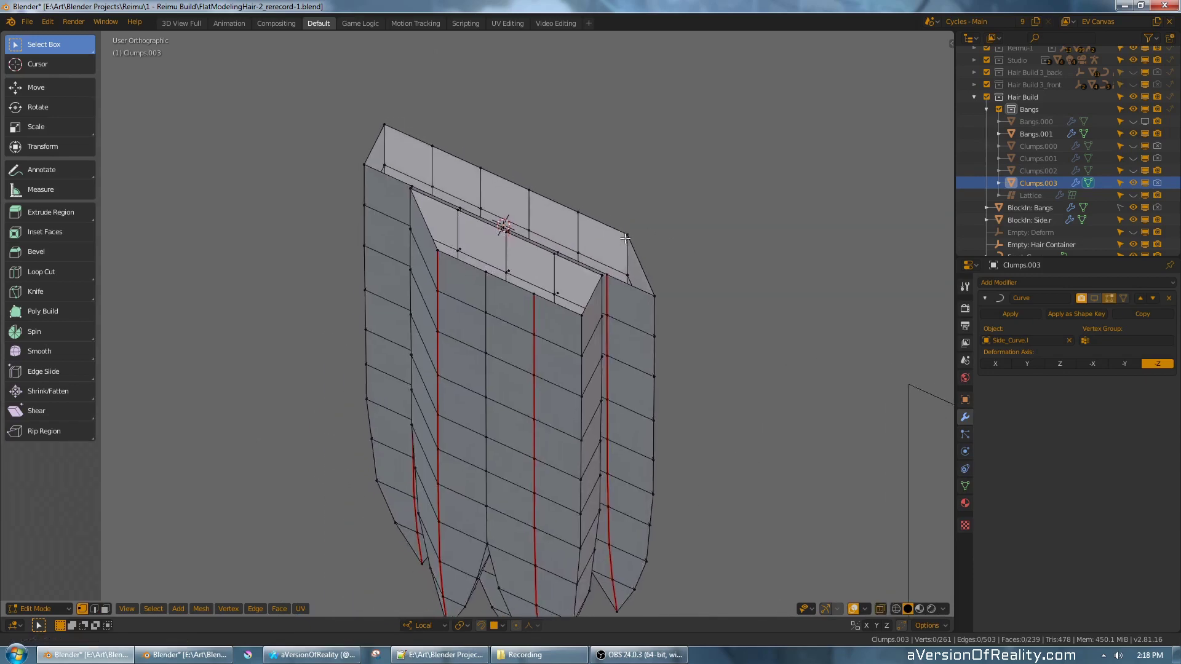
- Select all the vertical loops of the rear layer's inner wall, including both of its side edges
scroll(462, 219, up, 3)
alt+shift+right_click(557, 241)
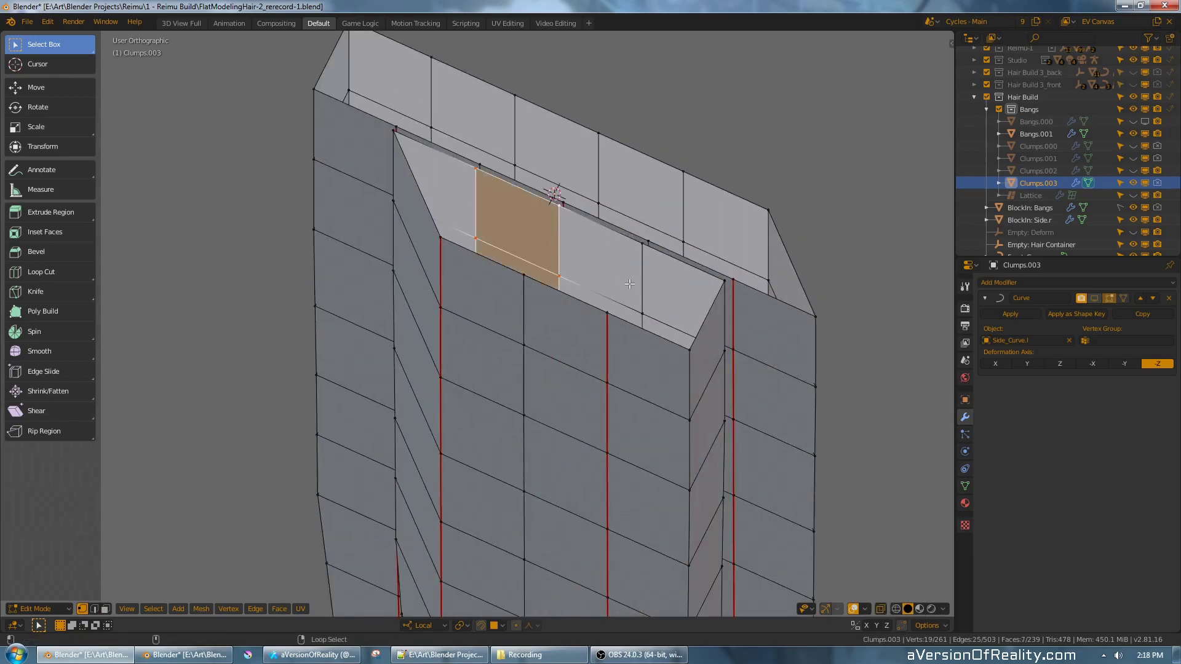
alt+shift+right_click(637, 283)
alt+shift+right_click(723, 304)
alt+shift+right_click(390, 169)
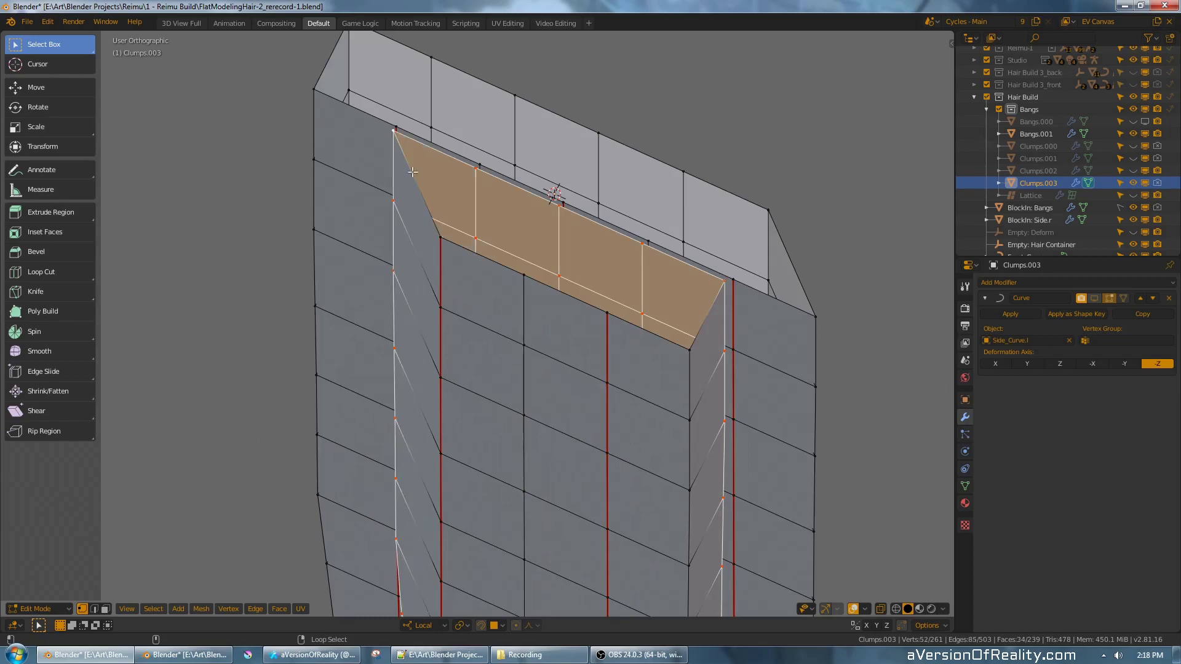
middle_drag(609, 175, 385, 191)
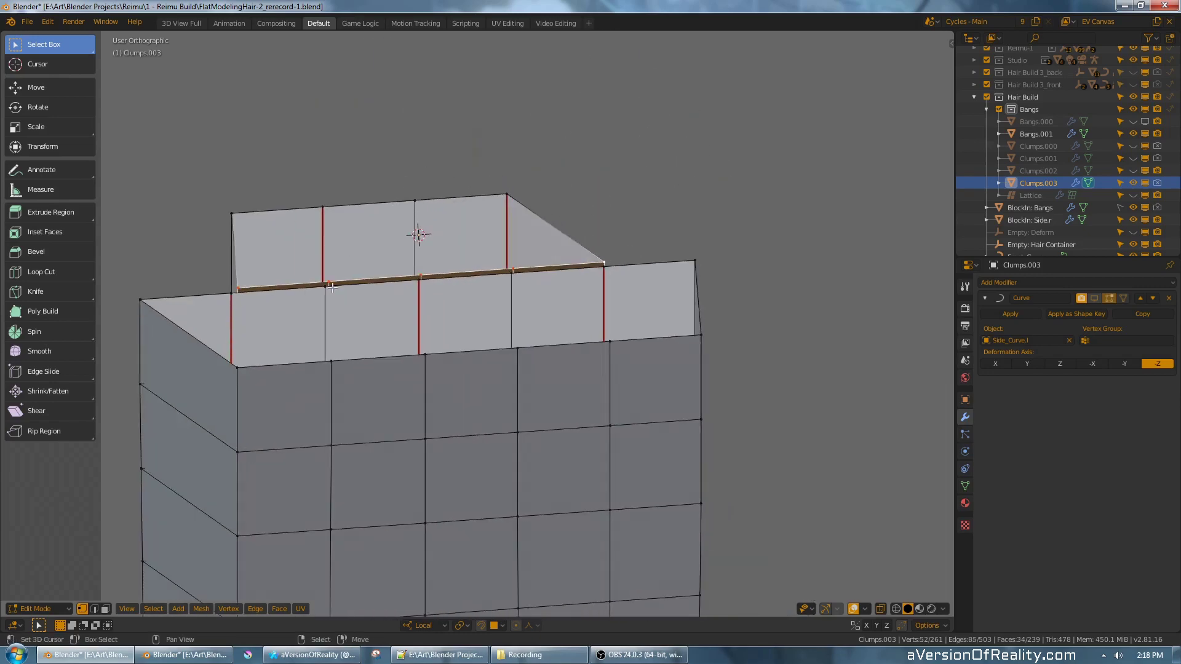
- Add the vertical loops of the front layer's facing inner wall to the selection
alt+shift+right_click(235, 330)
alt+shift+right_click(327, 327)
alt+shift+right_click(422, 319)
alt+shift+right_click(516, 309)
alt+shift+right_click(602, 311)
scroll(602, 312, down, 4)
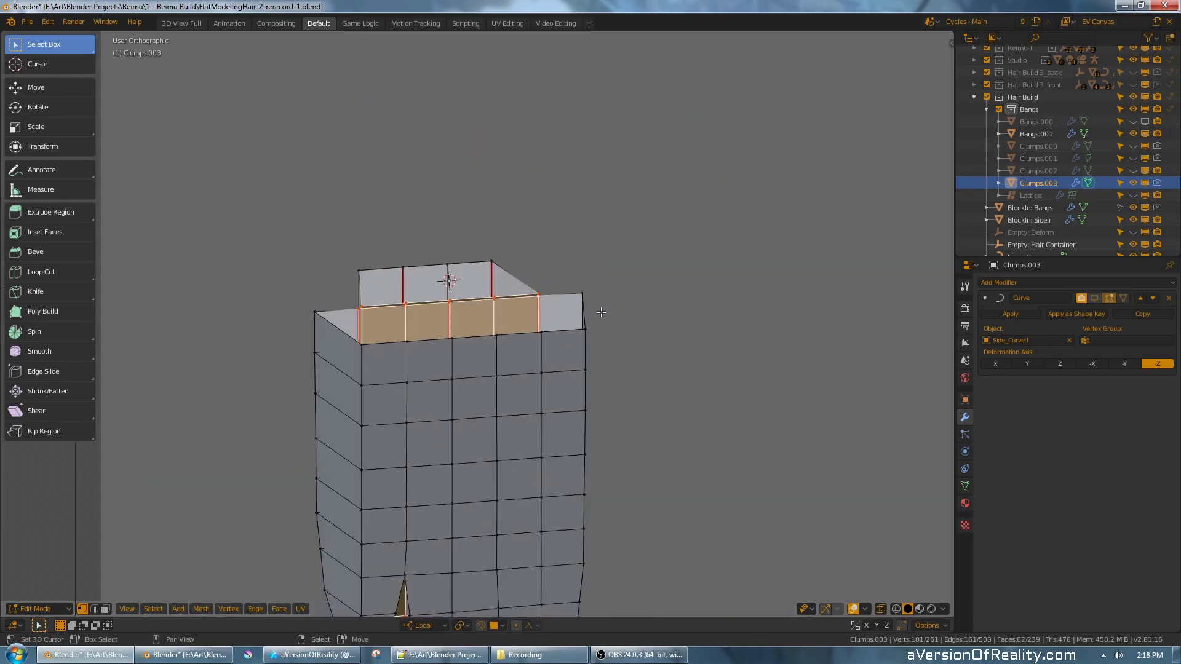
- In front wireframe view, deselect the lower strand tips so only the upper part of the facing walls stays selected
shift+middle_drag(625, 422, 633, 190)
key(KP_1)
key(z)
click(517, 188)
scroll(494, 187, down, 3)
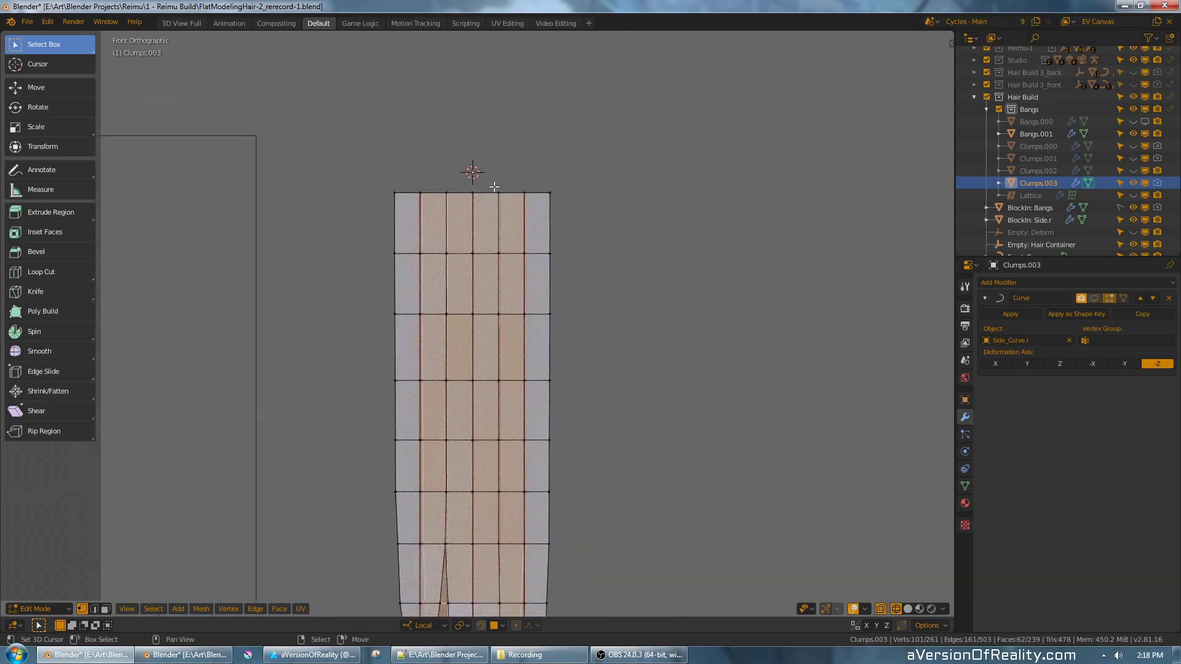
shift+middle_drag(588, 399, 566, 122)
key(c)
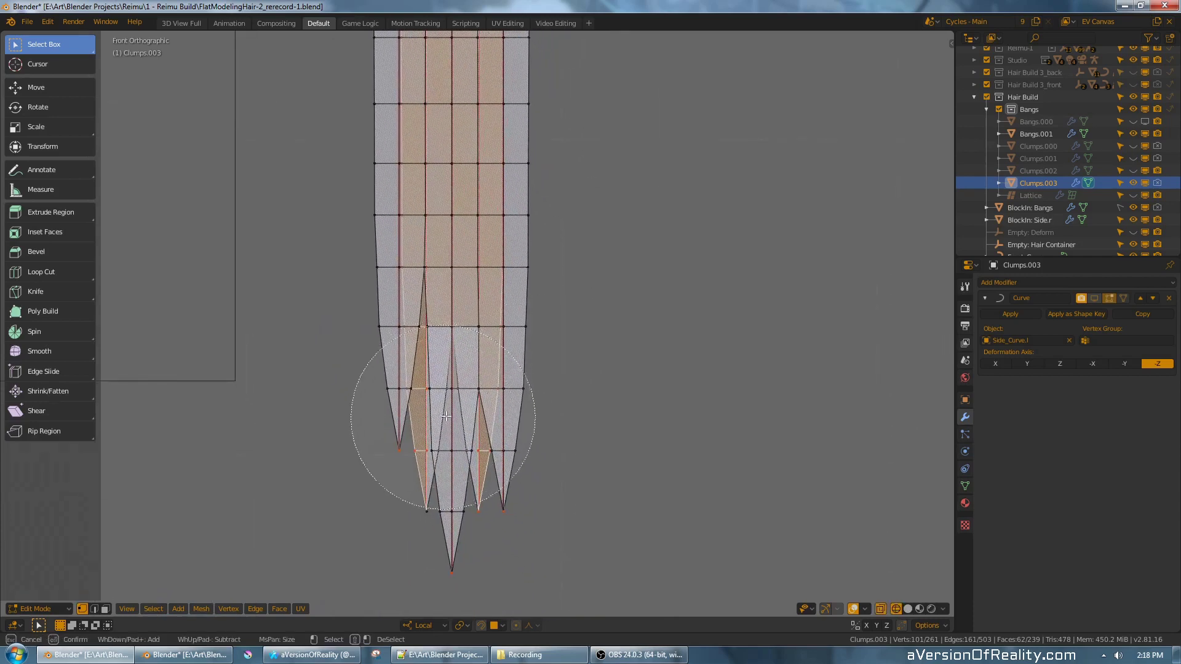
mouse_move(447, 409)
middle_down()
mouse_move(435, 403)
mouse_move(443, 481)
mouse_move(414, 446)
mouse_move(463, 466)
middle_up()
right_click(455, 457)
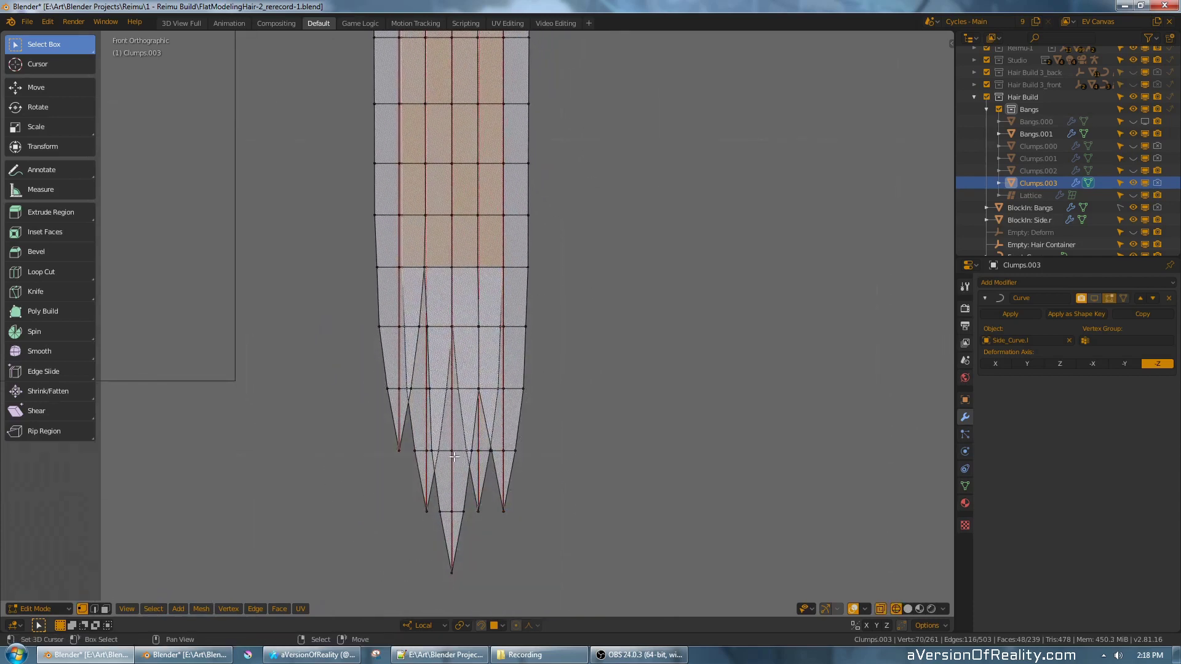
- Merge the selected facing walls of the front and rear layers with Bridge Edge Loops
middle_drag(589, 247, 621, 264)
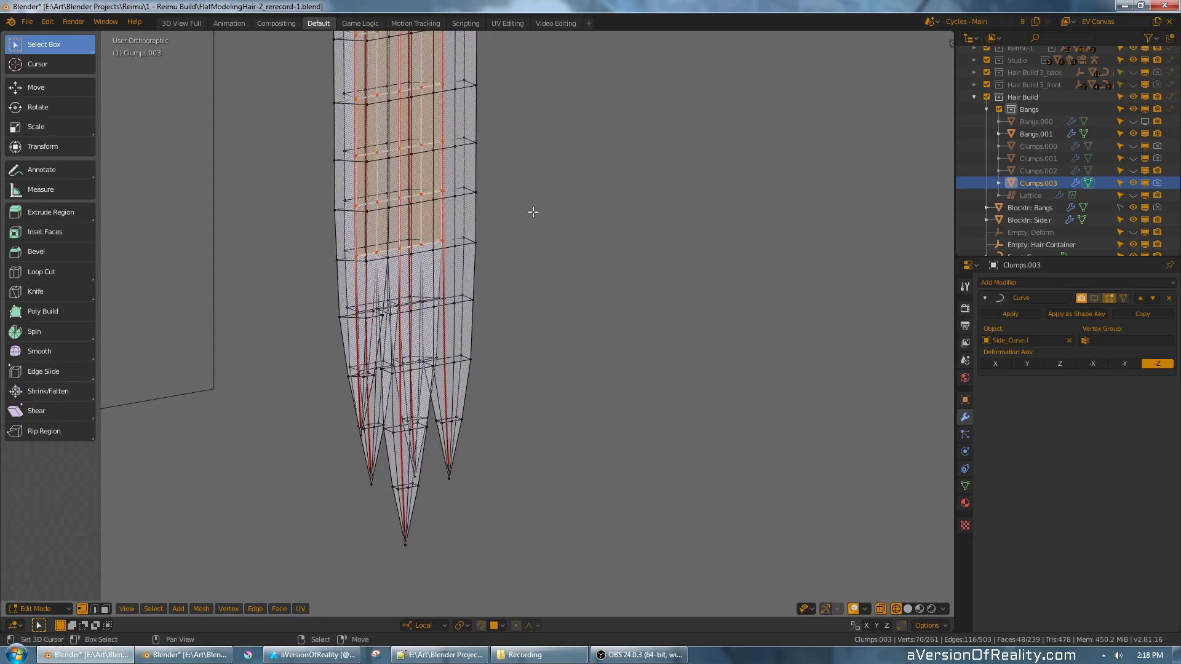
key(F3)
click(597, 236)
shift+middle_drag(522, 164, 651, 329)
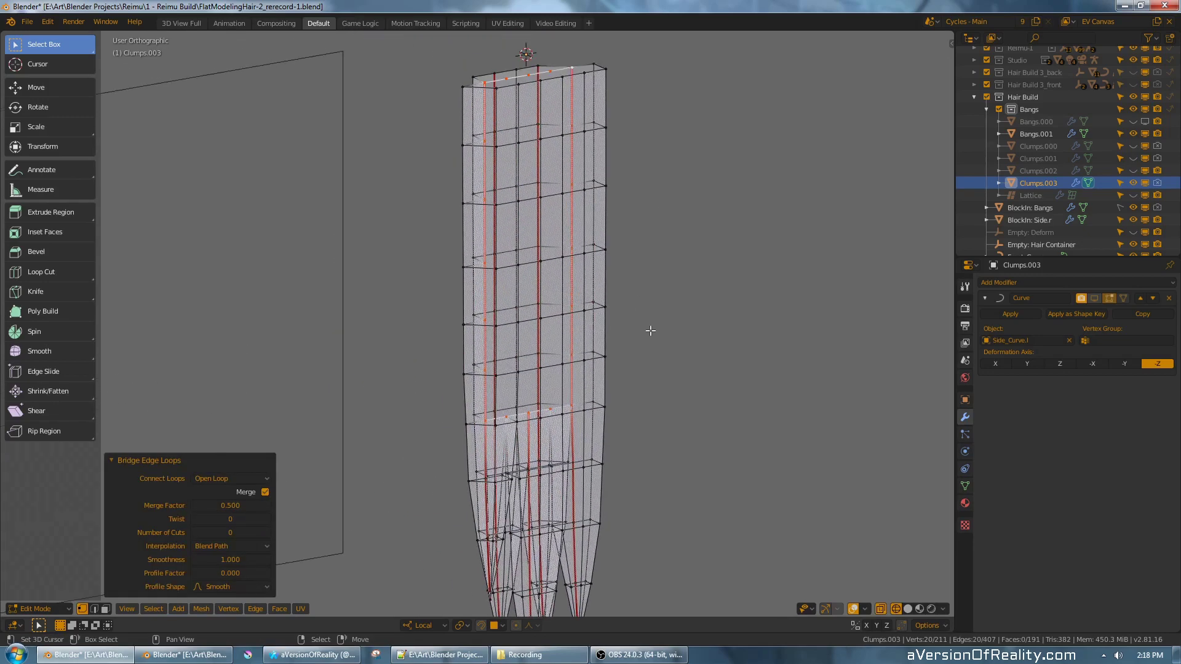
scroll(582, 237, up, 2)
key(z)
scroll(582, 182, down, 3)
- Delete the three loose vertices left between the two layers at the clump's open top
middle_drag(582, 182, 622, 253)
scroll(609, 289, up, 4)
middle_drag(517, 219, 464, 360)
click(495, 199)
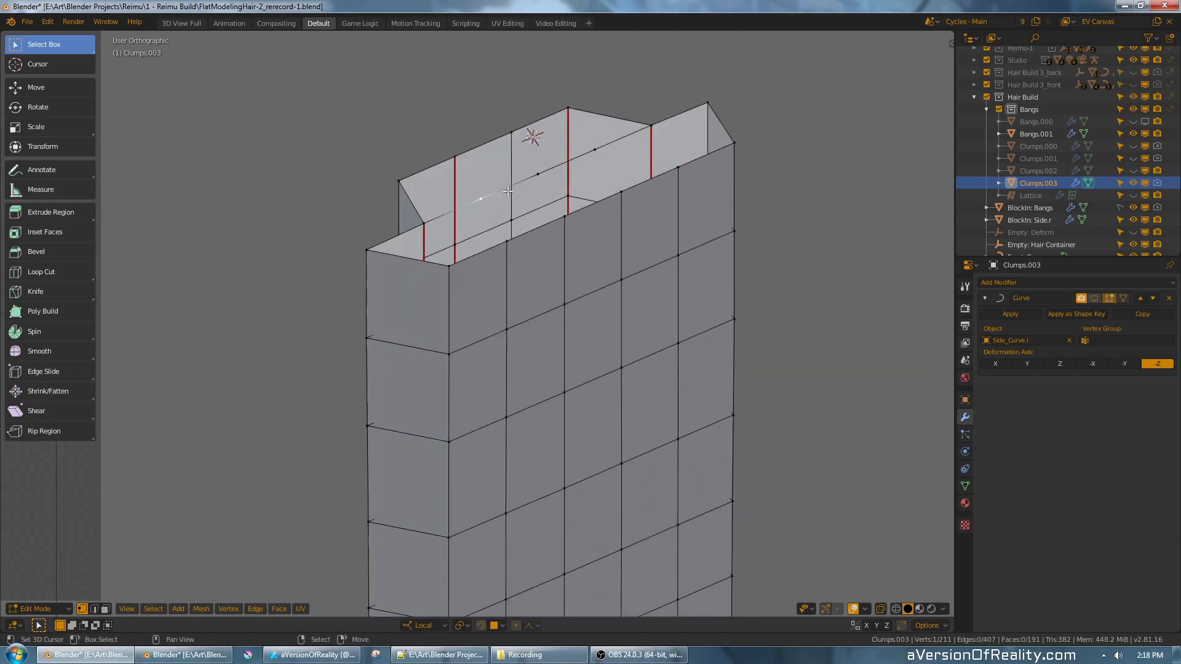
shift+right_click(595, 154)
key(x)
click(596, 142)
- Examine the strand tips and the gaps between them from the front and back in wireframe and solid shading
scroll(595, 148, down, 4)
middle_drag(570, 539, 583, 313)
scroll(493, 322, up, 4)
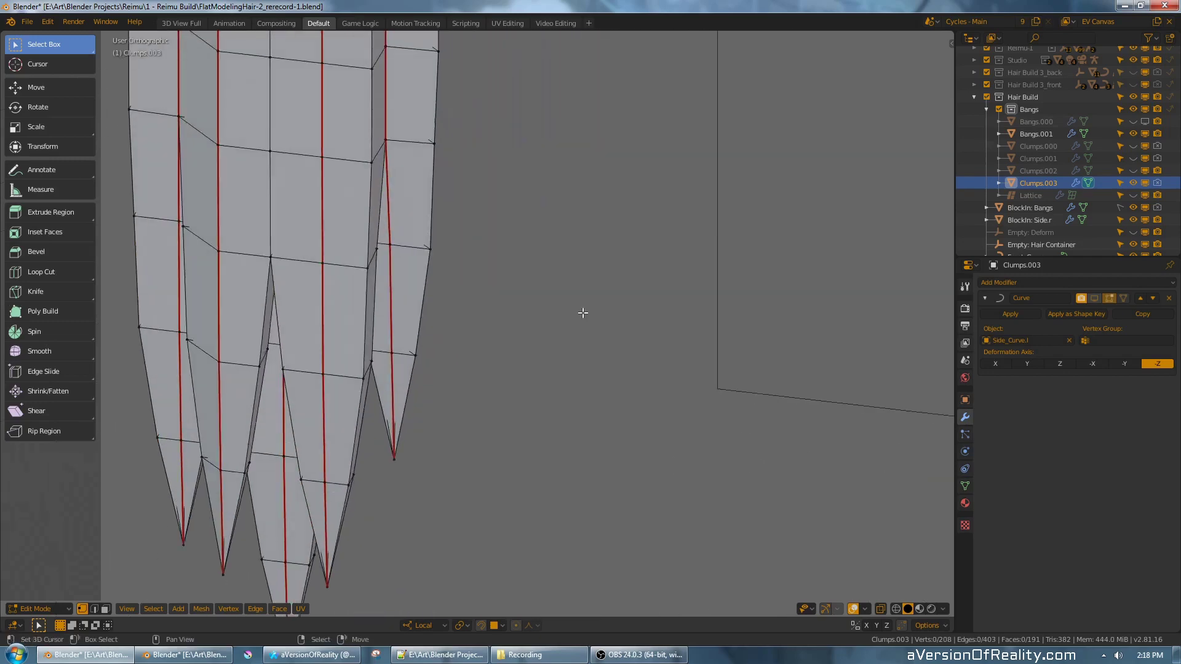
shift+middle_drag(282, 301, 452, 300)
key(z)
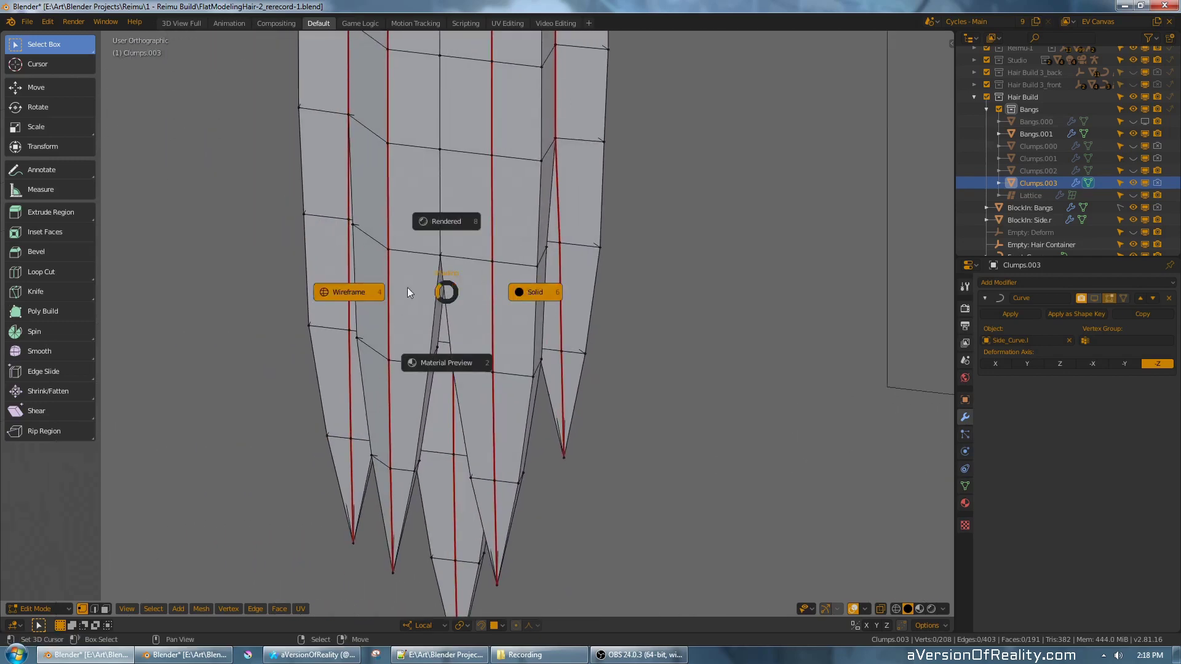
click(408, 292)
scroll(480, 283, down, 2)
mouse_move(582, 261)
middle_down()
mouse_move(425, 266)
mouse_move(382, 291)
middle_up()
scroll(577, 357, up, 2)
mouse_move(576, 357)
shift+middle_down()
mouse_move(447, 261)
mouse_move(485, 211)
shift+middle_up()
key(z)
click(533, 214)
scroll(542, 239, down, 1)
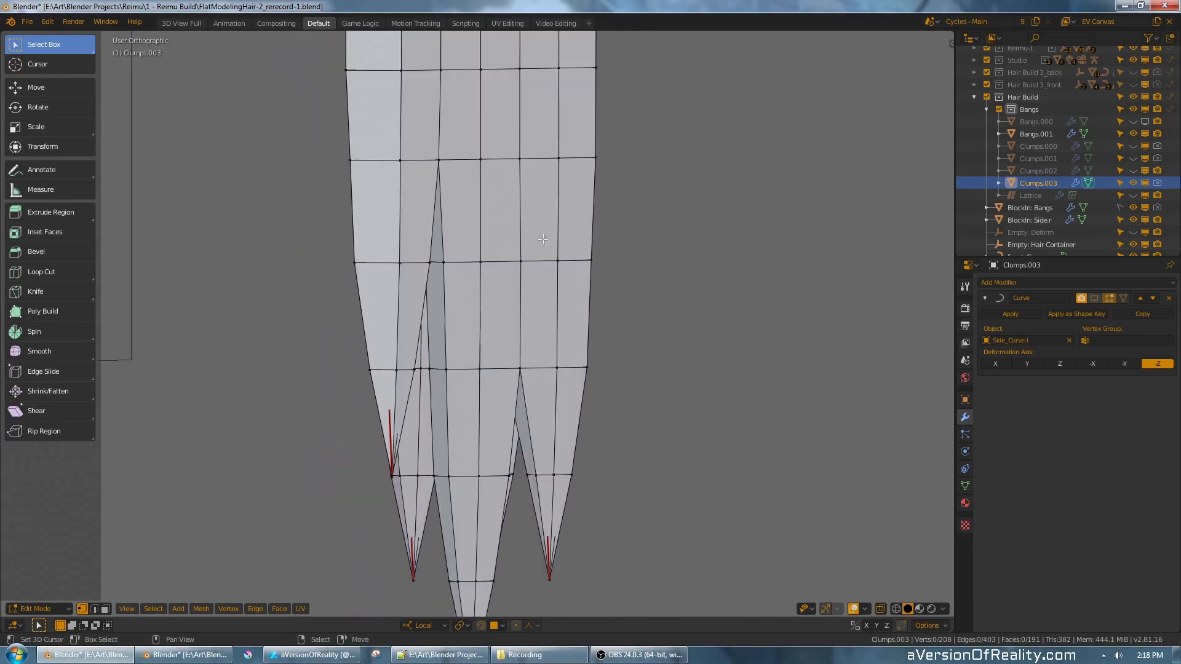
- Merge the two facing vertical edges at the top of the front layer's longer tip gap with Bridge Edge Loops
middle_drag(542, 239, 598, 228)
scroll(529, 245, up, 4)
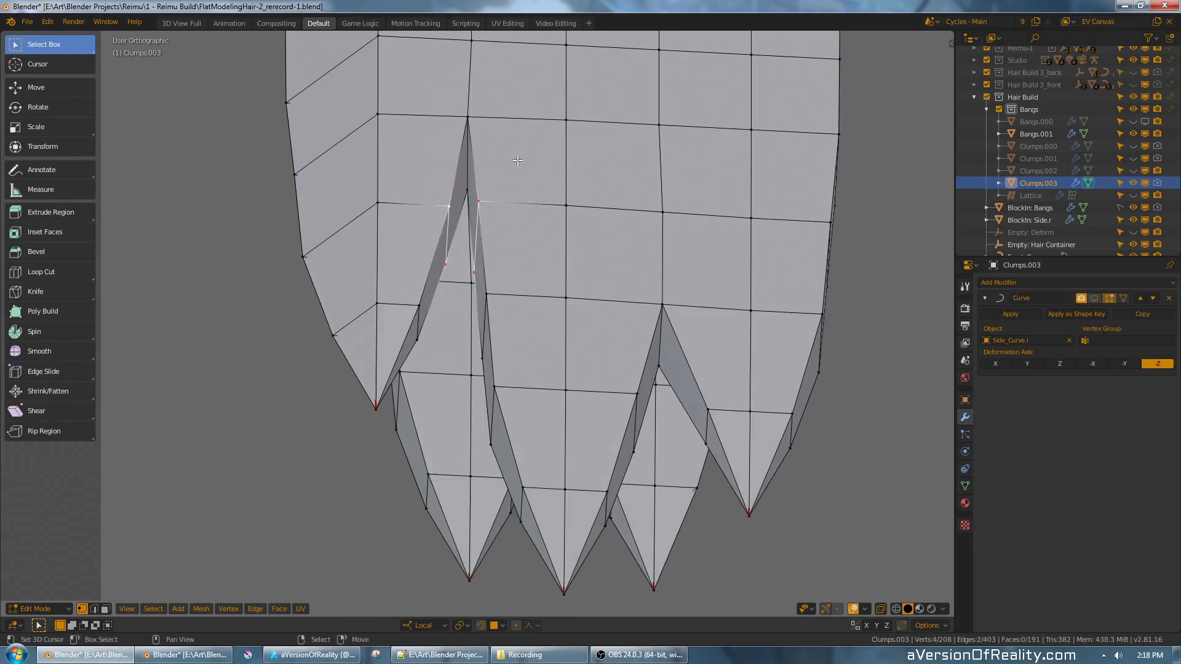
key(F3)
click(573, 187)
scroll(548, 178, down, 1)
mouse_move(516, 166)
middle_down()
mouse_move(573, 223)
mouse_move(501, 167)
mouse_move(458, 210)
mouse_move(493, 206)
mouse_move(529, 271)
mouse_move(669, 253)
mouse_move(475, 257)
middle_up()
- Delete the two leftover interior faces behind the merged gap and return to solid shading
key(shift+z)
key(3)
key(x)
click(483, 235)
scroll(484, 235, down, 3)
scroll(474, 257, down, 3)
key(z)
click(558, 254)
scroll(562, 255, down, 3)
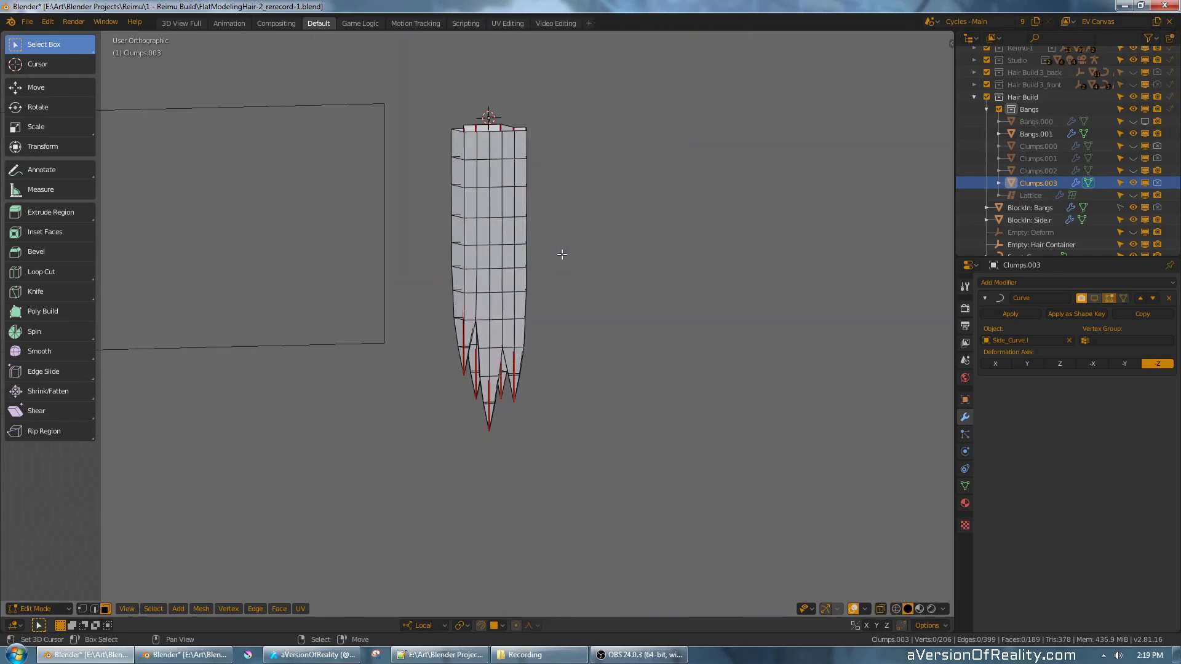
key(KP_1)
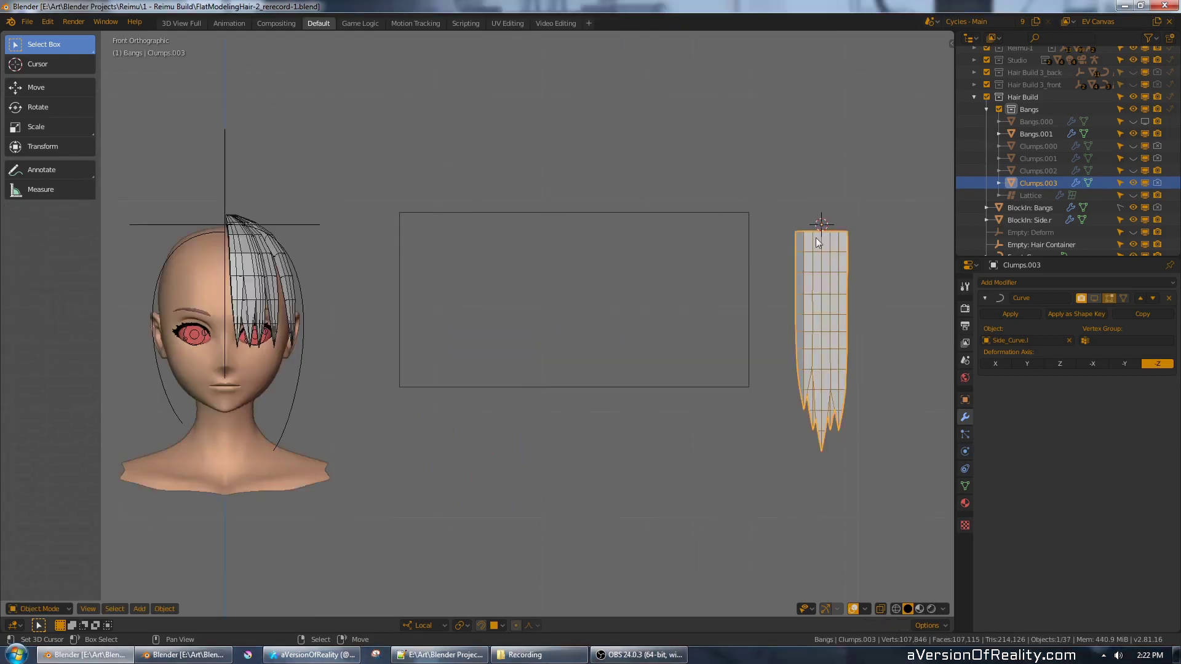
- Turn the Curve modifier's viewport display back on and check how the merged clump sits on the head
middle_drag(816, 227, 782, 271)
click(1095, 298)
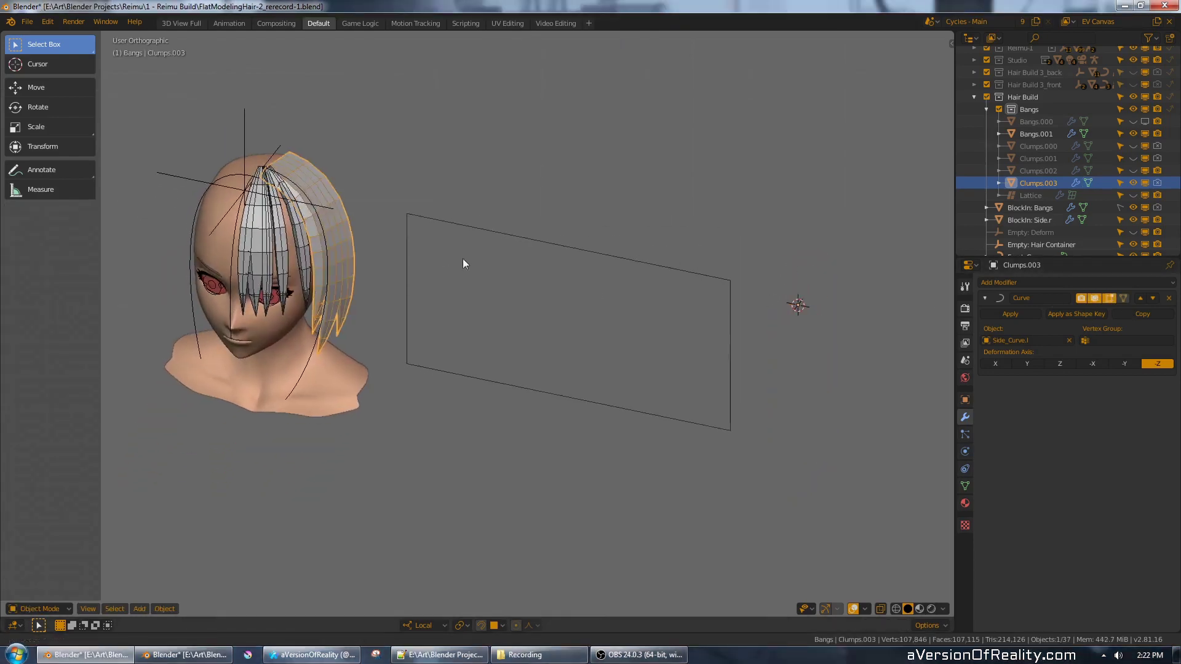
shift+middle_drag(462, 259, 707, 360)
ctrl+middle_drag(708, 360, 560, 274)
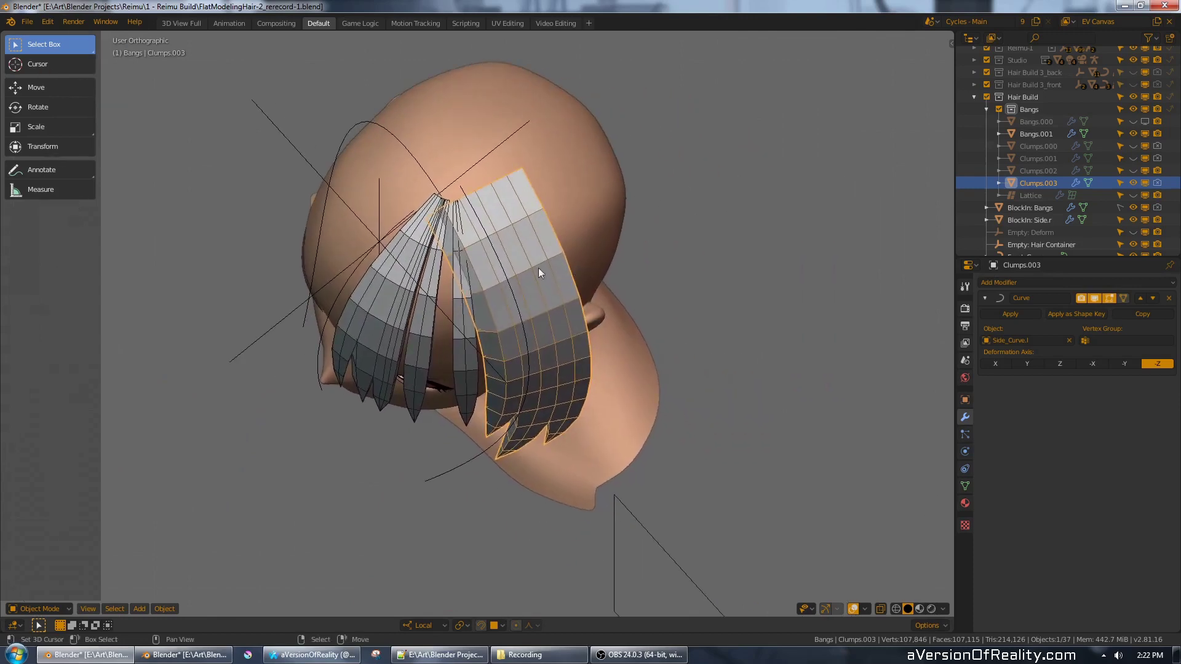
scroll(398, 198, up, 1)
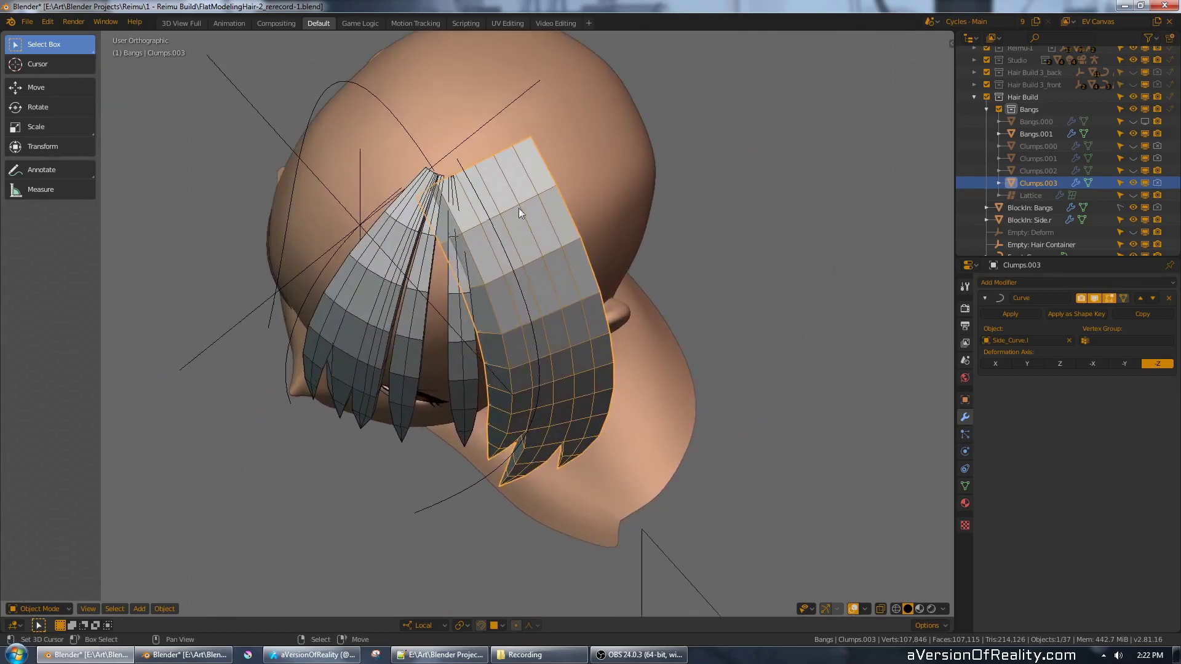
scroll(520, 222, down, 4)
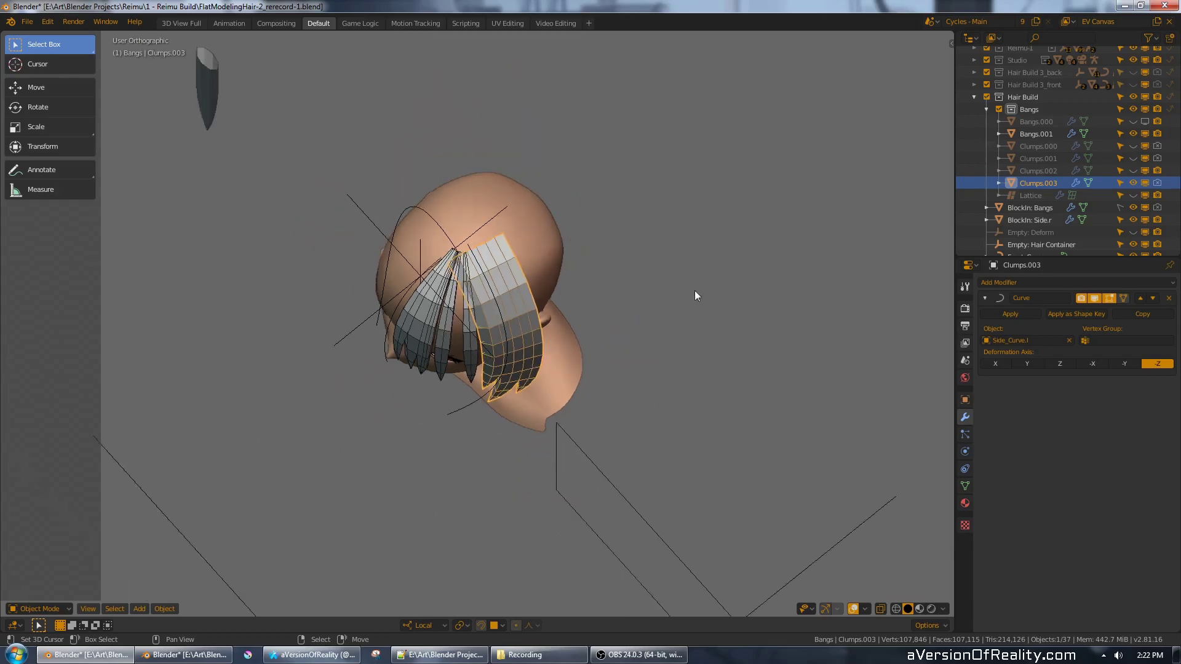
shift+middle_drag(684, 273, 705, 219)
scroll(700, 205, down, 3)
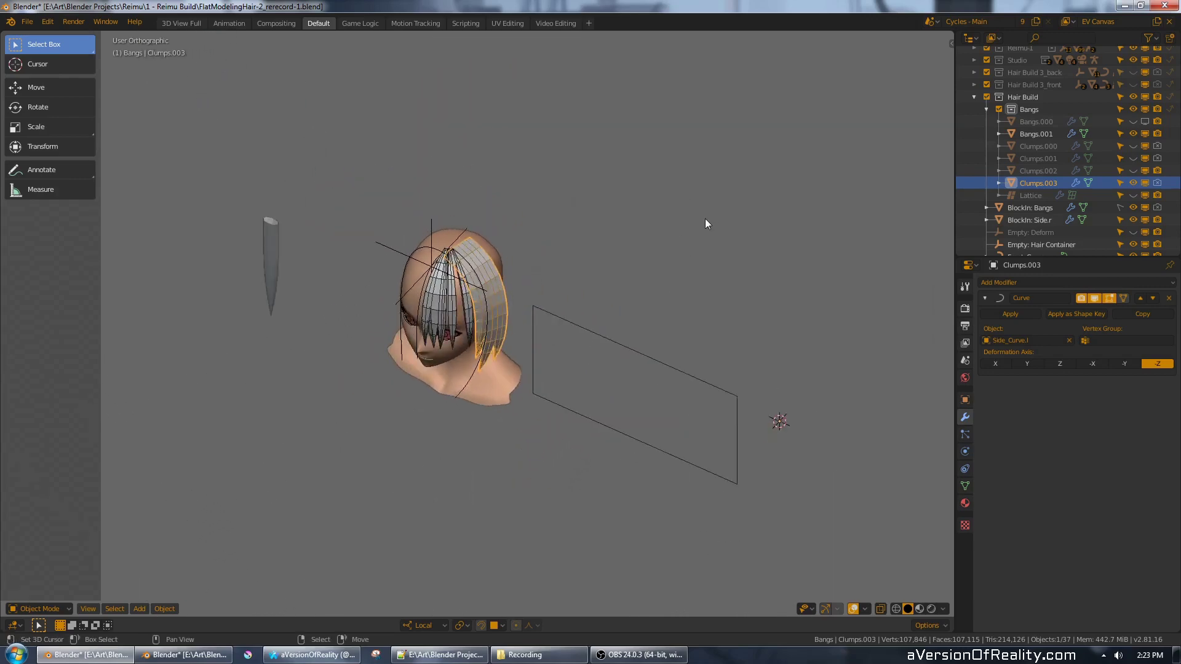
- Select the top row of vertices of the flat clump in front wireframe view
key(KP_1)
key(Tab)
middle_drag(756, 263, 654, 230)
key(shift+z)
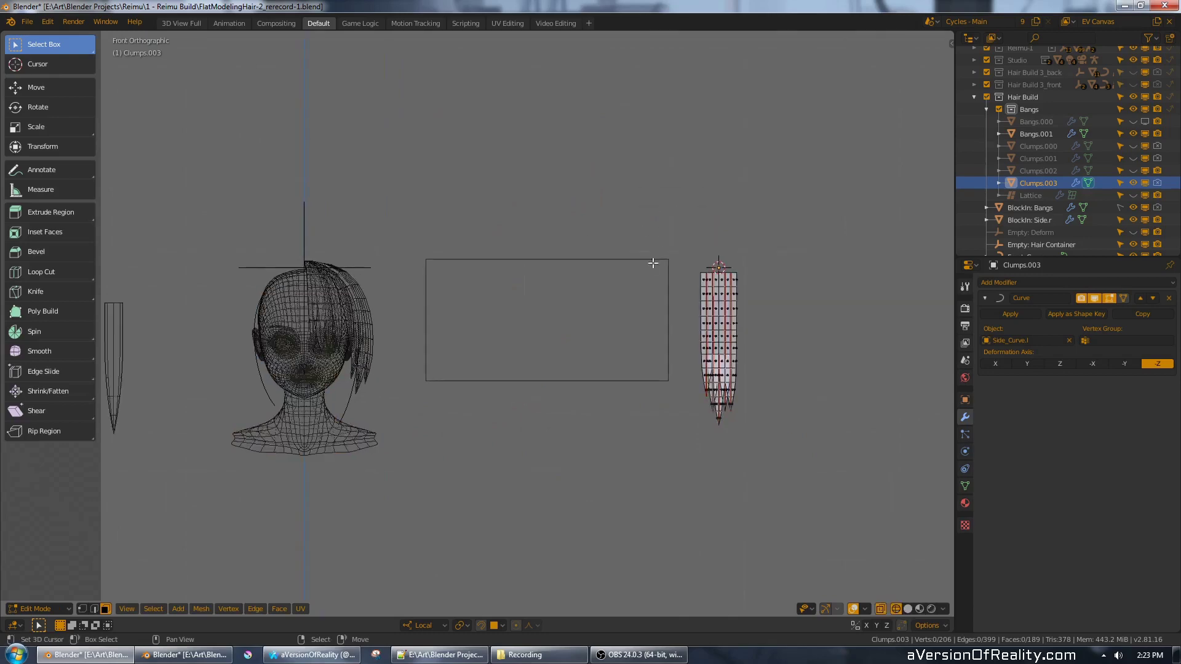
key(1)
scroll(707, 258, up, 2)
key(c)
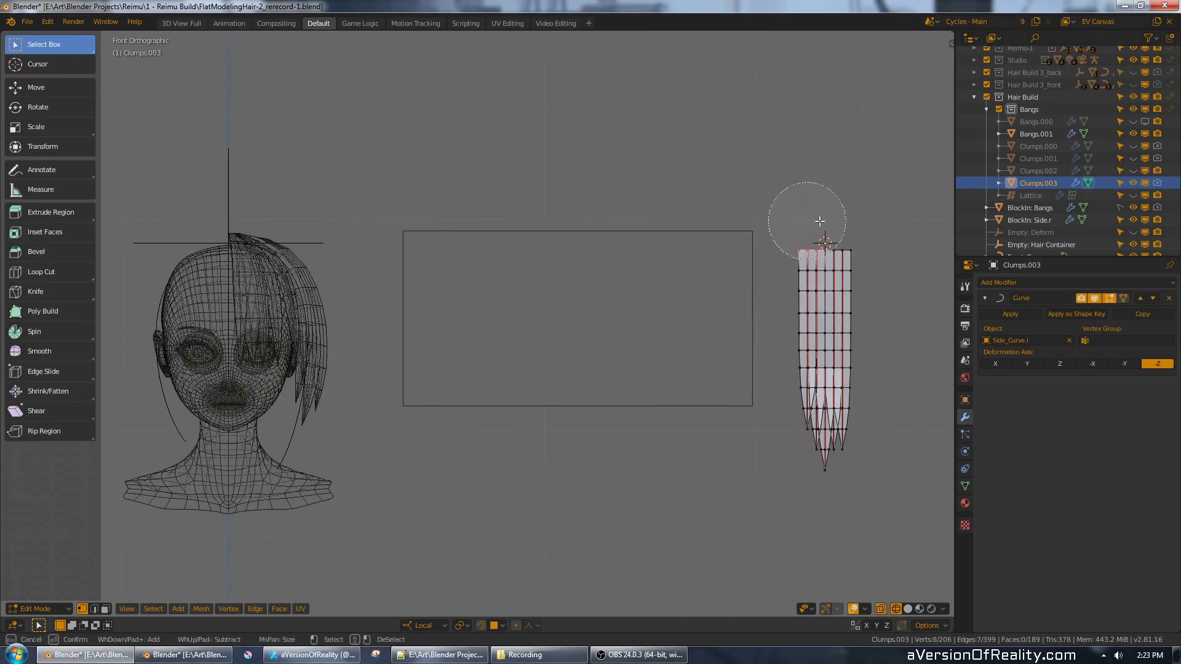
drag(820, 221, 843, 214)
right_click(846, 208)
- Try to taper the clump's top with sharp proportional editing, scaling X and Y to 0.385 and leaving Z locked
scroll(775, 158, down, 2)
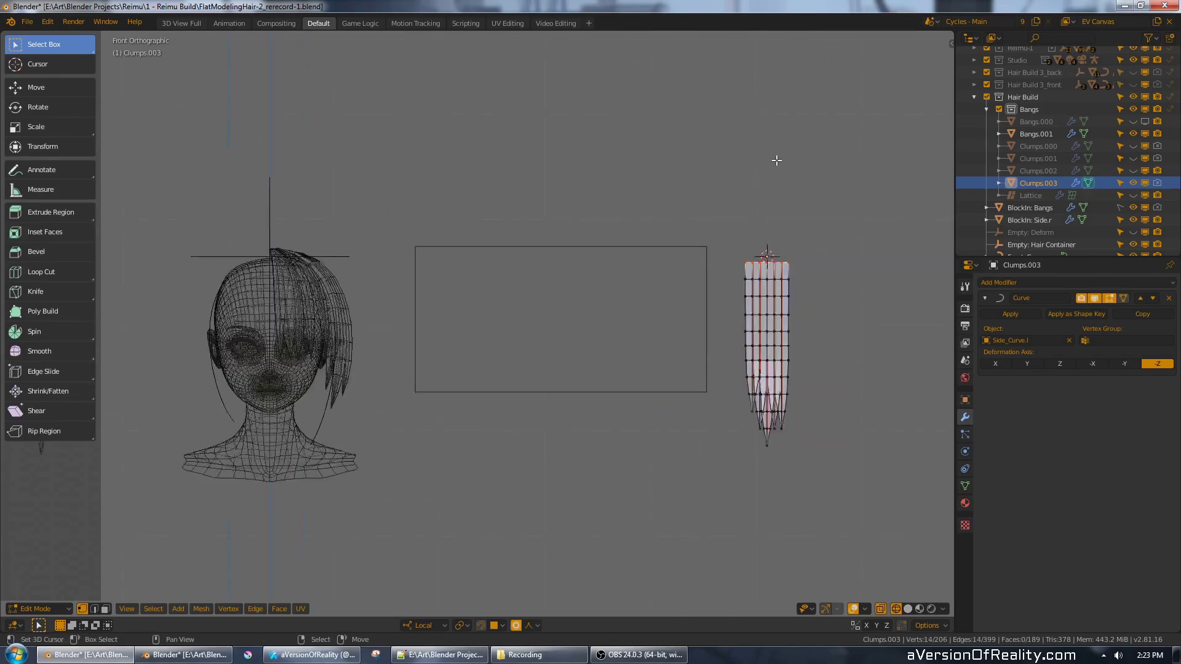
scroll(820, 145, up, 2)
key(s)
key(shift+z)
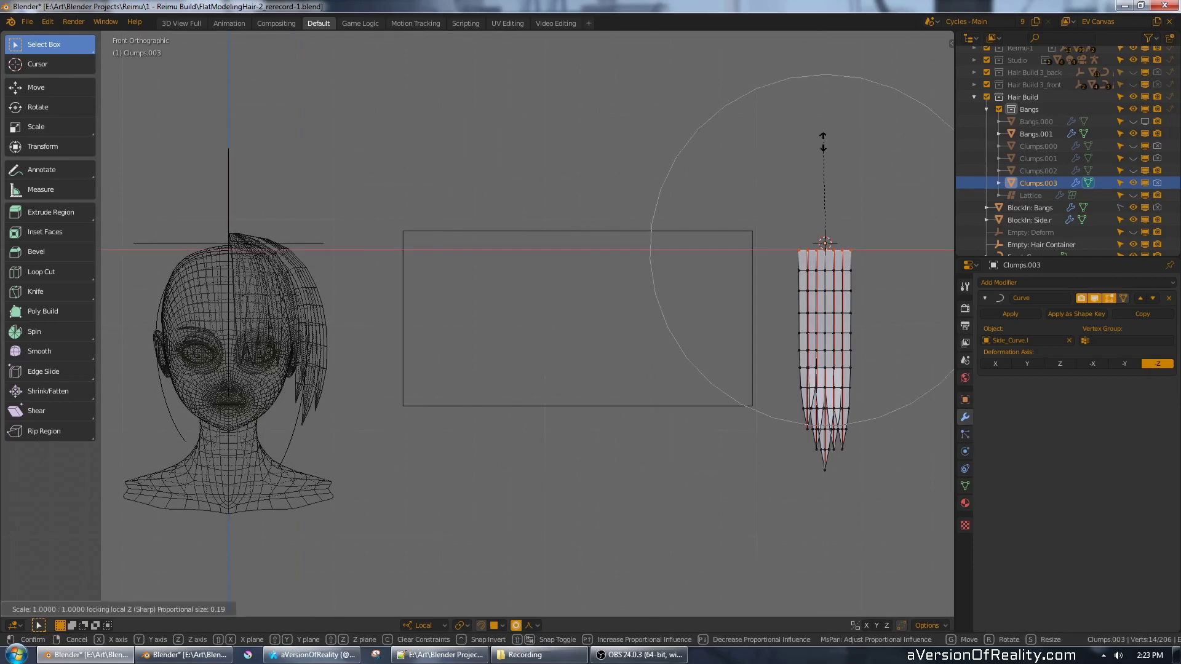
scroll(820, 206, up, 4)
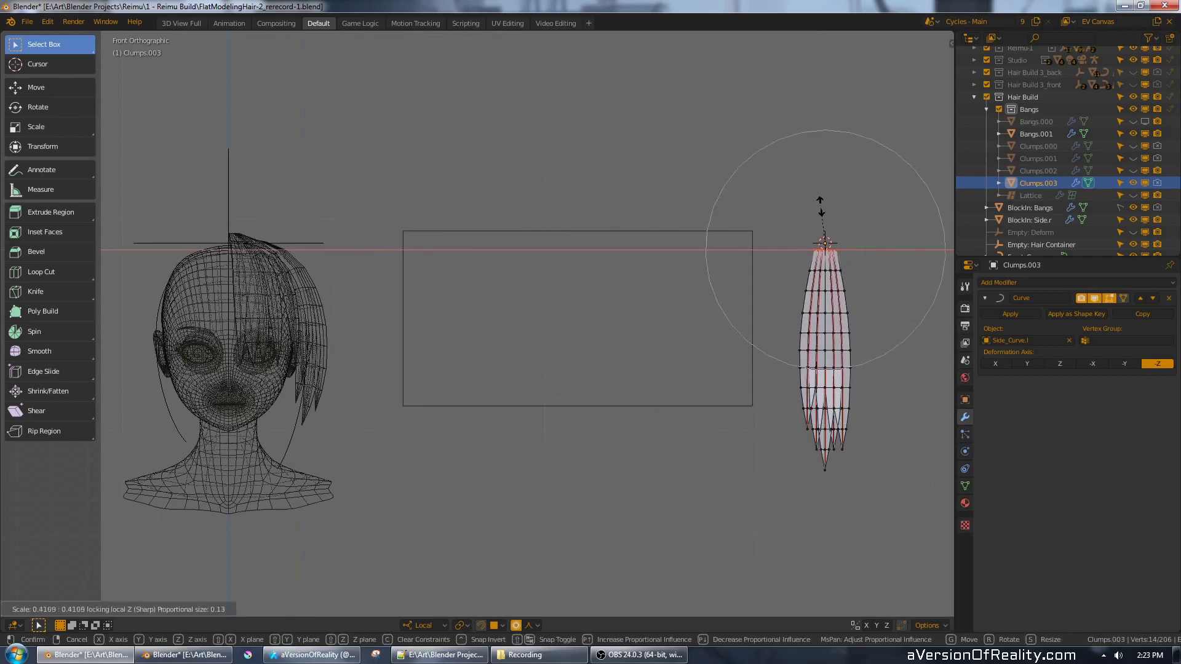
click(819, 210)
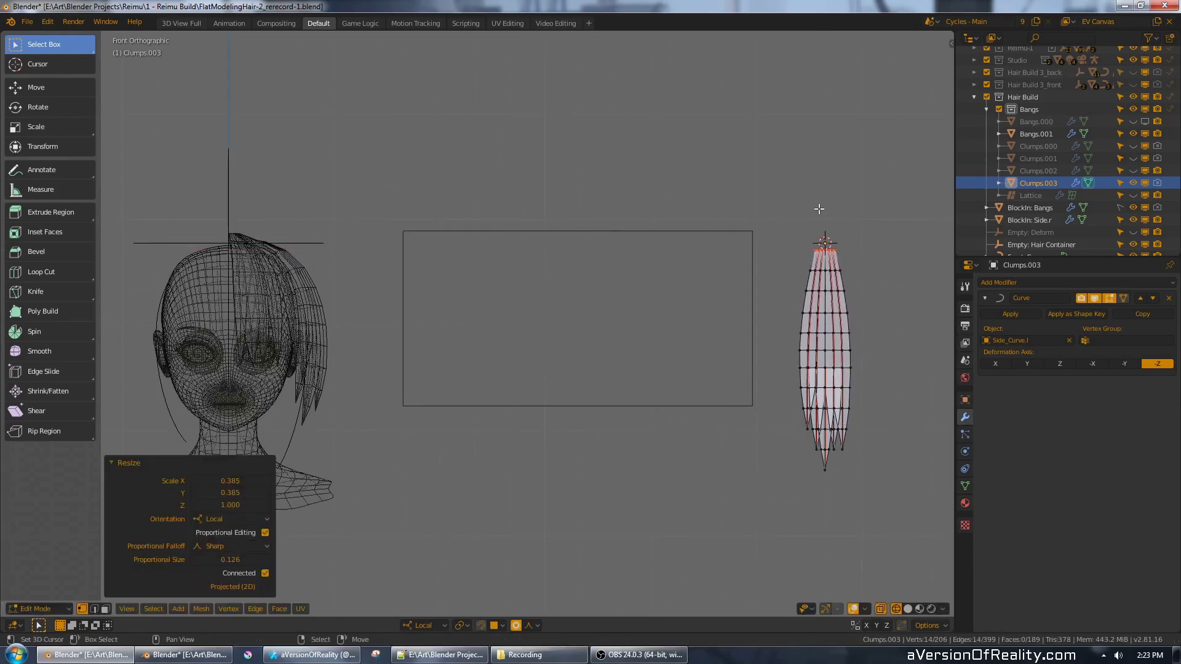
- Check the tapered clump on the head, then undo the taper and return to Object Mode
middle_drag(822, 211, 741, 264)
key(z)
click(819, 237)
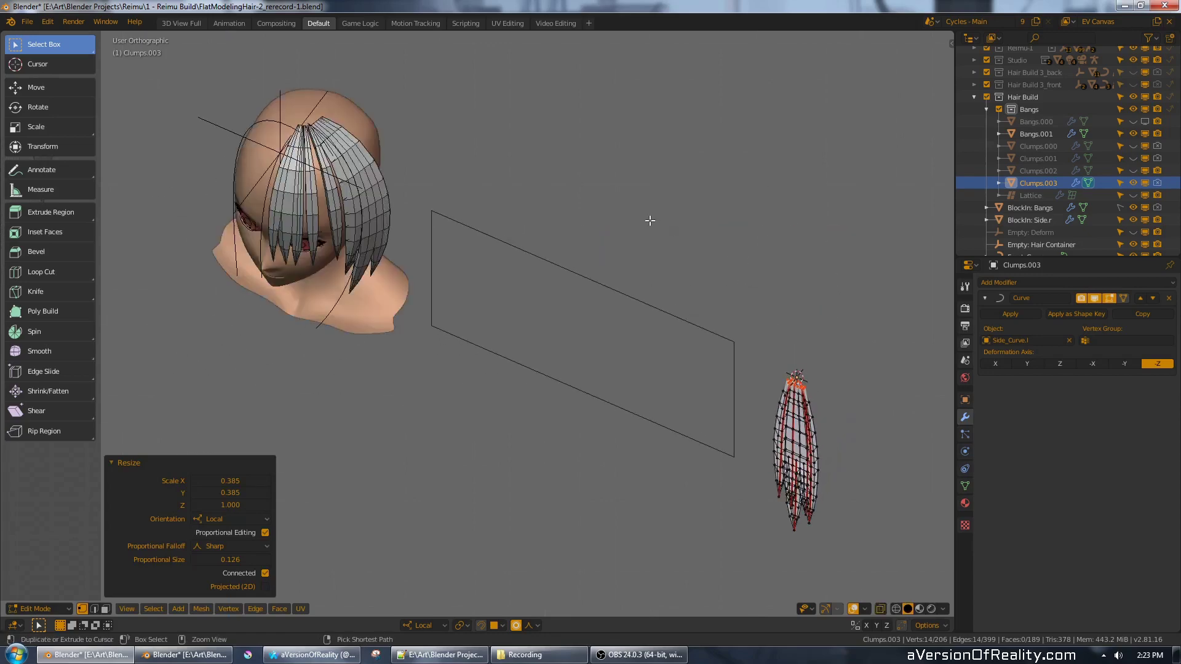
key(ctrl+z)
key(Tab)
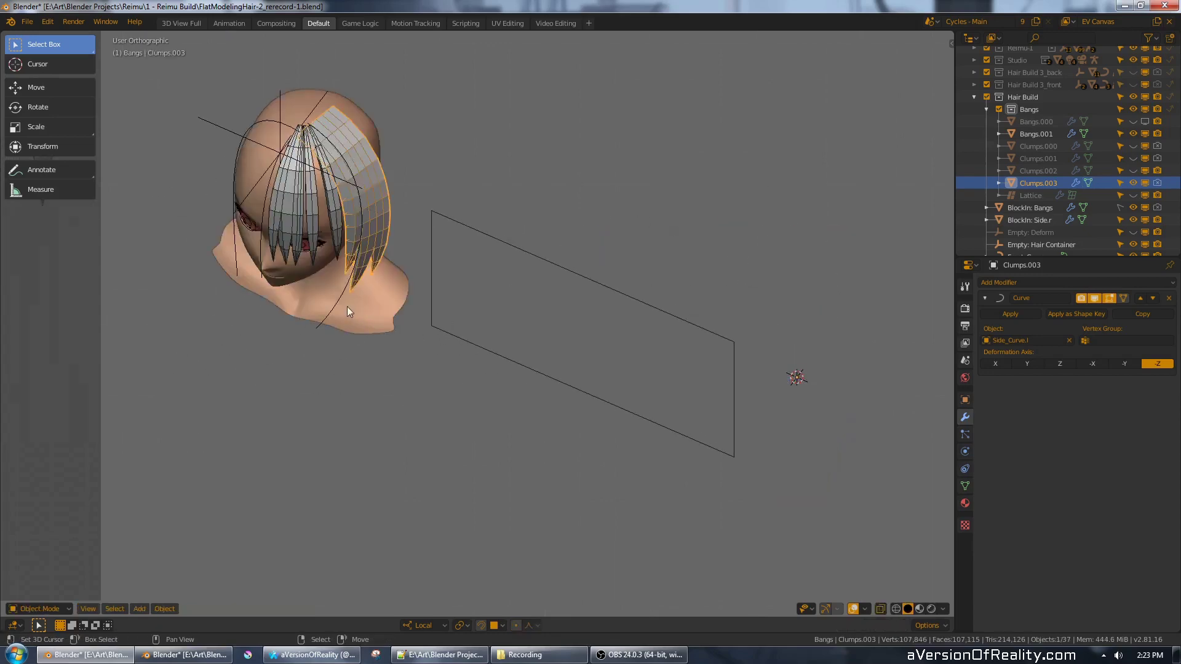
- Try to narrow the side clump's upper end by shrinking the radius of Side_Curve.l's top control point to 0.359, without proportional editing
right_click(338, 301)
middle_drag(438, 119, 608, 238)
scroll(603, 234, up, 2)
key(Tab)
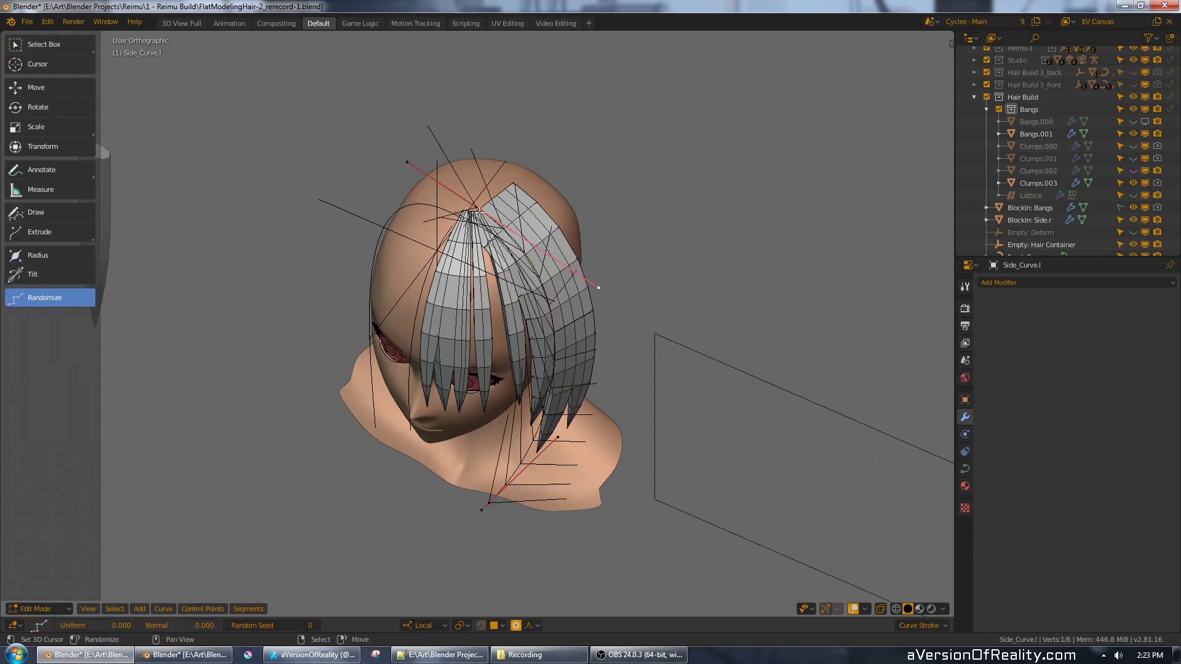
key(o)
scroll(559, 202, up, 2)
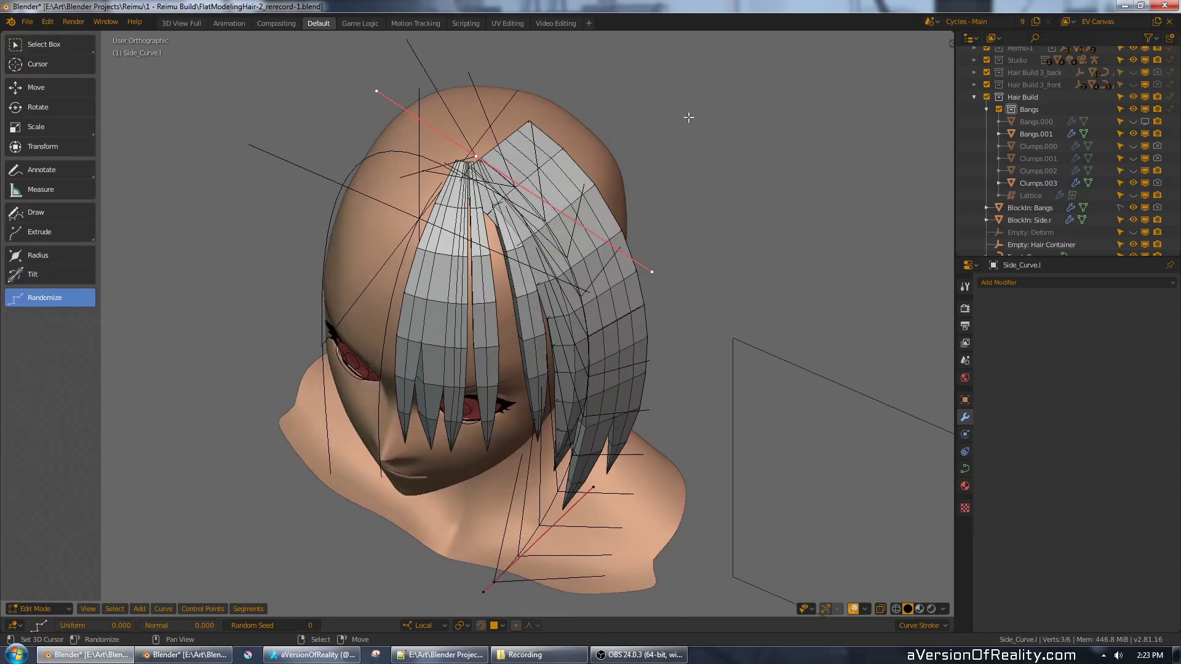
key(n)
key(alt+s)
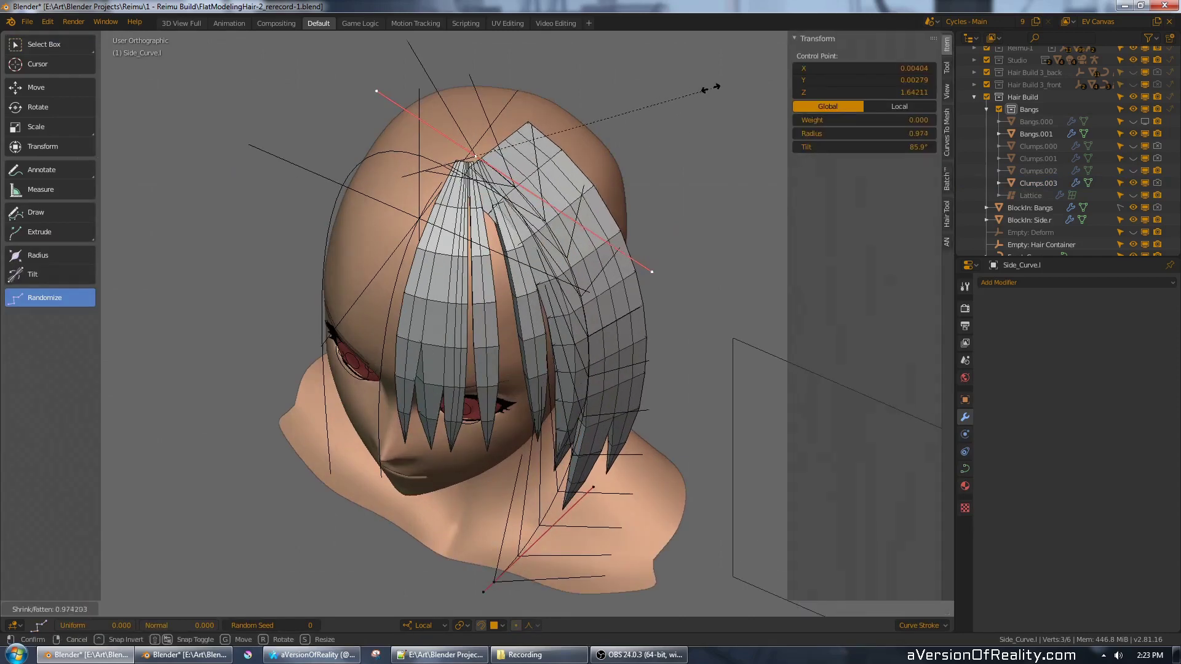
click(567, 138)
- Check the narrowed clump's top against the scalp from several angles, then undo the control point's radius change
middle_drag(567, 138, 634, 262)
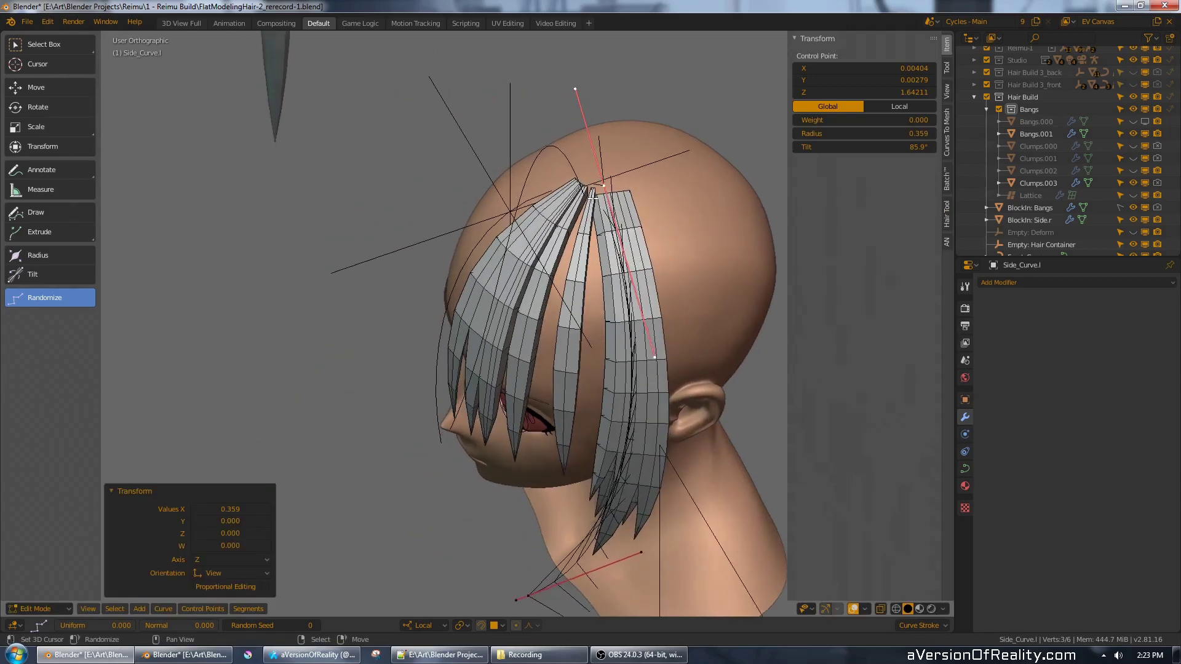
shift+middle_drag(593, 197, 525, 158)
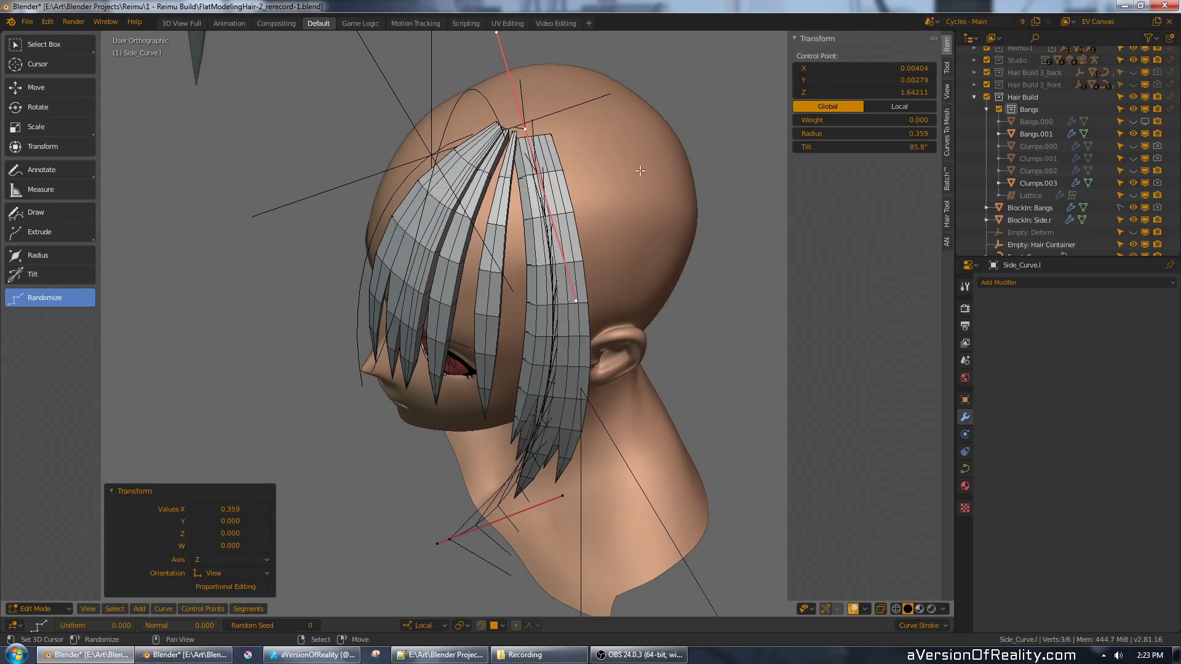
middle_drag(639, 170, 536, 174)
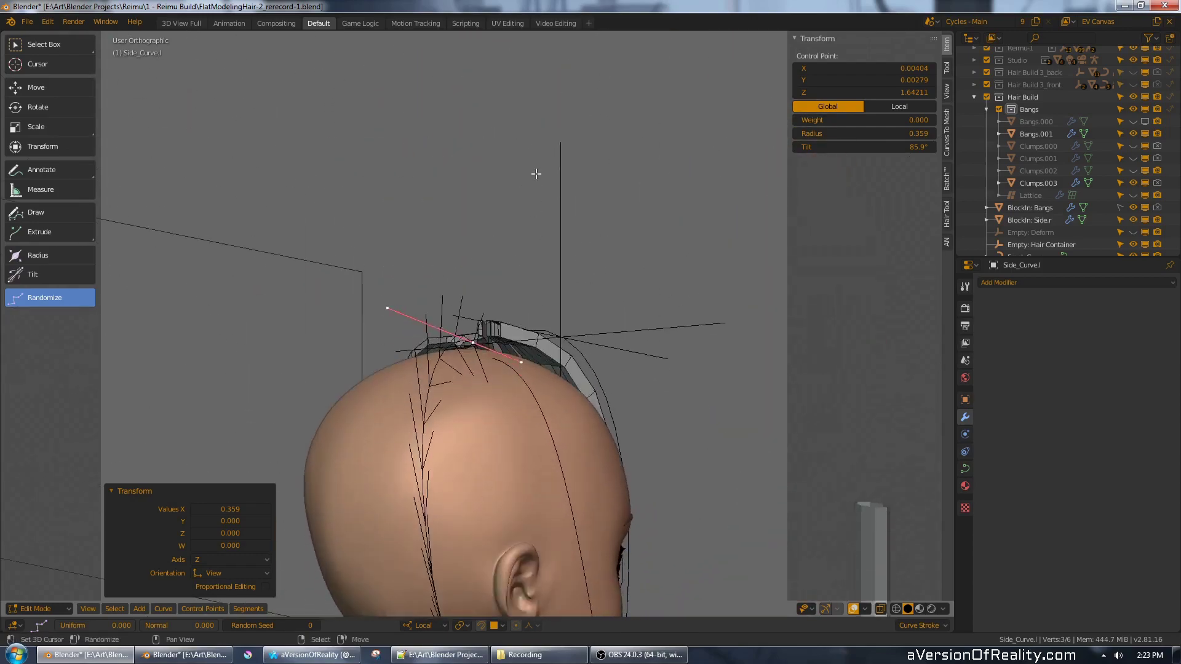
scroll(515, 272, up, 5)
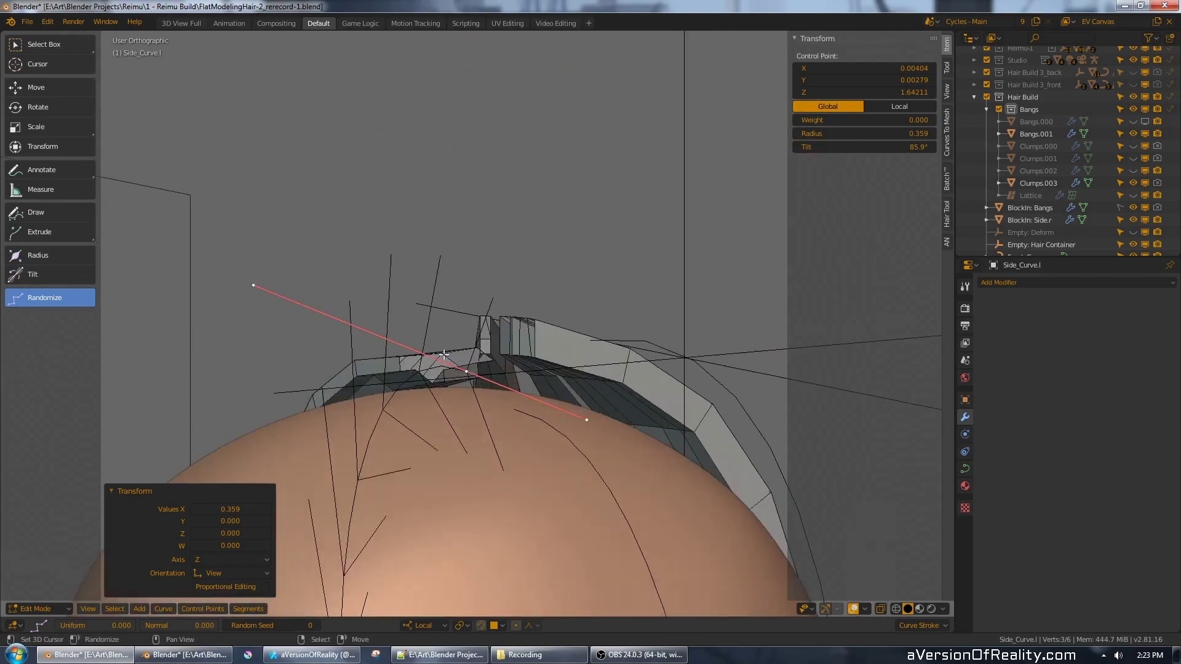
middle_drag(443, 355, 554, 305)
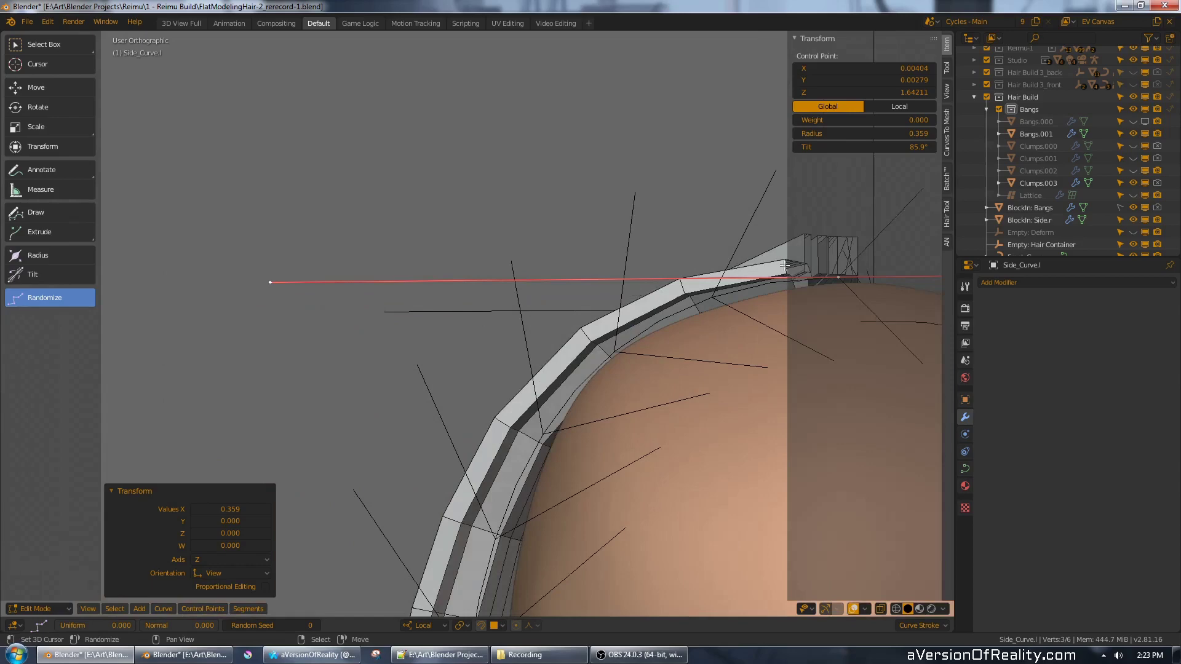
shift+middle_drag(705, 173, 564, 193)
key(alt+s)
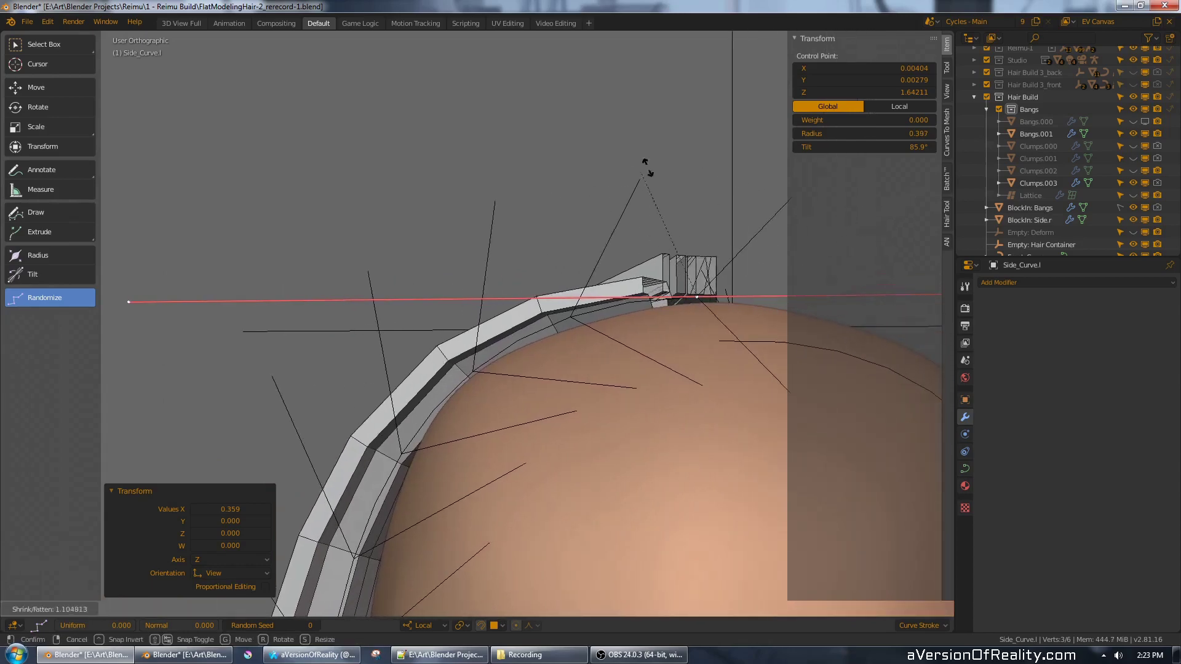
right_click(641, 146)
scroll(640, 145, down, 1)
middle_drag(640, 145, 652, 198)
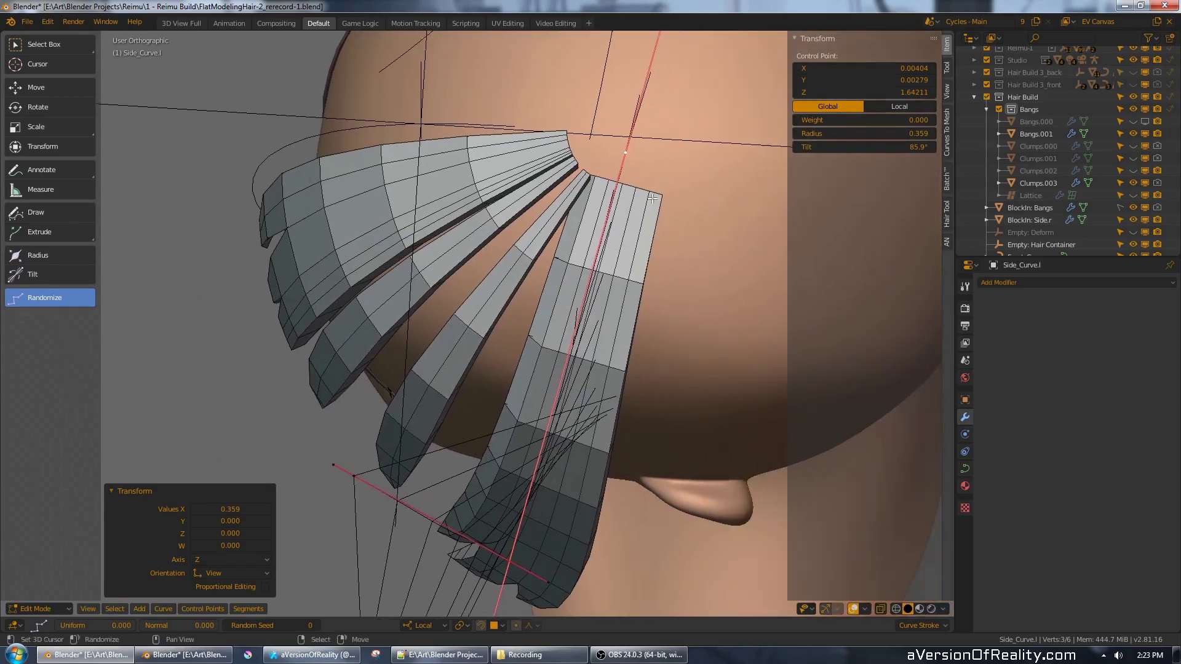
key(Return)
scroll(620, 182, down, 5)
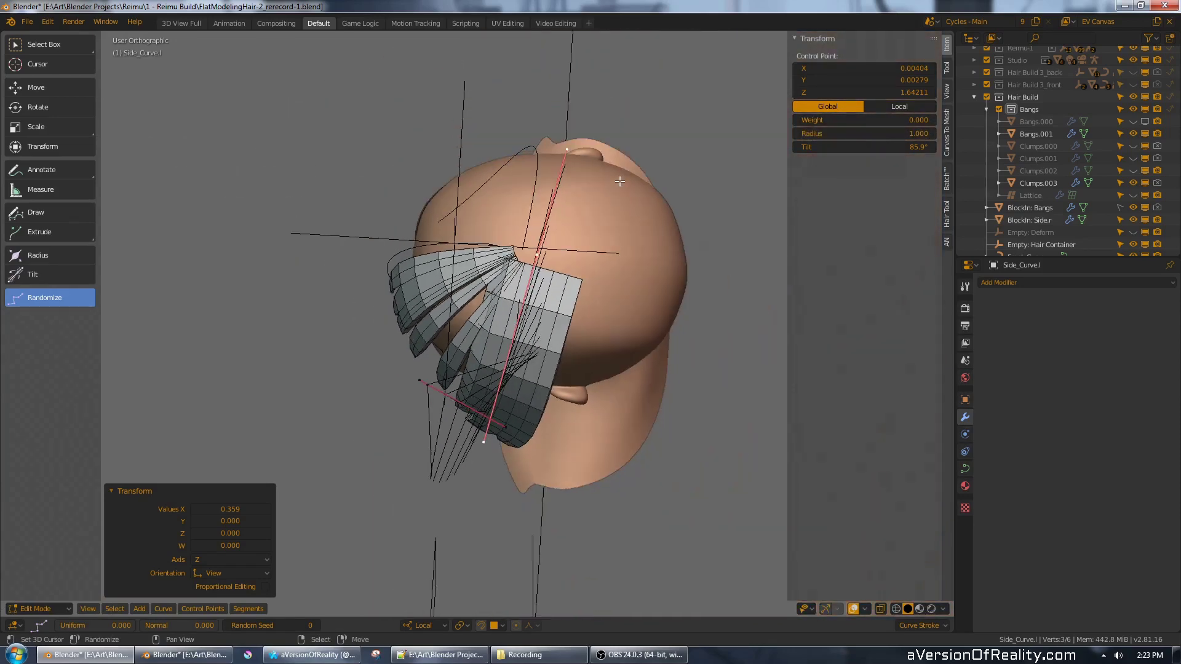
- Return to Object Mode and turn off the viewport display of Clumps.003's Curve modifier to show the flat clump in front view
key(KP_1)
scroll(619, 180, down, 3)
shift+middle_drag(572, 276, 381, 181)
scroll(381, 180, up, 1)
key(Tab)
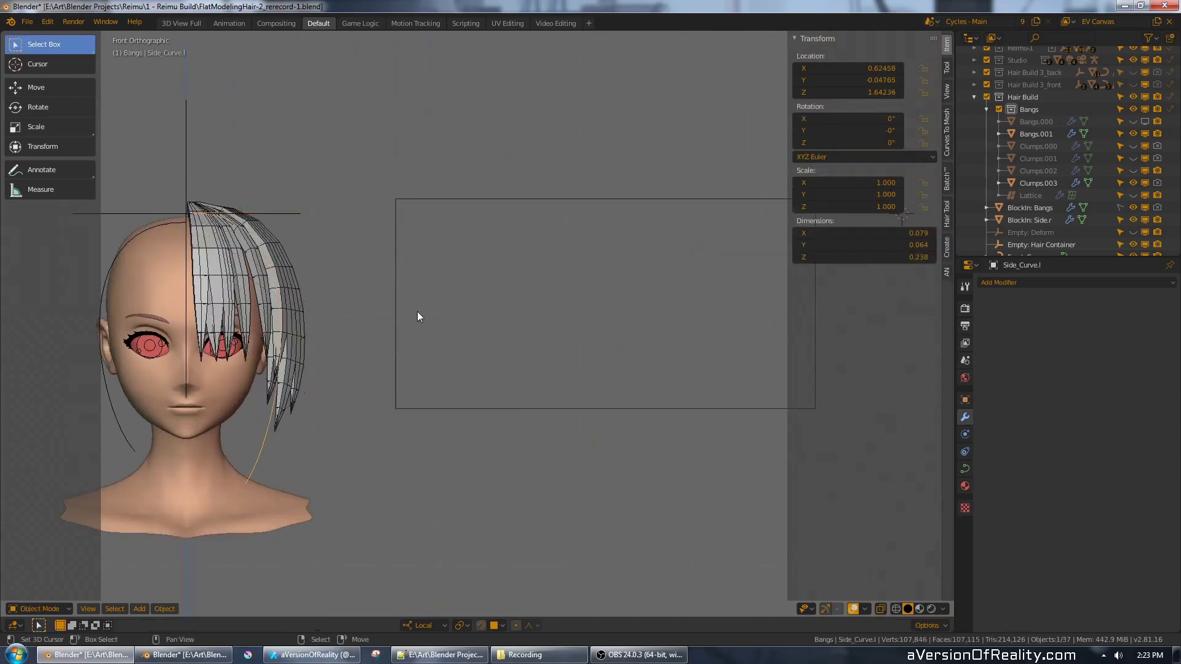
click(293, 322)
shift+middle_drag(663, 271, 480, 271)
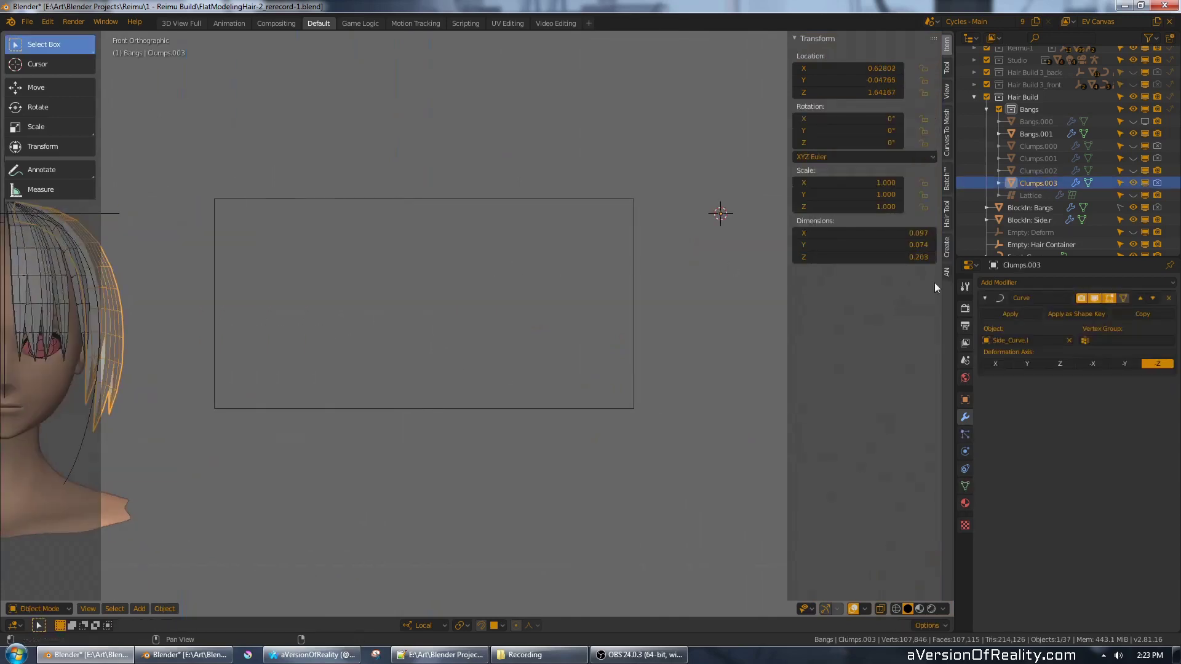
click(1093, 297)
shift+middle_drag(698, 242, 439, 243)
scroll(443, 243, up, 1)
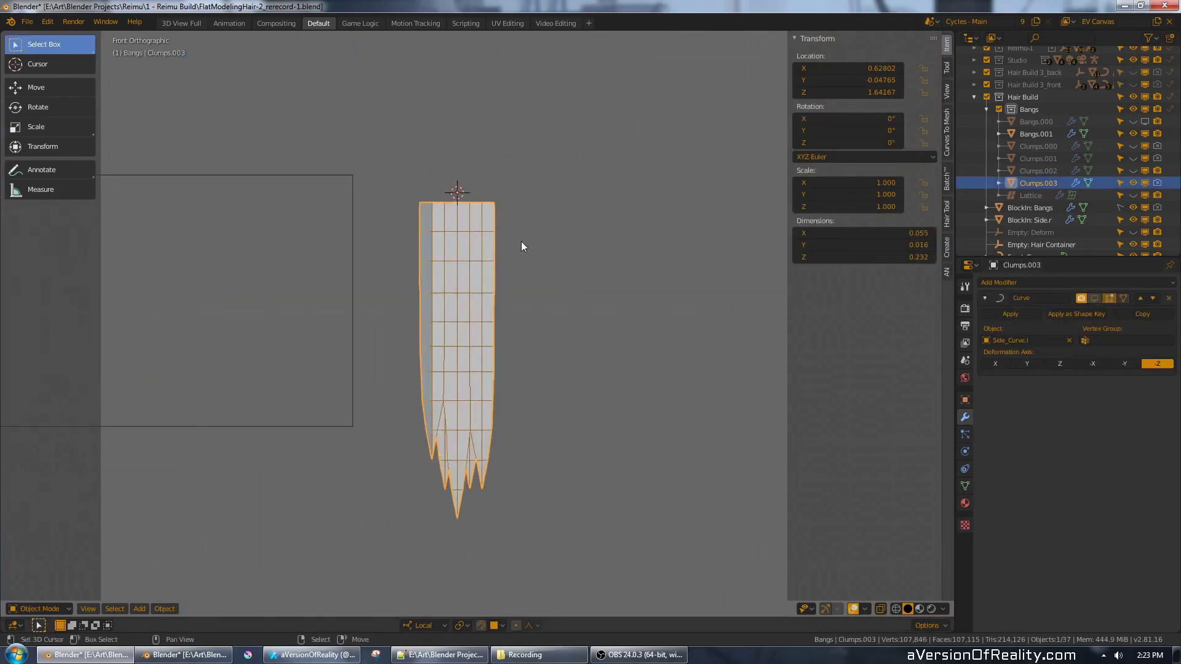
- Add a lattice at the 3D cursor above the flat clump and scale it uniformly to 0.303
key(shift+a)
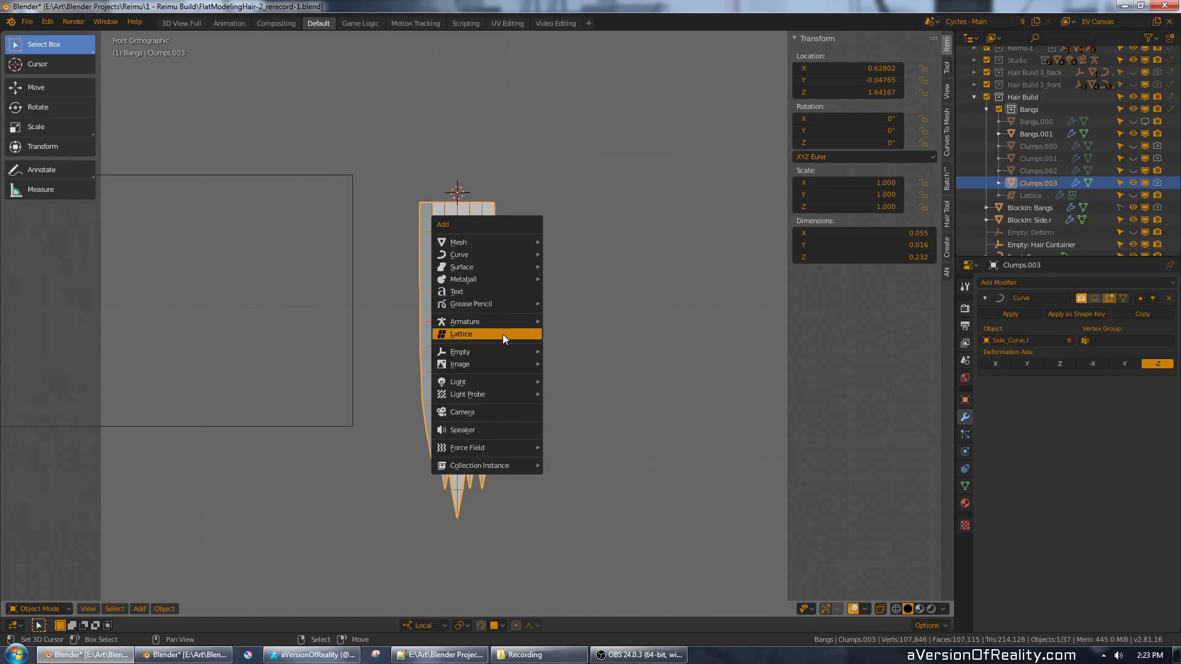
click(503, 334)
scroll(574, 234, down, 6)
key(s)
click(540, 246)
scroll(542, 243, up, 8)
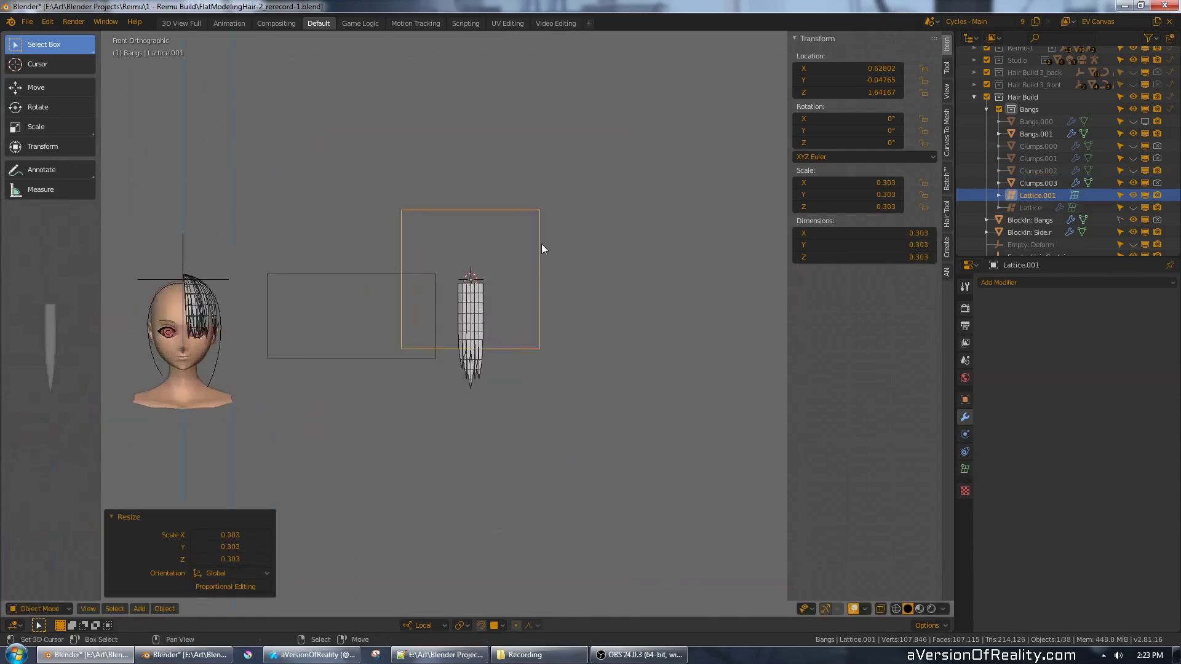
- Lower the lattice by 0.114 along Z, scale it uniformly by 0.685 and stretch its height to about 0.248
key(g)
key(z)
click(626, 279)
key(s)
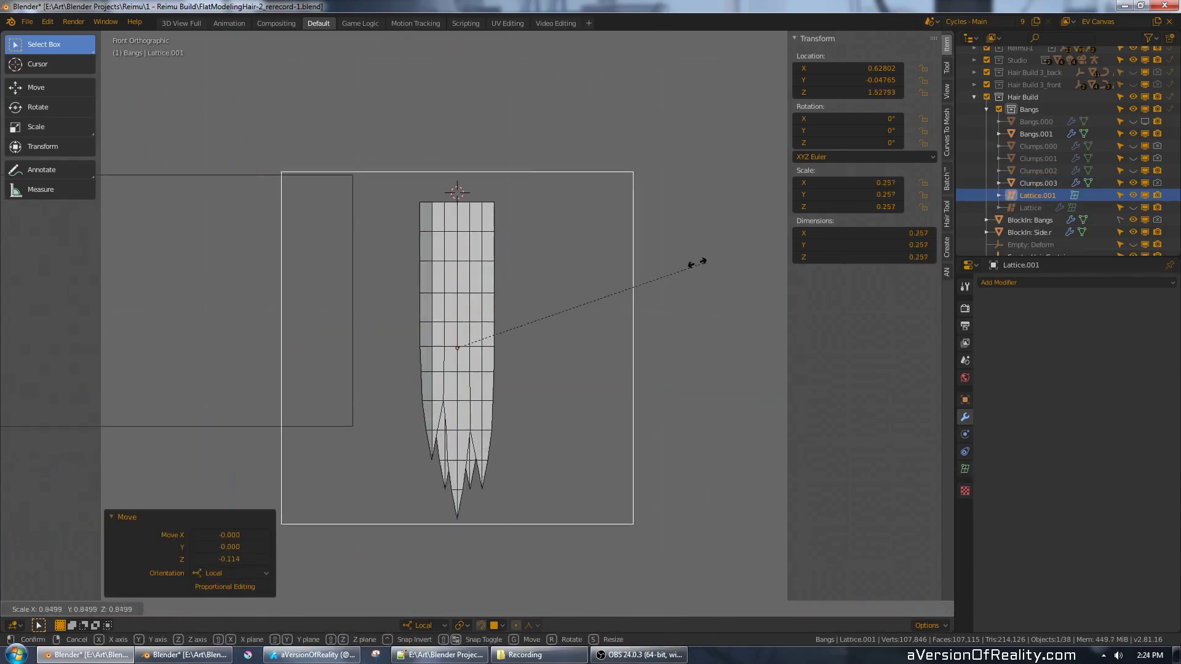
click(650, 264)
key(s)
key(z)
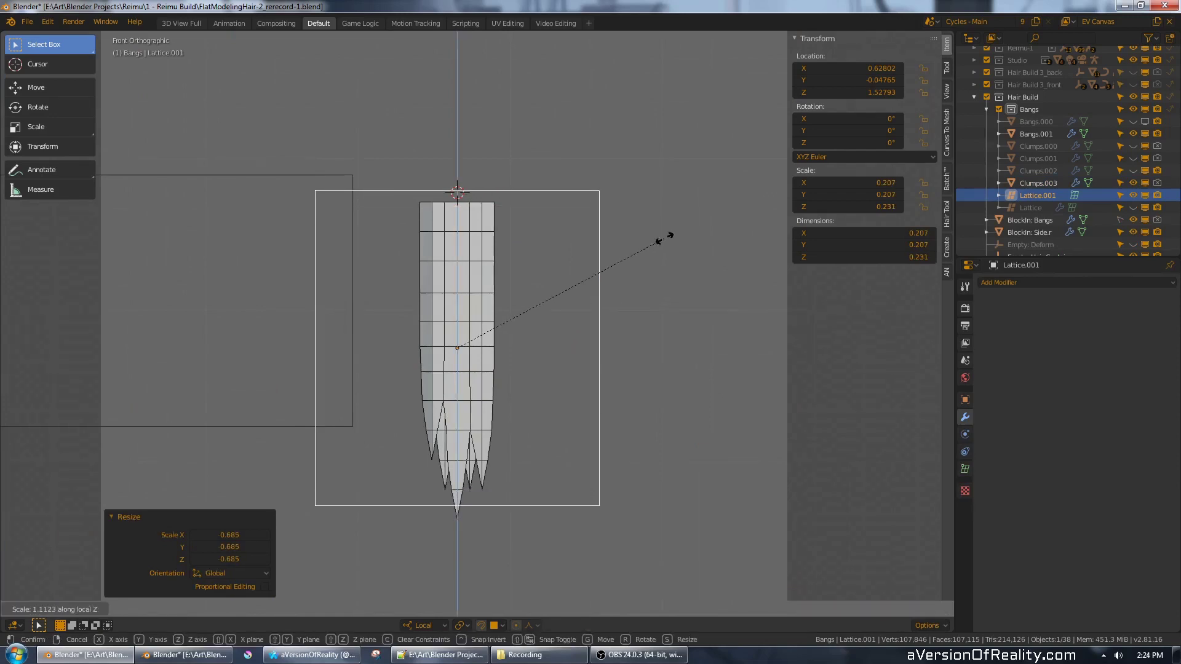
click(676, 219)
- Lower the lattice by 0.011 to enclose the clump's tips and narrow it by 0.345 along X to a 0.072 width
key(g)
key(z)
click(673, 233)
key(s)
key(x)
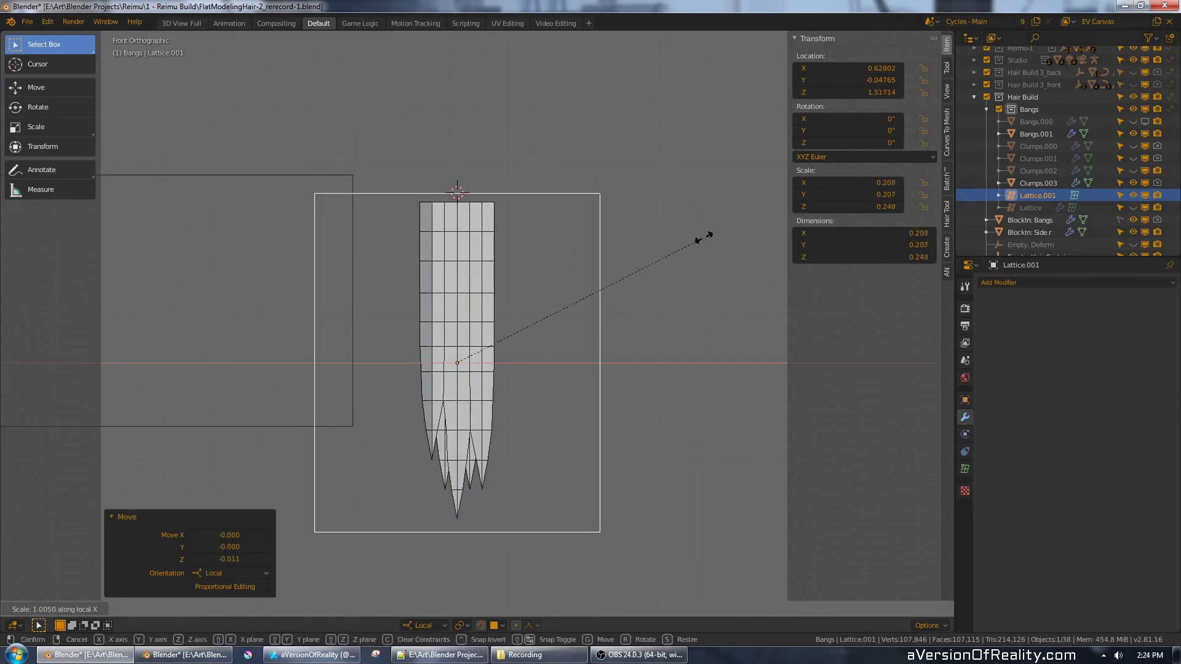
click(539, 303)
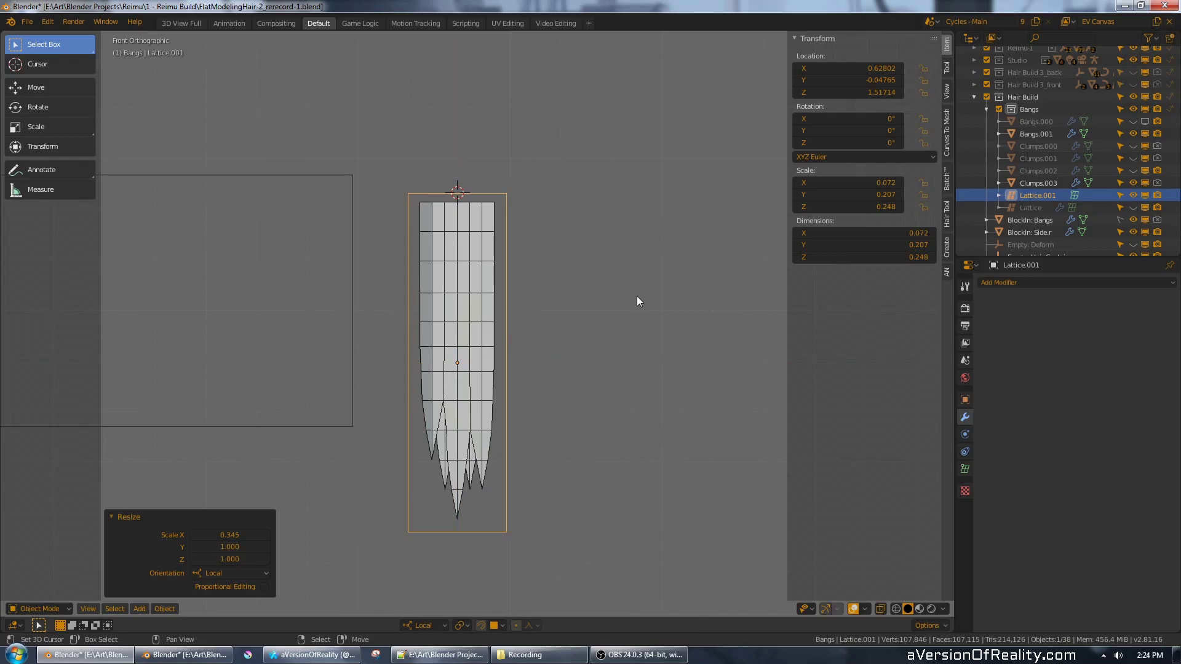
- Flatten the lattice to a Y depth of 0.024 in top view and centre it on the clump by moving it -0.002 along Y
key(KP_7)
key(s)
key(y)
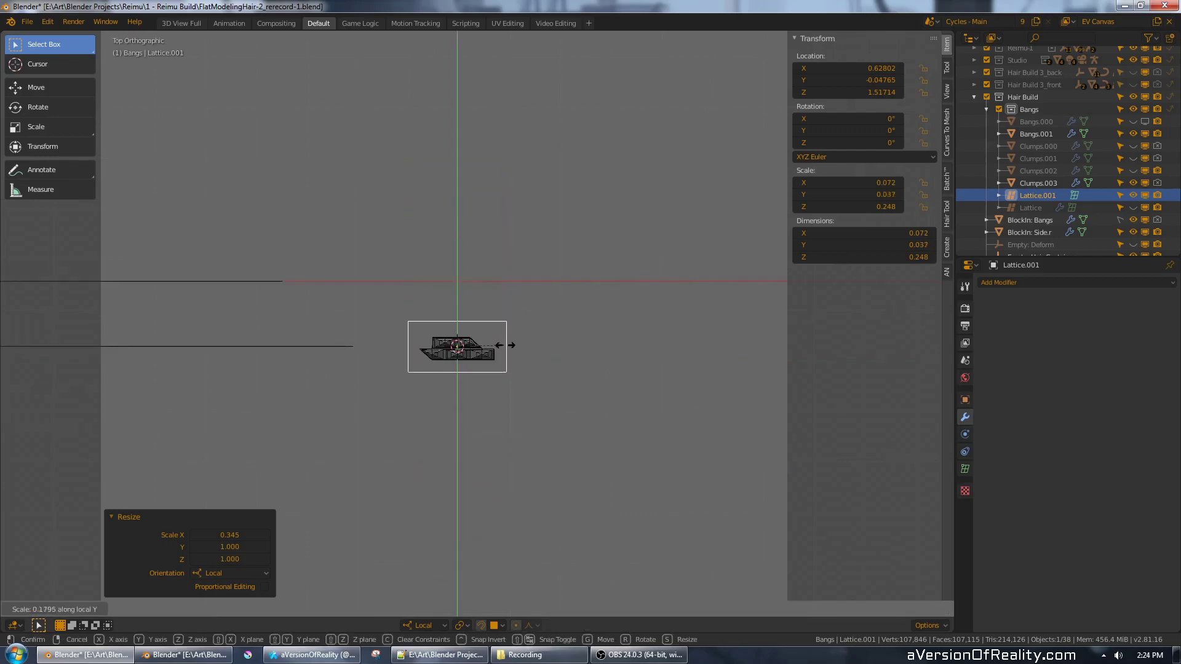
click(489, 346)
scroll(478, 329, up, 2)
key(g)
key(y)
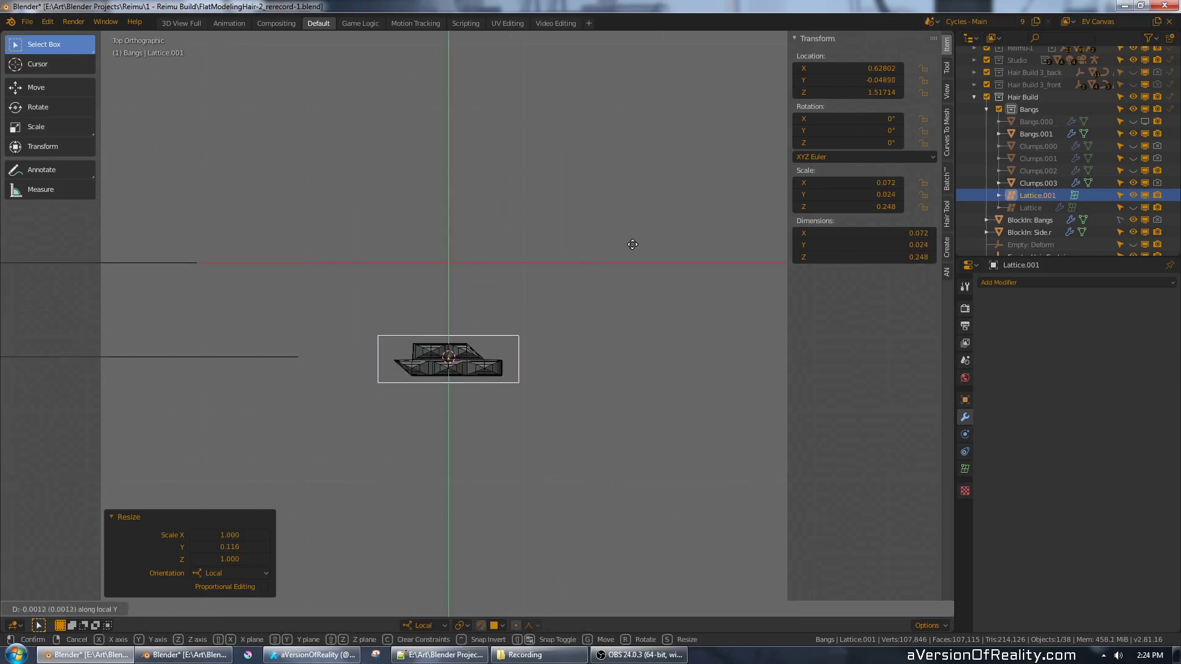
click(632, 245)
- Set the lattice resolution to U 4, V 3 and W 10
key(KP_1)
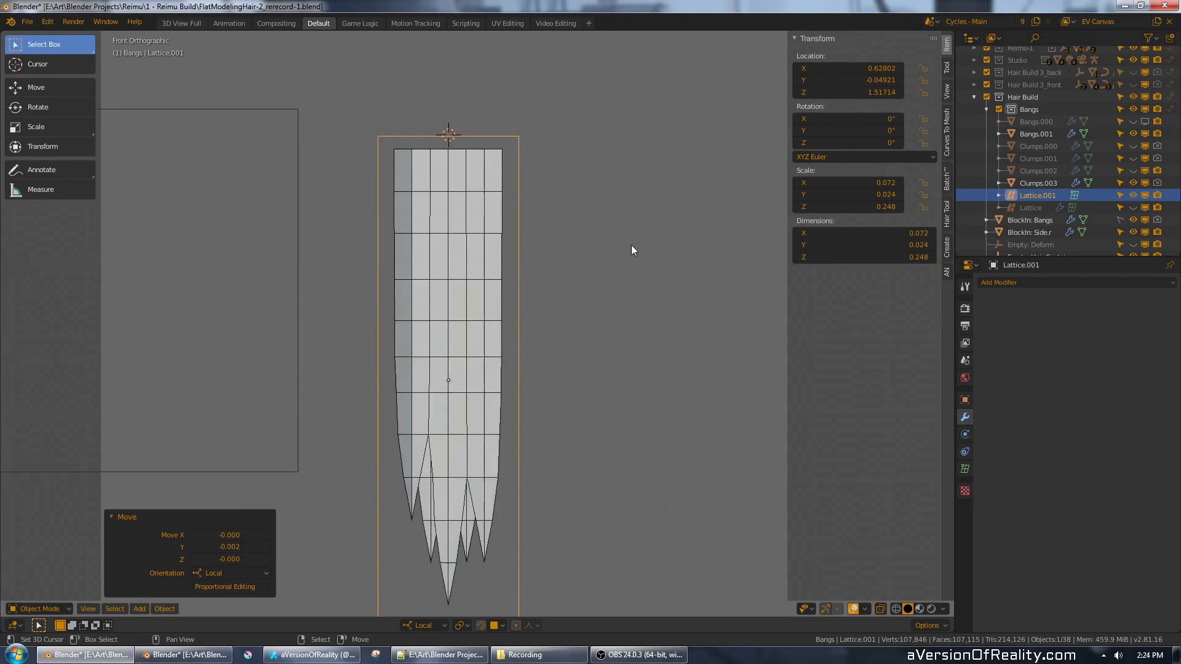
click(965, 469)
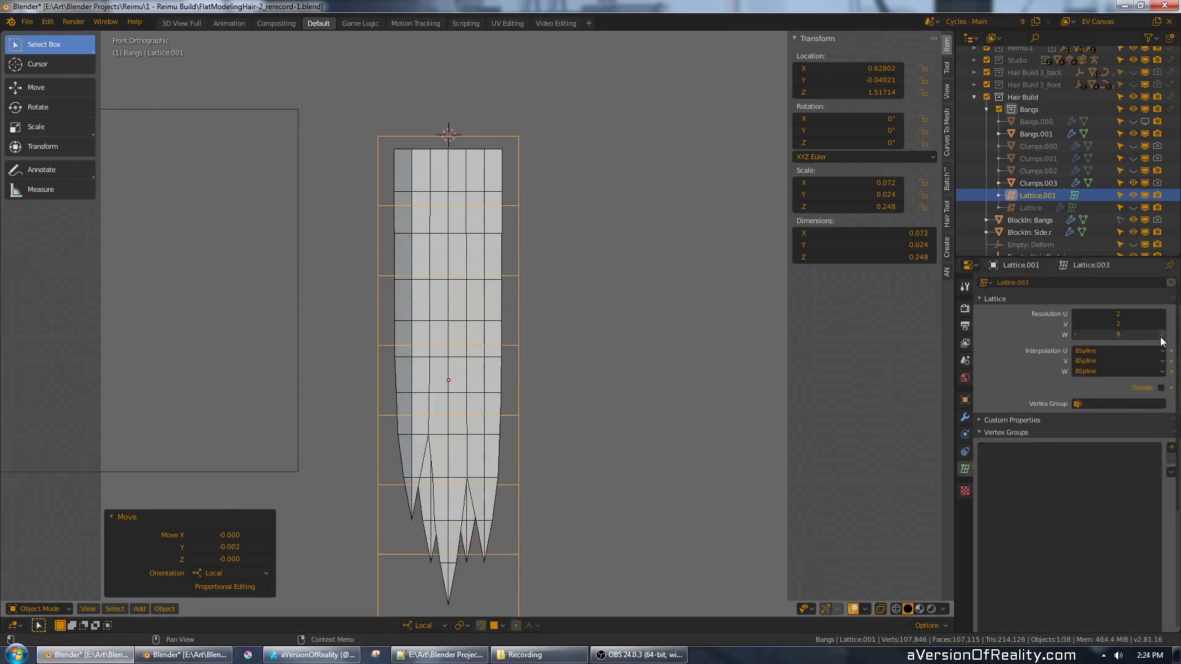
click(1164, 336)
click(1164, 326)
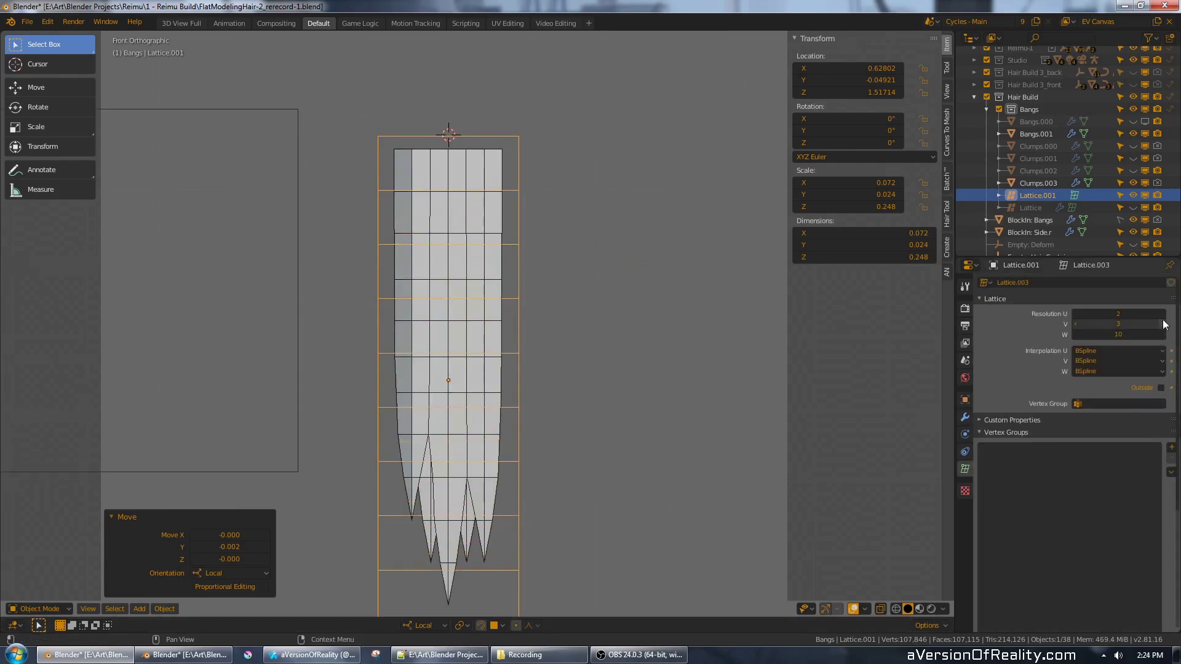
click(1075, 314)
scroll(568, 286, down, 2)
middle_drag(456, 266, 483, 240)
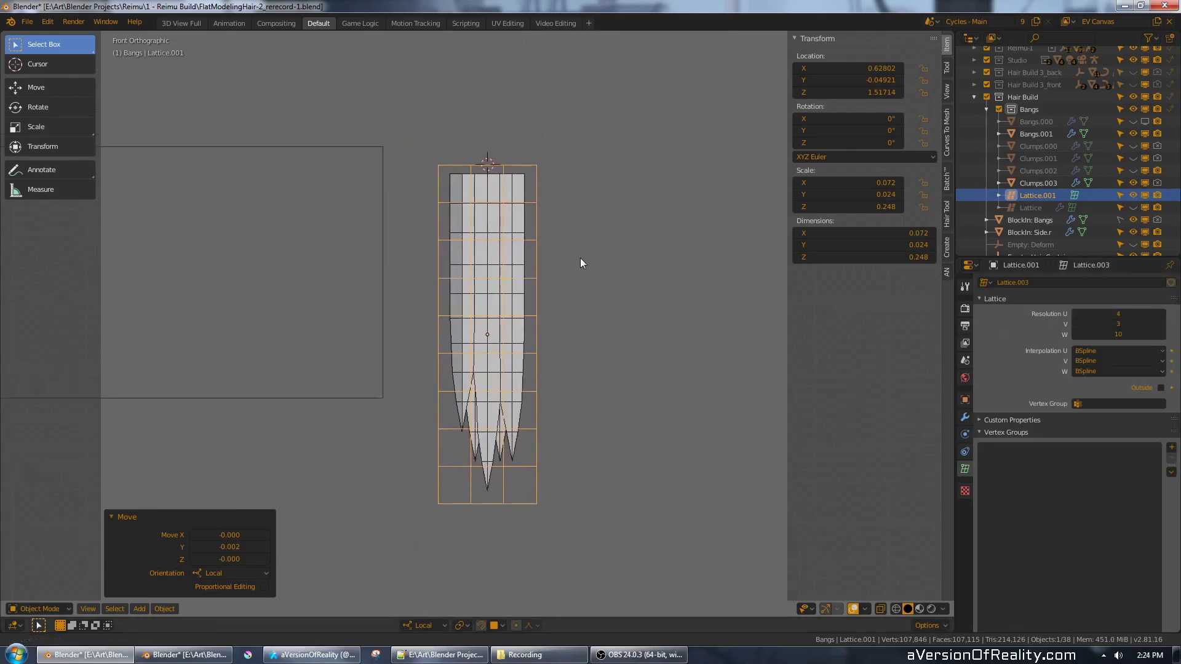
- Add a basis shape key and a second shape key to the lattice
scroll(588, 262, up, 2)
scroll(1124, 479, down, 3)
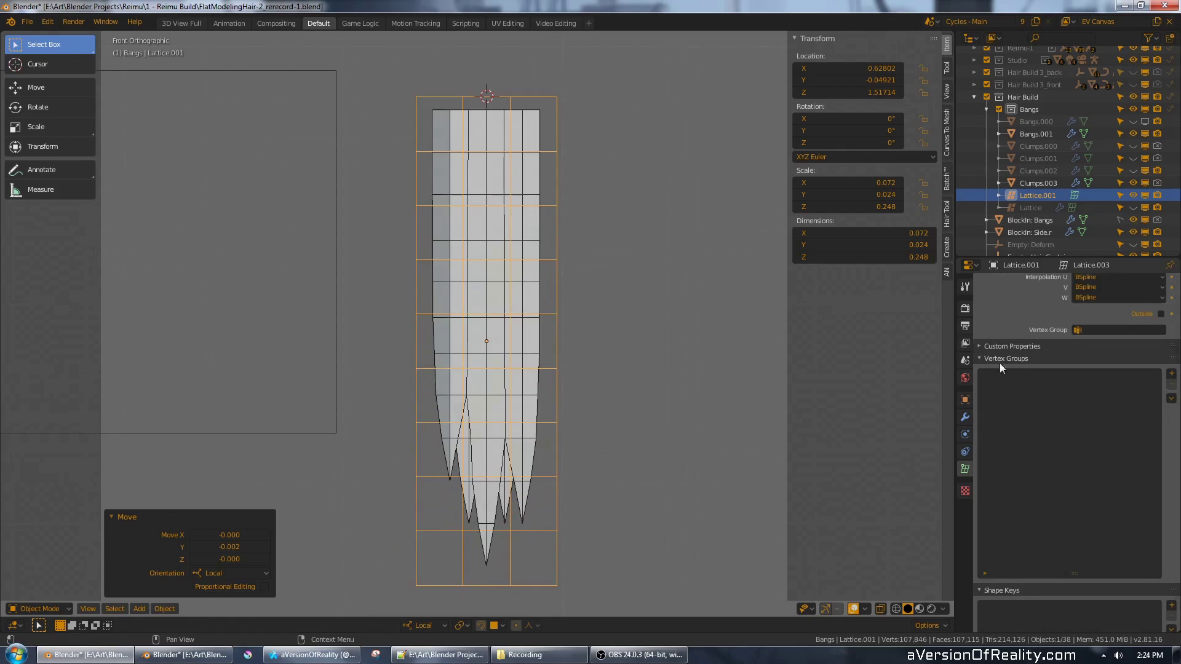
scroll(1174, 602, down, 4)
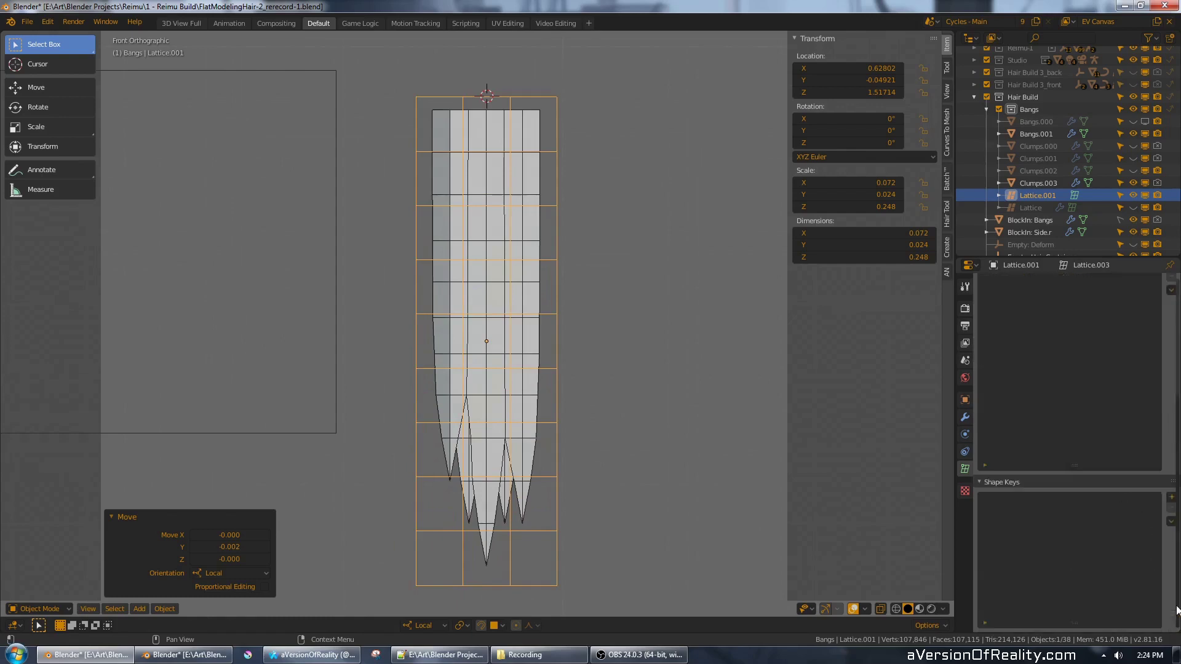
click(1172, 498)
click(1172, 499)
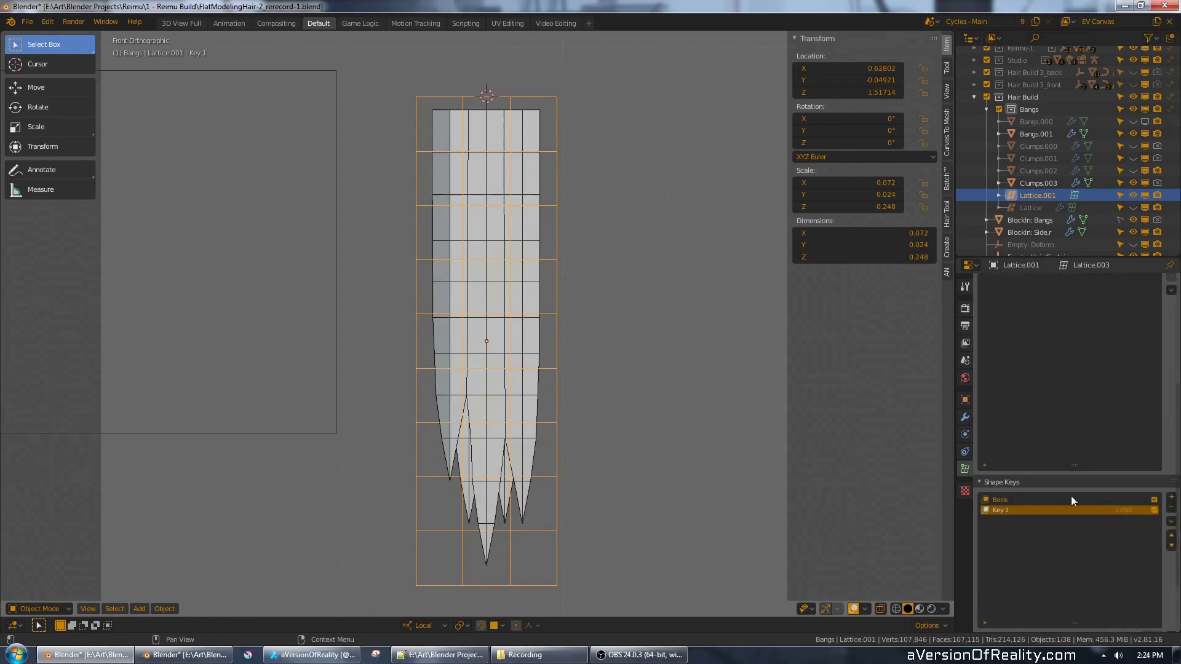
- Add a Curve modifier to the lattice targeting Side_Curve.l with deformation axis -Z, and turn off its viewport display
scroll(560, 278, down, 5)
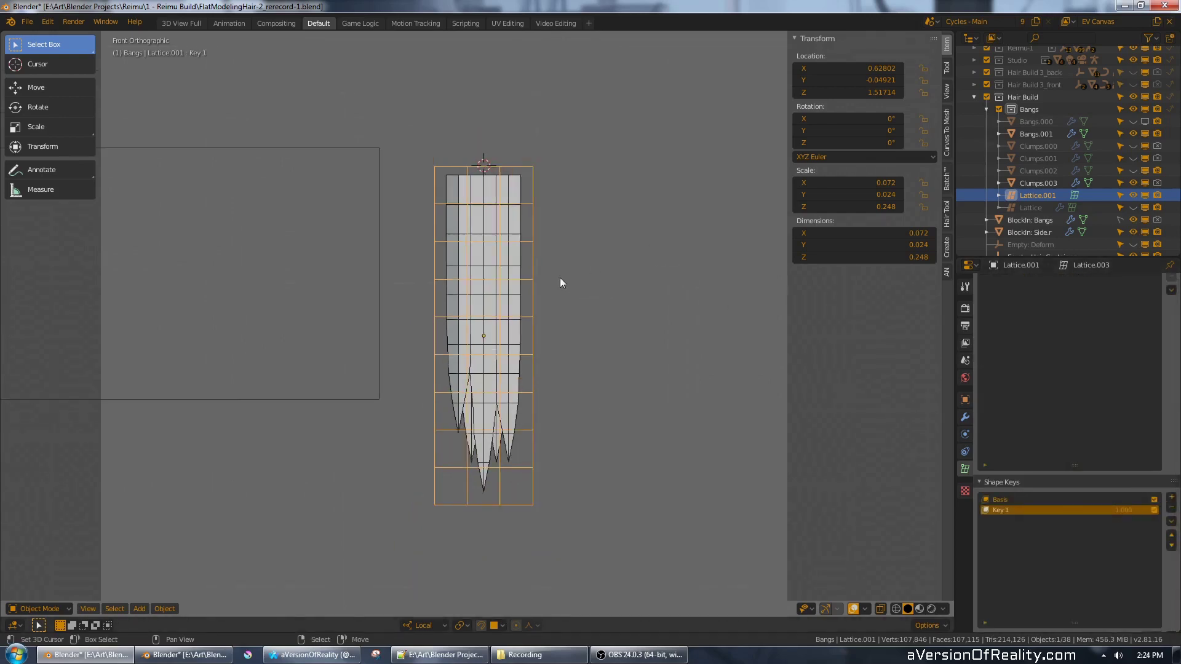
click(964, 418)
click(1038, 283)
click(1069, 328)
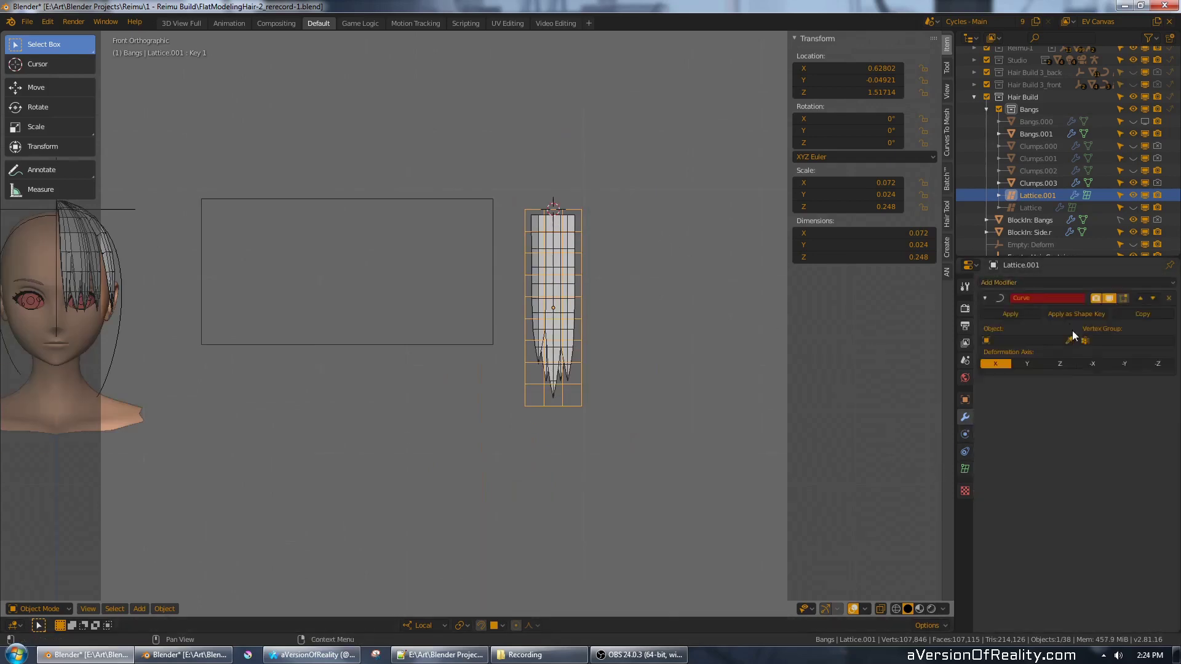
click(124, 347)
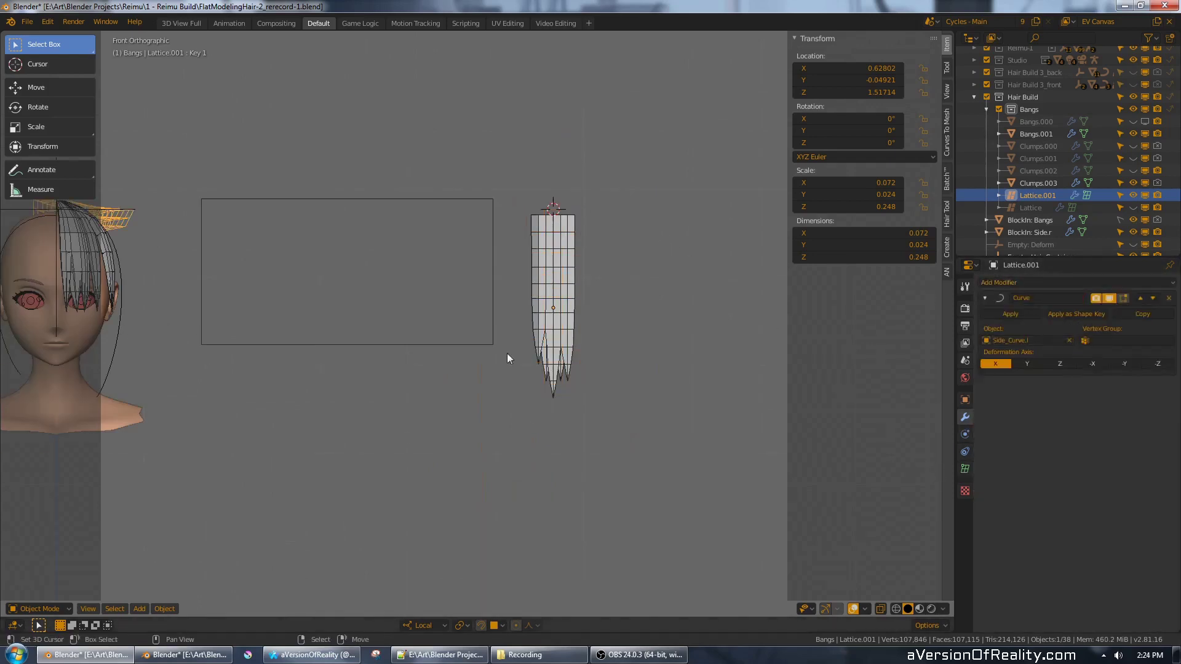
click(1157, 364)
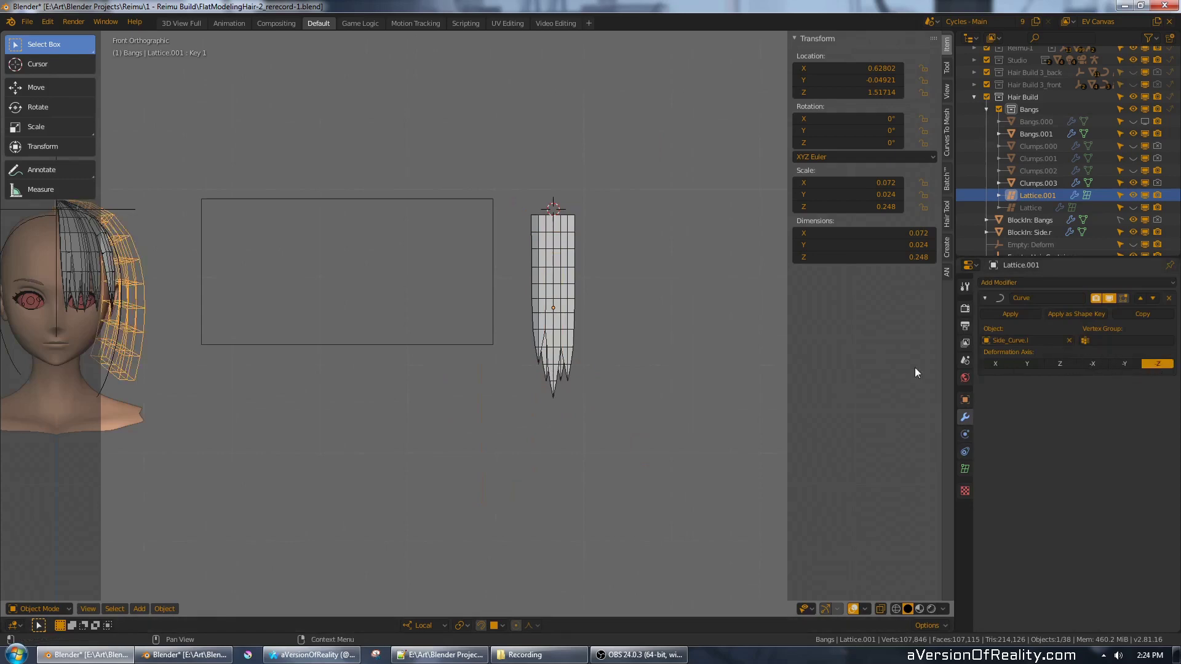
click(1108, 299)
- Add a Lattice modifier to the Clumps.003 hair clump and set Lattice.001 as its object
right_click(555, 279)
click(1034, 283)
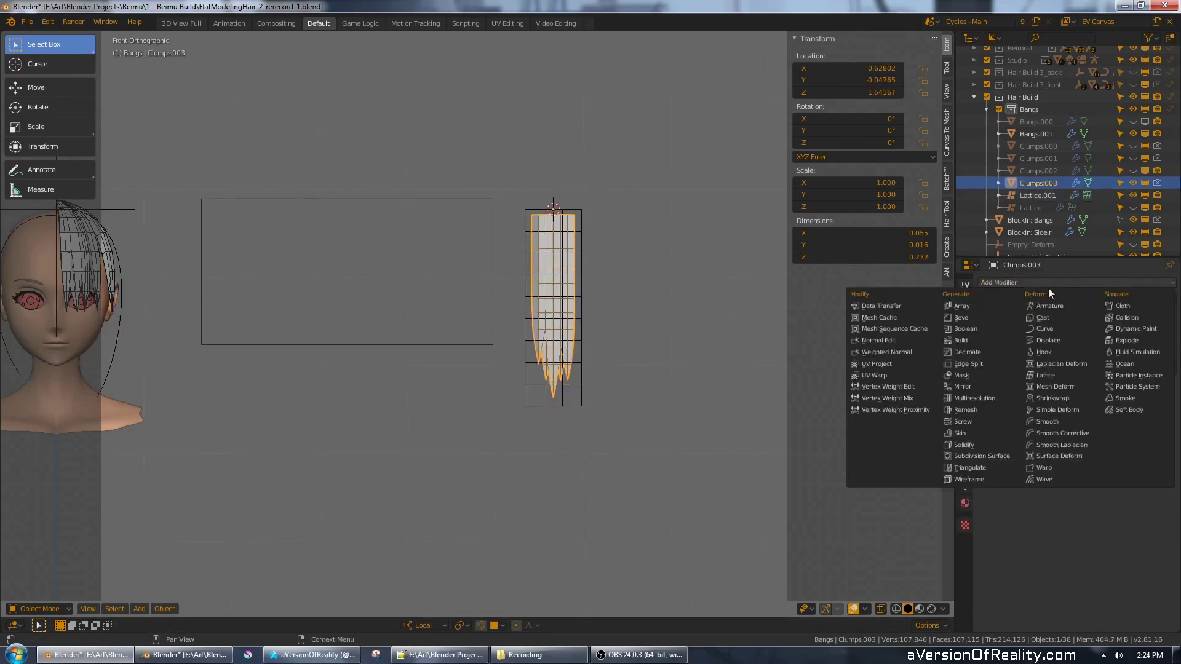
click(1068, 375)
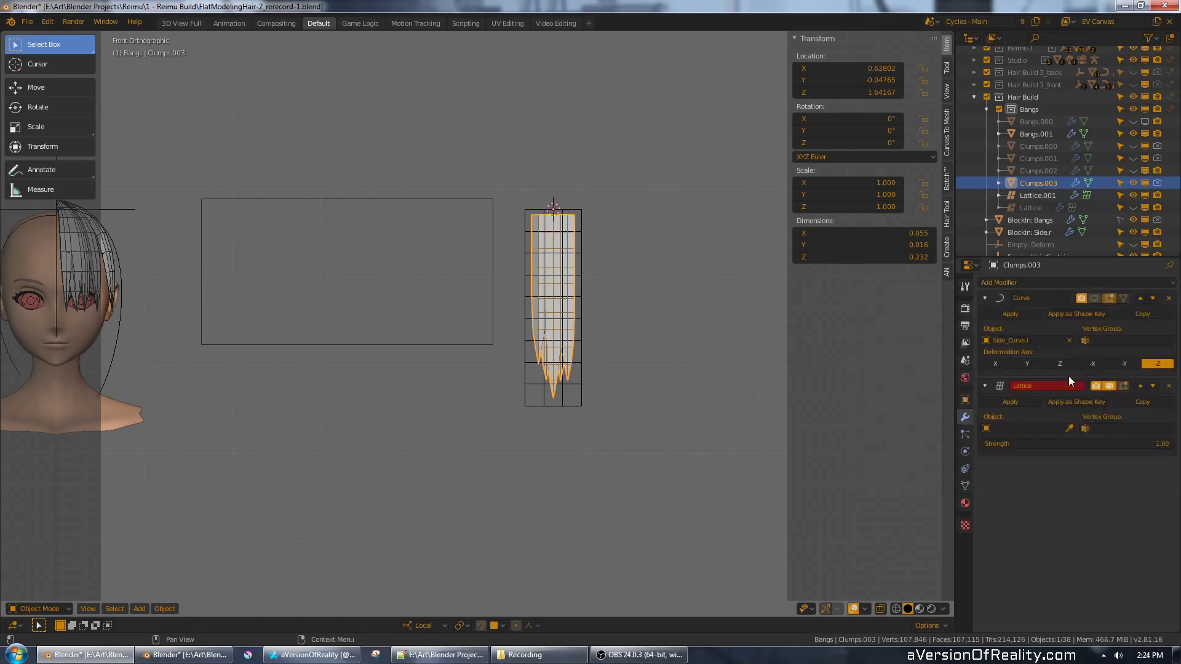
click(1065, 427)
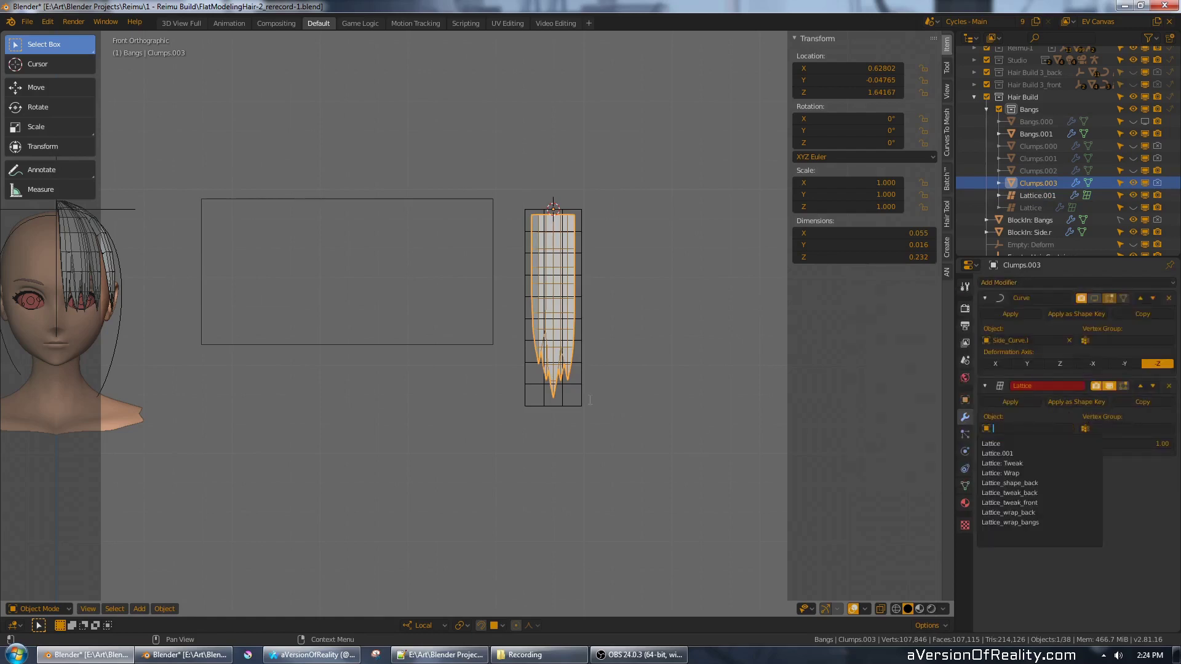
click(1151, 498)
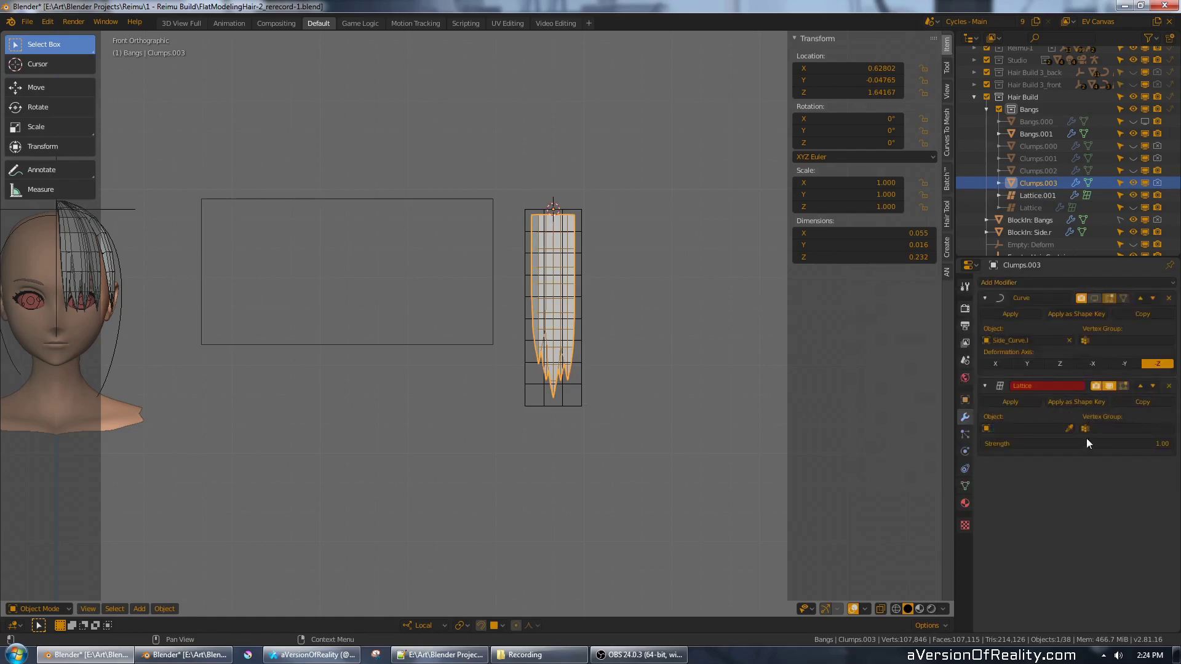
click(574, 404)
- Check how the clump follows Lattice.001 onto the head by temporarily showing the lattice's Curve modifier in the viewport
right_click(580, 384)
click(1108, 298)
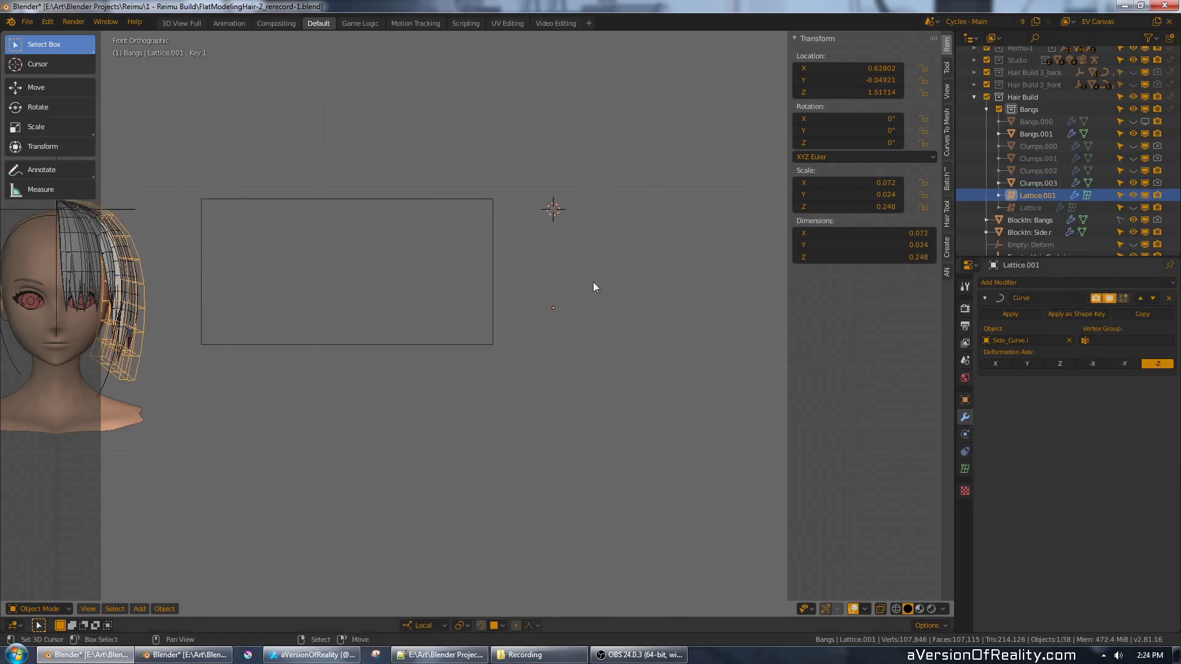
middle_drag(593, 286, 486, 311)
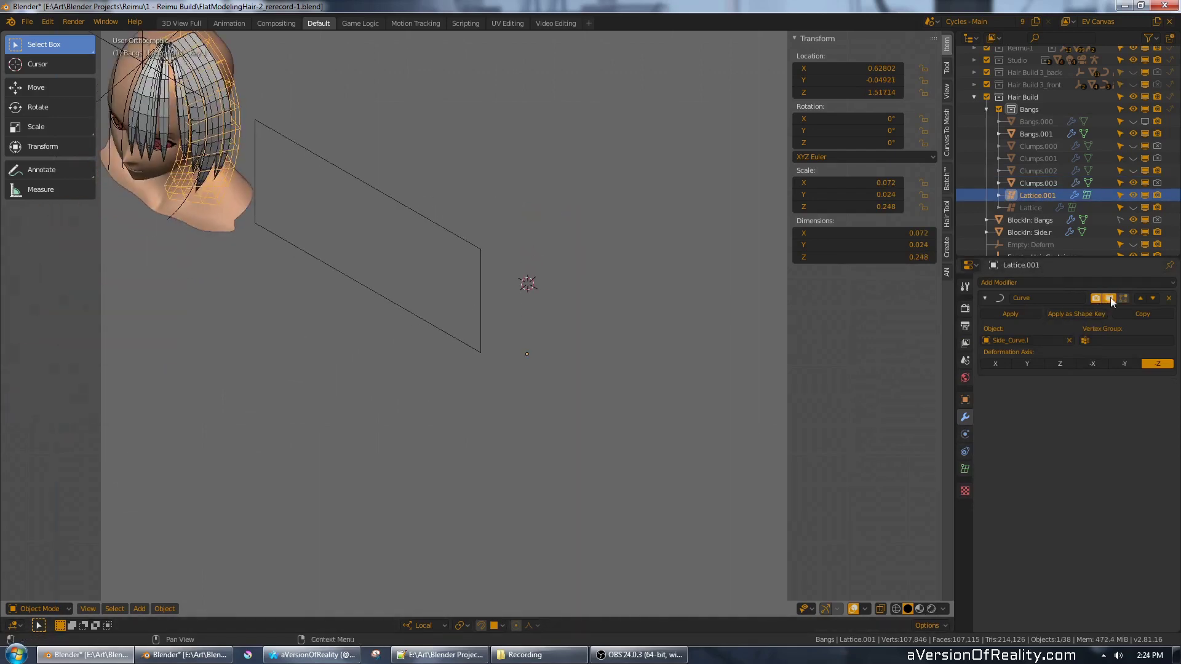
click(1109, 299)
- Enter edit mode on Lattice.001 and select its entire top row of points in front view
key(Tab)
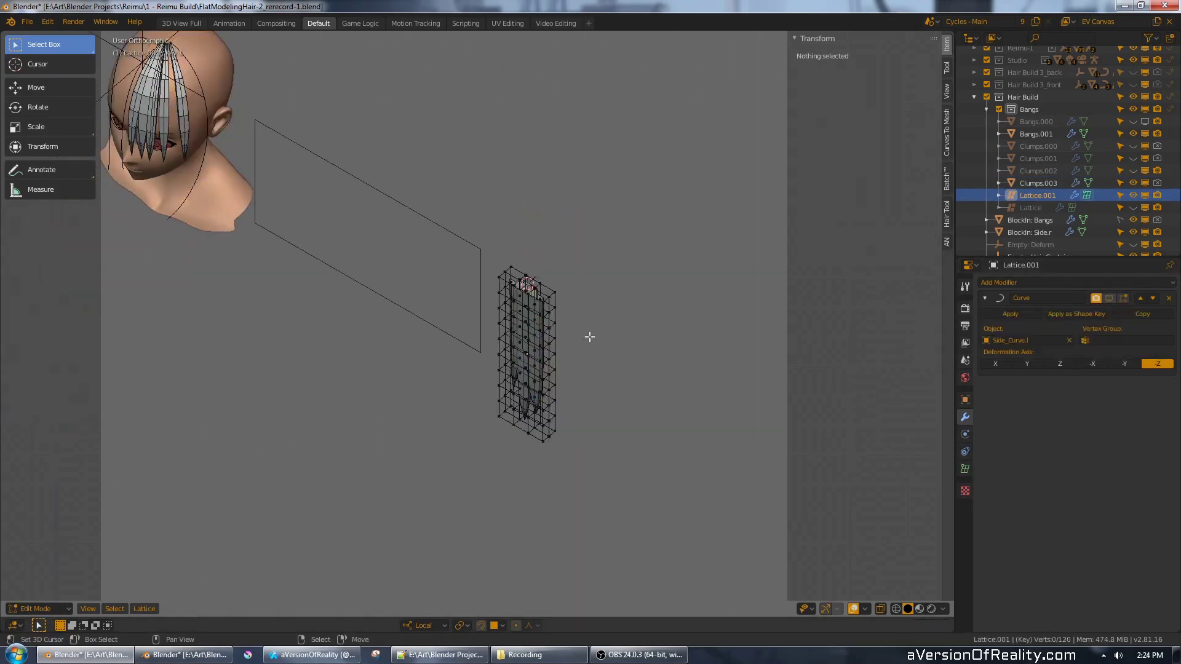
key(KP_1)
key(z)
click(532, 337)
mouse_move(568, 249)
middle_down()
mouse_move(518, 294)
mouse_move(452, 325)
middle_up()
scroll(451, 325, up, 4)
key(c)
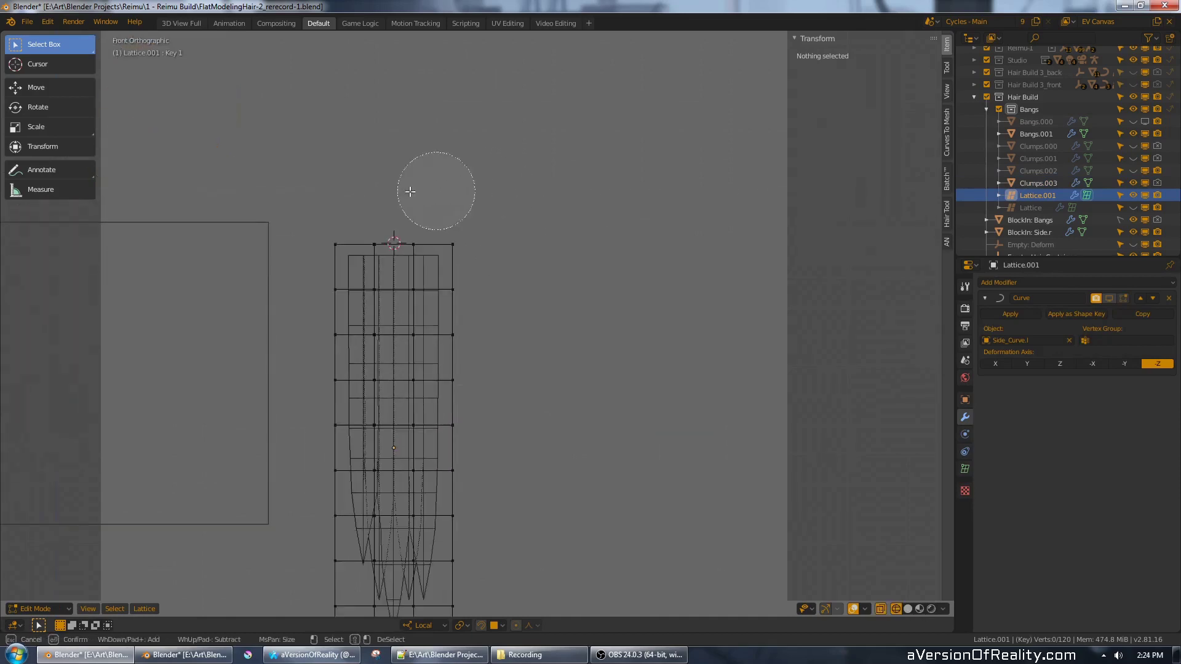
scroll(409, 192, down, 5)
drag(353, 201, 457, 202)
right_click(477, 201)
key(z)
scroll(551, 233, down, 3)
middle_drag(549, 285, 607, 222)
scroll(606, 222, up, 1)
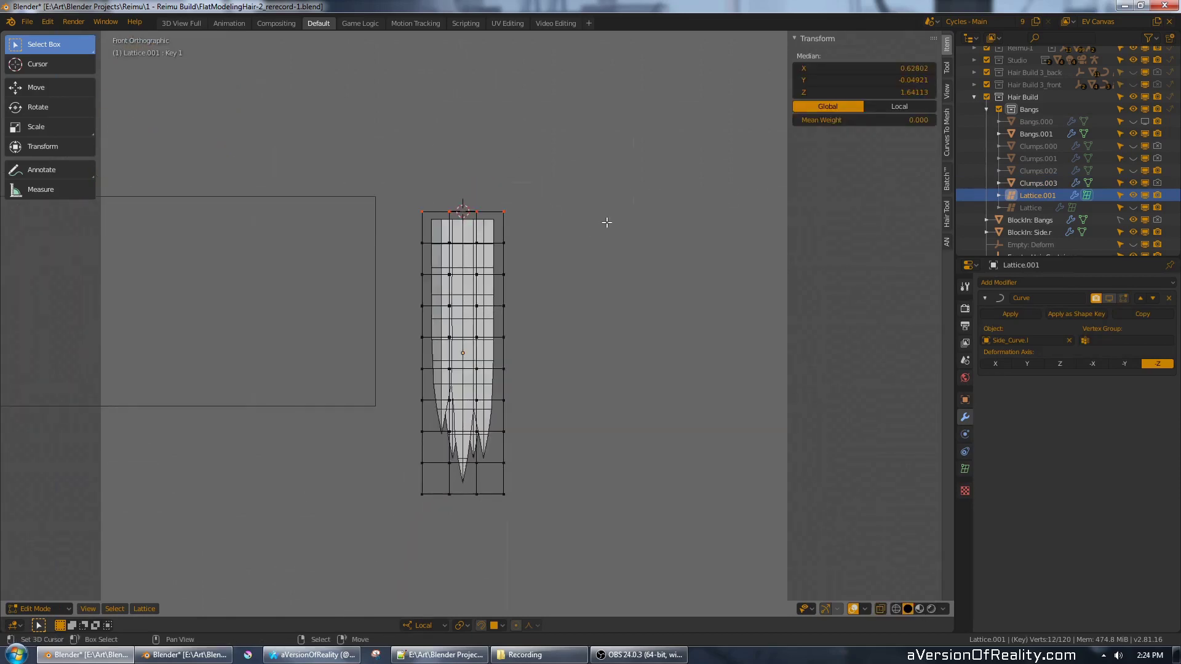
- Enable the viewport and edit-mode display of the lattice's Curve modifier
scroll(645, 194, down, 2)
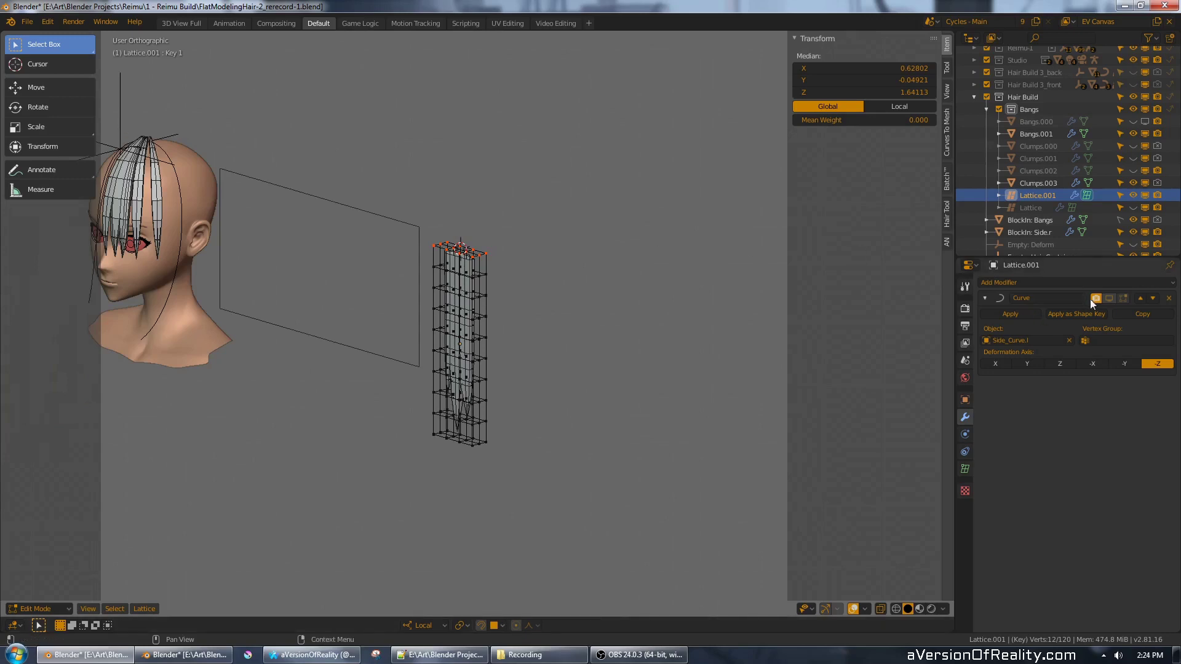
click(1126, 300)
middle_drag(578, 232, 668, 261)
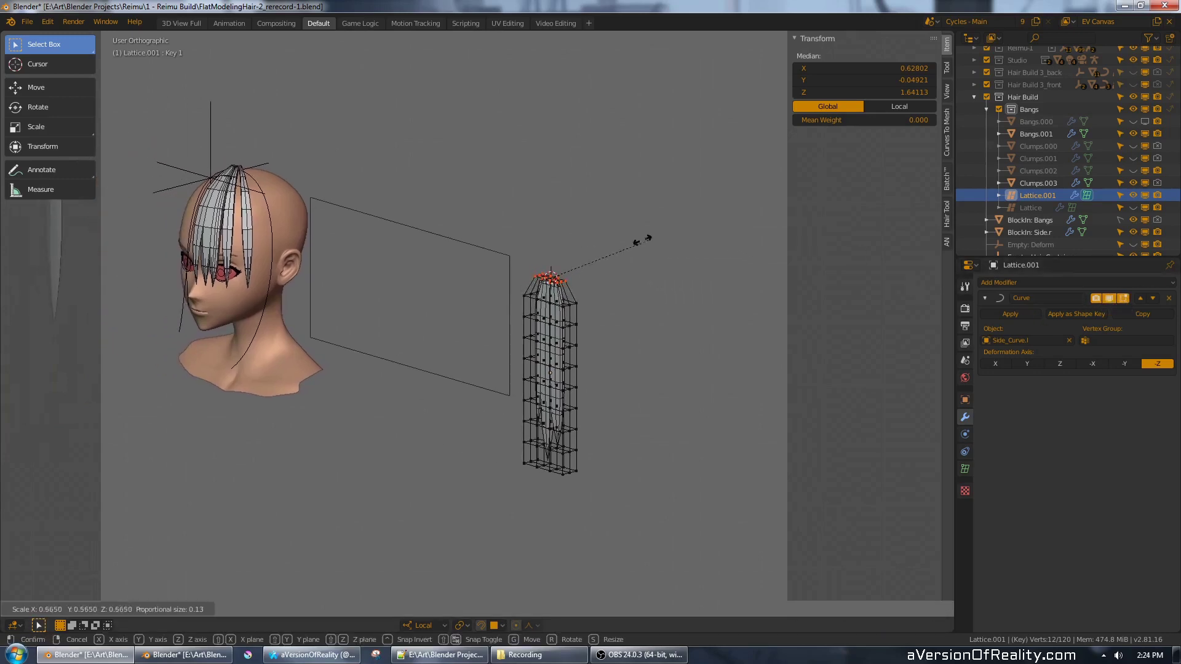
right_click(593, 246)
- Scale the lattice's top row to 0.473 in X and Y using Sharp proportional editing with size 0.126
key(KP_1)
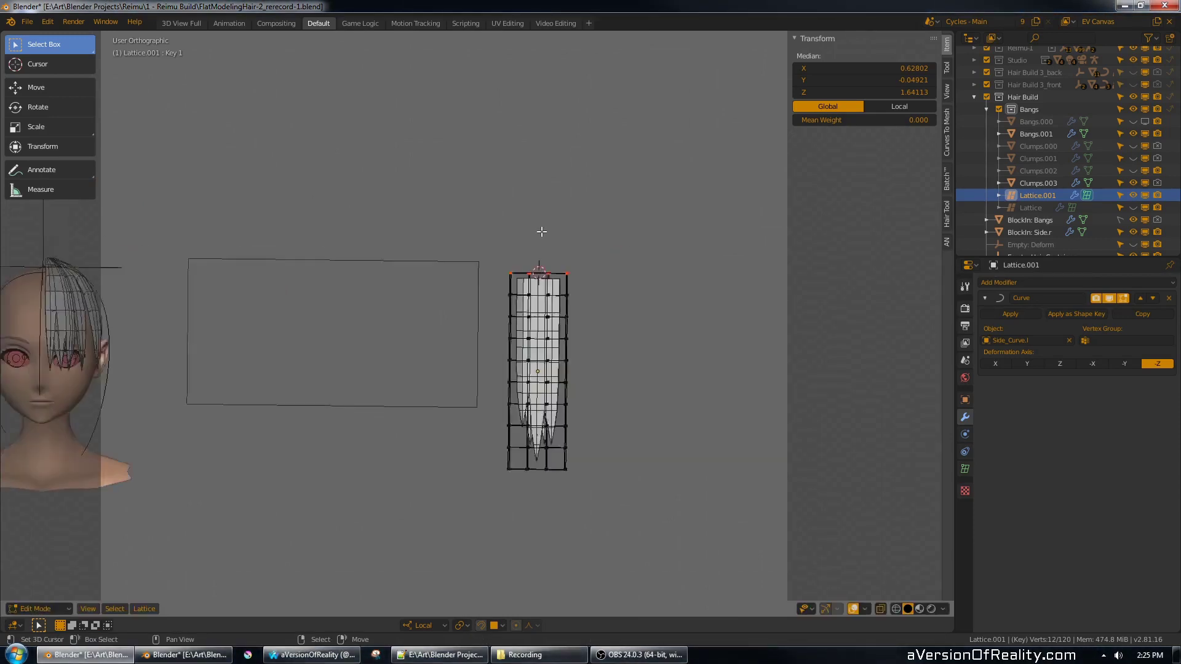
scroll(606, 252, up, 1)
key(s)
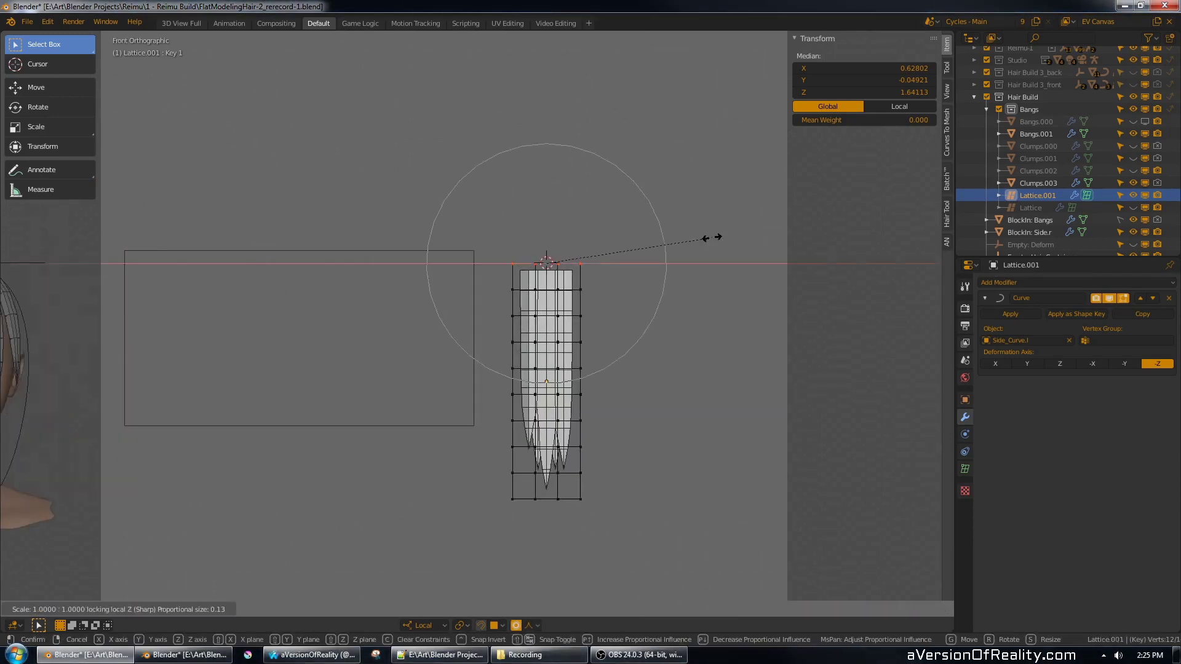
click(621, 237)
- Leave lattice editing and examine how the tapered clump sits against the bangs and head
scroll(621, 237, down, 2)
middle_drag(621, 236, 531, 271)
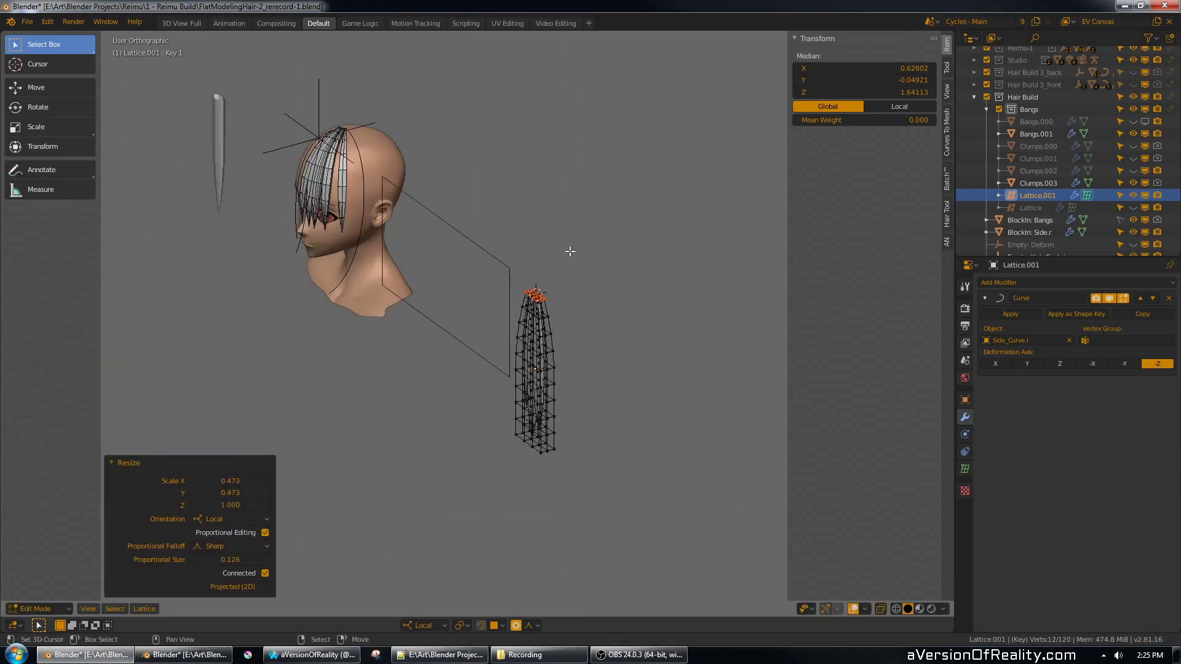
key(Tab)
shift+middle_drag(515, 201, 606, 238)
scroll(637, 354, up, 4)
scroll(592, 255, up, 2)
scroll(593, 256, down, 2)
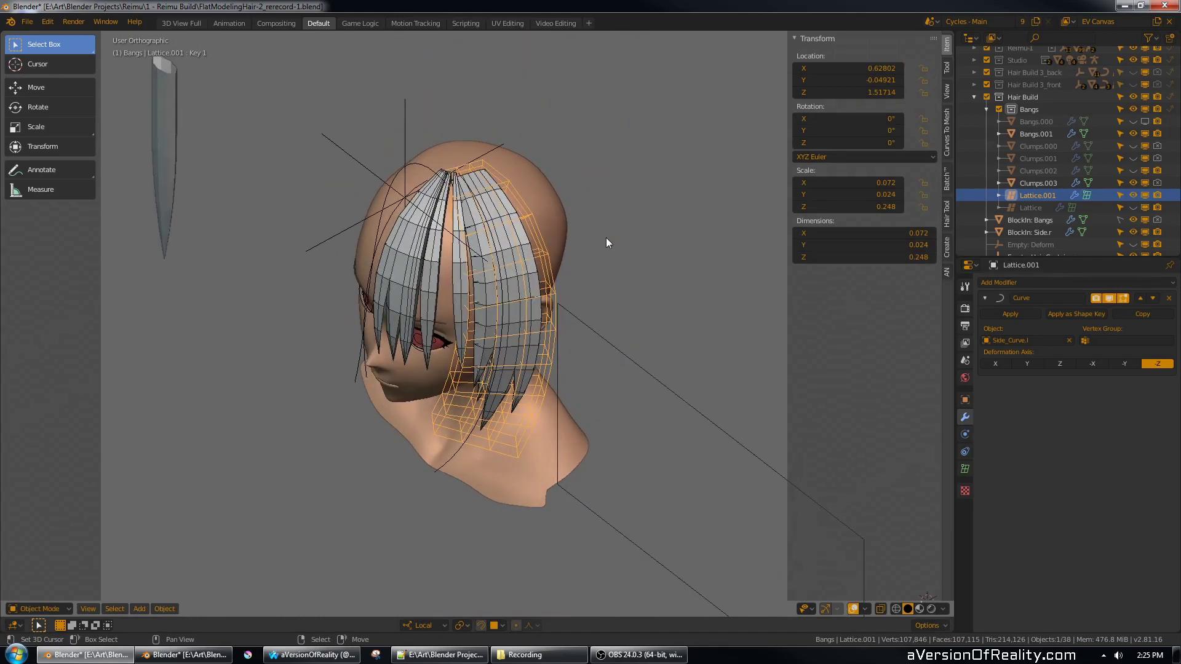
scroll(607, 237, down, 4)
shift+middle_drag(620, 296, 487, 219)
- Scale the lattice's top row to 0.793 along local X using Sharp proportional editing with size 0.153
key(Tab)
scroll(488, 219, up, 1)
key(s)
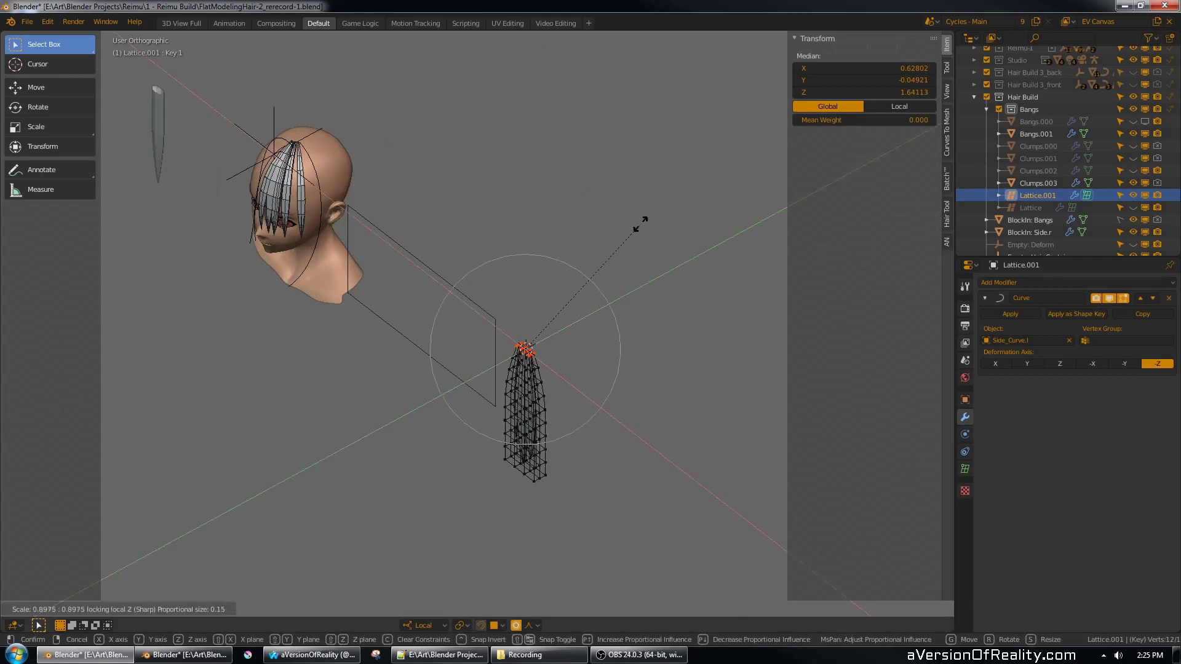
scroll(640, 227, up, 1)
key(s)
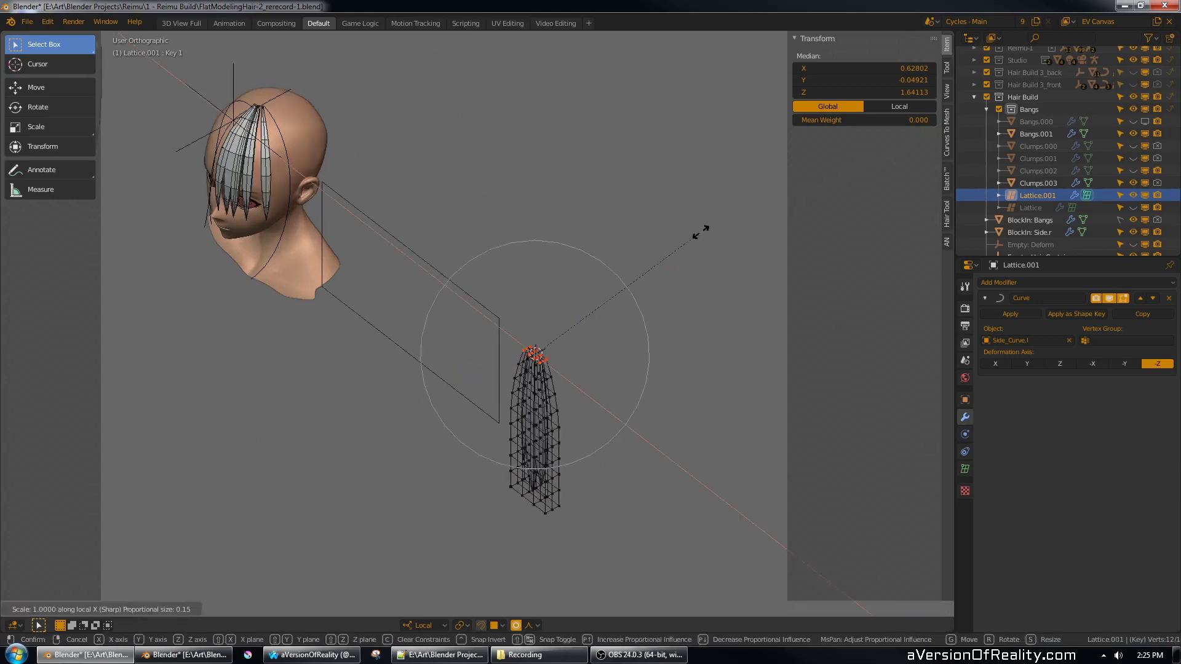
click(671, 271)
- Leave lattice editing and examine the narrowed clump's top edge and its fit around the side of the head
scroll(640, 259, up, 3)
shift+middle_drag(673, 338, 587, 267)
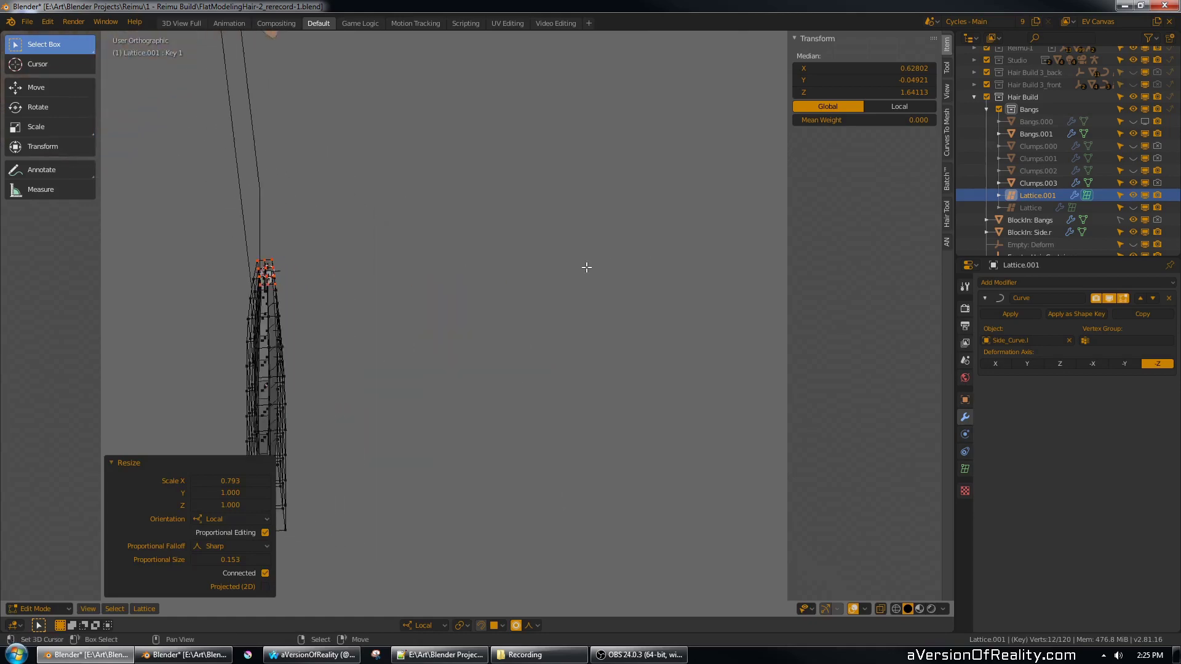
middle_drag(473, 243, 604, 322)
scroll(604, 321, down, 5)
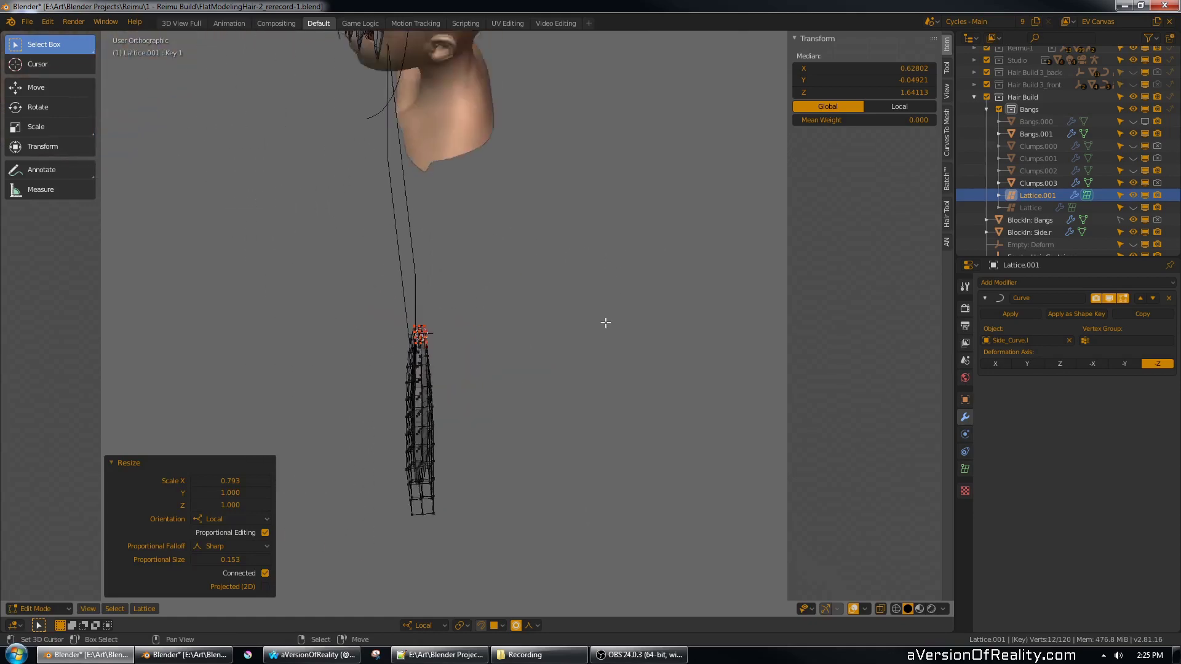
key(Tab)
middle_drag(551, 166, 549, 361)
scroll(550, 361, up, 6)
scroll(549, 361, up, 3)
scroll(527, 308, down, 4)
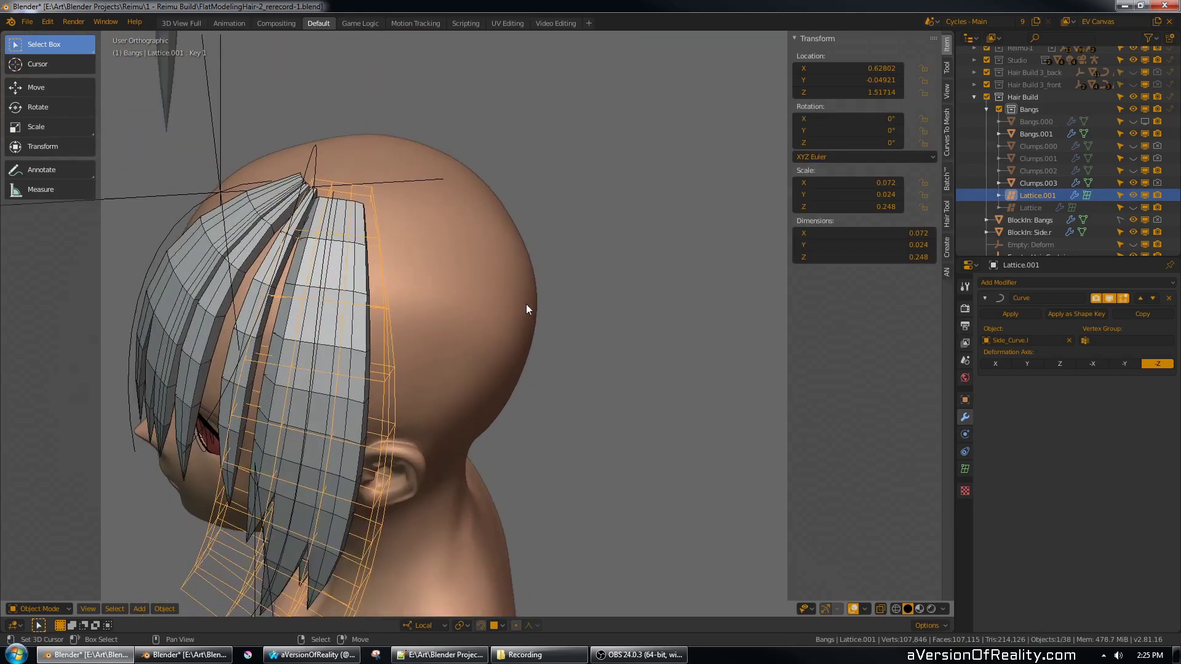
middle_drag(425, 393, 457, 374)
- Rotate Side_Curve.l's top control point about 5.5° in top view and move it 0.000382 in X and 0.000764 in Y
right_click(328, 582)
middle_drag(452, 320, 515, 431)
scroll(501, 319, up, 3)
key(Tab)
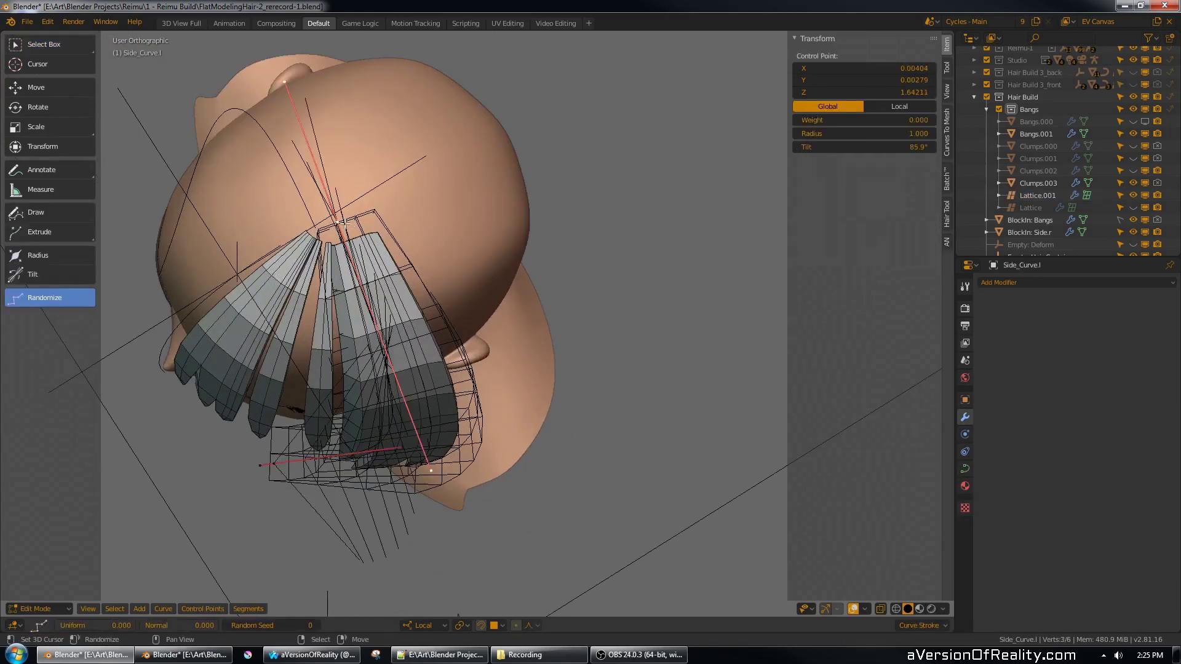
key(KP_7)
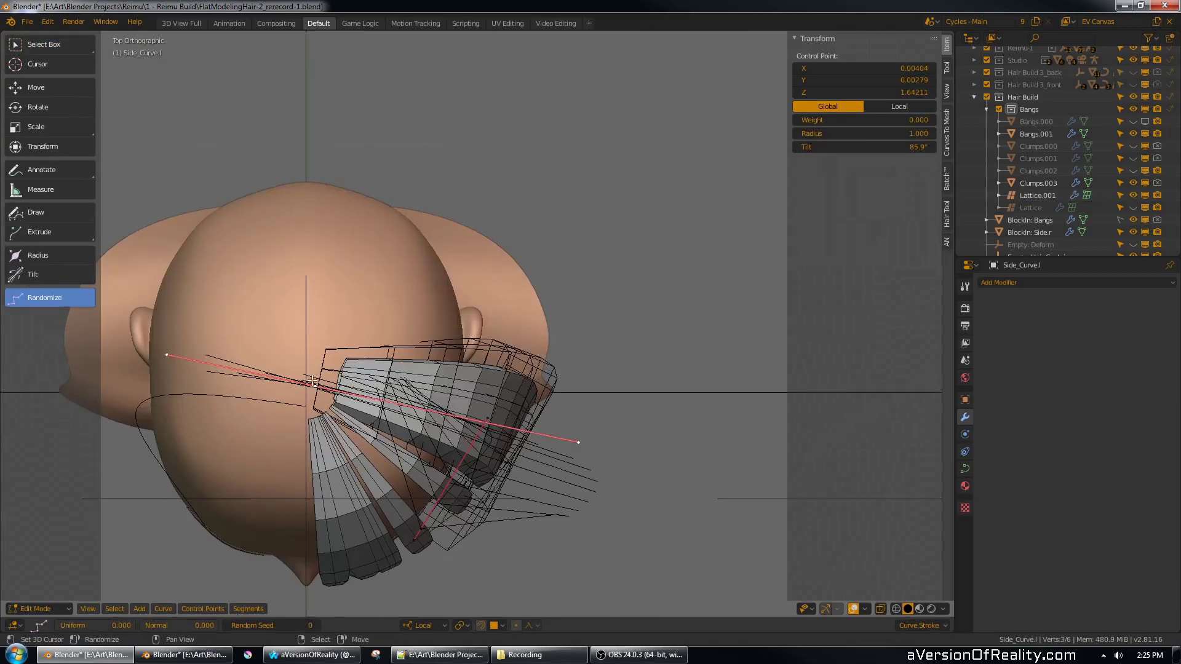
scroll(313, 381, up, 2)
key(r)
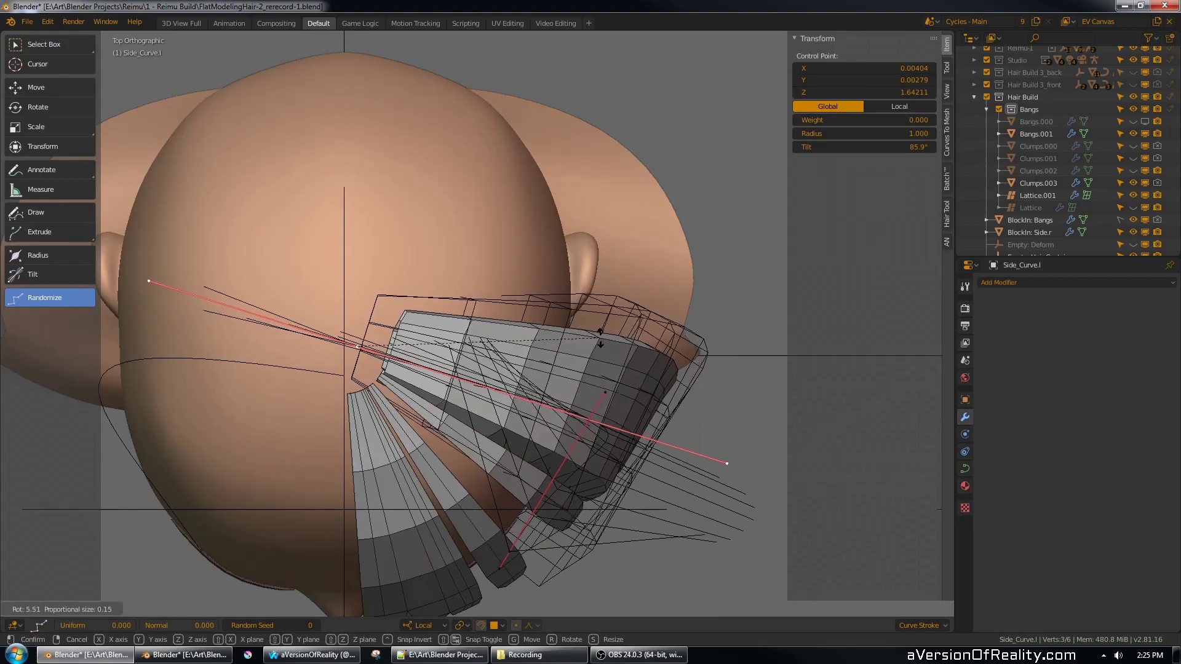
click(601, 338)
key(g)
click(602, 335)
scroll(602, 335, down, 2)
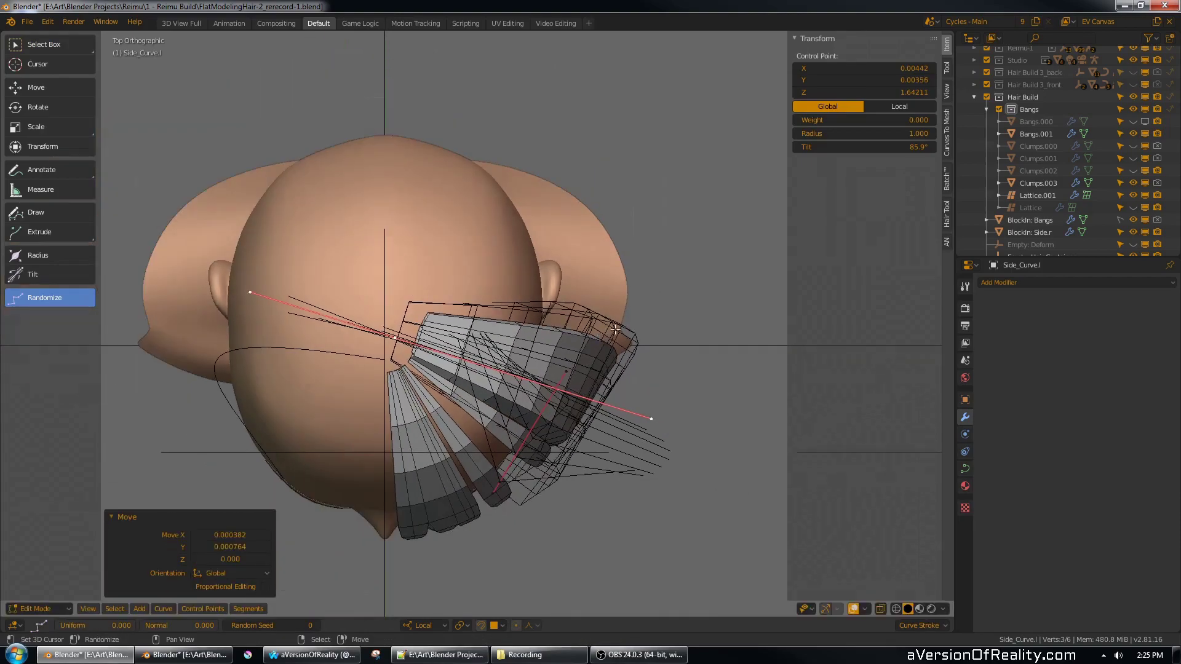
- Adjust the tilt of the side curve's top control point and tilt its bottom control point by -26.2°
middle_drag(661, 357, 575, 211)
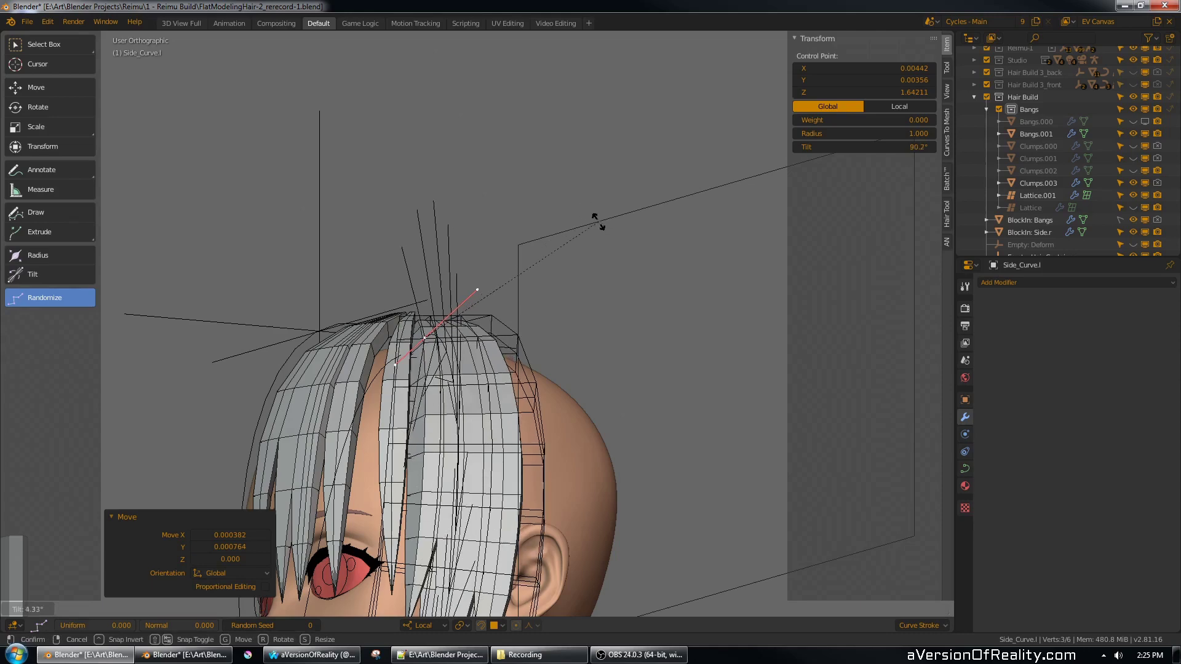
scroll(588, 199, down, 4)
shift+middle_drag(599, 359, 652, 176)
scroll(653, 176, up, 1)
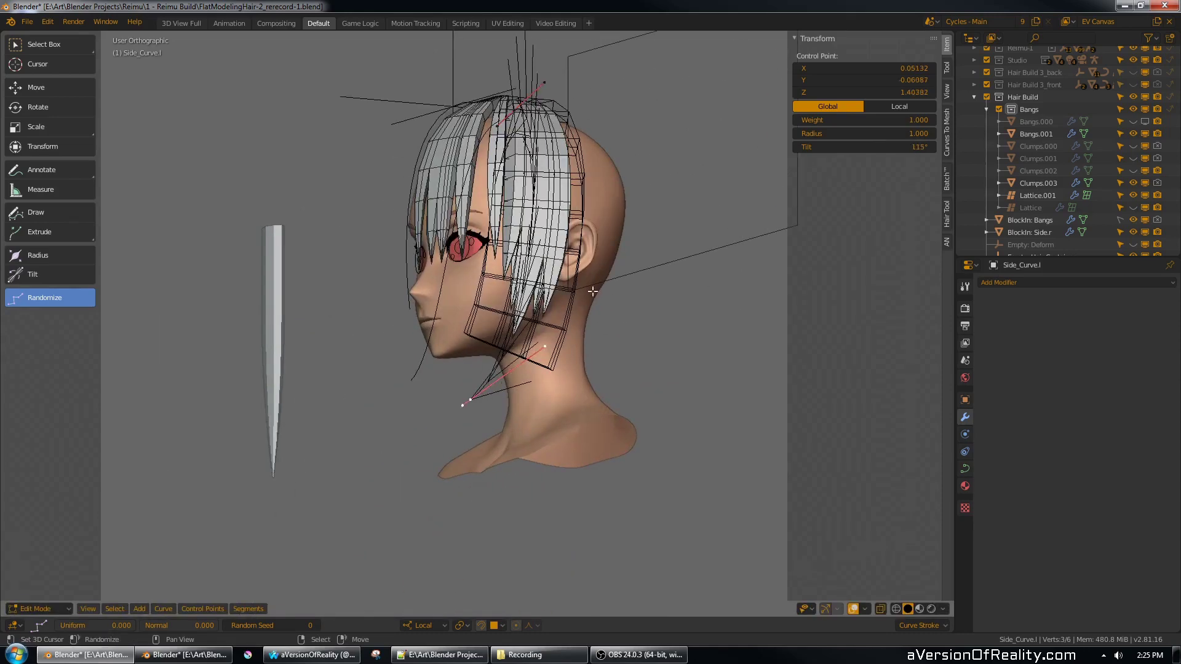
middle_drag(592, 291, 684, 297)
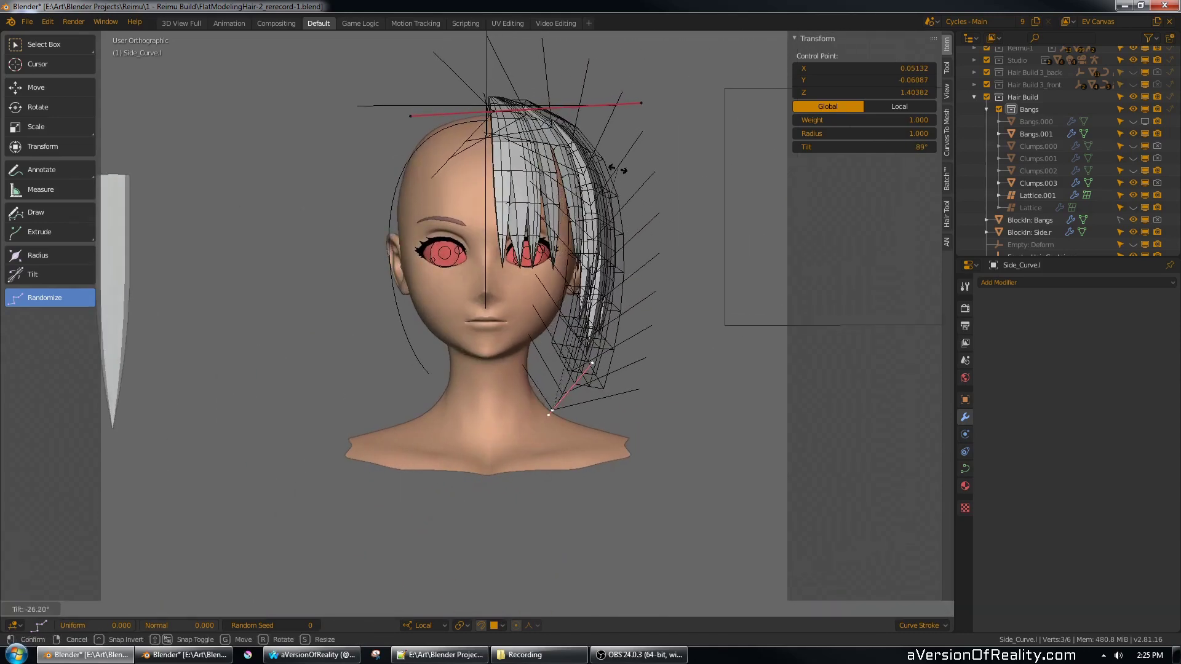
click(617, 169)
- Tilt the side curve's bottom control point by a further -12°, to 77°
middle_drag(698, 162, 557, 214)
scroll(580, 269, up, 1)
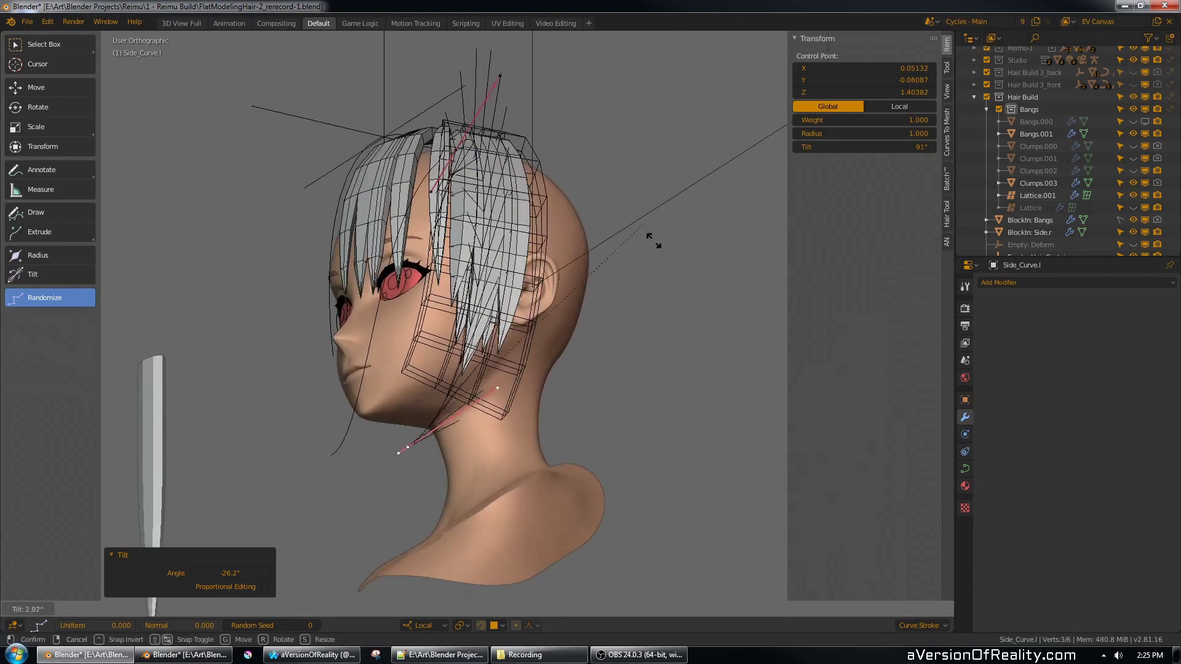
click(598, 150)
middle_drag(598, 150, 642, 193)
scroll(642, 192, down, 2)
key(KP_1)
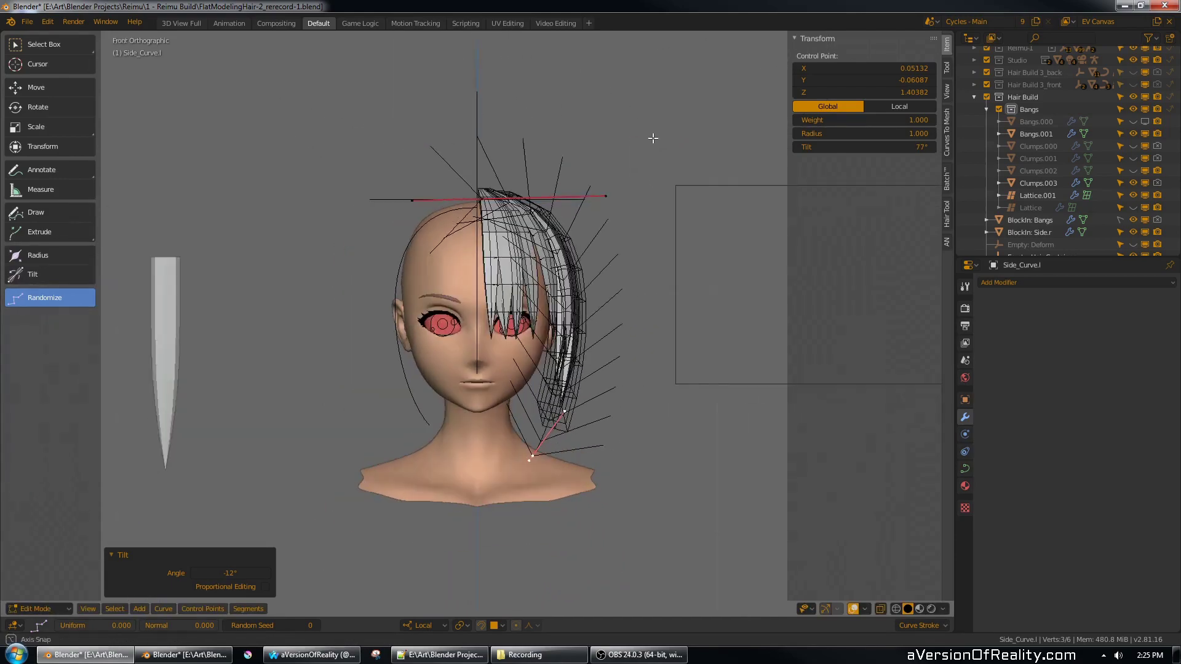
- Leave curve editing, select Lattice.001 and examine the top of the side clump where it meets the bangs
middle_drag(652, 138, 591, 237)
scroll(592, 231, up, 3)
key(Tab)
middle_drag(517, 228, 472, 156)
right_click(444, 213)
middle_drag(411, 93, 377, 124)
shift+middle_drag(493, 111, 533, 227)
scroll(533, 226, up, 3)
middle_drag(458, 195, 430, 225)
scroll(563, 189, up, 2)
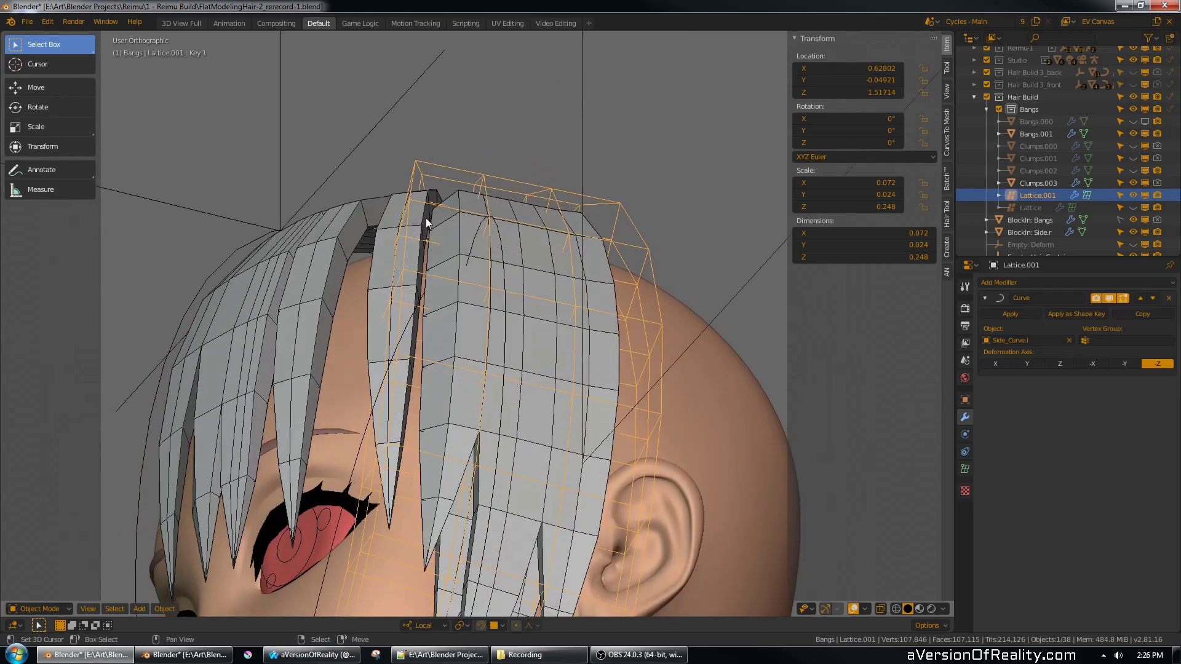
- Select Bangs.001 and examine from several angles how the bangs and side clump converge at the crown
click(423, 220)
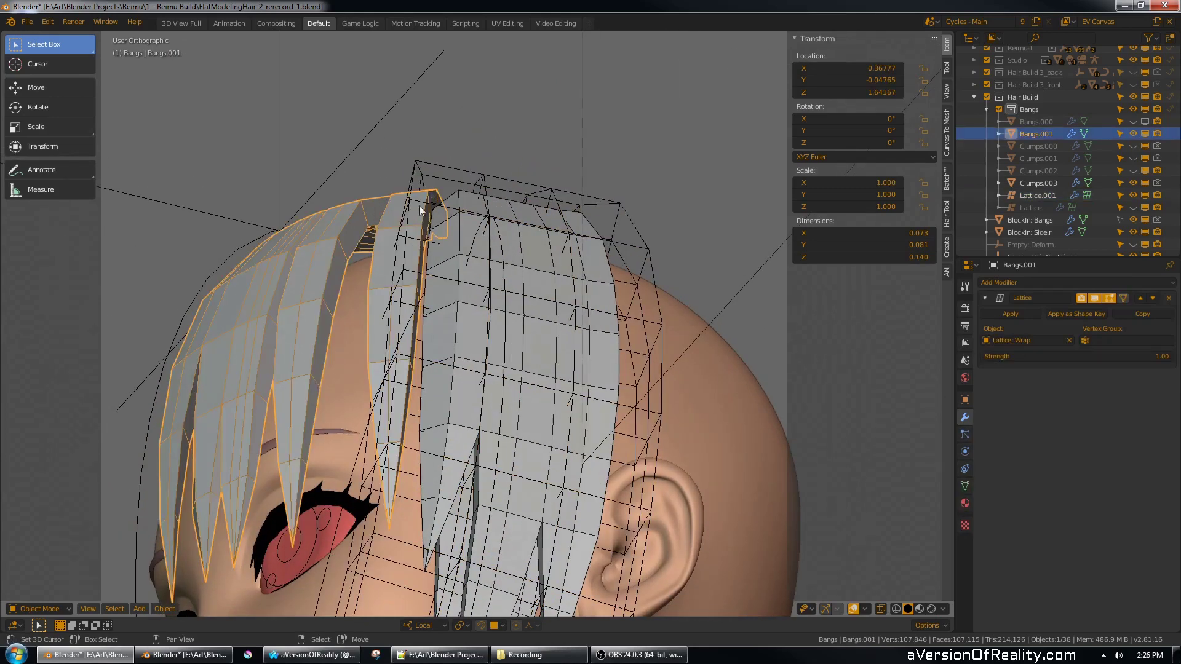
scroll(454, 228, down, 2)
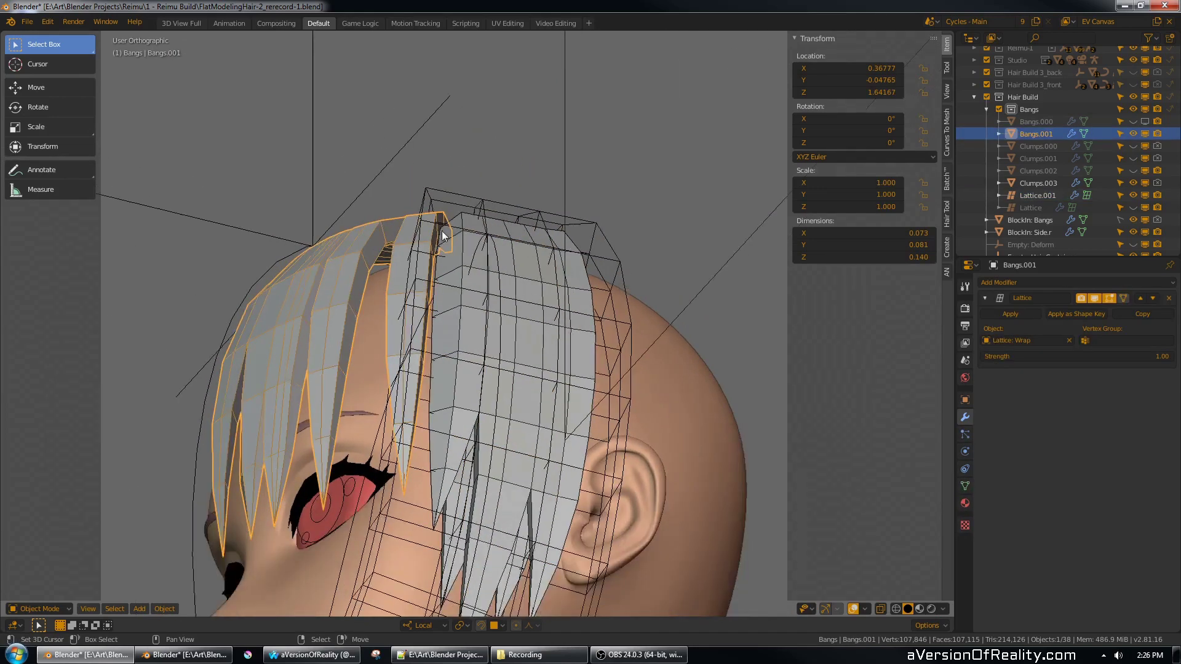
middle_drag(443, 236, 456, 257)
middle_drag(470, 205, 487, 278)
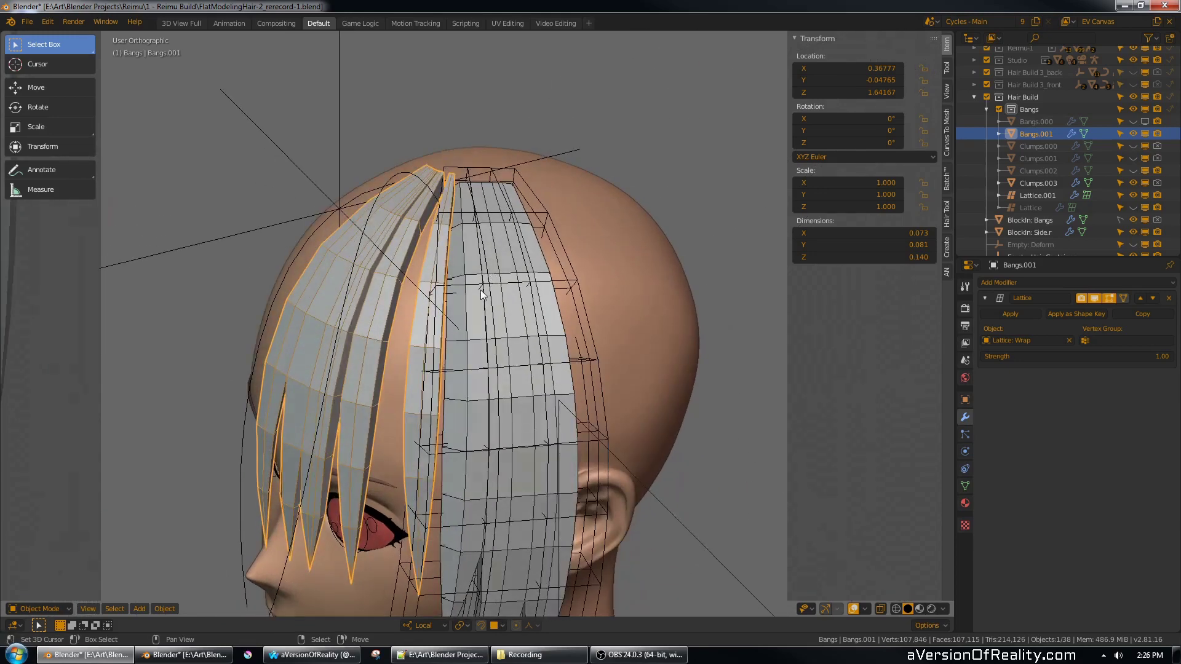
right_click(481, 290)
shift+middle_drag(580, 327, 588, 93)
scroll(529, 174, down, 1)
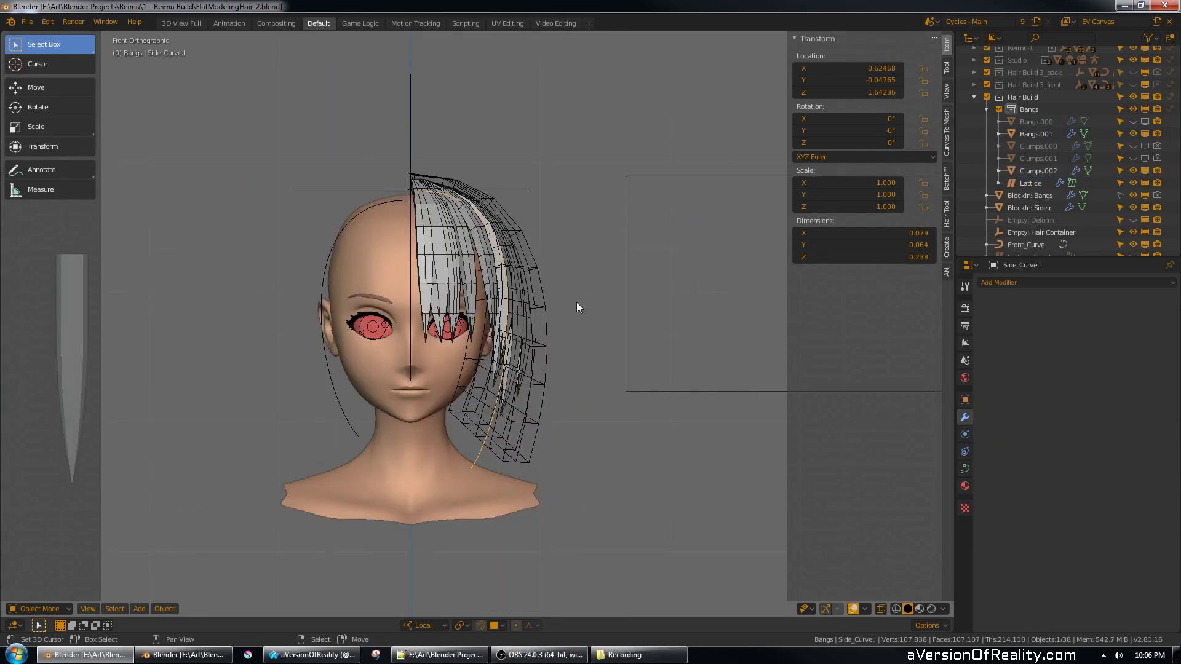
scroll(572, 304, up, 2)
middle_drag(572, 304, 484, 232)
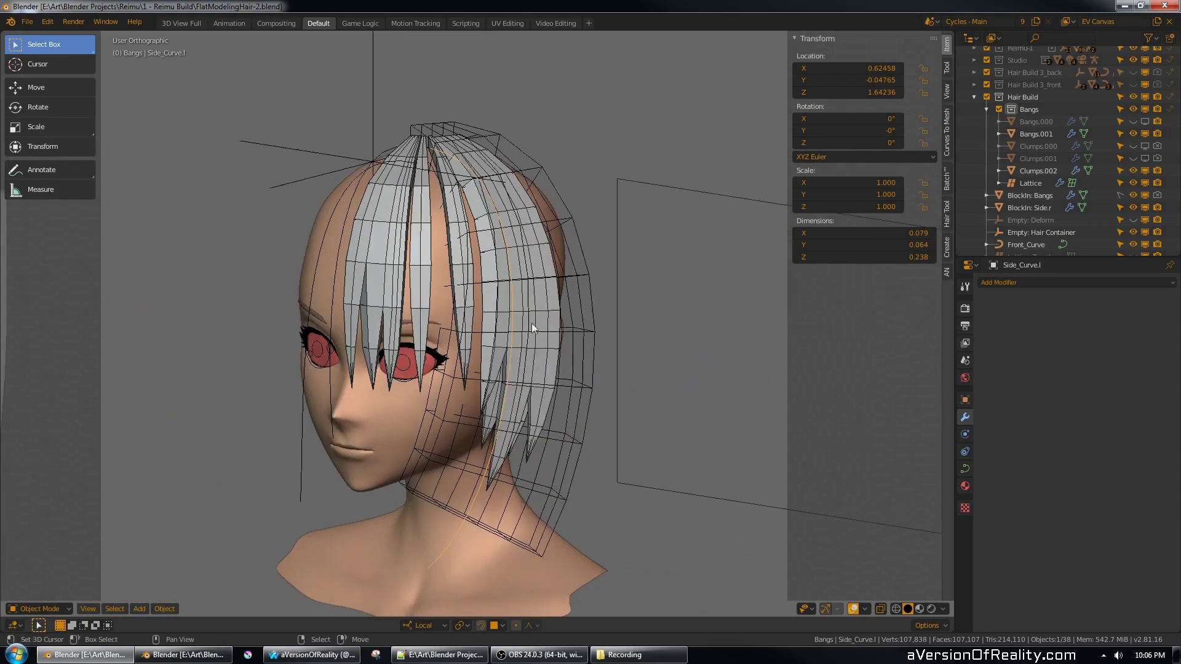
- Start editing the duplicated side curve Side_Curve.l.001
middle_drag(531, 323, 580, 294)
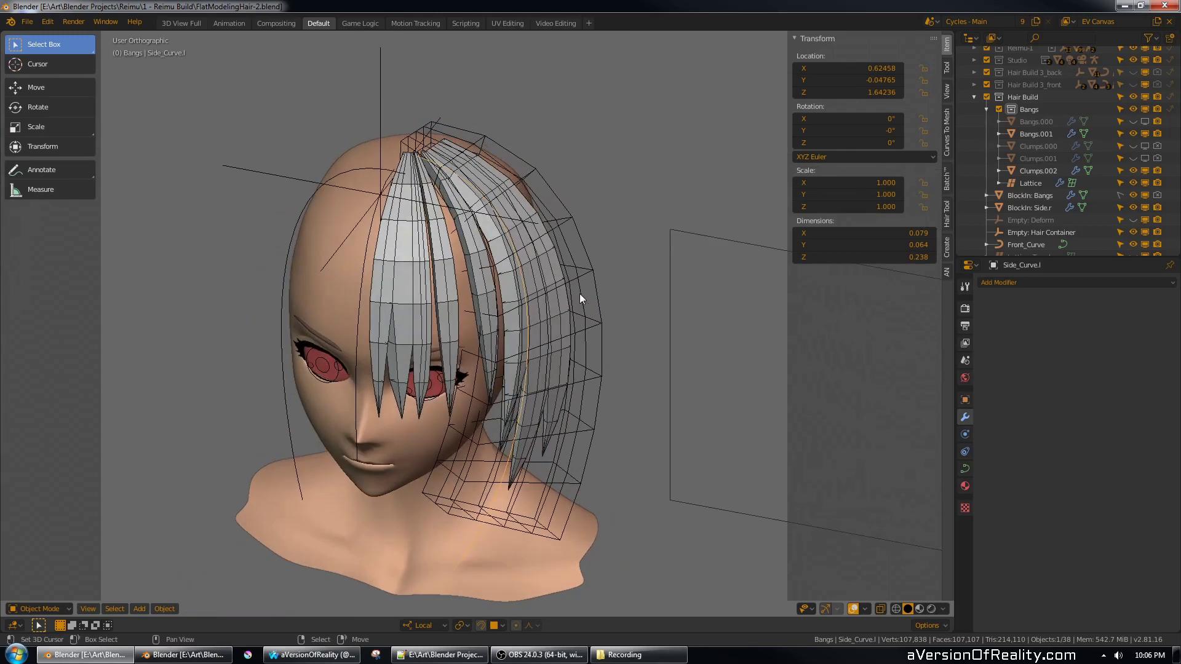
key(KP_1)
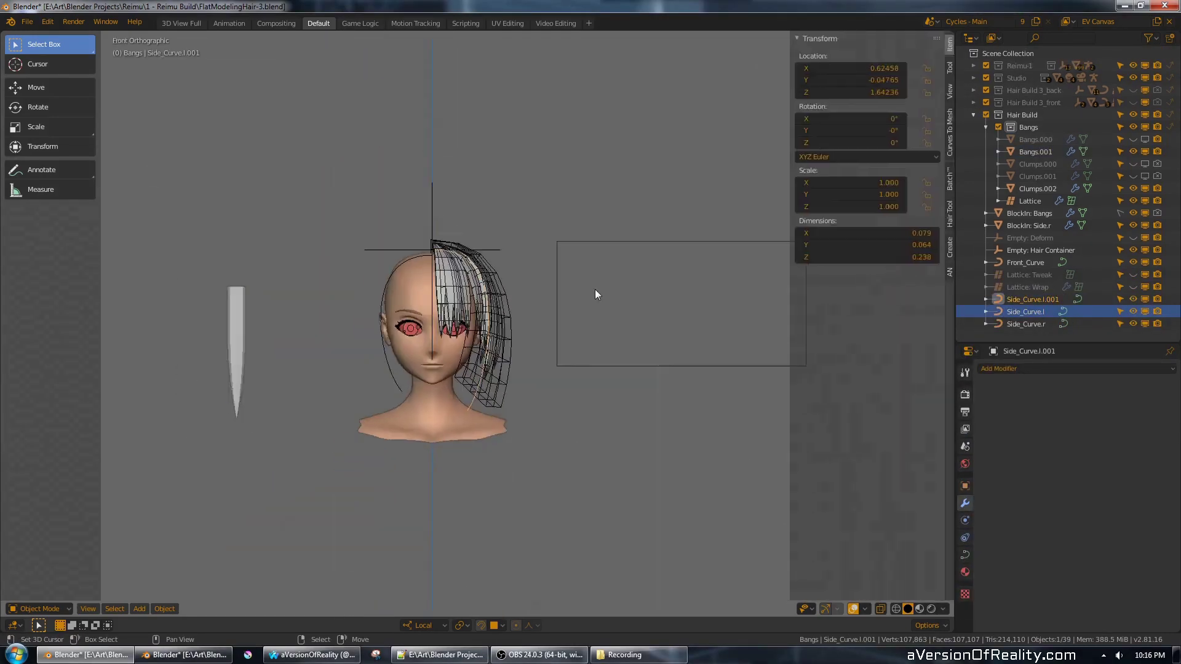
click(949, 91)
scroll(648, 248, up, 2)
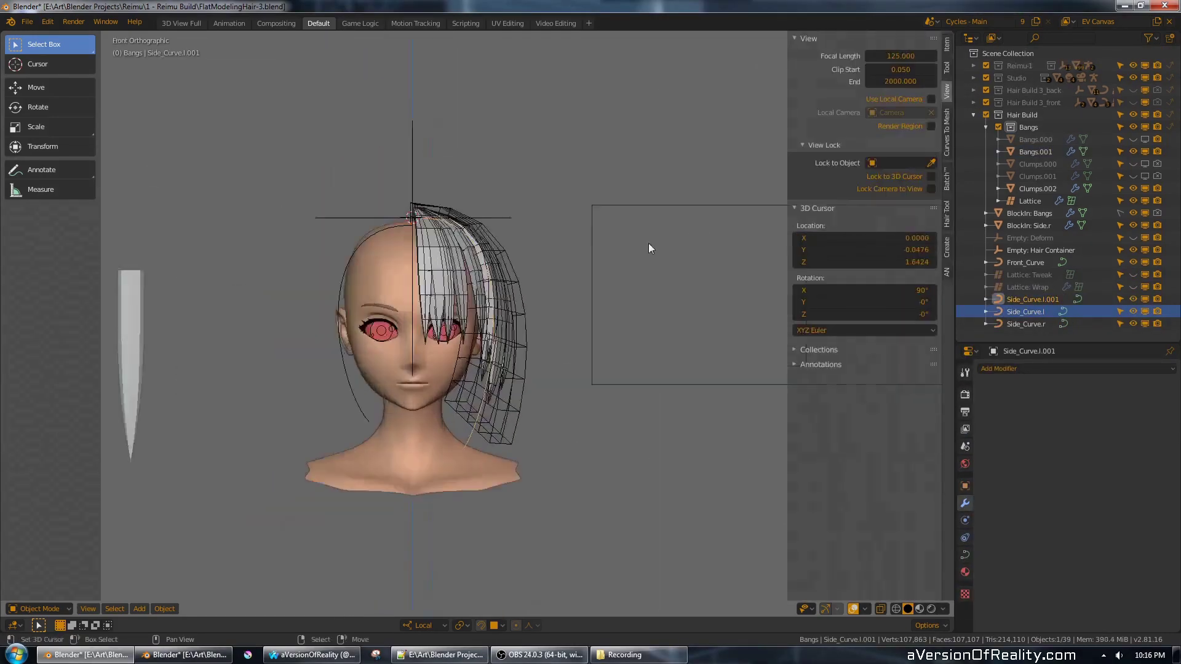
key(n)
scroll(648, 248, up, 2)
middle_drag(679, 181, 672, 224)
key(Tab)
click(163, 609)
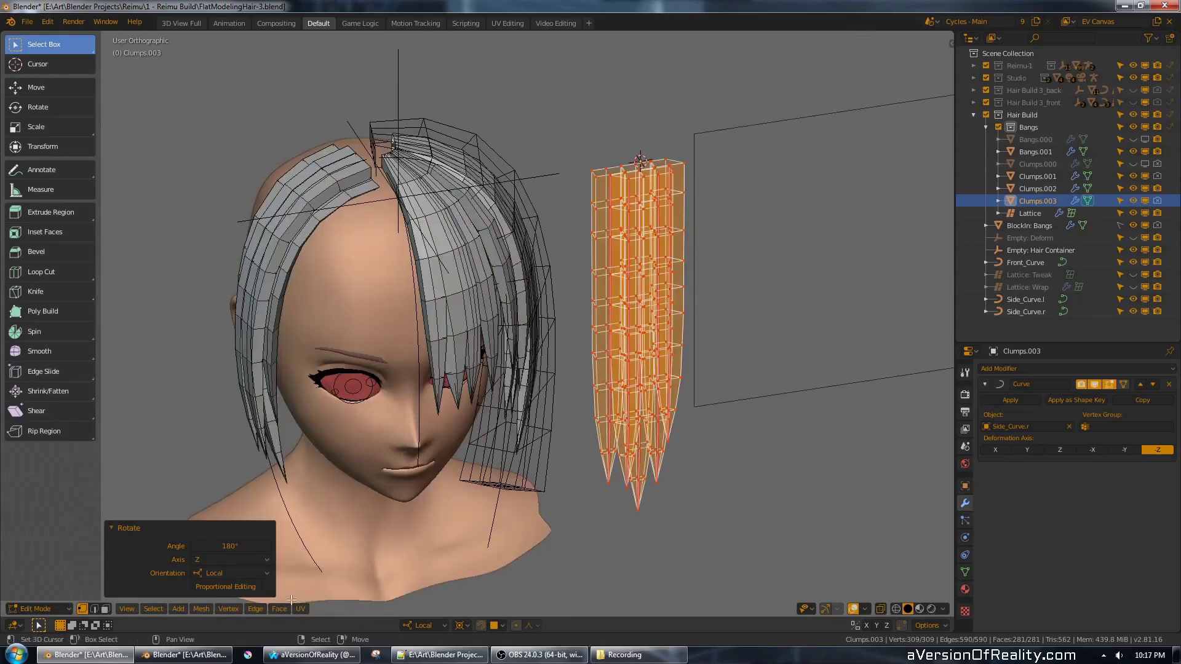
- Change the pivot point and mirror the rotated Clumps.003 mesh for the opposite side of the head
click(203, 608)
click(462, 625)
click(208, 609)
mouse_move(216, 583)
click(356, 555)
click(370, 512)
click(209, 610)
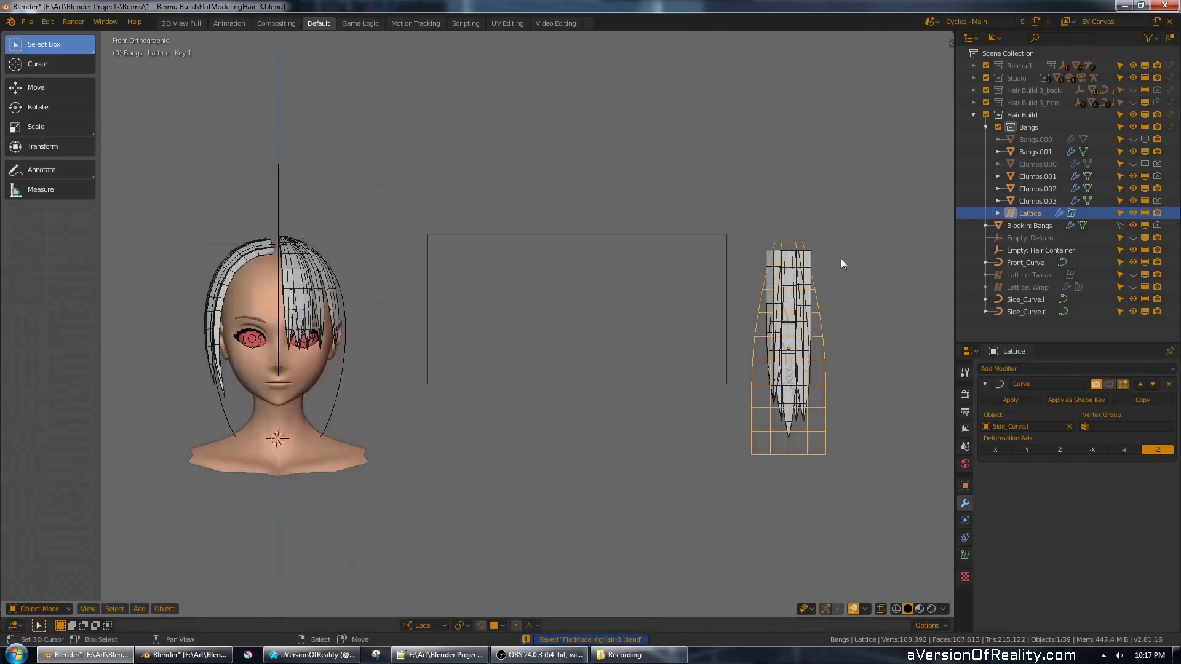
- Duplicate the tapered lattice and position the copy for the opposite Clumps.003 side clump
key(shift+d)
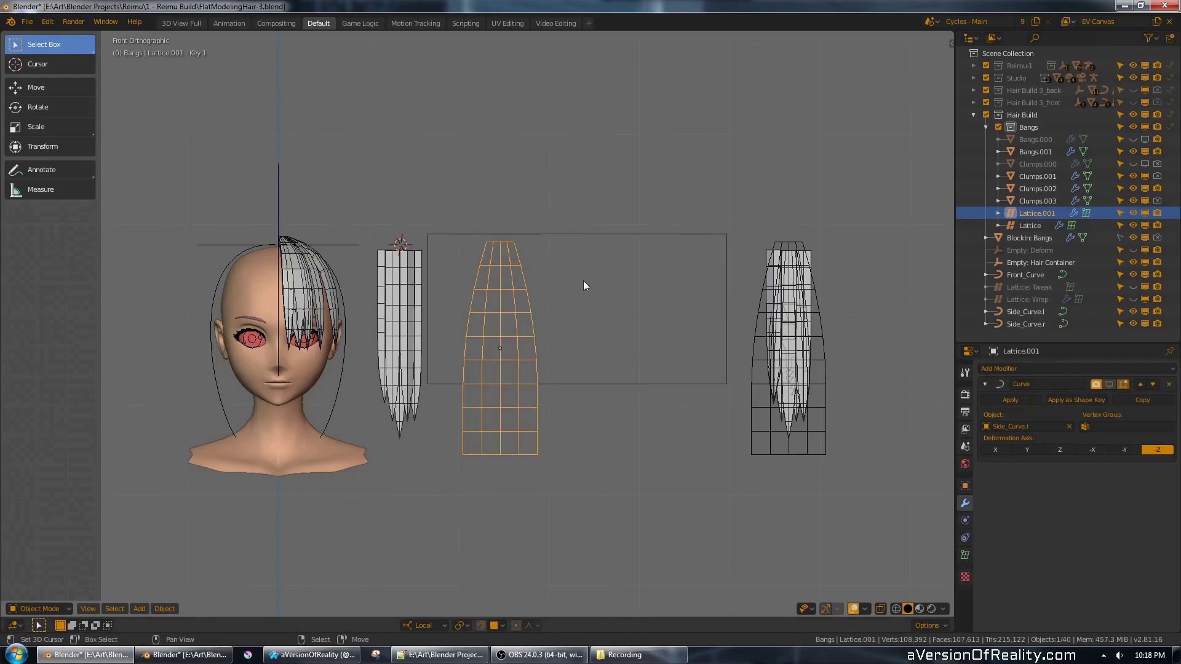
key(n)
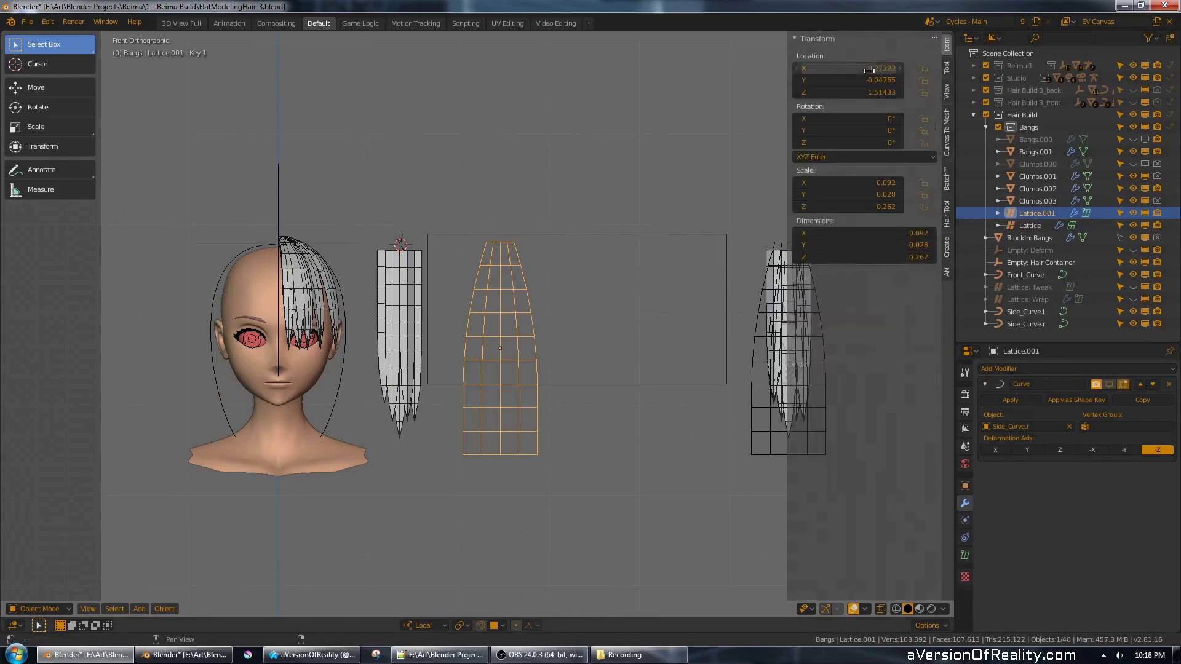
key(shift+s)
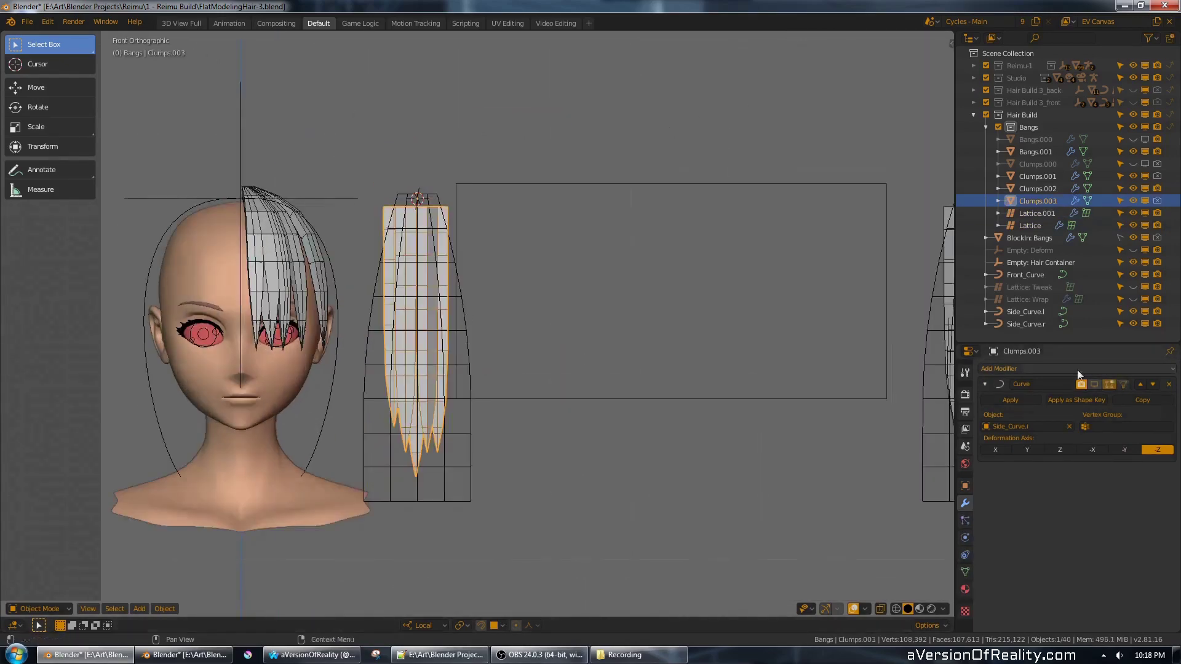
- Clear the curve object from Clumps.003's Curve modifier, and rename the original lattice Clump_Lattice.l
click(1069, 426)
double_click(1030, 225)
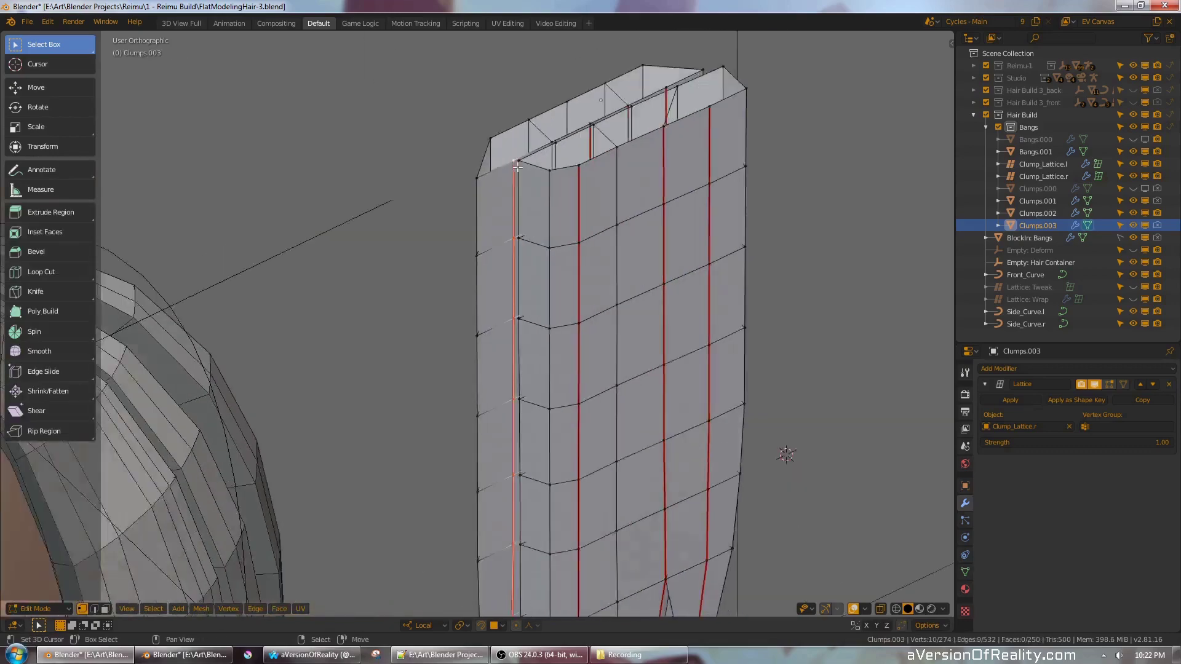
key(ctrl+s)
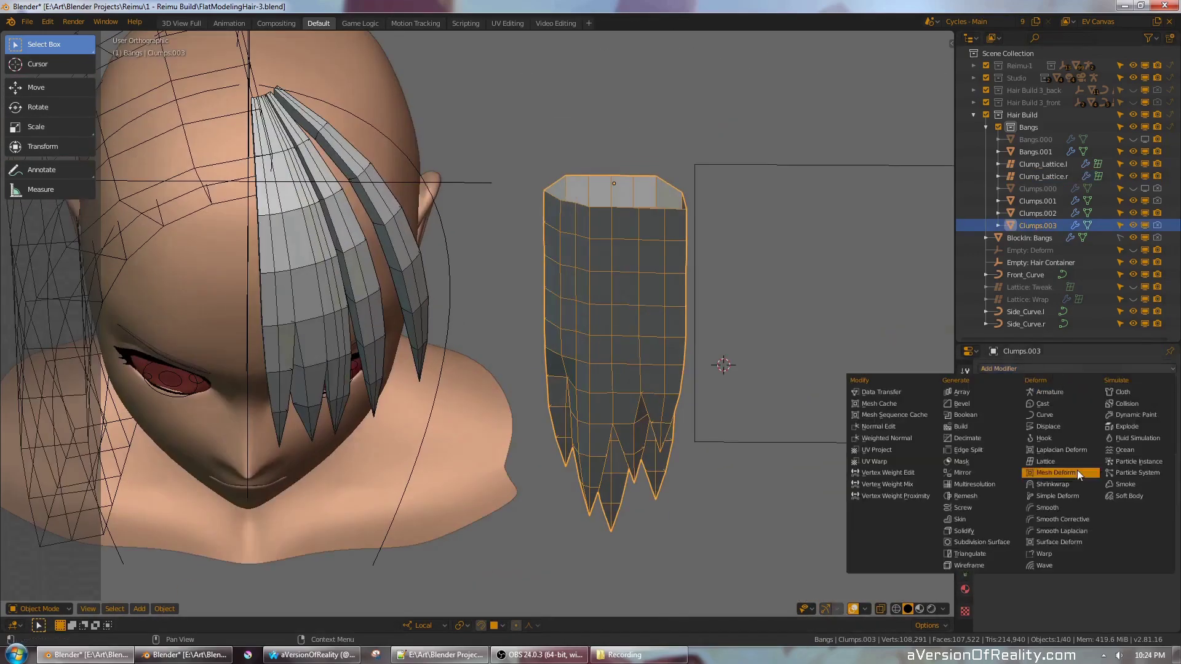
- Add a Simple Deform modifier with Bend to Clumps.003 and rename the object Clump.r
click(1076, 470)
click(1055, 496)
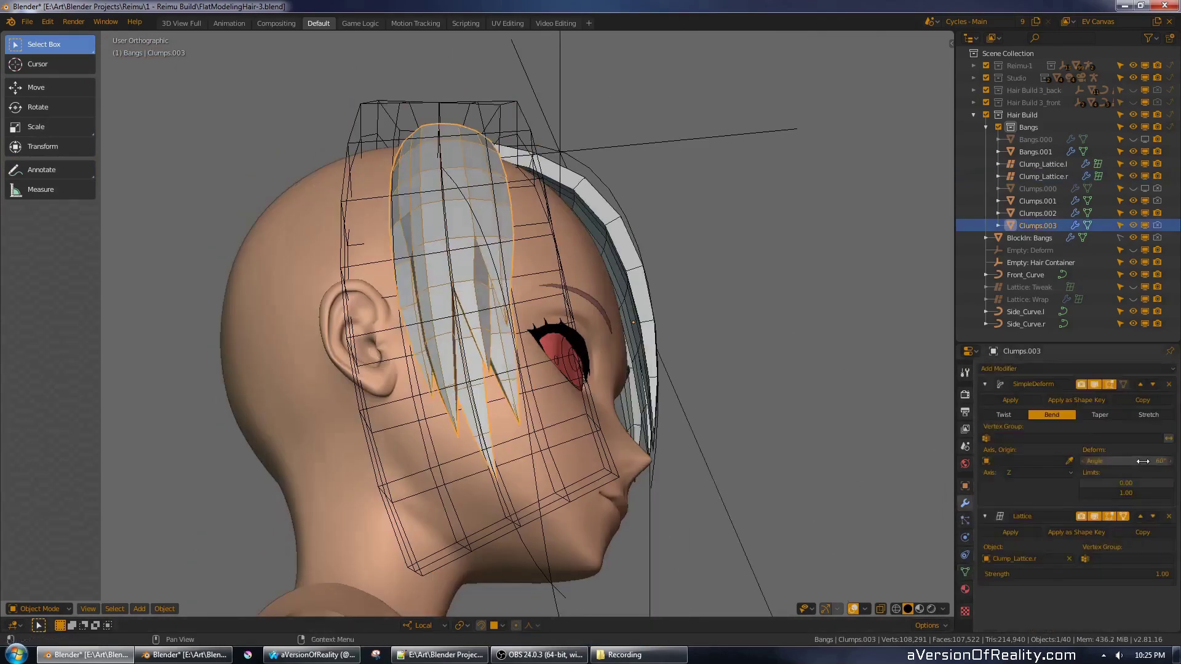
text(r)
key(Return)
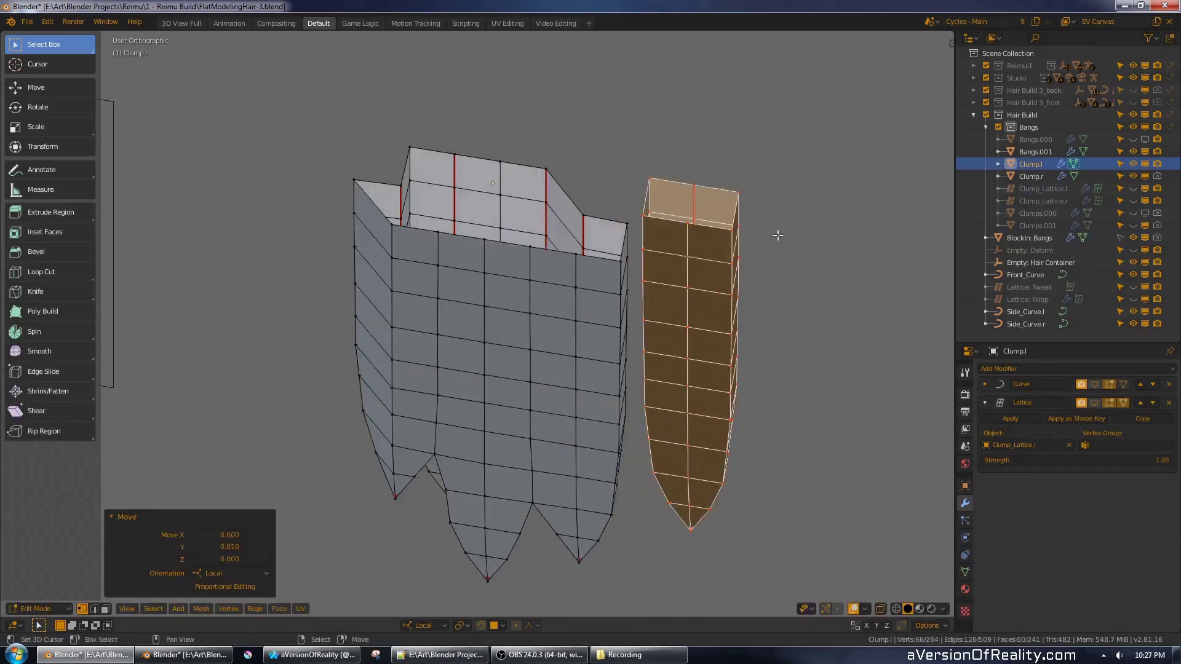
- Move the loose strand of Clump.l against the side of the main clump
key(KP_7)
key(g)
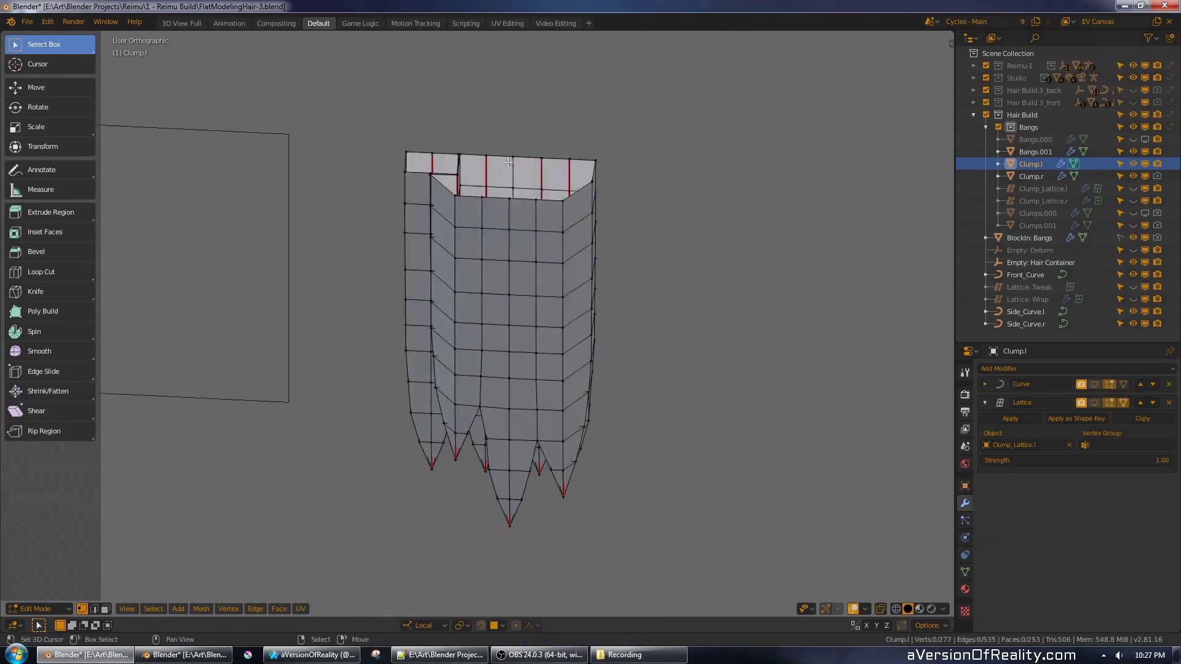
key(KP_1)
key(l)
key(shift+z)
key(g)
click(585, 227)
- Align the added strand's horizontal edge rows with the rest of Clump.l and save the file
key(alt+a)
key(c)
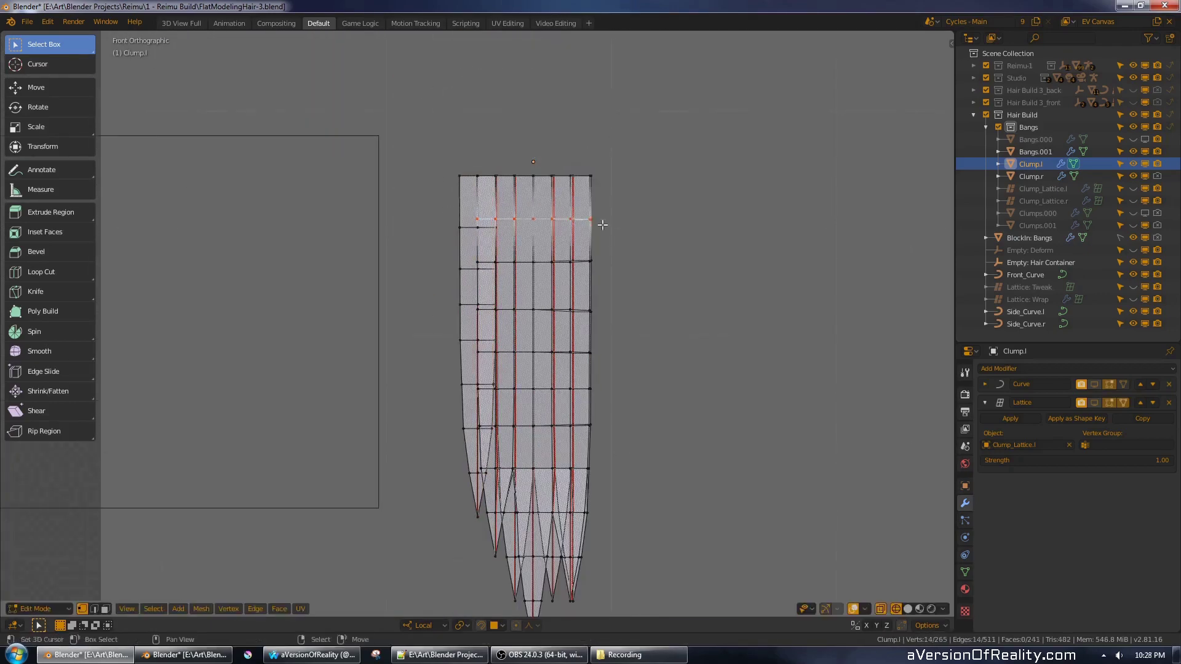
drag(432, 328, 491, 344)
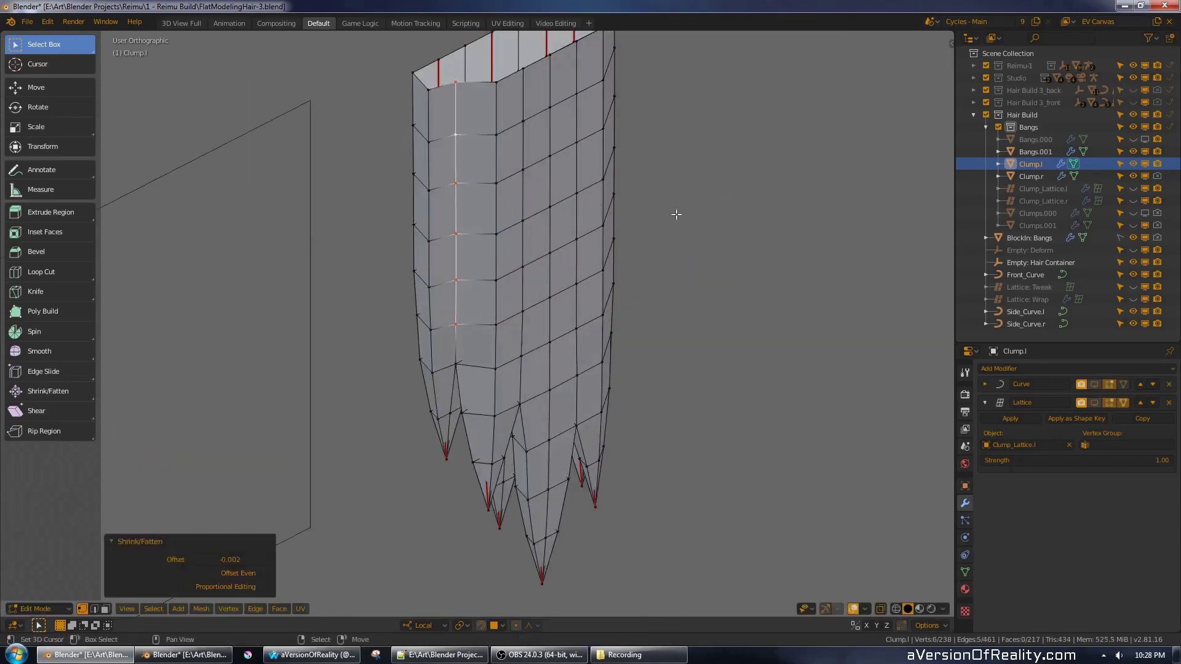
key(alt+a)
scroll(779, 271, down, 2)
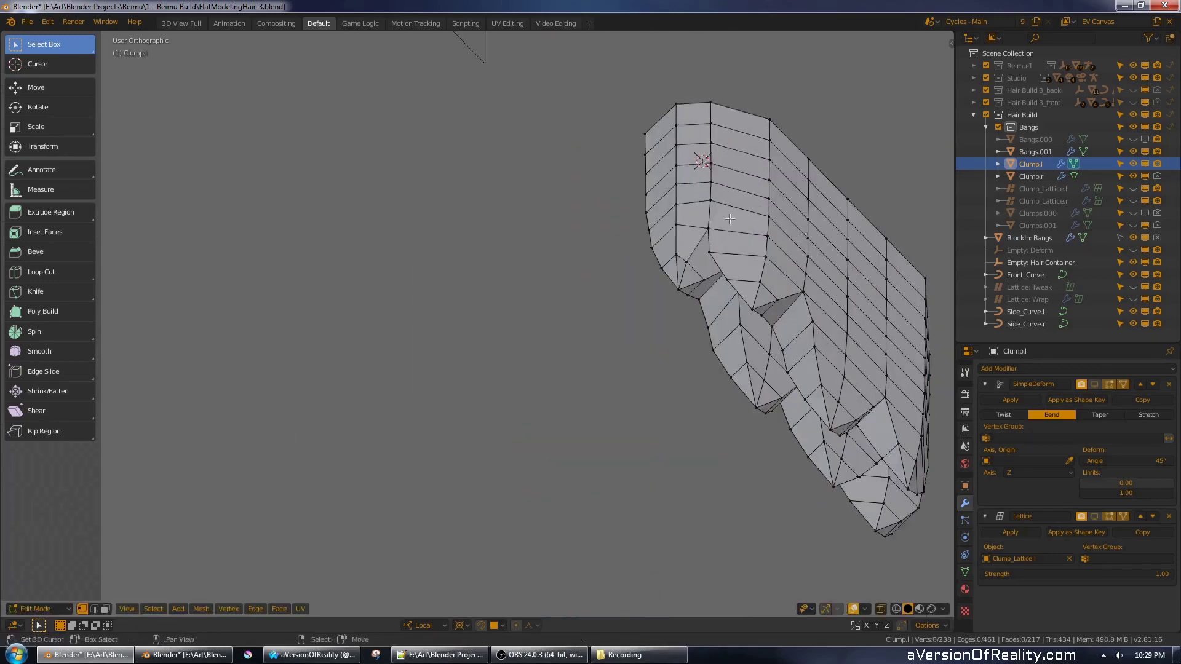
key(ctrl+s)
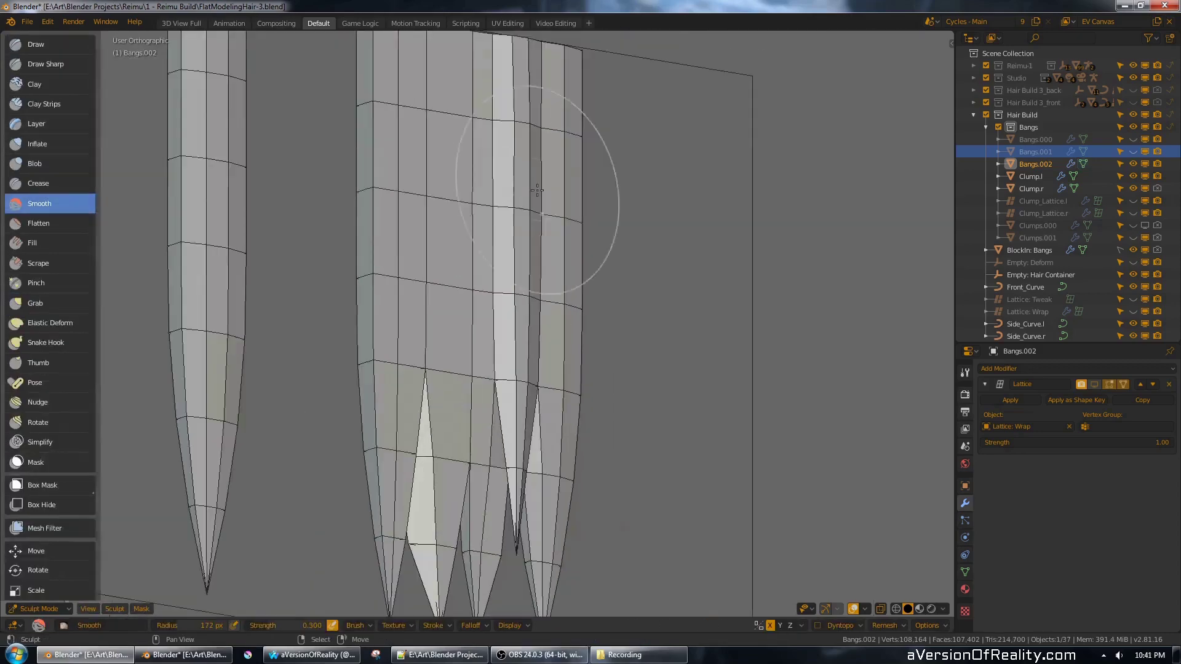
- Move the selected group of strands in Bangs.004 along its local X axis
key(i)
key(n)
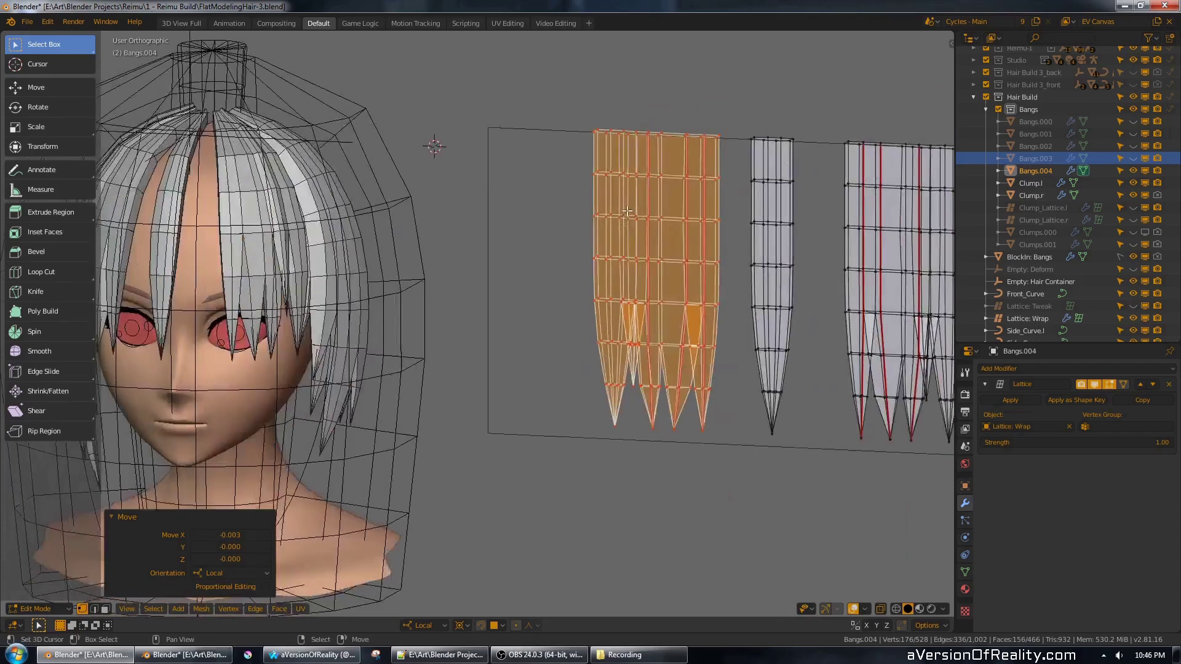
key(g)
key(x)
key(x)
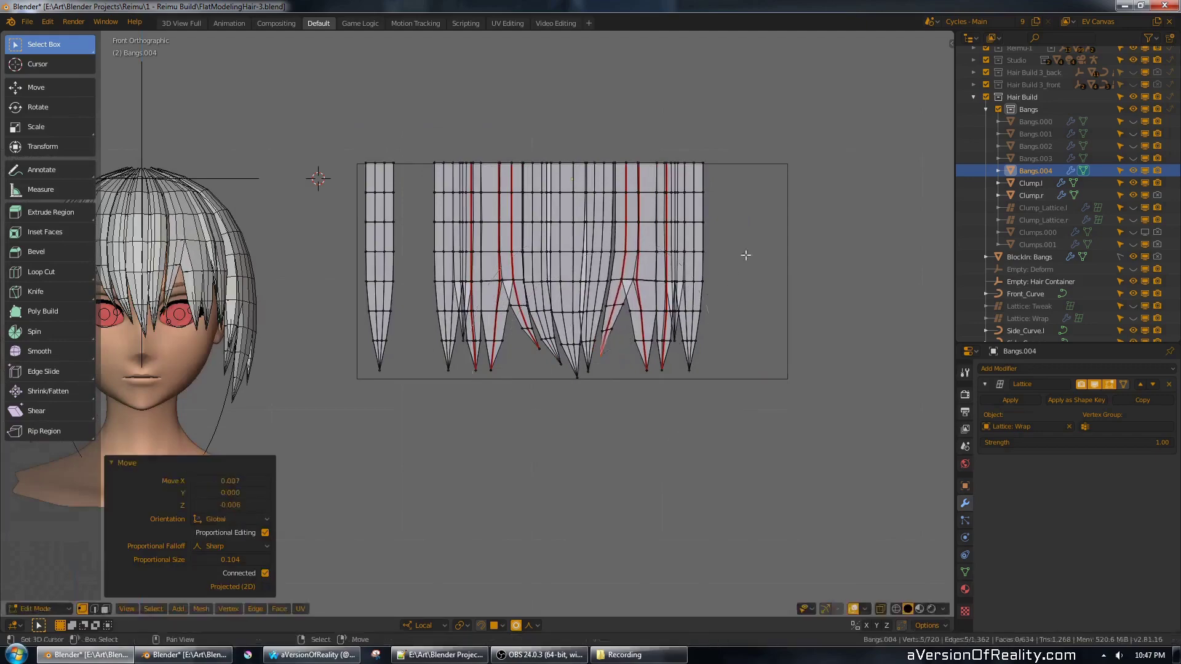
- Reshape the strands at the far end of the Bangs.004 strip with proportional editing
click(711, 221)
scroll(709, 256, up, 6)
key(g)
click(709, 256)
key(alt+a)
scroll(615, 270, down, 5)
middle_drag(594, 276, 545, 249)
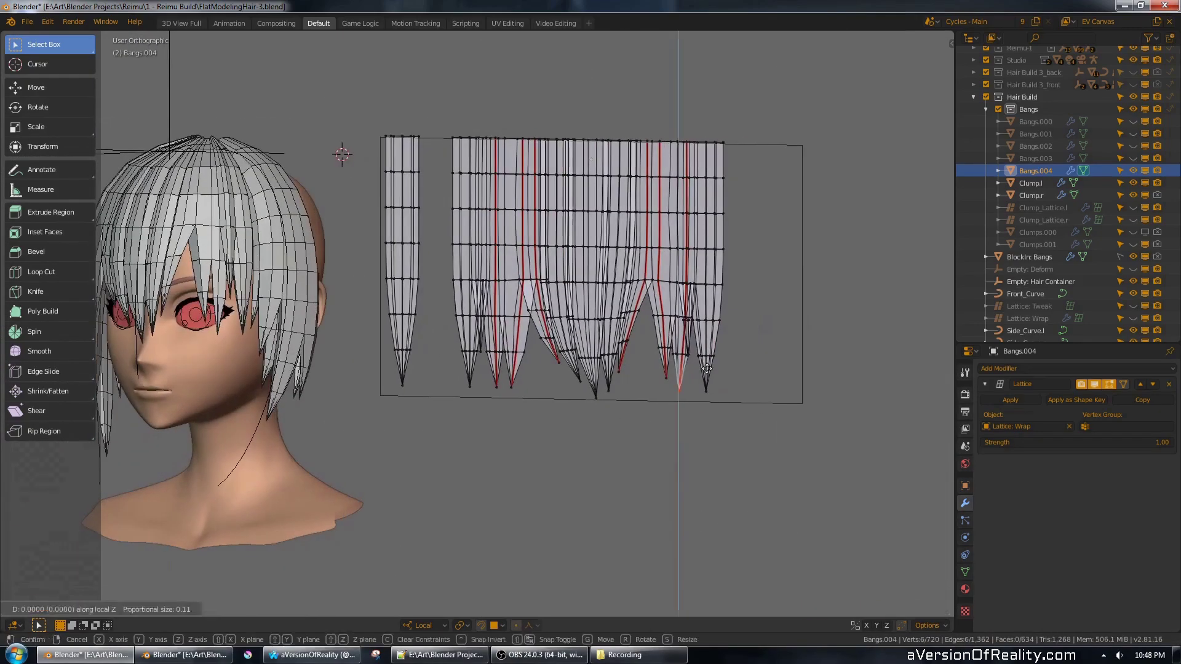
- Adjust the lengths of the strand tips at the far end of Bangs.004 along local Z
click(835, 232)
key(alt+a)
middle_drag(834, 237, 775, 392)
key(z)
key(z)
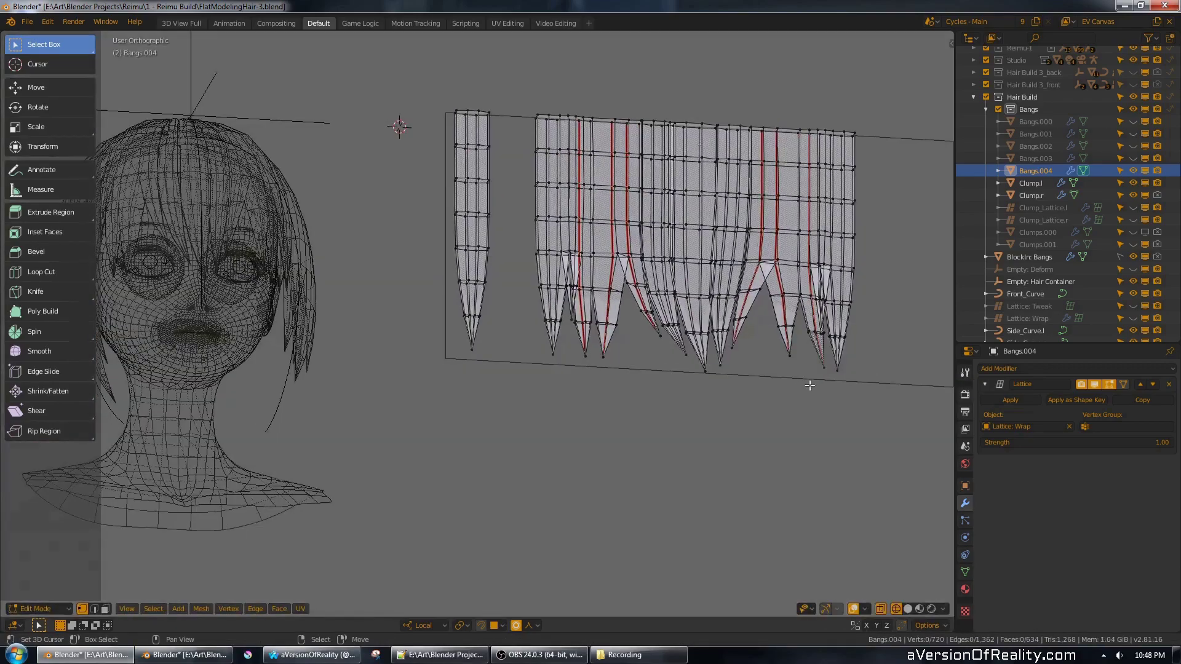
click(753, 321)
key(KP_1)
key(alt+a)
shift+middle_drag(639, 410, 738, 400)
- Shorten the third strand tip of the group beside the separate single strand in Bangs.004
key(z)
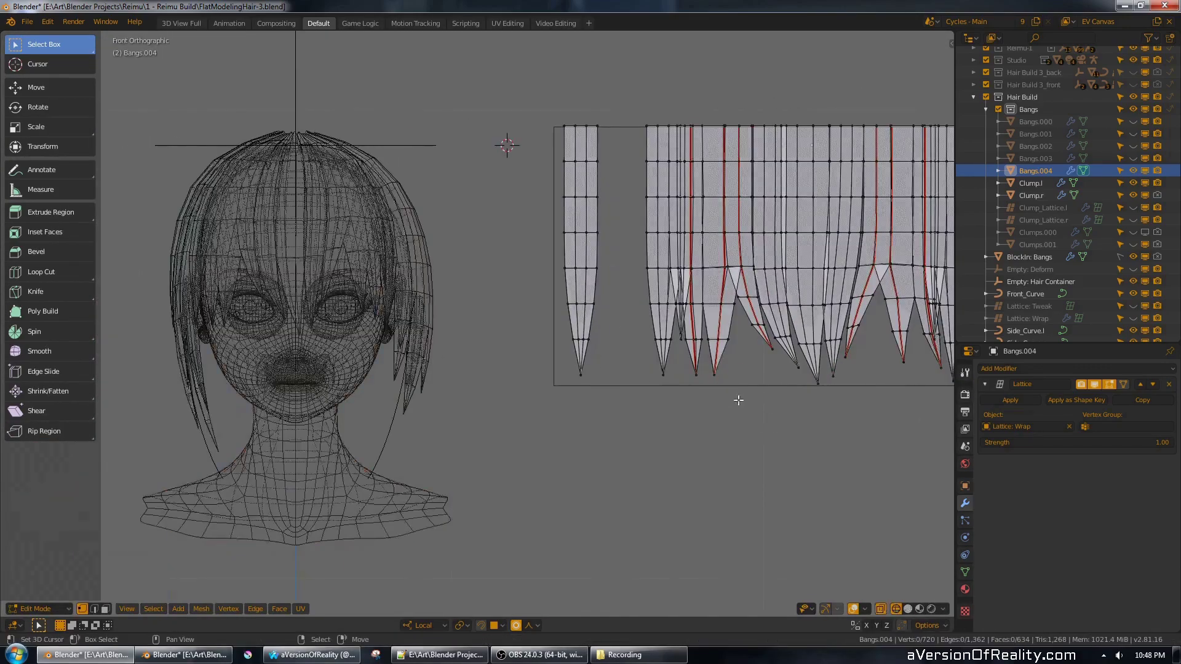
click(765, 385)
key(alt+a)
scroll(756, 363, up, 2)
scroll(738, 338, down, 2)
middle_drag(726, 330, 776, 318)
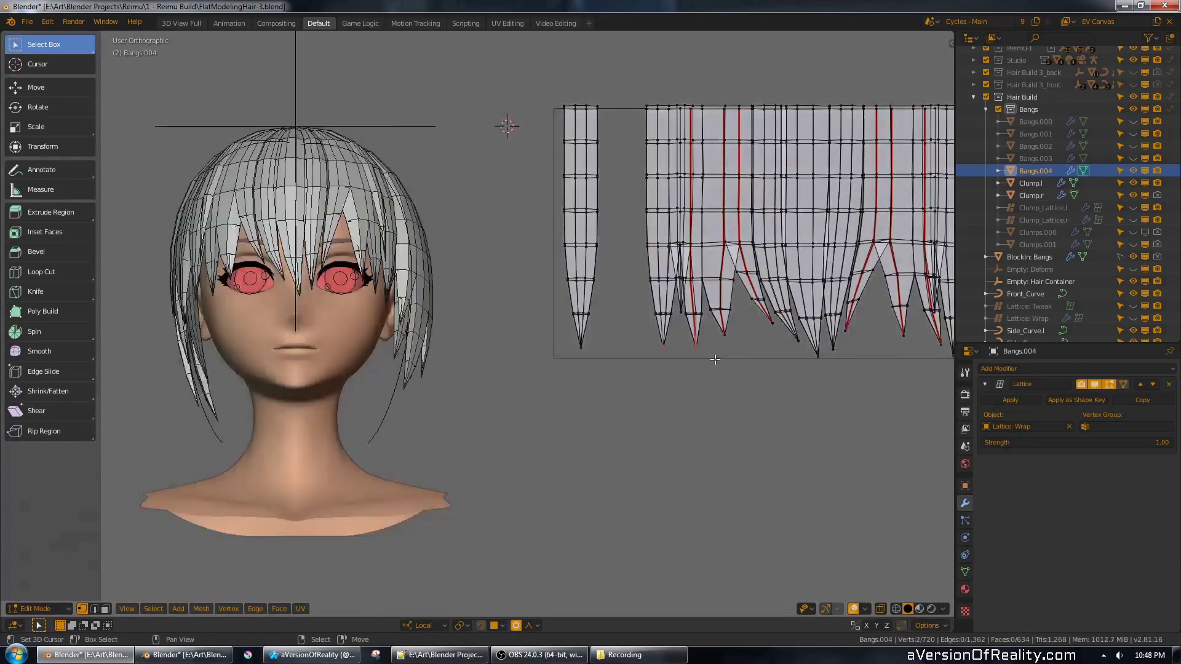
- Lengthen that group's outermost strand tip towards its neighbour and rotate the short inner strand beside it
click(775, 388)
middle_drag(684, 368, 727, 373)
key(z)
click(733, 377)
scroll(669, 363, up, 8)
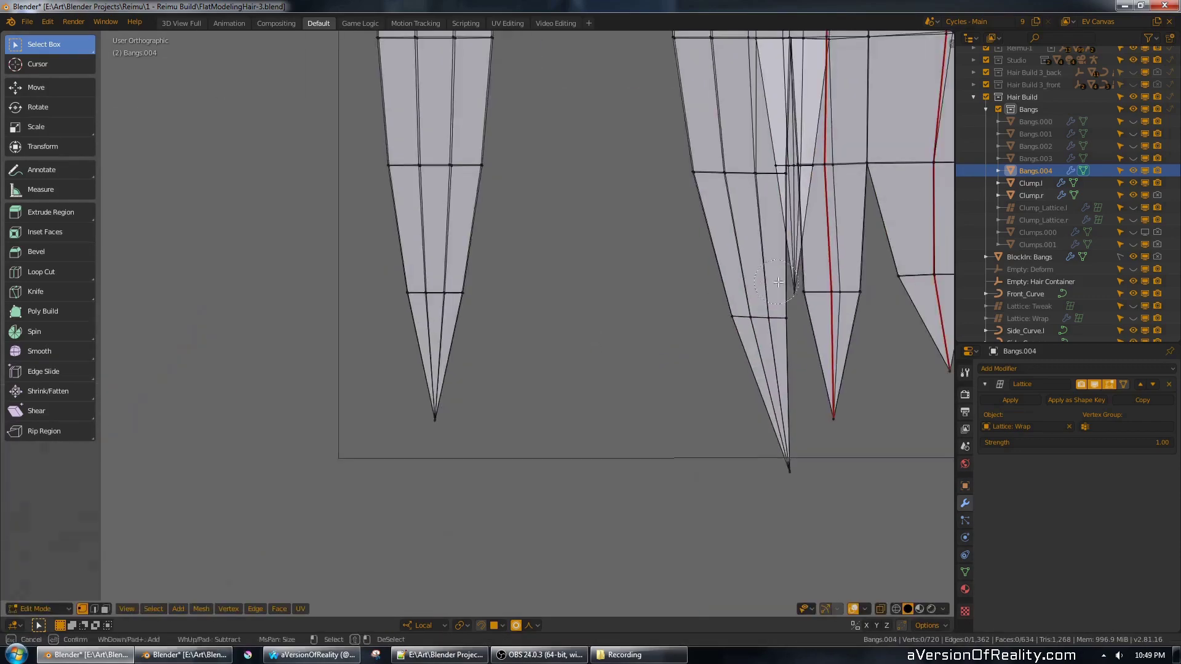
scroll(775, 277, down, 8)
middle_drag(803, 289, 828, 292)
key(r)
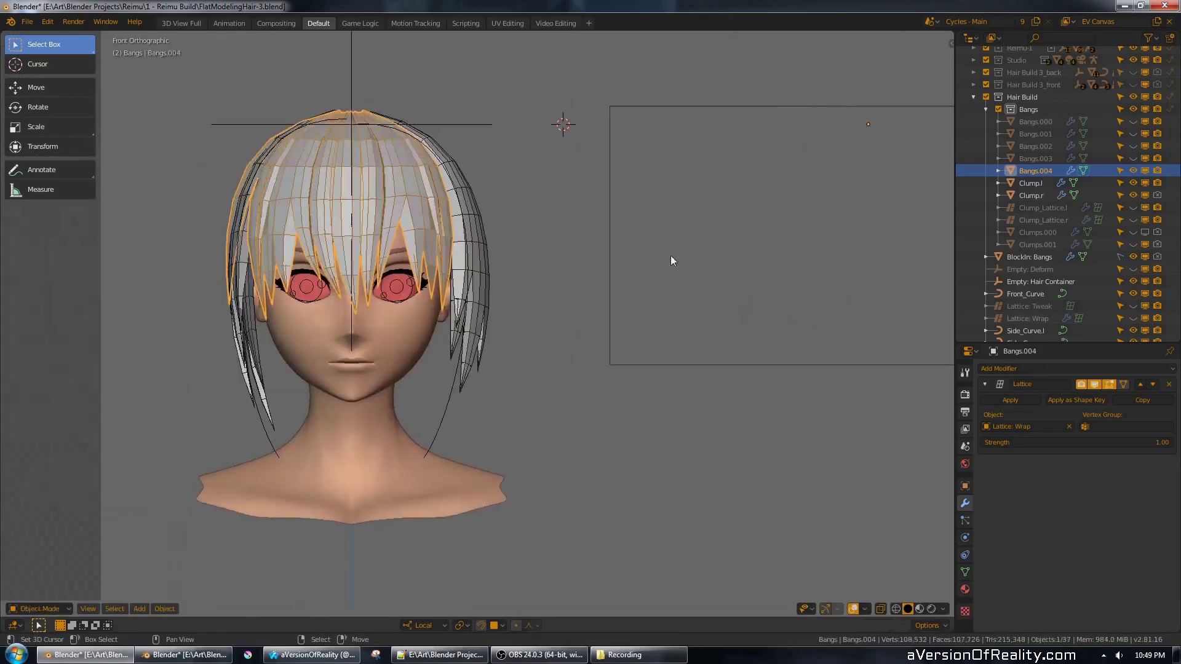
- Reopen the Bangs.004 mesh for editing and adjust its strand tips against the fringe on the head
key(Tab)
middle_drag(672, 258, 553, 184)
scroll(383, 92, up, 3)
scroll(671, 287, up, 2)
click(671, 287)
key(z)
scroll(671, 287, down, 5)
middle_drag(671, 287, 732, 301)
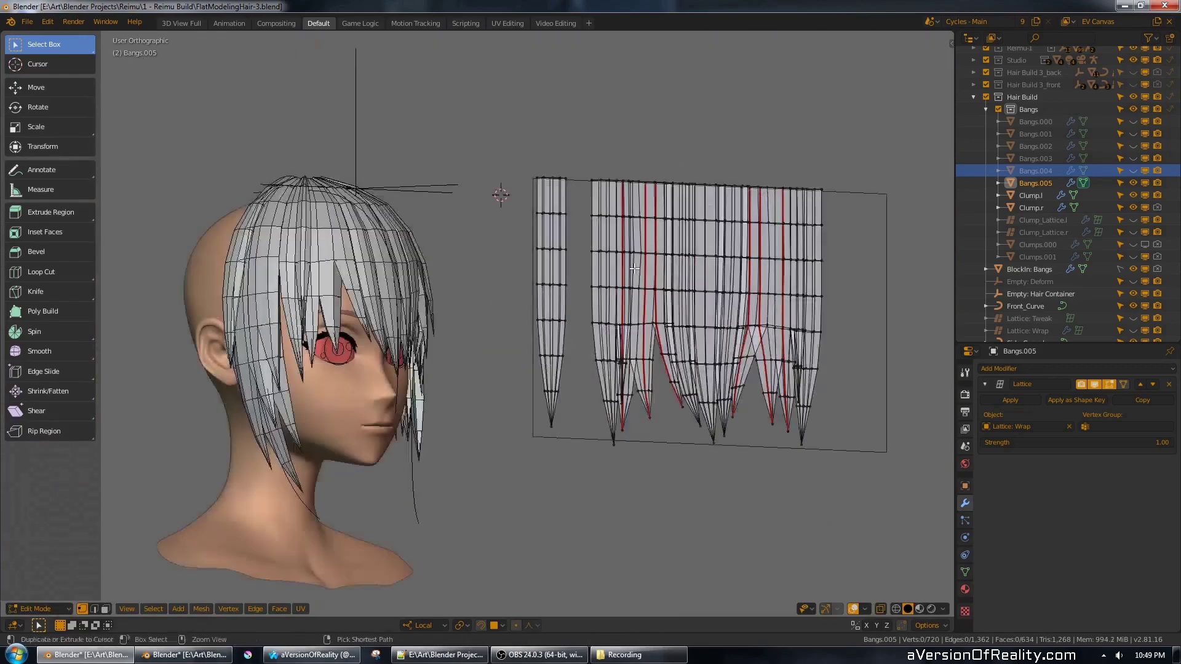
- Place a copy of the single strand over the middle of Bangs.005, scale it 1.107 in X and raise it along local Z
key(KP_1)
scroll(640, 332, up, 5)
key(l)
key(KP_7)
click(736, 275)
key(KP_1)
key(g)
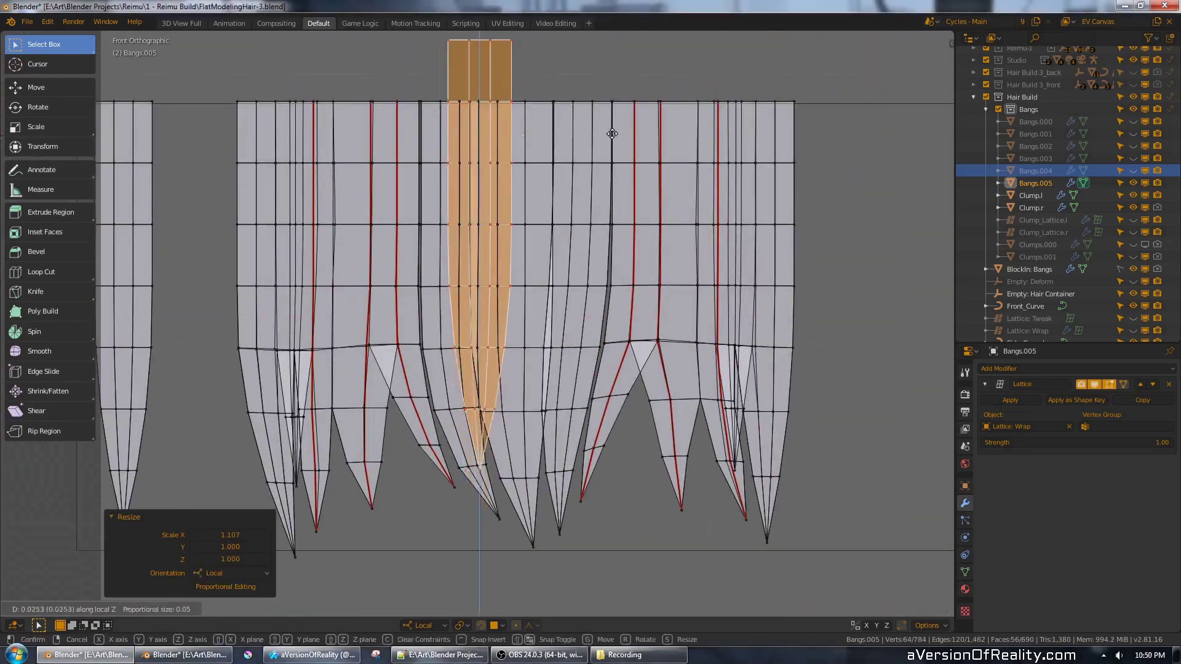
click(612, 132)
- Delete the strand's protruding top row, then isolate the strand to edit its lengthwise edge markings and reveal the remaining bangs
key(x)
key(h)
middle_drag(538, 257, 461, 124)
alt+right_click(462, 117)
key(z)
key(c)
key(ctrl+e)
middle_drag(490, 479, 573, 223)
alt+right_click(553, 204)
key(ctrl+e)
key(z)
key(KP_1)
key(alt+h)
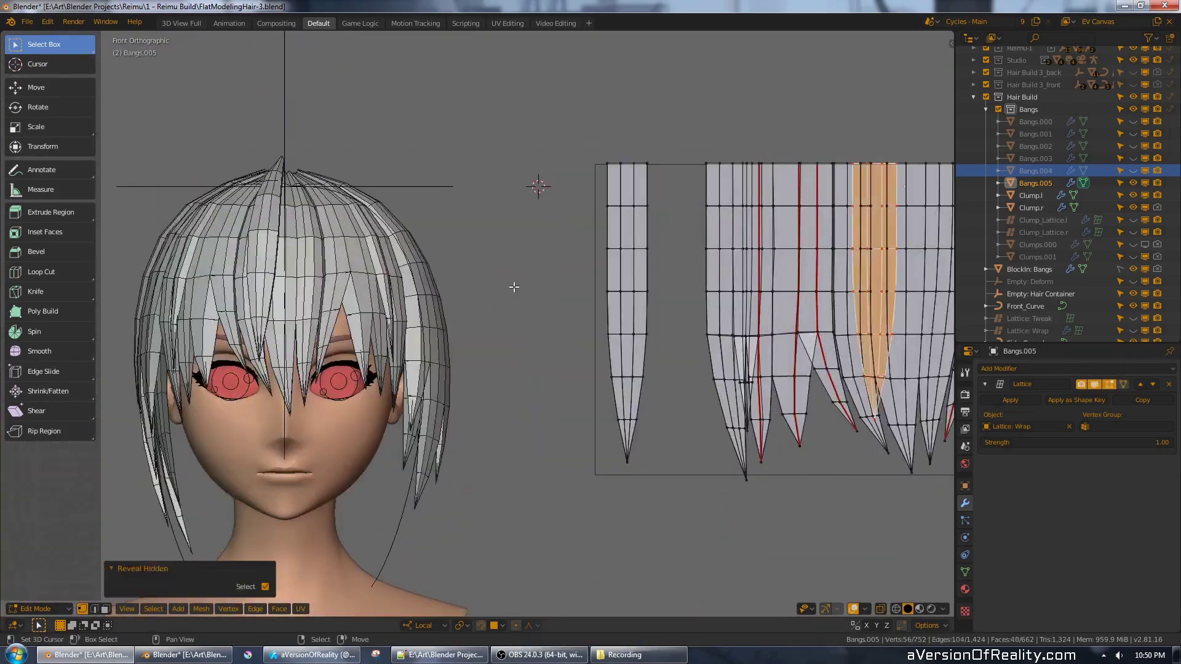
- Remove one lengthwise edge loop from the middle strand and move the strand along local X
key(l)
key(g)
middle_drag(530, 265, 609, 302)
alt+right_click(612, 300)
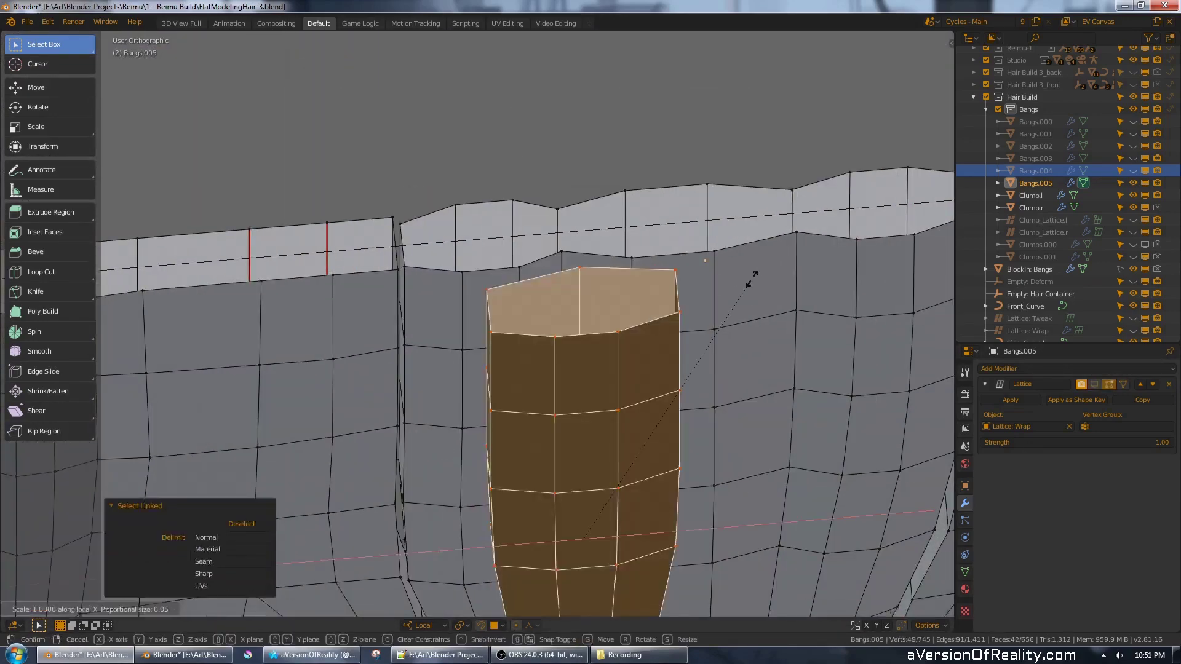
right_click(752, 279)
middle_drag(750, 278, 741, 301)
key(g)
key(x)
- Dissolve the surplus edges where the middle strand meets the surrounding Bangs.005 mesh, and save the file
alt+shift+right_click(531, 302)
middle_drag(530, 302, 529, 271)
key(ctrl+s)
scroll(591, 296, down, 4)
middle_drag(625, 301, 708, 326)
scroll(591, 246, up, 3)
shift+right_click(546, 212)
scroll(573, 193, down, 3)
middle_drag(573, 193, 449, 92)
scroll(468, 148, up, 3)
right_click(449, 60)
key(x)
click(506, 140)
middle_drag(507, 141, 554, 117)
key(x)
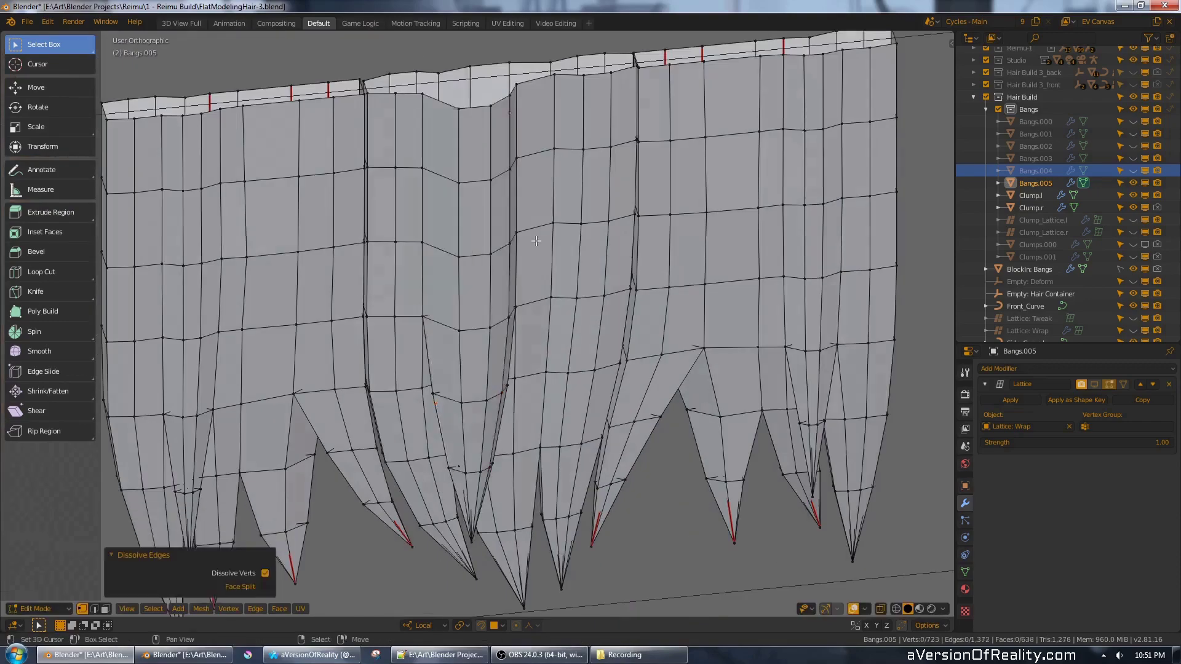
- Move the middle strand's vertices along local Y, the last selection by 0.003
middle_drag(553, 184, 708, 246)
scroll(584, 344, up, 3)
key(g)
key(y)
click(603, 299)
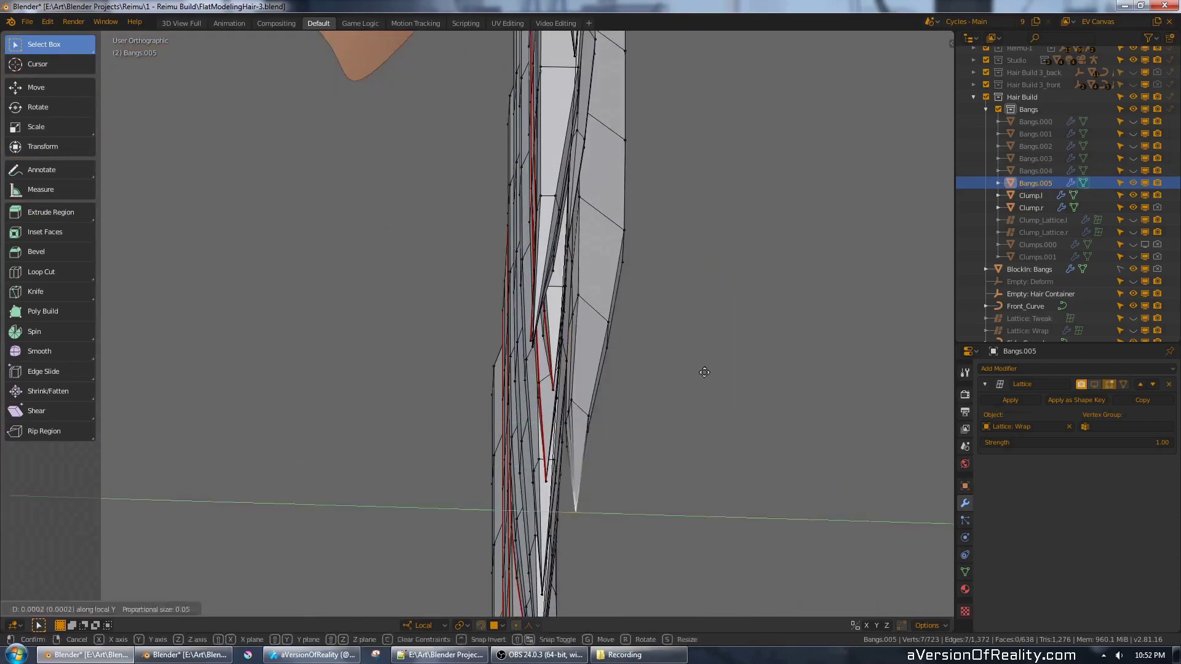
click(705, 372)
middle_drag(704, 372, 601, 238)
- Switch Bangs.005 to Sculpt Mode and open the Smooth brush settings
key(ctrl+Tab)
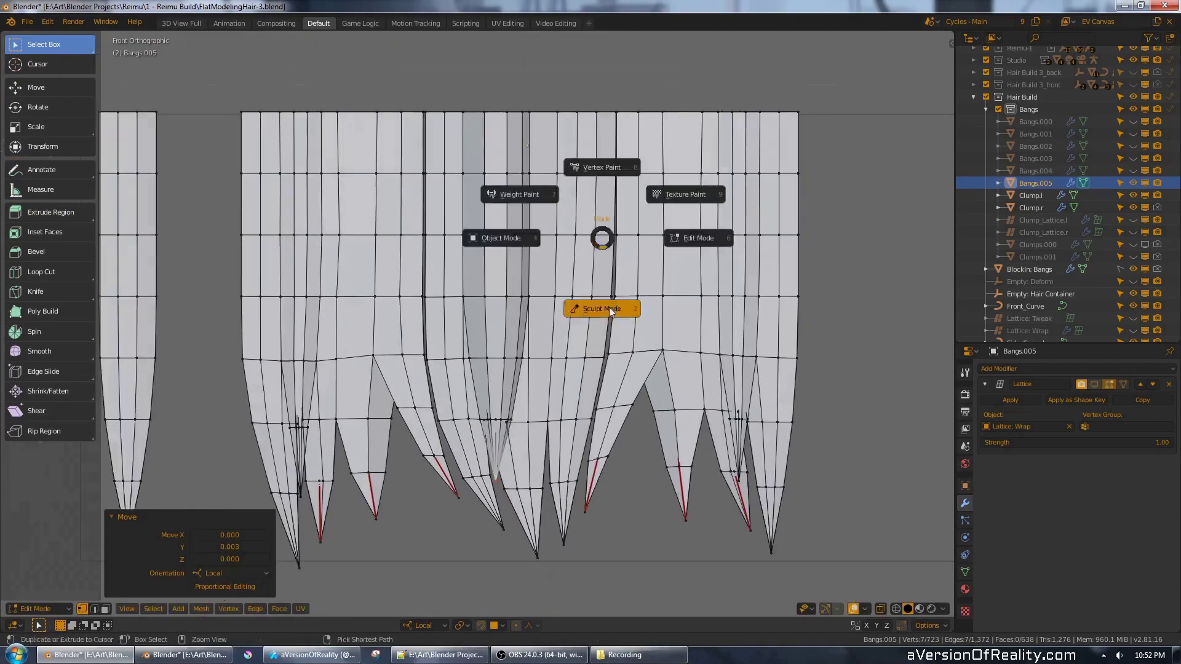
click(607, 310)
mouse_move(606, 310)
middle_down()
mouse_move(548, 203)
mouse_move(514, 374)
mouse_move(570, 191)
mouse_move(564, 355)
middle_up()
key(n)
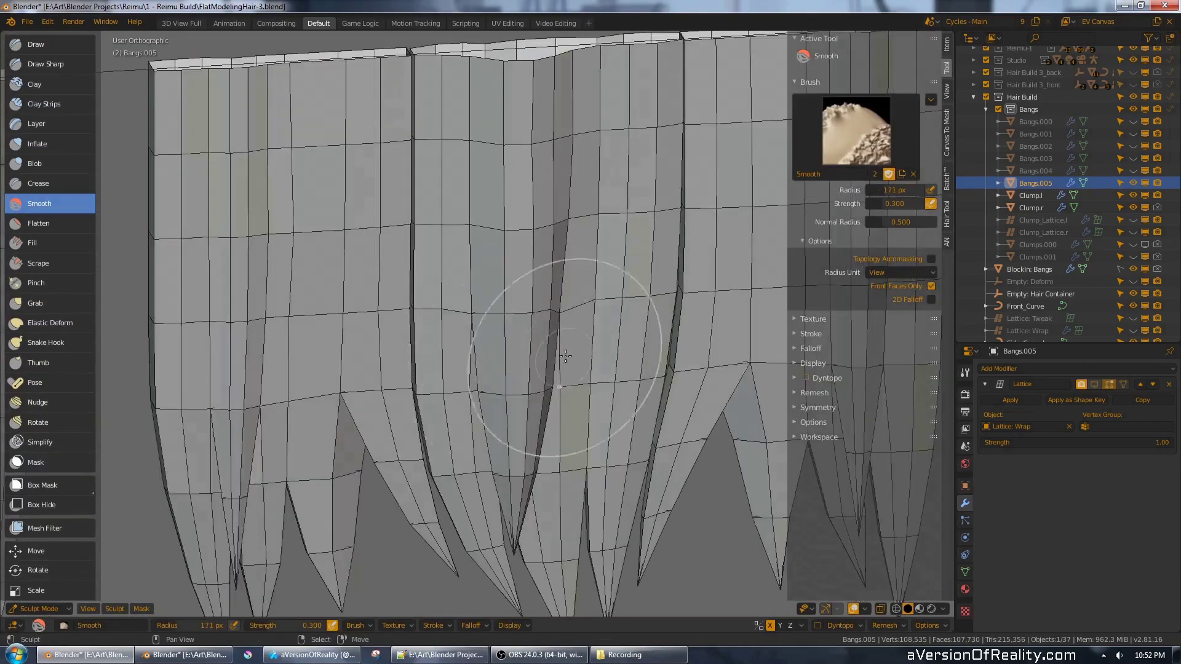
- Leave sculpting, turn on the Lattice modifier's viewport display and return to editing the Bangs.005 mesh
key(ctrl+Tab)
scroll(438, 305, down, 4)
key(n)
click(1094, 385)
mouse_move(615, 258)
middle_down()
mouse_move(665, 240)
mouse_move(624, 293)
mouse_move(590, 246)
middle_up()
key(Tab)
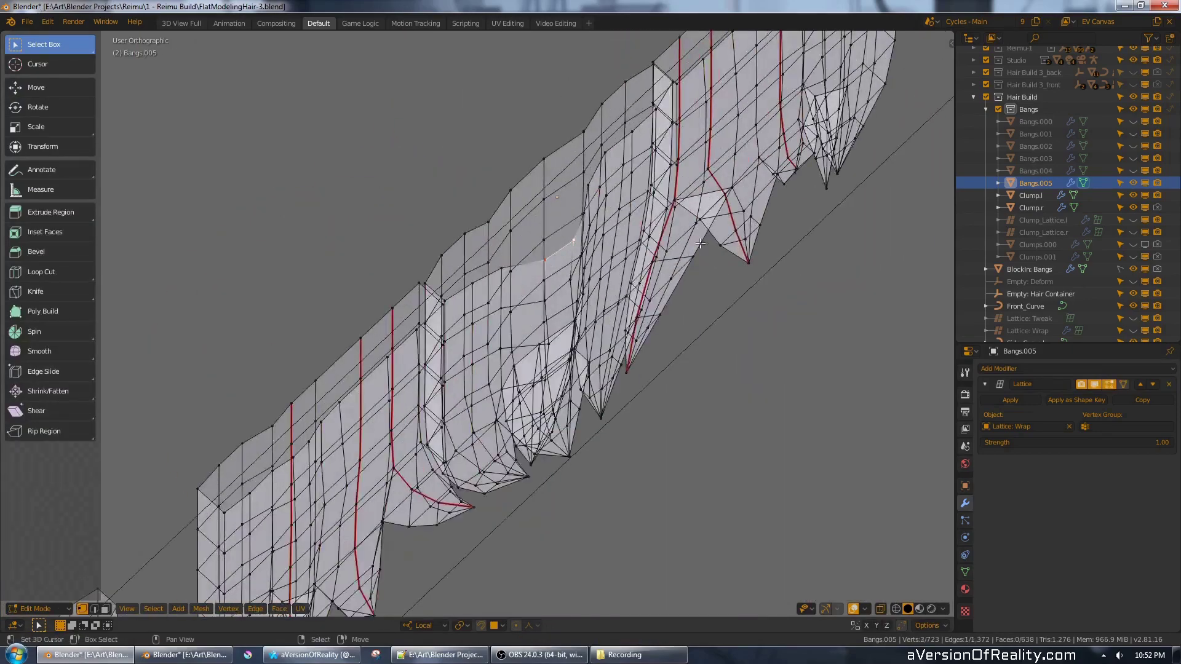
- Move the selected middle-strand vertices of Bangs.005 and check the mesh in its other modes
key(g)
click(554, 296)
middle_drag(554, 295, 483, 321)
key(Tab)
scroll(527, 253, down, 5)
key(ctrl+Tab)
mouse_move(527, 253)
middle_down()
mouse_move(487, 279)
mouse_move(465, 371)
mouse_move(477, 429)
mouse_move(459, 523)
mouse_move(514, 377)
middle_up()
scroll(464, 371, up, 3)
key(Tab)
click(516, 392)
scroll(515, 377, down, 4)
- Toggle the Lattice modifier's viewport display on Bangs.005, save the file and toggle the visibility of Lattice: Wrap
click(1094, 384)
mouse_move(640, 400)
middle_down()
mouse_move(682, 353)
mouse_move(625, 472)
mouse_move(549, 261)
middle_up()
scroll(625, 471, up, 4)
key(ctrl+Tab)
scroll(548, 261, down, 7)
key(ctrl+s)
scroll(1126, 224, down, 1)
click(1133, 306)
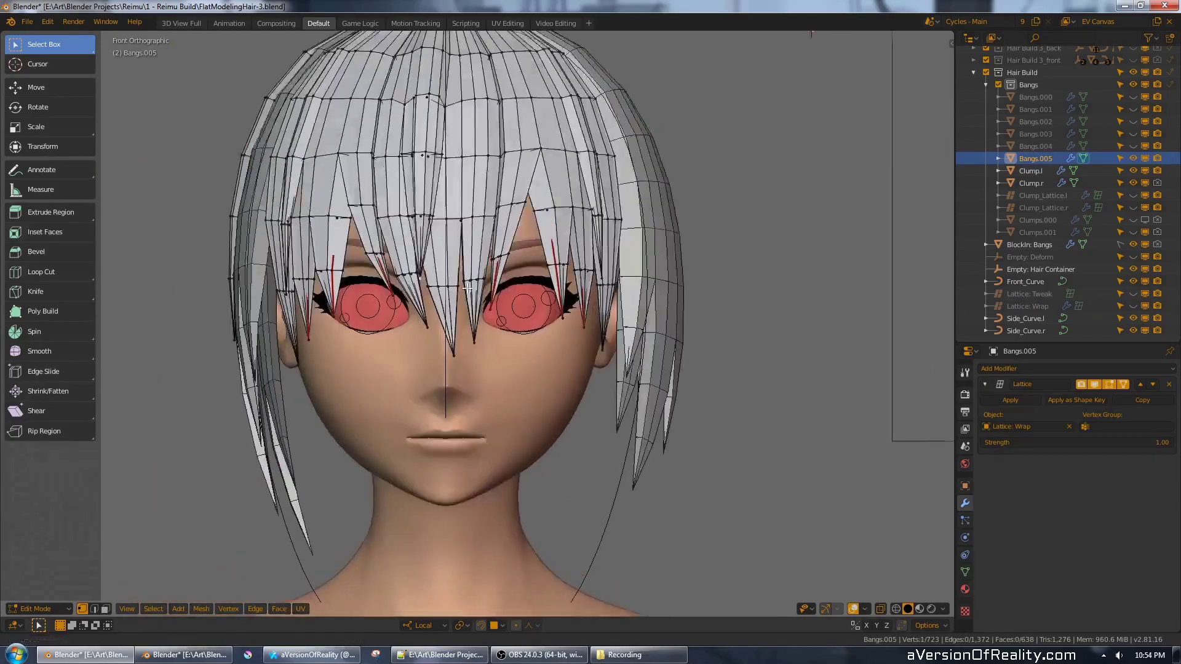
- Move a strand tip 0.010 in X and -0.011 in Z using Sharp, connected proportional editing, and rotate the selected tip vertices
key(o)
scroll(496, 285, up, 2)
shift+middle_drag(496, 286, 632, 336)
click(666, 376)
scroll(666, 375, down, 2)
shift+middle_drag(806, 311, 678, 308)
key(r)
scroll(678, 308, down, 2)
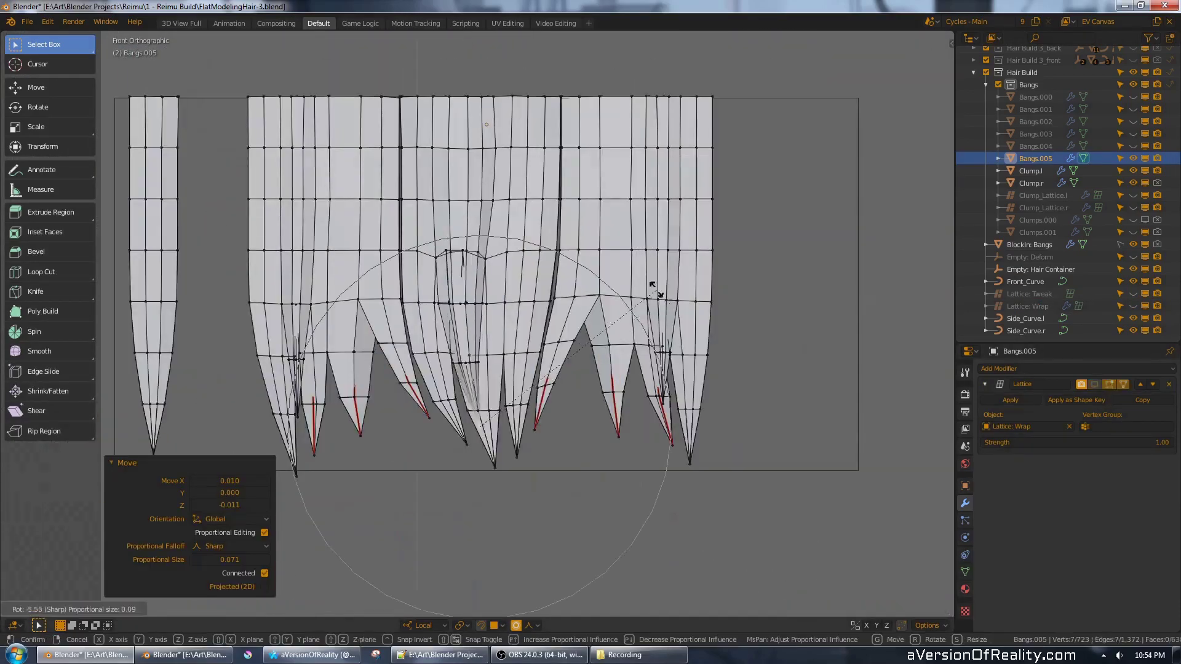
- Add a loop cut near the middle strand of Bangs.005, shift vertices along X and merge the surplus ones
shift+middle_drag(430, 307, 671, 301)
scroll(615, 289, up, 5)
scroll(553, 277, up, 1)
key(ctrl+r)
click(431, 309)
key(g)
key(x)
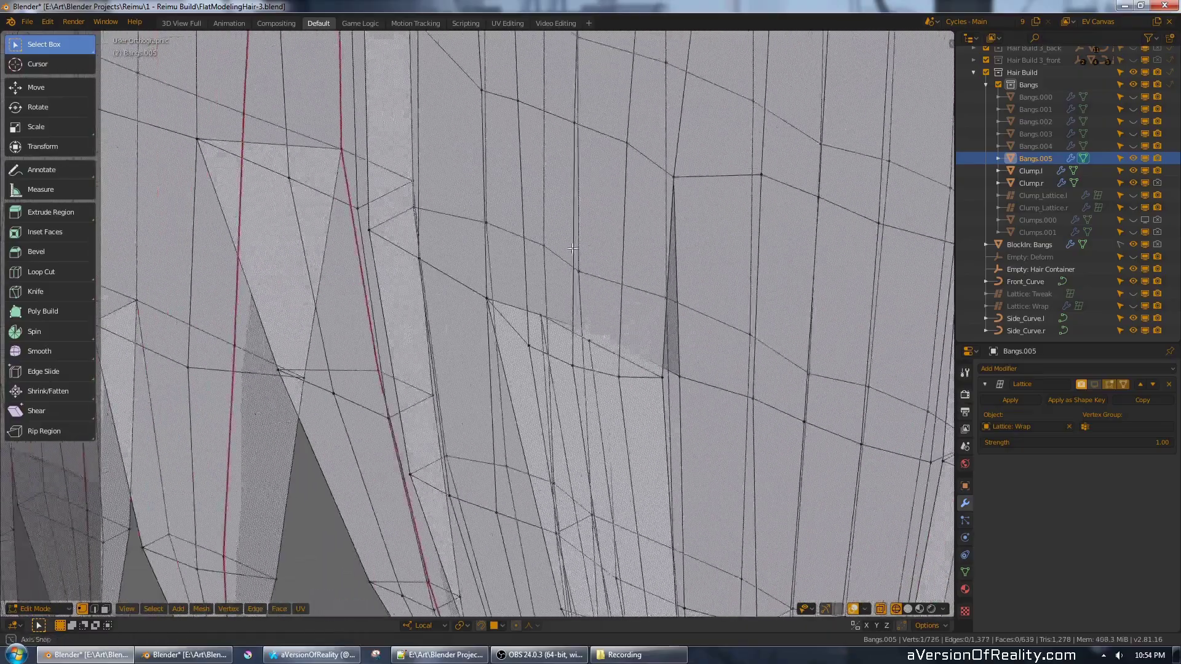
key(m)
click(659, 338)
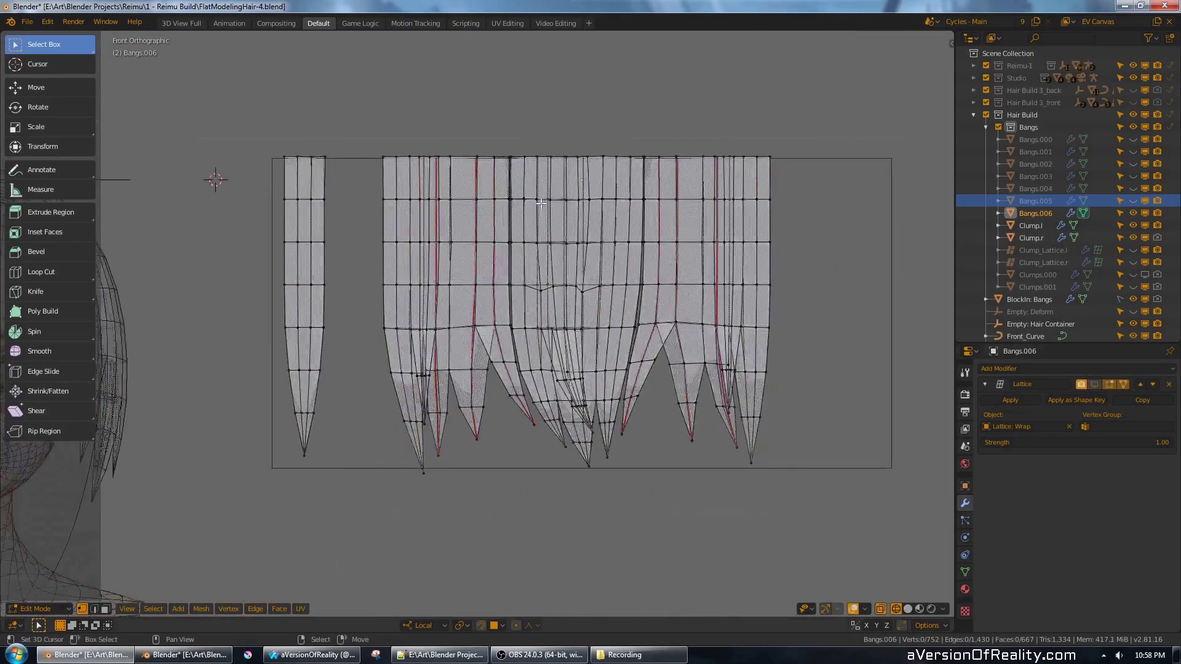
- Activate the Smooth tool for the selected inner-edge vertices of Bangs.007
click(556, 468)
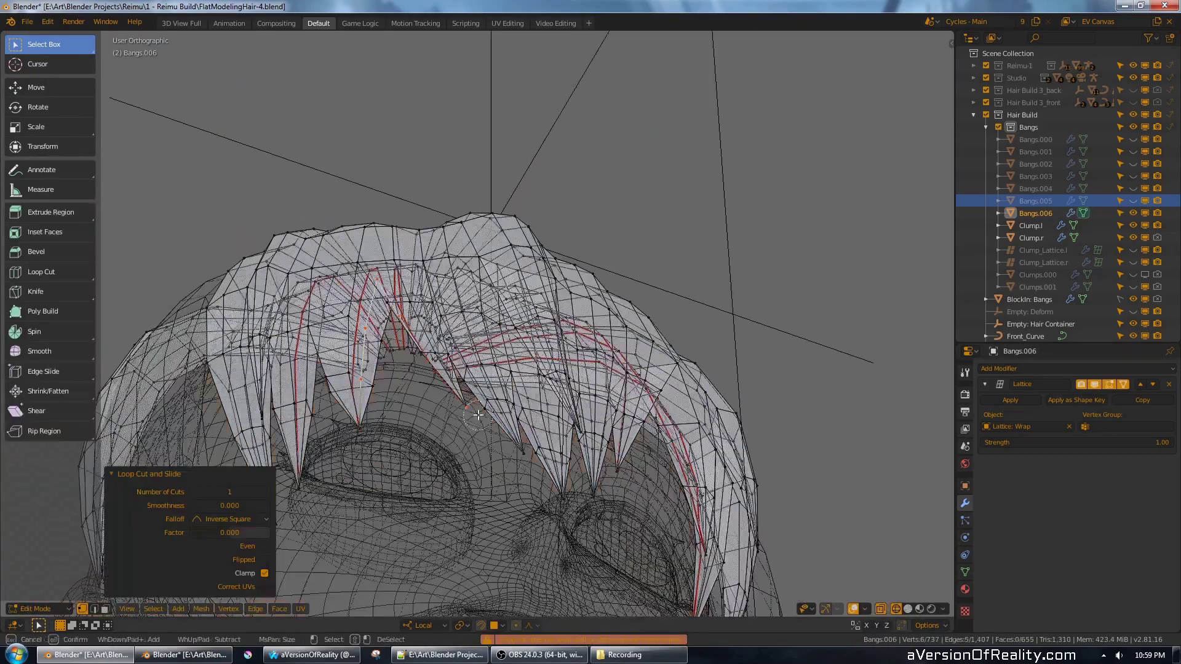
key(z)
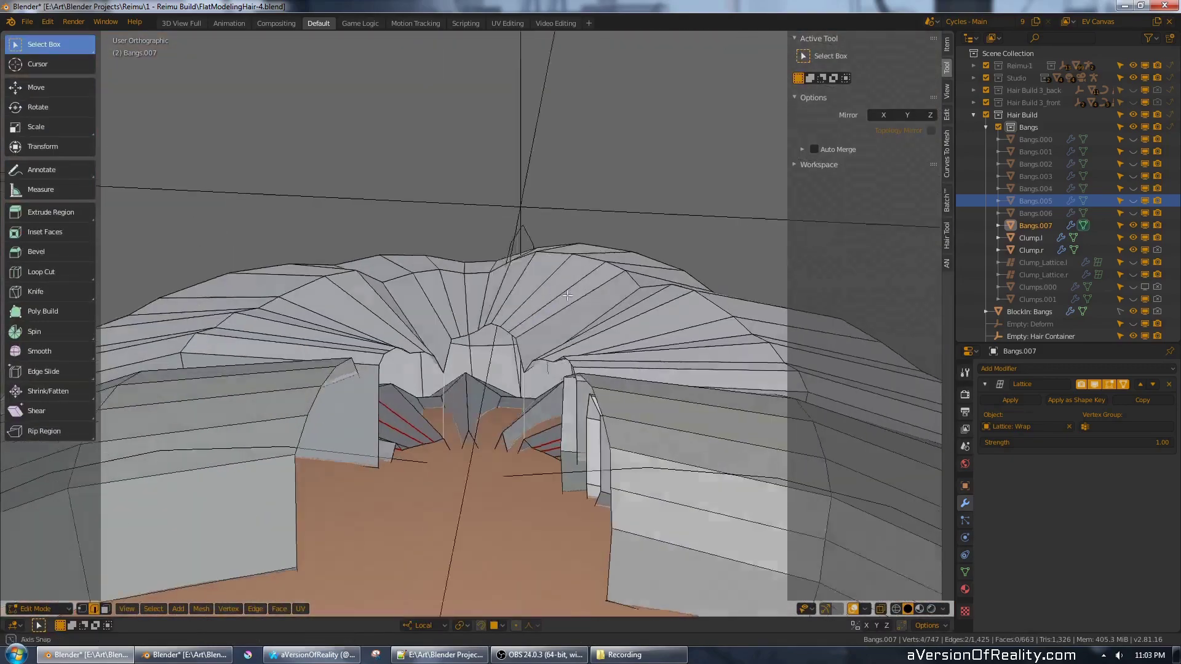
key(ctrl+Tab)
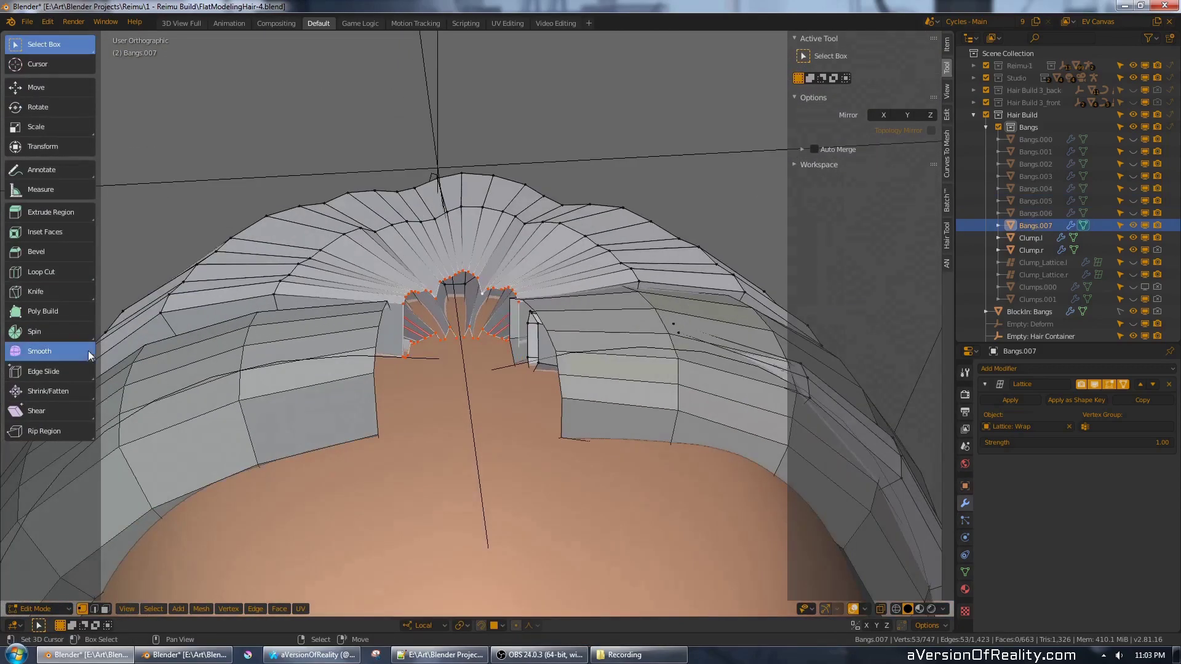
click(90, 355)
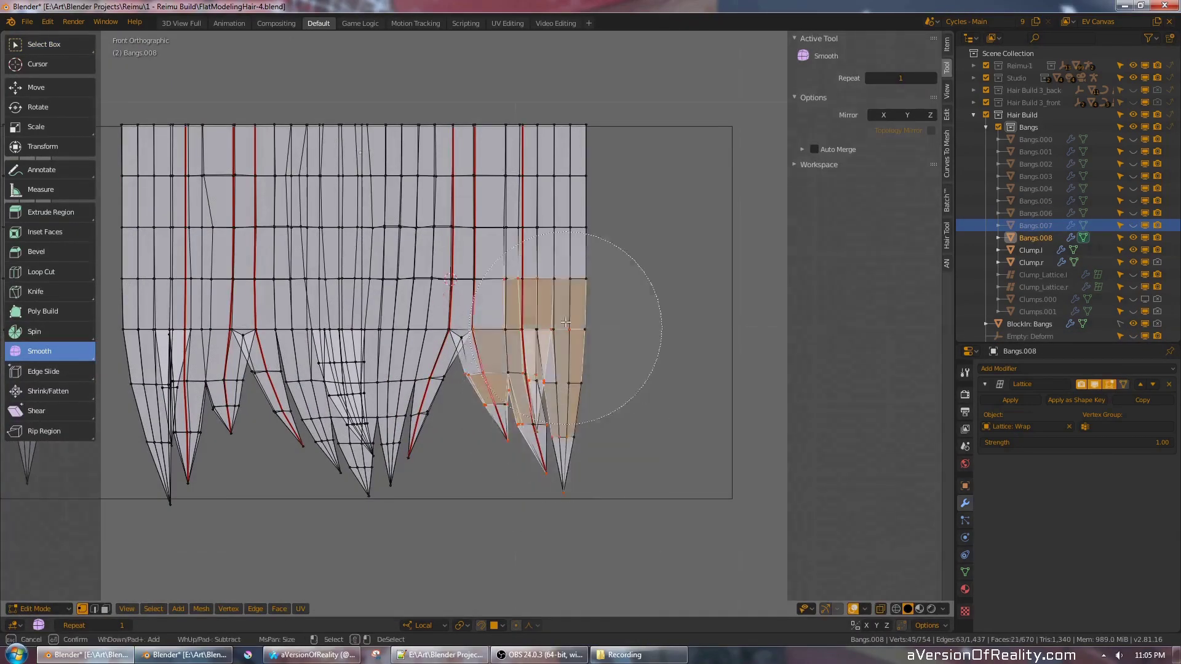
- Place a duplicate of the single tapered strand beside the end of Bangs.008 by moving it along local X
drag(565, 322, 567, 295)
key(shift+z)
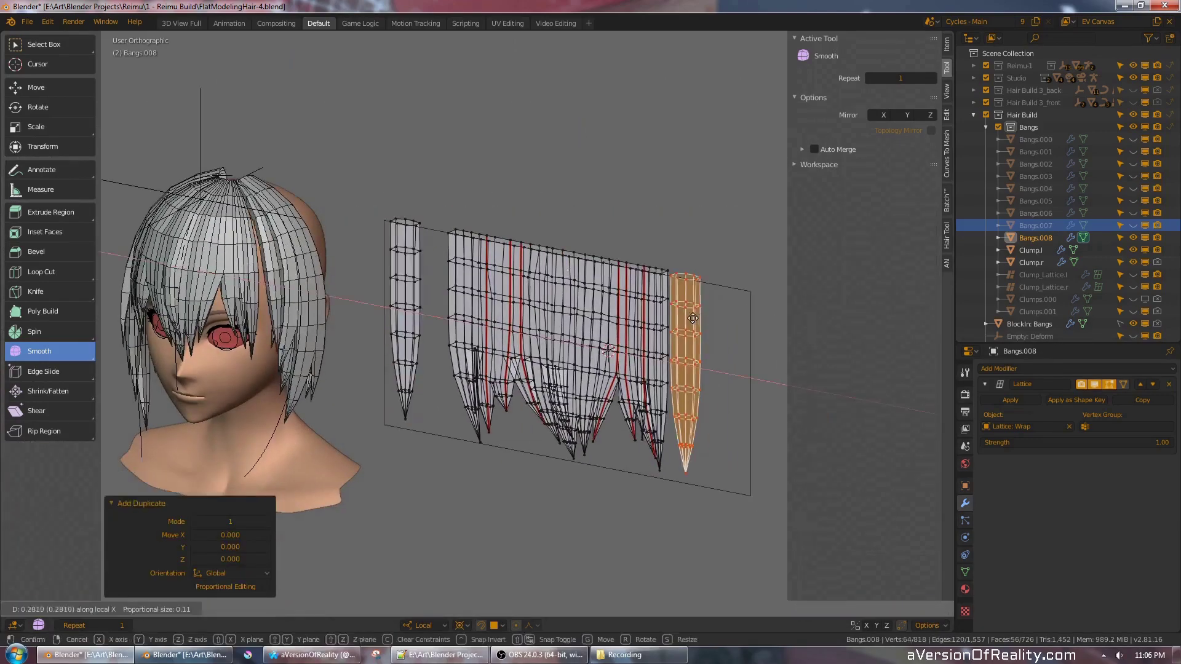
click(787, 326)
key(KP_1)
scroll(467, 336, up, 2)
shift+middle_drag(762, 363, 424, 382)
scroll(423, 383, up, 3)
- Shorten the narrow strand beside the gap in the bangs by raising its tip vertices
key(c)
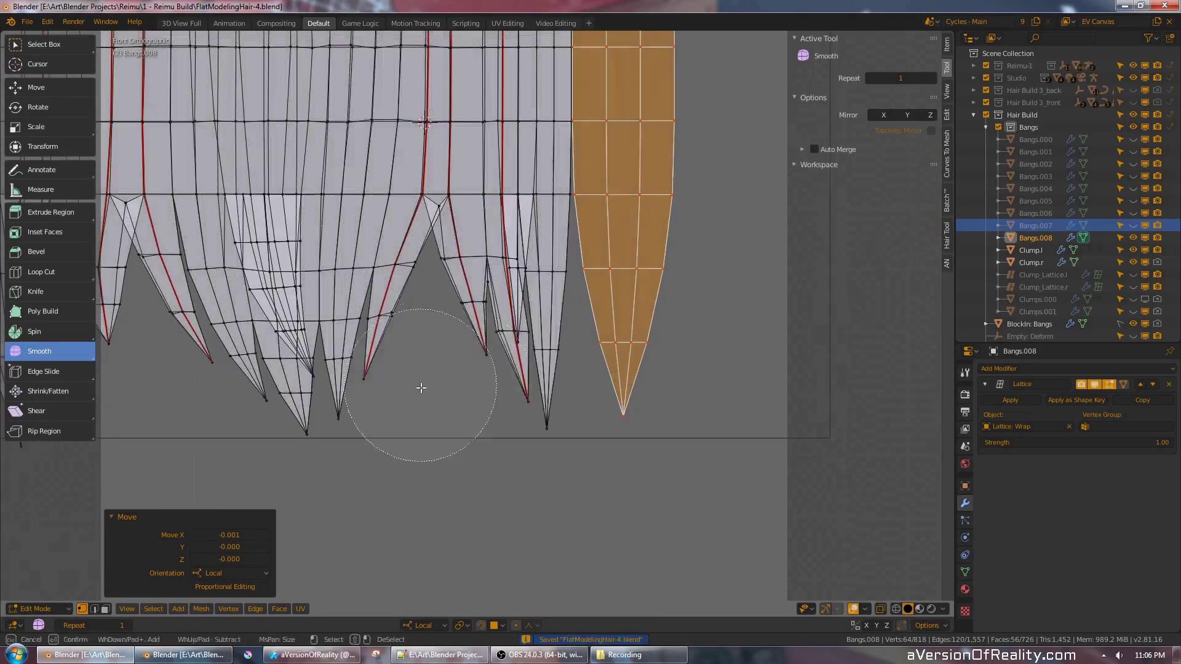
click(412, 366)
key(g)
right_click(407, 339)
key(shift+l)
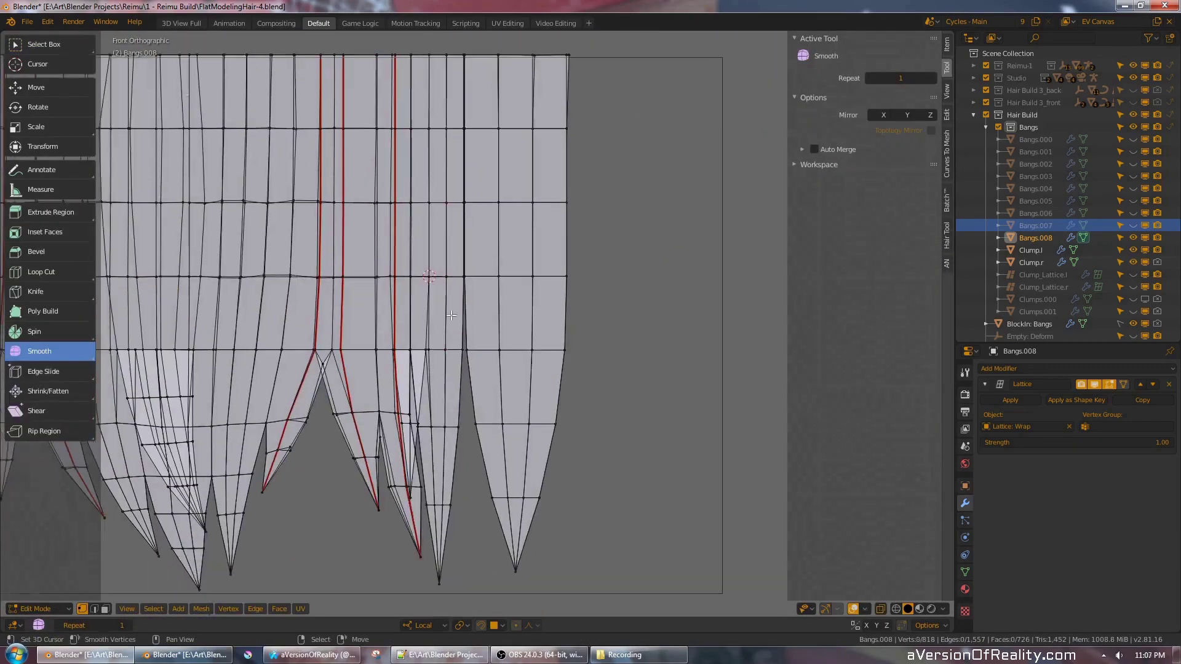
- Select the edge column of the narrow strand next to the added end strand and move it to widen the lower part
drag(440, 47, 468, 527)
drag(468, 528, 469, 529)
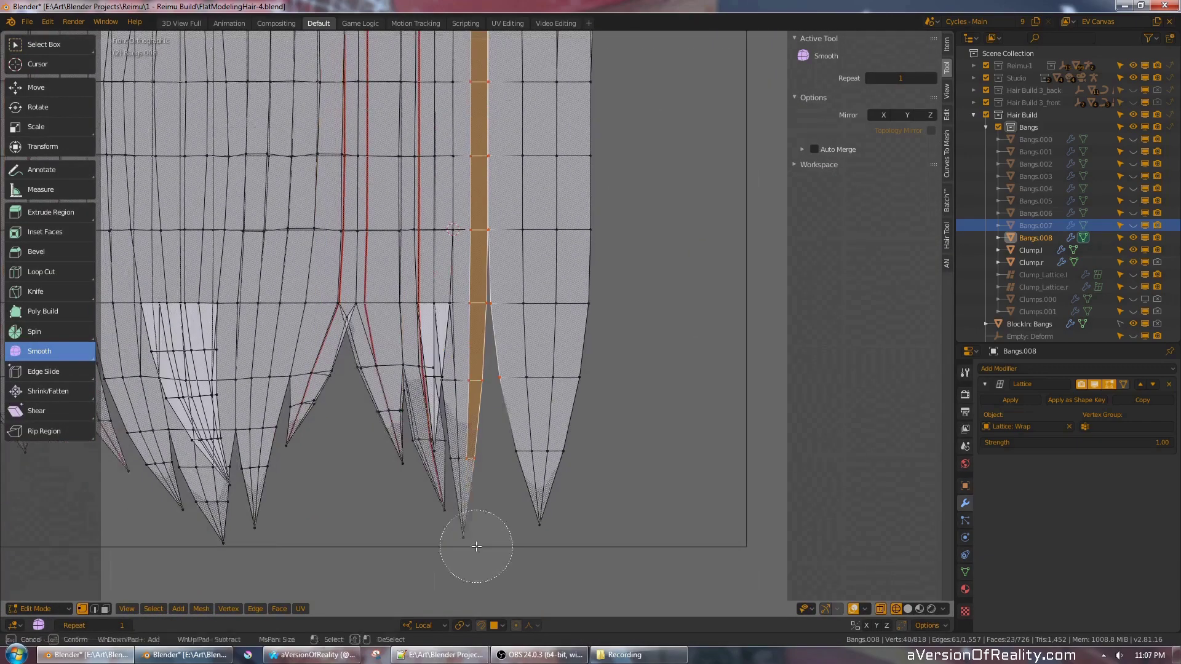
key(g)
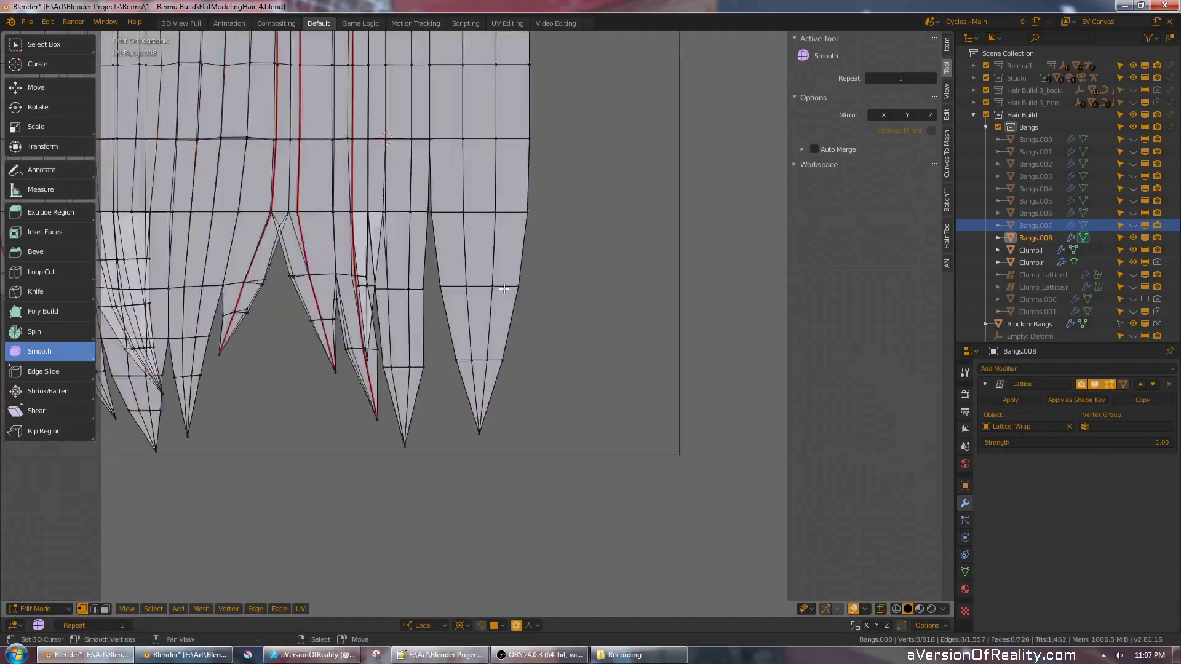
key(g)
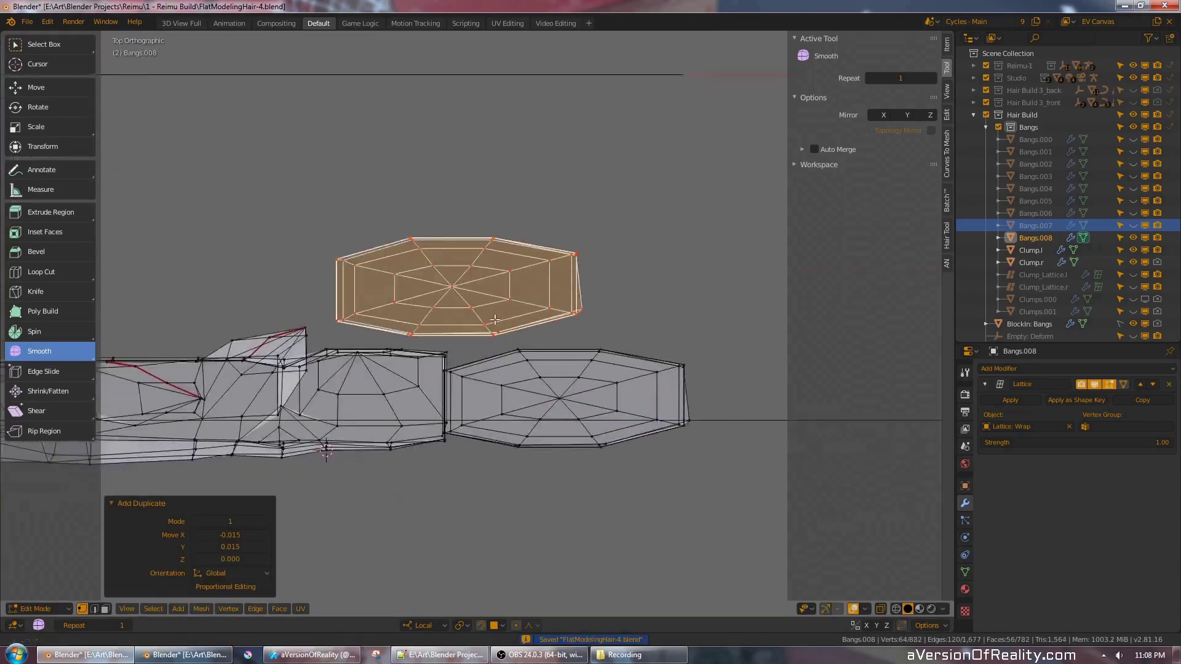
- Turn off the Lattice modifier's viewport display and delete surplus geometry from the duplicated strand on Bangs.008
middle_drag(495, 320, 498, 221)
click(1095, 385)
key(x)
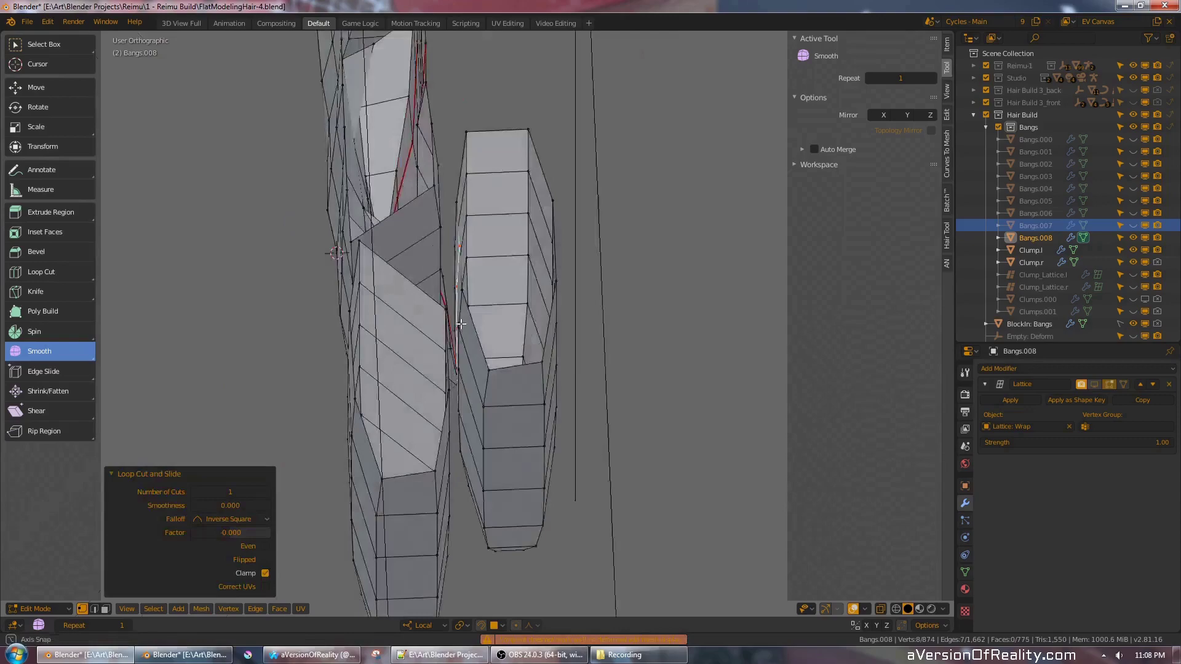
key(x)
middle_drag(460, 324, 498, 308)
scroll(498, 308, down, 4)
- Select the edge loops along the cut-open duplicated strand and the adjoining end strand
alt+right_click(425, 306)
alt+shift+right_click(498, 295)
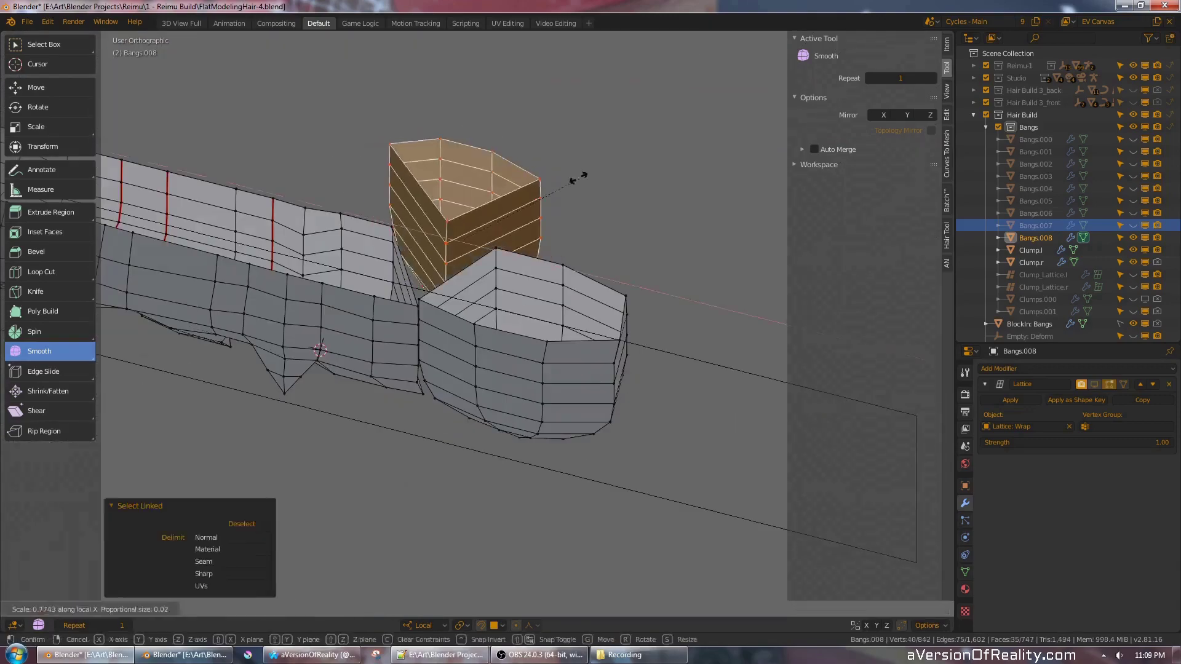
scroll(492, 258, up, 3)
alt+right_click(308, 211)
middle_drag(540, 259, 344, 258)
alt+shift+right_click(299, 86)
alt+shift+right_click(515, 178)
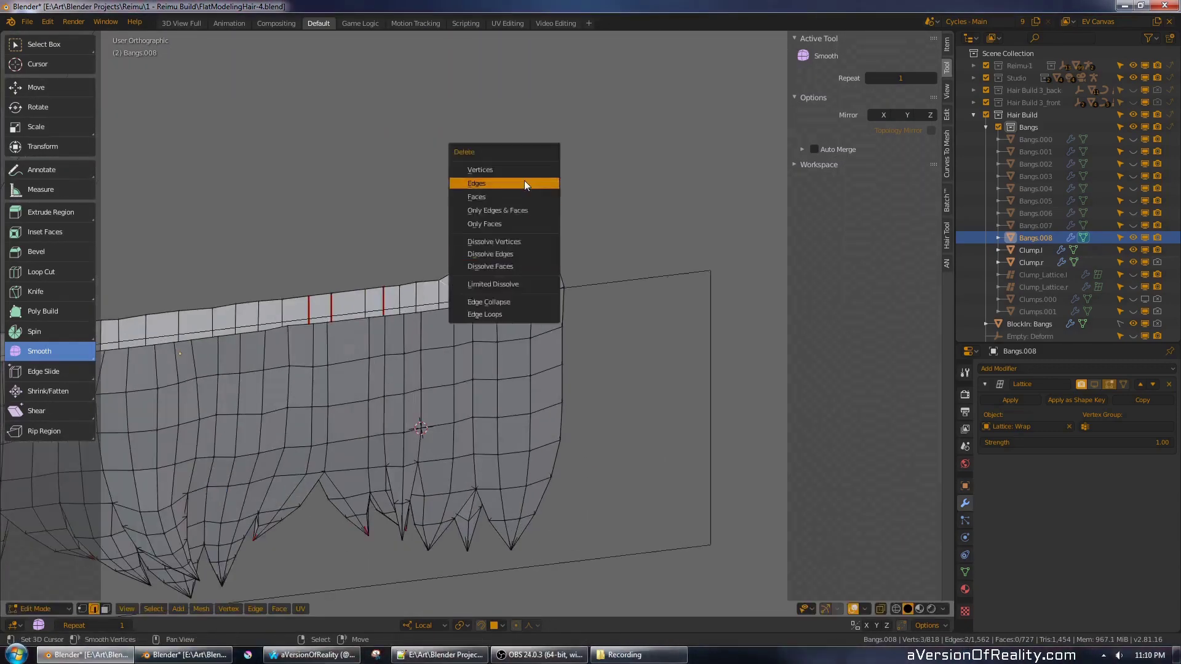
- Delete the selected edges on Bangs.008, return to vertex selection and turn the Lattice modifier's viewport display back on
click(525, 184)
key(1)
scroll(492, 277, down, 5)
middle_drag(431, 308, 529, 295)
click(1095, 385)
middle_drag(431, 369, 418, 258)
scroll(419, 258, up, 6)
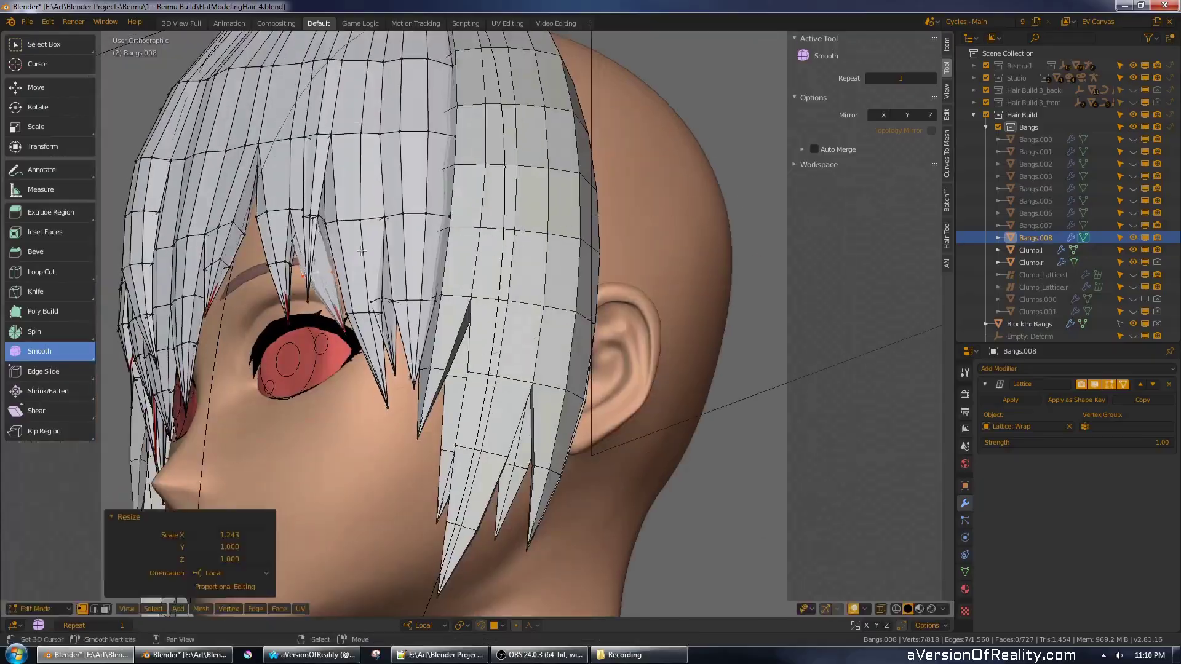
- Widen the vertex row near the tip of the short strand beside the gap by 1.446 along local X
middle_drag(361, 251, 376, 233)
scroll(376, 233, up, 6)
key(shift+z)
key(c)
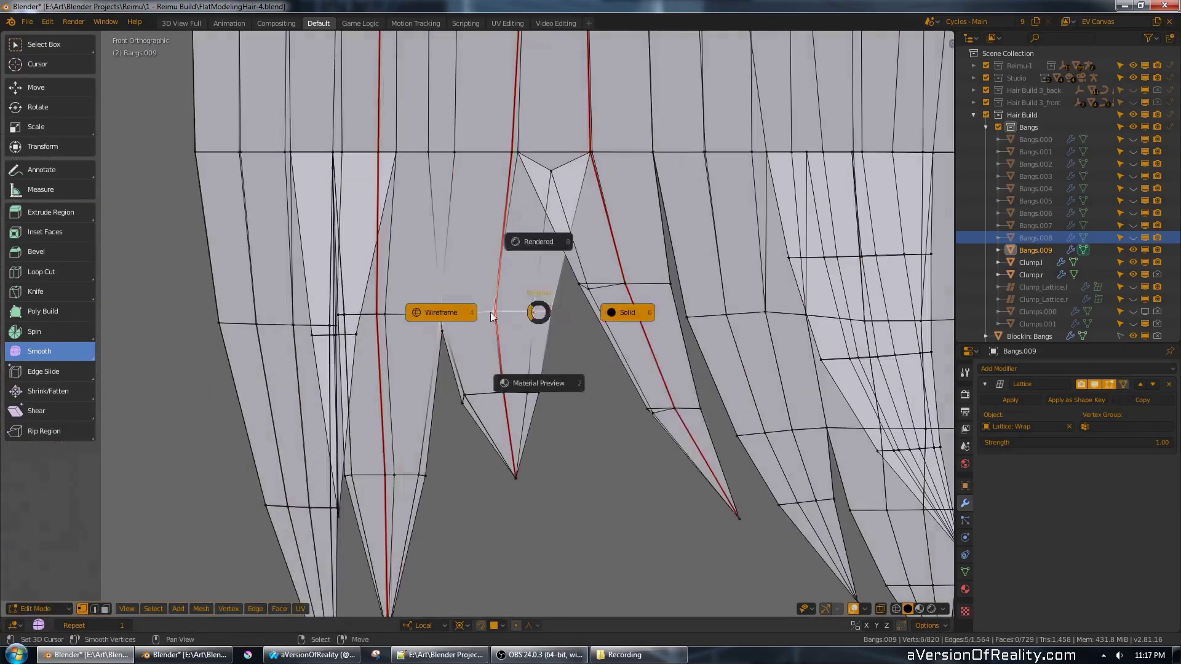
click(676, 269)
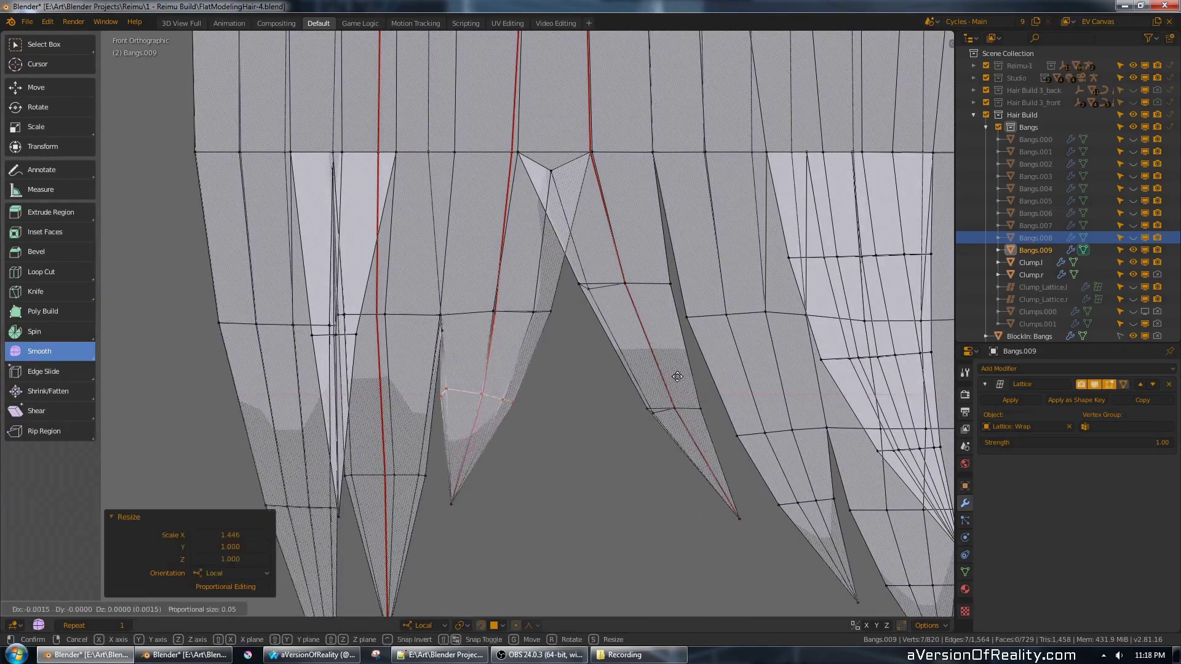
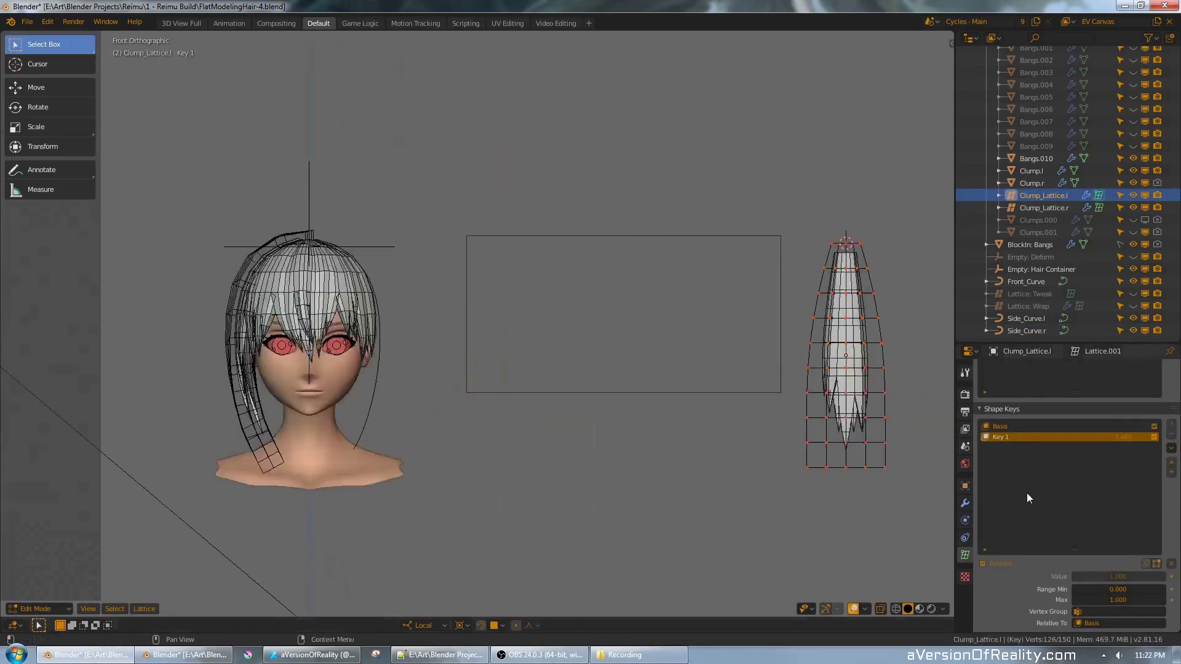
- Show the clump lattice's modifiers and undo the last four operations
click(965, 503)
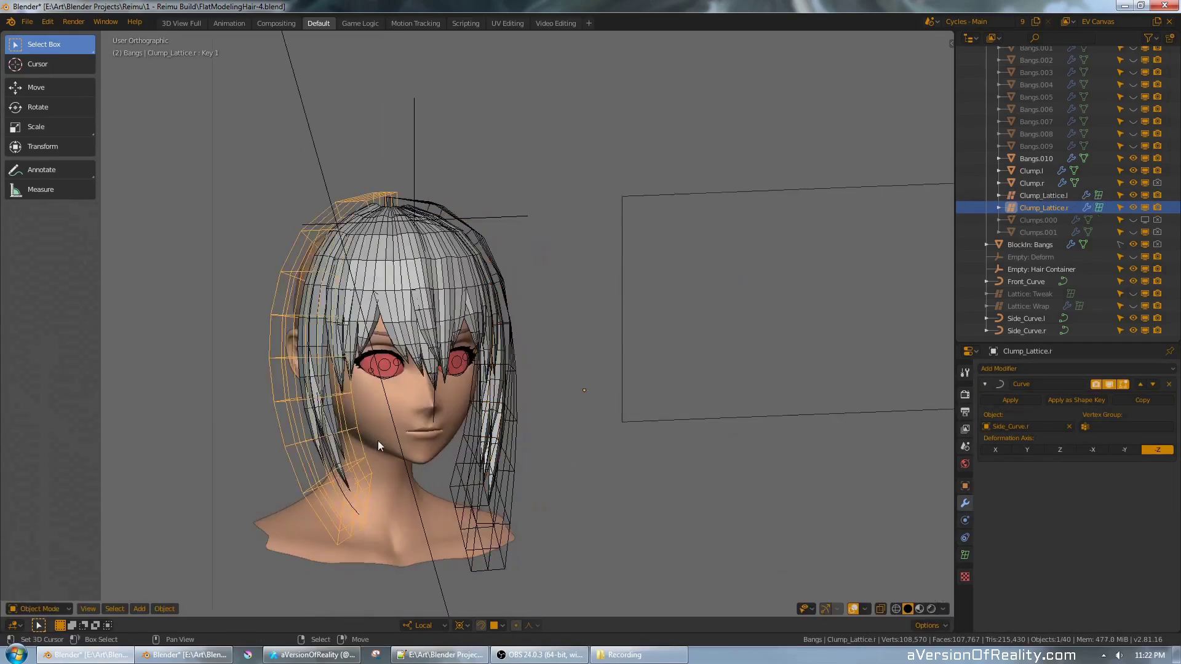
key(ctrl+z)
key(ctrl+z)
key(ctrl+z)
key(ctrl+z)
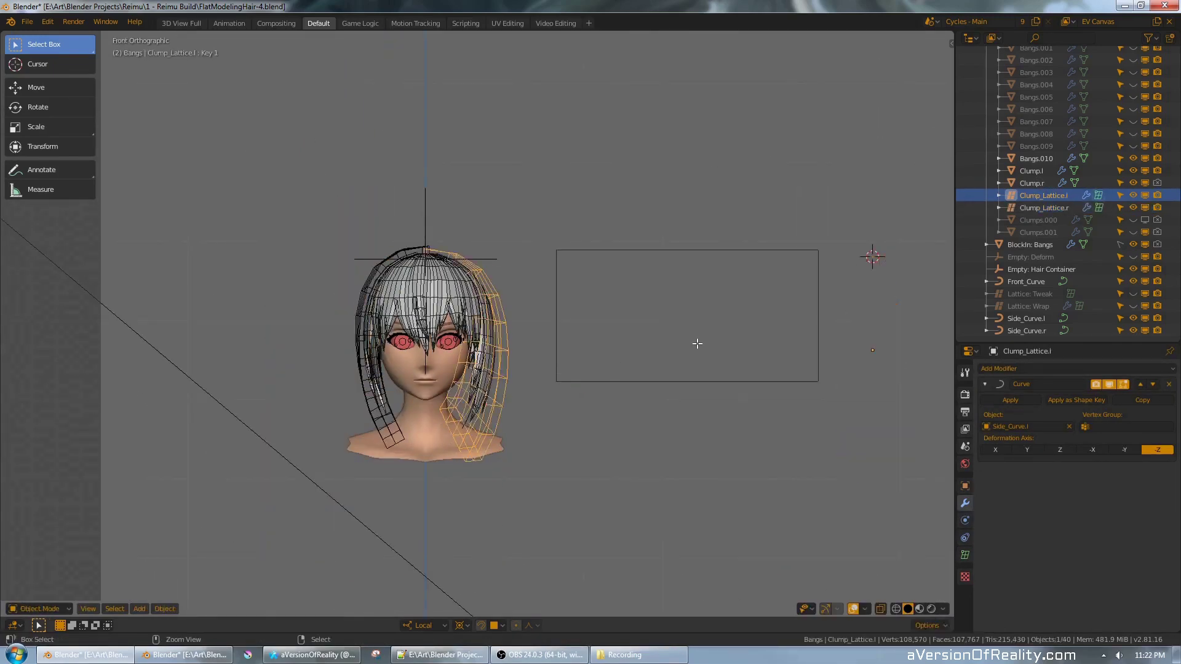
- Scale the whole Clump.l mesh along its local Z by about 1.01 and leave its editing
right_click(492, 344)
key(Tab)
middle_drag(606, 271, 680, 211)
key(s)
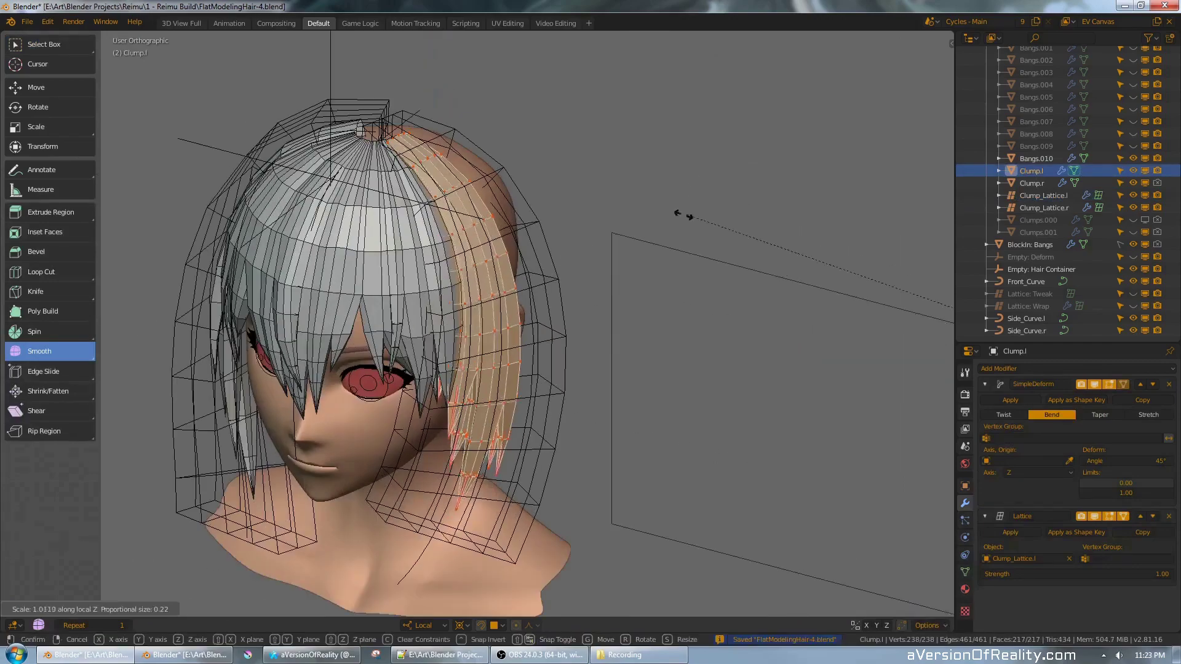
click(680, 211)
key(shift+z)
key(shift+z)
scroll(589, 273, up, 3)
middle_drag(589, 273, 630, 345)
scroll(589, 273, down, 5)
key(Tab)
- Open Side_Curve.l for editing, check its lower end point from several views, leave editing and save the file
right_click(533, 498)
right_click(523, 190)
key(Tab)
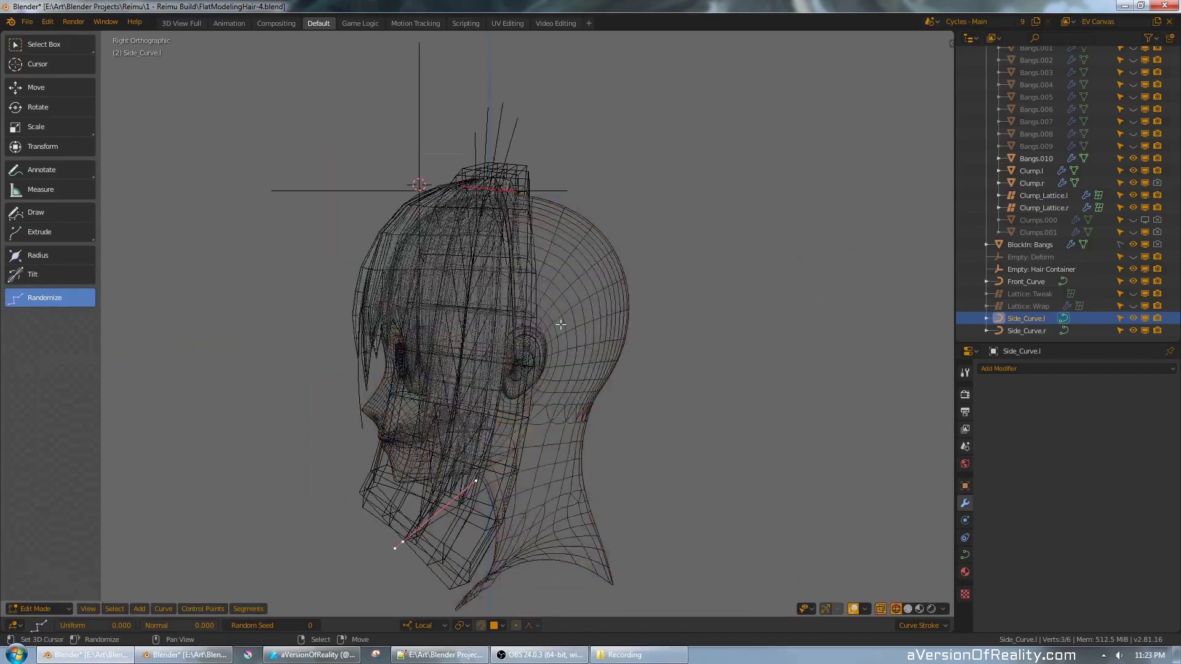
key(shift+z)
middle_drag(561, 324, 591, 394)
key(KP_7)
middle_drag(615, 344, 665, 271)
key(Tab)
key(KP_1)
key(ctrl+s)
- Tilt the lower end control point of Side_Curve.r
right_click(386, 466)
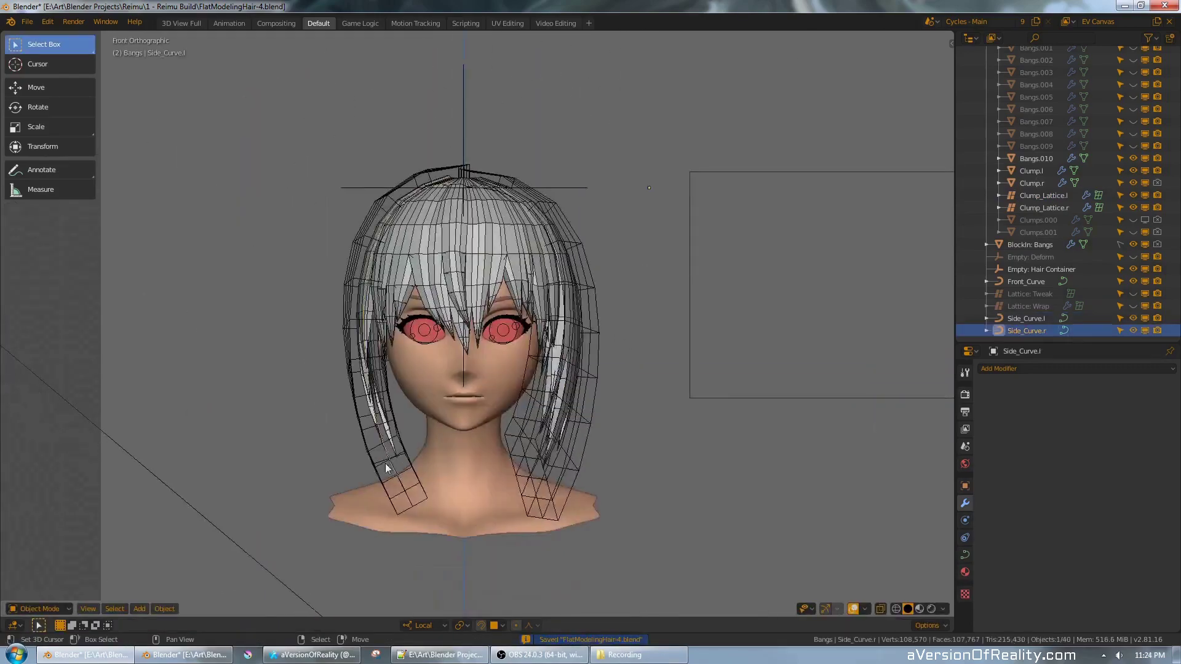
key(Tab)
scroll(386, 469, up, 2)
shift+middle_drag(386, 469, 480, 419)
right_click(500, 438)
key(ctrl+t)
key(Tab)
middle_drag(696, 205, 615, 234)
scroll(691, 237, down, 4)
- Scale the whole Clump.r mesh along Z and leave its editing
right_click(492, 277)
key(Tab)
scroll(728, 283, up, 3)
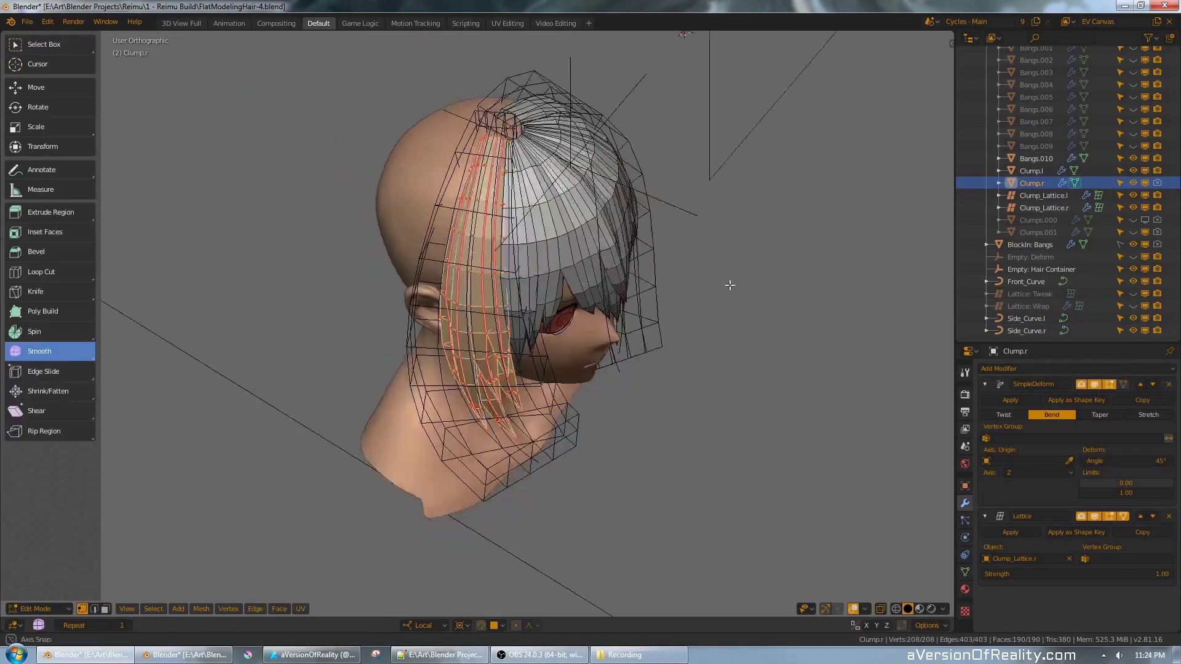
middle_drag(727, 283, 751, 295)
key(s)
key(z)
click(784, 199)
key(Tab)
middle_drag(784, 200, 607, 192)
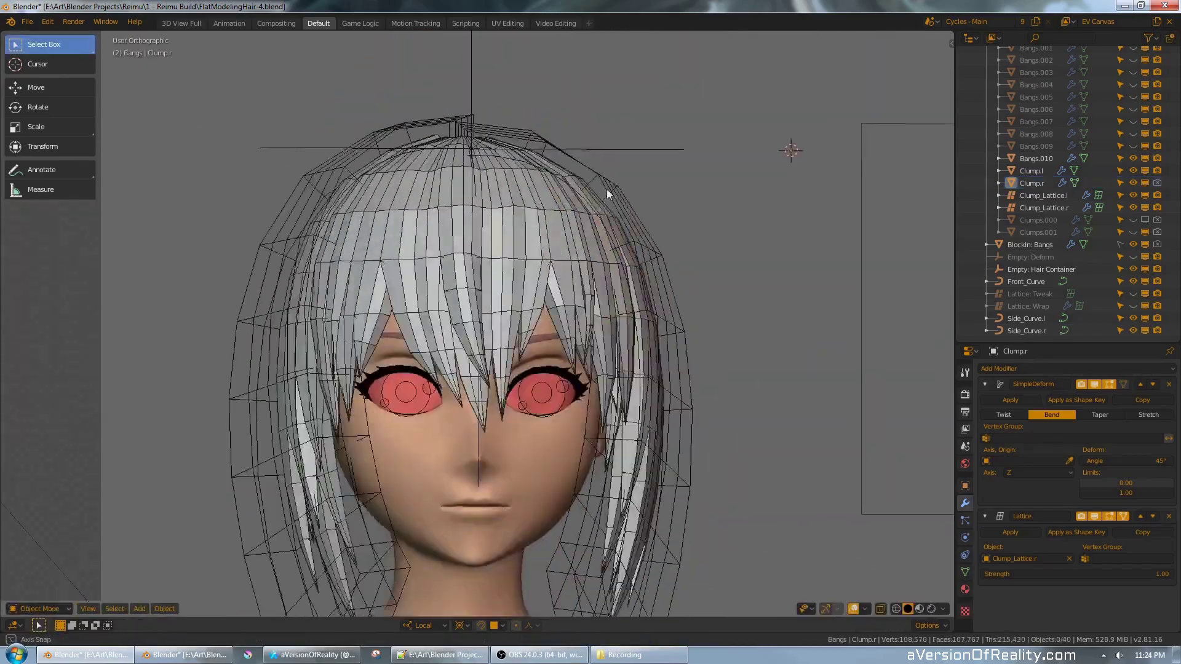
- Save the file with the adjusted side clumps, select Bangs.010, check it from the front and save again
key(KP_1)
scroll(429, 213, down, 5)
key(ctrl+s)
scroll(411, 246, up, 4)
right_click(556, 253)
middle_drag(623, 293, 696, 218)
key(KP_1)
key(ctrl+s)
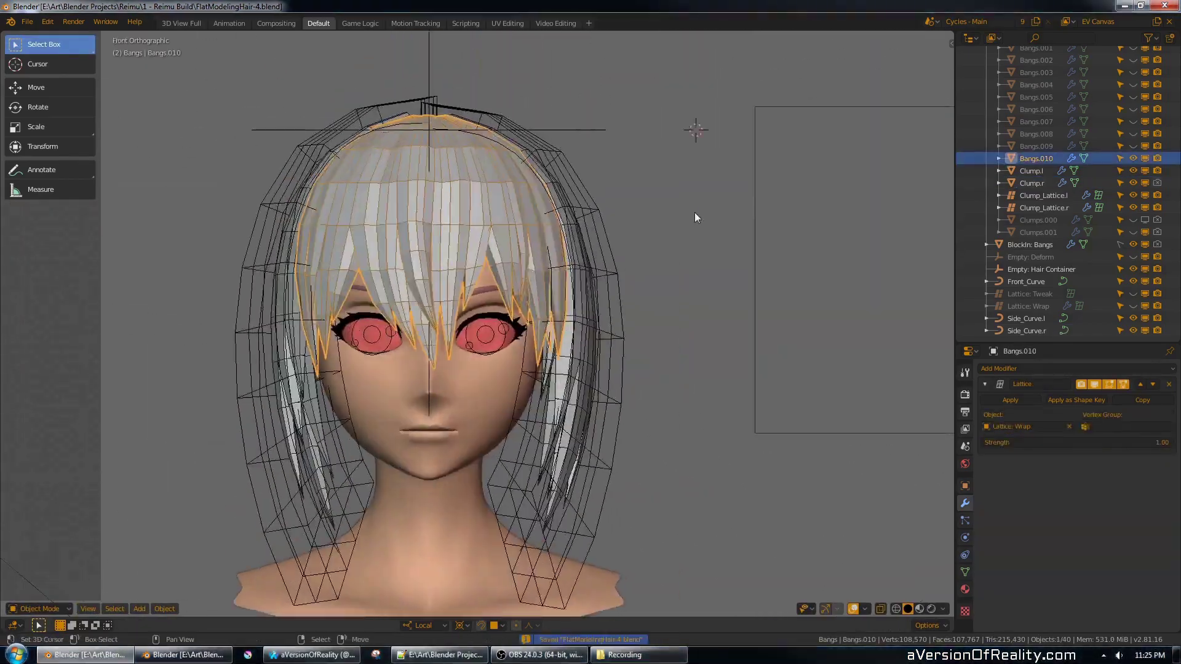
- Hide the current selection, duplicate Clump.l in place and hide the copy as a backup
key(h)
right_click(600, 259)
key(shift+d)
key(Escape)
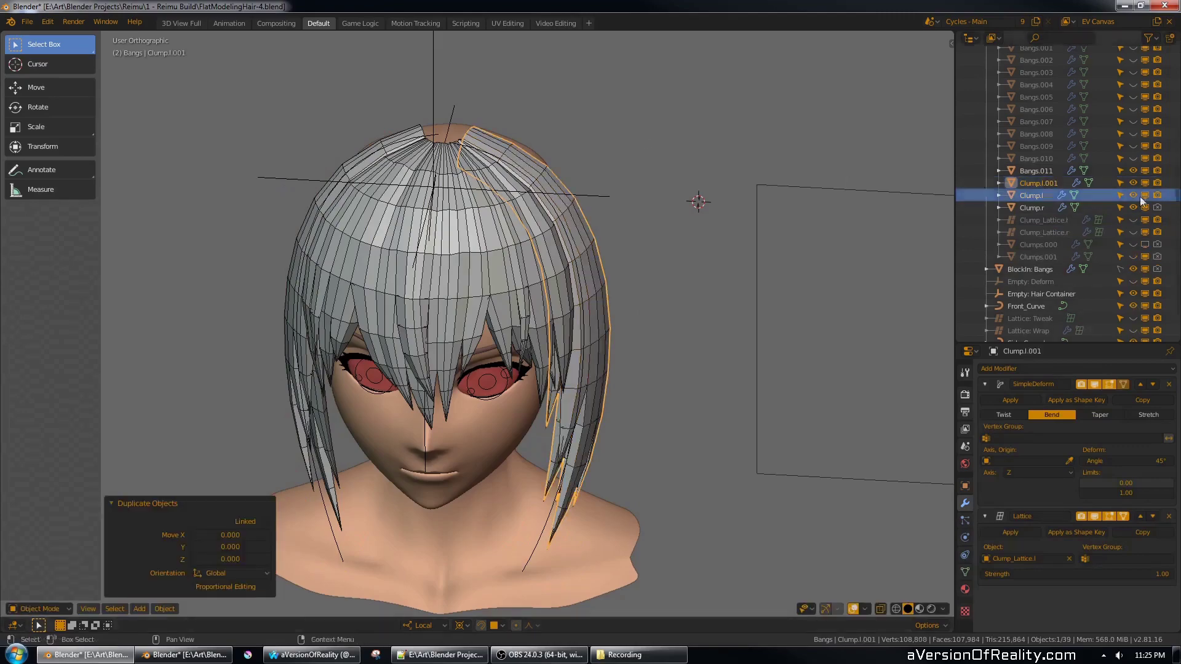
click(1133, 183)
- Duplicate Clump.r in place, hide the copy as a backup and reselect the visible Clump.r
right_click(320, 203)
key(shift+d)
key(Escape)
click(1133, 208)
key(Tab)
key(Tab)
middle_drag(594, 149, 594, 203)
right_click(320, 203)
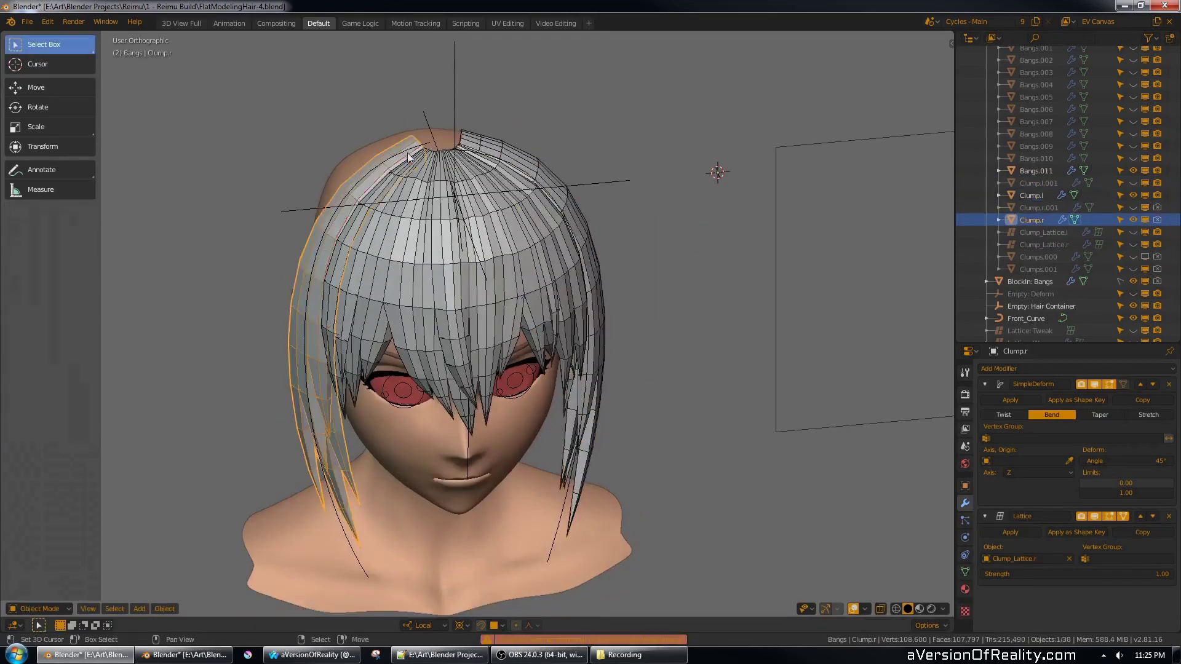
- Move the tips of the side strand of Bangs.011 along Z with proportional editing and refine their position from another angle
right_click(443, 228)
key(Tab)
key(a)
middle_drag(615, 258, 606, 296)
scroll(606, 296, up, 2)
key(b)
drag(492, 326, 535, 406)
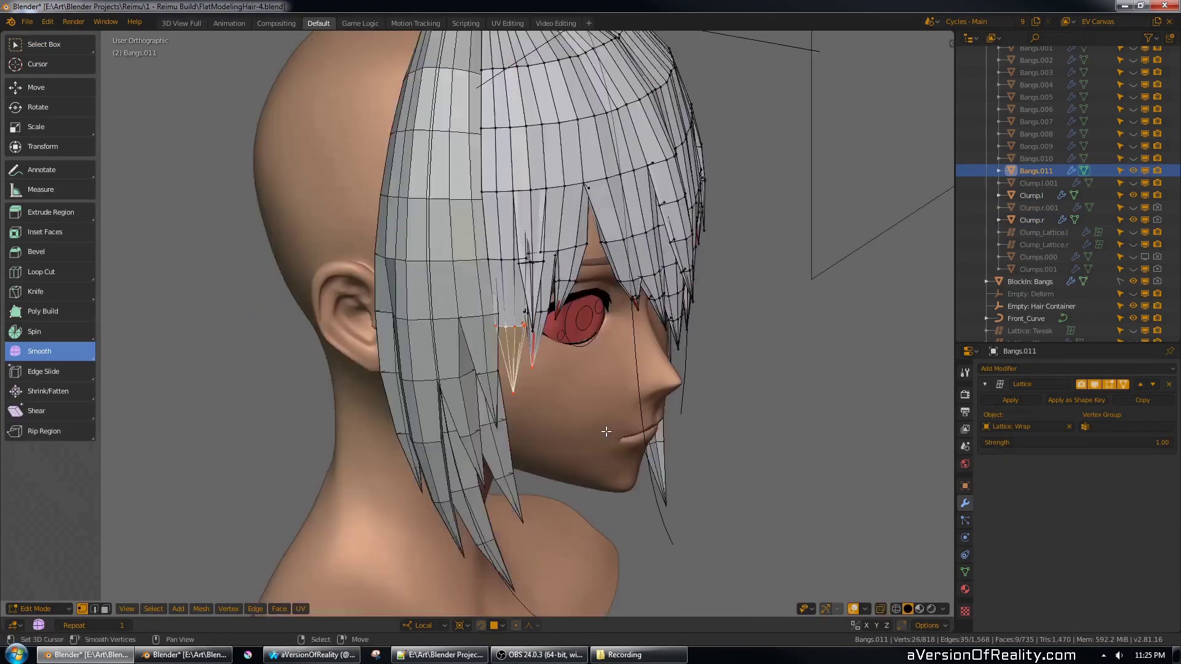
middle_drag(605, 393, 559, 355)
key(o)
key(g)
key(z)
middle_drag(672, 308, 381, 344)
key(g)
key(Tab)
- Select Clump.r and set the bend angle of its SimpleDeform modifier to 30°
right_click(394, 277)
key(Tab)
middle_drag(382, 271, 646, 92)
key(Tab)
scroll(646, 246, up, 1)
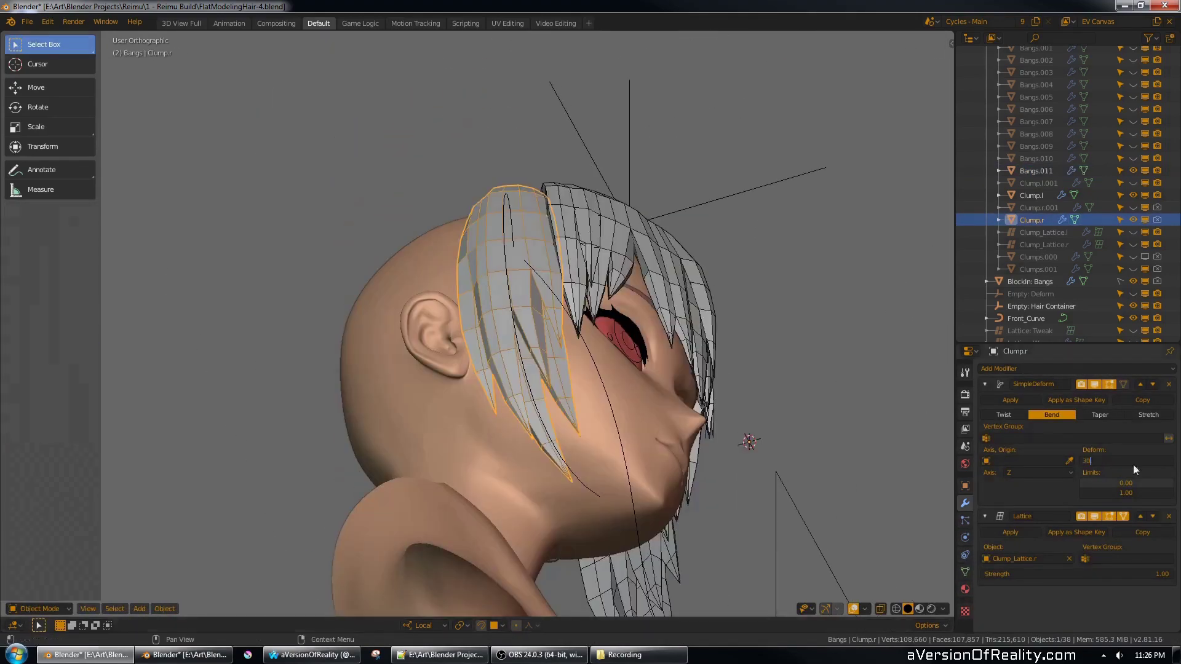
- Adjust the lower end of Side_Curve.r, the guide curve of Clump.r, reselect the clump and save the file
right_click(599, 496)
key(Tab)
click(797, 227)
middle_drag(797, 228, 624, 301)
key(Tab)
right_click(514, 237)
key(Tab)
key(Tab)
key(Tab)
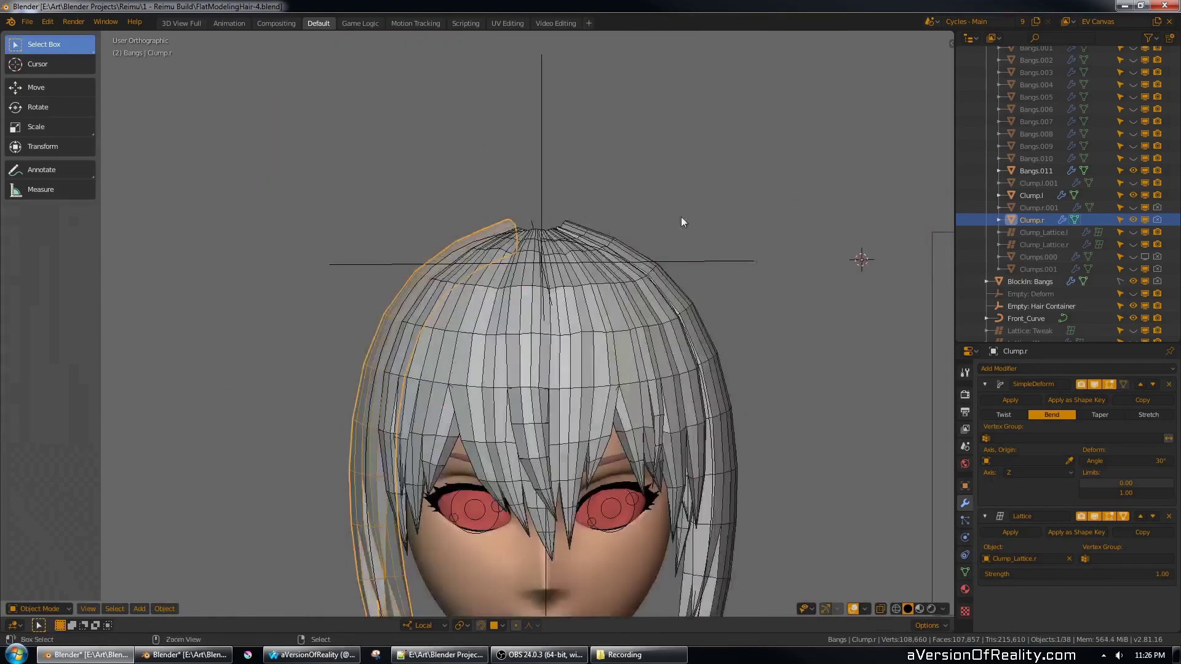
scroll(655, 230, down, 3)
key(ctrl+s)
- Scale the root-end points of Clump_Lattice.r with proportional editing and leave its editing
click(1044, 233)
key(Tab)
middle_drag(818, 141, 763, 185)
key(s)
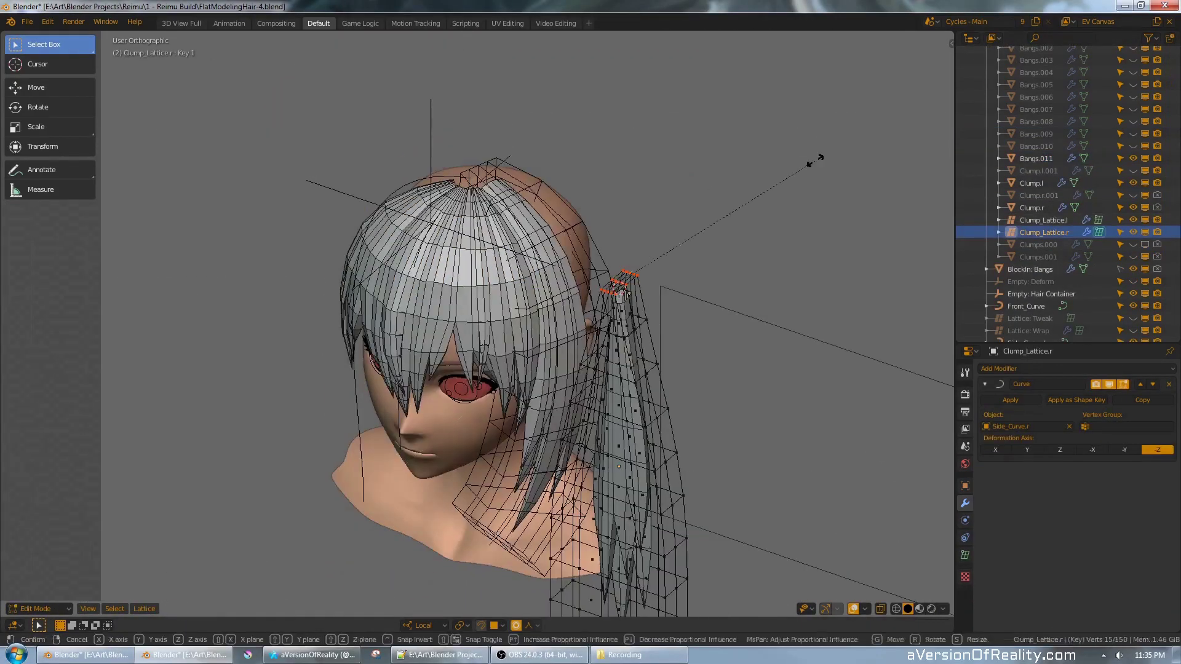
click(709, 211)
key(Tab)
- Scale the root-end points of Clump_Lattice.l to about 0.41 along local Y with sharp proportional falloff
middle_drag(708, 212, 744, 185)
scroll(745, 212, down, 4)
right_click(518, 344)
key(Tab)
middle_drag(903, 215, 738, 123)
key(s)
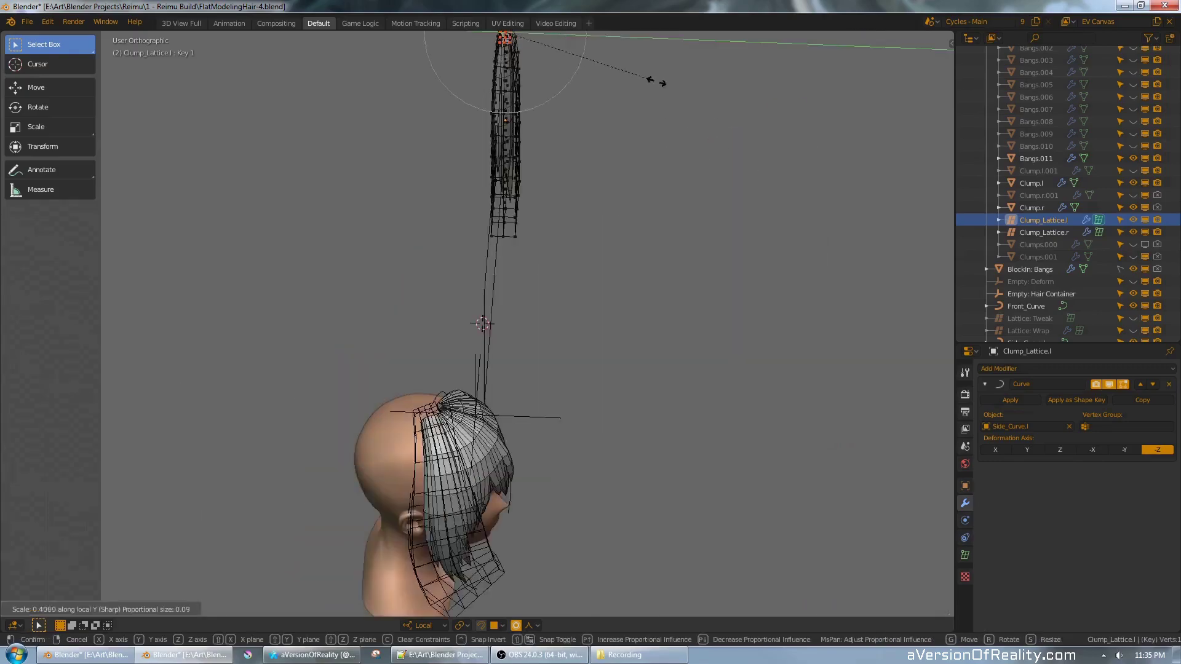
click(654, 80)
key(Tab)
- Move the selected points of Side_Curve.l along Z and leave its editing
middle_drag(654, 80, 443, 369)
right_click(443, 369)
key(Tab)
key(g)
key(z)
key(Tab)
middle_drag(457, 288, 545, 191)
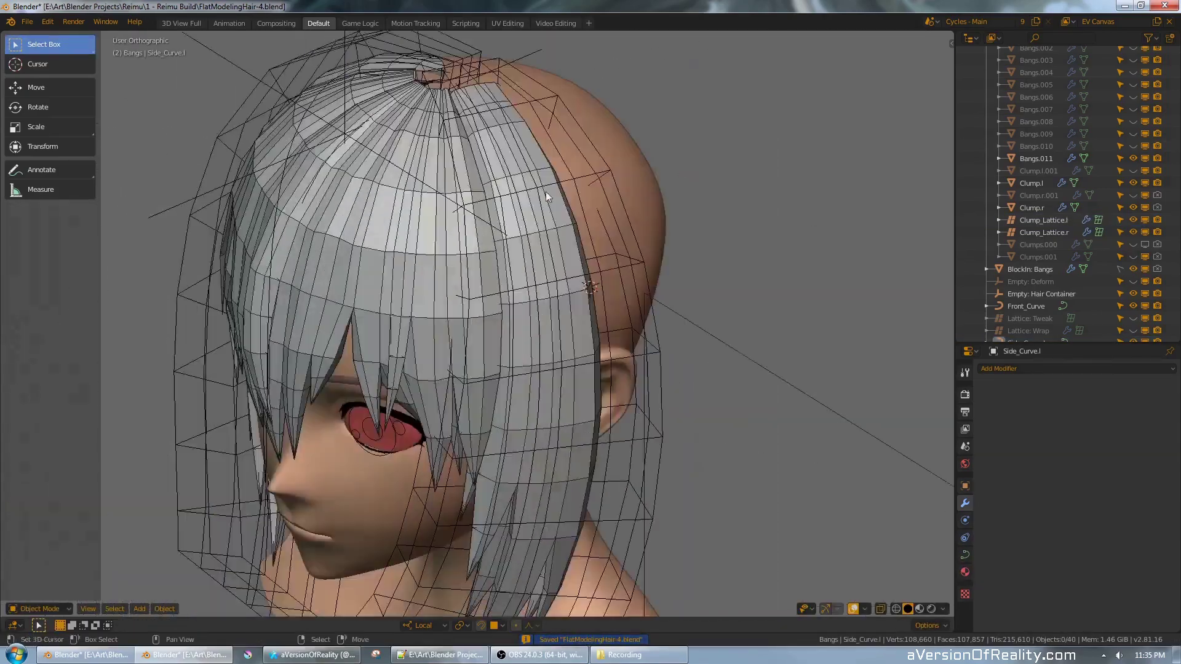
- Edge-slide the hair geometry near the crown and cut an additional edge loop across the root end of Bangs.011
right_click(545, 191)
key(Tab)
key(Tab)
right_click(285, 212)
key(Tab)
key(g)
key(g)
click(324, 154)
key(Tab)
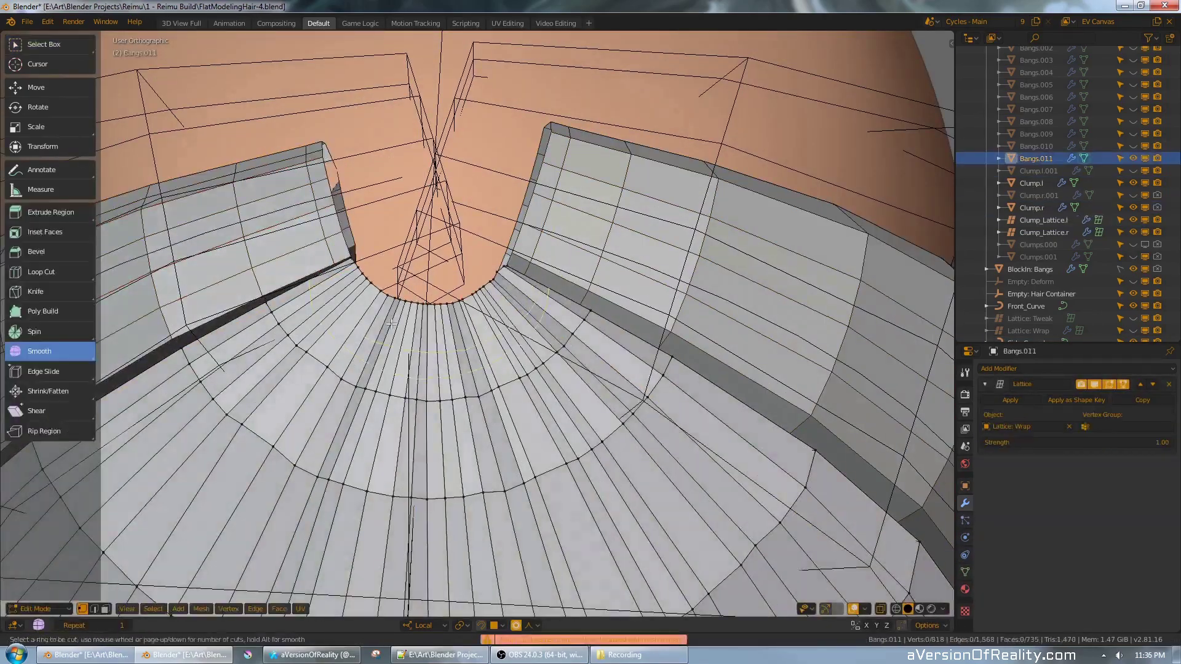
key(Tab)
- Select Clump.l and save the file
scroll(455, 277, down, 5)
right_click(575, 369)
key(ctrl+s)
- Open Clump.l for editing in a UV editor beside the front view and unlink the eyes_override image
key(KP_1)
drag(952, 615, 510, 615)
click(526, 625)
key(Tab)
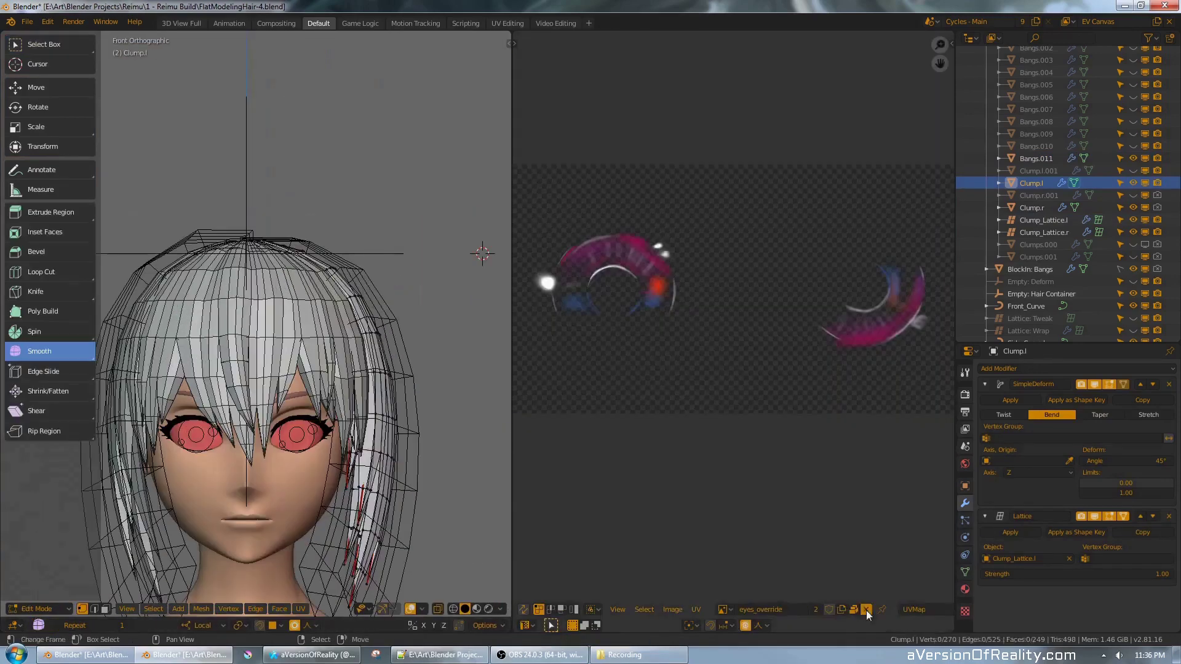
click(866, 611)
- Convert all of Clump.l's UVs to a grid by shape using UV Squares and select the linked geometry
key(a)
key(n)
click(885, 114)
drag(512, 283, 434, 283)
key(l)
- Pack Clump.l's UV islands, move them into place and deselect everything
click(618, 610)
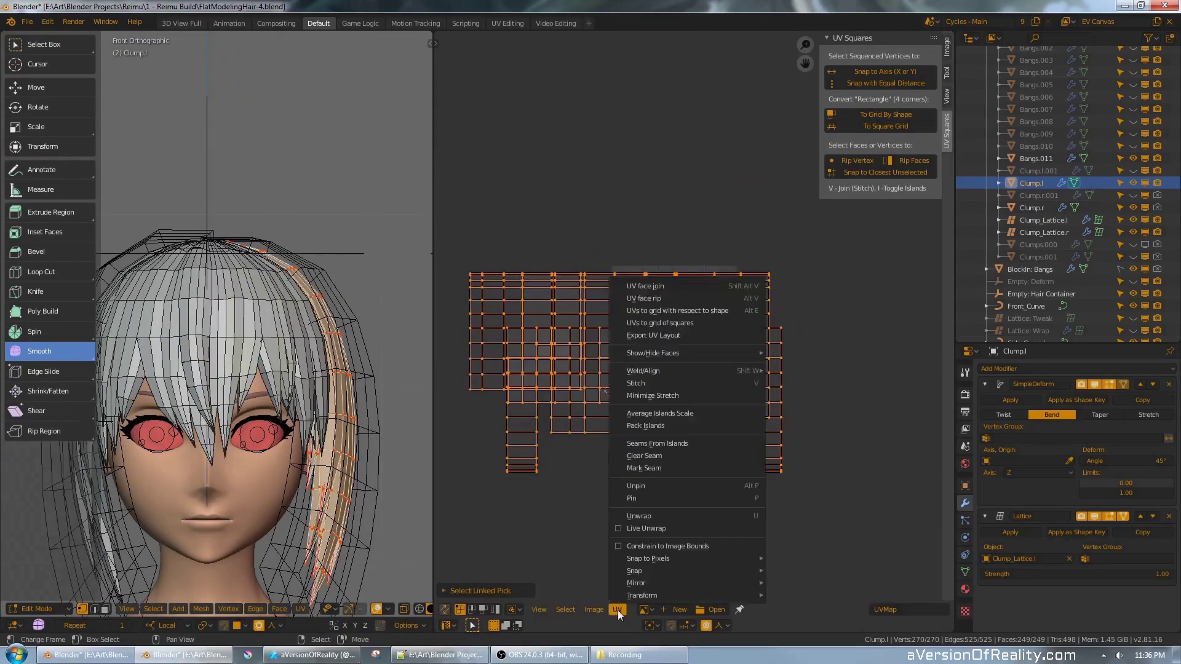
click(646, 427)
click(444, 591)
scroll(694, 332, up, 2)
key(g)
click(741, 236)
key(alt+a)
- Convert Clump.r's UVs to a grid by shape, then pack and reposition the resulting islands
shift+middle_drag(281, 277, 361, 260)
key(Tab)
right_click(221, 290)
key(Tab)
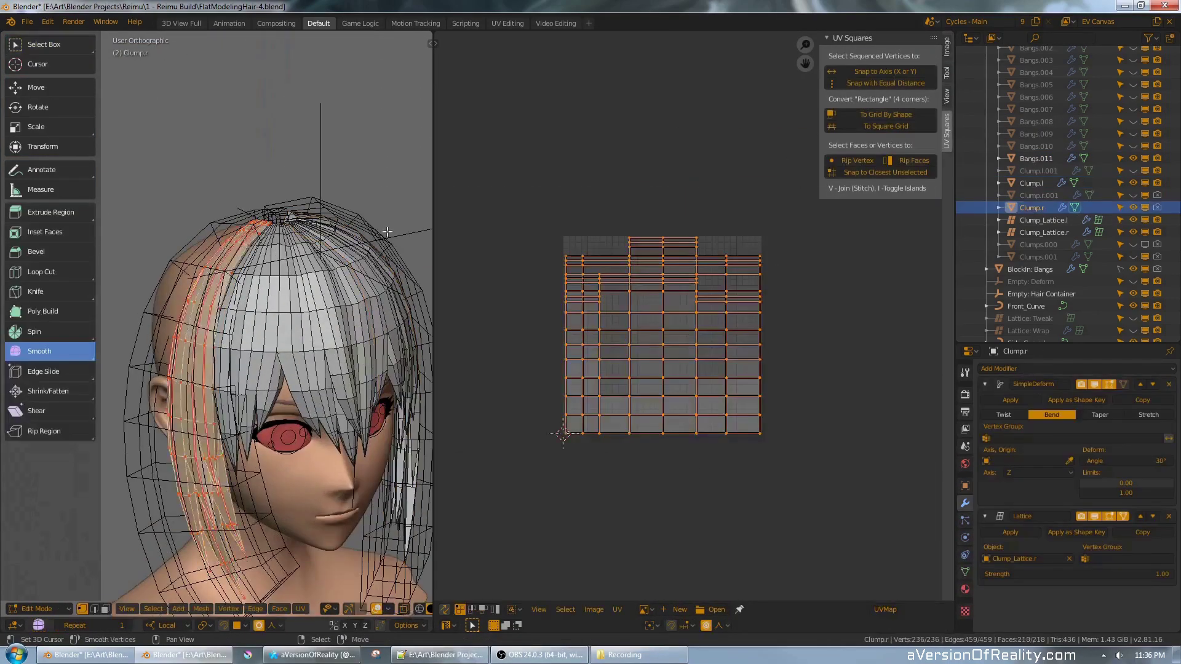
click(885, 114)
click(617, 610)
click(646, 427)
key(g)
key(Tab)
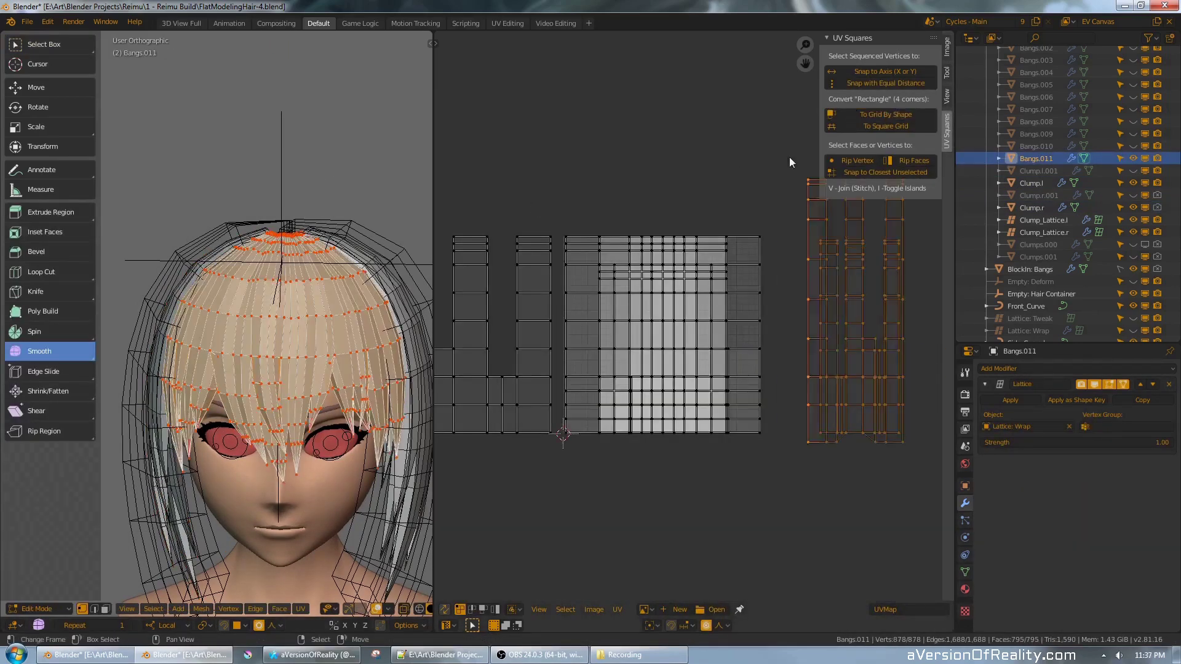
- Arrange the side-strand UV islands of Bangs.011 on either side of the main fringe's UV grid
scroll(789, 158, down, 2)
key(a)
middle_drag(680, 178, 639, 174)
drag(712, 193, 800, 401)
middle_drag(765, 418, 800, 401)
drag(464, 229, 603, 379)
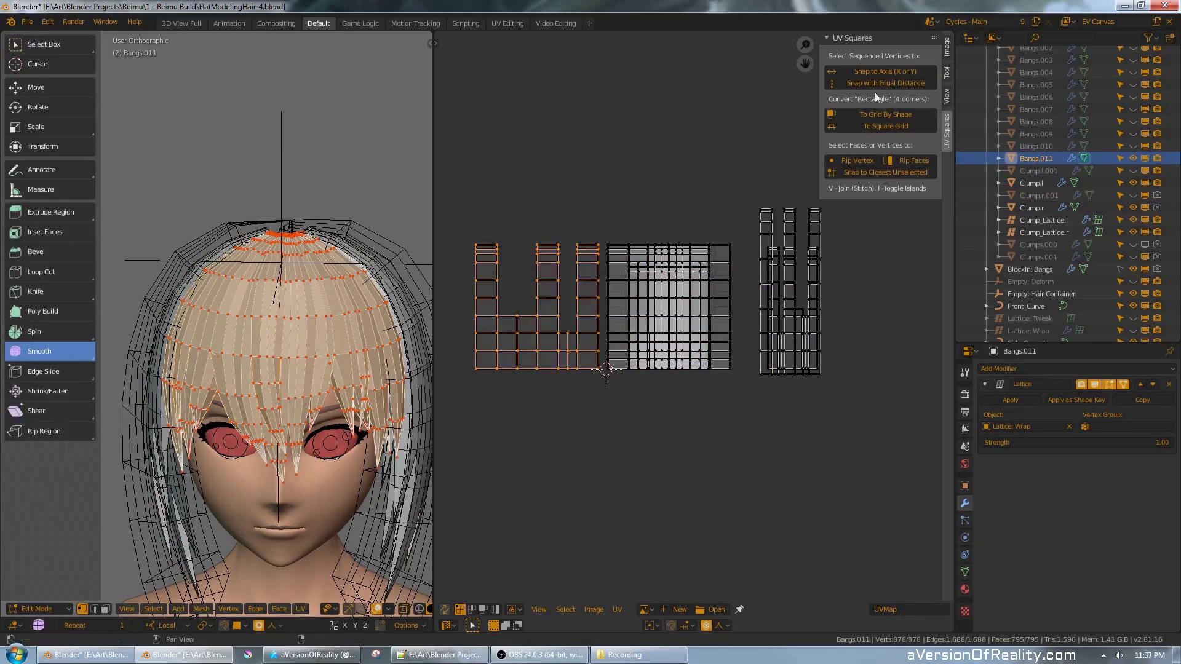
key(Tab)
key(Tab)
key(a)
key(Tab)
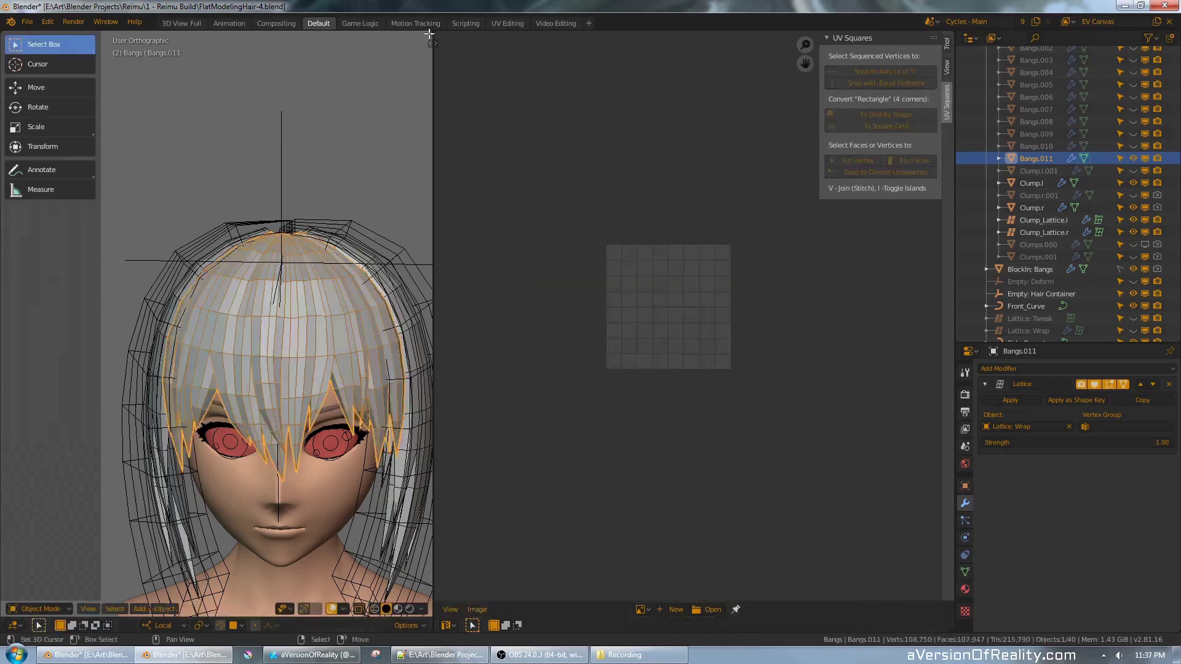
- Close the UV editor and save the file as the next version, FlatModelingHair-5.blend
drag(432, 34, 510, 73)
key(ctrl+shift+s)
key(KP_Add)
key(Return)
- Select Clump.l, change the transform pivot point and scale the selected part of its mesh
right_click(579, 209)
middle_drag(578, 210, 542, 193)
key(Tab)
key(Tab)
scroll(542, 387, down, 5)
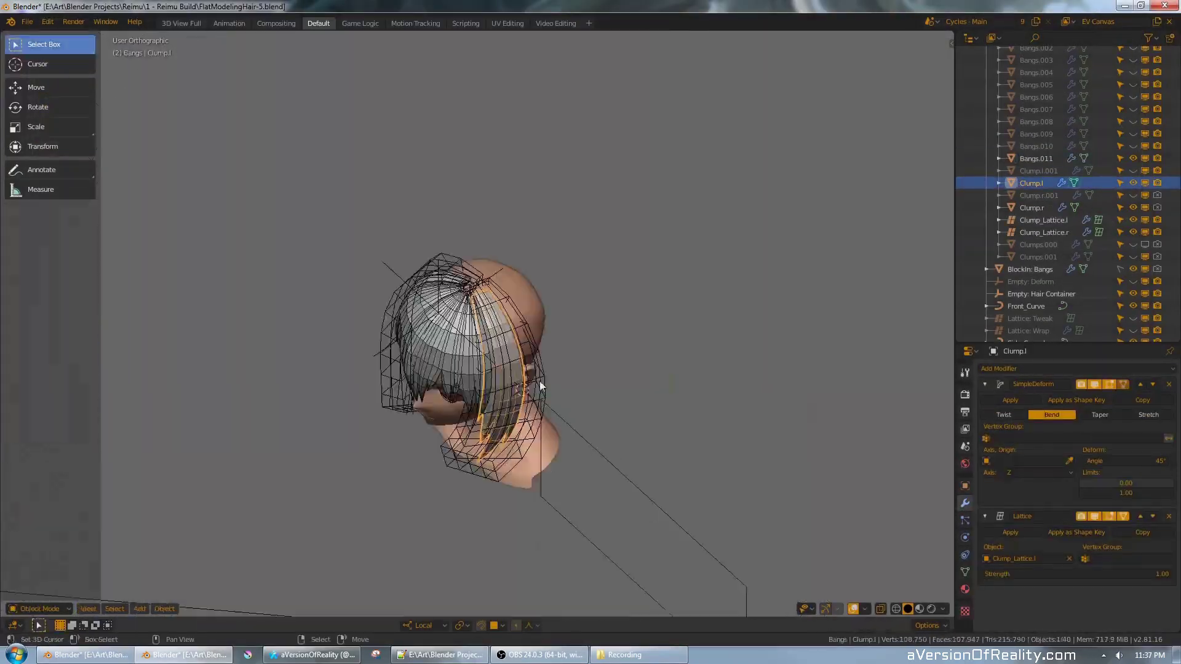
key(period)
middle_drag(542, 387, 740, 369)
click(581, 282)
key(Tab)
scroll(582, 282, up, 6)
key(s)
click(740, 263)
- Select the horizontal edge loop of Clump.l beside the ear, adjust it and leave mesh editing
middle_drag(741, 264, 676, 178)
alt+right_click(508, 460)
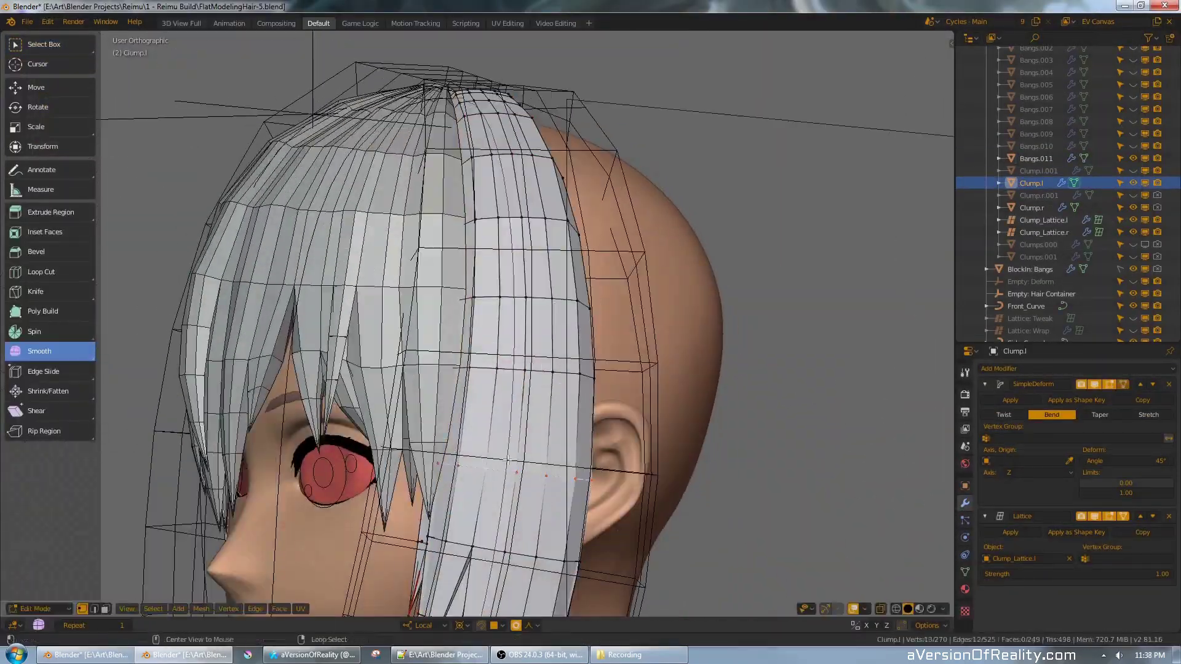
click(533, 258)
scroll(534, 258, down, 4)
key(Tab)
- Save the file, hide both clump lattices and select Bangs.011 in the front view
key(KP_1)
key(ctrl+s)
key(h)
right_click(572, 295)
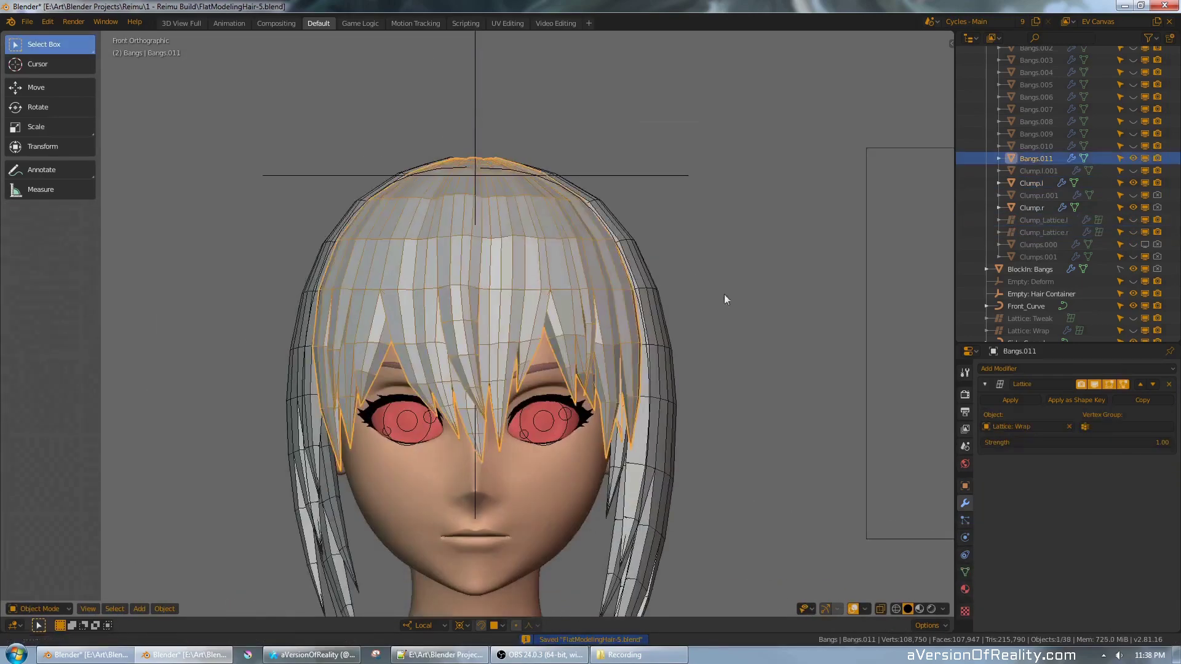
- Open Bangs.011 in a UV editor beside the front view and mark seams from its UV islands
key(Tab)
click(302, 609)
drag(3, 629, 571, 619)
click(584, 625)
click(634, 578)
click(754, 610)
click(781, 403)
scroll(394, 295, up, 4)
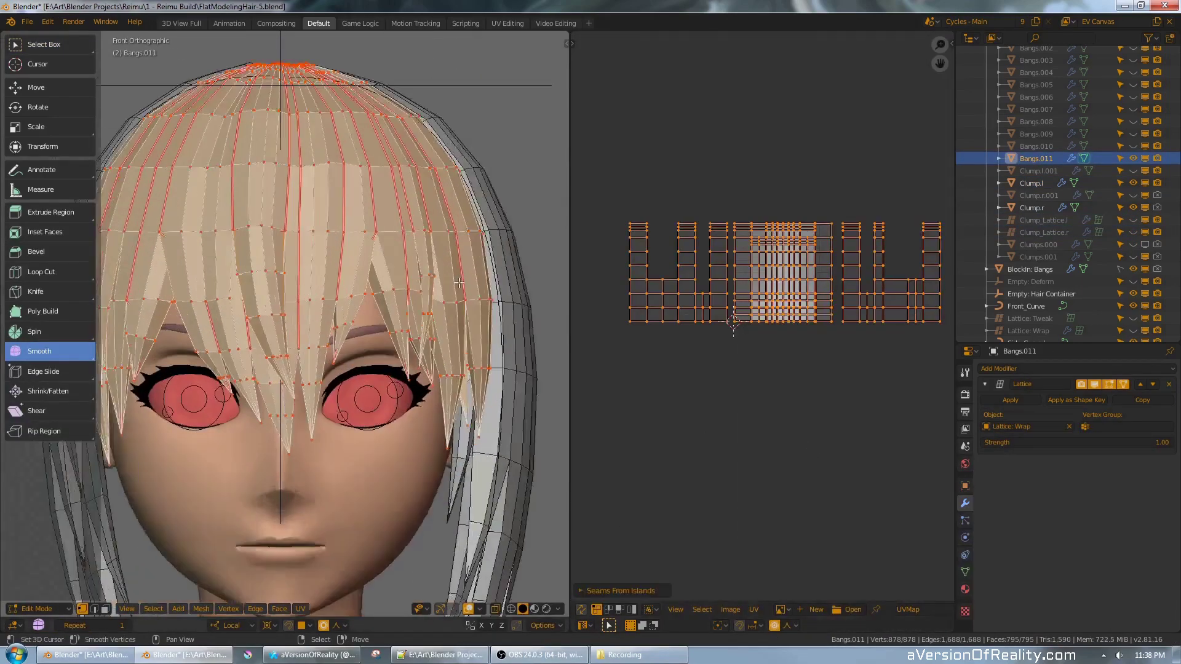
- Mark seams from the UV islands on the side clumps, including Clump.r
middle_drag(394, 258, 448, 225)
key(Tab)
right_click(473, 320)
key(Tab)
click(753, 609)
click(790, 440)
key(ctrl+e)
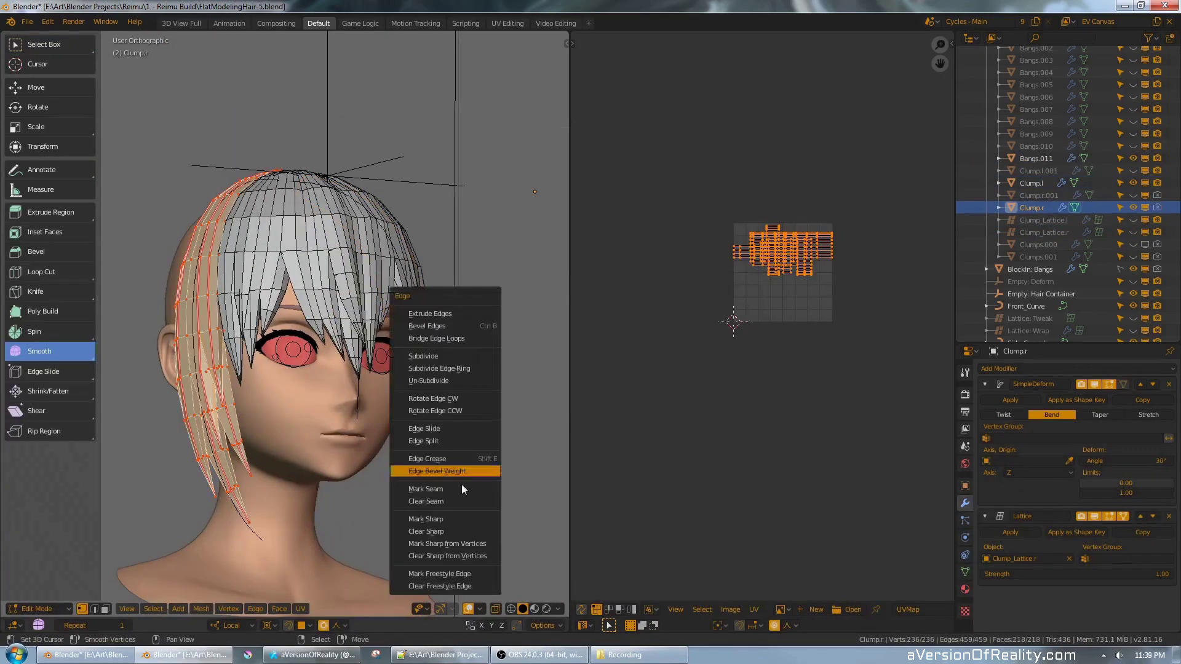
click(753, 609)
click(791, 441)
key(Tab)
- Close the UV editor and select Clump.l in Object Mode
drag(570, 618, 615, 618)
key(Tab)
middle_drag(585, 215, 510, 216)
key(Tab)
right_click(670, 279)
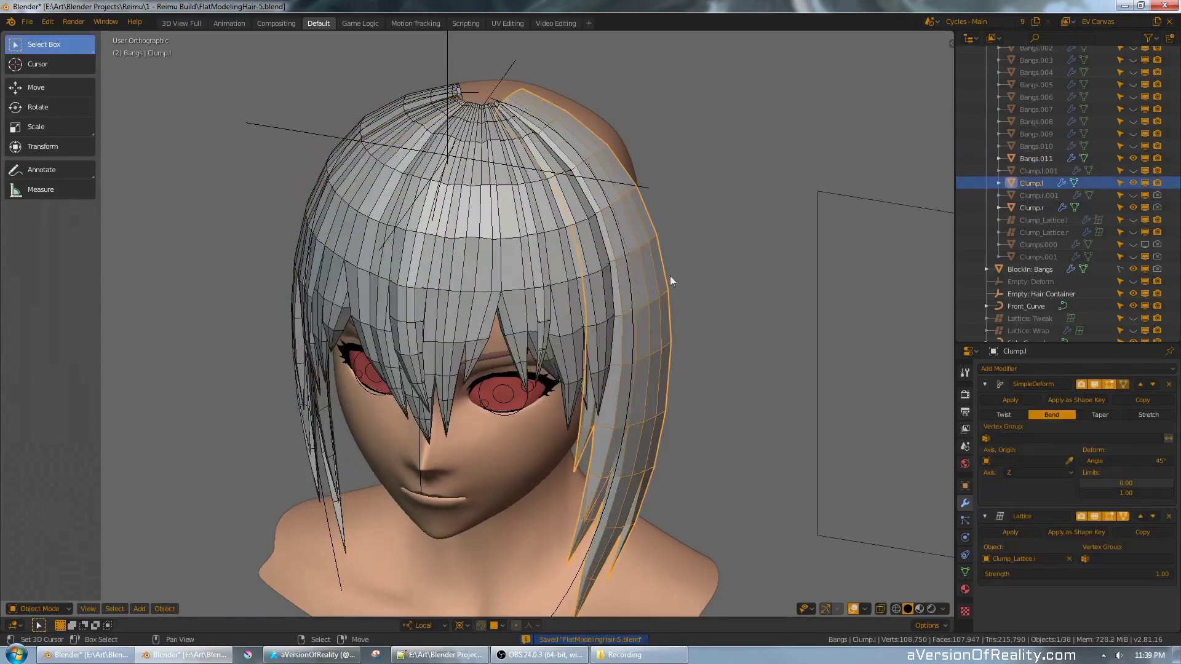
- Turn off the viewport display of Clump.l's Lattice modifier and add a Subdivision modifier with viewport level 1
click(1094, 516)
key(KP_1)
click(984, 516)
click(984, 384)
key(ctrl+1)
scroll(601, 353, up, 2)
- Open Clump.l for editing and crease the selected edges around its strand tips with a factor of 1
key(Tab)
scroll(601, 353, up, 6)
middle_drag(554, 492, 697, 202)
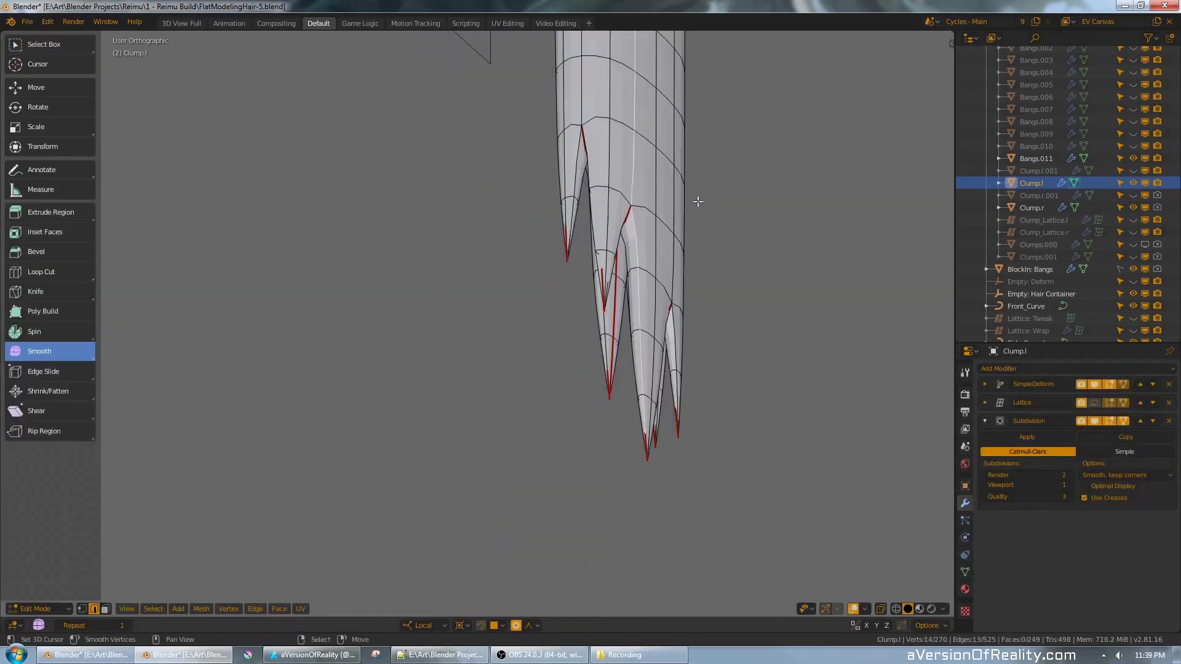
middle_drag(599, 140, 600, 62)
right_click(601, 259)
key(shift+e)
key(1)
key(Return)
key(alt+a)
middle_drag(600, 259, 623, 222)
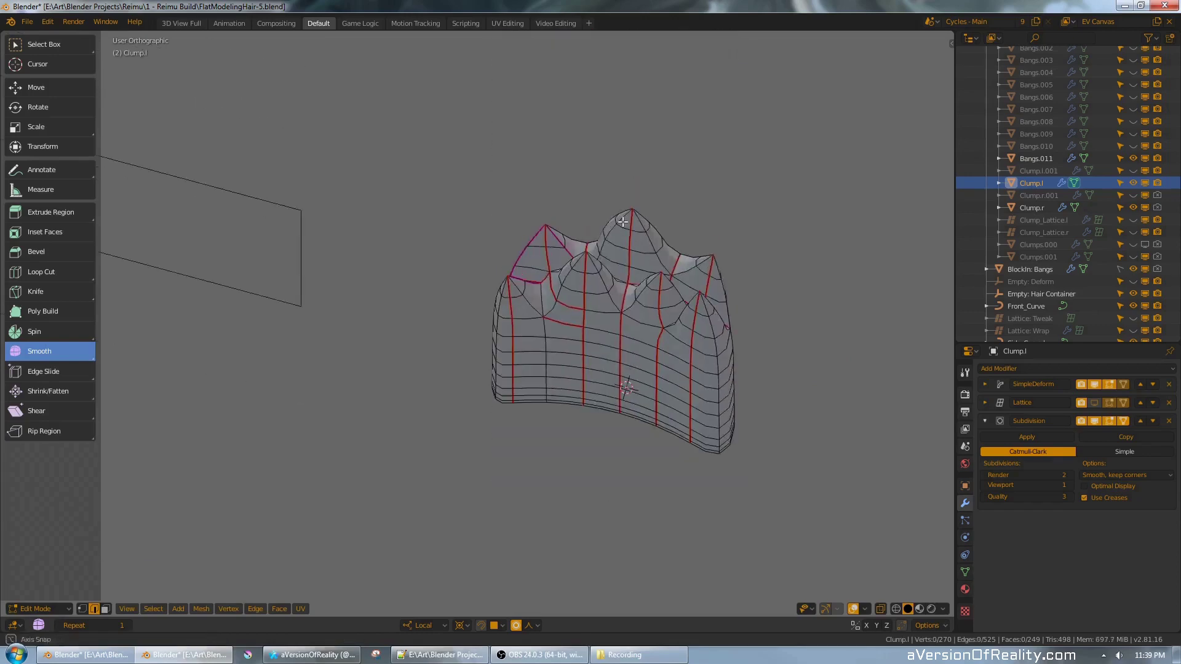
- Crease further edge loops between the lower strands of Clump.l with a factor of 1
key(Return)
middle_drag(716, 209, 677, 382)
alt+right_click(659, 185)
key(shift+e)
key(1)
key(Return)
middle_drag(665, 190, 579, 123)
alt+right_click(579, 88)
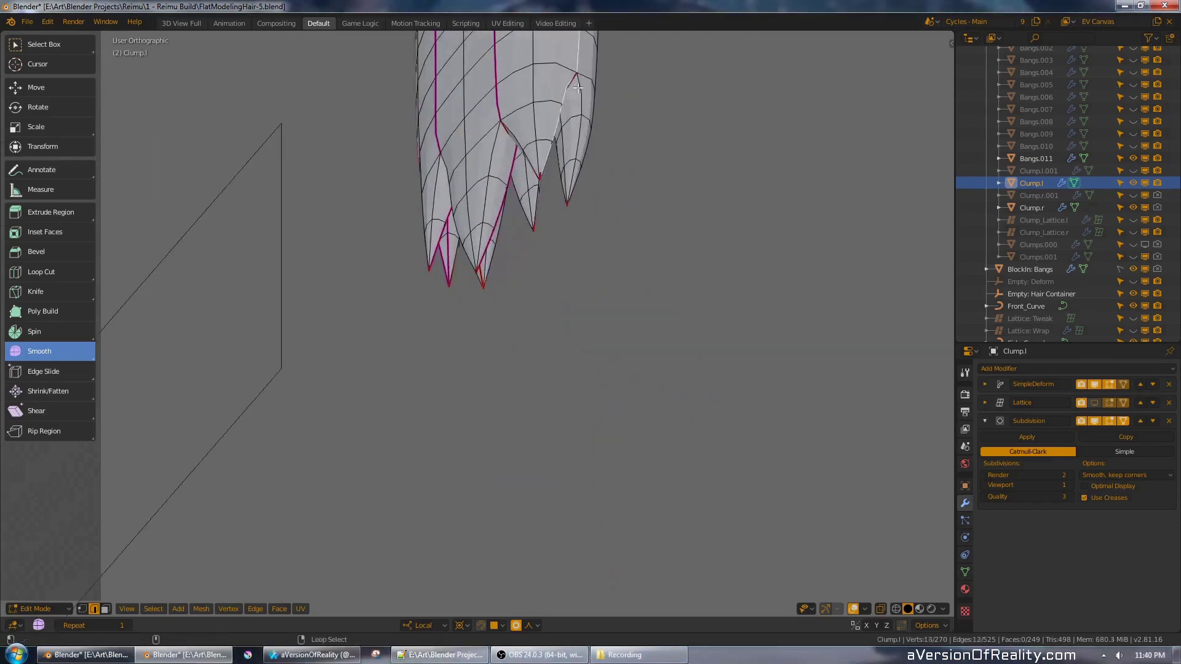
alt+right_click(545, 354)
key(shift+e)
key(1)
key(Return)
- Select the remaining uncreased edges at the strand tips and gaps of Clump.l together and crease them with a factor of 1
mouse_move(520, 203)
middle_down()
mouse_move(538, 344)
mouse_move(522, 197)
middle_up()
alt+right_click(504, 207)
alt+shift+right_click(598, 153)
alt+shift+right_click(697, 147)
key(shift+e)
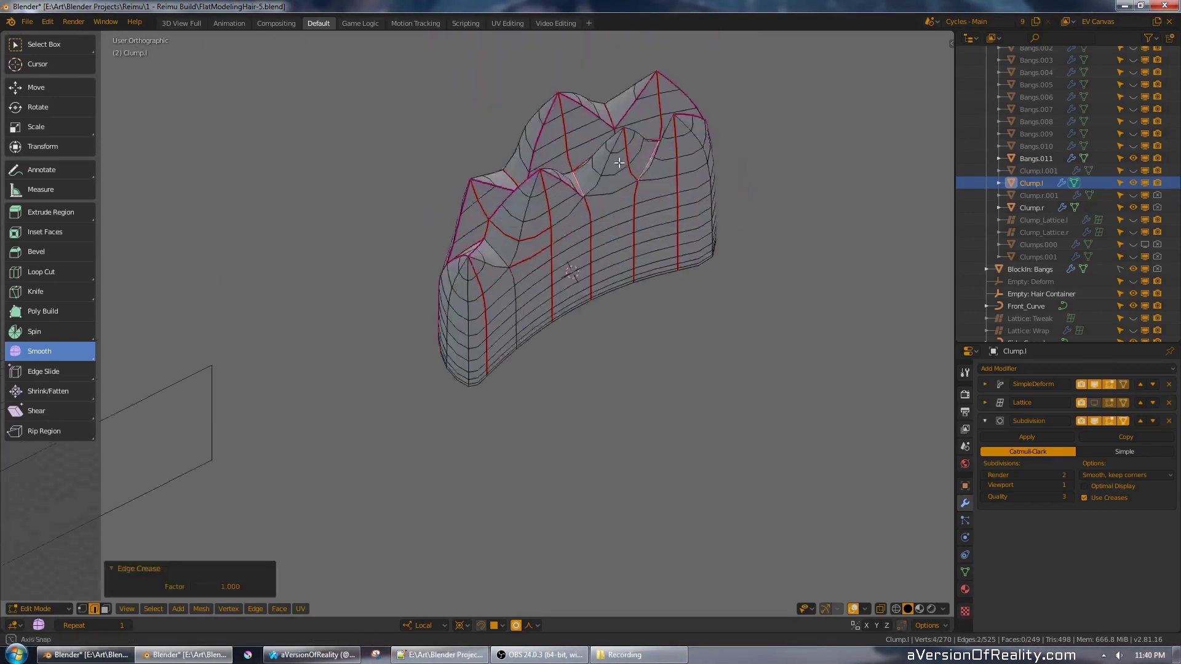
key(shift+e)
key(1)
key(Return)
middle_drag(517, 338, 501, 264)
- Slide the edge loop near the narrow side of Clump.l by a factor of -0.079 and hide its Subdivision in the viewport
alt+right_click(683, 255)
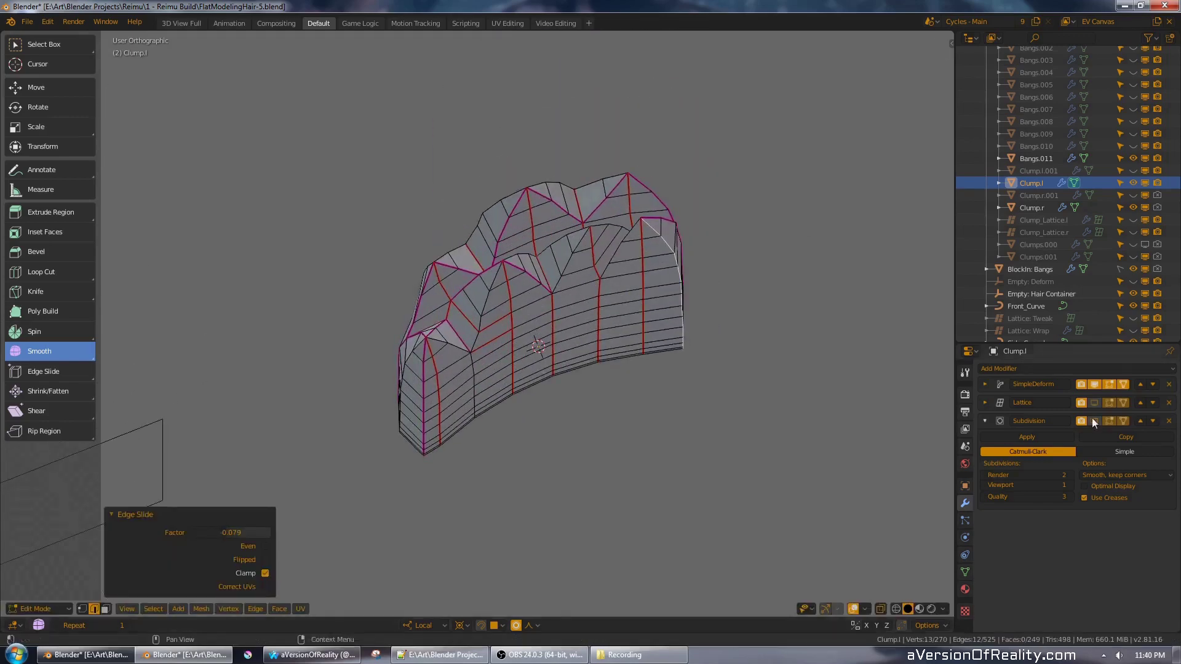
click(1094, 422)
alt+right_click(608, 214)
- Set Clump.l's Subdivision viewport level to 2 and enable Optimal Display
middle_drag(646, 80, 683, 263)
scroll(613, 214, down, 1)
key(Tab)
click(1069, 485)
click(1085, 487)
key(Tab)
right_click(652, 216)
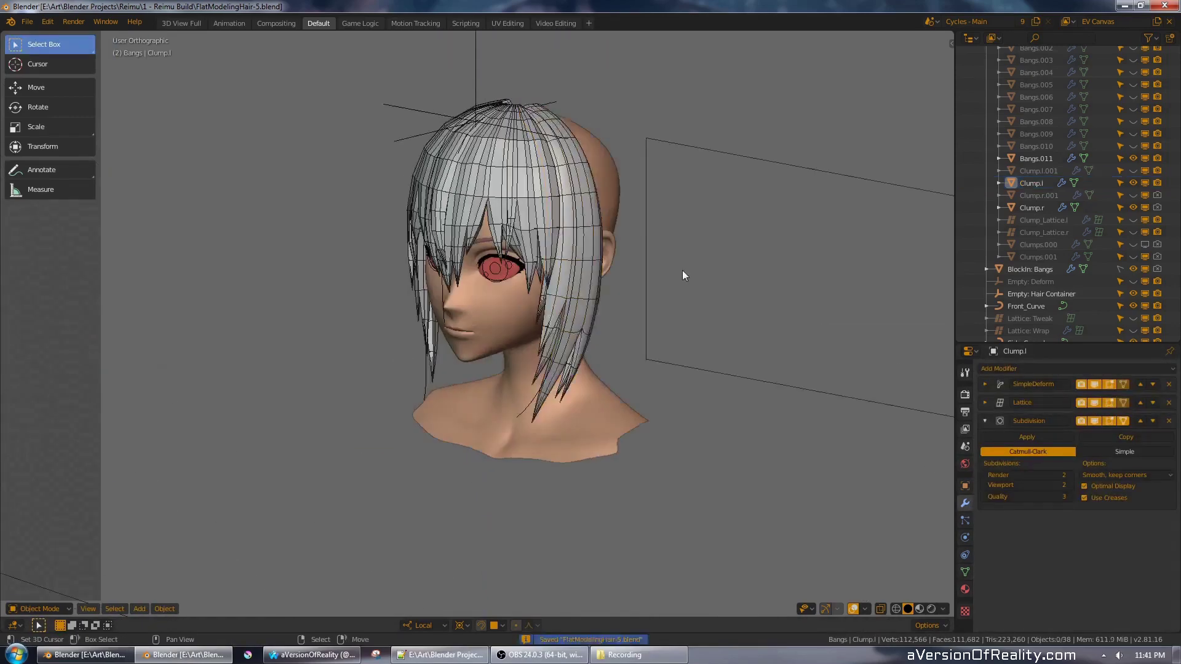
- Move the selected strand vertices of Clump.l about 0.0087 along local Z with proportional editing
middle_drag(683, 276, 621, 270)
key(Tab)
key(shift+z)
key(shift+z)
key(g)
scroll(615, 394, up, 5)
key(g)
key(z)
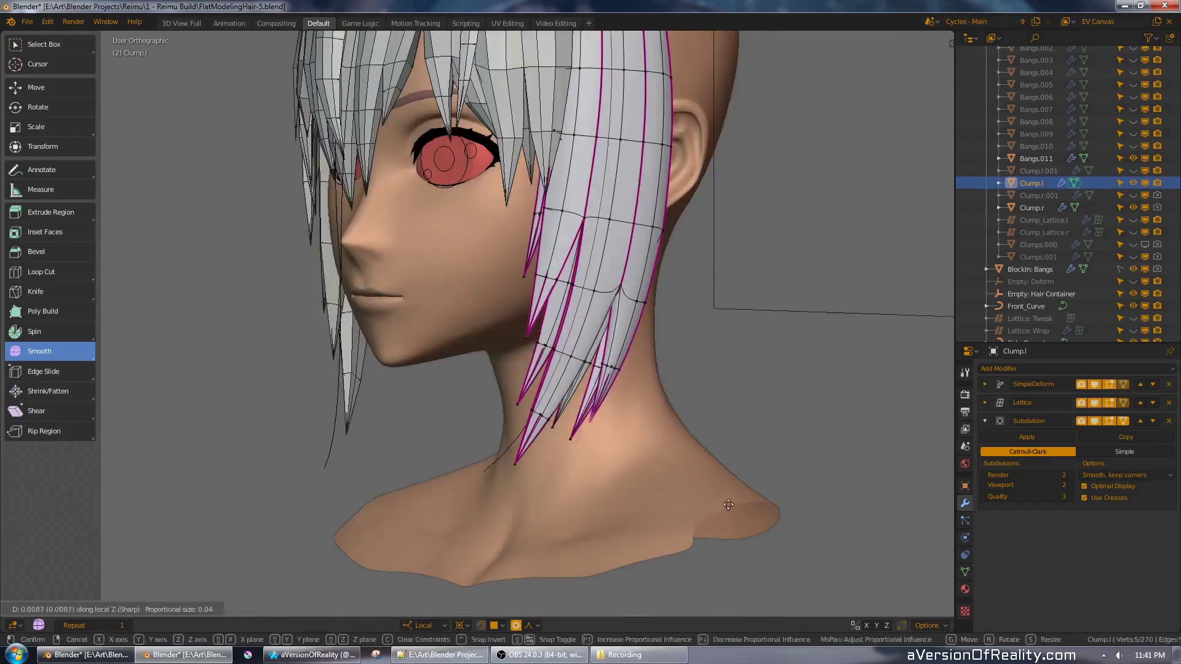
click(728, 505)
- Return to Object Mode, select Clump.r in the front view and save the file
middle_drag(728, 505, 590, 351)
key(shift+z)
key(shift+z)
key(Tab)
right_click(375, 345)
key(KP_1)
key(ctrl+s)
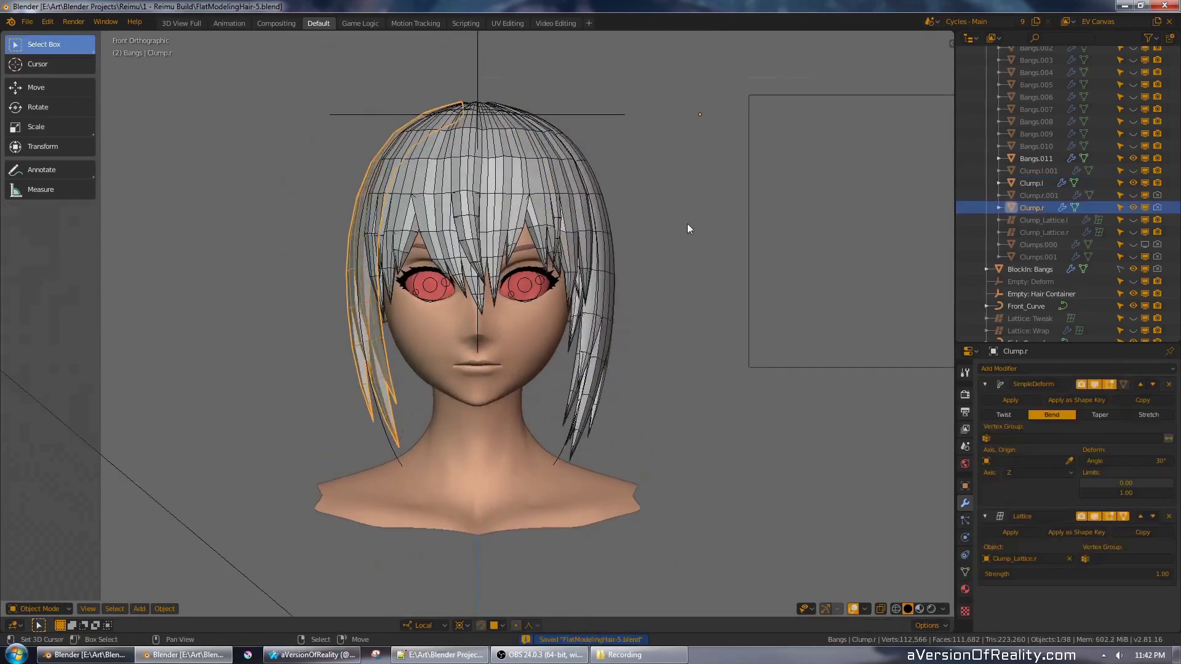
- Turn off the viewport display of Clump.r's SimpleDeform and Lattice modifiers, add a Subdivision modifier and enter Edit Mode
right_click(602, 318)
click(965, 486)
right_click(369, 308)
click(965, 504)
click(1095, 385)
click(1029, 369)
click(978, 543)
key(Tab)
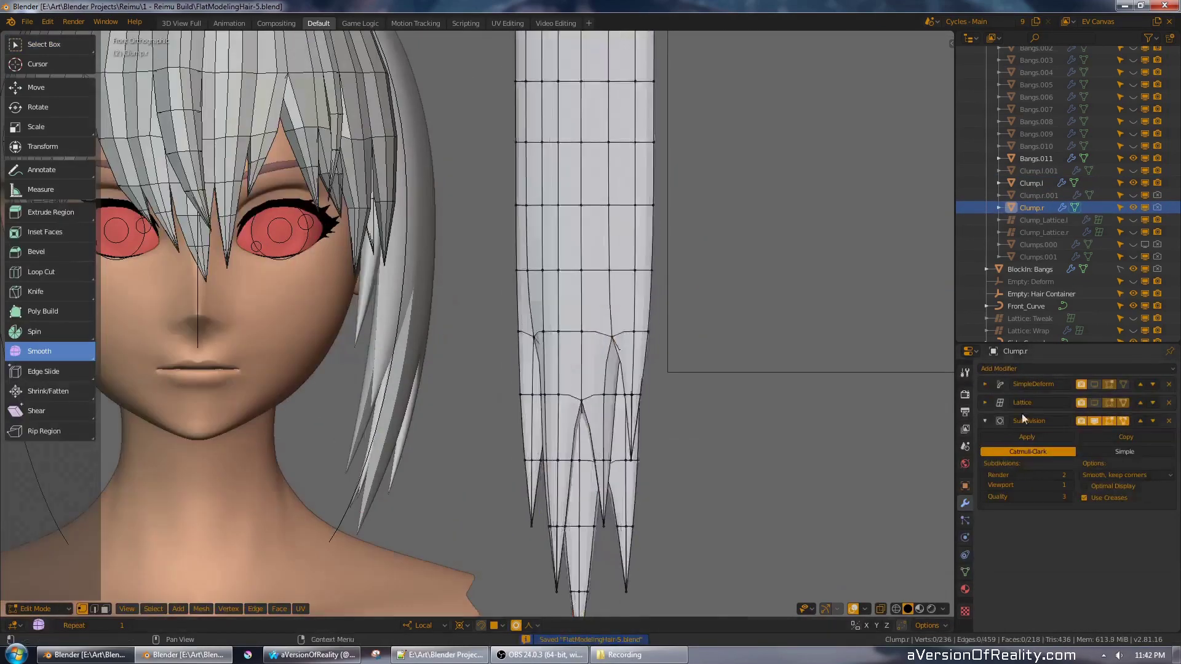
- Crease the edge loops along the strand tips and gaps of Clump.r in edge select mode
key(2)
middle_drag(683, 382, 619, 242)
scroll(615, 295, up, 2)
alt+right_click(552, 307)
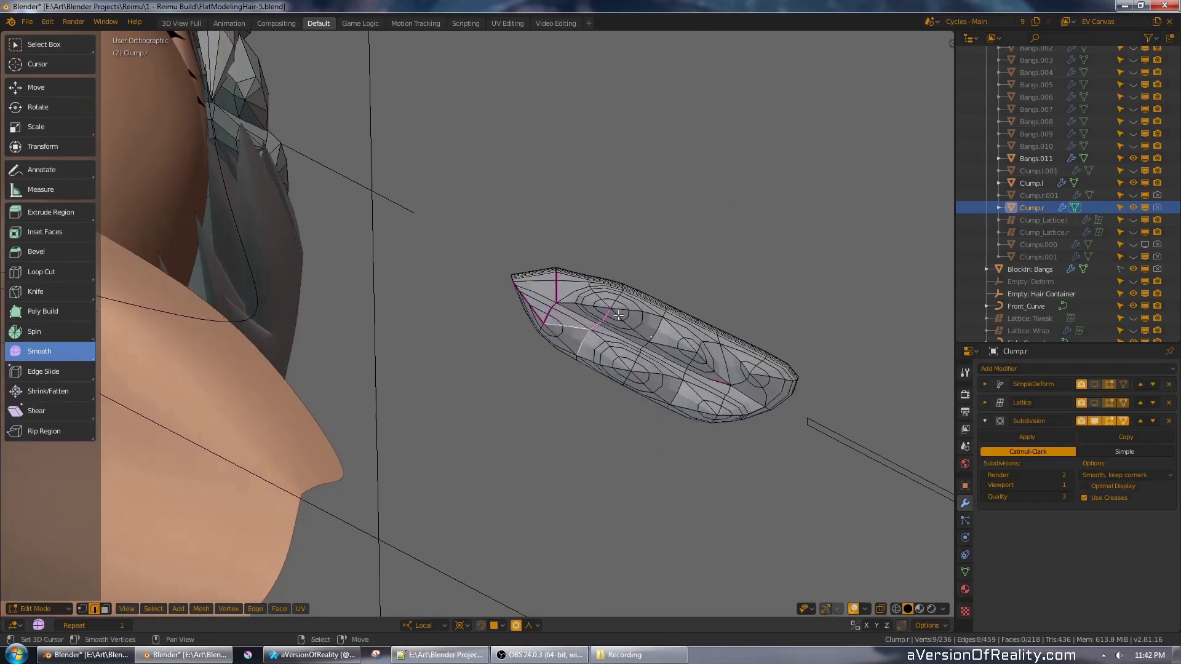
middle_drag(618, 314, 658, 382)
alt+right_click(617, 261)
key(shift+e)
alt+right_click(636, 364)
key(shift+e)
alt+right_click(623, 203)
key(shift+e)
key(alt+a)
middle_drag(622, 276, 637, 169)
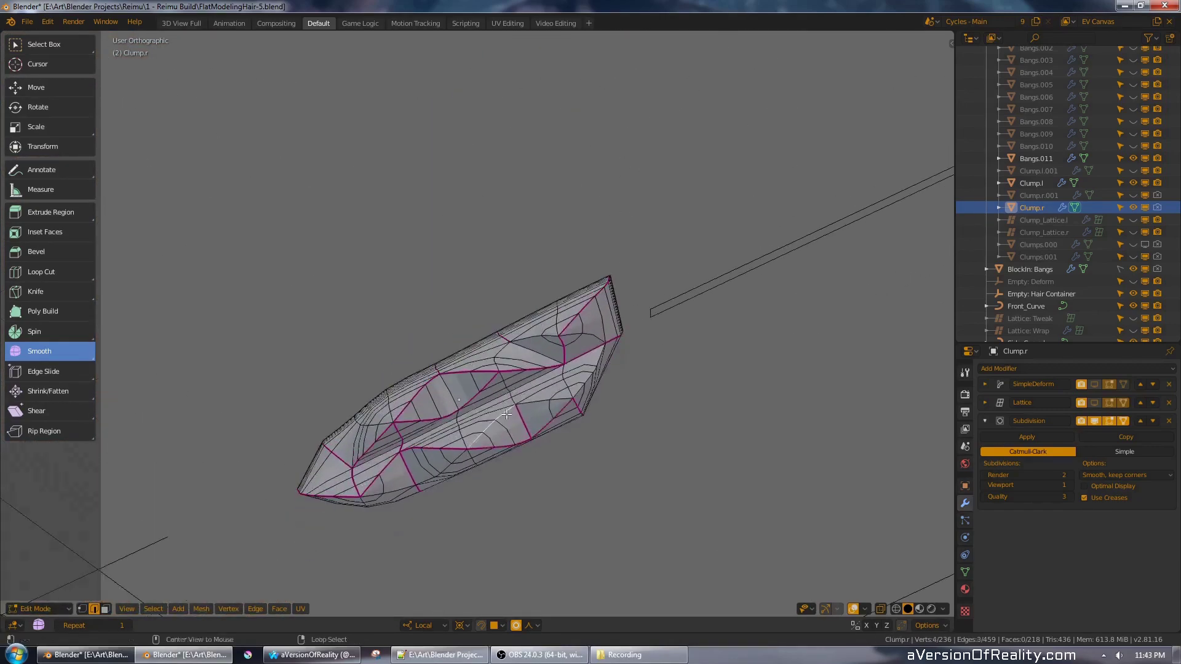
- Return Clump.r to Object Mode and enable Auto Smooth in its normals settings
middle_drag(568, 275, 622, 293)
scroll(622, 293, down, 3)
key(Tab)
click(966, 572)
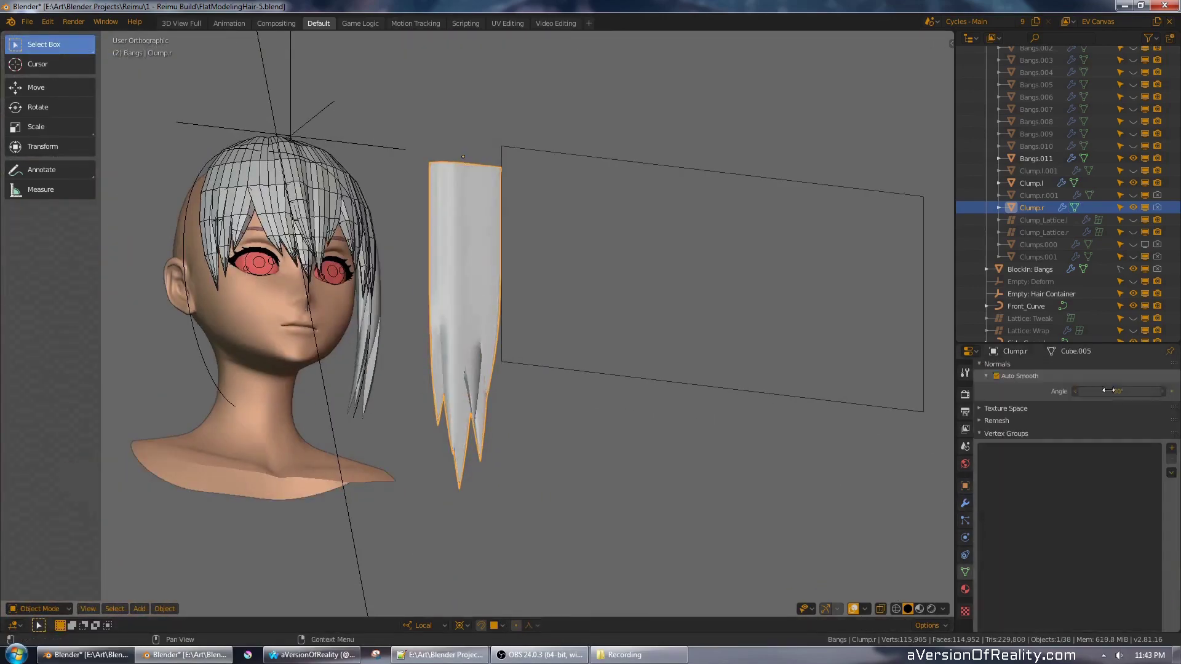
- Turn the viewport display of Clump.r's SimpleDeform and Lattice modifiers back on and check the fit on the head
middle_drag(652, 363, 393, 172)
click(965, 503)
click(1095, 384)
click(1095, 402)
key(Tab)
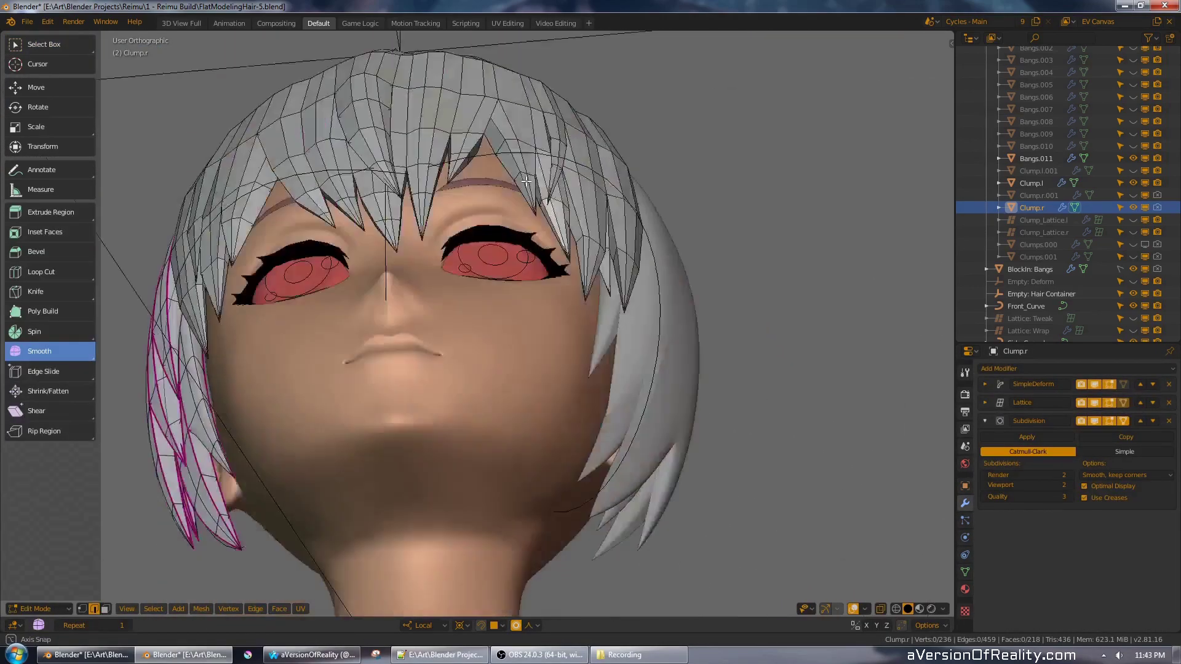
key(Tab)
- Save the file in the front view, then open Bangs.011 for editing at its central strands
key(KP_1)
scroll(575, 295, down, 5)
key(alt+a)
key(ctrl+s)
scroll(574, 295, up, 2)
right_click(541, 271)
key(Tab)
shift+middle_drag(918, 424, 372, 402)
scroll(372, 401, up, 4)
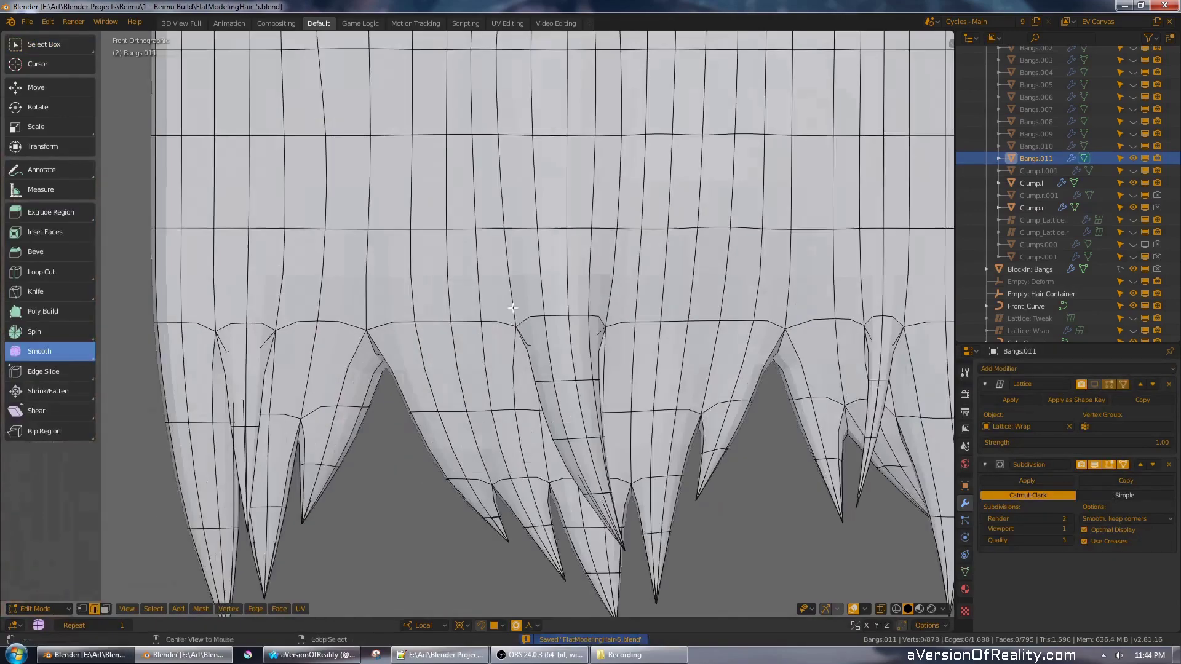
- Crease the edge loops bordering the overlapping central strands of Bangs.011 with a factor of 1
alt+right_click(541, 345)
key(shift+e)
middle_drag(572, 406, 616, 298)
key(shift+e)
alt+right_click(657, 229)
key(shift+e)
alt+right_click(726, 239)
key(shift+e)
middle_drag(787, 166, 805, 261)
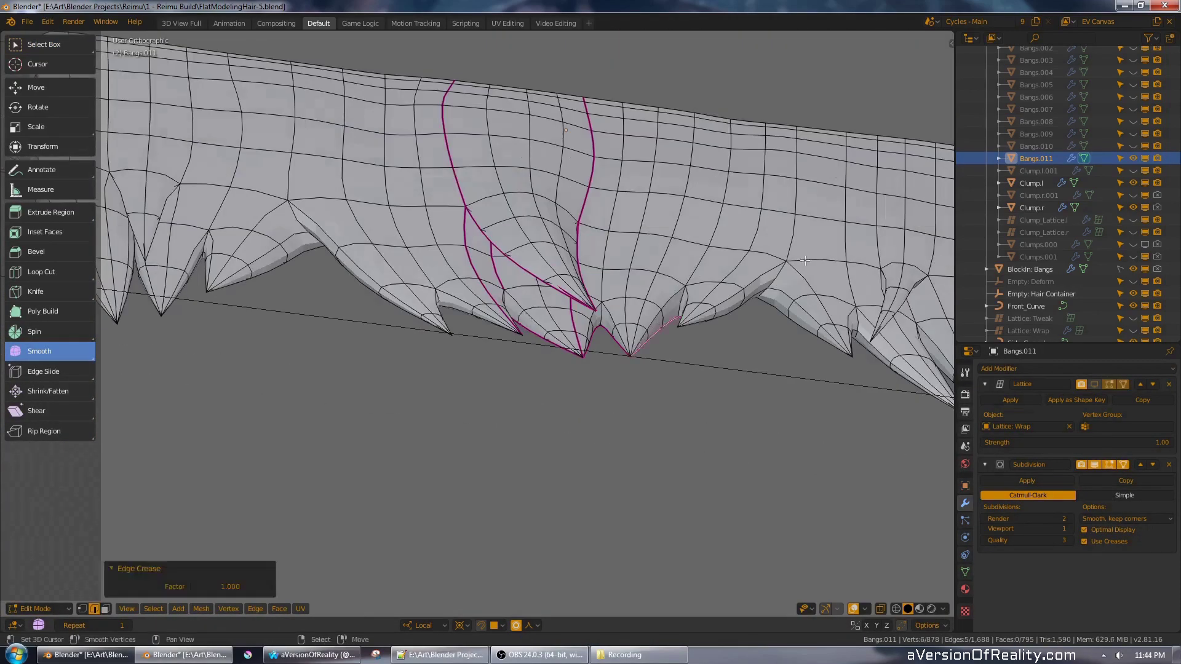
- Crease the edge loop running down into the wide gap beside the central strands and save the file
mouse_move(724, 245)
middle_down()
mouse_move(726, 370)
mouse_move(739, 203)
mouse_move(726, 258)
middle_up()
alt+right_click(778, 190)
key(shift+e)
key(ctrl+s)
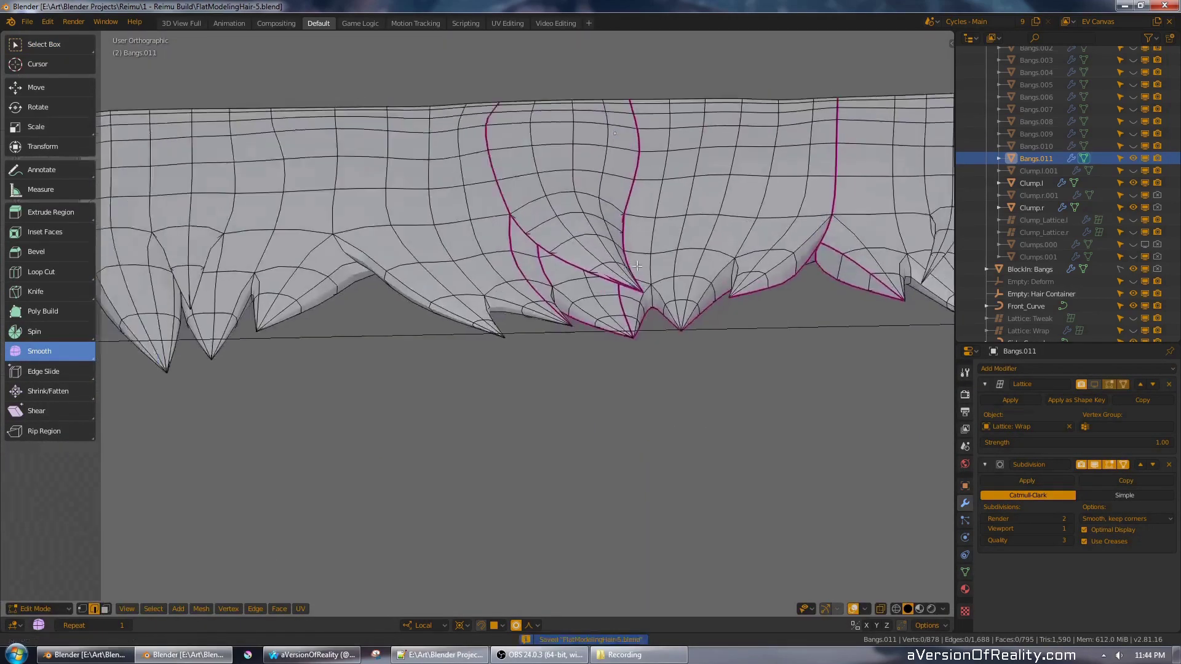
- Crease the edge loops leading into the strand gaps on the other side of Bangs.011 and save the file
alt+right_click(494, 334)
middle_drag(553, 265, 501, 175)
alt+right_click(508, 171)
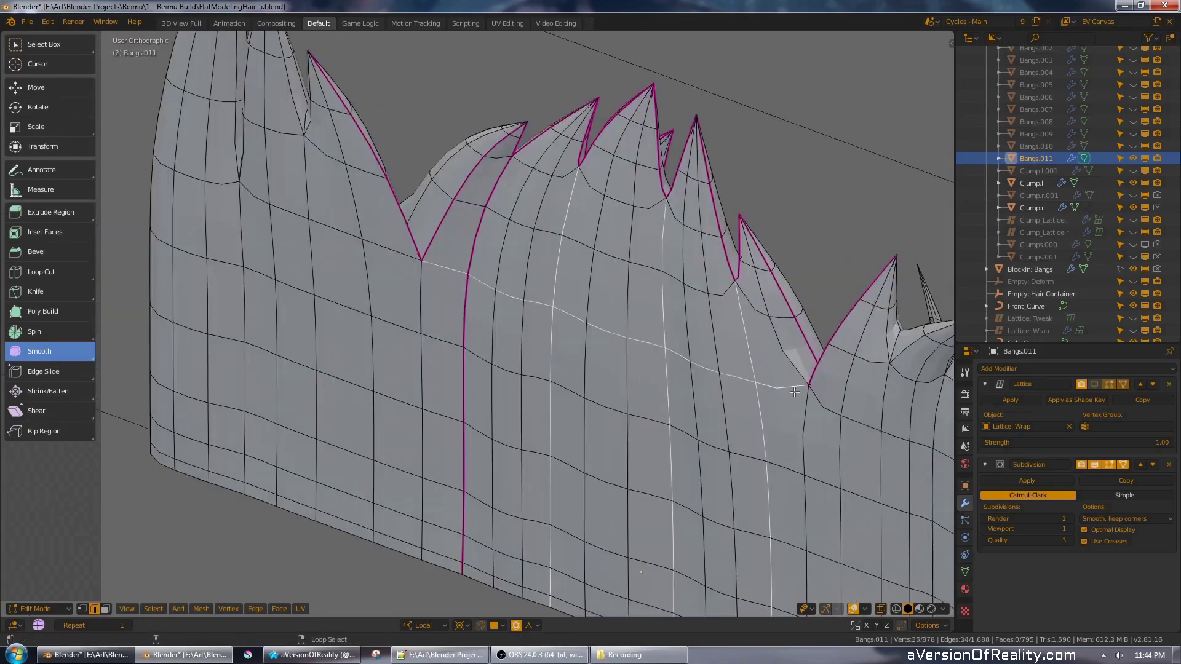
alt+shift+right_click(790, 389)
key(shift+e)
middle_drag(763, 320, 738, 449)
scroll(738, 449, down, 3)
key(ctrl+s)
- Inspect the creases on Bangs.011 and crease the further loops that end at uncreased strand gaps
middle_drag(522, 394, 510, 262)
scroll(510, 262, up, 3)
key(alt+a)
key(alt+a)
middle_drag(509, 260, 509, 105)
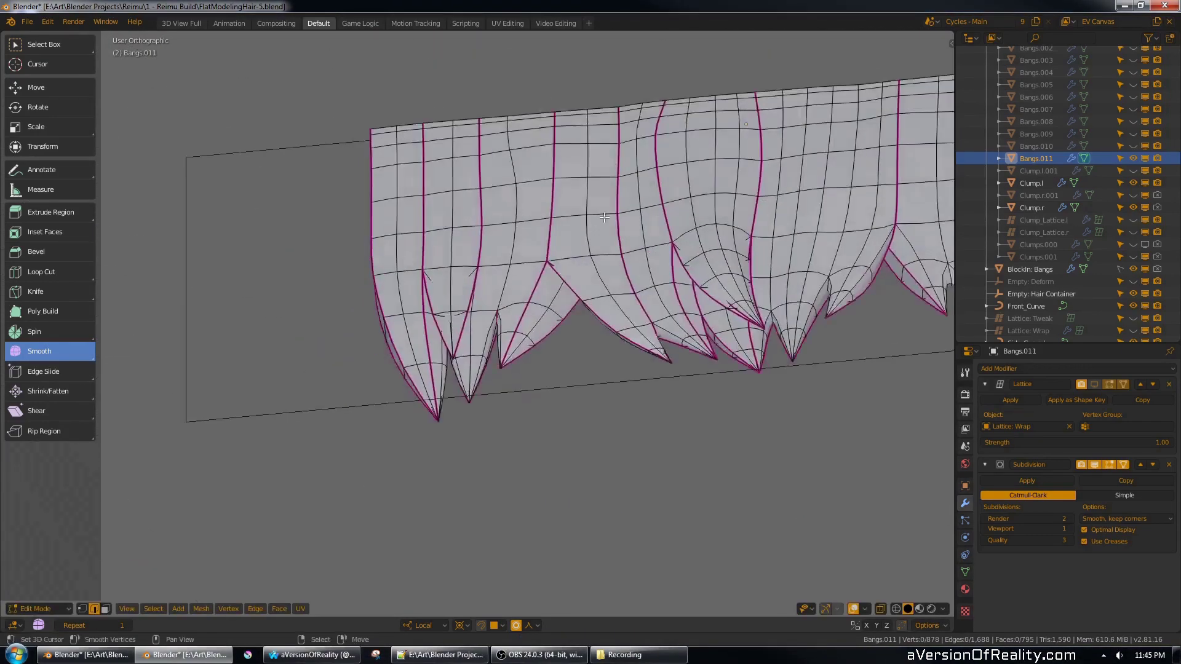
middle_drag(605, 218, 578, 196)
scroll(553, 264, down, 5)
scroll(603, 264, up, 5)
alt+right_click(602, 258)
alt+shift+right_click(567, 268)
middle_drag(567, 268, 578, 320)
scroll(572, 289, up, 5)
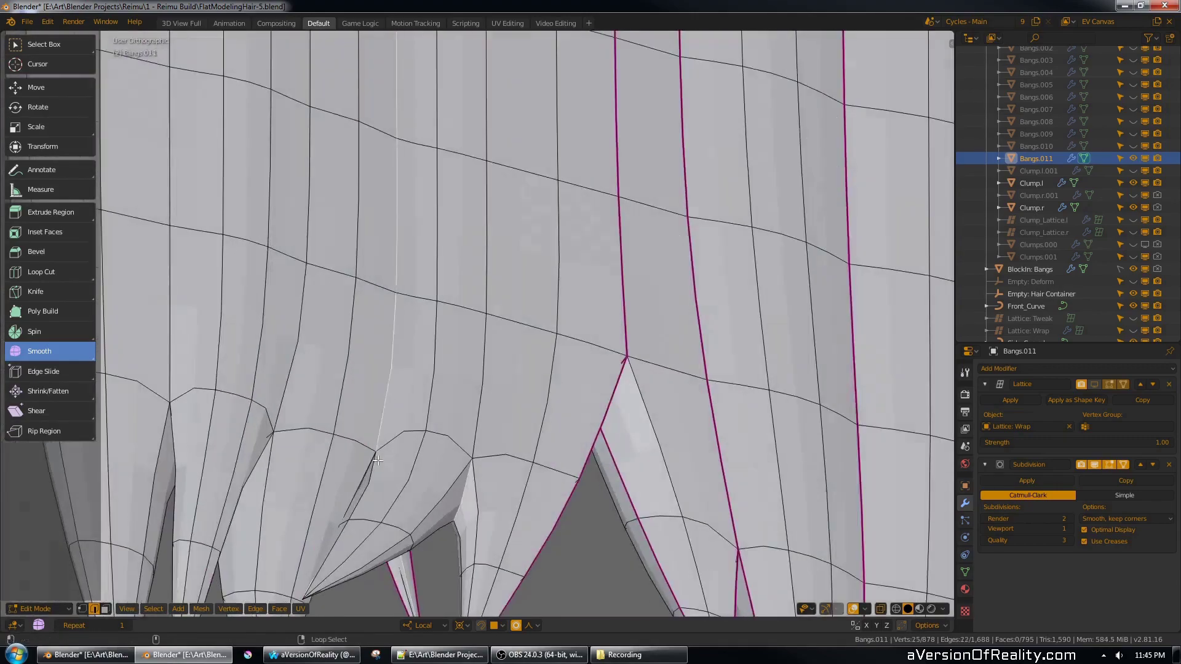
key(shift+e)
- Add the remaining uncreased strand loops of Bangs.011 to the selection, crease them and clear the selection
scroll(585, 277, down, 6)
middle_drag(643, 394, 646, 275)
shift+right_click(594, 245)
alt+shift+right_click(659, 216)
middle_drag(594, 244, 609, 369)
key(shift+e)
key(alt+a)
middle_drag(584, 307, 470, 342)
scroll(529, 295, up, 4)
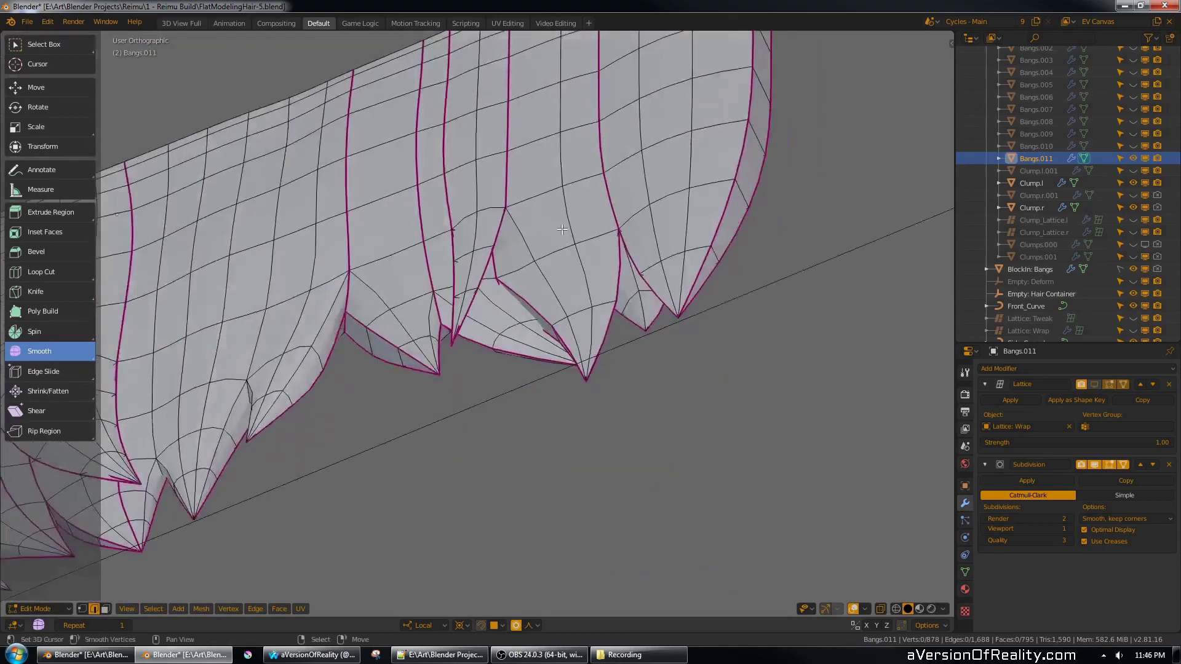
- Return Bangs.011 to Object Mode, enable Auto Smooth with an angle of 45° and save the file
key(Tab)
key(KP_1)
click(965, 573)
click(996, 376)
scroll(754, 297, down, 2)
scroll(314, 352, up, 2)
key(ctrl+s)
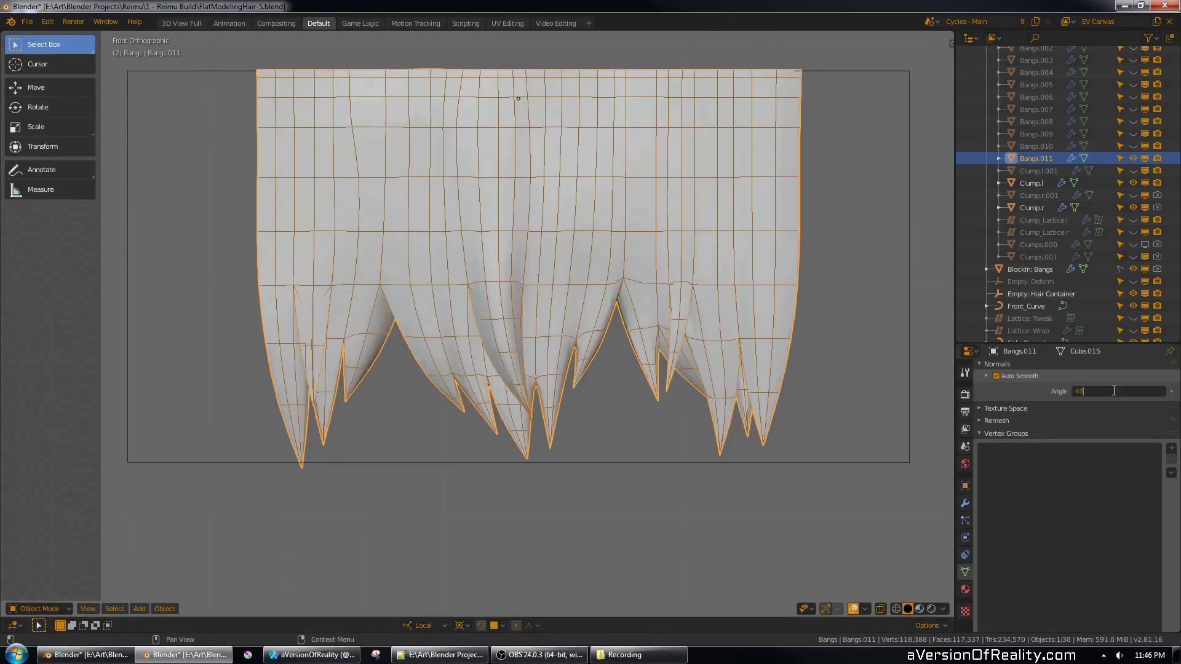
- Apply the 45° Auto Smooth angle to Bangs.011 and check an edge loop on its mesh in Edit Mode
key(Return)
key(Tab)
key(Tab)
click(965, 486)
click(965, 503)
middle_drag(535, 246, 430, 258)
key(Tab)
alt+right_click(432, 233)
scroll(433, 233, down, 2)
key(Tab)
- Set the subdivision of Bangs.011 to level 2, clear the selection and save the file
scroll(600, 257, down, 4)
key(ctrl+2)
key(KP_1)
key(alt+a)
key(ctrl+s)
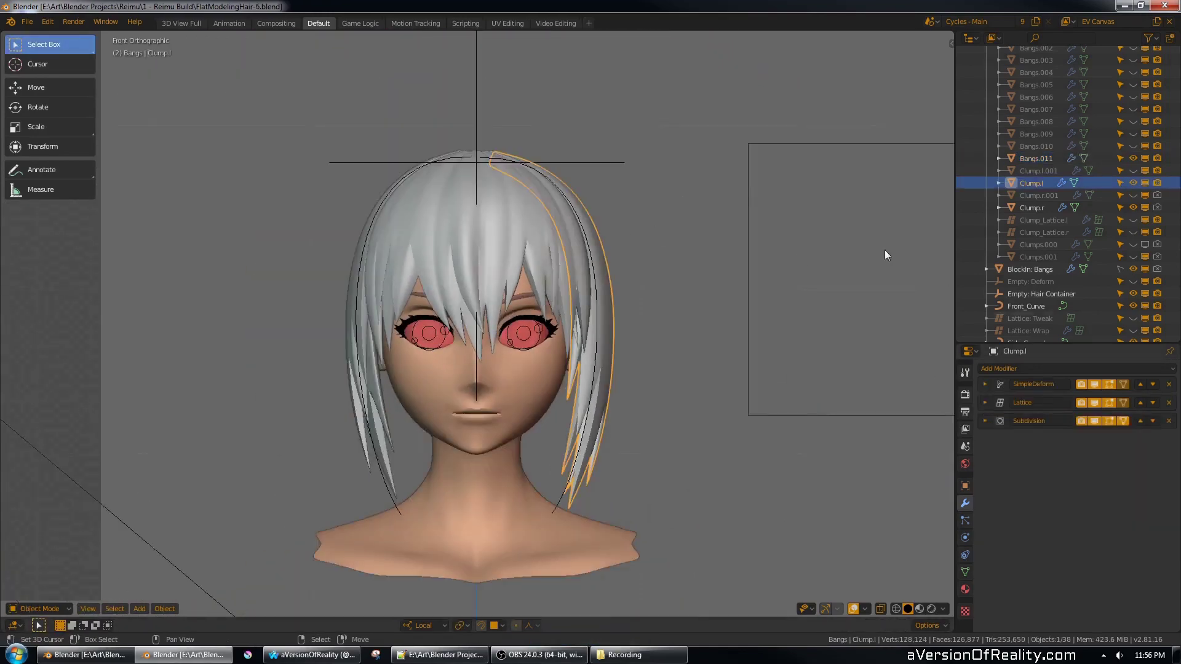
- Add Lattice modifiers targeting Lattice: Tweak to Clump.l and Clump.r
click(1076, 369)
click(1031, 183)
click(1077, 368)
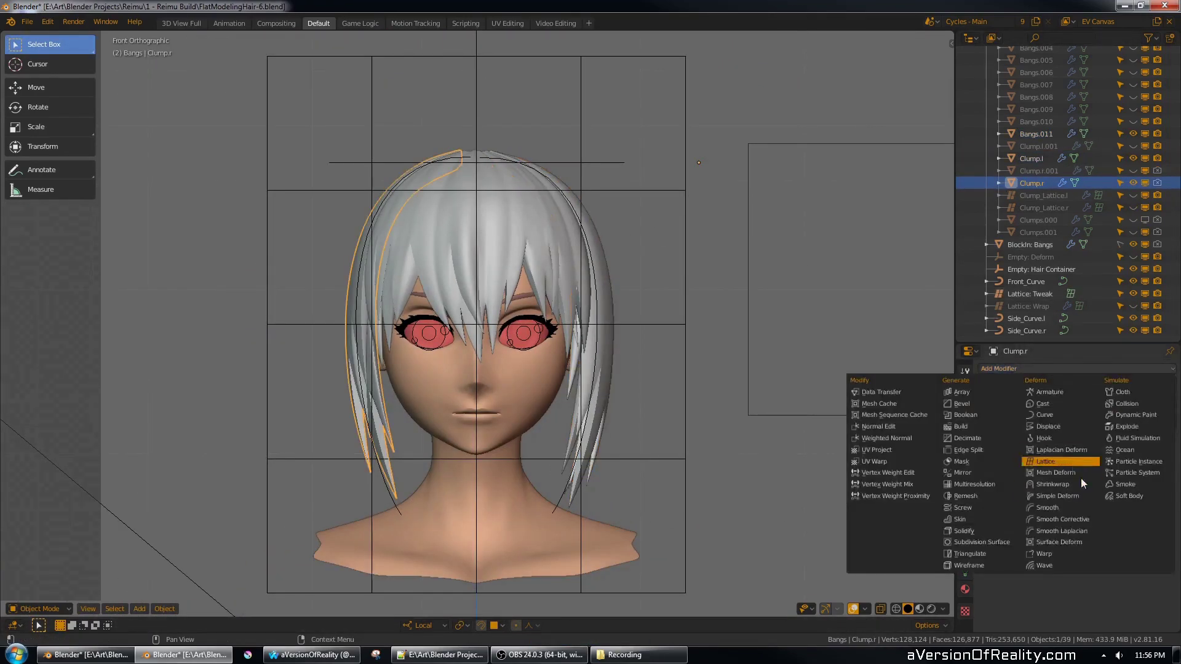
click(1061, 462)
click(667, 323)
- Scale Lattice: Tweak to about 0.89 along X and reduce it along Z, using Lattice: Wrap for comparison, and save
key(s)
key(x)
click(756, 243)
key(ctrl+s)
click(1133, 307)
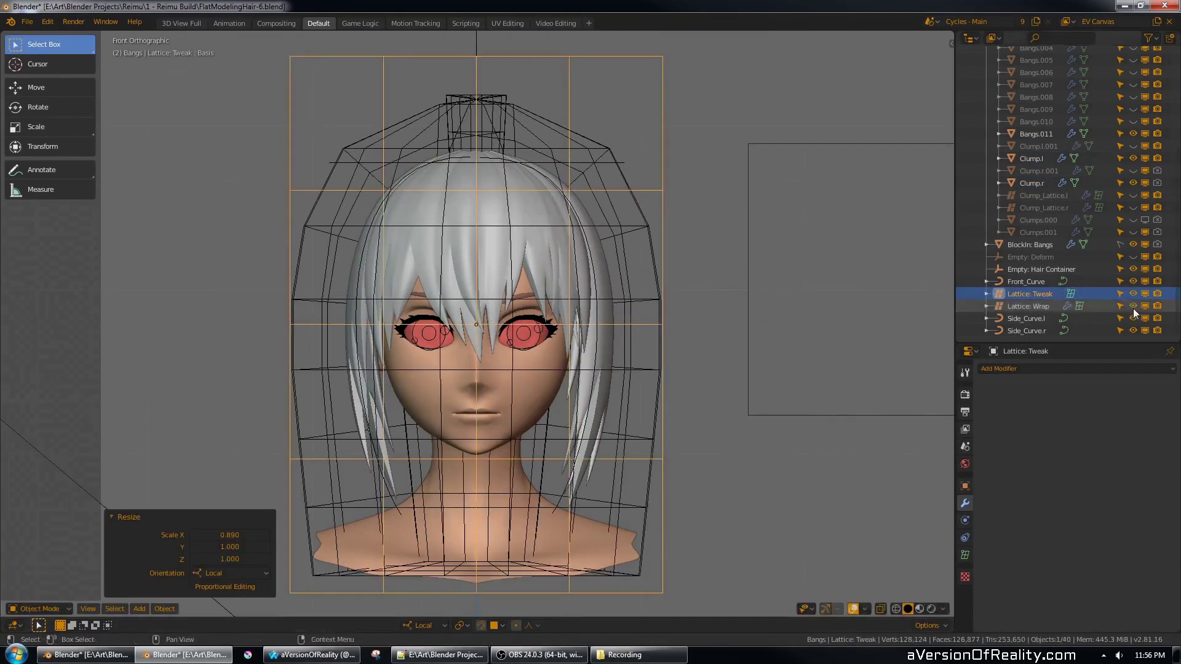
key(s)
key(z)
click(769, 243)
key(ctrl+s)
click(1133, 306)
- Remove the Basis shape key from Lattice: Tweak and raise its resolution to U 7, V 7 and W 8
click(965, 555)
click(1171, 630)
click(1163, 401)
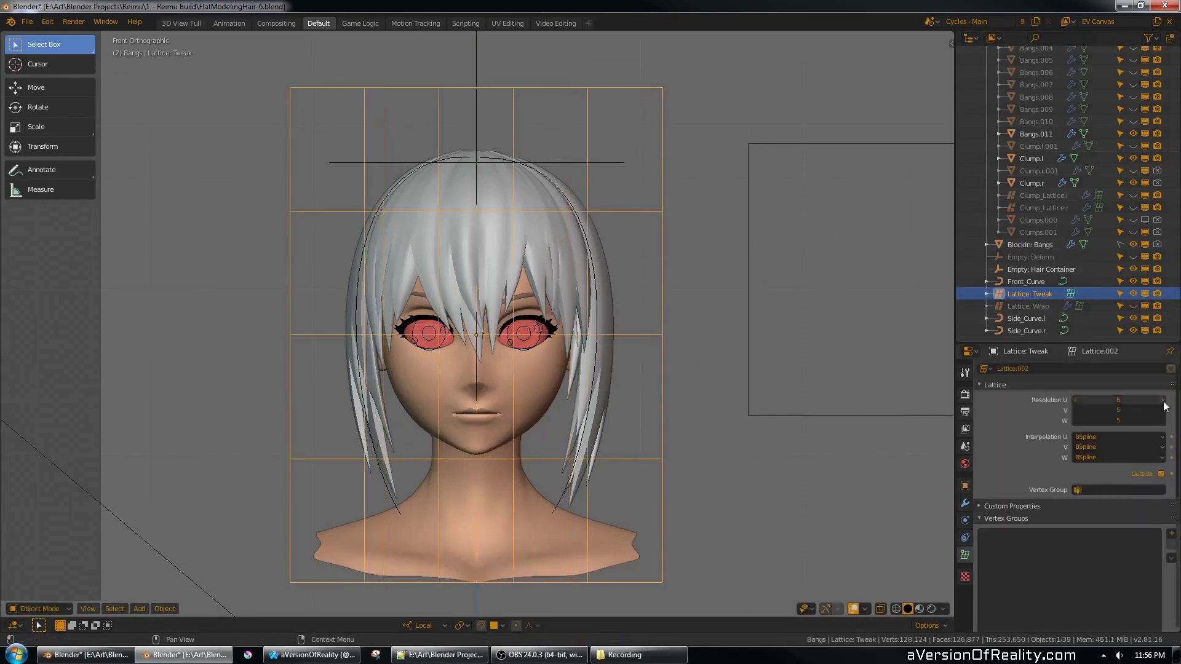
click(1163, 401)
click(1162, 411)
click(1163, 421)
middle_drag(699, 367, 799, 341)
key(KP_1)
- Add the Basis and Key 1 shape keys to Lattice: Tweak
scroll(1046, 468, down, 5)
click(996, 379)
click(1171, 497)
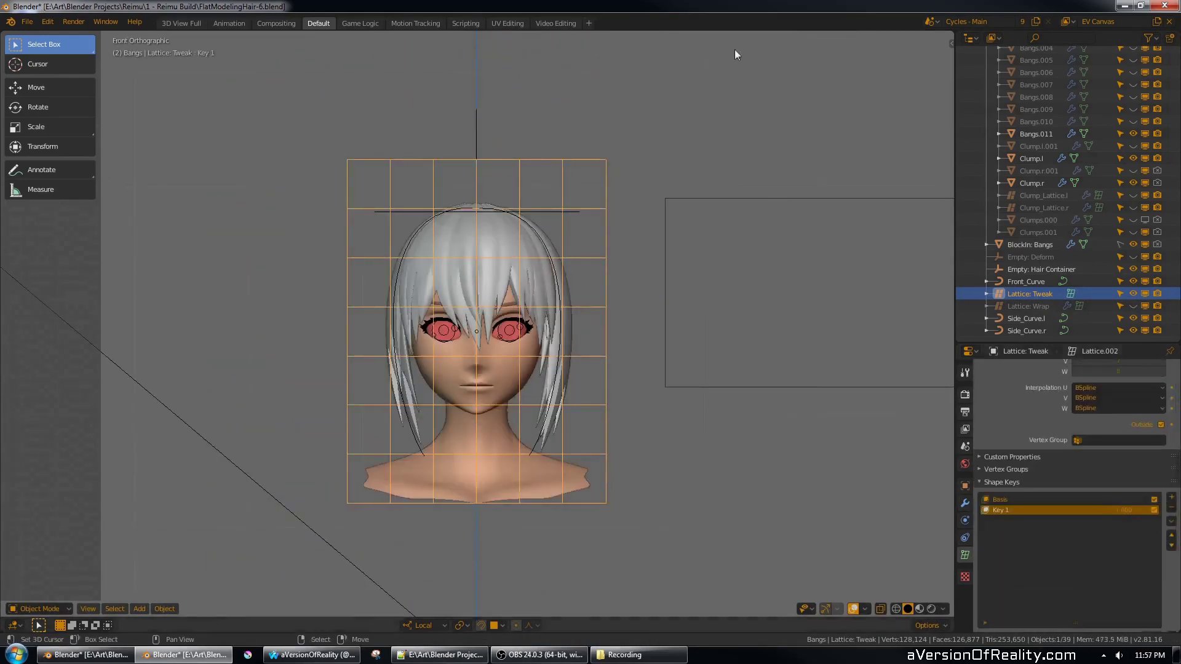
- On the Key 1 shape of Lattice: Tweak, scale the mid-height control points outward to widen the hair
key(Tab)
scroll(523, 185, up, 2)
key(shift+z)
key(c)
key(shift+z)
key(s)
key(shift+z)
key(c)
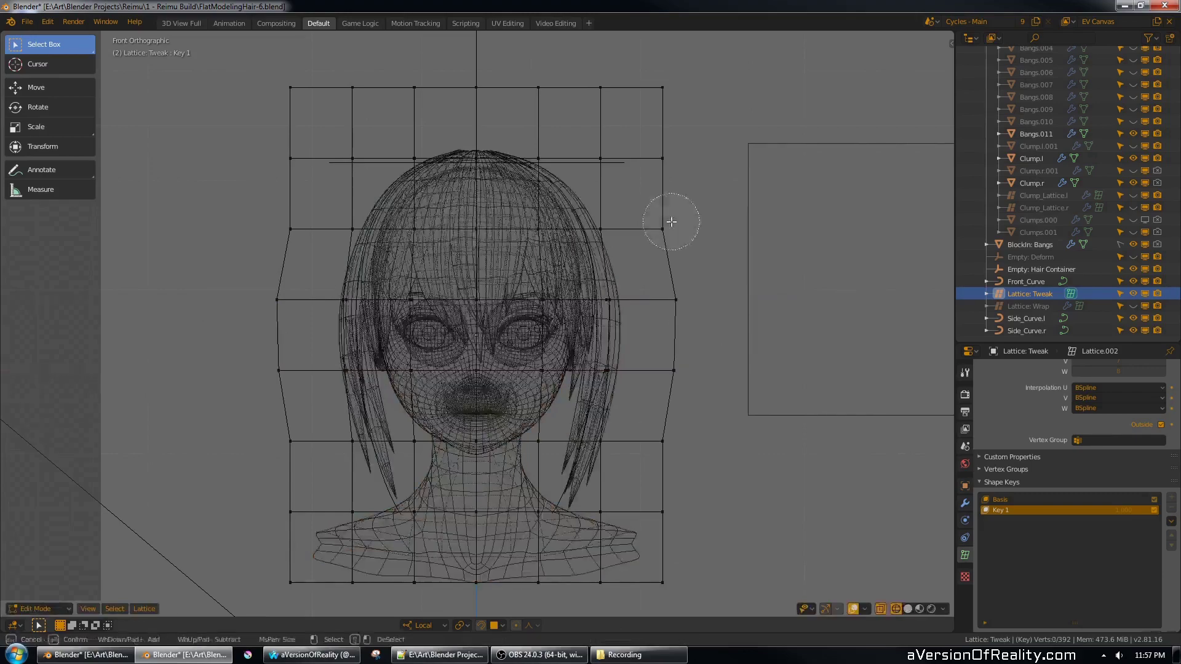
key(shift+z)
key(s)
key(Tab)
- Duplicate Bangs.011 as Bangs.012 and hide the original
middle_drag(769, 234, 652, 264)
key(Tab)
key(shift+d)
click(1133, 134)
scroll(749, 322, up, 3)
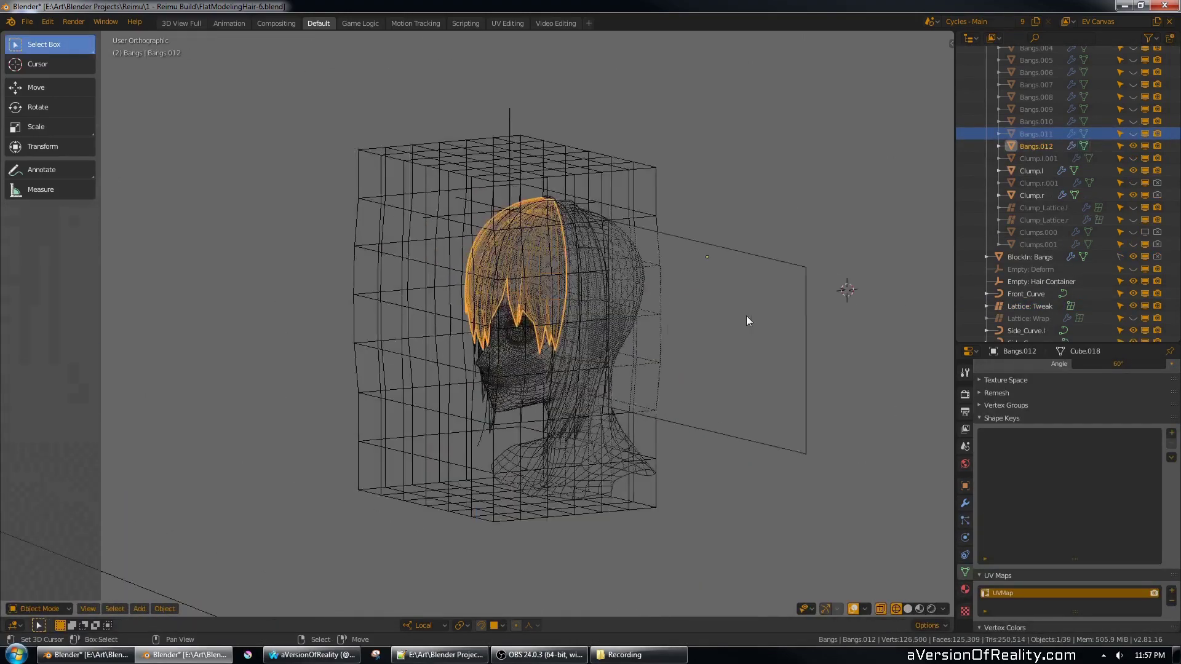
- Select the upper rear control points of Lattice: Tweak and move them to reshape the back of the hair's crown
key(KP_1)
right_click(623, 182)
key(Tab)
key(c)
key(KP_3)
key(s)
scroll(726, 165, up, 2)
key(g)
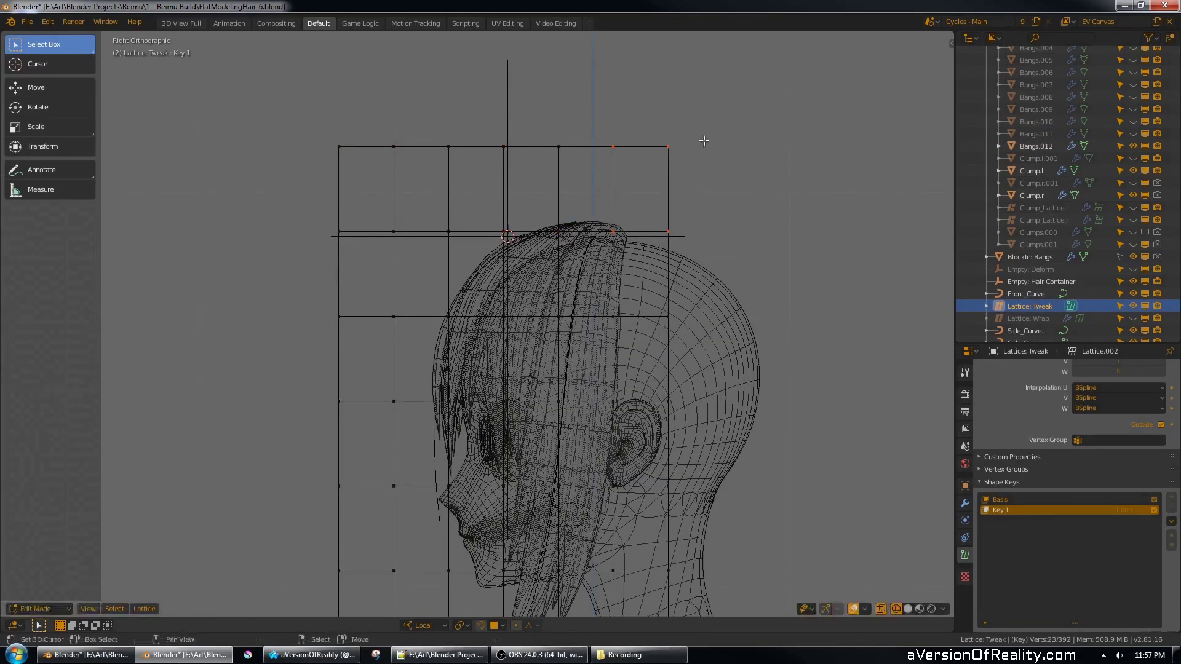
key(g)
key(shift+z)
middle_drag(705, 141, 736, 156)
scroll(736, 155, down, 4)
- Move the upper front control points of Lattice: Tweak forward and up in side view to add volume above the forehead
key(KP_1)
key(shift+z)
key(c)
scroll(708, 337, up, 1)
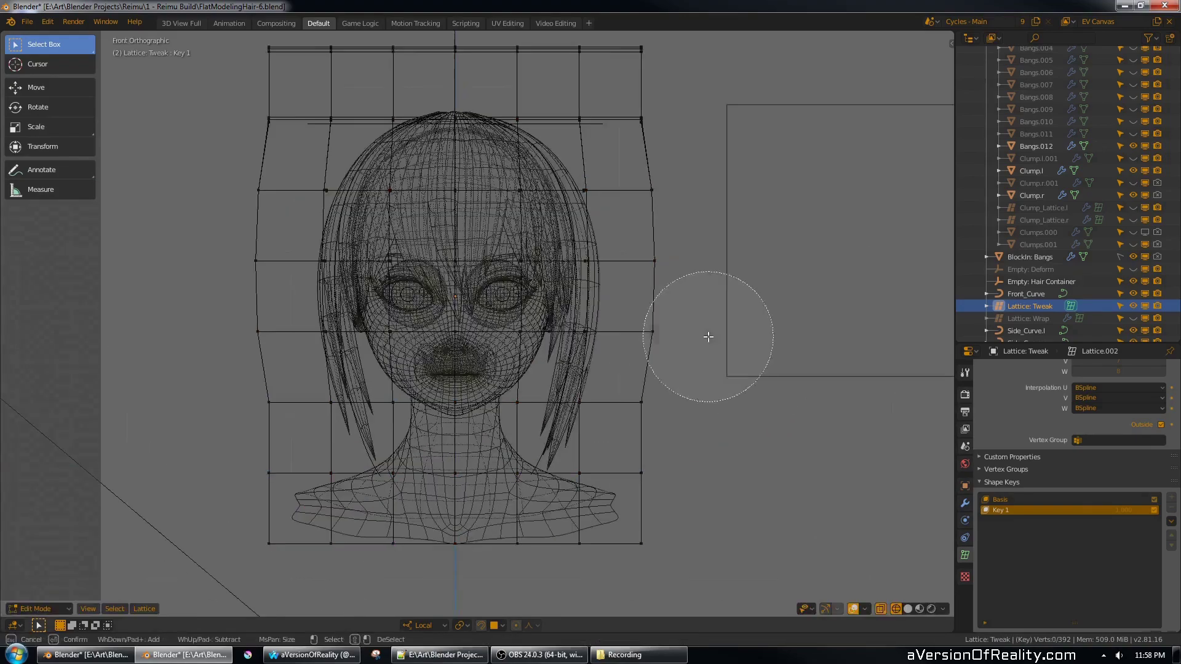
key(KP_3)
key(shift+z)
scroll(709, 266, up, 1)
key(shift+z)
key(c)
key(g)
right_click(450, 183)
key(g)
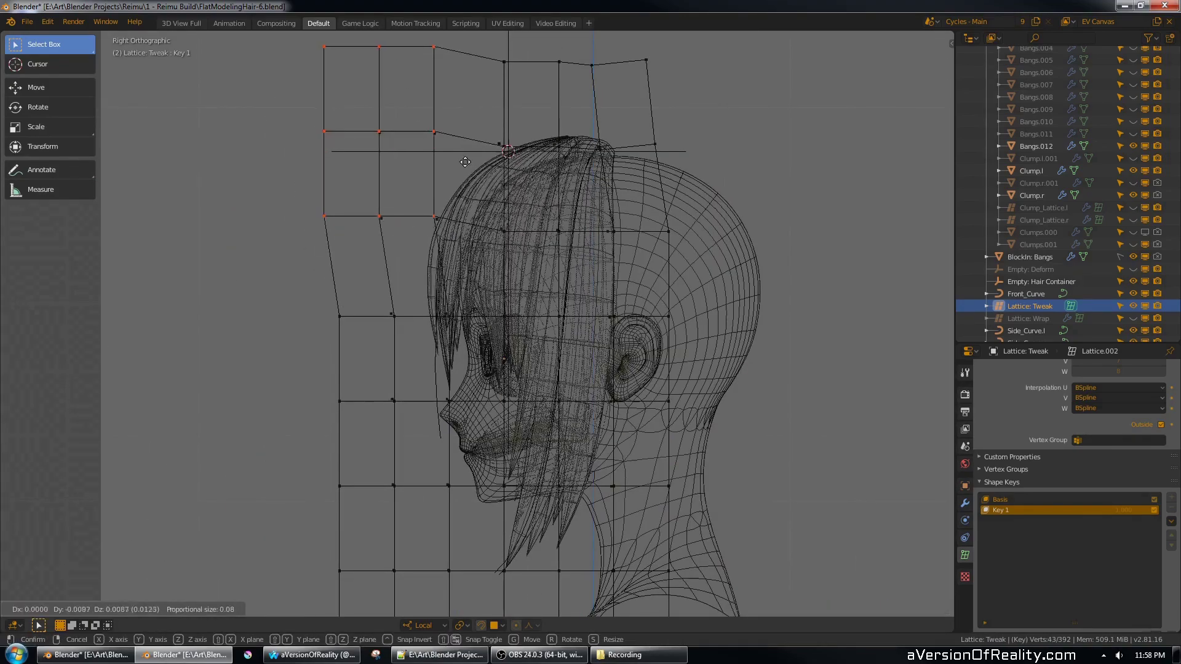
click(465, 162)
- Move a further group of Lattice: Tweak control points in side view and return to Object Mode
key(c)
key(g)
key(shift+z)
key(KP_1)
key(Tab)
- Edit Clump.l and Clump.r together, and move the linked mesh of Clump.l and rotate it about local Z
middle_drag(722, 130, 452, 278)
key(Tab)
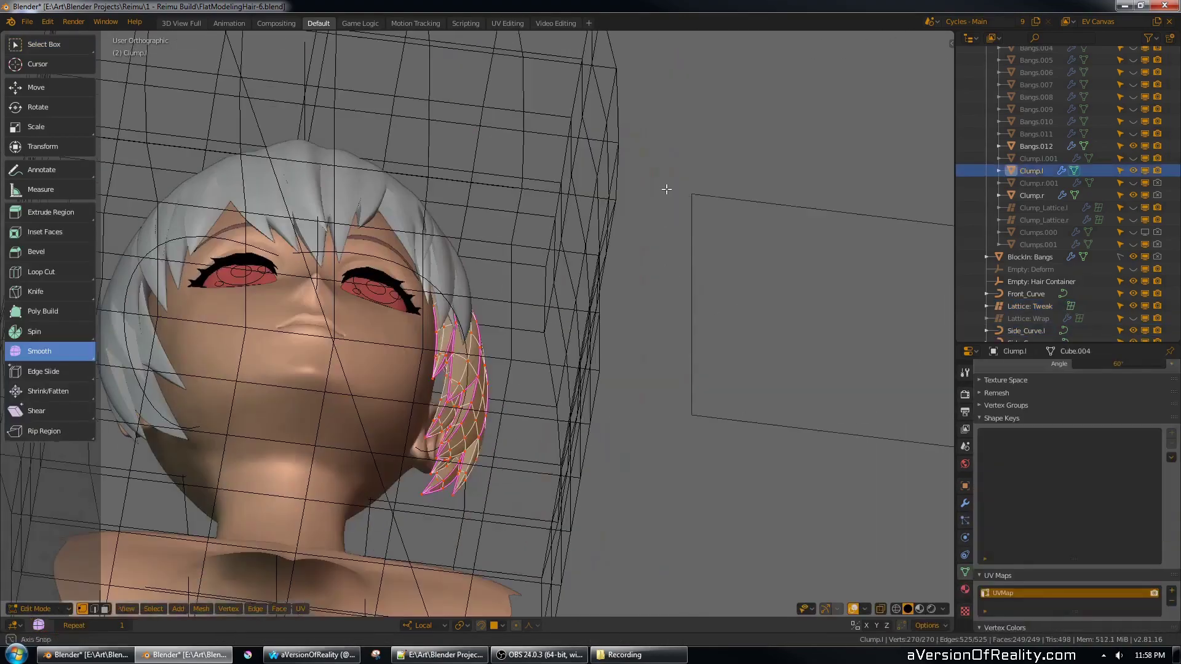
key(Tab)
shift+right_click(163, 372)
key(Tab)
key(g)
middle_drag(602, 296, 607, 211)
key(l)
key(g)
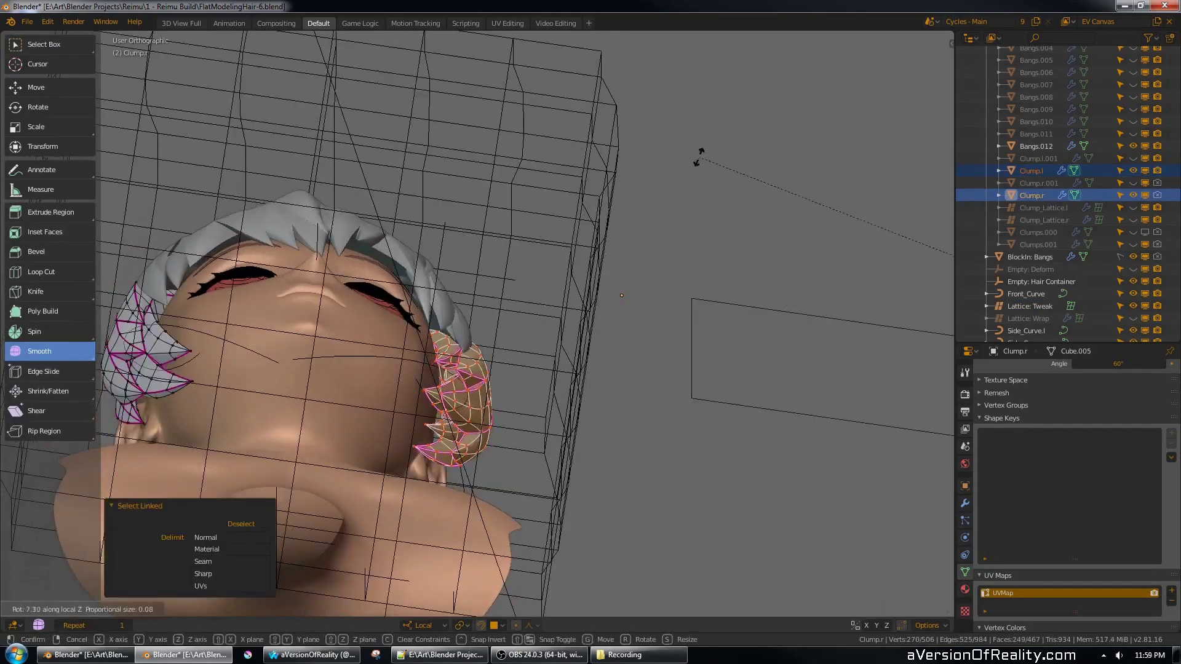
key(r)
click(680, 201)
- Return to Object Mode, hide Lattice: Tweak and save the file
key(Tab)
right_click(554, 256)
key(Tab)
key(Tab)
key(KP_1)
key(h)
key(ctrl+s)
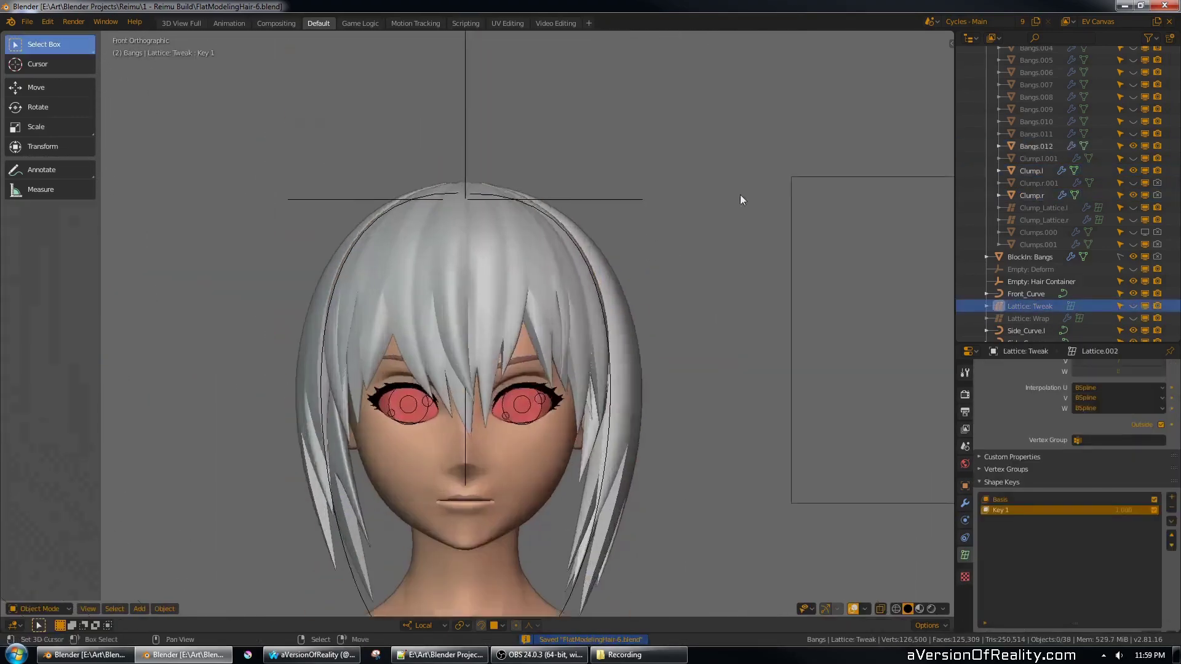
- Examine the side clump's mesh and its fit against the head from several angles
right_click(317, 418)
key(Tab)
middle_drag(706, 244, 554, 154)
middle_drag(430, 277, 554, 320)
key(Tab)
key(KP_1)
- Duplicate the bangs and both side clumps, then hide Bangs.012, Clump.l and Clump.r while keeping the copies visible
right_click(790, 246)
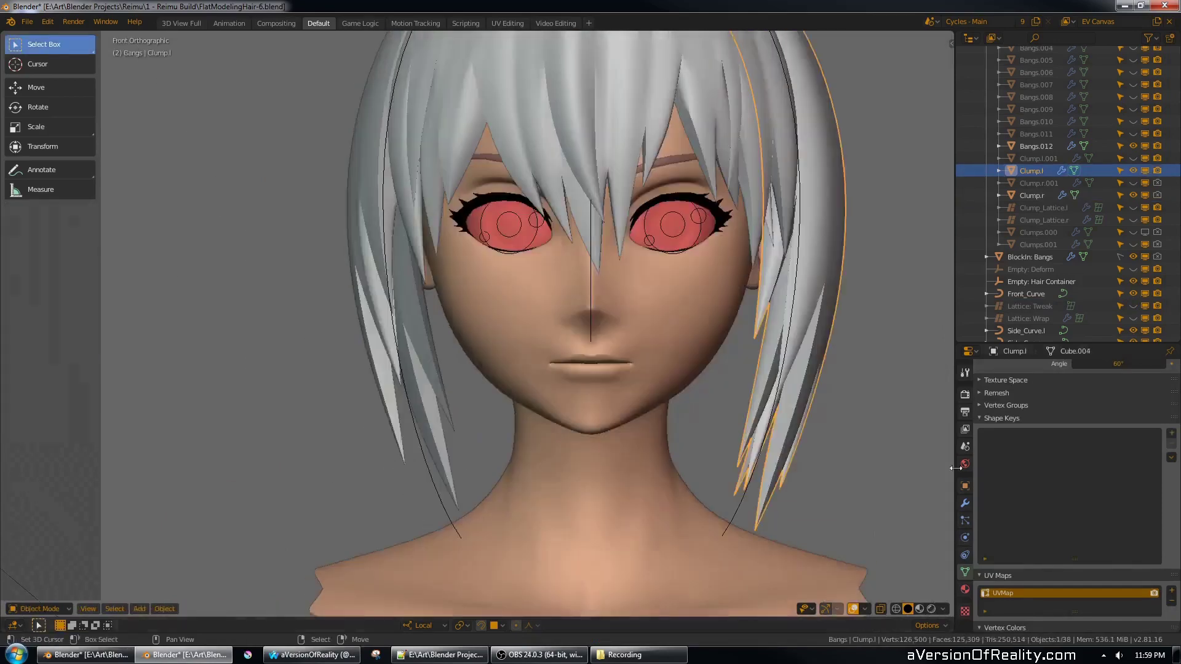
click(965, 503)
shift+right_click(519, 220)
shift+right_click(384, 265)
key(shift+d)
right_click(384, 265)
click(1133, 147)
click(1133, 195)
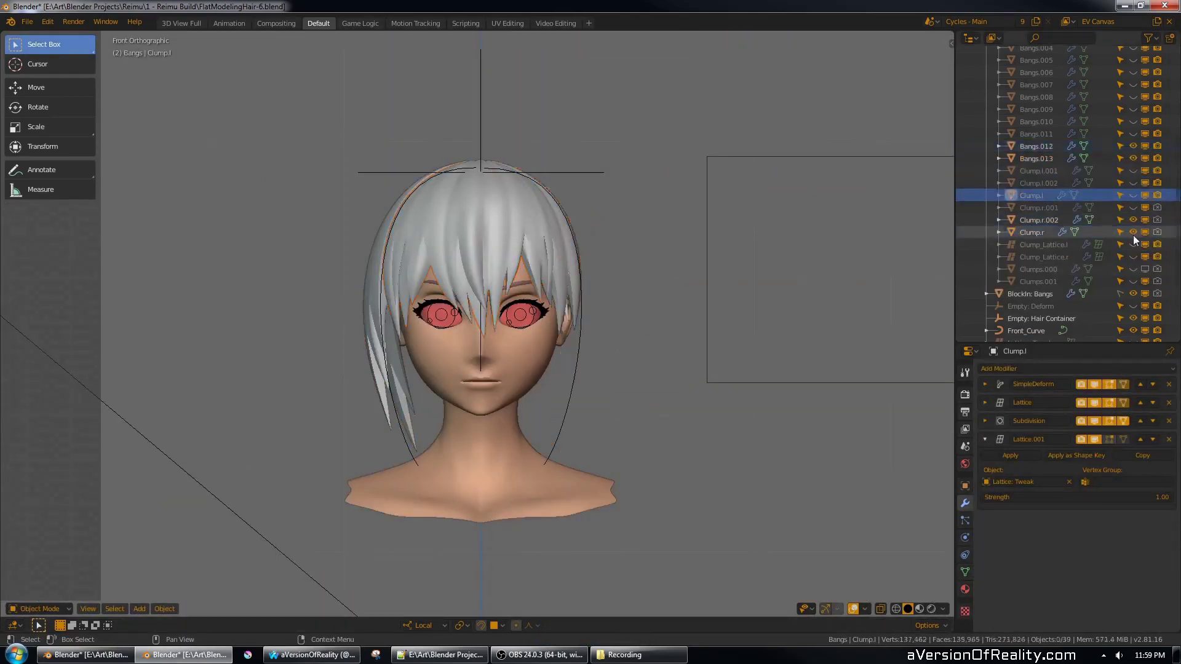
click(1133, 233)
click(1036, 146)
click(1133, 183)
- Remove the Subdivision modifier from Bangs.013, Clump.l.002 and Clump.r.002 and save the file
right_click(377, 308)
scroll(580, 233, up, 2)
right_click(523, 234)
key(ctrl+s)
click(1169, 465)
right_click(593, 295)
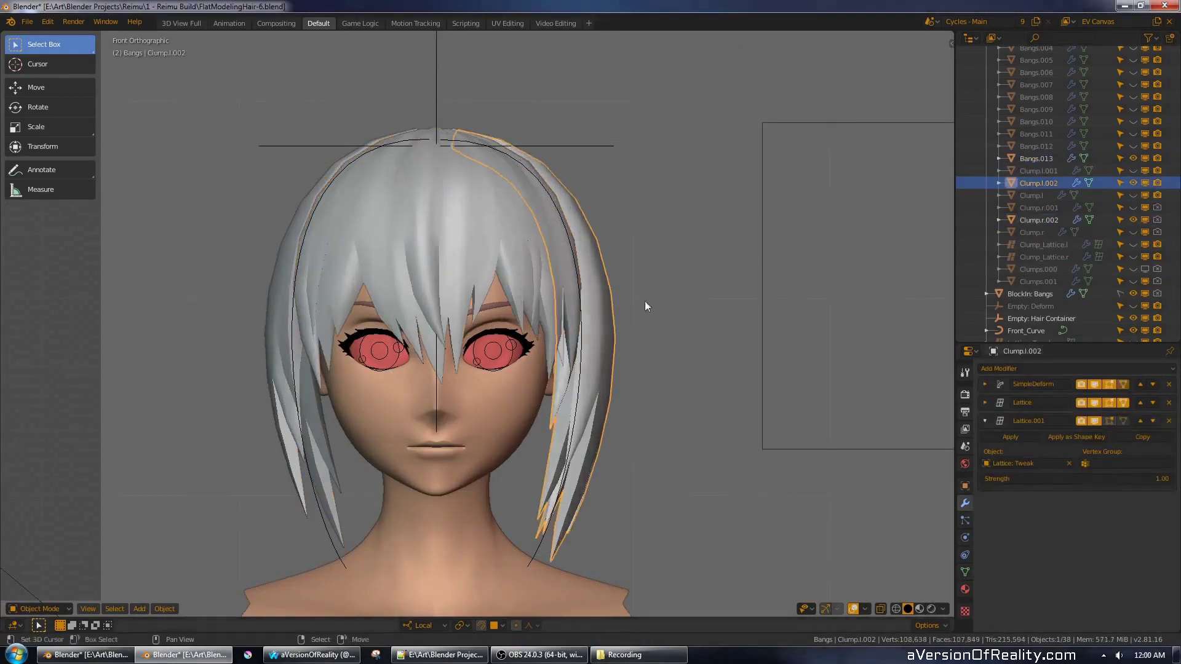
shift+right_click(523, 246)
shift+right_click(286, 308)
key(ctrl+s)
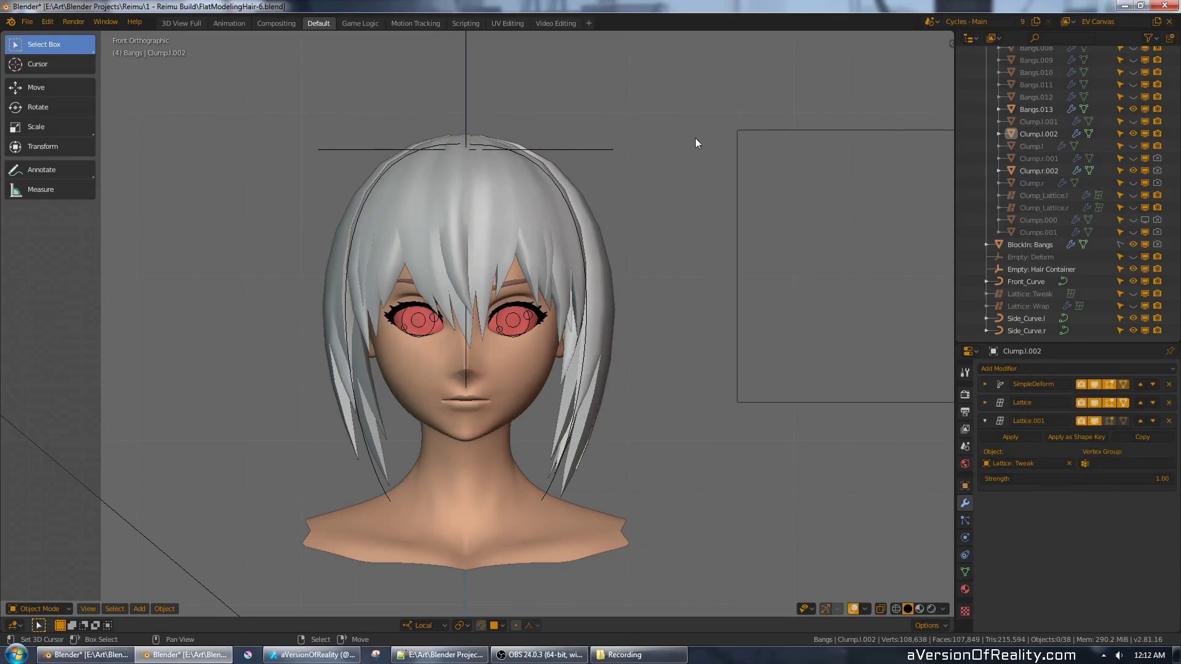
- Check the duplicated bangs and side clumps around the head and hide Empty: Hair Container
scroll(671, 174, up, 2)
middle_drag(692, 142, 651, 182)
right_click(599, 246)
scroll(599, 246, down, 1)
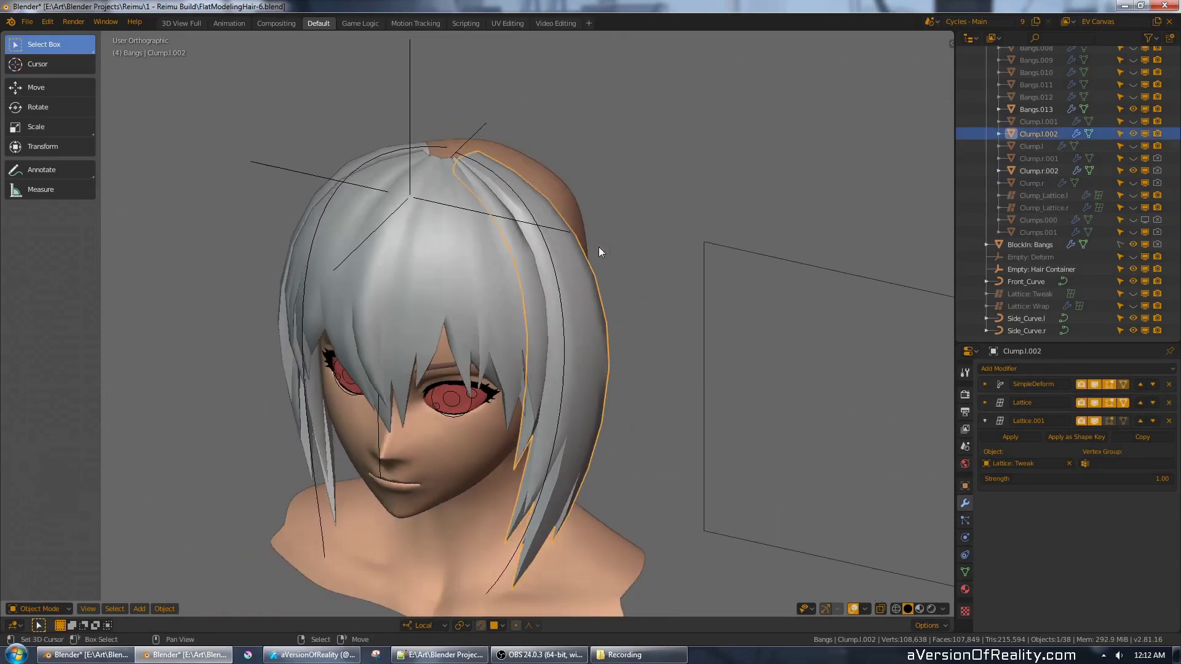
right_click(486, 244)
shift+middle_drag(599, 223, 603, 220)
middle_drag(496, 195, 562, 179)
right_click(369, 214)
right_click(559, 194)
right_click(613, 154)
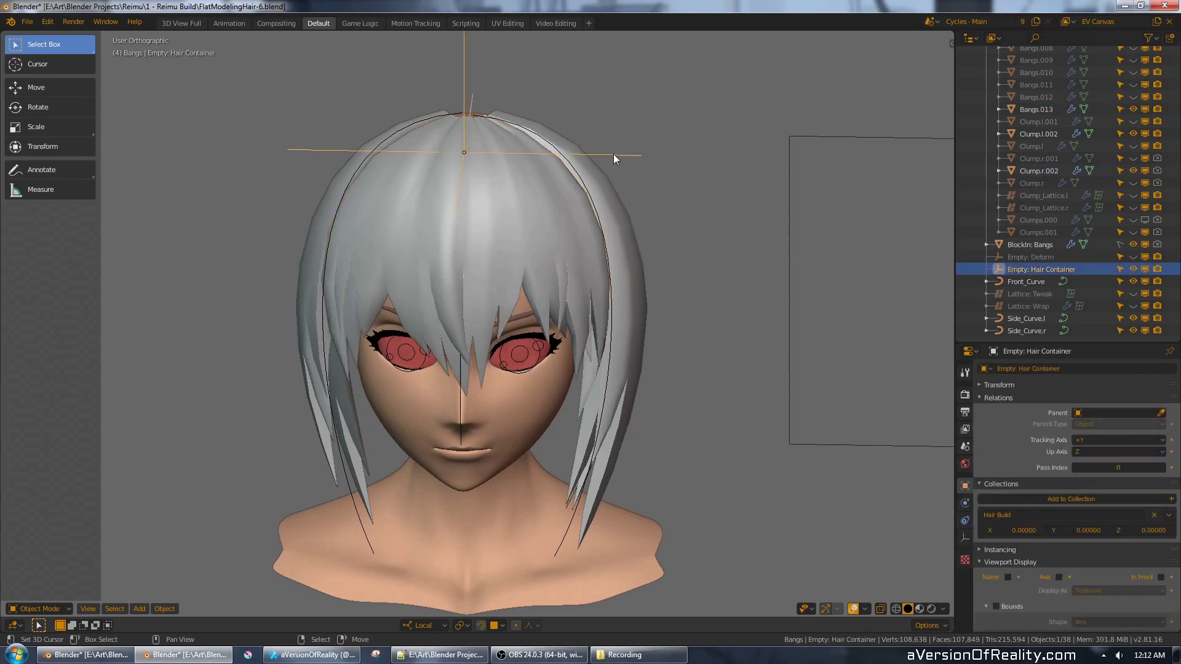
key(h)
- Select Bangs.013, Clump.l.002 and Clump.r.002 and apply Visual Geometry to Mesh
right_click(536, 199)
shift+right_click(618, 201)
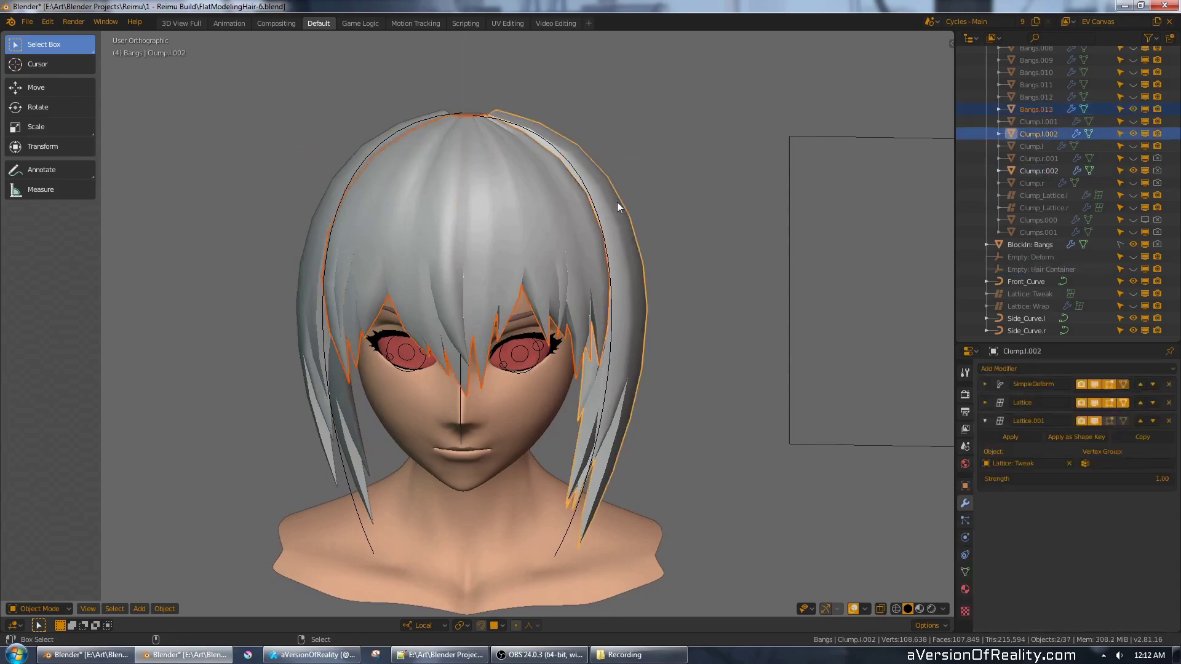
shift+right_click(337, 178)
middle_drag(623, 201, 630, 195)
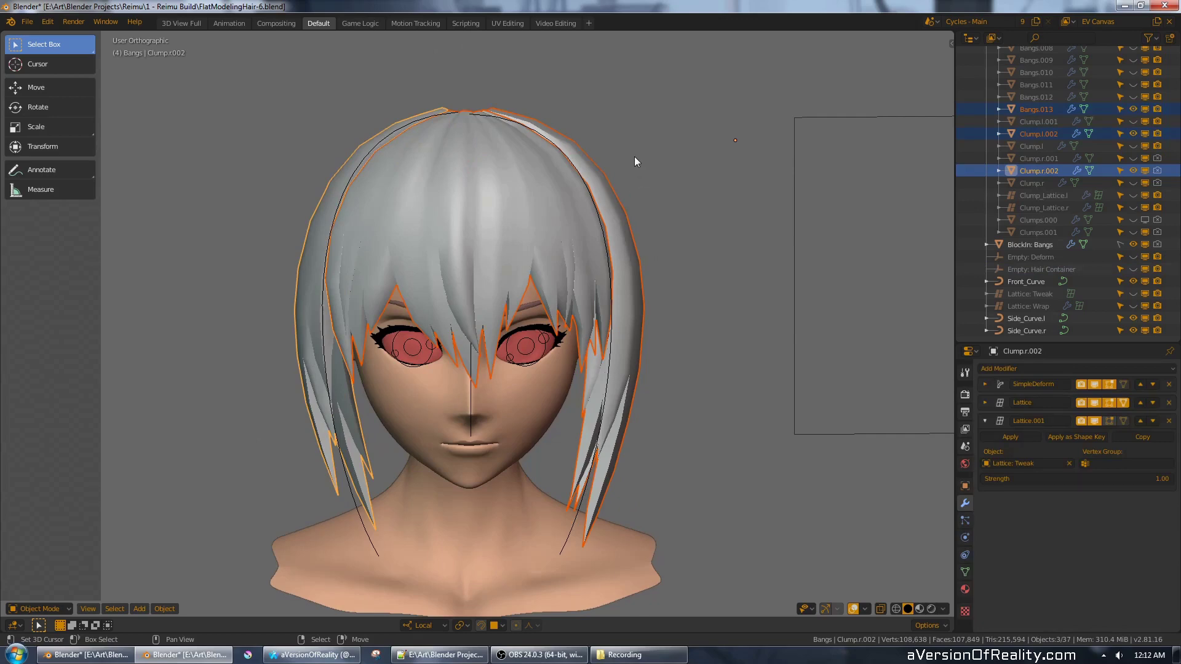
key(w)
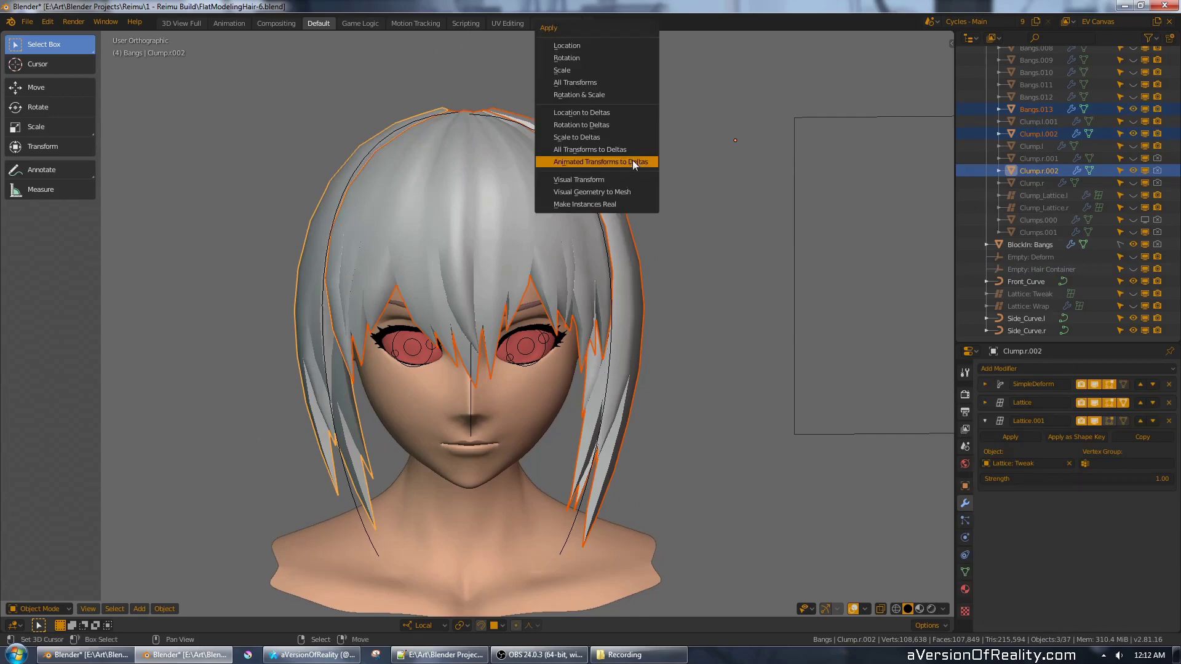
click(611, 196)
- Join Clump.r.002 and Clump.l.002 into Bangs.013 and clear the selection
shift+middle_drag(639, 210, 652, 224)
right_click(631, 228)
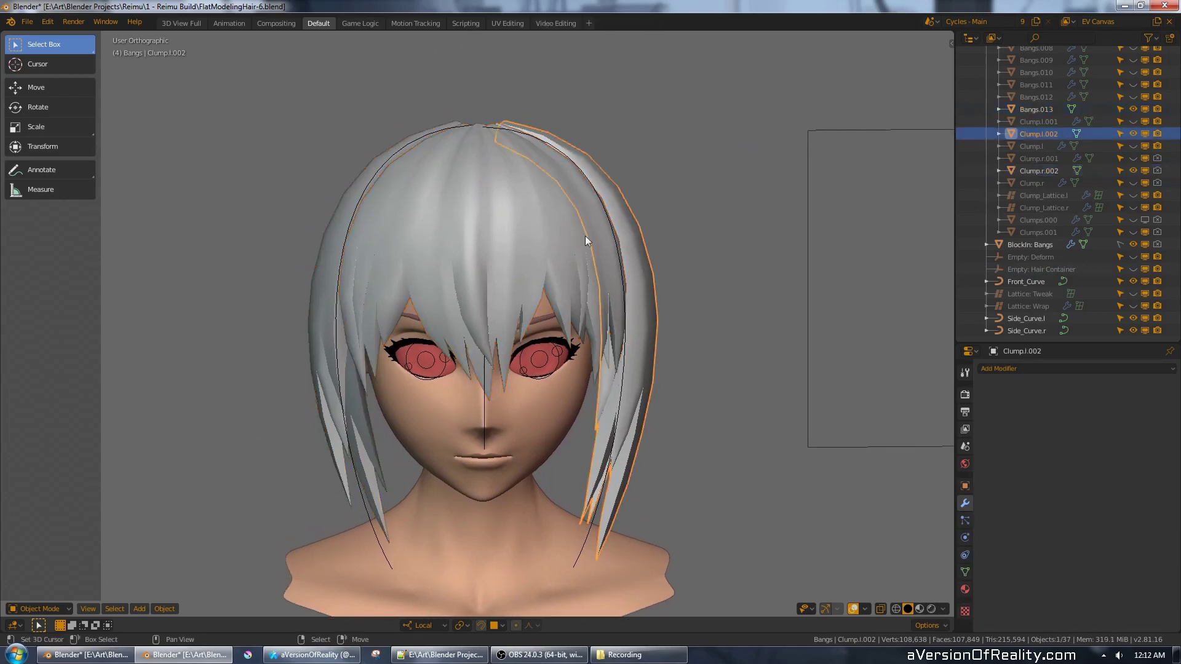
right_click(572, 234)
shift+middle_drag(457, 194, 508, 245)
right_click(406, 223)
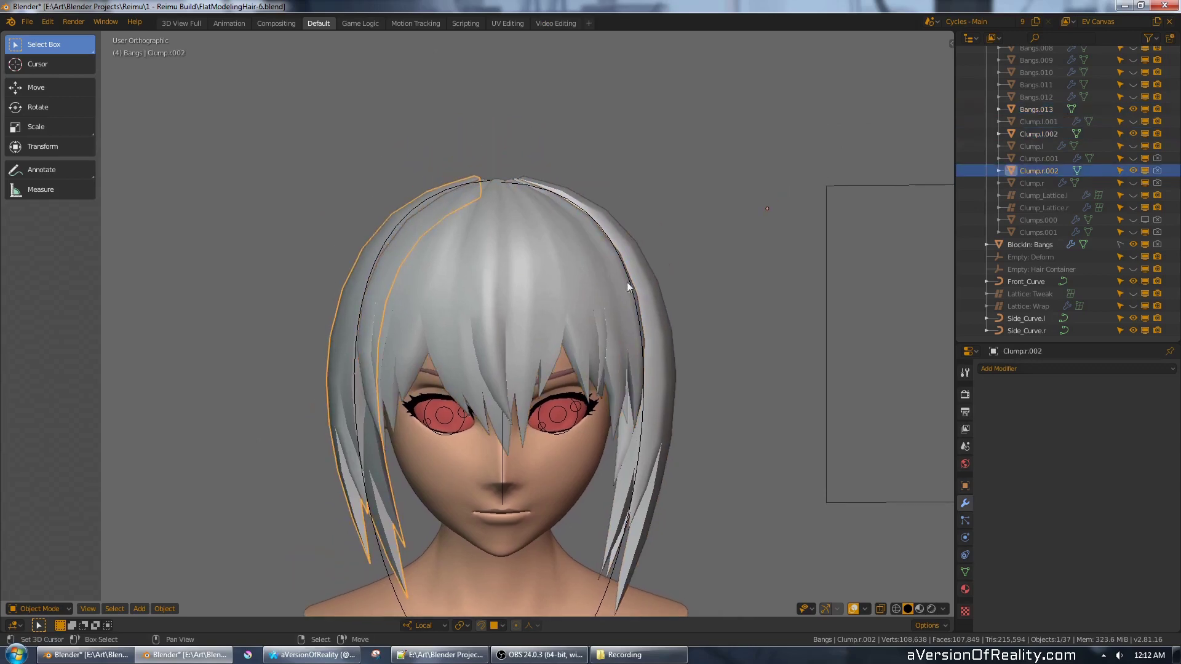
shift+right_click(653, 286)
shift+right_click(525, 290)
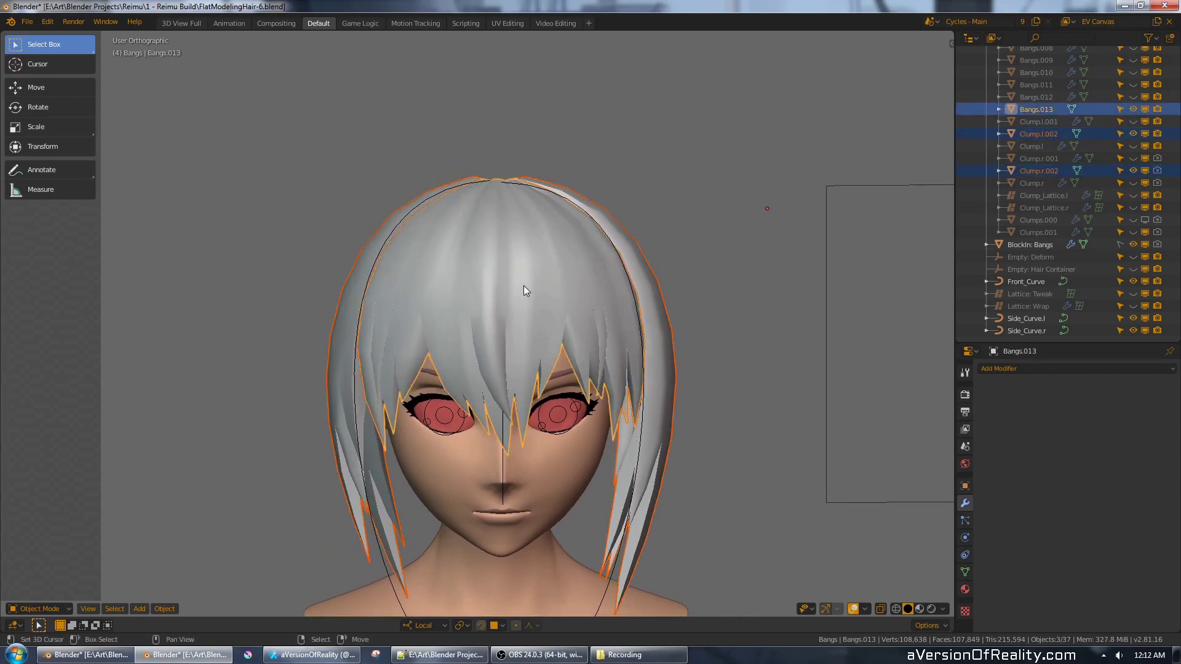
key(ctrl+j)
key(alt+a)
- Hide the guide curves Side_Curve.r, Side_Curve.l and Front_Curve
right_click(355, 338)
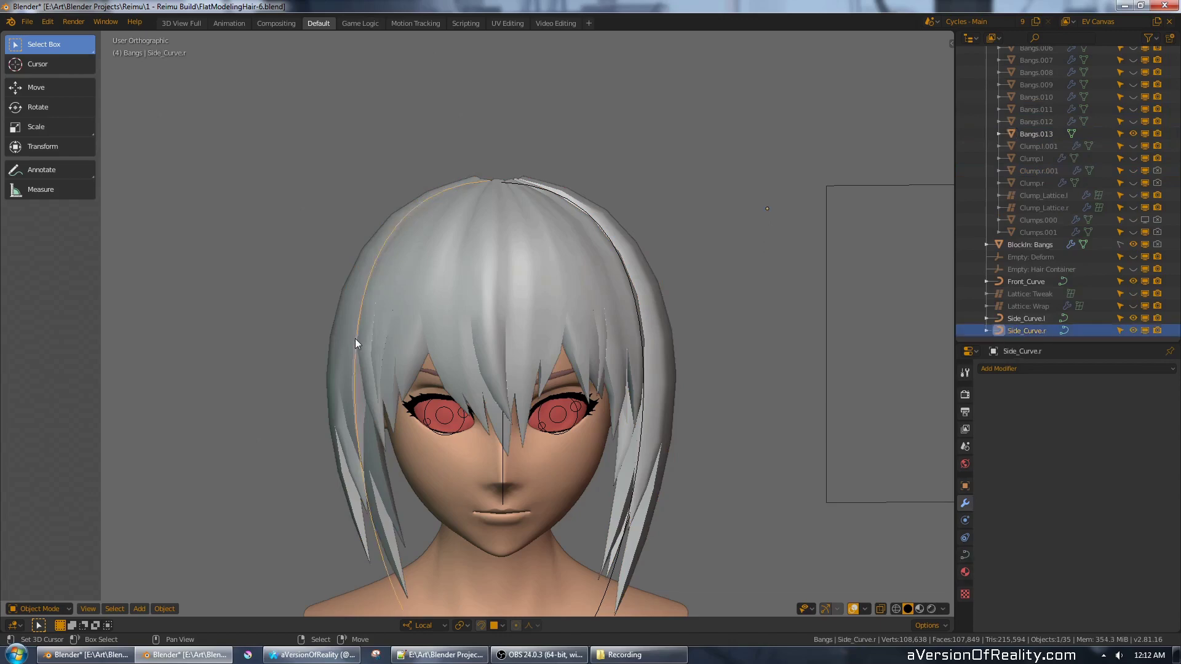
key(h)
right_click(640, 434)
key(h)
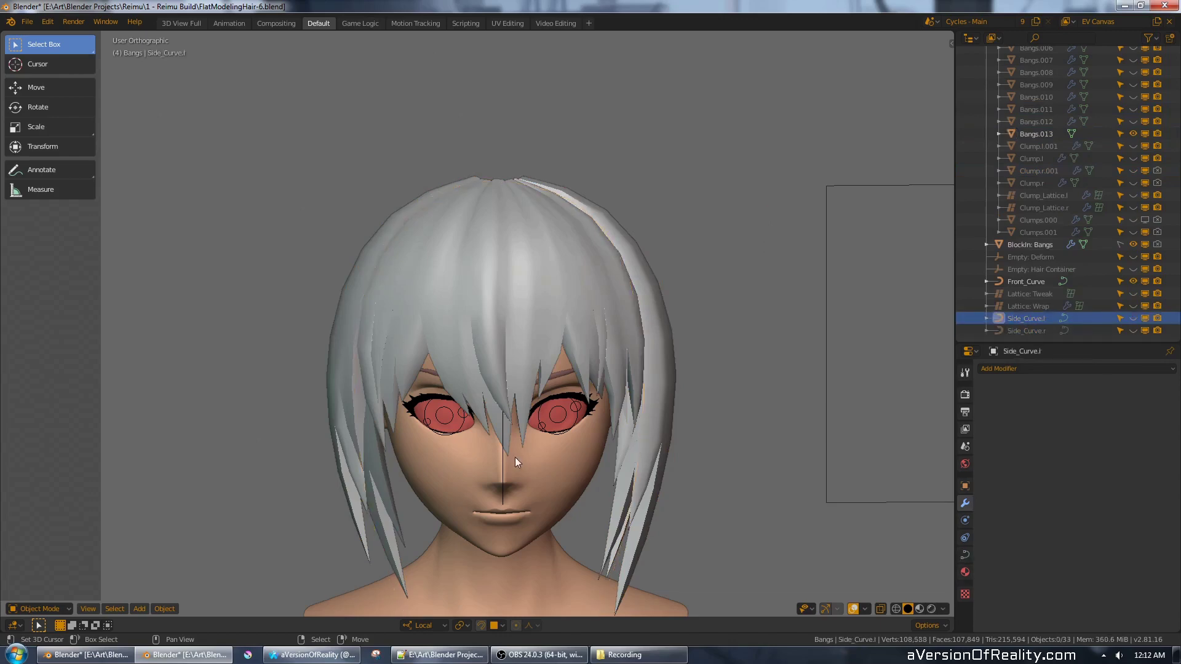
right_click(503, 464)
key(h)
- Edit the Bangs.013 mesh and bridge the facing edge loops along the seam between the bangs and the side clump, excluding the loose tips
middle_drag(611, 283, 675, 241)
right_click(610, 190)
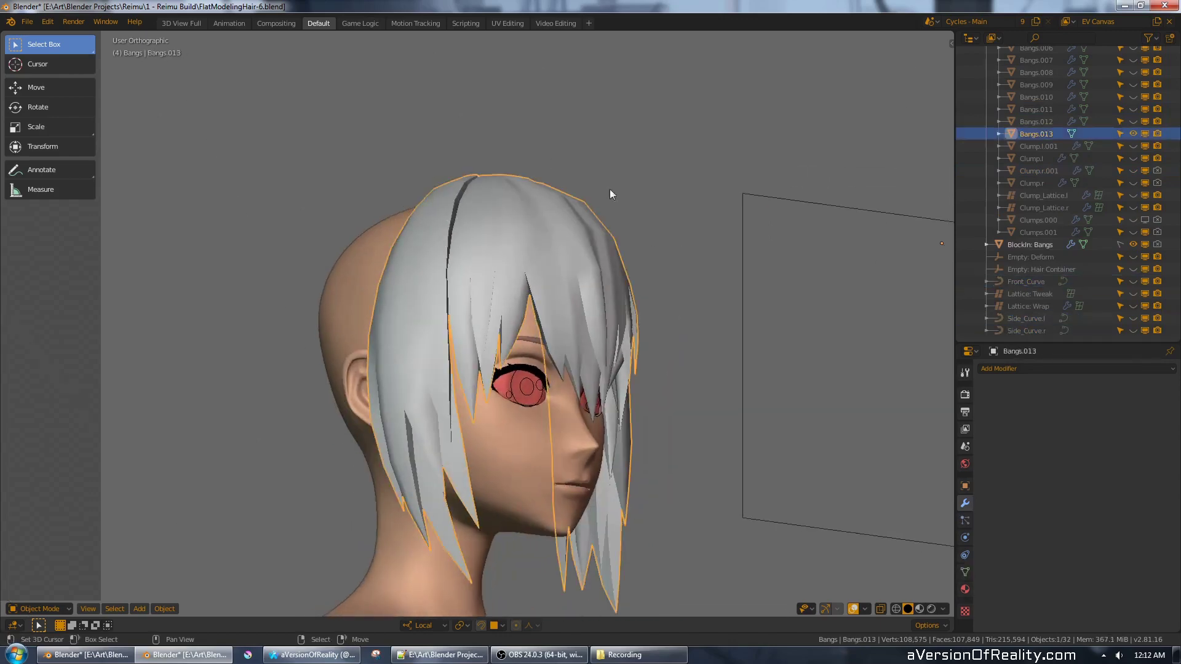
middle_drag(610, 189, 679, 202)
key(Tab)
scroll(544, 218, up, 4)
alt+shift+right_click(619, 194)
scroll(676, 213, down, 4)
middle_drag(700, 243, 540, 173)
mouse_move(640, 339)
middle_down()
mouse_move(661, 221)
mouse_move(631, 191)
middle_up()
scroll(656, 295, down, 2)
scroll(625, 187, up, 1)
key(z)
click(528, 186)
key(c)
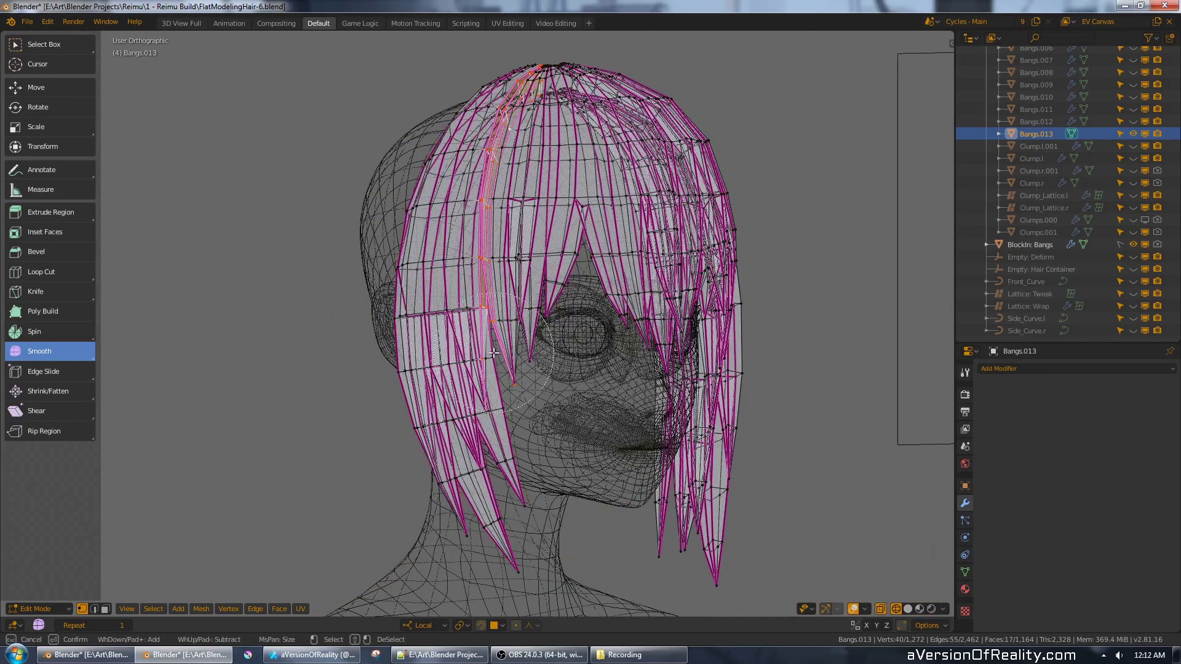
click(537, 339)
key(F3)
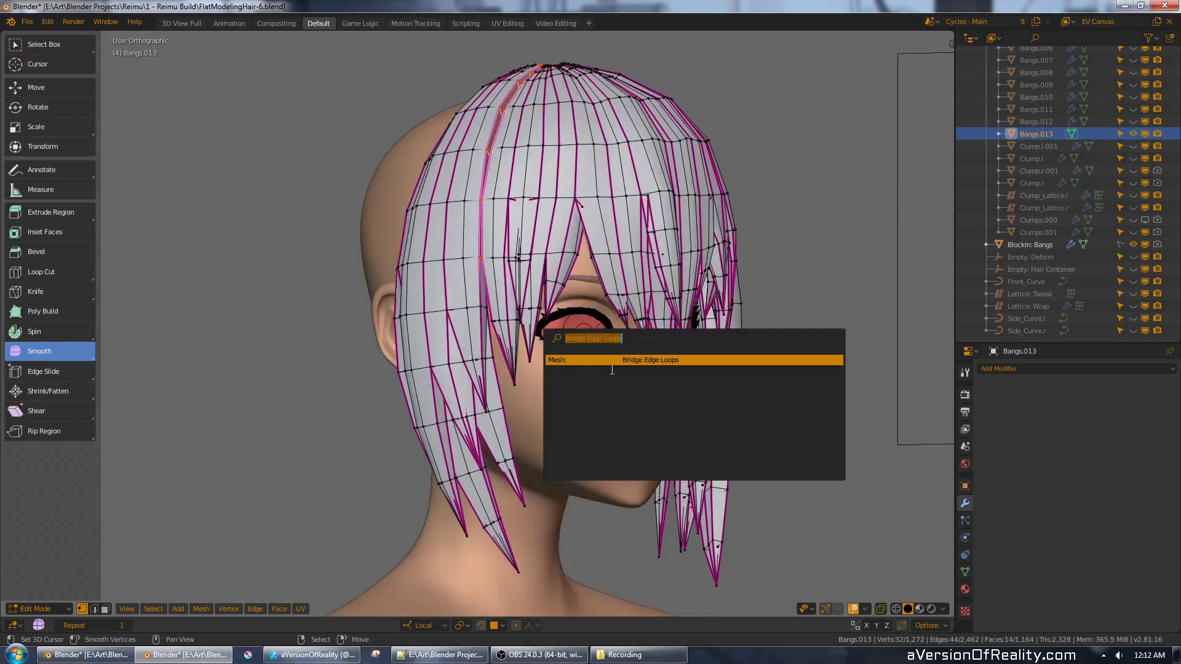
click(612, 361)
- Add a loop cut near the crown on the second side clump so its edges match the bangs
mouse_move(631, 250)
middle_down()
mouse_move(660, 227)
mouse_move(377, 135)
mouse_move(344, 203)
mouse_move(418, 184)
mouse_move(406, 166)
mouse_move(681, 221)
middle_up()
scroll(377, 135, up, 2)
key(l)
scroll(381, 215, up, 3)
alt+right_click(403, 165)
key(alt+a)
scroll(361, 158, down, 3)
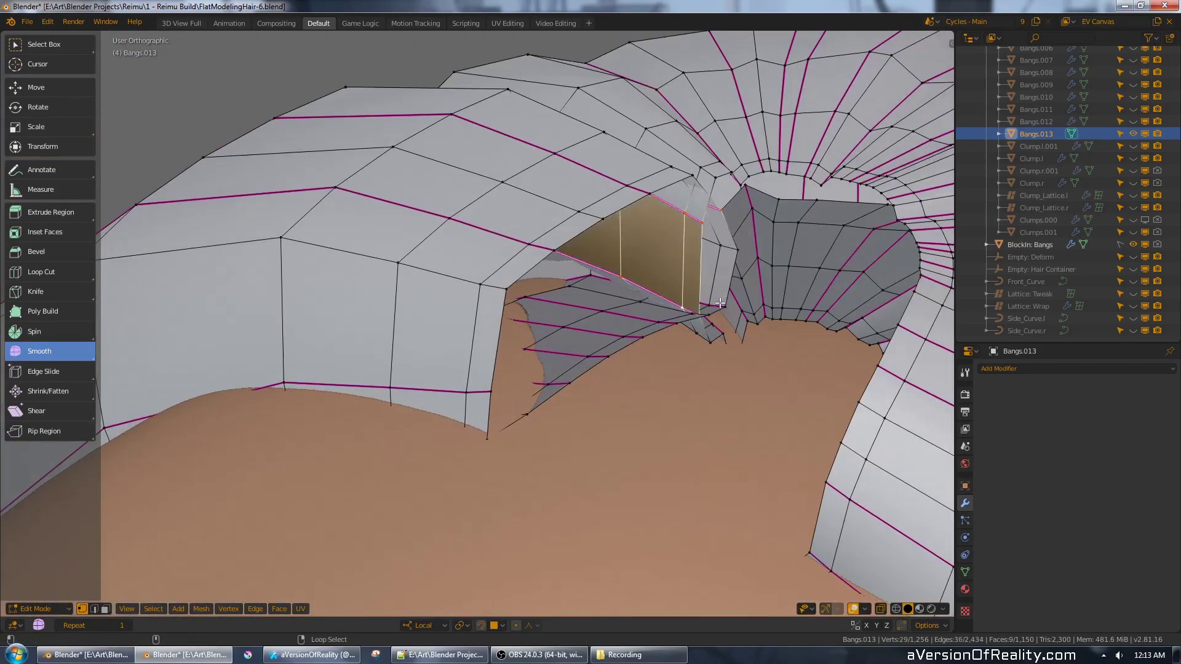
key(ctrl+r)
click(500, 205)
- Select the seam between the bangs and the second side clump down to the eye and remove its overlapping inner faces
mouse_move(721, 303)
middle_down()
mouse_move(501, 206)
mouse_move(678, 238)
middle_up()
key(l)
scroll(511, 209, down, 8)
key(z)
key(c)
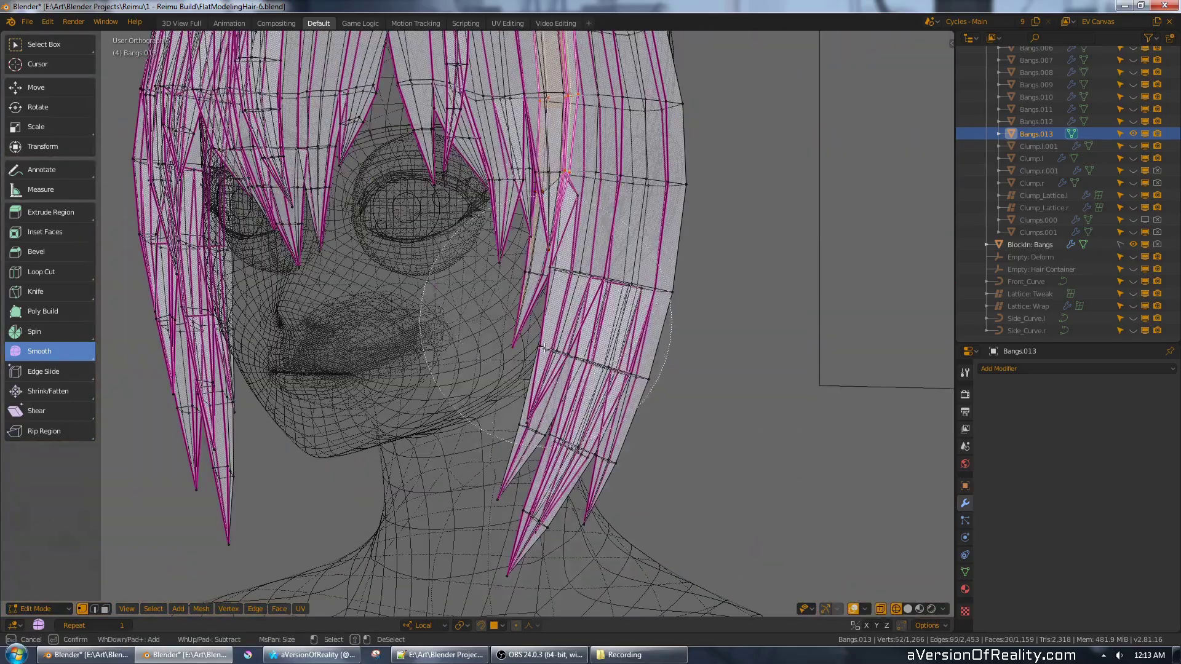
key(Escape)
scroll(544, 349, up, 2)
key(x)
key(z)
- Scale the edge loop where the bangs strand meets the side clump beside the eye to 0.95 and reposition it
scroll(572, 265, up, 1)
alt+right_click(544, 269)
key(g)
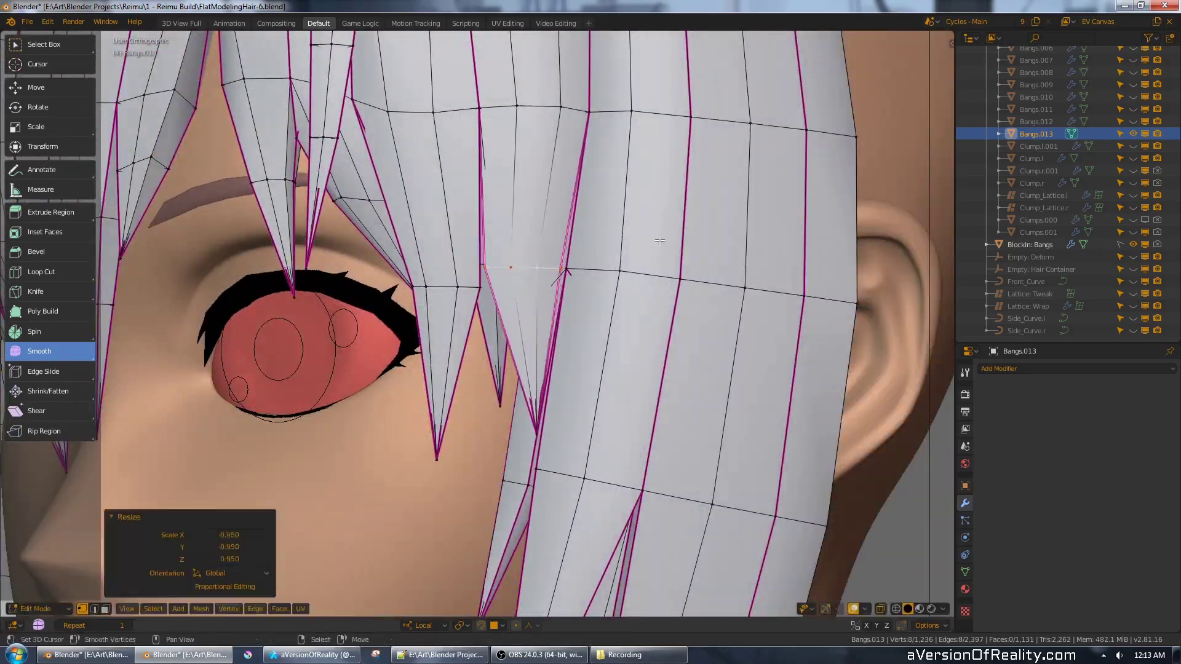
key(z)
mouse_move(659, 240)
middle_down()
mouse_move(546, 338)
mouse_move(646, 285)
mouse_move(615, 233)
mouse_move(647, 184)
mouse_move(529, 265)
middle_up()
key(g)
scroll(646, 285, down, 4)
key(alt+a)
- Try to flatten the open edge loop at the crown to 0 along local X, and undo it
scroll(529, 265, up, 3)
middle_drag(615, 264, 652, 295)
scroll(652, 270, up, 3)
alt+right_click(563, 289)
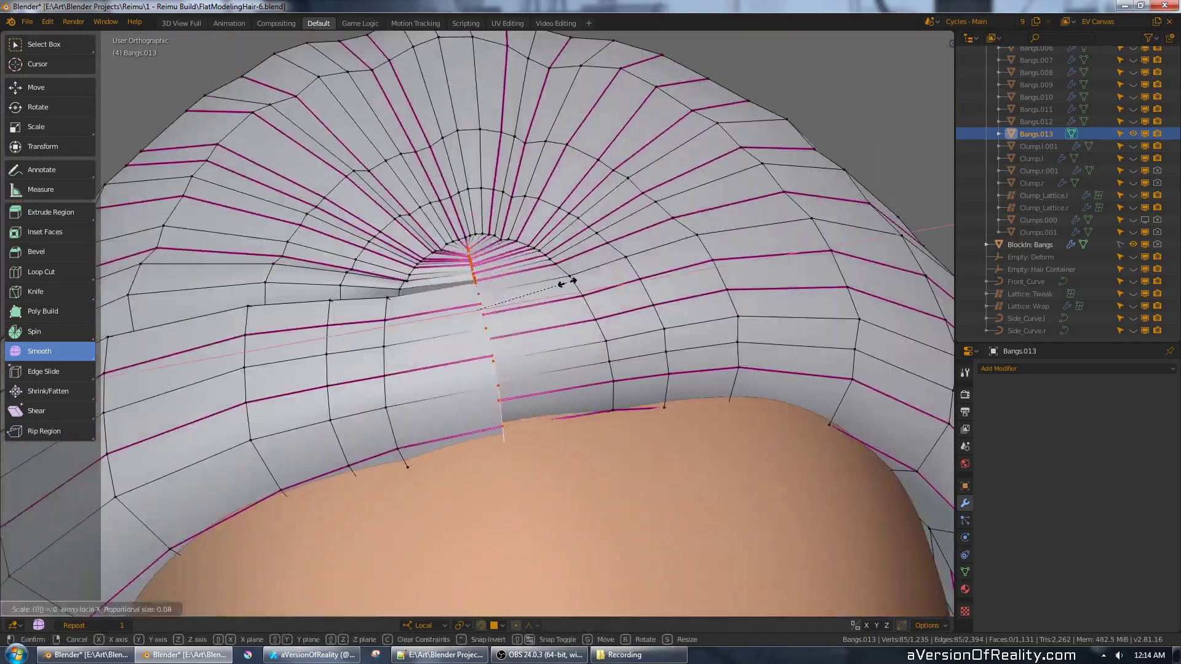
key(Return)
middle_drag(566, 283, 770, 231)
key(KP_7)
key(z)
key(ctrl+z)
- Scale and move the crown's open edge loop inward without scaling Z until its two sides nearly meet
key(s)
key(shift+z)
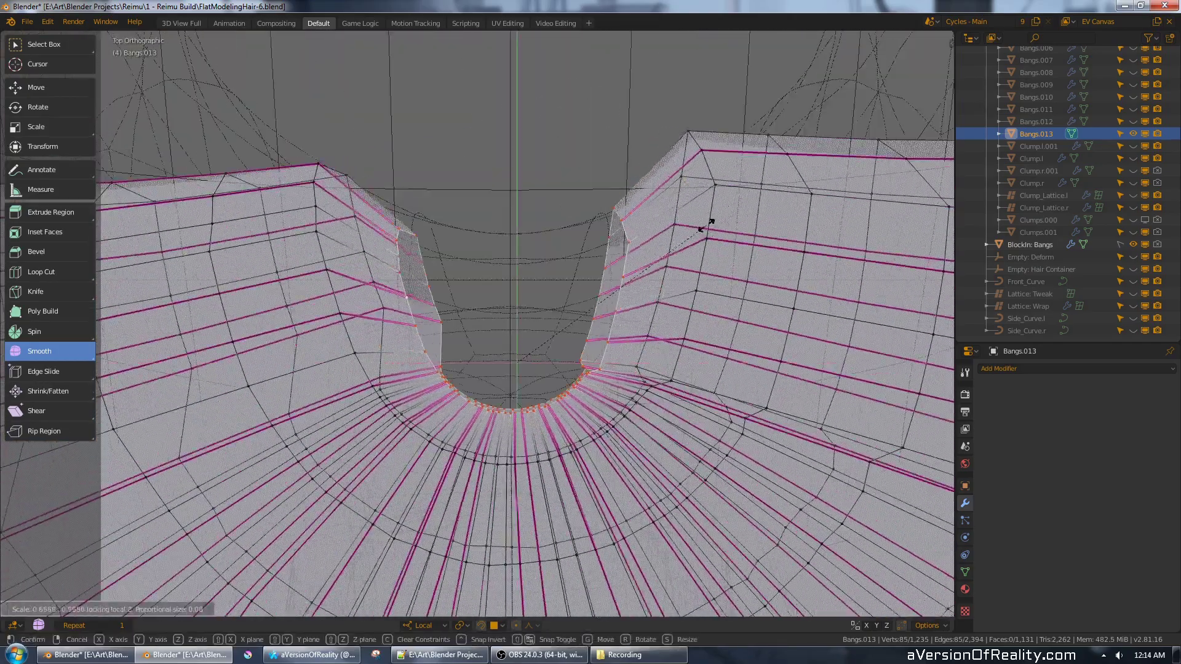
key(g)
click(794, 178)
key(s)
click(724, 132)
- Even out the rear end vertices on both sides of the crown gap using proportional editing
scroll(525, 139, up, 2)
right_click(514, 169)
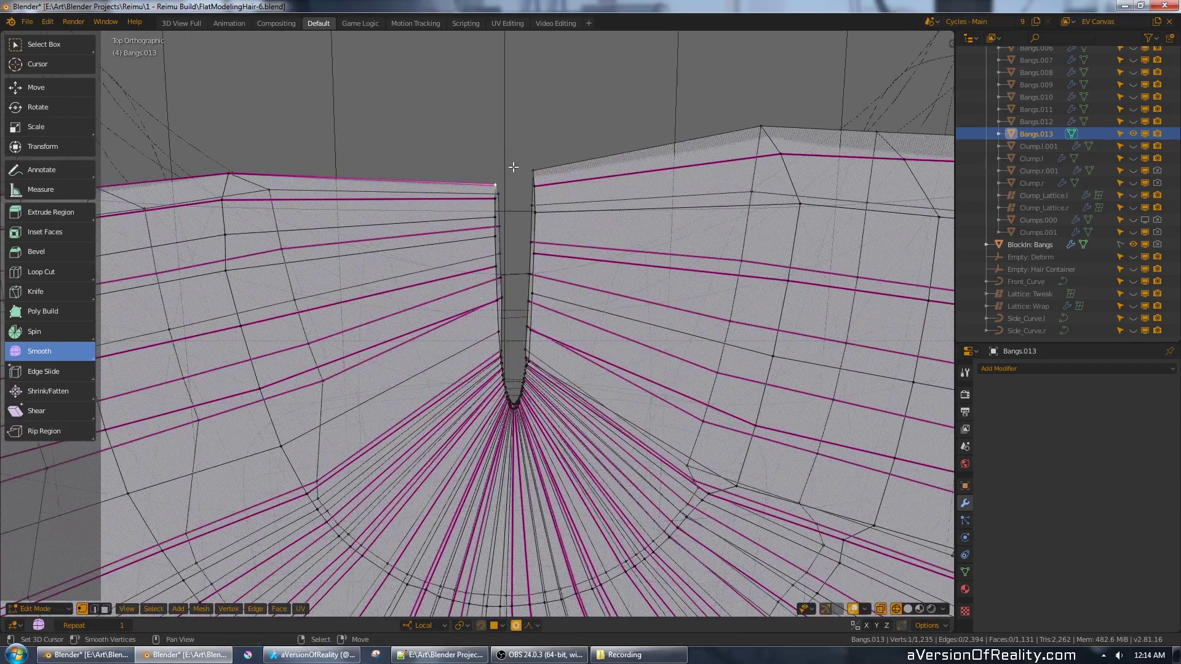
key(o)
key(g)
right_click(654, 195)
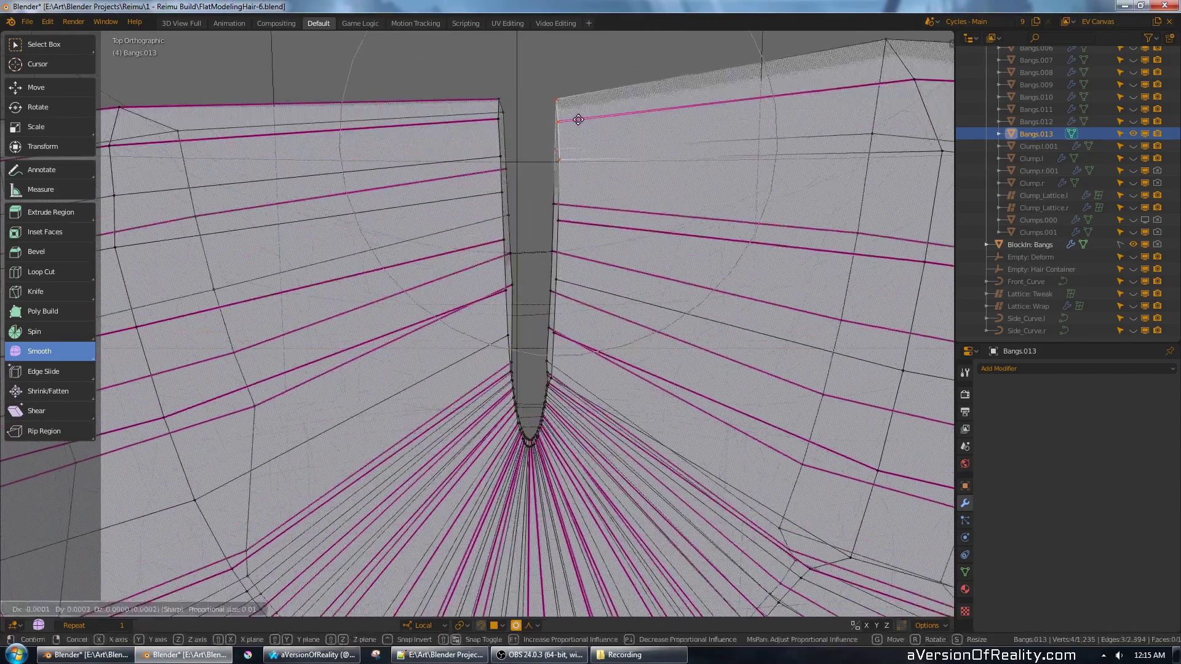
- Close the crown gap by scaling its edges to 0 along local X
key(s)
key(x)
key(x)
key(0)
key(Return)
- Move the short edge run beside the rear of the parting along Y and check the crown shape
scroll(620, 154, down, 6)
scroll(609, 209, up, 4)
alt+right_click(608, 220)
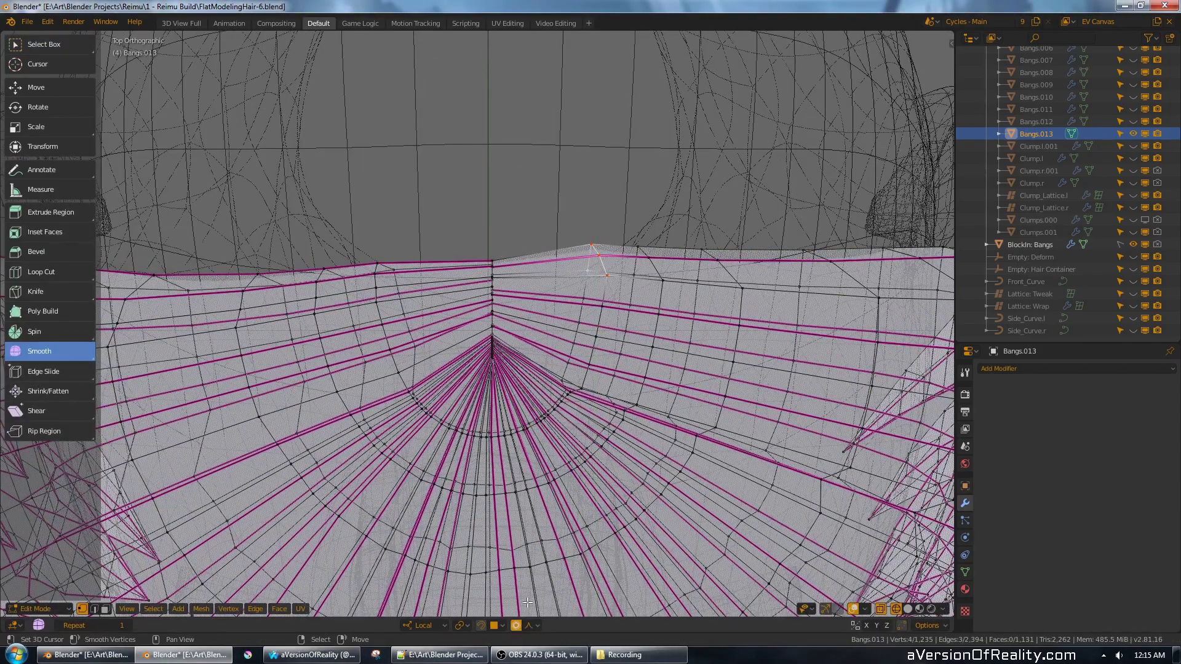
key(g)
key(y)
click(709, 203)
key(z)
key(Tab)
middle_drag(709, 203, 577, 182)
key(Tab)
- Select the edge loop around the closed parting and adjust the crown vertices beside it
key(z)
alt+right_click(542, 270)
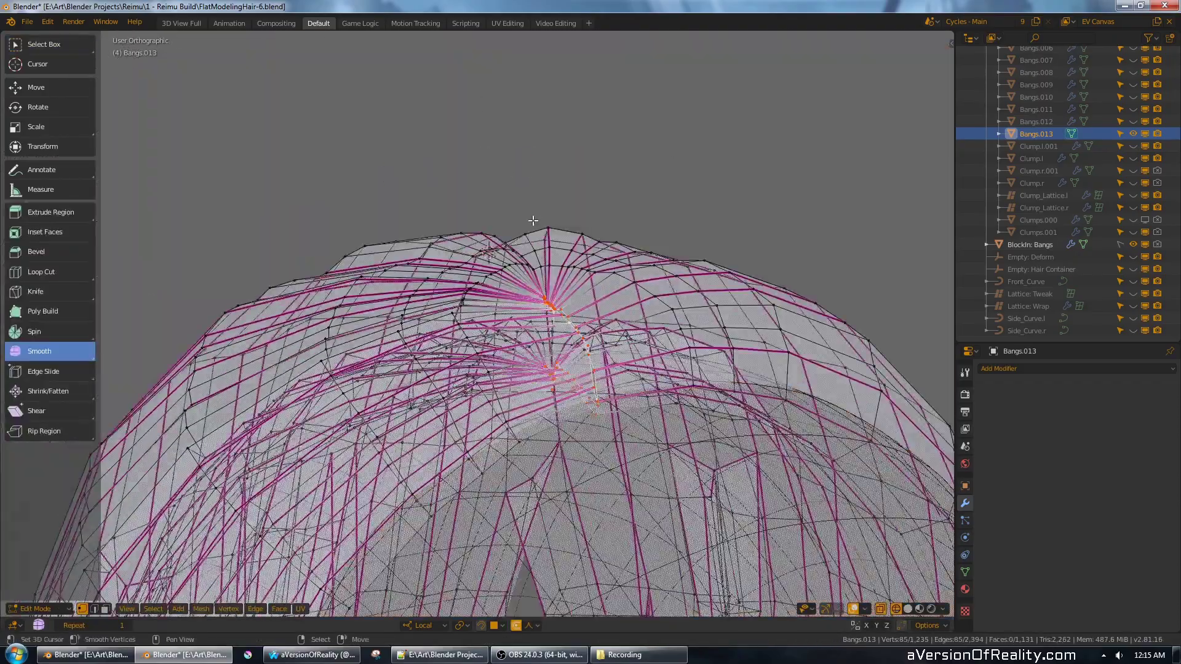
key(z)
middle_drag(532, 221, 713, 300)
scroll(713, 300, up, 3)
key(g)
key(g)
click(588, 280)
- Reposition single vertices at the parting's end along local Z to smooth the crown's profile
middle_drag(627, 266, 464, 195)
key(g)
key(g)
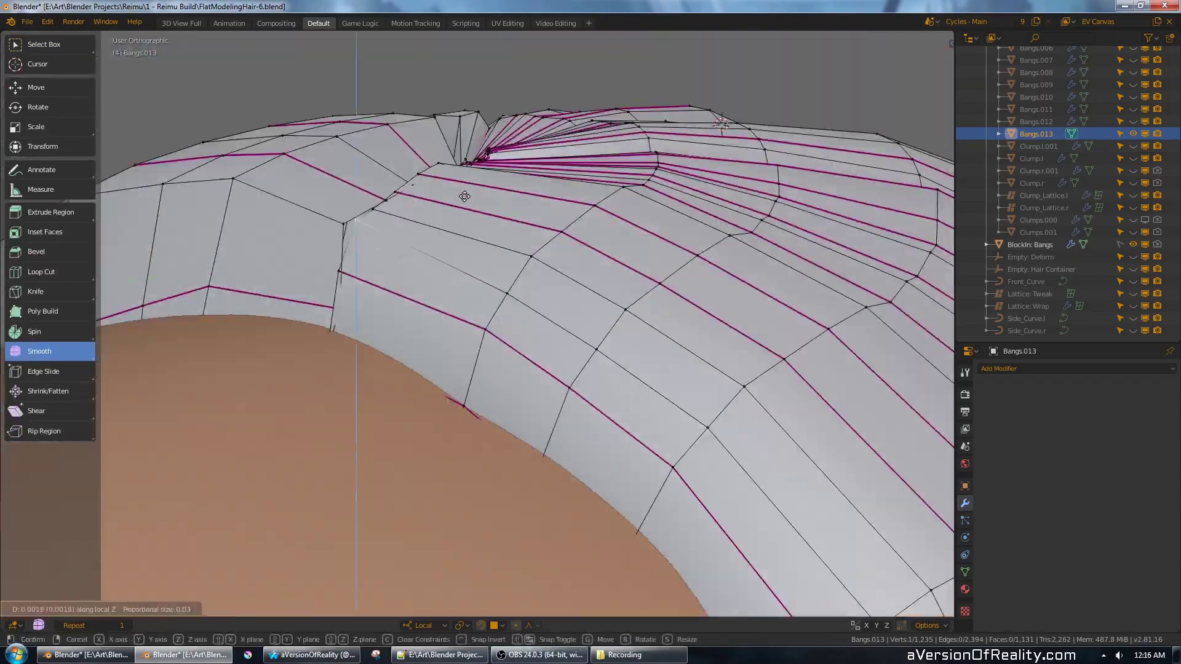
click(464, 195)
shift+right_click(188, 295)
key(g)
key(g)
click(324, 282)
- Rotate the parting's vertices by -9.91° about local X and scale them slightly
key(z)
key(c)
key(z)
key(r)
click(744, 192)
middle_drag(744, 193, 765, 211)
key(r)
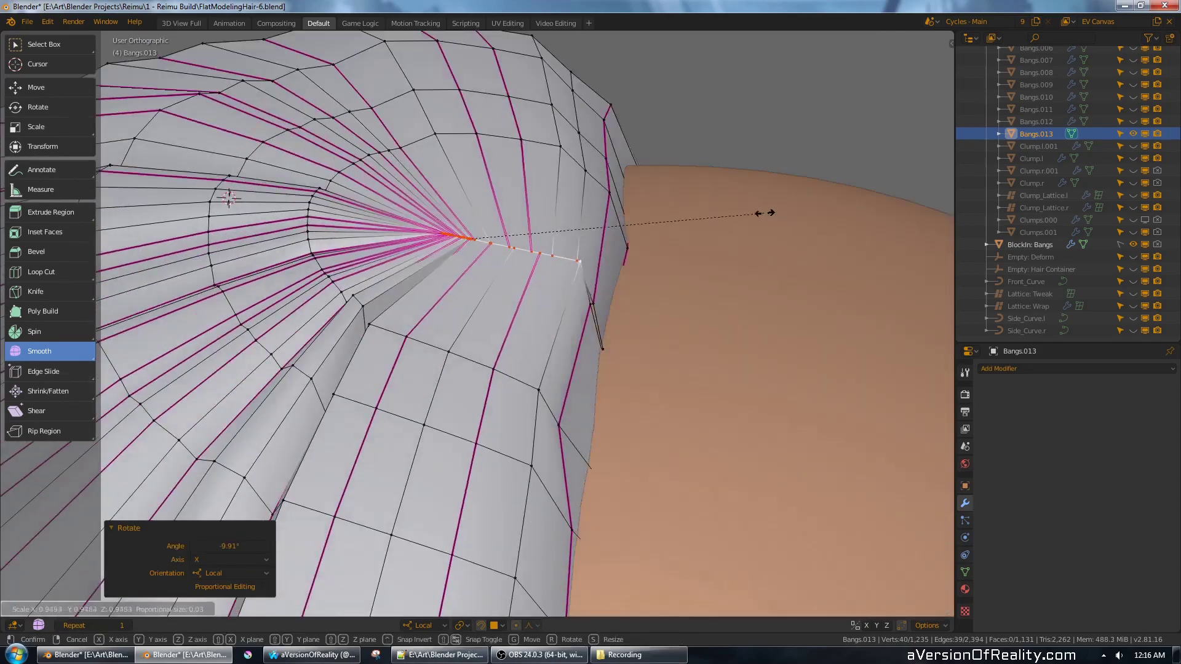
click(765, 211)
- Return to object mode and add a Subdivision modifier to Bangs.013
key(a)
key(Tab)
middle_drag(558, 238, 615, 258)
click(1042, 368)
click(981, 542)
scroll(636, 301, down, 8)
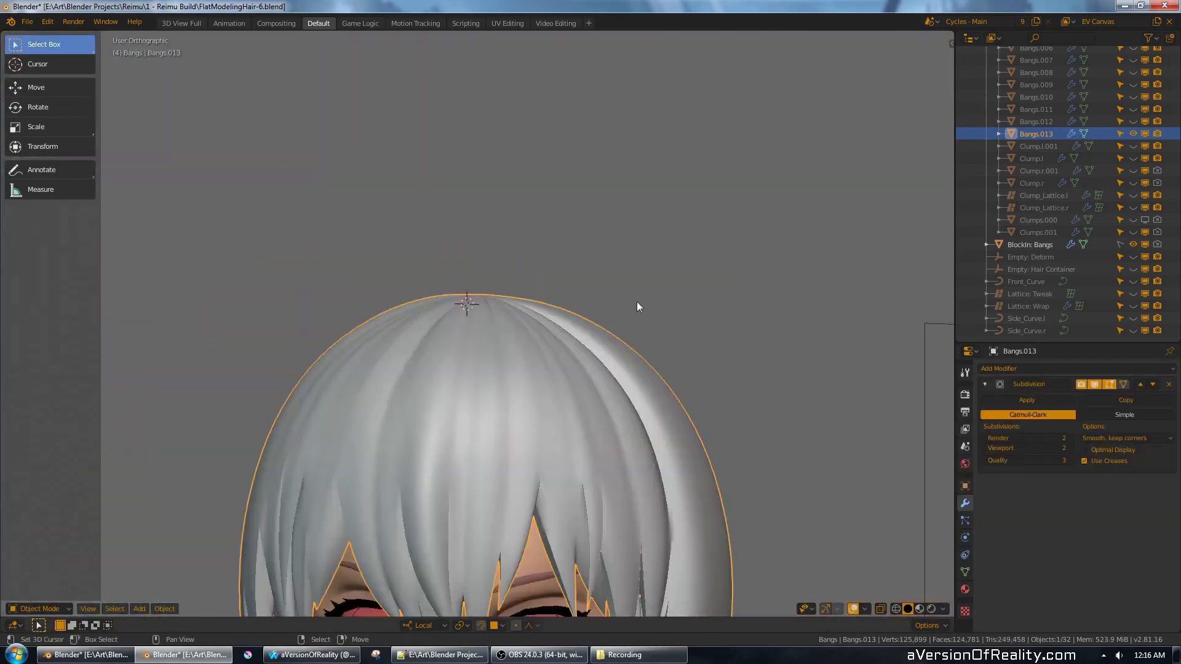
- Show the subdivision on the edit cage and lower the parting's edge loop with proportional editing, moving it about -0.003 along local Y
key(Tab)
key(o)
scroll(637, 301, up, 6)
alt+right_click(517, 259)
middle_drag(597, 341, 554, 301)
click(1123, 384)
key(g)
click(633, 129)
key(g)
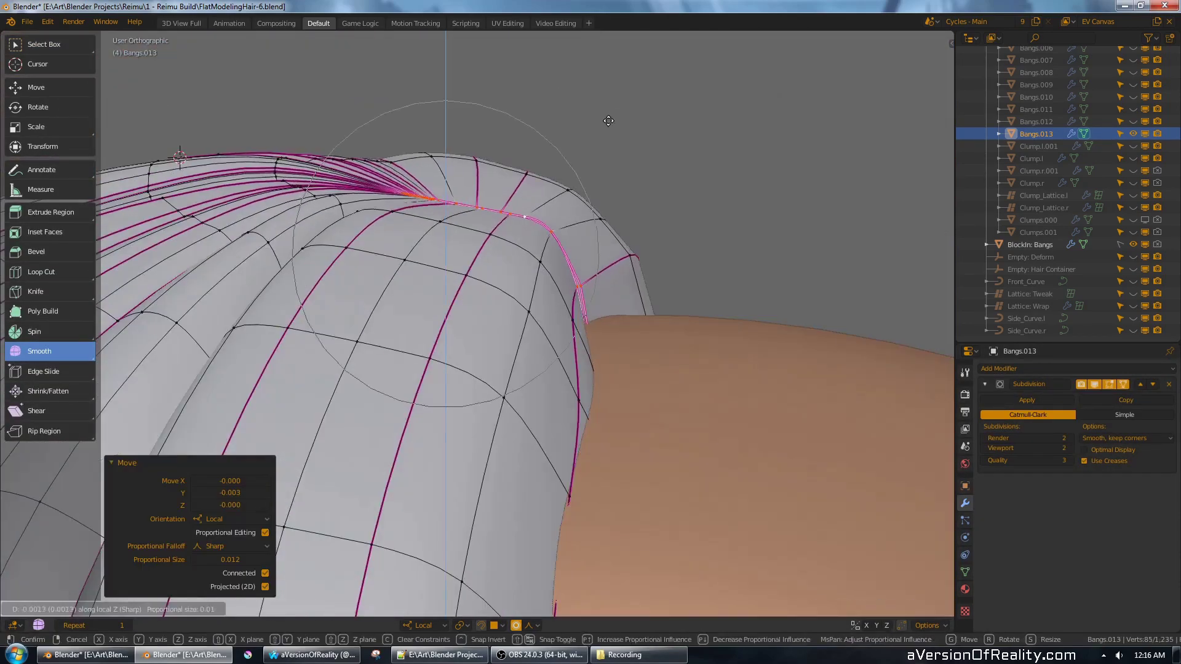
click(609, 119)
- Add a loop cut next to the parting and return to object mode in front view
key(ctrl+r)
click(578, 256)
key(Tab)
scroll(653, 222, down, 10)
key(KP_1)
scroll(654, 226, down, 2)
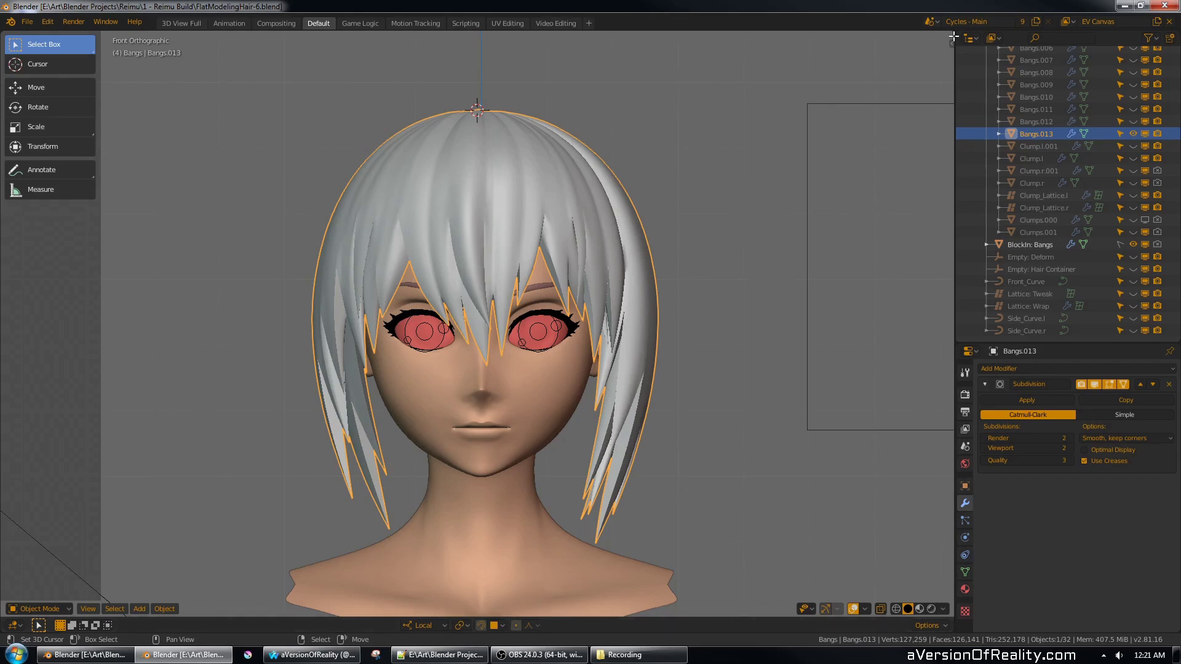
- Split the 3D viewport and turn the new area into a Shader Editor
drag(953, 37, 596, 58)
click(616, 625)
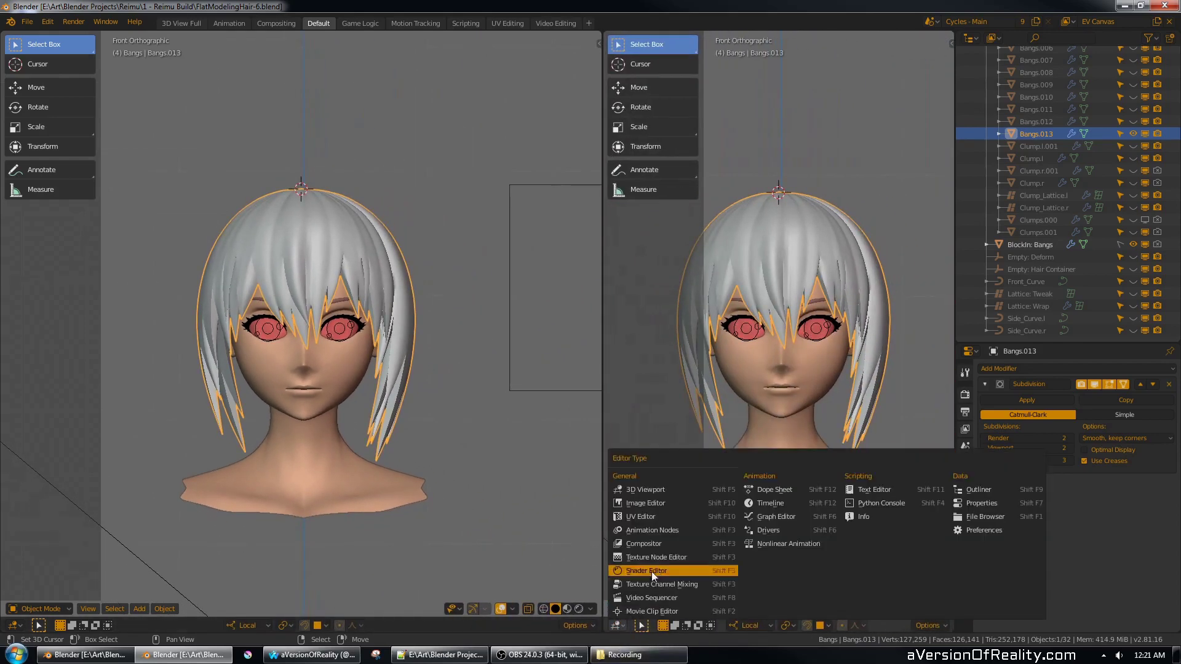
click(655, 571)
- Create a new material on Bangs.013 and switch the 3D viewport to rendered shading
click(965, 589)
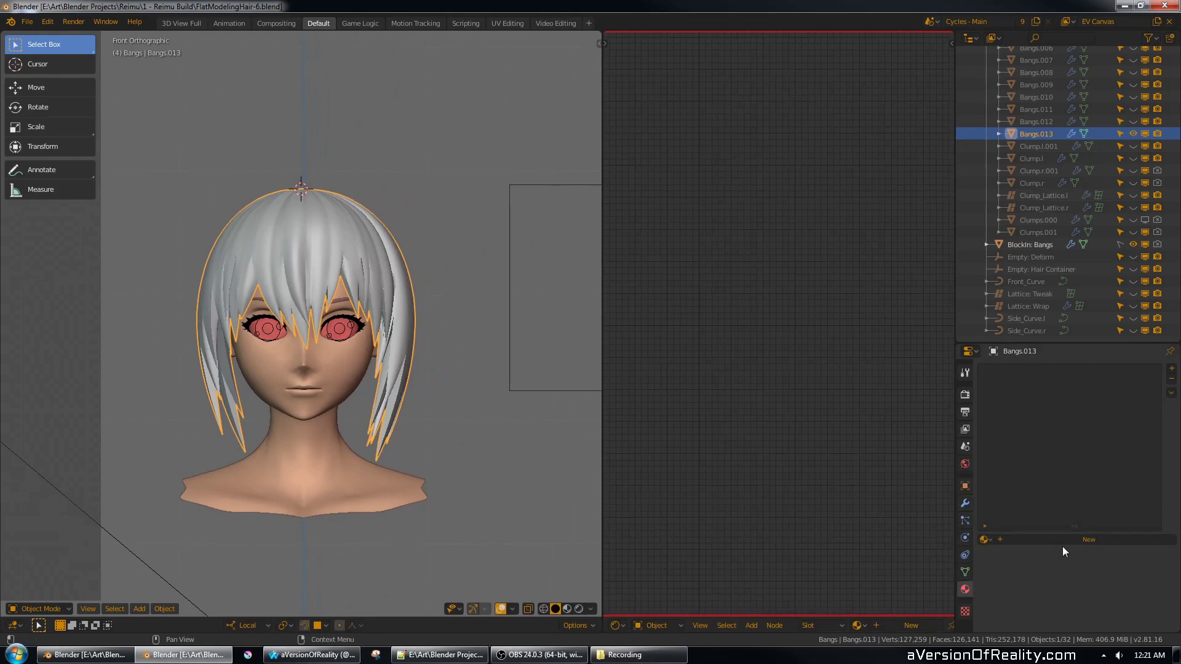
click(1088, 540)
click(414, 188)
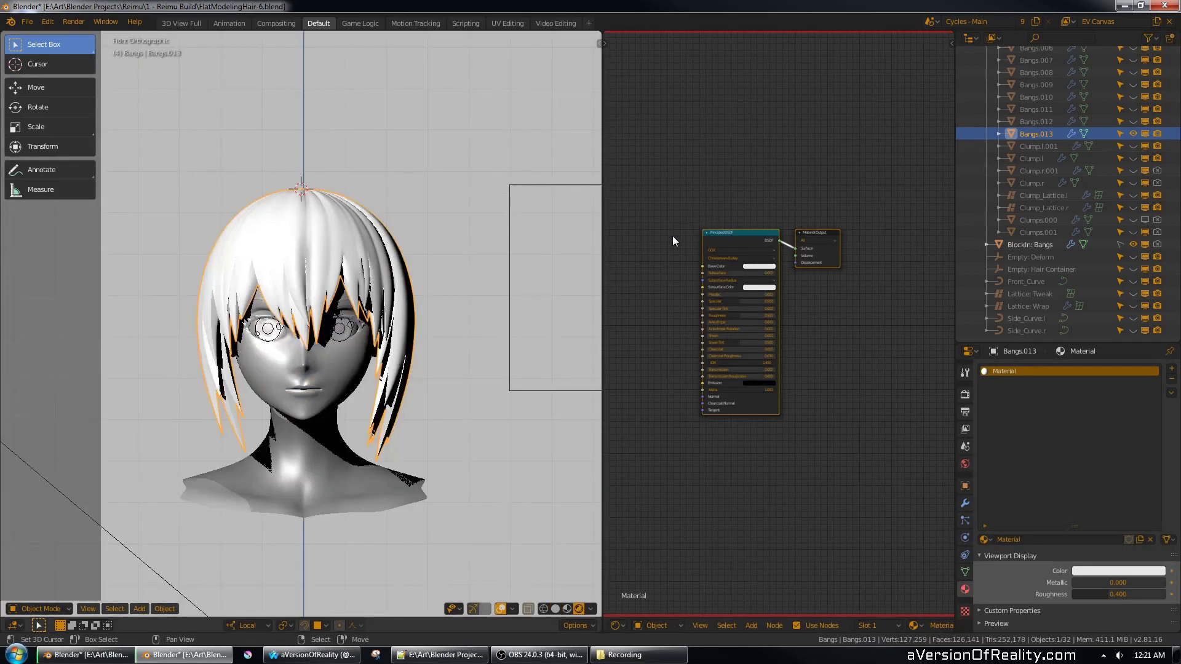
scroll(672, 236, up, 6)
key(shift+a)
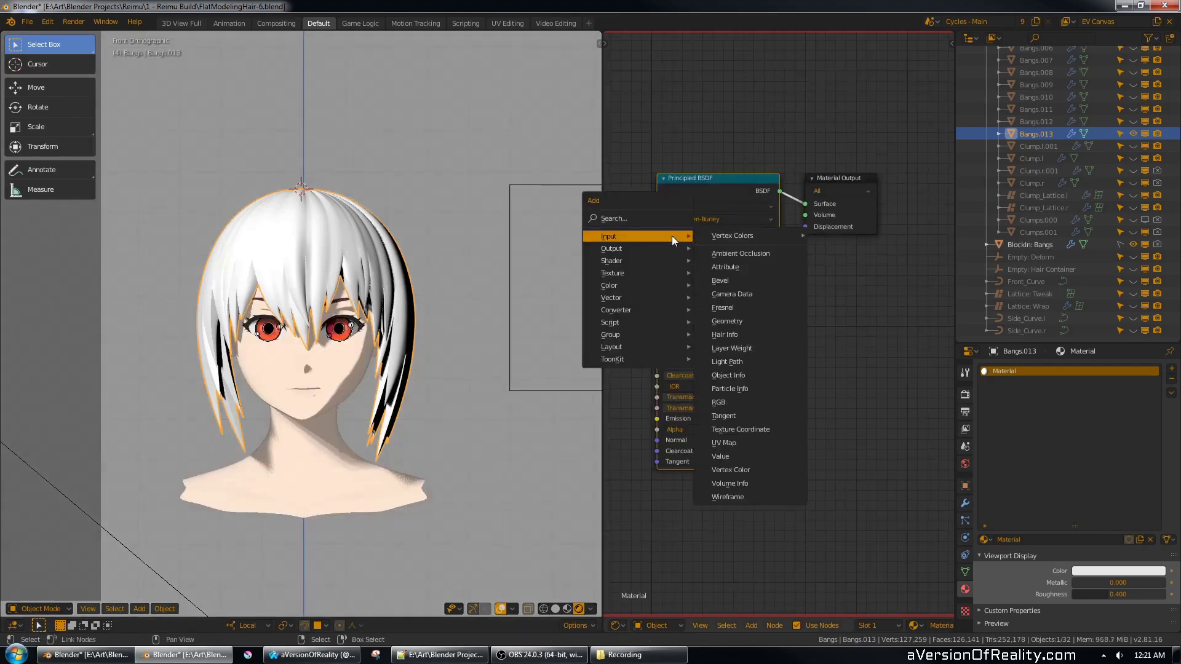
mouse_move(627, 259)
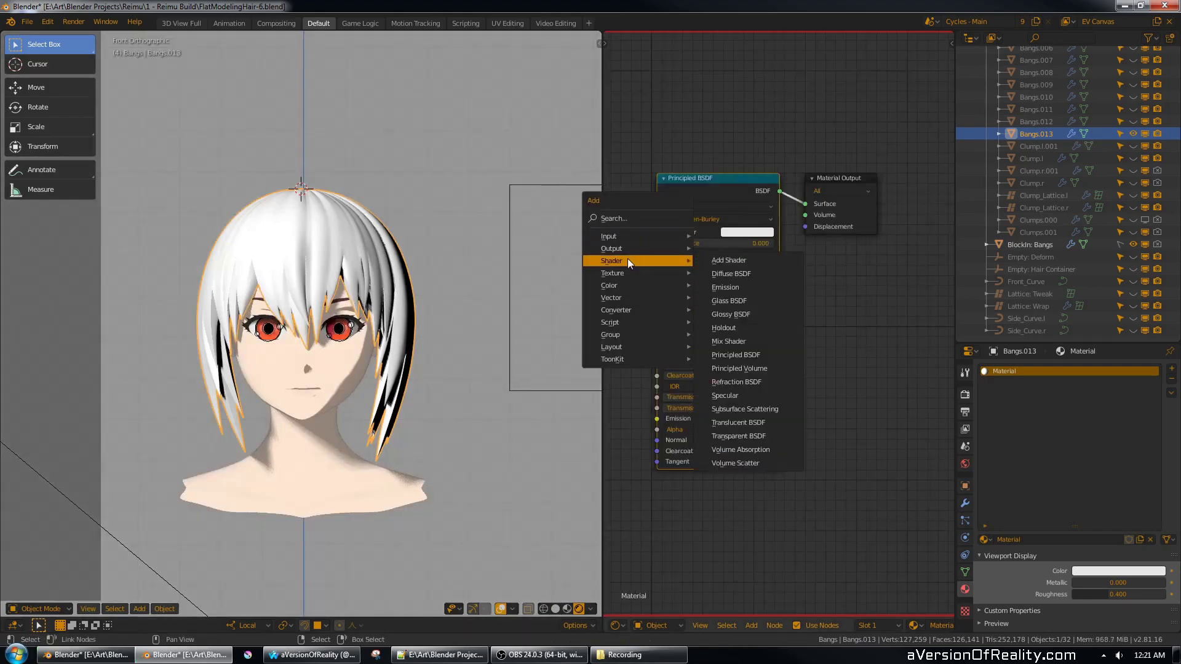
click(754, 277)
click(853, 291)
key(x)
- Replace the Principled BSDF with an Emission shader connected to the material output's Surface
click(725, 192)
key(x)
key(shift+a)
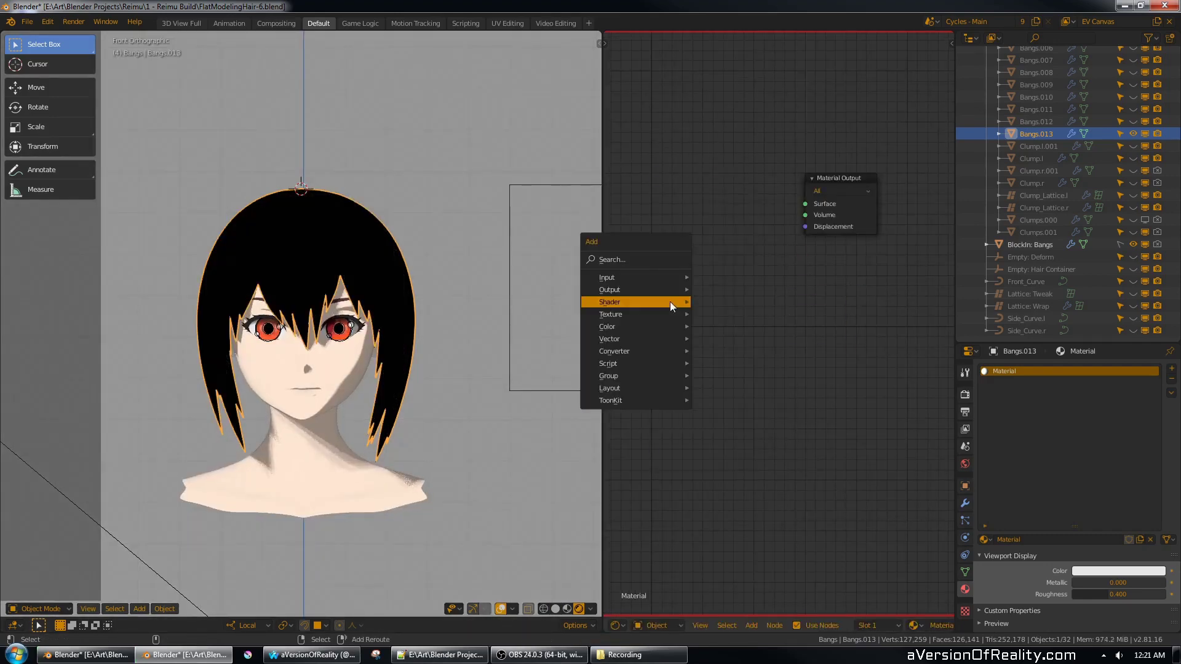
mouse_move(670, 301)
click(737, 330)
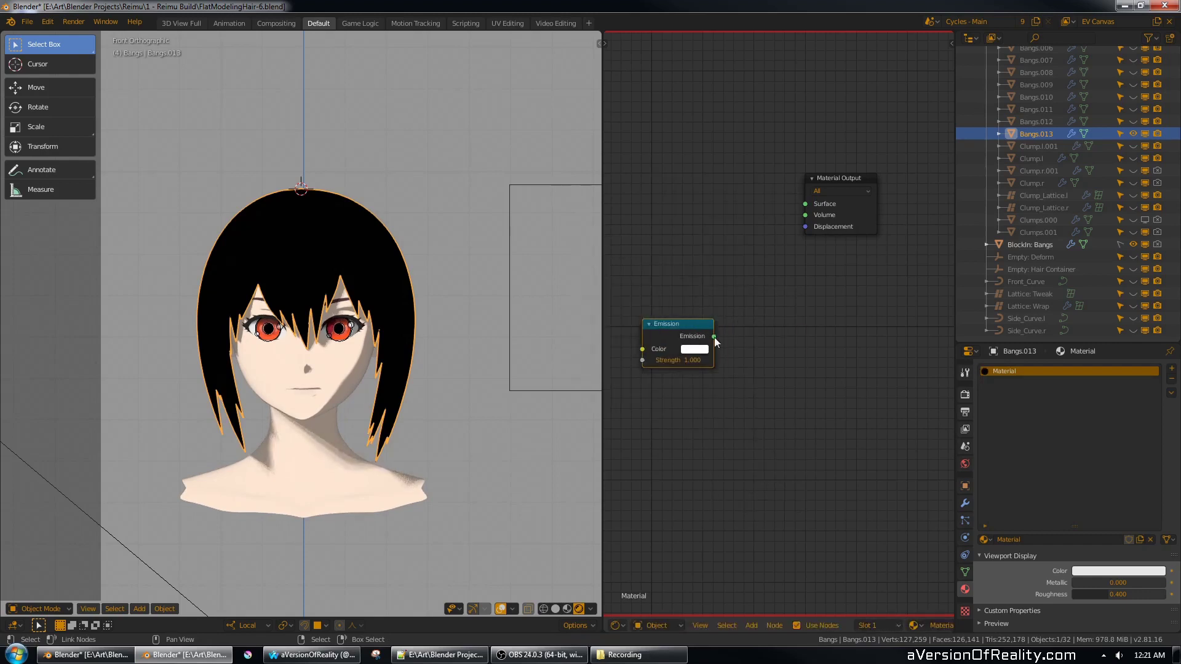
drag(802, 206, 804, 205)
- Add a Wave Texture and connect its Fac output to the Emission shader's Color
middle_drag(659, 393, 895, 381)
key(shift+a)
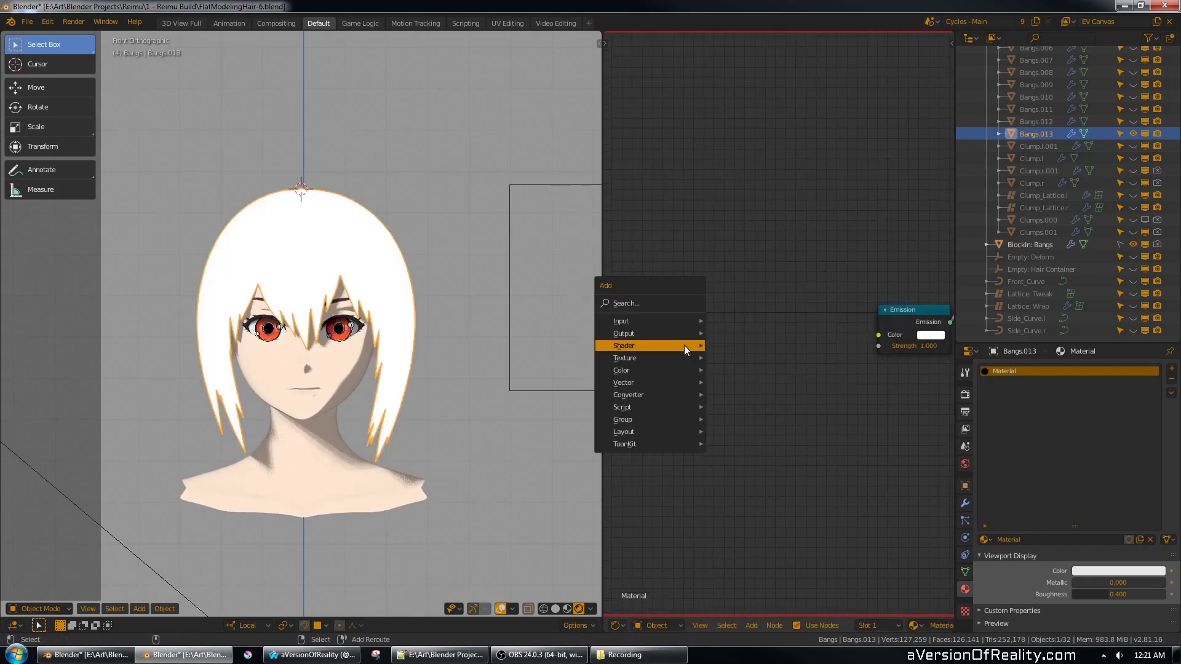
mouse_move(684, 345)
mouse_move(652, 358)
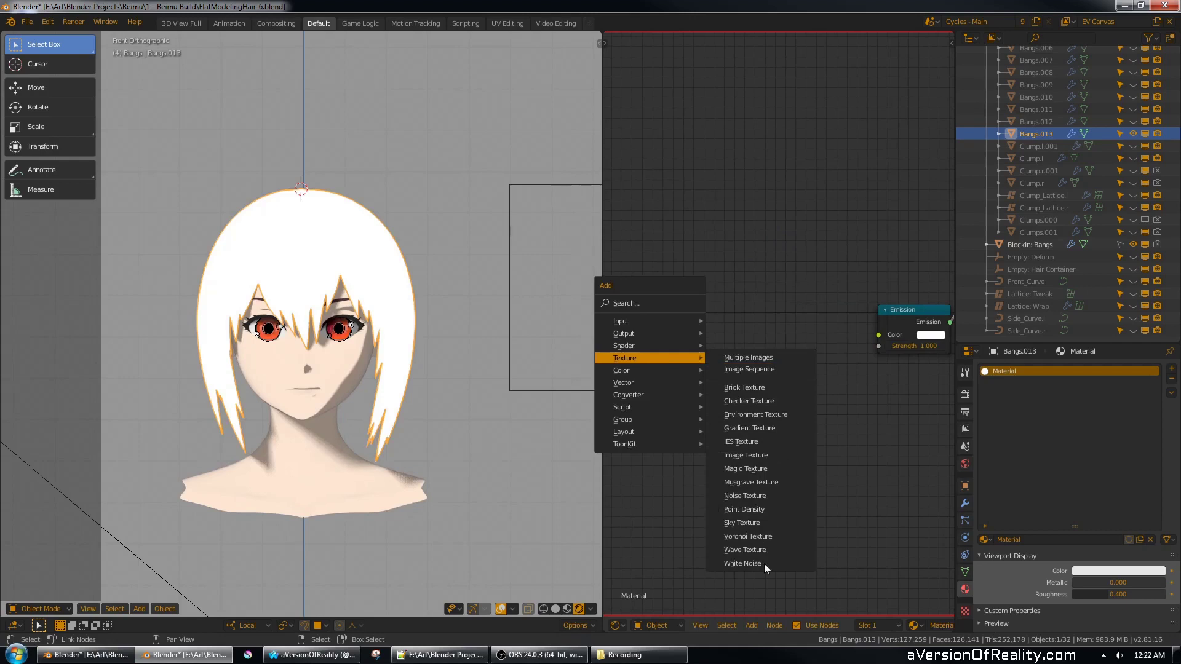
click(761, 548)
click(791, 316)
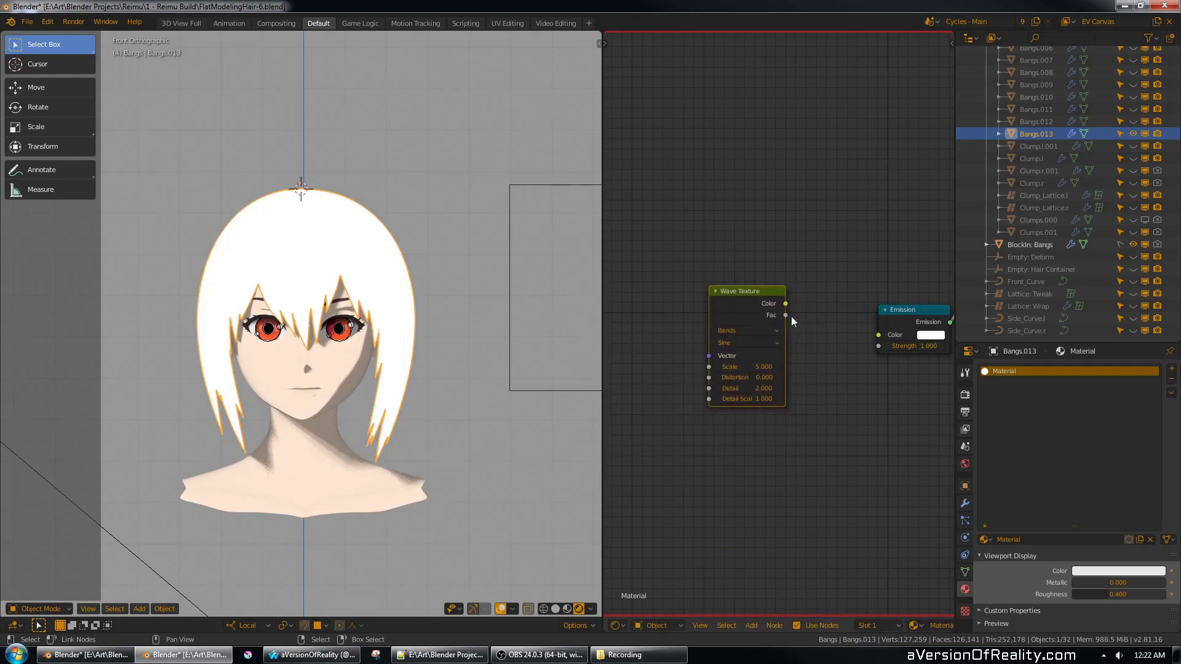
drag(872, 350, 878, 335)
- Add a Mapping node with a Z rotation of 45° and connect its Vector output to the Wave Texture's Vector input
middle_drag(706, 437, 845, 430)
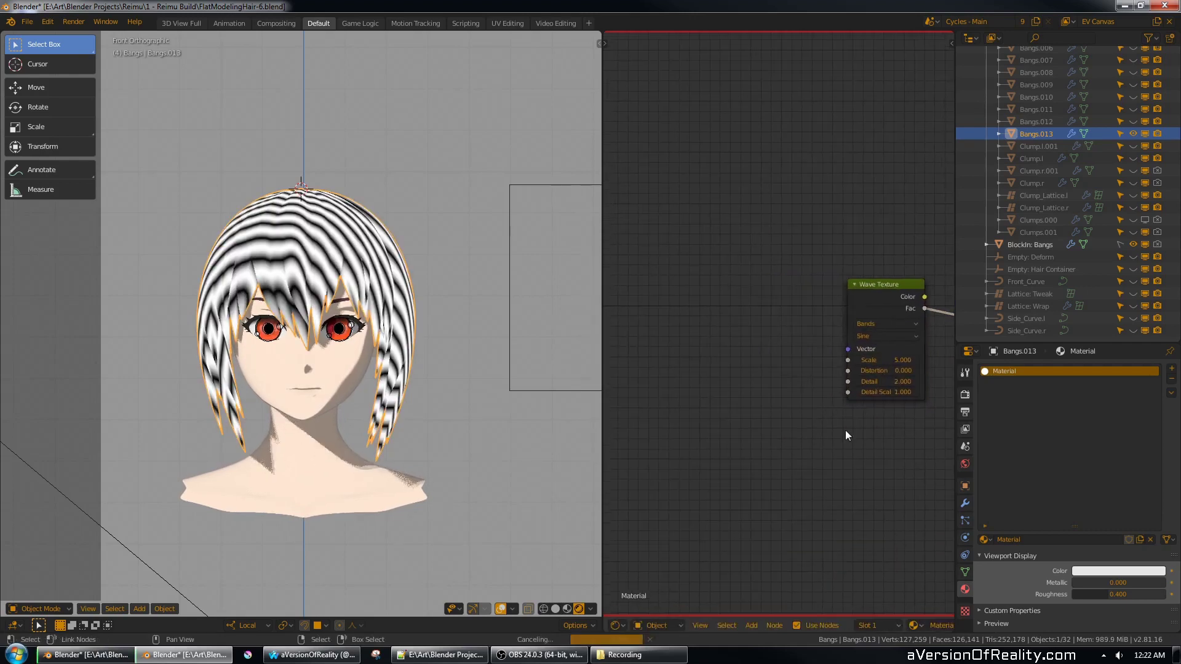
key(shift+a)
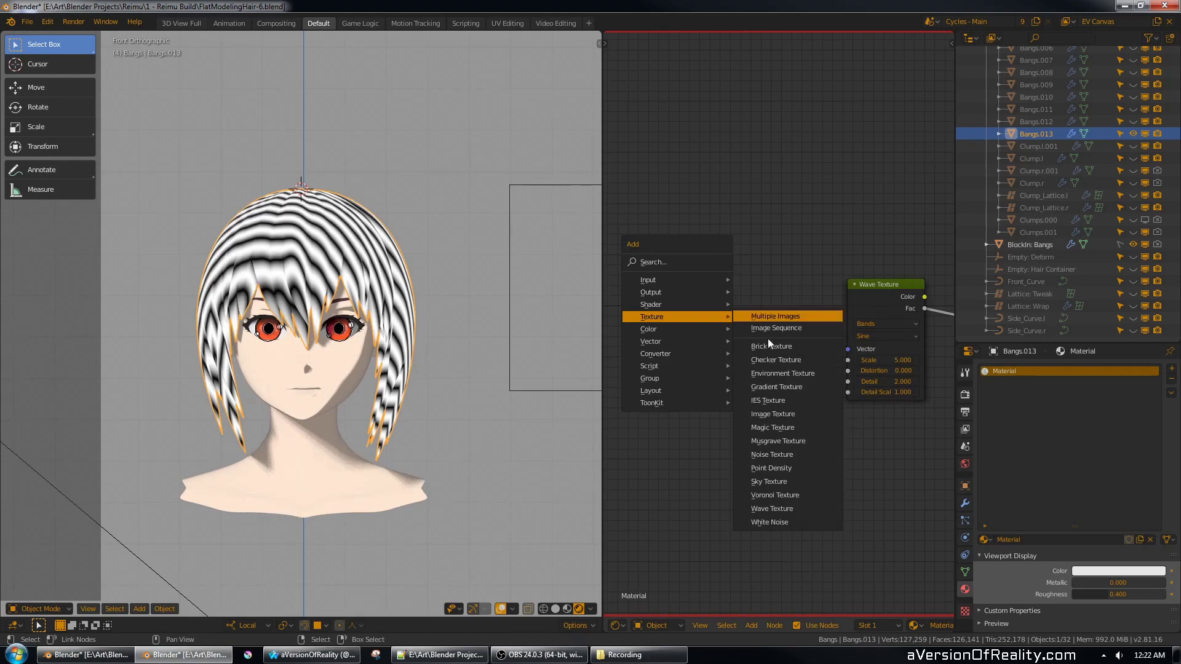
mouse_move(678, 342)
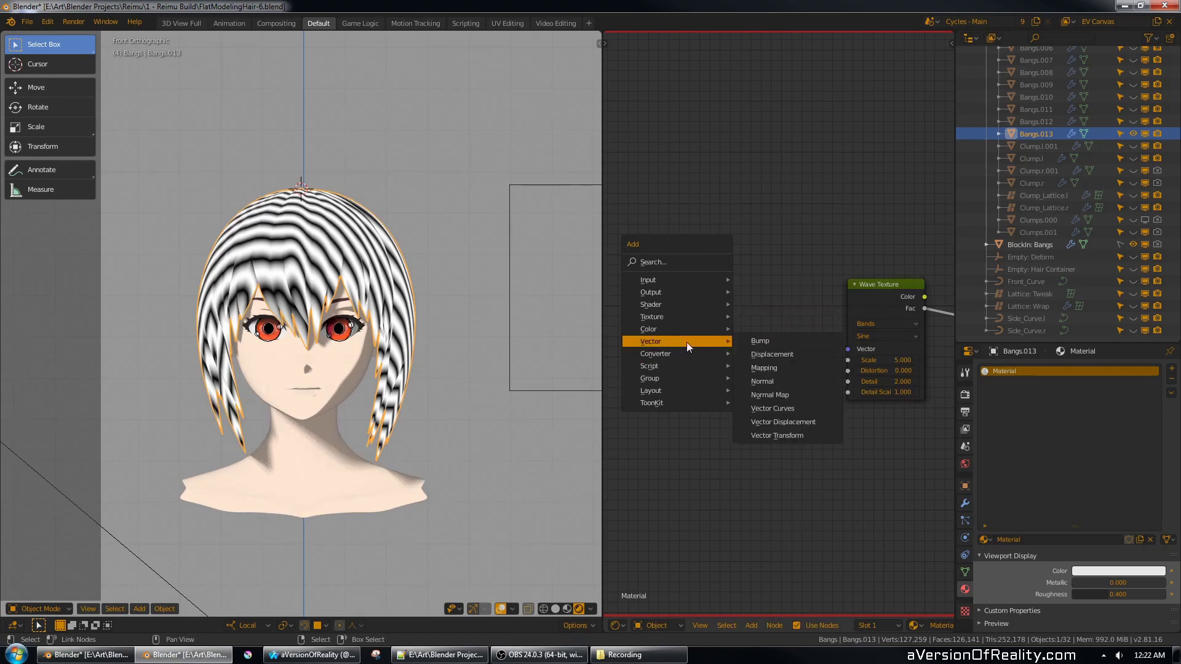
click(769, 371)
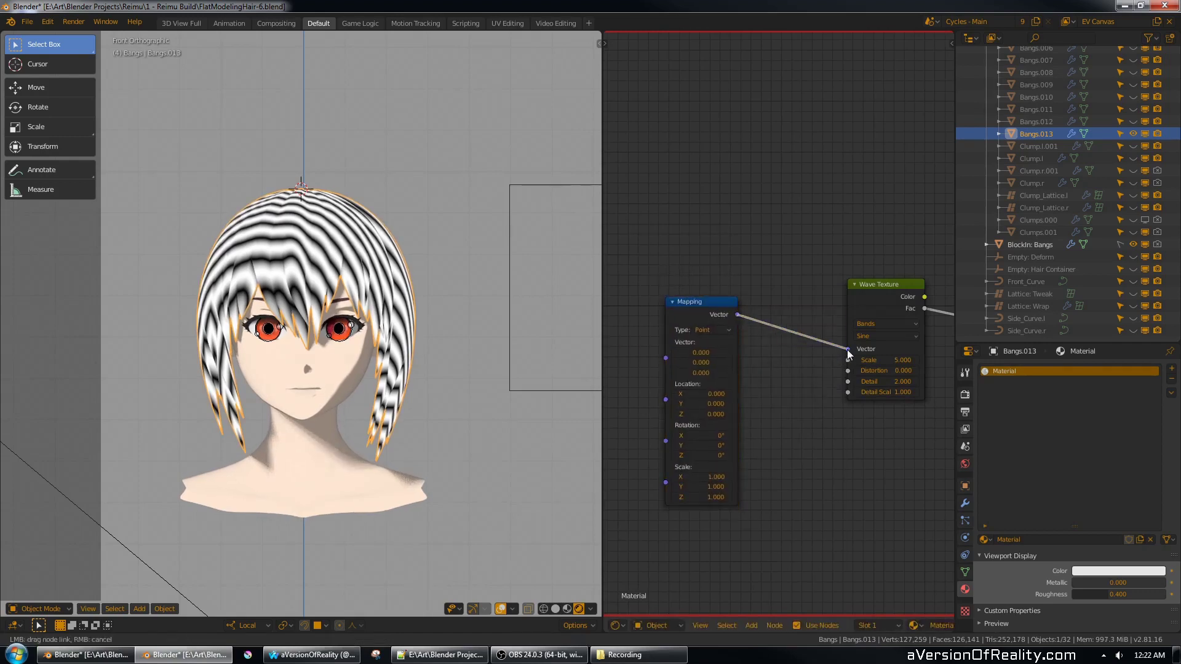
drag(847, 355, 849, 348)
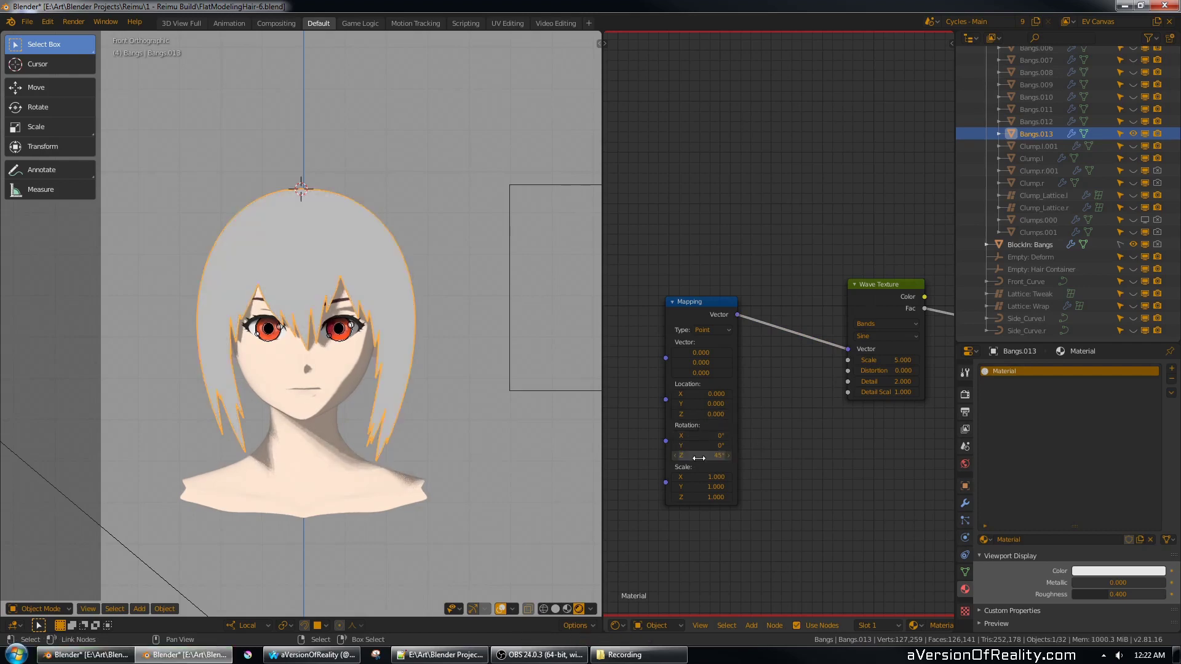
- Add a Texture Coordinate node and connect its UV output to the Mapping node's Vector input
middle_drag(703, 226, 814, 228)
key(shift+a)
mouse_move(664, 196)
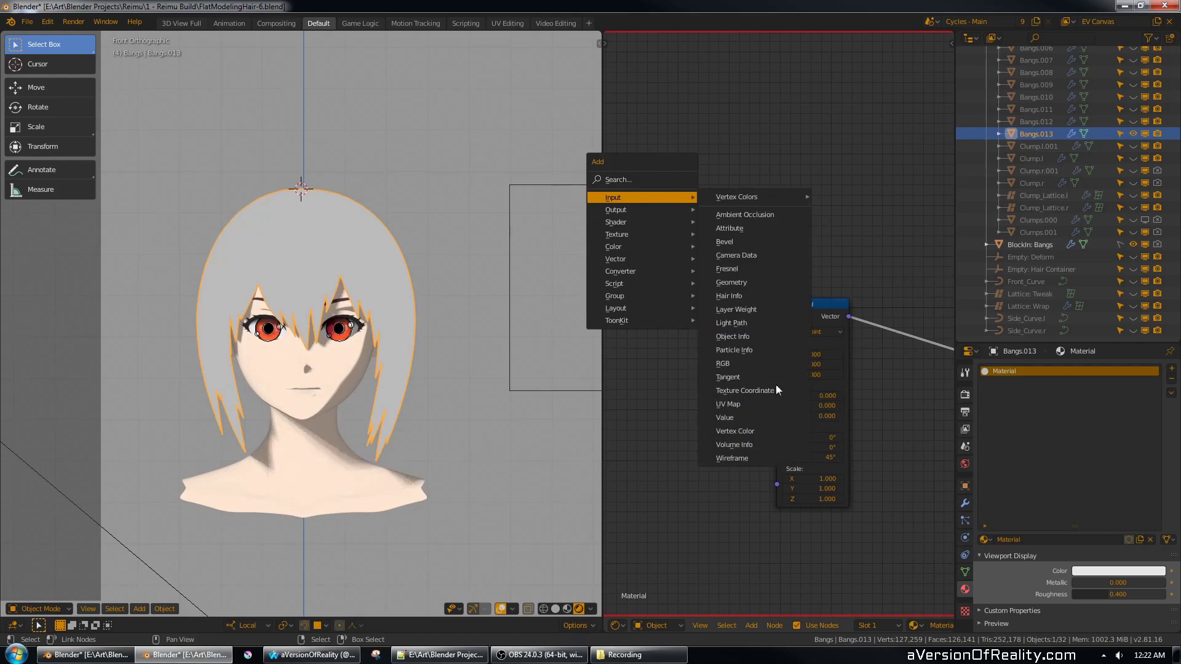
click(773, 390)
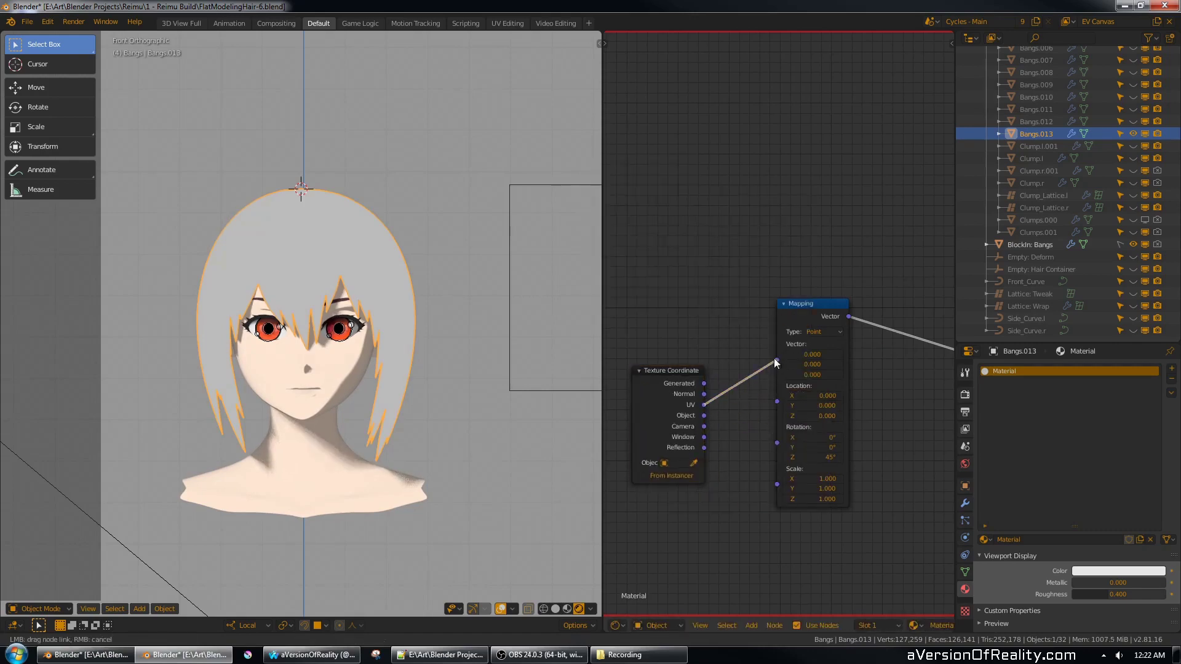
drag(775, 363, 777, 360)
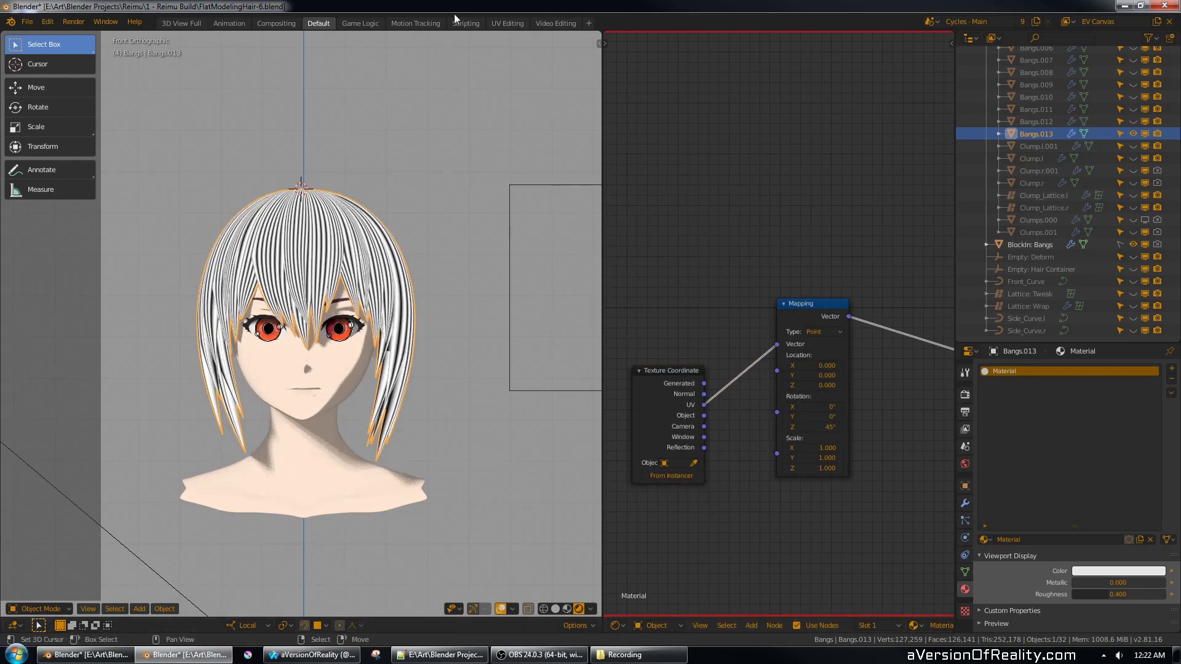
- Examine how the UV-mapped wave stripes flow along the bangs and side clumps from several angles
middle_drag(474, 228, 400, 251)
middle_drag(419, 321, 572, 313)
shift+middle_drag(355, 246, 415, 289)
scroll(426, 279, up, 1)
shift+middle_drag(488, 312, 440, 284)
scroll(437, 381, up, 3)
scroll(505, 323, down, 1)
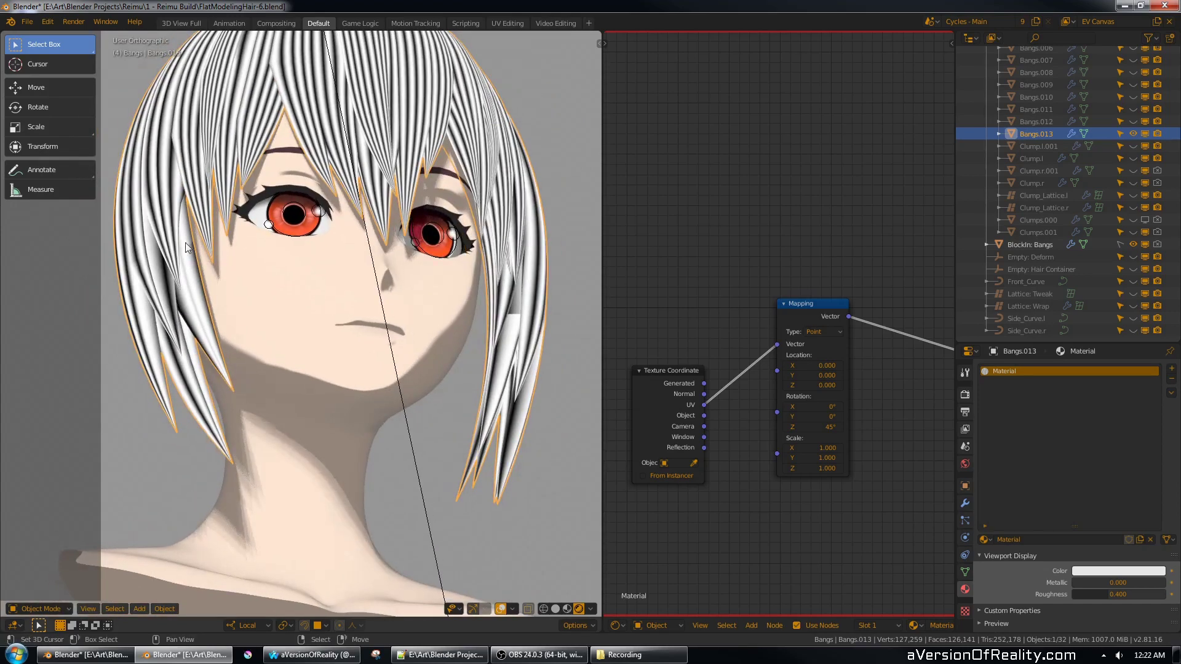
middle_drag(186, 247, 308, 261)
scroll(369, 203, down, 2)
shift+middle_drag(440, 140, 404, 265)
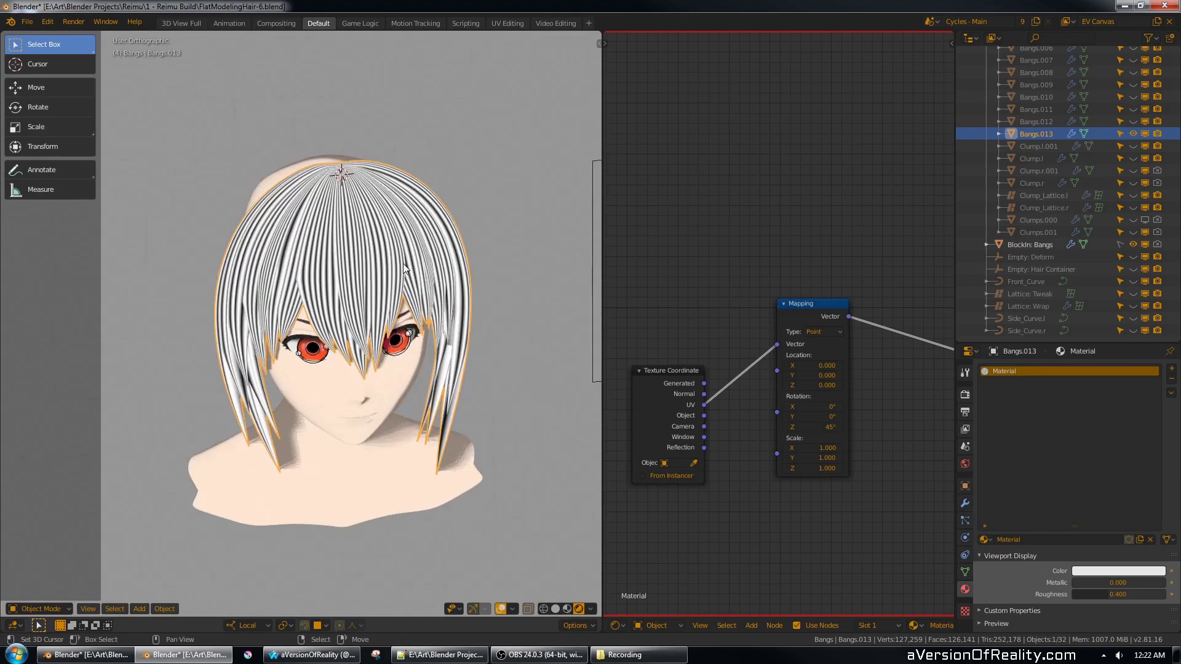
key(KP_1)
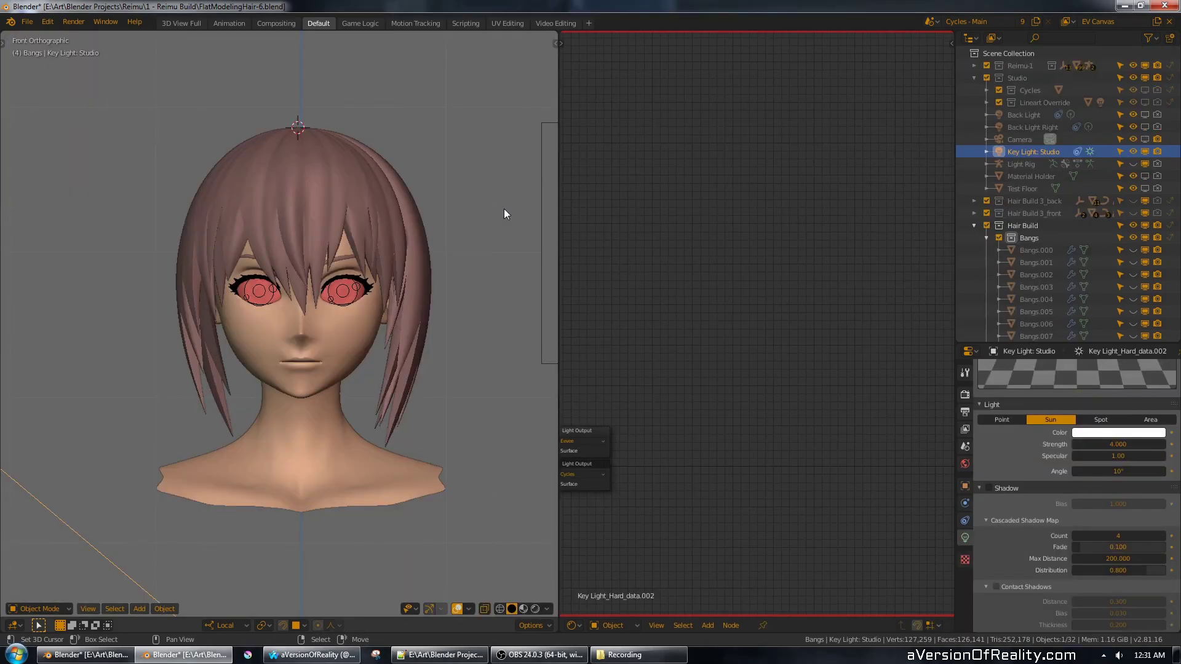
- Widen the 3D viewport and switch it to rendered shading
key(z)
click(565, 209)
drag(558, 192, 704, 192)
key(z)
click(566, 126)
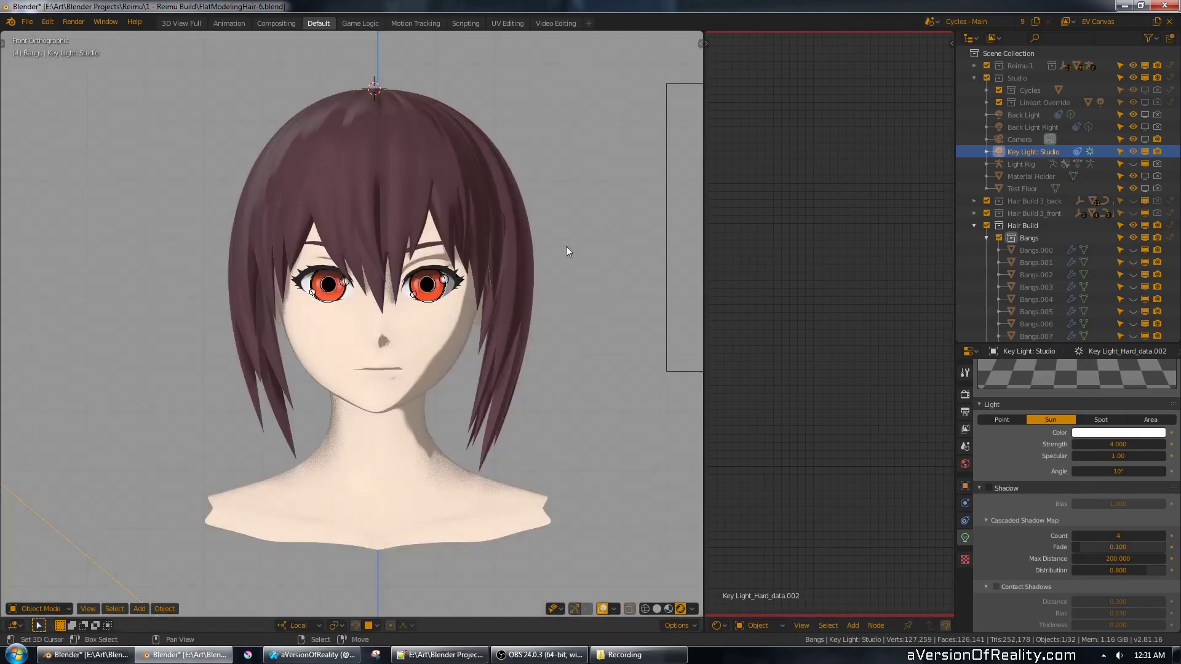
- Hide the viewport overlays and set EV: Rim Light Blend to 0 on the hair's Shader Group Shell node
right_click(505, 245)
scroll(506, 244, down, 1)
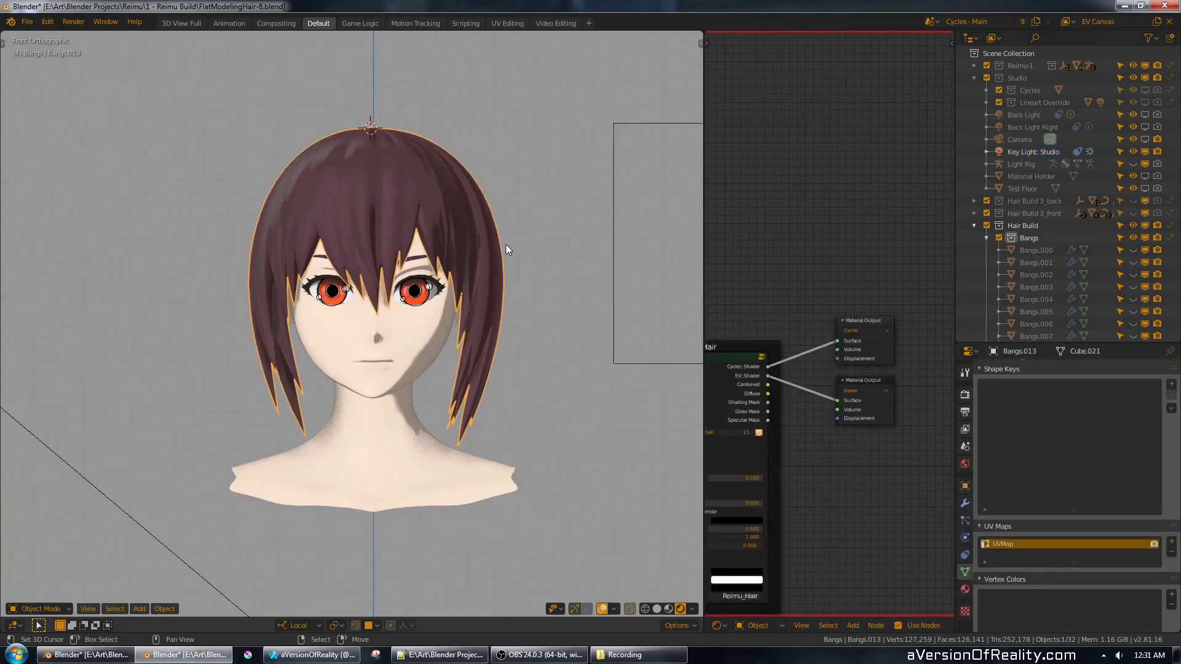
middle_drag(518, 257, 558, 261)
click(601, 608)
middle_drag(815, 413, 889, 290)
scroll(889, 289, up, 2)
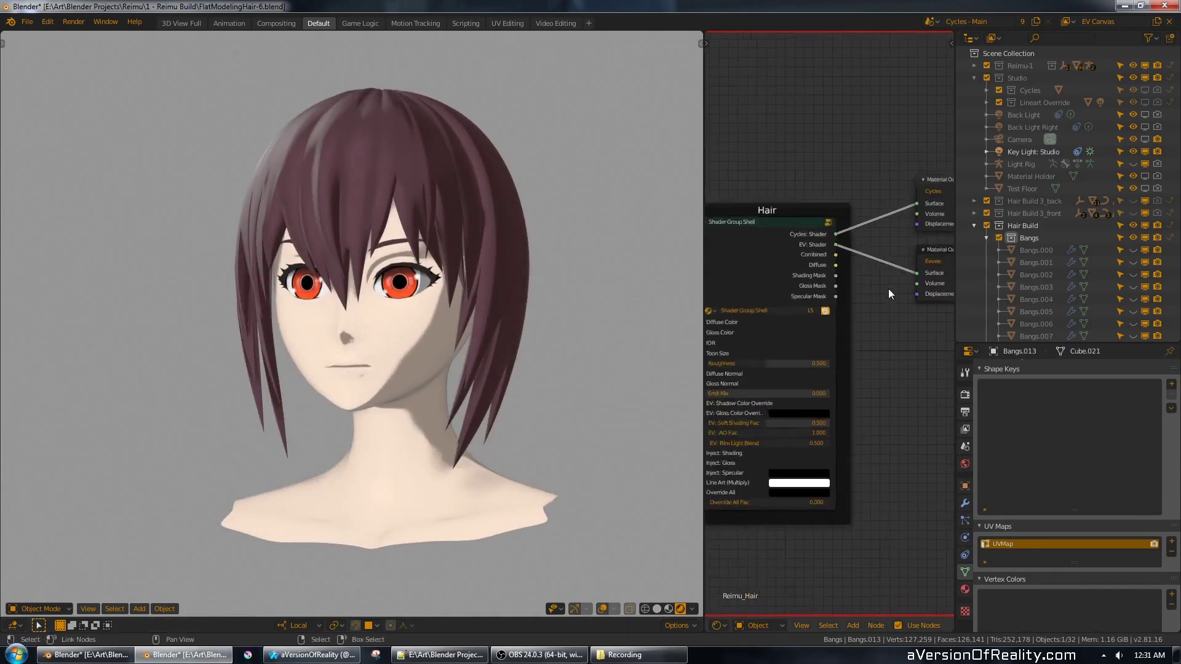
middle_drag(855, 355, 924, 309)
drag(881, 407, 794, 407)
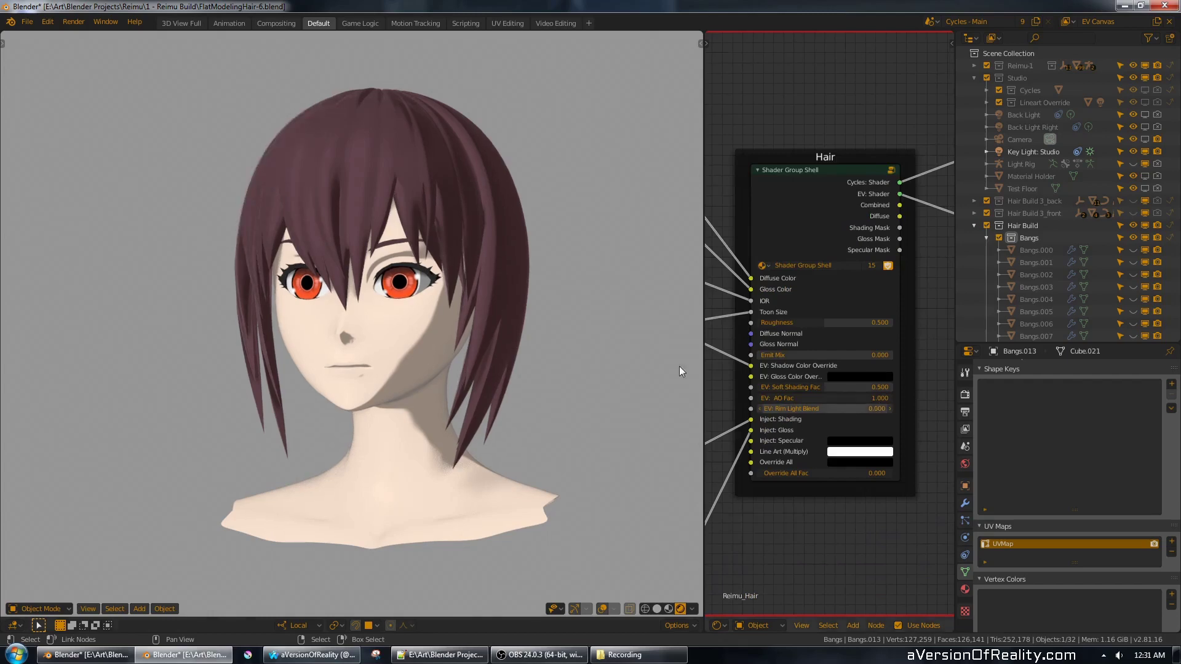
- Try rotating Key Light: Studio about the global Z axis to preview the shading on the hair
middle_drag(679, 366, 478, 199)
scroll(464, 215, up, 1)
click(1032, 154)
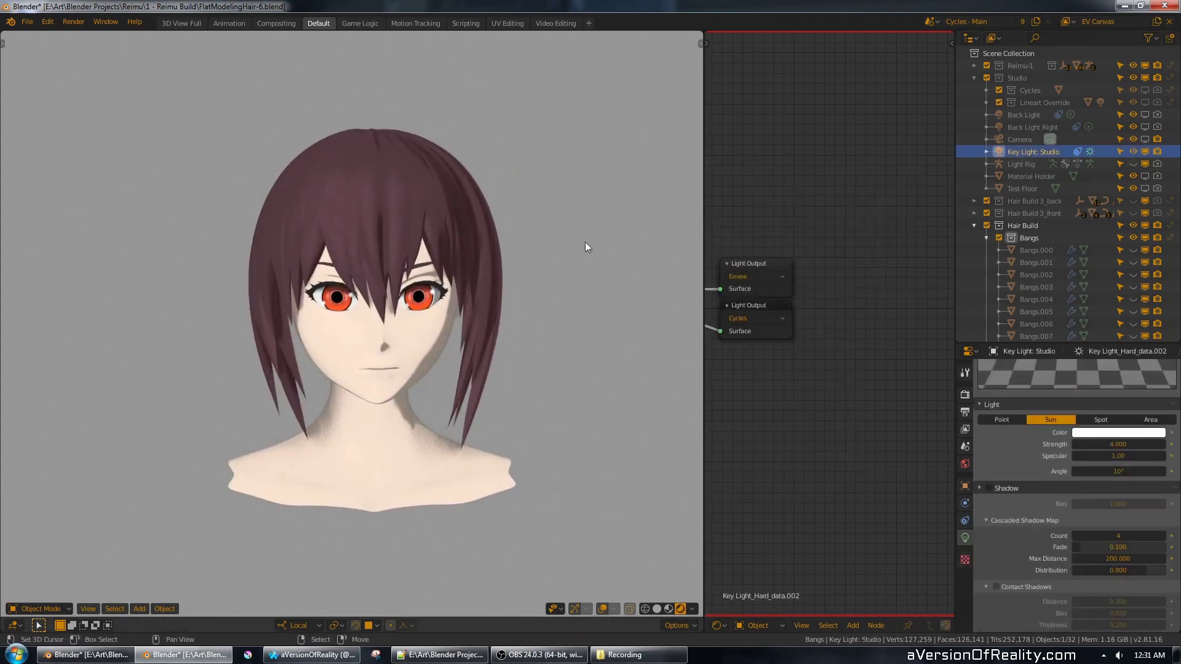
key(r)
key(z)
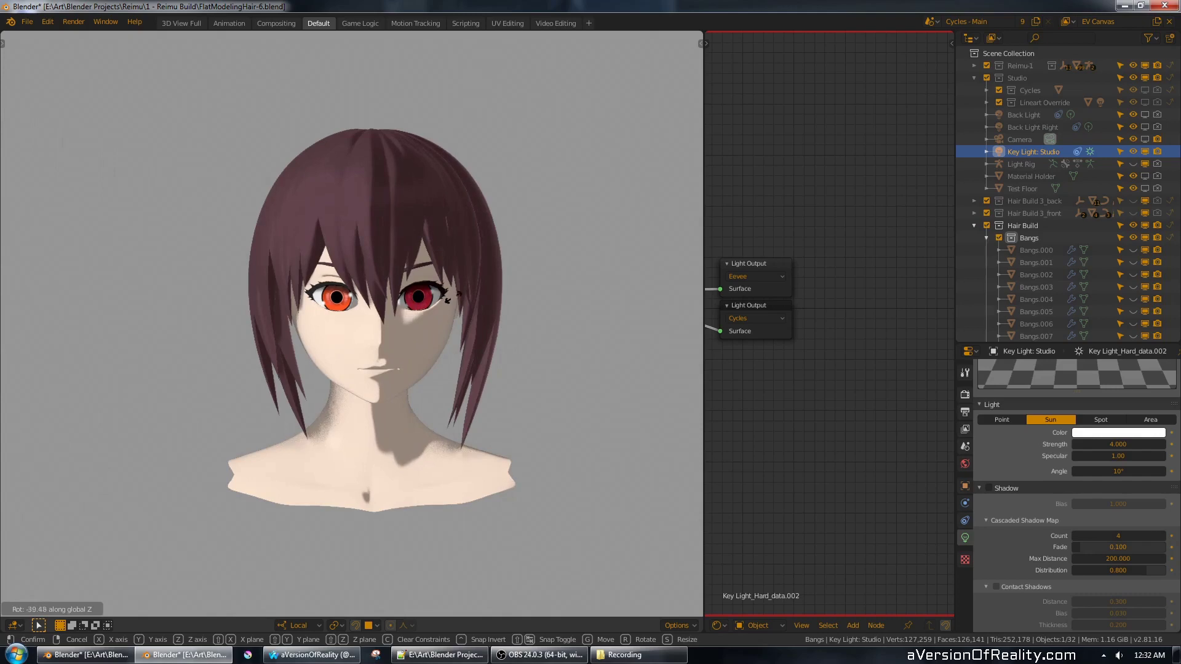
right_click(453, 164)
- Turn the viewport overlays back on, return to the front view and deselect the hair
middle_drag(429, 193, 474, 256)
click(453, 220)
middle_drag(553, 237, 460, 165)
click(606, 610)
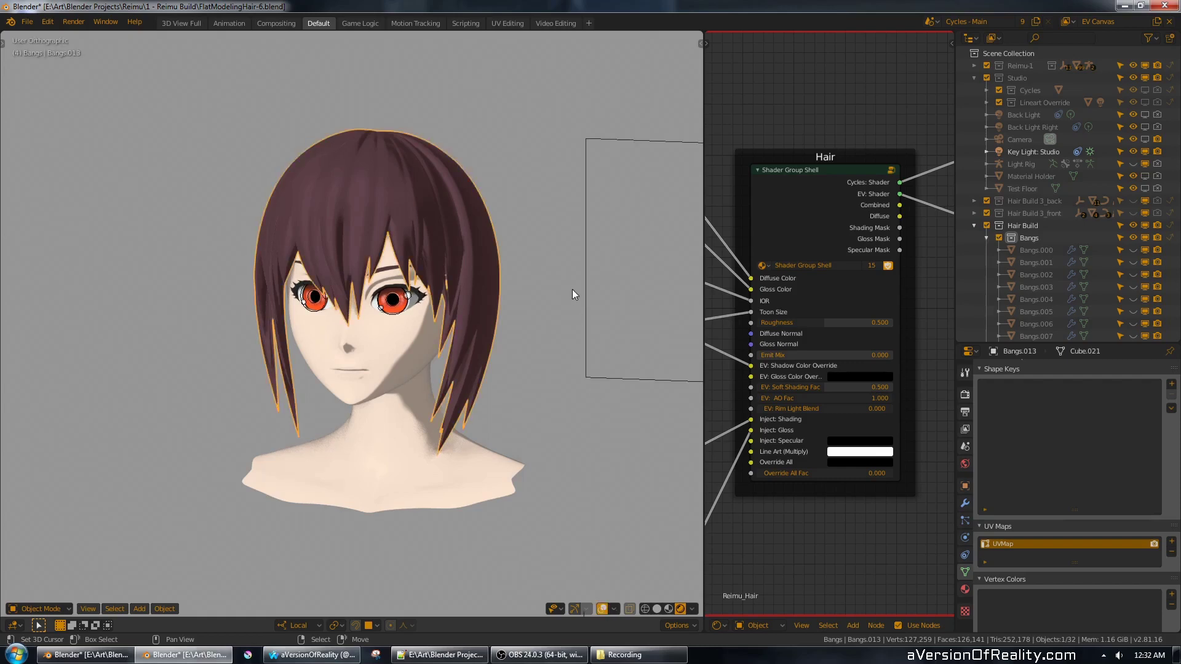
key(KP_1)
shift+middle_drag(441, 150, 407, 166)
key(alt+a)
shift+middle_drag(491, 178, 500, 165)
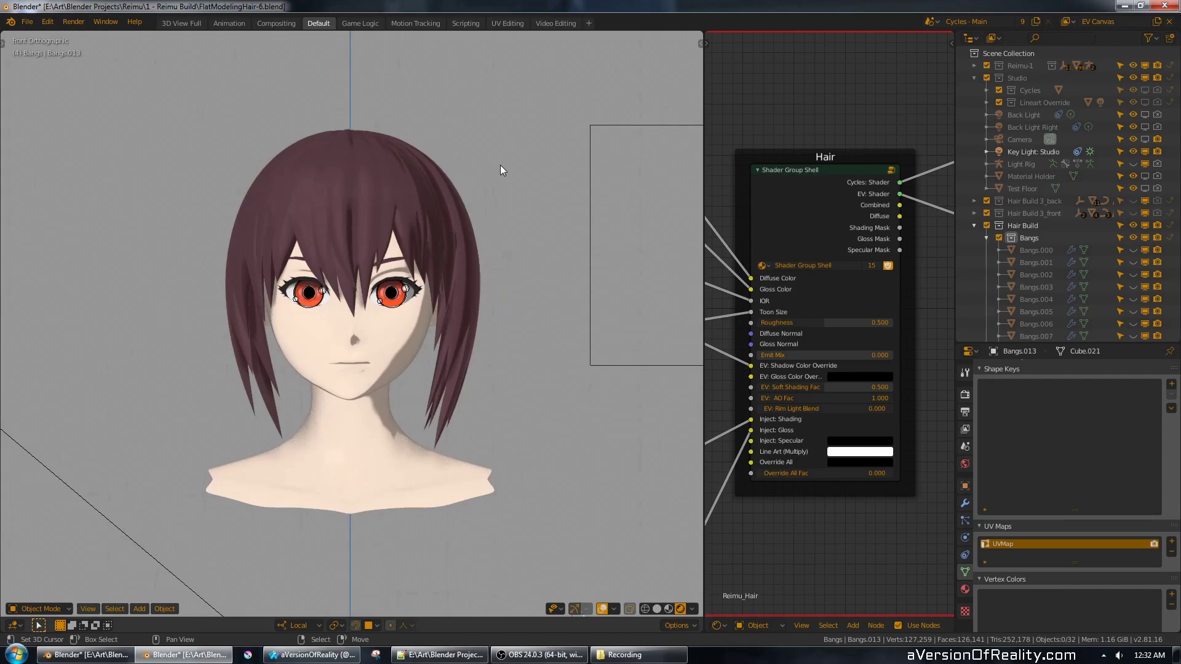
key(ctrl+z)
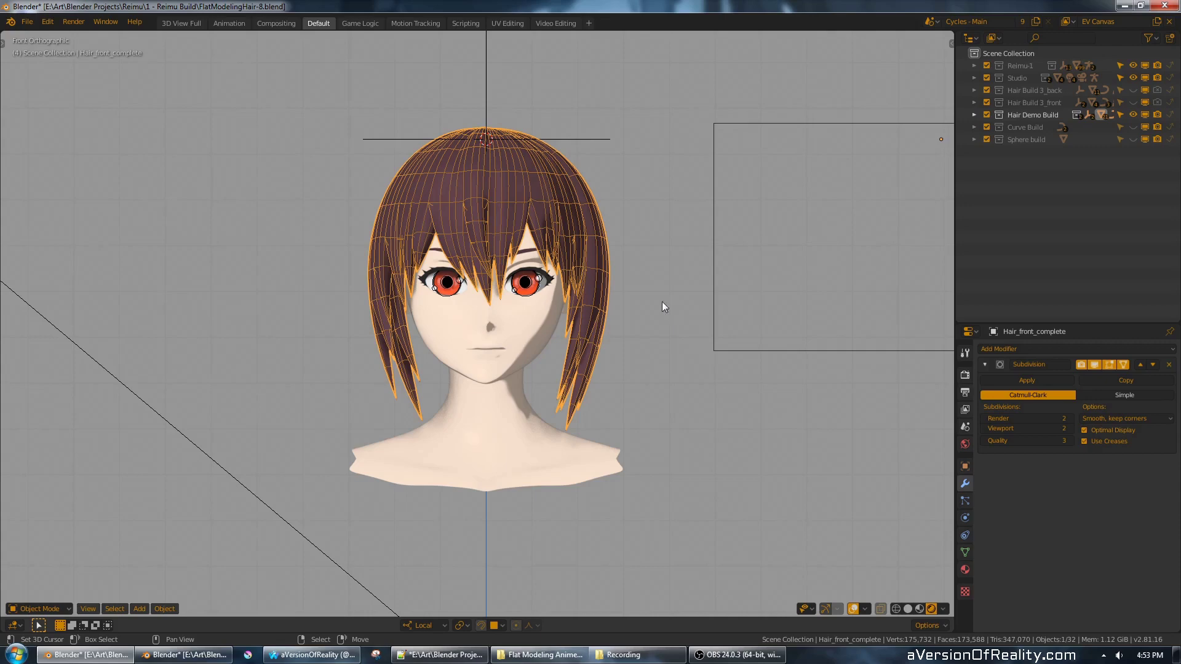
- Hide the Hair Demo Build collection and show the Hair Build 3_front and Hair Build 3_back collections
middle_drag(655, 204, 652, 204)
shift+middle_drag(713, 200, 689, 218)
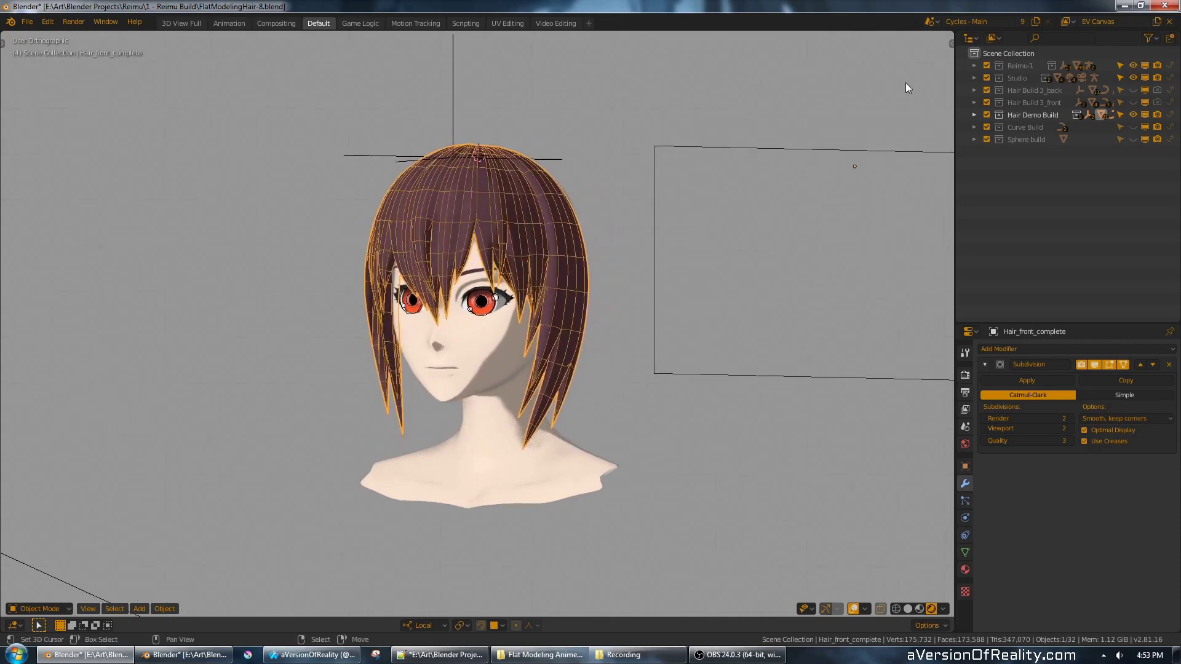
click(1134, 114)
click(1134, 102)
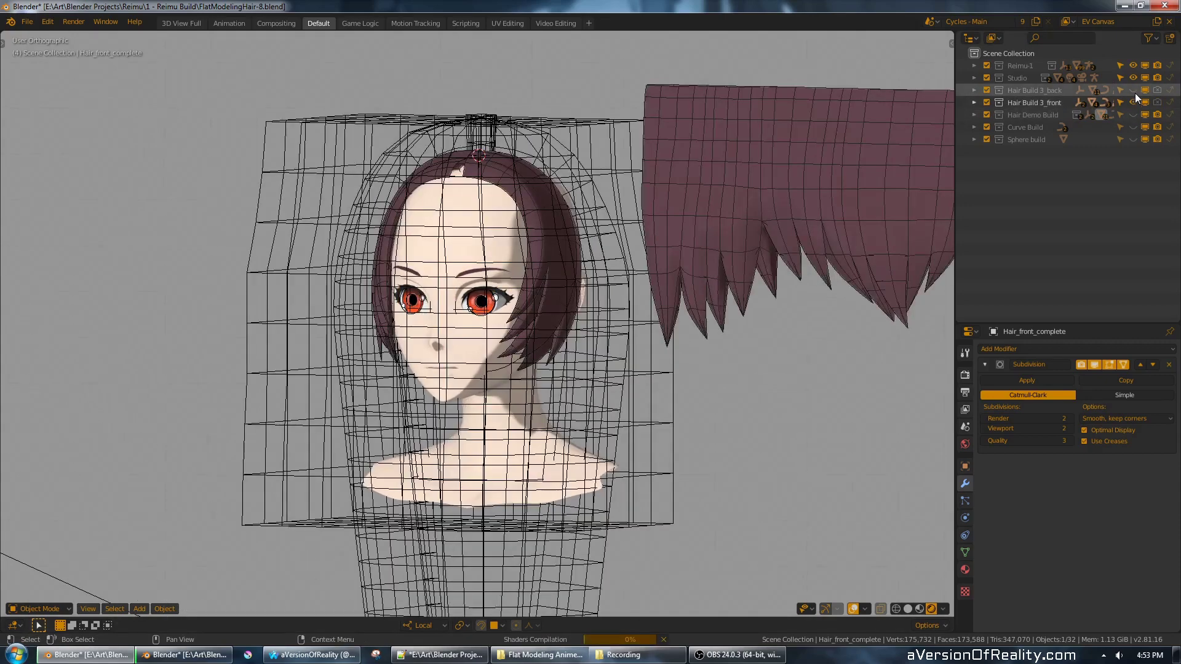
click(1134, 90)
- Enable the viewport display of the Wrap modifier on the flat bangs and the Lattice_wrap modifier on the flat back hair
scroll(641, 286, down, 3)
right_click(748, 253)
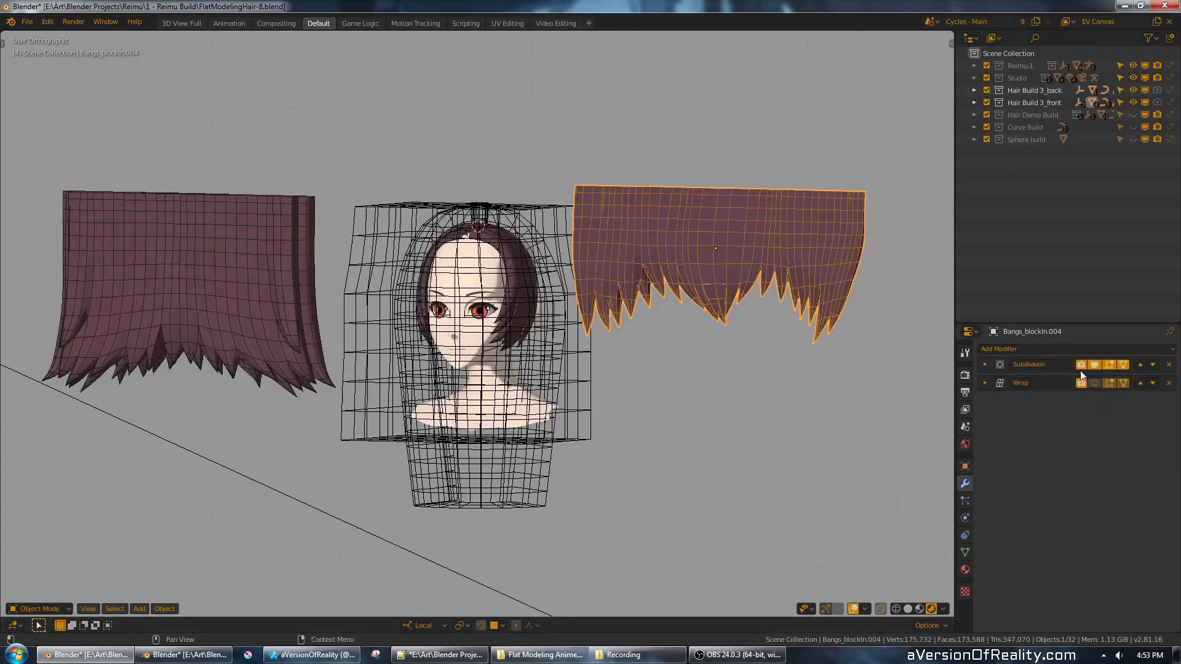
click(1095, 383)
right_click(284, 278)
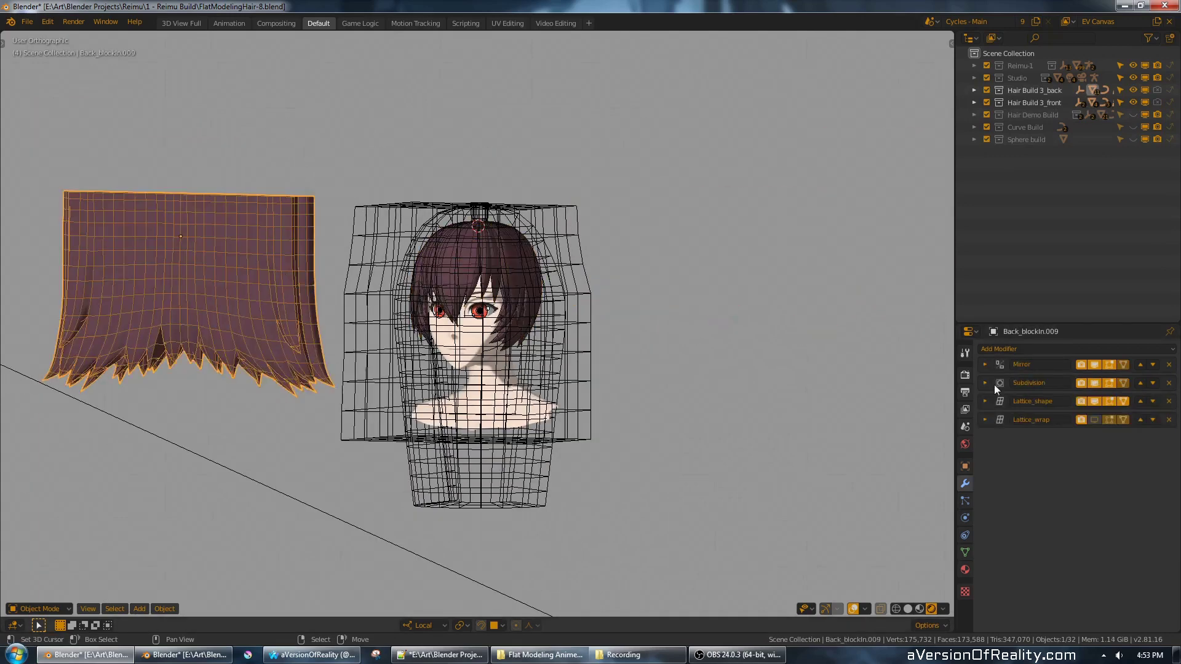
click(1094, 420)
- Hide the lattice cages surrounding the head, including Lattice_wrap_bangs
scroll(724, 268, up, 3)
middle_drag(711, 201, 477, 235)
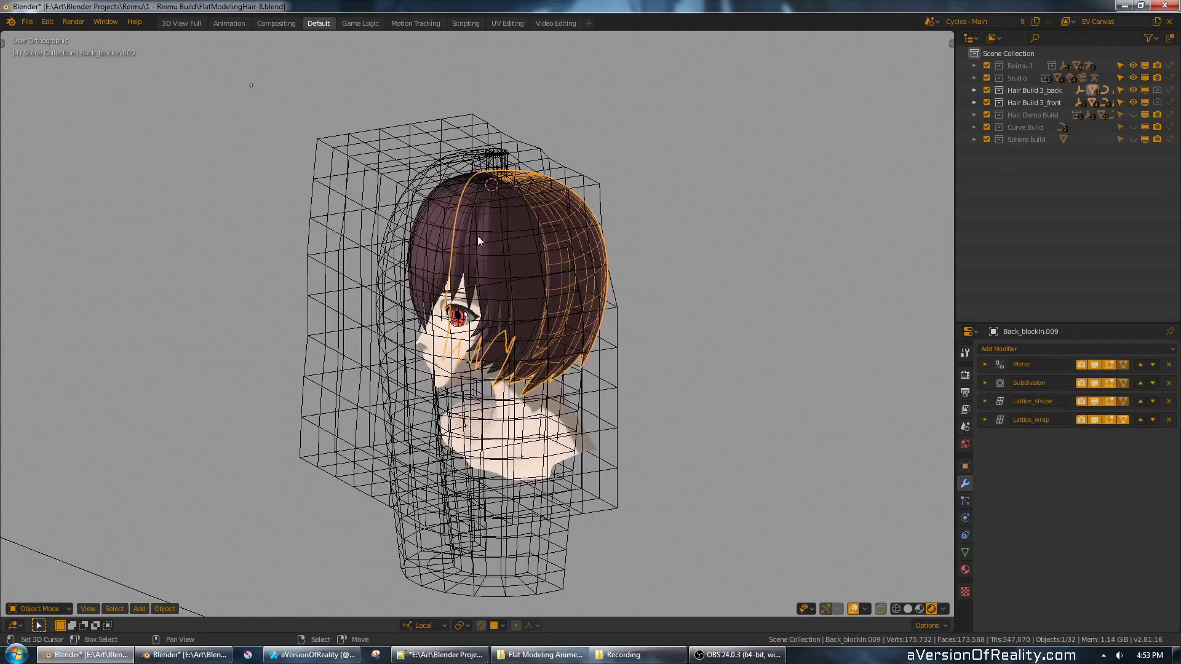
right_click(387, 242)
key(h)
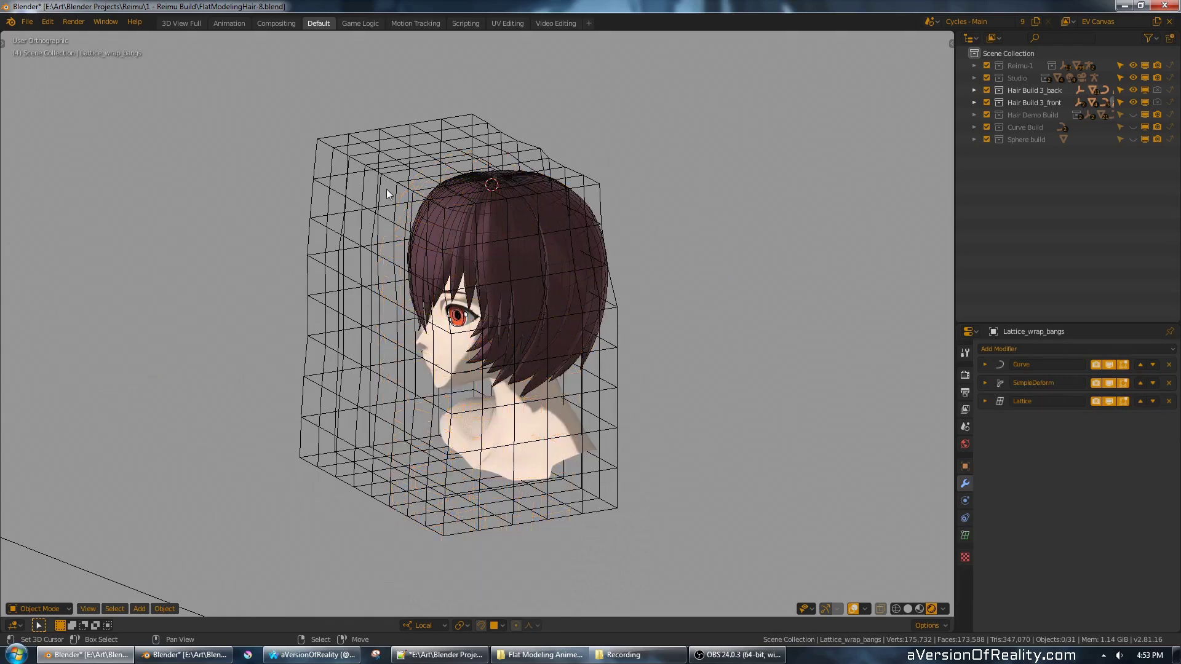
right_click(393, 178)
key(h)
- Select the wrapped back hair and inspect its shape from the side, below, behind and front
right_click(581, 226)
middle_drag(652, 196, 552, 188)
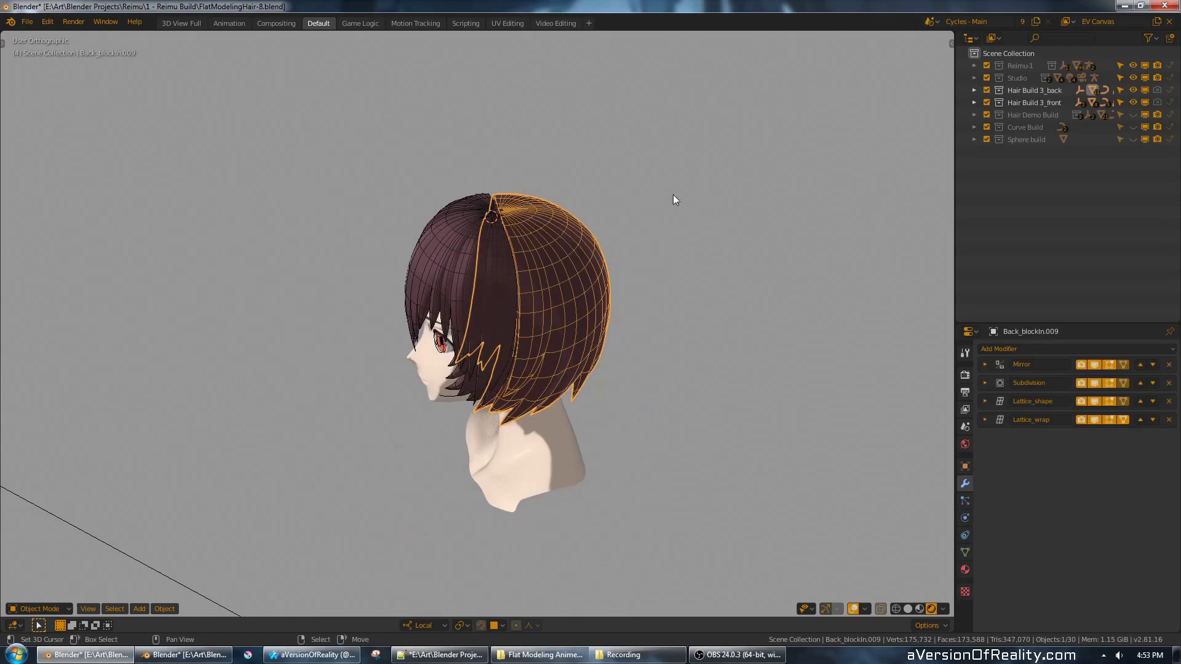
middle_drag(646, 321, 485, 363)
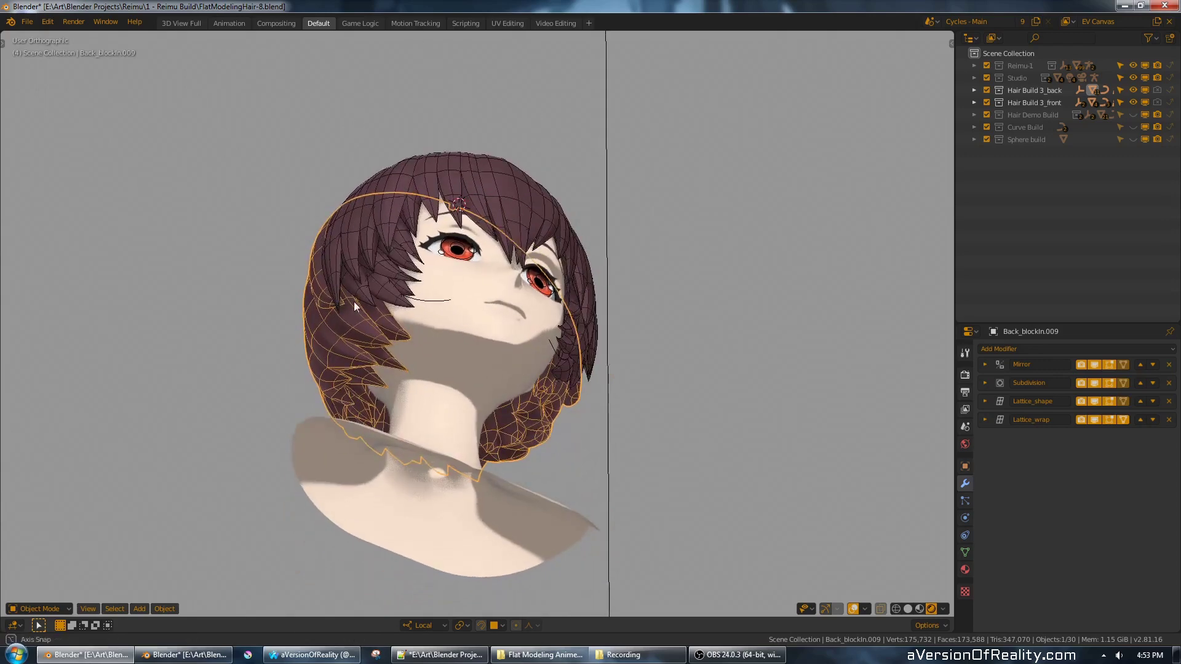
middle_drag(353, 302, 495, 309)
middle_drag(392, 359, 523, 301)
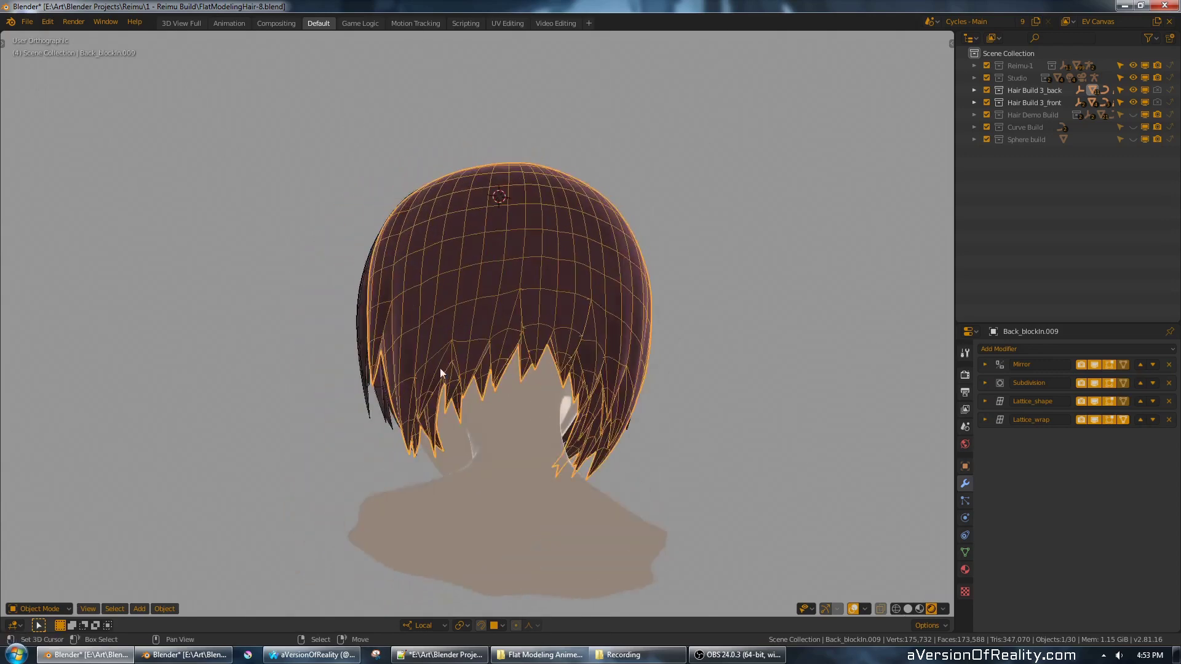
middle_drag(440, 367, 713, 192)
key(KP_1)
key(alt+a)
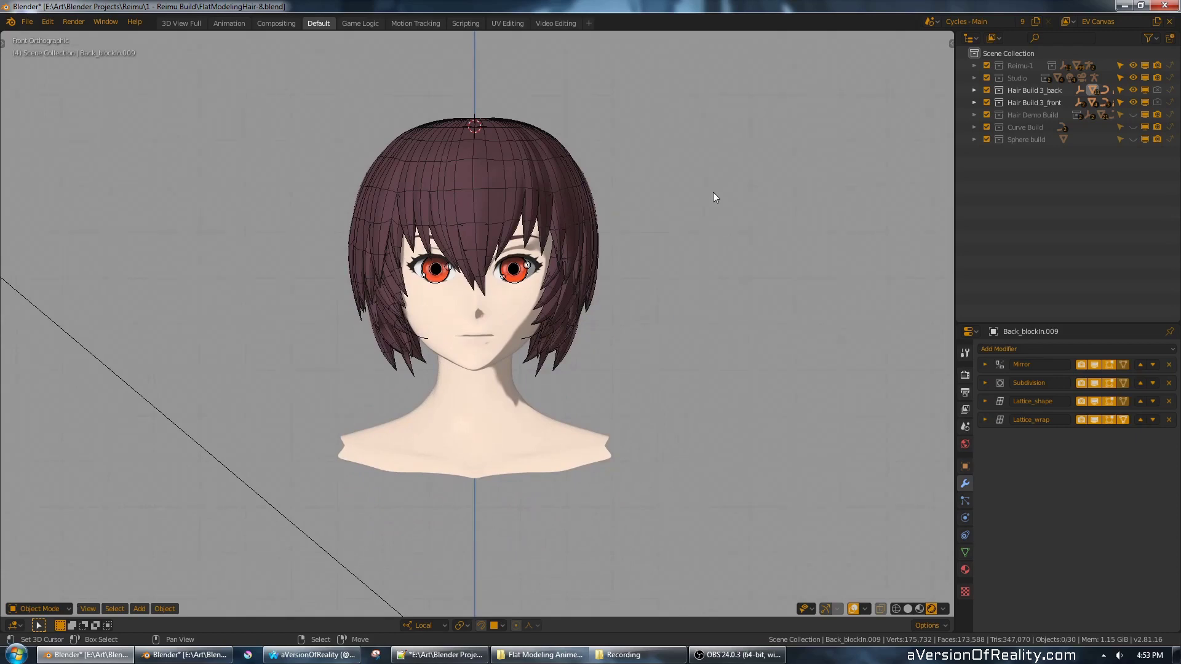
shift+middle_drag(654, 149, 647, 161)
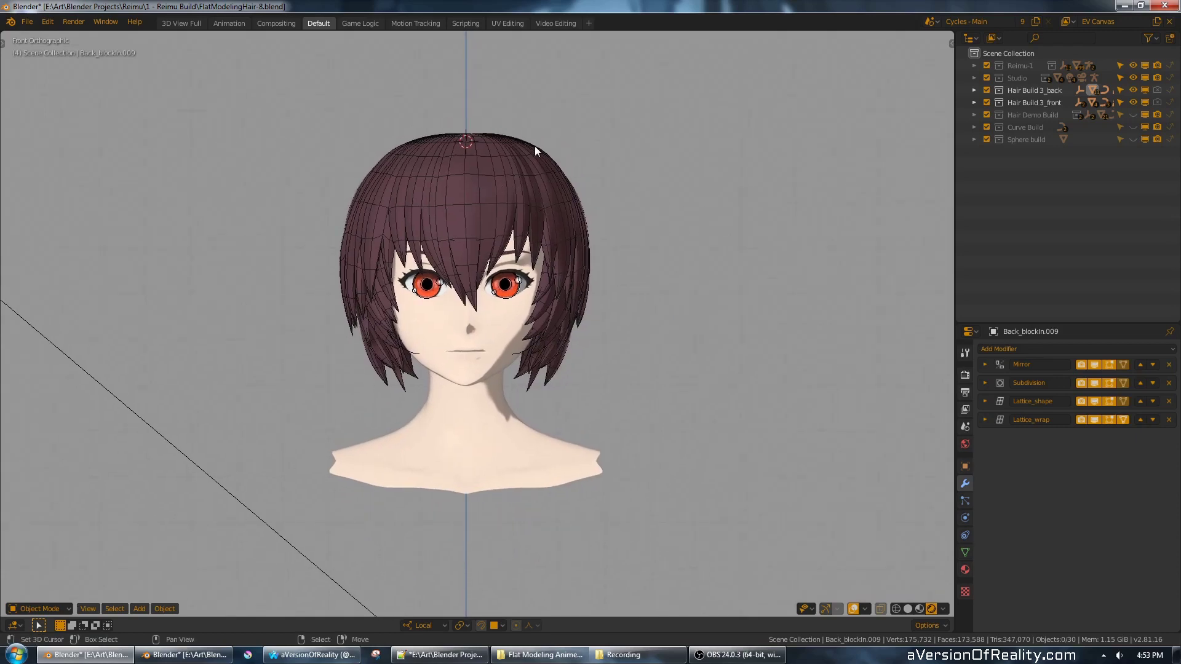
shift+middle_drag(563, 153, 563, 168)
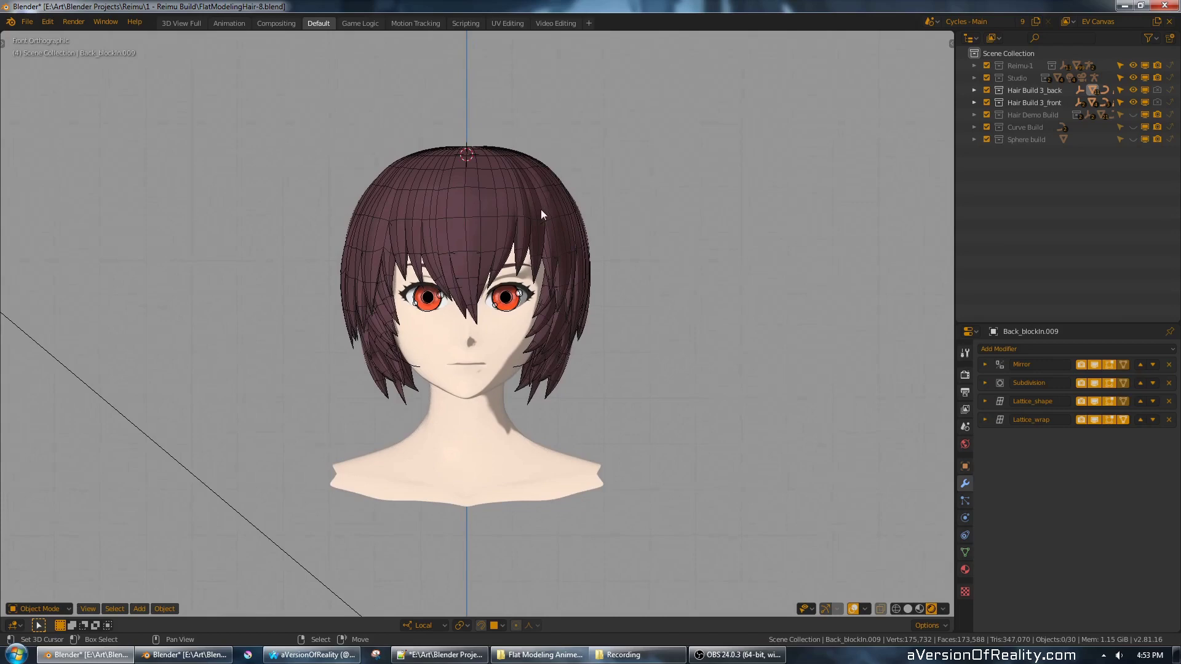
- Select the wrapped bangs and examine how they sit over the back hair from the front and both sides
scroll(570, 205, up, 2)
click(509, 194)
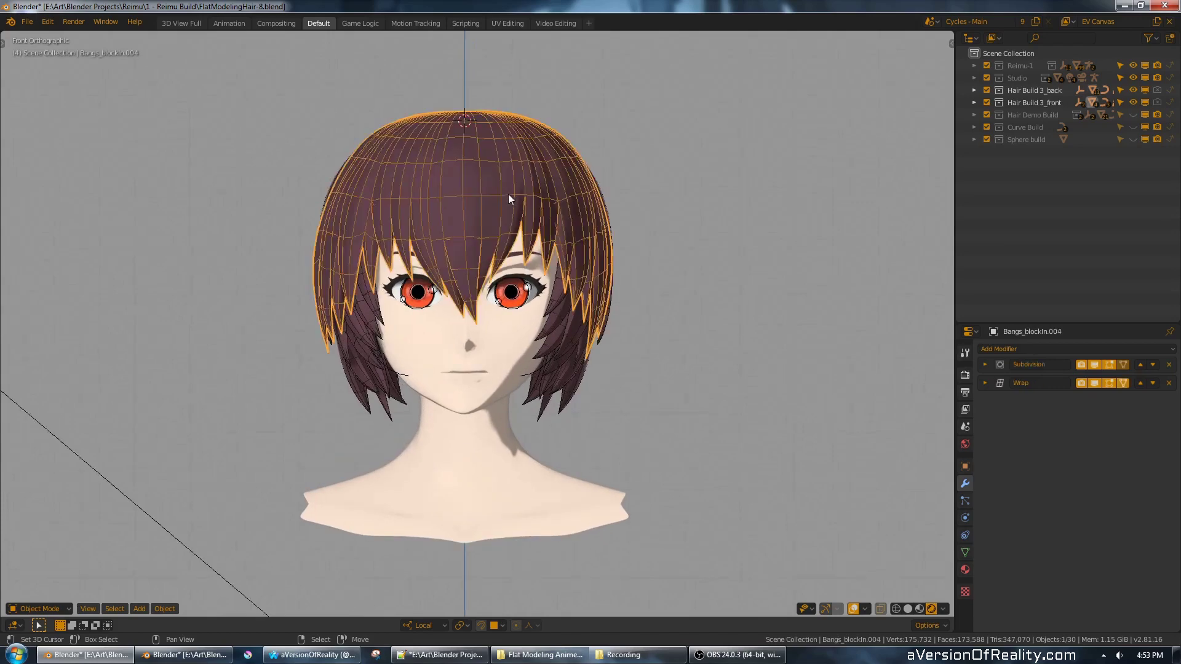
middle_drag(656, 192, 690, 200)
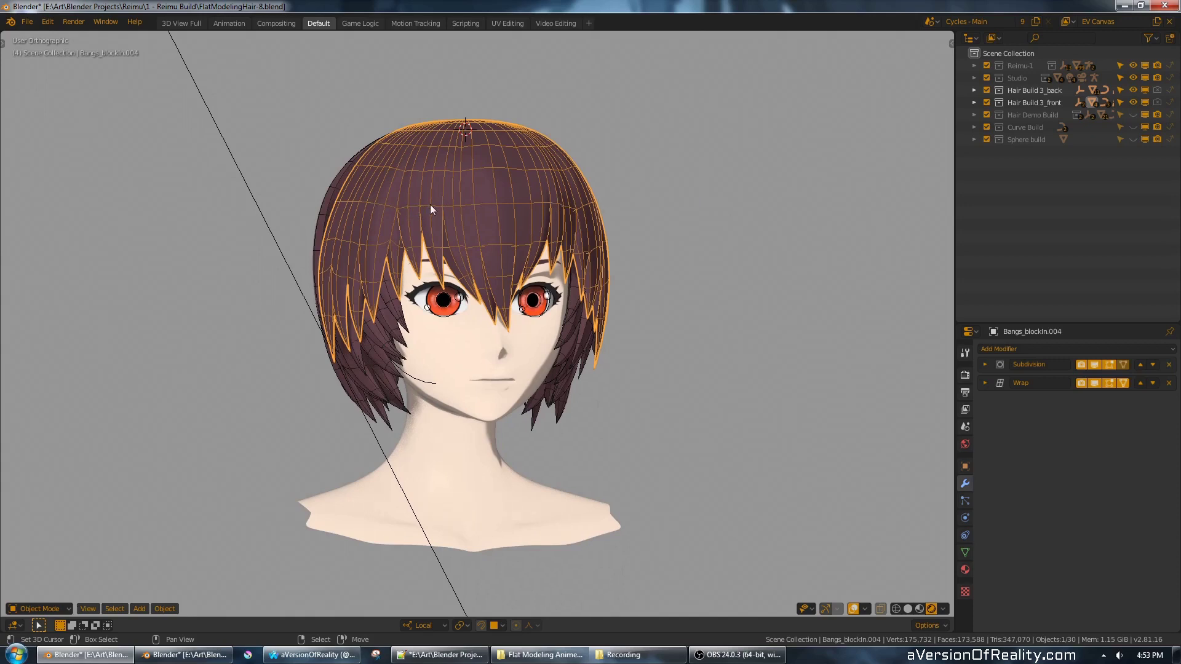
middle_drag(640, 174, 552, 207)
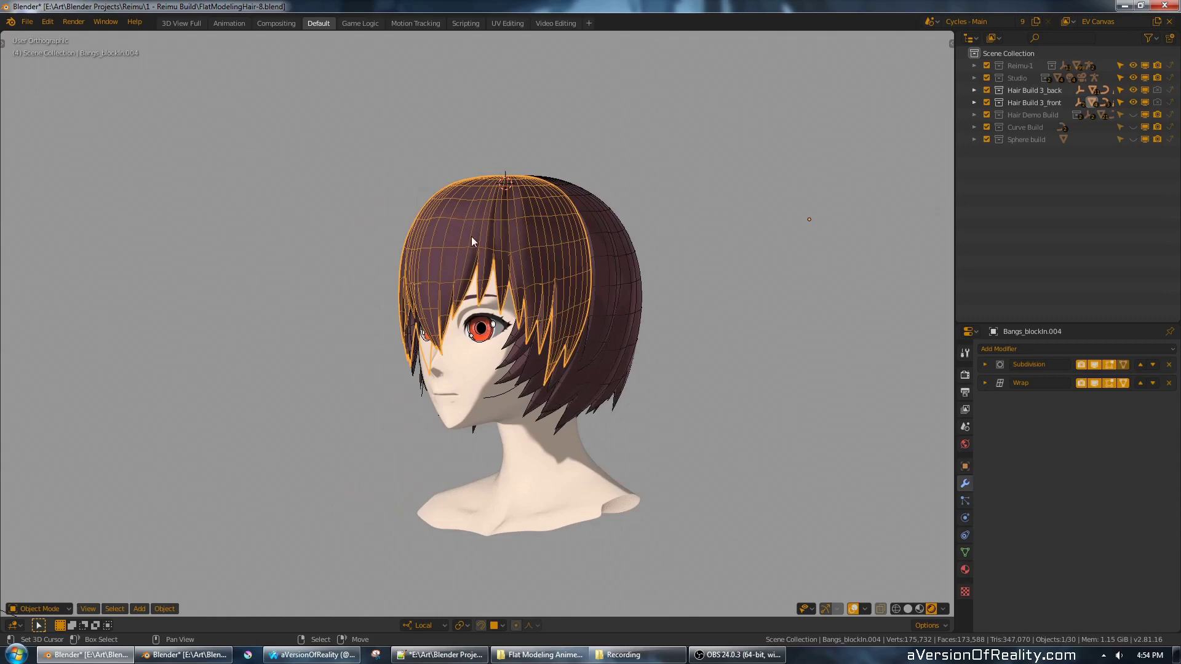
middle_drag(443, 213, 564, 204)
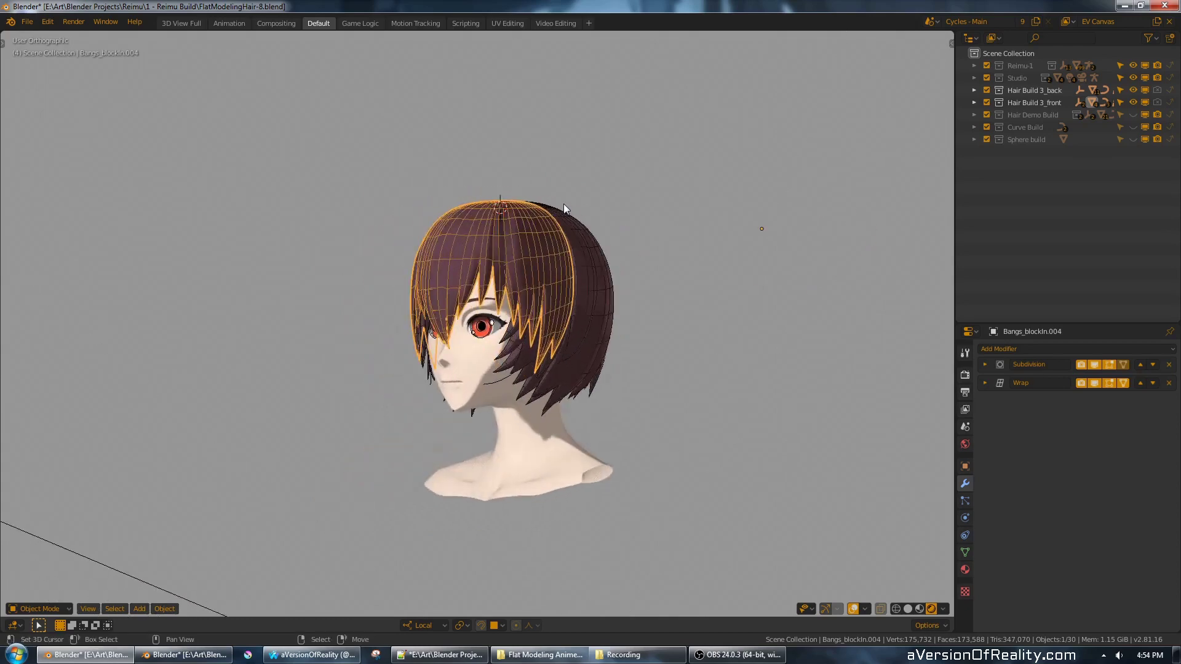
key(KP_1)
scroll(564, 204, up, 3)
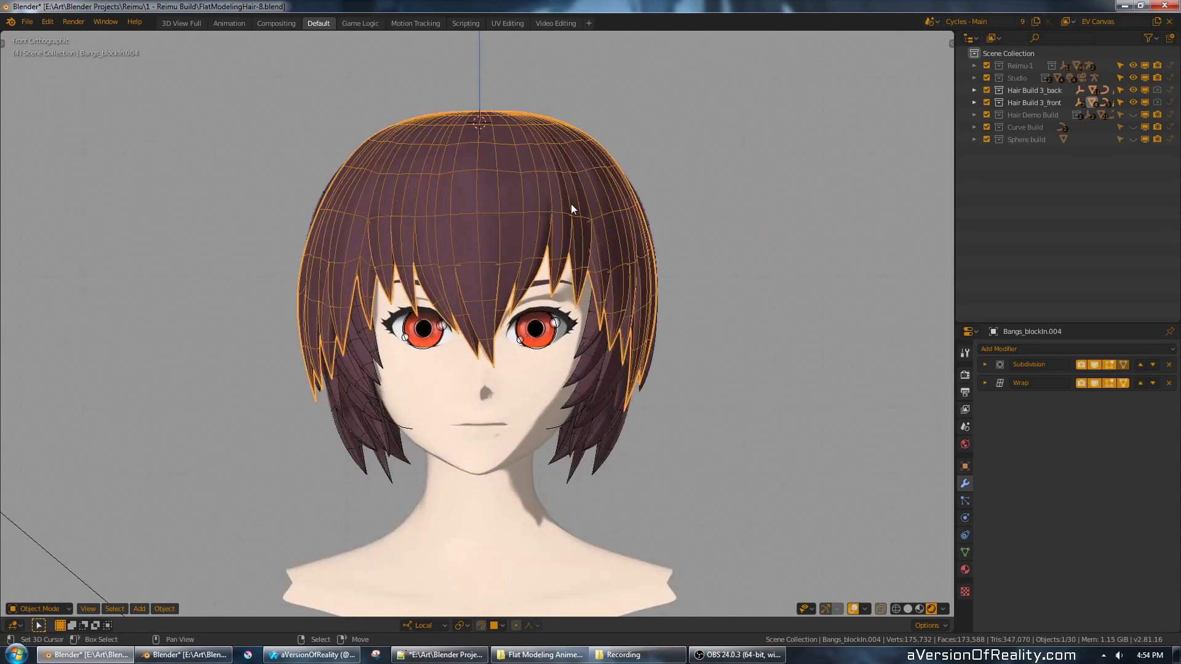
scroll(570, 204, down, 3)
right_click(691, 236)
scroll(695, 241, up, 1)
middle_drag(696, 241, 678, 220)
right_click(585, 276)
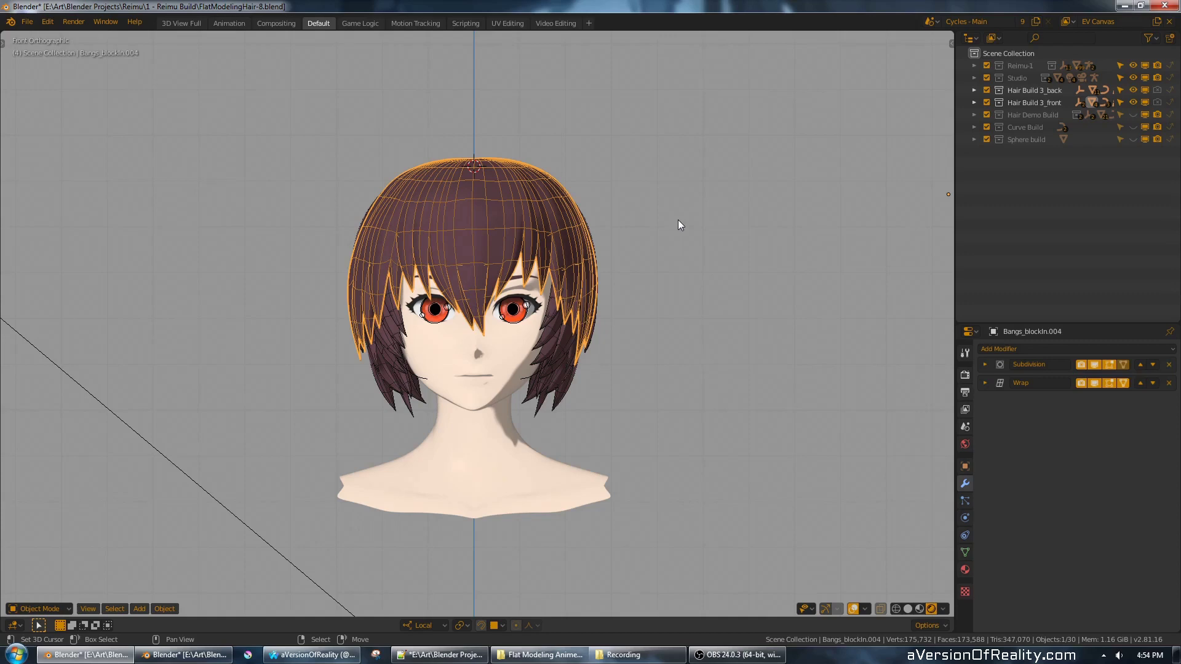
shift+middle_drag(685, 210, 693, 202)
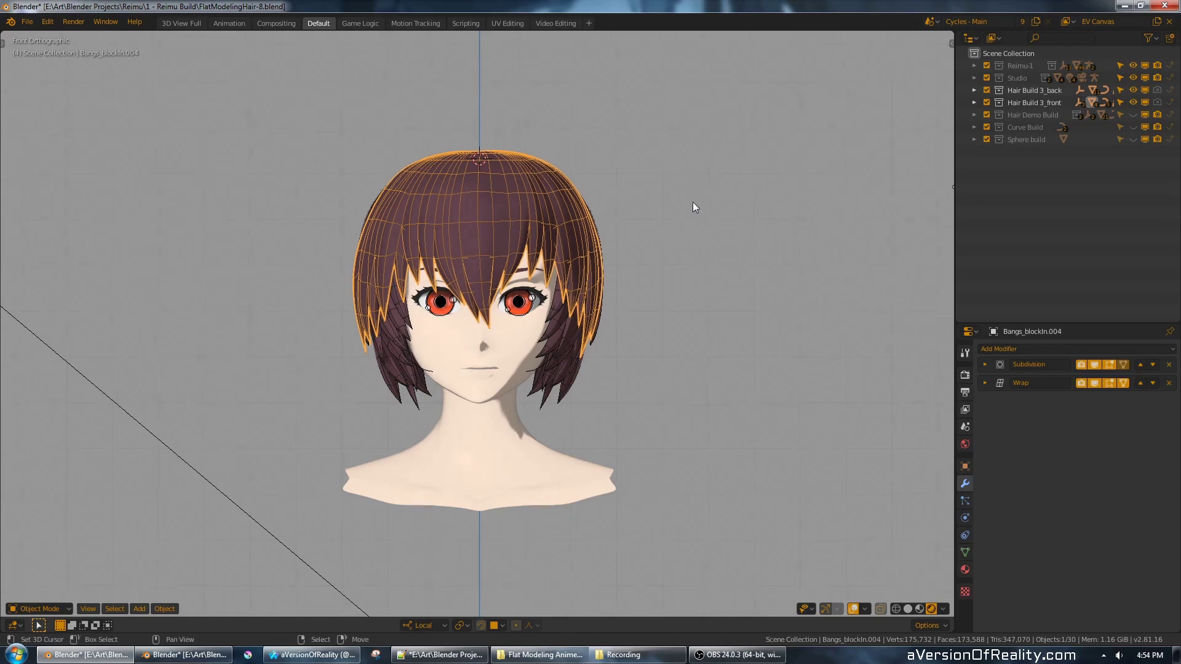